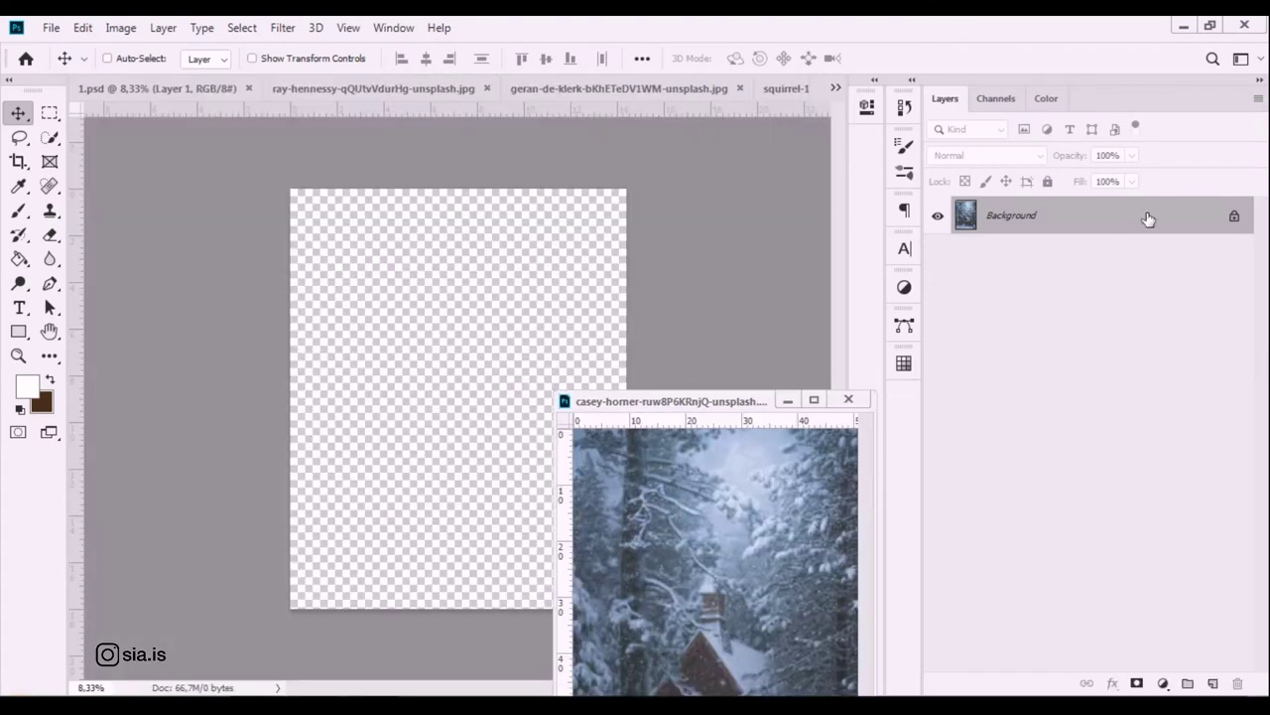
Copy the snowy chapel photo into 1.psd as Layer 2, scaled to 122.91% and shifted up, then bring up the fox photo.
mouse_move(1148, 215)
mouse_down()
mouse_move(535, 277)
mouse_move(833, 394)
mouse_up()
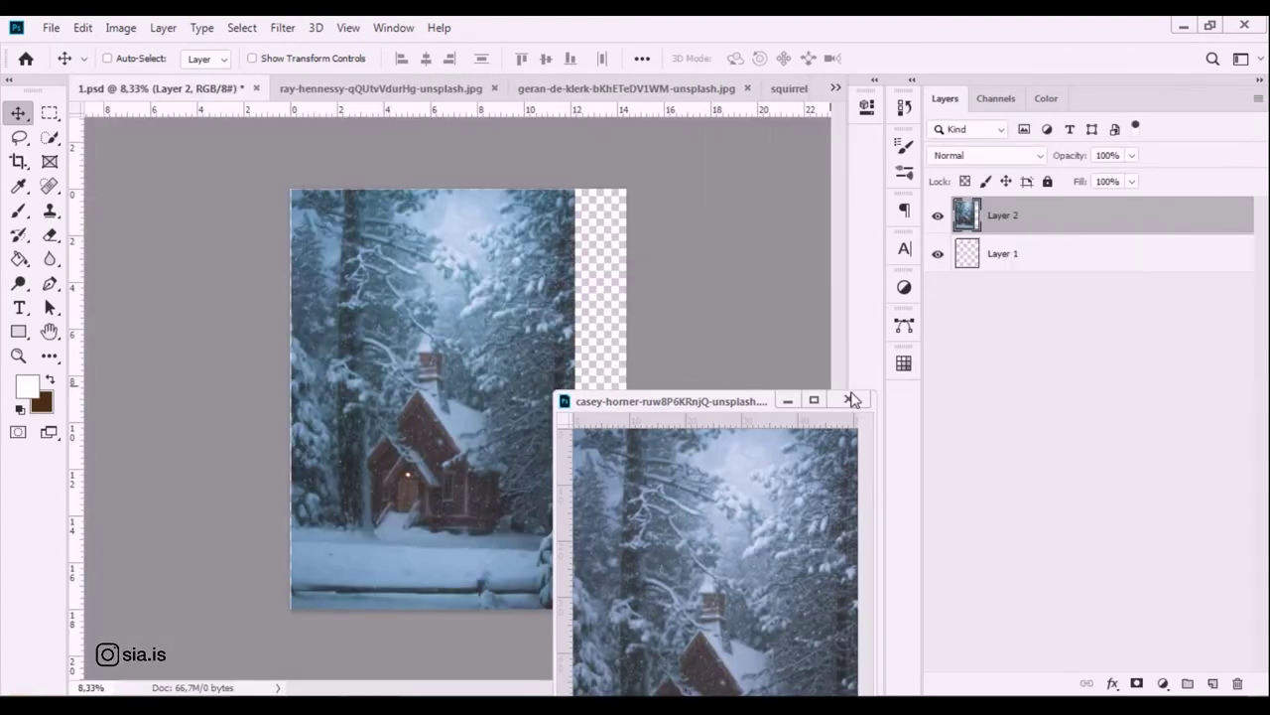
click(849, 399)
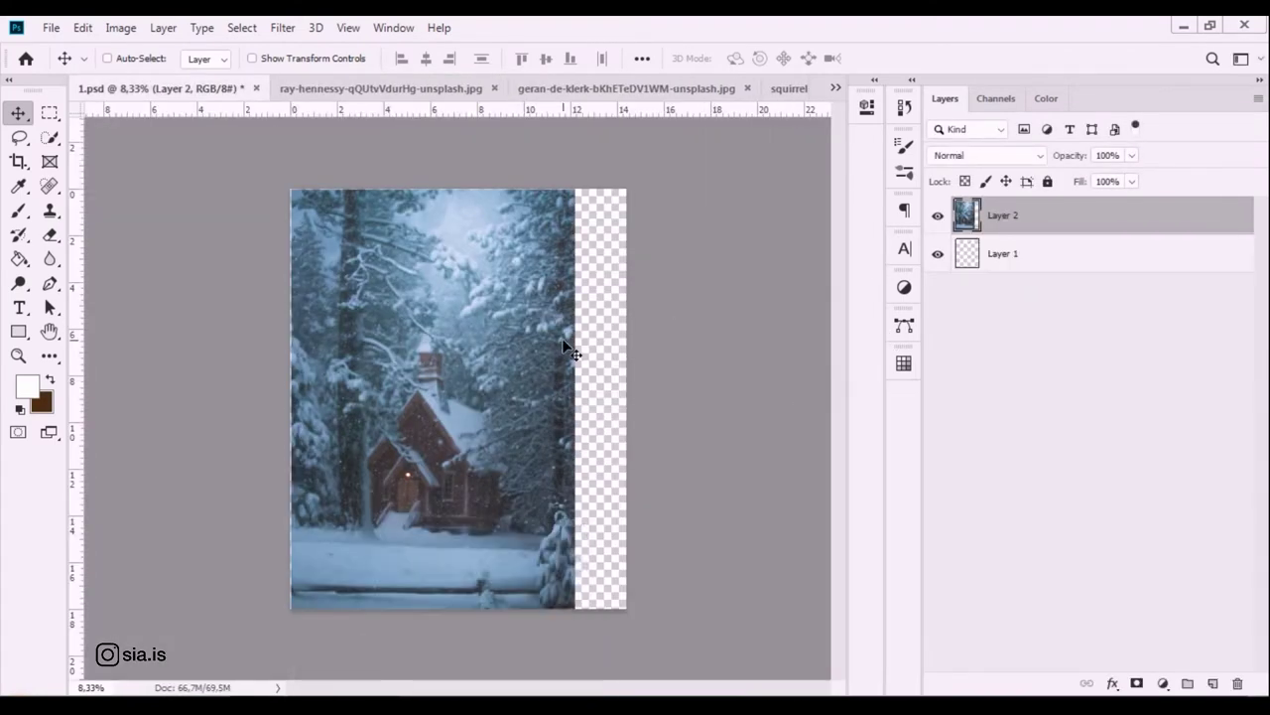
key(ctrl+t)
mouse_move(575, 188)
mouse_down()
mouse_move(633, 87)
mouse_move(606, 64)
mouse_up()
drag(526, 396, 515, 359)
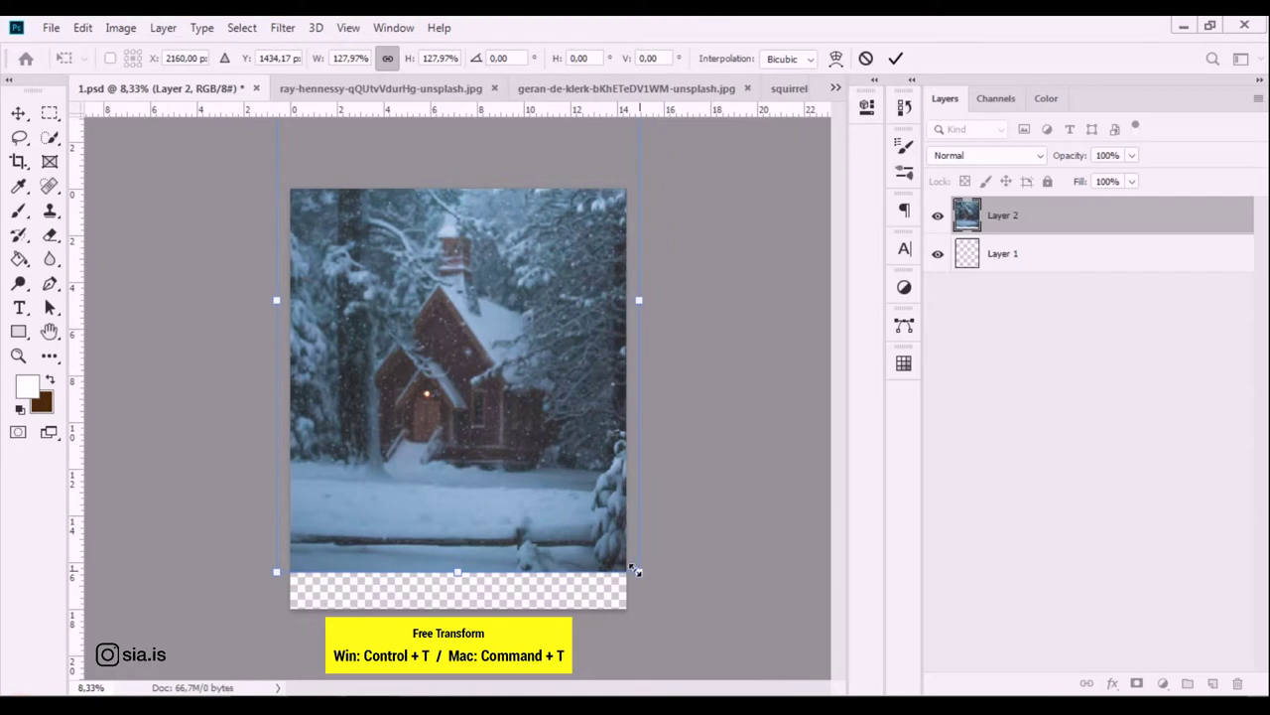
drag(635, 571, 625, 549)
drag(581, 482, 589, 482)
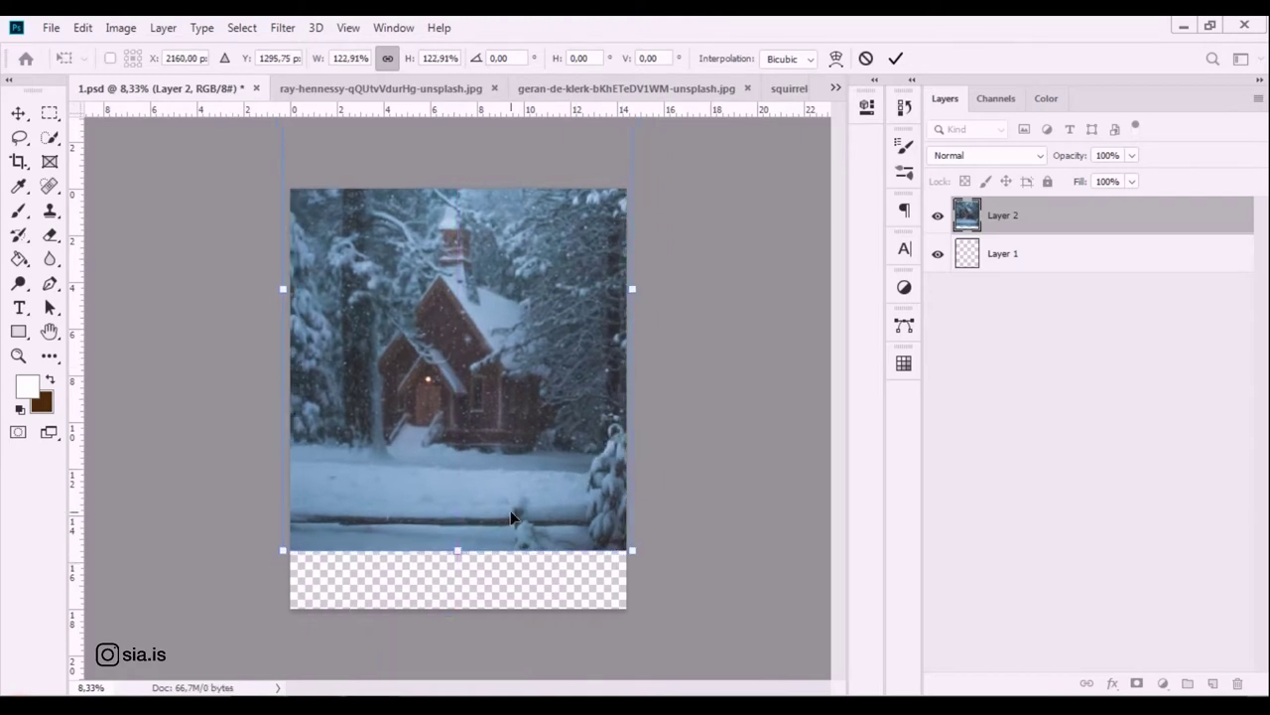
key(Return)
click(426, 88)
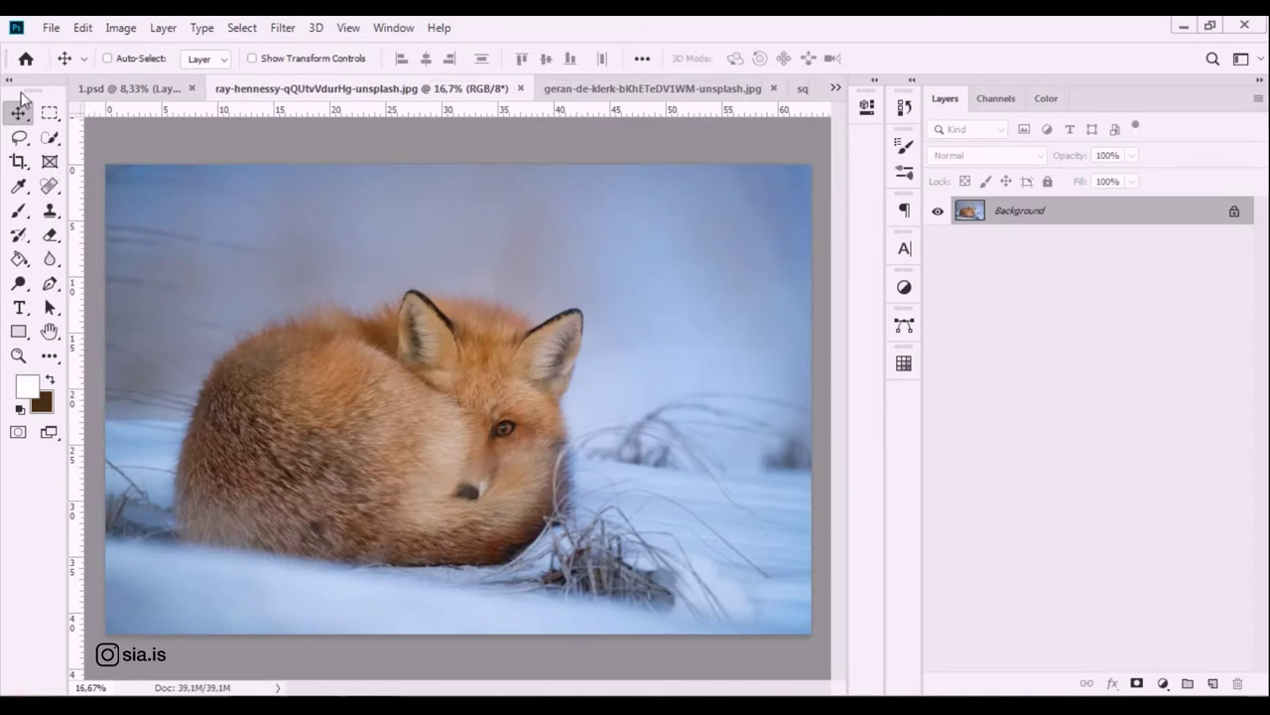
Quick-select the blurred background, tracing the edge along the fox's back, head and ears.
click(49, 137)
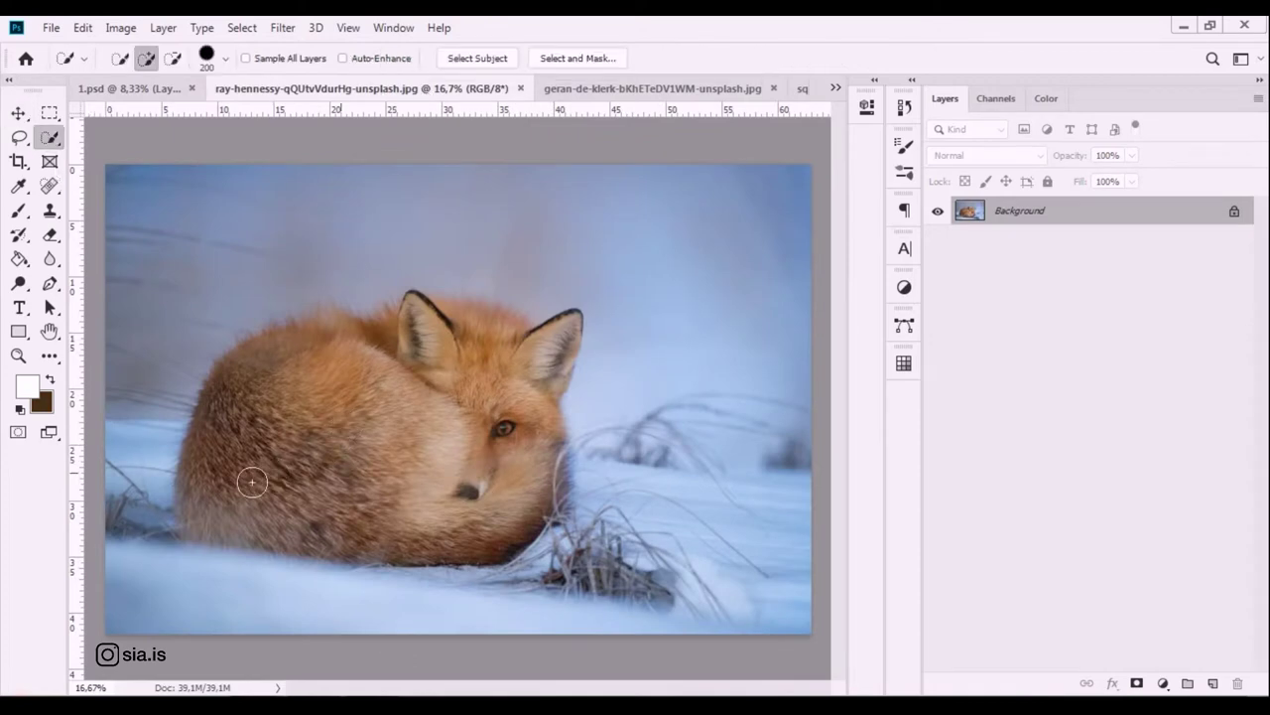
drag(244, 407, 449, 325)
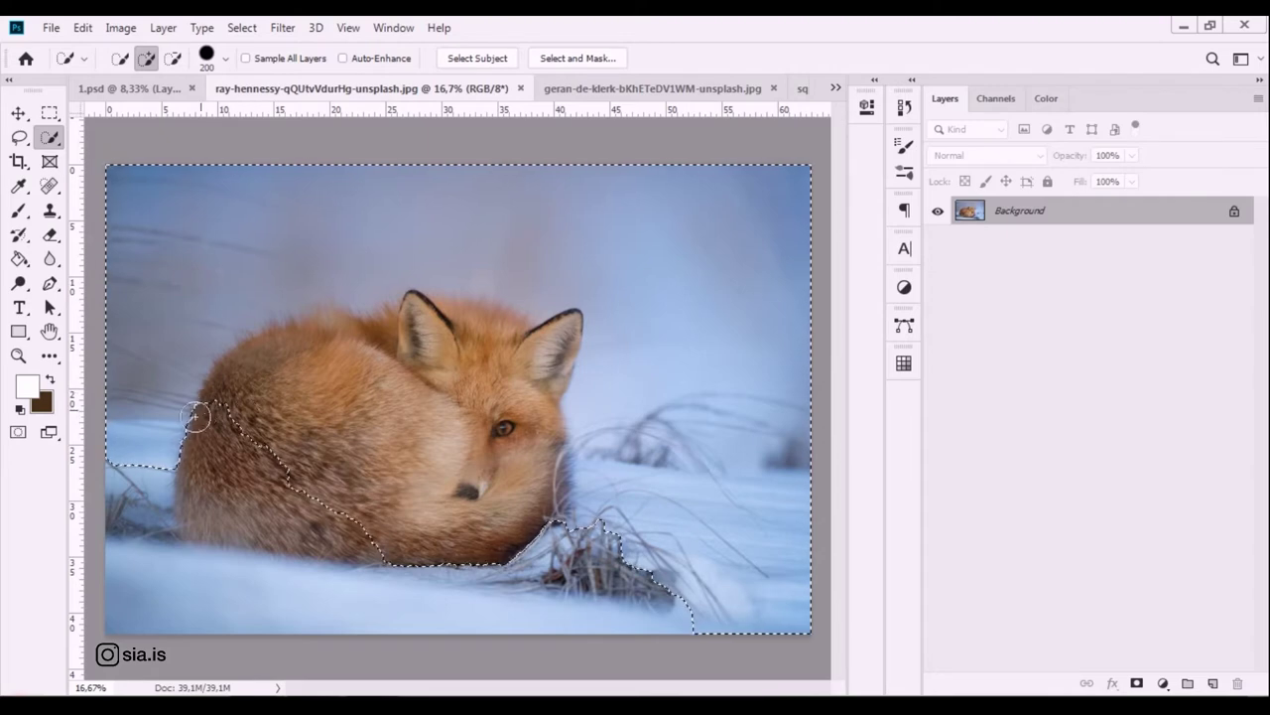
key(alt)
drag(120, 461, 155, 456)
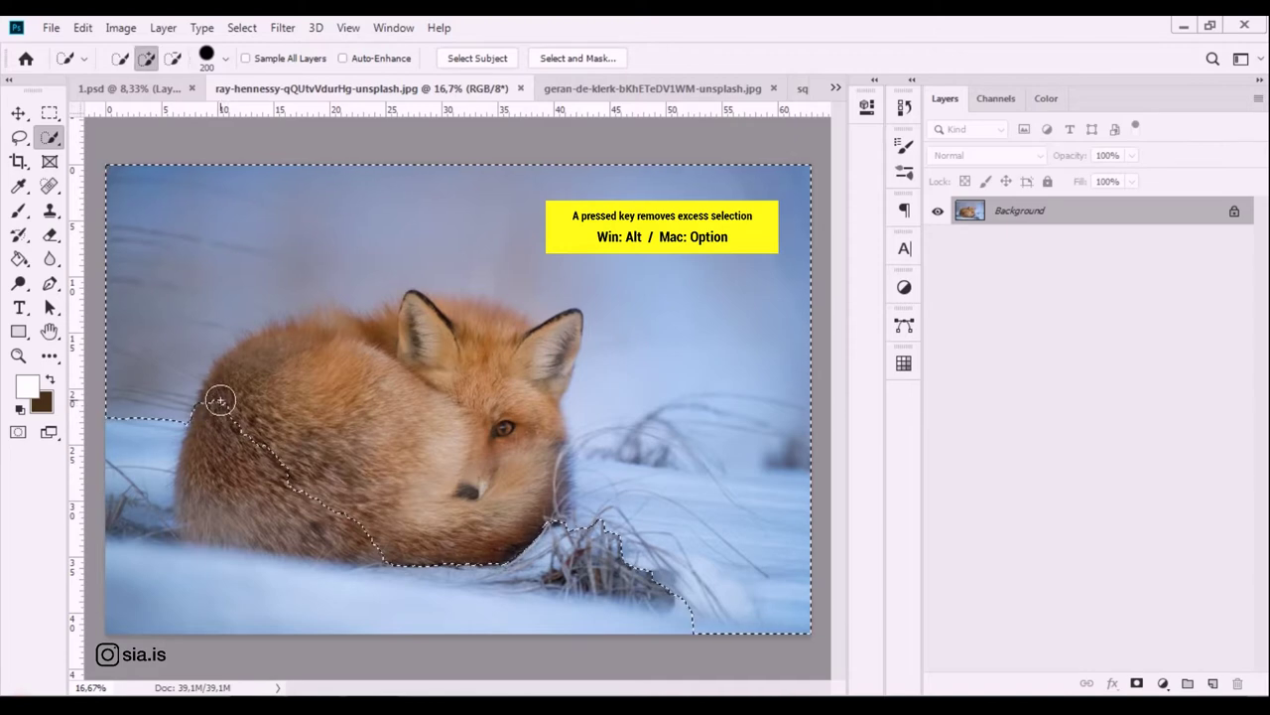
mouse_move(218, 410)
mouse_down()
mouse_move(303, 345)
mouse_move(434, 326)
mouse_move(448, 364)
mouse_up()
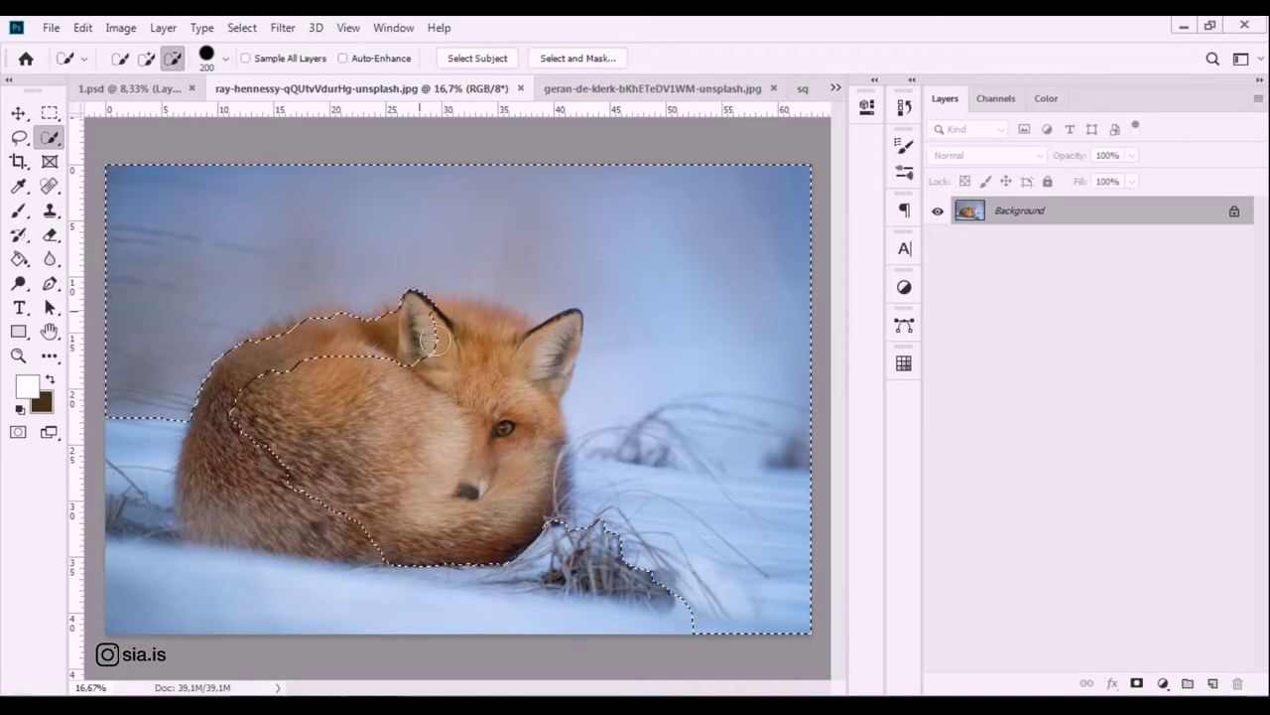
mouse_move(429, 341)
mouse_down()
mouse_move(489, 327)
mouse_move(550, 361)
mouse_move(538, 488)
mouse_move(551, 467)
mouse_up()
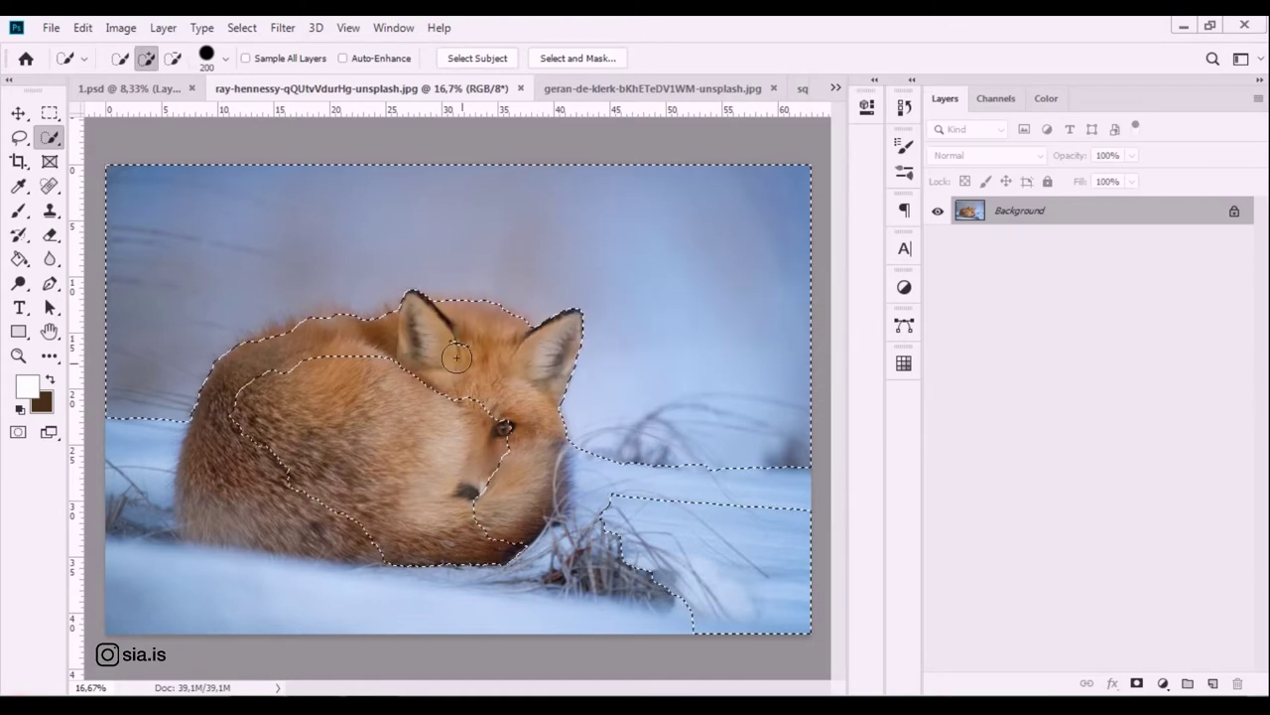
Subtract the fox's back, body, grass and stray bits, re-adding the right background strip.
drag(352, 363, 248, 411)
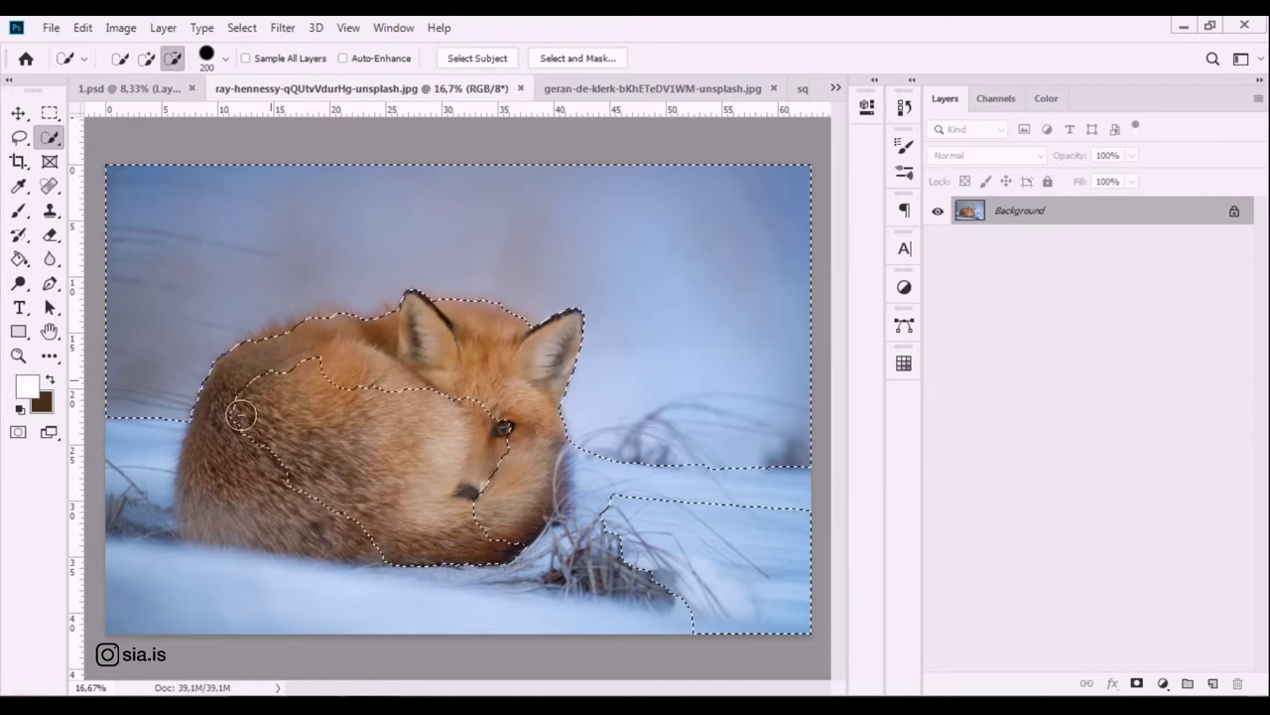
drag(415, 421, 647, 580)
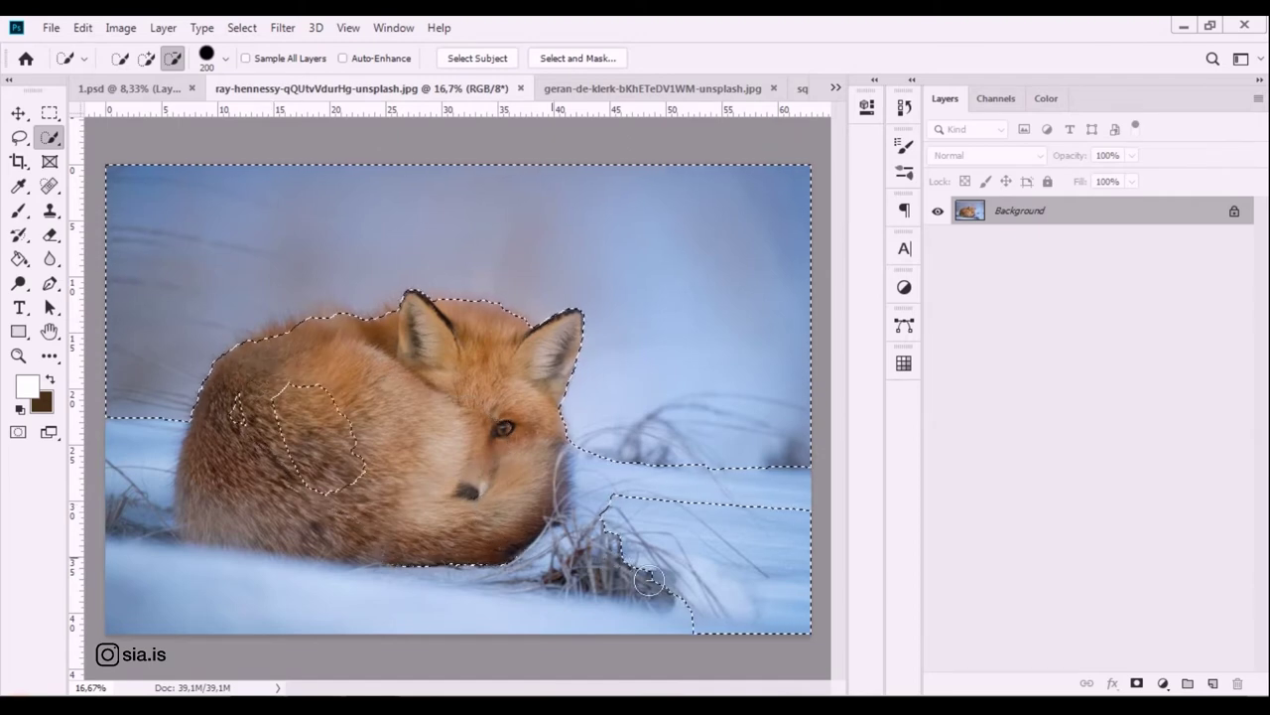
mouse_move(647, 580)
mouse_down()
mouse_move(714, 566)
mouse_move(823, 609)
mouse_move(614, 510)
mouse_move(794, 533)
mouse_move(655, 488)
mouse_move(751, 516)
mouse_up()
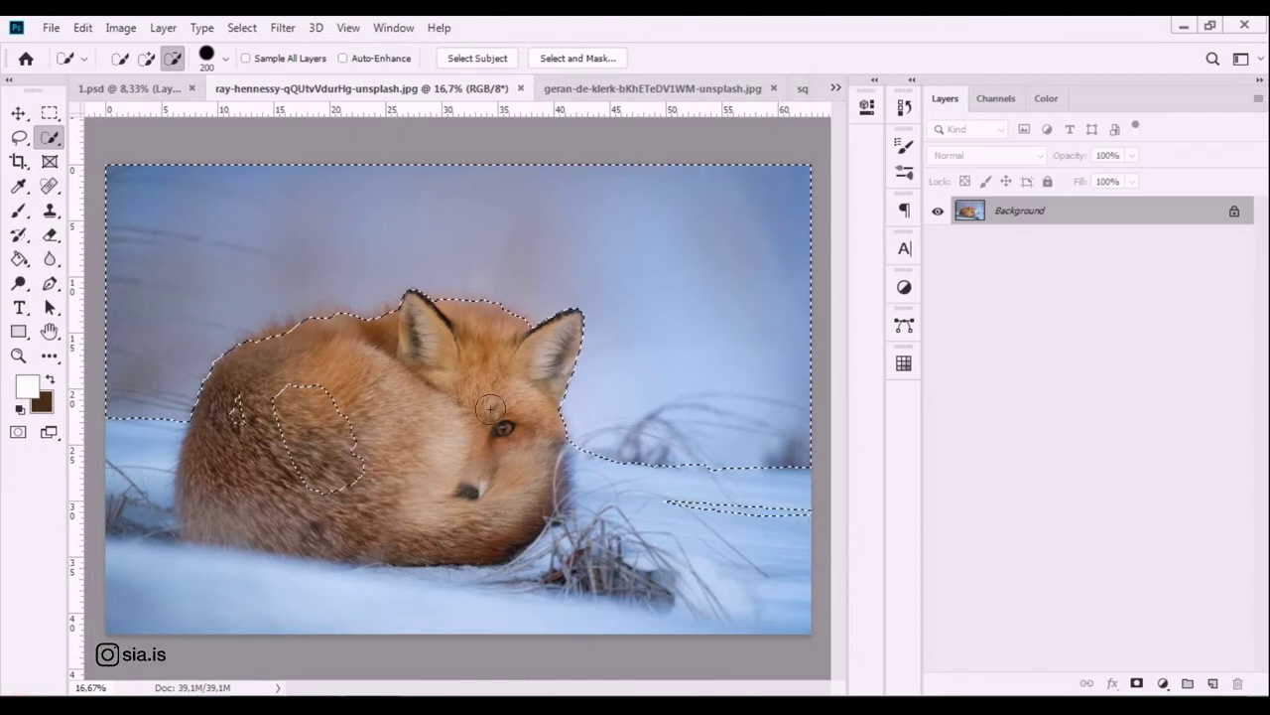
mouse_move(619, 490)
mouse_down()
mouse_move(763, 523)
mouse_move(609, 499)
mouse_move(718, 523)
mouse_move(800, 533)
mouse_move(603, 484)
mouse_move(819, 519)
mouse_up()
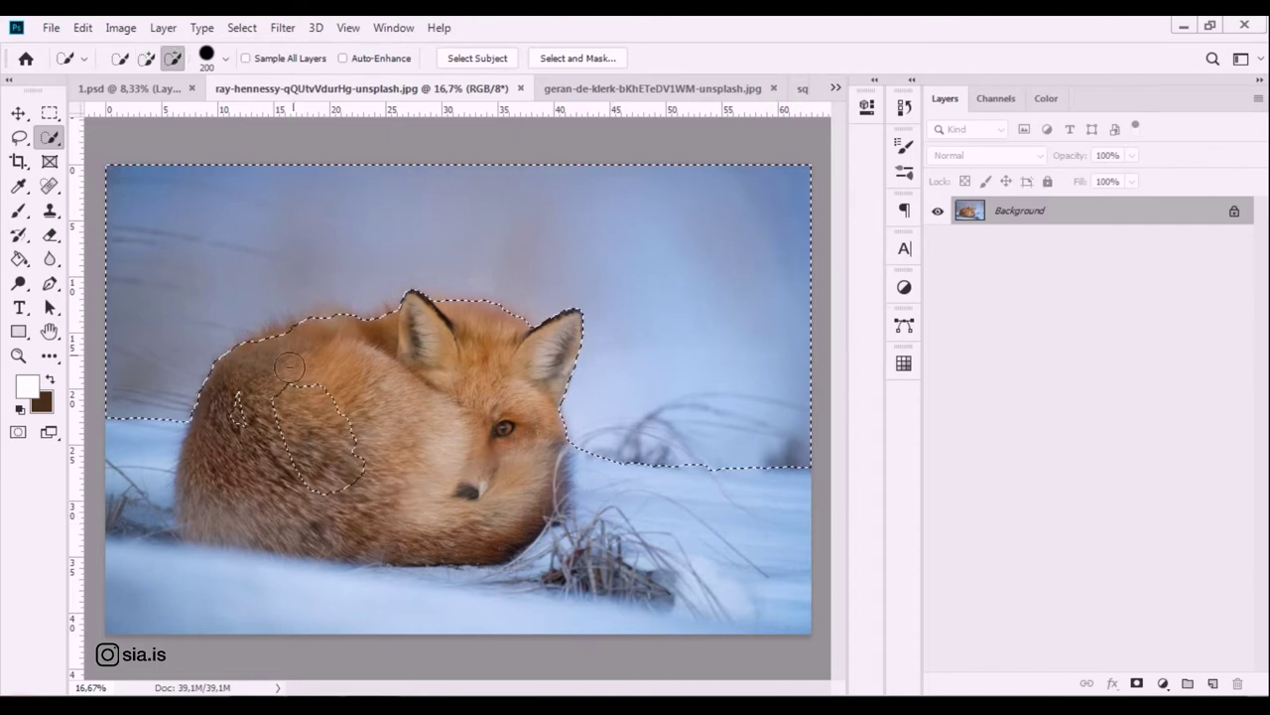
mouse_move(300, 452)
mouse_down()
mouse_move(352, 447)
mouse_move(288, 417)
mouse_up()
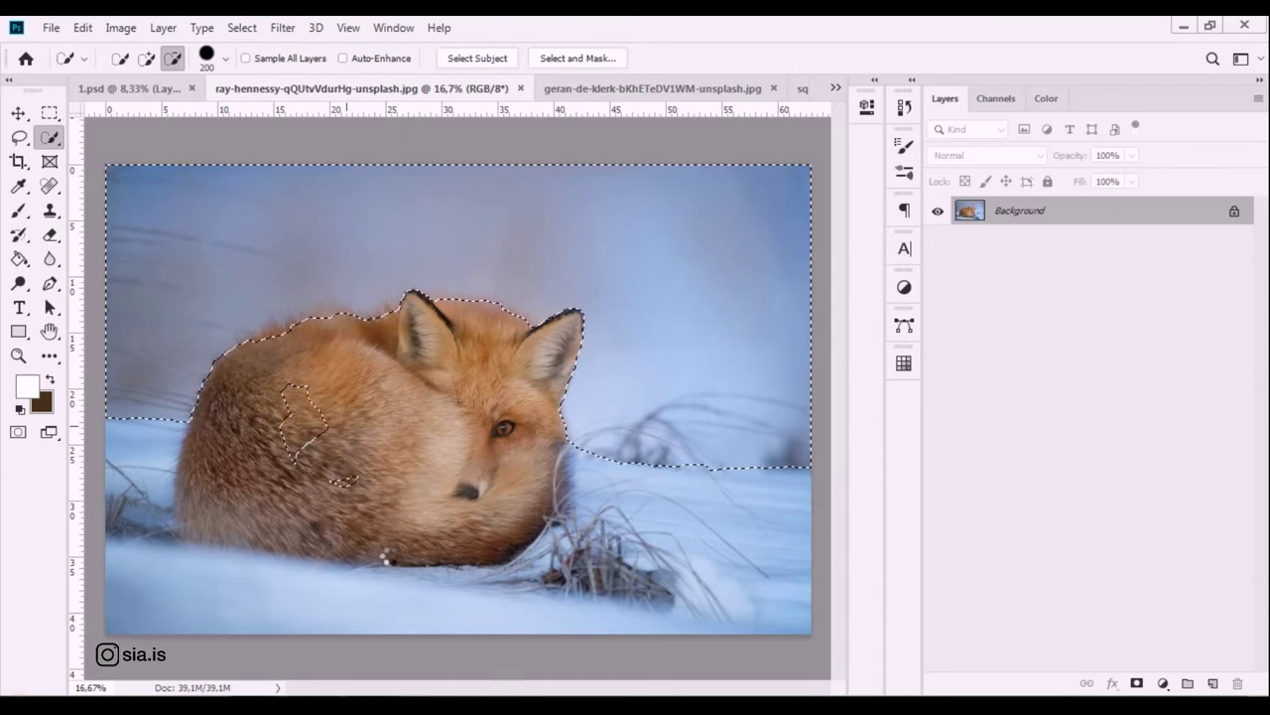
drag(307, 415, 282, 405)
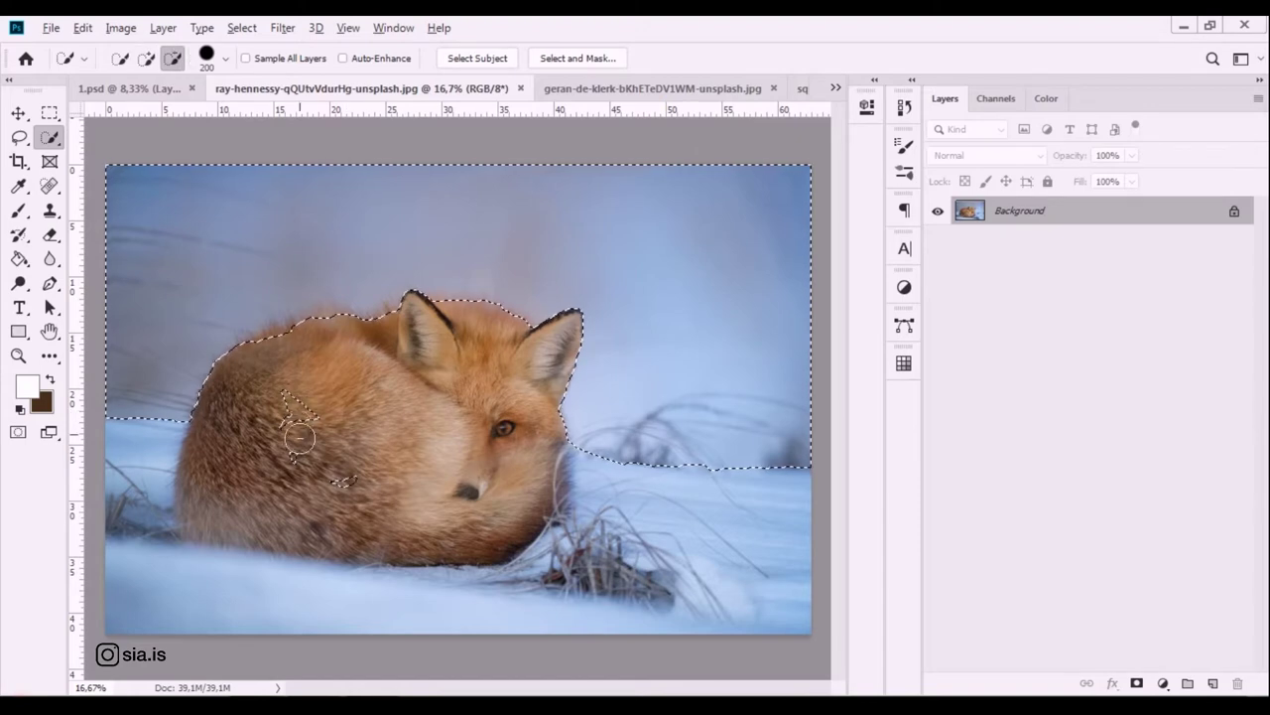
drag(358, 476, 394, 521)
click(561, 60)
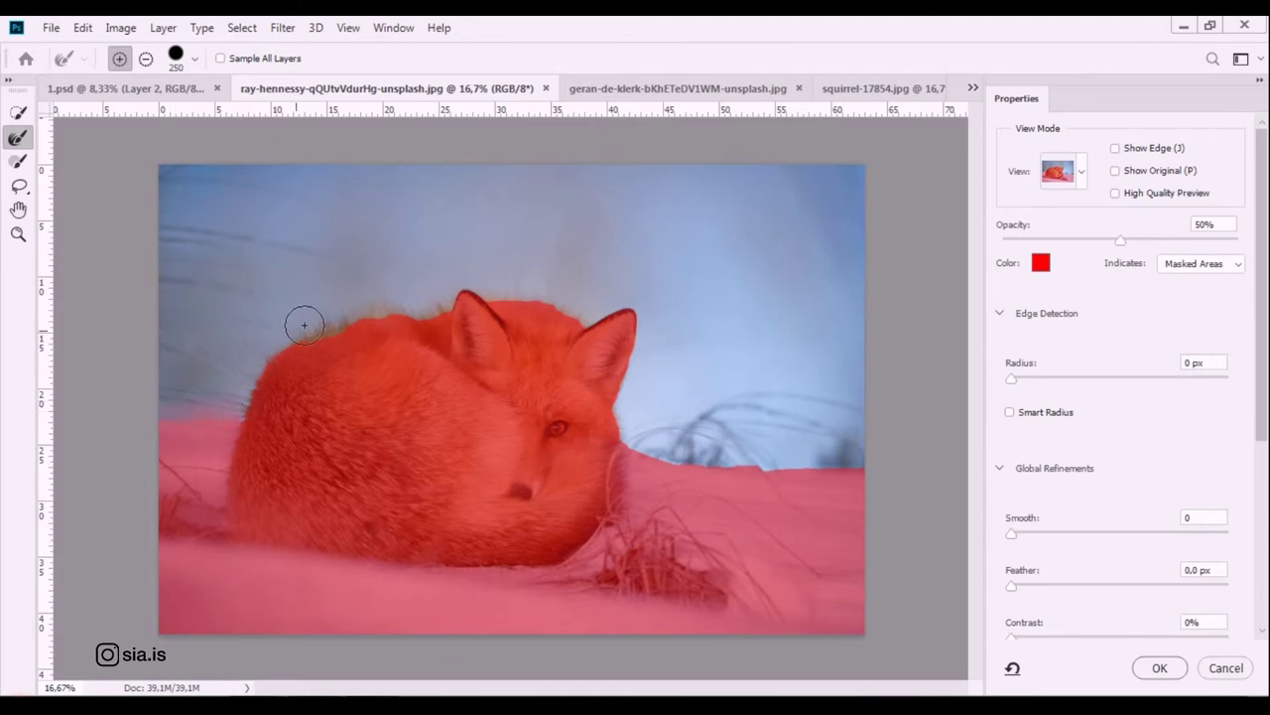
Refine the fur edge along the fox's back and the right-side snow line, then apply.
mouse_move(358, 308)
mouse_down()
mouse_move(327, 312)
mouse_move(434, 295)
mouse_move(404, 298)
mouse_up()
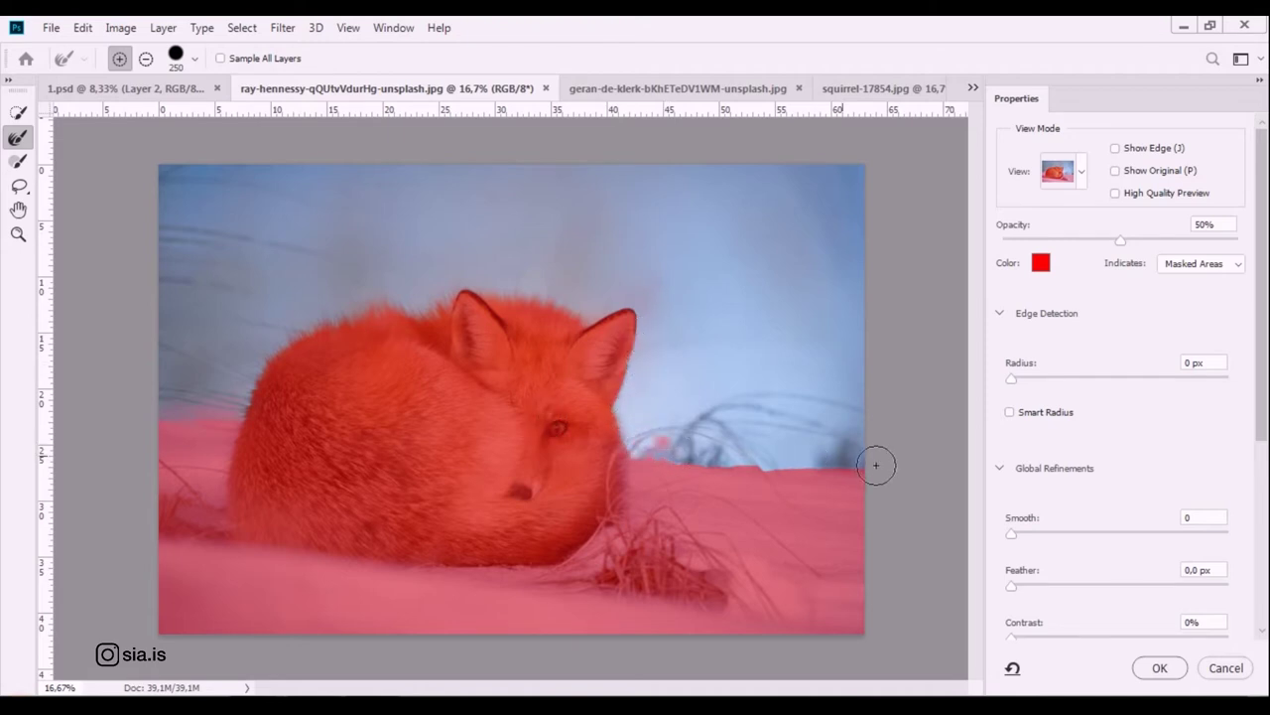
drag(954, 510, 700, 487)
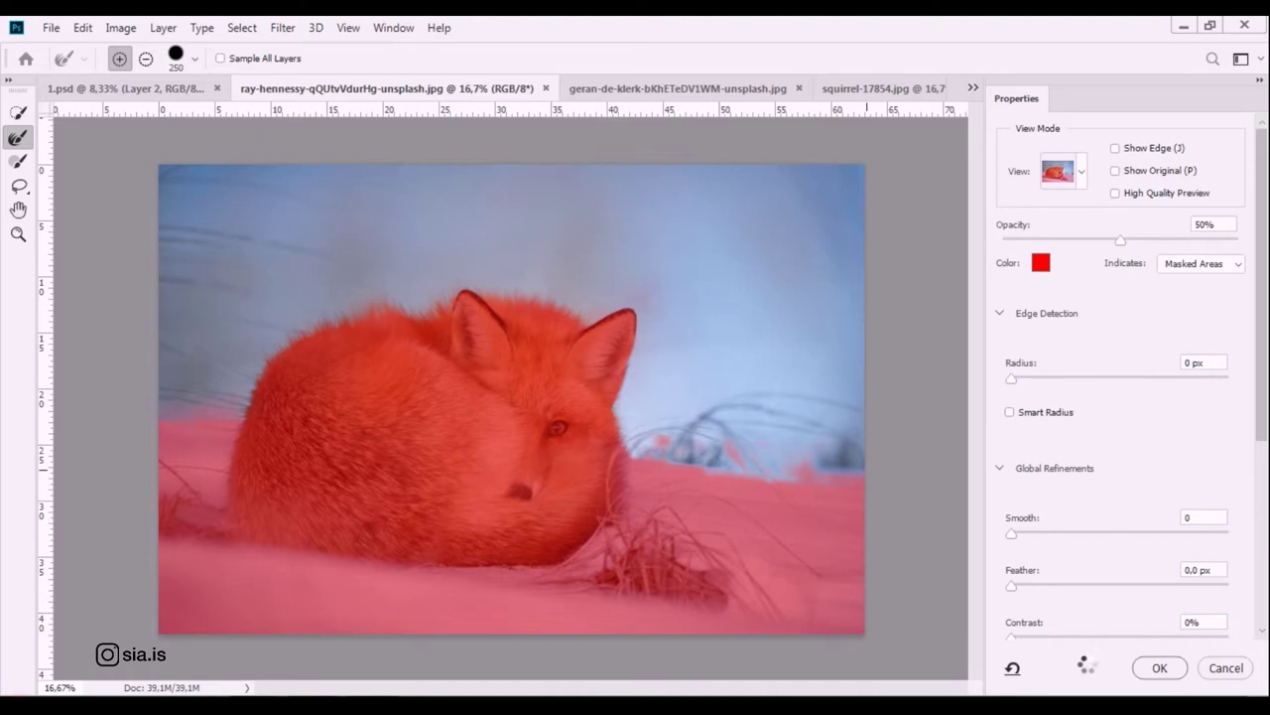
click(1163, 670)
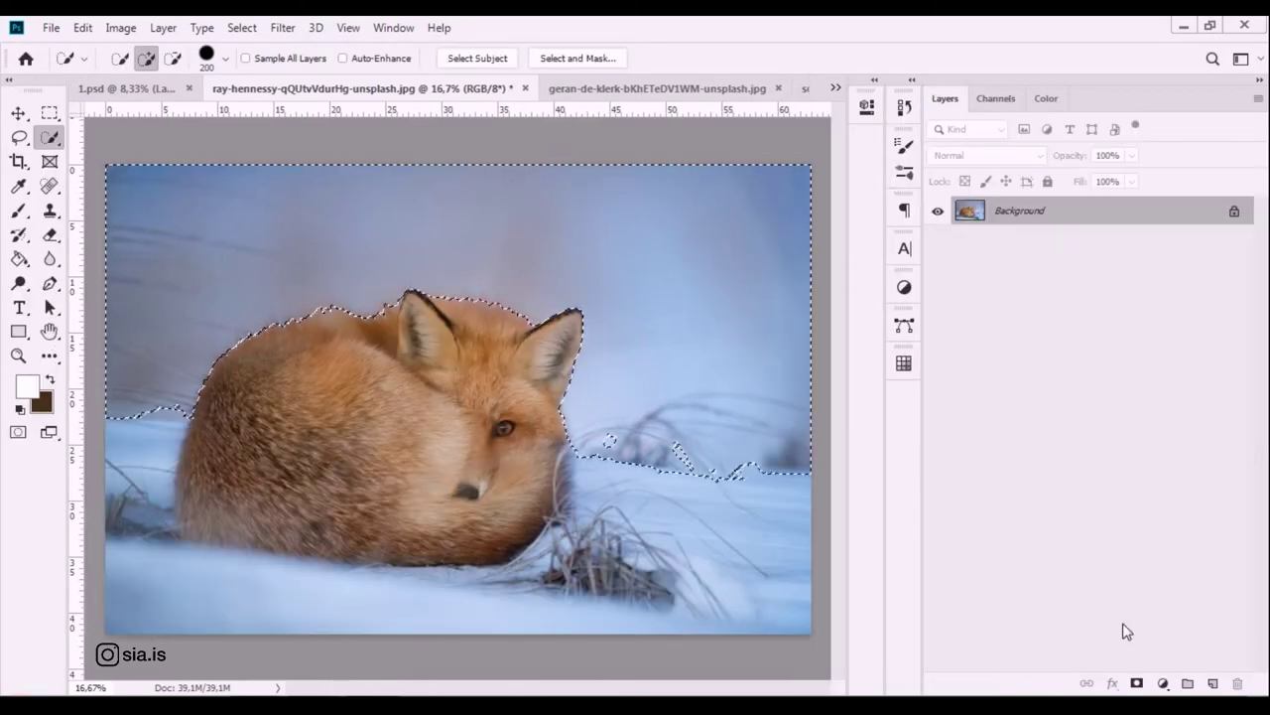
Mask the fox layer from the inverted selection and copy the fox into 1.psd at bottom centre.
alt+click(1132, 683)
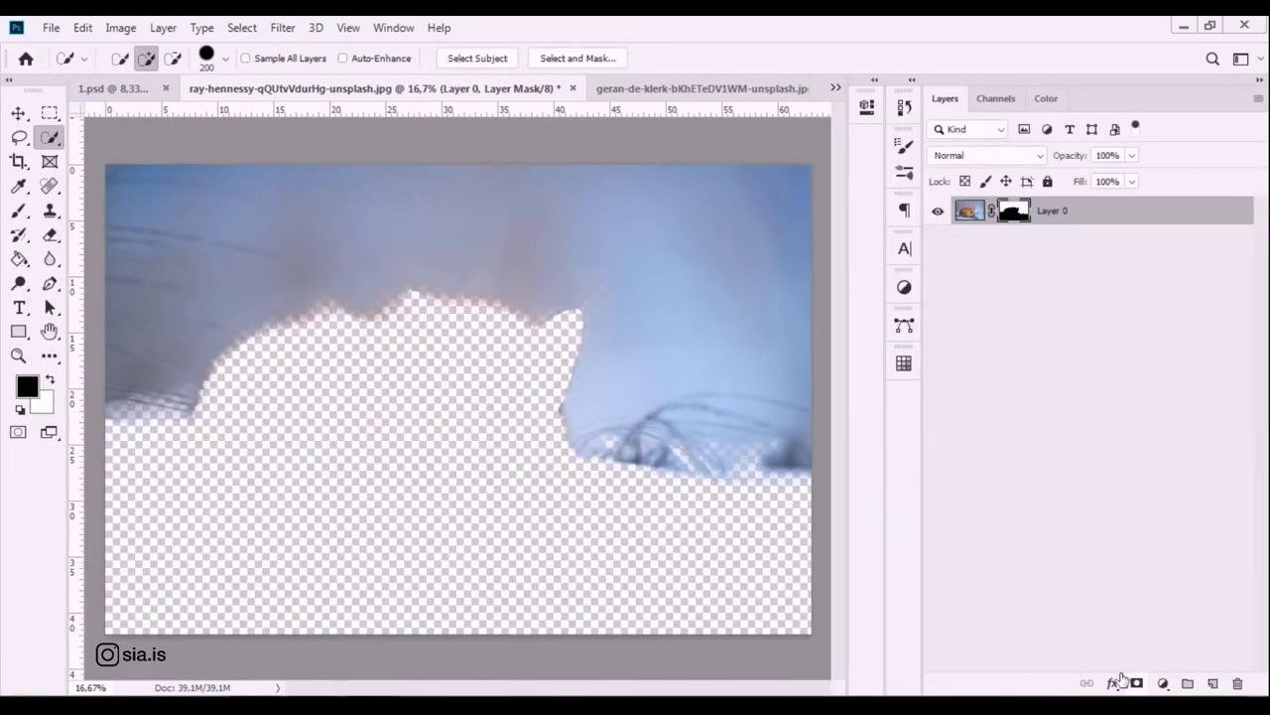
key(ctrl+i)
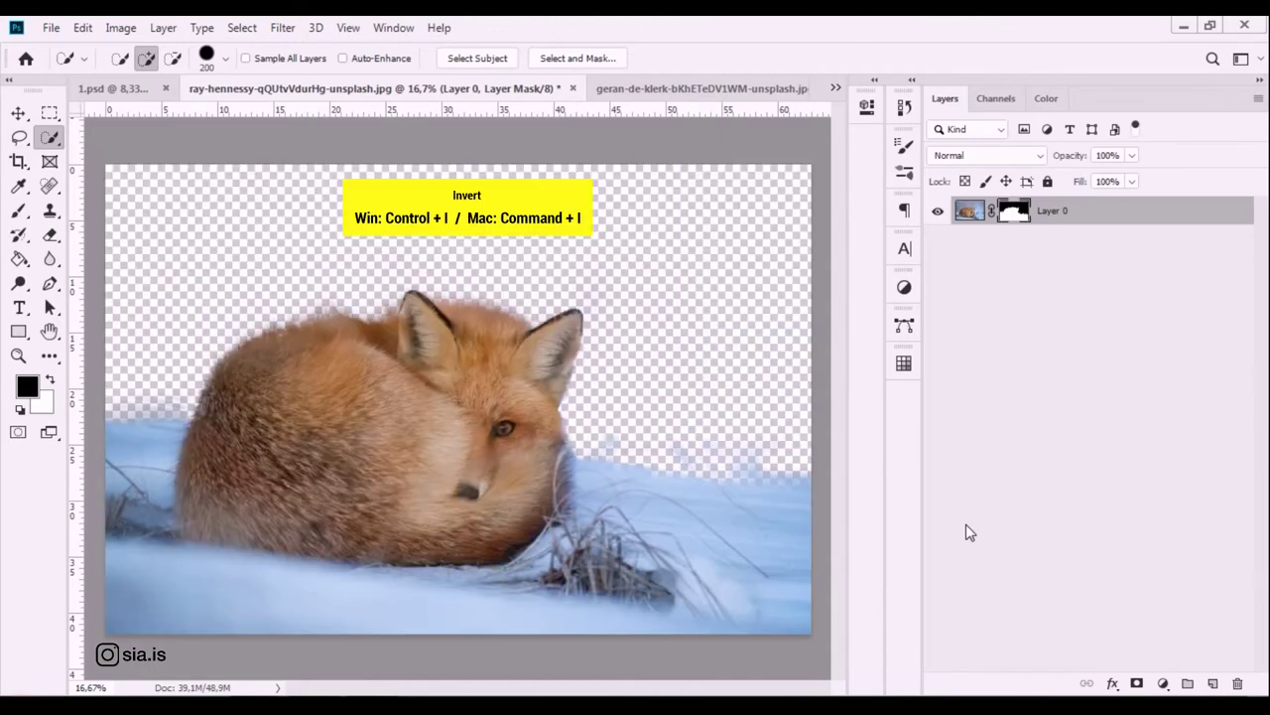
click(18, 115)
drag(561, 89, 828, 435)
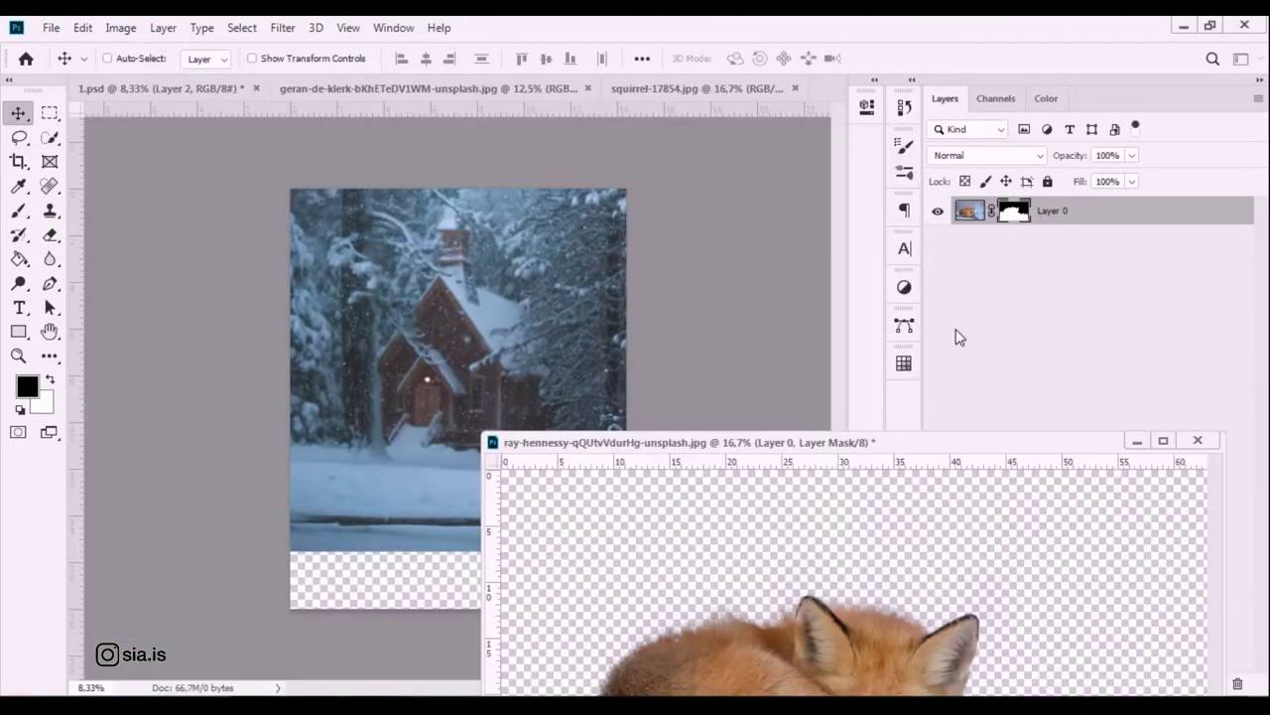
drag(976, 220, 335, 372)
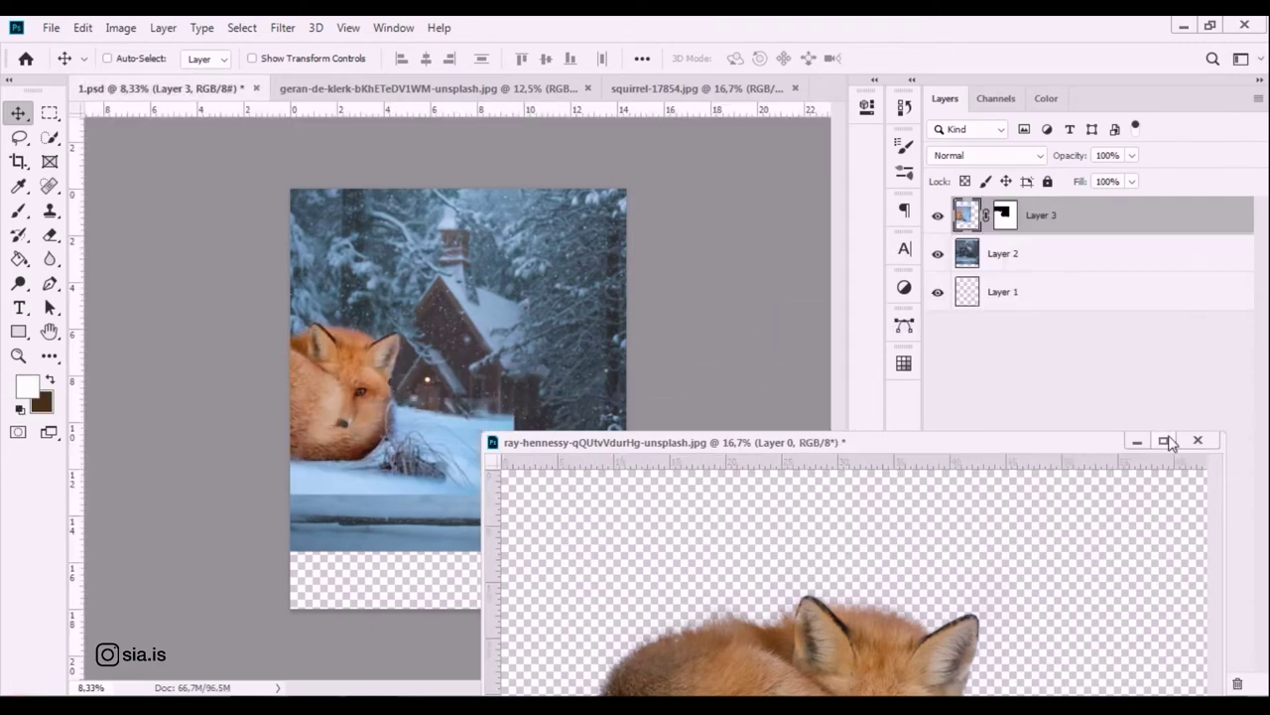
click(1138, 440)
drag(457, 460, 568, 567)
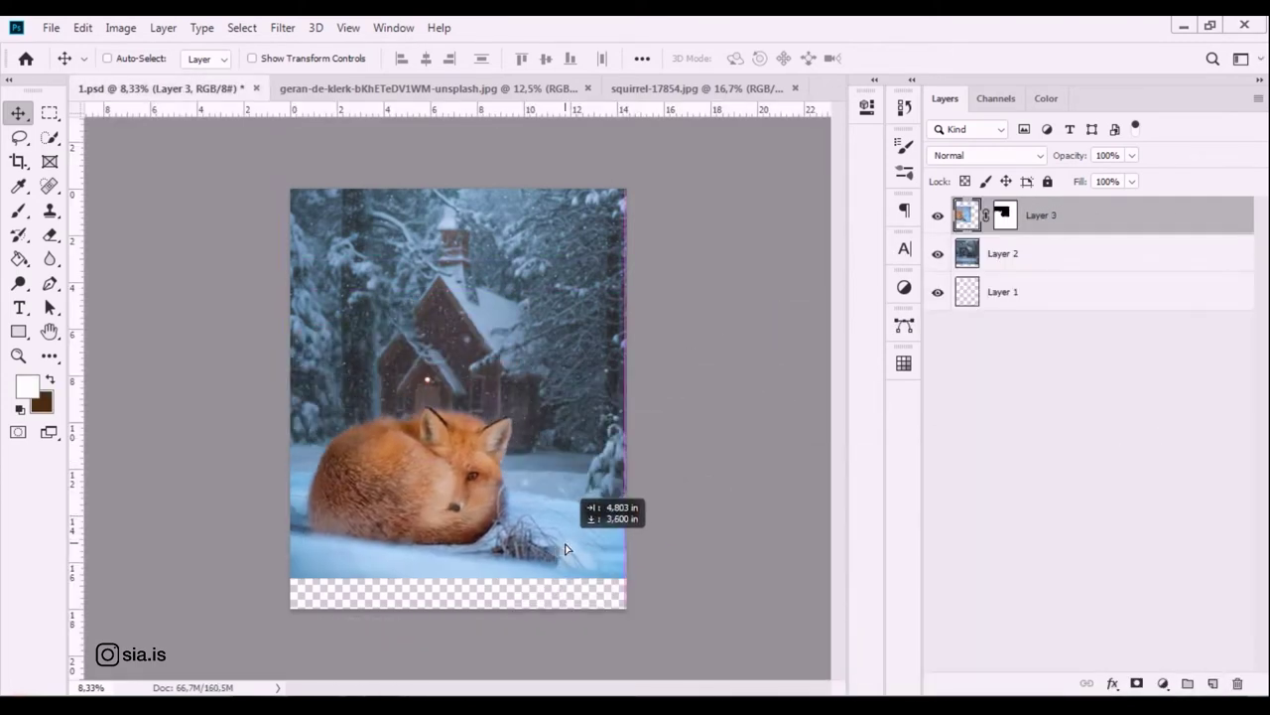
drag(568, 568, 579, 567)
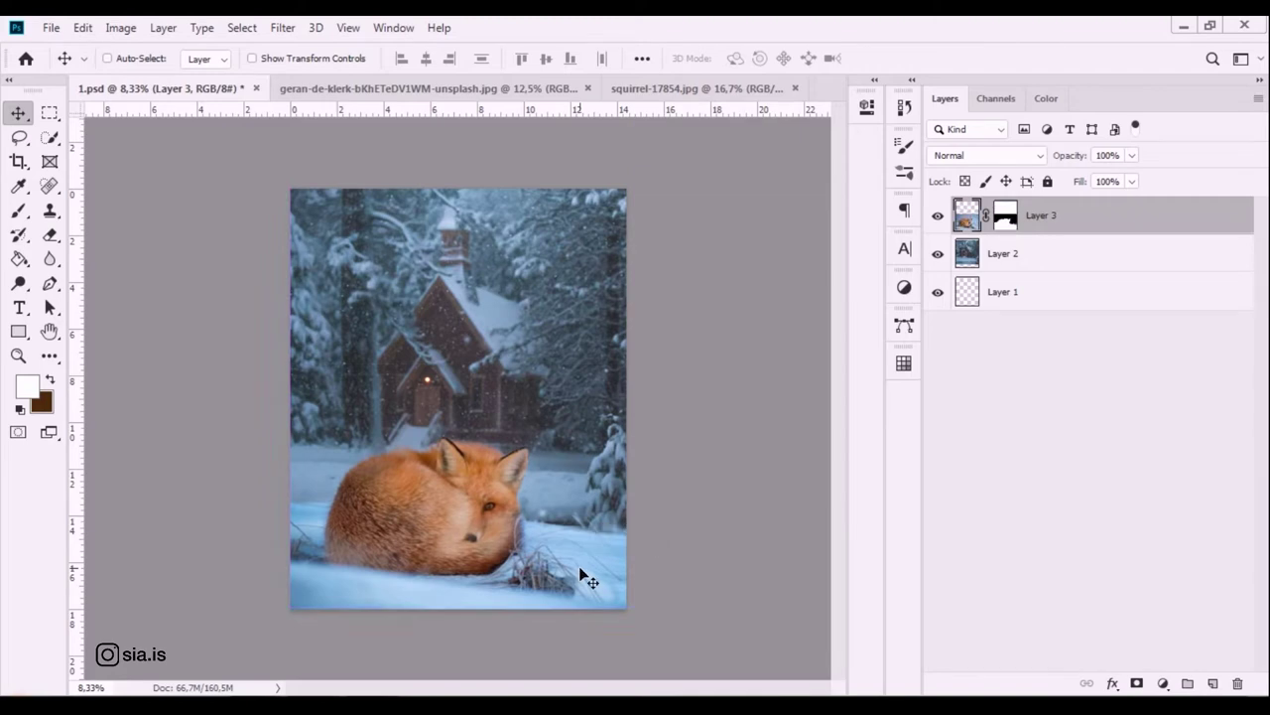
Scale the fox to 114.24% and nudge it a few pixels left into place.
key(ctrl+t)
drag(643, 371, 692, 340)
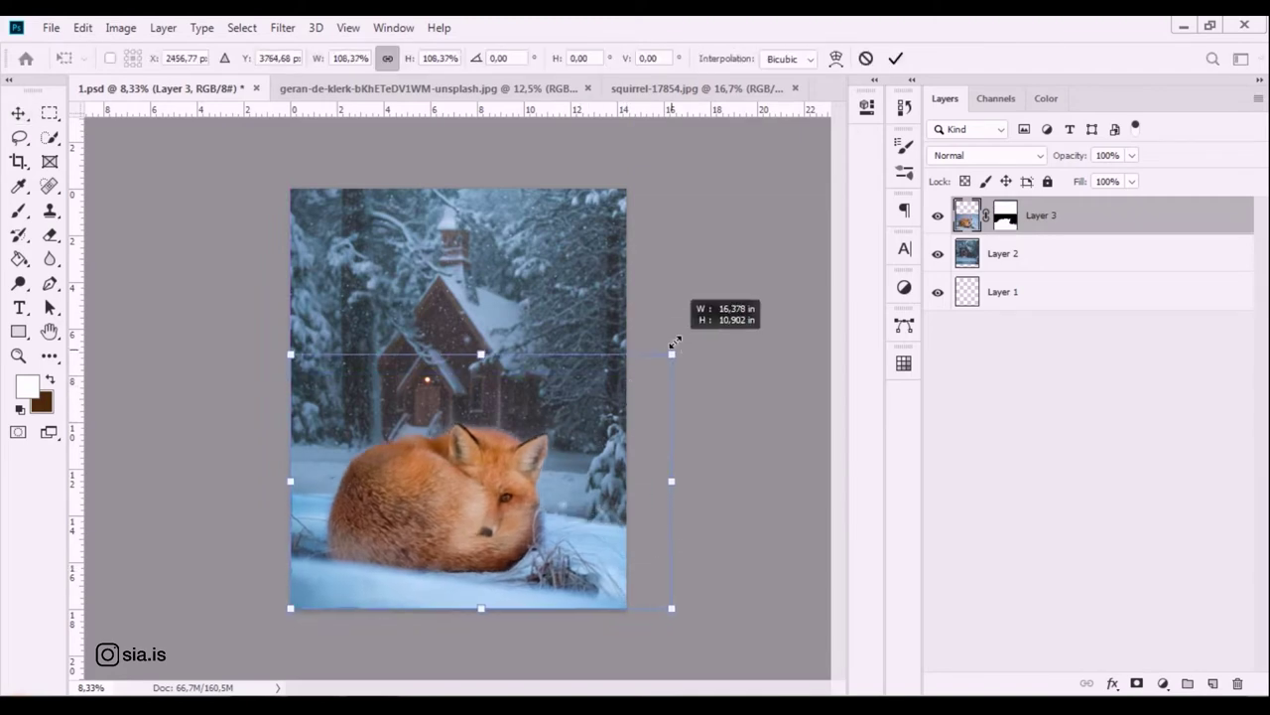
drag(502, 473, 497, 474)
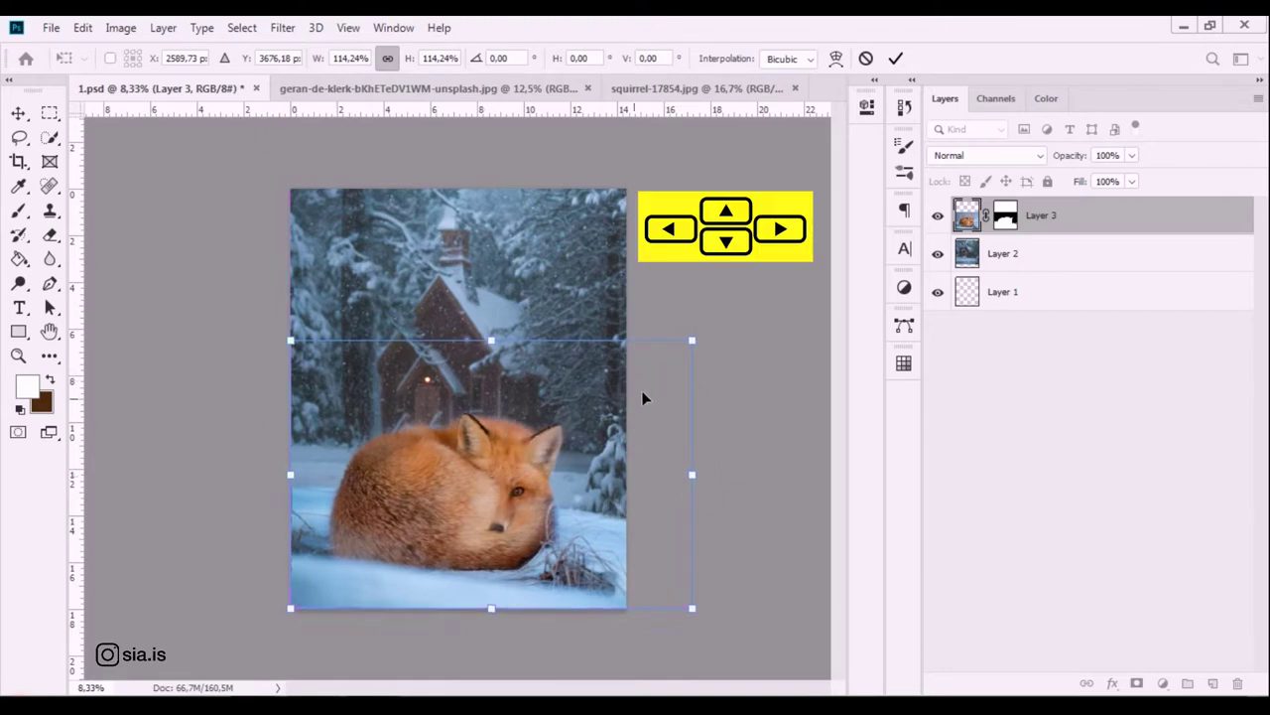
key(shift+Left)
key(shift+Left)
key(shift+Left)
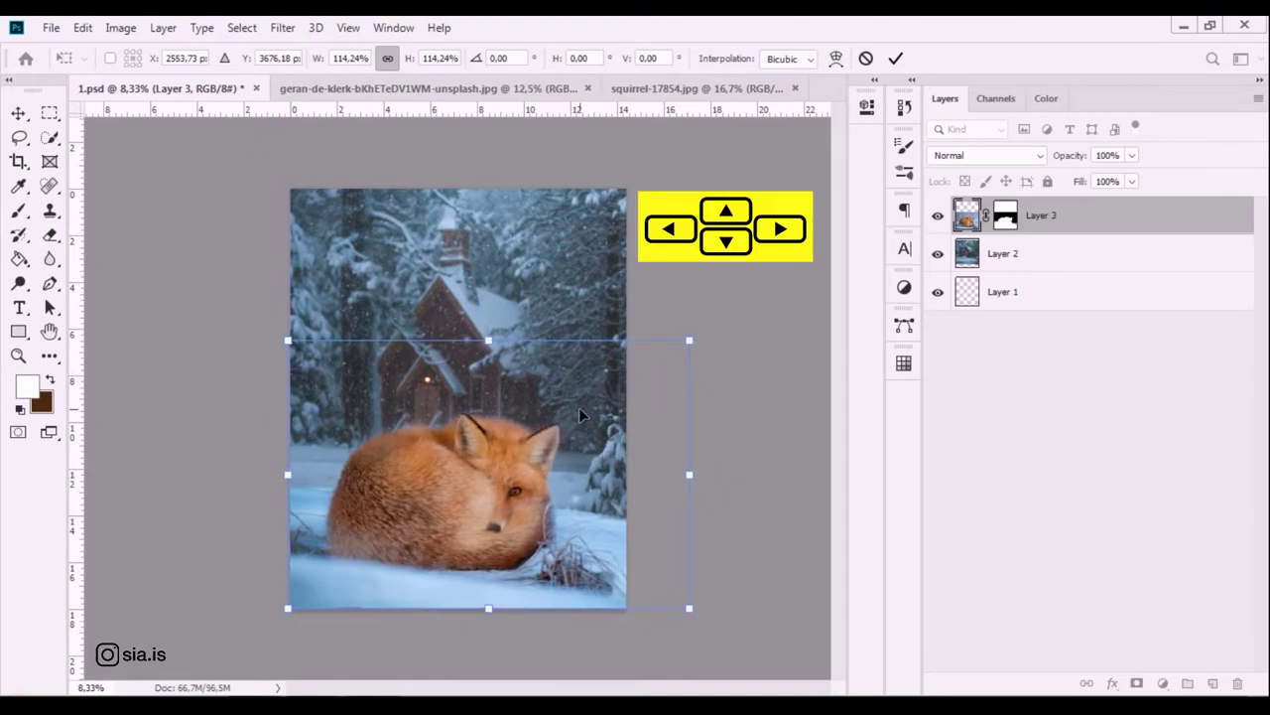
key(Return)
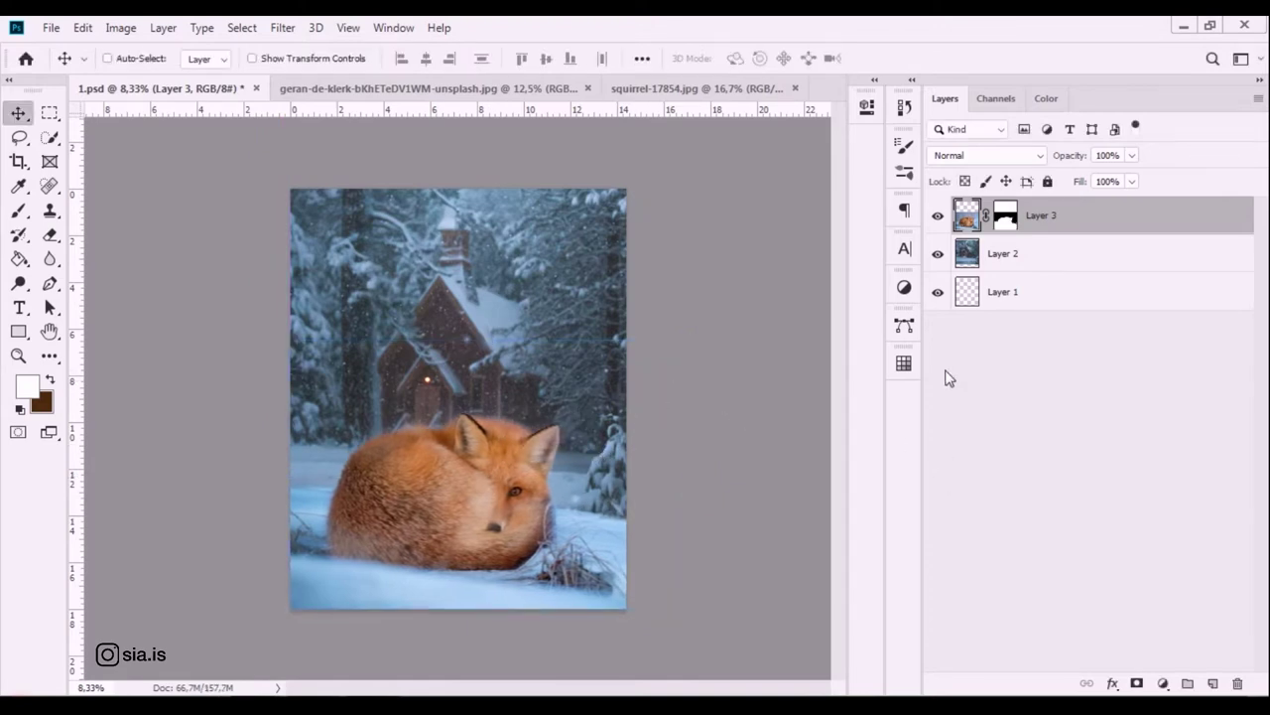
click(541, 88)
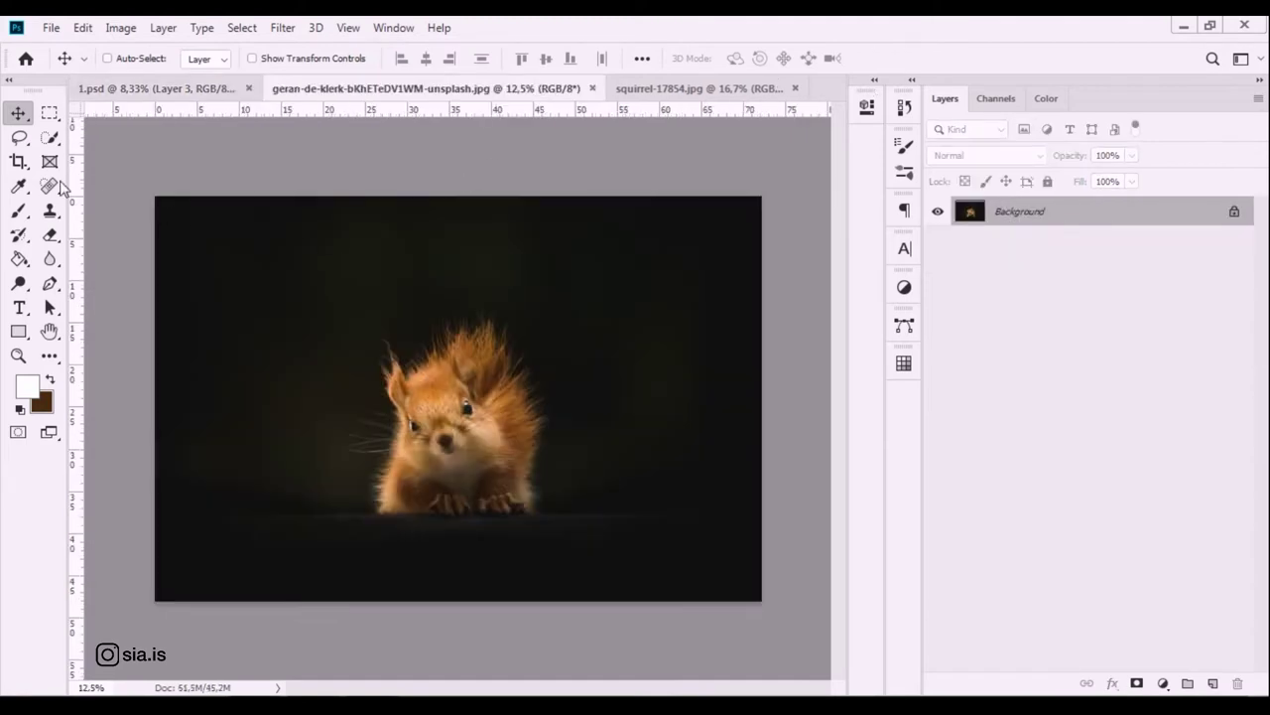
Select the red squirrel, clean its bottom and right fur edges, exclude the foot shadow, and apply.
click(51, 142)
mouse_move(413, 507)
mouse_down()
mouse_move(458, 364)
mouse_move(441, 493)
mouse_move(527, 502)
mouse_up()
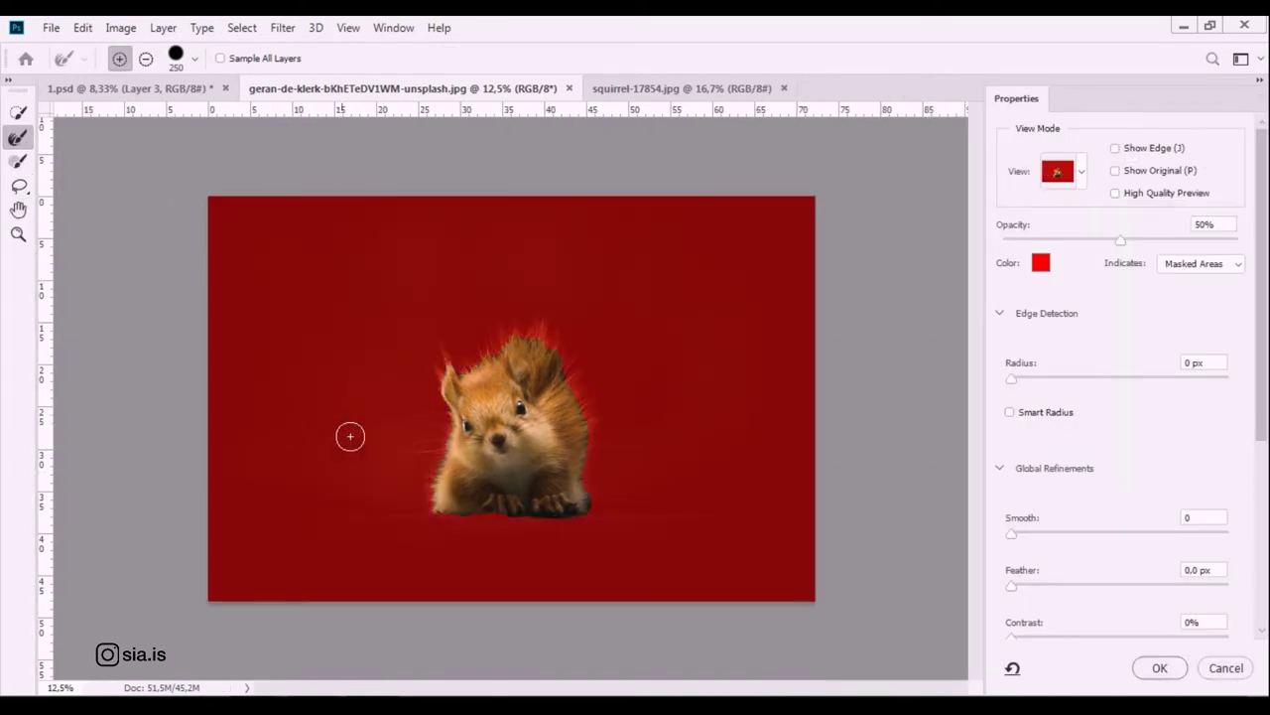
mouse_move(438, 509)
mouse_down()
mouse_move(586, 516)
mouse_move(574, 368)
mouse_move(589, 406)
mouse_move(543, 322)
mouse_move(510, 307)
mouse_move(536, 328)
mouse_move(479, 329)
mouse_move(543, 323)
mouse_up()
drag(569, 518, 599, 507)
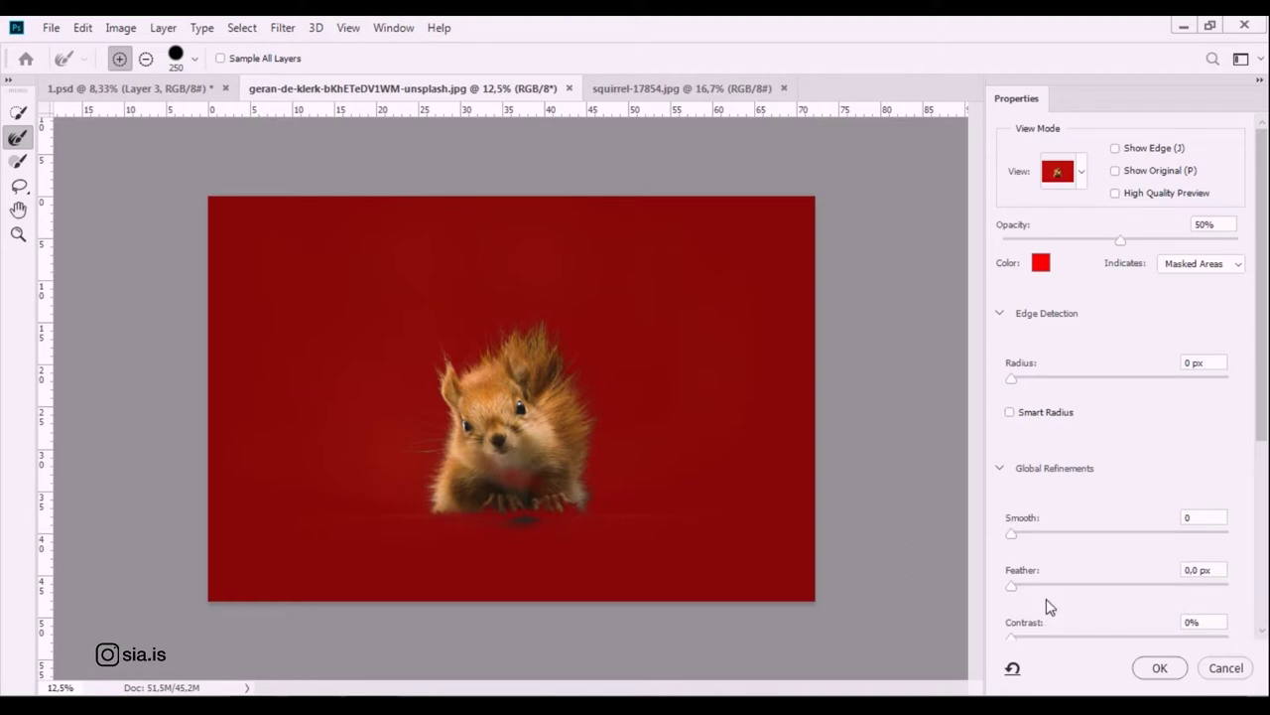
click(1151, 675)
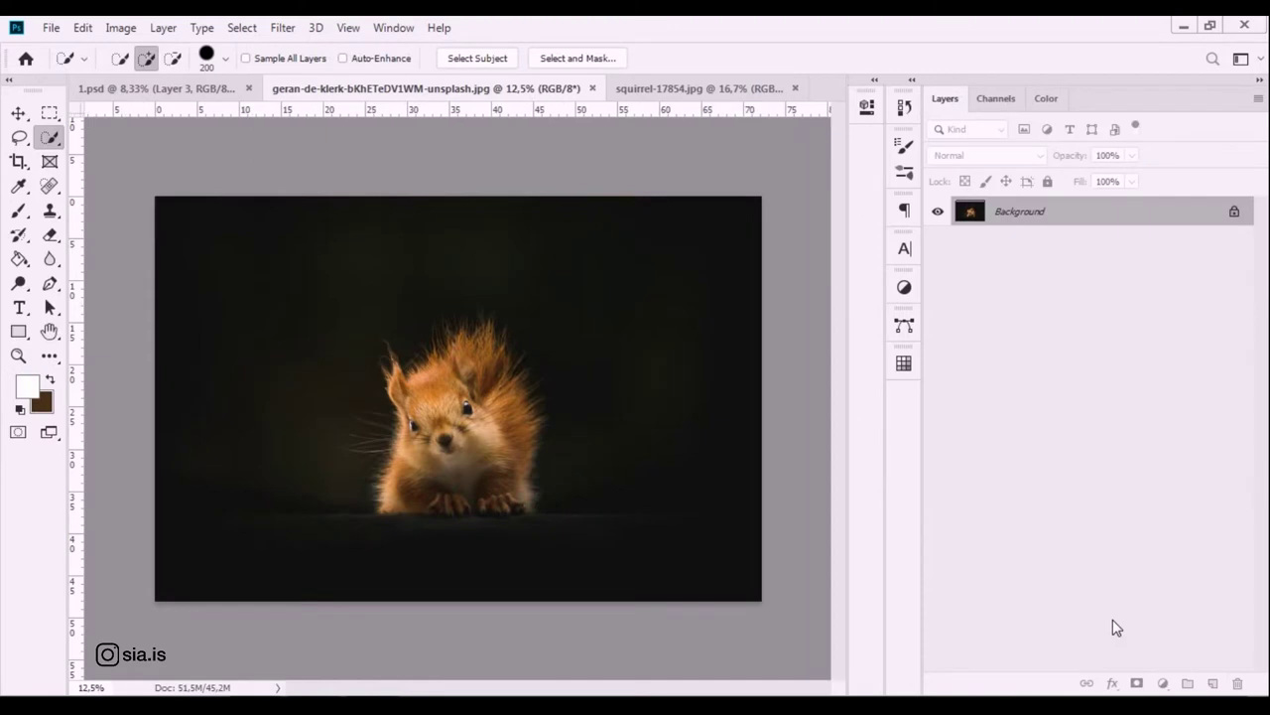
Mask the red squirrel's background and paint its faded chin back in white with a smaller brush.
click(1136, 682)
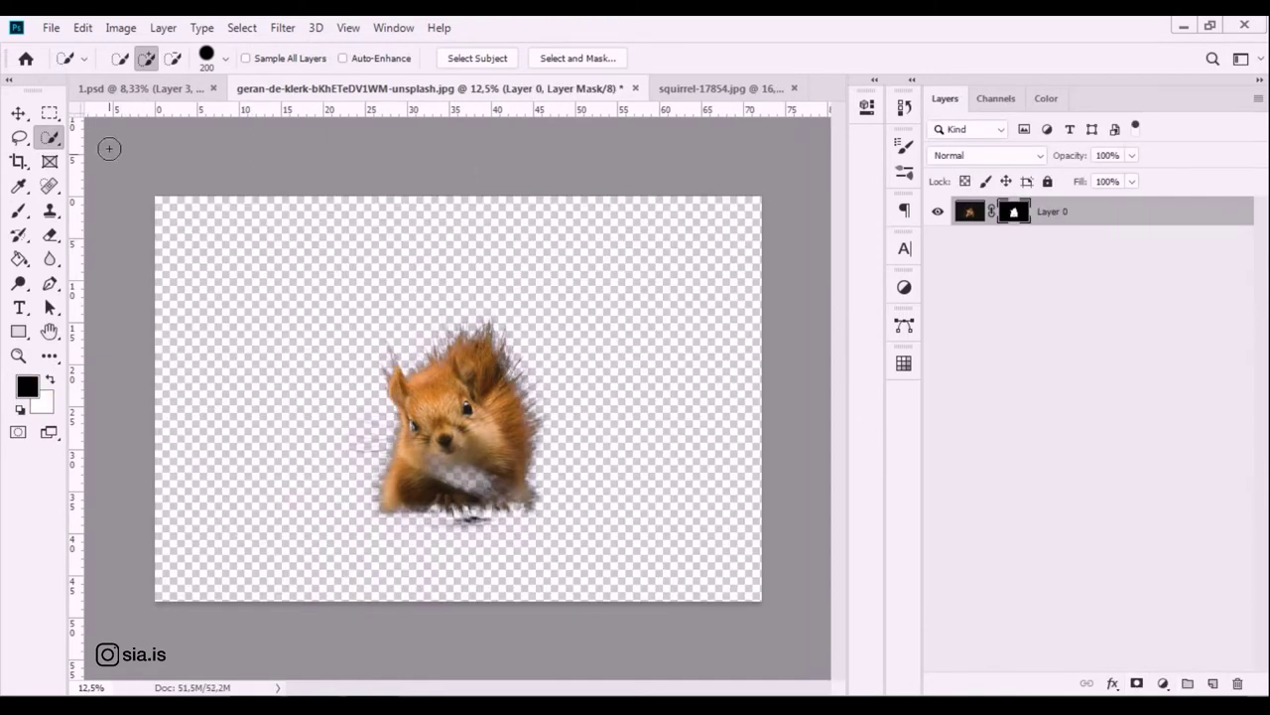
click(19, 209)
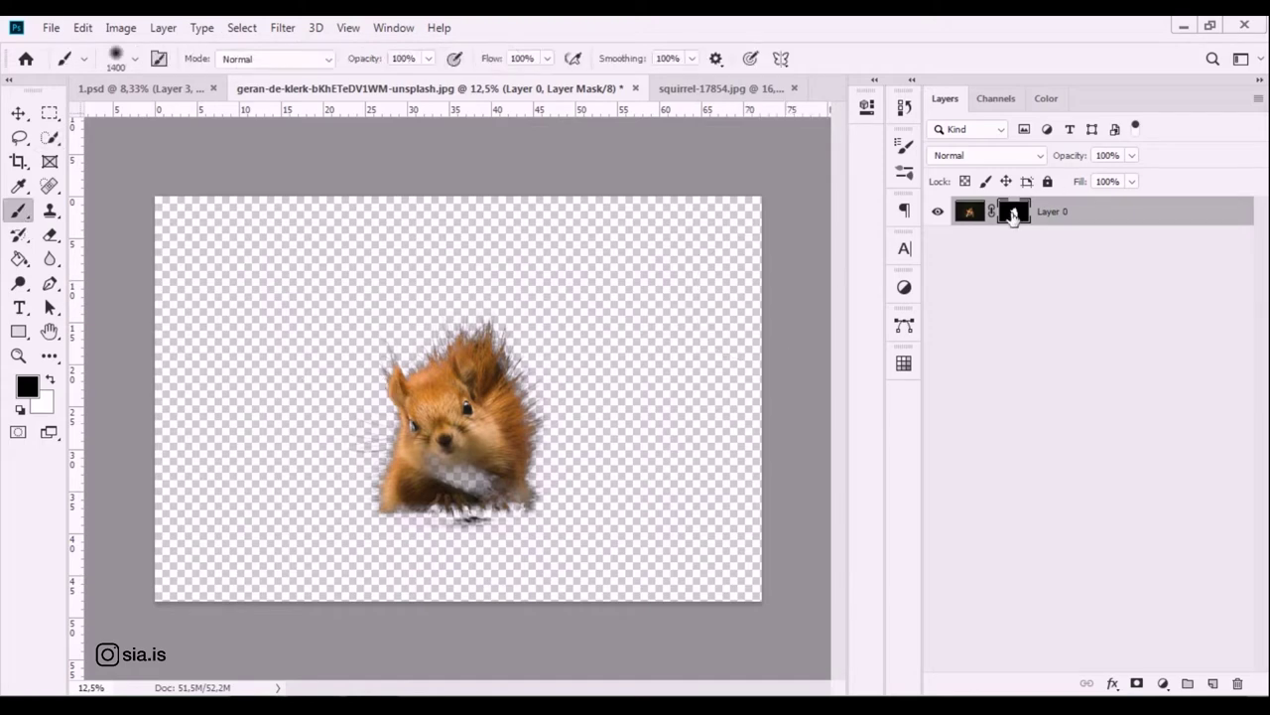
key(bracketleft)
key(bracketleft)
key(bracketleft)
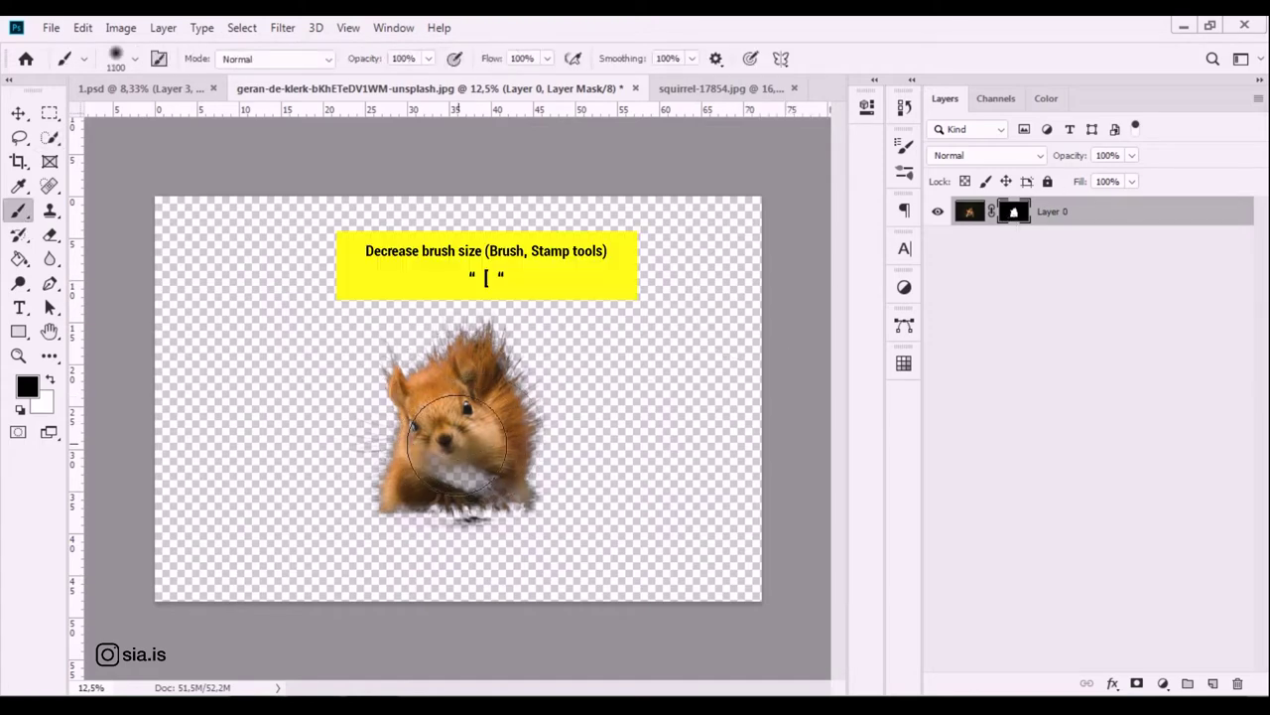
key(bracketleft)
key(bracketleft)
key(x)
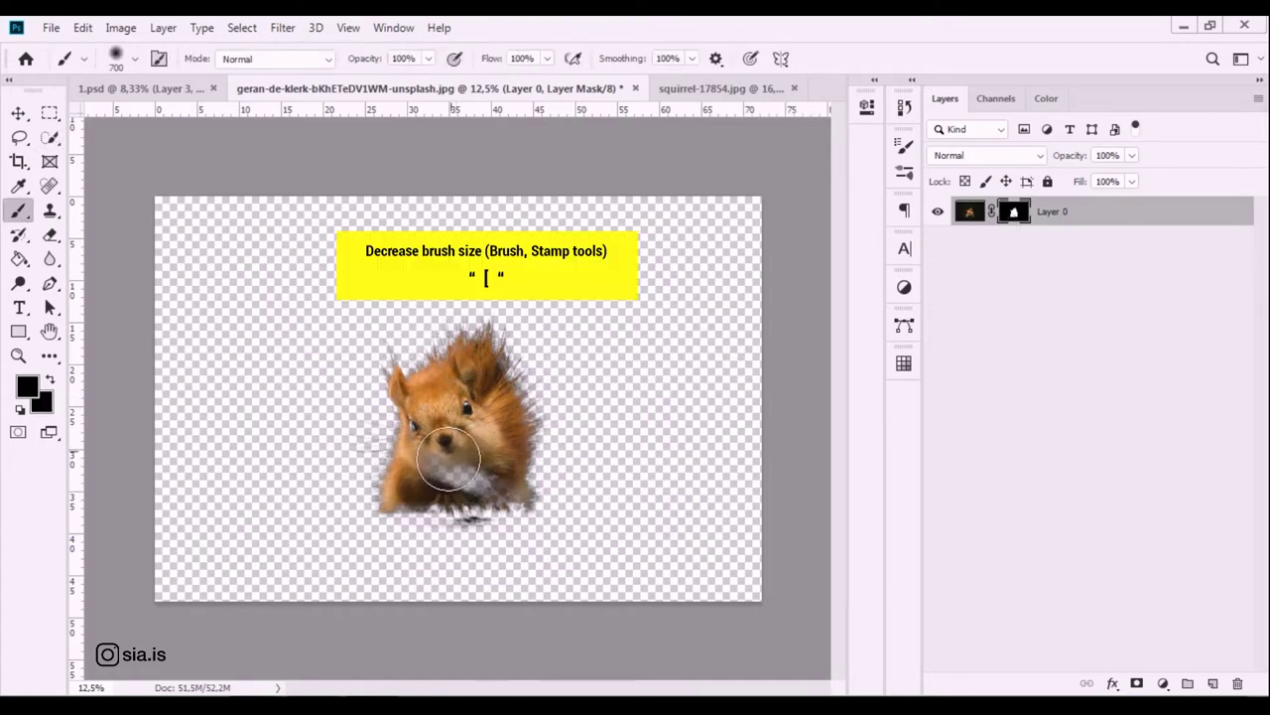
mouse_move(449, 461)
mouse_down()
mouse_move(480, 467)
mouse_move(486, 428)
mouse_up()
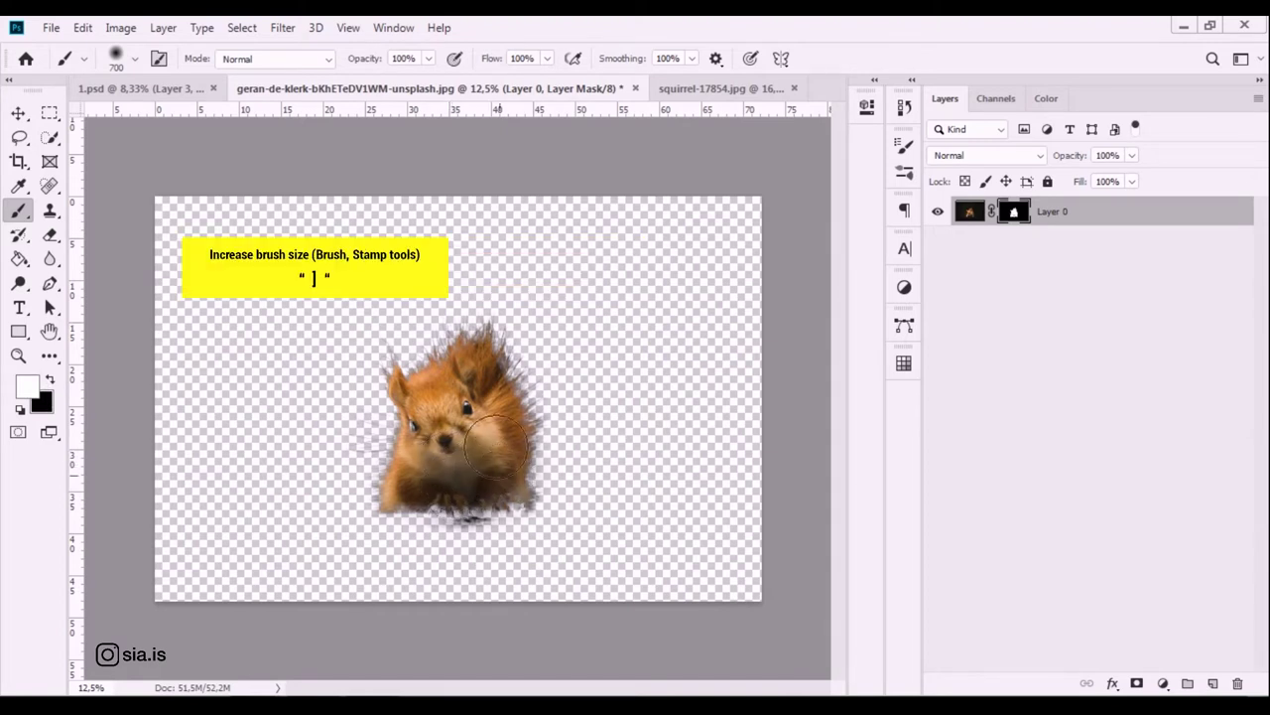
Drag the masked squirrel into 1.psd as Layer 4.
click(17, 113)
mouse_move(333, 88)
mouse_down()
mouse_move(603, 285)
mouse_move(670, 382)
mouse_up()
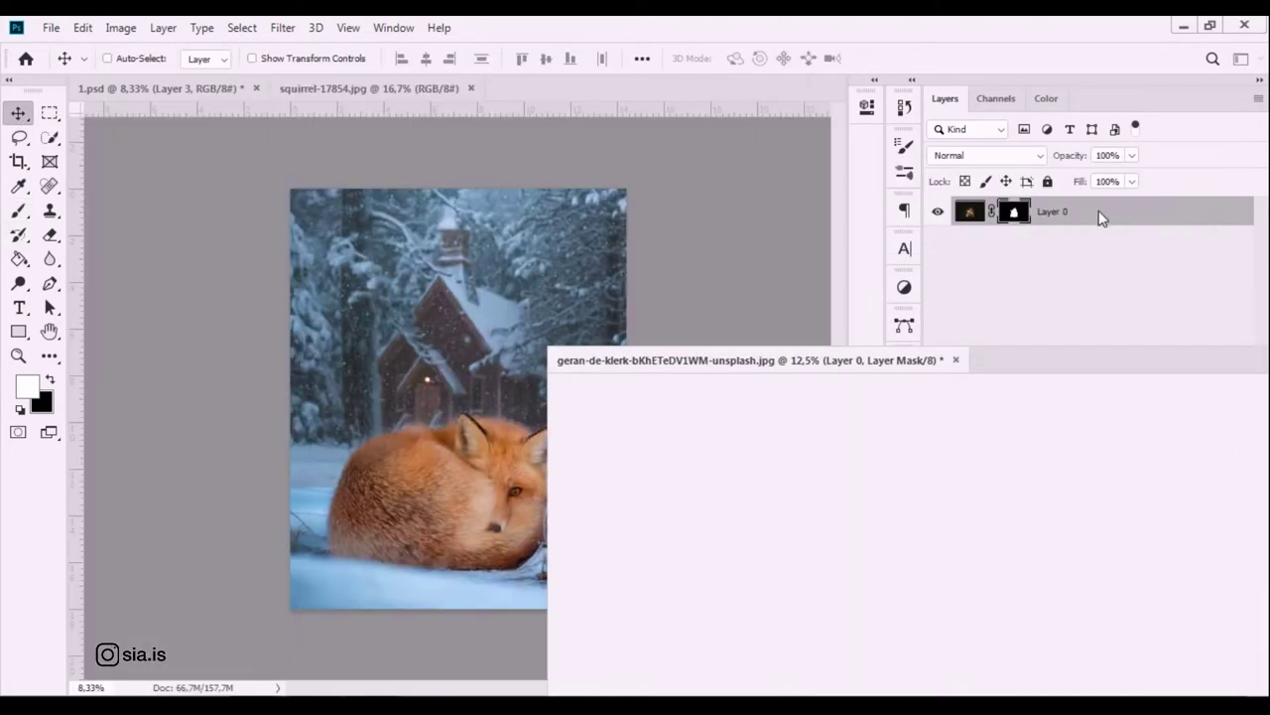
mouse_move(994, 342)
mouse_down()
mouse_move(568, 285)
mouse_move(489, 334)
mouse_move(561, 371)
mouse_up()
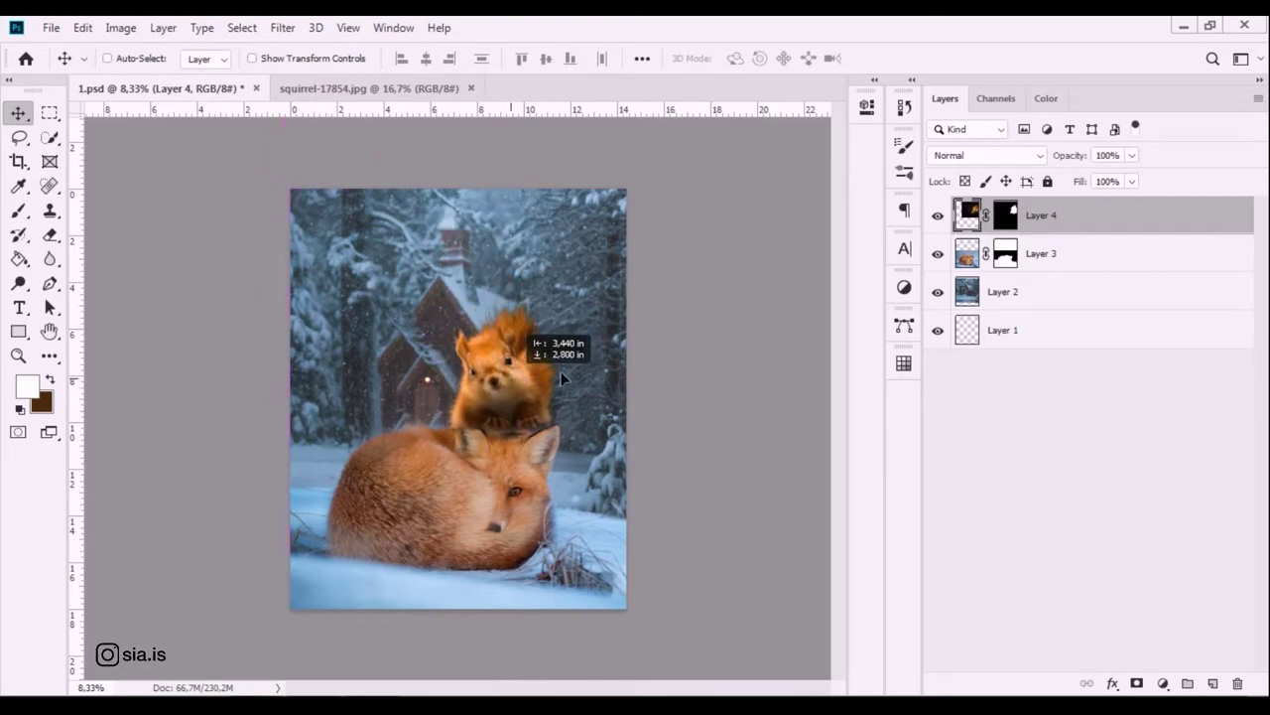
key(ctrl+t)
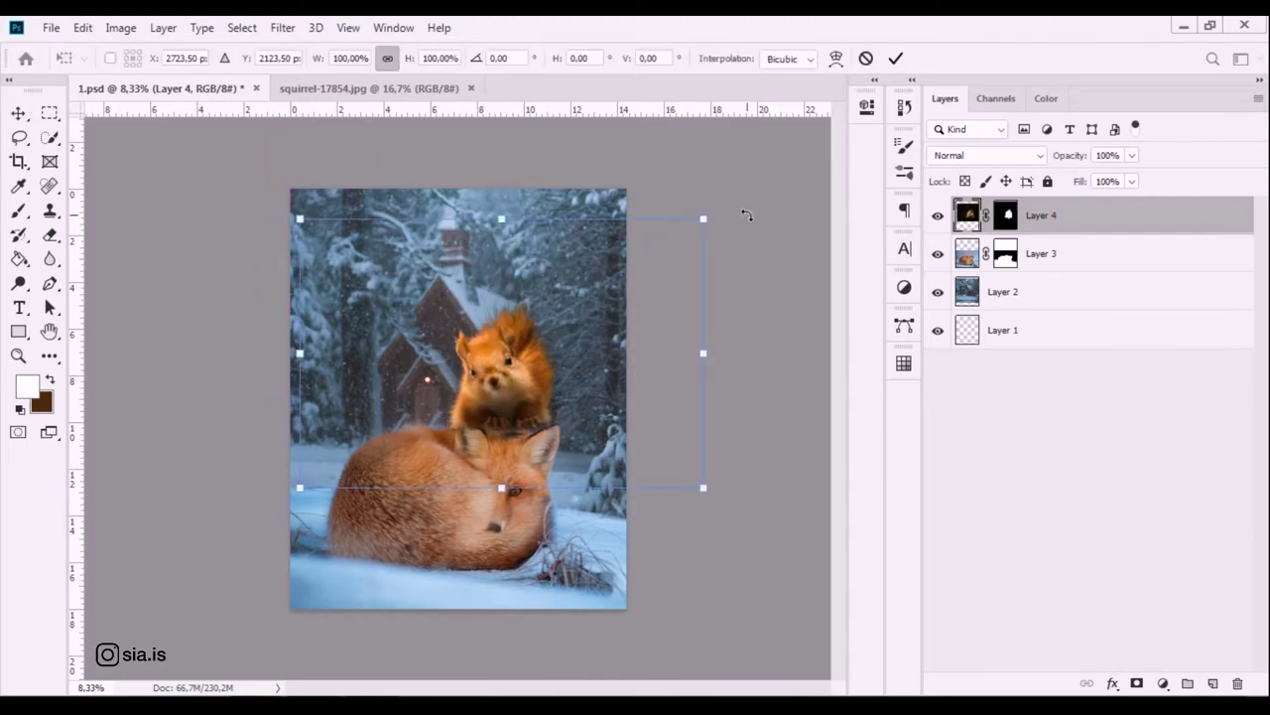
Scale the squirrel to about 72%, tilt it onto the fox's head, and flip it horizontally.
drag(702, 219, 601, 290)
drag(441, 411, 507, 397)
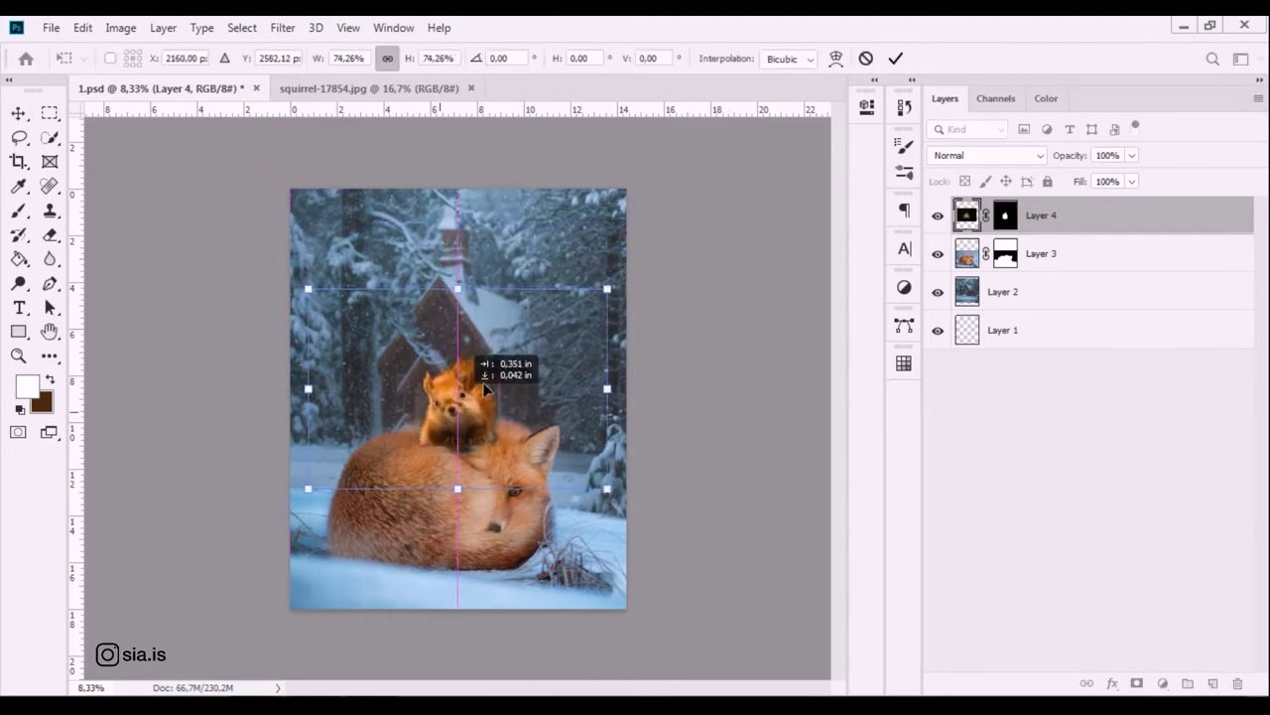
mouse_move(672, 269)
mouse_down()
mouse_move(688, 276)
mouse_move(650, 240)
mouse_up()
drag(499, 398, 503, 410)
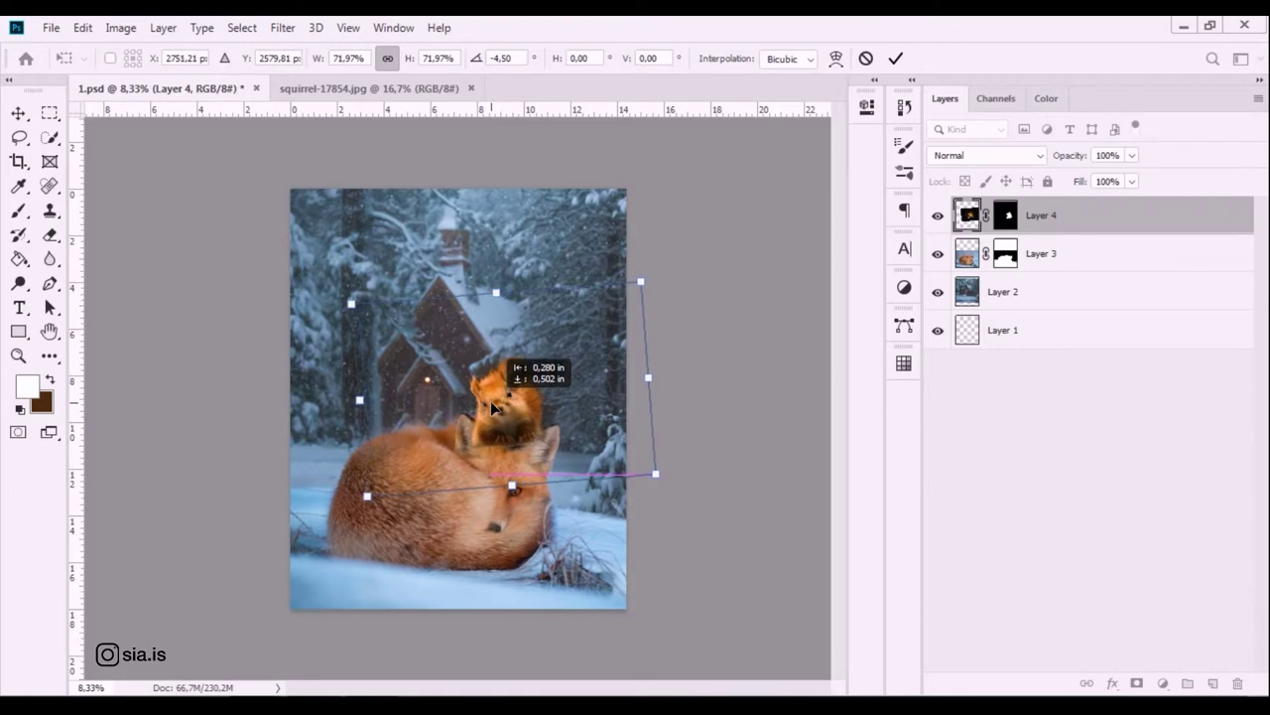
key(Return)
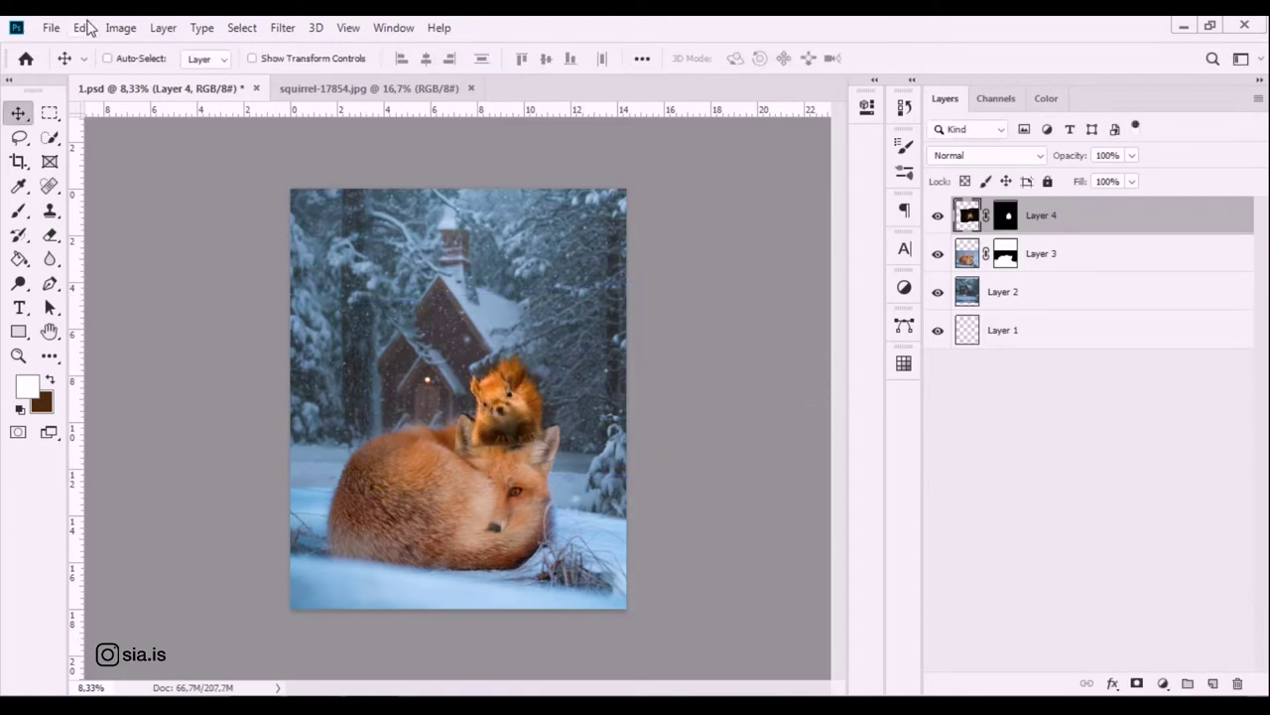
click(85, 27)
mouse_move(145, 451)
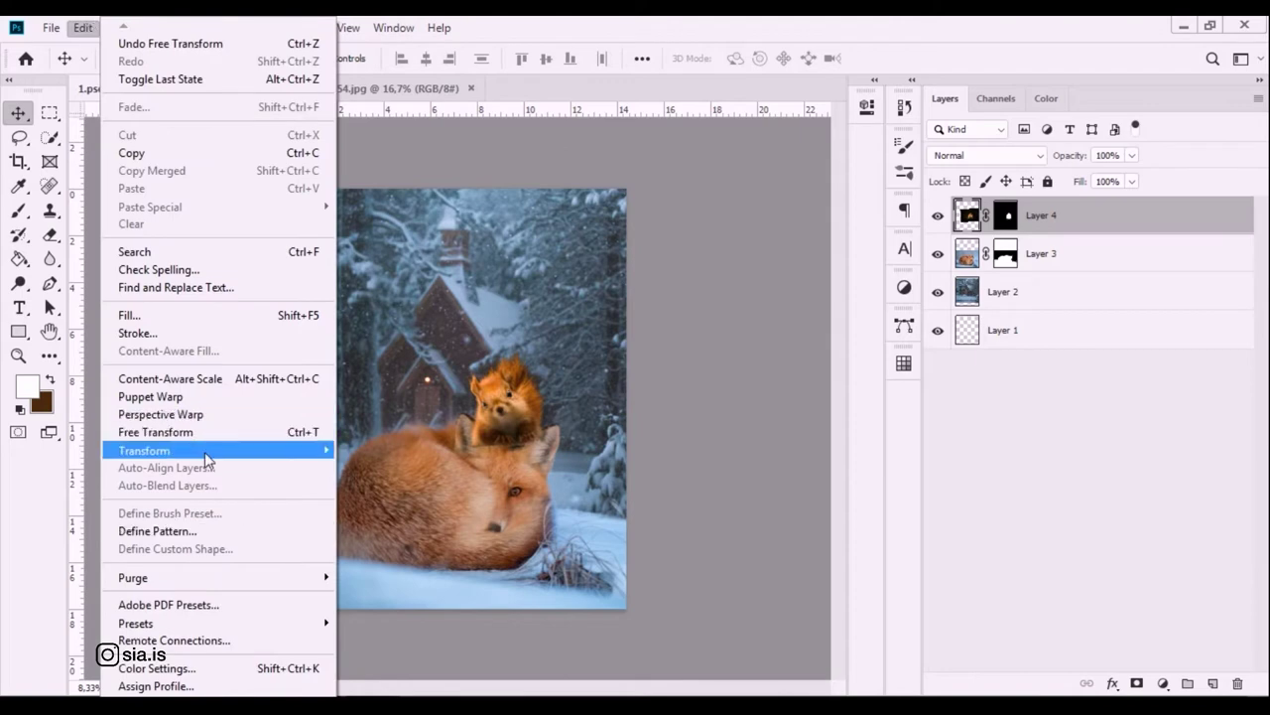
click(456, 657)
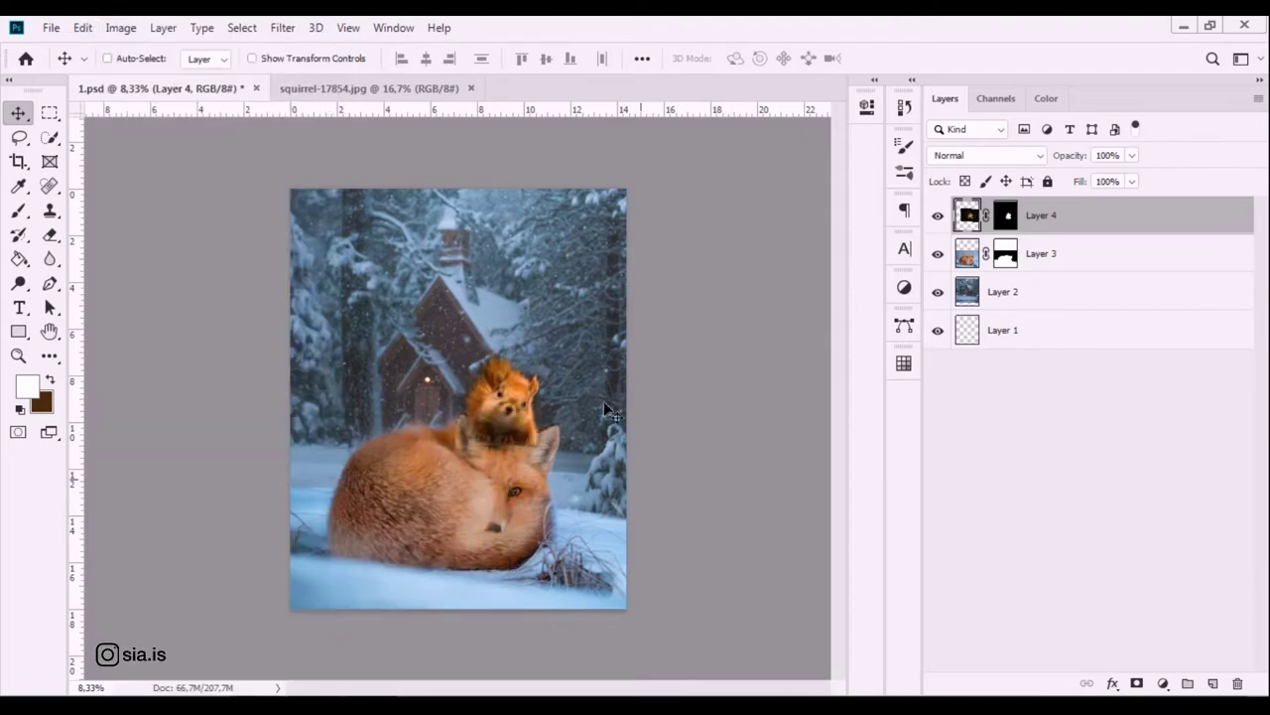
drag(514, 416, 514, 419)
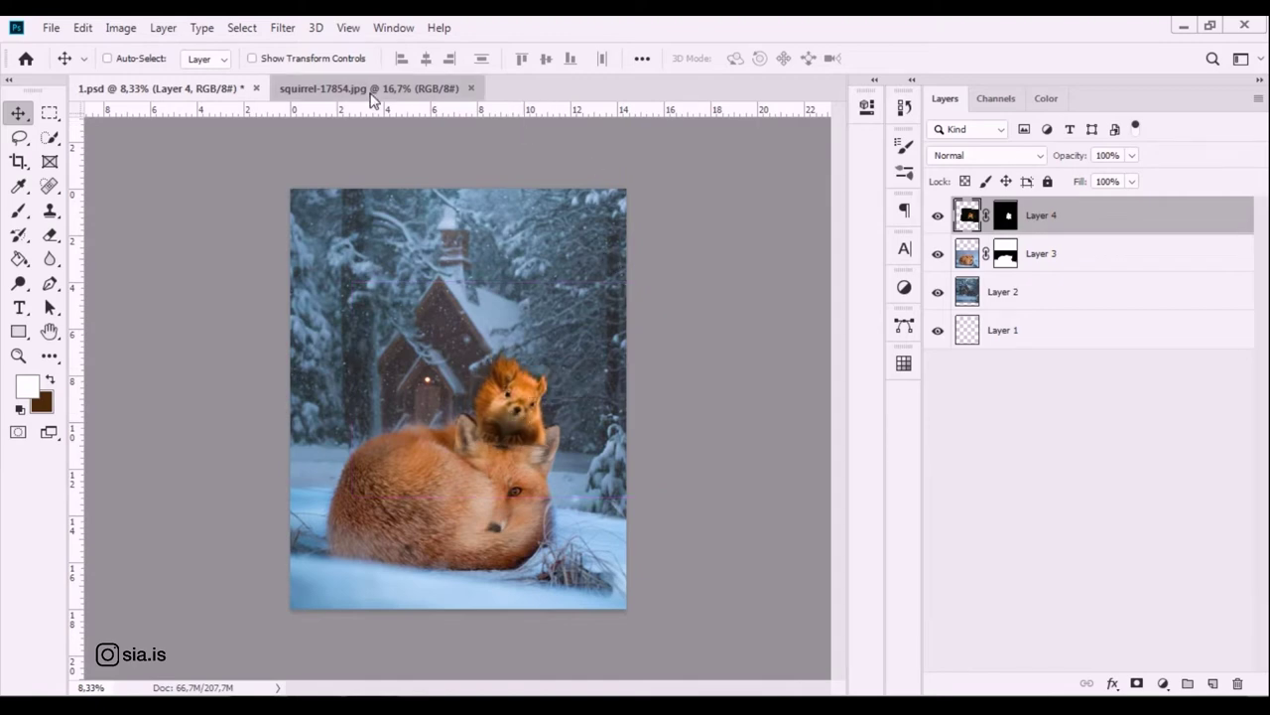
In squirrel-17854.jpg, quick-select the grey squirrel's tail and left body.
click(368, 89)
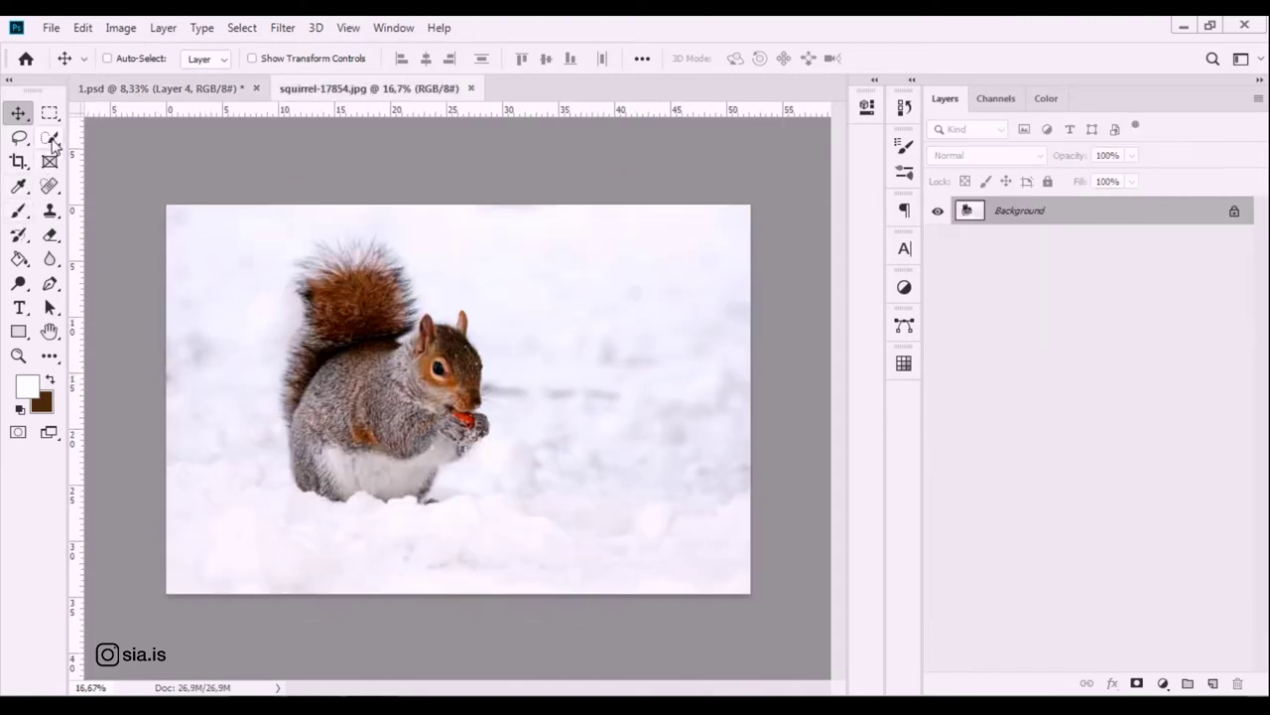
click(50, 137)
mouse_move(353, 431)
mouse_down()
mouse_move(318, 392)
mouse_move(340, 275)
mouse_move(466, 407)
mouse_move(451, 427)
mouse_move(309, 372)
mouse_move(315, 423)
mouse_move(110, 486)
mouse_move(609, 543)
mouse_move(433, 317)
mouse_up()
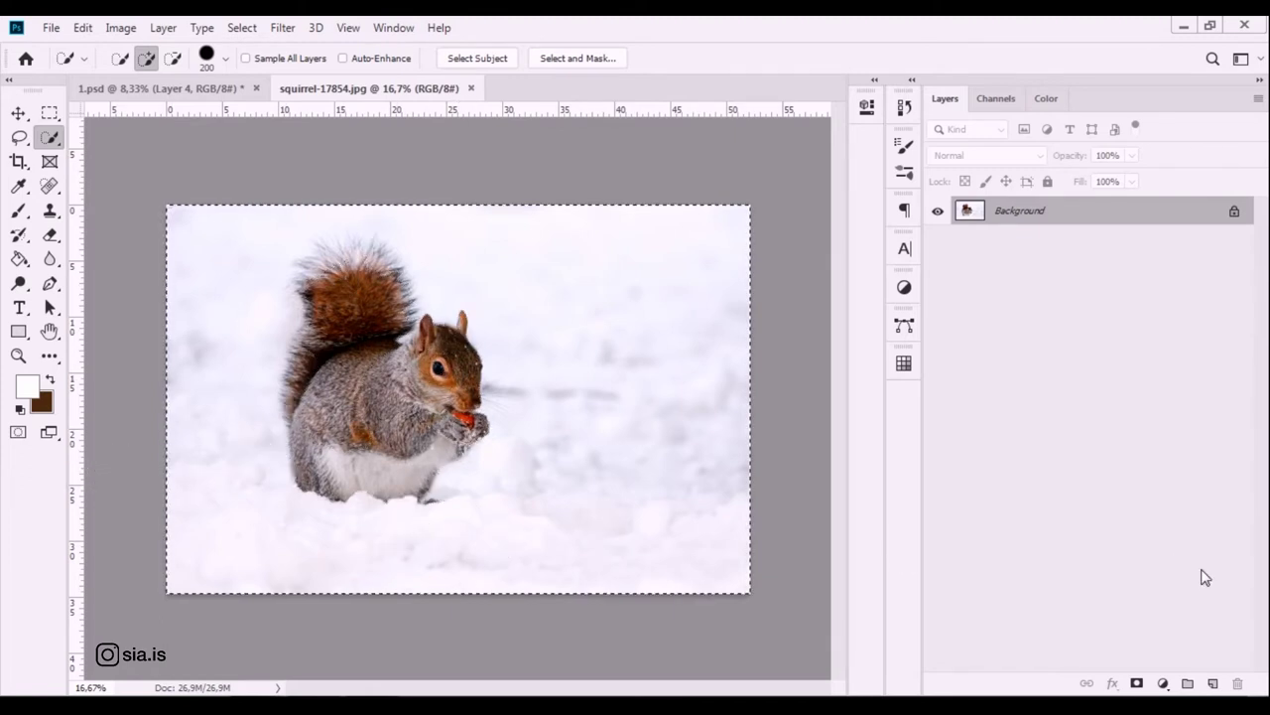
key(ctrl+d)
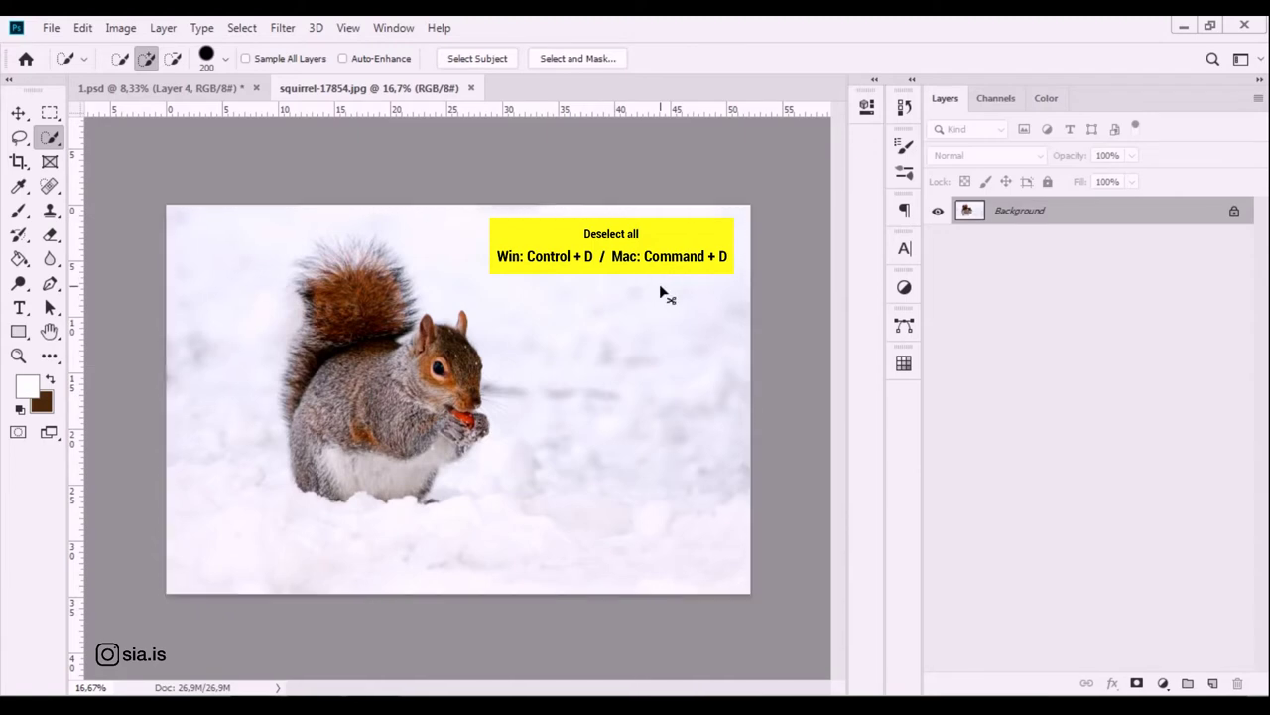
mouse_move(340, 397)
mouse_down()
mouse_move(316, 422)
mouse_move(318, 352)
mouse_move(397, 278)
mouse_move(477, 392)
mouse_up()
Extend the selection over the squirrel's head, ears, paws, back fur and fluffy tail top.
key(ctrl+plus)
key(ctrl+plus)
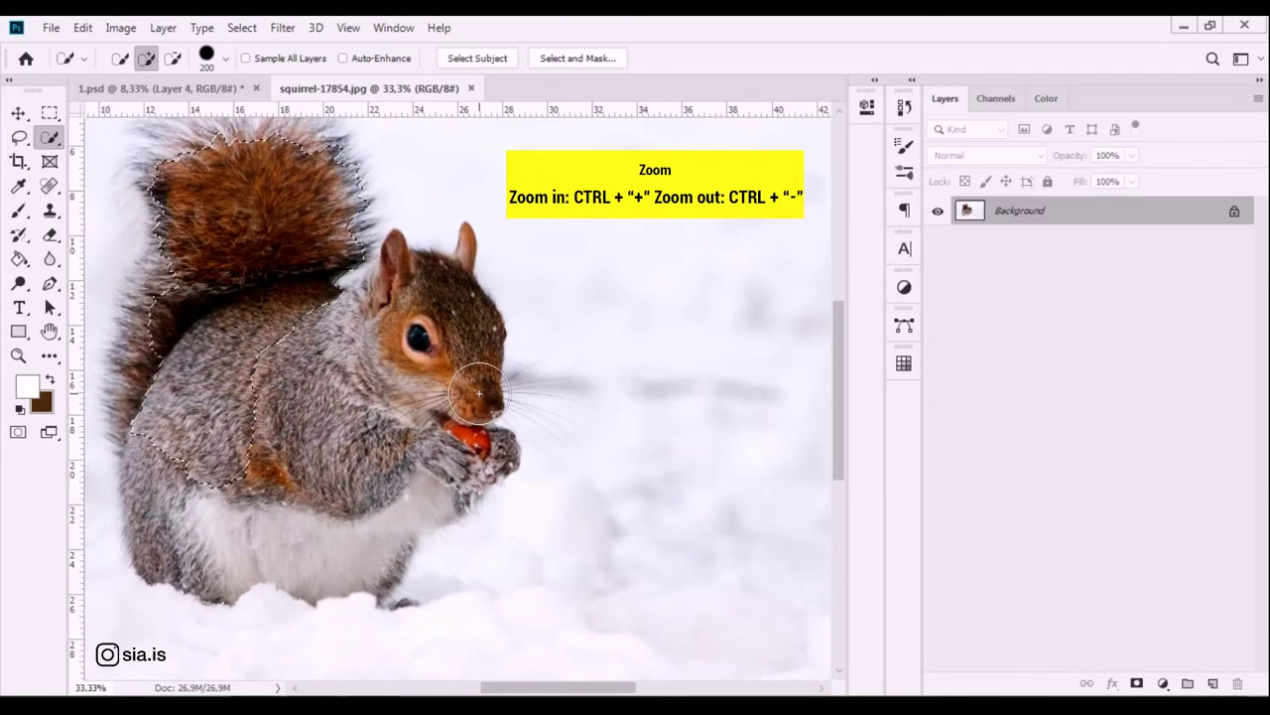
mouse_move(420, 310)
mouse_down()
mouse_move(436, 248)
mouse_move(467, 459)
mouse_move(425, 496)
mouse_move(337, 497)
mouse_up()
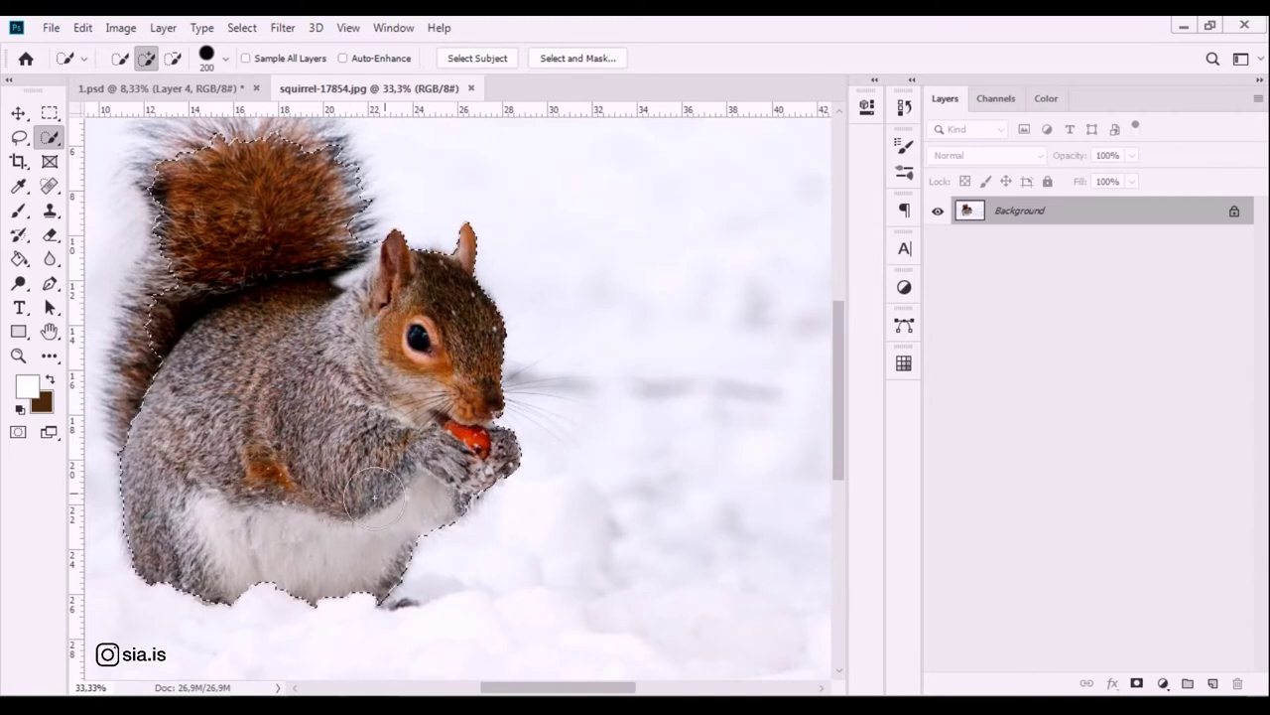
mouse_move(226, 470)
mouse_down()
mouse_move(159, 357)
mouse_move(205, 275)
mouse_up()
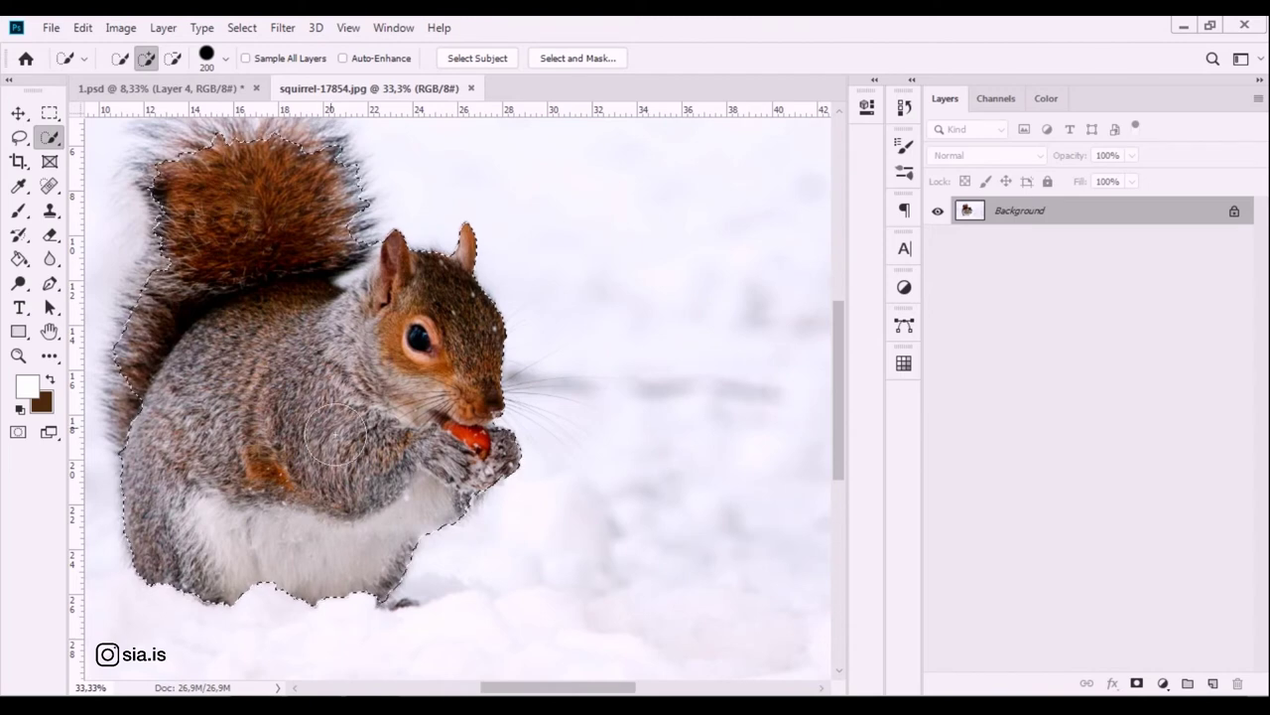
scroll(340, 329, up, 3)
mouse_move(298, 298)
mouse_down()
mouse_move(417, 263)
mouse_move(281, 282)
mouse_up()
key(ctrl+minus)
key(ctrl+minus)
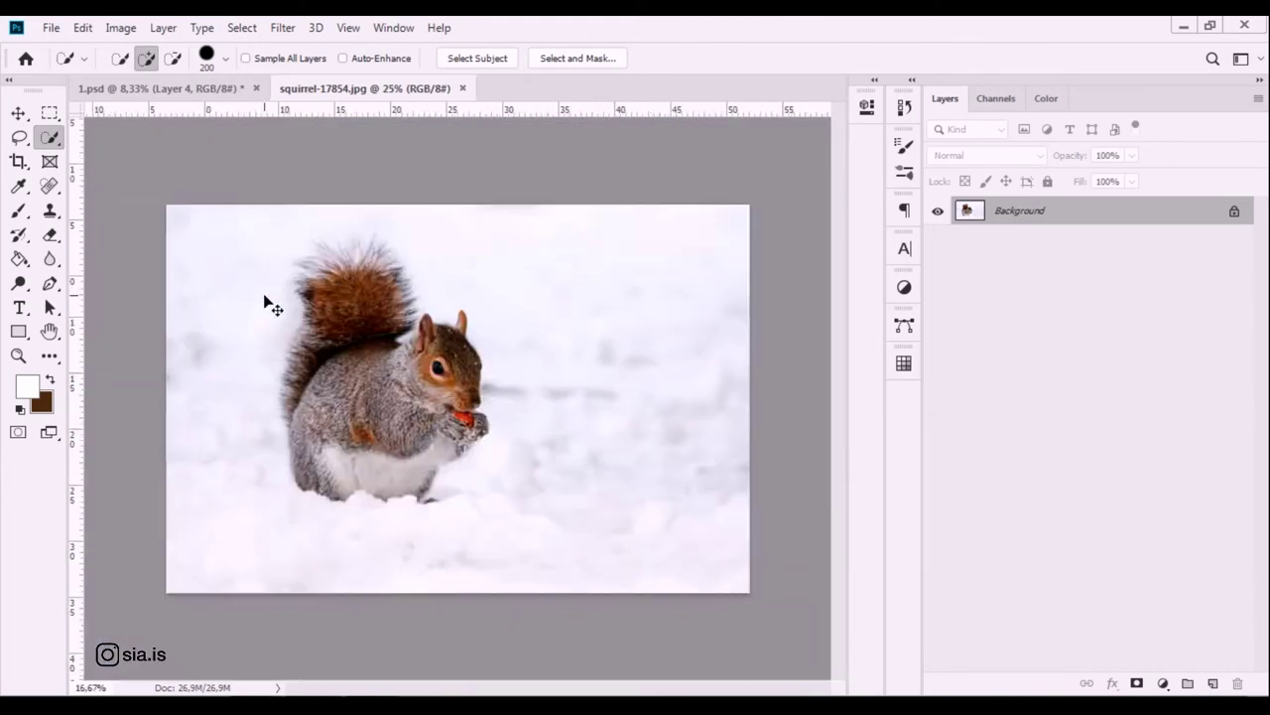
key(ctrl+minus)
click(578, 58)
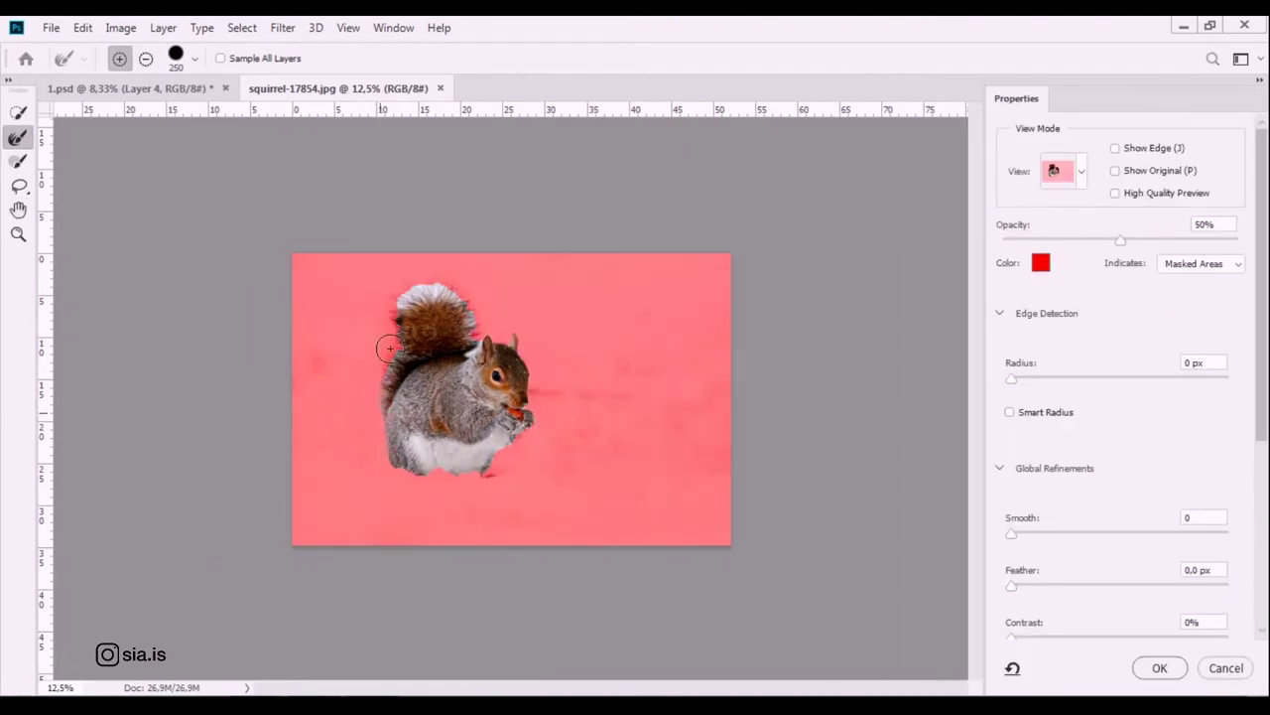
Refine the wispy tail-top fur and paw edges of the grey squirrel, then apply.
drag(395, 316, 460, 283)
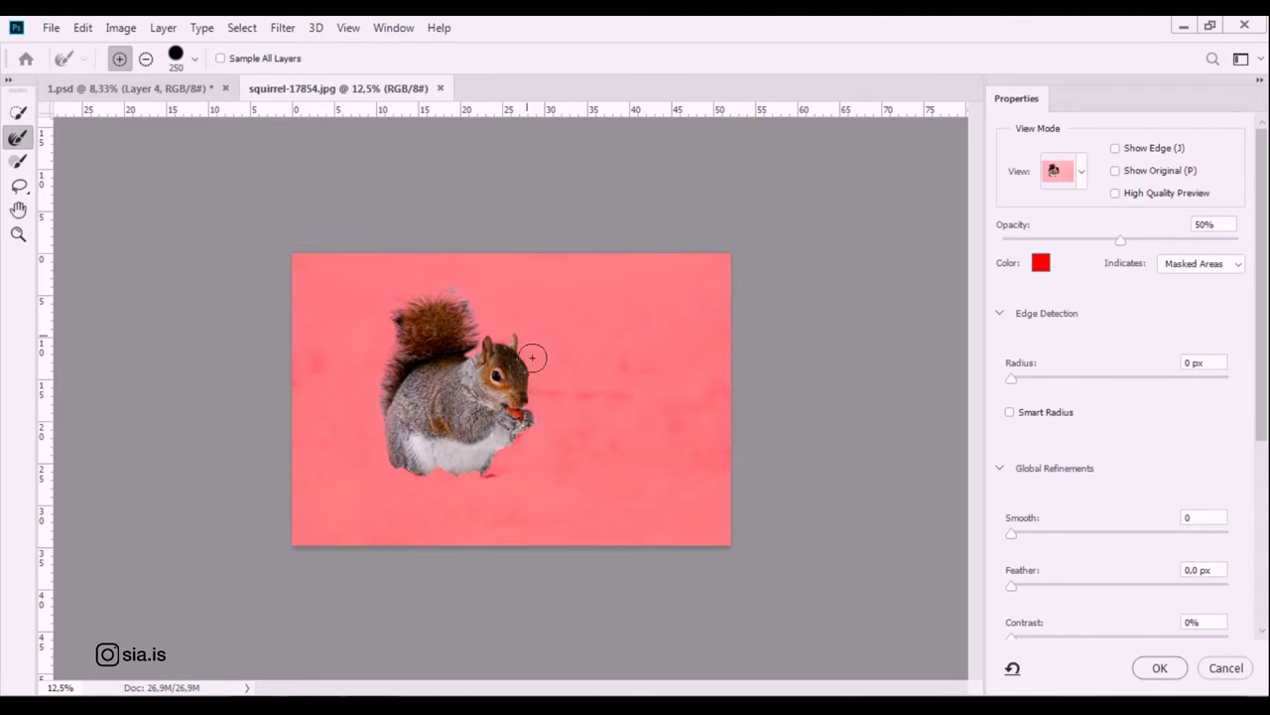
mouse_move(544, 447)
mouse_down()
mouse_move(504, 455)
mouse_move(519, 441)
mouse_up()
key(ctrl+plus)
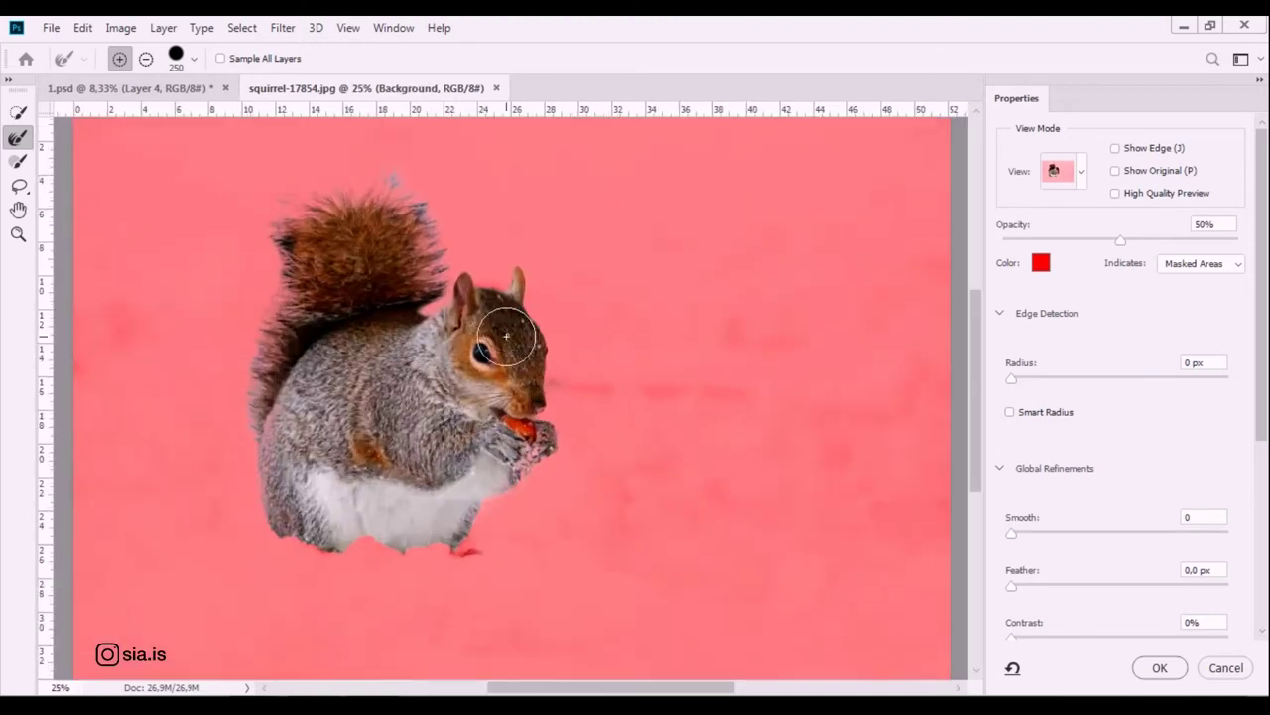
click(1167, 670)
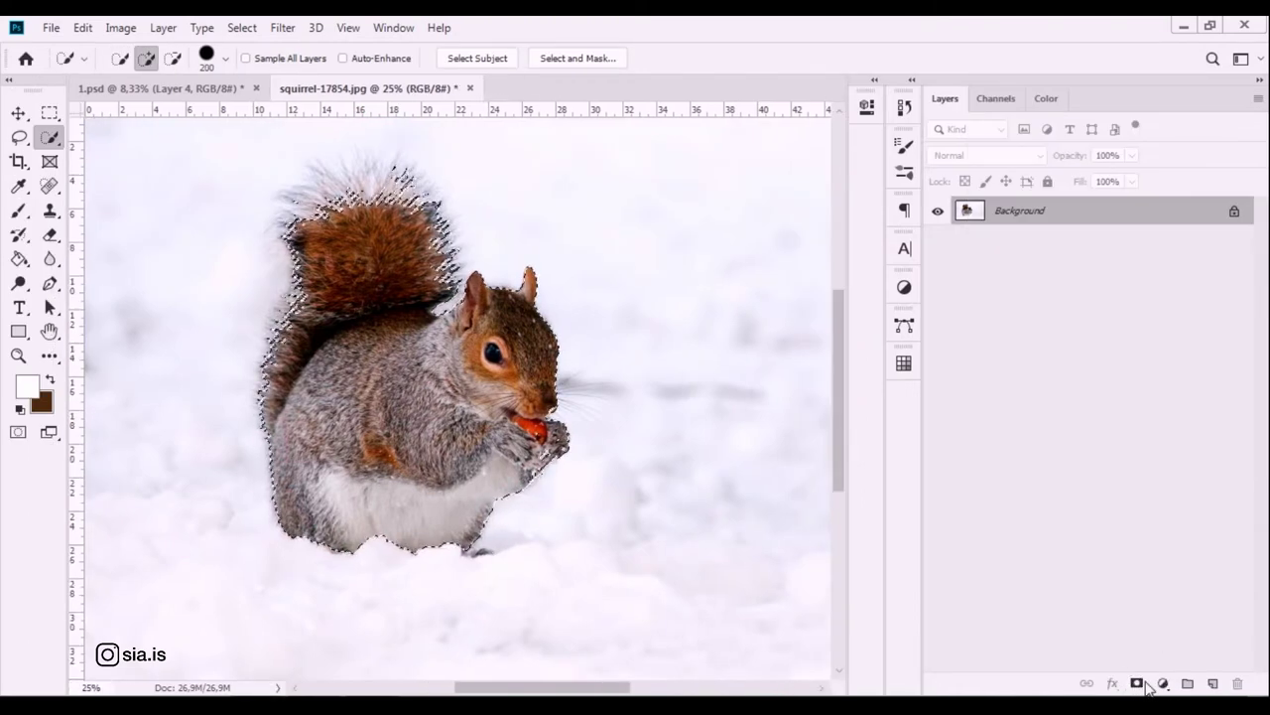
Mask the grey squirrel's backdrop, paint a snow patch back beneath it, and float the photo in its own window.
click(1137, 684)
key(ctrl+minus)
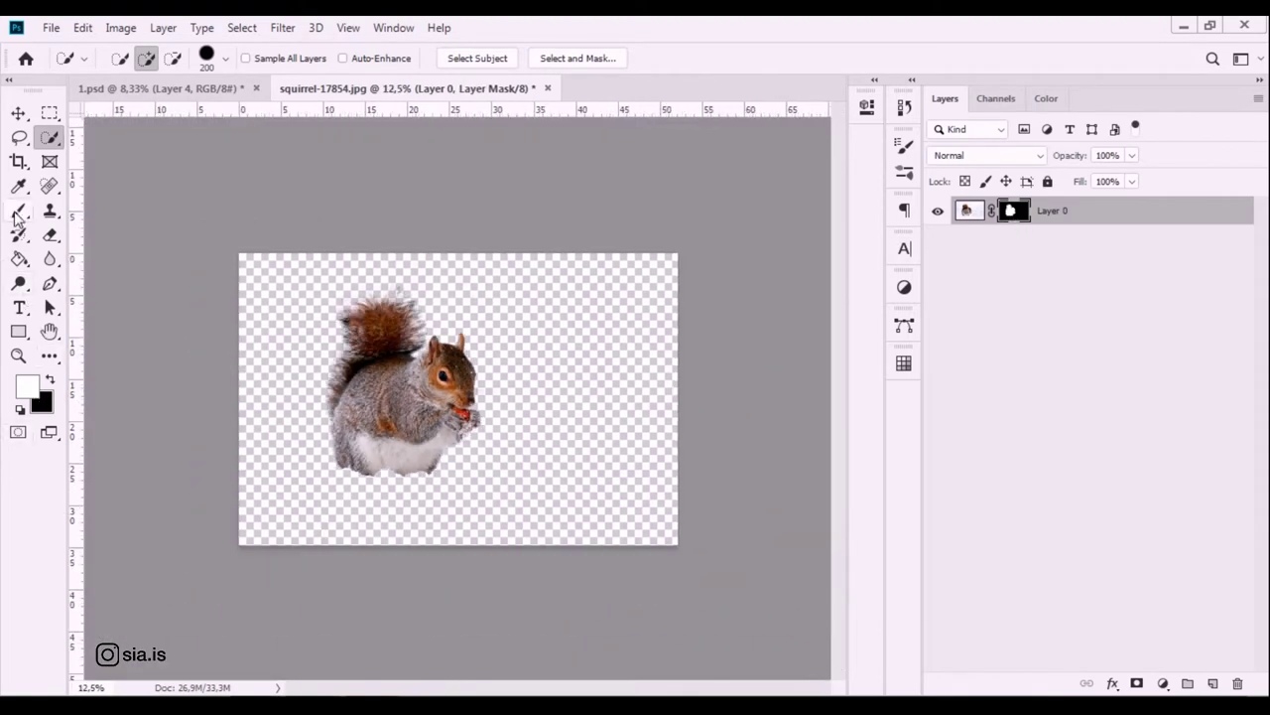
click(17, 212)
mouse_move(445, 510)
mouse_down()
mouse_move(321, 491)
mouse_move(486, 477)
mouse_move(293, 481)
mouse_move(258, 501)
mouse_move(732, 482)
mouse_move(605, 513)
mouse_up()
key(ctrl+z)
mouse_move(449, 491)
mouse_down()
mouse_move(281, 499)
mouse_move(520, 514)
mouse_move(437, 480)
mouse_move(350, 468)
mouse_move(514, 549)
mouse_up()
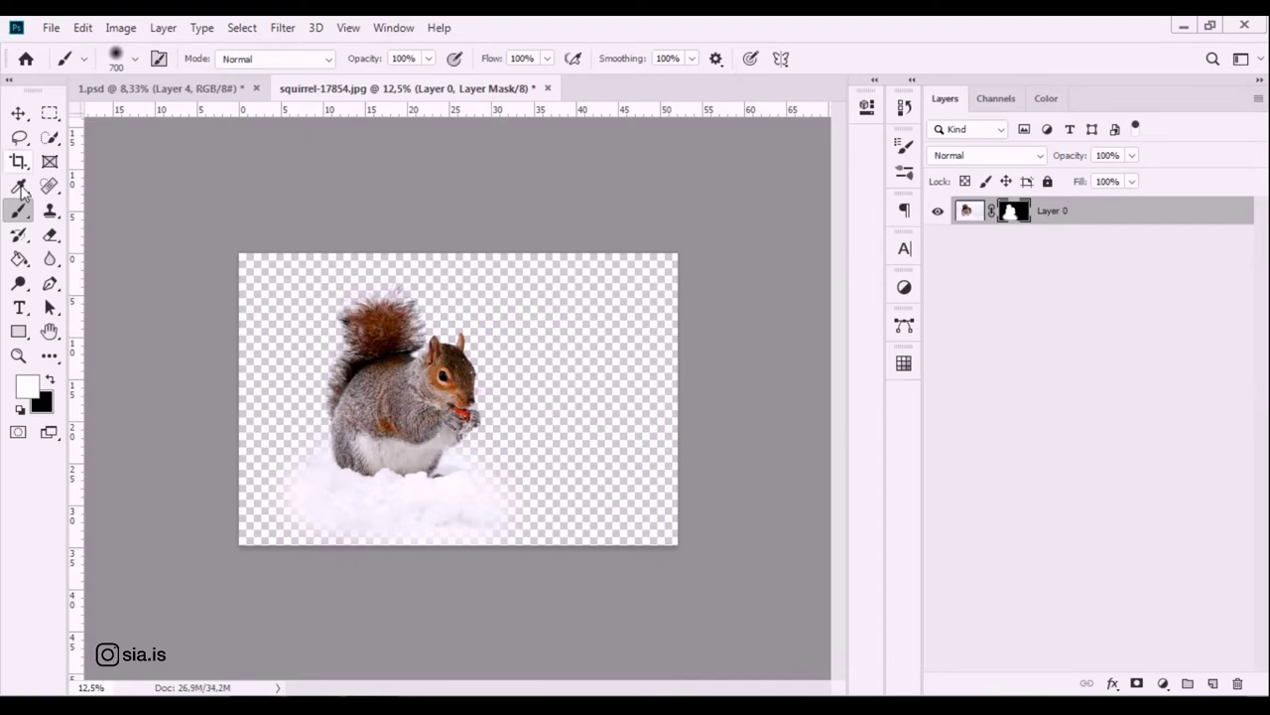
click(17, 112)
drag(377, 95, 730, 433)
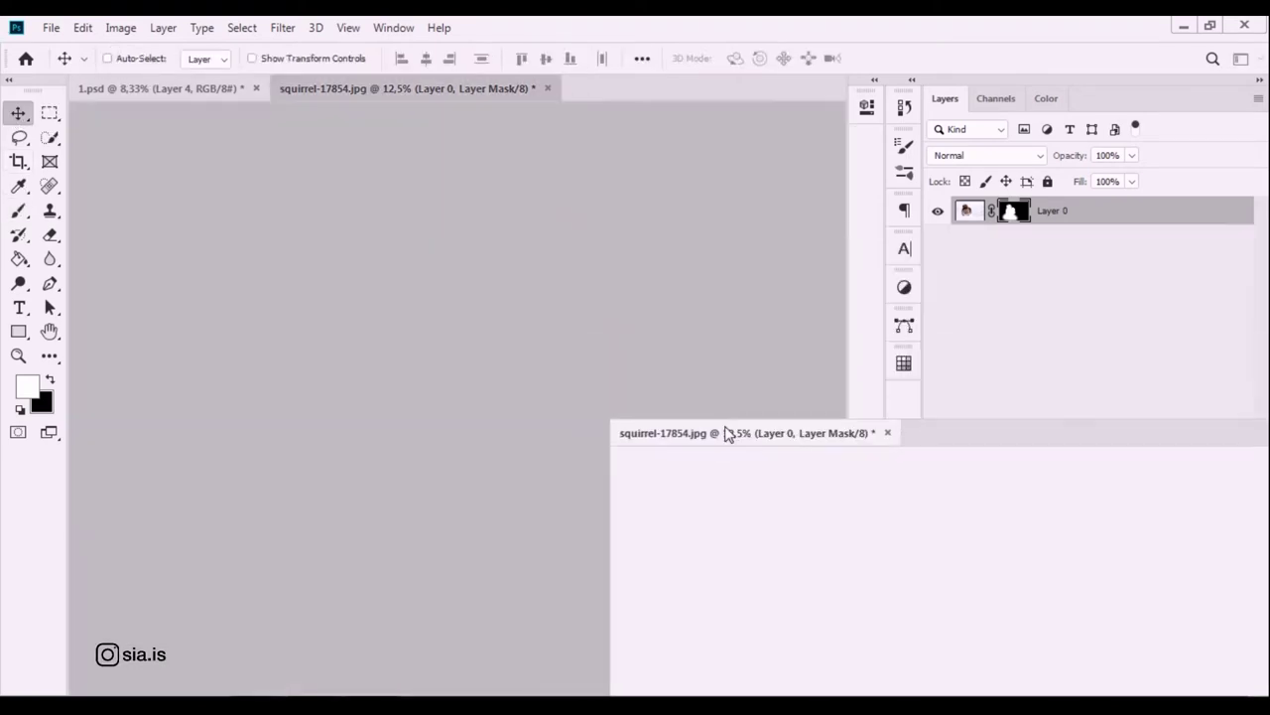
Drop the grey squirrel into the lower left, then shift the fox and red squirrel slightly right.
mouse_move(968, 211)
mouse_down()
mouse_move(373, 524)
mouse_move(414, 546)
mouse_up()
click(998, 432)
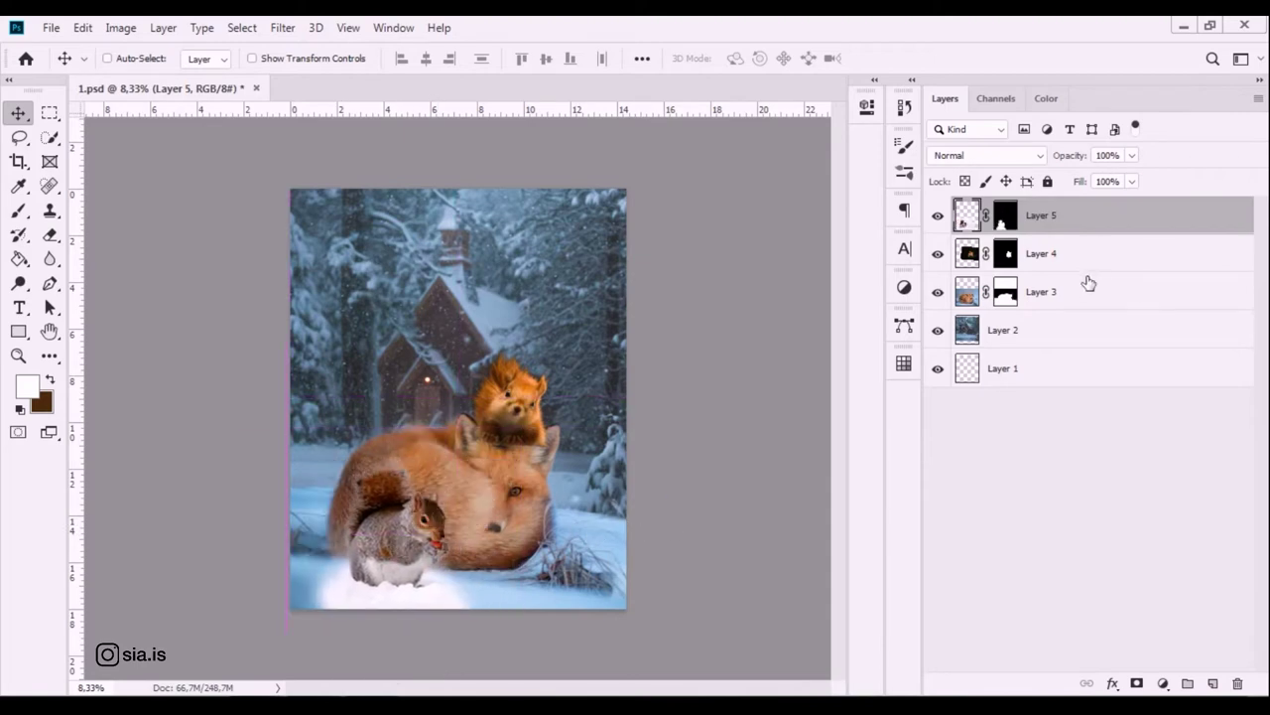
click(1089, 284)
ctrl+click(1041, 253)
drag(512, 477, 514, 456)
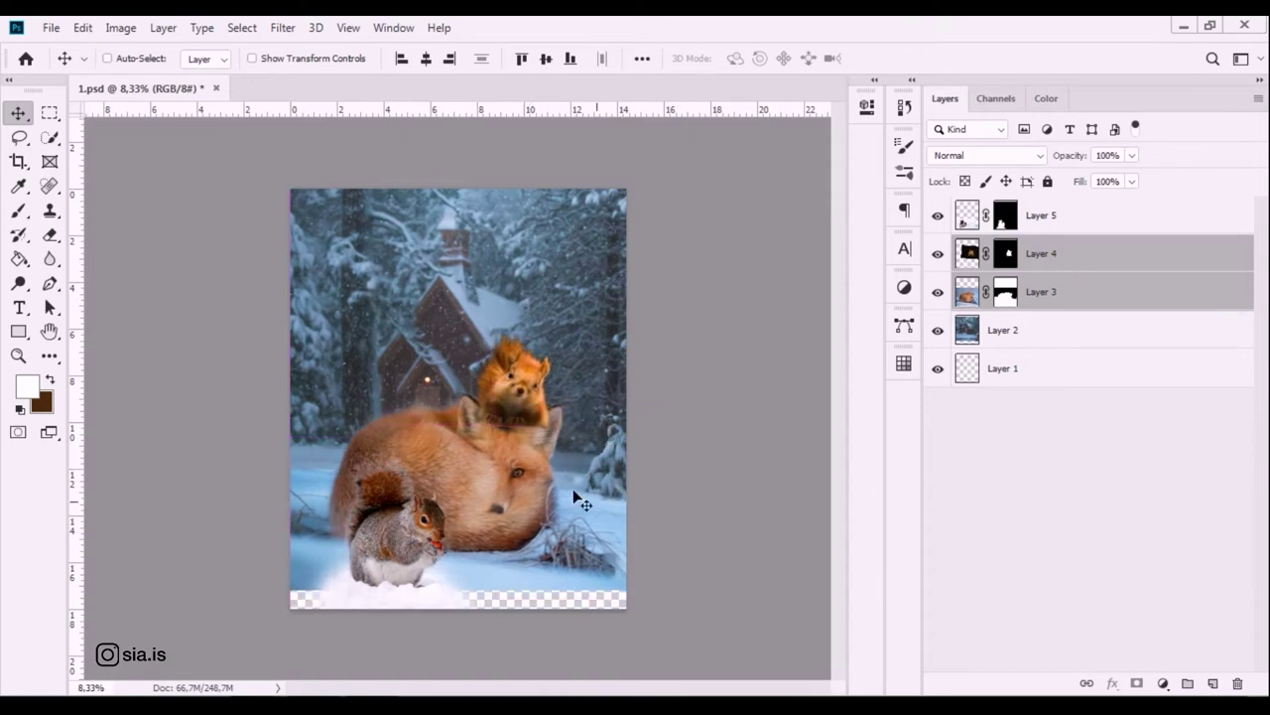
key(Right)
key(Right)
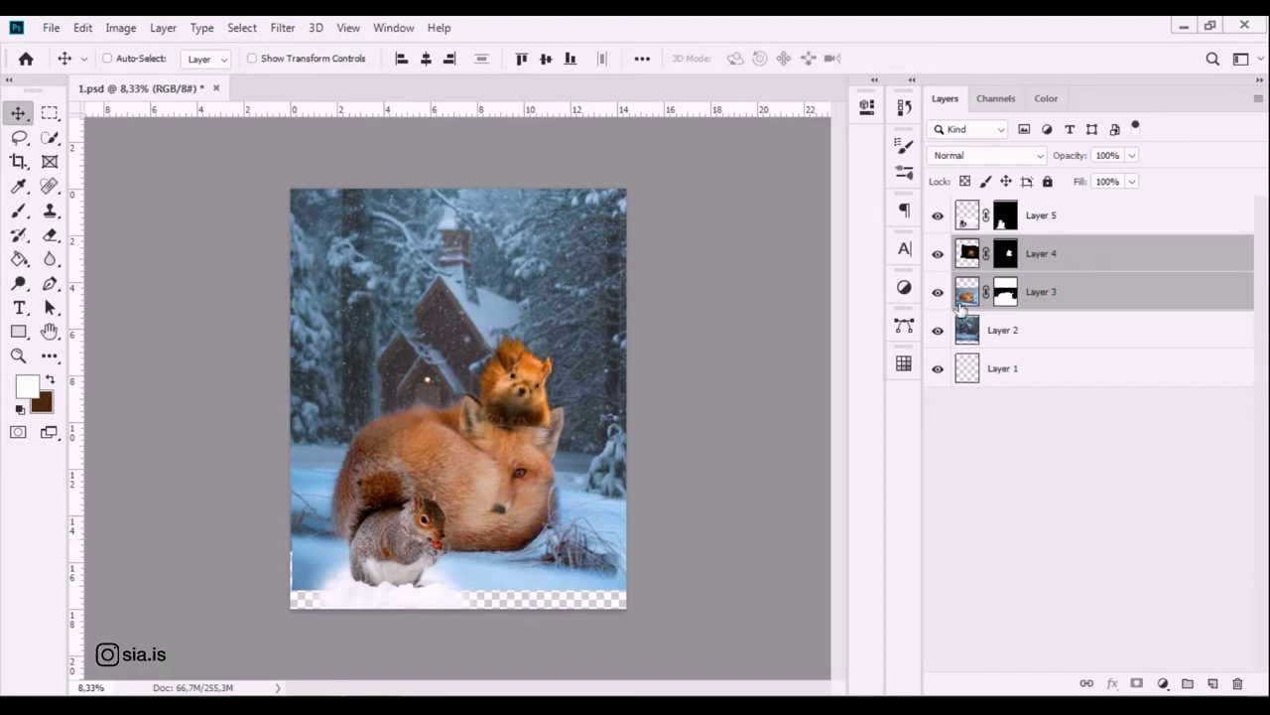
Scale the lower-left squirrel to 94.32% and nudge it closer against the fox's side.
key(alt+bracketright)
drag(397, 564, 363, 534)
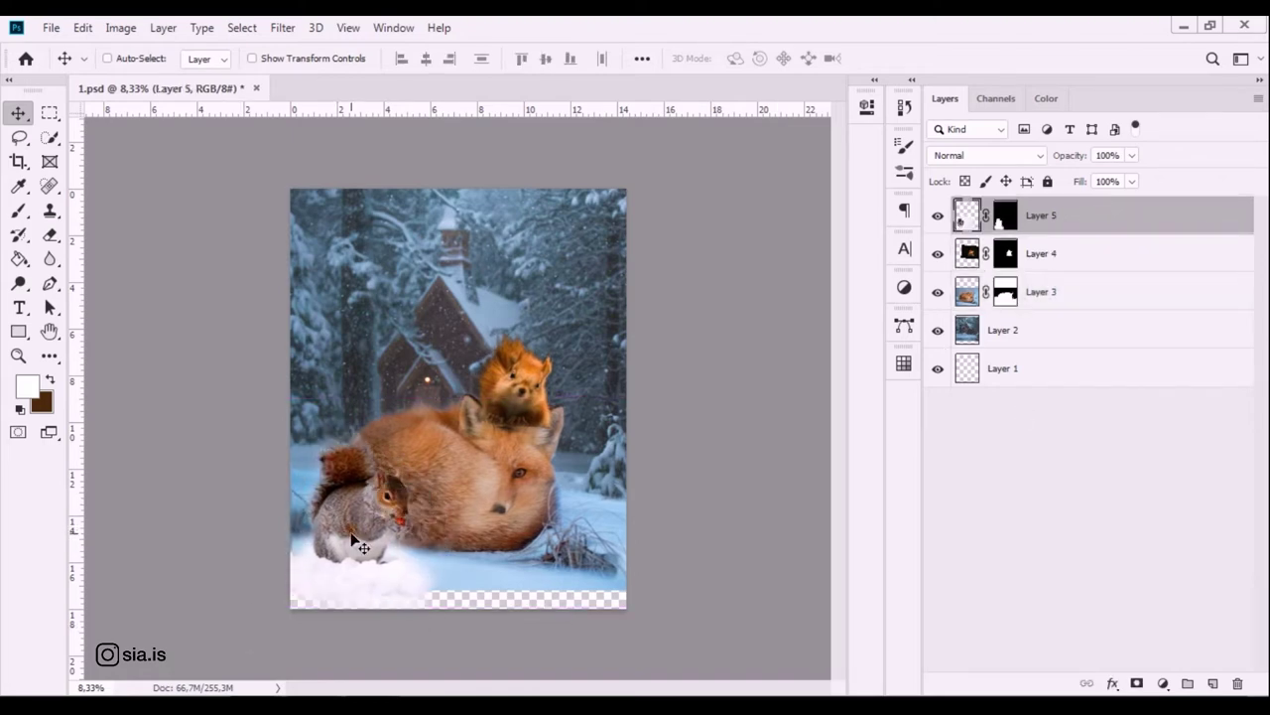
key(ctrl+t)
drag(542, 415, 526, 425)
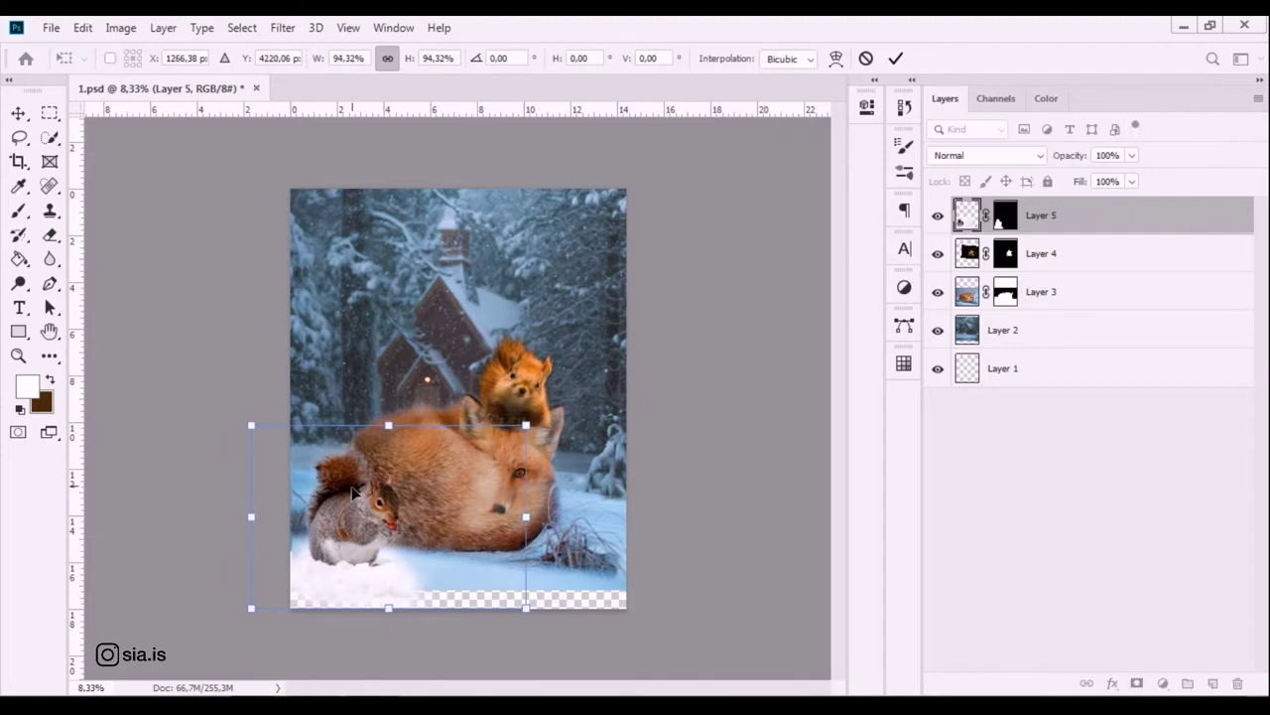
drag(359, 514, 373, 513)
key(Return)
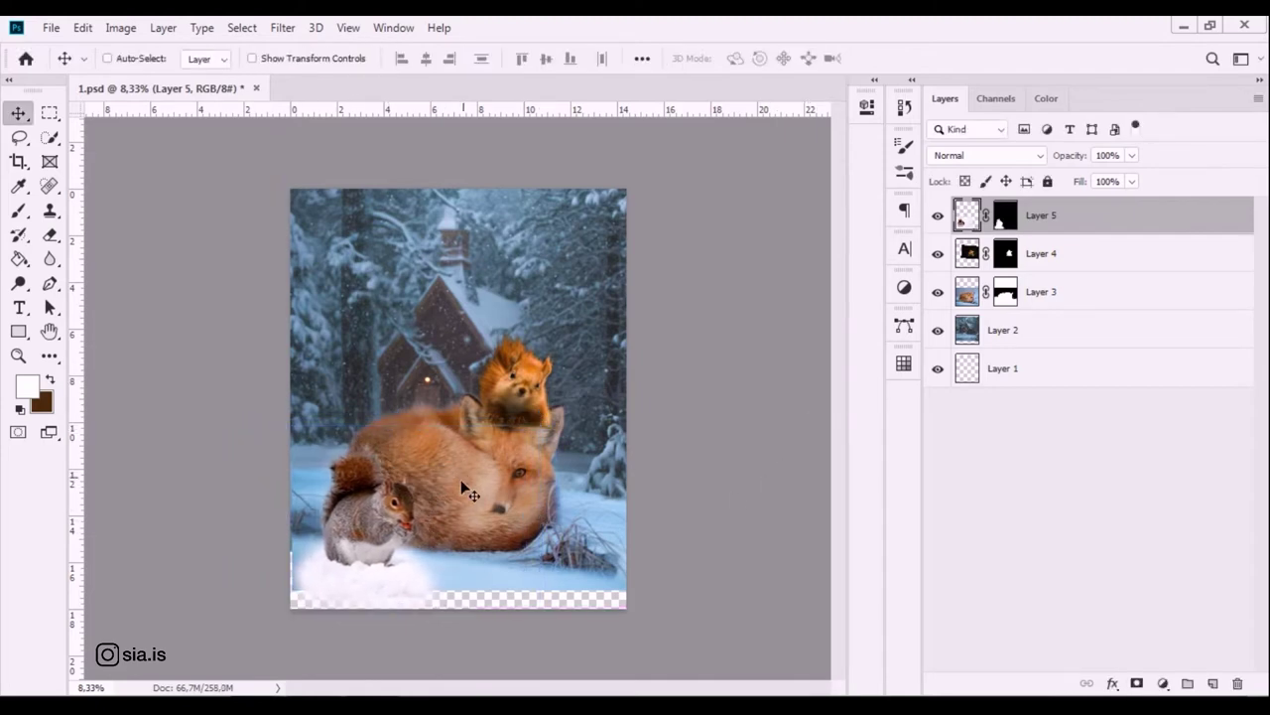
key(shift+Left)
key(shift+Left)
key(shift+Left)
key(shift+Left)
key(shift+Left)
key(shift+Left)
key(shift+Left)
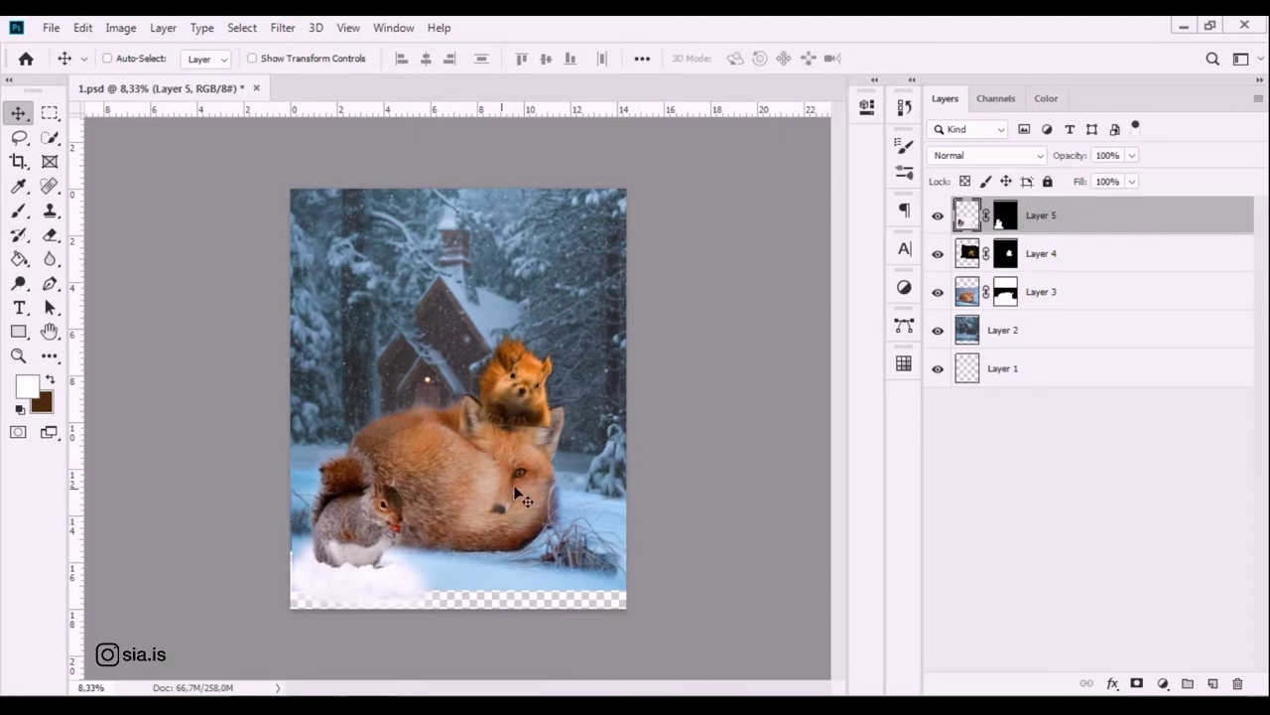
click(1075, 263)
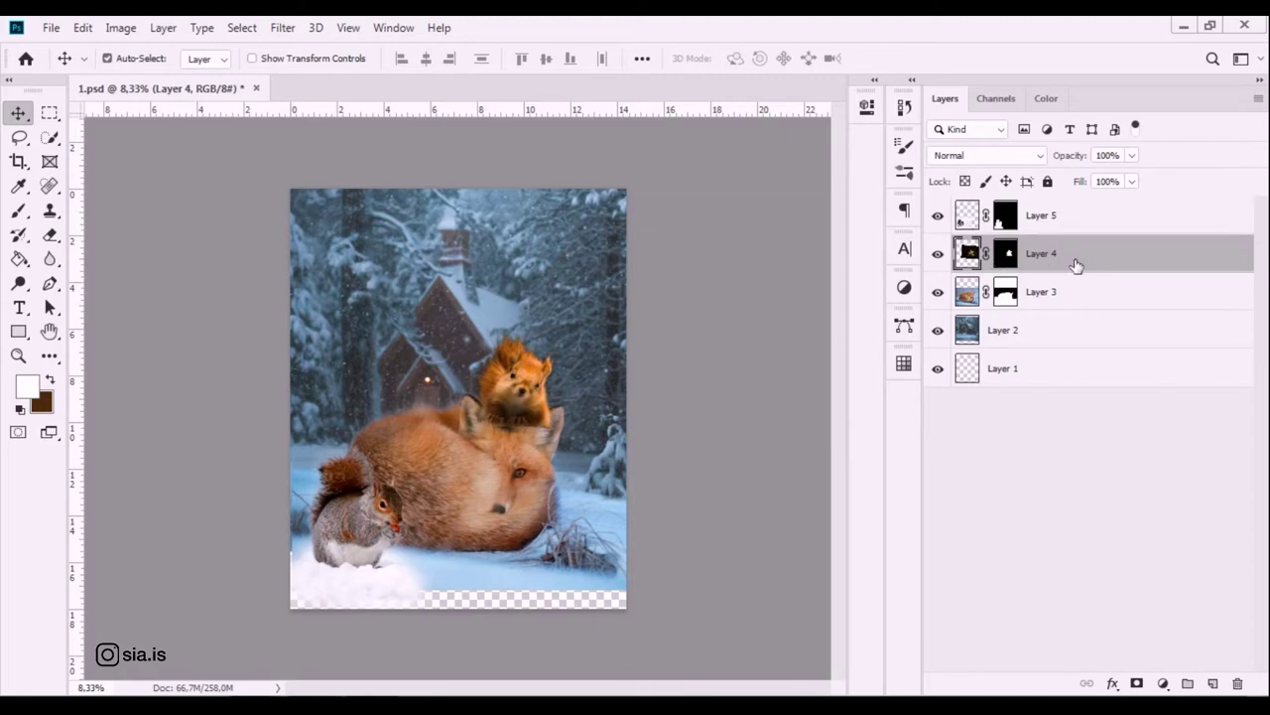
Scale the head squirrel on Layer 4 to 89.8%, shift it slightly, then hide both squirrel layers.
key(ctrl+t)
drag(654, 255, 636, 281)
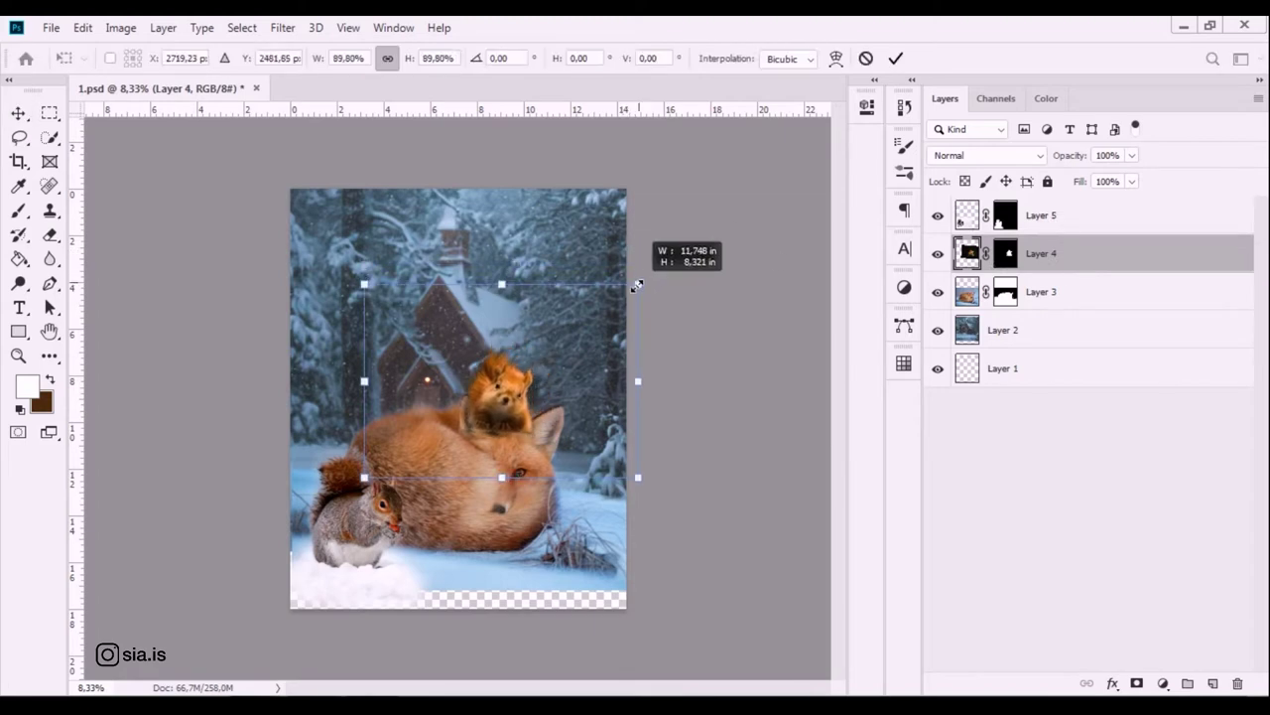
mouse_move(508, 402)
mouse_down()
mouse_move(526, 397)
mouse_move(512, 398)
mouse_up()
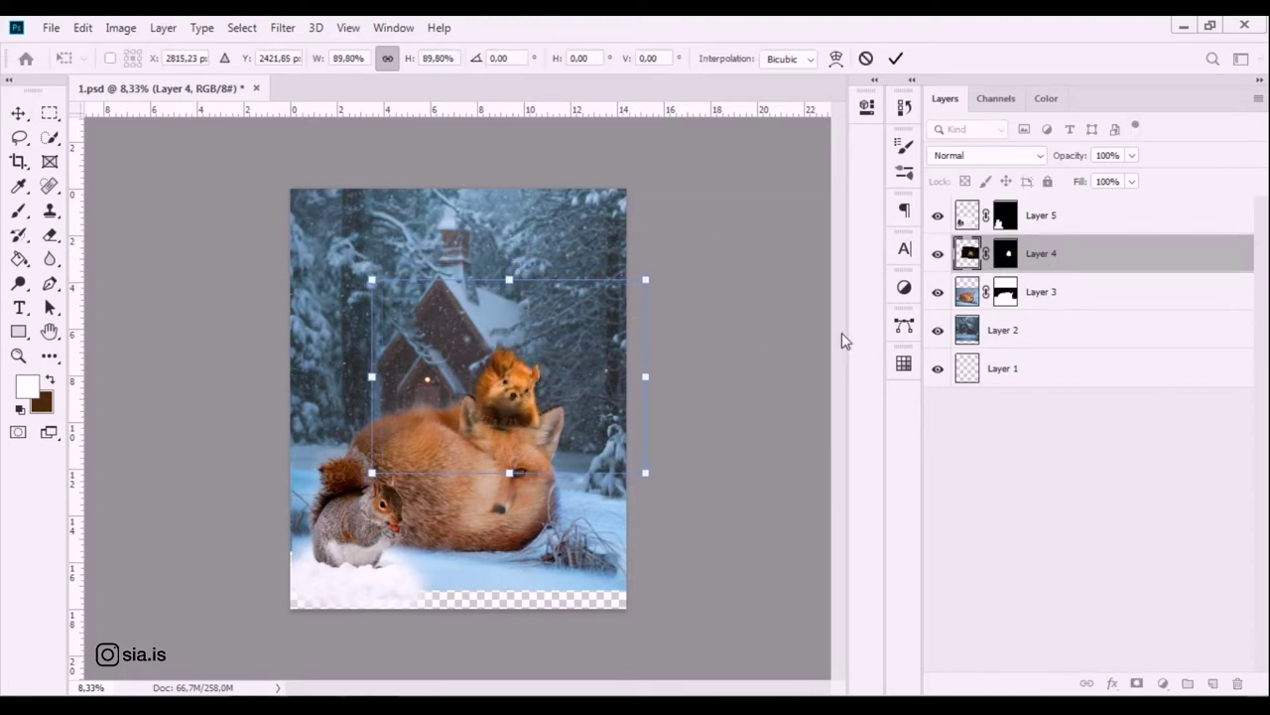
key(Return)
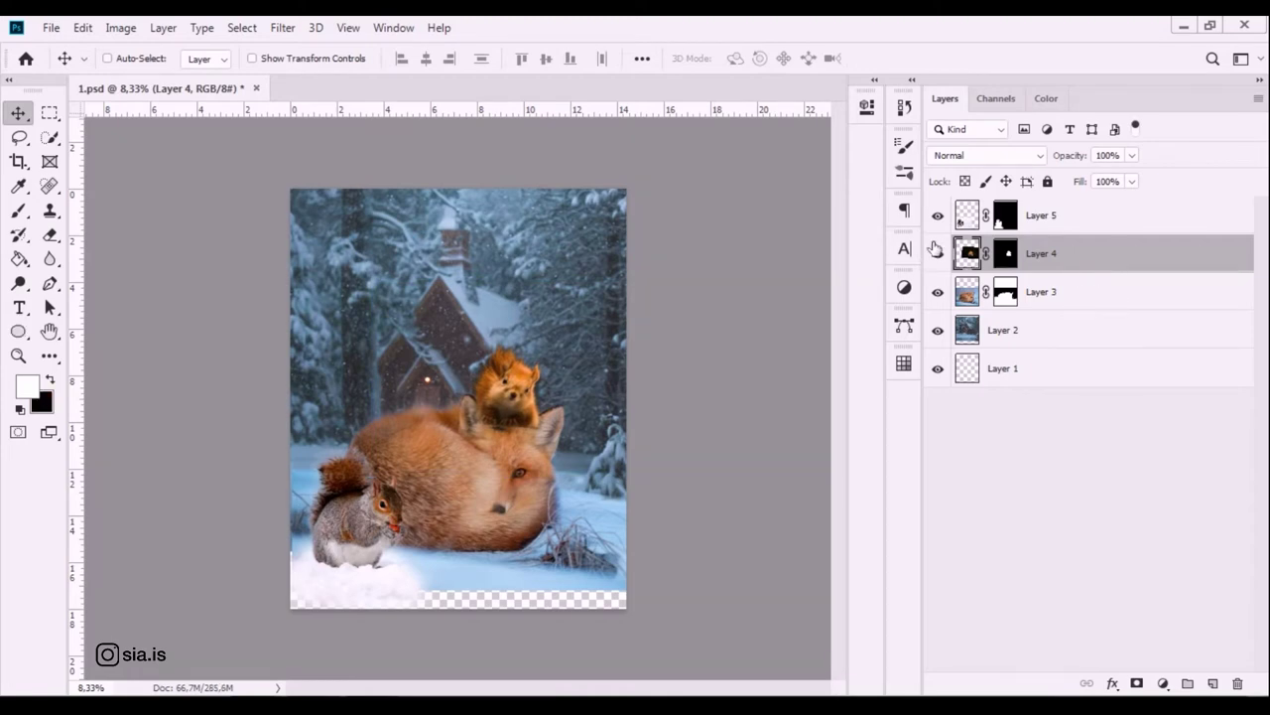
click(937, 253)
click(937, 215)
Nudge the fox on Layer 3, then copy the bottom snow band into a new layer.
click(1062, 296)
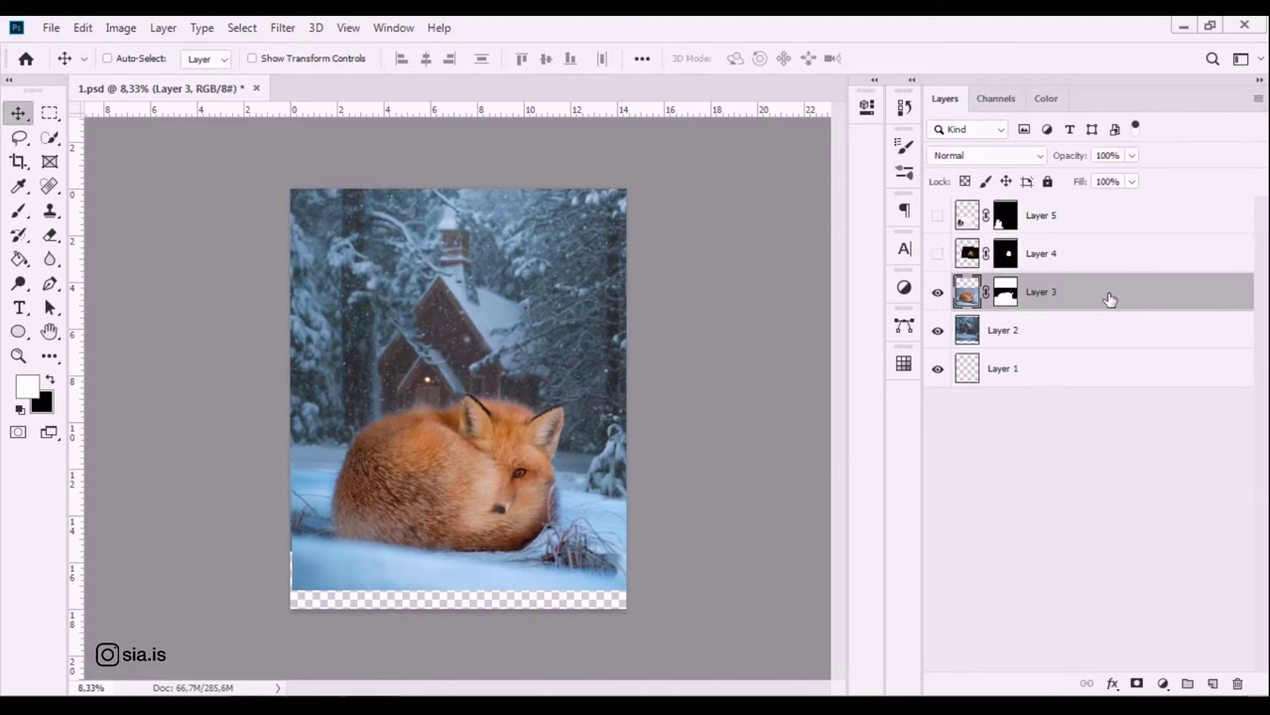
drag(499, 514, 496, 516)
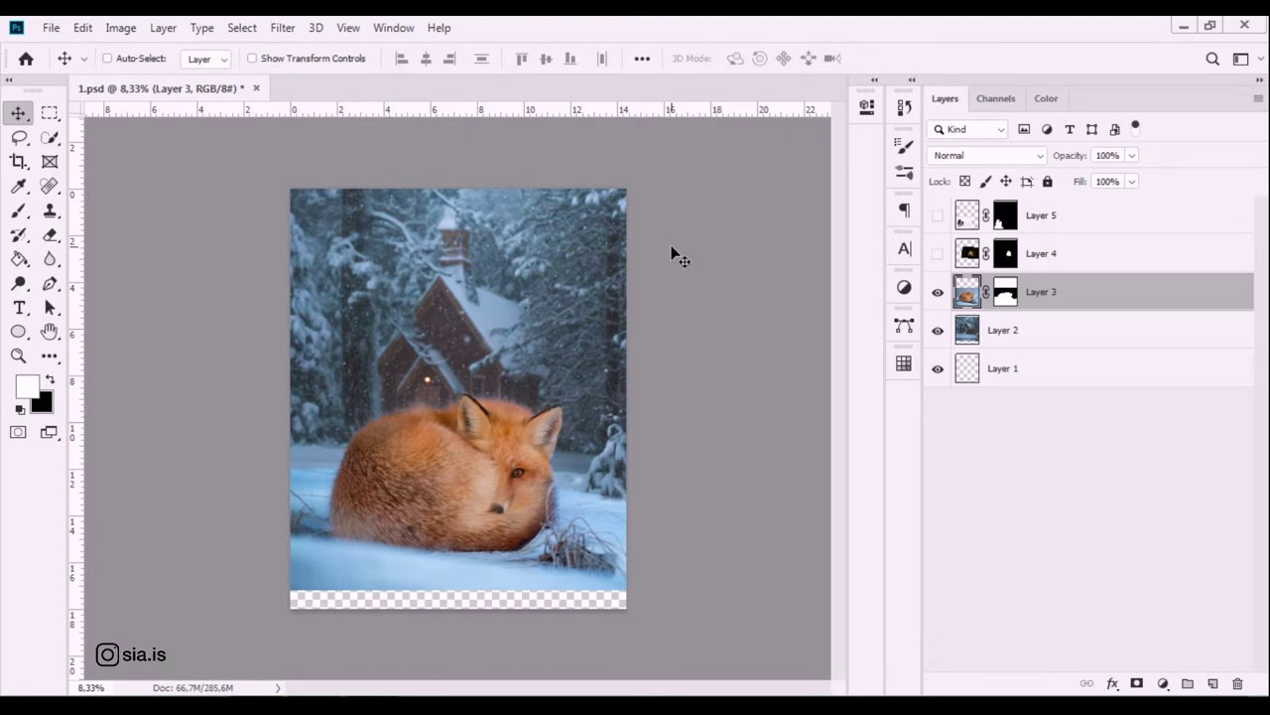
right_click(49, 112)
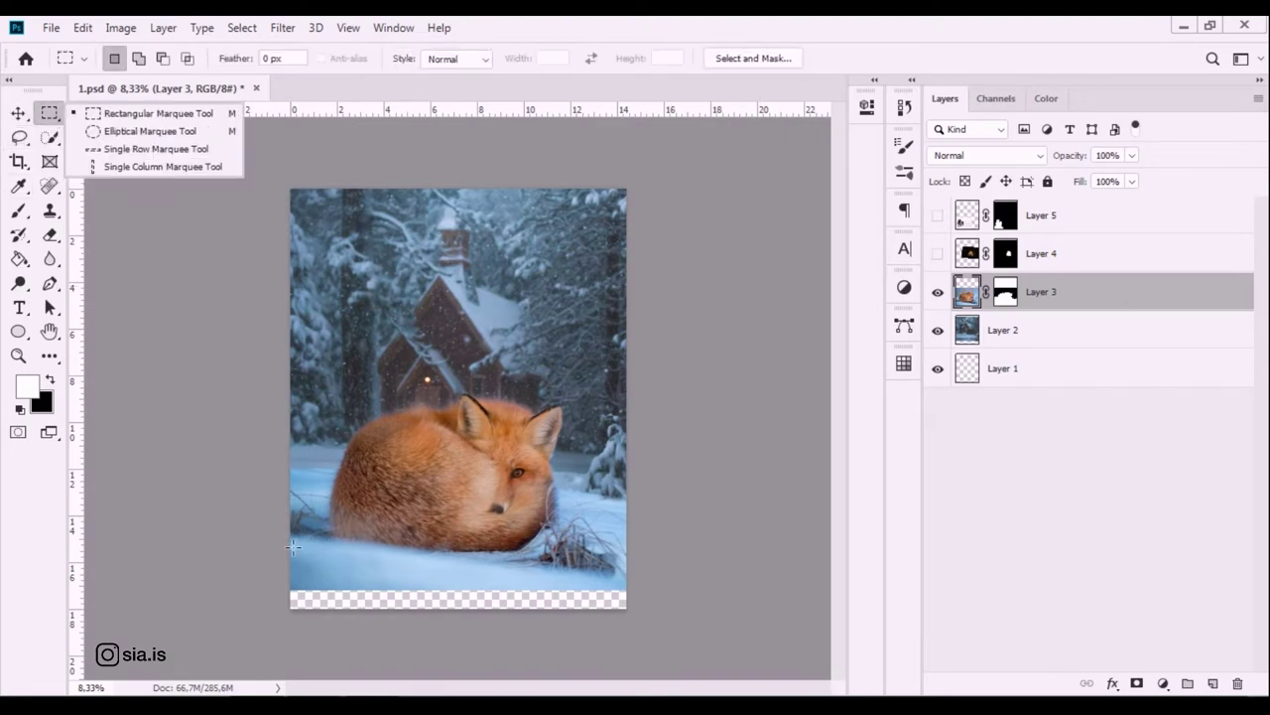
drag(292, 543, 655, 613)
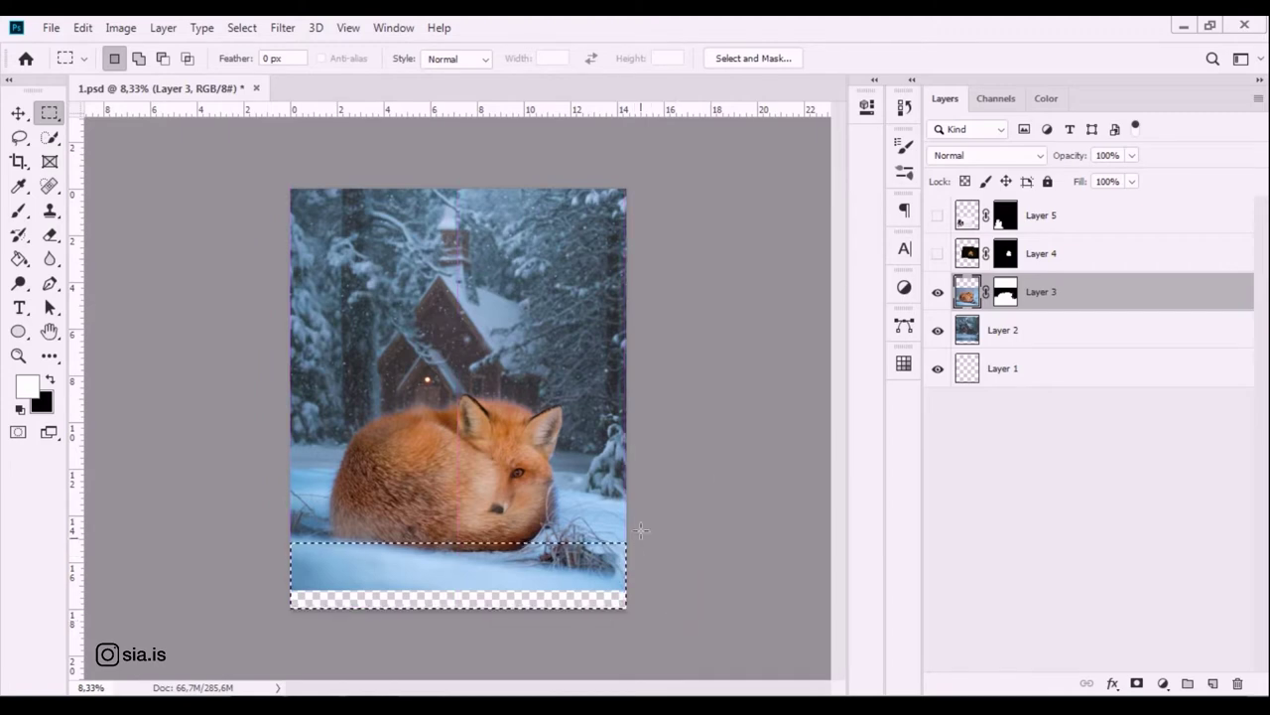
key(ctrl+c)
key(ctrl+v)
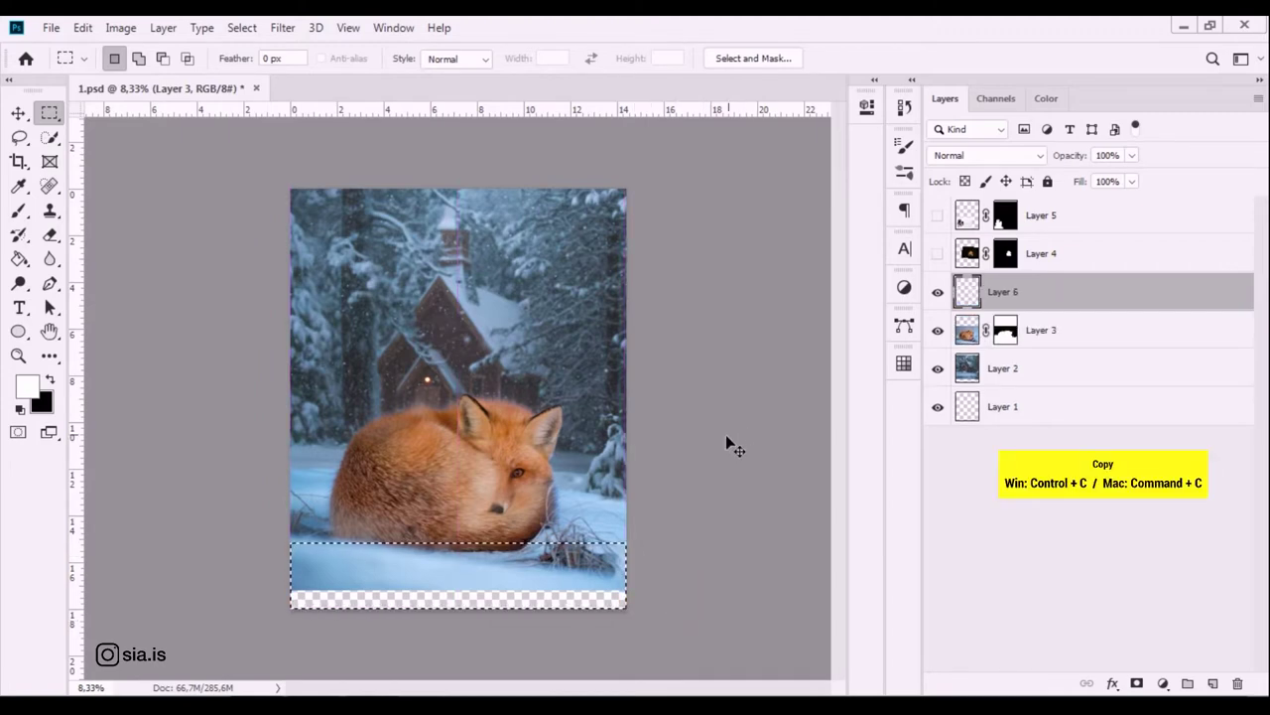
Scale the pasted snow strip to about 120% by 106% and lower it over the empty bottom.
click(17, 112)
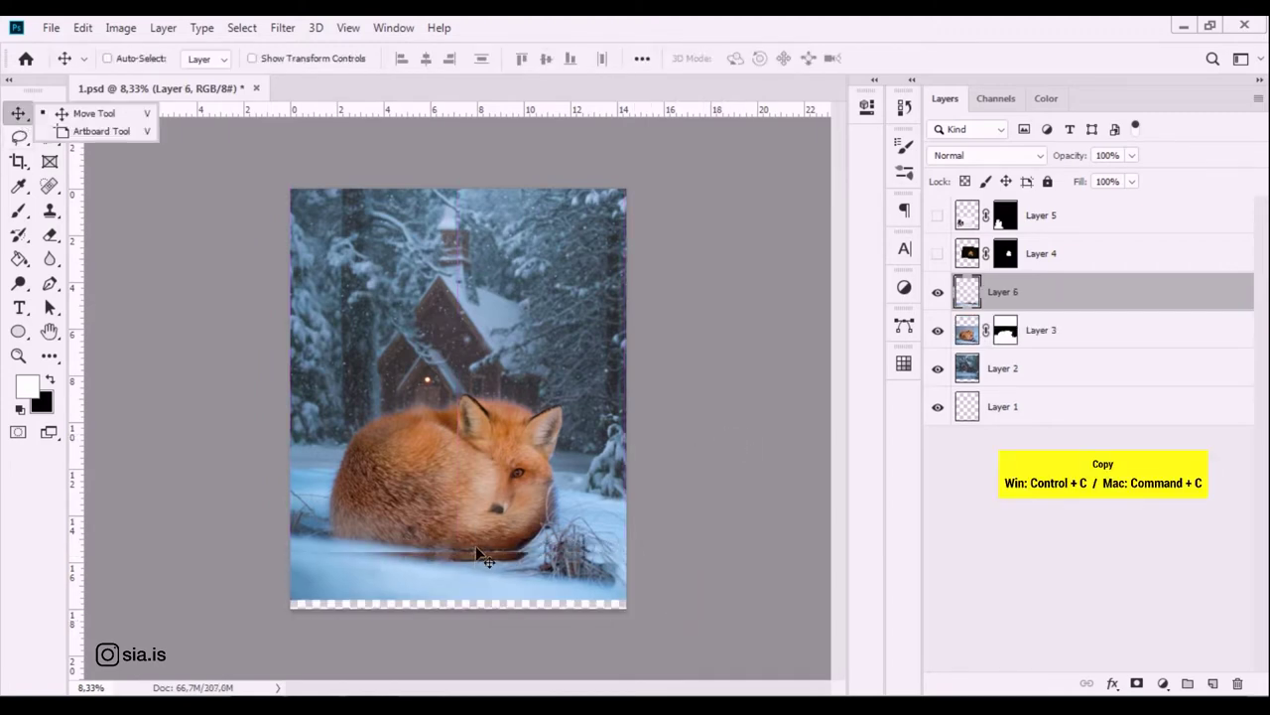
key(ctrl+t)
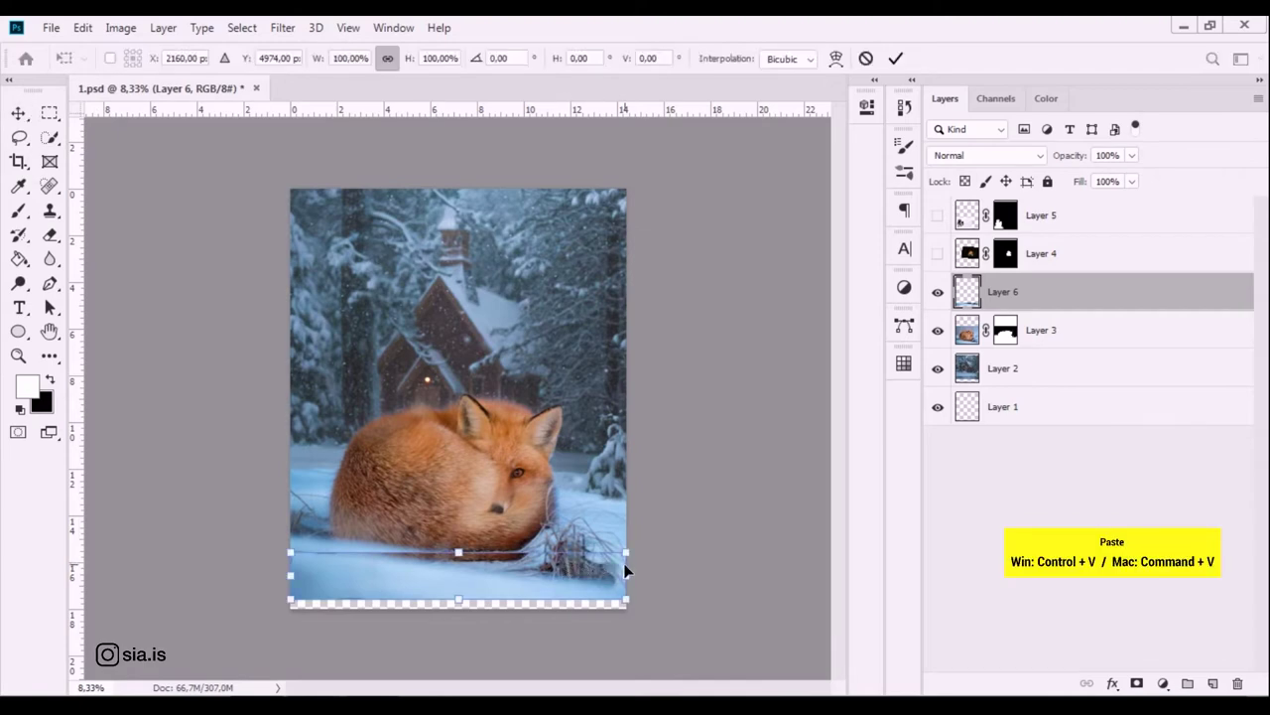
drag(625, 572, 692, 572)
mouse_move(572, 586)
mouse_down()
mouse_move(565, 600)
mouse_move(568, 579)
mouse_up()
mouse_move(504, 569)
mouse_down()
mouse_move(486, 566)
mouse_move(484, 585)
mouse_up()
key(Return)
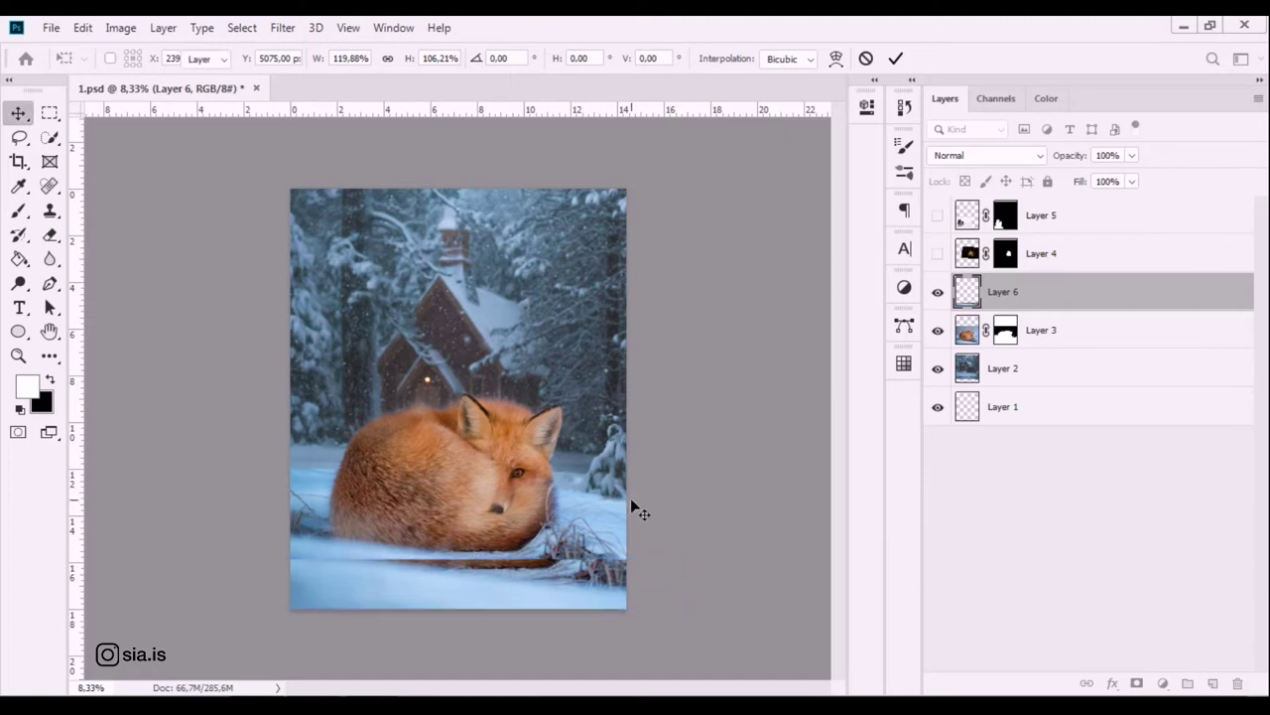
click(1101, 594)
Add a mask to Layer 6 and paint black and white to blend the snow strip's edges.
click(1055, 292)
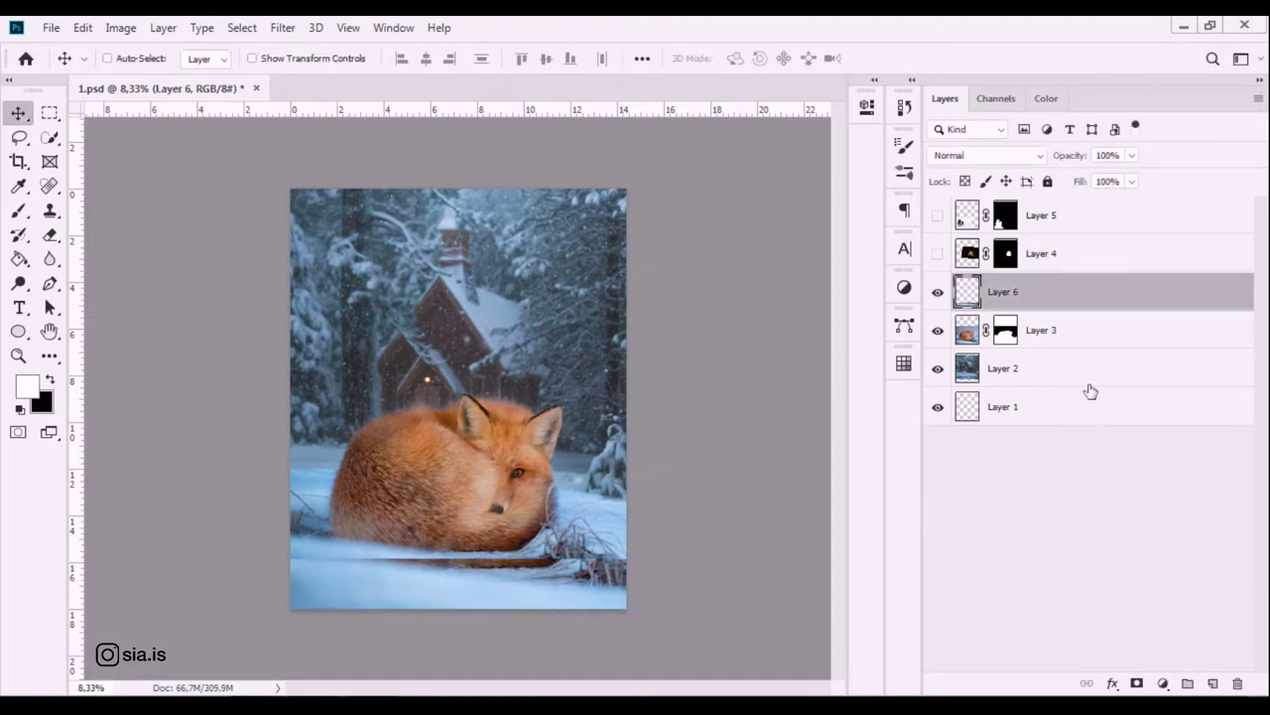
click(1136, 683)
click(17, 218)
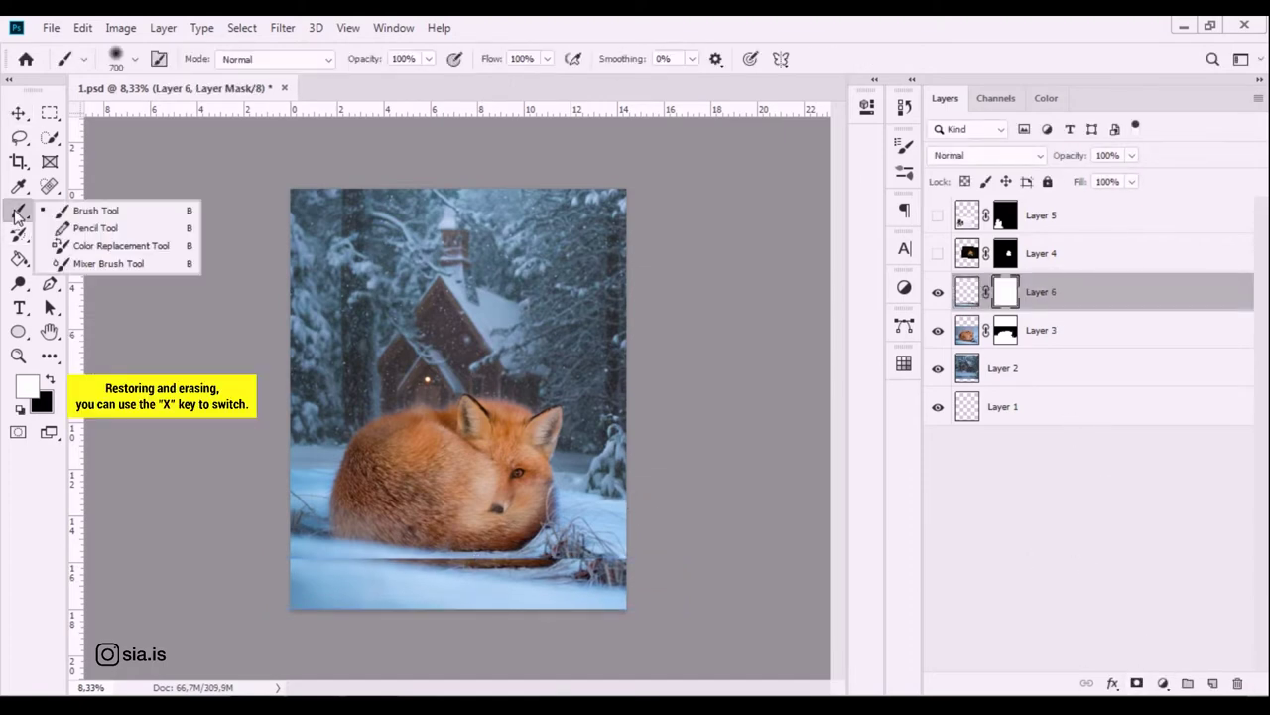
click(90, 210)
key(x)
drag(542, 548, 371, 552)
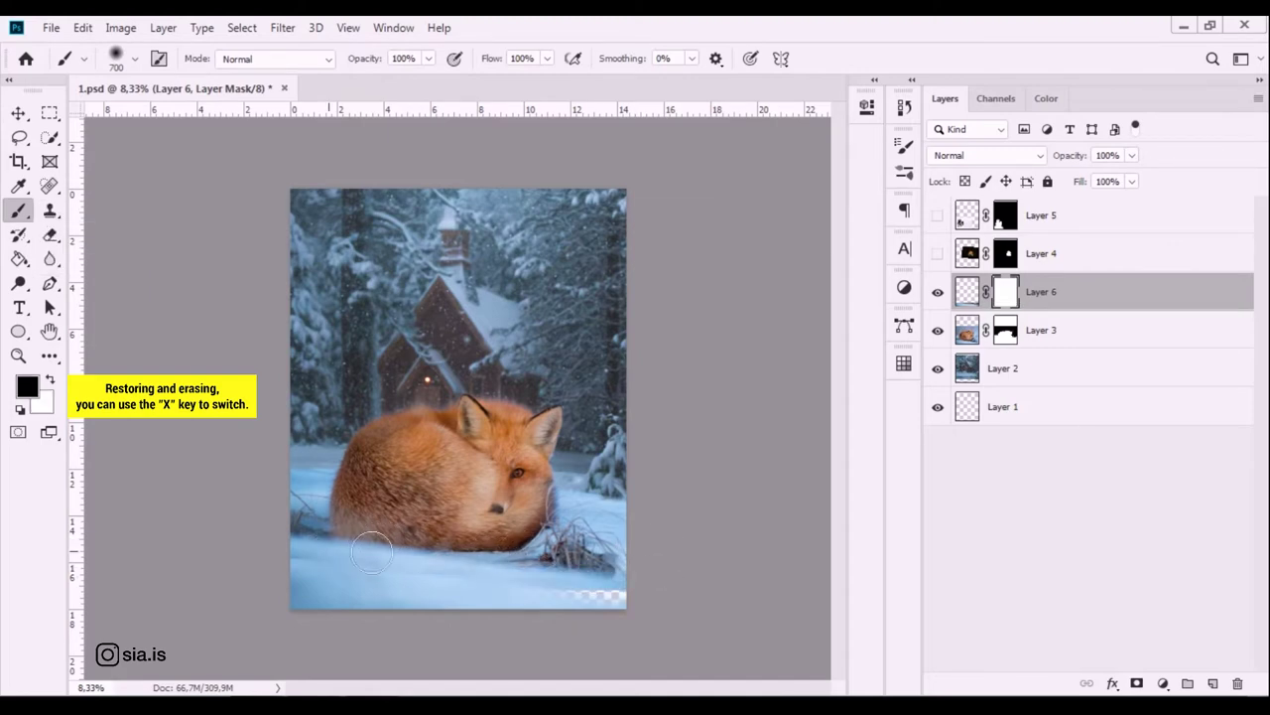
drag(371, 553, 353, 574)
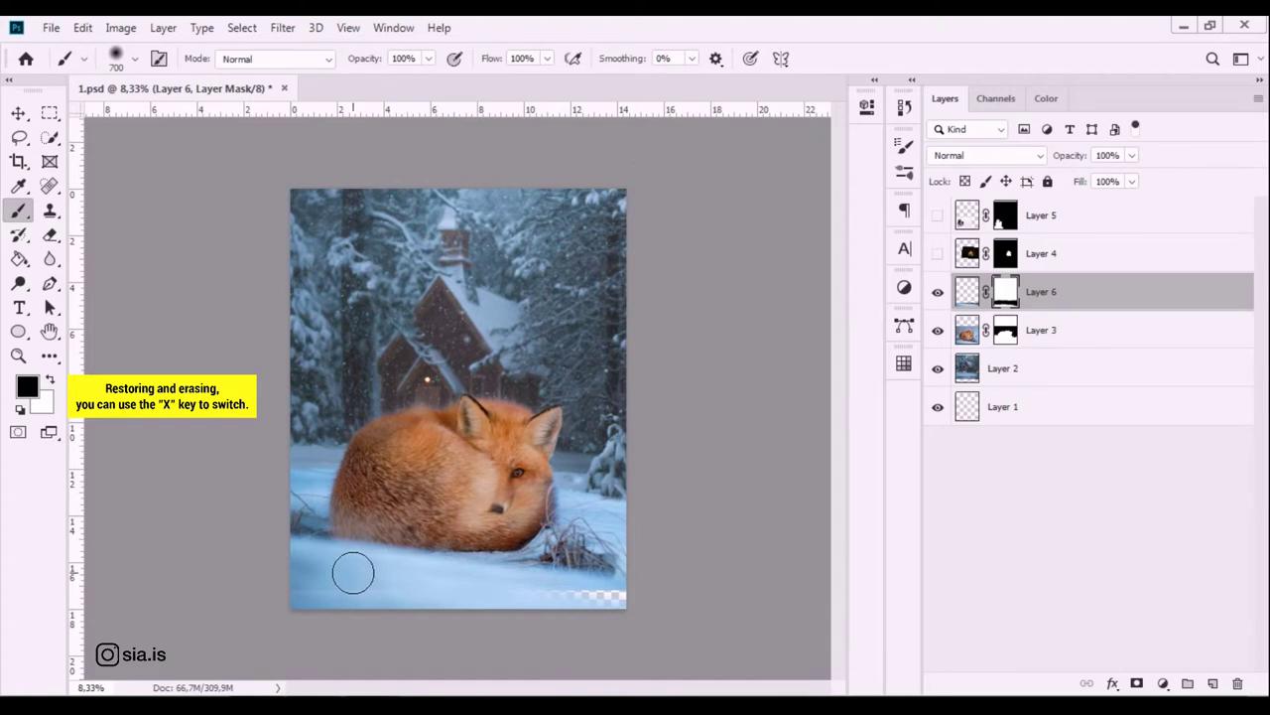
key(x)
mouse_move(374, 598)
mouse_down()
mouse_move(576, 612)
mouse_move(553, 595)
mouse_up()
key(x)
mouse_move(637, 593)
mouse_down()
mouse_move(439, 604)
mouse_move(477, 581)
mouse_move(392, 595)
mouse_up()
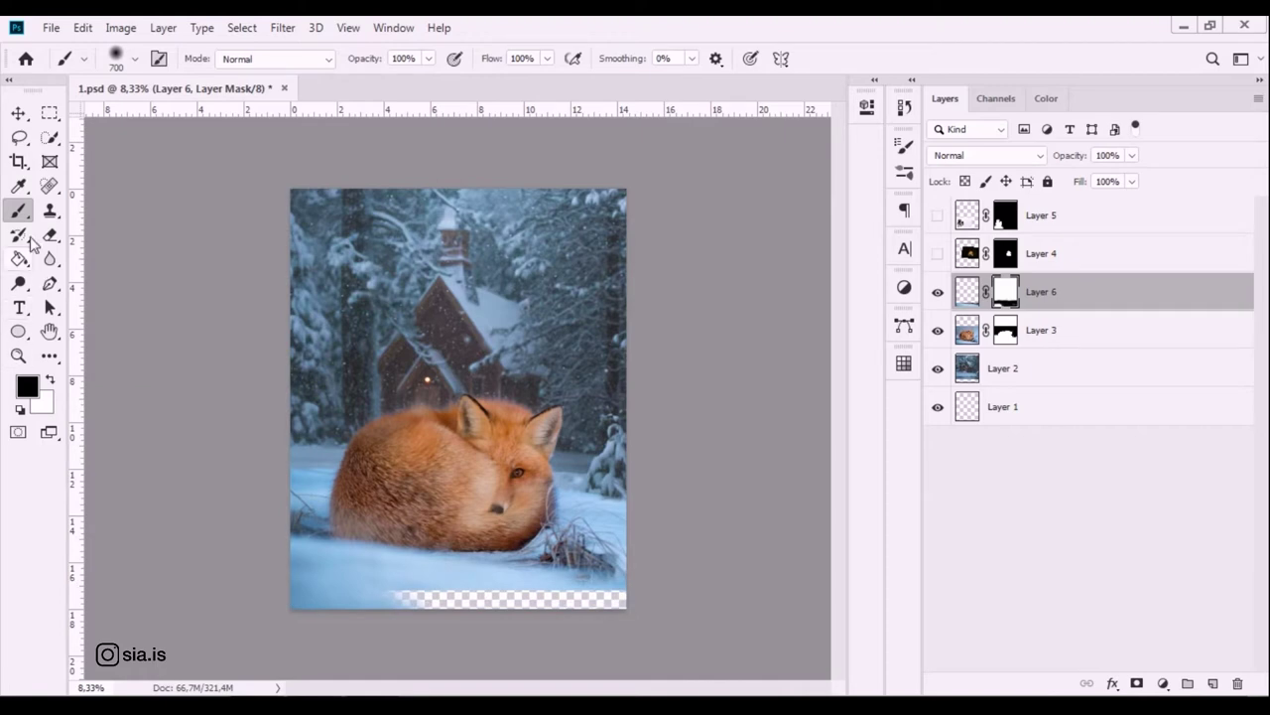
key(x)
mouse_move(397, 615)
mouse_down()
mouse_move(570, 619)
mouse_move(426, 621)
mouse_move(562, 612)
mouse_move(470, 618)
mouse_move(420, 598)
mouse_up()
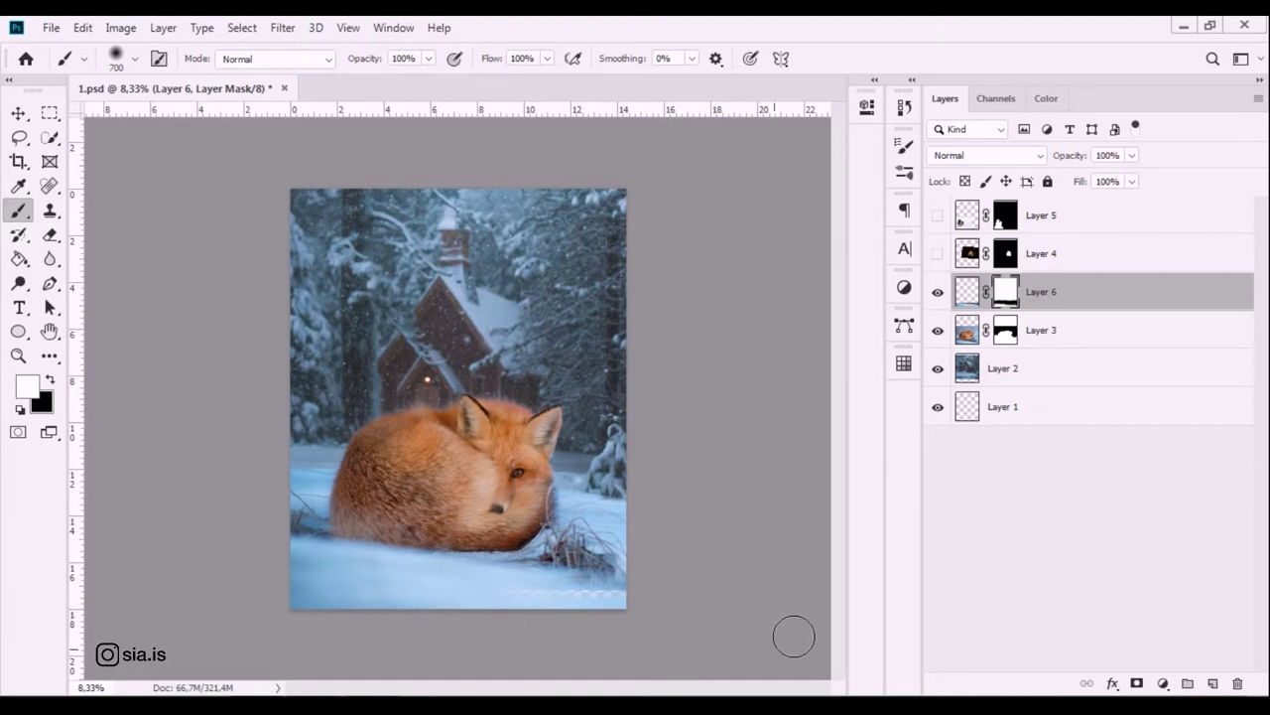
Stretch the snow strip upward to nearly double height, then undo a 900-px black stroke.
key(ctrl+t)
drag(483, 553, 480, 510)
key(Return)
key(b)
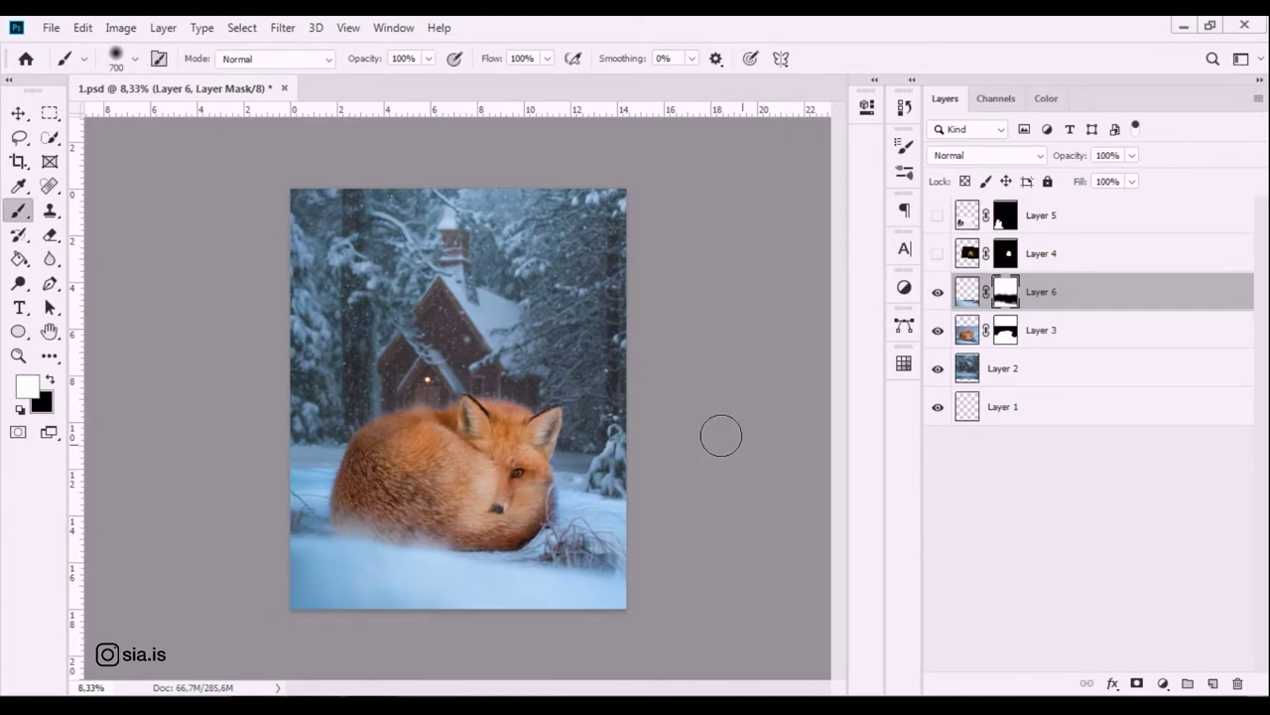
key(x)
key(bracketright)
key(bracketright)
mouse_move(328, 536)
mouse_down()
mouse_move(516, 556)
mouse_move(377, 501)
mouse_move(420, 553)
mouse_move(363, 546)
mouse_up()
key(ctrl+z)
Repaint Layer 6's mask over the fox's bottom, then view Layer 3's mask alone.
click(1005, 291)
key(x)
mouse_move(496, 514)
mouse_down()
mouse_move(305, 537)
mouse_move(346, 527)
mouse_move(624, 539)
mouse_move(357, 553)
mouse_move(326, 521)
mouse_up()
key(x)
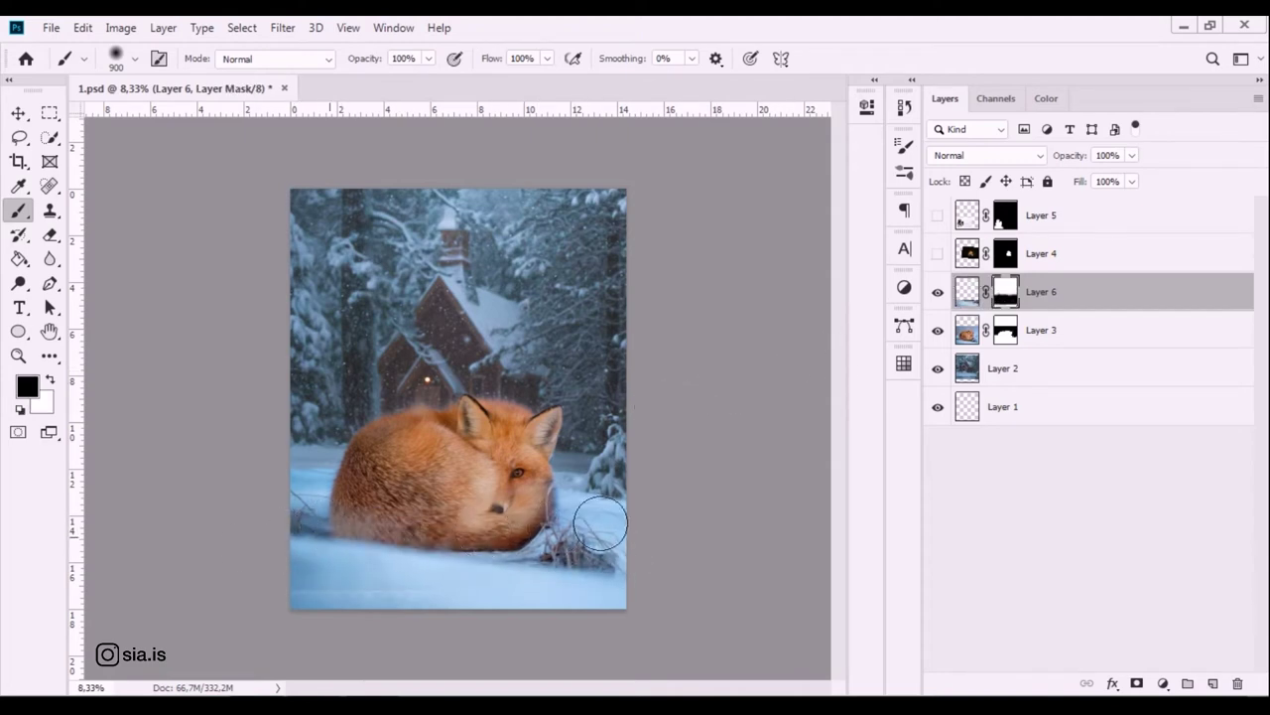
key(x)
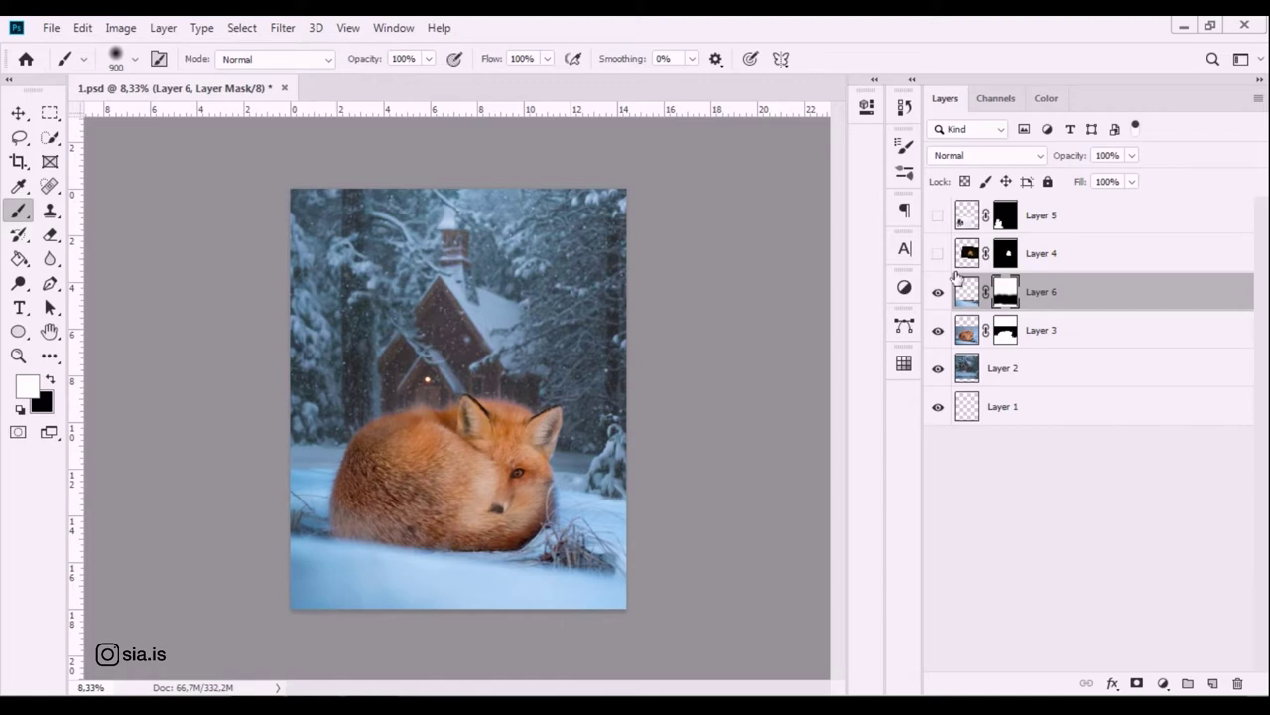
click(1007, 330)
alt+click(1006, 332)
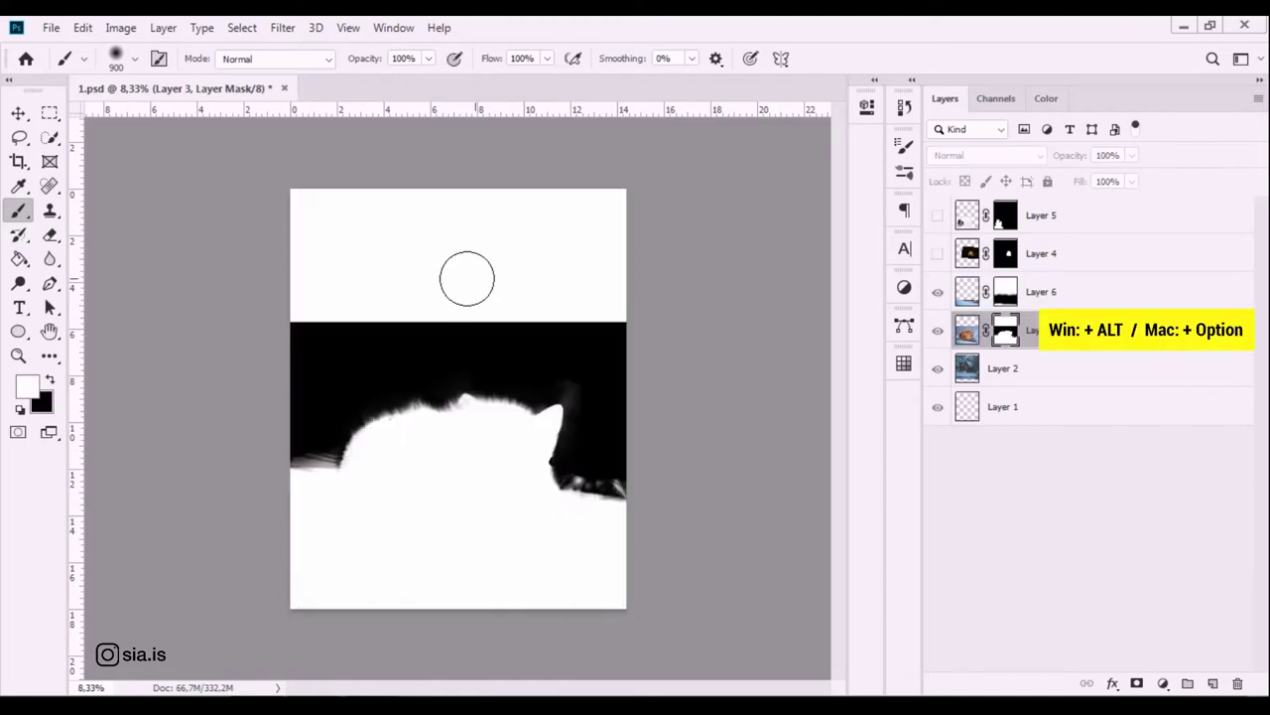
Paint black on the fox mask, extending it upward and clearing grey around the ear tip.
click(51, 379)
mouse_move(268, 323)
mouse_down()
mouse_move(671, 287)
mouse_move(714, 261)
mouse_move(545, 264)
mouse_move(636, 209)
mouse_move(636, 195)
mouse_move(502, 188)
mouse_up()
key(ctrl+plus)
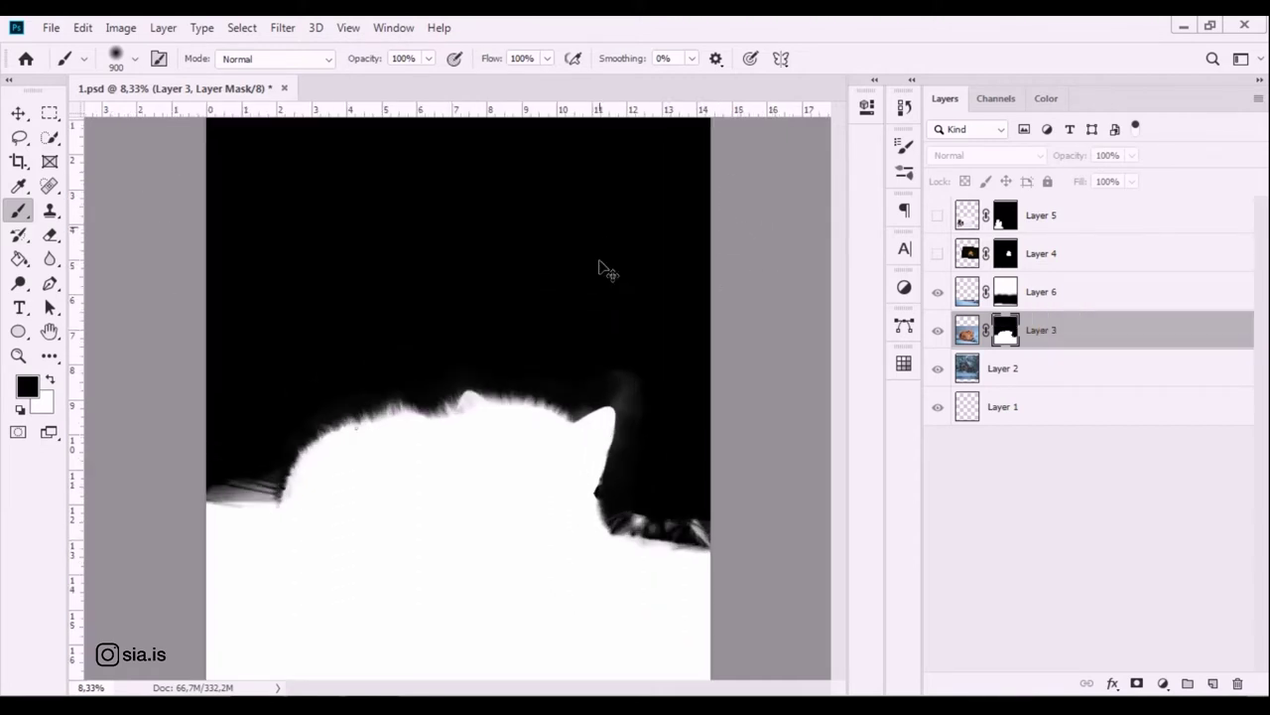
key(ctrl+plus)
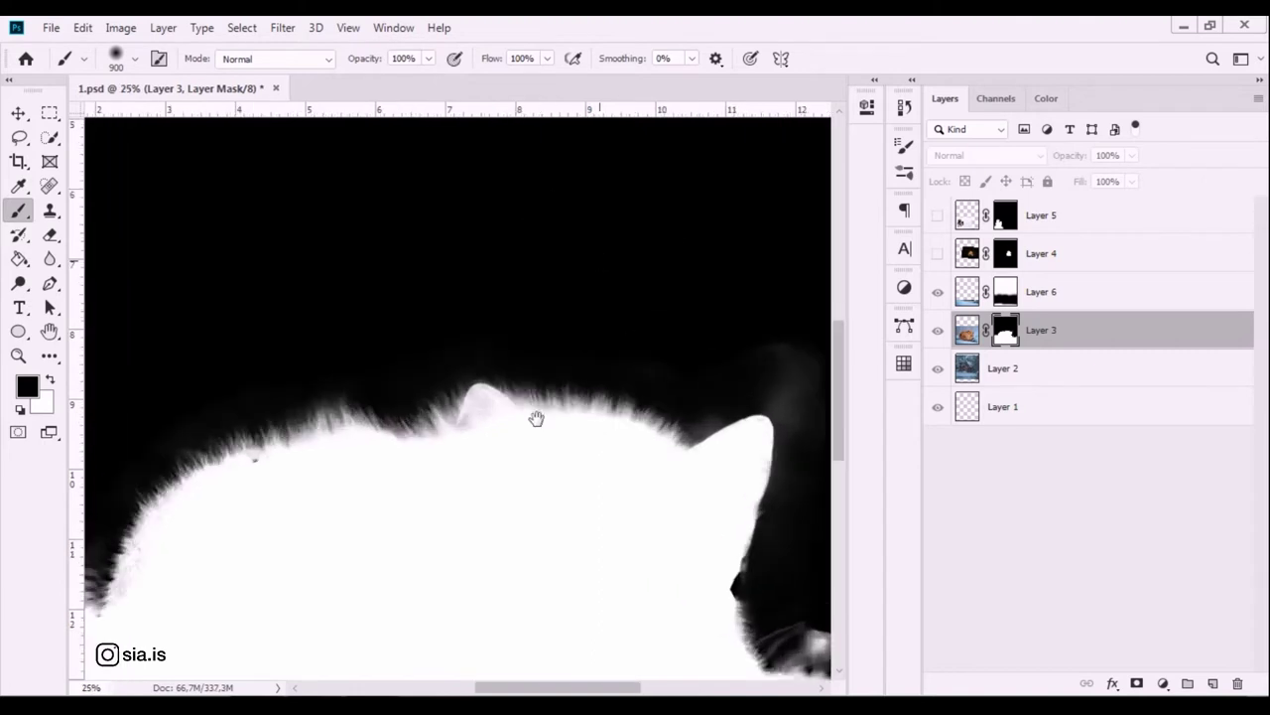
drag(536, 420, 460, 326)
key(bracketleft)
key(bracketleft)
key(bracketleft)
key(bracketleft)
key(bracketleft)
mouse_move(590, 311)
mouse_down()
mouse_move(657, 271)
mouse_move(685, 326)
mouse_move(683, 303)
mouse_move(669, 474)
mouse_move(721, 294)
mouse_move(717, 322)
mouse_up()
Compare the composite with the mask and black out the stray whisker streaks along the fur.
drag(657, 444, 523, 367)
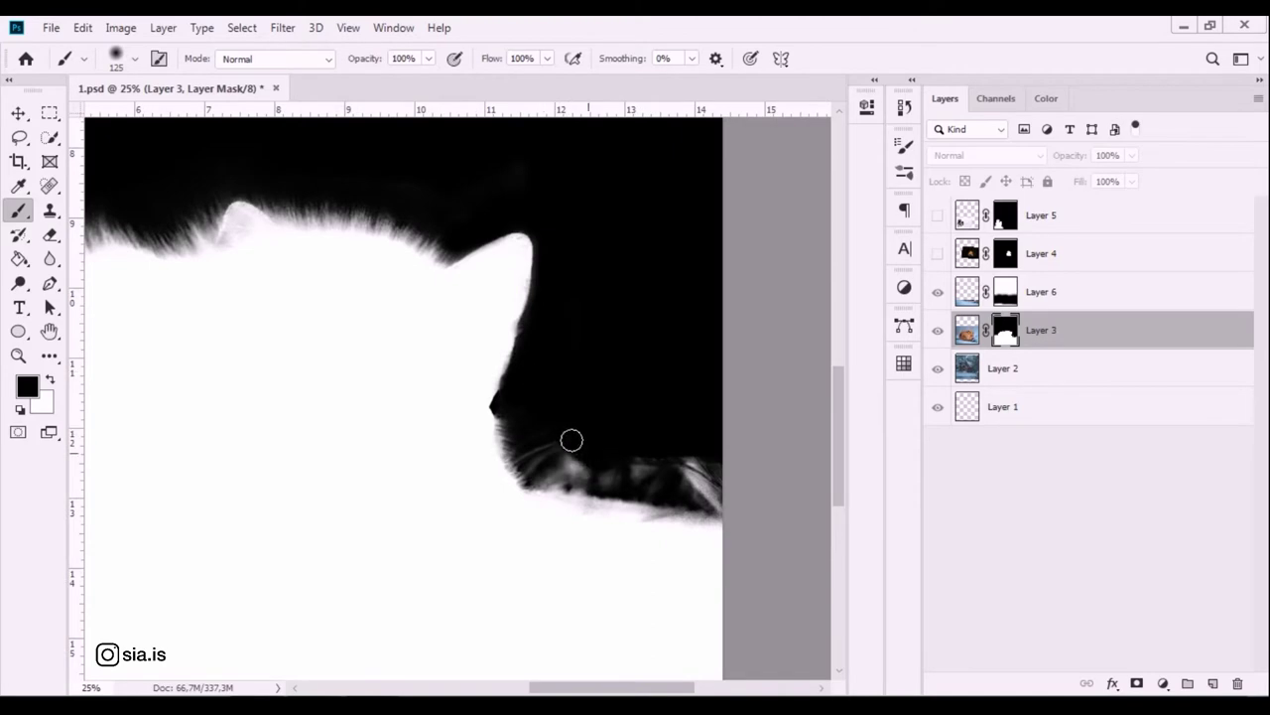
alt+click(1006, 334)
alt+click(1007, 335)
alt+click(1008, 337)
alt+click(1006, 336)
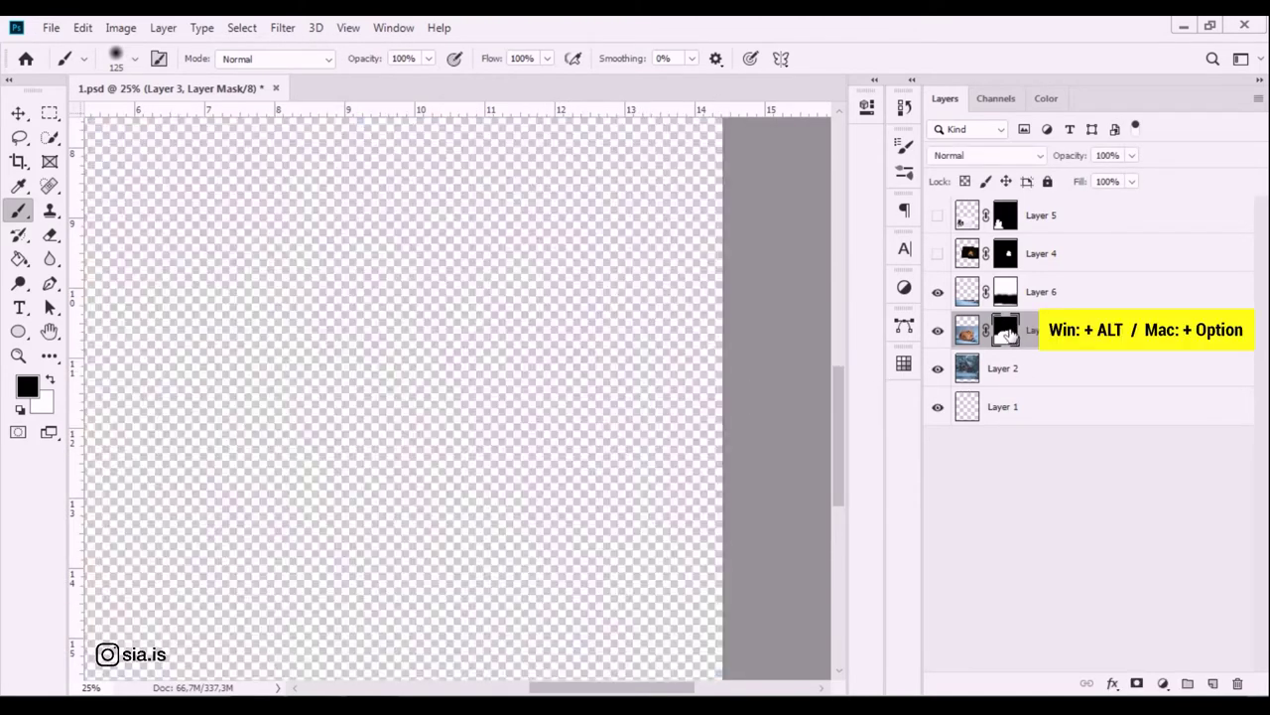
alt+click(1007, 335)
alt+click(1007, 336)
mouse_move(592, 432)
mouse_down()
mouse_move(578, 451)
mouse_move(675, 471)
mouse_move(570, 473)
mouse_move(747, 473)
mouse_move(709, 496)
mouse_up()
mouse_move(521, 406)
mouse_down()
mouse_move(824, 515)
mouse_move(879, 482)
mouse_up()
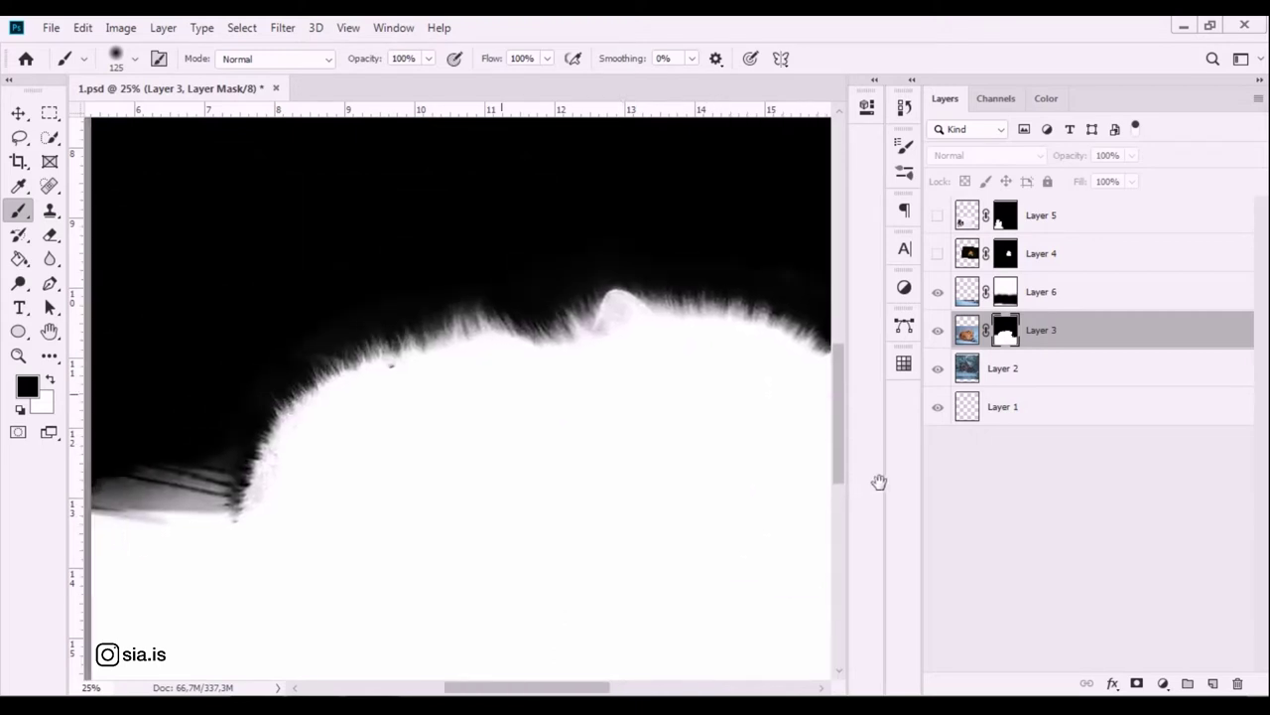
Restore the ear tip in white, hide the left whisker streaks, exit mask view, and add Layer 7.
key(x)
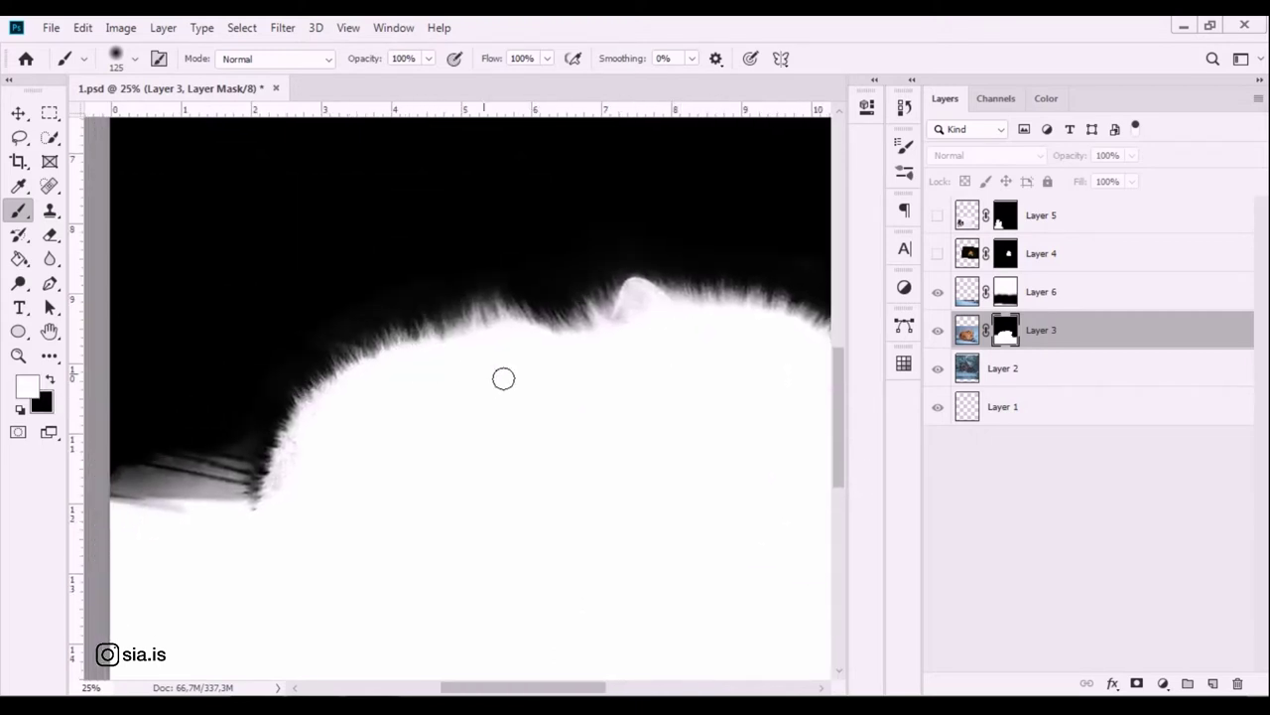
drag(641, 323, 644, 298)
scroll(522, 366, right, 3)
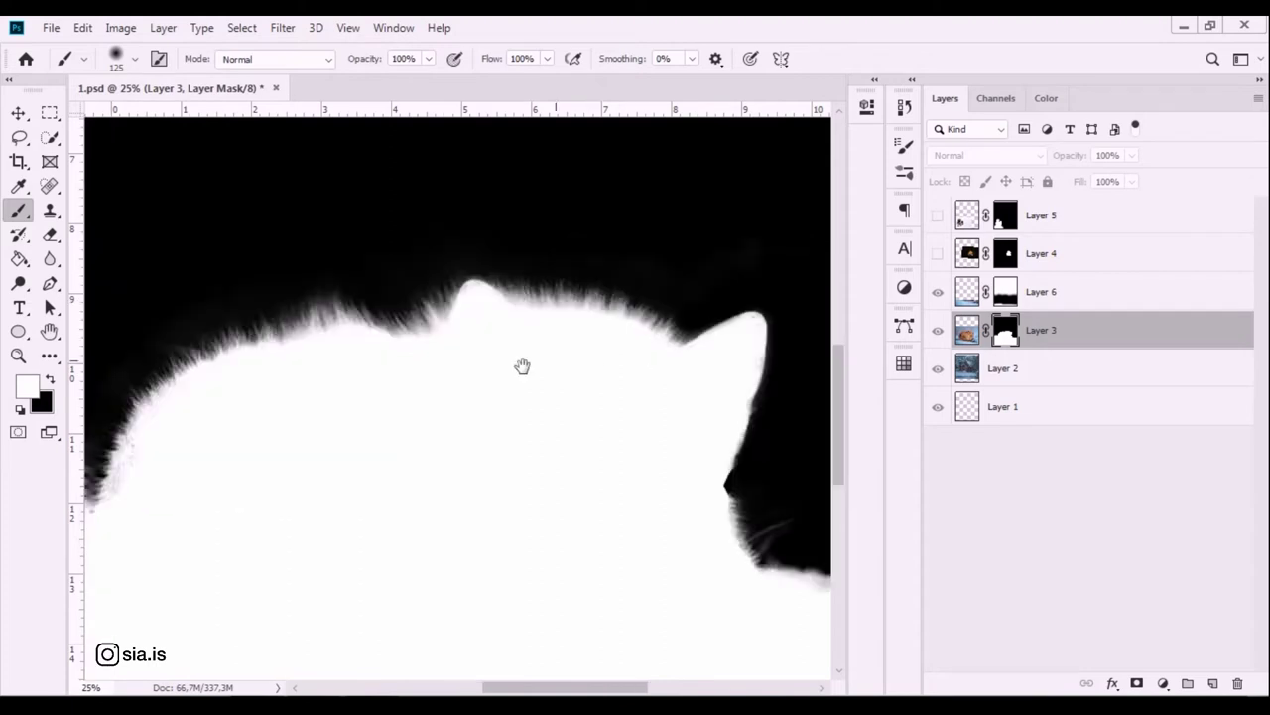
scroll(668, 445, right, 1)
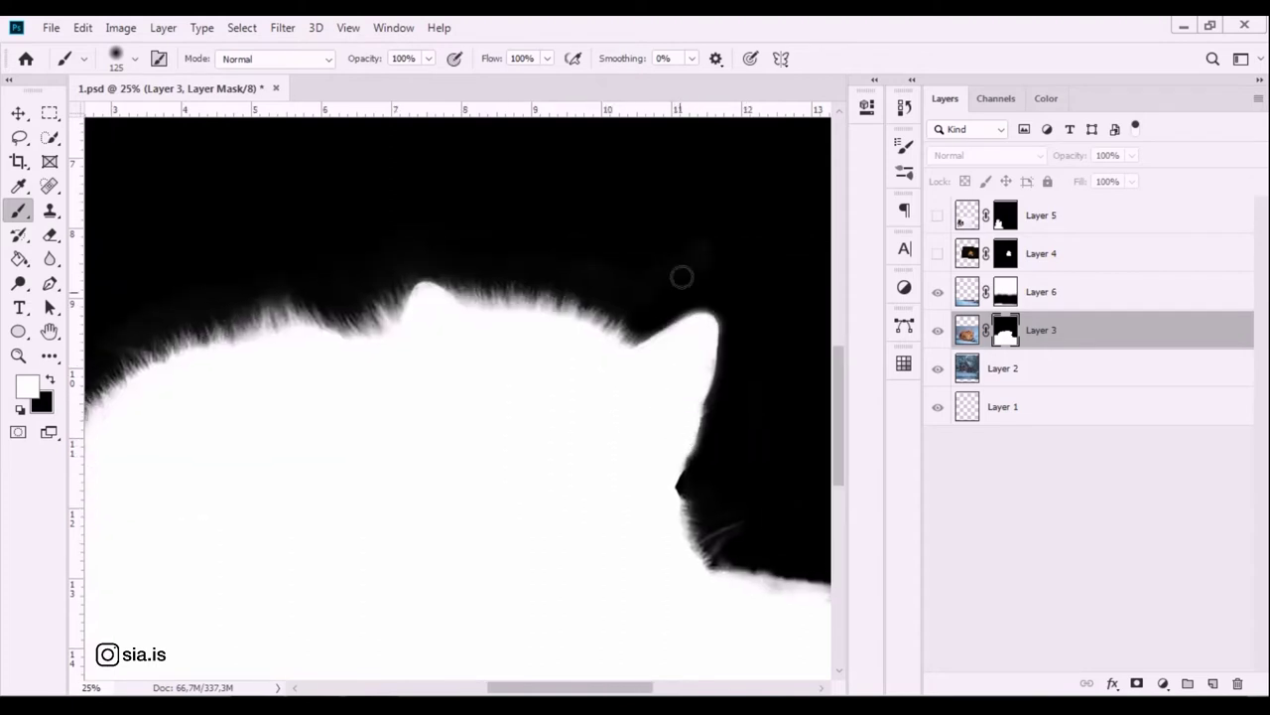
key(x)
scroll(694, 456, left, 5)
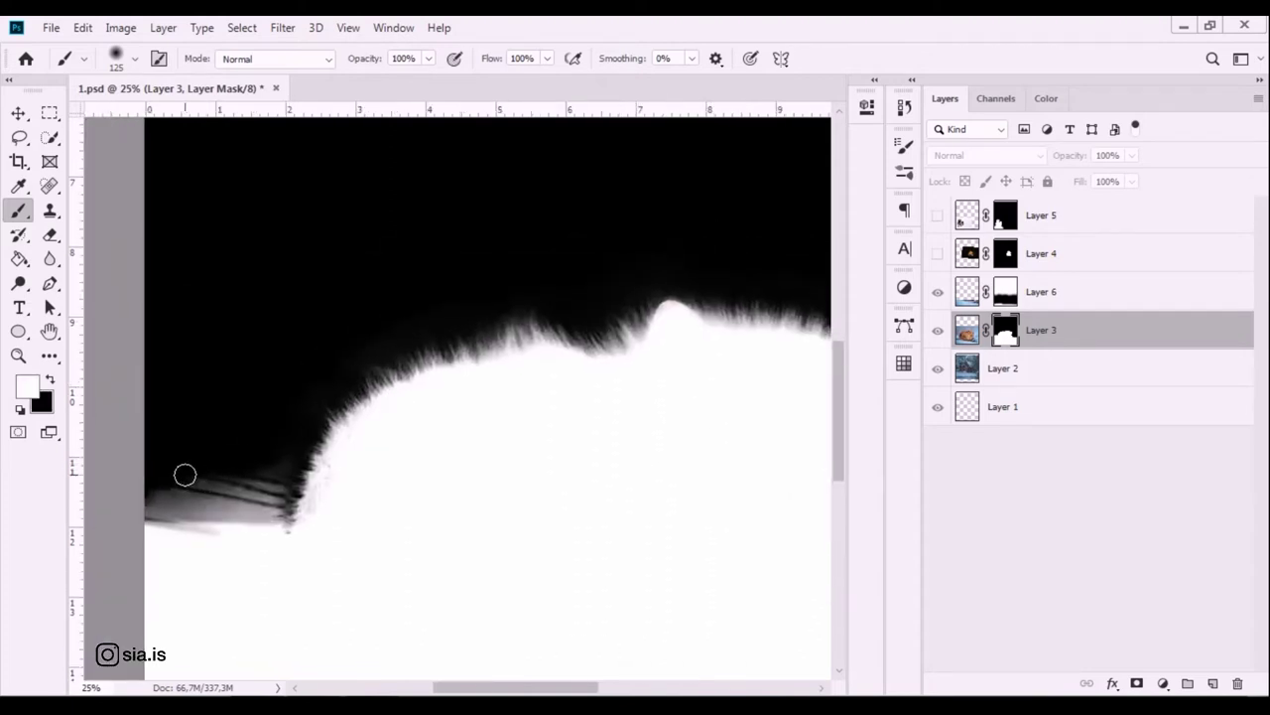
mouse_move(187, 503)
mouse_down()
mouse_move(288, 471)
mouse_move(188, 485)
mouse_move(289, 509)
mouse_up()
key(ctrl+minus)
key(x)
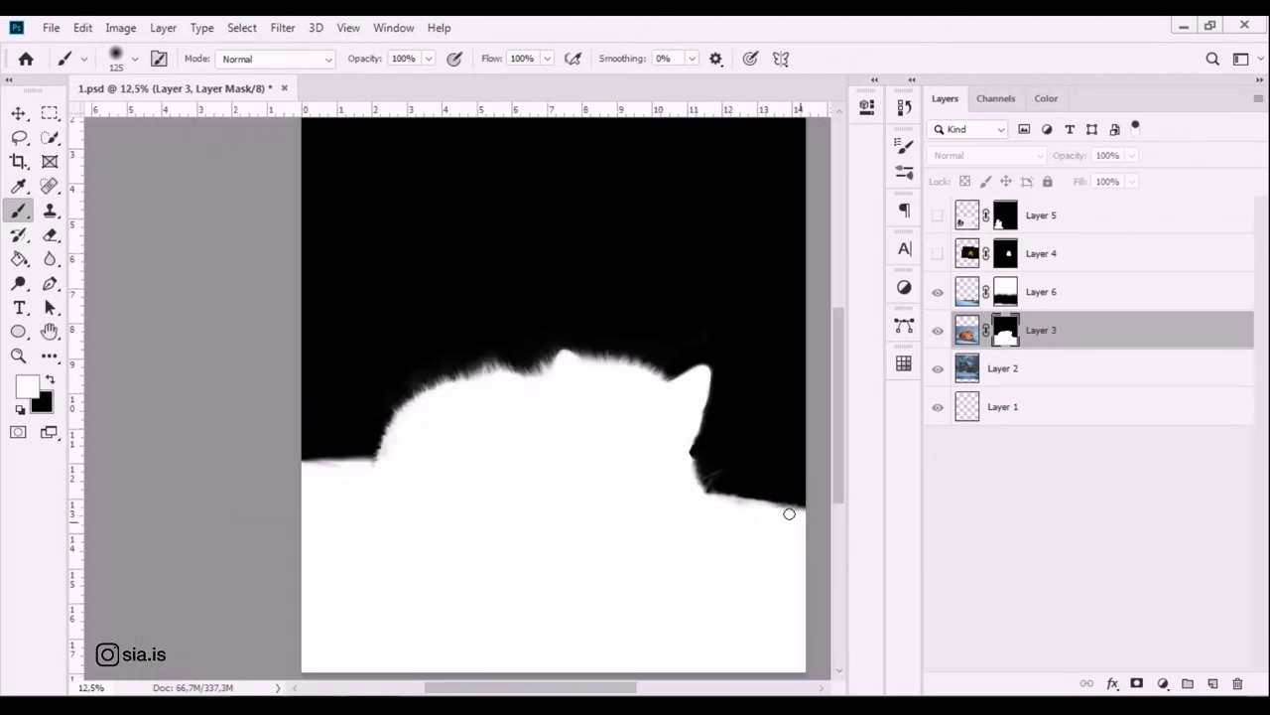
alt+click(1006, 333)
key(ctrl+plus)
key(ctrl+plus)
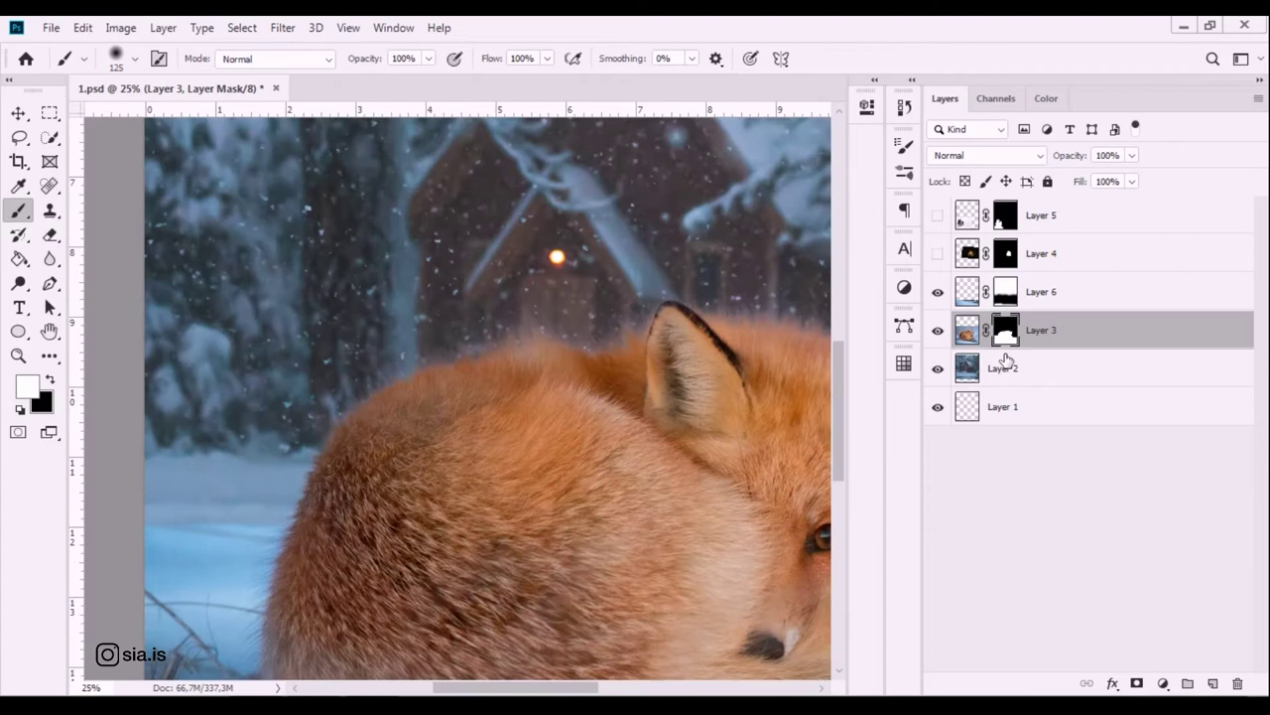
click(1212, 683)
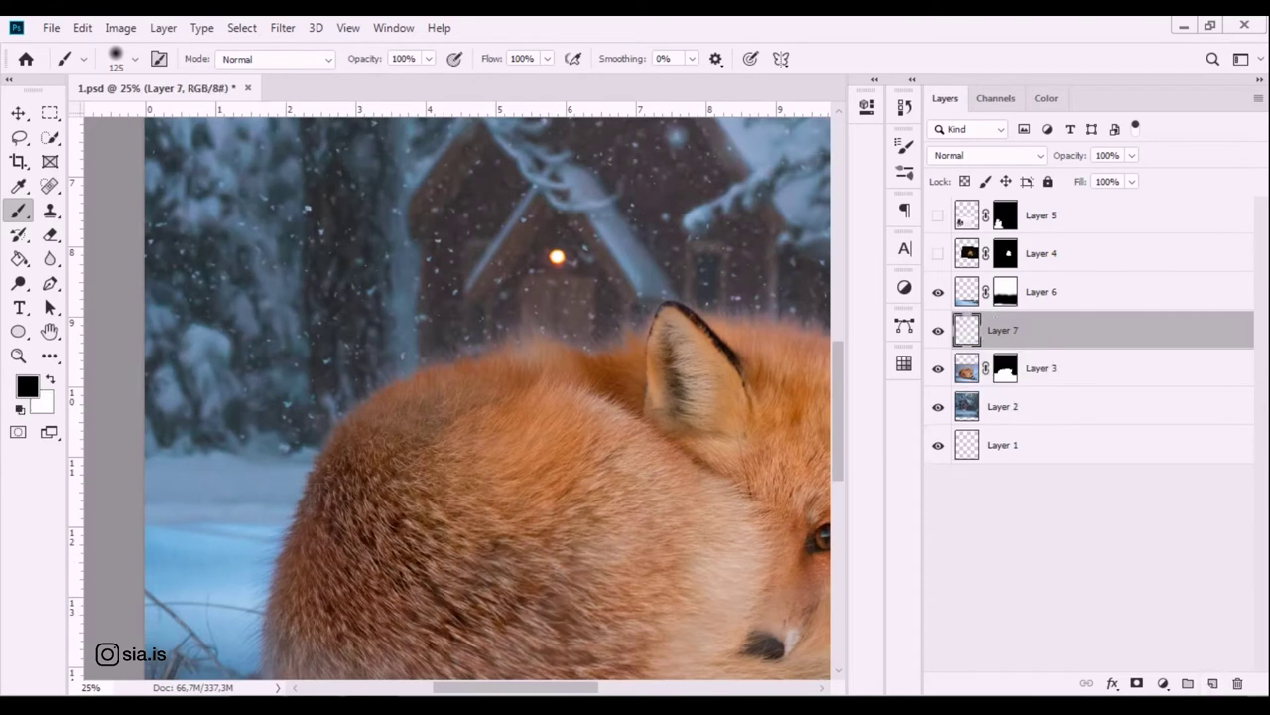
Clip Layer 7 to the fox, hide Layer 2, and clone fur along the fox's back.
alt+click(967, 349)
click(938, 408)
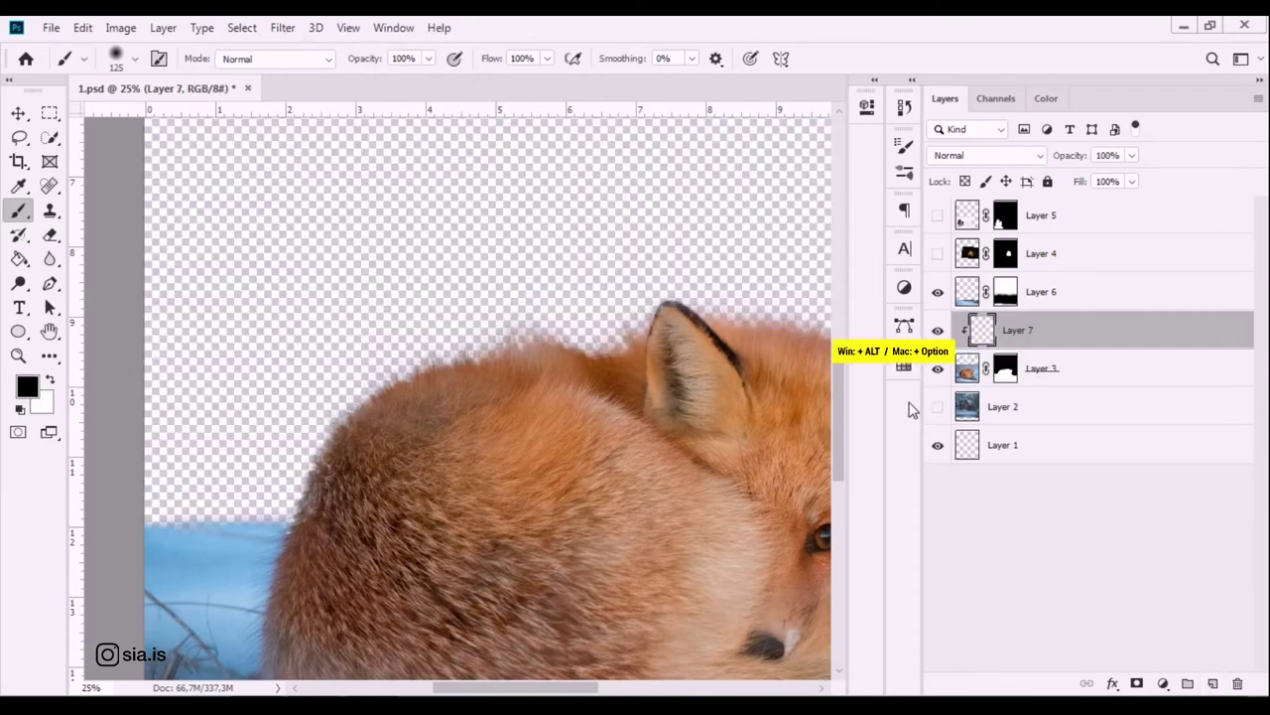
key(s)
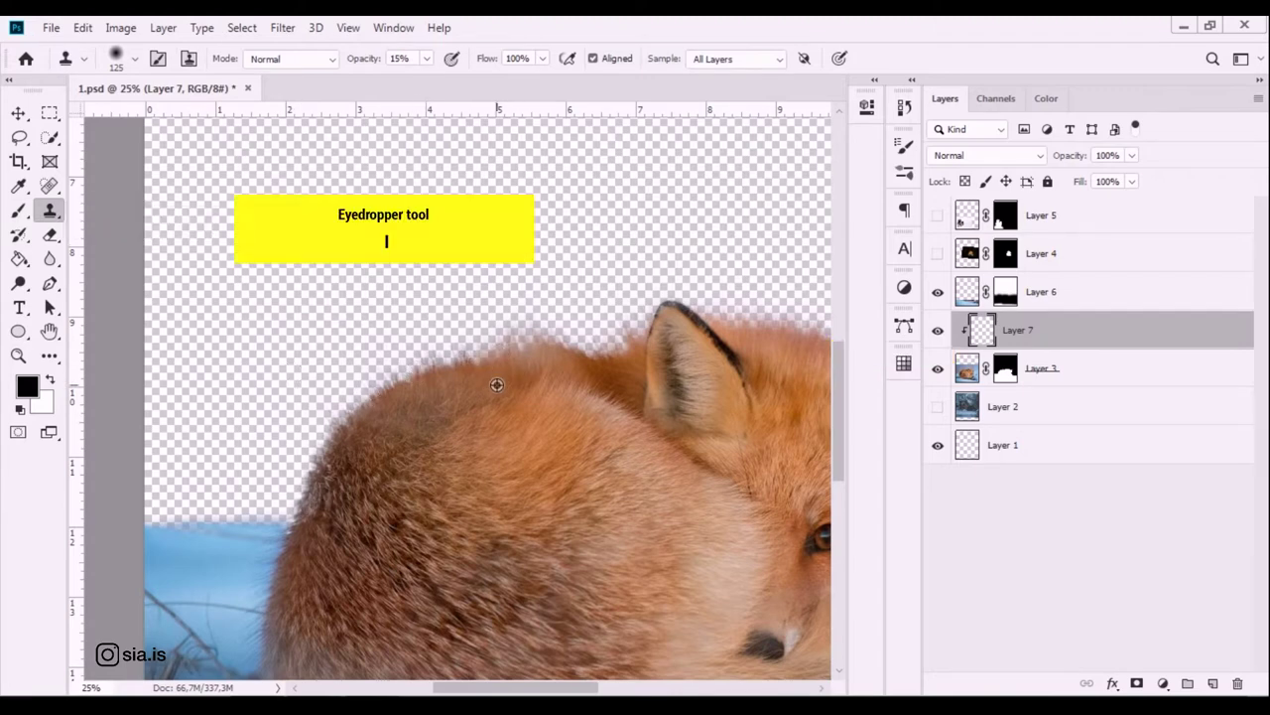
drag(508, 340, 577, 341)
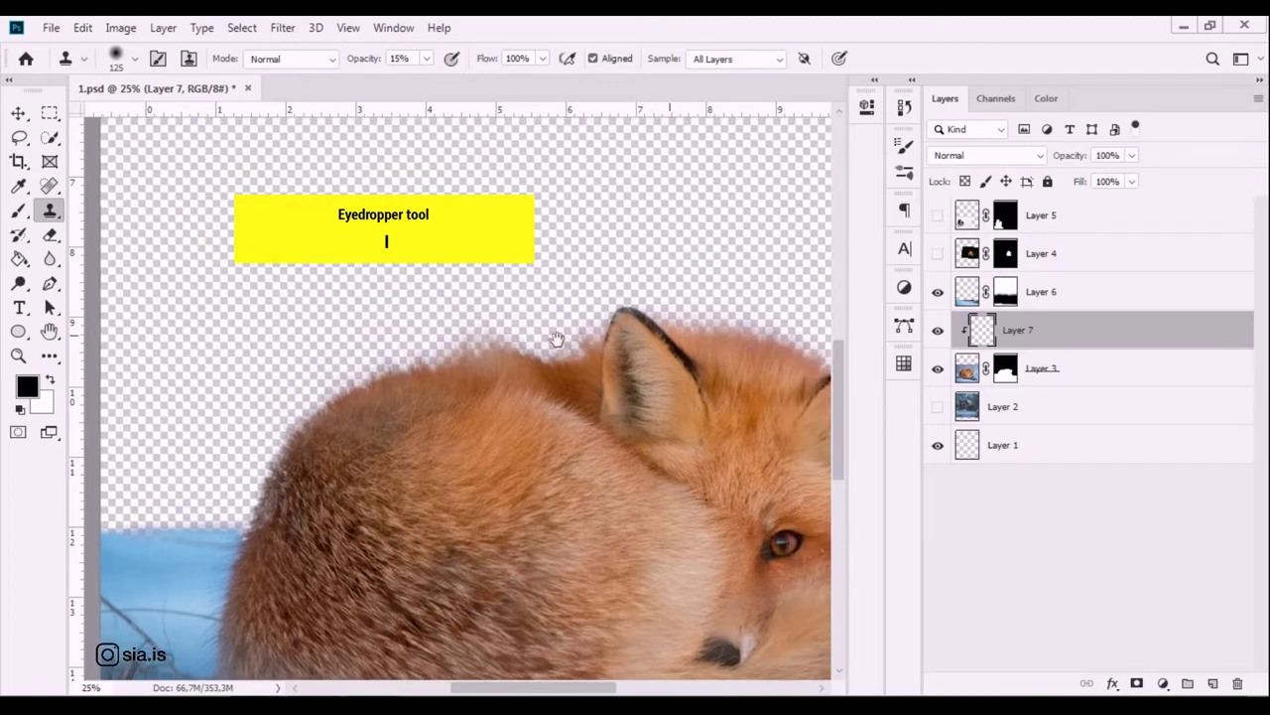
drag(653, 282, 496, 287)
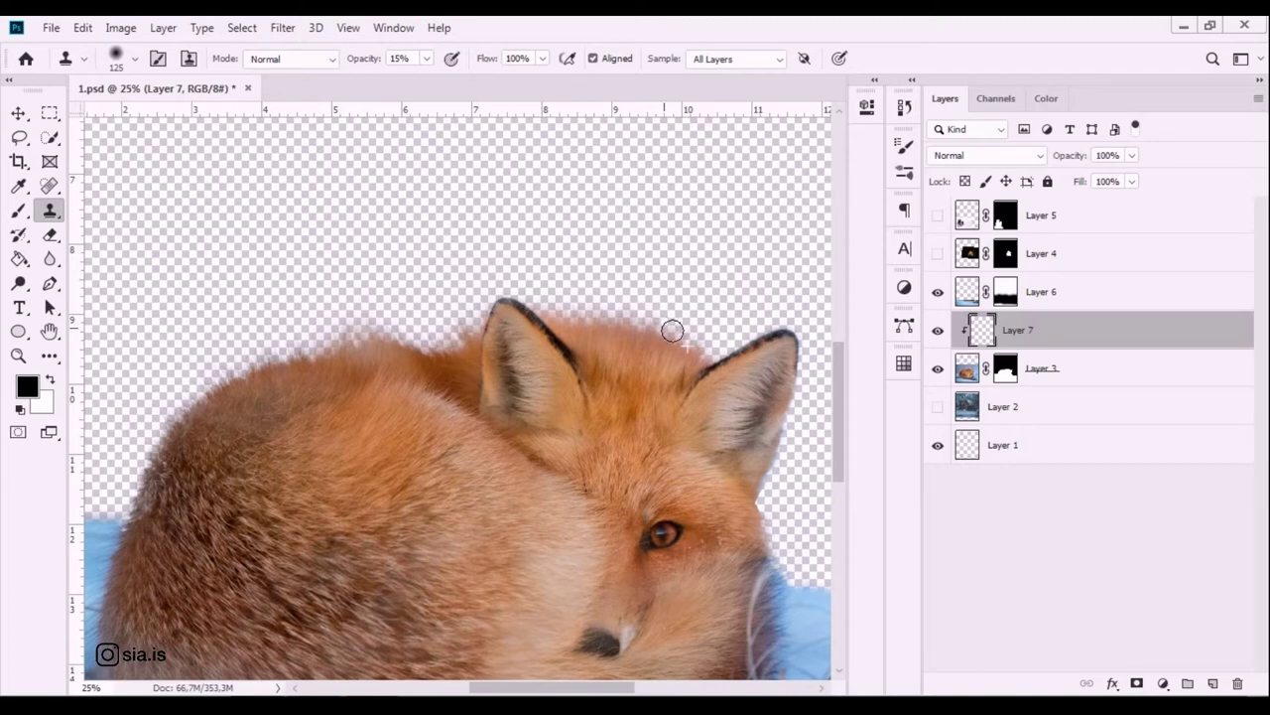
scroll(635, 372, down, 3)
scroll(626, 397, right, 3)
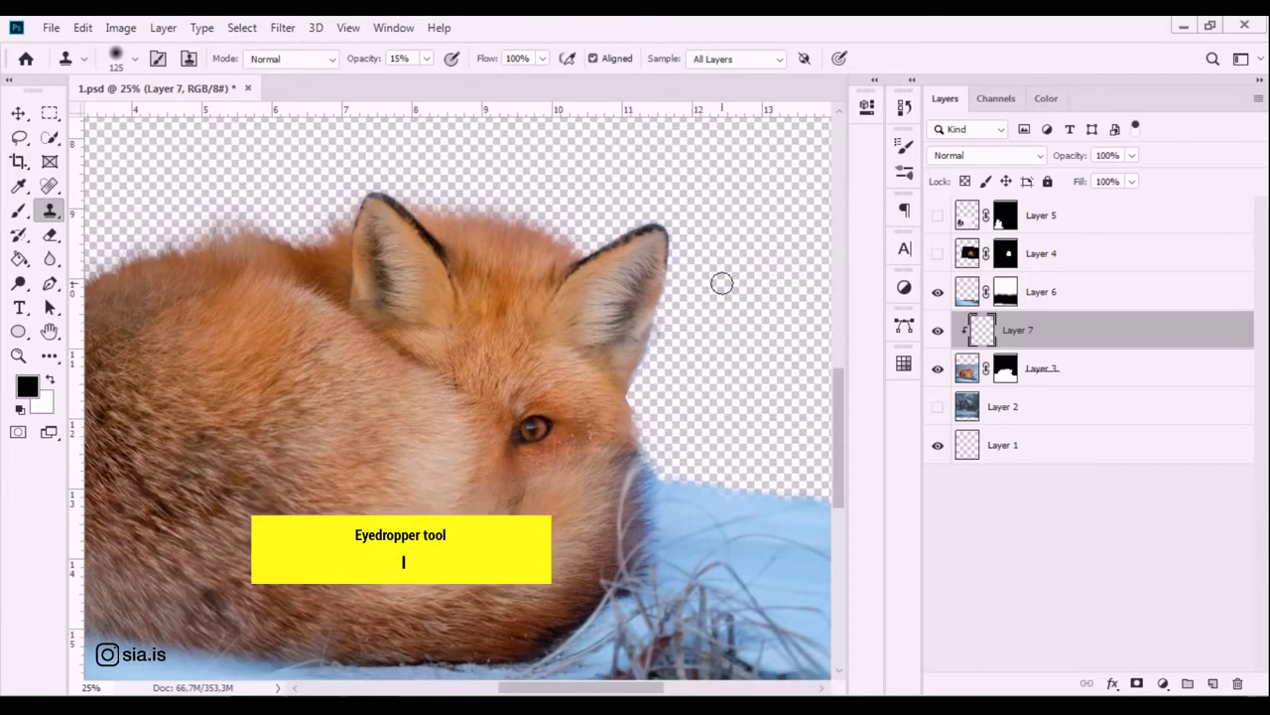
Show the snowy background again and pick a fur-brown brush colour.
click(938, 405)
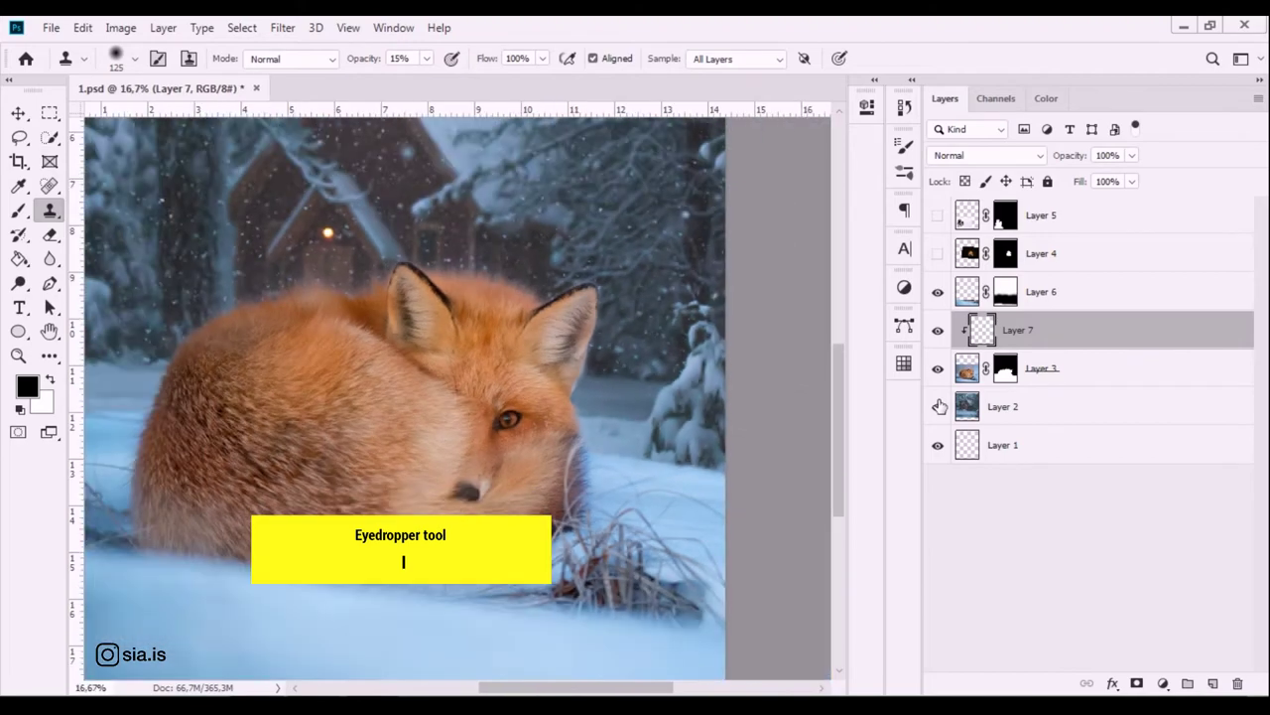
scroll(762, 523, up, 1)
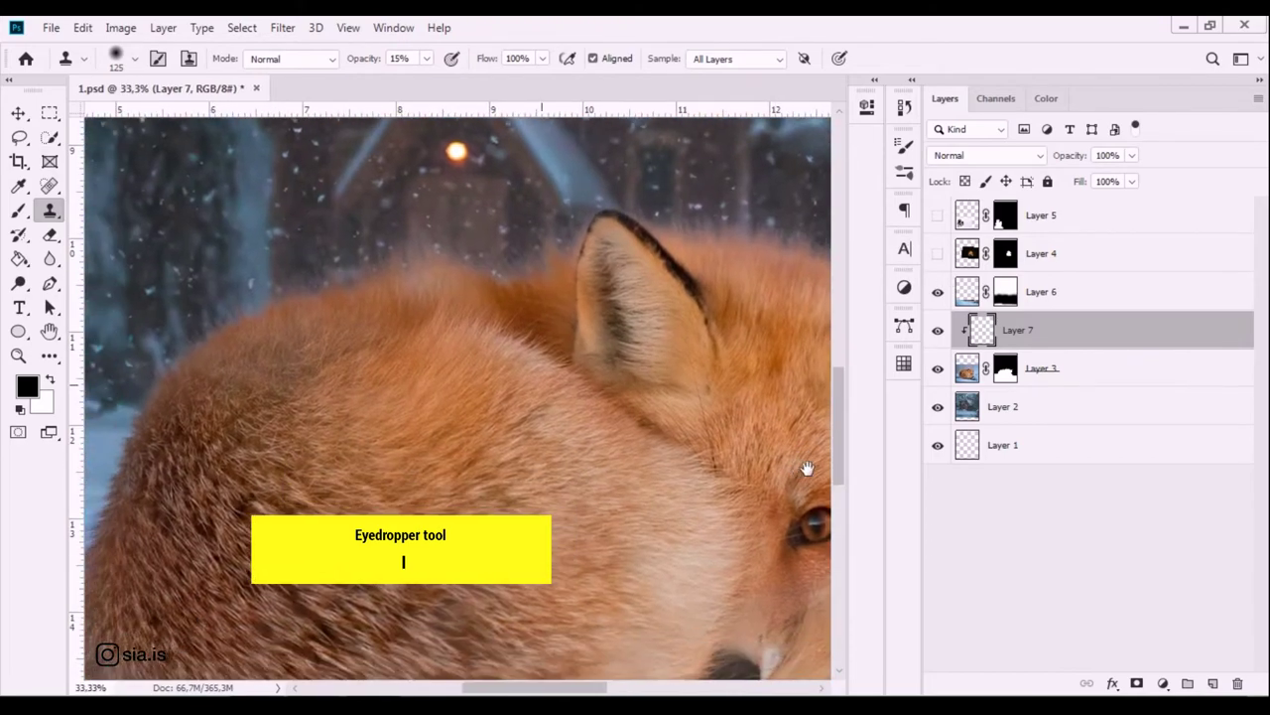
drag(762, 523, 871, 478)
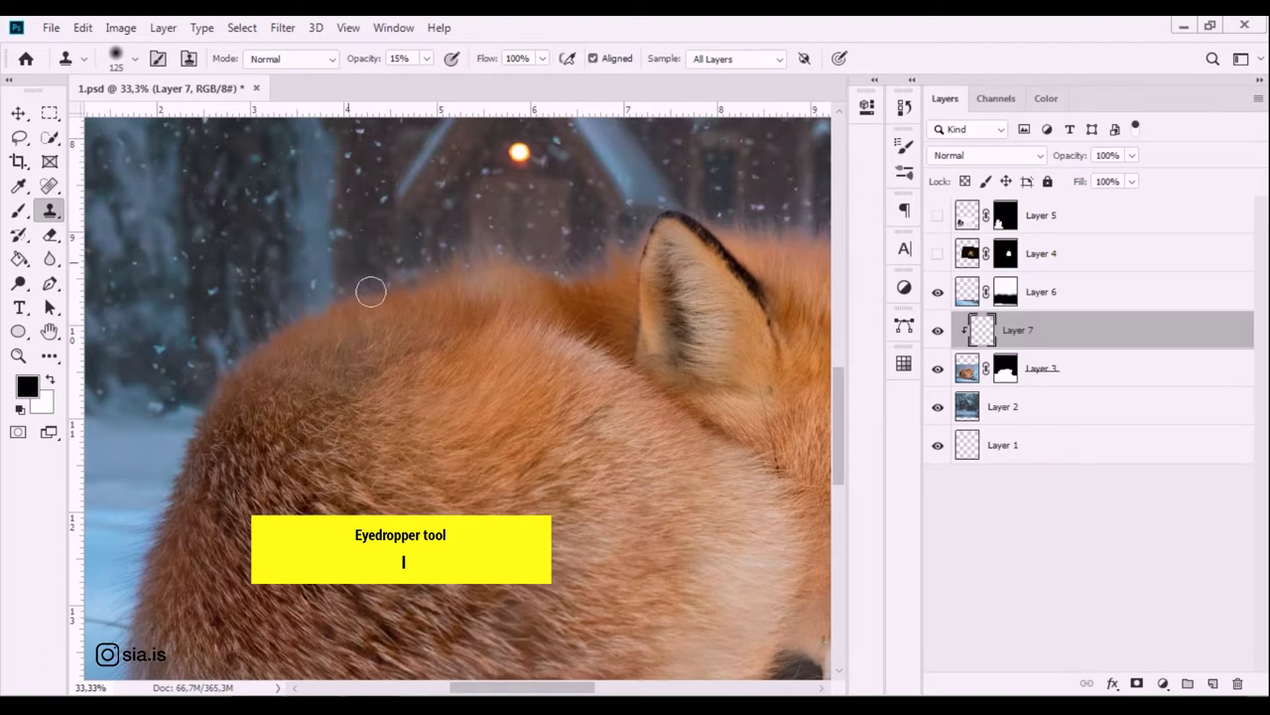
click(18, 210)
alt+click(343, 312)
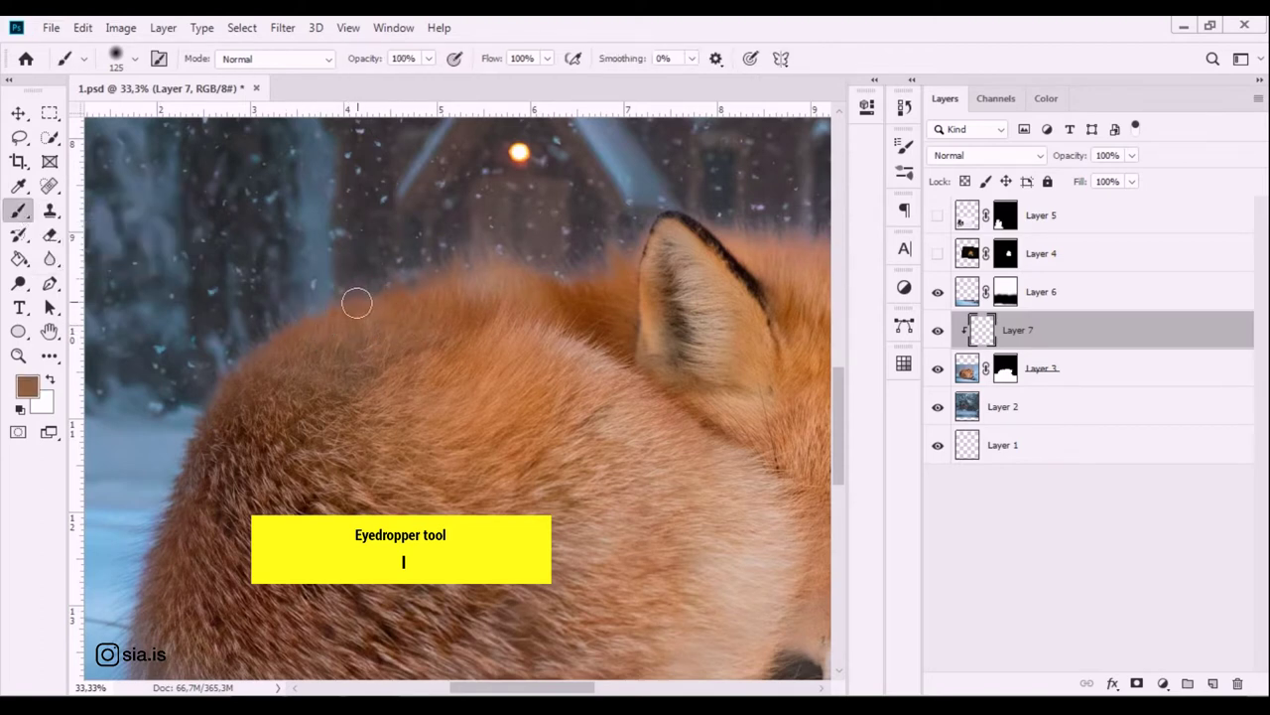
Sample light and dark browns from the fur and paint strands along the fox's back.
alt+click(426, 291)
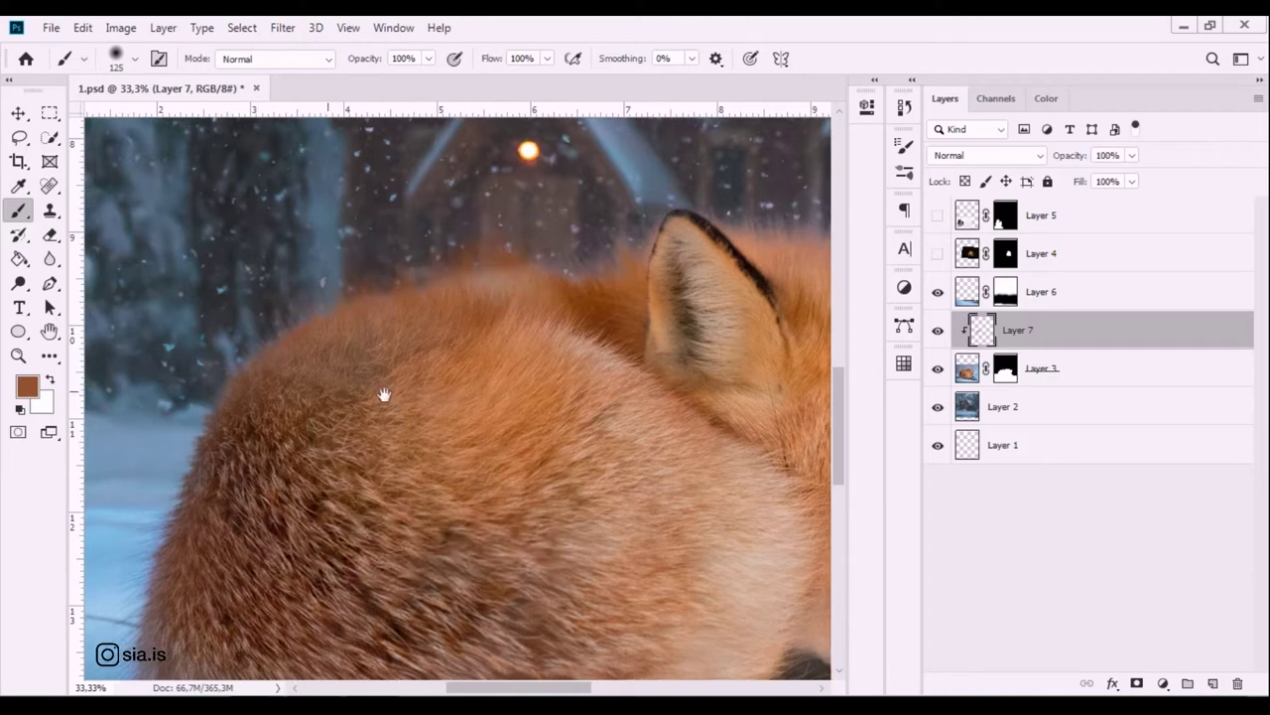
drag(337, 346, 434, 355)
drag(502, 269, 609, 276)
alt+click(591, 281)
alt+click(459, 308)
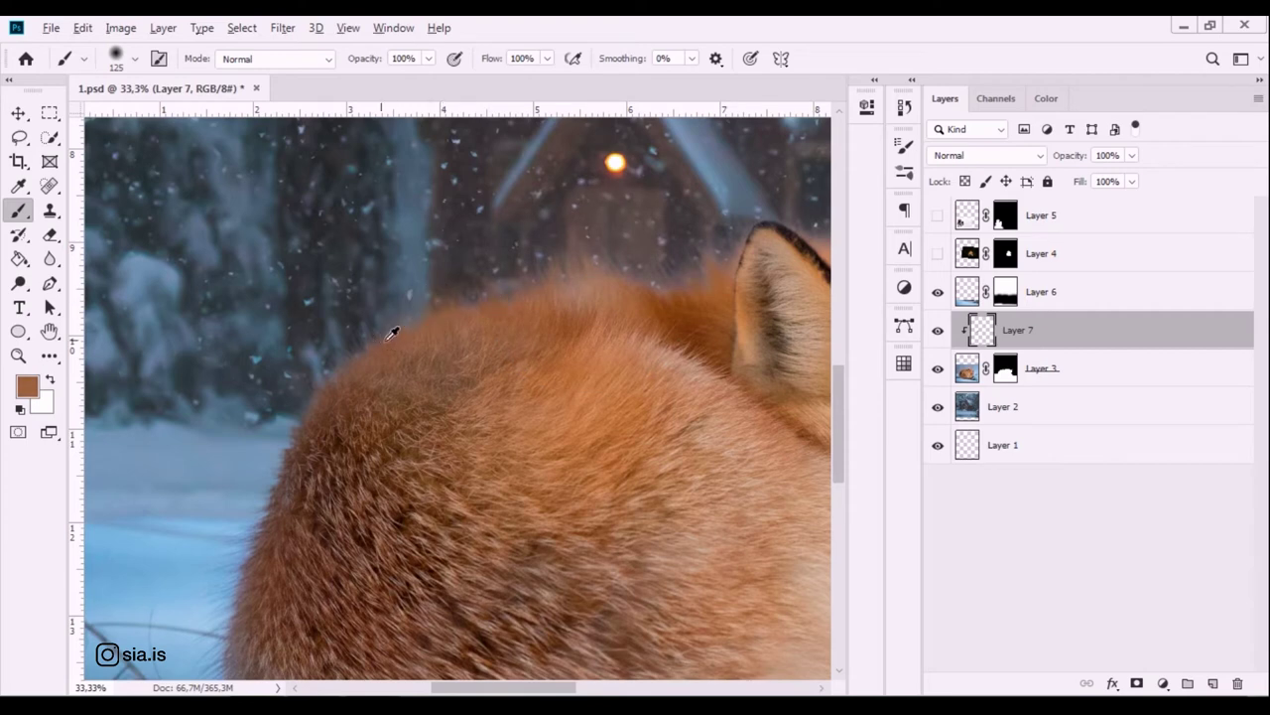
alt+click(343, 392)
mouse_move(397, 377)
mouse_down()
mouse_move(454, 384)
mouse_move(521, 367)
mouse_up()
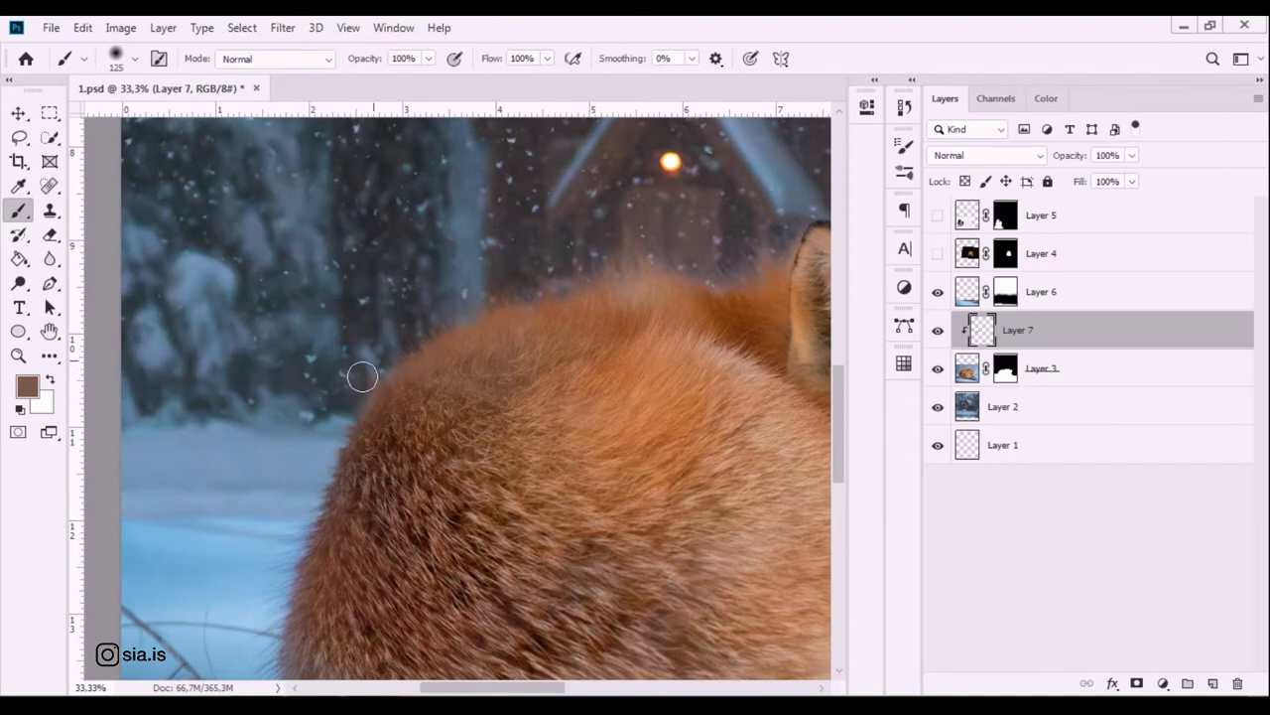
Sample orange and tan fur tones to paint around the ears, then add a mask to Layer 7.
drag(527, 330, 346, 424)
alt+click(548, 321)
alt+click(582, 390)
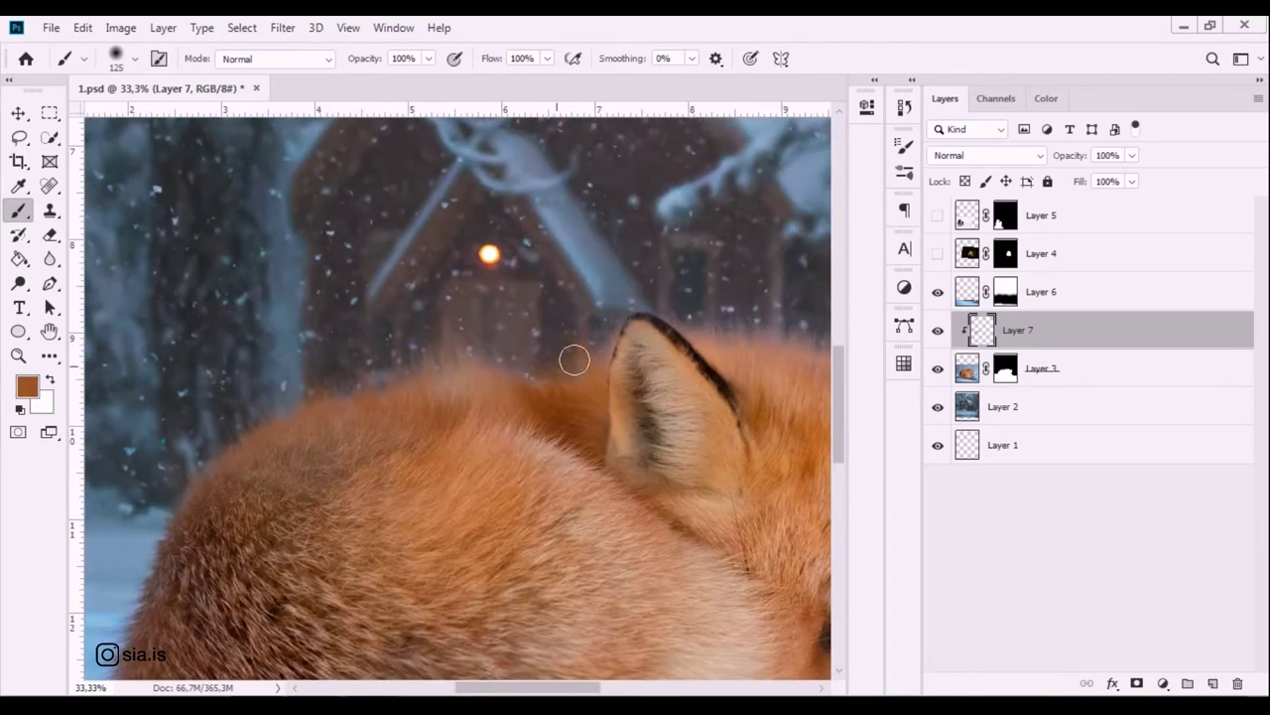
drag(607, 325, 492, 334)
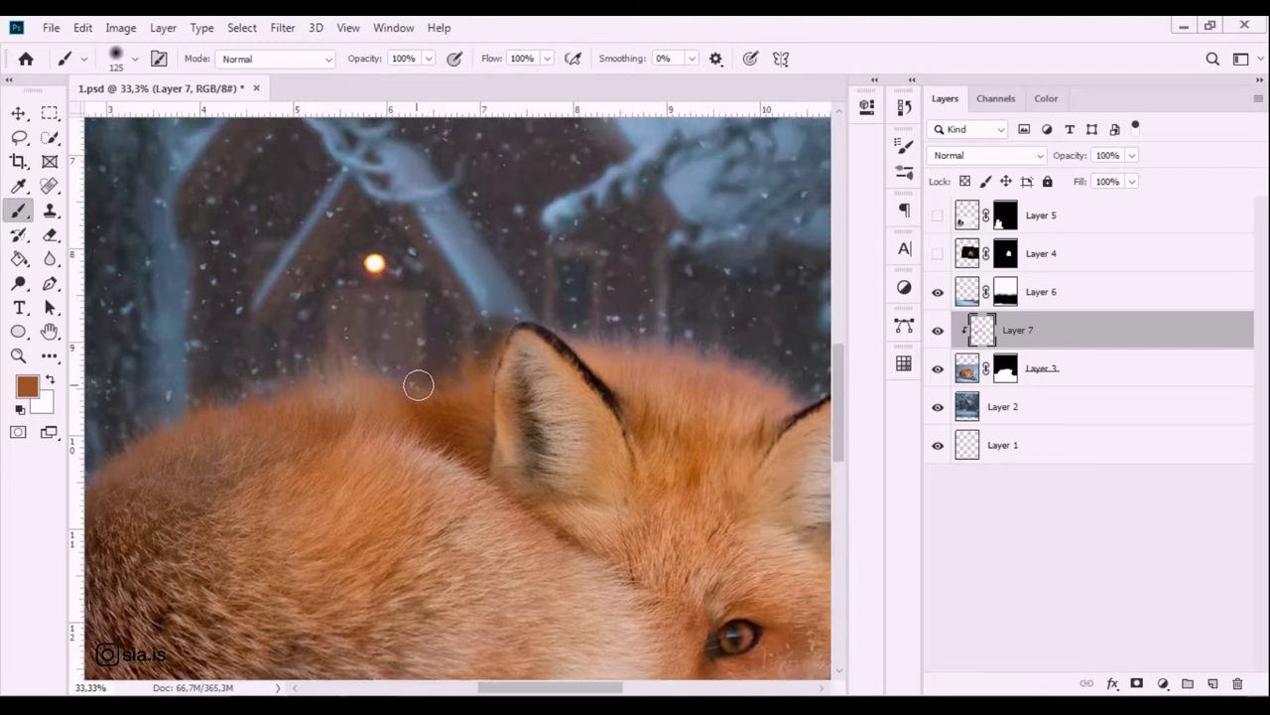
scroll(510, 332, right, 2)
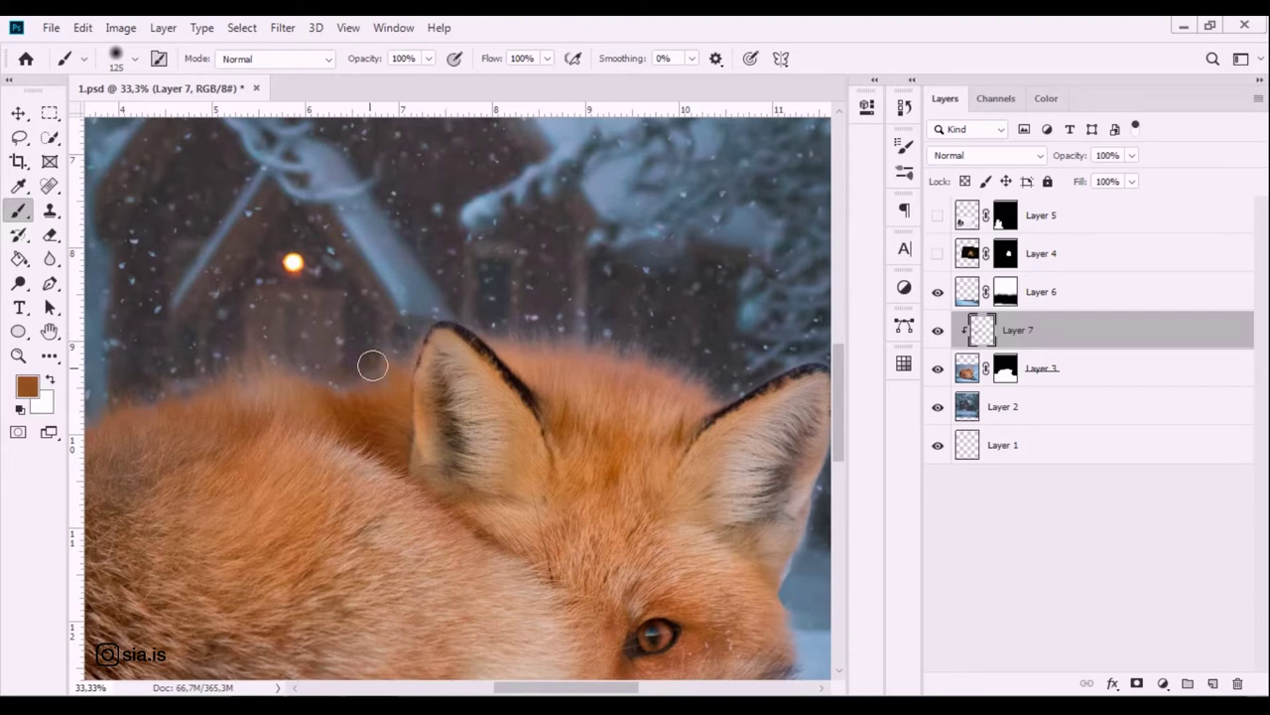
drag(505, 227, 406, 214)
alt+click(441, 327)
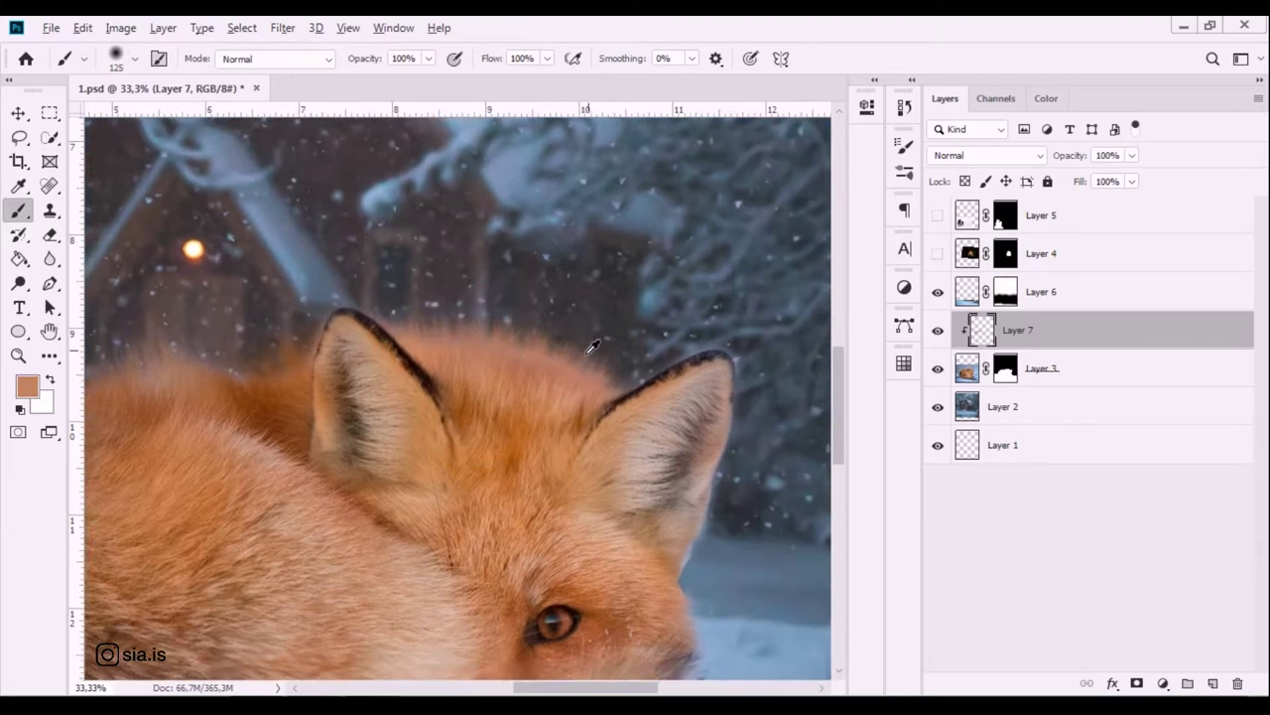
mouse_move(589, 354)
mouse_down()
mouse_move(522, 296)
mouse_move(586, 344)
mouse_up()
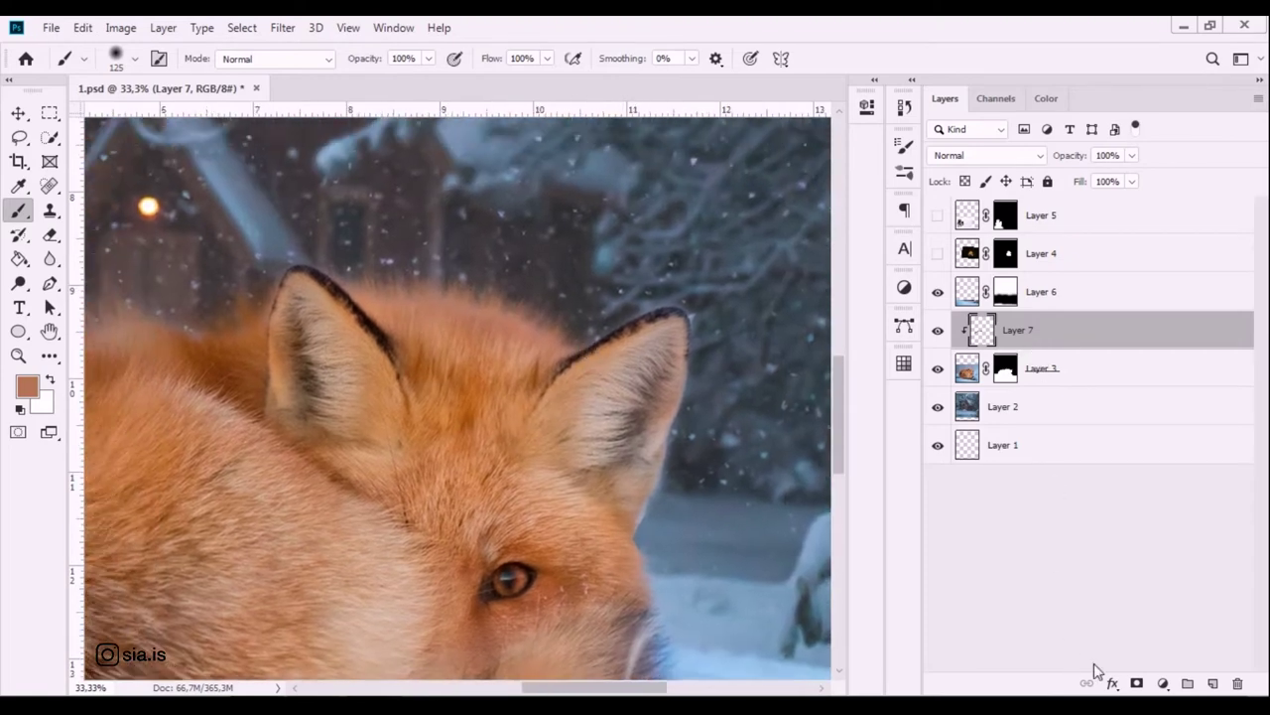
click(1137, 684)
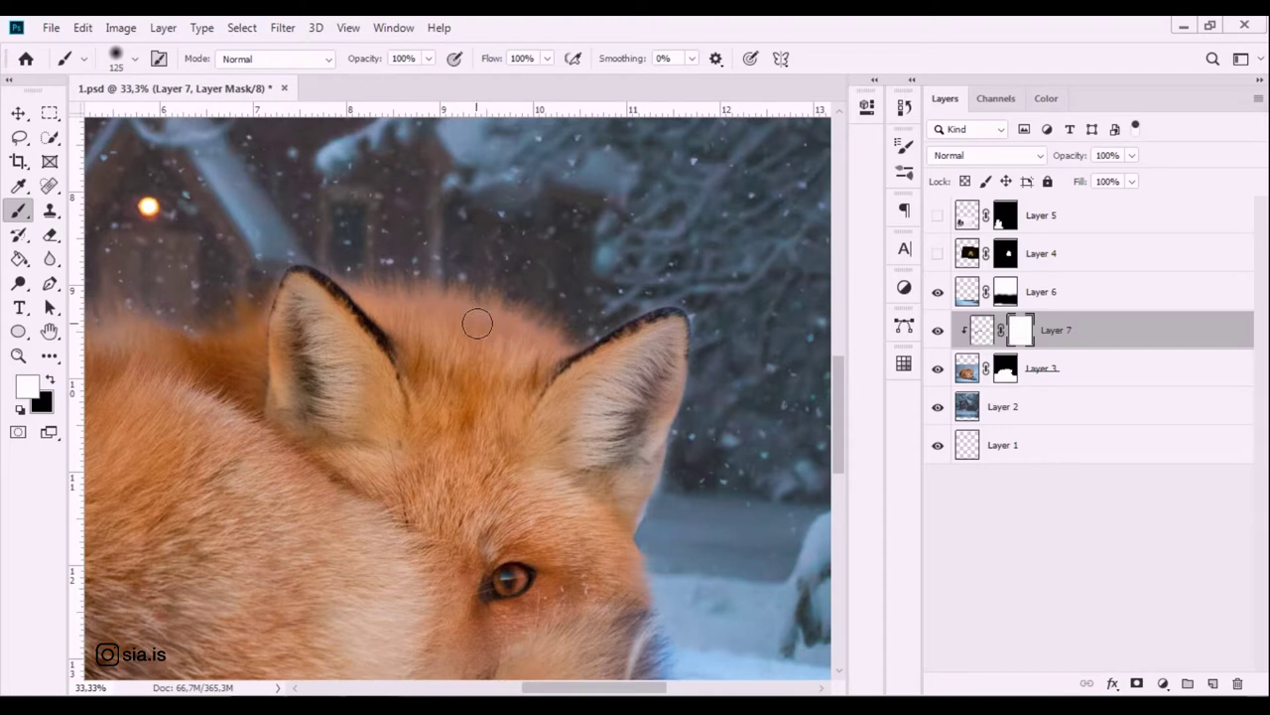
Paint black on Layer 7's mask to hide stray fur near the ears, then select Layer 2 and zoom out.
key(x)
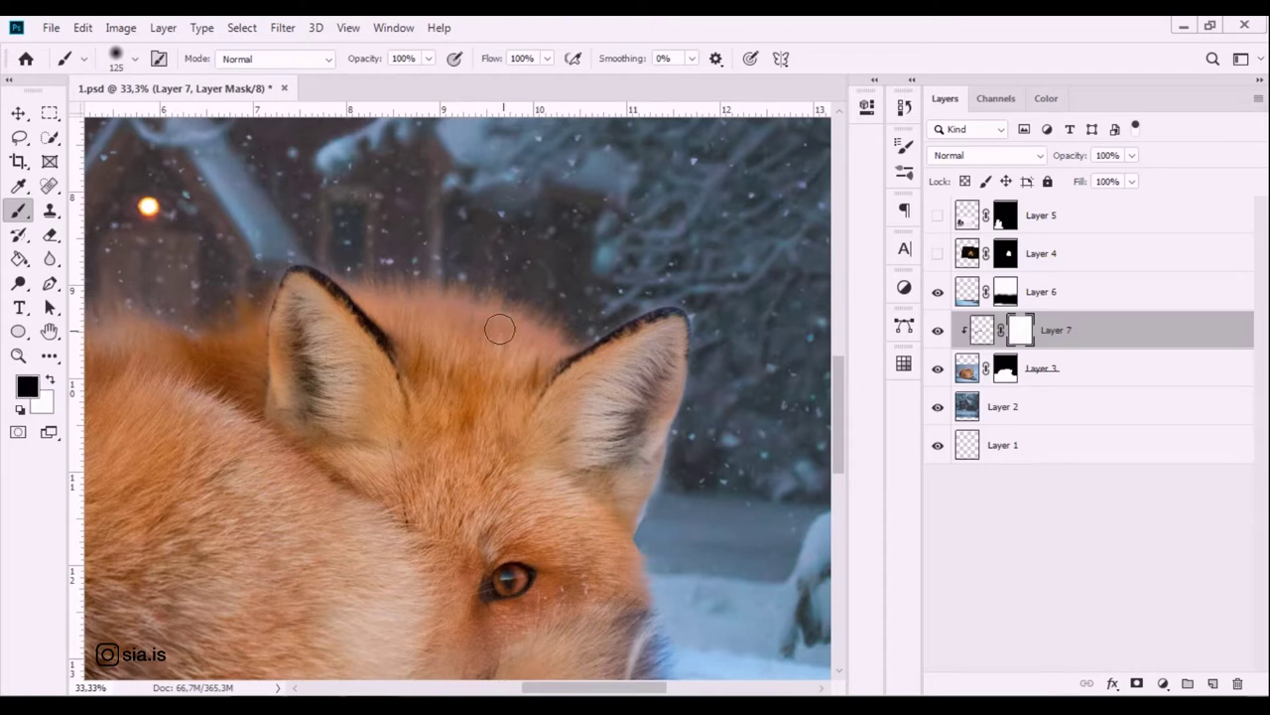
drag(493, 326, 397, 321)
key(x)
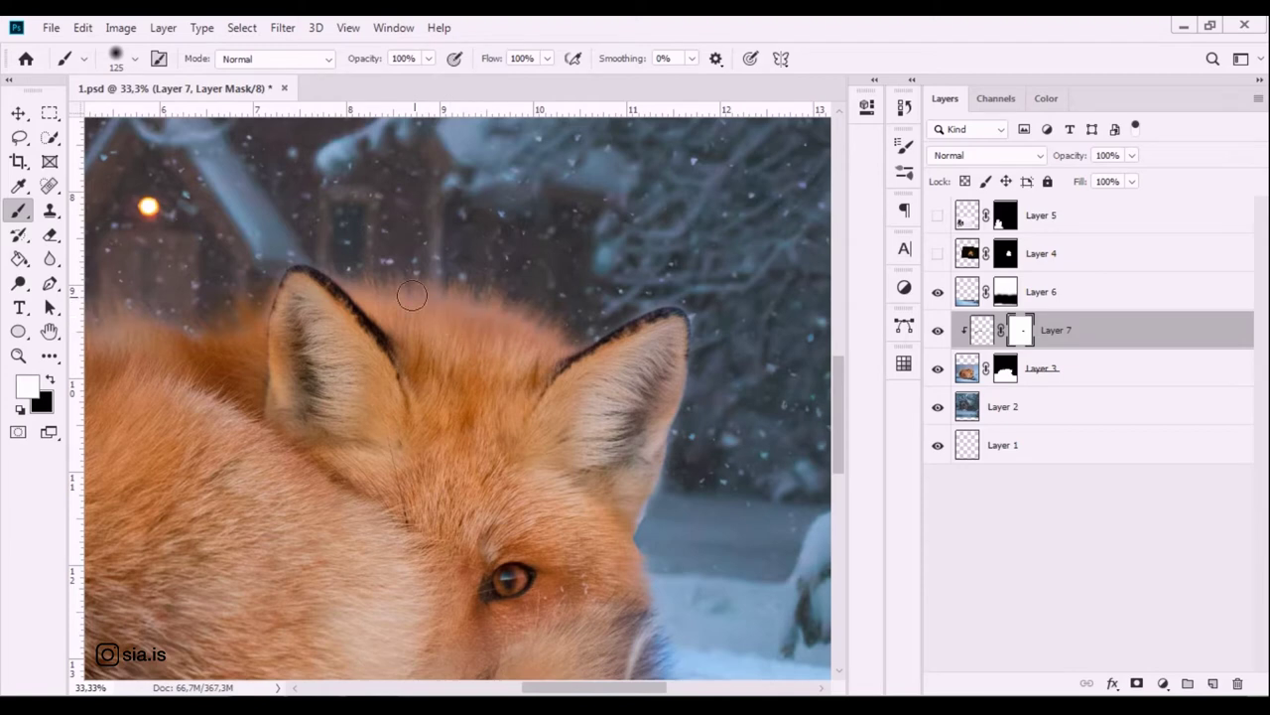
scroll(412, 294, left, 1)
scroll(425, 319, left, 1)
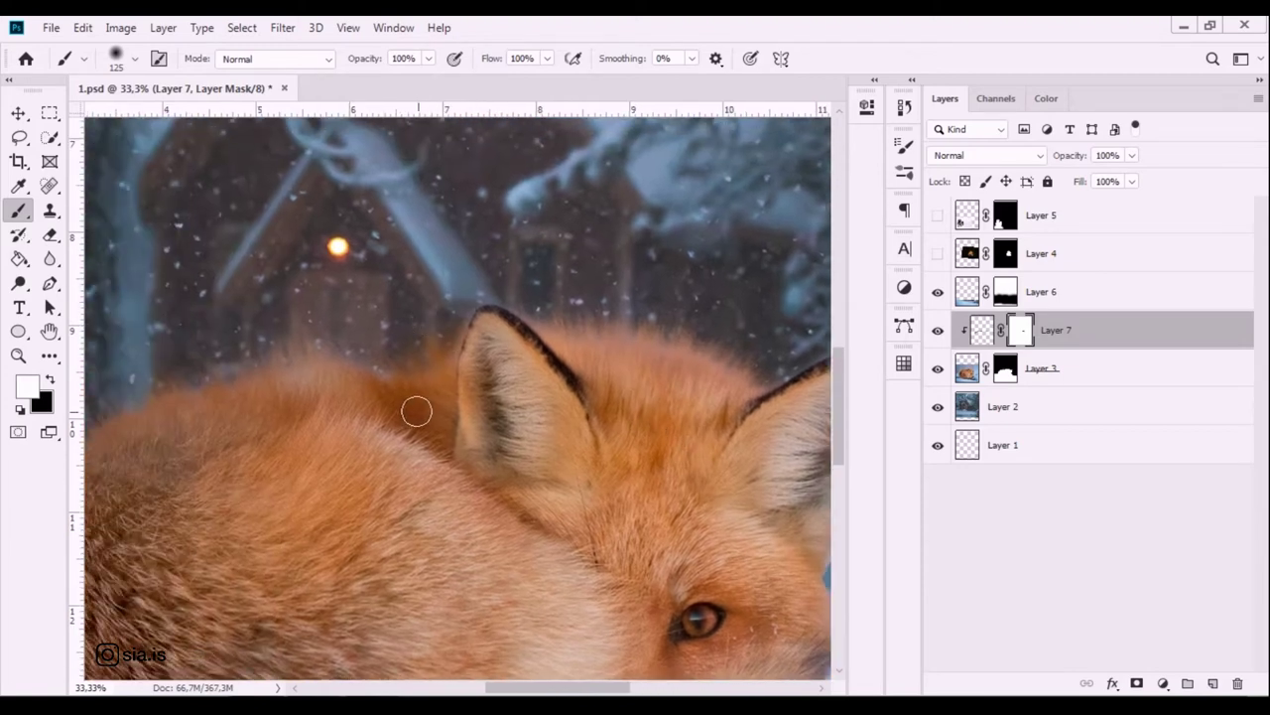
key(x)
key(x)
scroll(409, 404, down, 3)
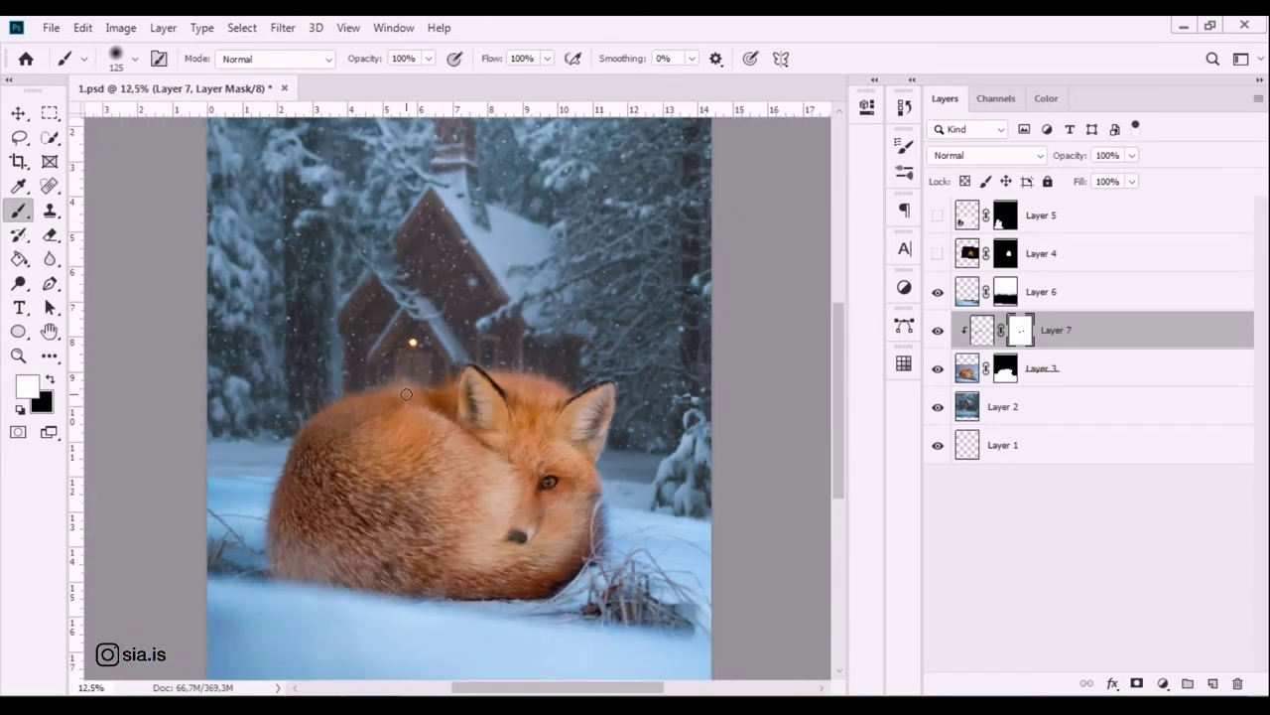
click(1071, 401)
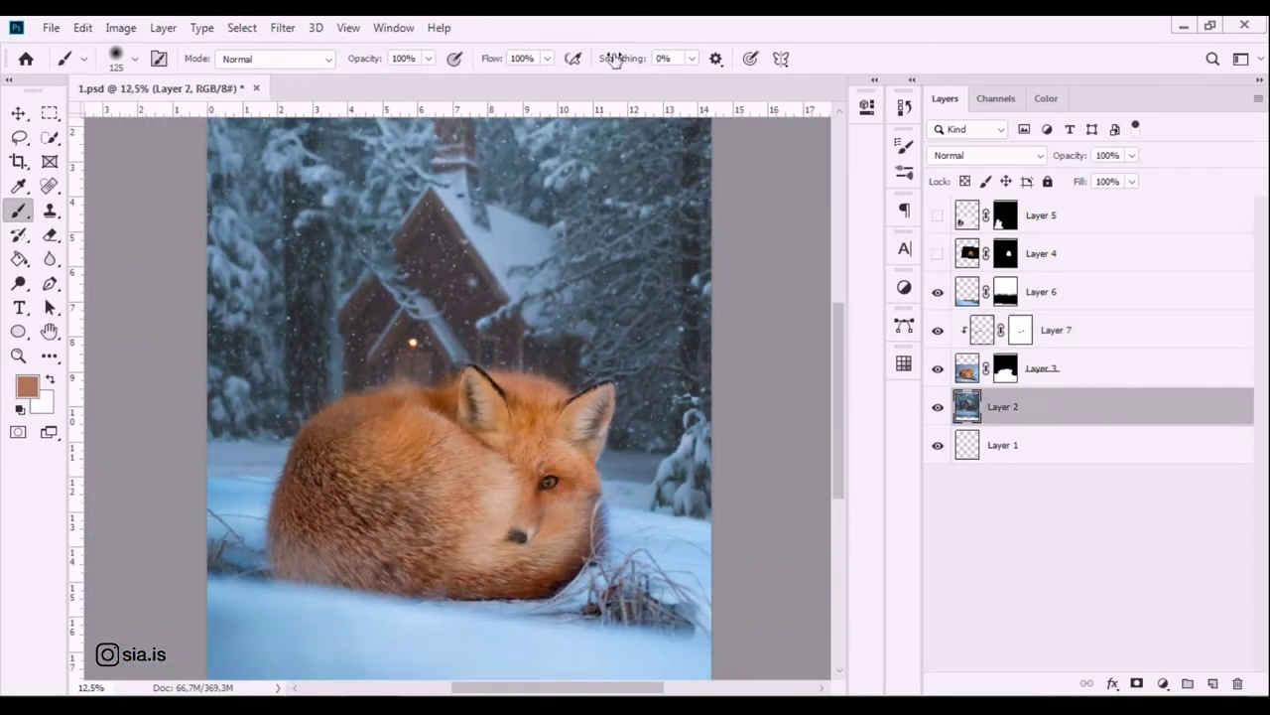
key(ctrl+minus)
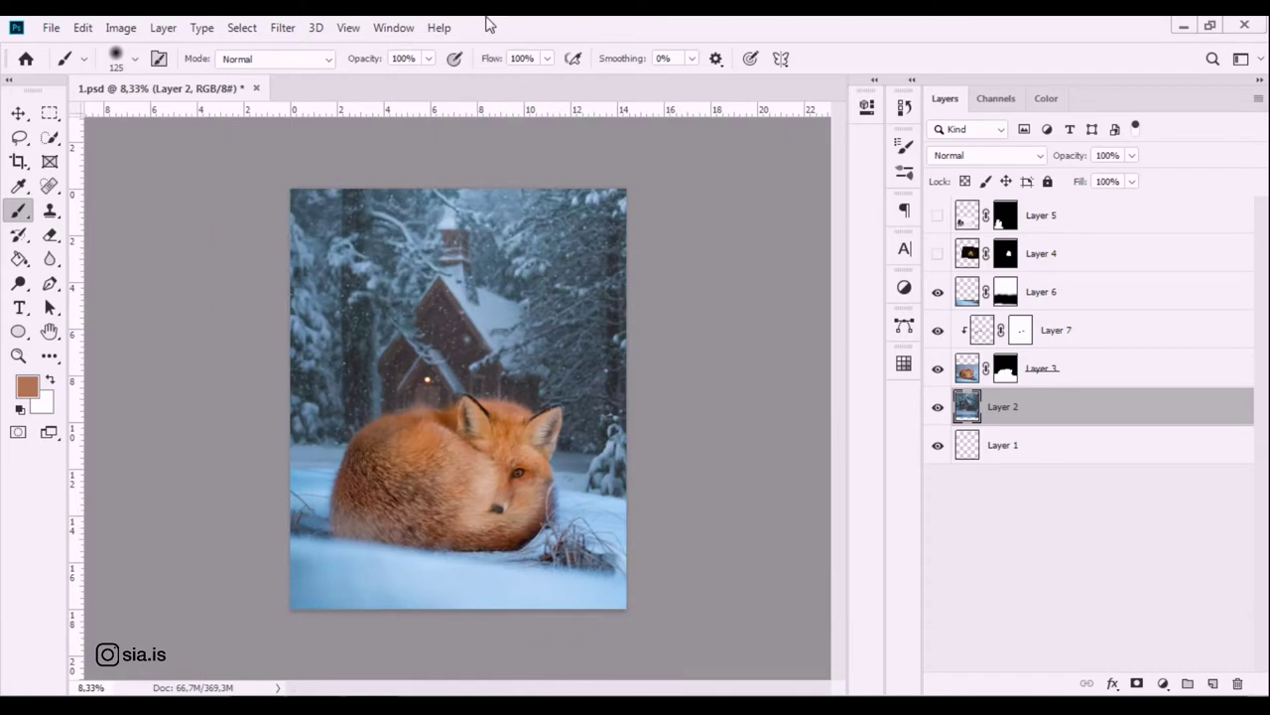
Apply a 40-pixel Gaussian Blur to the Layer 2 chapel backdrop.
click(283, 28)
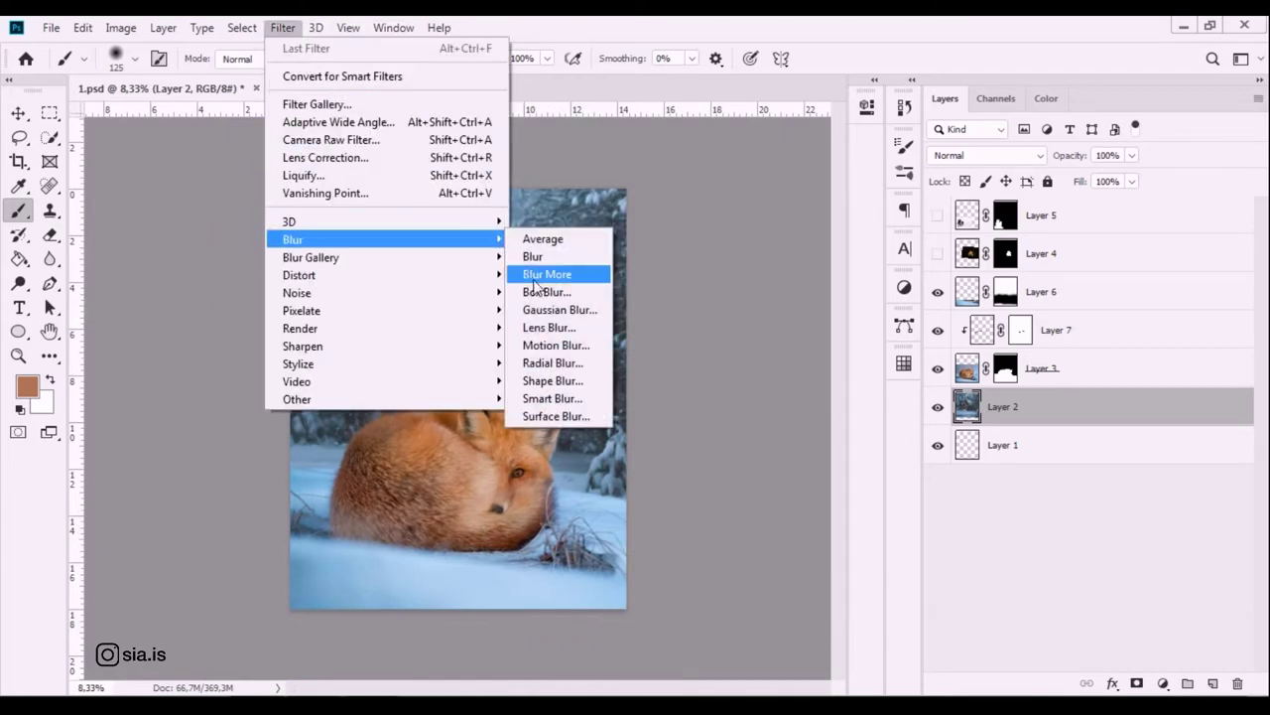
click(556, 310)
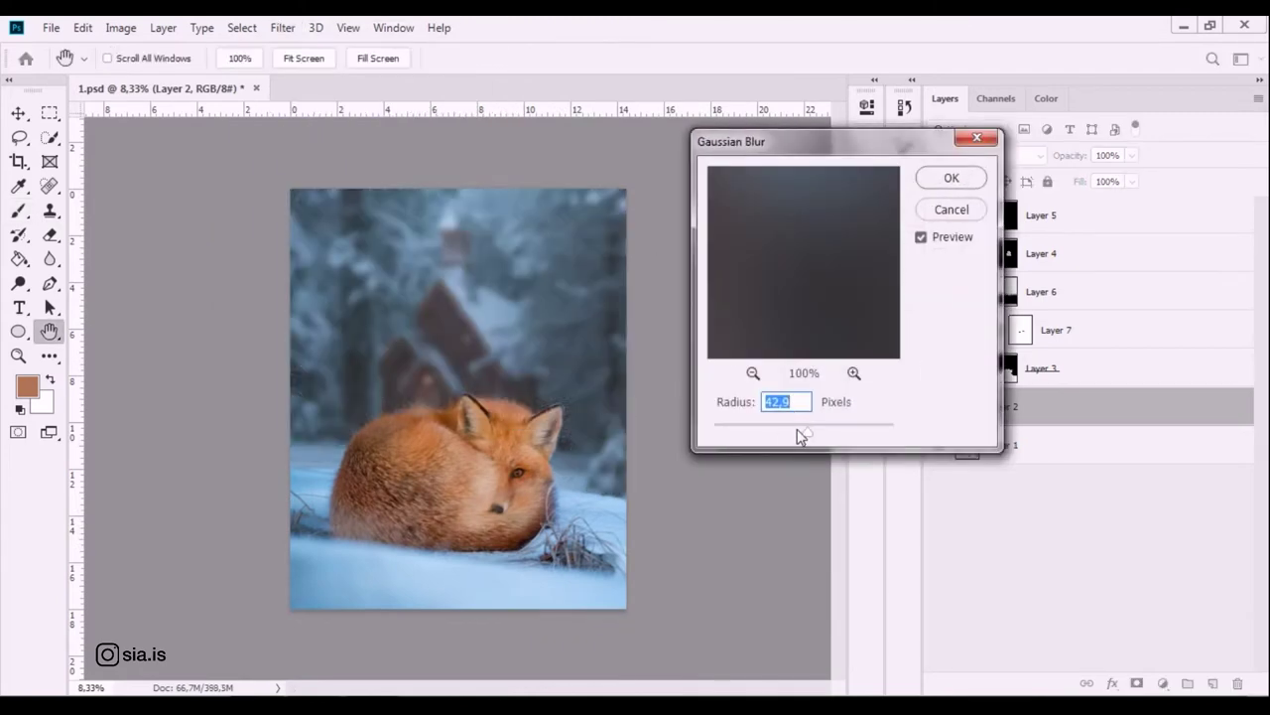
drag(798, 430, 796, 430)
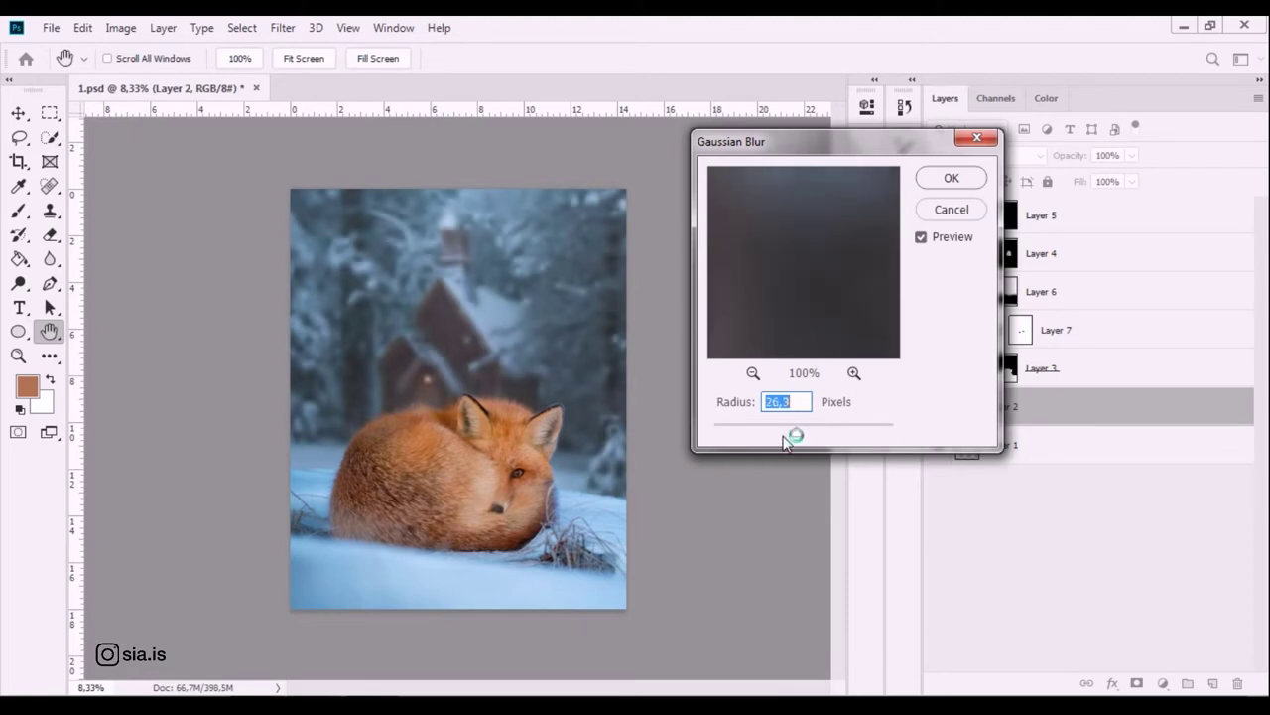
text(40)
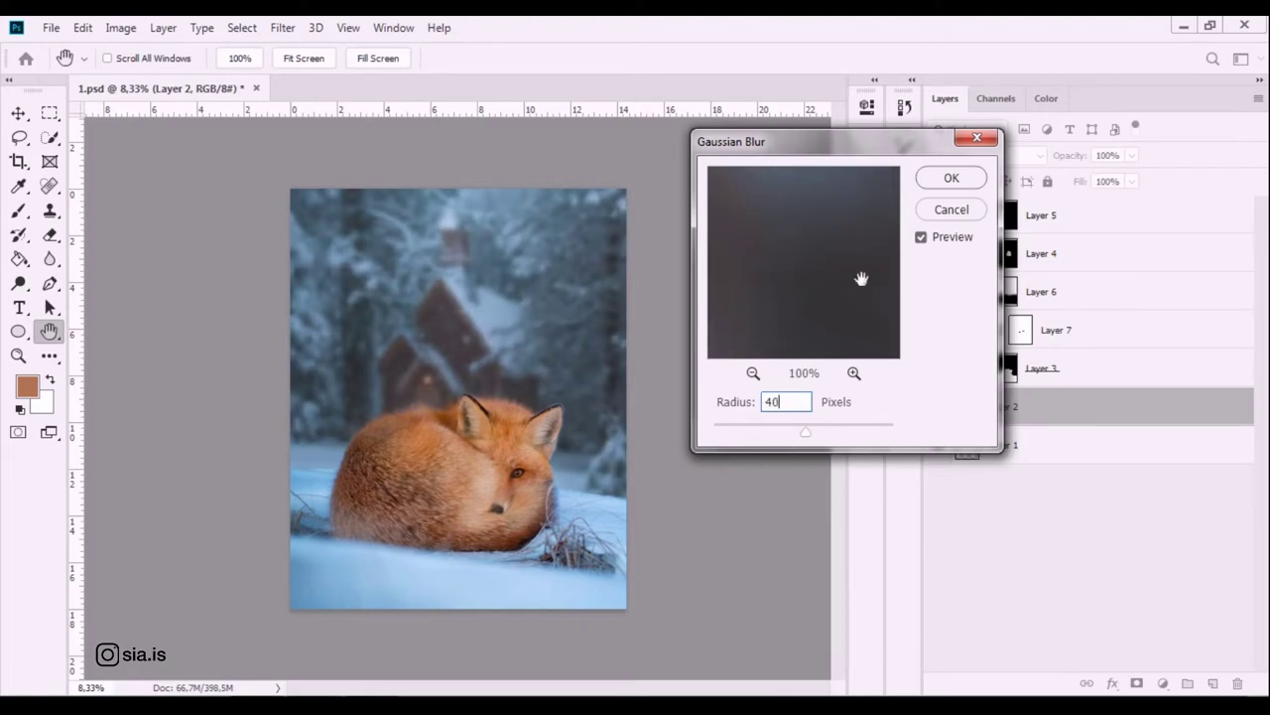
click(942, 185)
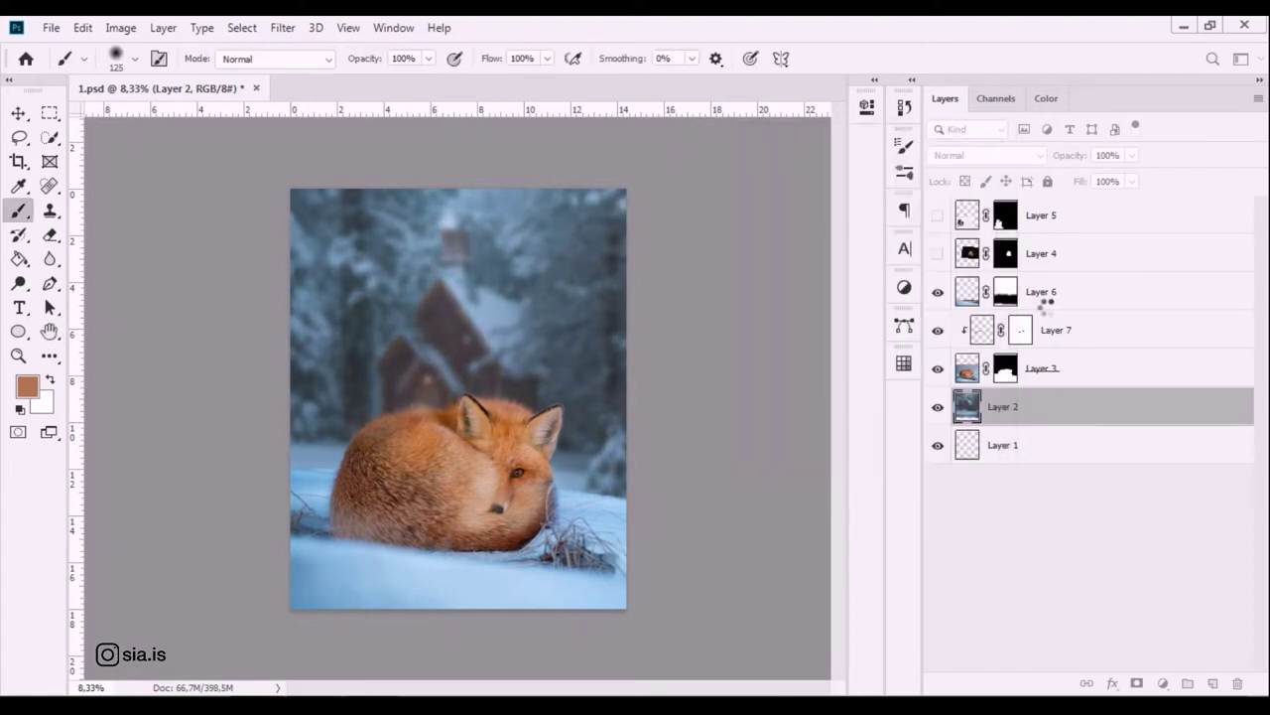
key(ctrl+plus)
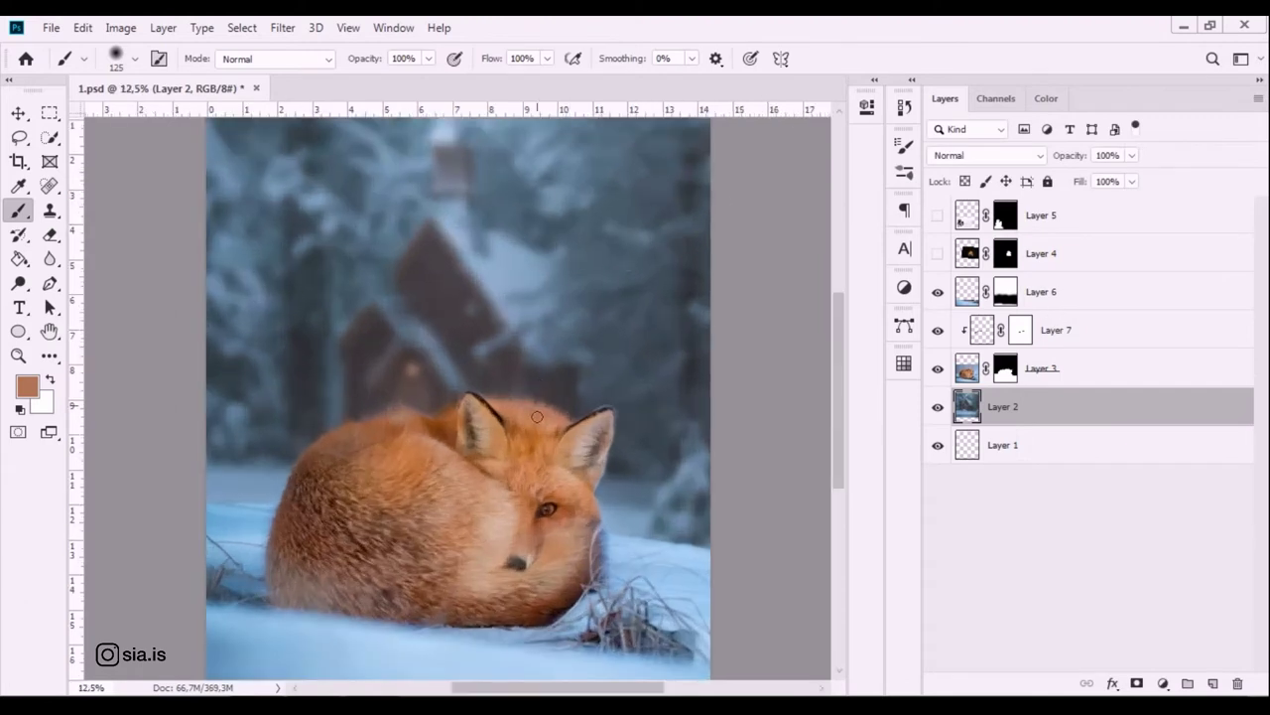
scroll(542, 385, down, 2)
scroll(715, 479, down, 3)
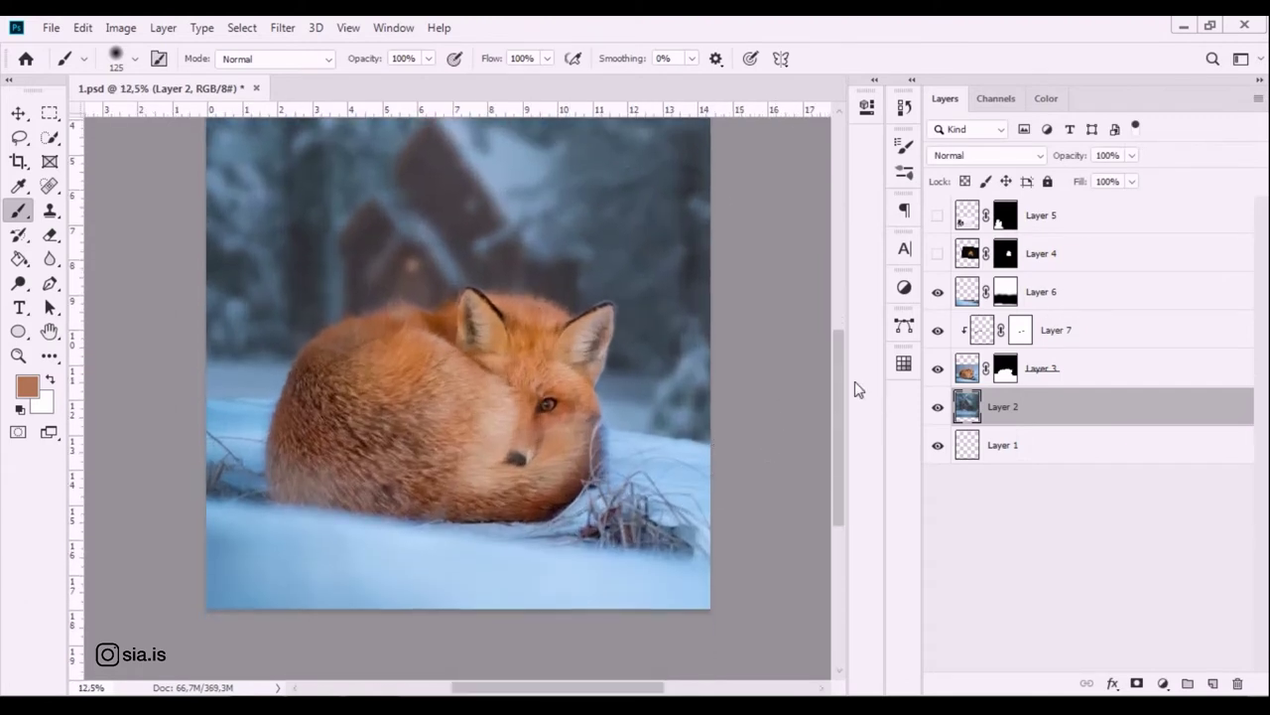
click(1107, 374)
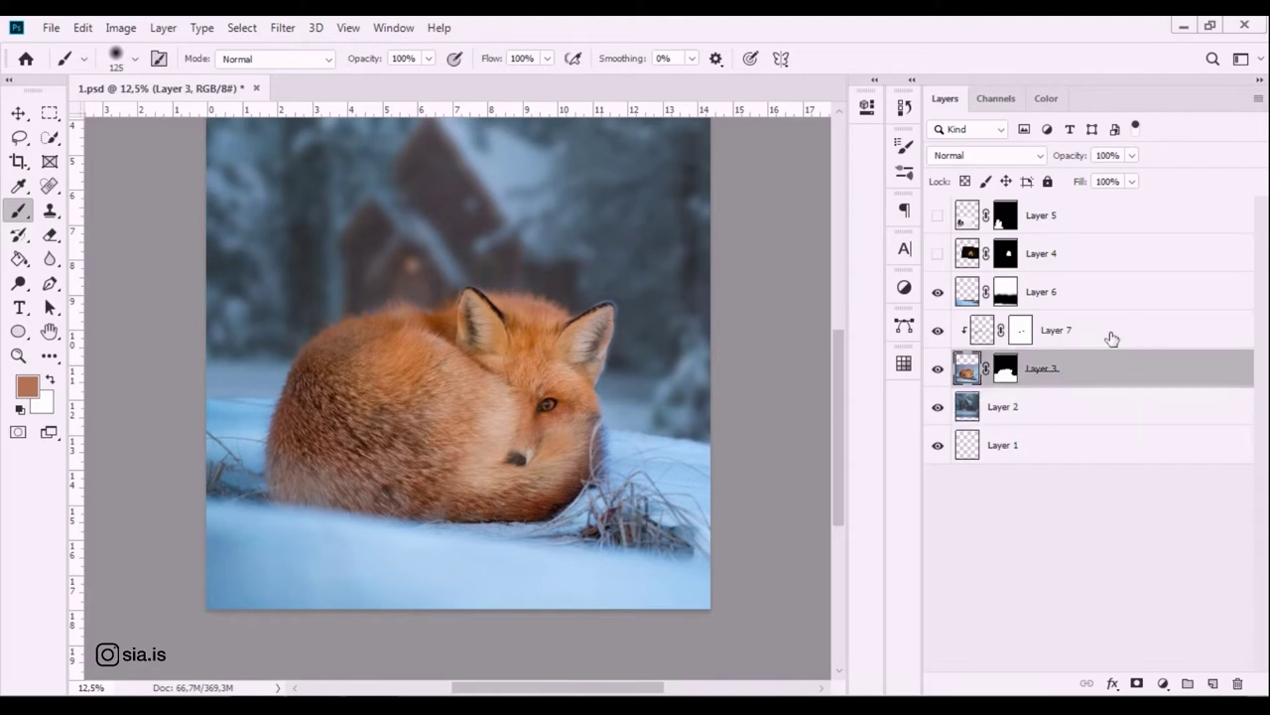
Check Layers 7 and 6 and inspect the fox's lower body before zooming back out.
click(1113, 329)
click(1111, 289)
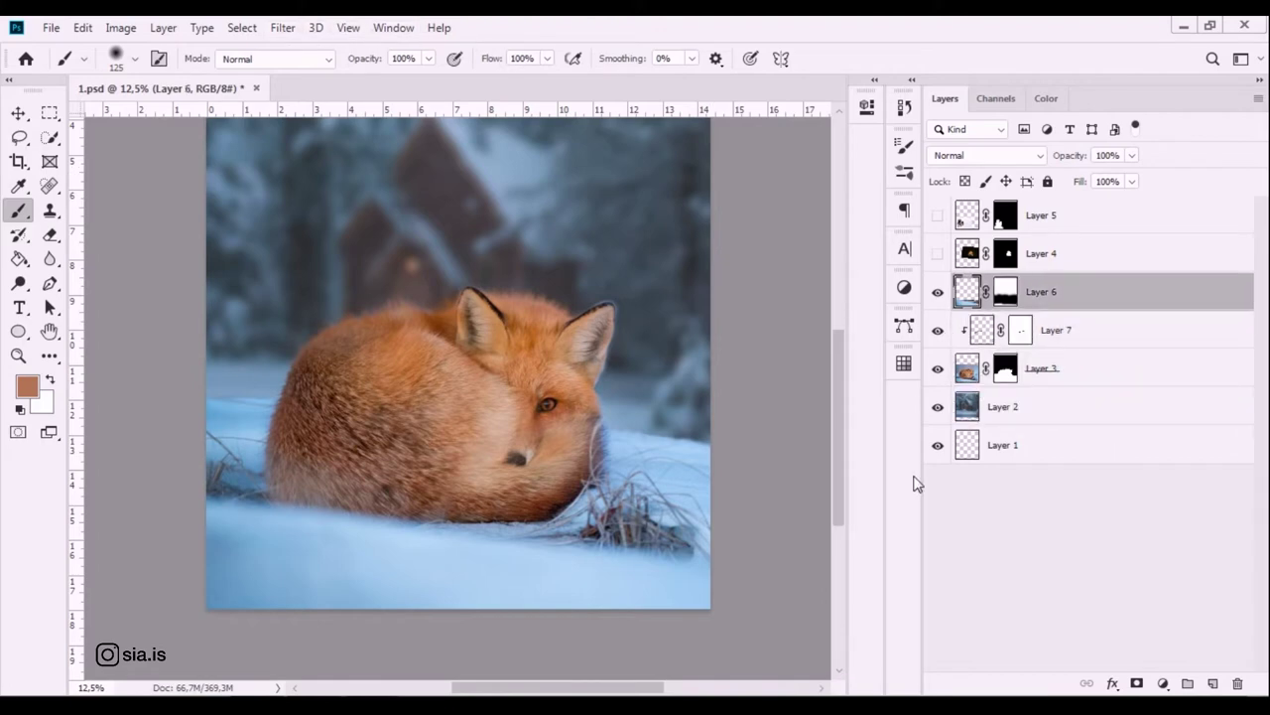
key(ctrl+plus)
scroll(558, 623, down, 4)
scroll(559, 623, down, 6)
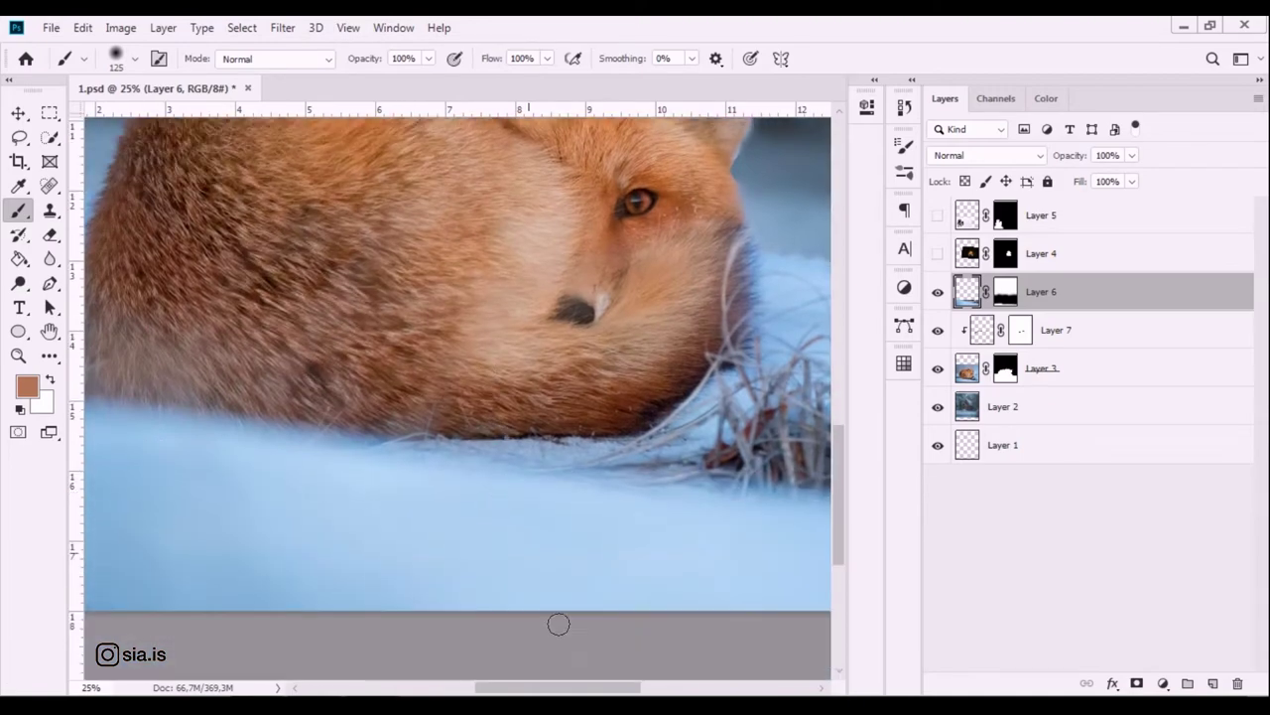
key(ctrl+minus)
key(ctrl+minus)
key(ctrl+minus)
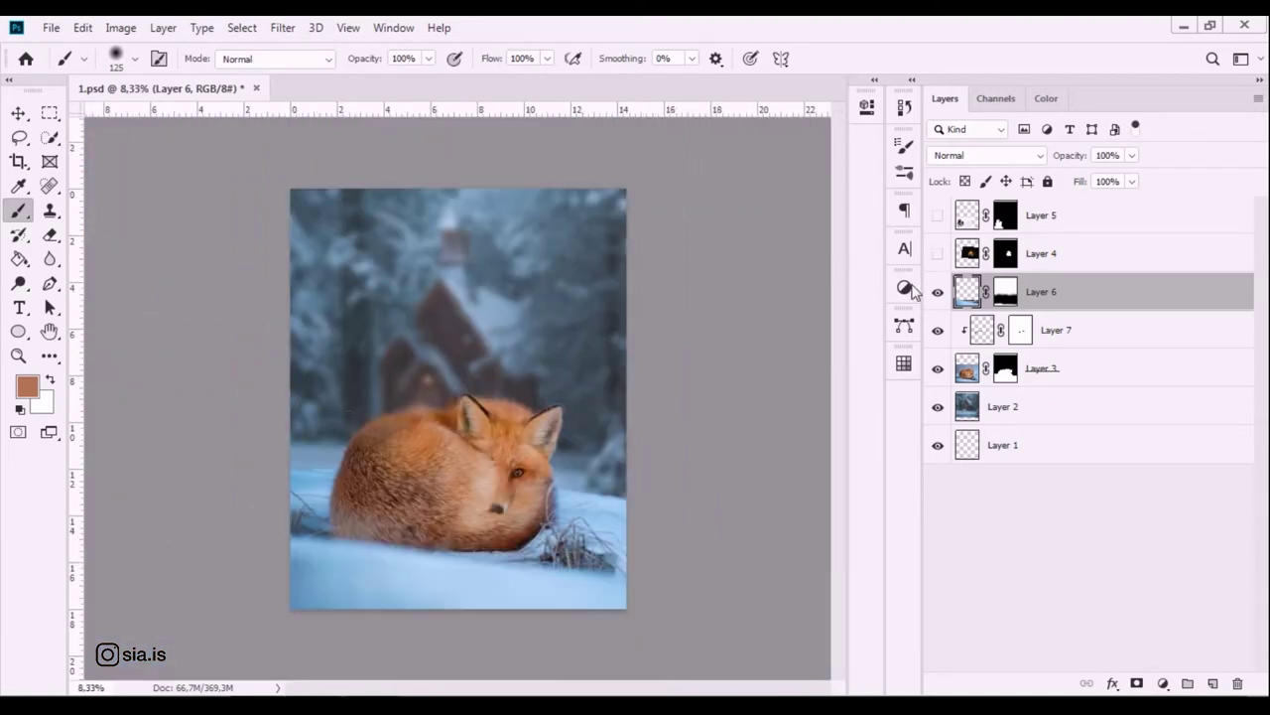
Target Layer 3's mask and zoom in closely on the fox's right ear.
click(1006, 368)
key(ctrl+plus)
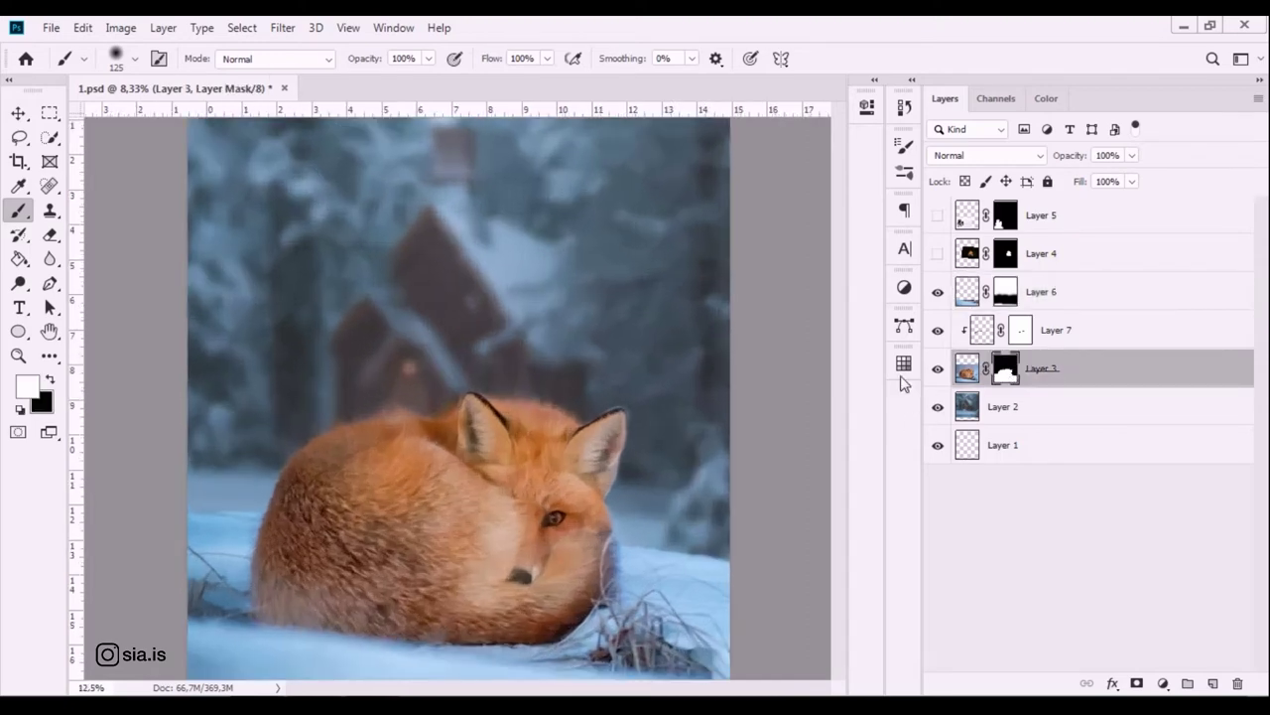
key(ctrl+plus)
key(ctrl+plus)
drag(680, 314, 488, 269)
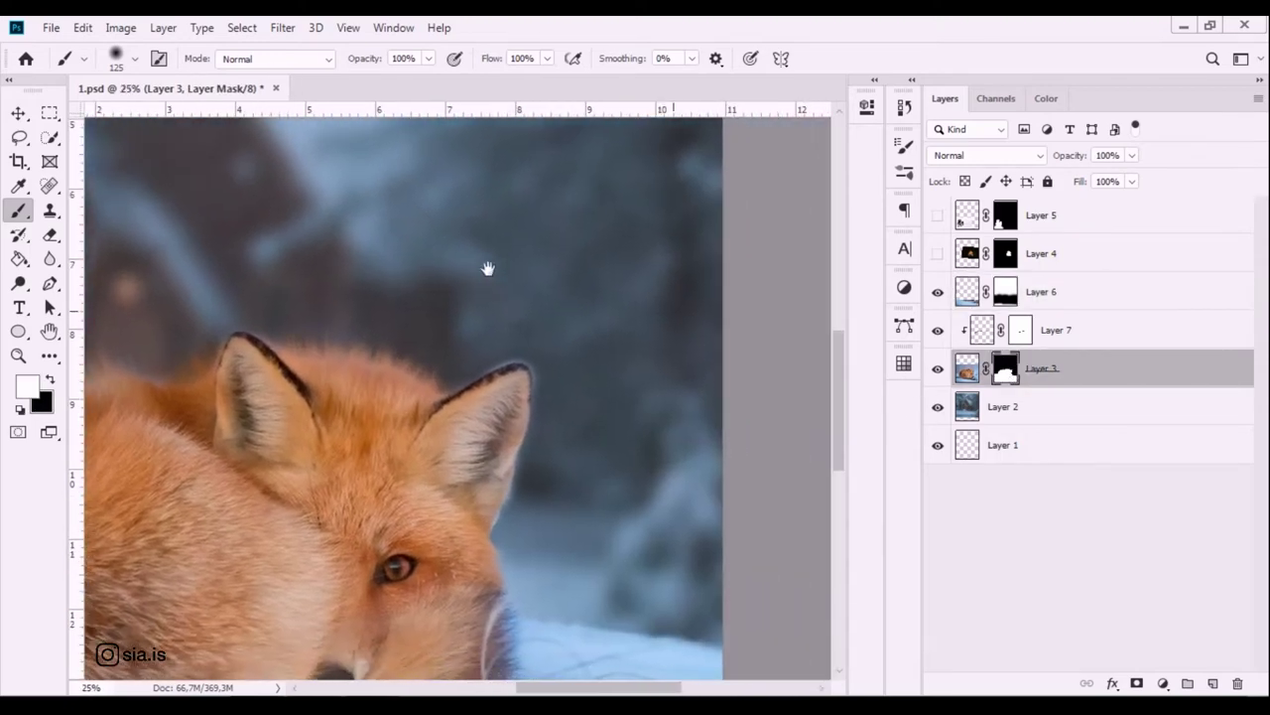
key(ctrl+plus)
Paint black with a smaller soft brush along the ear edge to hide the light fringe.
key(bracketleft)
key(bracketleft)
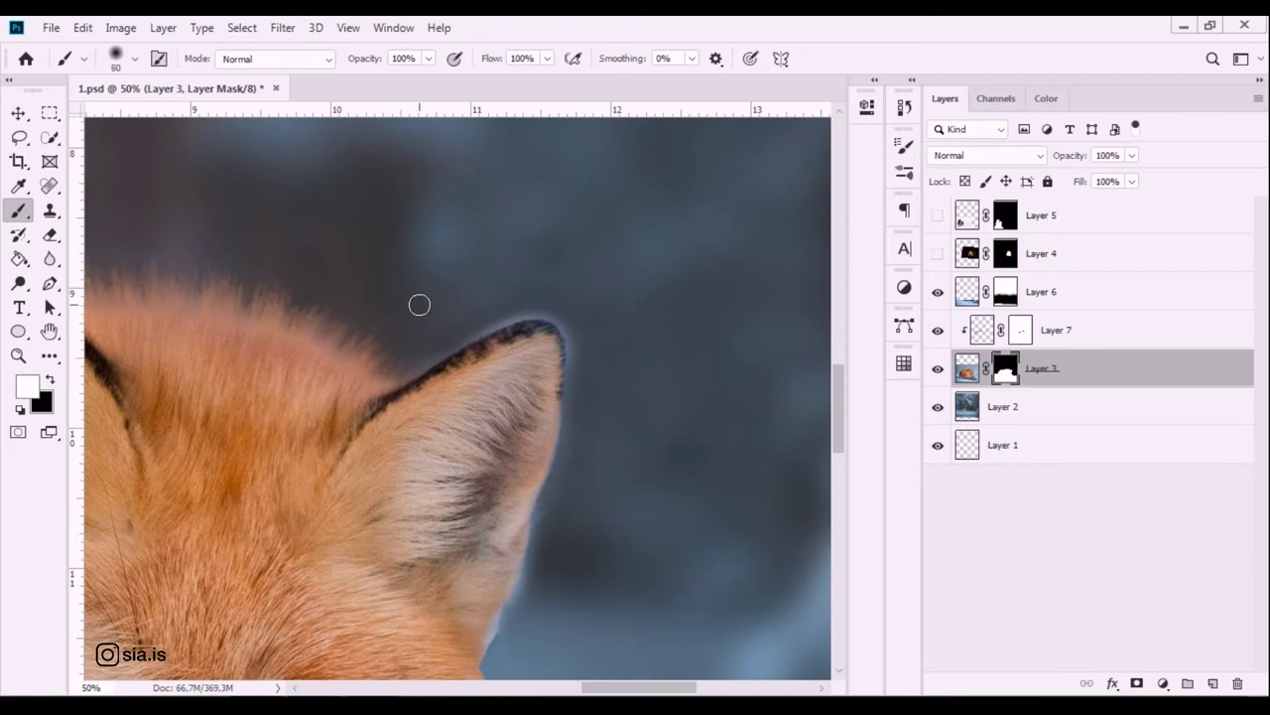
mouse_move(430, 351)
mouse_down()
mouse_move(466, 326)
mouse_move(403, 363)
mouse_move(490, 323)
mouse_up()
key(x)
click(403, 369)
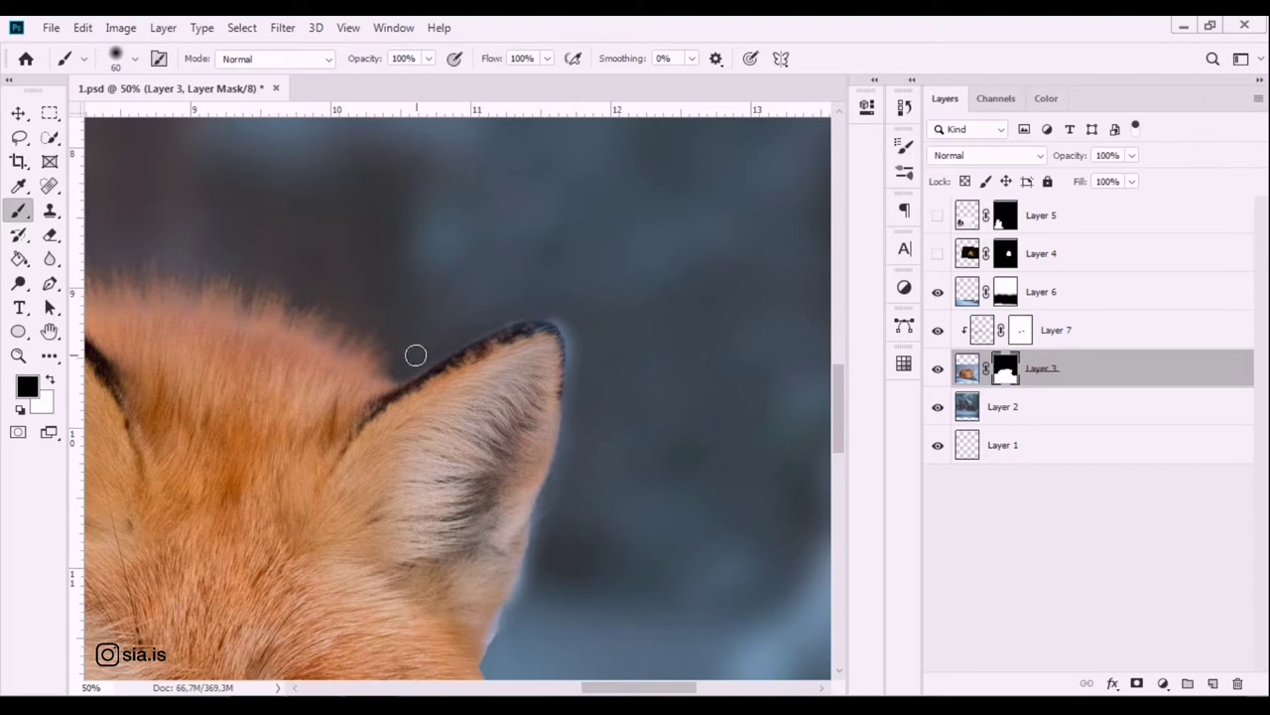
mouse_move(580, 340)
mouse_down()
mouse_move(578, 370)
mouse_move(525, 175)
mouse_up()
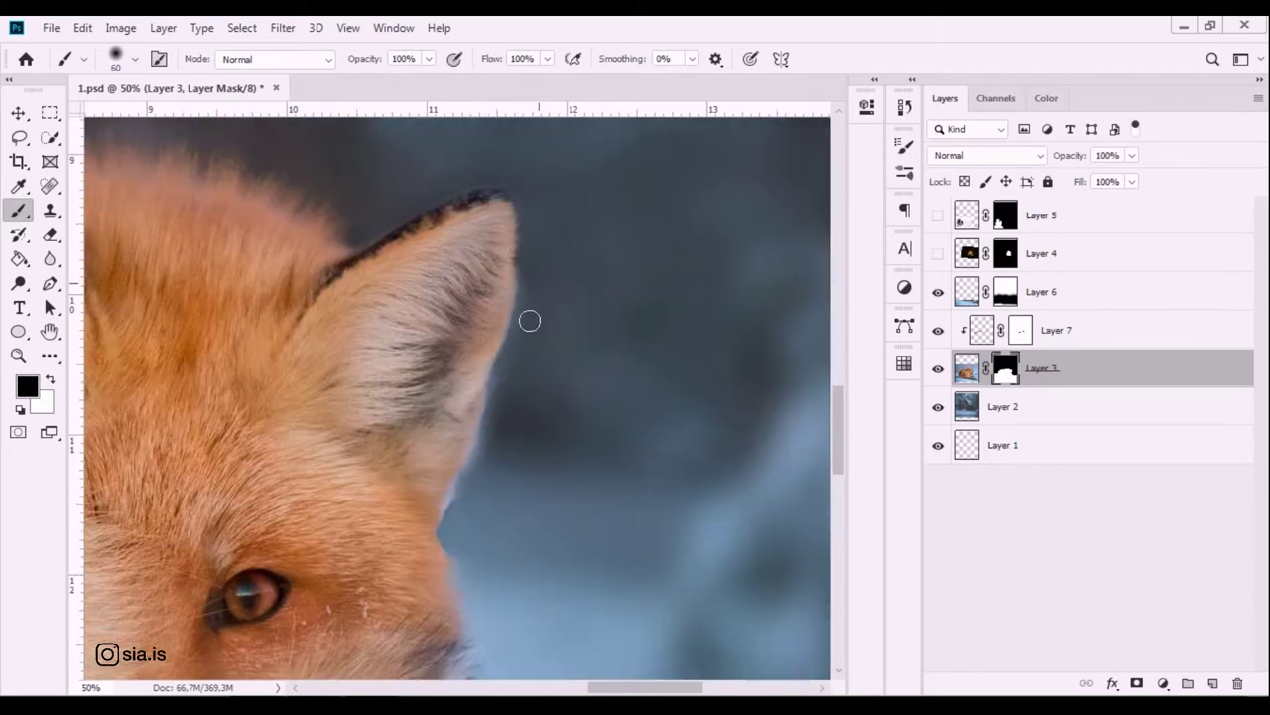
drag(530, 275, 469, 492)
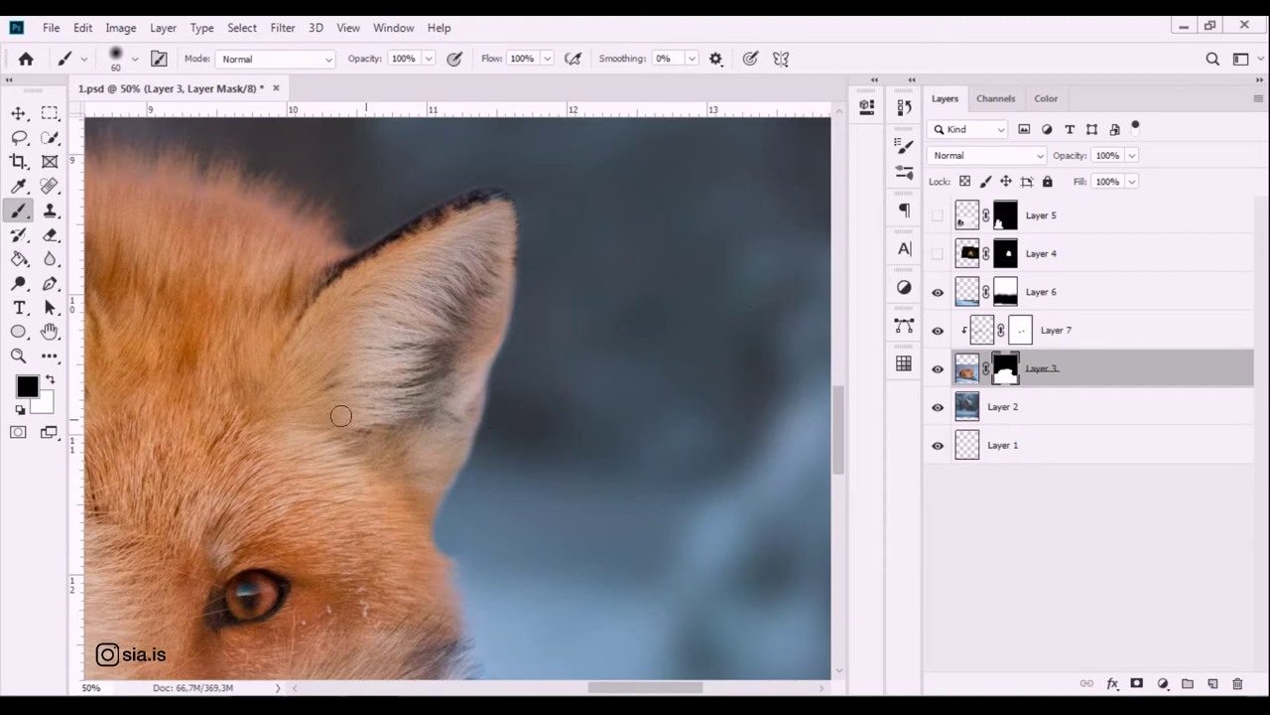
Paint white fur strands along the cheek edge with a 250 px fur-strand sampled brush.
click(137, 61)
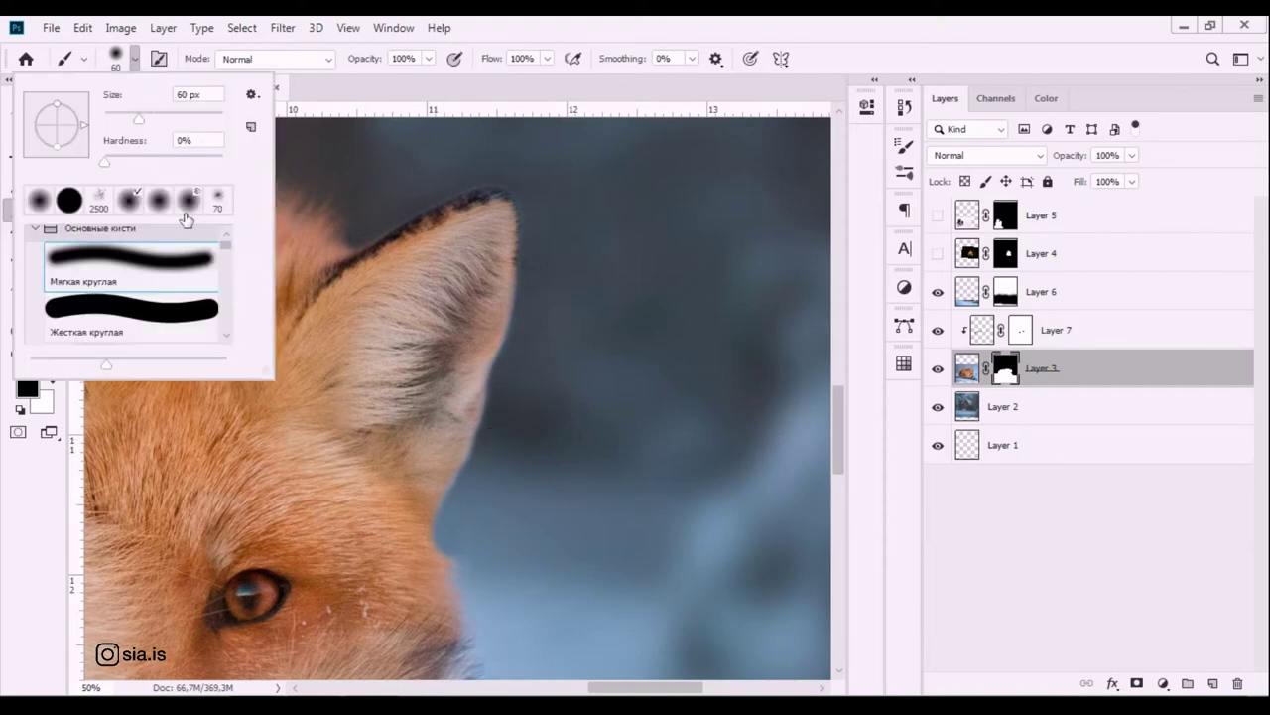
drag(226, 257, 224, 309)
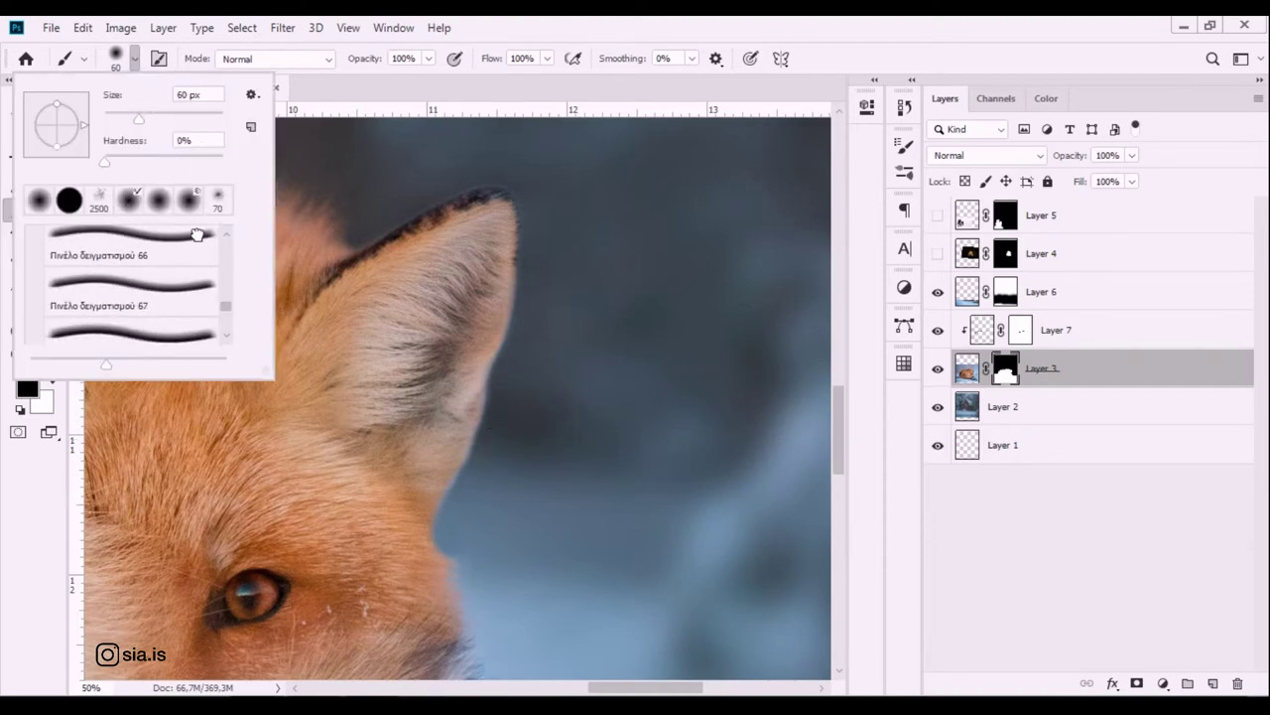
click(199, 241)
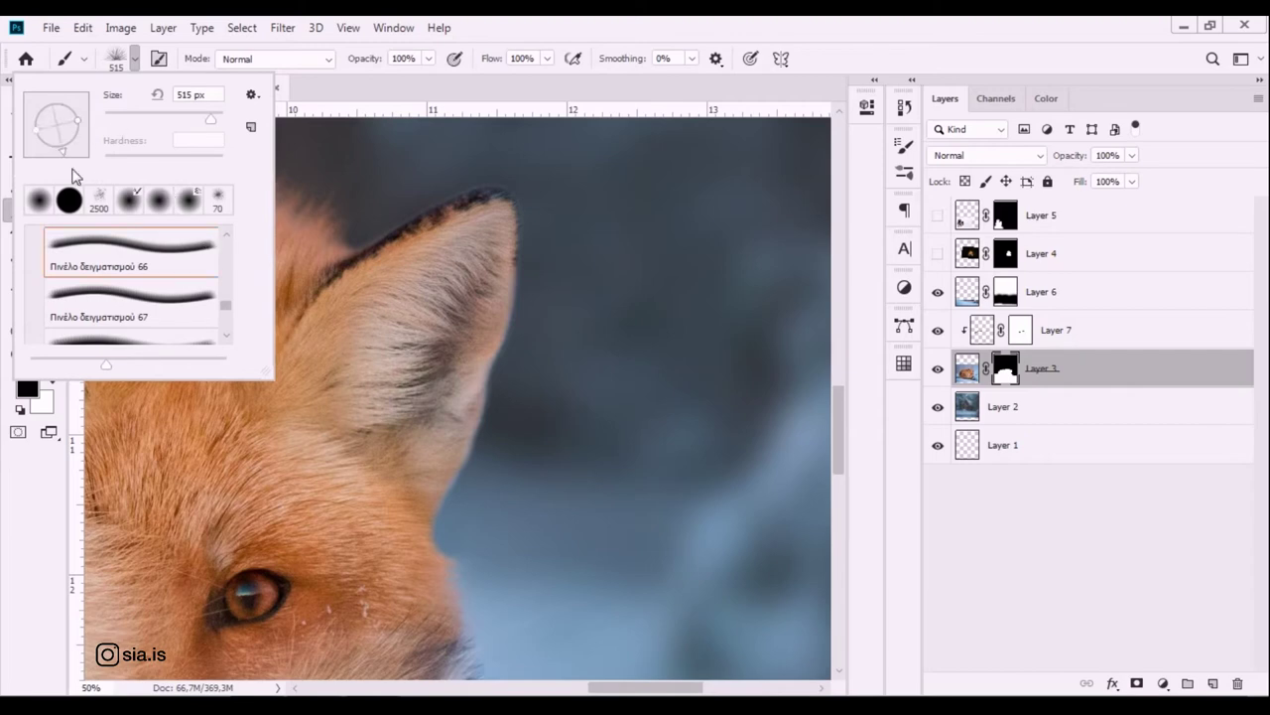
click(407, 521)
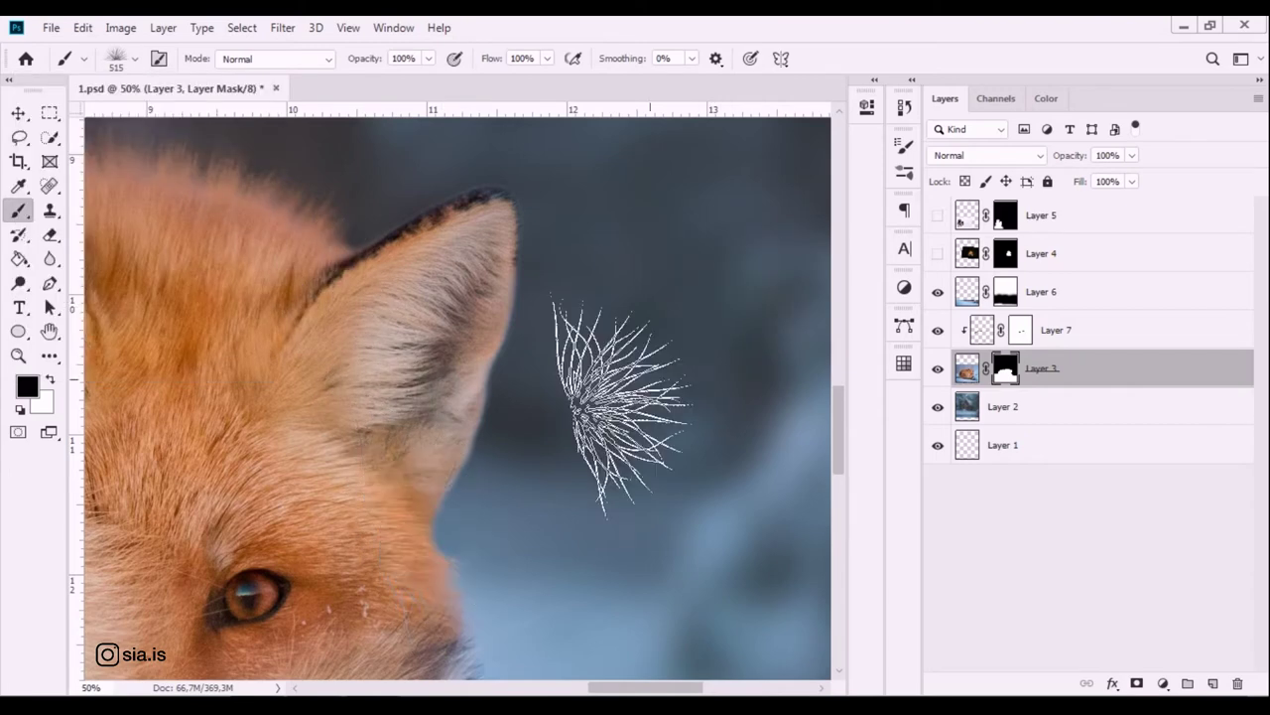
key(x)
key(bracketleft)
key(bracketleft)
key(bracketleft)
drag(437, 534, 430, 568)
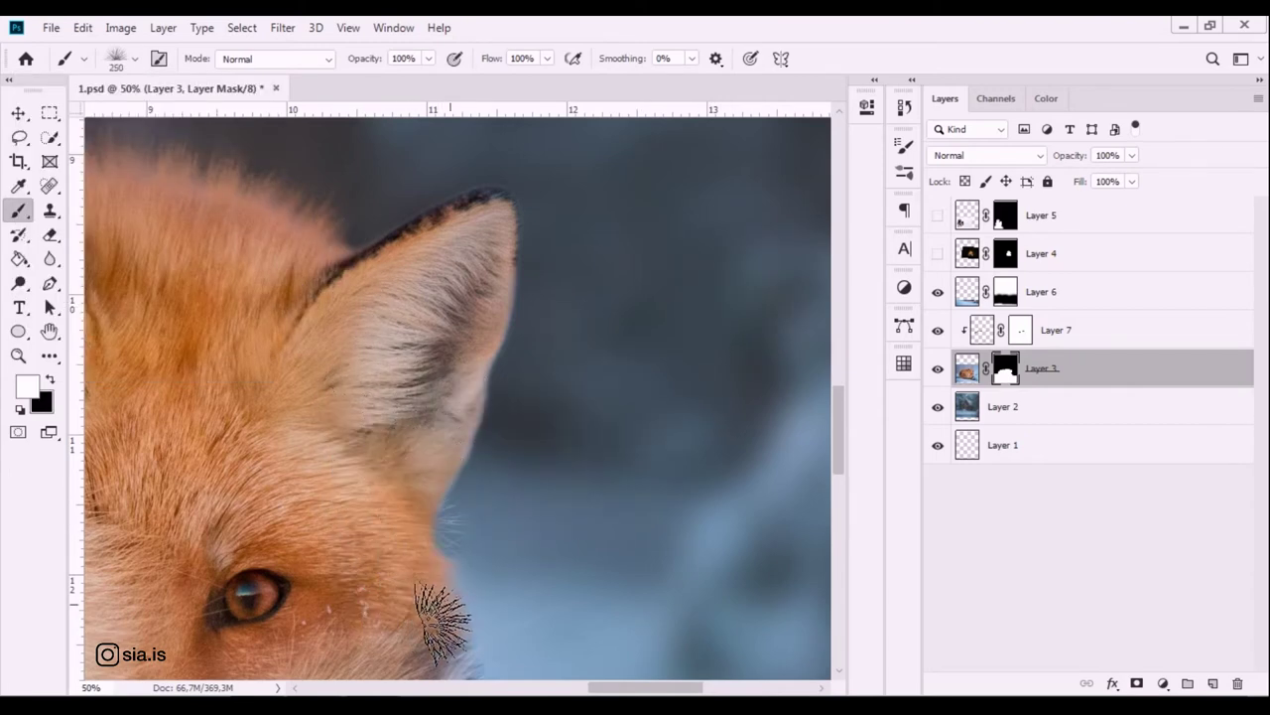
drag(427, 551, 425, 608)
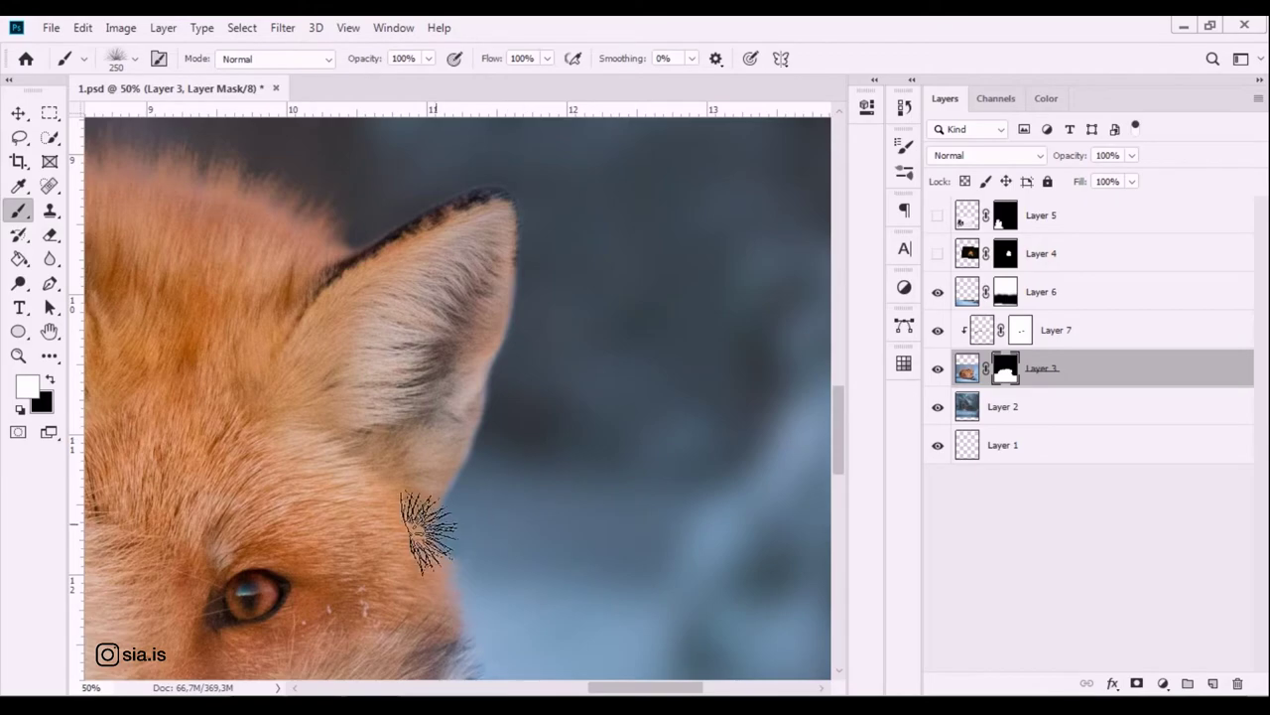
Try other fur brush presets, including 47 and 48, and resize the brush to 250 px.
click(135, 60)
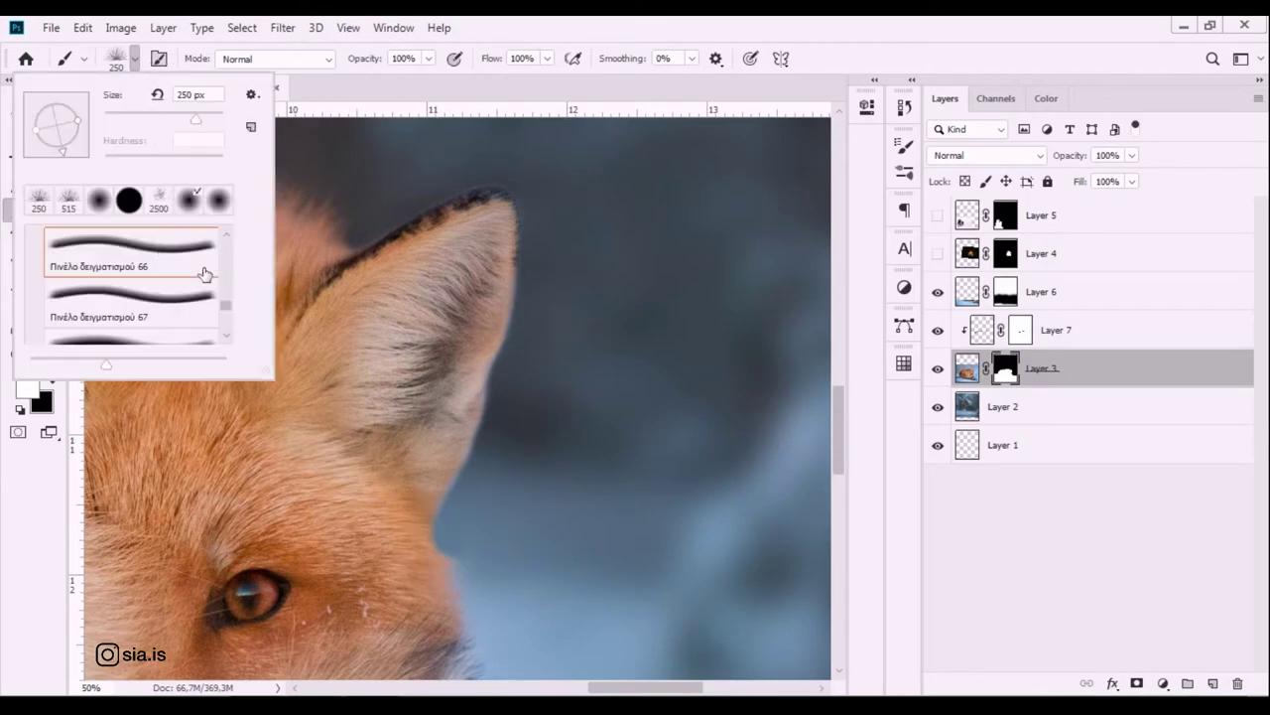
drag(226, 310, 226, 295)
click(211, 293)
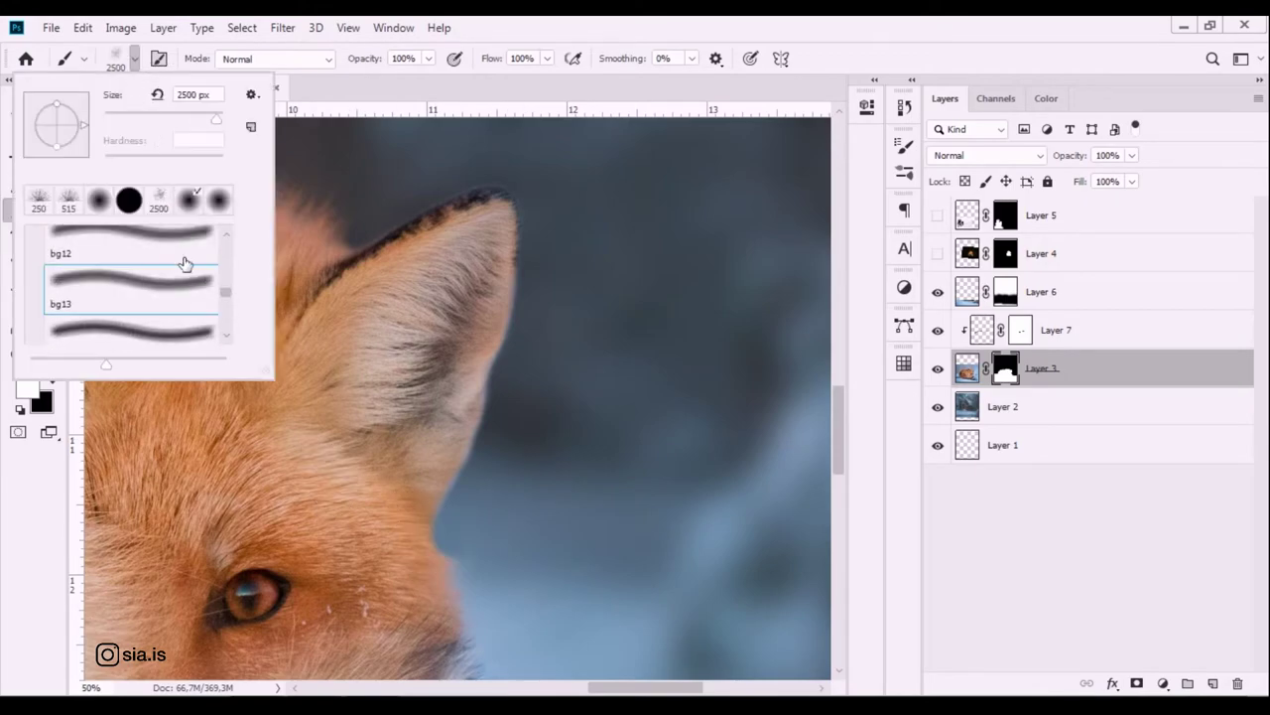
click(226, 338)
click(226, 337)
click(225, 338)
click(179, 278)
click(184, 316)
click(228, 337)
click(201, 331)
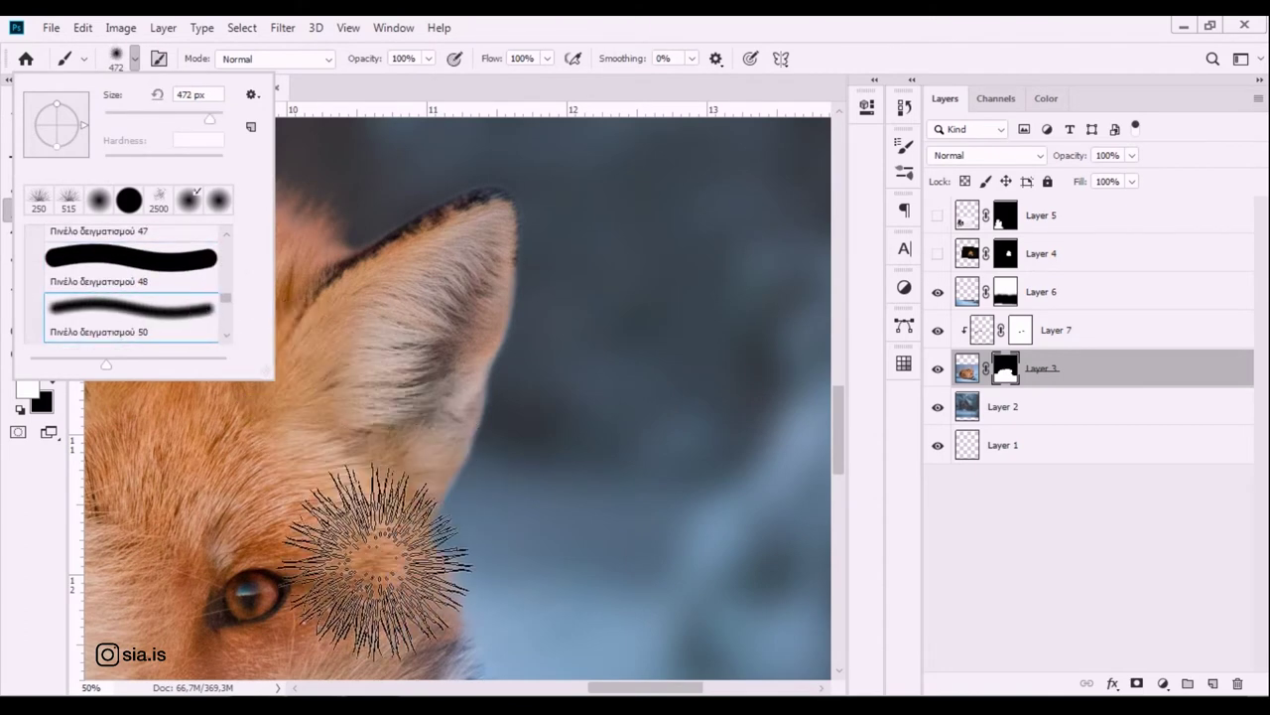
click(397, 516)
scroll(461, 433, down, 3)
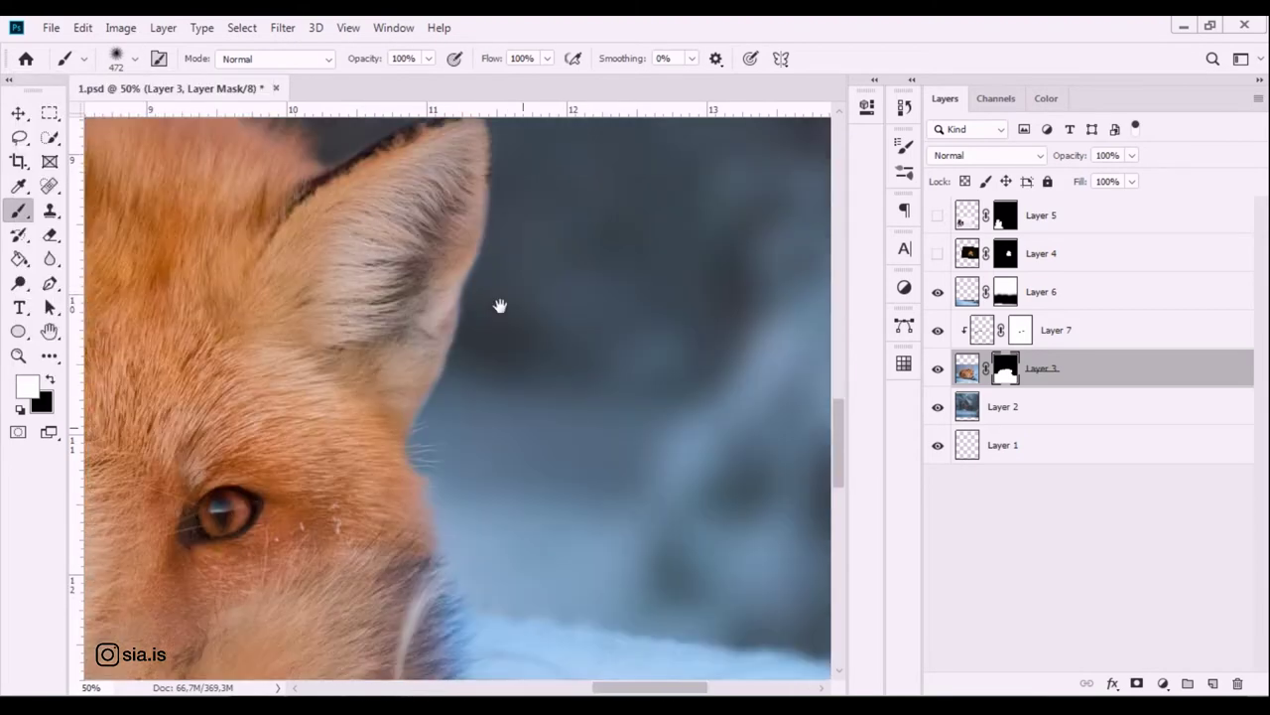
key(bracketleft)
key(bracketleft)
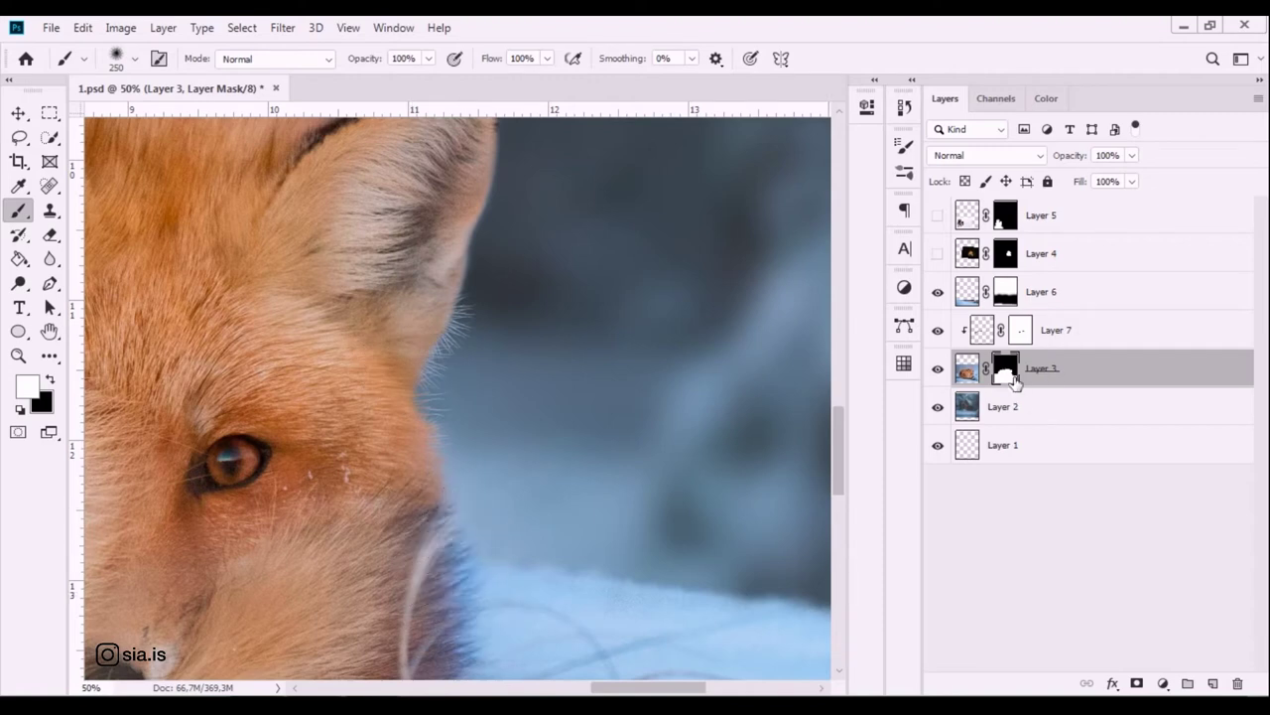
click(136, 59)
Soften the fox's cheek edge on Layer 3's mask with a 90 px Soft Round brush, then zoom out.
click(172, 205)
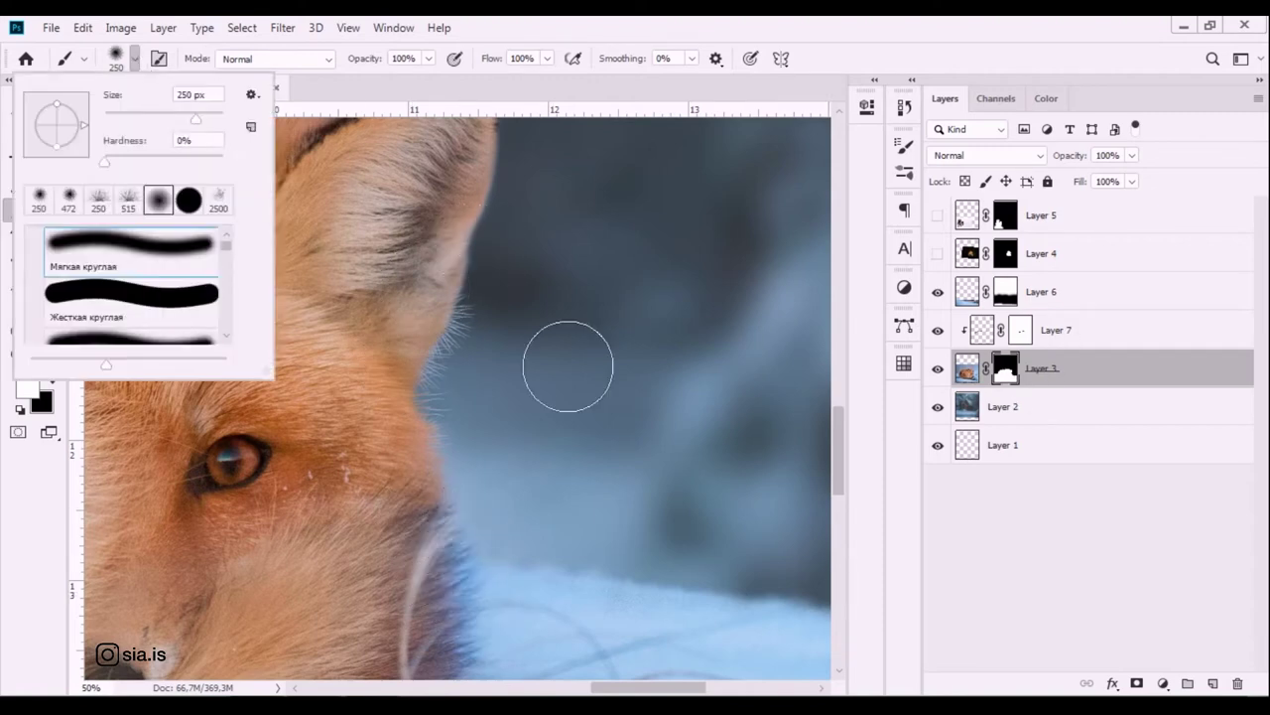
click(491, 320)
key(ctrl+z)
key(x)
key(bracketleft)
key(bracketleft)
key(bracketleft)
key(bracketleft)
key(bracketleft)
key(bracketleft)
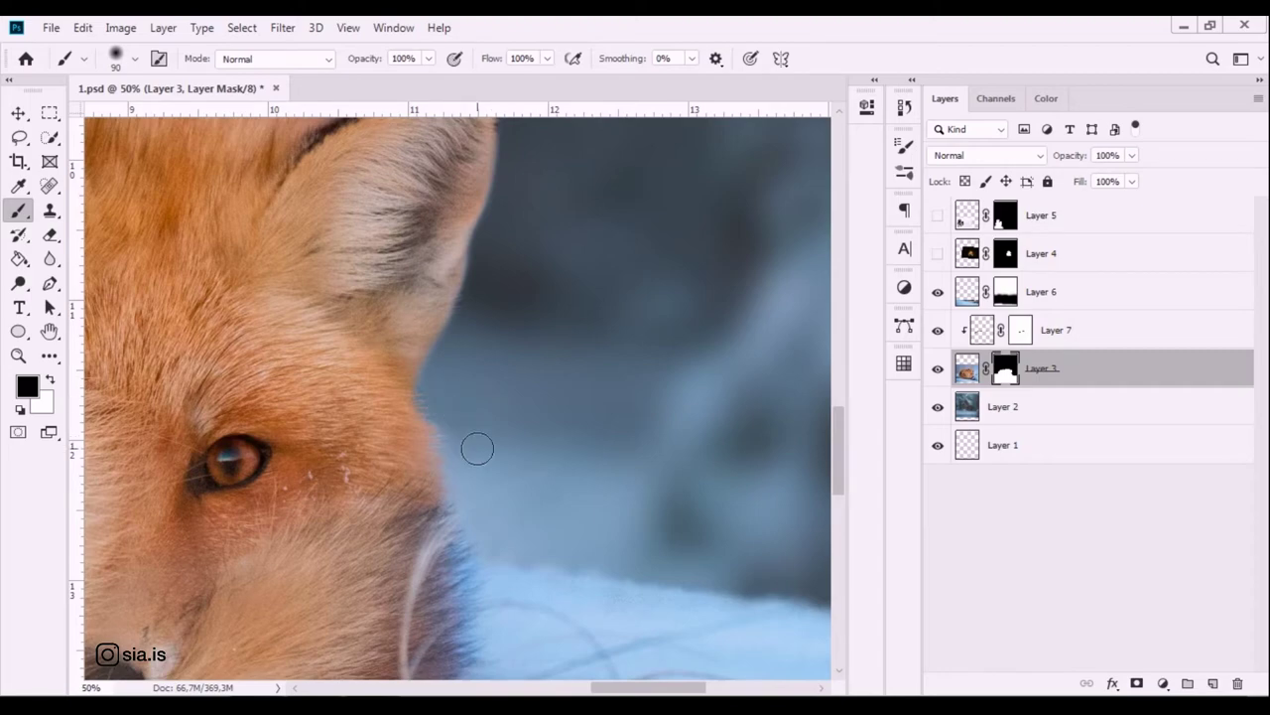
scroll(477, 449, down, 2)
scroll(477, 449, down, 1)
scroll(476, 449, down, 2)
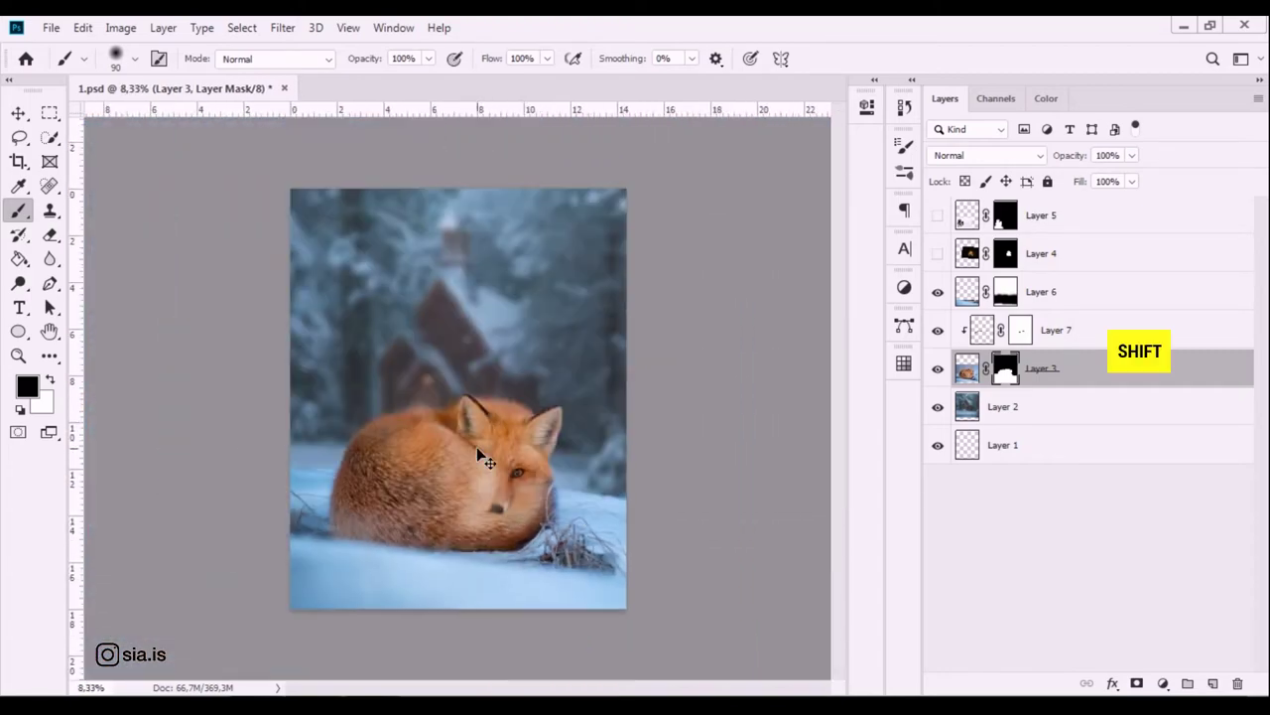
Group the fox layer with Layer 7 and rename the group 'fox'.
shift+click(1141, 338)
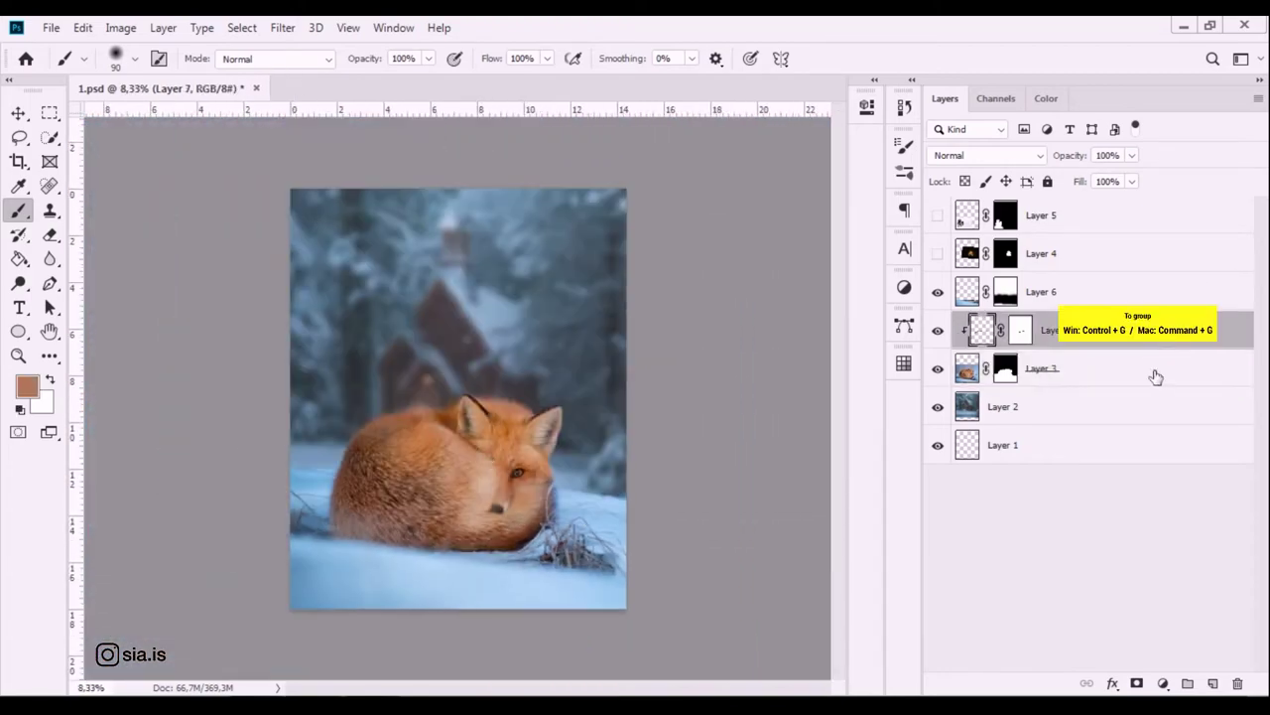
key(ctrl+g)
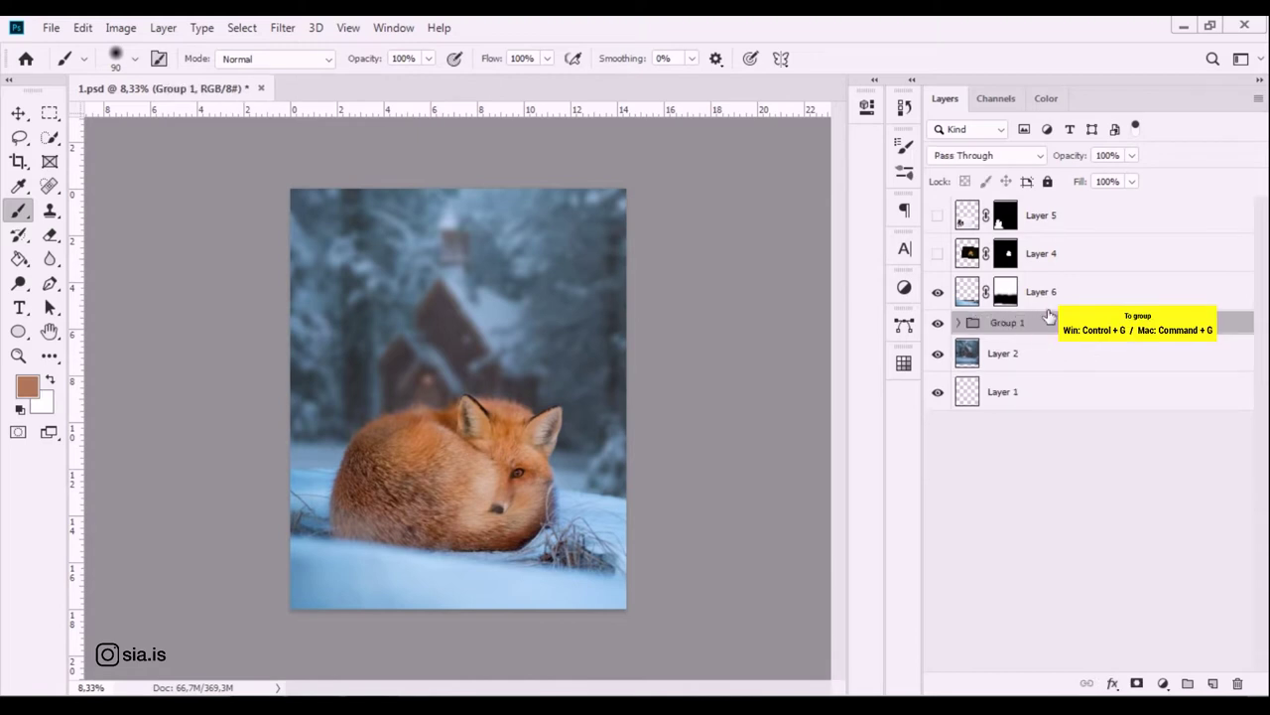
key(ctrl+z)
key(ctrl+g)
double_click(1011, 285)
text(fox)
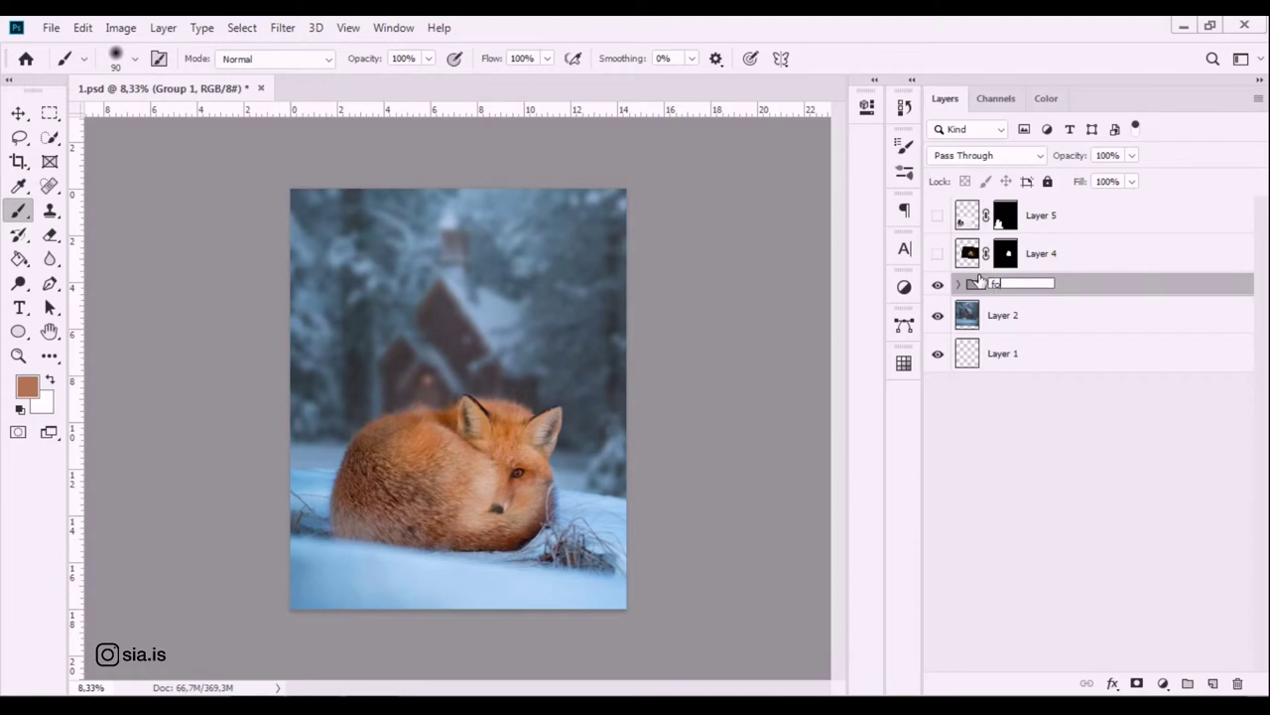
key(Return)
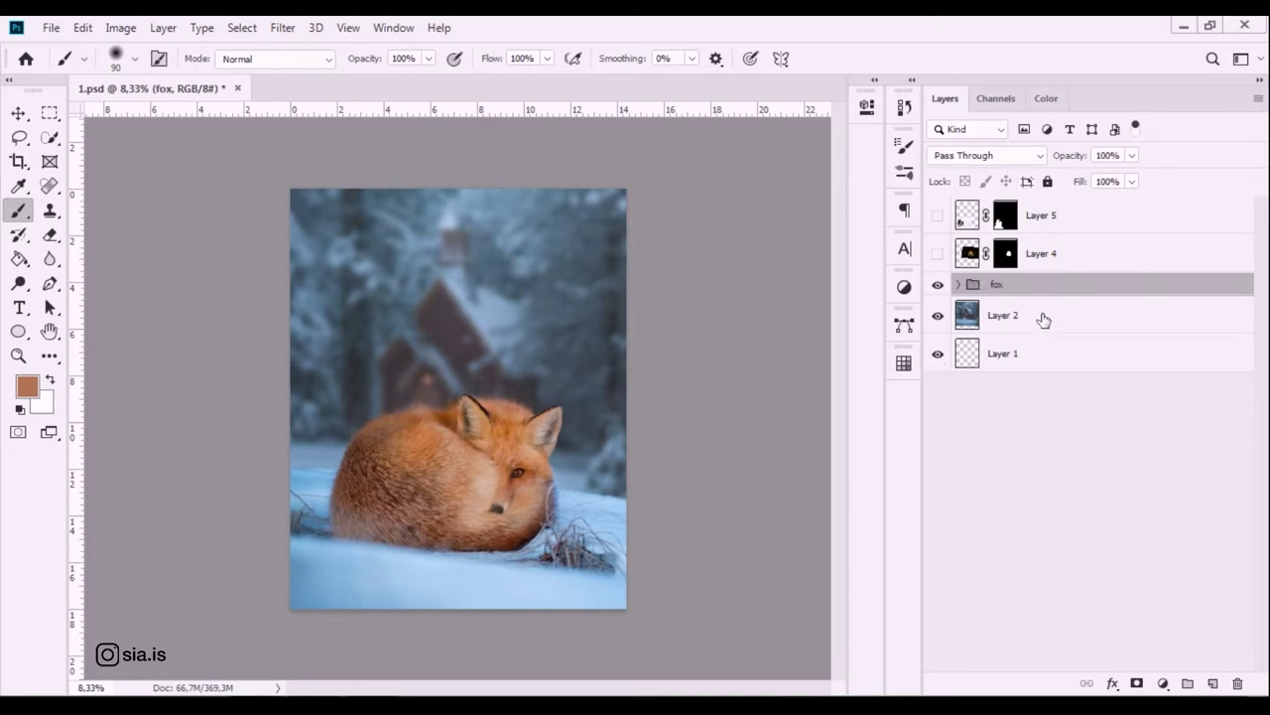
click(1043, 317)
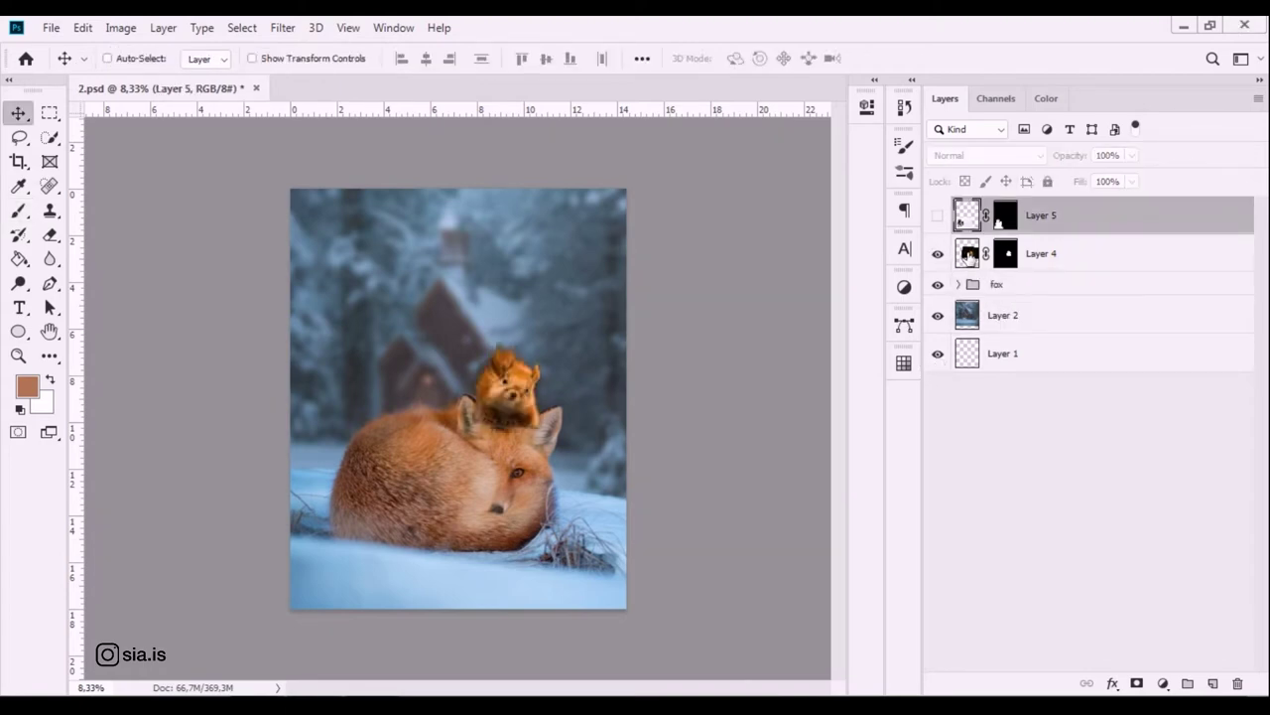
Scale the squirrel on Layer 4 down slightly and move it up onto the fox's head.
click(1021, 254)
key(ctrl+t)
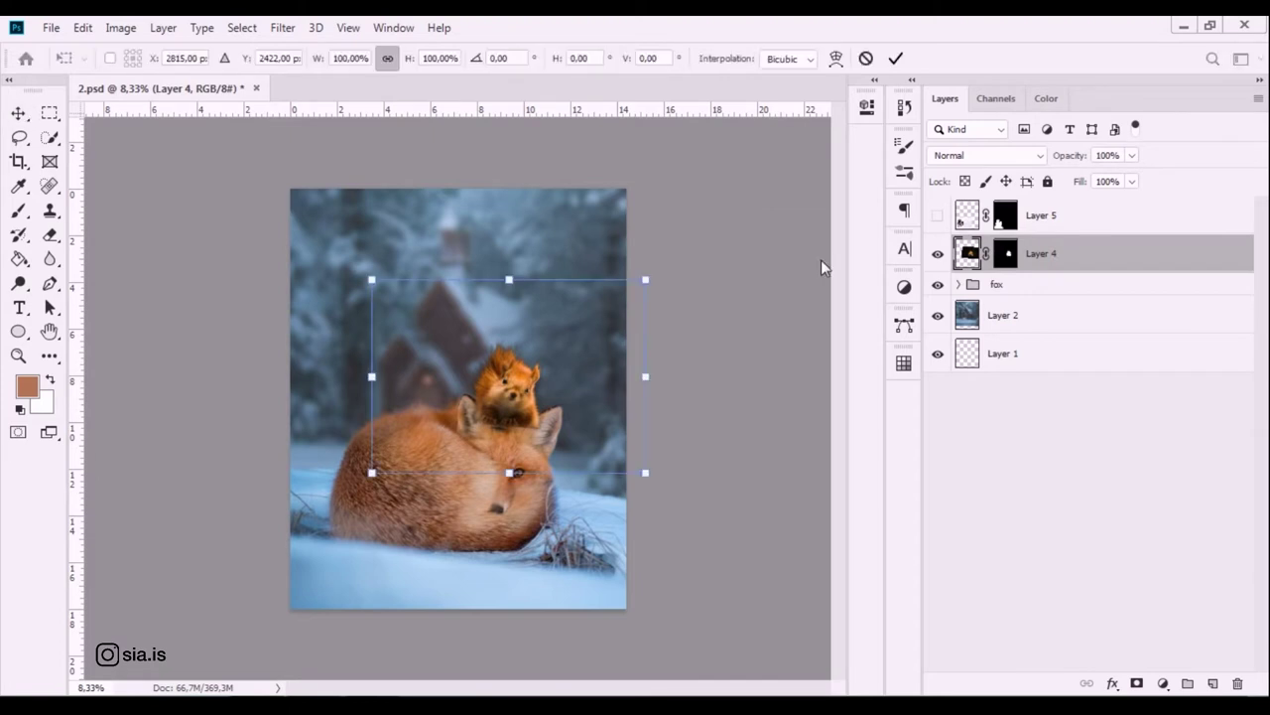
drag(646, 280, 640, 285)
drag(524, 387, 531, 367)
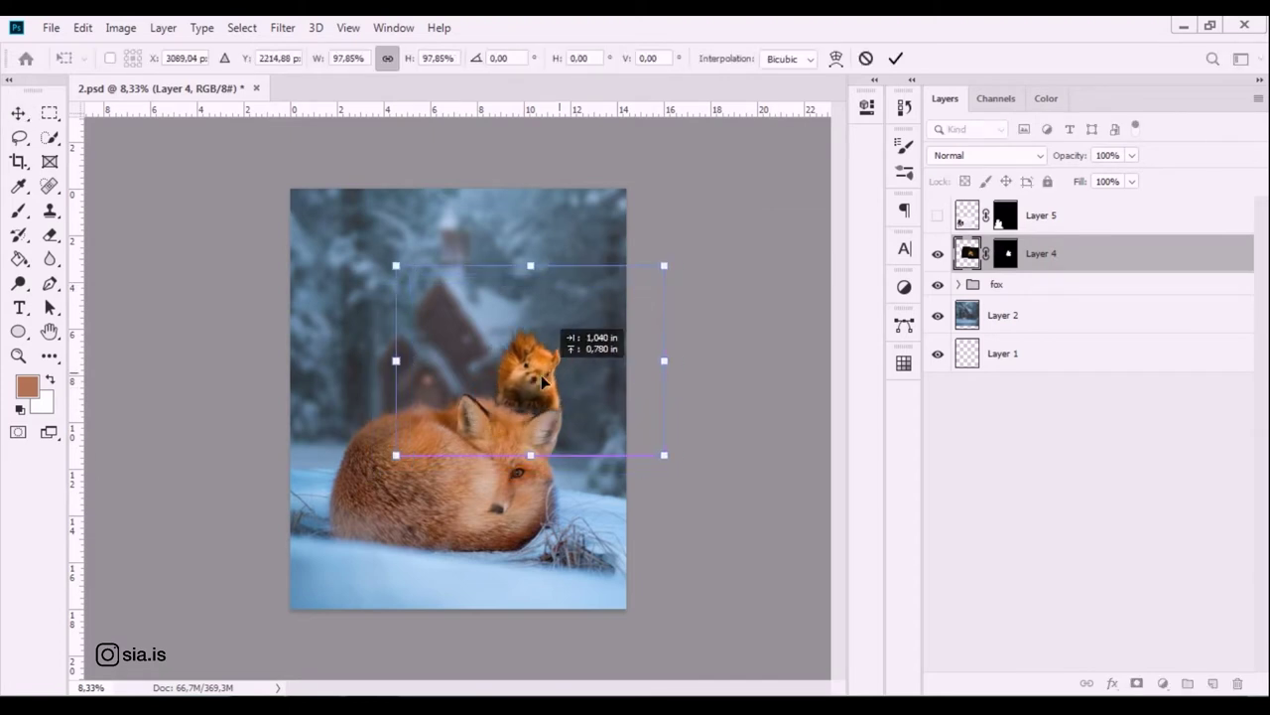
drag(531, 367, 533, 383)
key(Return)
key(ctrl+plus)
key(ctrl+plus)
key(ctrl+plus)
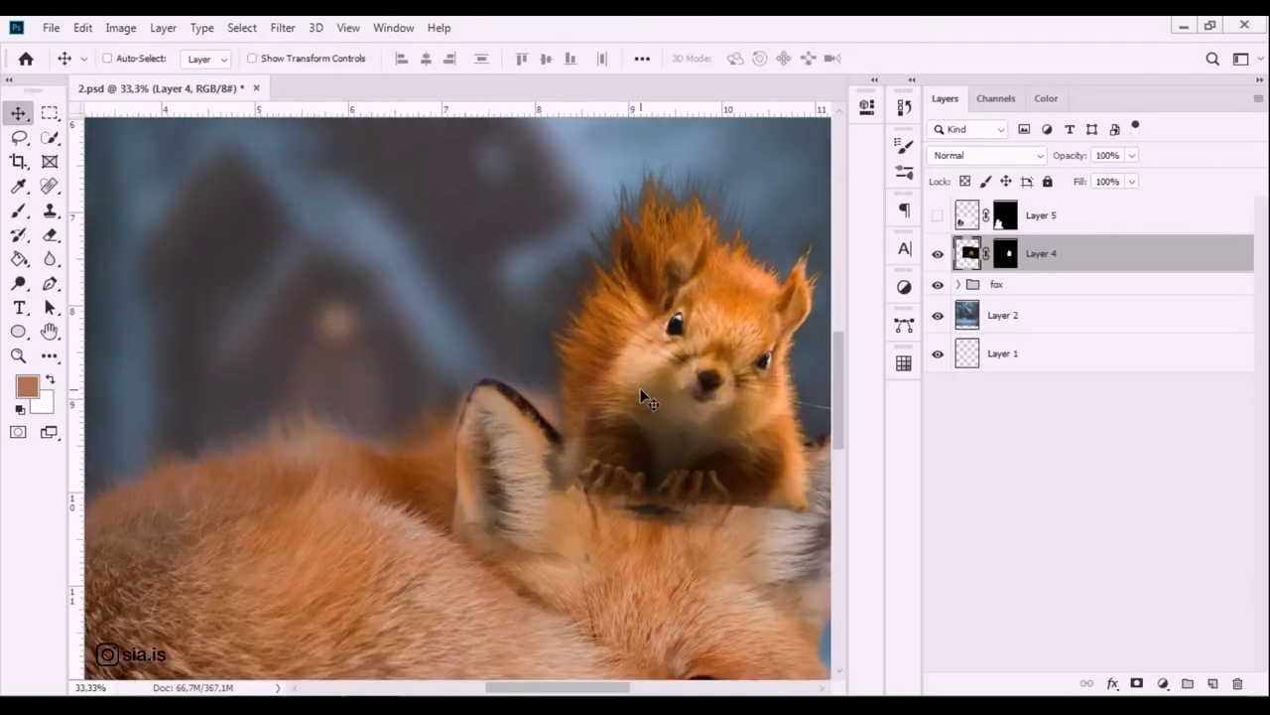
drag(632, 371, 506, 349)
drag(572, 402, 556, 343)
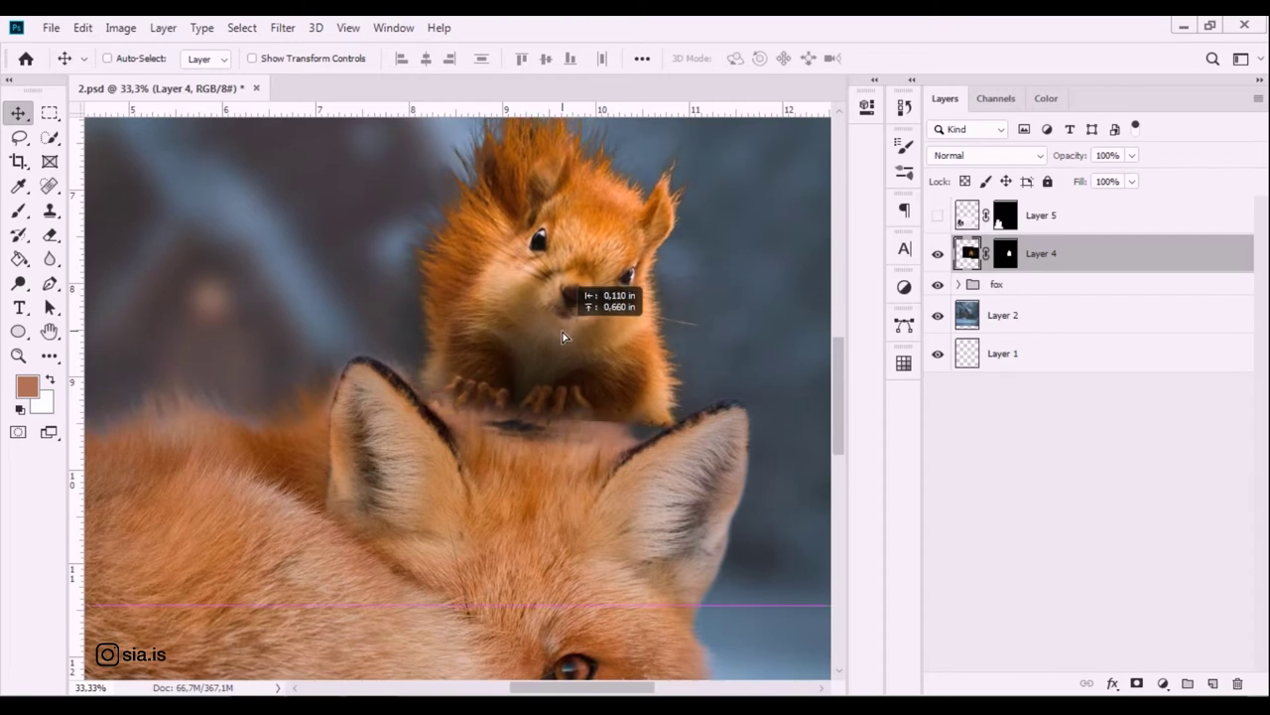
Tilt the squirrel about 2° clockwise and nudge it down between the fox's ears.
key(ctrl+t)
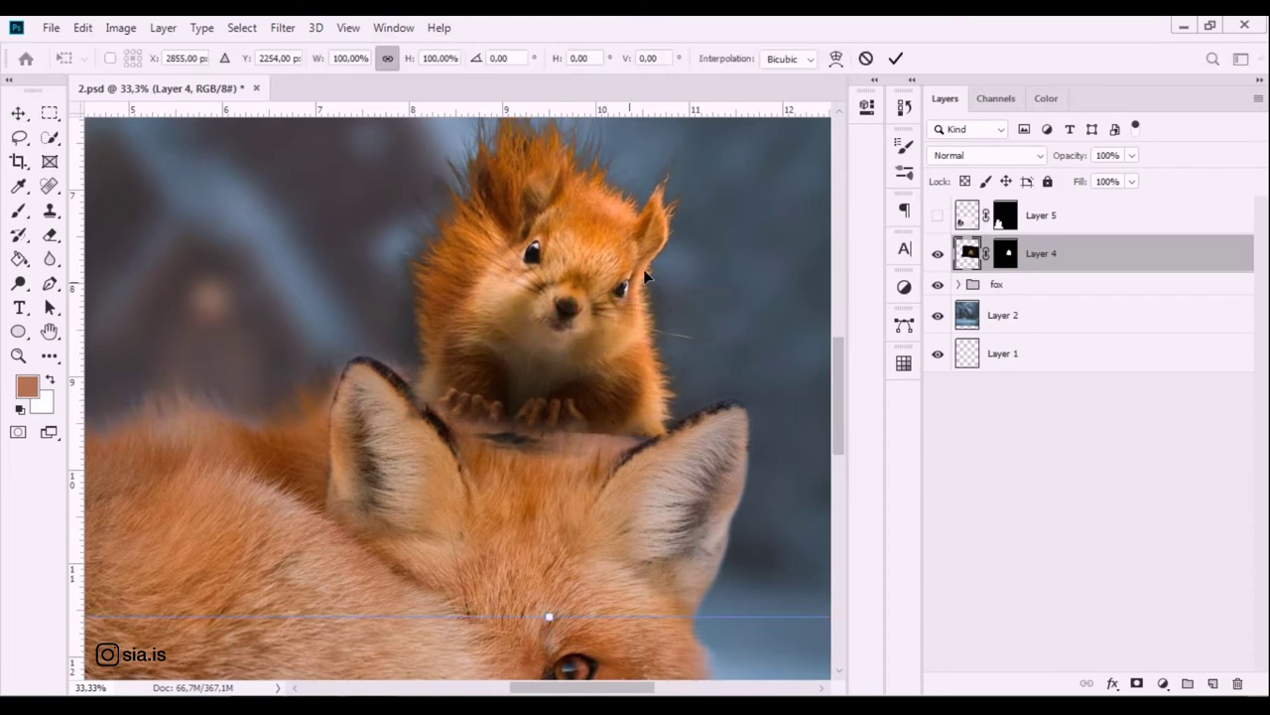
drag(616, 641, 601, 640)
mouse_move(596, 411)
mouse_down()
mouse_move(586, 402)
mouse_move(593, 415)
mouse_up()
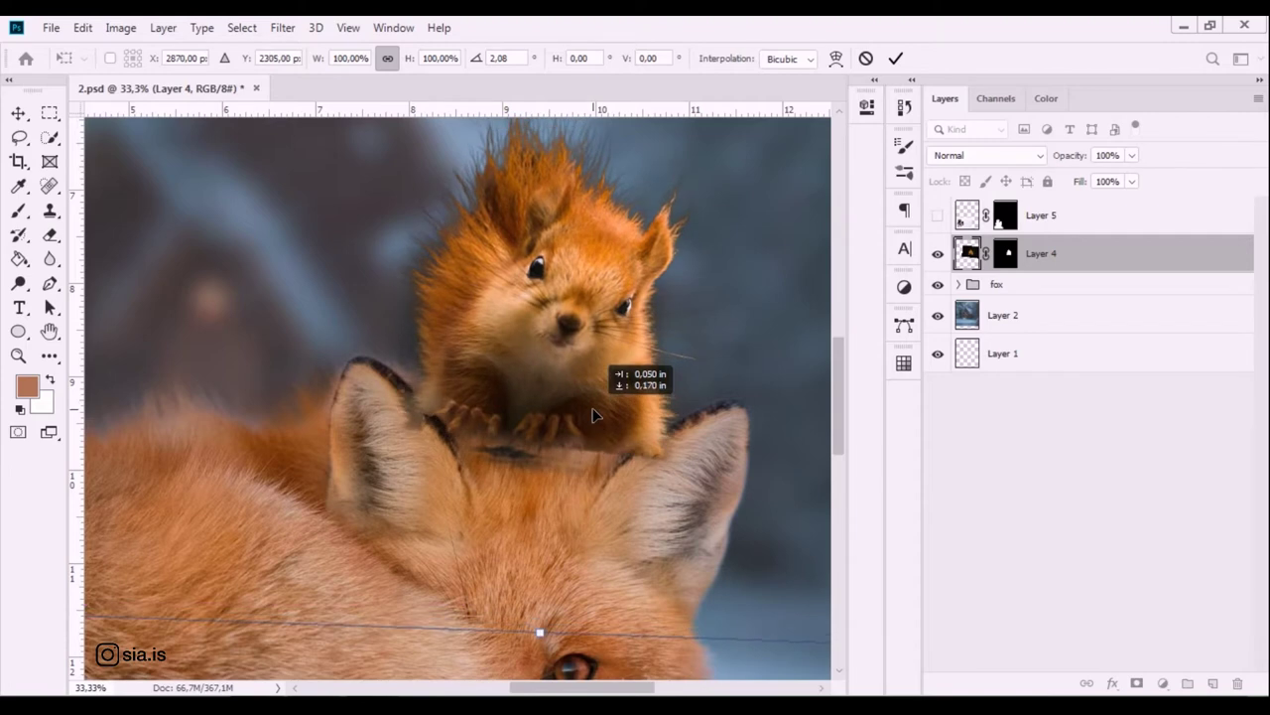
key(Return)
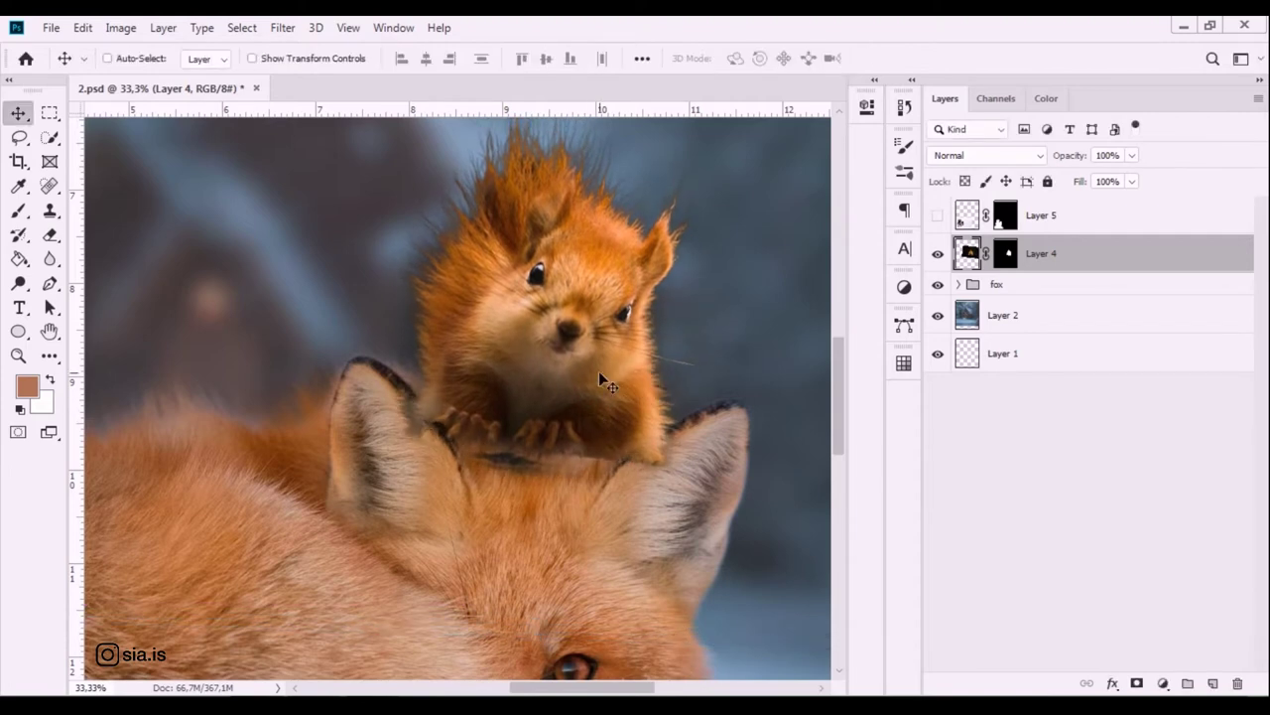
drag(599, 372, 599, 383)
click(1005, 260)
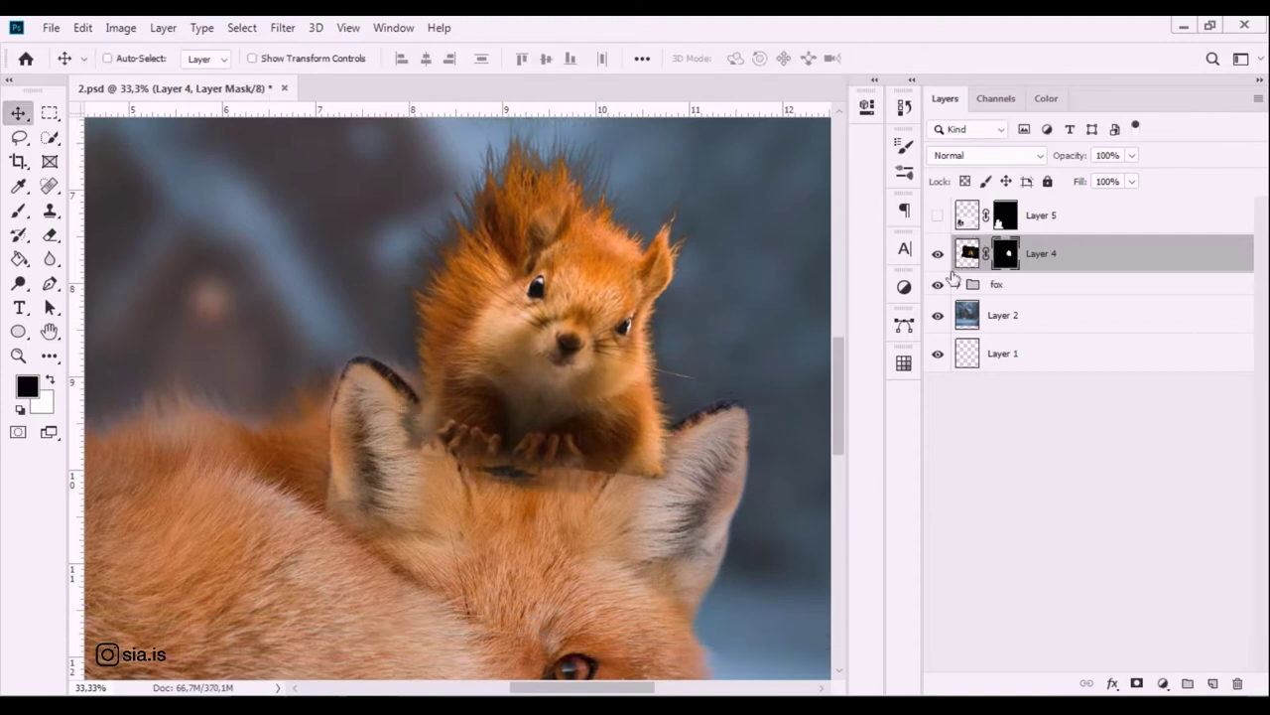
Brush Layer 4's mask to hide the shadow under the paws and reveal the fox's left ear.
right_click(18, 211)
click(90, 208)
drag(596, 466, 672, 446)
drag(673, 232, 751, 202)
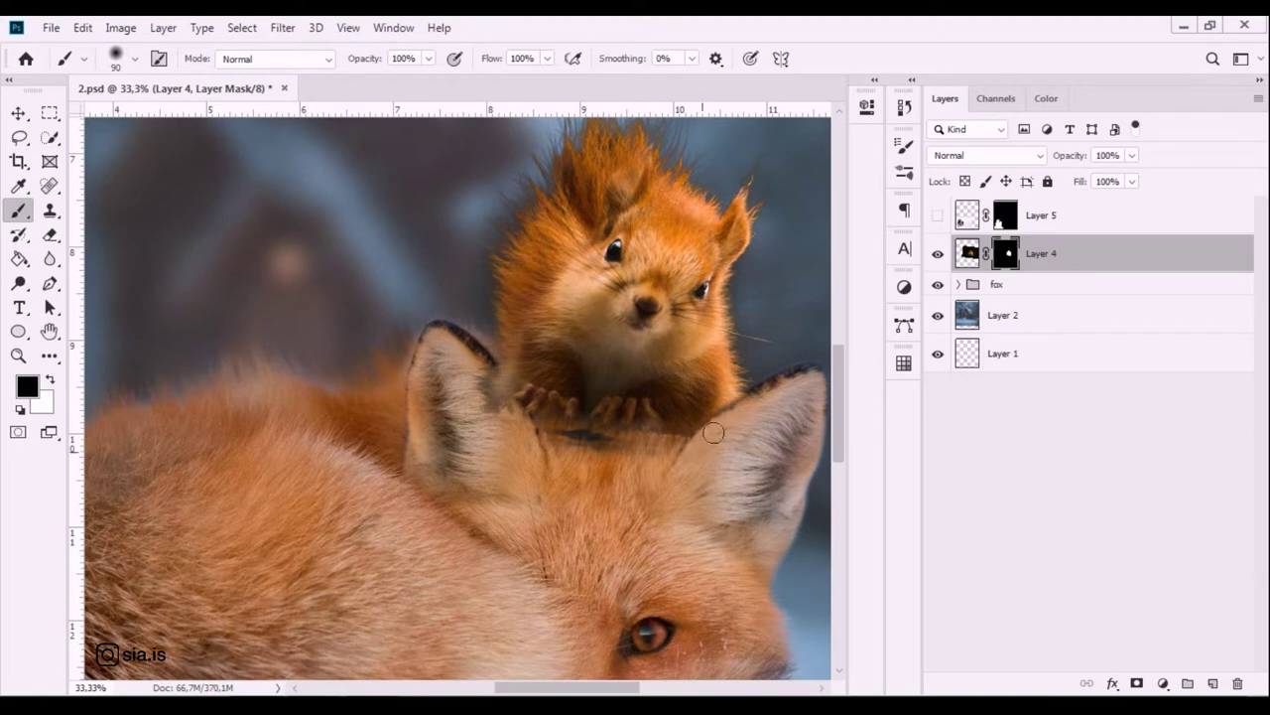
drag(639, 458, 526, 437)
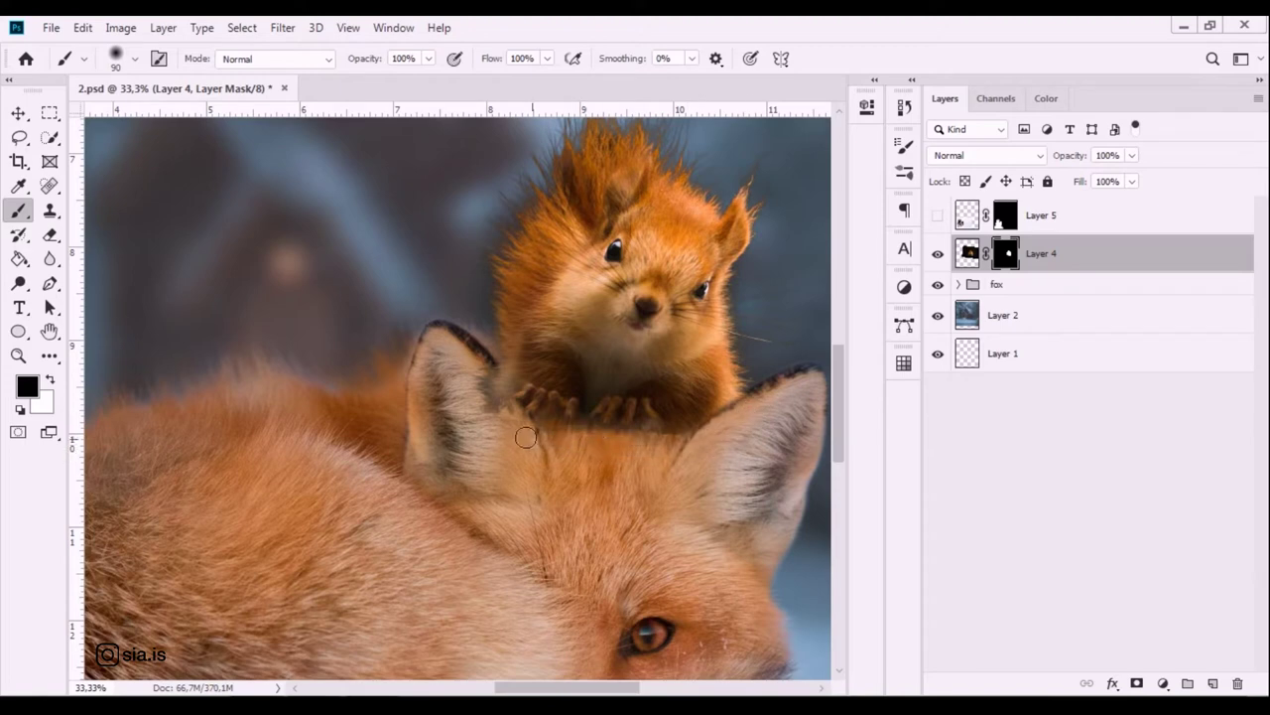
drag(493, 363, 524, 452)
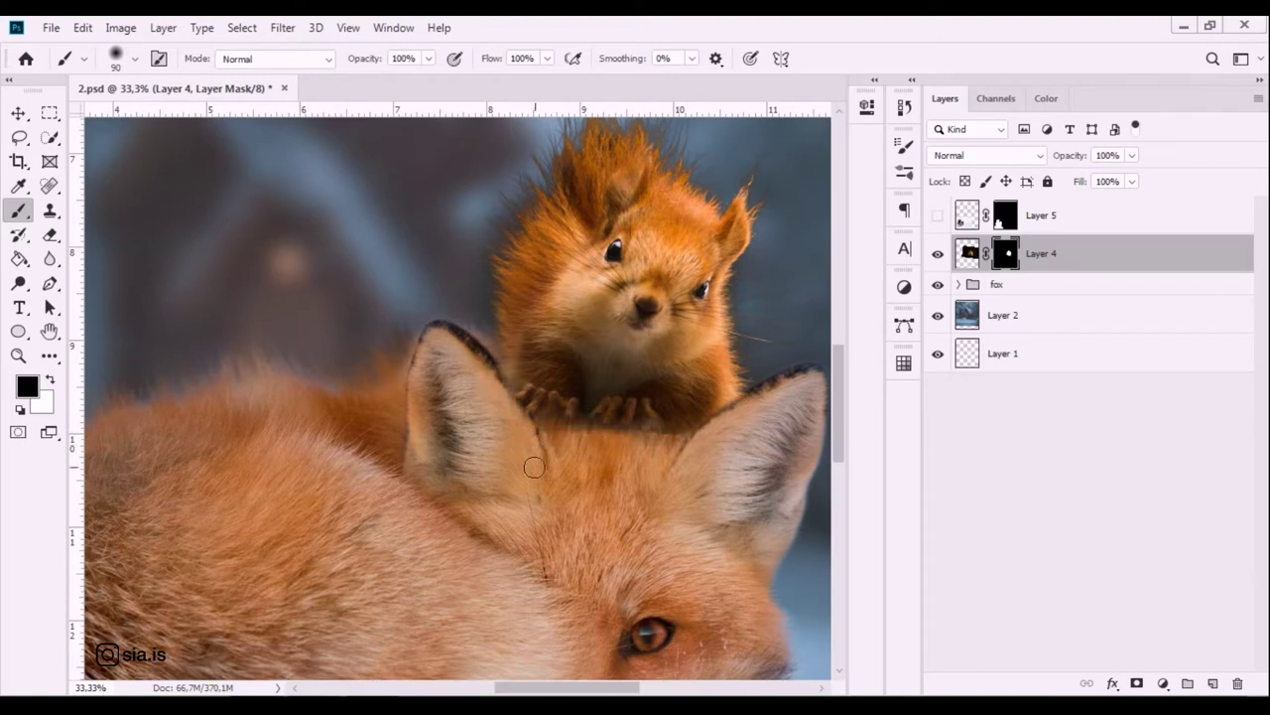
drag(584, 428, 689, 450)
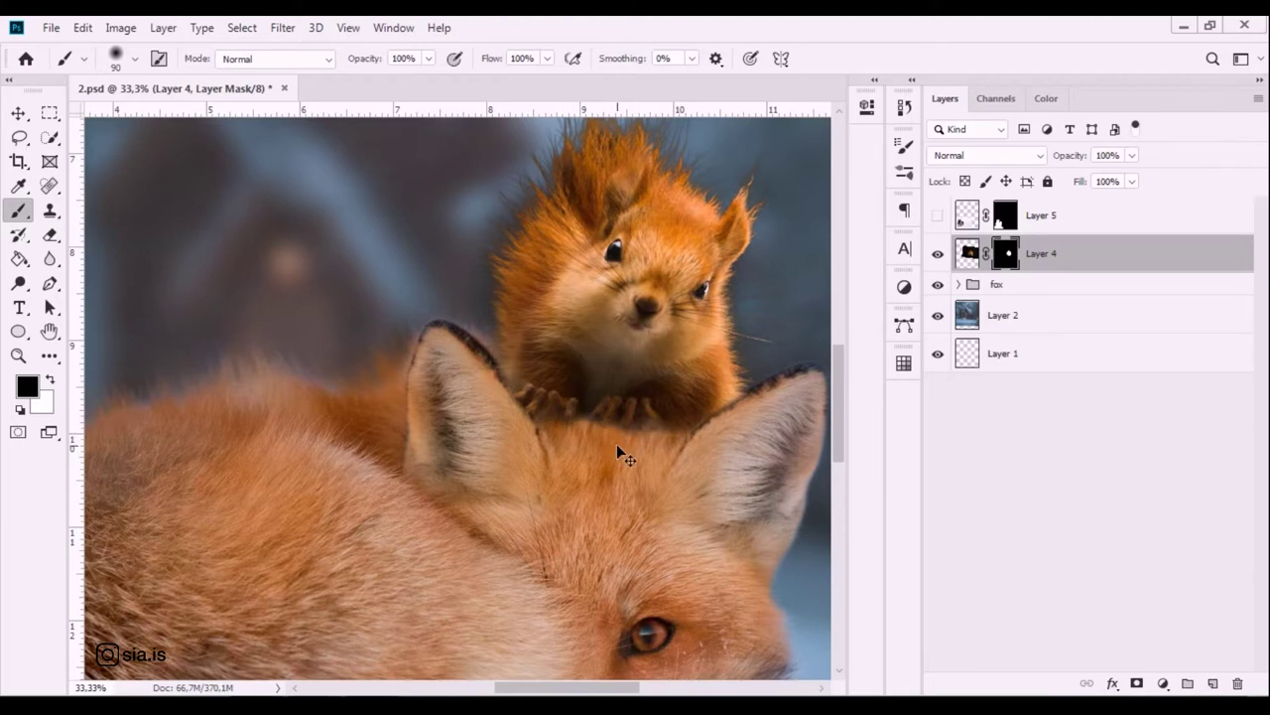
scroll(617, 446, up, 3)
drag(542, 335, 481, 374)
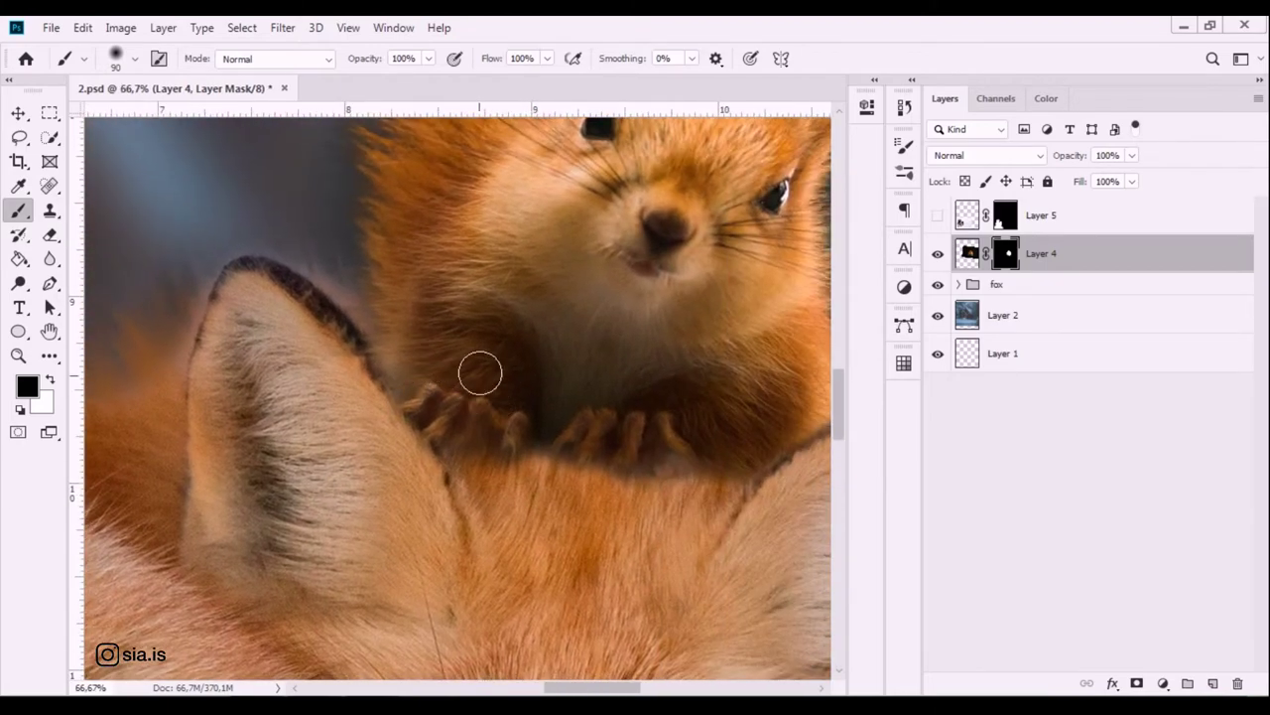
Switch to a 50 px white brush and bring back the squirrel's dark claw tips.
key(x)
key(bracketleft)
key(bracketleft)
key(bracketleft)
mouse_move(564, 445)
mouse_down()
mouse_move(587, 428)
mouse_move(618, 465)
mouse_move(652, 447)
mouse_move(708, 468)
mouse_move(730, 425)
mouse_up()
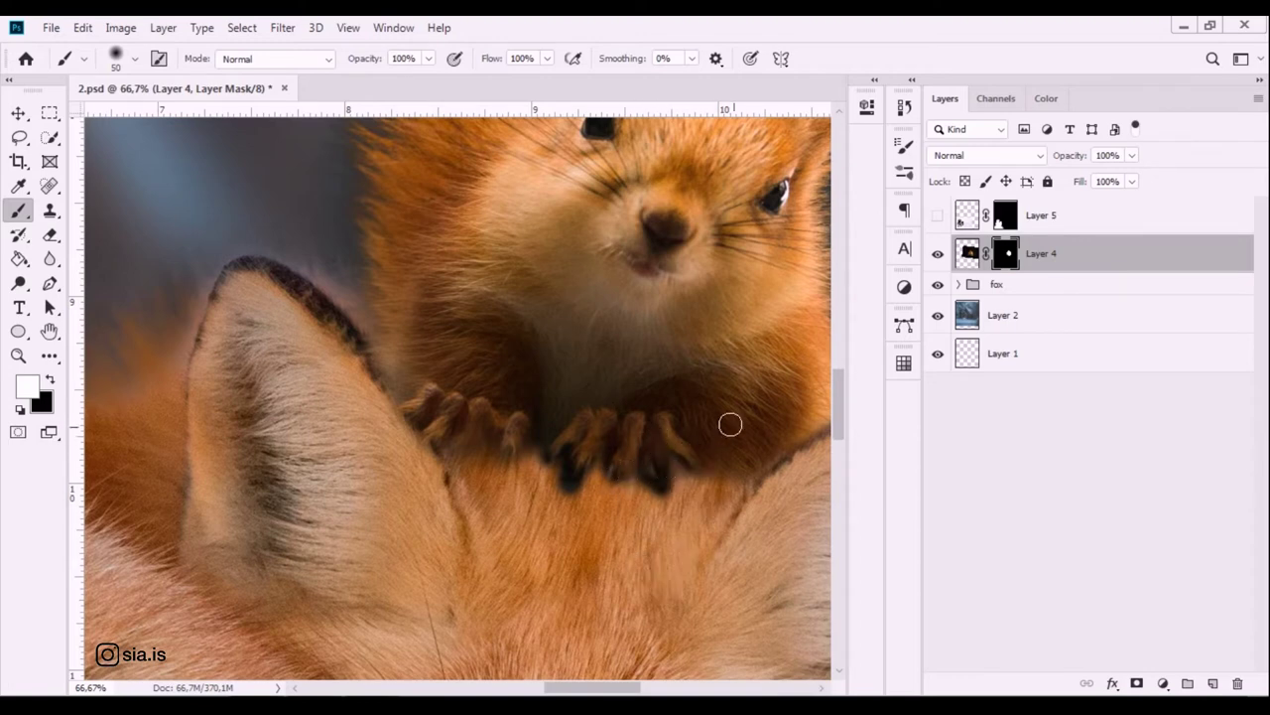
mouse_move(578, 440)
mouse_down()
mouse_move(505, 459)
mouse_move(490, 417)
mouse_move(454, 406)
mouse_move(461, 463)
mouse_up()
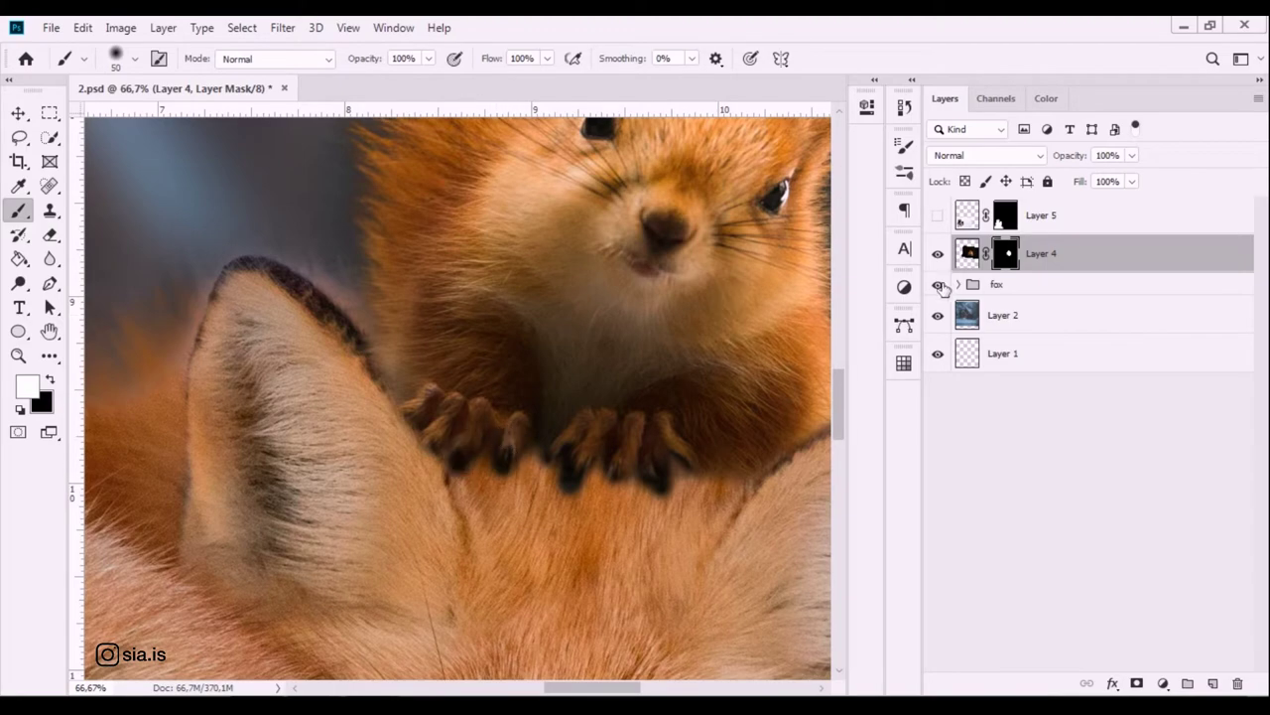
Check Layer 4's mask in black and white, then return to the composite at 100%.
alt+click(1017, 253)
mouse_move(401, 413)
mouse_down()
mouse_move(729, 307)
mouse_move(659, 406)
mouse_move(690, 441)
mouse_up()
key(x)
key(ctrl+z)
key(x)
drag(633, 530, 678, 334)
key(x)
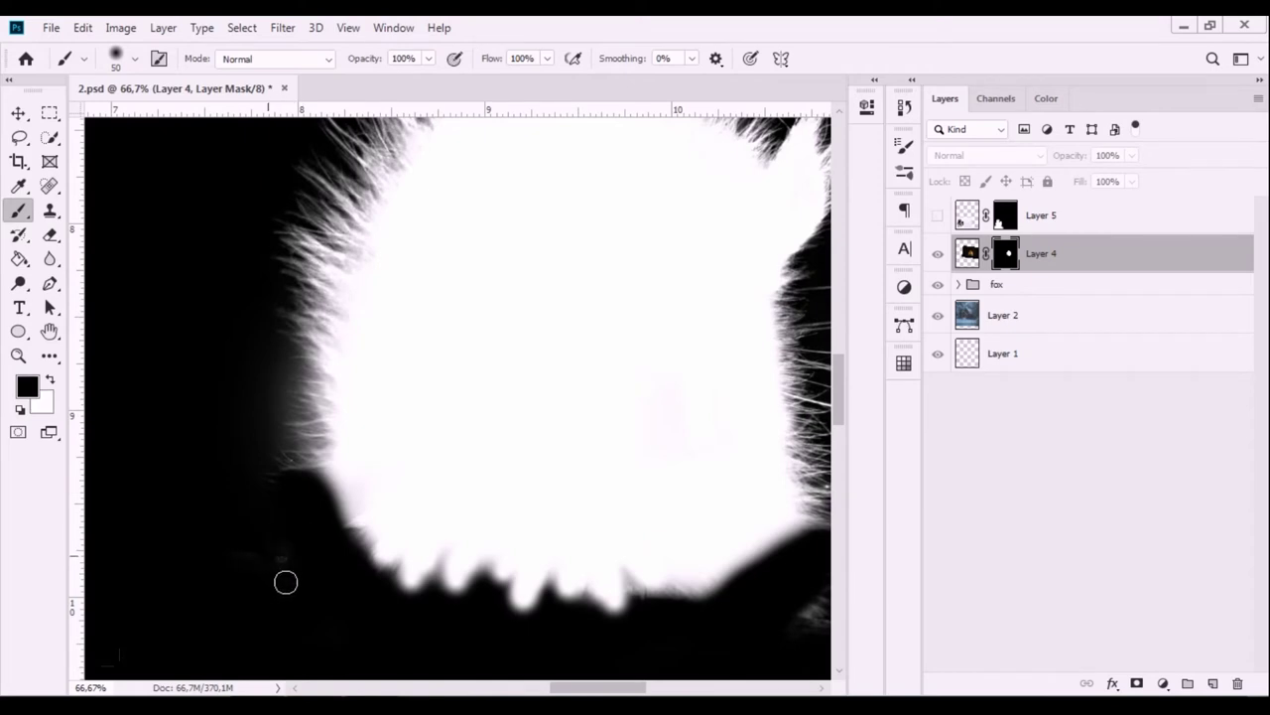
drag(339, 527, 641, 440)
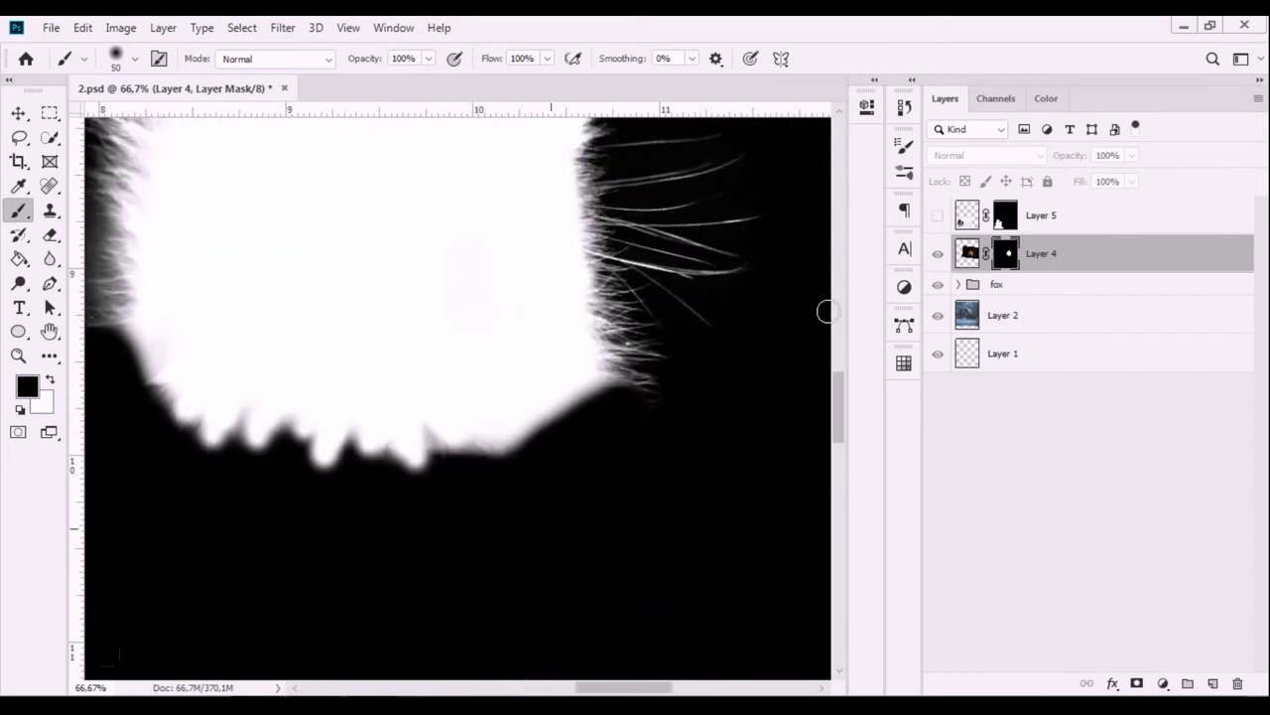
alt+click(1008, 254)
key(ctrl+1)
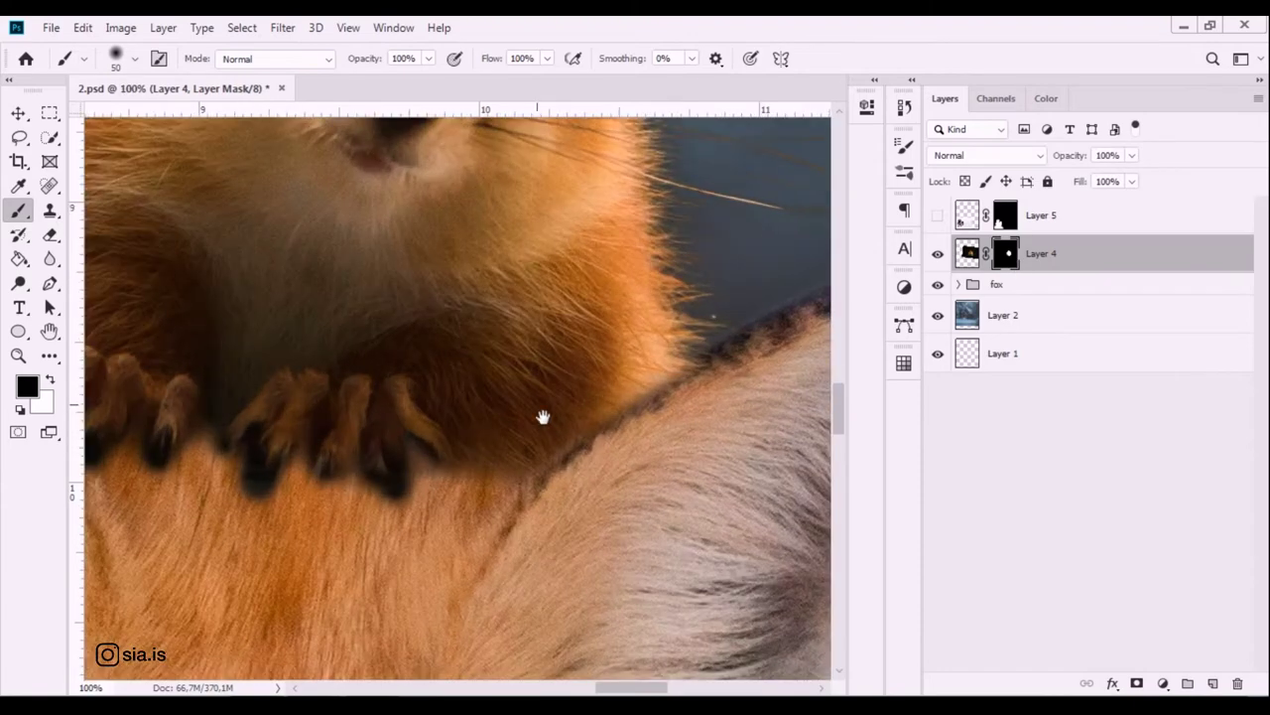
drag(601, 422, 820, 451)
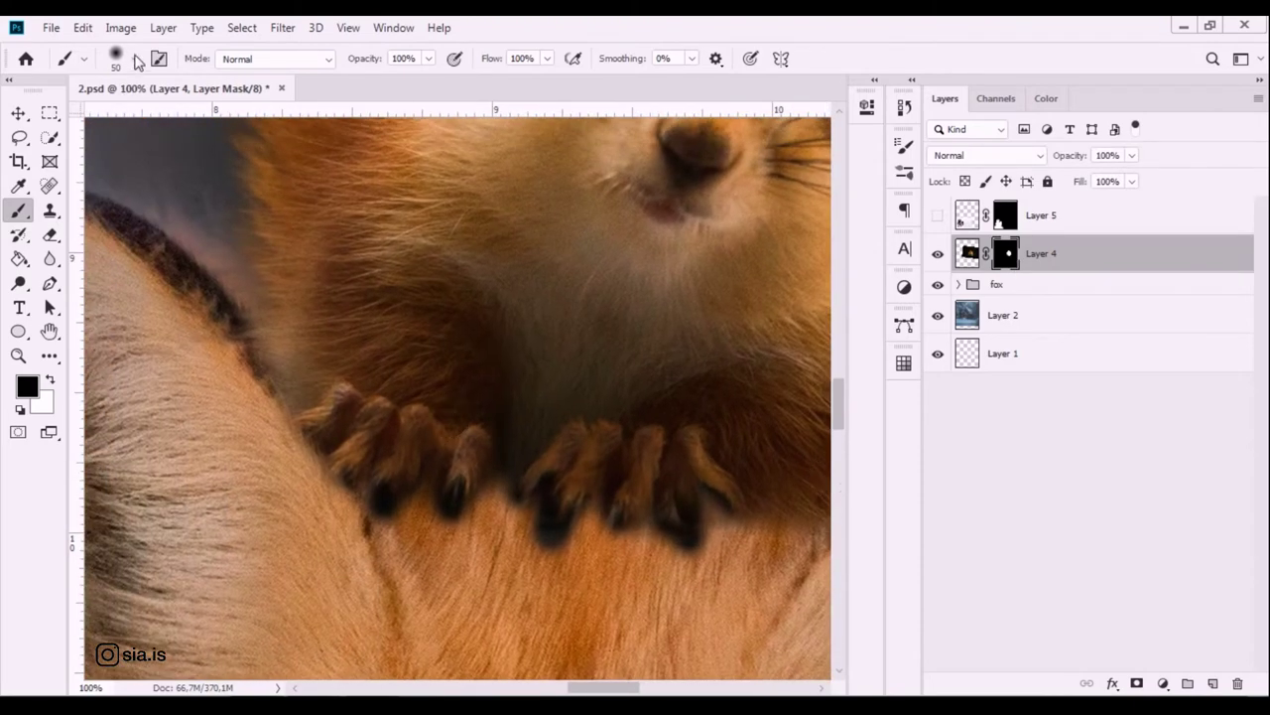
Choose the 472 sampled fur brush at 143 px and make a test stroke.
click(135, 59)
click(99, 202)
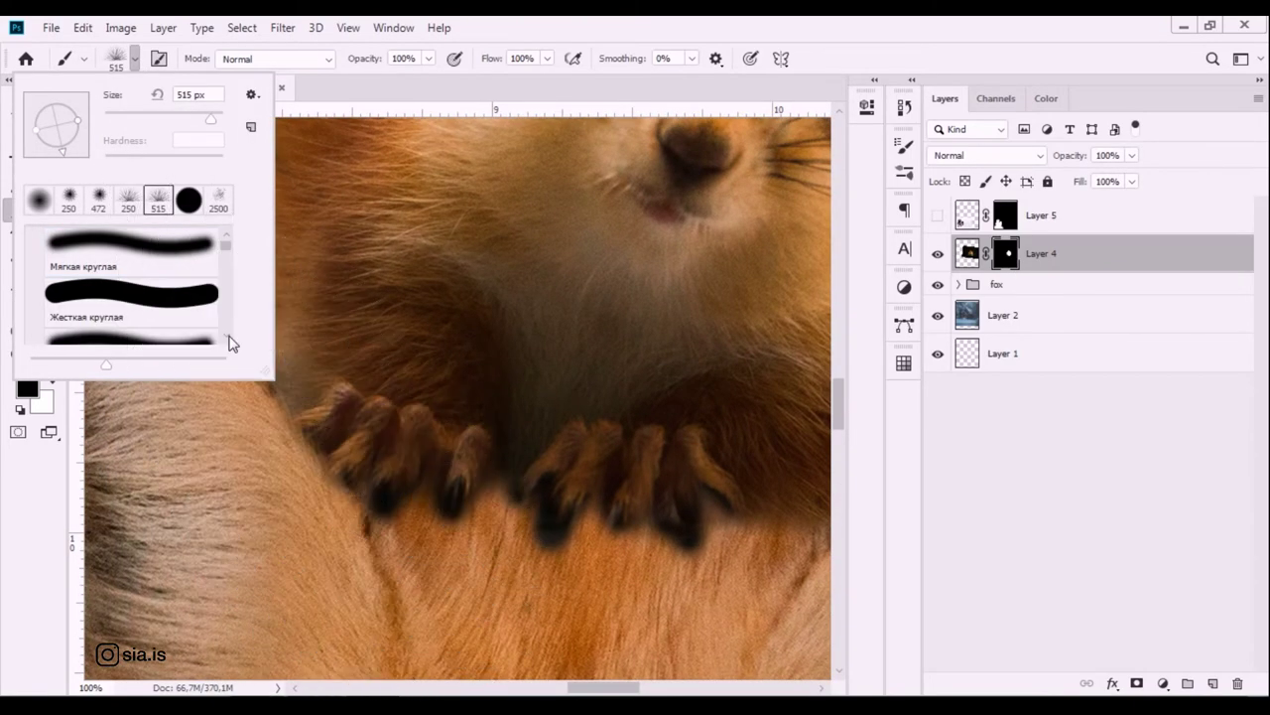
click(190, 94)
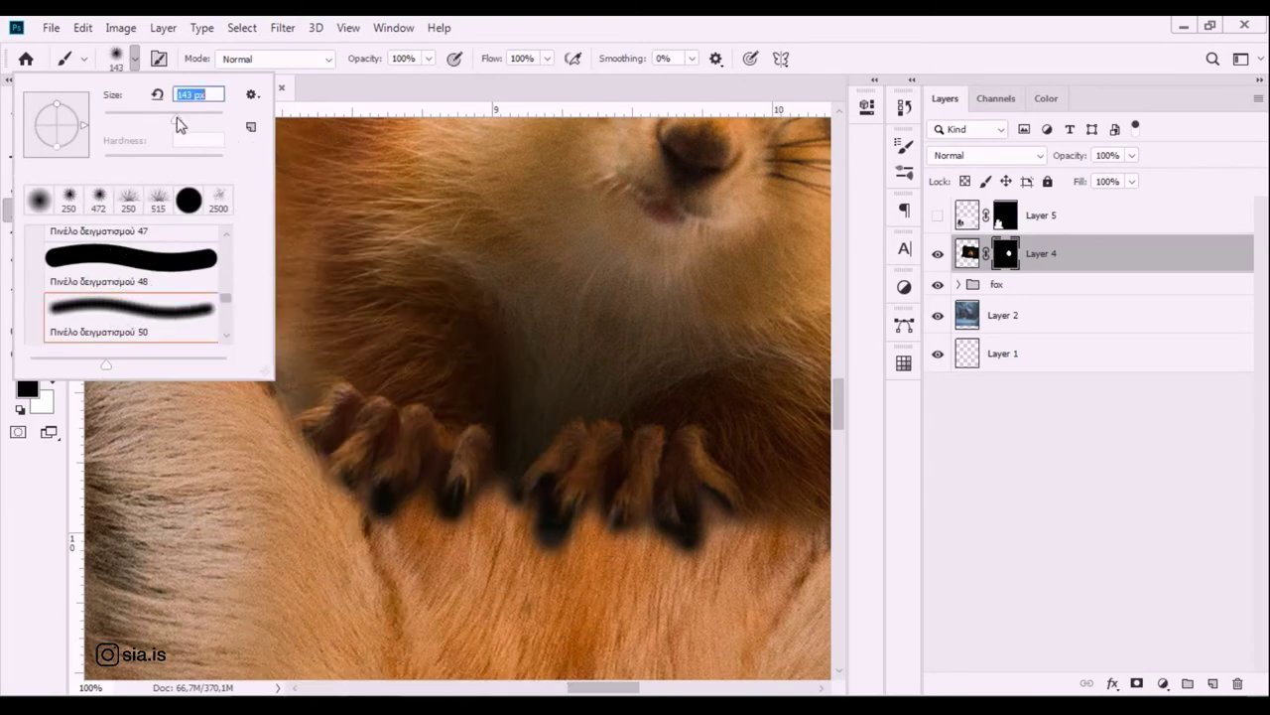
text(143)
key(Return)
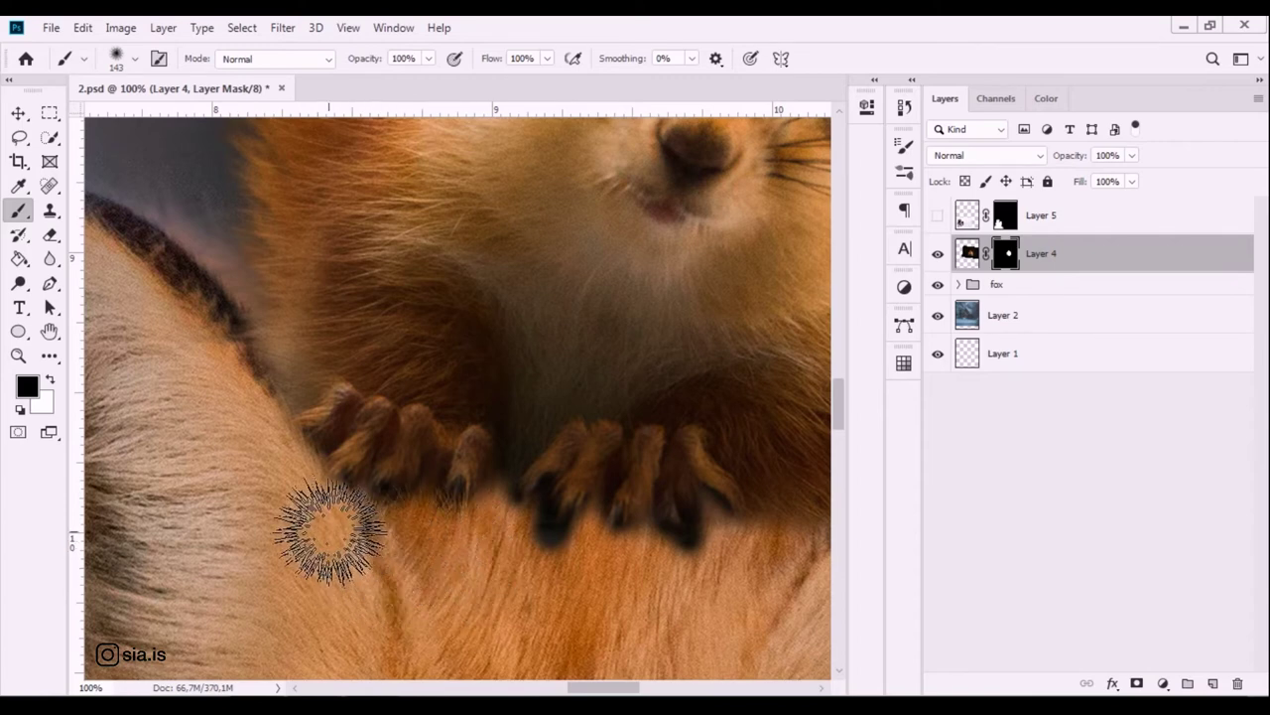
drag(482, 504, 439, 440)
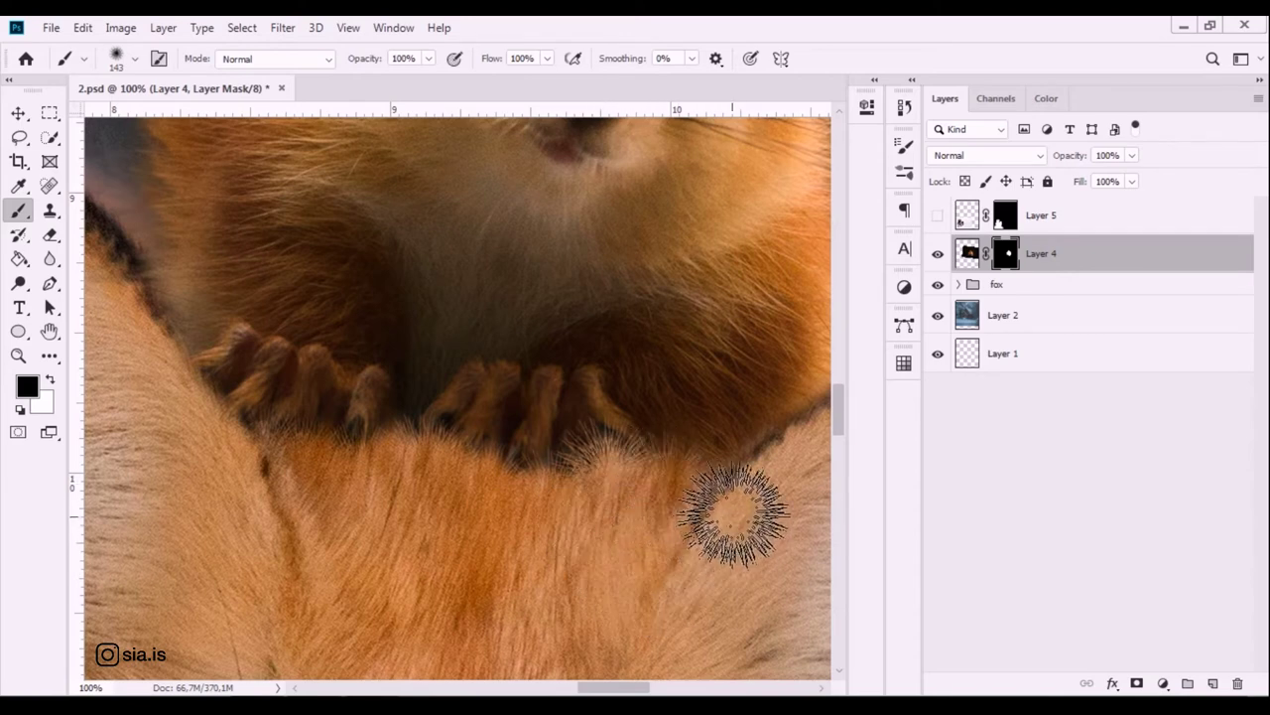
With the brush at 100 px, paint wispy fur texture along the paws' lower edge.
click(116, 59)
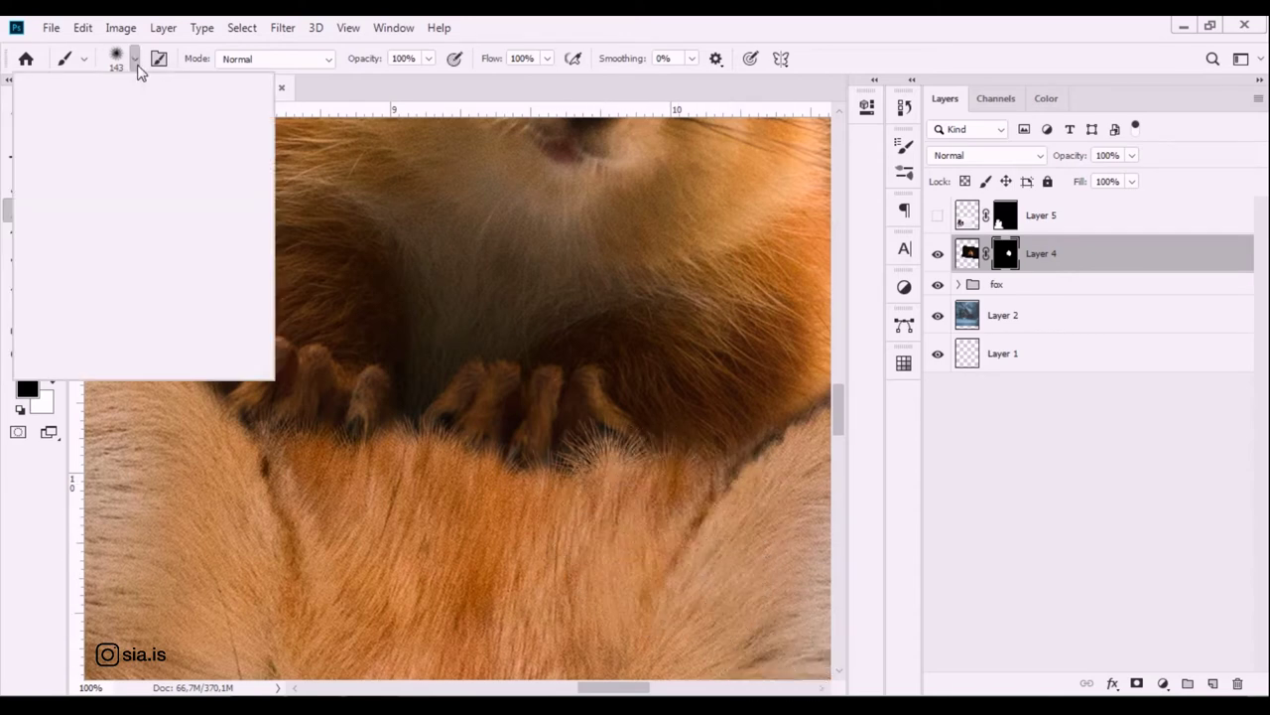
click(439, 488)
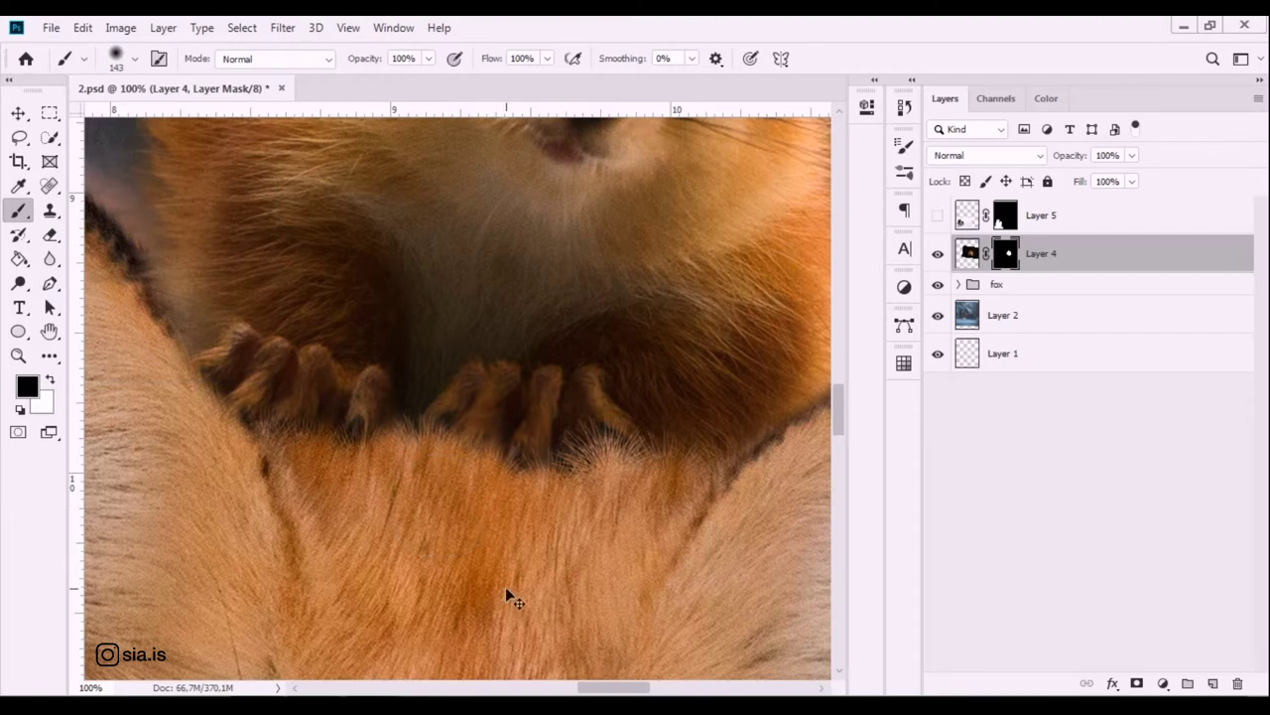
key(bracketleft)
key(bracketleft)
mouse_move(426, 474)
mouse_down()
mouse_move(398, 454)
mouse_move(363, 483)
mouse_move(265, 476)
mouse_up()
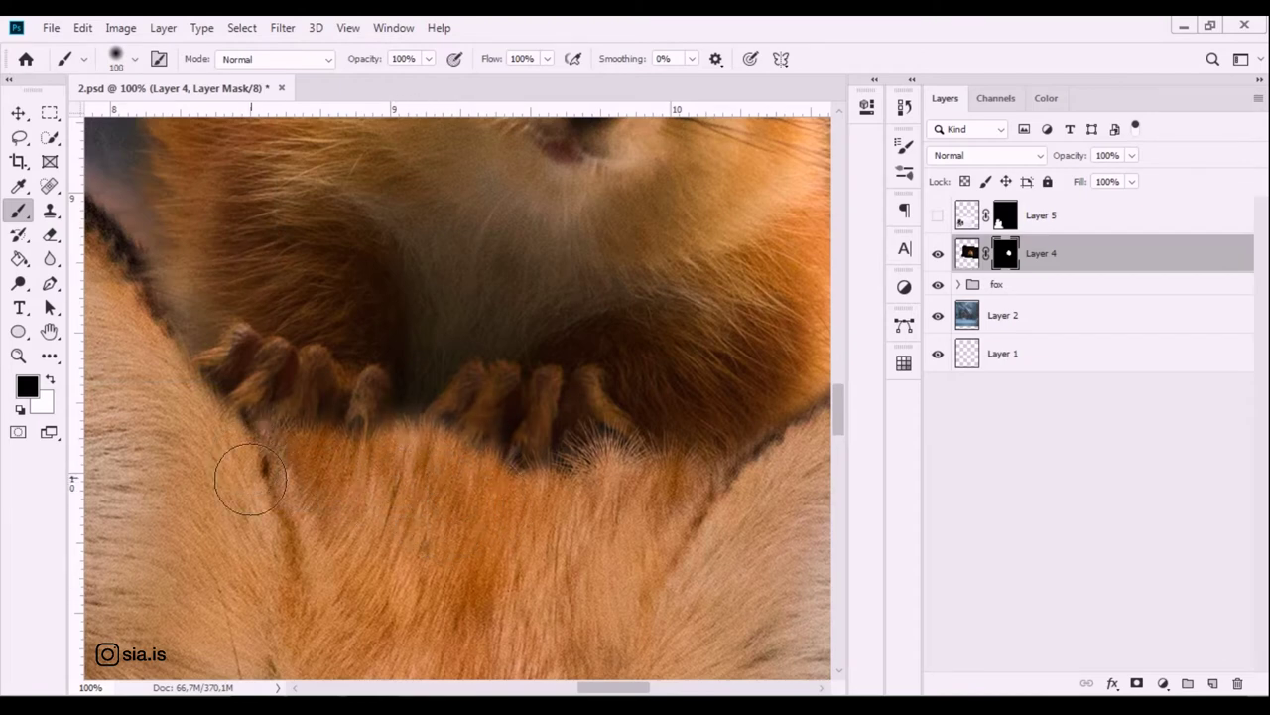
mouse_move(521, 494)
mouse_down()
mouse_move(581, 496)
mouse_move(603, 489)
mouse_move(596, 476)
mouse_move(646, 487)
mouse_up()
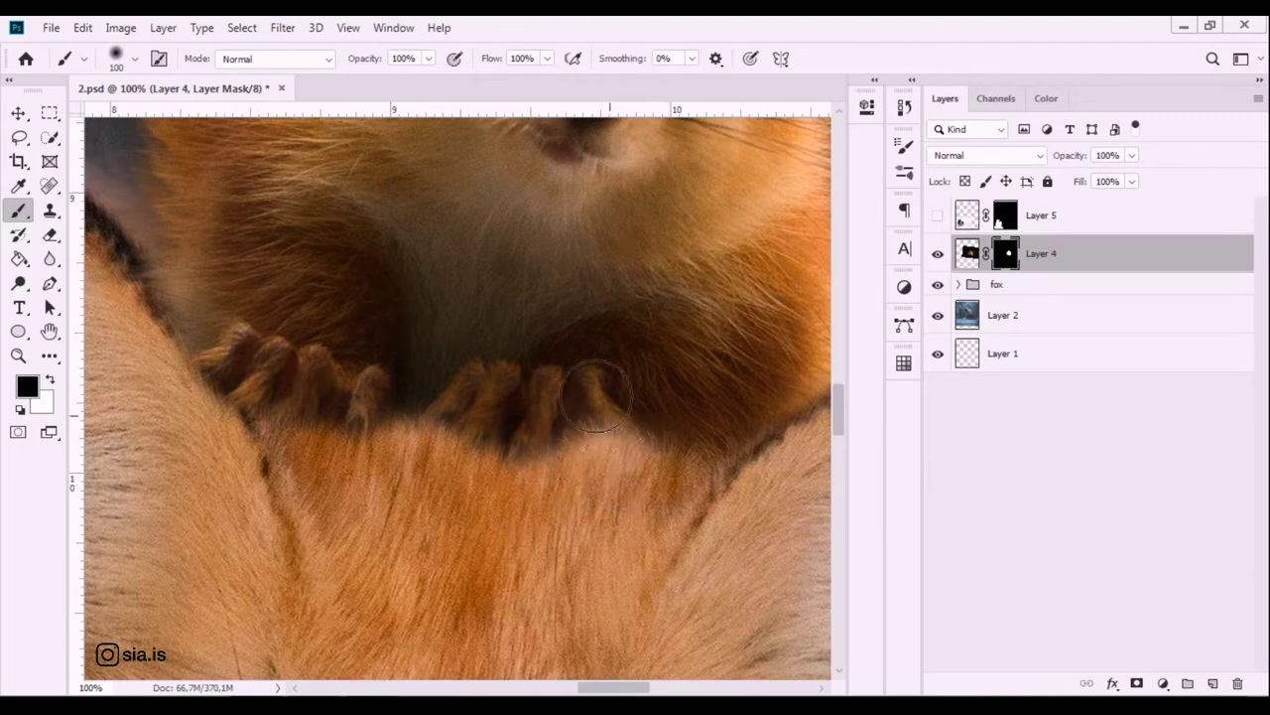
key(x)
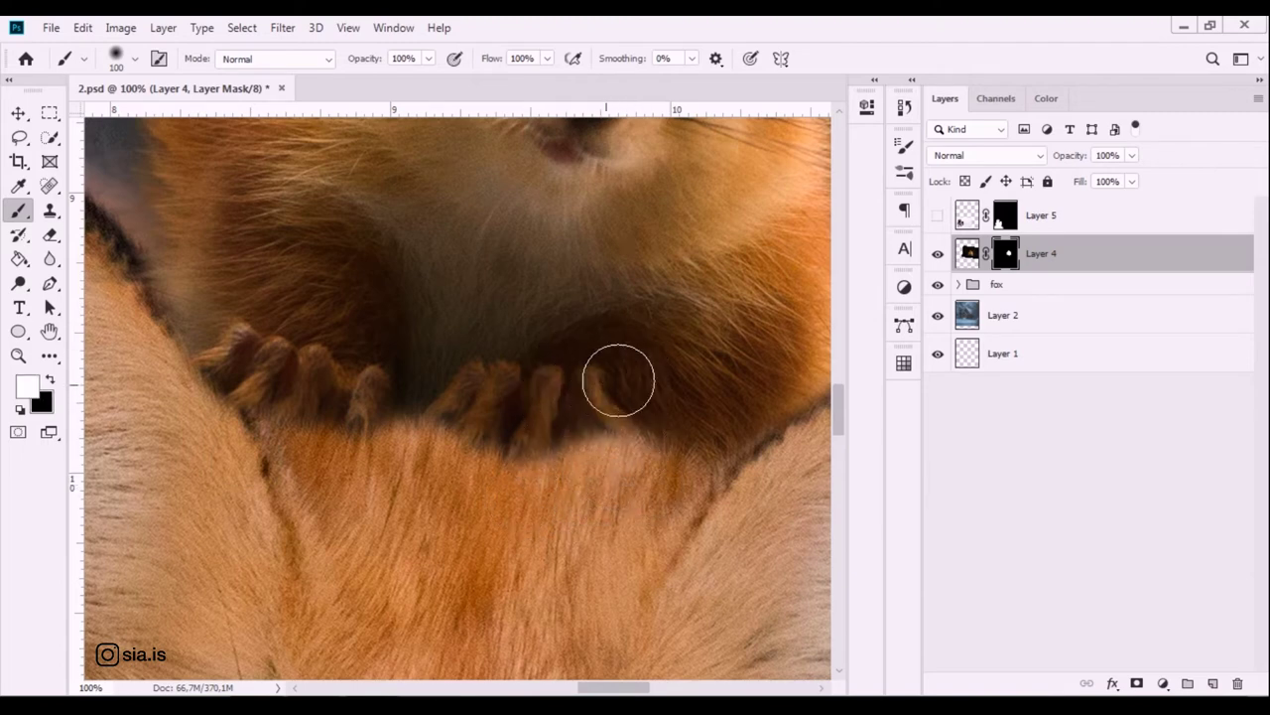
key(x)
key(x)
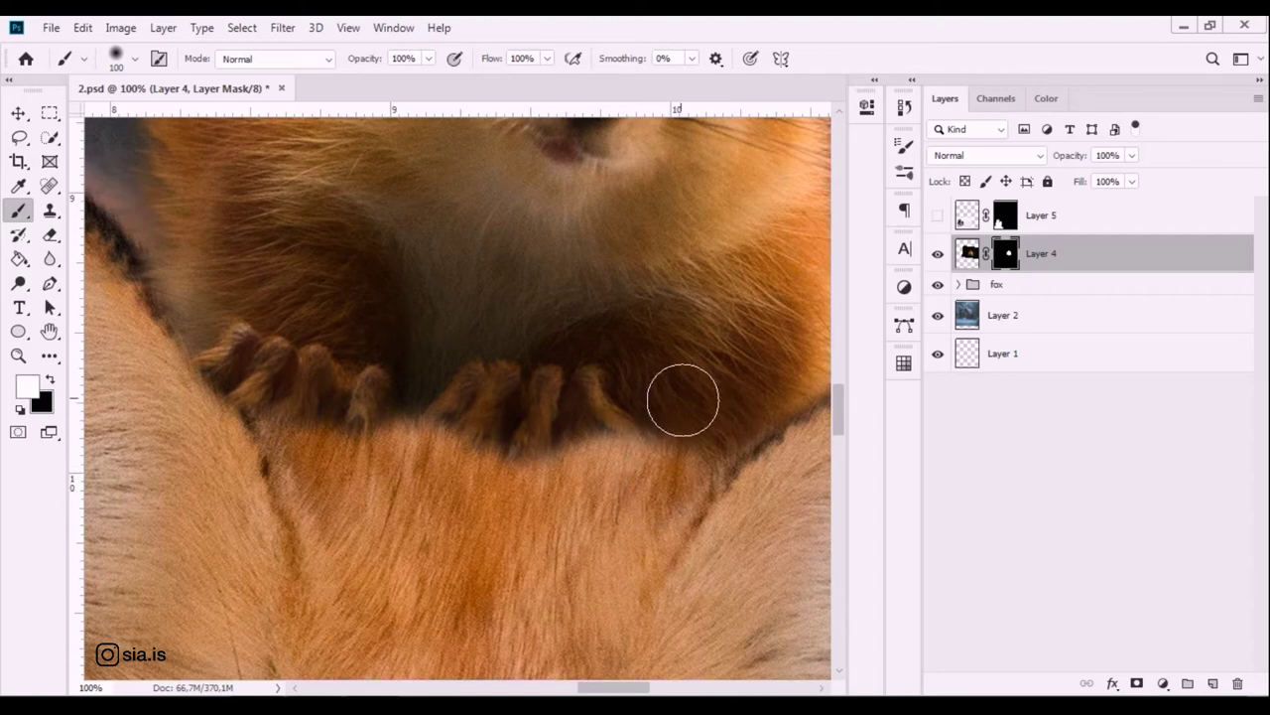
Review the squirrel and fox at several zoom levels, then add Layer 8 above Layer 4.
key(ctrl+minus)
key(ctrl+minus)
key(ctrl+minus)
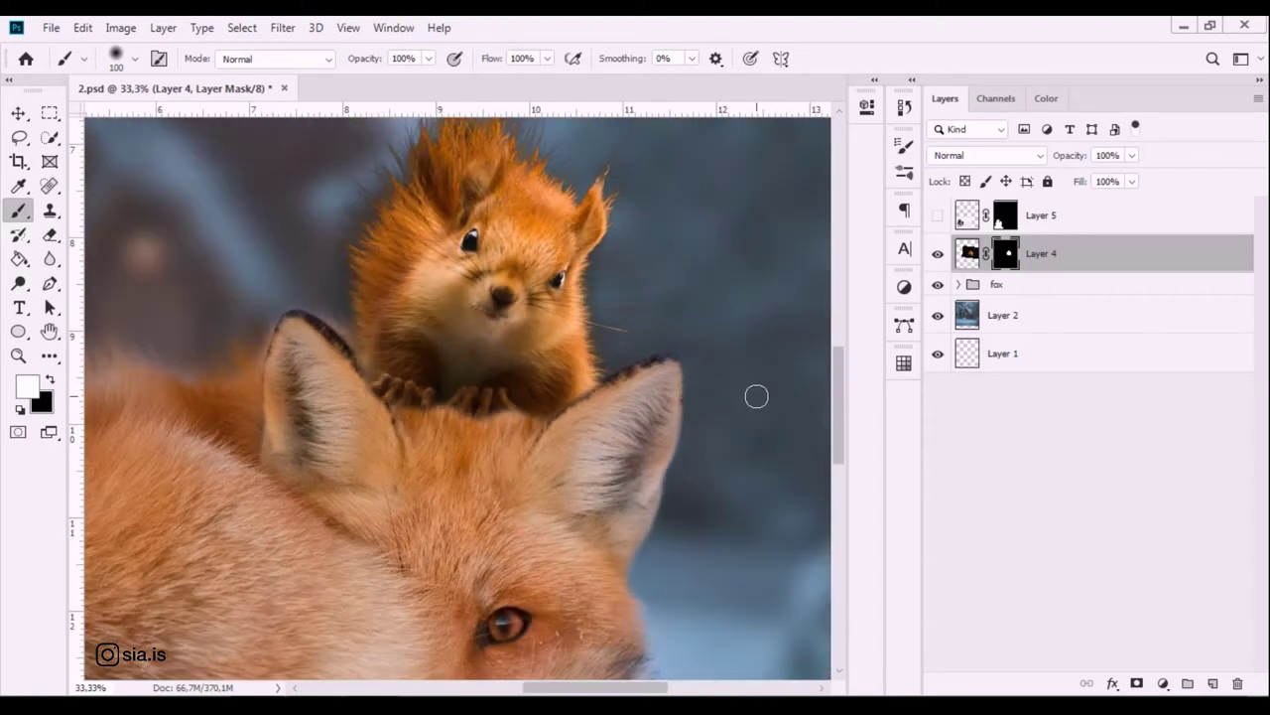
key(ctrl+minus)
key(ctrl+minus)
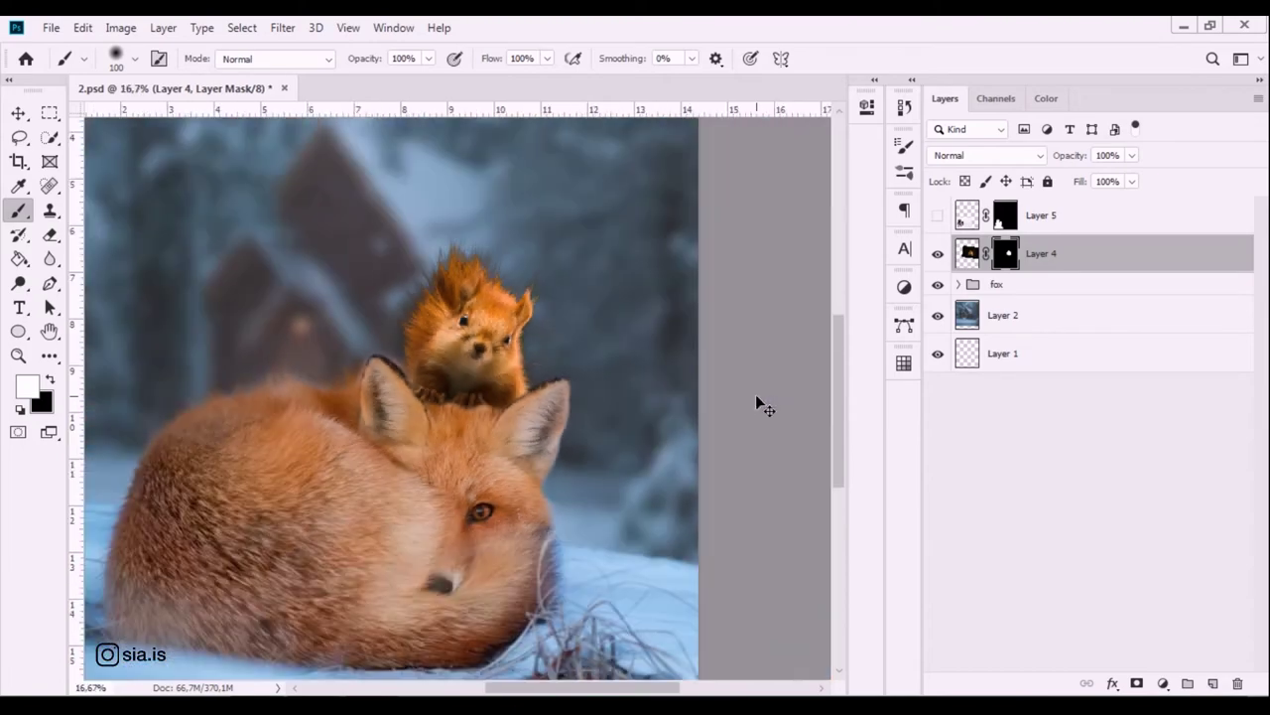
key(ctrl+plus)
key(ctrl+plus)
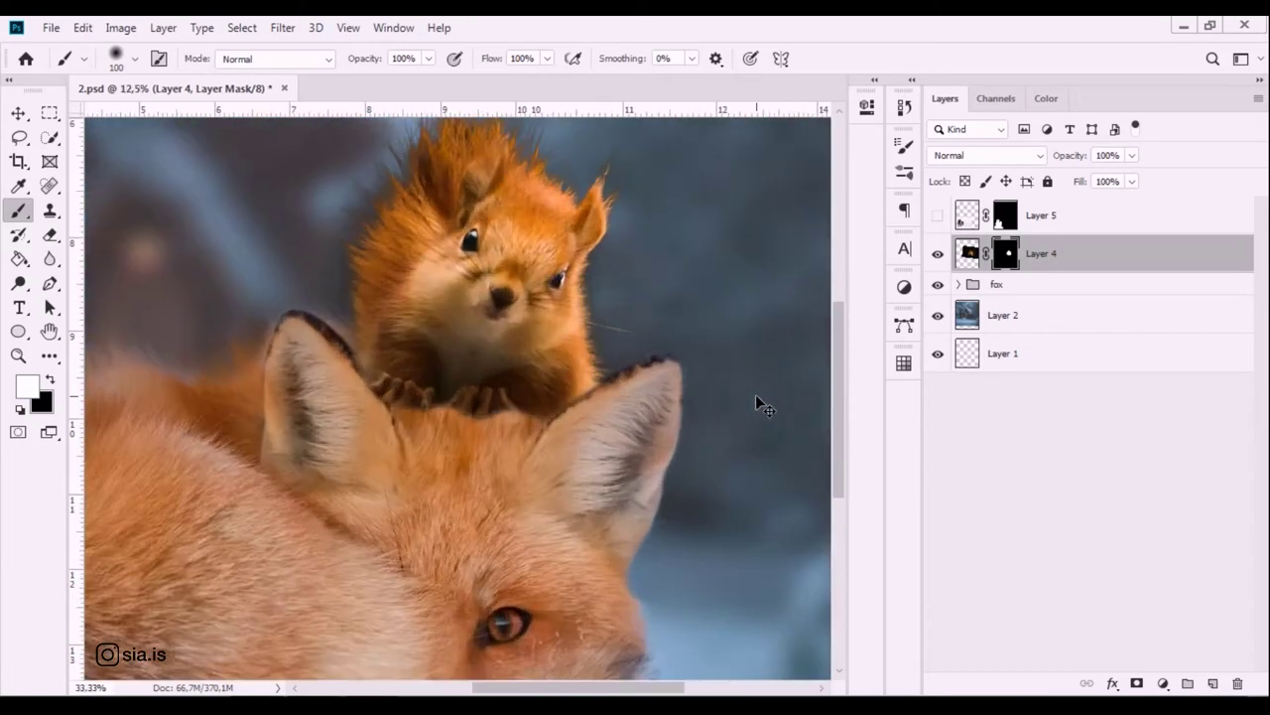
key(ctrl+plus)
key(ctrl+minus)
key(ctrl+minus)
key(ctrl+minus)
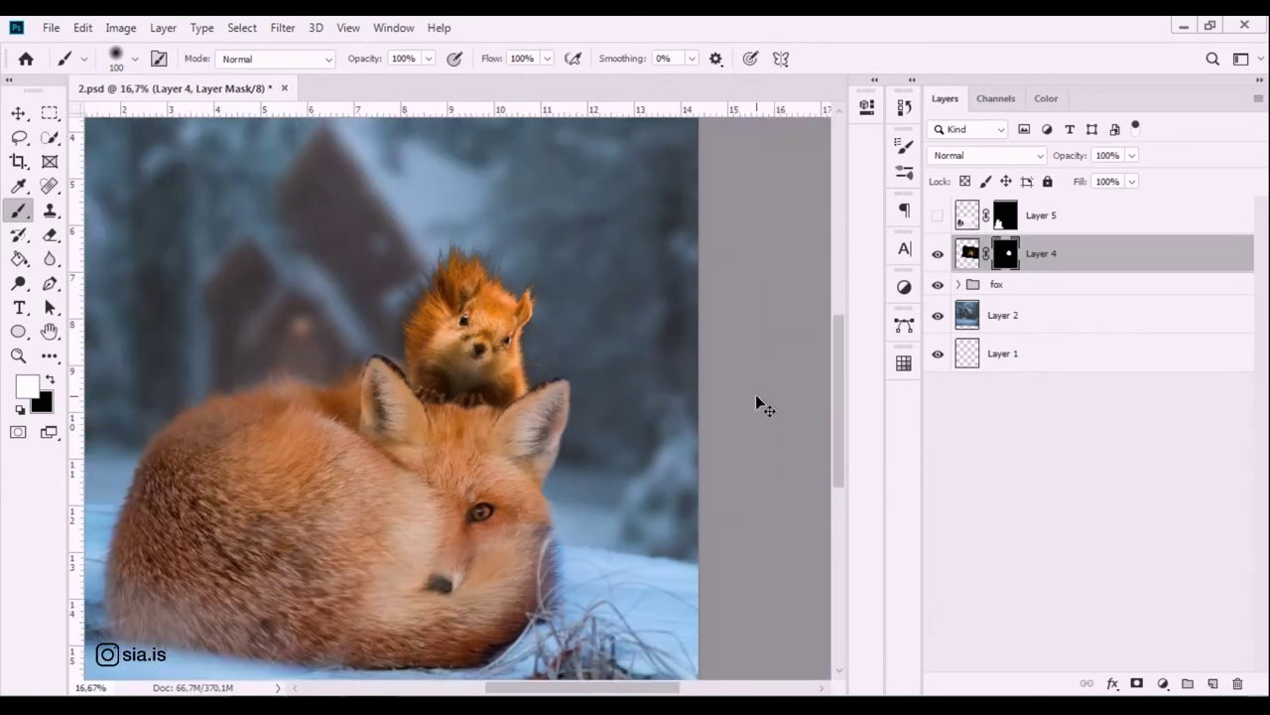
key(ctrl+plus)
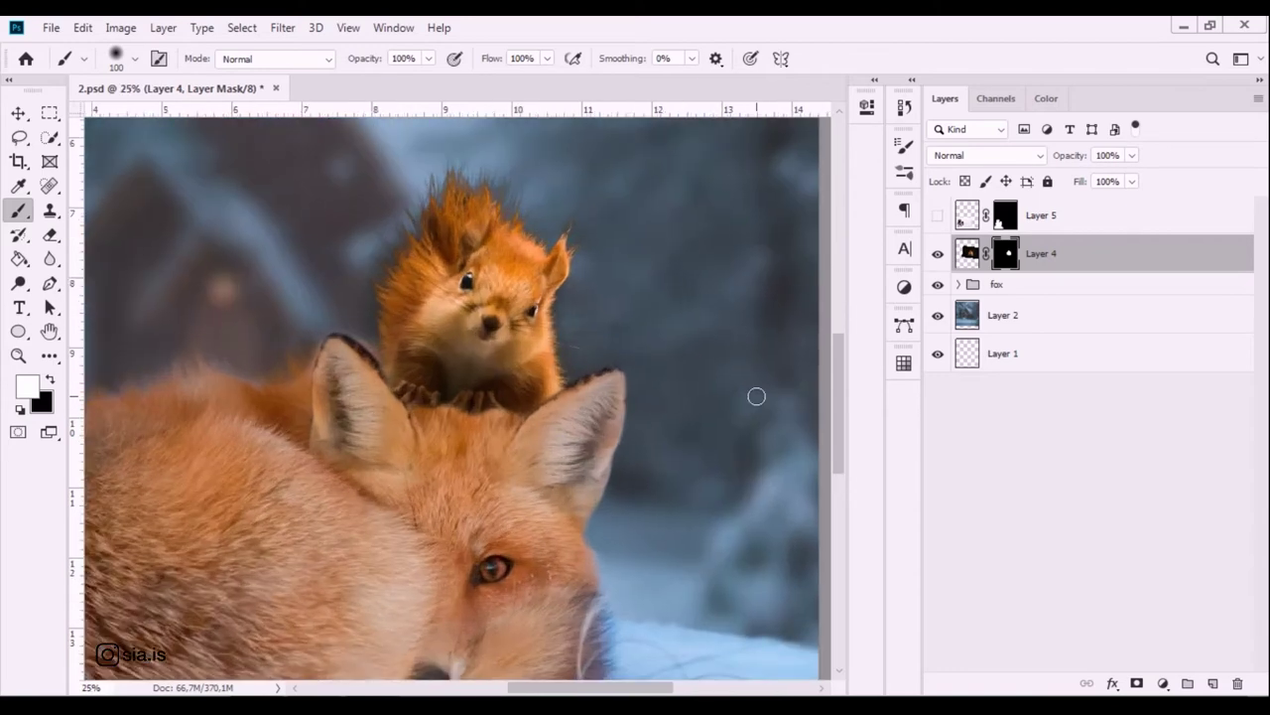
click(1211, 685)
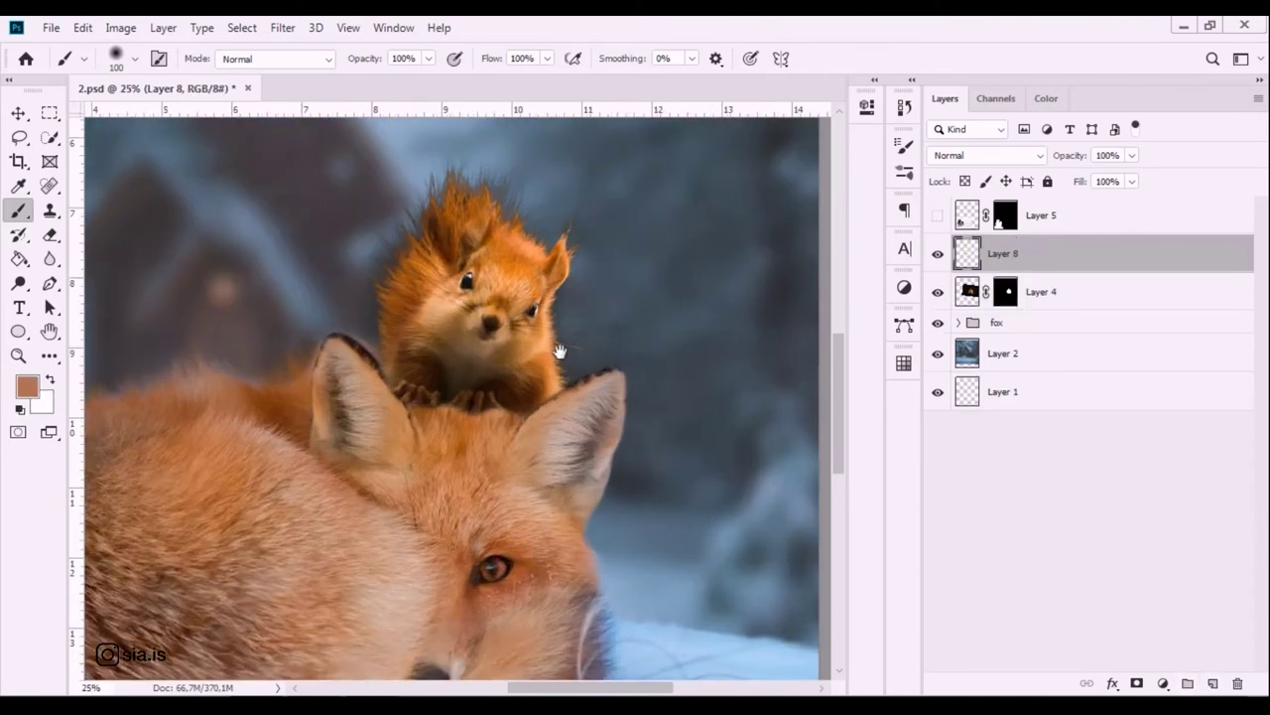
Zoom in on the squirrel's head, clip Layer 8 to Layer 4, and paint dark brown strands along its left edge.
drag(560, 351, 636, 432)
key(ctrl+plus)
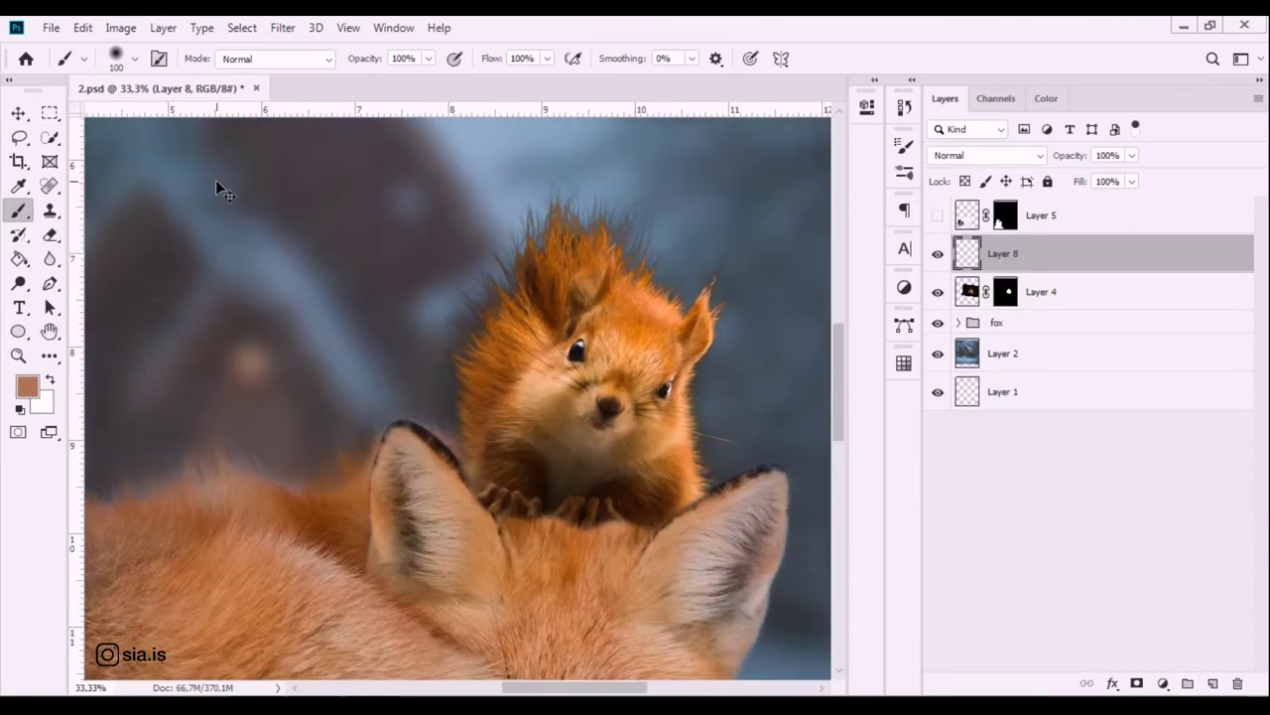
key(ctrl+plus)
alt+click(960, 270)
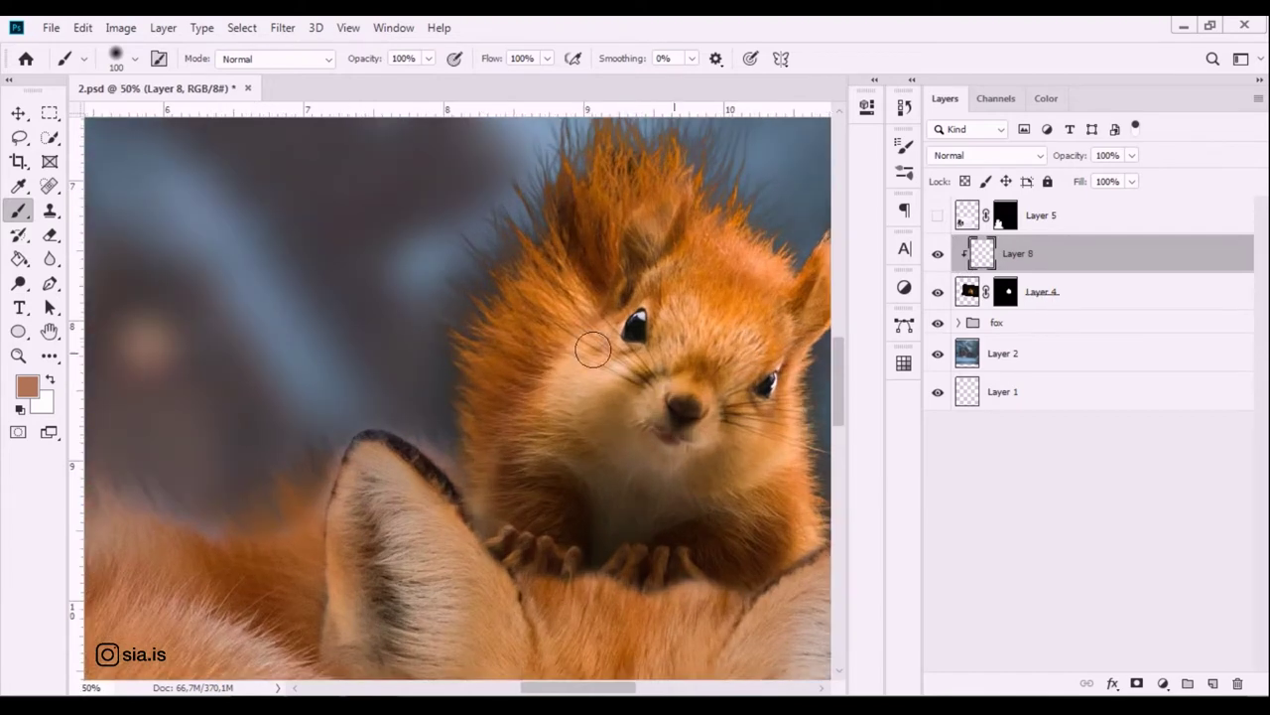
alt+click(481, 421)
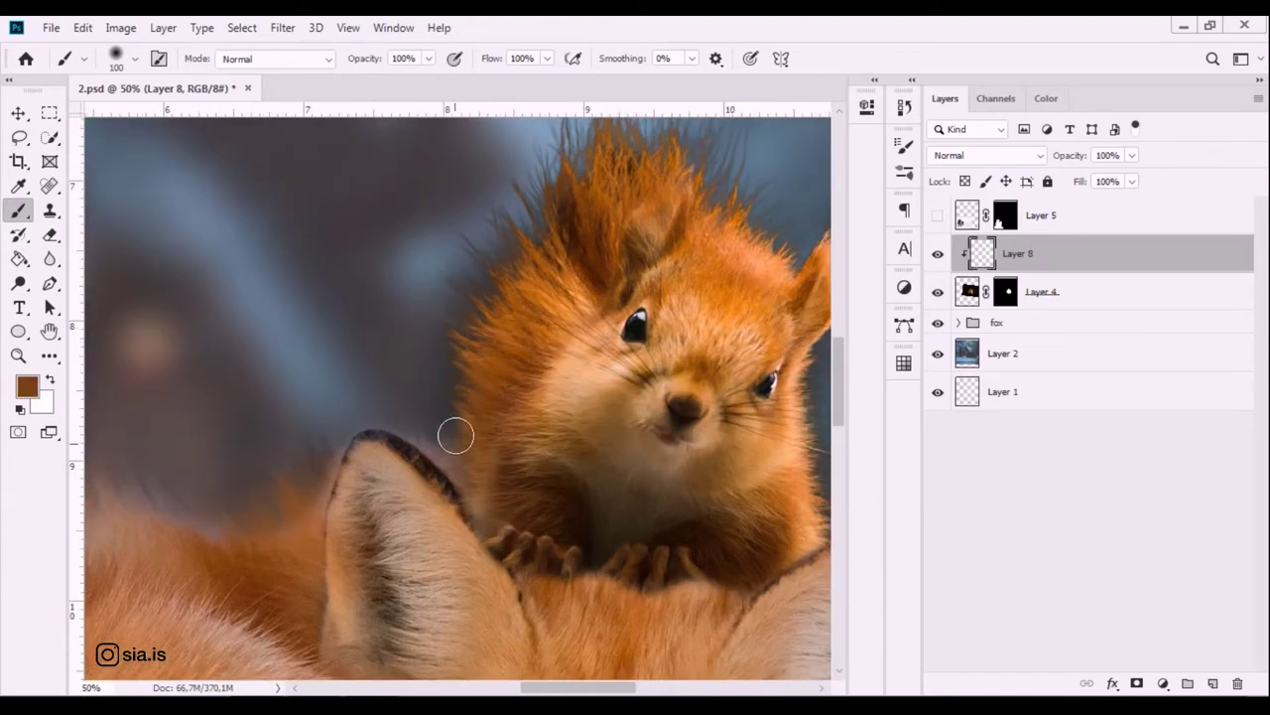
mouse_move(463, 370)
mouse_down()
mouse_move(463, 304)
mouse_move(523, 184)
mouse_up()
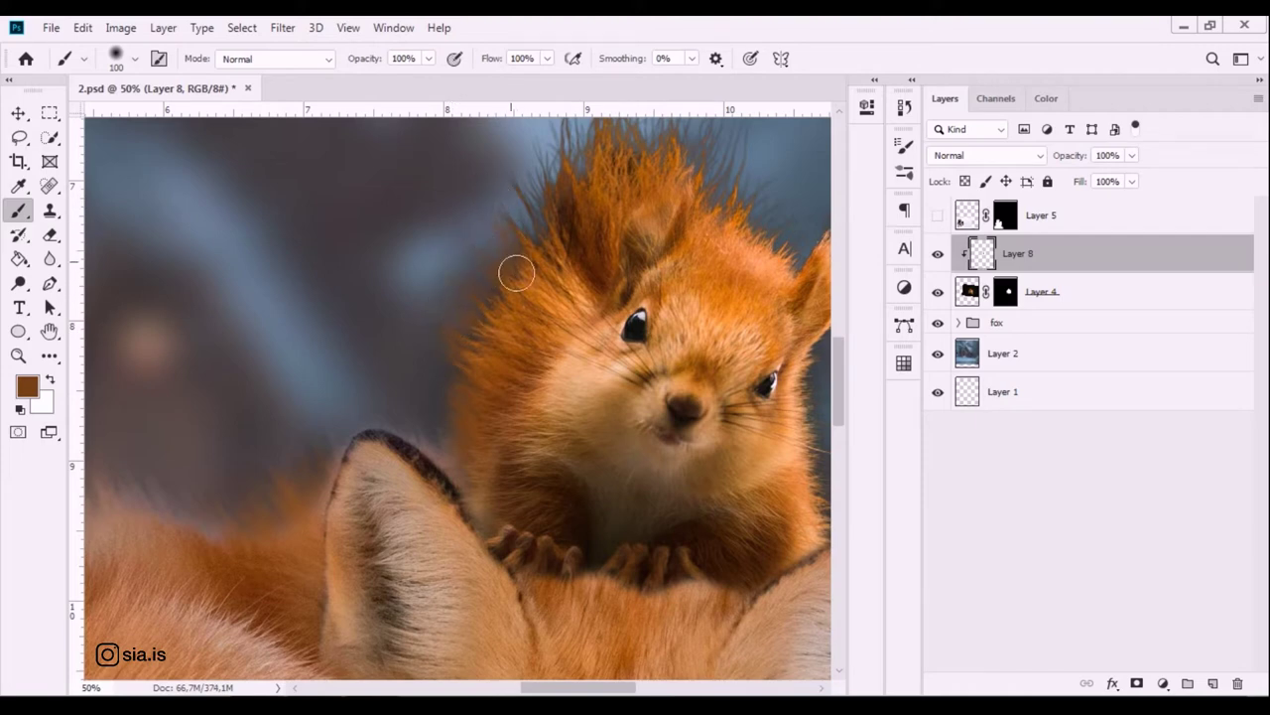
Paint dark brown hair strands on the squirrel's head tuft using colours sampled from the fur.
alt+click(545, 260)
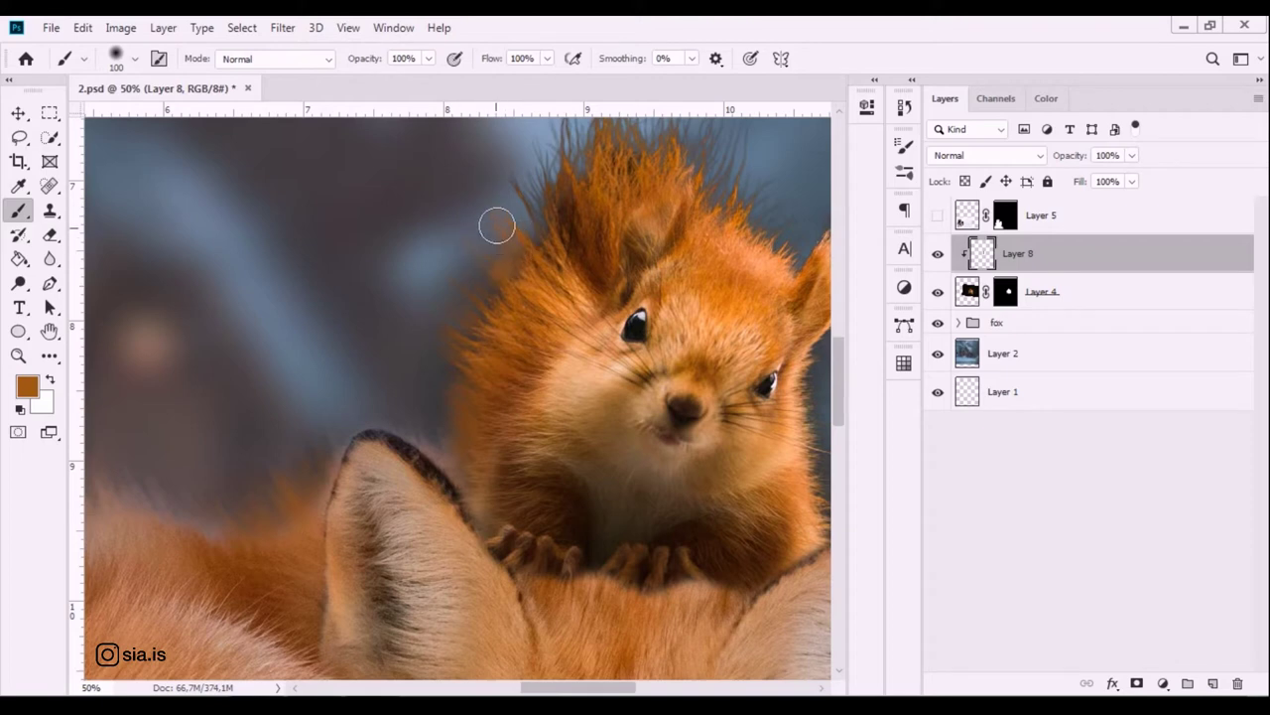
drag(569, 322, 525, 391)
alt+click(526, 328)
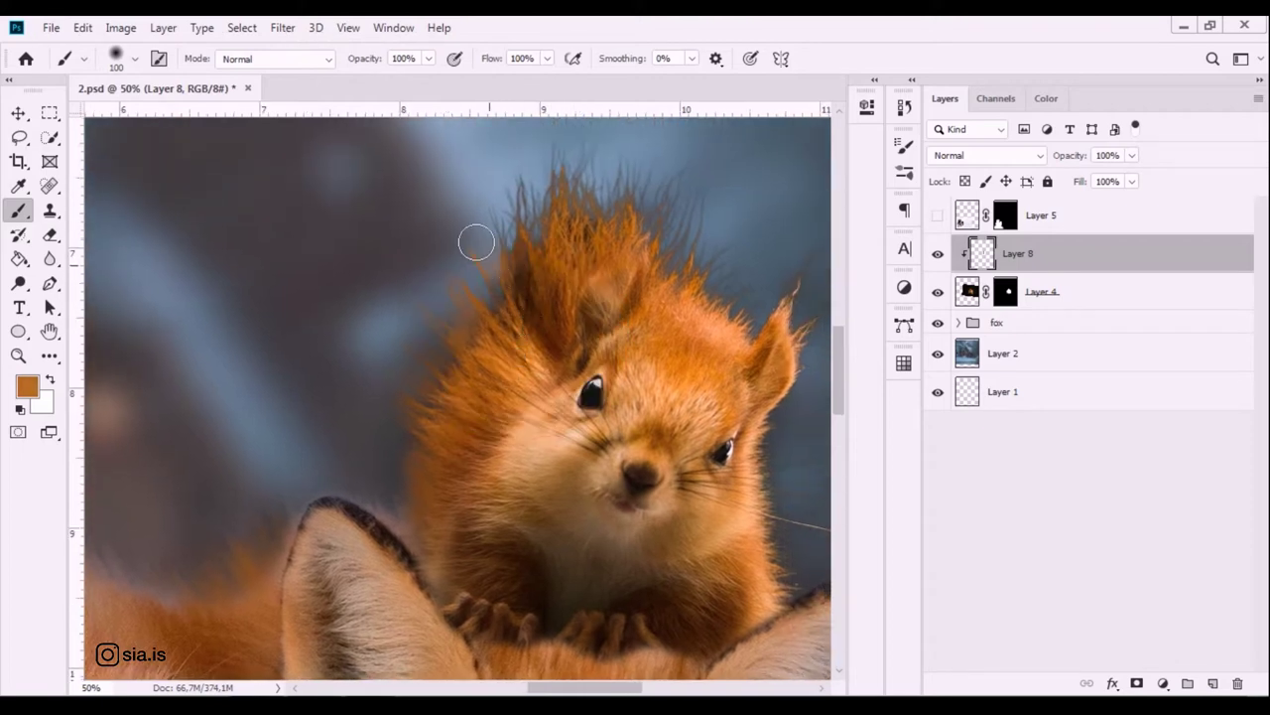
alt+click(513, 231)
drag(513, 230, 515, 177)
drag(502, 228, 504, 297)
Add lighter brown and orange hair strands up the top of the head tuft.
alt+click(550, 230)
drag(542, 199, 570, 177)
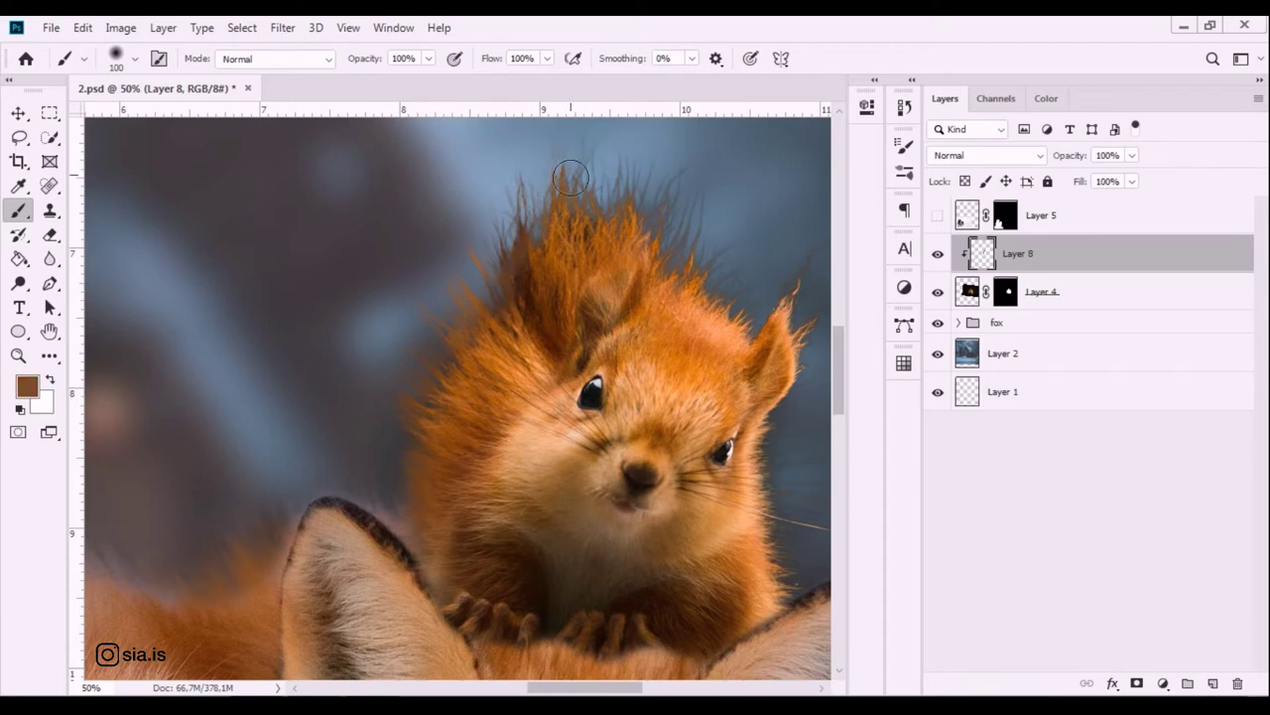
alt+click(586, 226)
drag(556, 225, 571, 160)
drag(596, 200, 633, 184)
alt+click(632, 228)
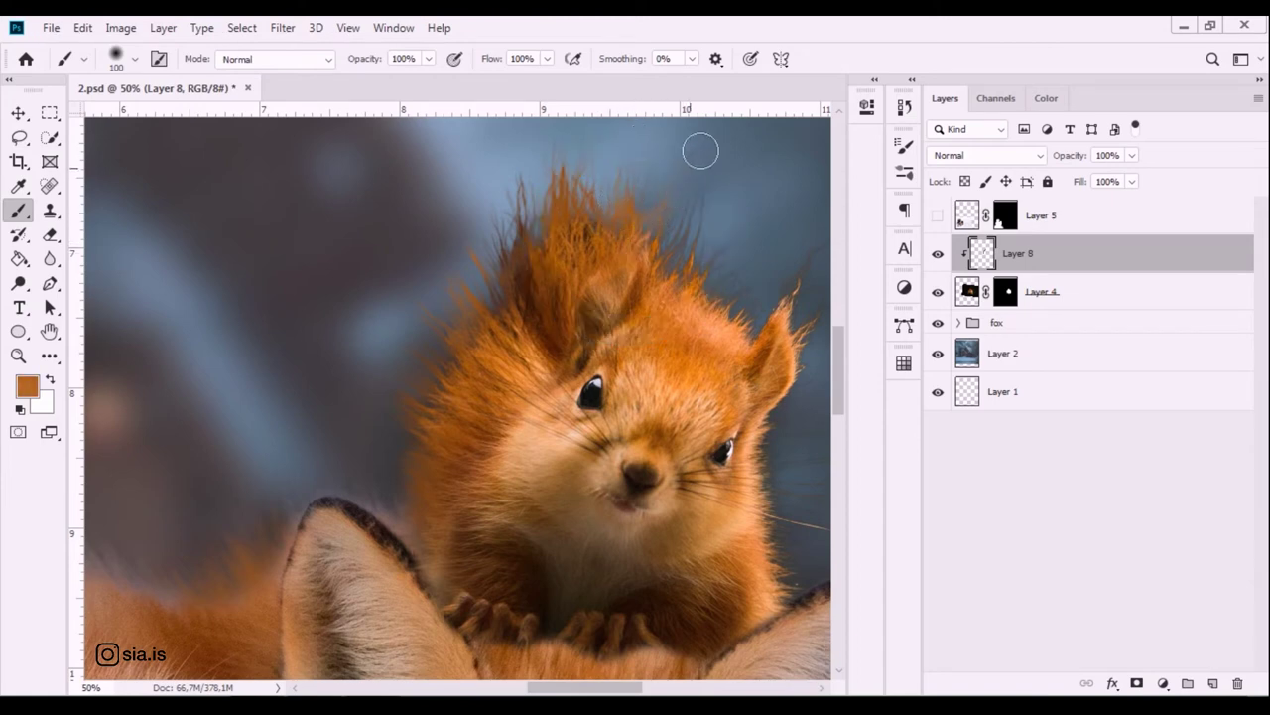
drag(666, 232, 577, 245)
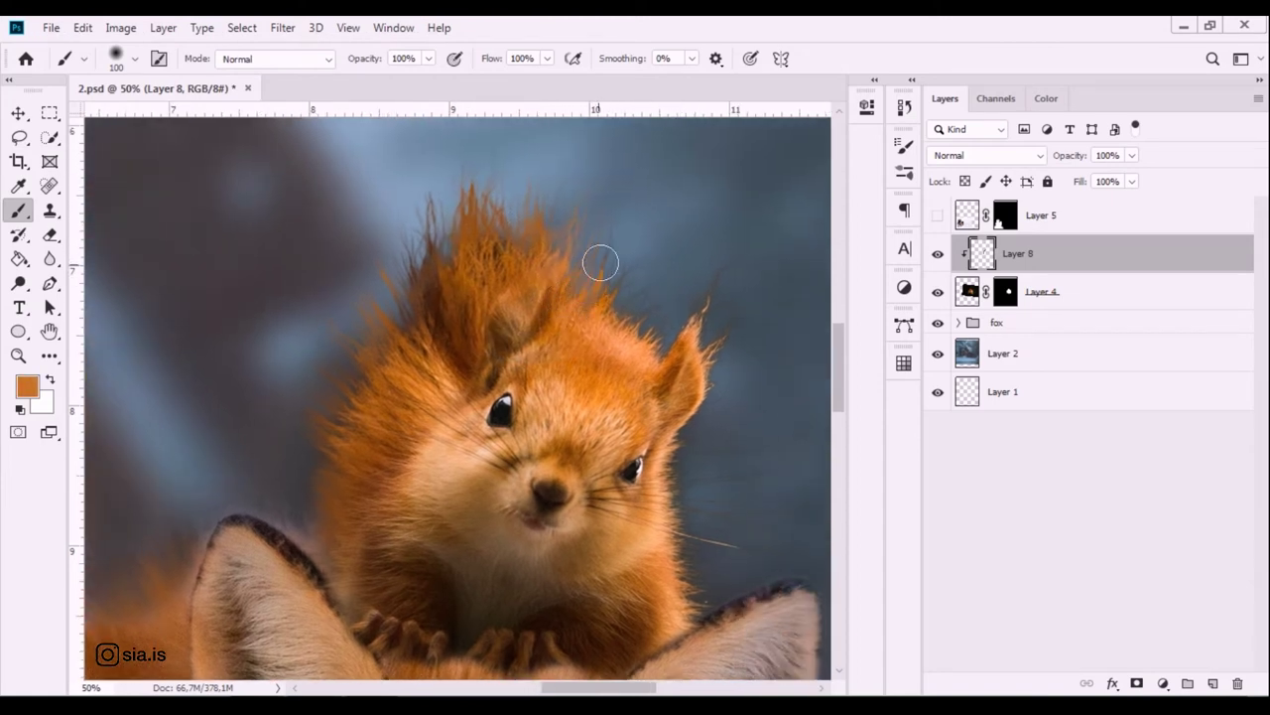
Paint a fur strand out from the squirrel's ear tip in a sampled orange-brown.
alt+click(615, 303)
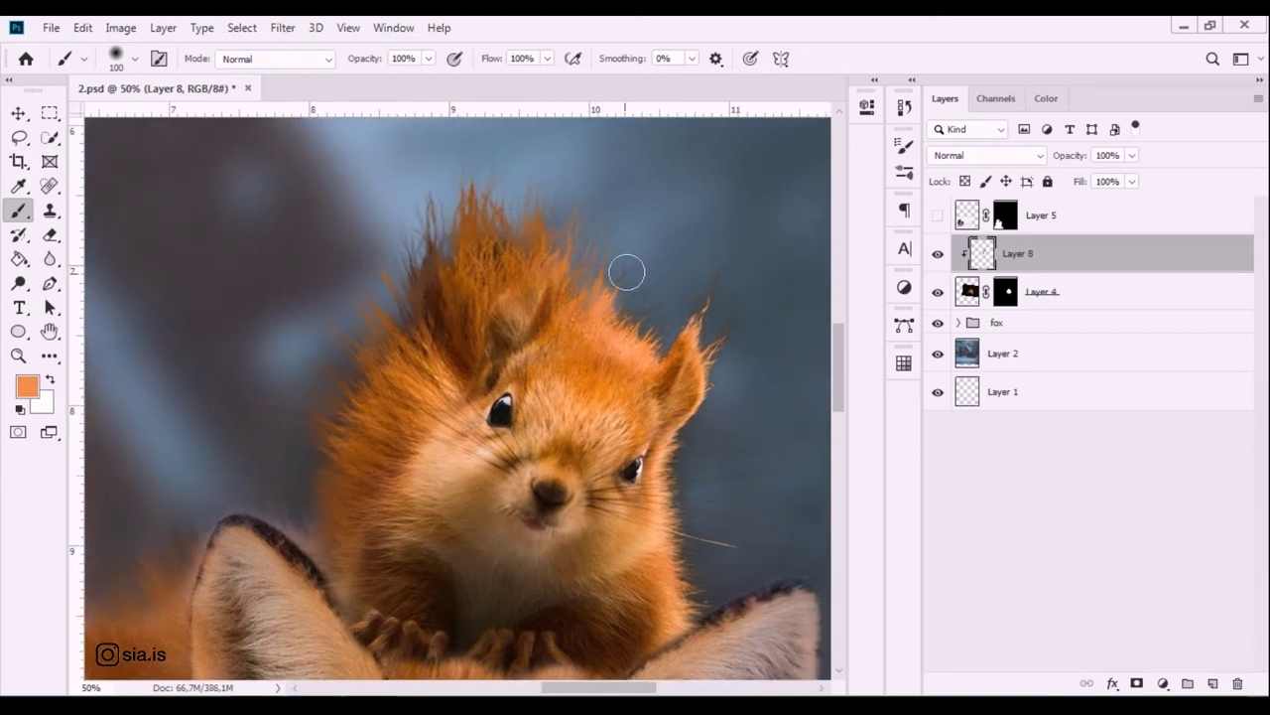
alt+click(630, 343)
alt+click(663, 338)
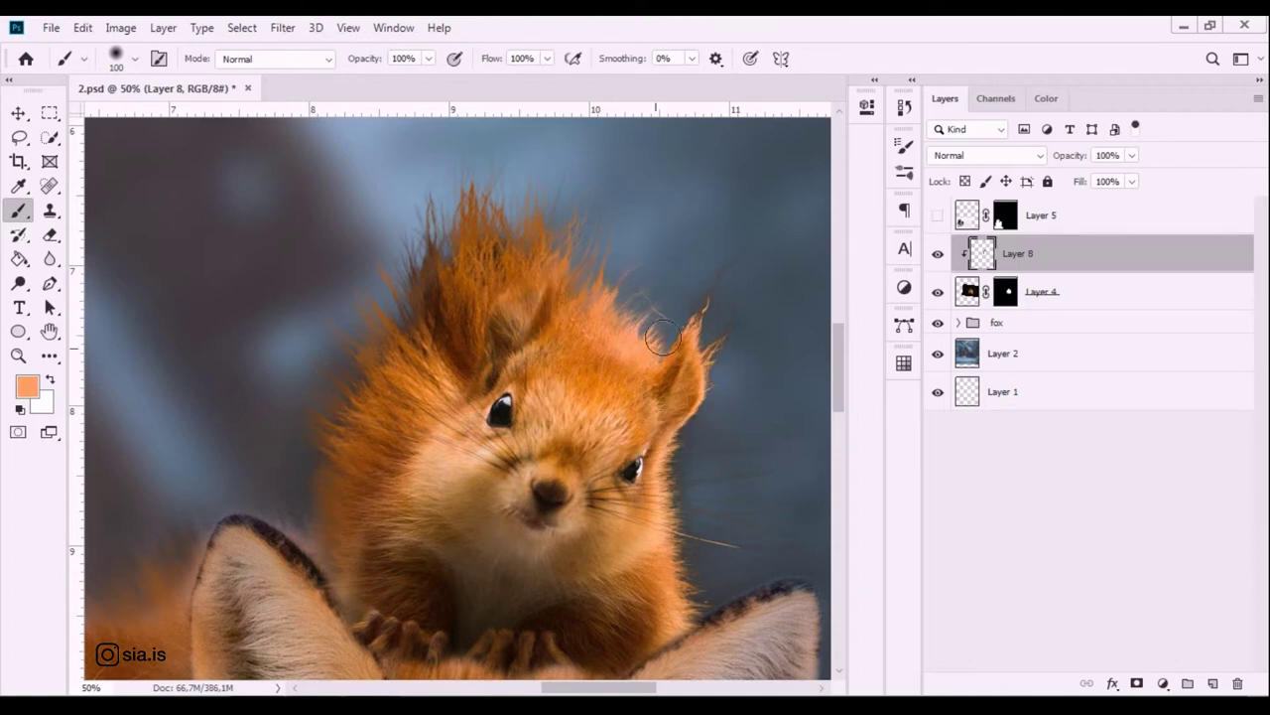
alt+click(700, 326)
drag(697, 322, 733, 264)
alt+click(704, 343)
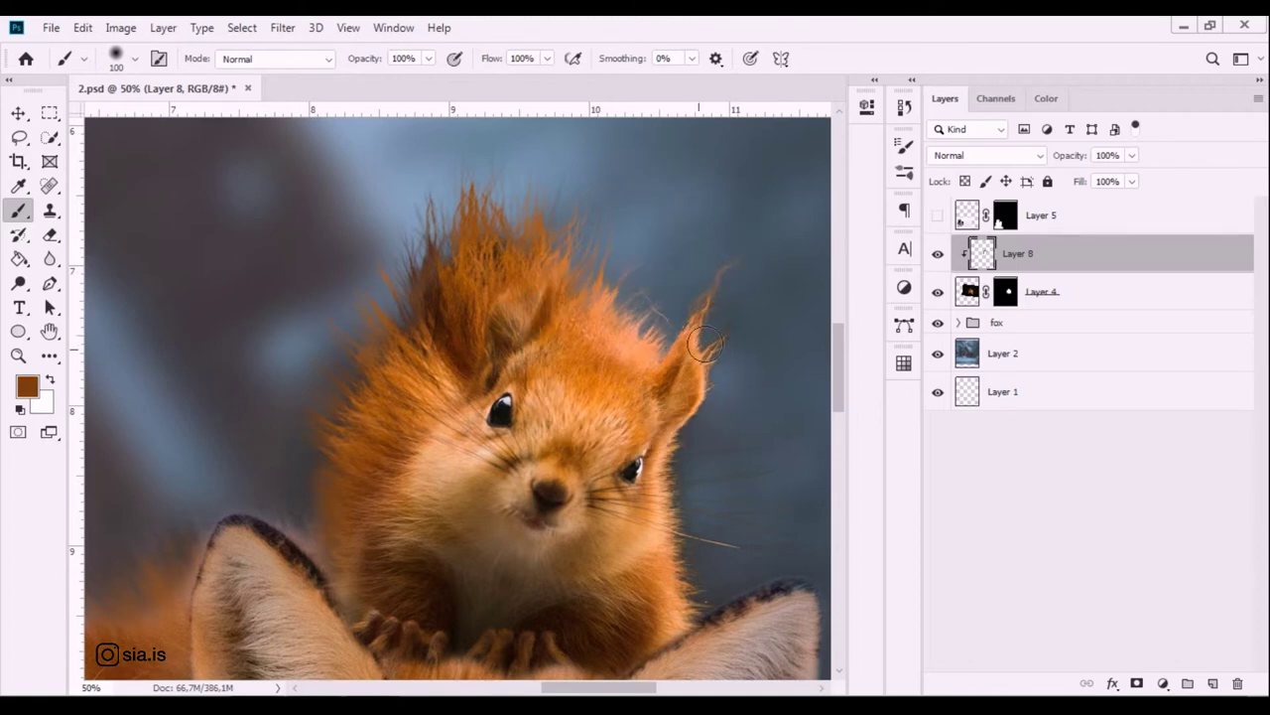
alt+click(680, 342)
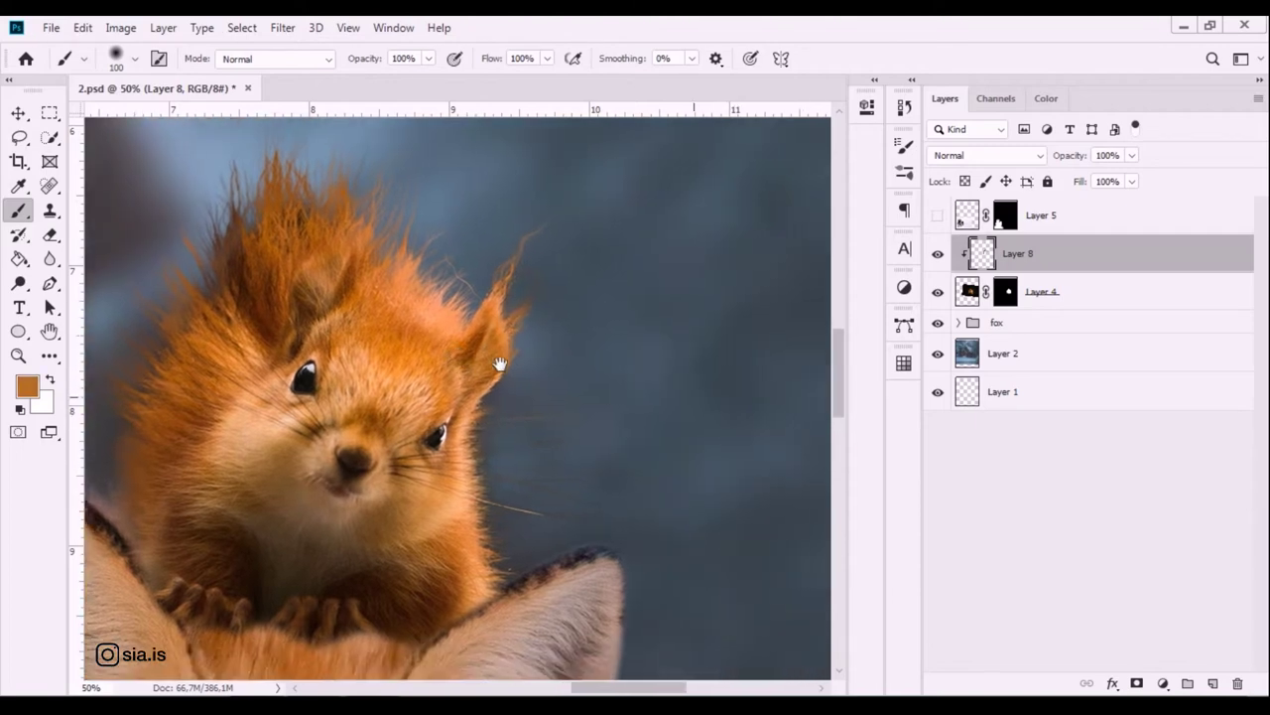
Paint three whisker strokes to the right of the squirrel's face.
drag(817, 468, 624, 437)
alt+click(472, 543)
drag(496, 501, 585, 516)
drag(498, 466, 579, 488)
mouse_move(511, 443)
mouse_down()
mouse_move(572, 466)
mouse_move(549, 448)
mouse_up()
Sample darker brown and orange fur tones near the fur edge, then zoom out toward the fox.
alt+click(353, 421)
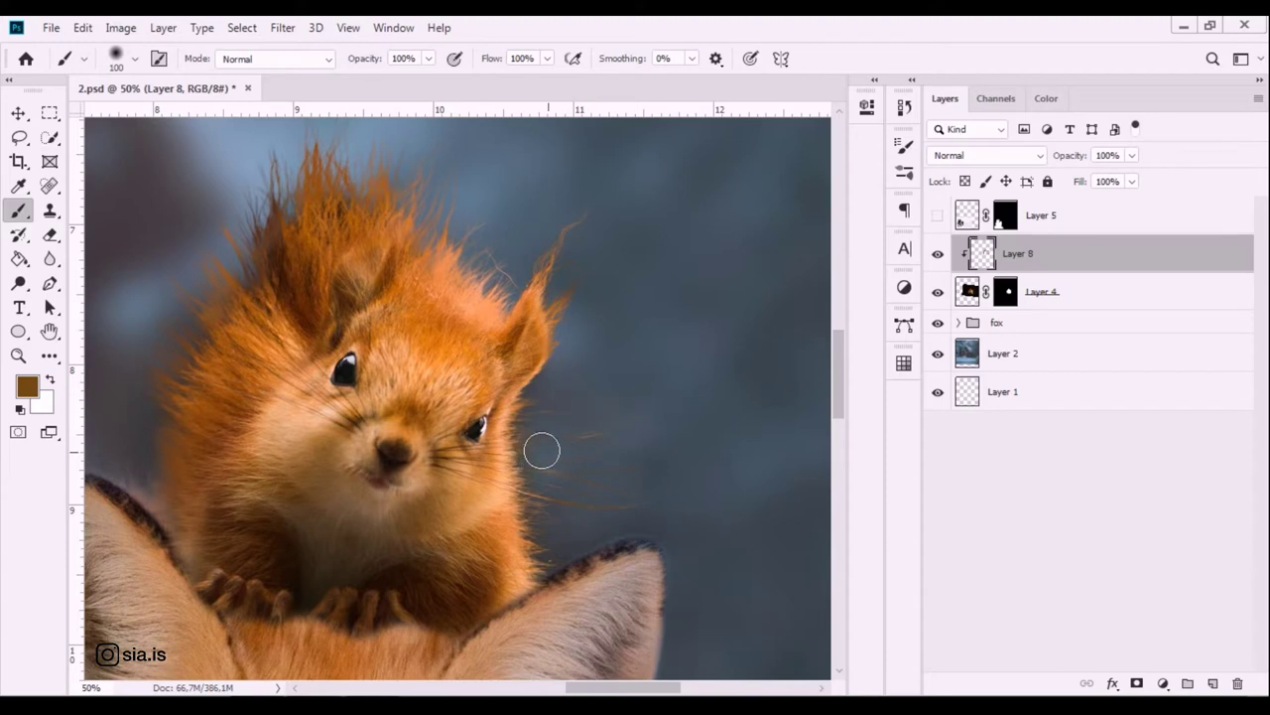
alt+click(532, 528)
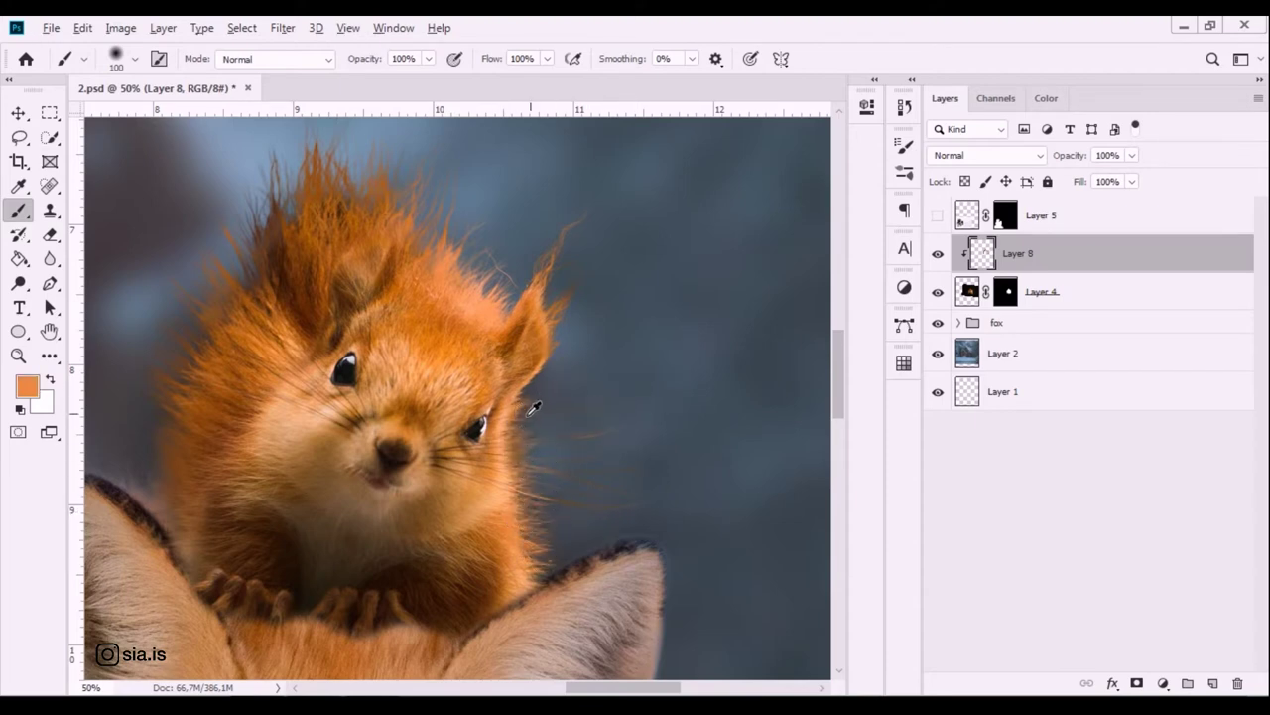
alt+click(537, 541)
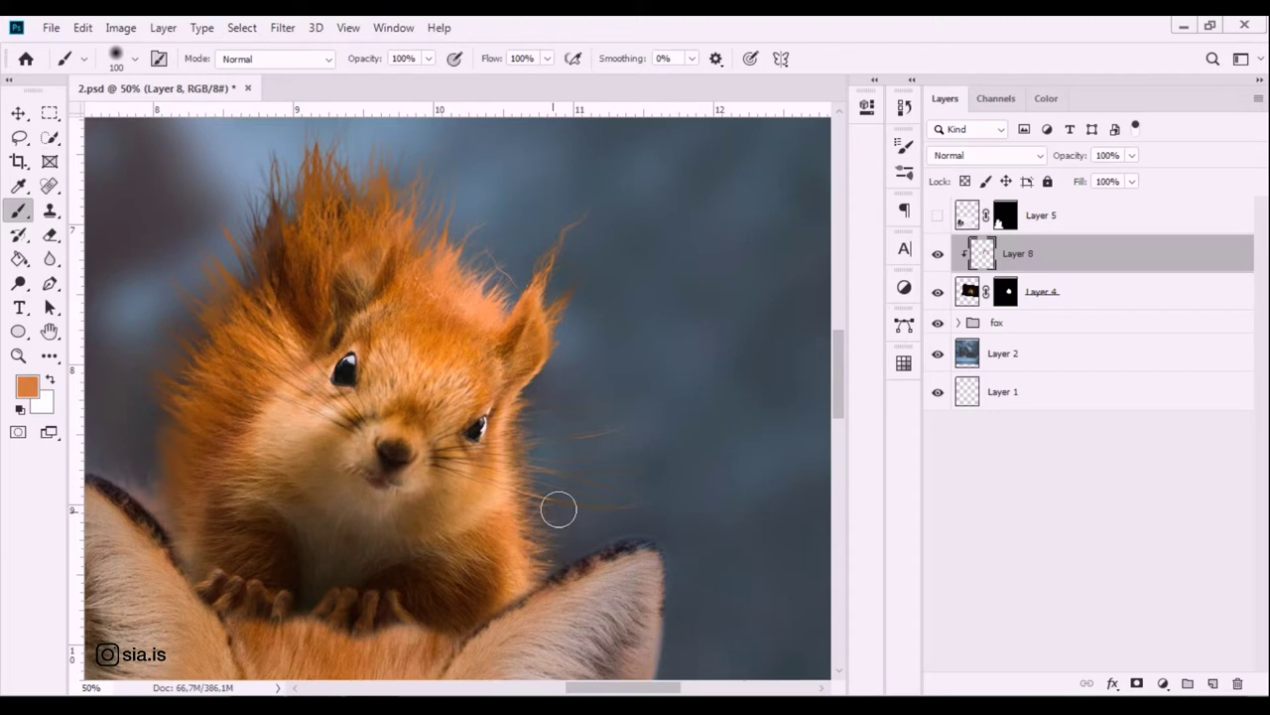
alt+click(515, 421)
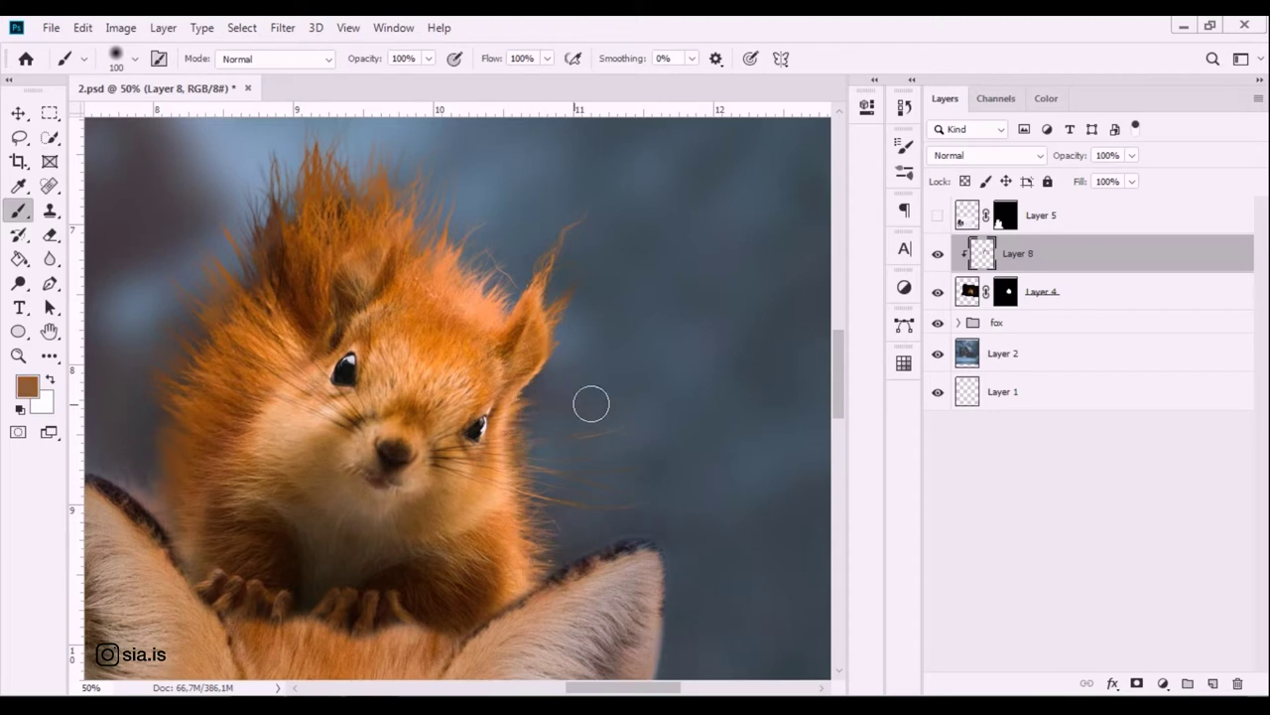
alt+click(515, 425)
key(ctrl+minus)
key(ctrl+minus)
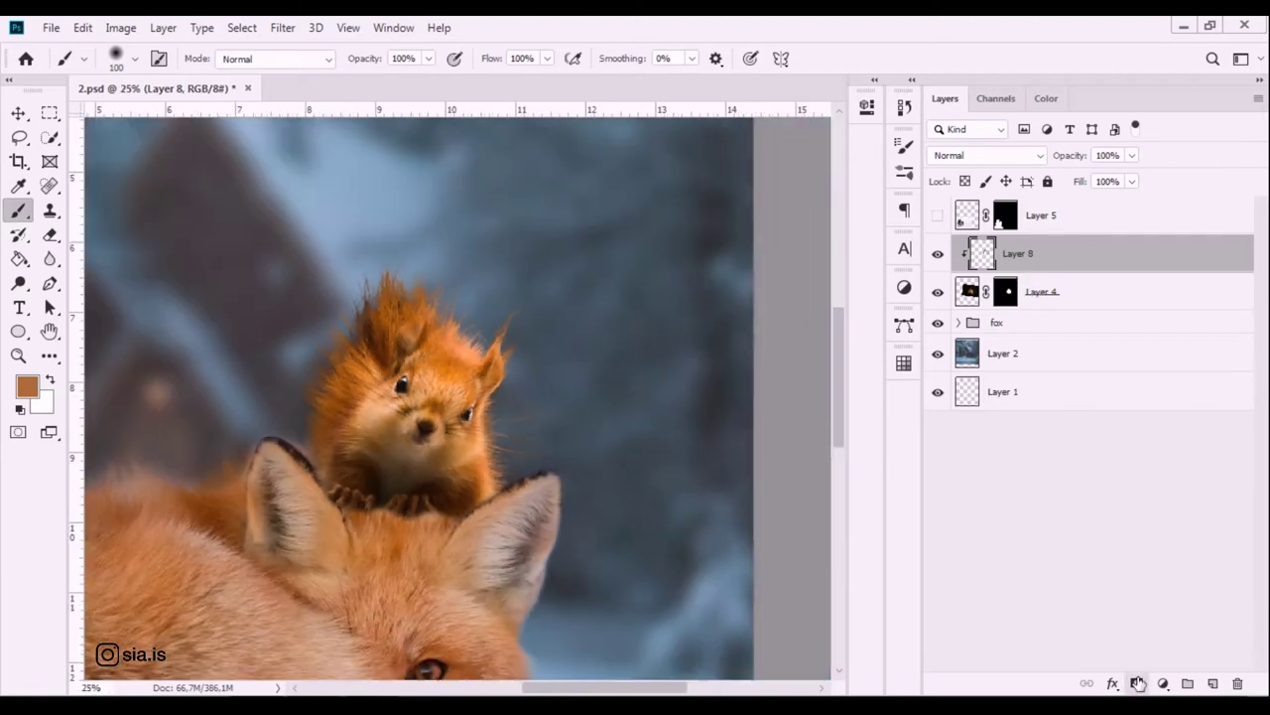
Add a layer mask to Layer 8 and hide some painted fur on the squirrel's upper-right head.
click(1138, 683)
key(ctrl+plus)
key(ctrl+plus)
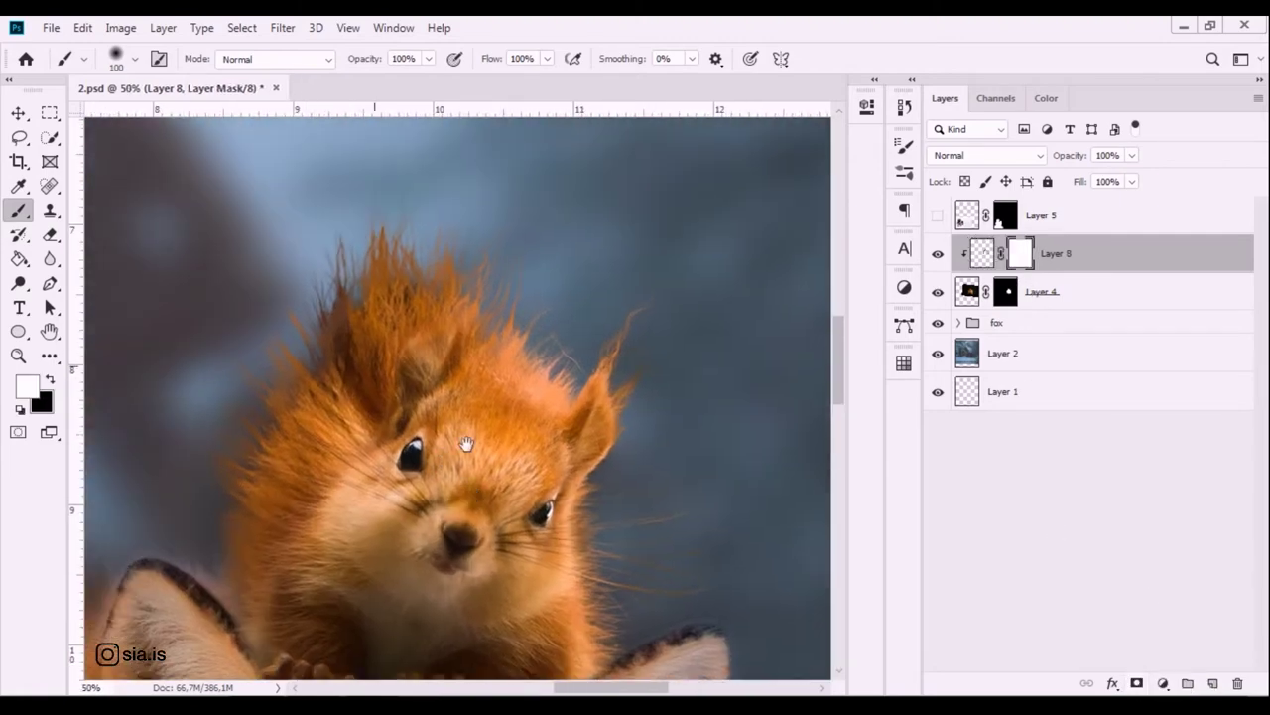
drag(466, 443, 538, 410)
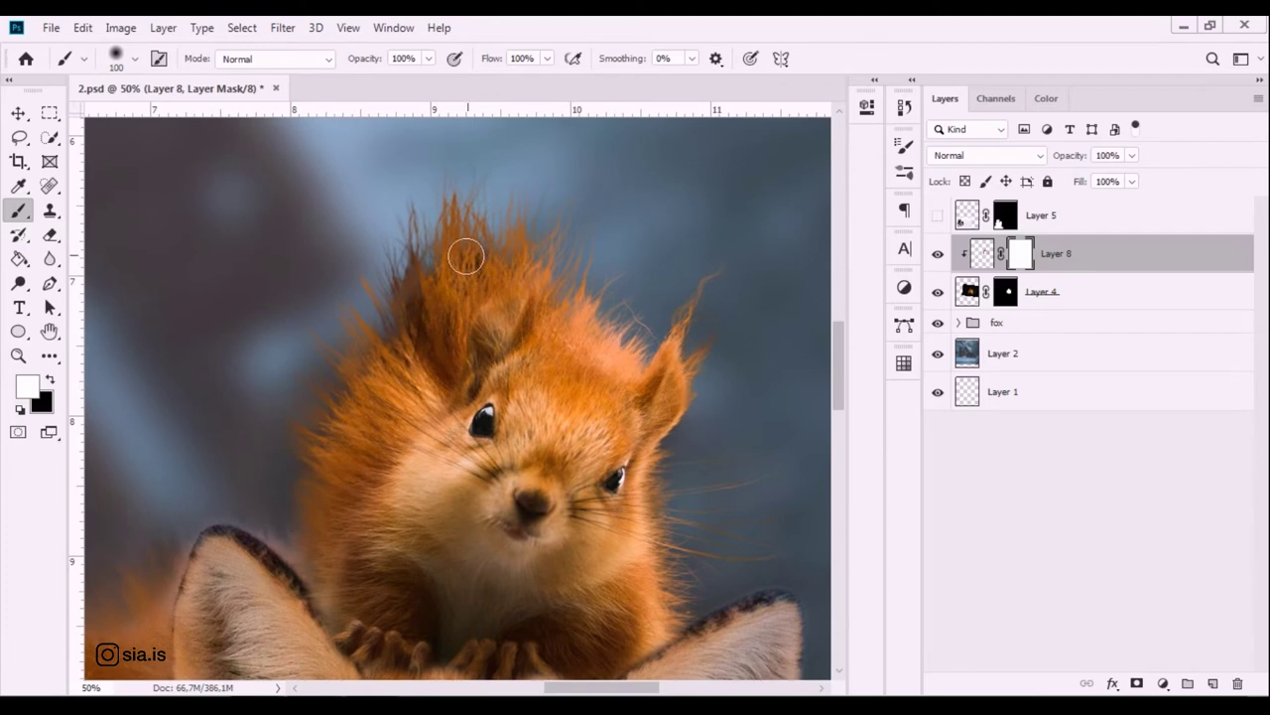
key(x)
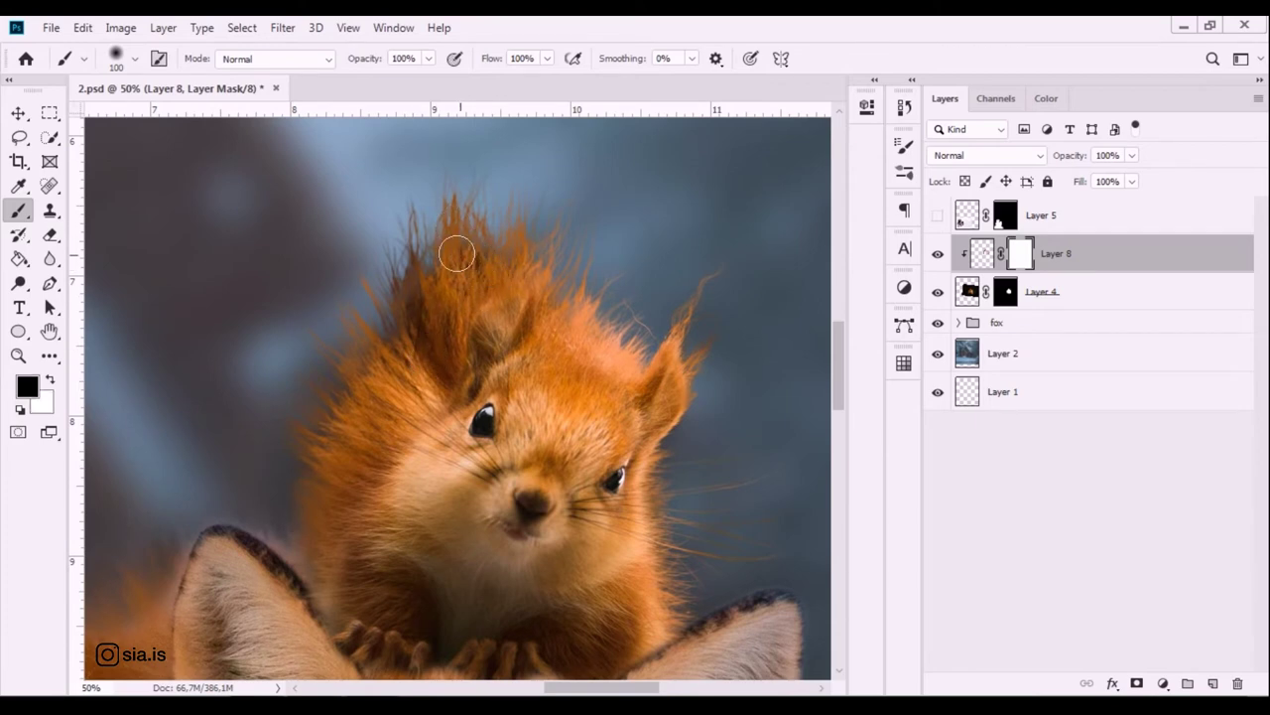
mouse_move(562, 317)
mouse_down()
mouse_move(598, 364)
mouse_move(622, 361)
mouse_move(599, 373)
mouse_up()
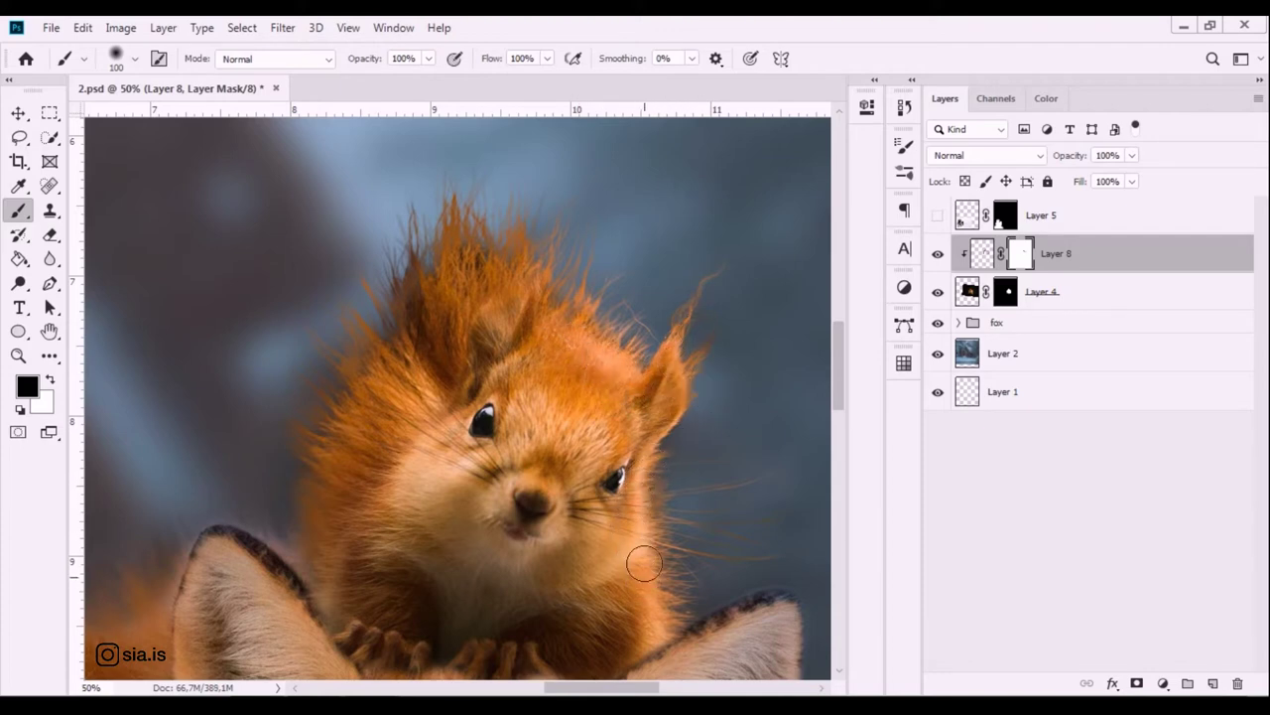
drag(544, 417, 548, 354)
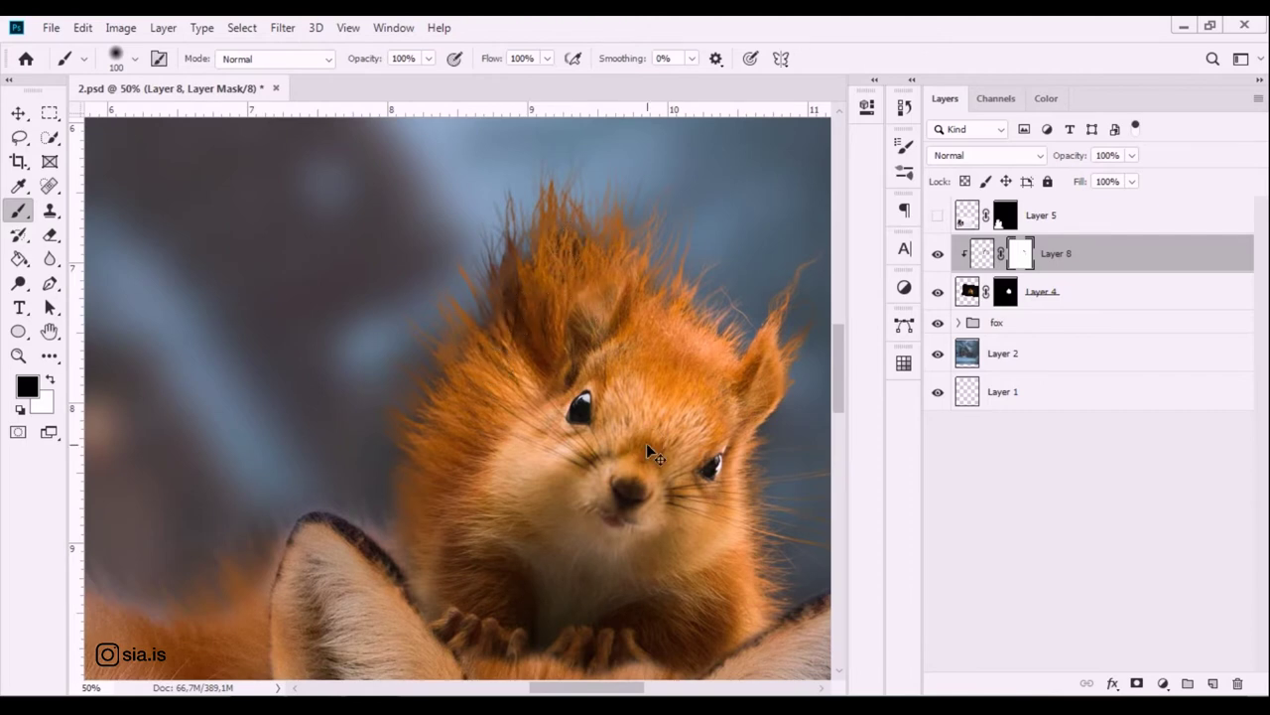
key(ctrl+minus)
key(ctrl+minus)
key(ctrl+minus)
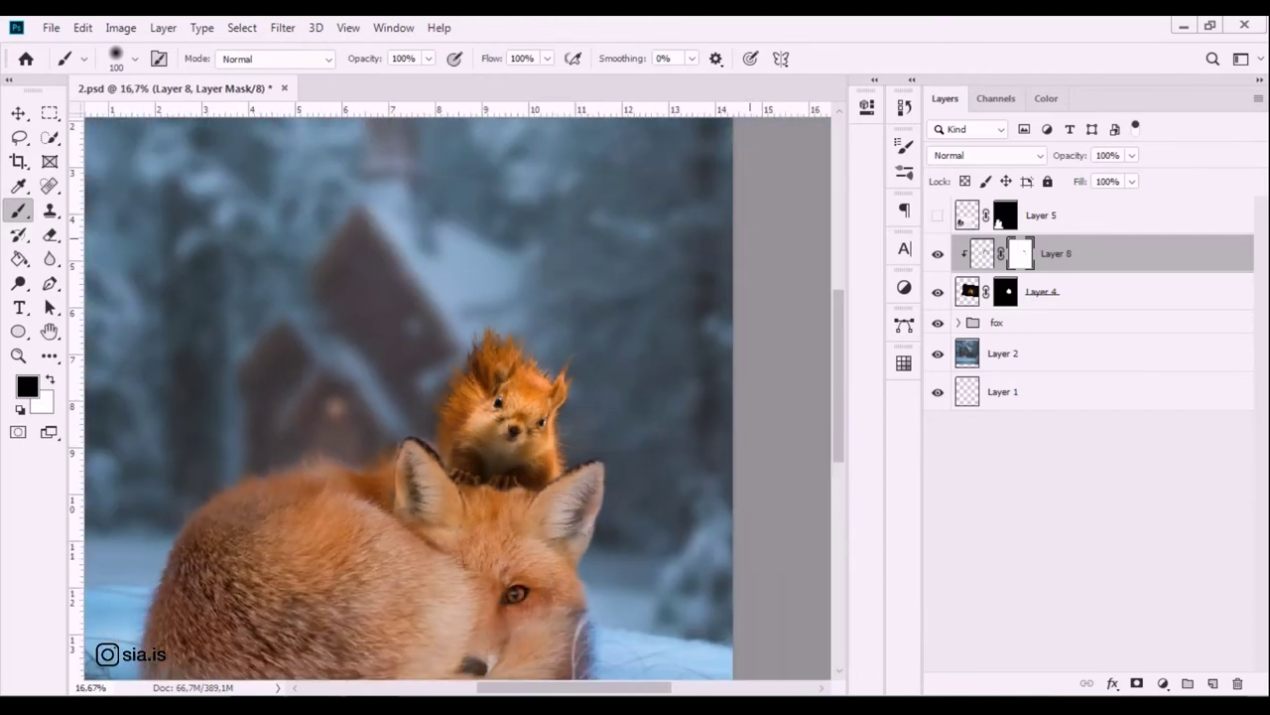
Toggle Layer 8's visibility on and off to compare the painted fur, leaving it visible.
click(936, 256)
click(936, 256)
click(936, 256)
click(936, 256)
click(936, 256)
click(936, 256)
Zoom to 66.7% on the squirrel's paws and target Layer 4's mask.
key(ctrl+plus)
key(ctrl+plus)
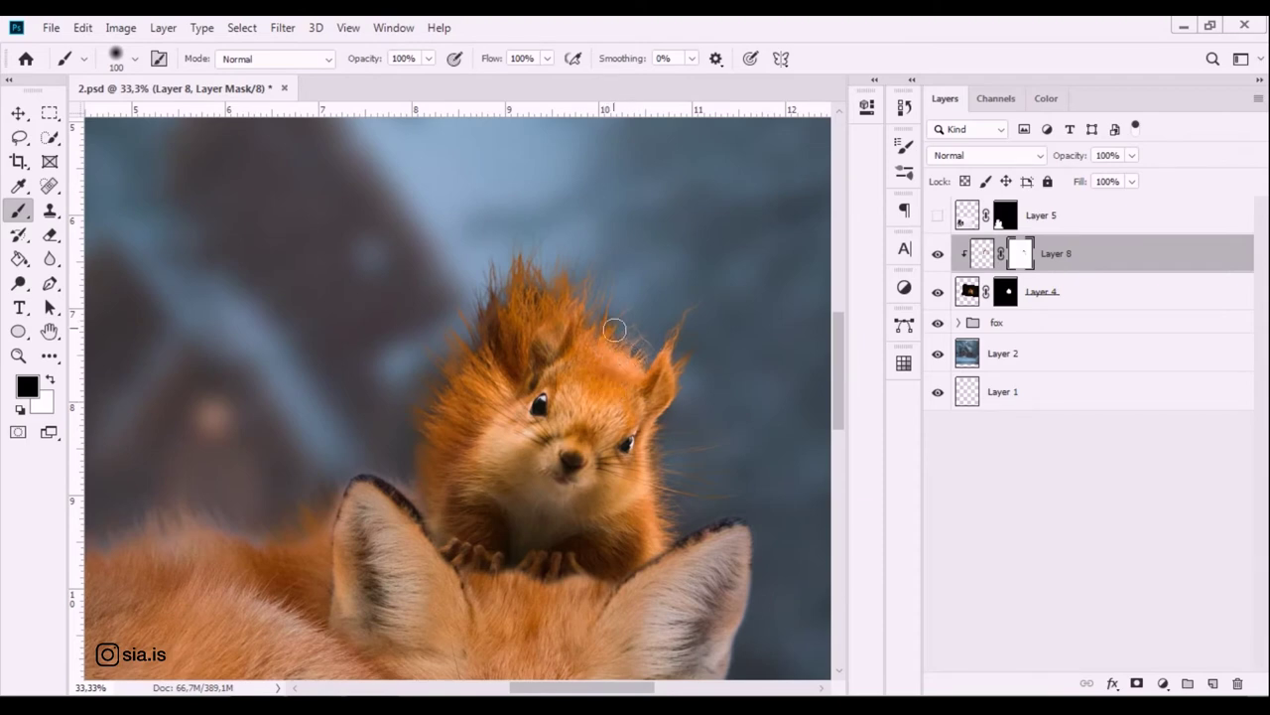
key(ctrl+minus)
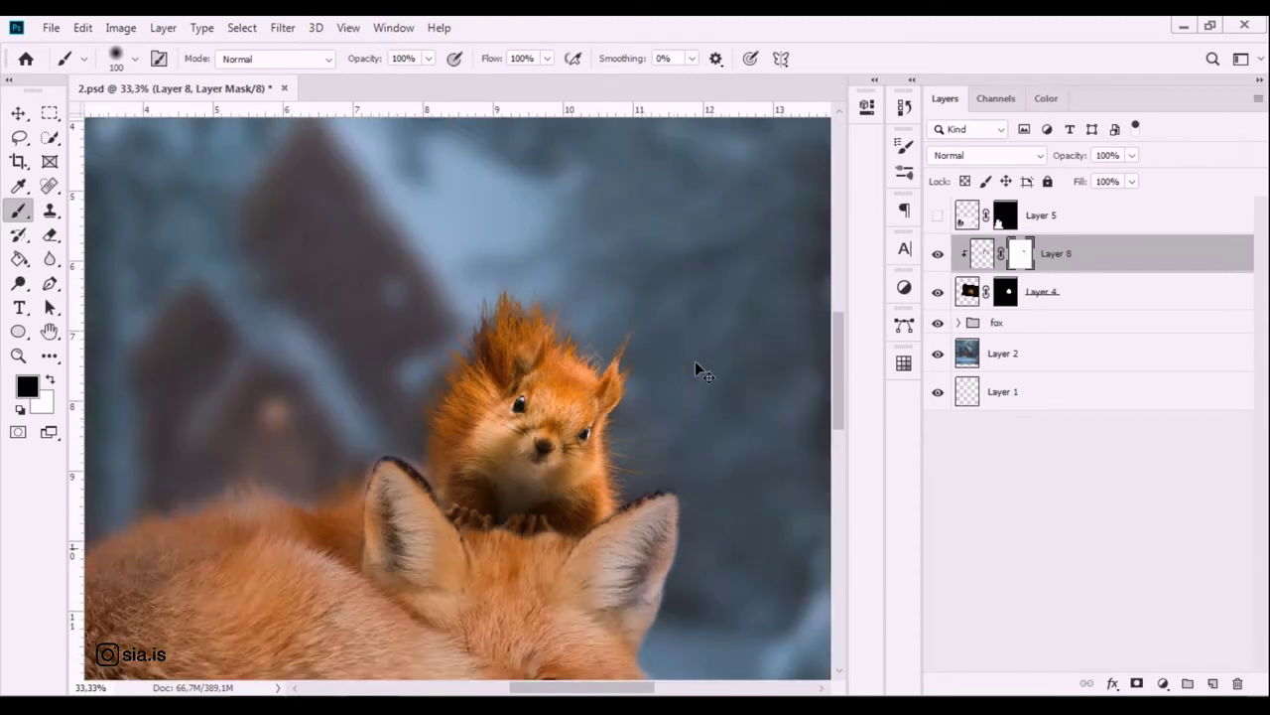
key(ctrl+minus)
key(ctrl+minus)
key(ctrl+minus)
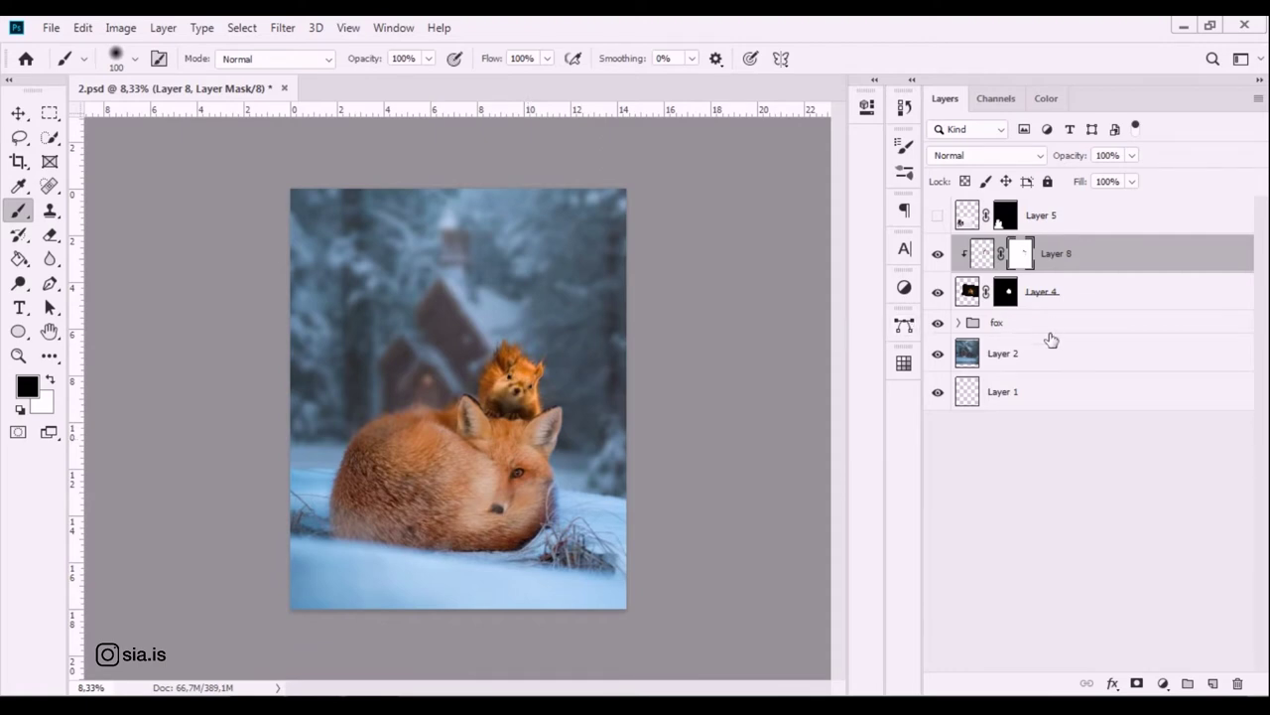
key(ctrl+plus)
key(ctrl+plus)
key(ctrl+plus)
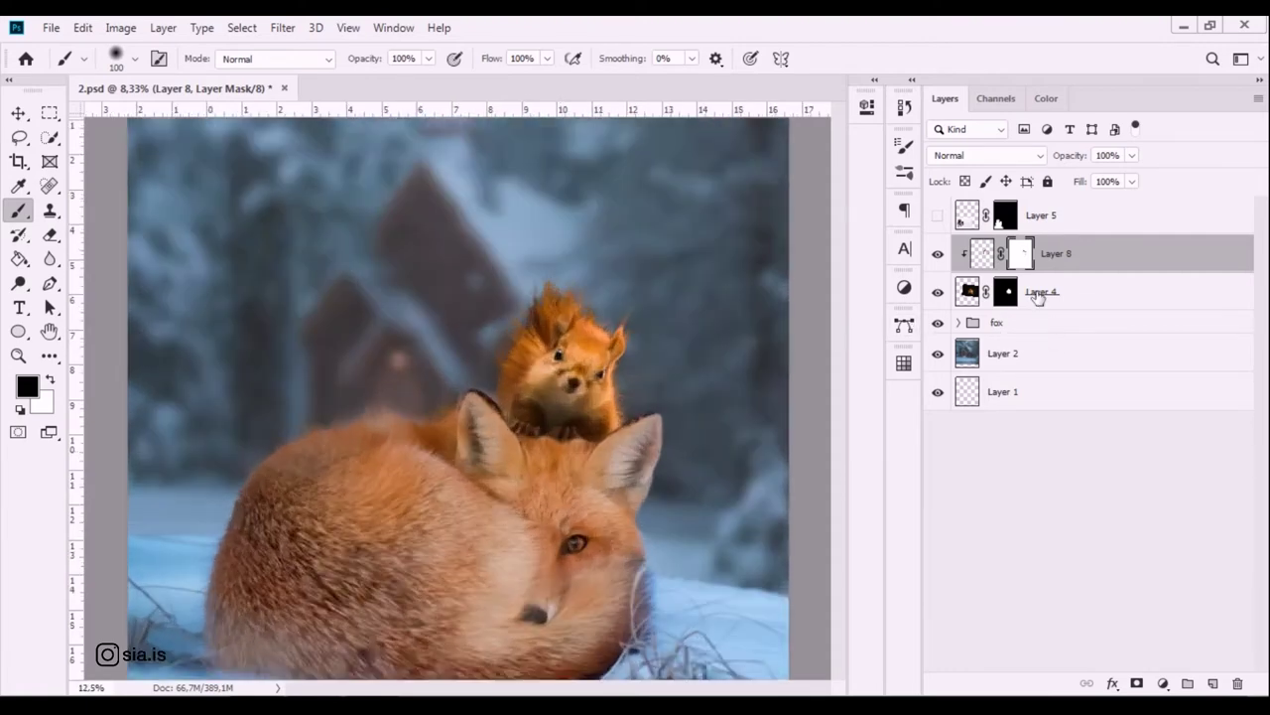
key(ctrl+plus)
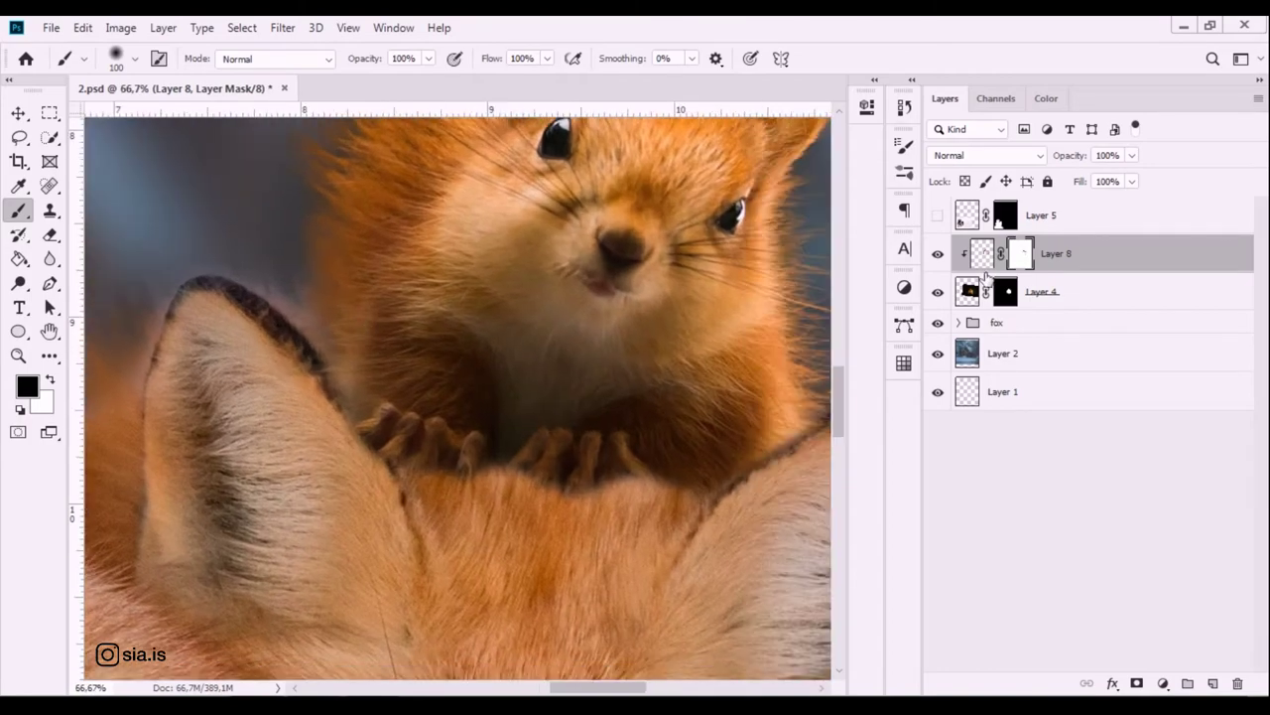
click(1003, 293)
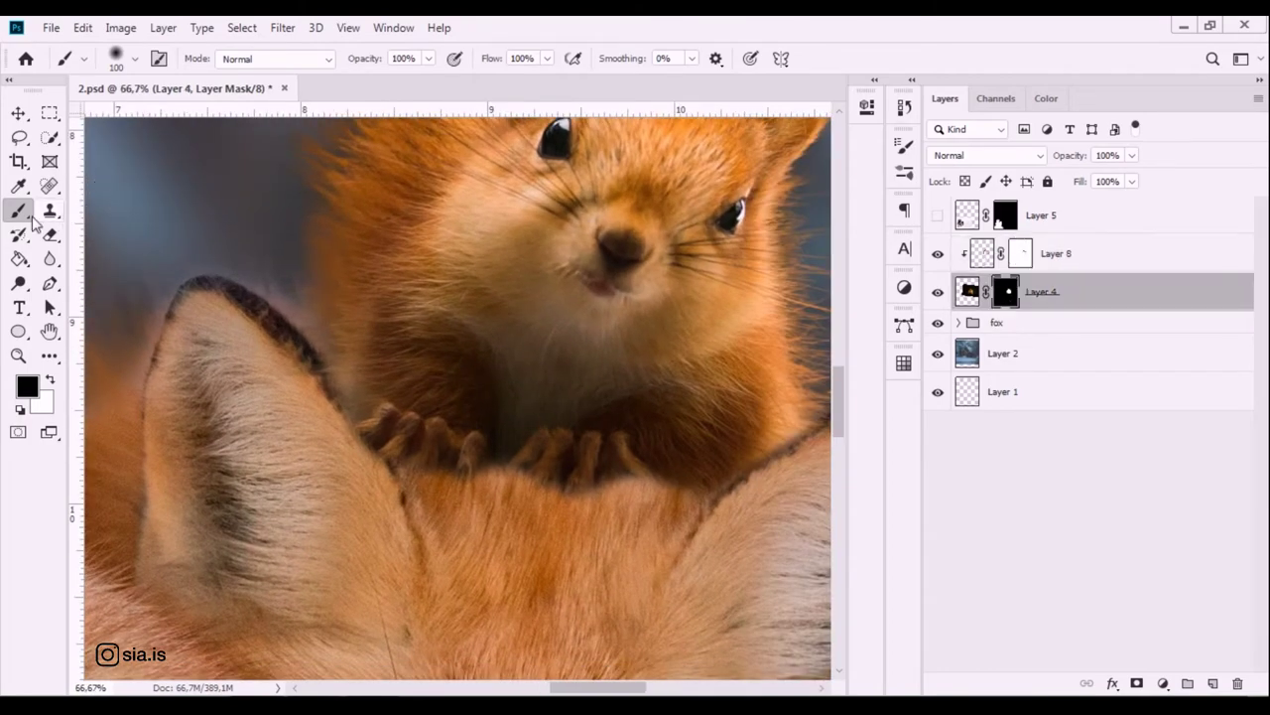
Choose a bristly fur brush, shrink it, and paint white on Layer 4's mask over the paw.
click(135, 58)
click(130, 202)
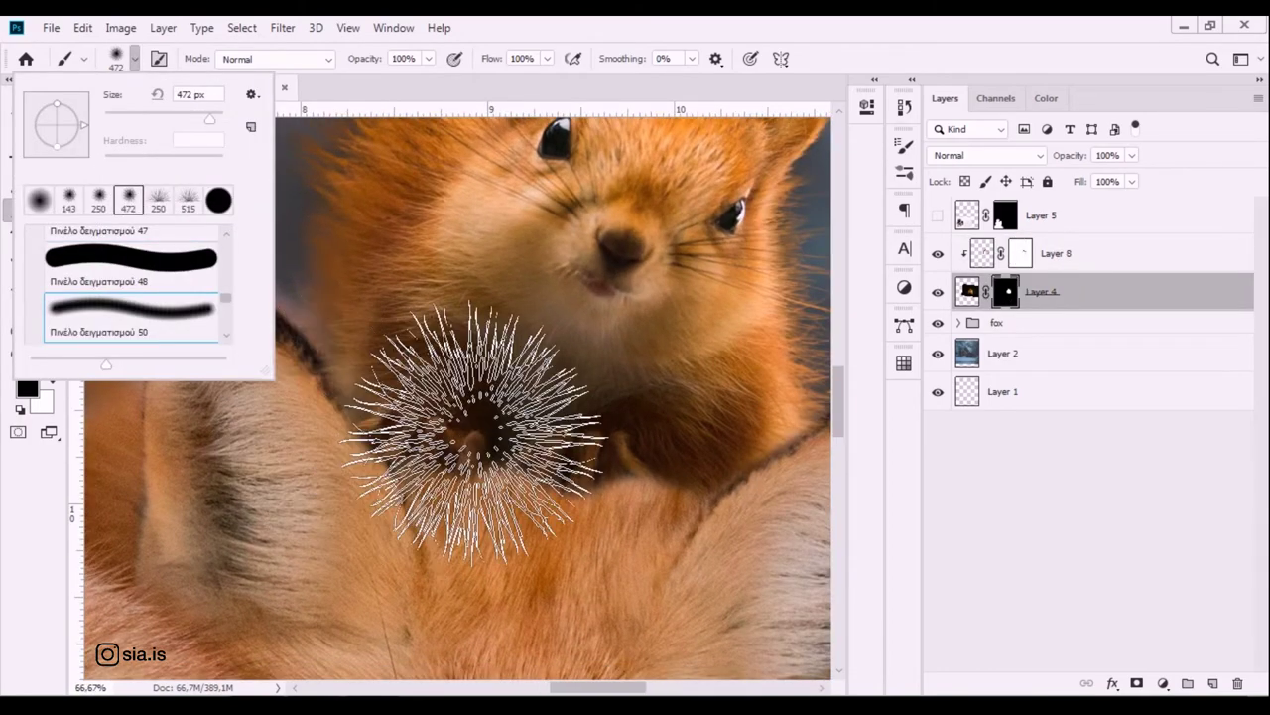
click(480, 402)
key(bracketleft)
key(bracketleft)
key(bracketleft)
key(bracketleft)
key(bracketleft)
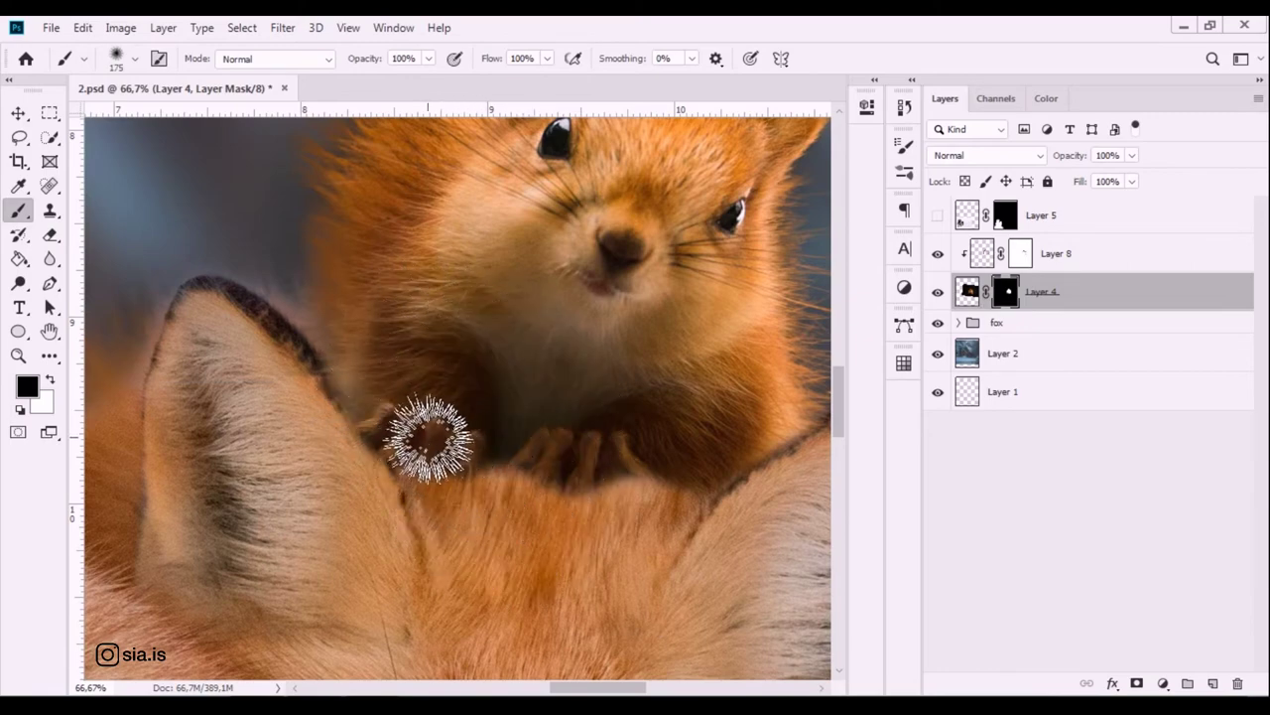
key(x)
mouse_move(423, 438)
mouse_down()
mouse_move(600, 463)
mouse_move(780, 392)
mouse_move(646, 440)
mouse_move(814, 499)
mouse_move(680, 445)
mouse_move(714, 487)
mouse_move(582, 458)
mouse_move(629, 419)
mouse_move(609, 439)
mouse_move(434, 429)
mouse_move(547, 420)
mouse_up()
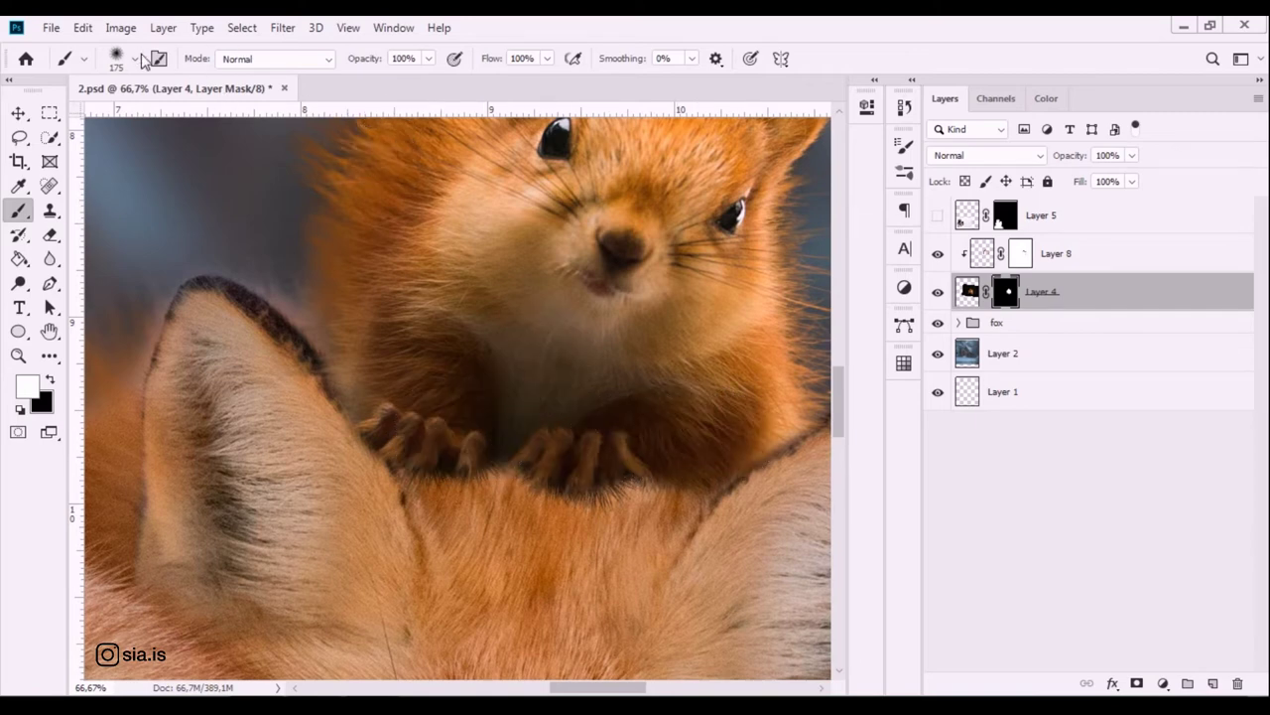
Shrink the bristle brush from 150 to 100 px and set it to paint white.
key(x)
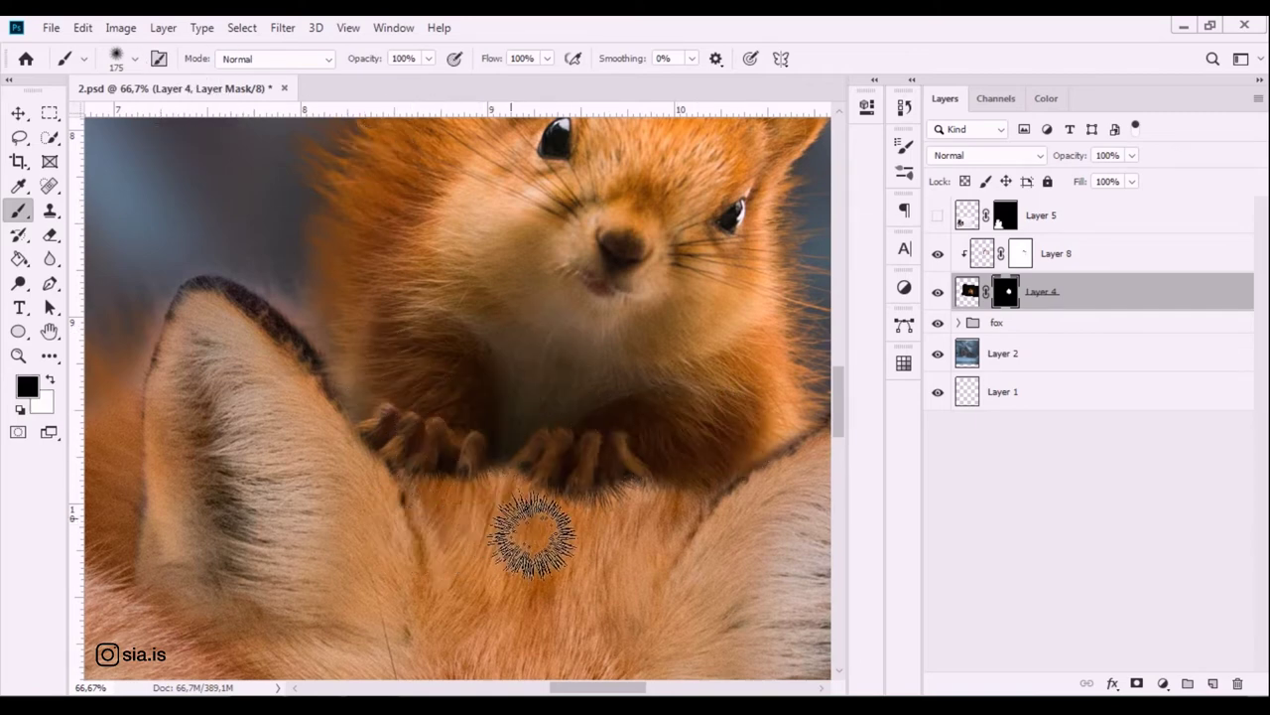
key(x)
key(x)
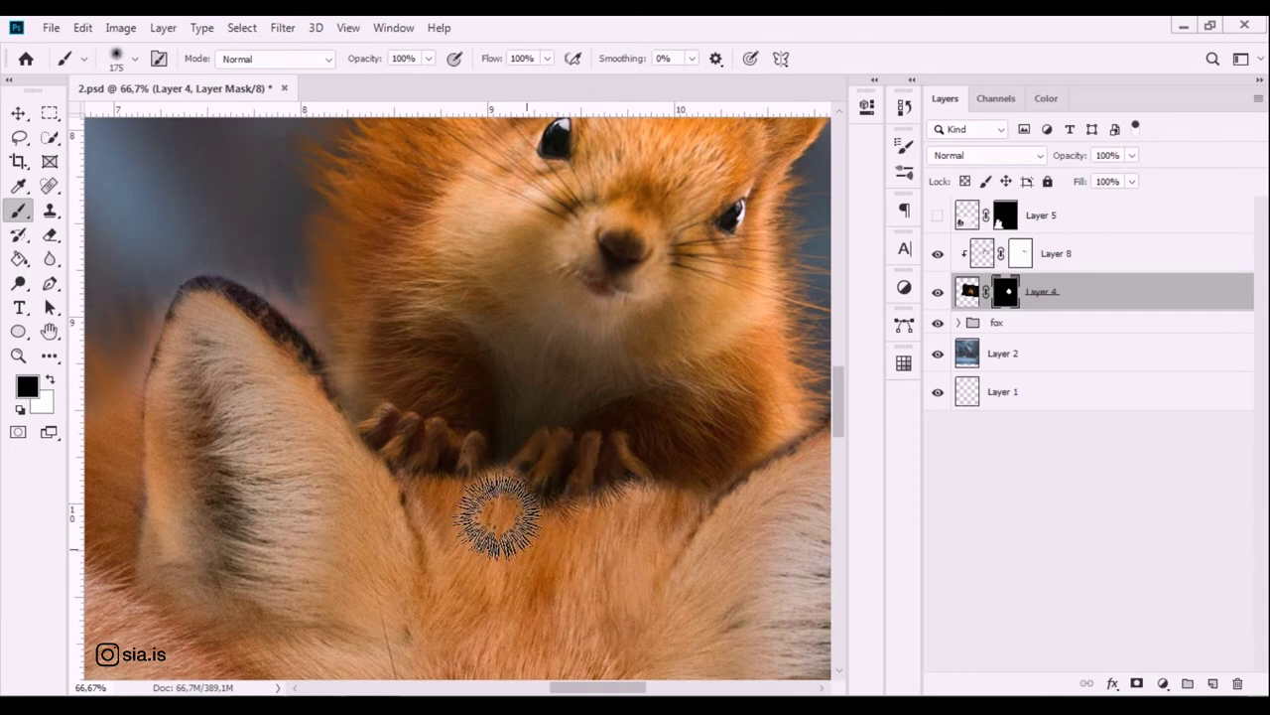
key(x)
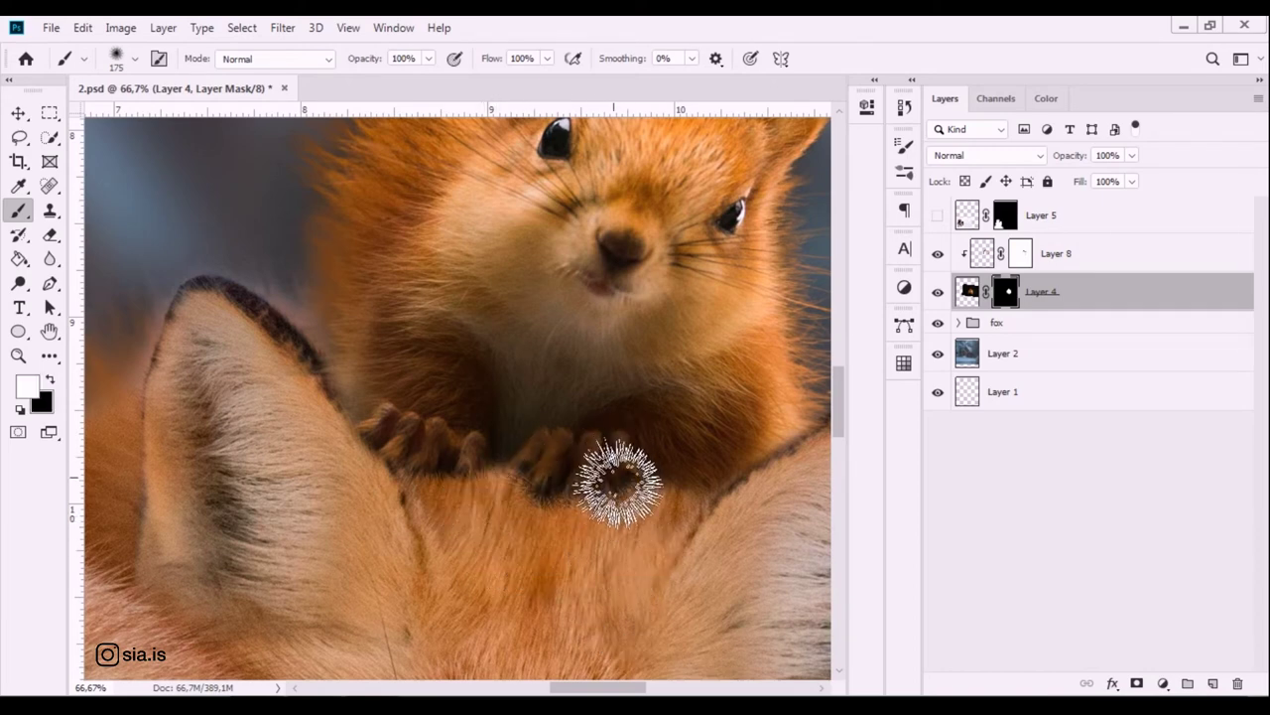
key(x)
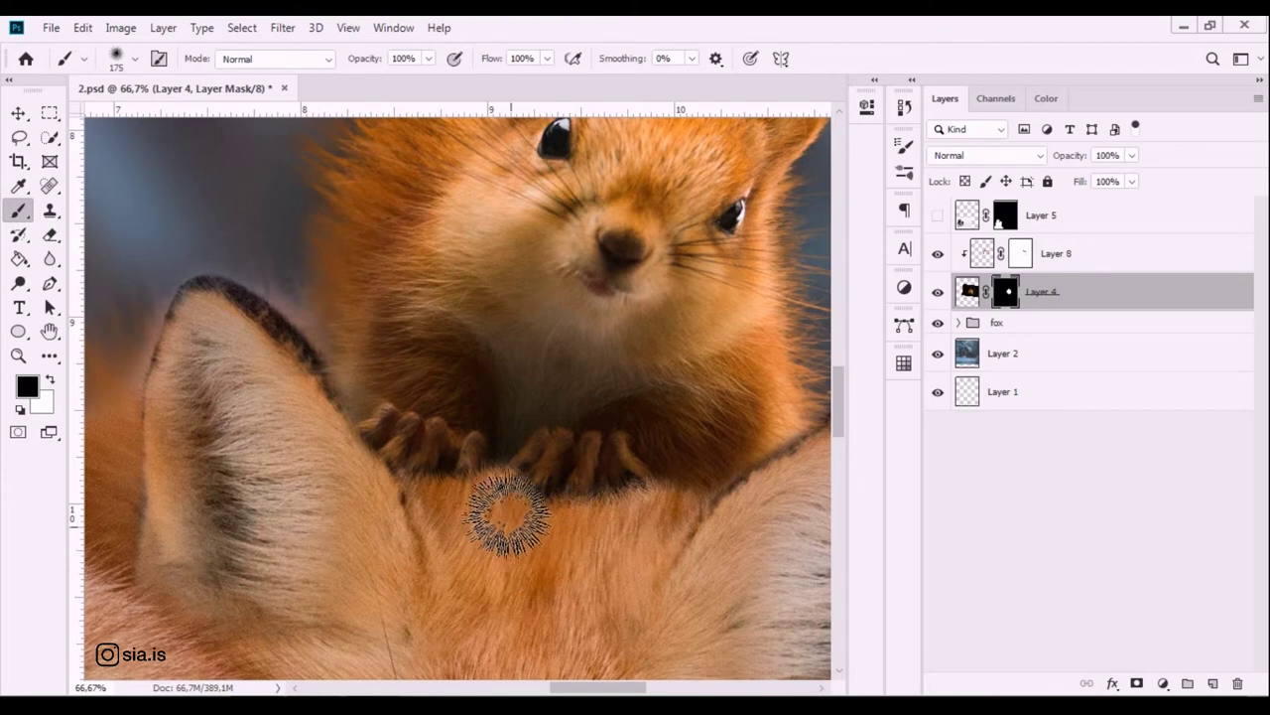
key(x)
key(x)
key(bracketleft)
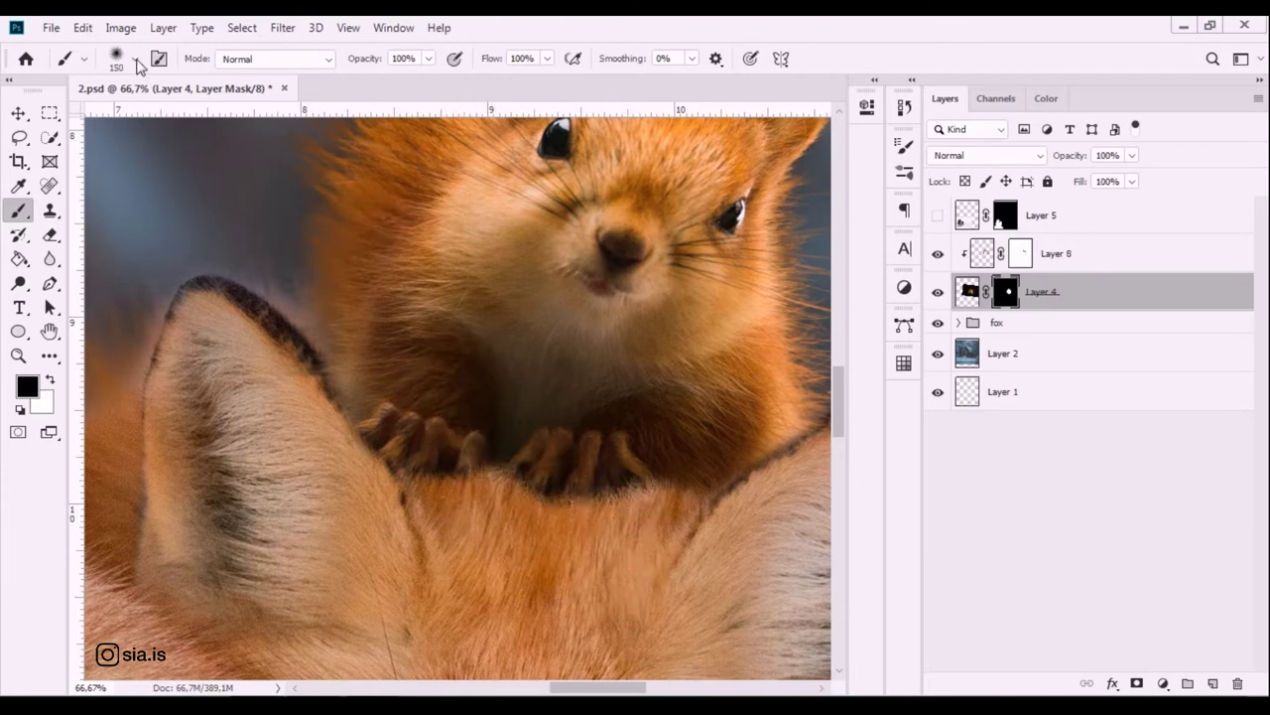
click(136, 59)
click(632, 549)
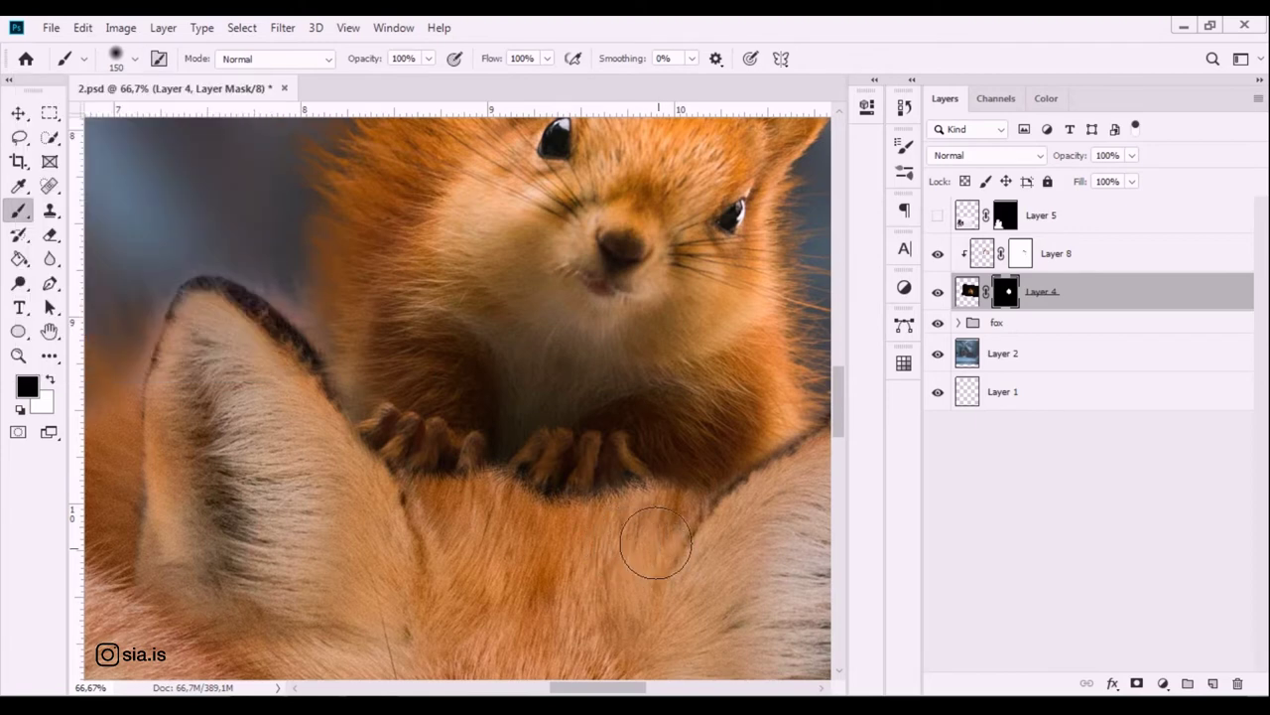
key(bracketleft)
key(bracketleft)
key(x)
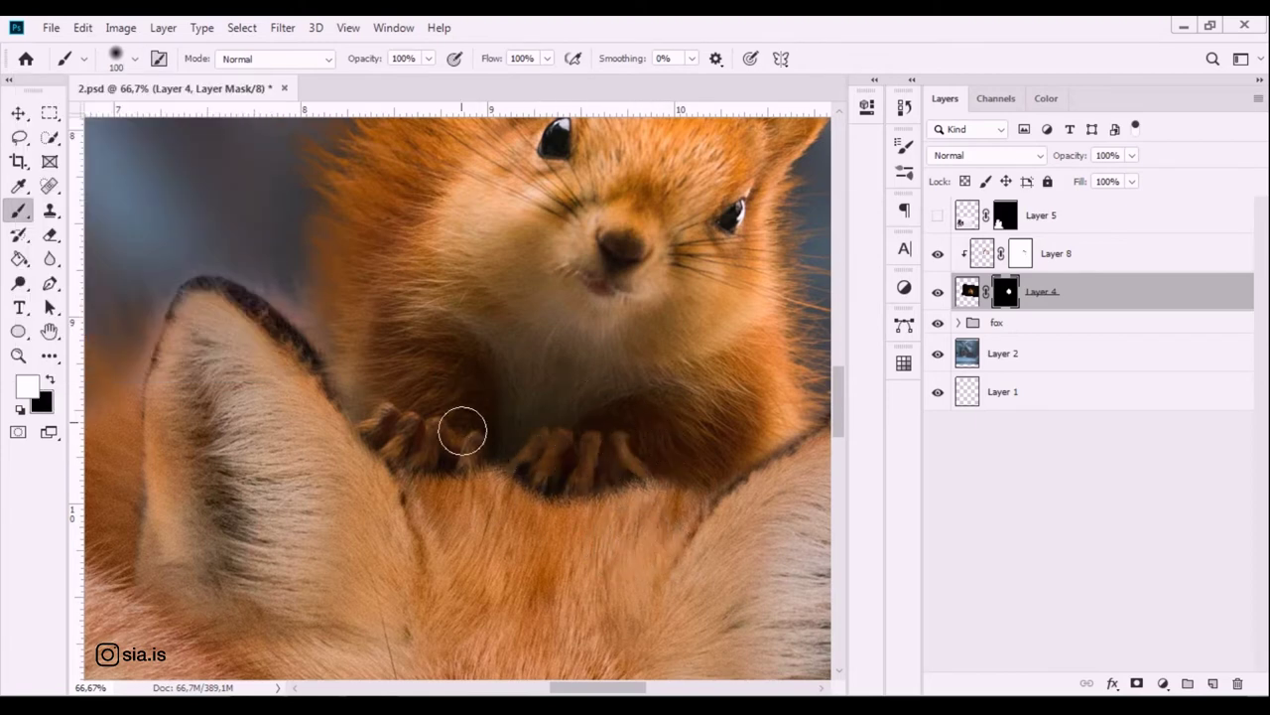
Zoom out and back in to check how the paws blend into the fox fur.
key(ctrl+minus)
key(ctrl+minus)
key(ctrl+minus)
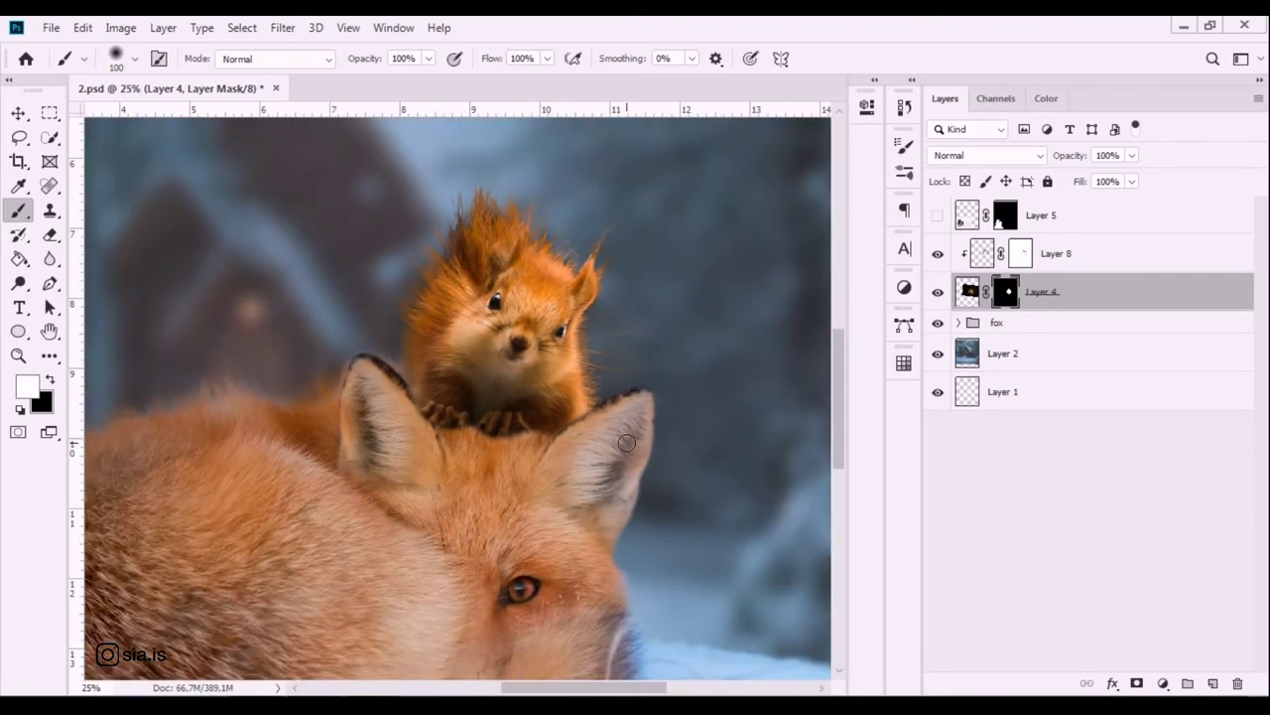
key(ctrl+minus)
key(ctrl+plus)
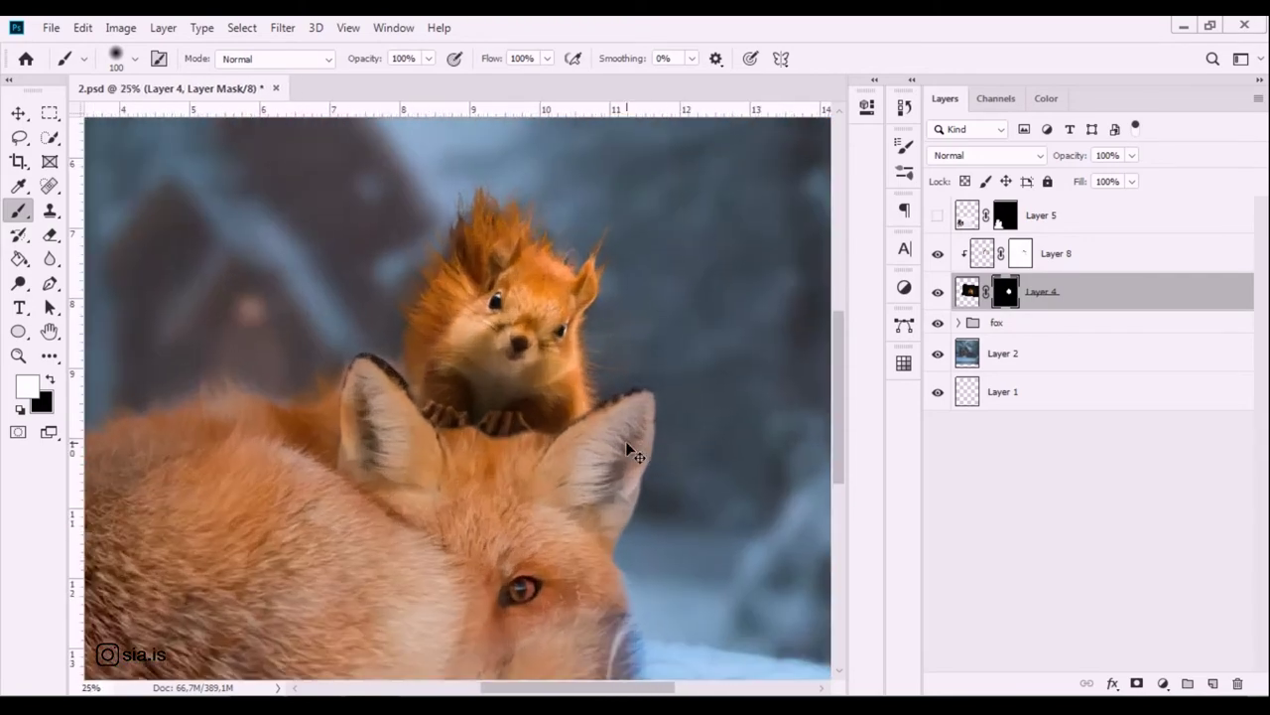
key(ctrl+plus)
key(ctrl+plus)
key(ctrl+minus)
key(ctrl+minus)
key(ctrl+minus)
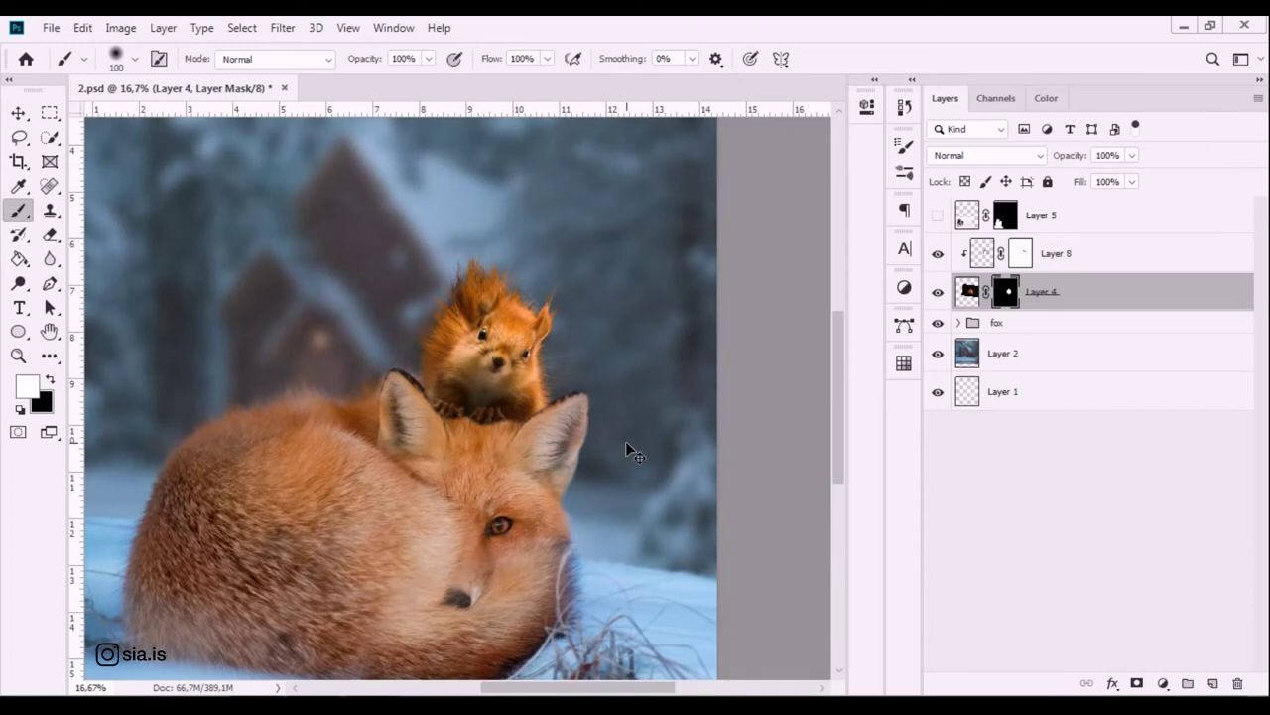
Brush black and white on Layer 4's mask below the paws to soften the dark edge.
key(ctrl+plus)
key(ctrl+plus)
key(ctrl+plus)
mouse_move(530, 461)
mouse_down()
mouse_move(601, 496)
mouse_move(586, 486)
mouse_up()
key(x)
key(x)
mouse_move(516, 446)
mouse_down()
mouse_move(602, 441)
mouse_move(600, 471)
mouse_move(646, 547)
mouse_move(596, 501)
mouse_move(630, 476)
mouse_move(589, 499)
mouse_move(614, 492)
mouse_move(601, 478)
mouse_move(583, 509)
mouse_move(585, 460)
mouse_move(595, 519)
mouse_move(618, 483)
mouse_move(559, 462)
mouse_move(551, 506)
mouse_move(572, 487)
mouse_move(503, 467)
mouse_move(508, 509)
mouse_move(496, 481)
mouse_up()
key(x)
key(x)
key(x)
key(x)
key(x)
key(x)
key(x)
key(x)
key(x)
key(x)
key(x)
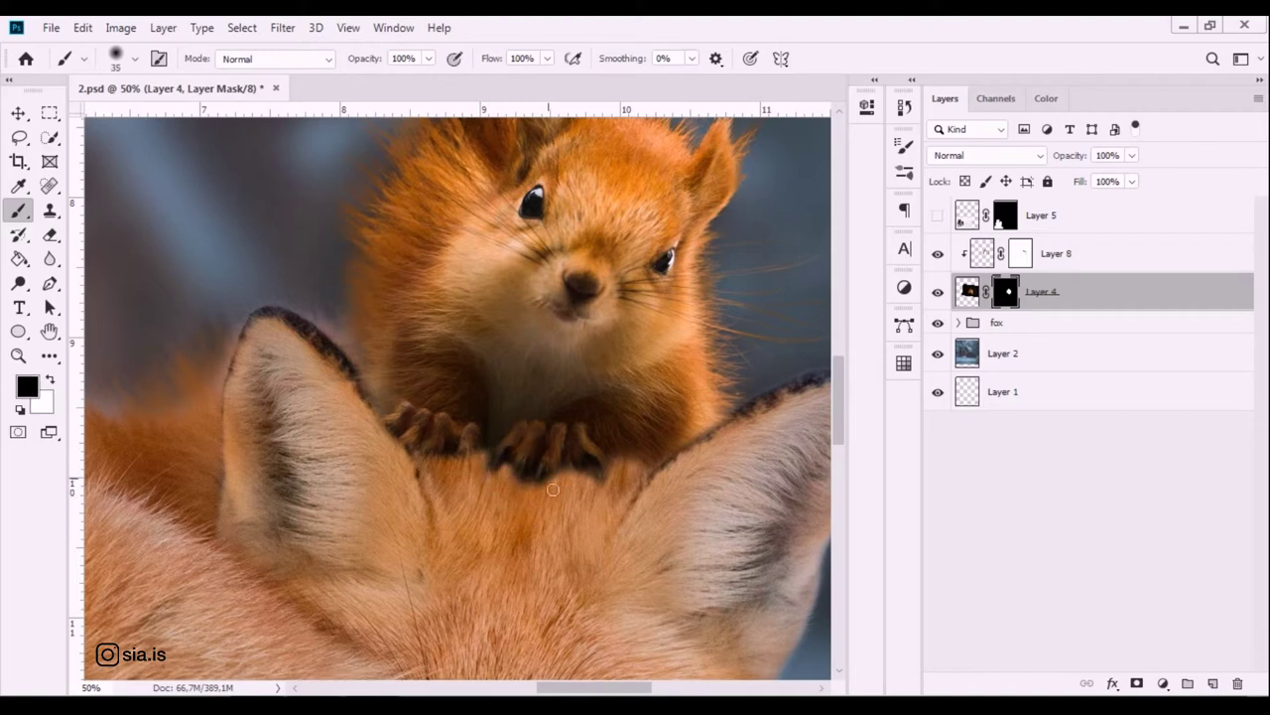
Set brush opacity to 19% and softly paint Layer 4's mask under the paws.
drag(428, 66, 429, 87)
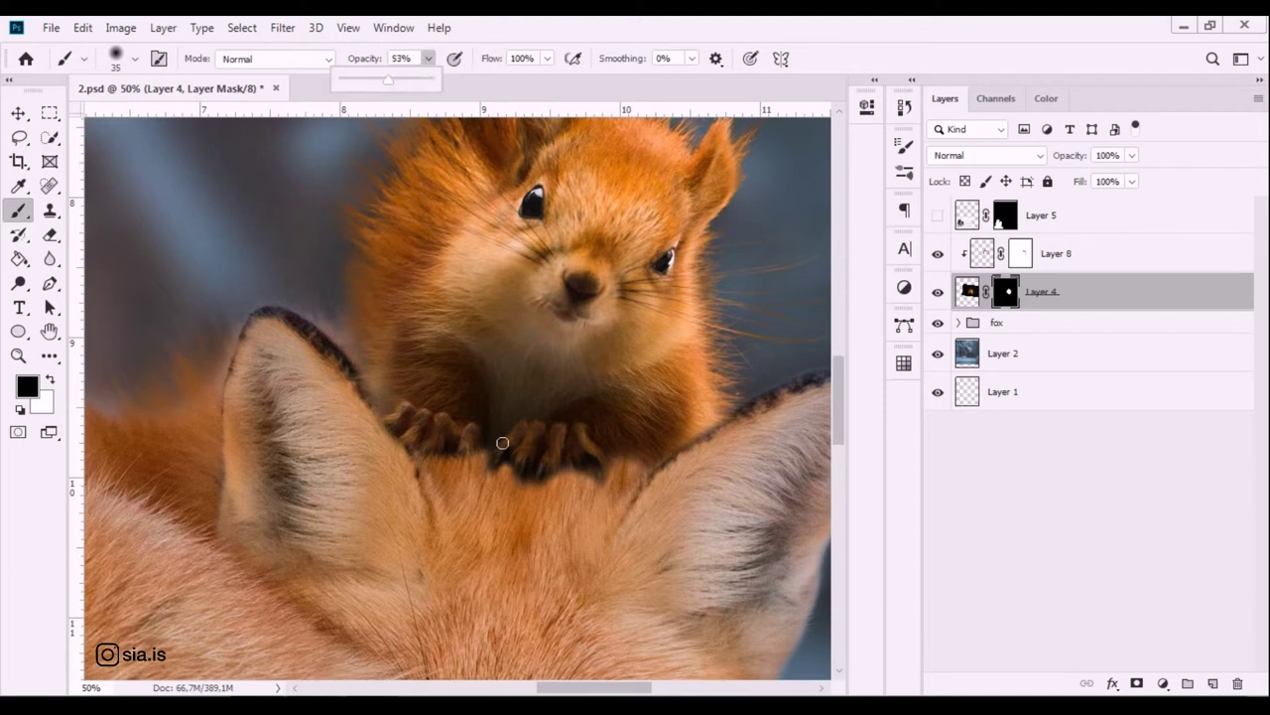
drag(502, 442, 526, 490)
click(427, 58)
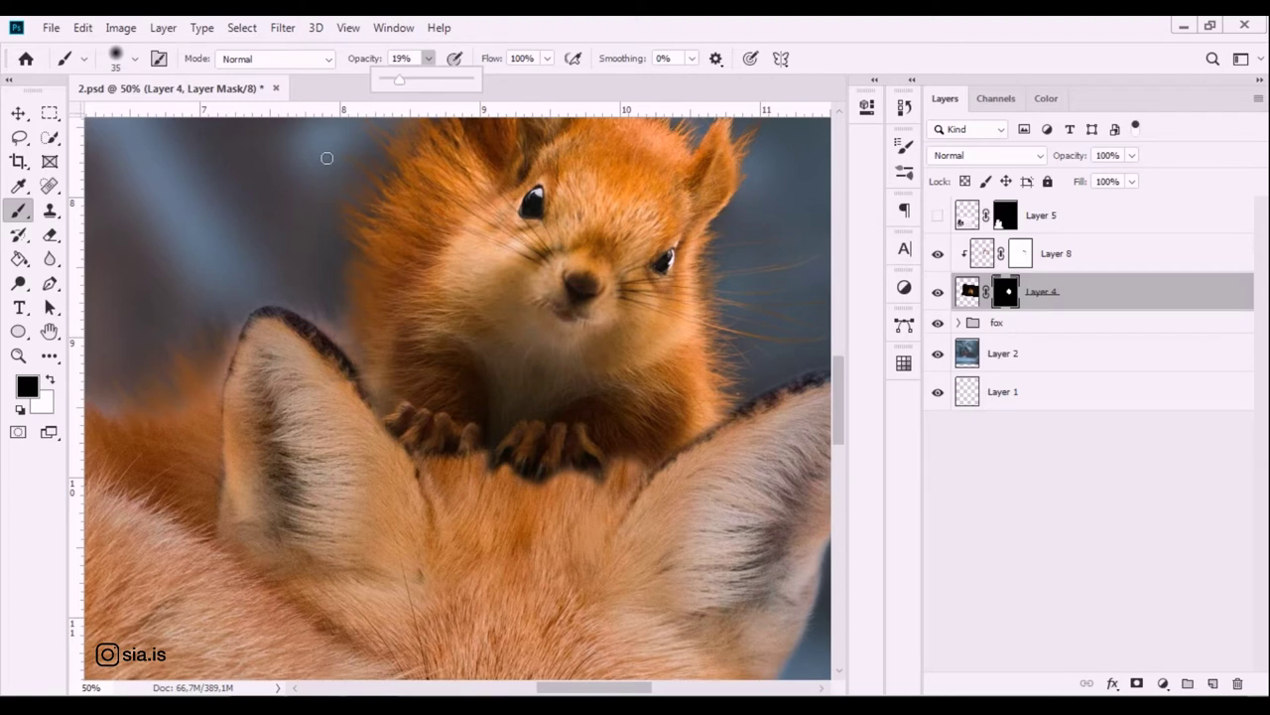
click(528, 484)
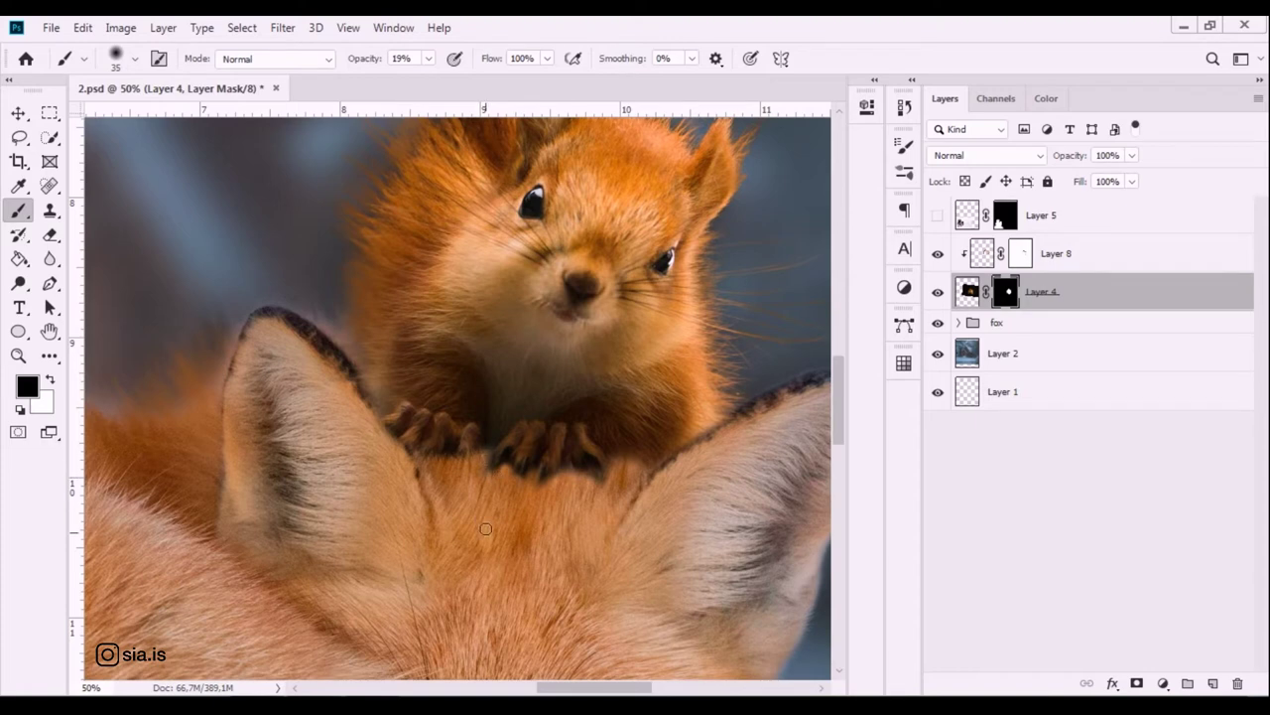
key(x)
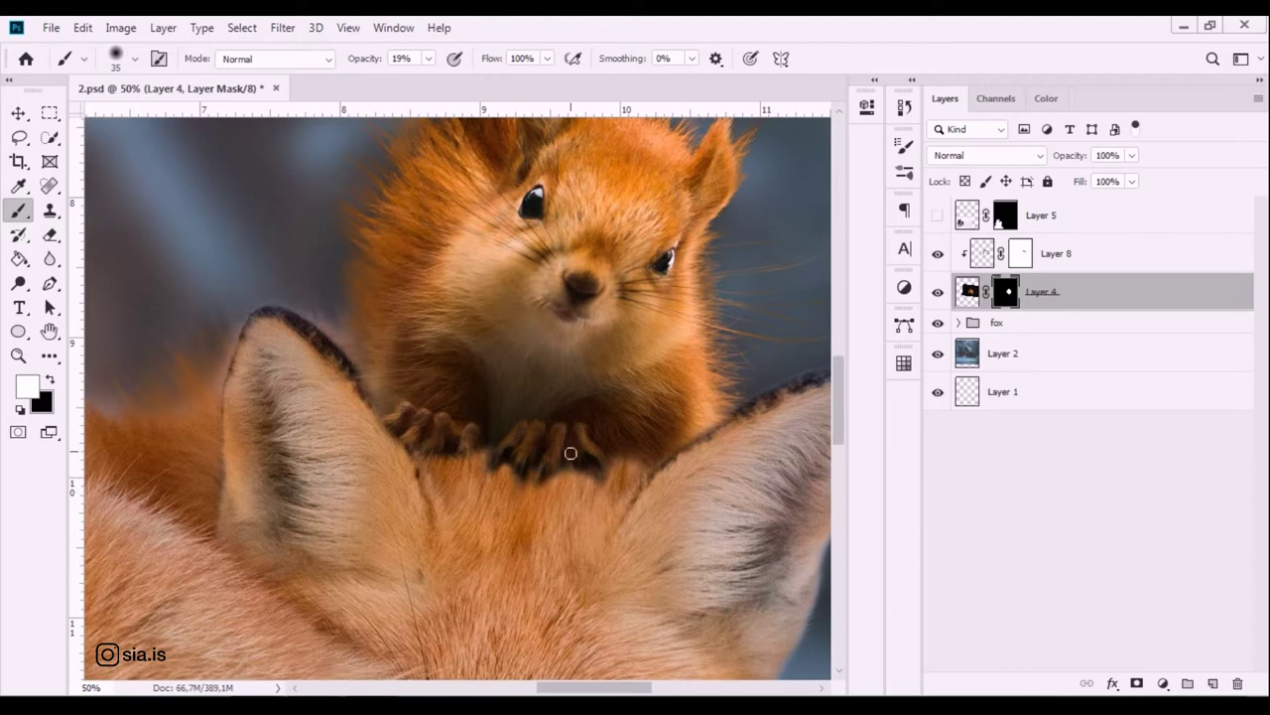
key(ctrl+minus)
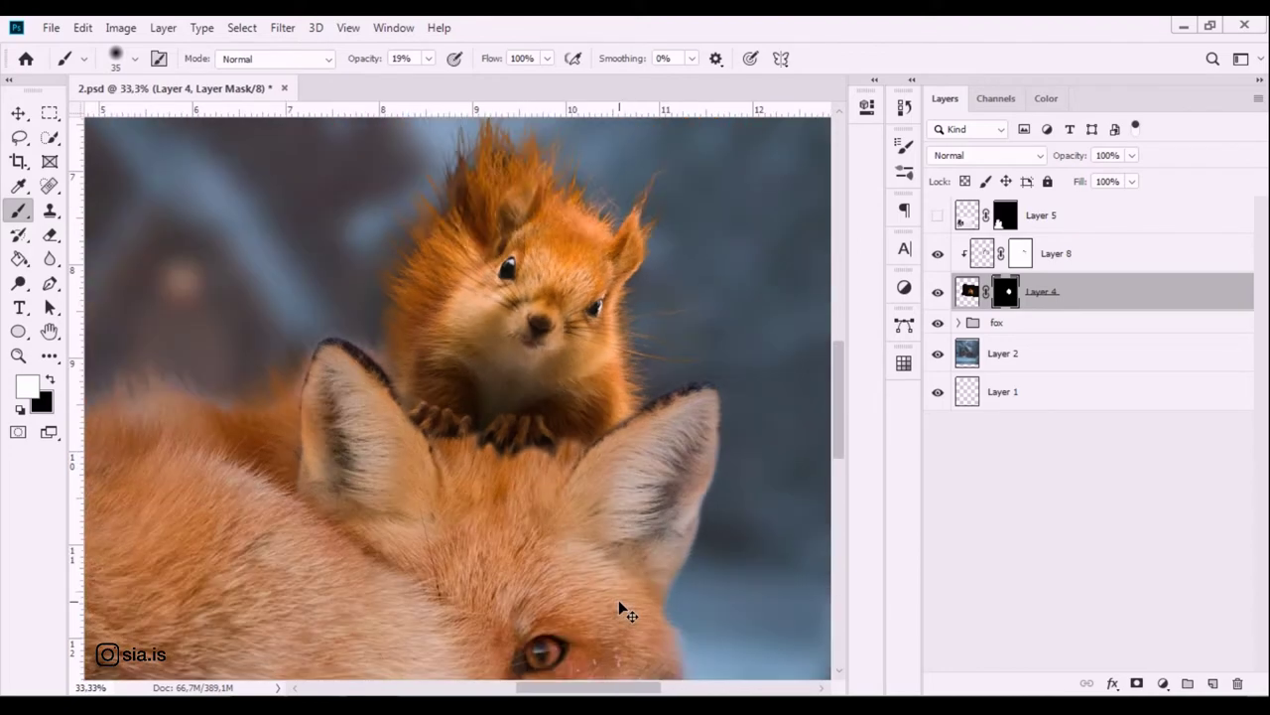
key(ctrl+plus)
key(ctrl+plus)
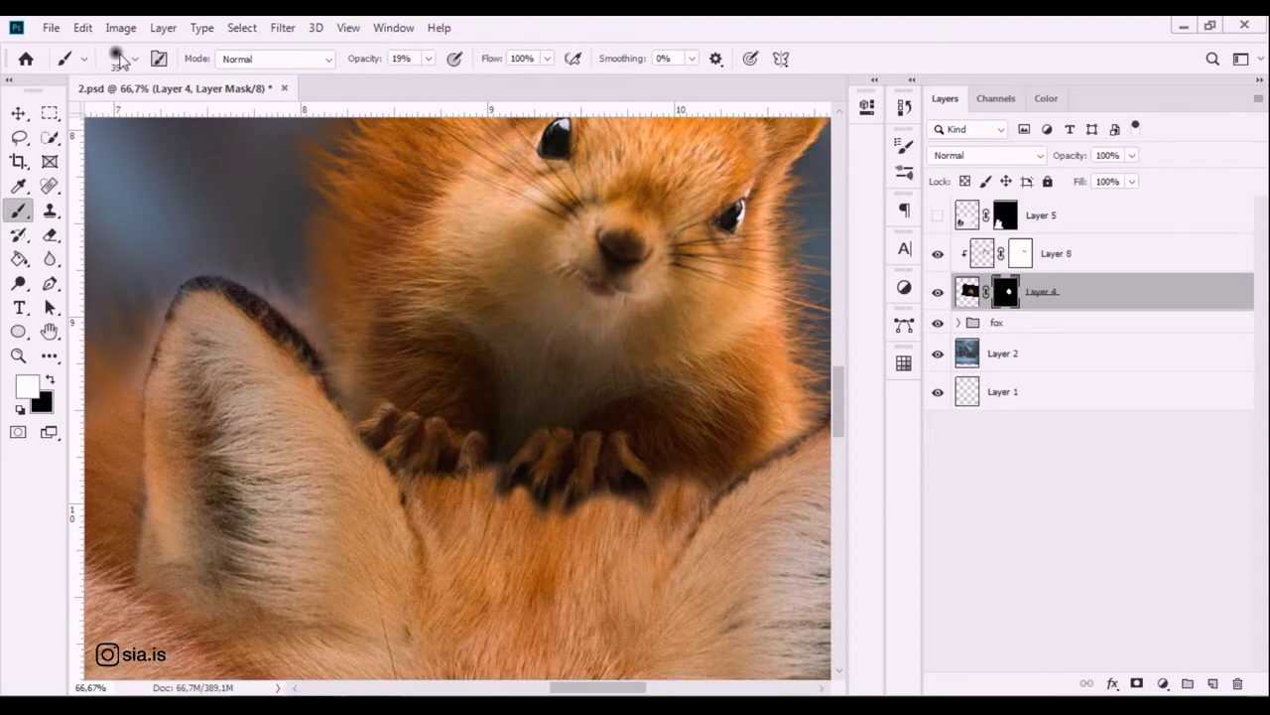
Select the 250 px grass brush preset and set it to paint black.
click(120, 60)
click(190, 206)
key(Return)
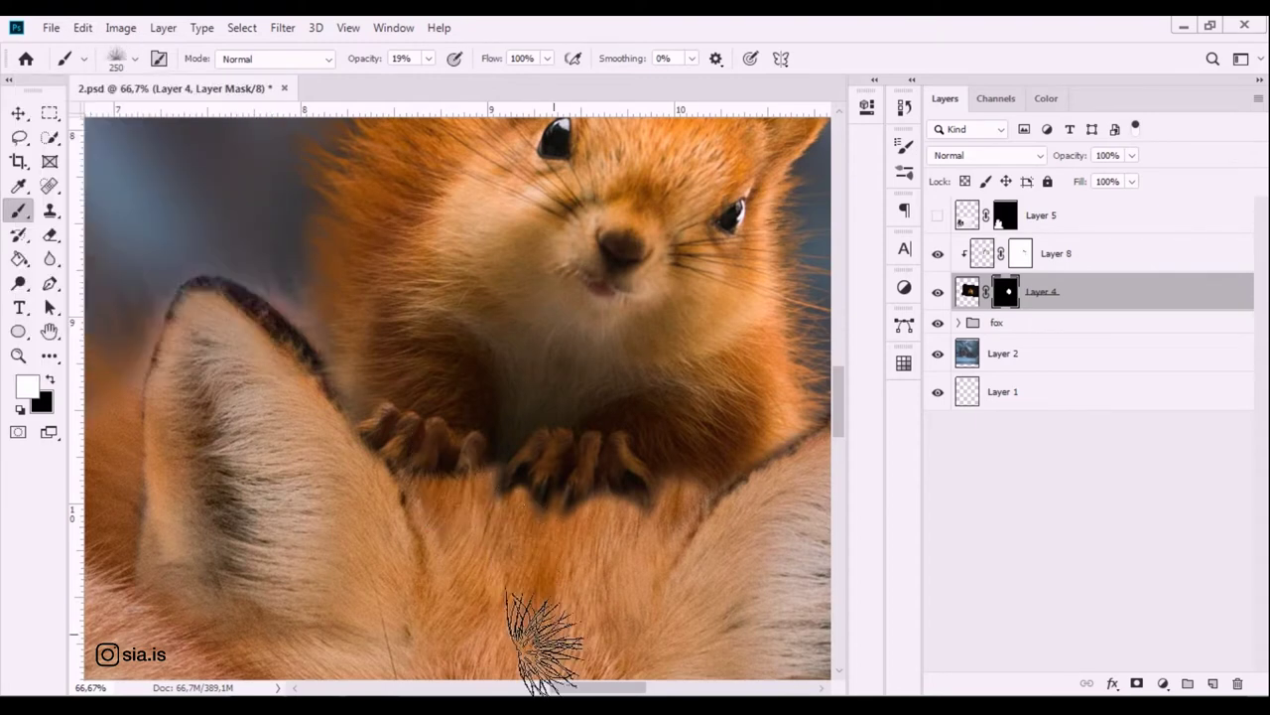
key(x)
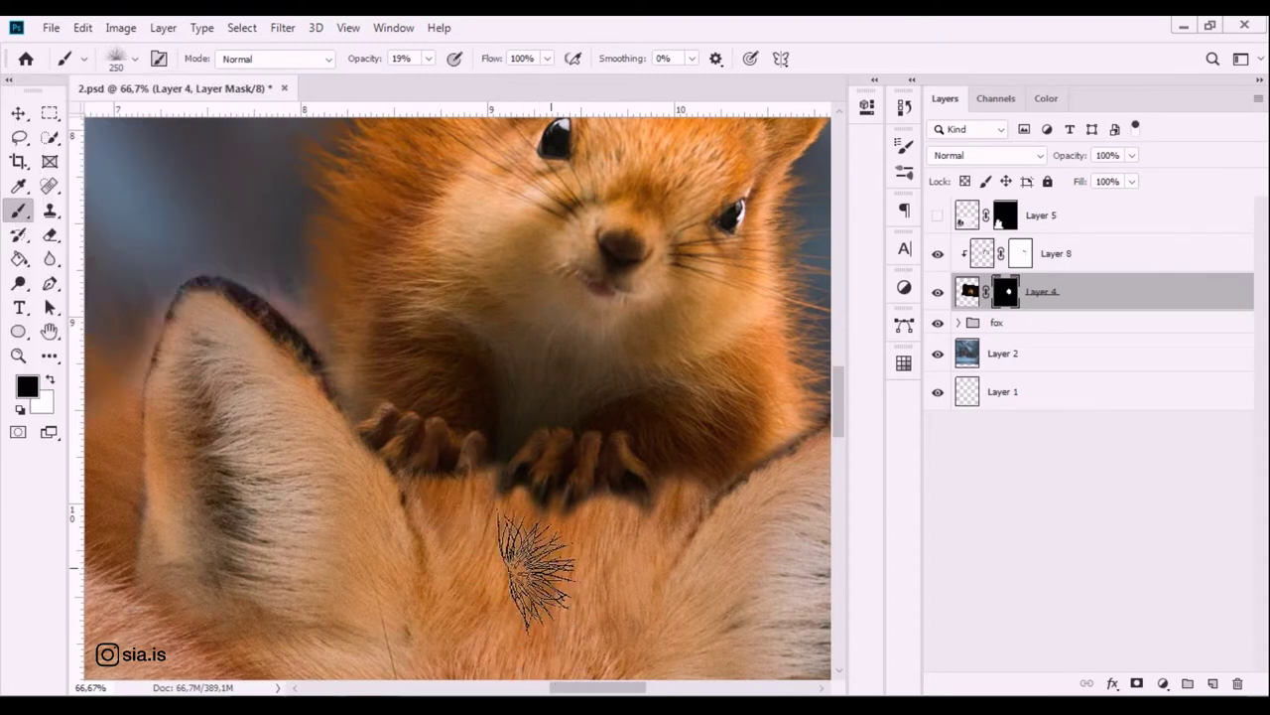
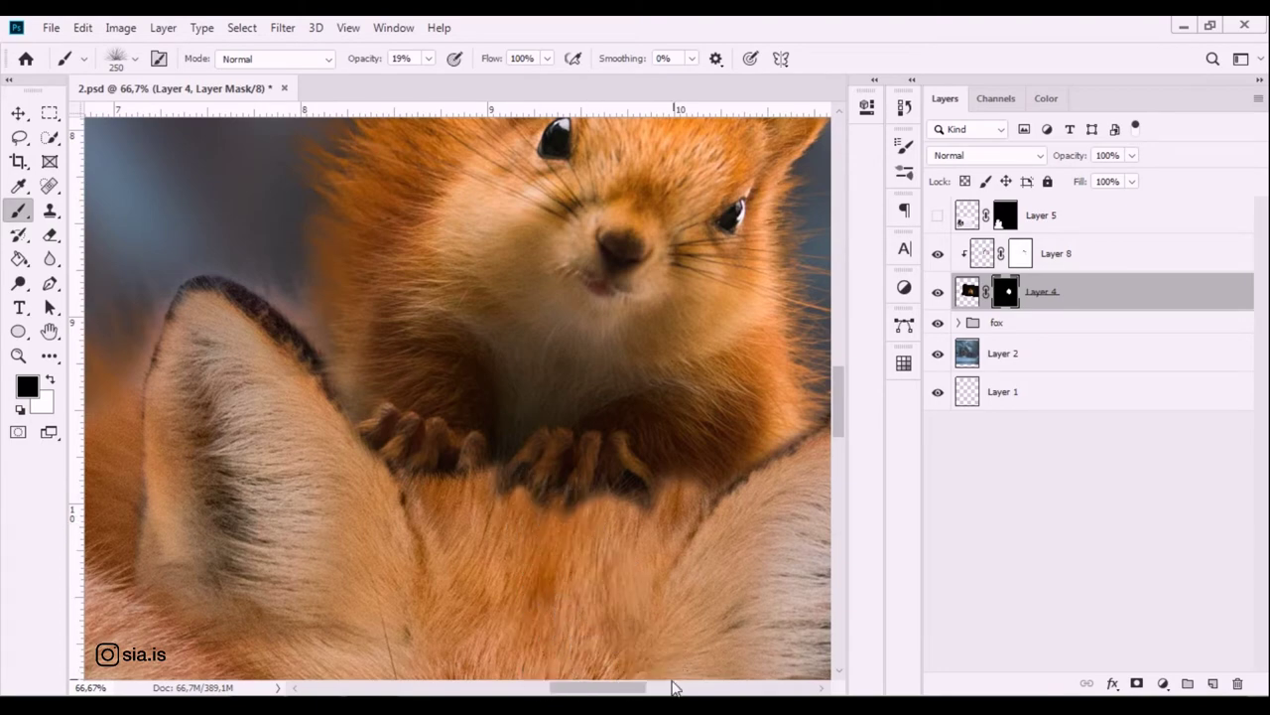
Load a soft round brush at 100% opacity for painting Layer 4's mask.
key(ctrl+minus)
key(ctrl+minus)
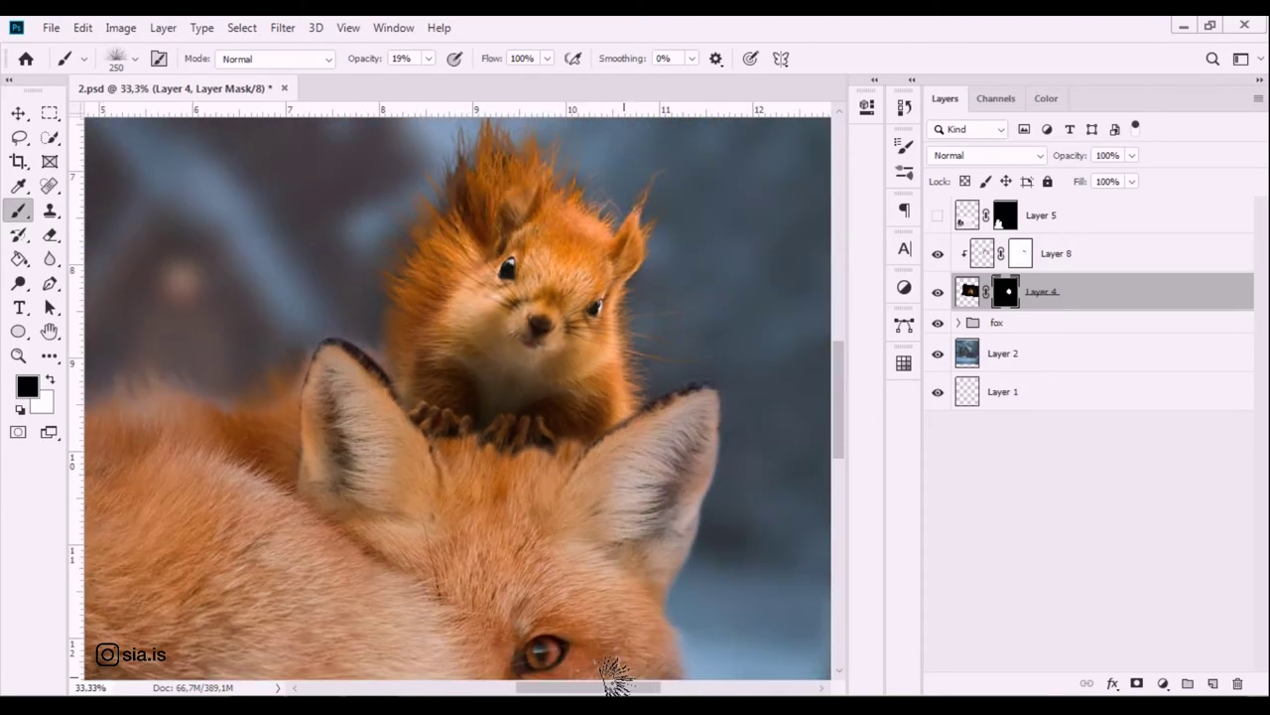
key(ctrl+plus)
key(ctrl+plus)
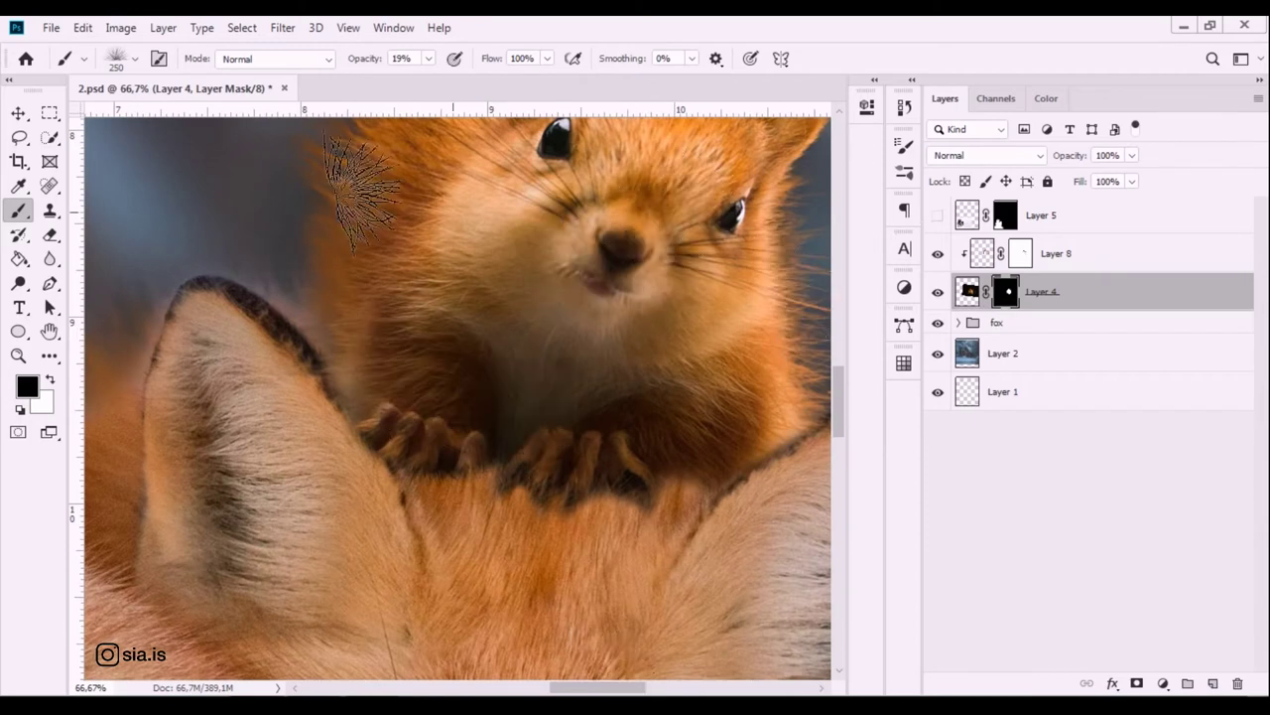
click(135, 58)
click(69, 200)
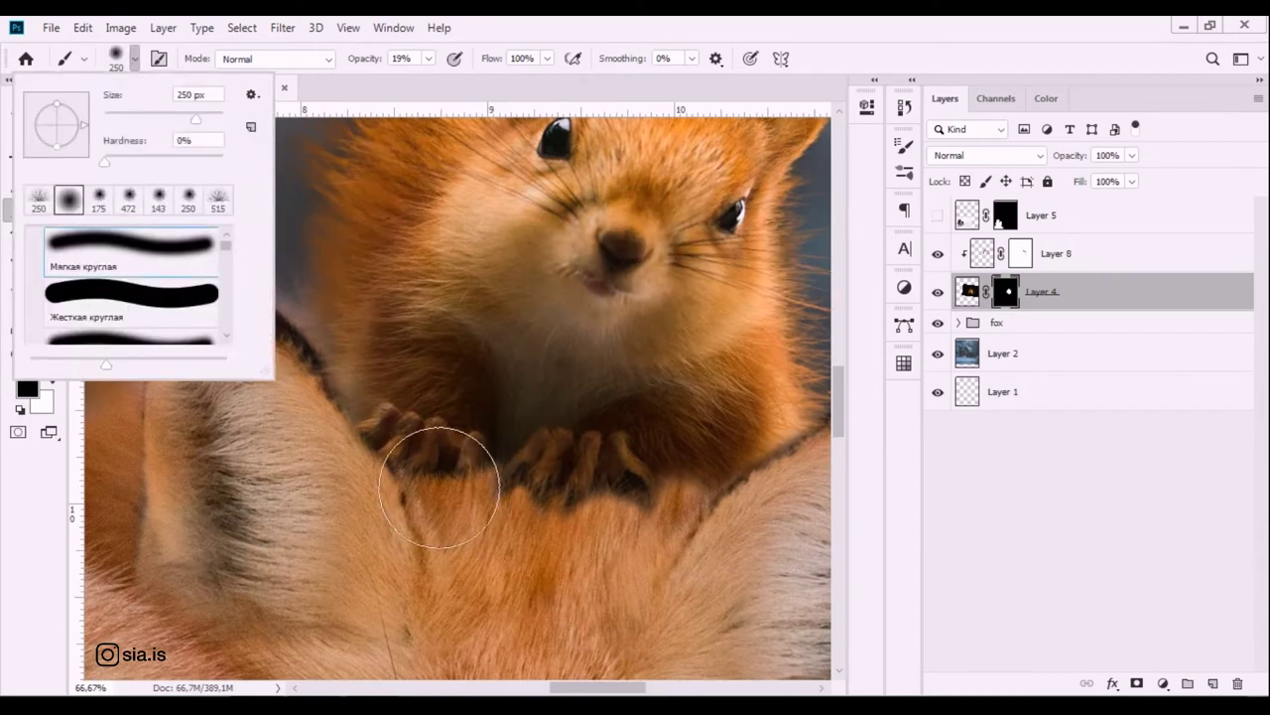
click(437, 477)
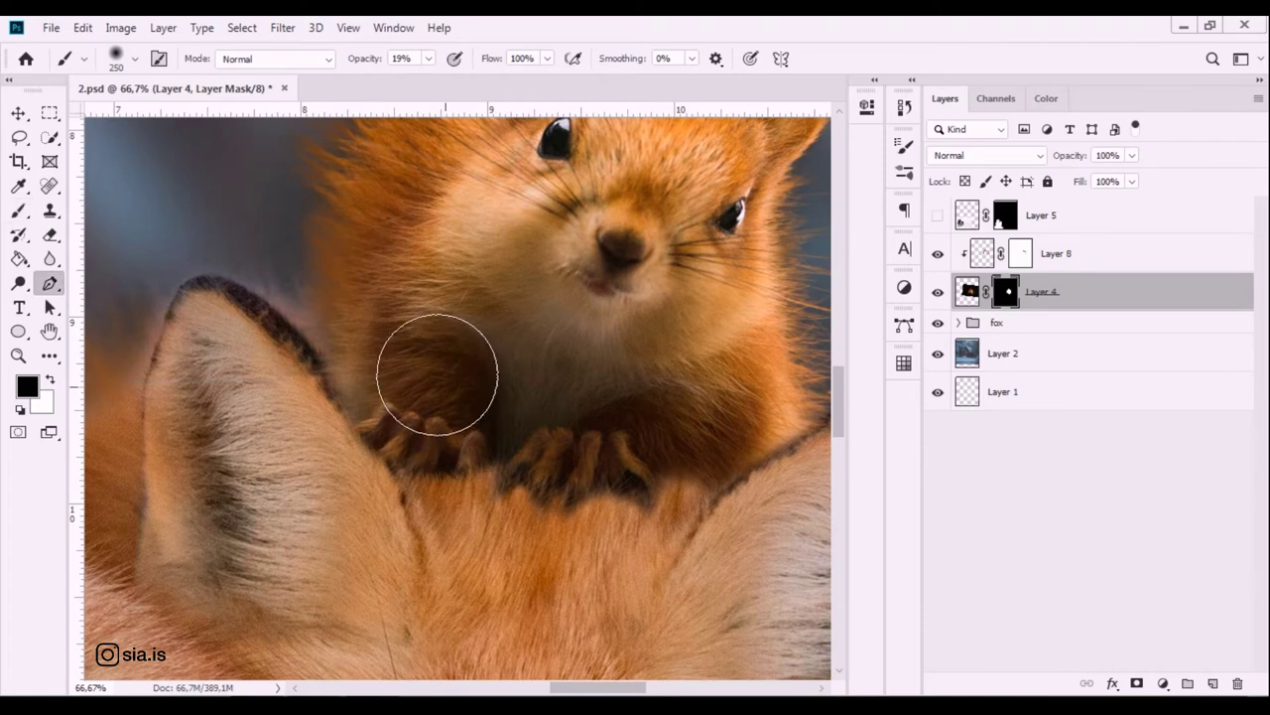
key(p)
key(b)
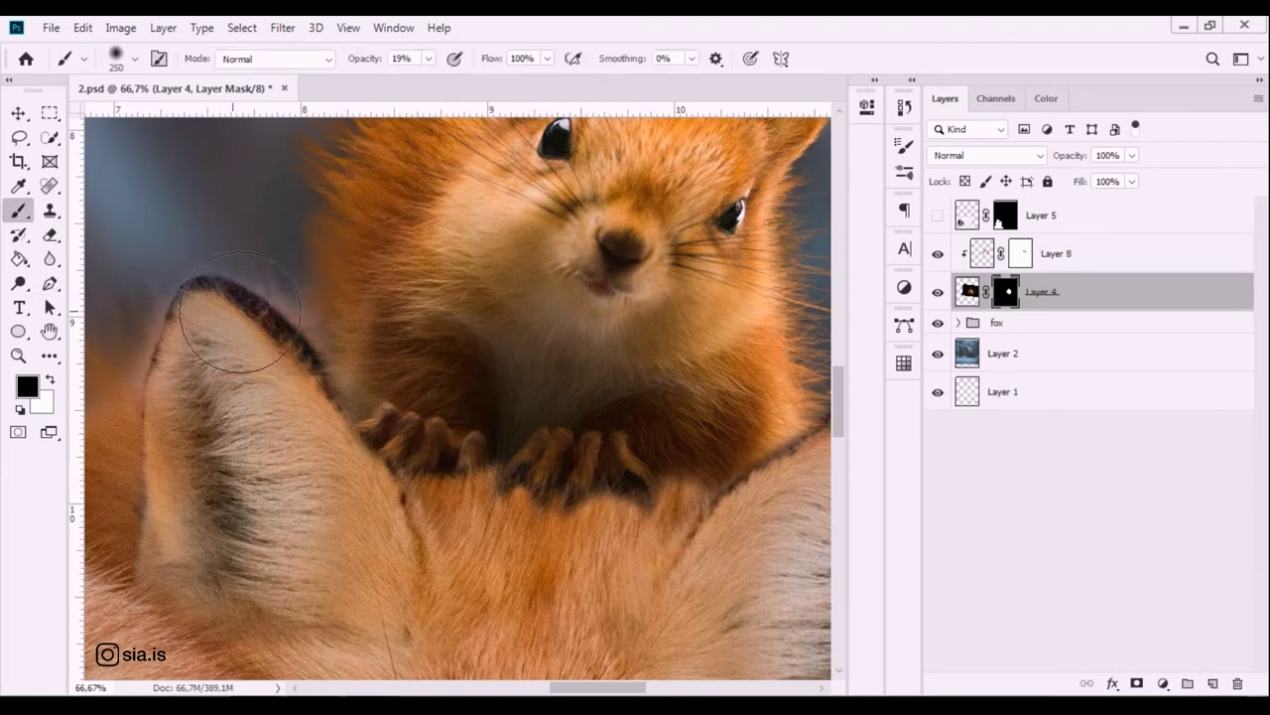
key(p)
click(18, 210)
drag(428, 59, 497, 80)
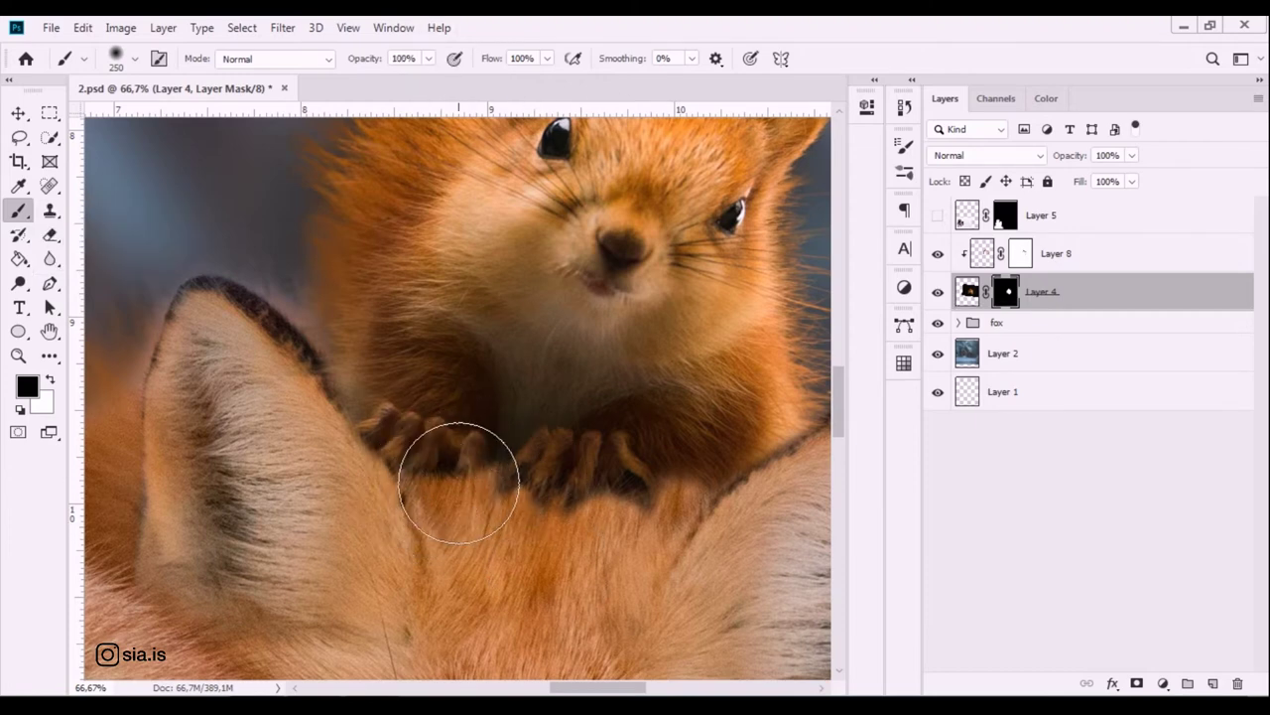
Reveal dark shading under the paws and hide stray shading over the fox's ear edge.
key(x)
drag(453, 468, 446, 477)
drag(420, 553, 454, 511)
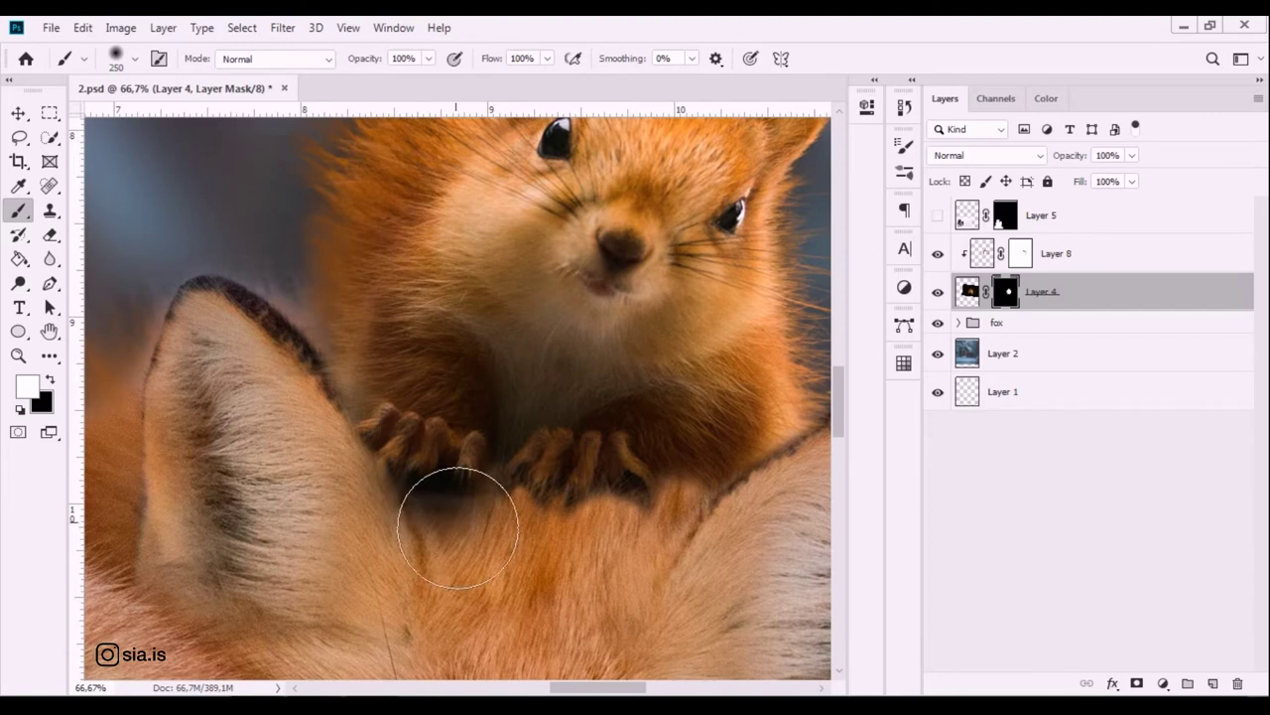
key(x)
mouse_move(381, 572)
mouse_down()
mouse_move(411, 553)
mouse_move(440, 618)
mouse_move(414, 549)
mouse_up()
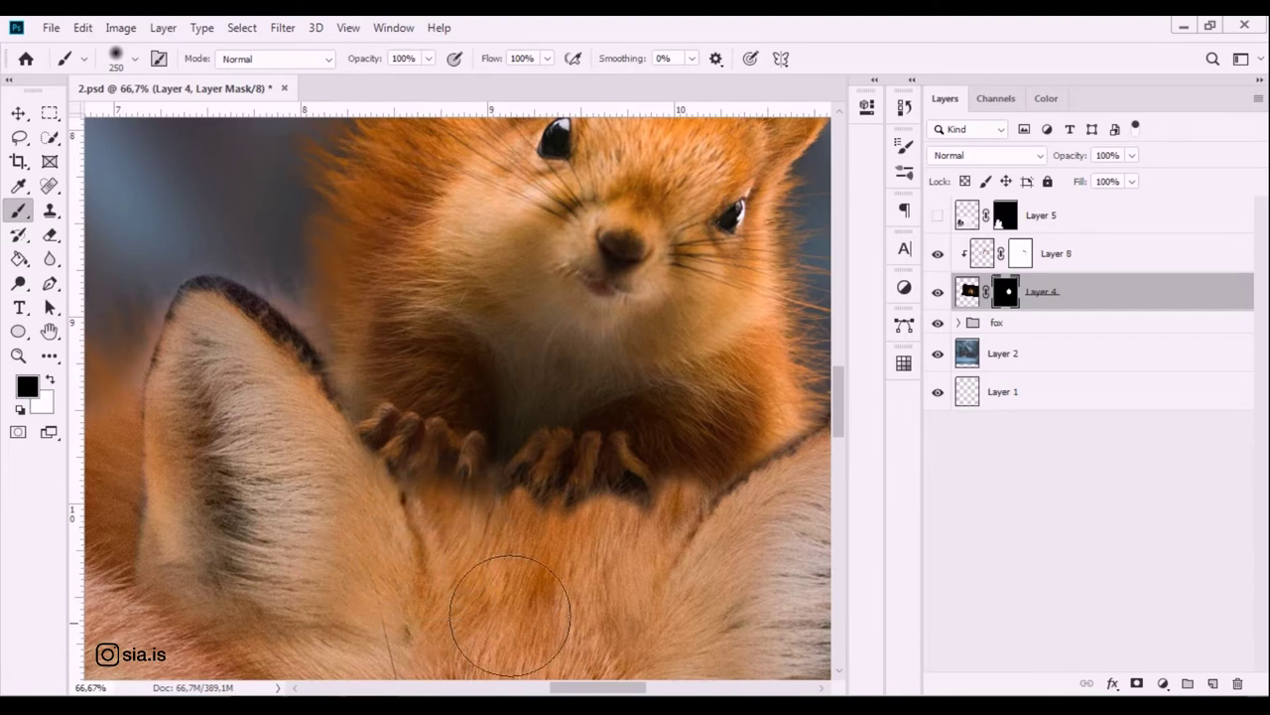
key(bracketleft)
key(bracketleft)
drag(447, 447, 426, 363)
key(bracketleft)
key(bracketleft)
key(bracketleft)
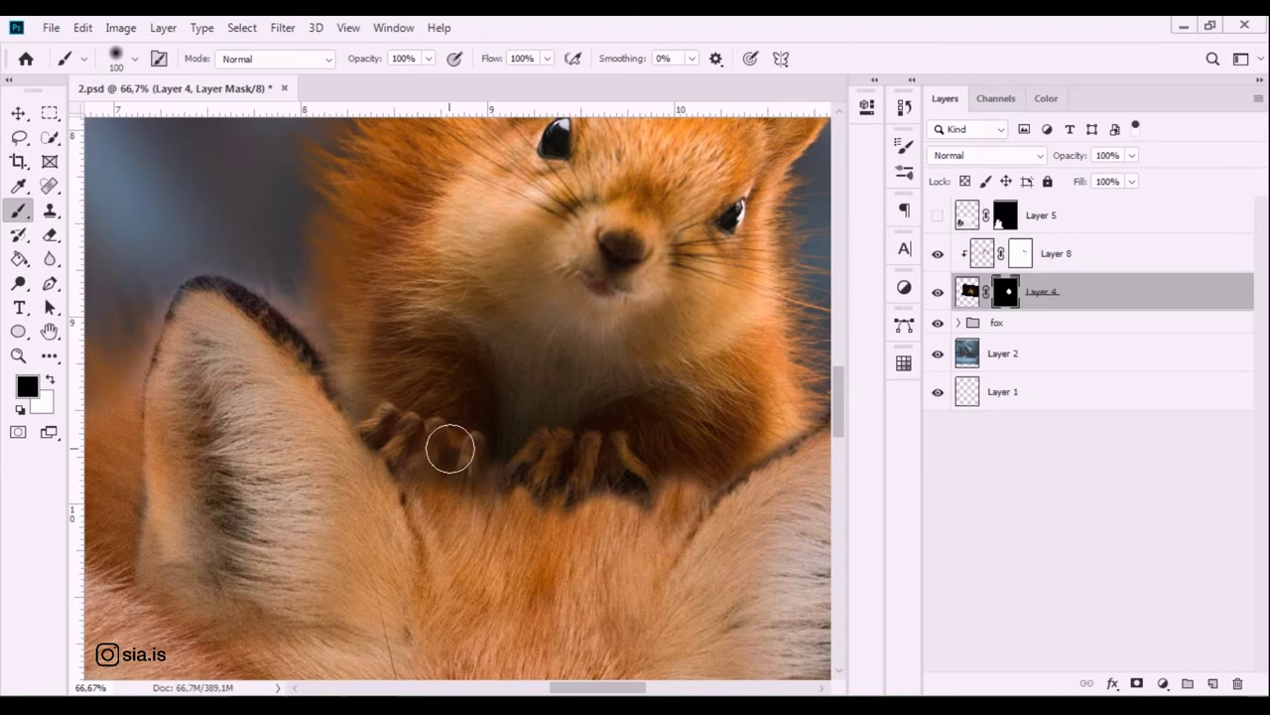
With a smaller brush, refine shading around, under and between the left paws.
key(x)
mouse_move(443, 451)
mouse_down()
mouse_move(420, 466)
mouse_move(431, 426)
mouse_up()
key(x)
drag(397, 524, 418, 507)
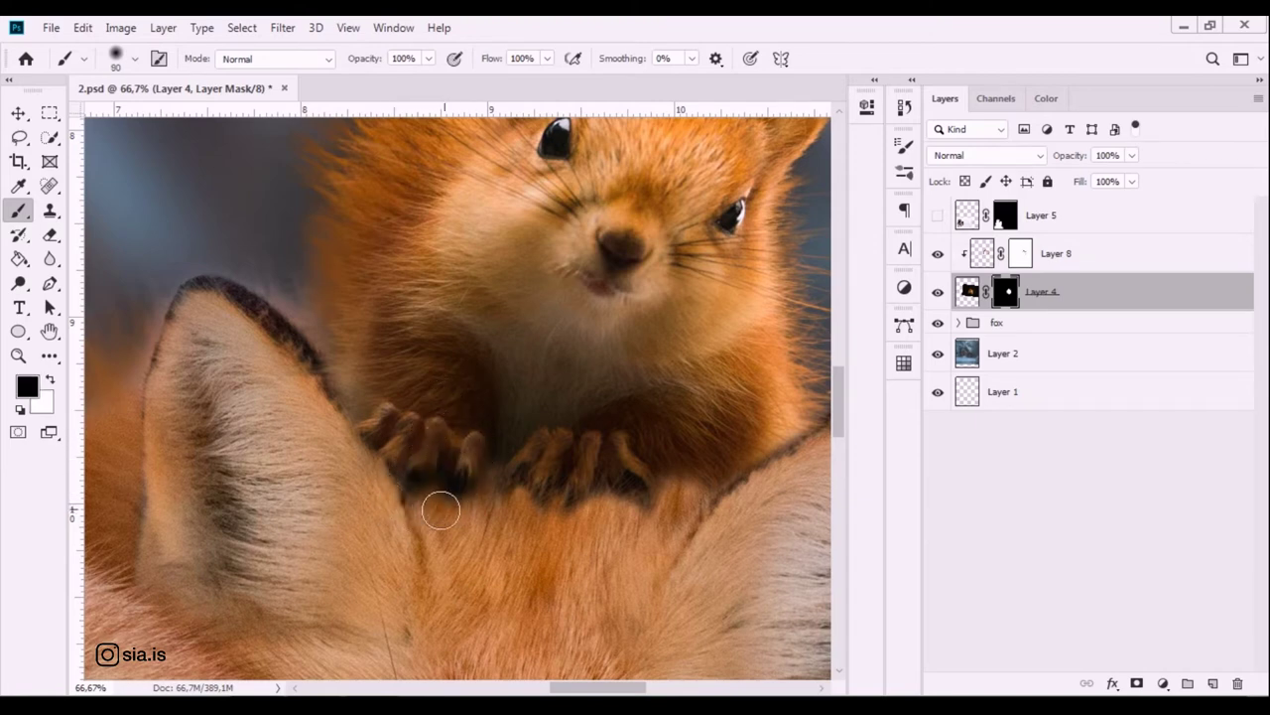
key(bracketleft)
key(x)
drag(460, 483, 473, 528)
Load the fur brush with black as the painting colour.
click(135, 59)
click(62, 199)
key(Return)
key(x)
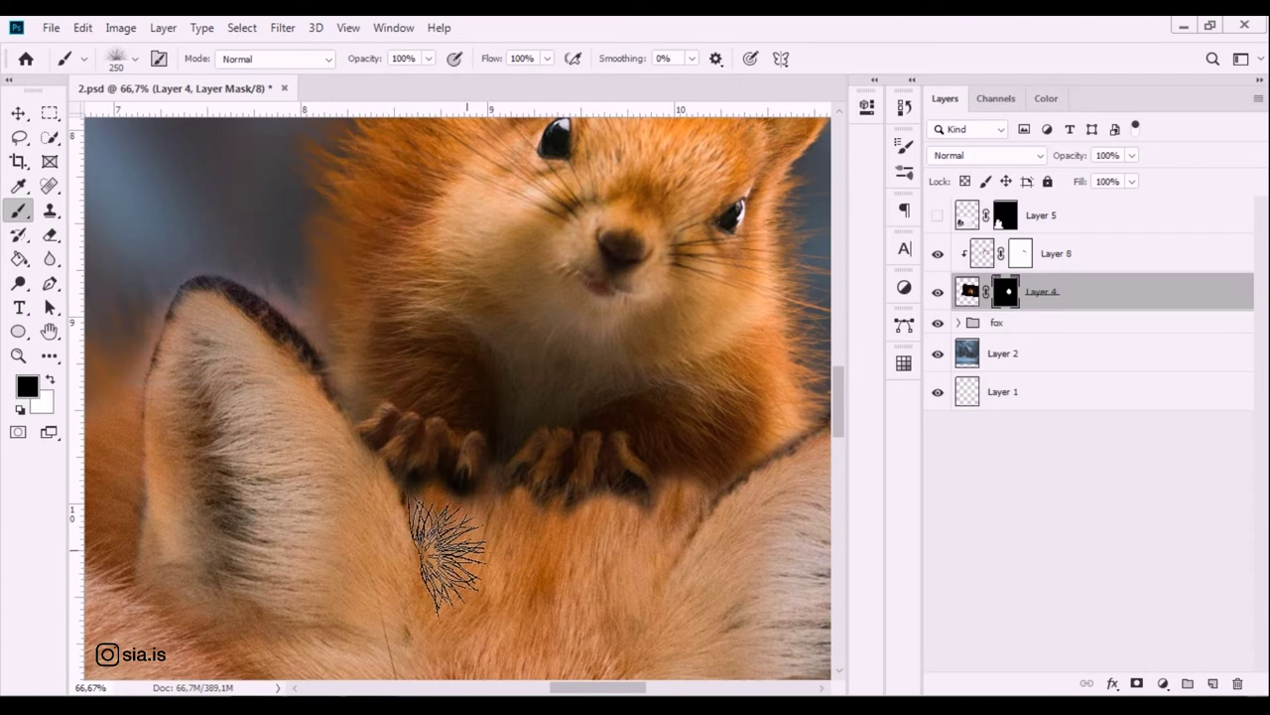
Tilt and flatten the fur brush tip and lower its opacity to 29%.
click(135, 59)
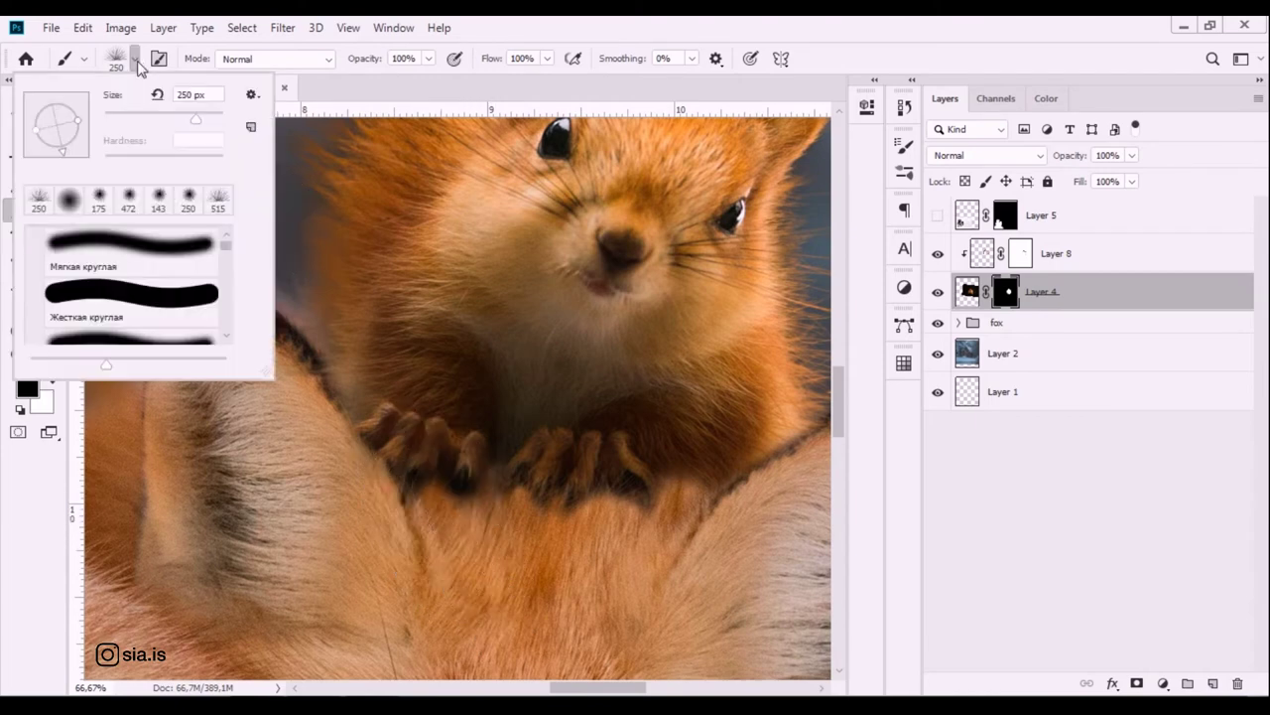
drag(80, 129, 55, 111)
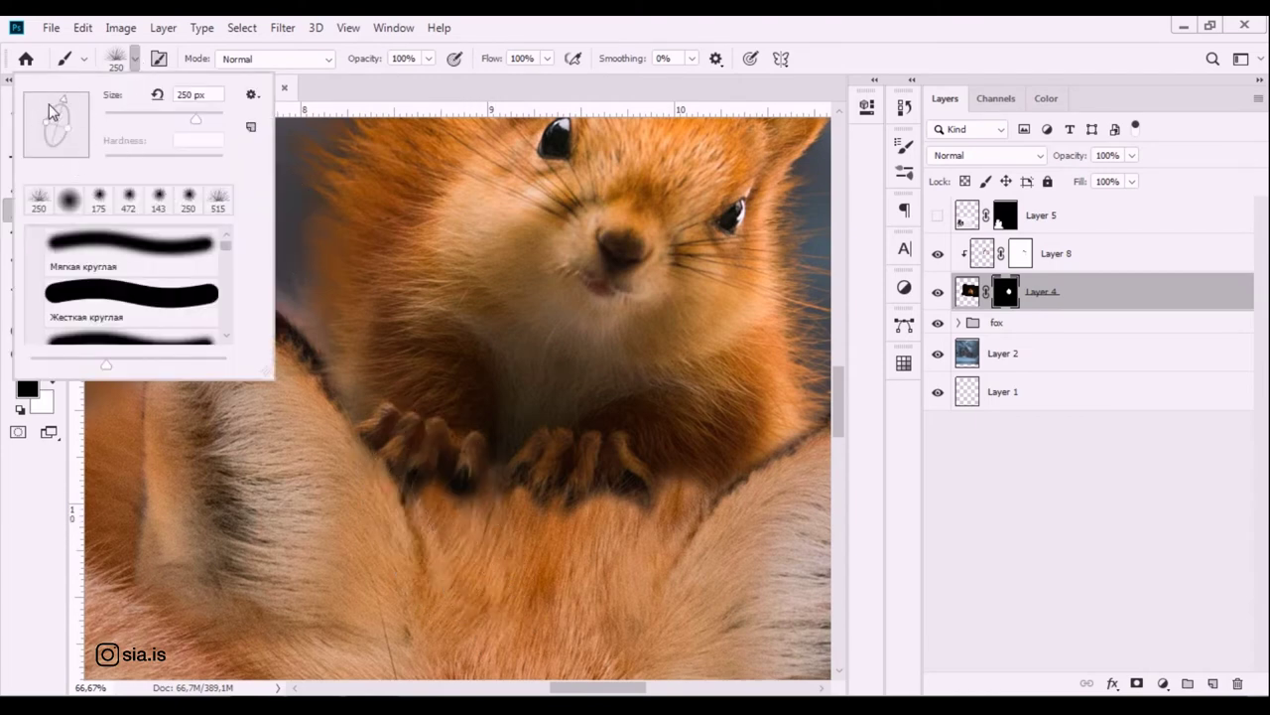
click(415, 508)
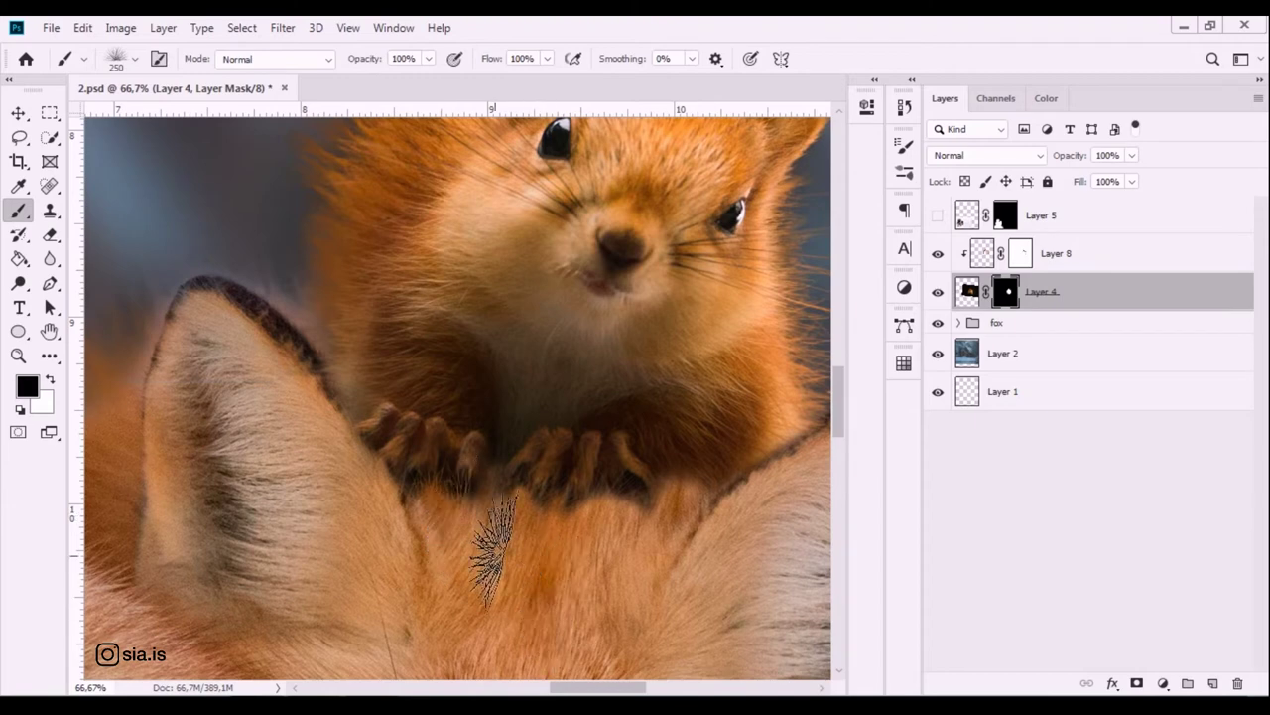
drag(430, 59, 377, 85)
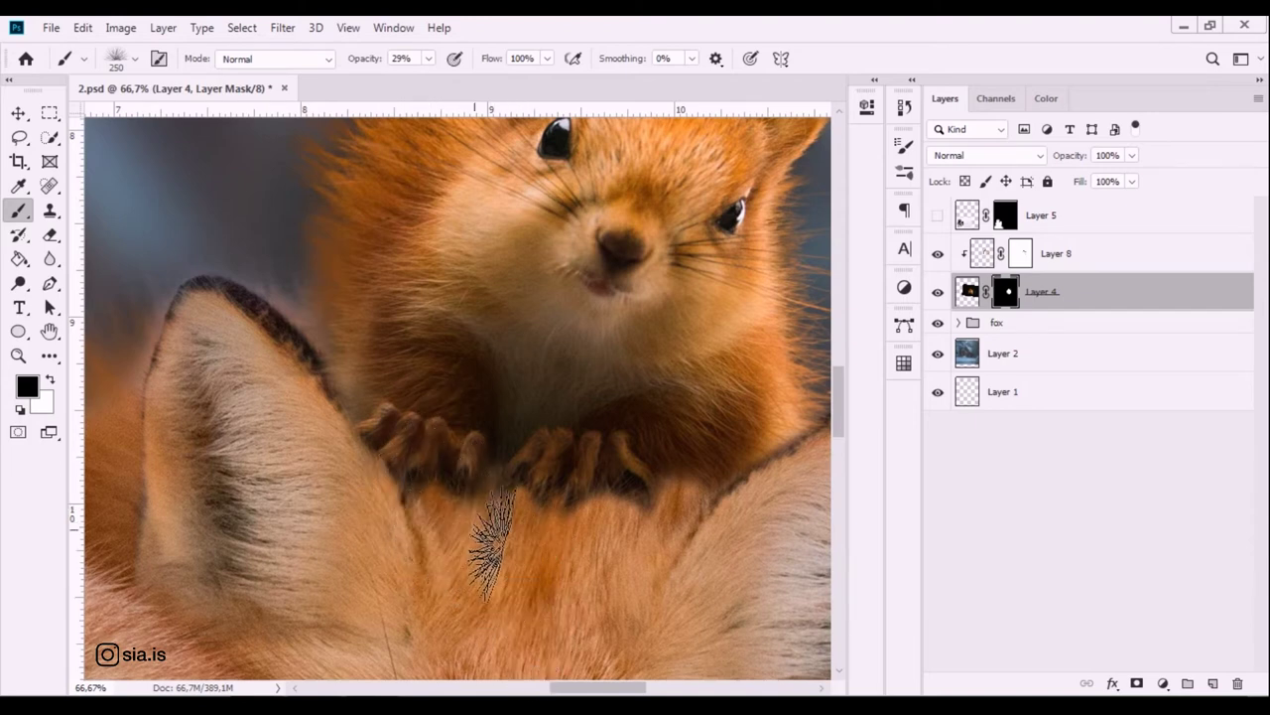
key(ctrl+minus)
key(ctrl+minus)
key(ctrl+minus)
Restore a full-circle tip and choose the Soft Round brush preset.
click(428, 58)
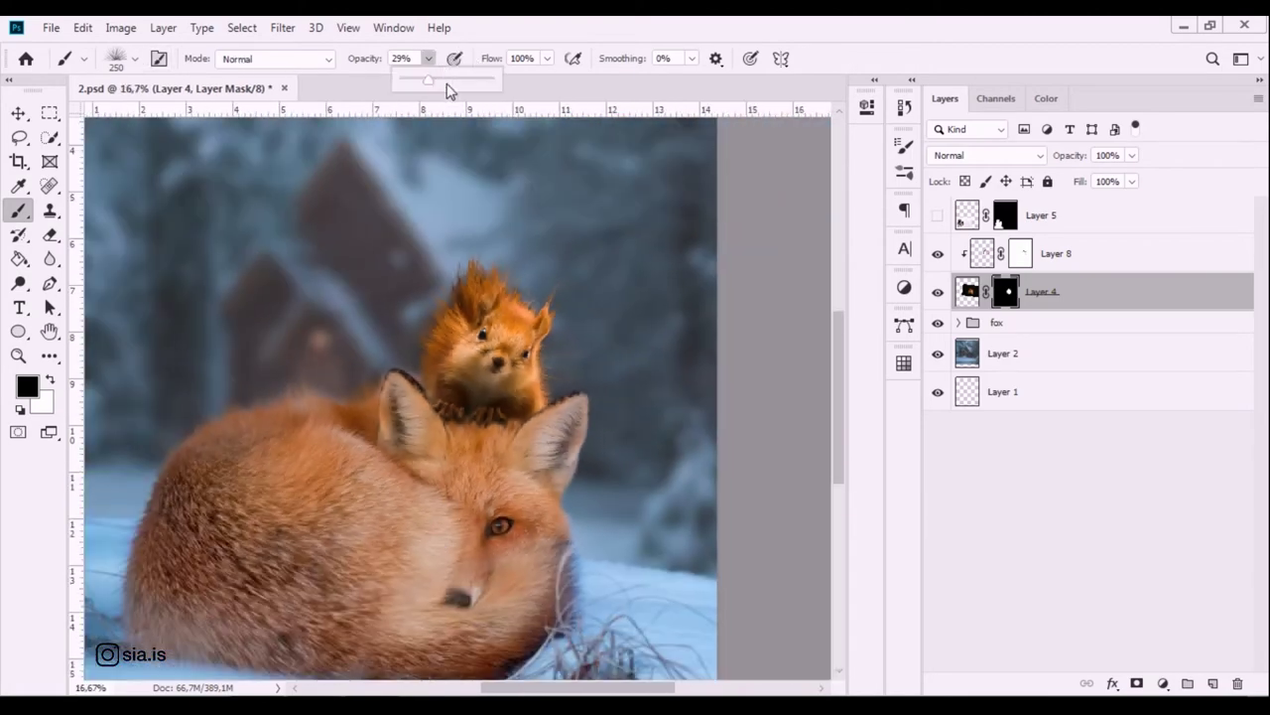
click(135, 60)
drag(79, 146, 99, 161)
double_click(99, 199)
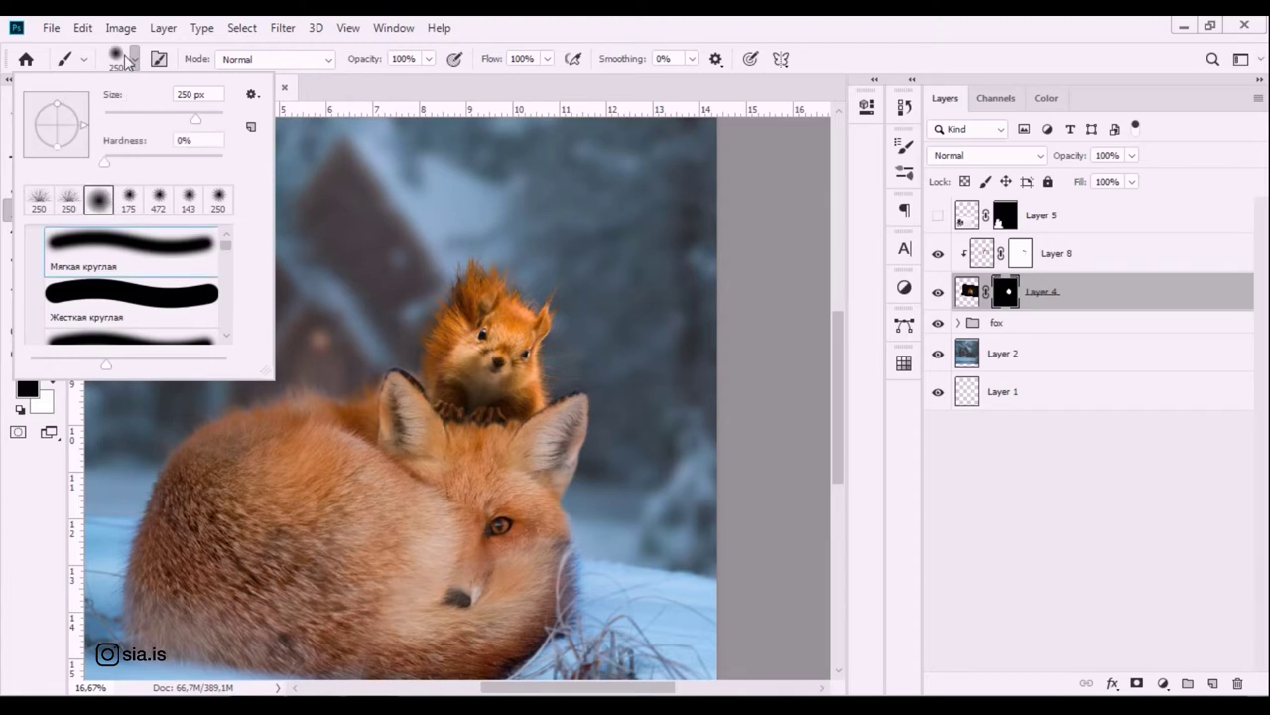
key(ctrl+minus)
key(ctrl+minus)
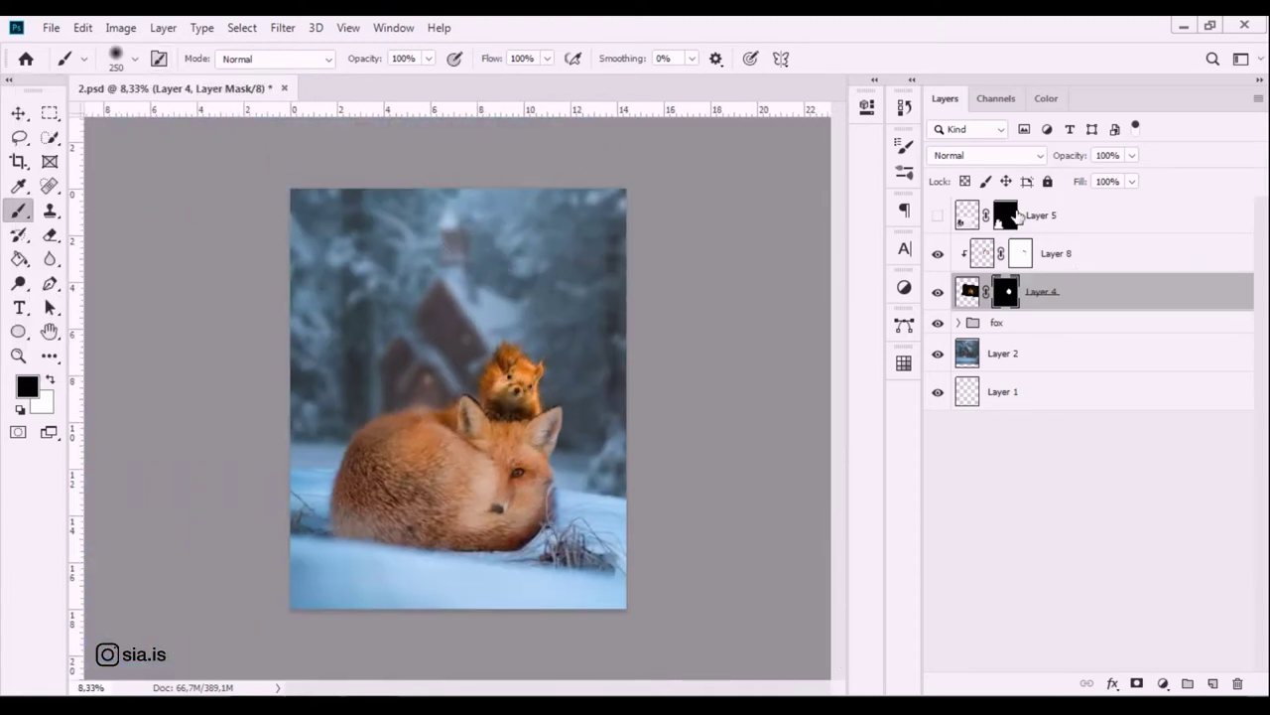
Group Layer 8 and Layer 4 (the red squirrel) into a new group.
click(1018, 216)
click(1114, 286)
shift+click(1112, 264)
key(ctrl+g)
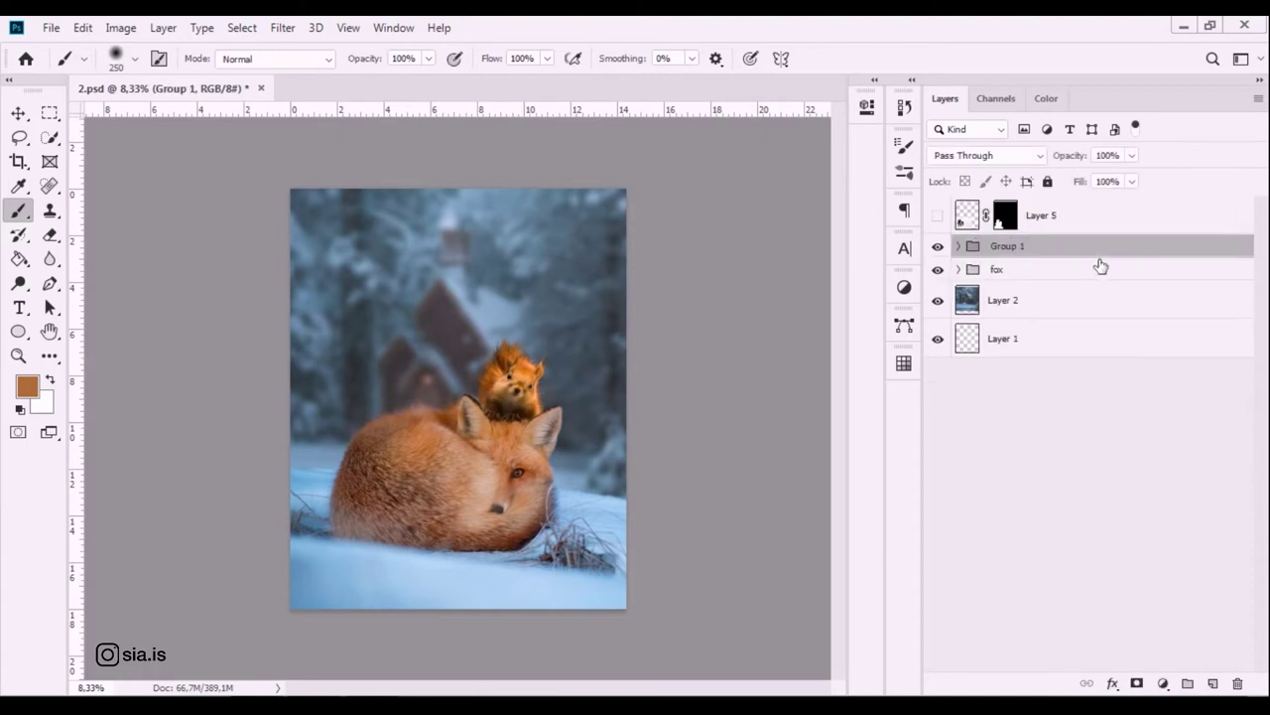
double_click(1007, 248)
text(squirrel)
key(Return)
Name the group 'squirrel 1' and make the grey squirrel's Layer 5 visible.
drag(1077, 219, 1009, 250)
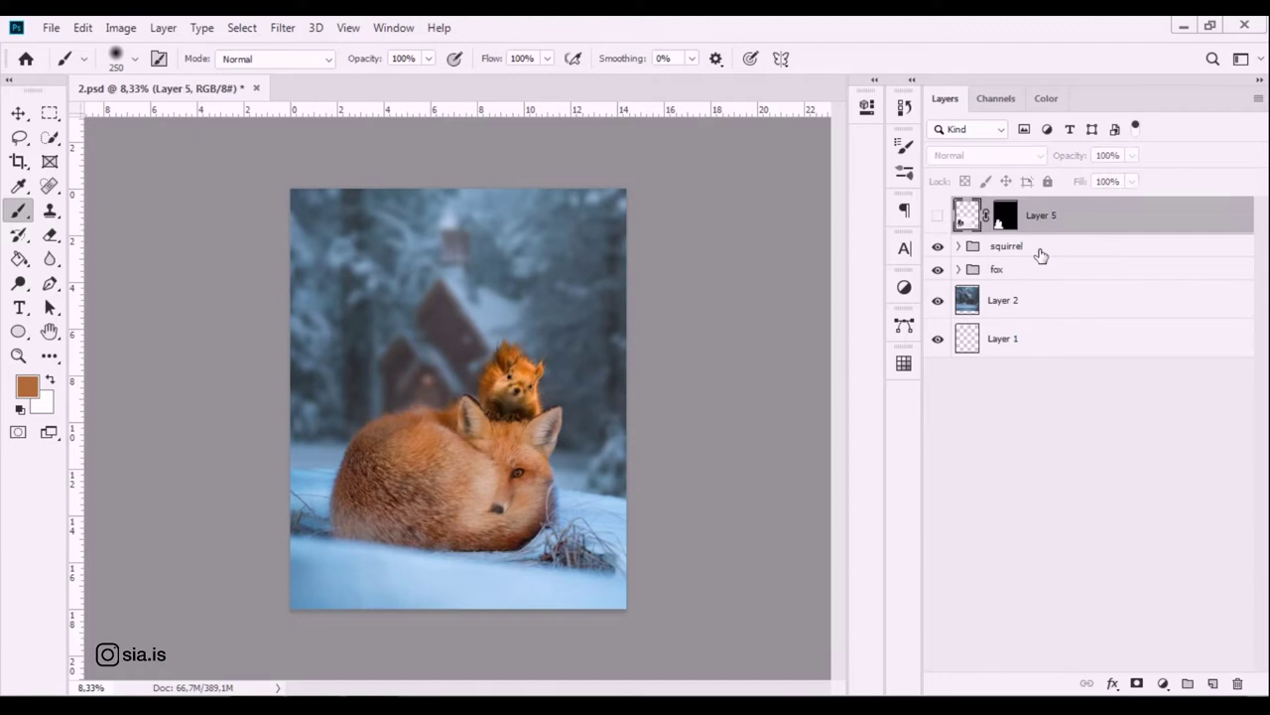
double_click(1025, 248)
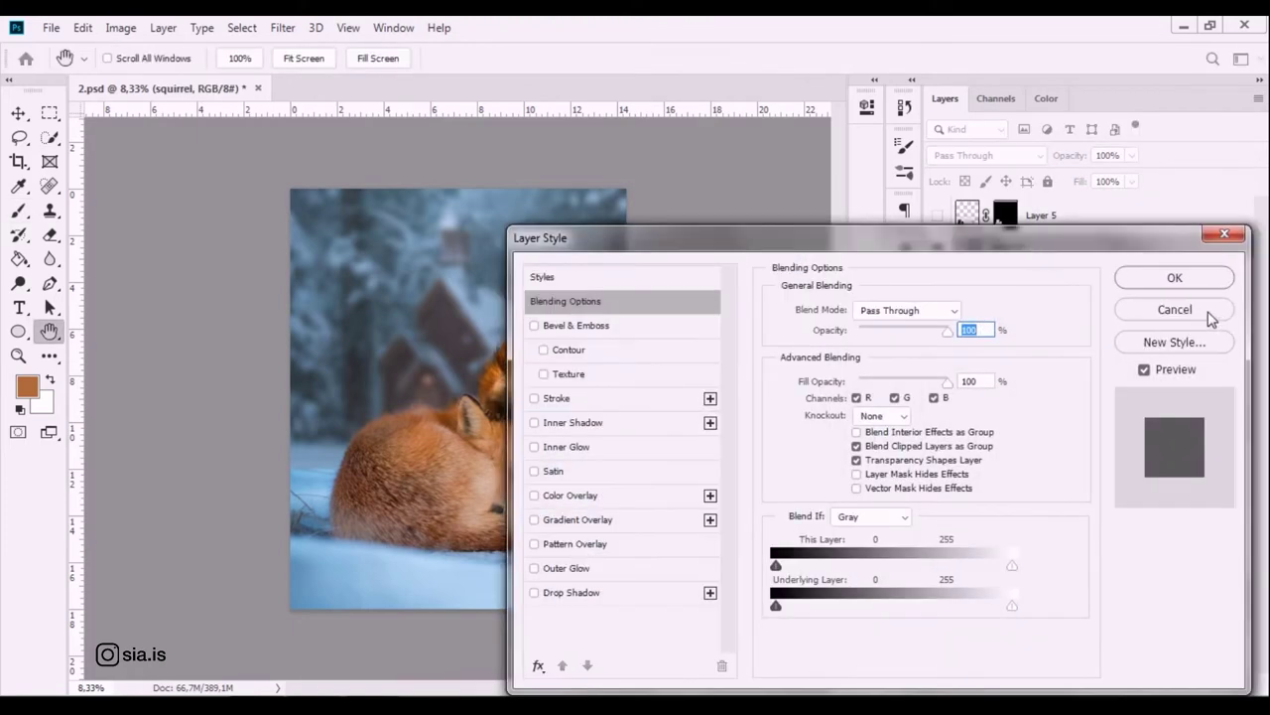
click(1209, 311)
double_click(1017, 247)
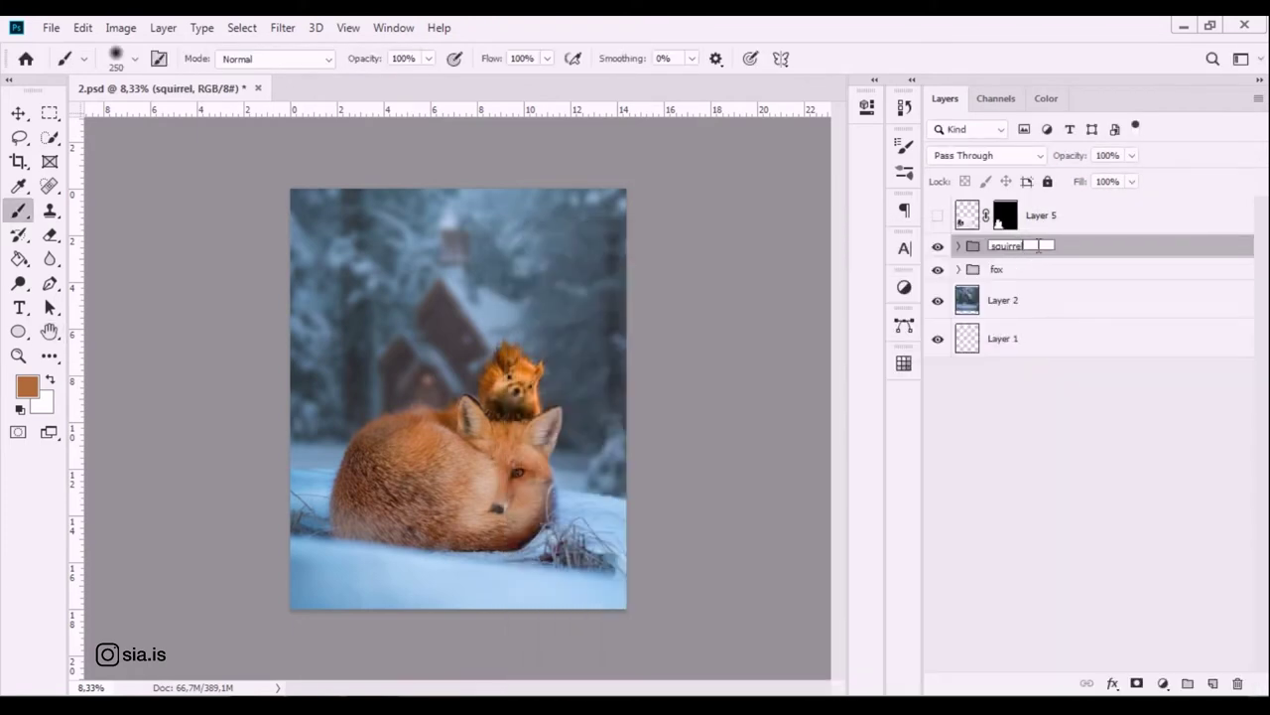
key(Return)
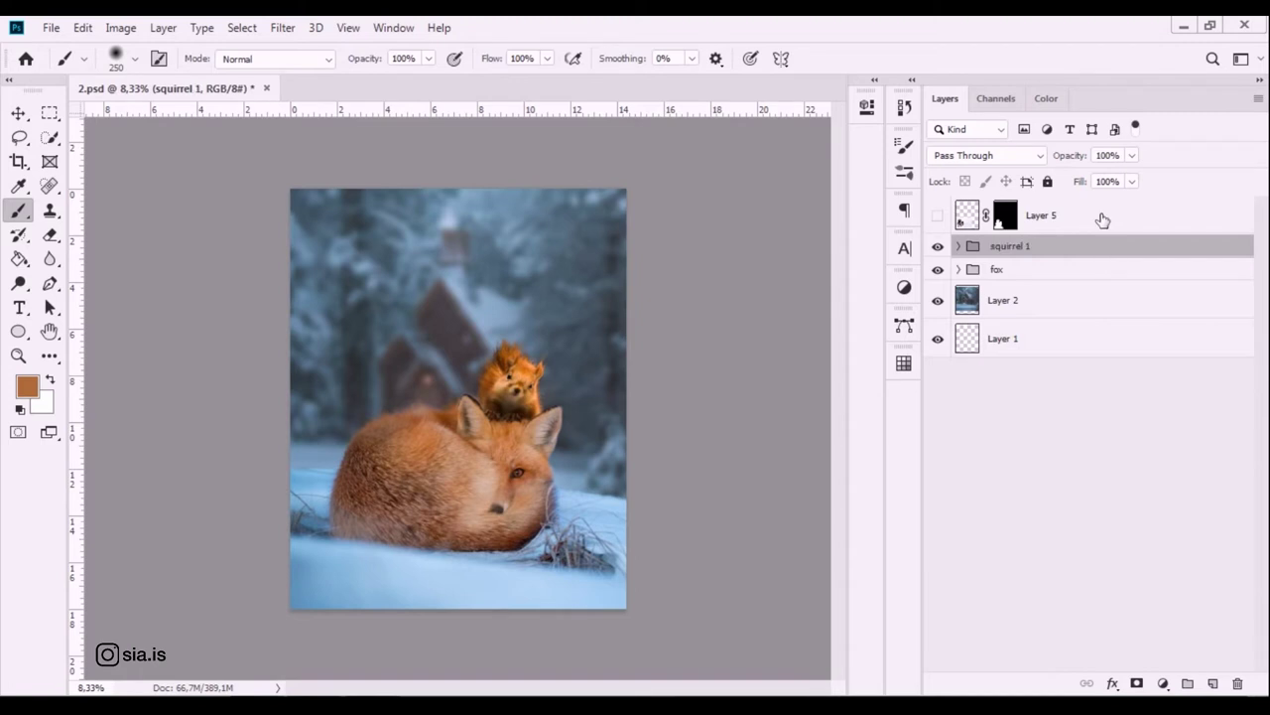
click(1103, 220)
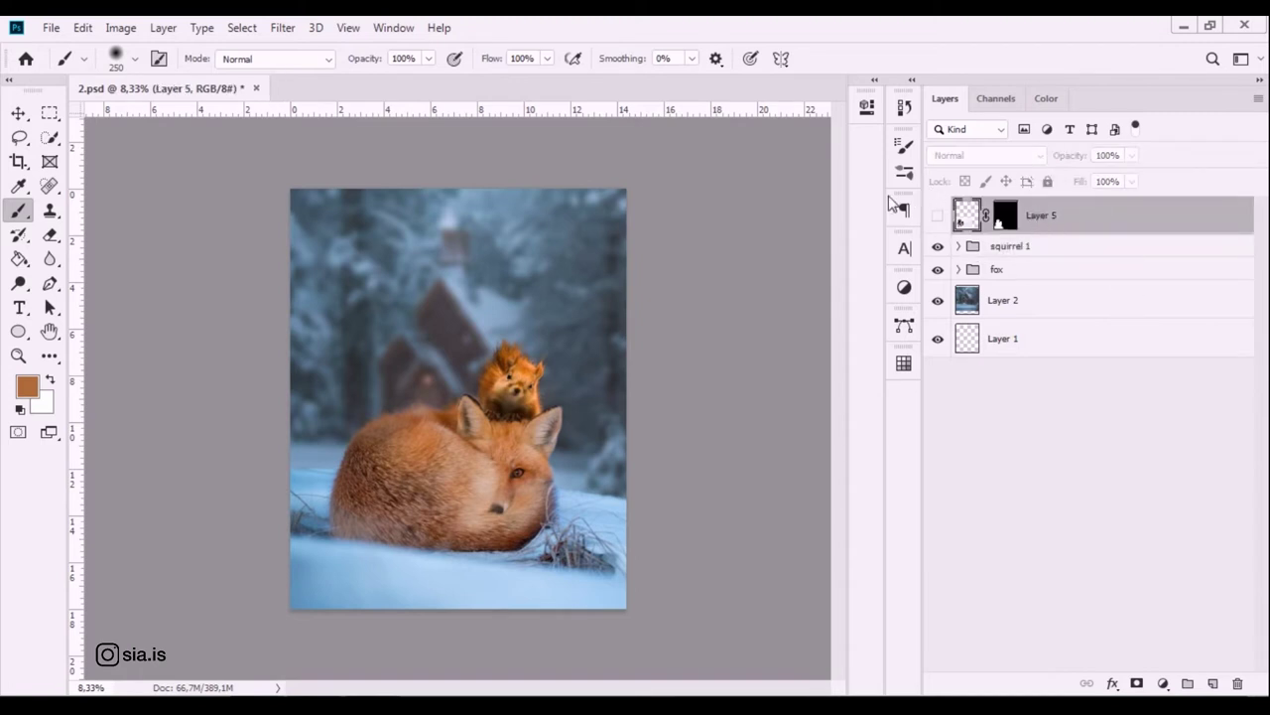
click(936, 216)
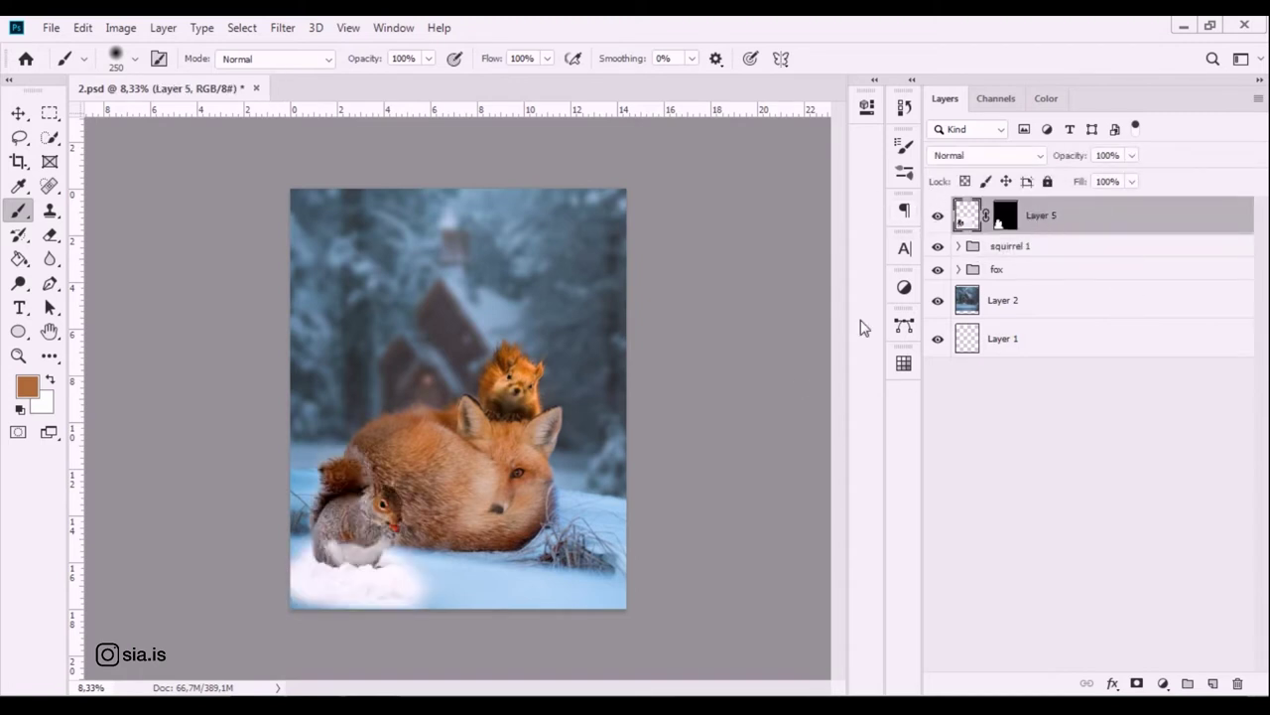
Move the grey squirrel into position in front of the fox.
key(ctrl+plus)
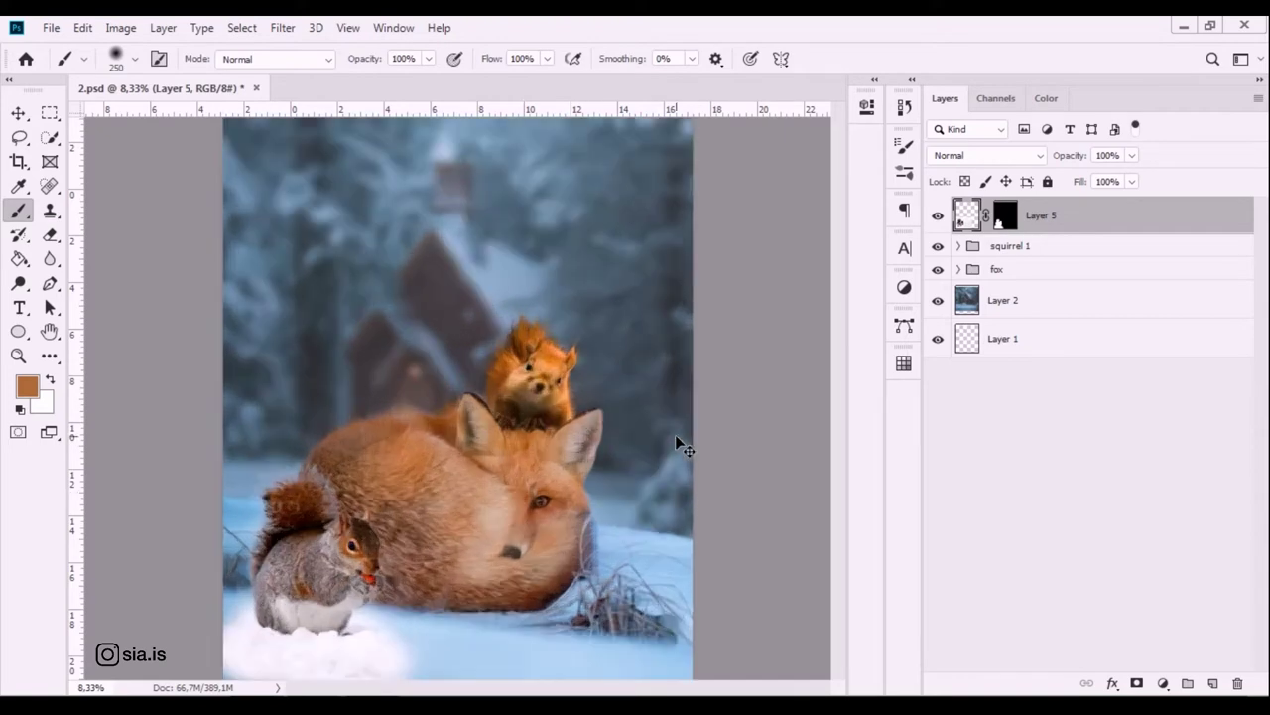
drag(527, 327, 529, 409)
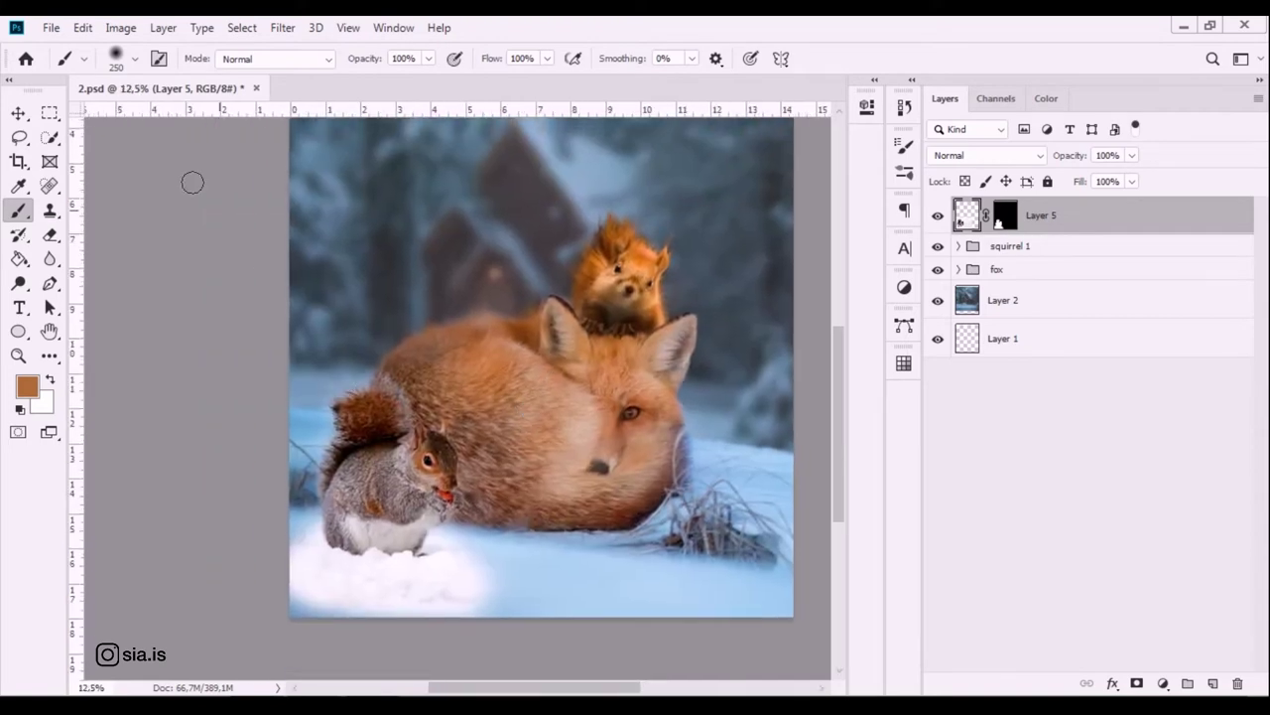
click(19, 115)
mouse_move(394, 529)
mouse_down()
mouse_move(541, 494)
mouse_move(471, 504)
mouse_up()
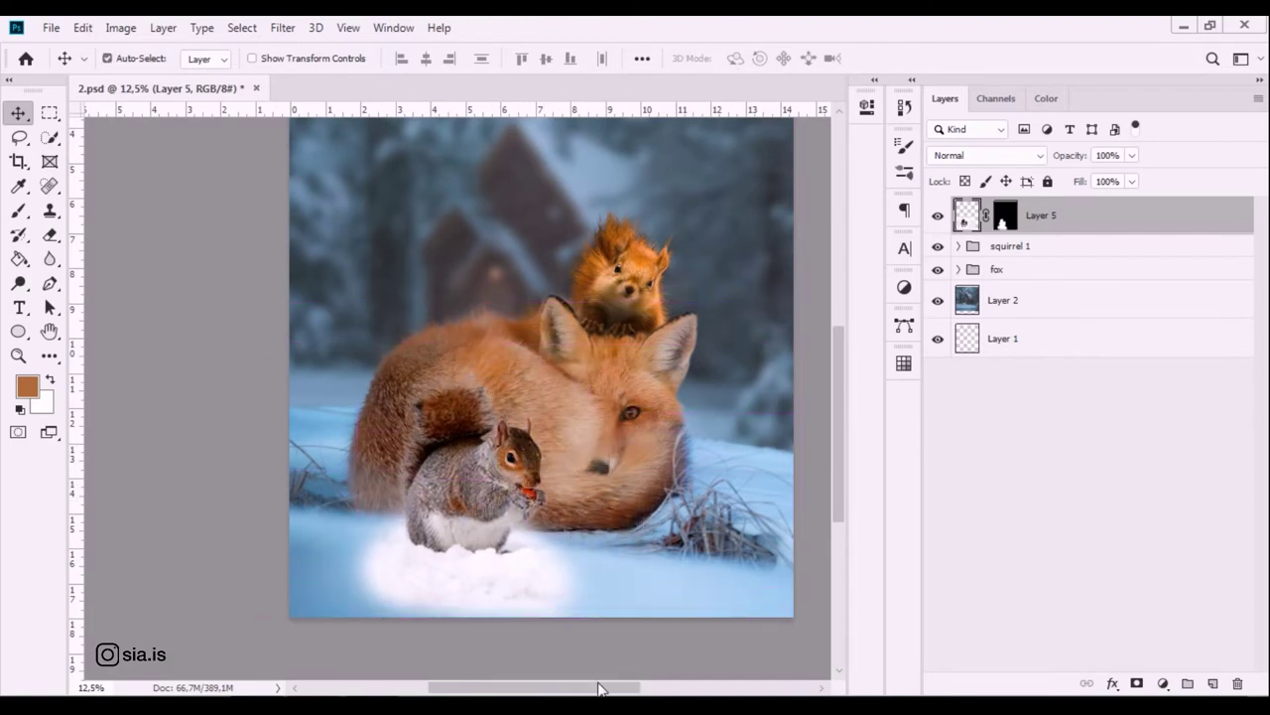
key(ctrl+minus)
key(ctrl+minus)
drag(429, 493, 407, 506)
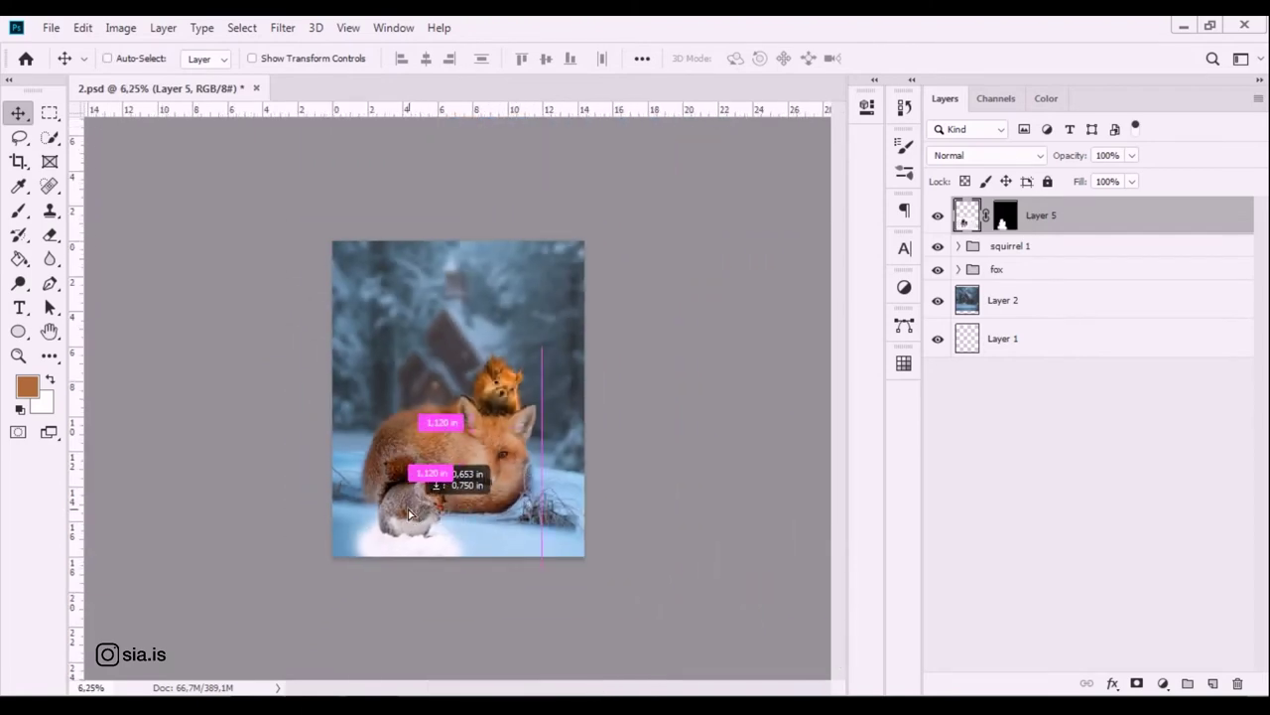
drag(415, 500, 427, 504)
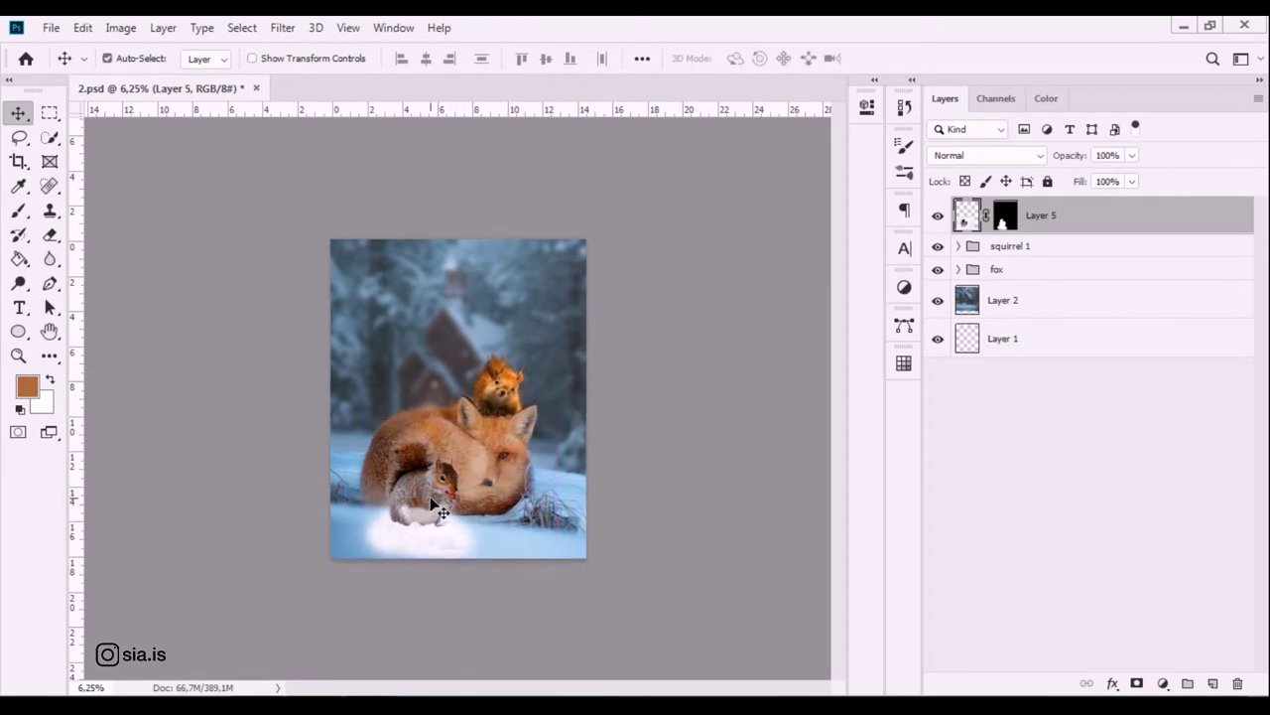
Paint out the snow blob on Layer 5's mask with a size-600 brush, then add Layer 9.
key(ctrl+plus)
key(ctrl+plus)
key(ctrl+plus)
click(1006, 216)
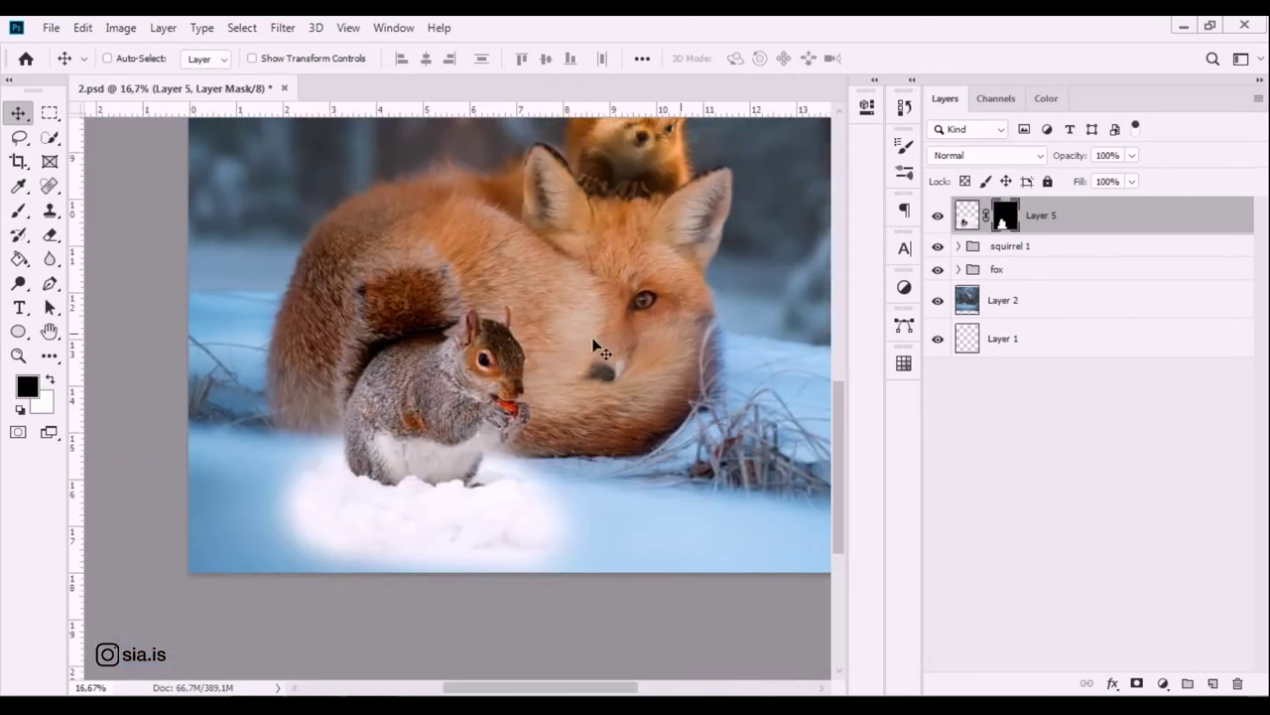
click(18, 212)
key(bracketright)
key(bracketright)
key(bracketright)
mouse_move(289, 513)
mouse_down()
mouse_move(278, 527)
mouse_move(309, 547)
mouse_move(279, 470)
mouse_move(331, 553)
mouse_move(368, 562)
mouse_move(352, 530)
mouse_move(366, 536)
mouse_move(331, 519)
mouse_move(559, 553)
mouse_move(519, 519)
mouse_move(570, 529)
mouse_up()
key(bracketleft)
key(bracketleft)
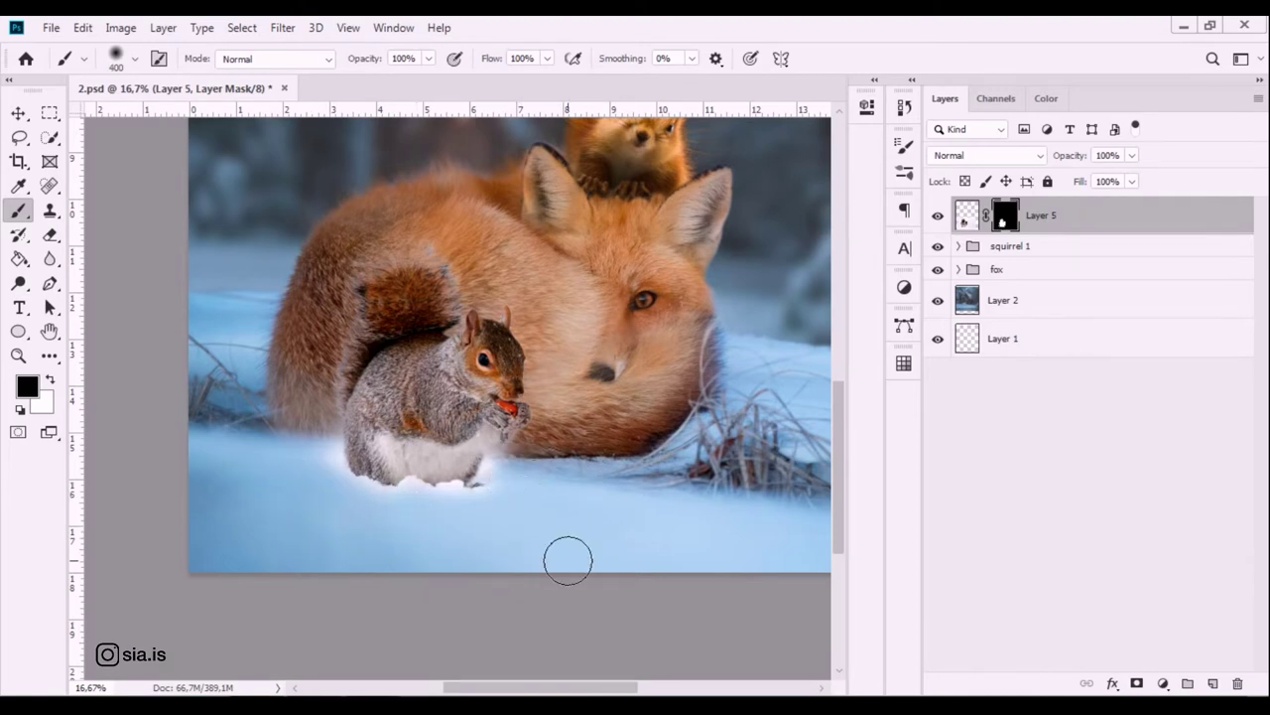
key(ctrl+minus)
key(ctrl+minus)
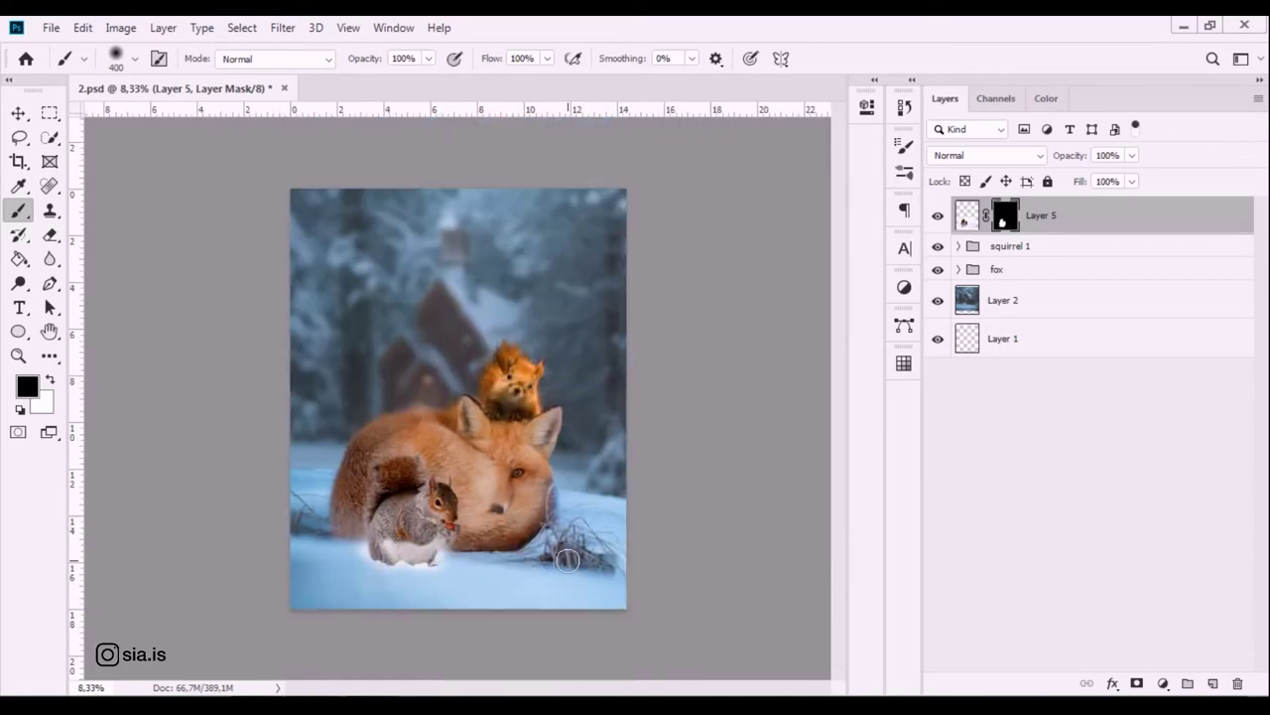
key(ctrl+plus)
key(ctrl+plus)
key(ctrl+plus)
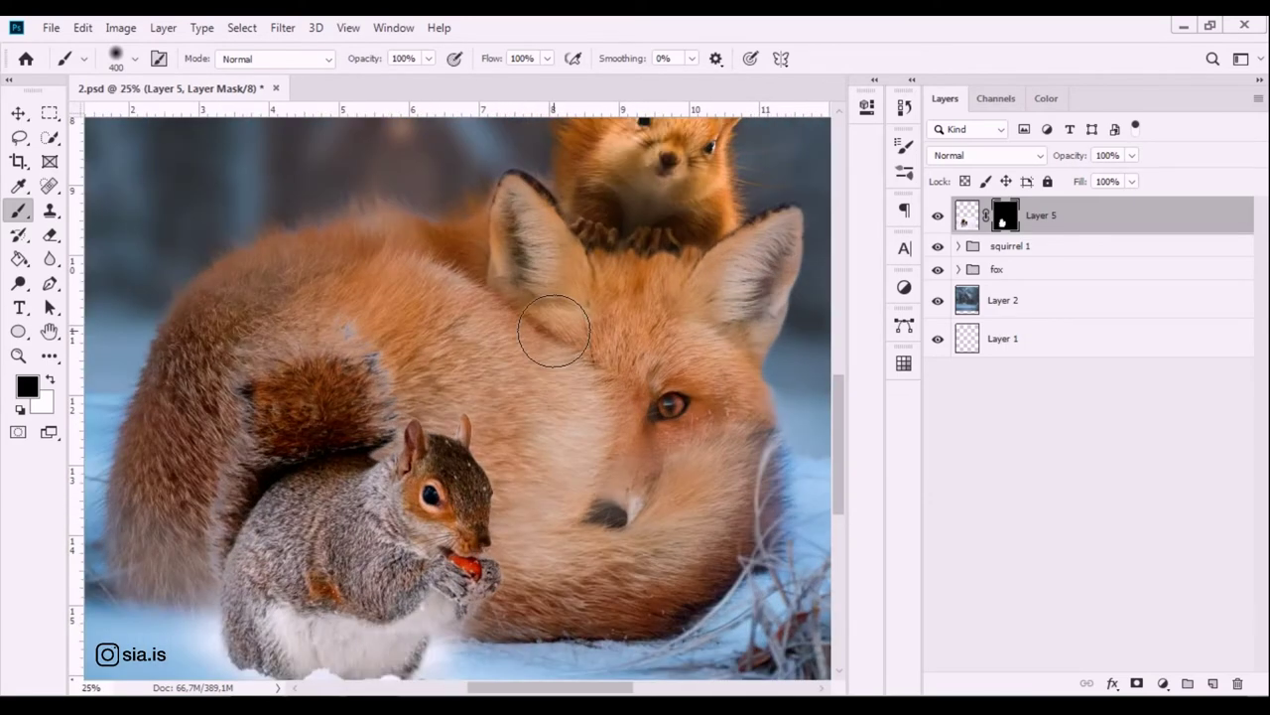
click(1214, 682)
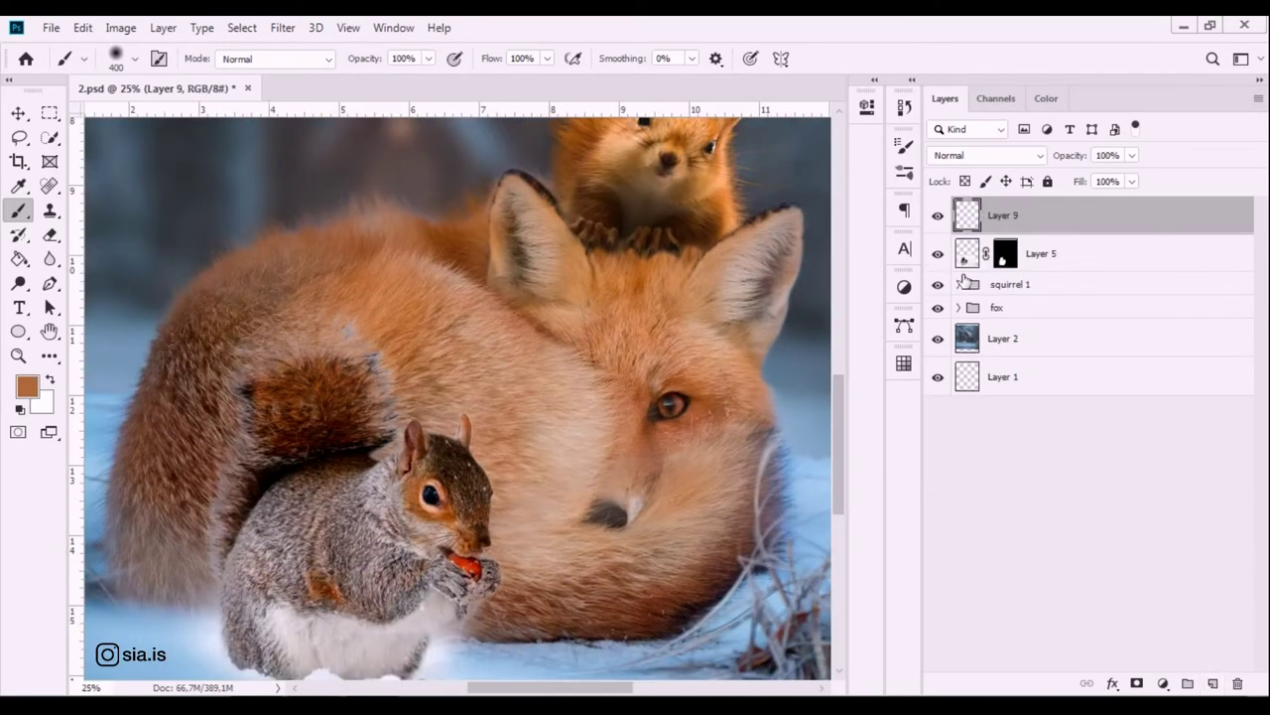
Clip Layer 9 to Layer 5 and paint sampled dark brown over the bluish fur patch.
alt+click(967, 231)
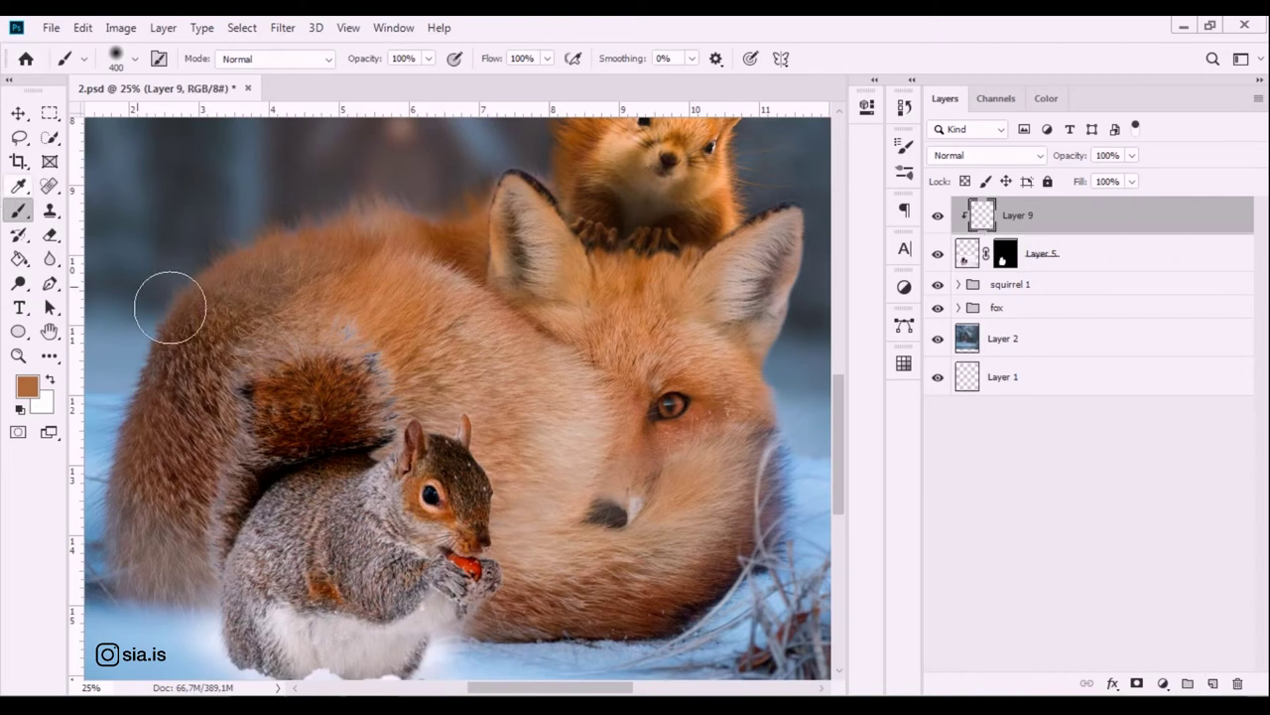
scroll(193, 318, up, 1)
scroll(689, 462, left, 1)
scroll(689, 462, down, 1)
alt+click(415, 329)
key(bracketleft)
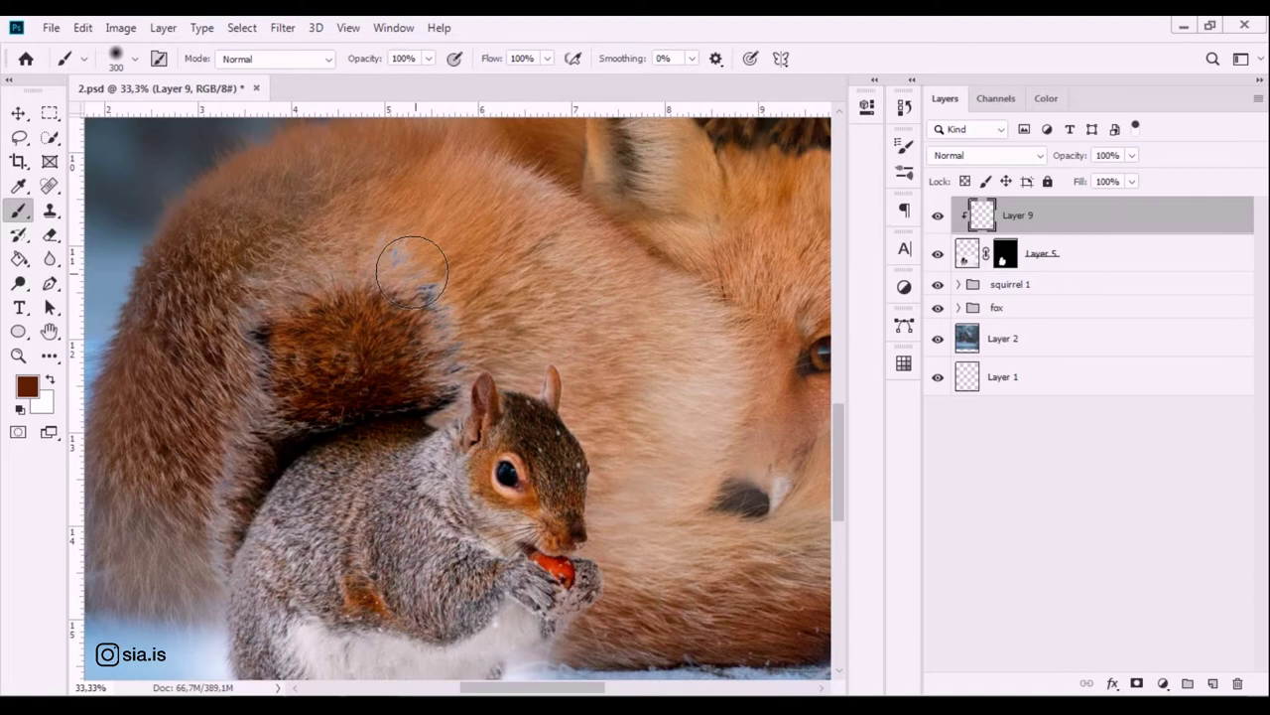
drag(413, 279, 455, 380)
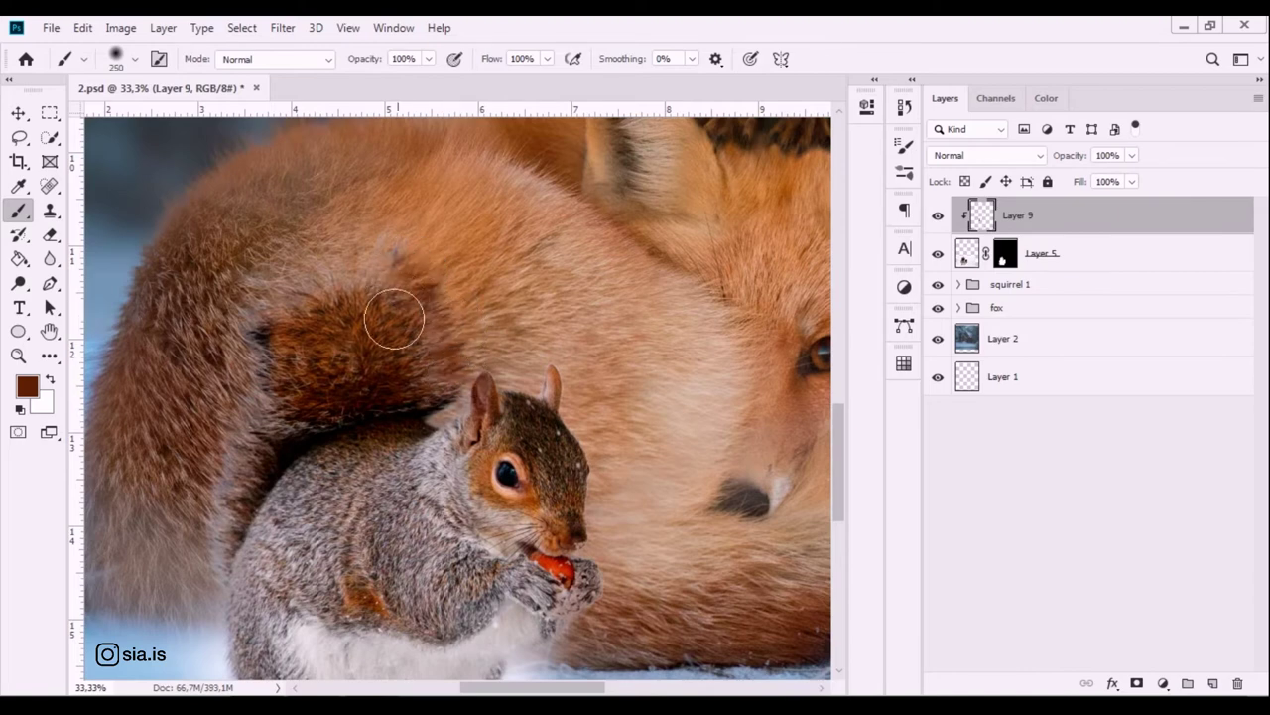
Paint sampled browns and grey over fur specks, the tail notch, tail edge and ear area.
alt+click(385, 248)
drag(392, 250, 327, 260)
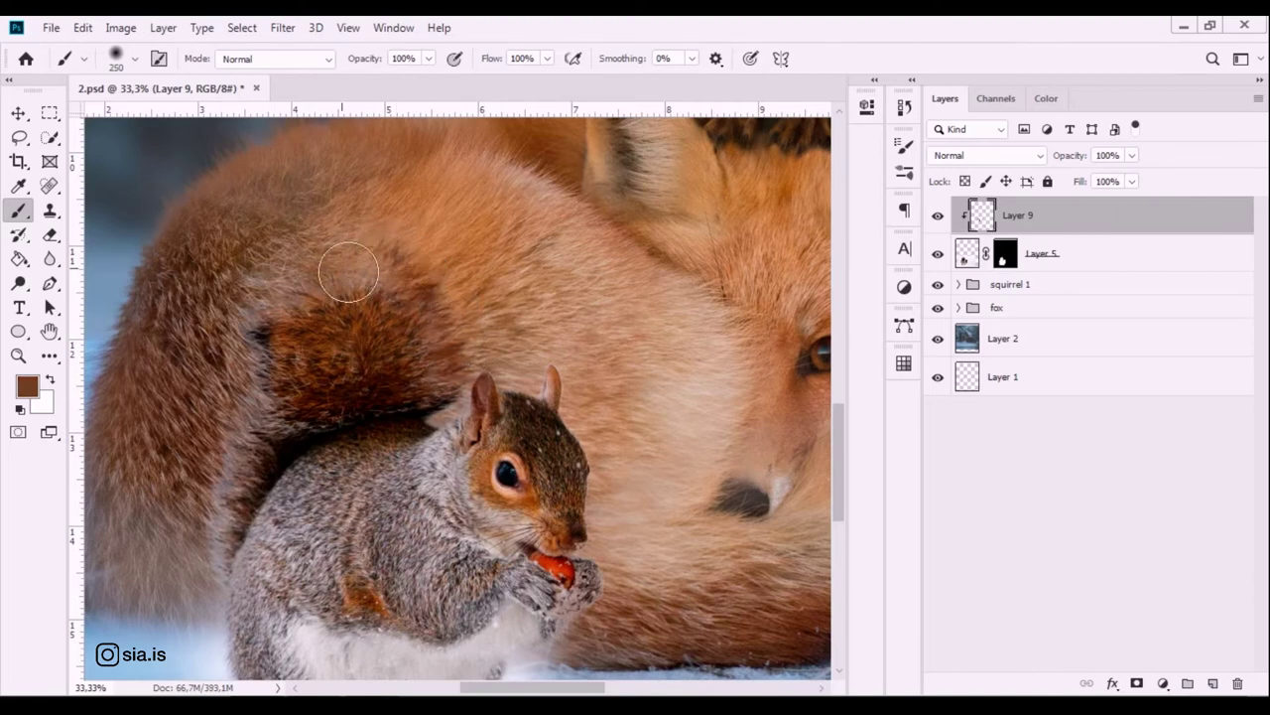
alt+click(369, 314)
drag(269, 284, 349, 364)
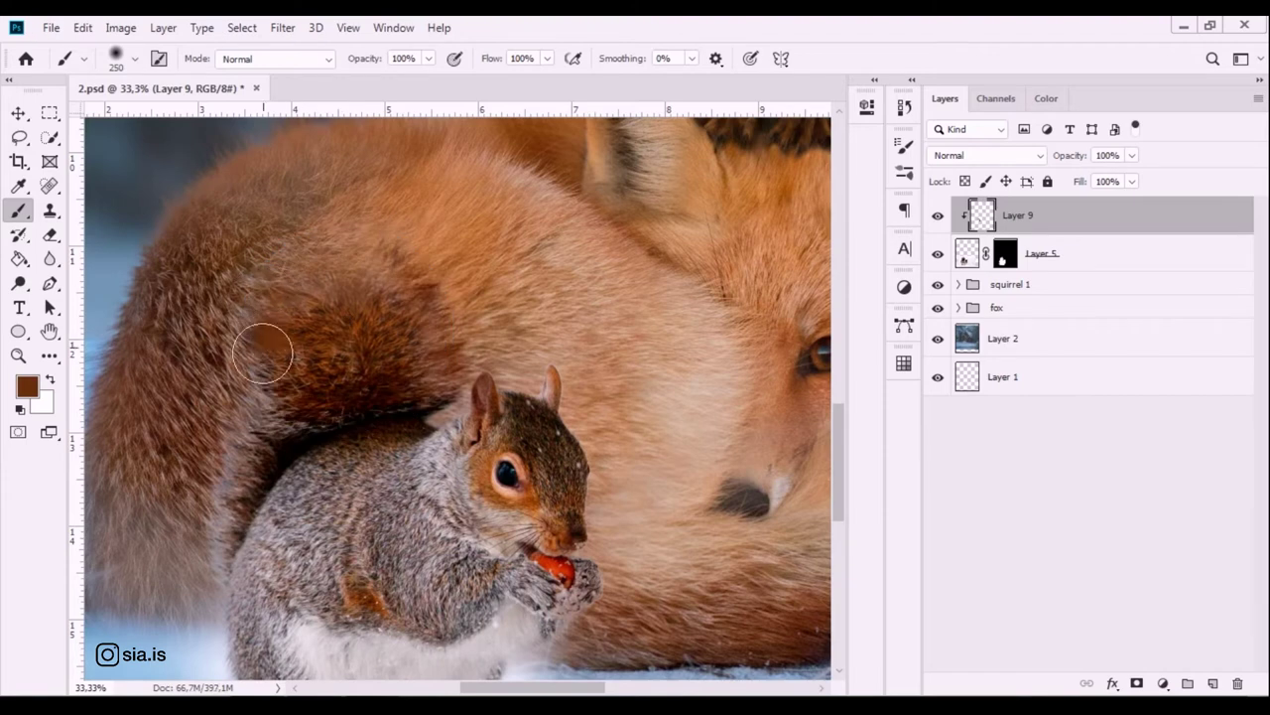
alt+click(279, 360)
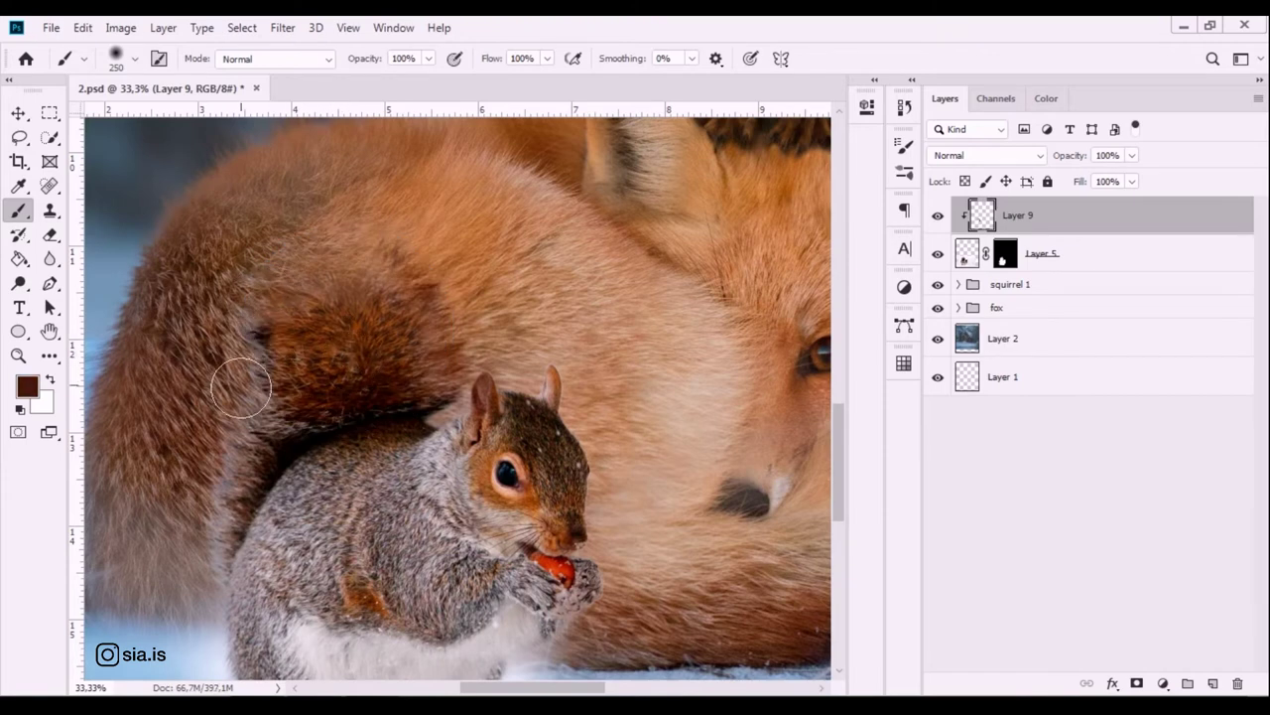
alt+click(191, 380)
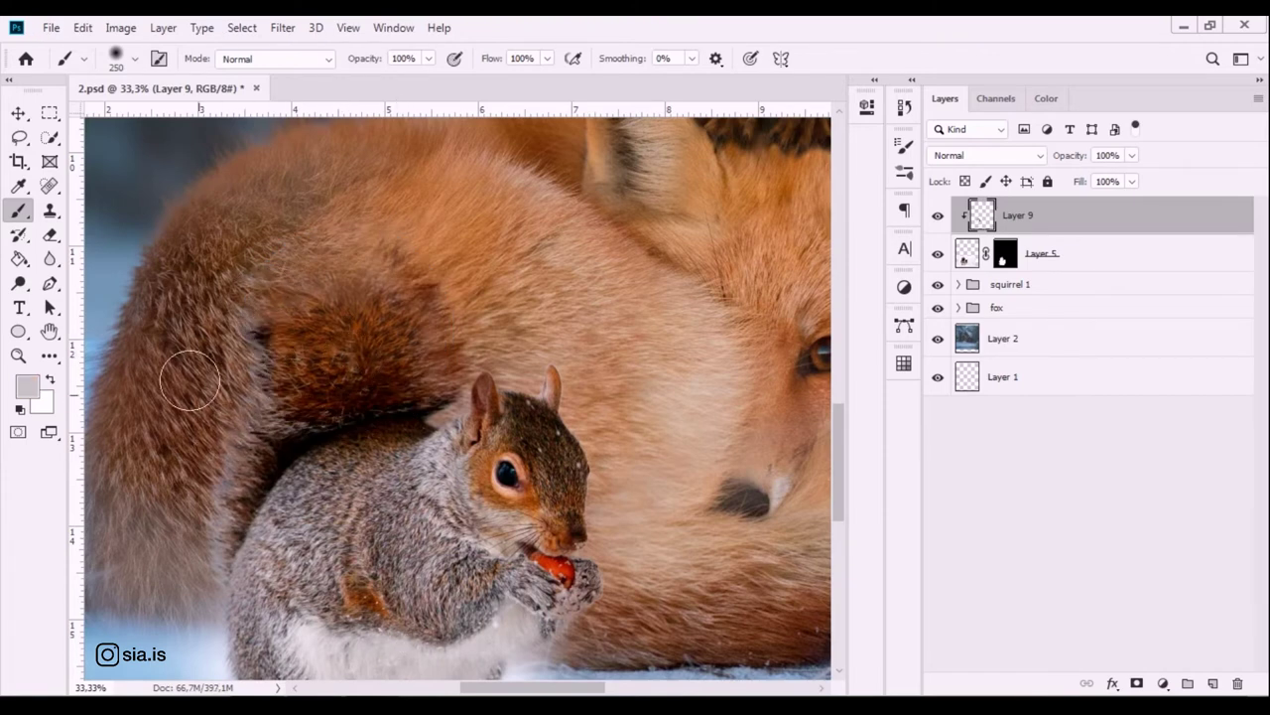
mouse_move(244, 320)
mouse_down()
mouse_move(272, 242)
mouse_move(417, 230)
mouse_up()
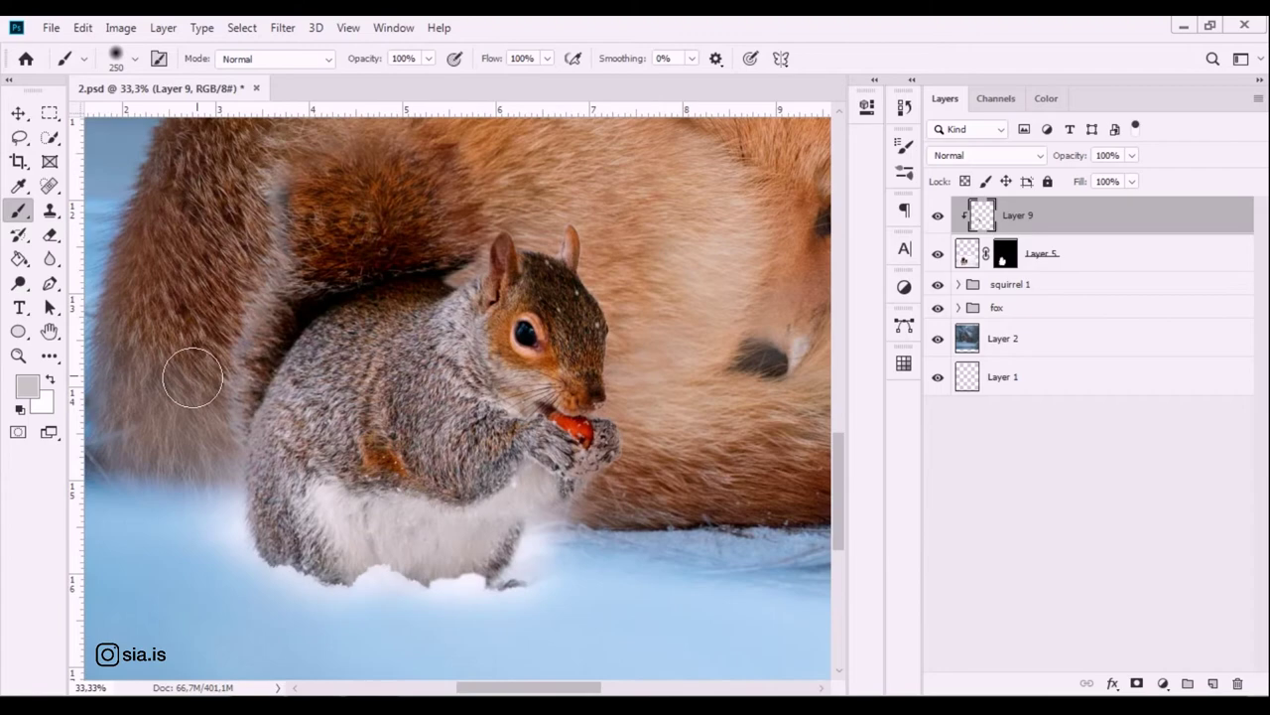
drag(192, 377, 210, 427)
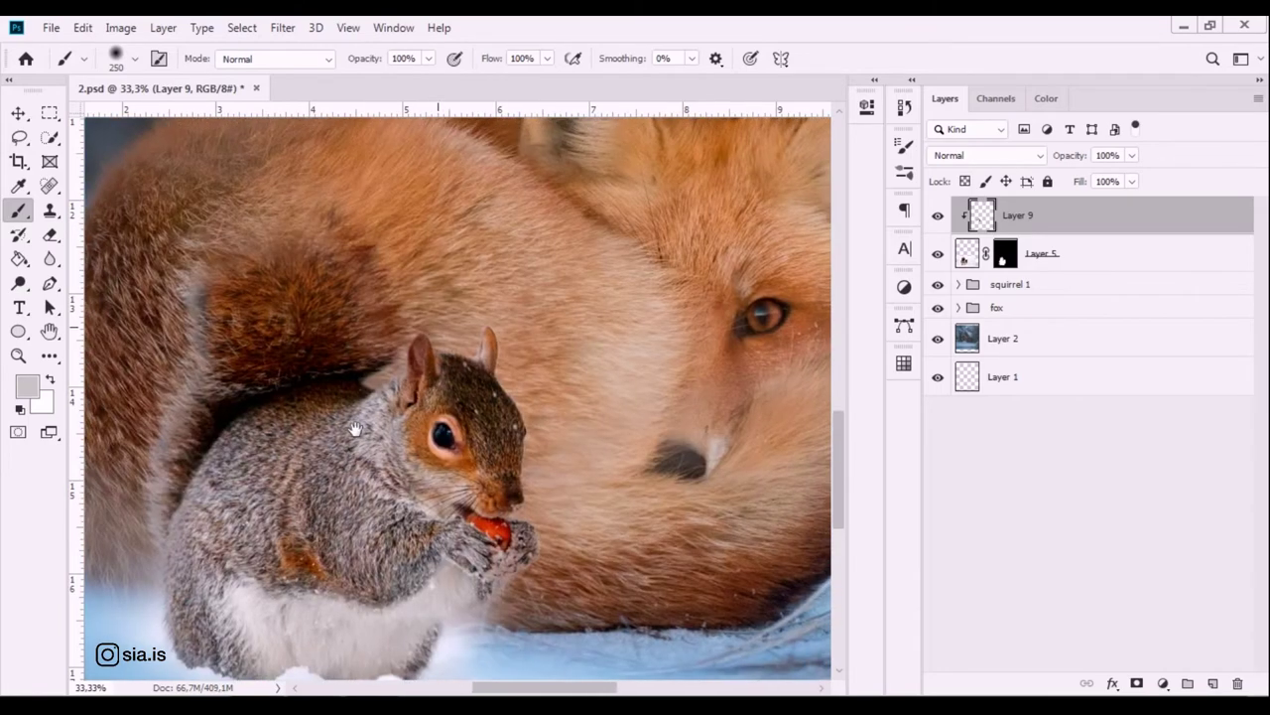
drag(394, 214, 434, 303)
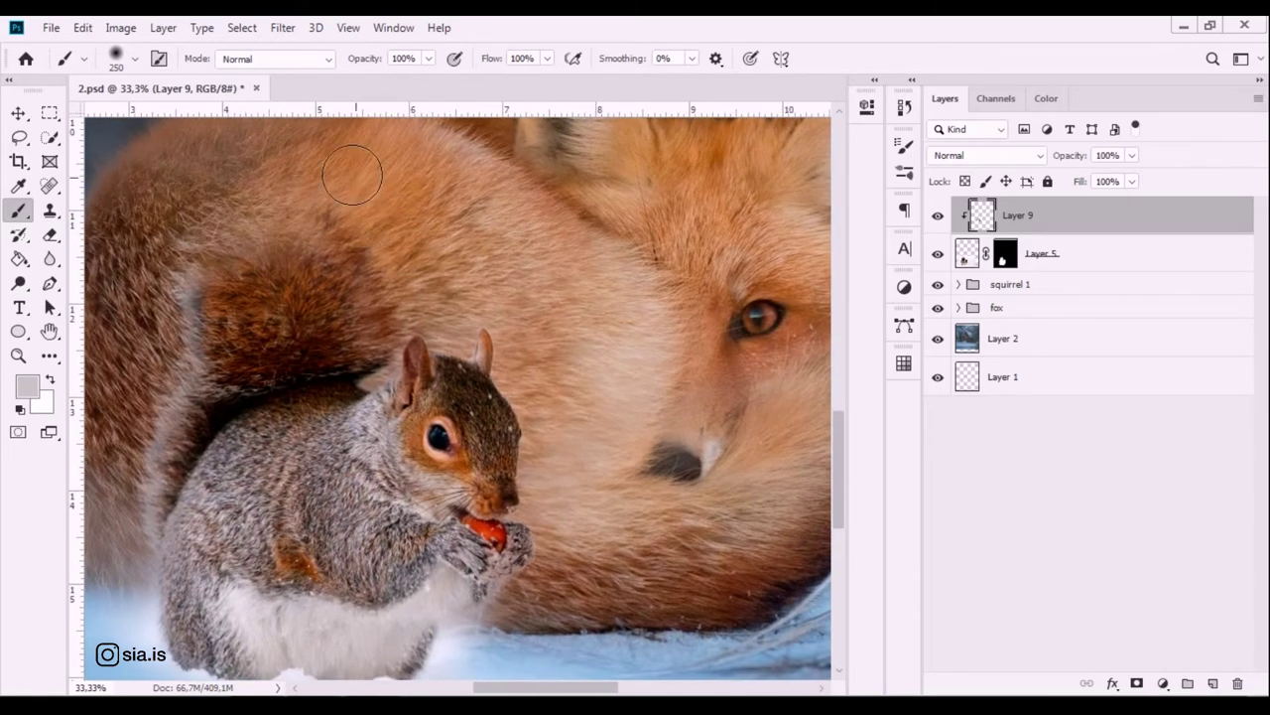
Paint sampled dark brown with a smaller brush near the squirrel's head.
key(ctrl+plus)
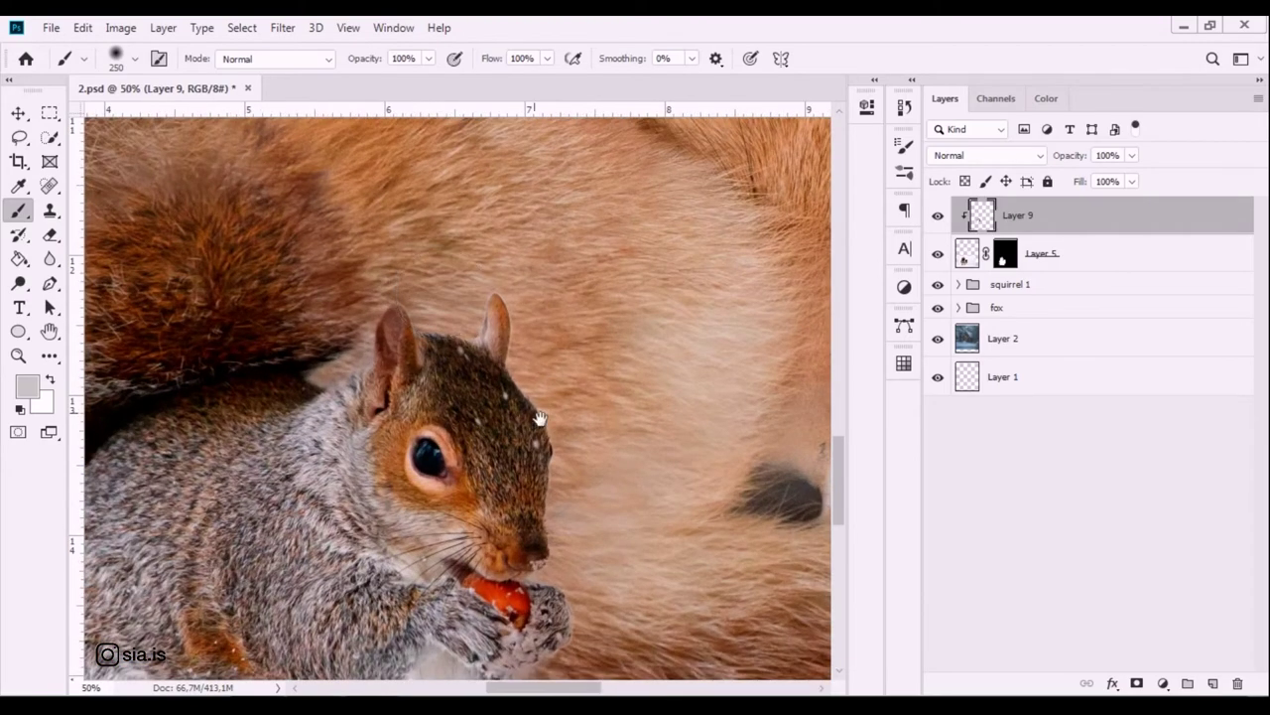
scroll(496, 298, left, 2)
alt+click(520, 345)
key(bracketleft)
key(bracketleft)
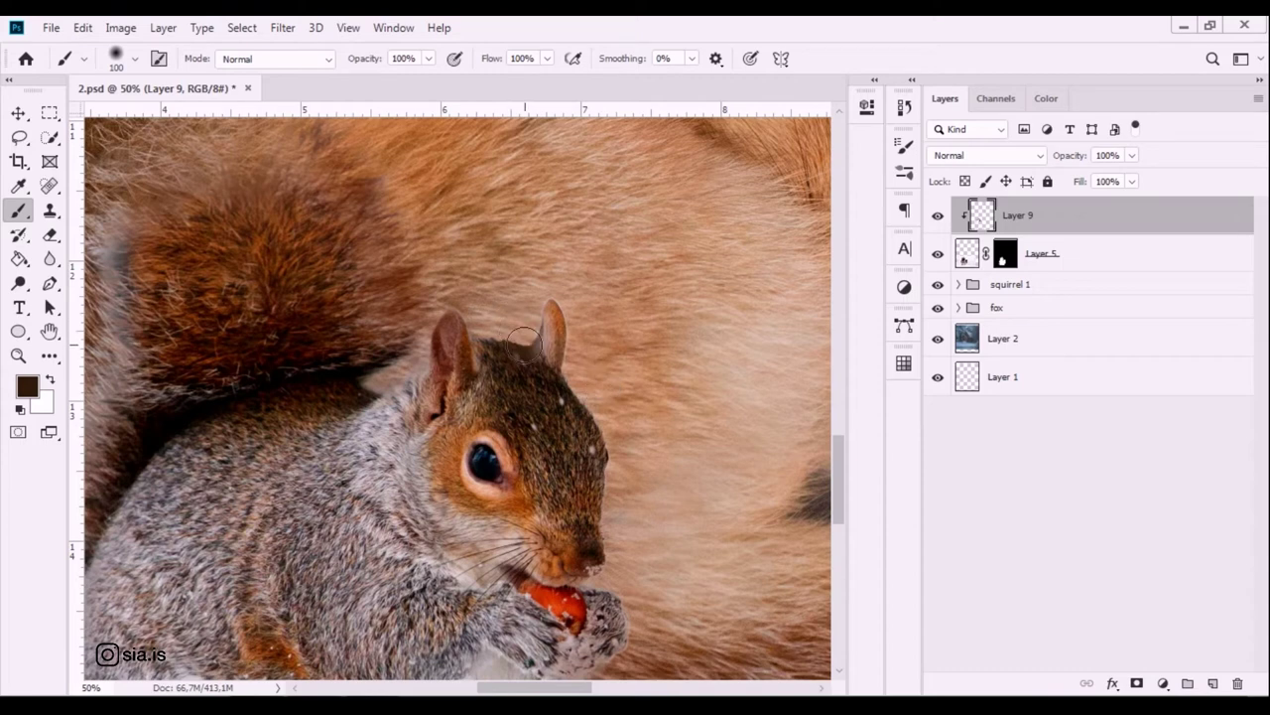
drag(625, 437, 596, 358)
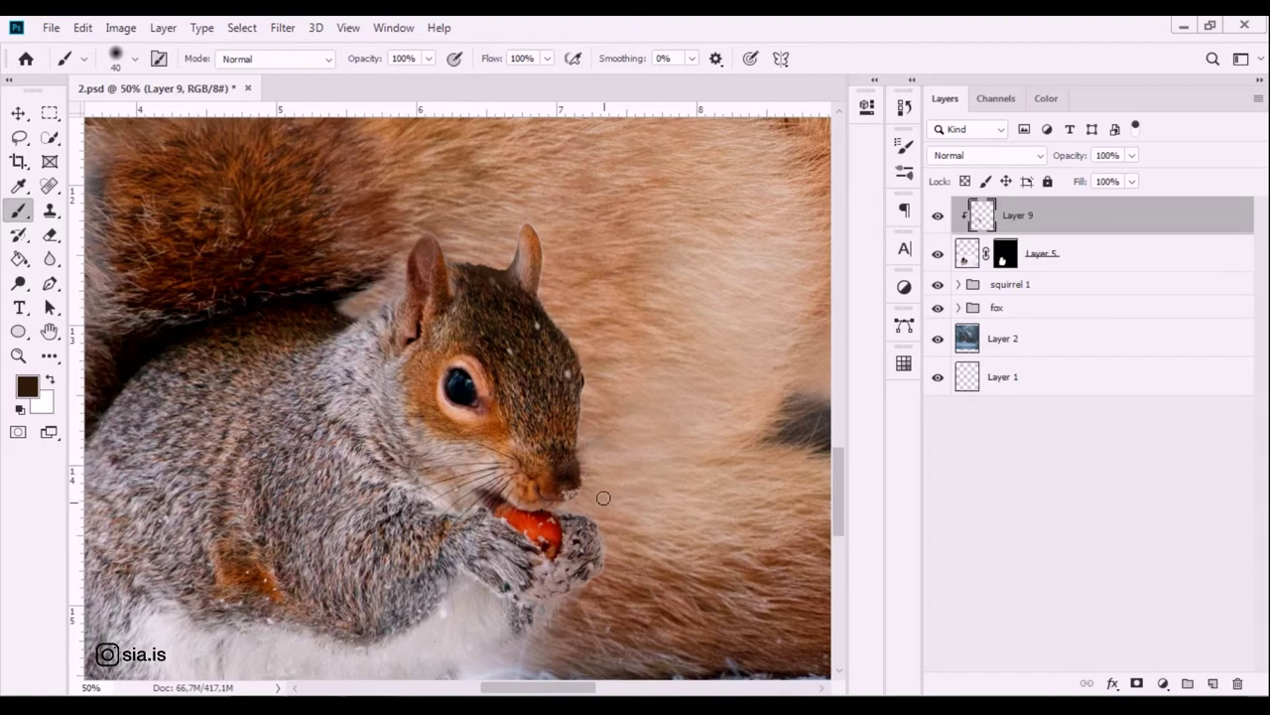
Lower the brush opacity to 25%, target Layer 5's mask, and toggle the touch-up layer to compare.
drag(429, 59, 427, 84)
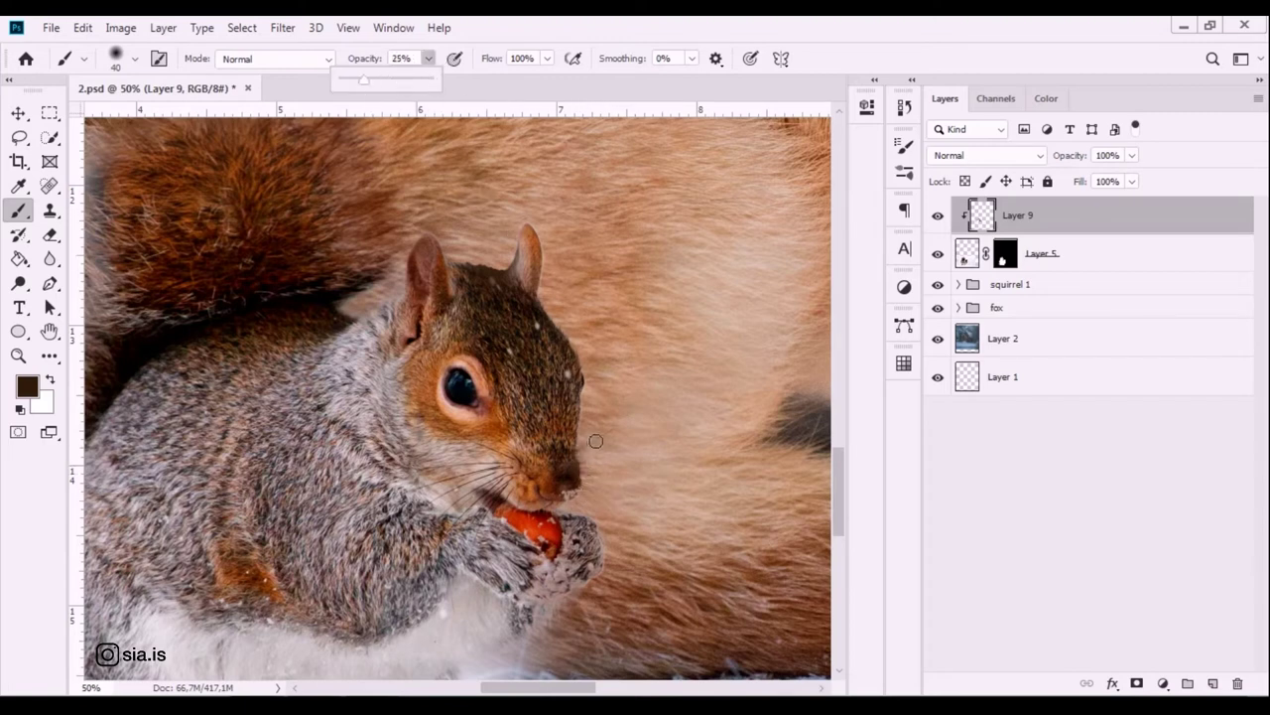
key(bracketright)
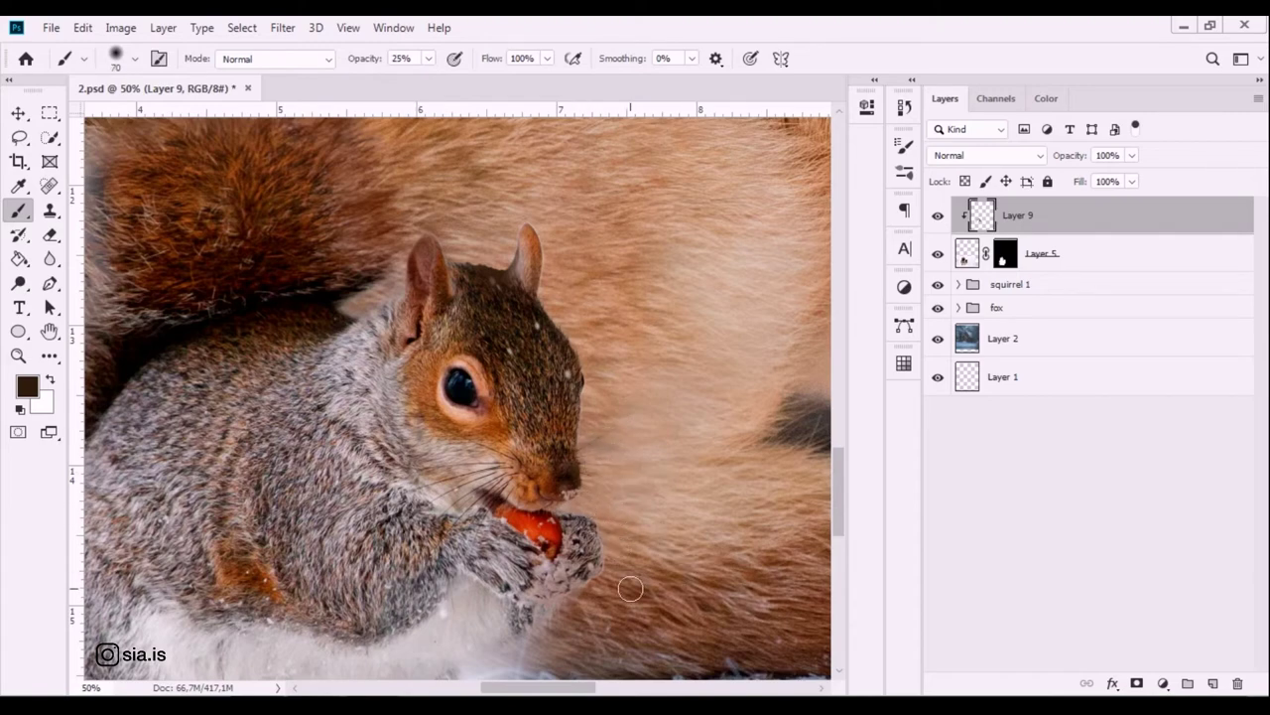
scroll(630, 589, down, 3)
scroll(631, 589, up, 1)
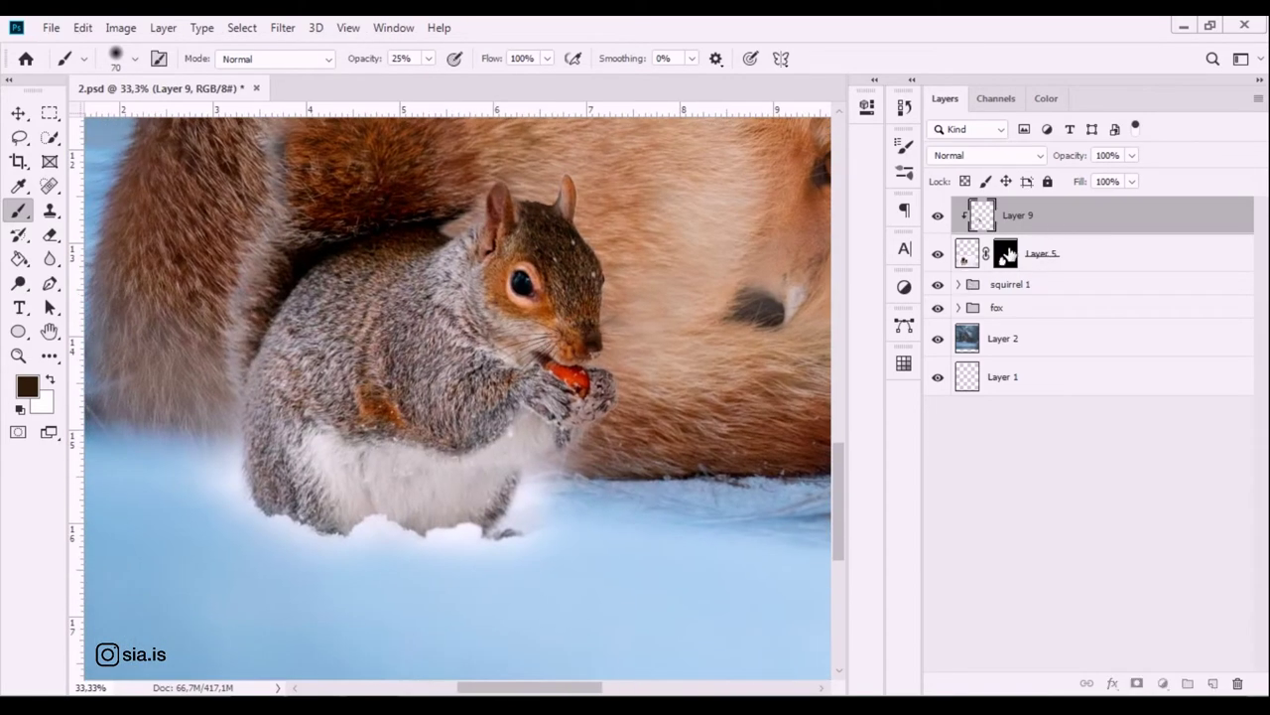
click(1007, 254)
click(938, 216)
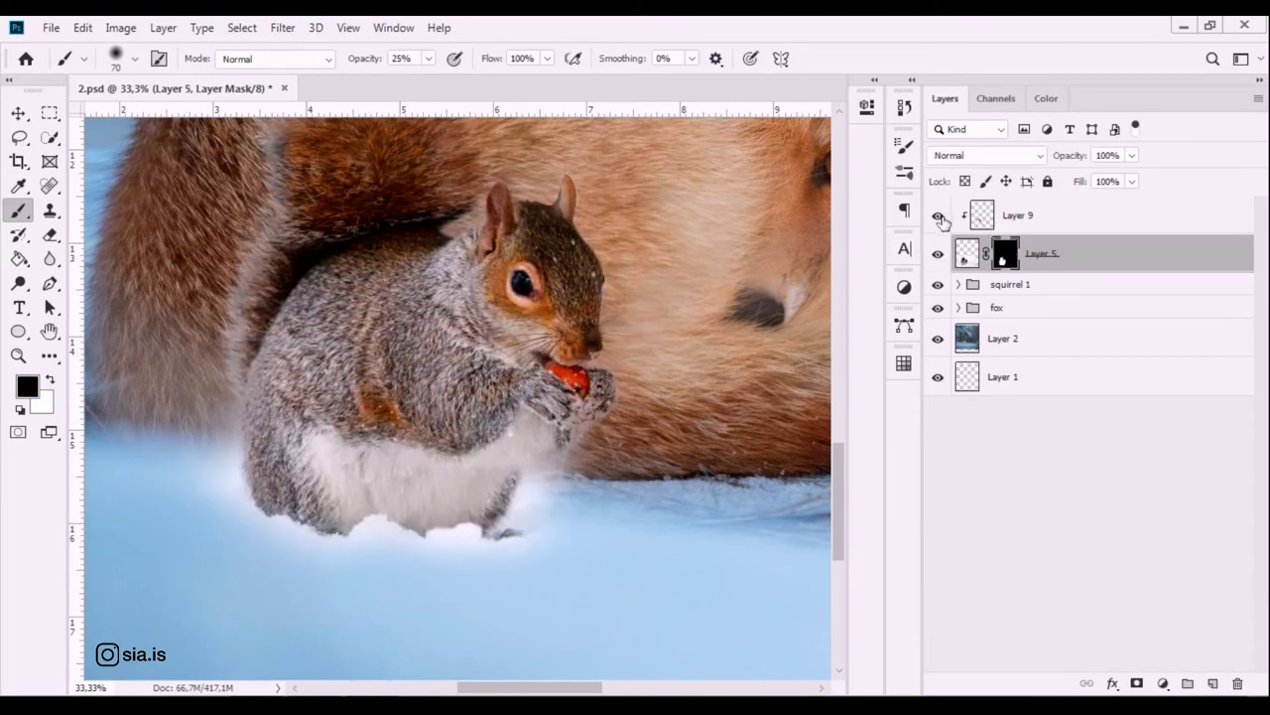
In the mask view, paint white at 100% opacity to restore hair strands on the left edge.
alt+click(1007, 256)
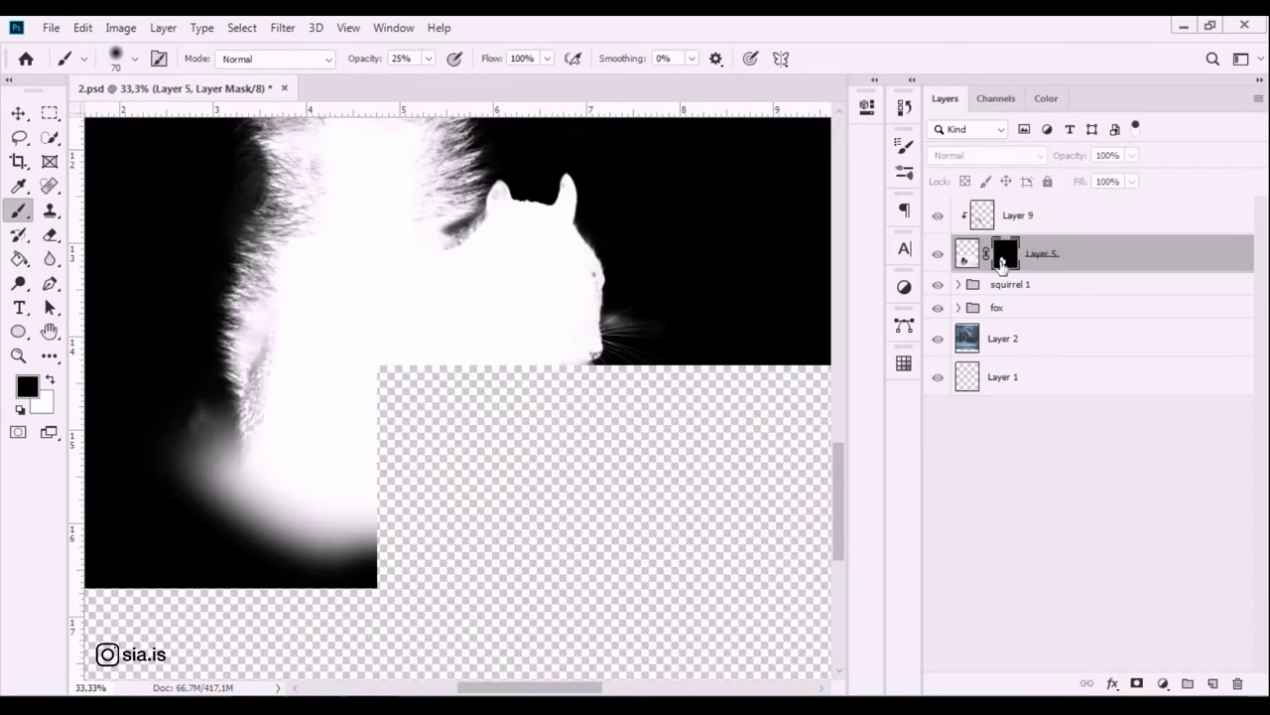
key(ctrl+plus)
key(ctrl+plus)
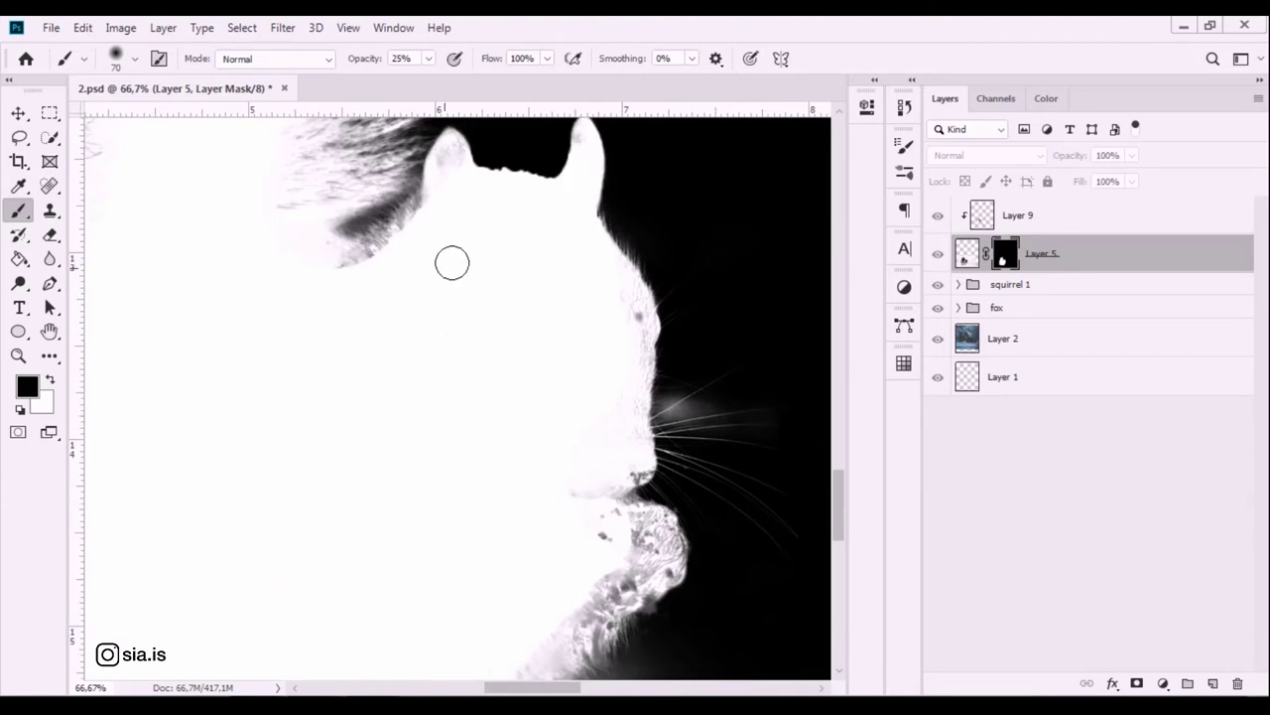
drag(411, 357, 610, 485)
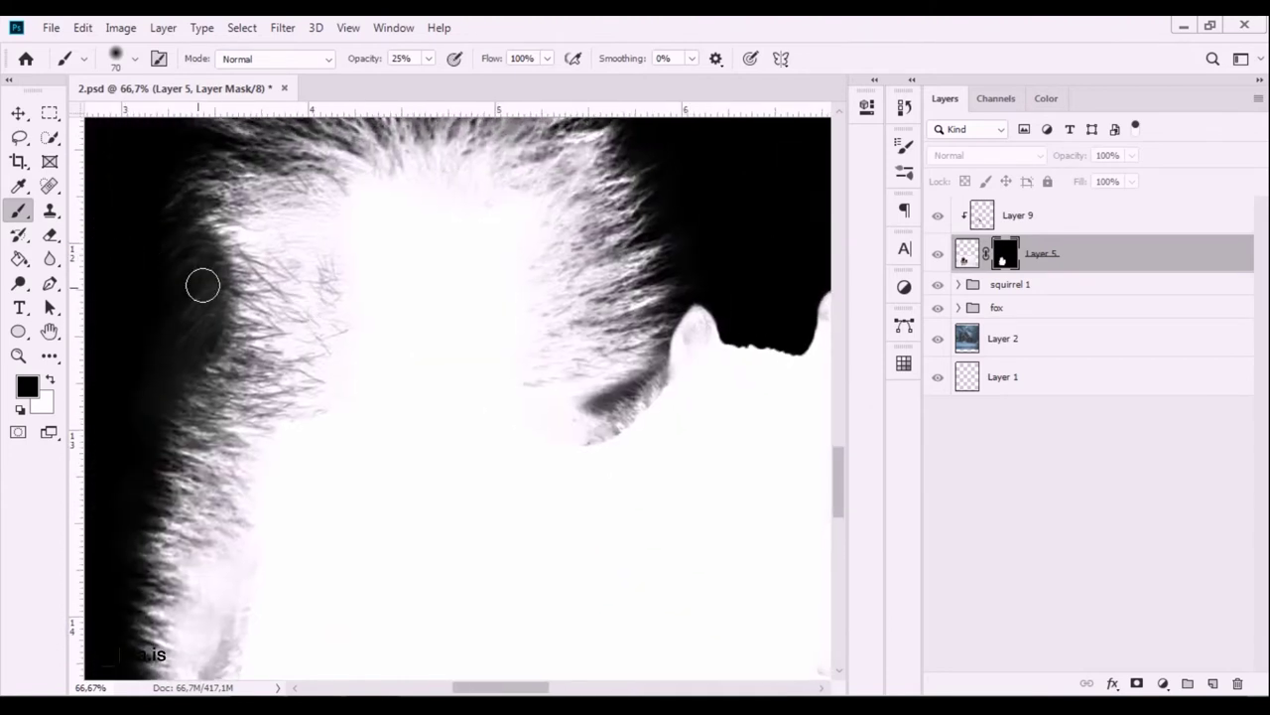
key(x)
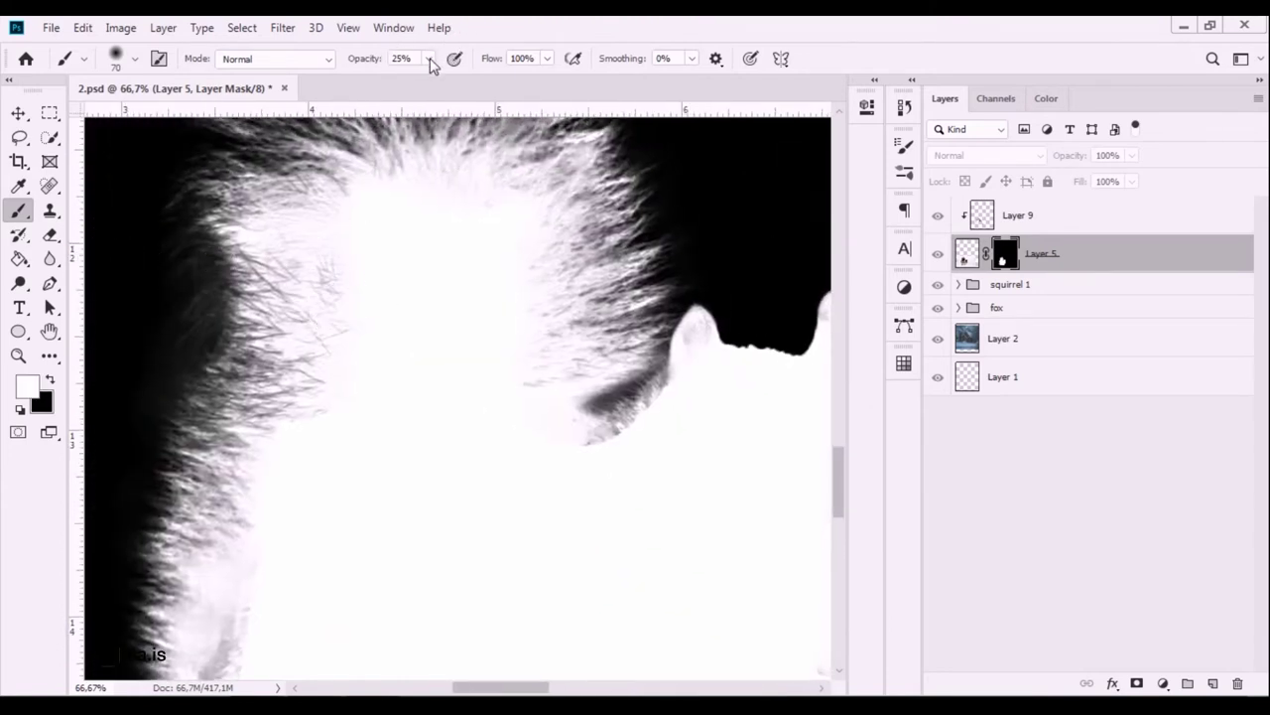
drag(428, 60, 527, 96)
mouse_move(375, 188)
mouse_down()
mouse_move(318, 287)
mouse_move(289, 236)
mouse_move(254, 553)
mouse_up()
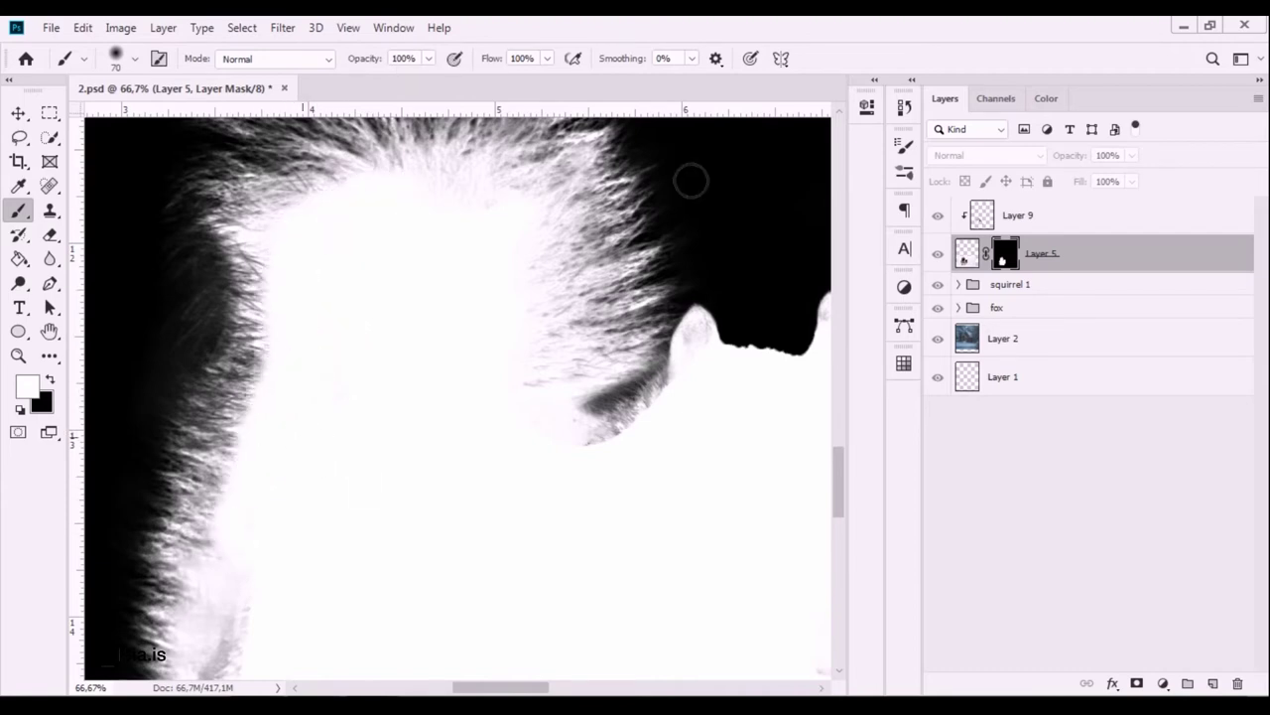
Return to the composite and toggle Layer 5 to compare the result.
alt+click(1001, 260)
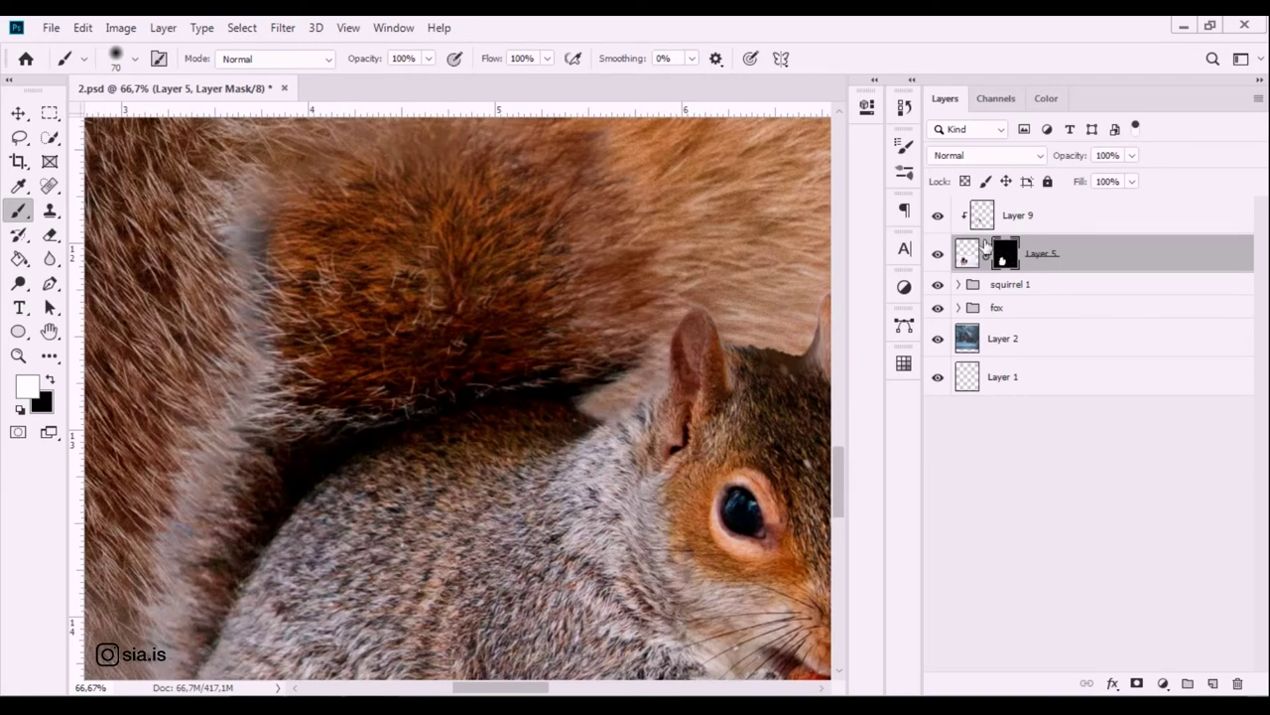
click(938, 254)
click(938, 254)
click(938, 254)
click(938, 254)
Paint the grey hair strands, cheek fur and left ear edge solid on the mask.
alt+click(1006, 256)
key(bracketright)
key(bracketright)
key(bracketright)
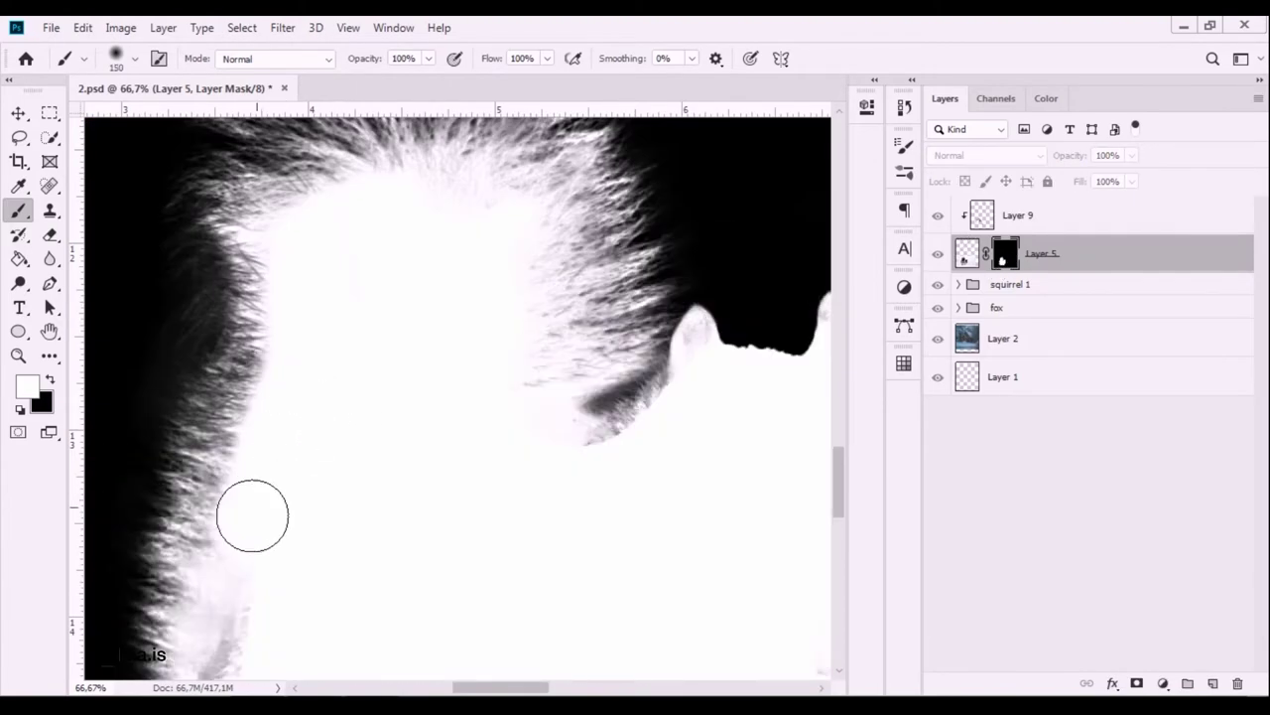
scroll(447, 343, up, 3)
scroll(397, 344, right, 1)
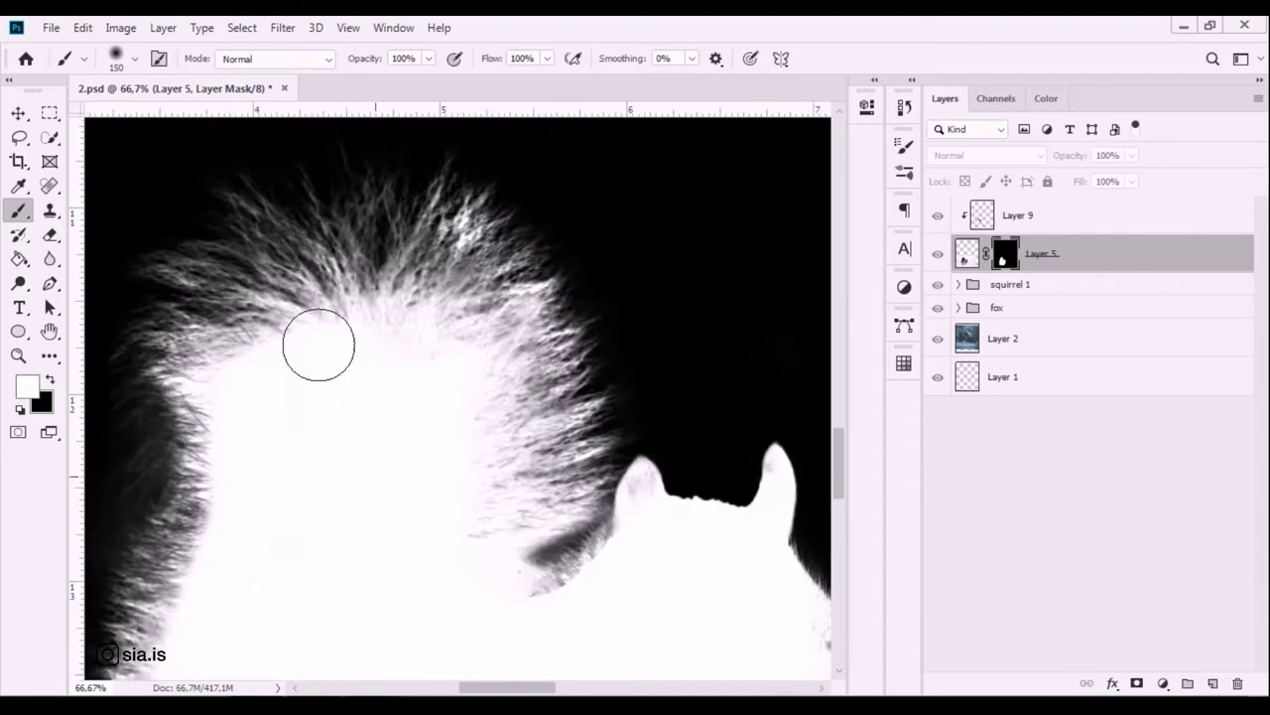
mouse_move(490, 409)
mouse_down()
mouse_move(507, 496)
mouse_move(440, 510)
mouse_move(452, 255)
mouse_up()
key(bracketleft)
key(bracketleft)
key(bracketleft)
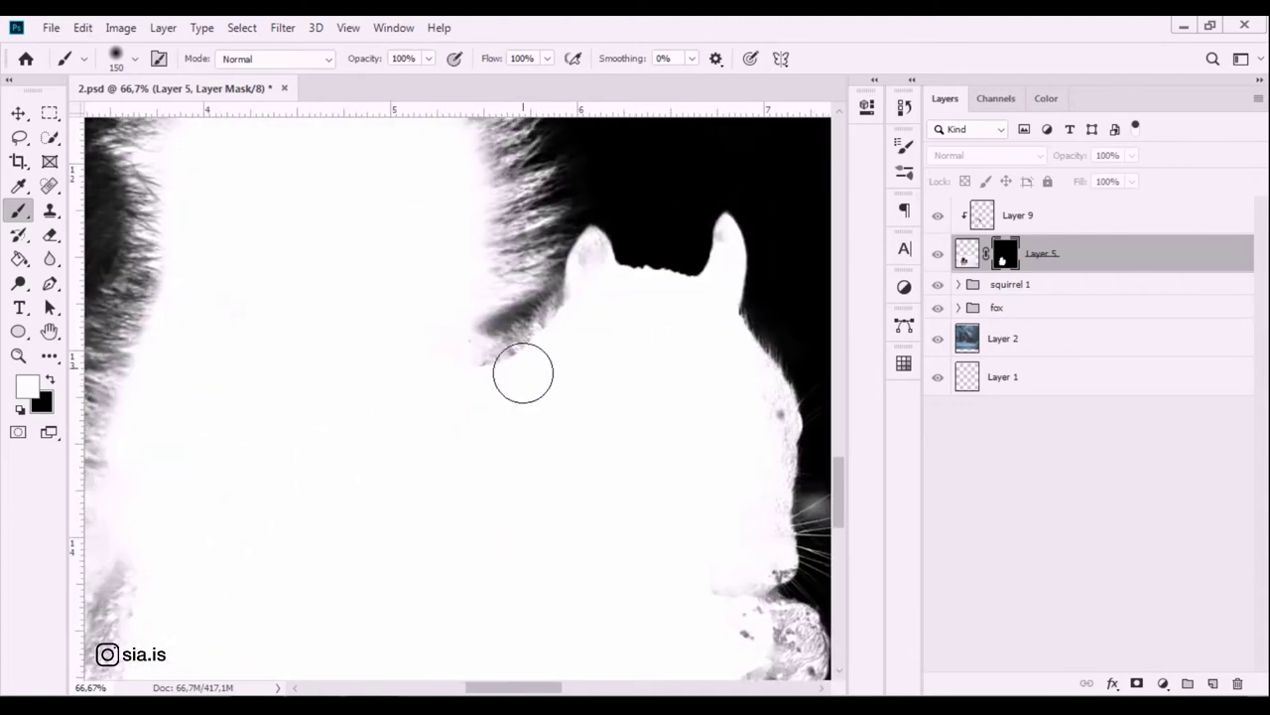
drag(525, 364, 545, 363)
key(bracketleft)
key(bracketleft)
key(bracketleft)
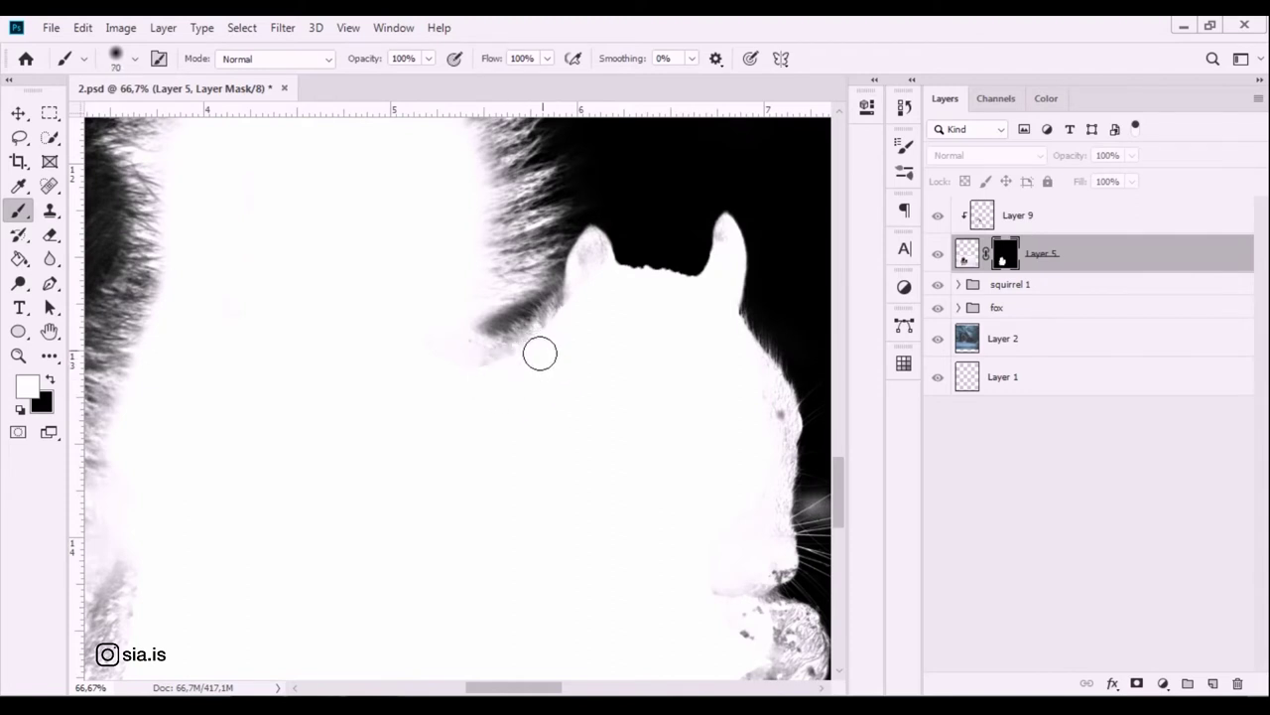
drag(596, 256, 602, 236)
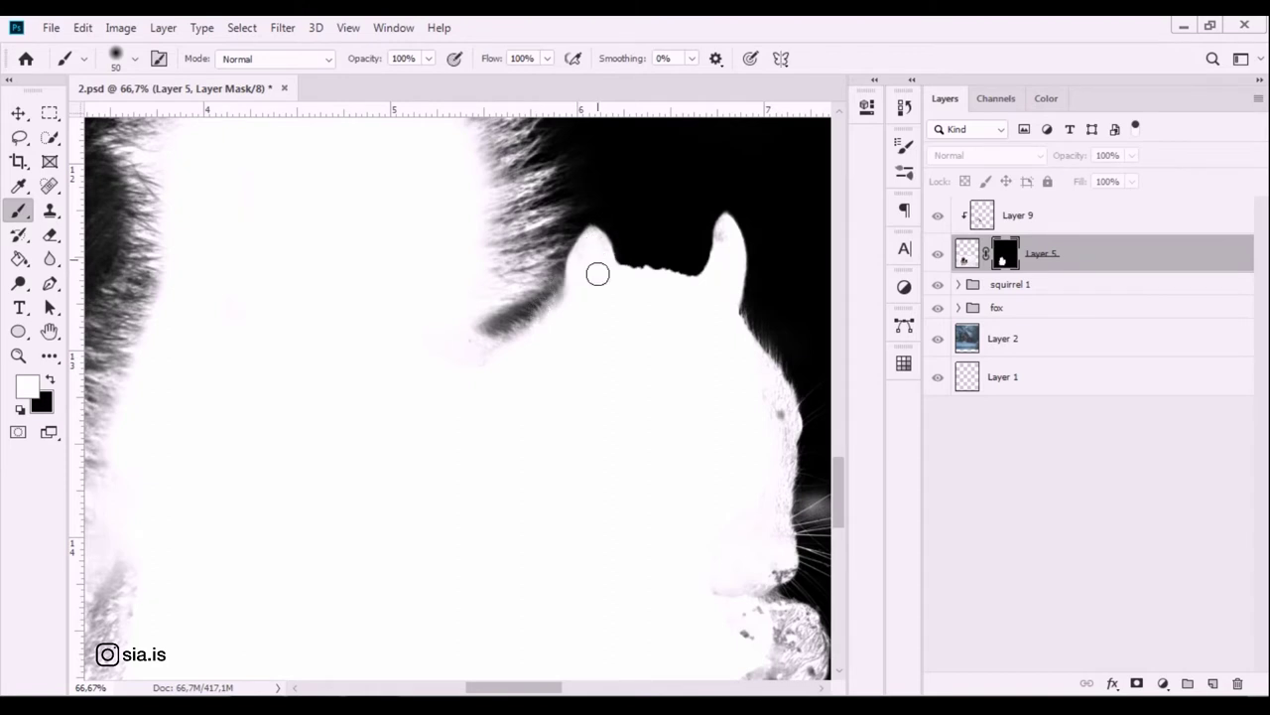
Paint out grey specks along the face edge, nose and chin.
drag(719, 355, 652, 245)
mouse_move(708, 307)
mouse_down()
mouse_move(704, 272)
mouse_move(701, 462)
mouse_move(720, 451)
mouse_move(637, 487)
mouse_move(525, 329)
mouse_up()
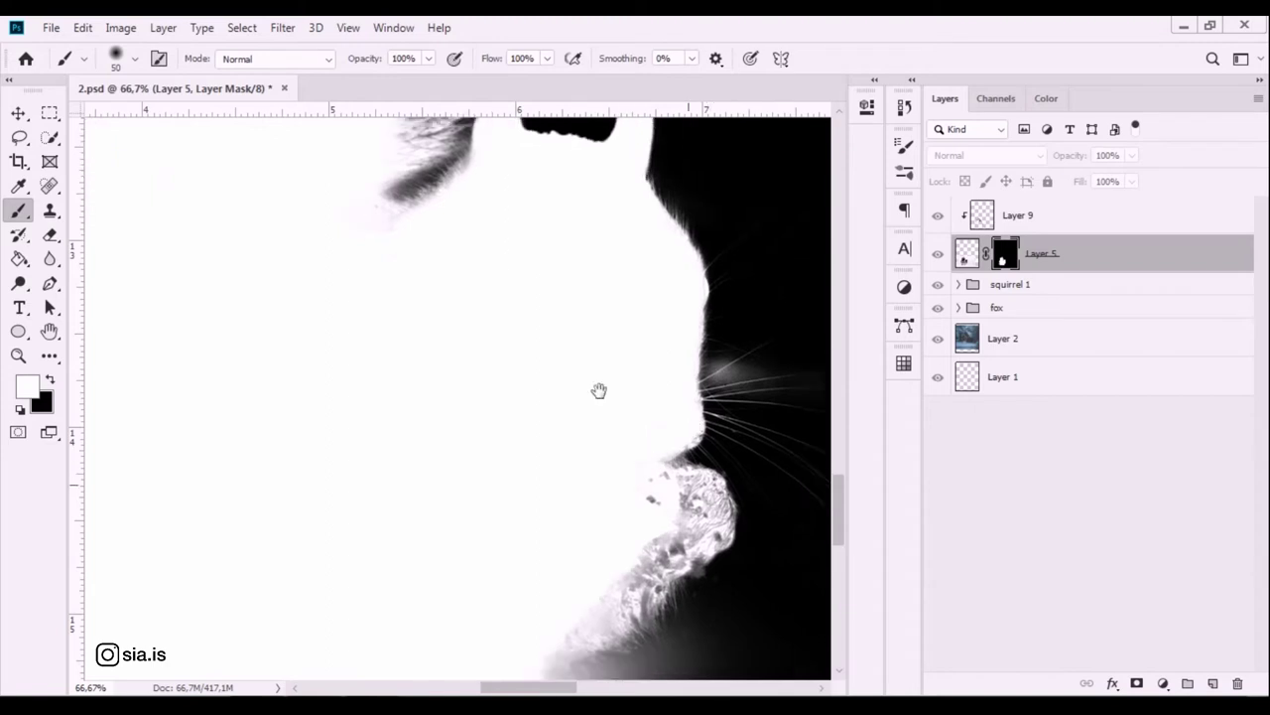
mouse_move(552, 440)
mouse_down()
mouse_move(513, 476)
mouse_move(601, 351)
mouse_move(623, 380)
mouse_move(624, 353)
mouse_move(626, 391)
mouse_move(545, 467)
mouse_move(598, 396)
mouse_up()
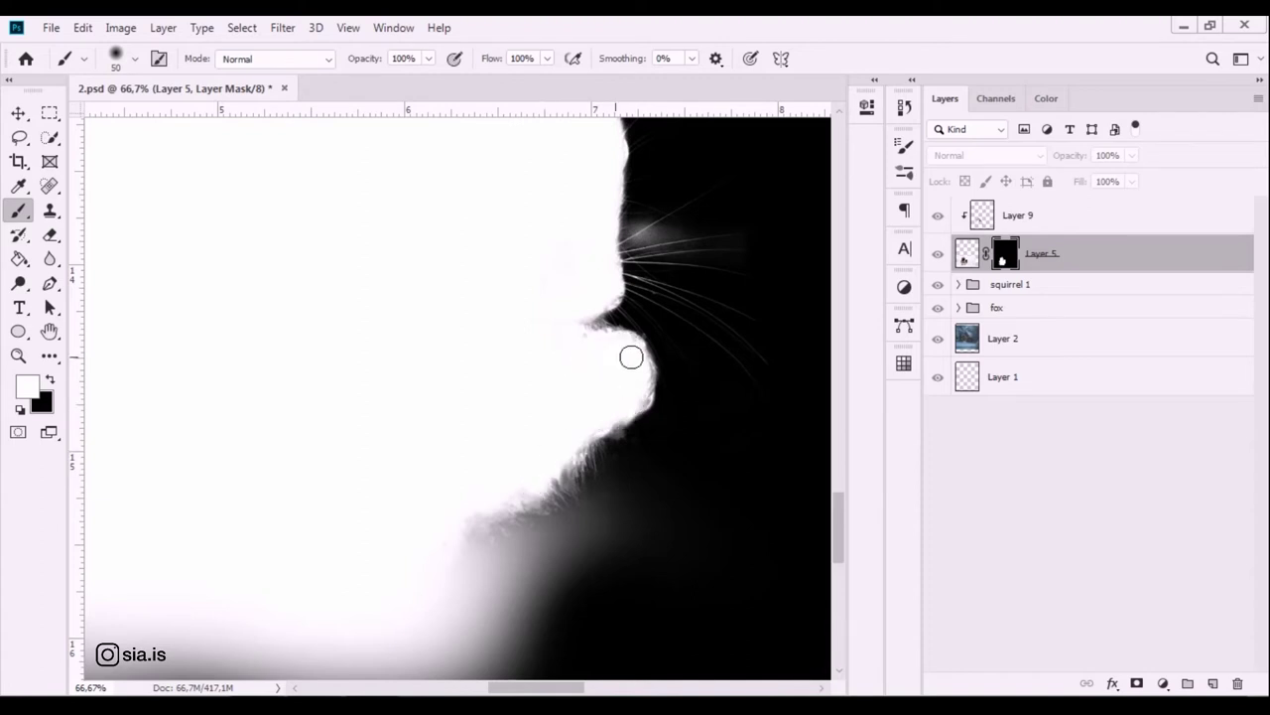
mouse_move(606, 296)
mouse_down()
mouse_move(639, 391)
mouse_move(615, 335)
mouse_up()
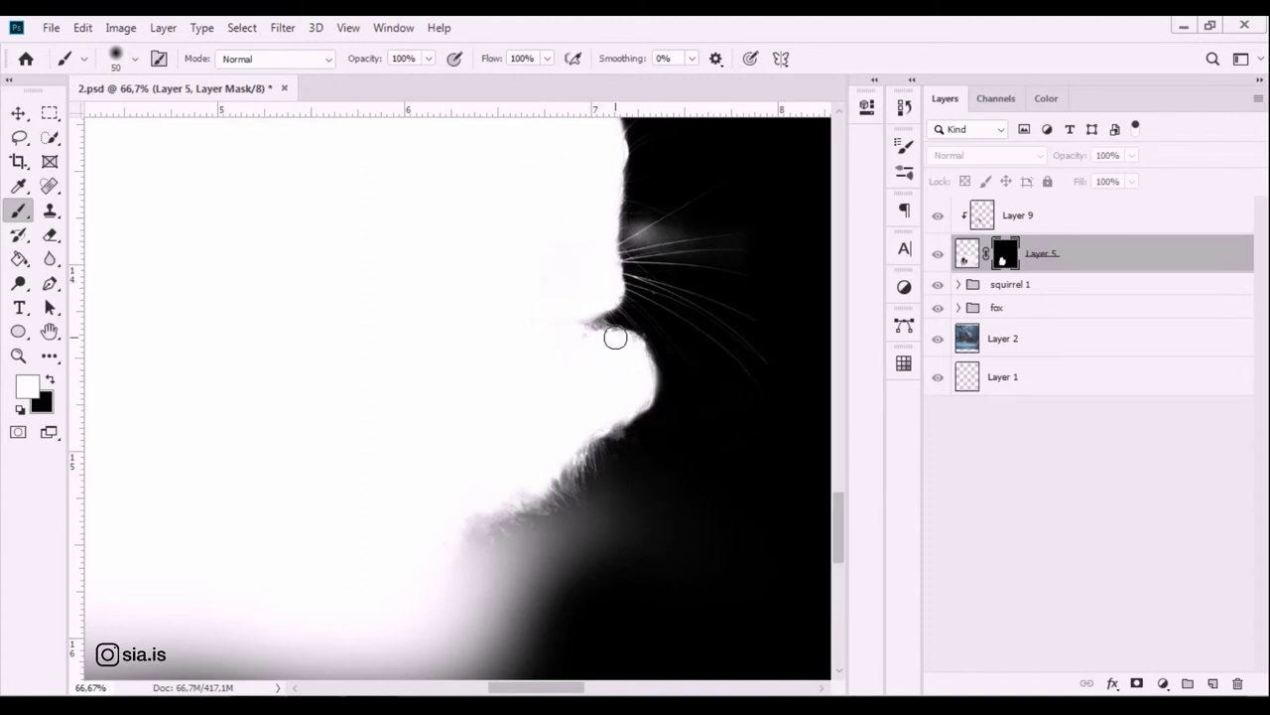
key(ctrl+minus)
key(ctrl+minus)
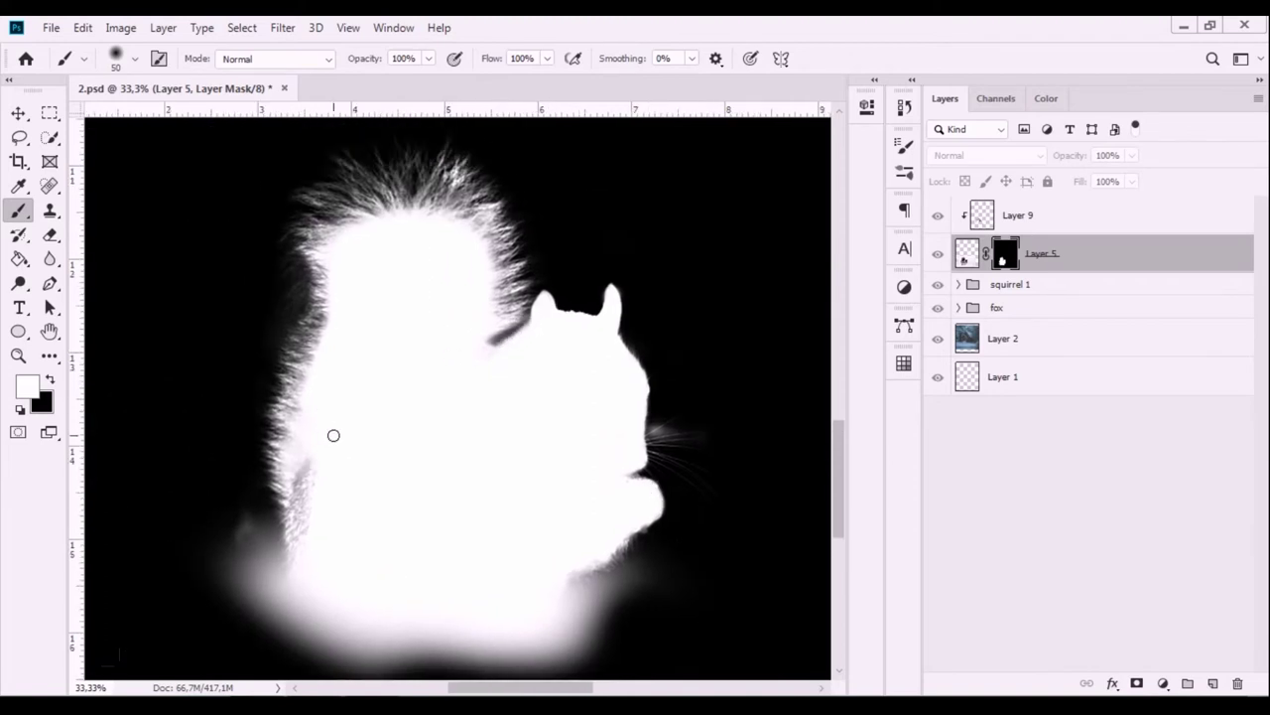
Fill remaining specks in the lower-left fur and head with a larger brush, then exit the mask view.
mouse_move(329, 564)
mouse_down()
mouse_move(304, 522)
mouse_move(312, 409)
mouse_up()
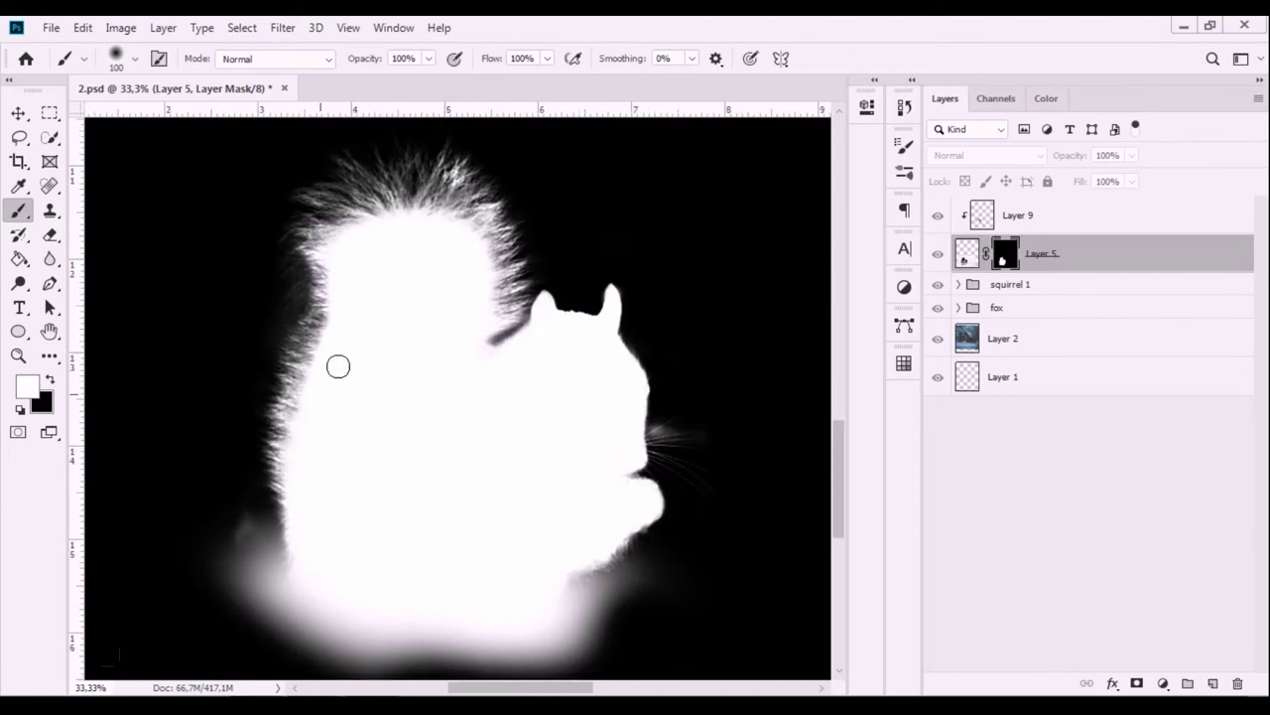
key(bracketright)
key(bracketright)
key(bracketright)
key(bracketright)
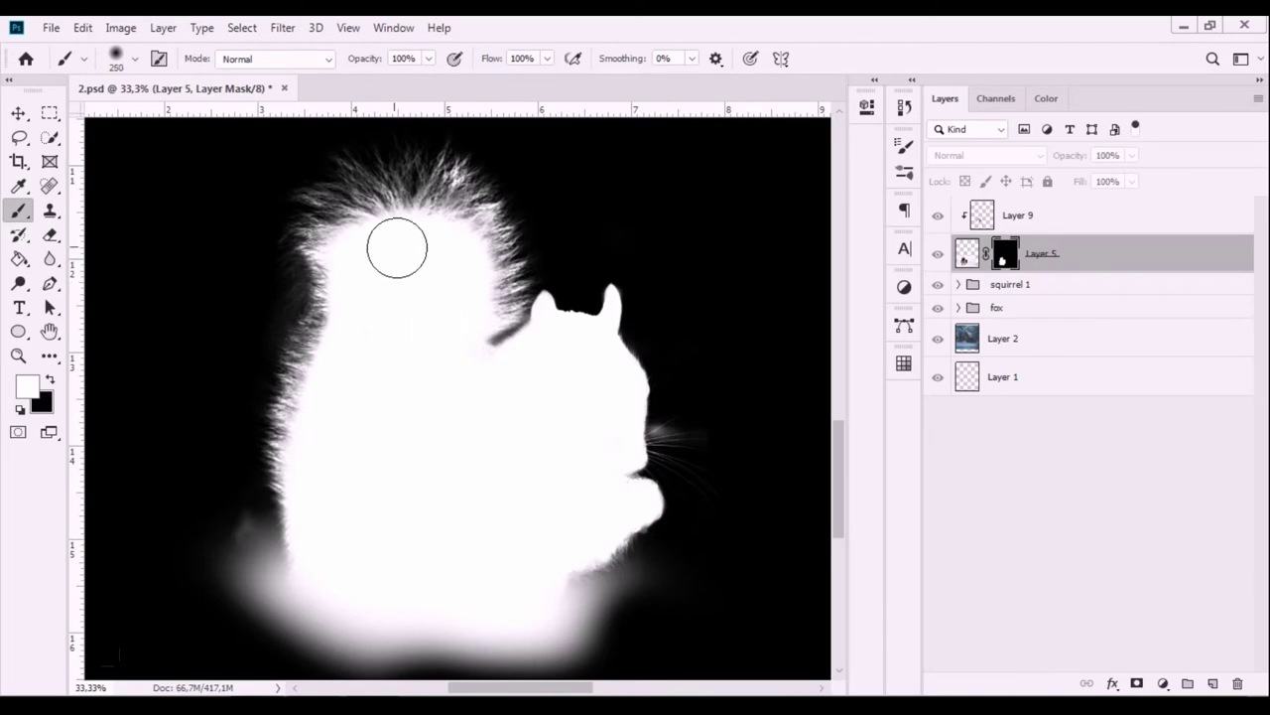
key(bracketright)
drag(414, 289, 369, 236)
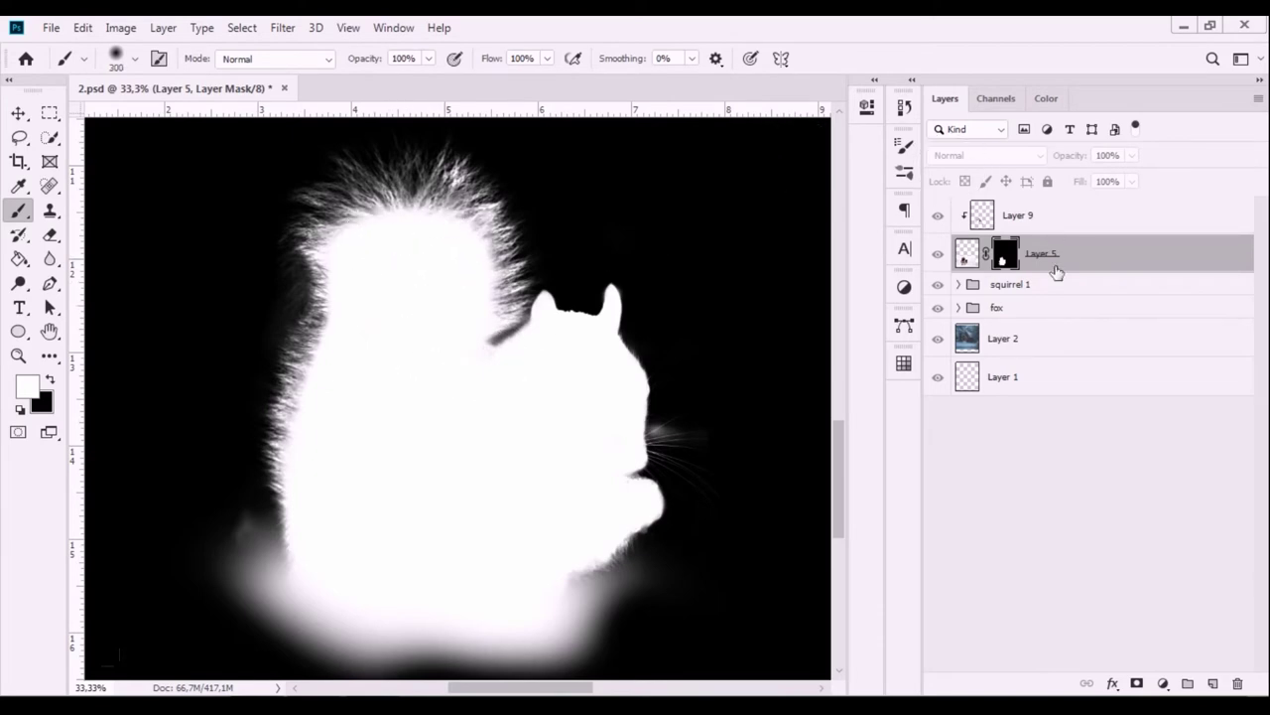
alt+click(1004, 256)
key(ctrl+minus)
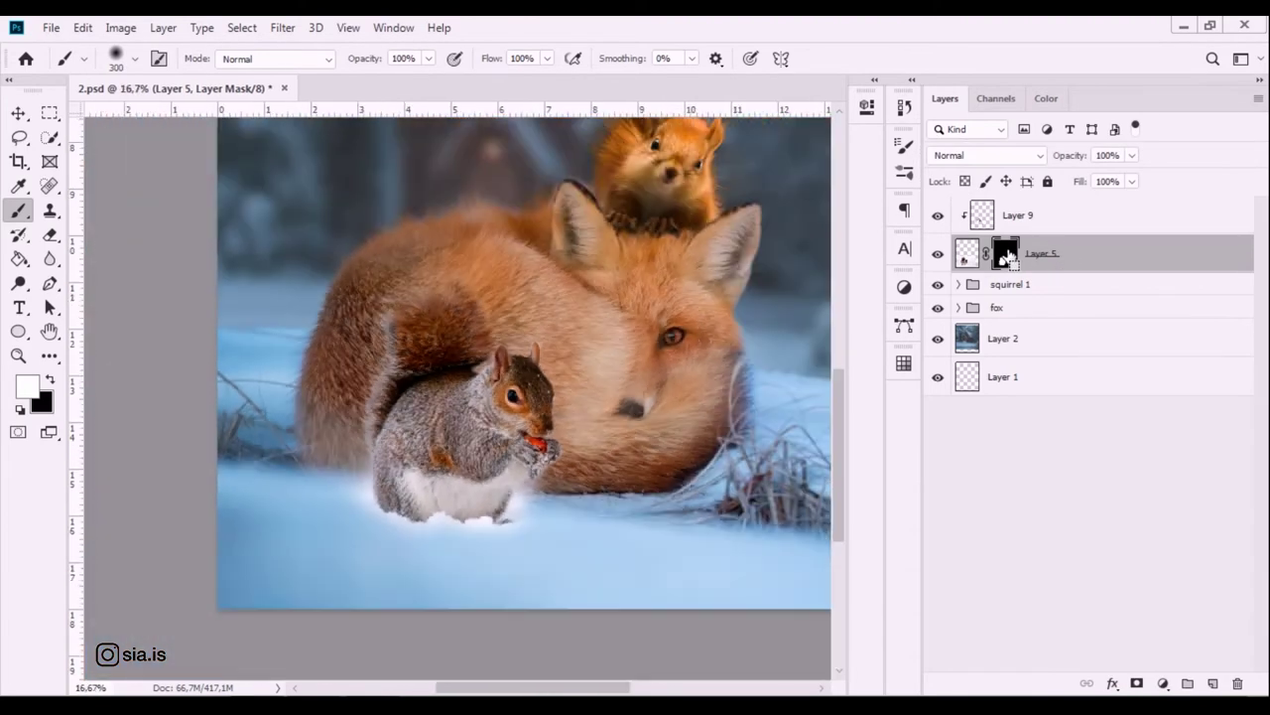
Paint black on Layer 5's mask along the squirrel's edge beside its paws.
key(ctrl+plus)
key(bracketright)
key(bracketright)
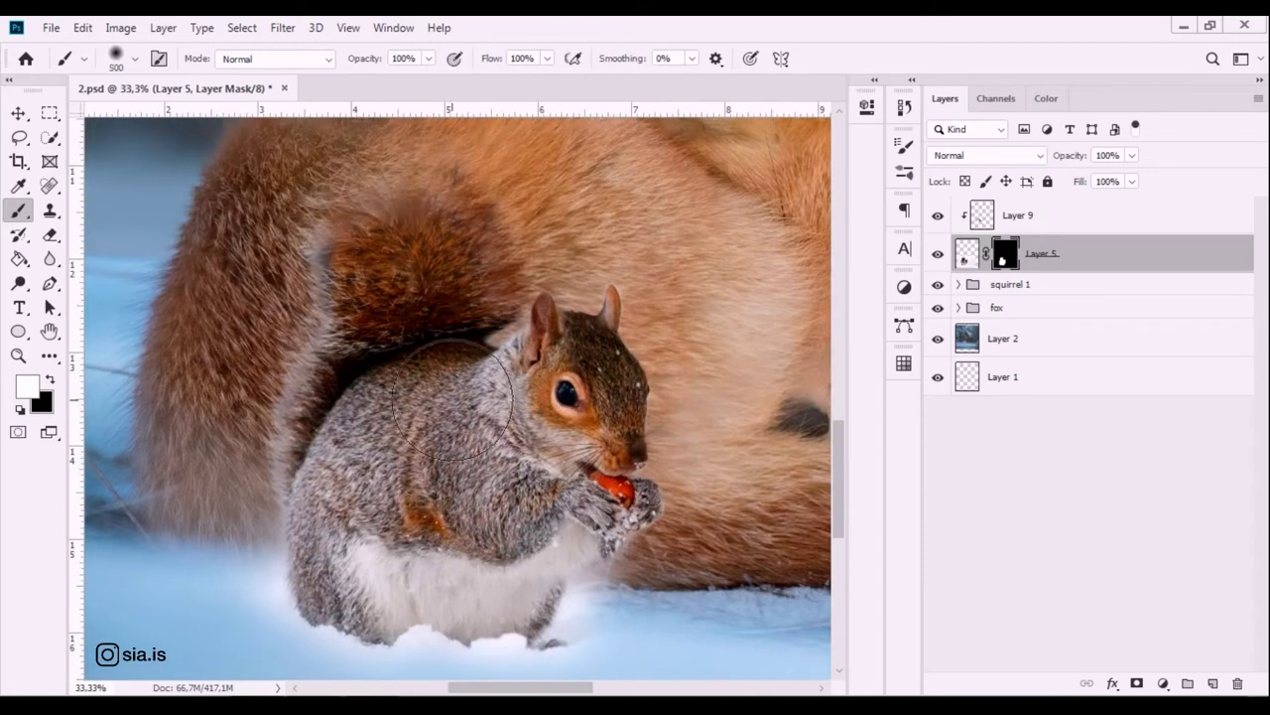
key(ctrl+plus)
mouse_move(560, 591)
mouse_down()
mouse_move(519, 443)
mouse_move(422, 377)
mouse_up()
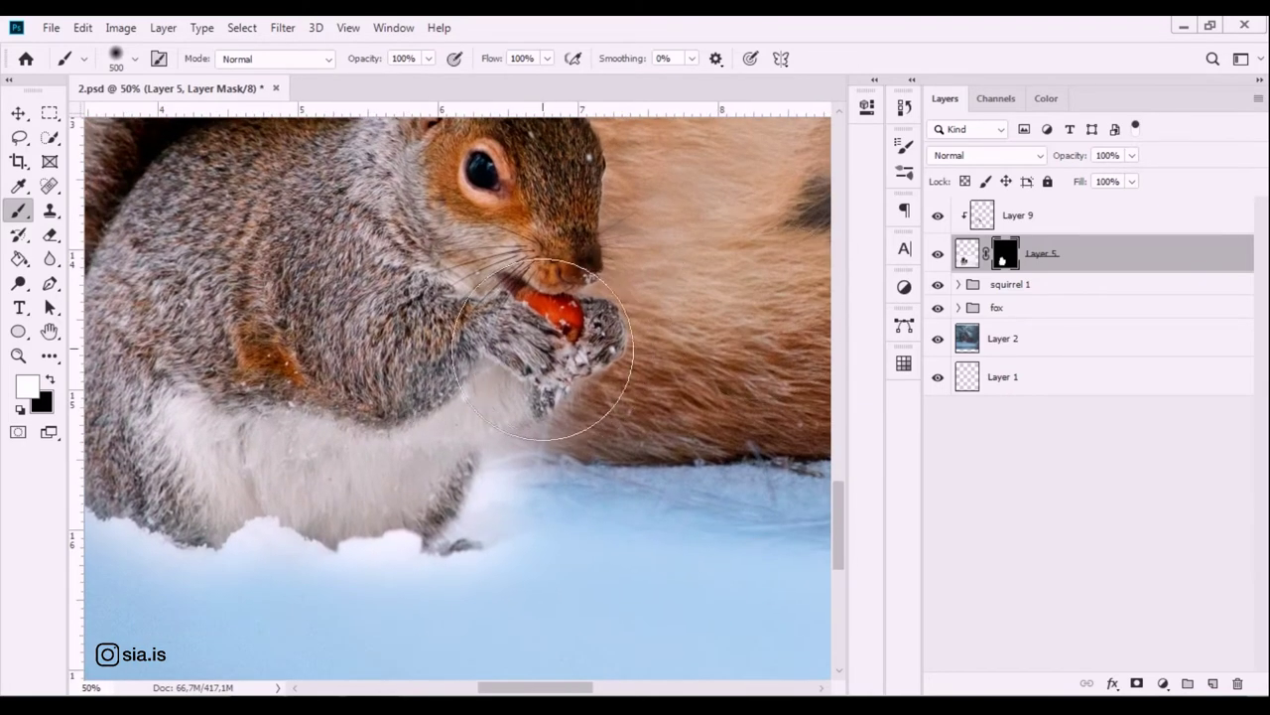
key(bracketleft)
key(bracketleft)
key(bracketleft)
key(x)
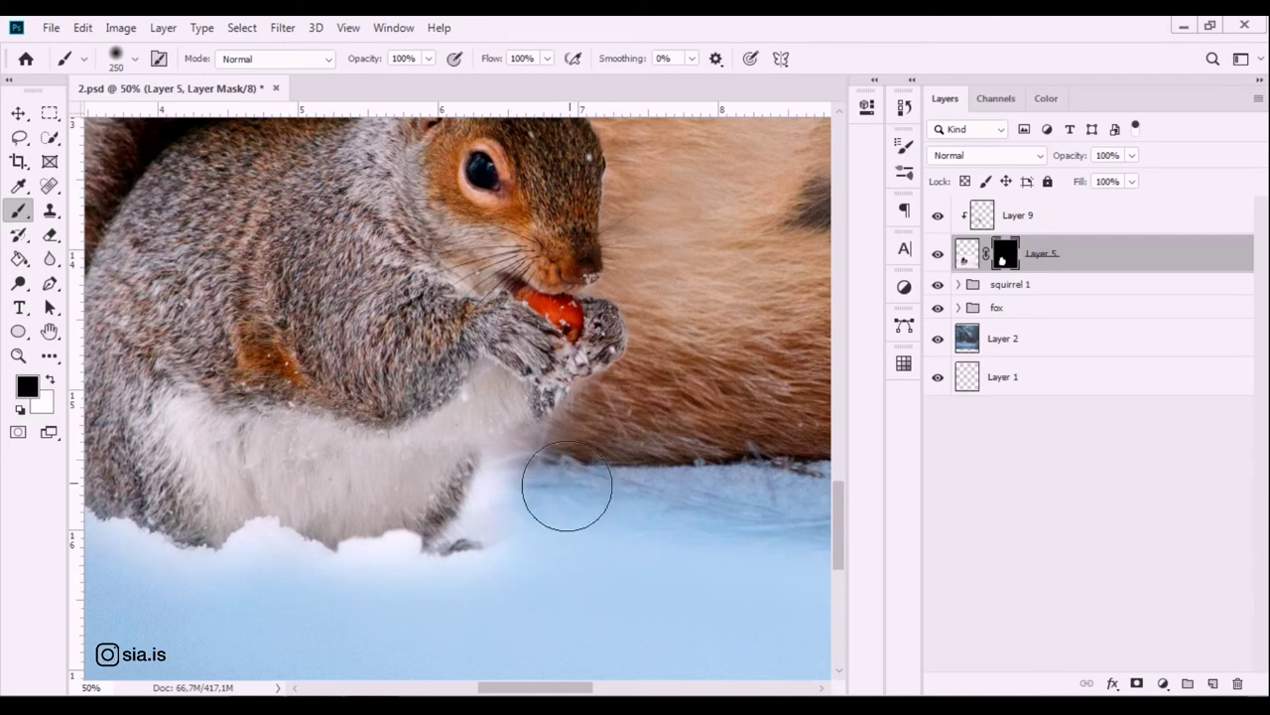
drag(572, 505, 604, 454)
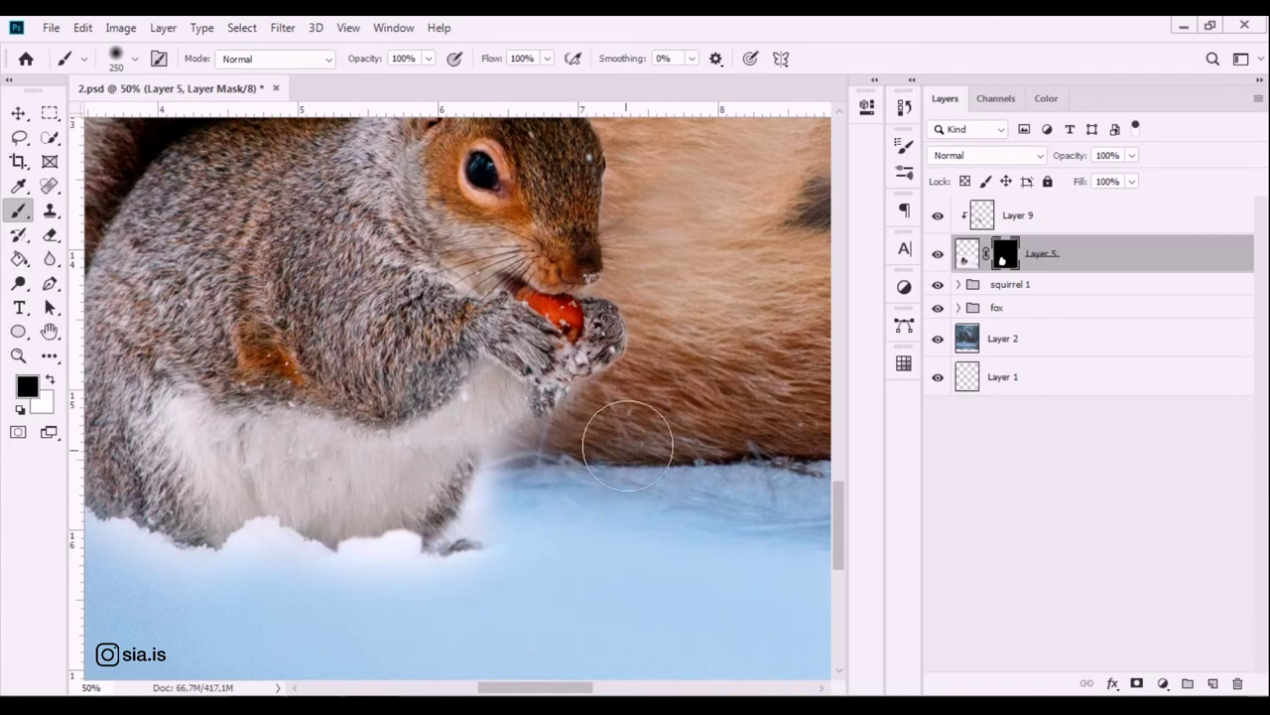
key(ctrl+minus)
key(ctrl+minus)
key(ctrl+minus)
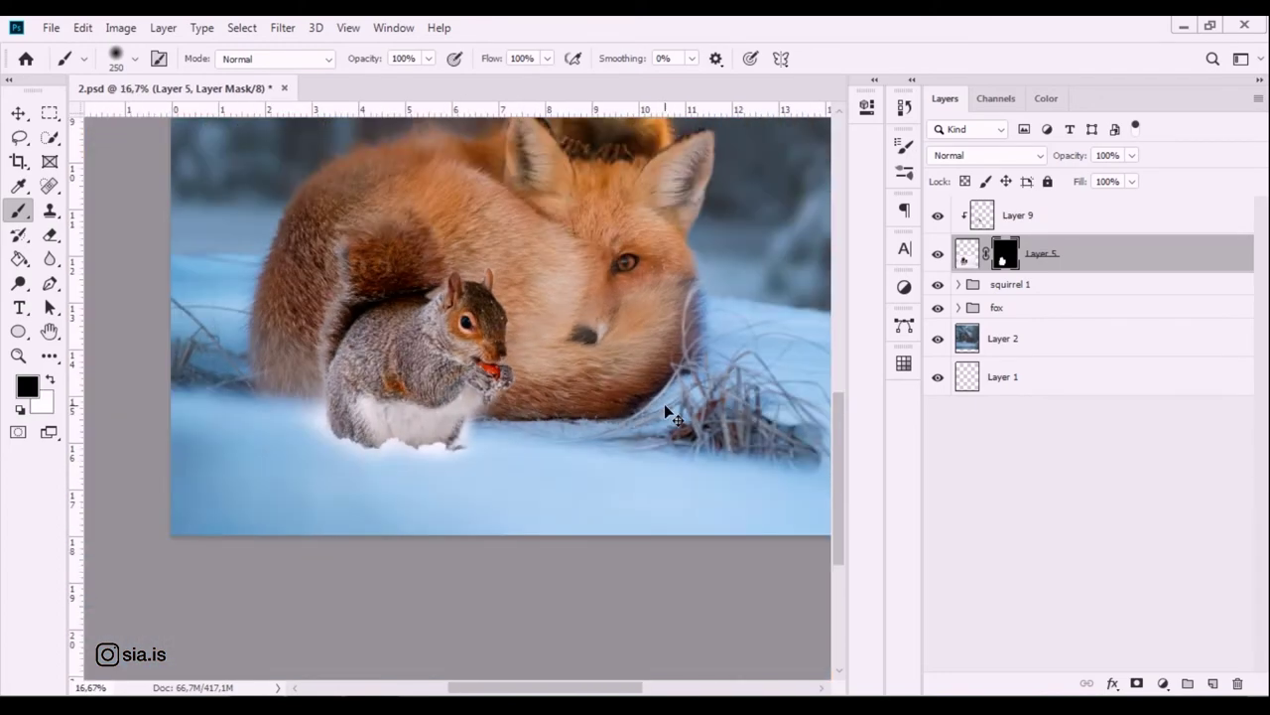
key(ctrl+minus)
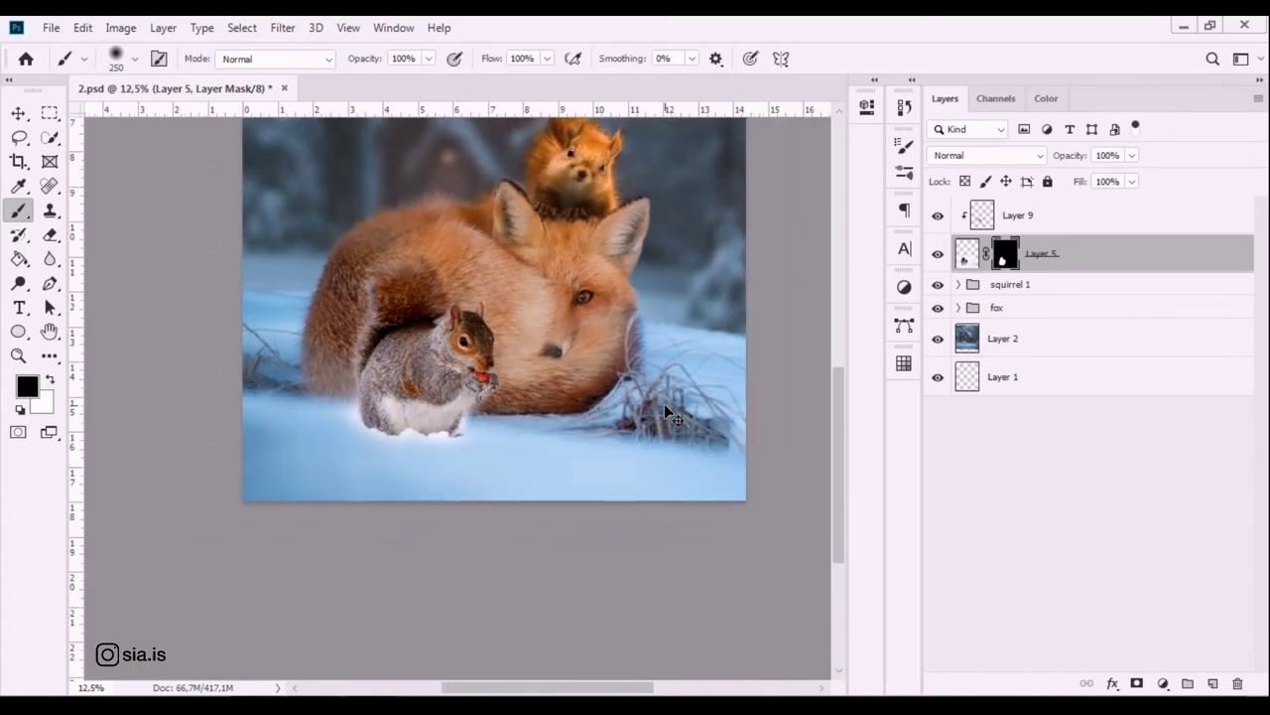
key(ctrl+minus)
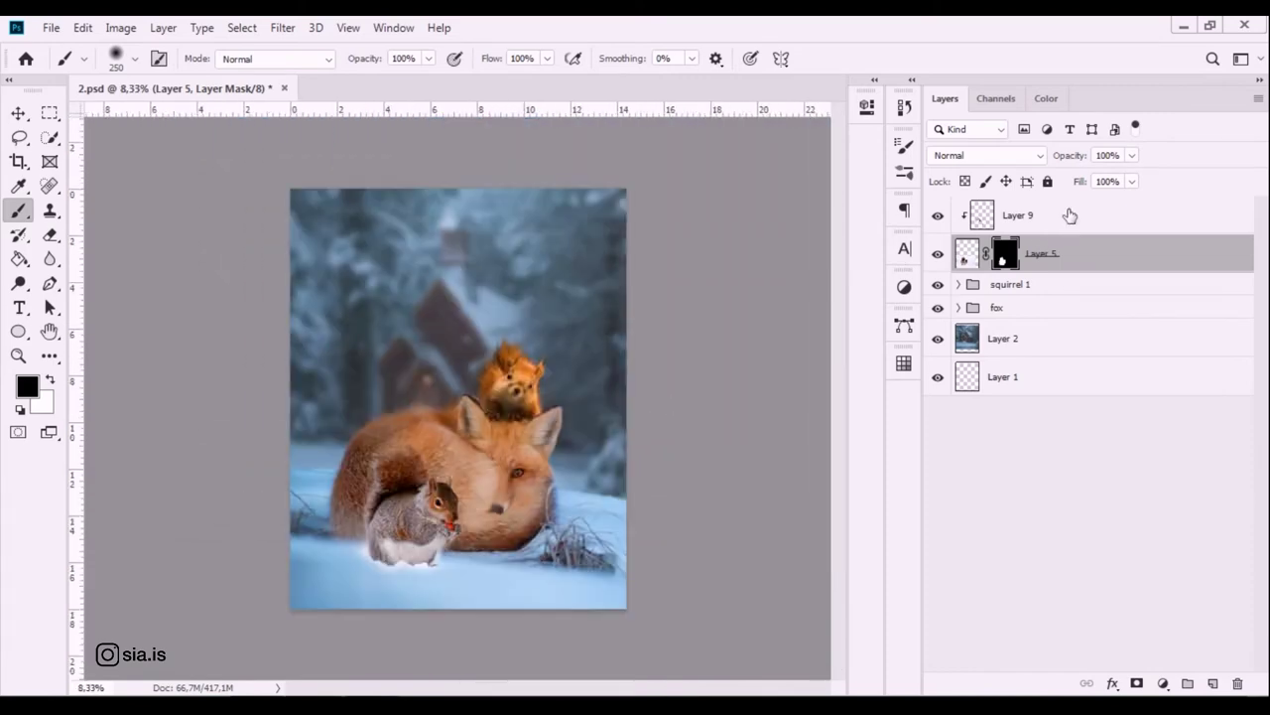
Group Layer 9 and Layer 5 into a group named 'squirrel 2'.
shift+click(1070, 215)
key(ctrl+g)
double_click(1007, 208)
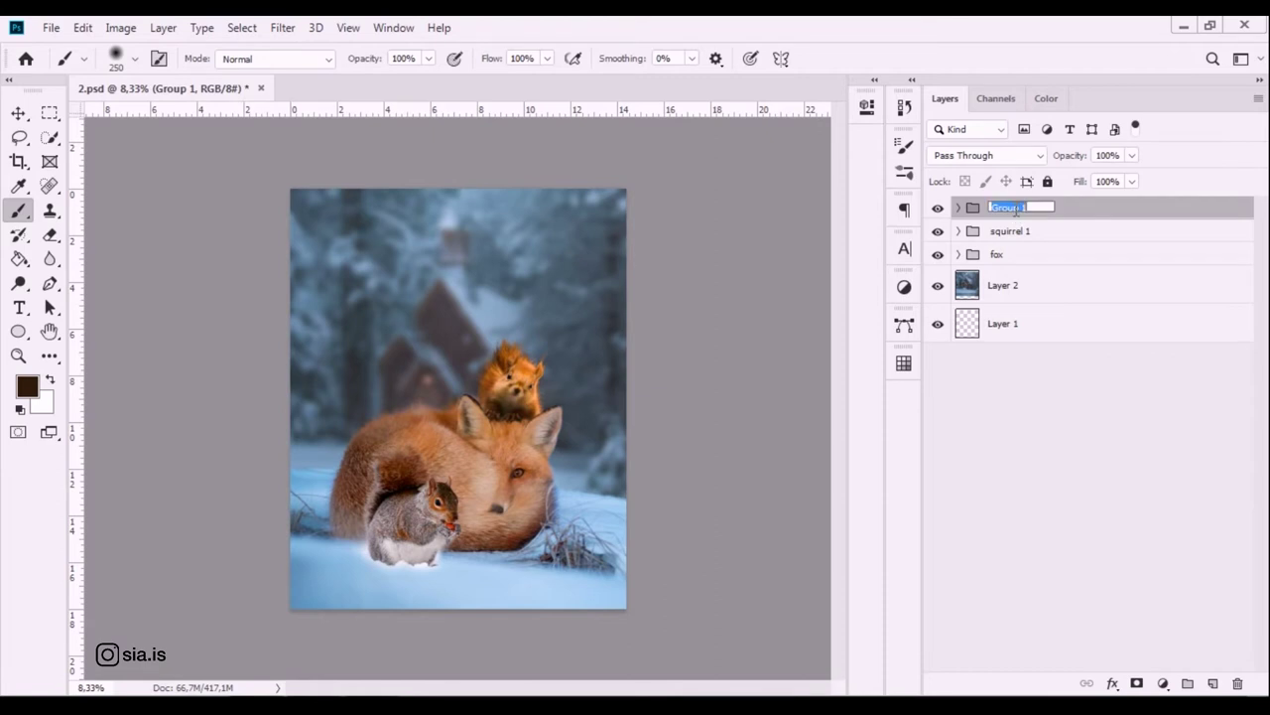
text(squirrel 2)
key(Return)
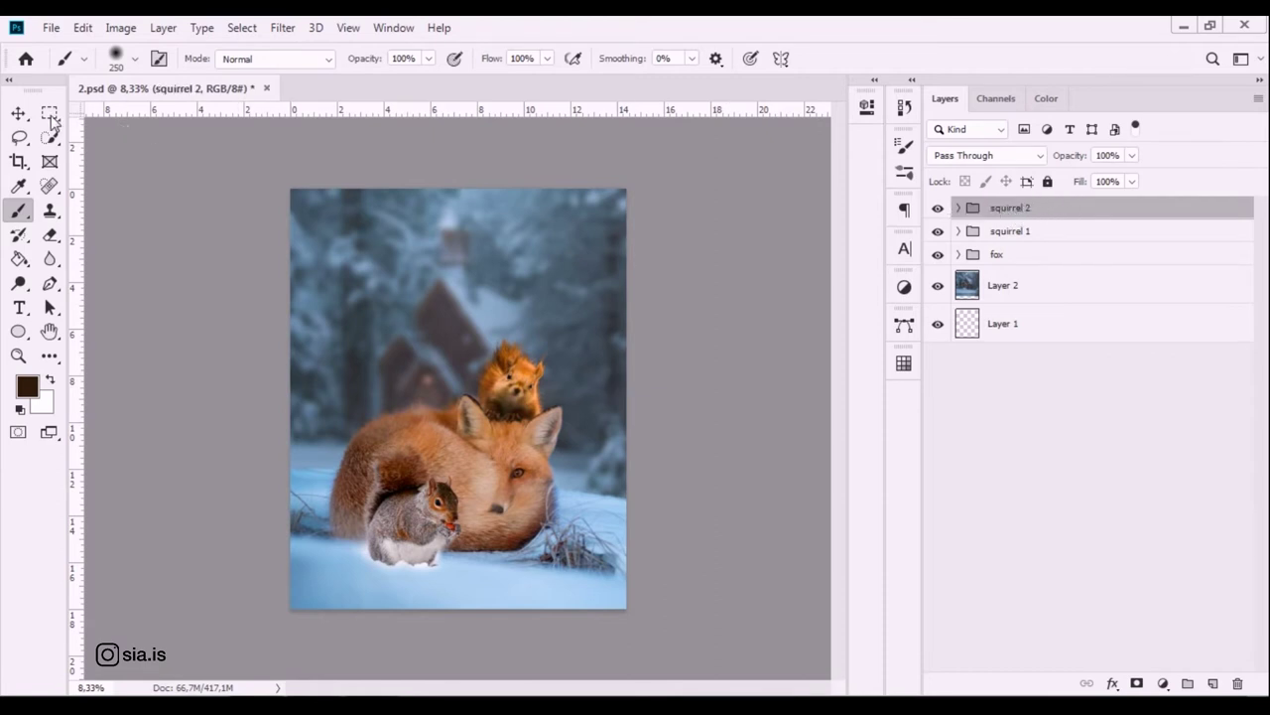
Scale the squirrel 2 group down to about 94% and apply the transform.
click(18, 112)
key(ctrl+t)
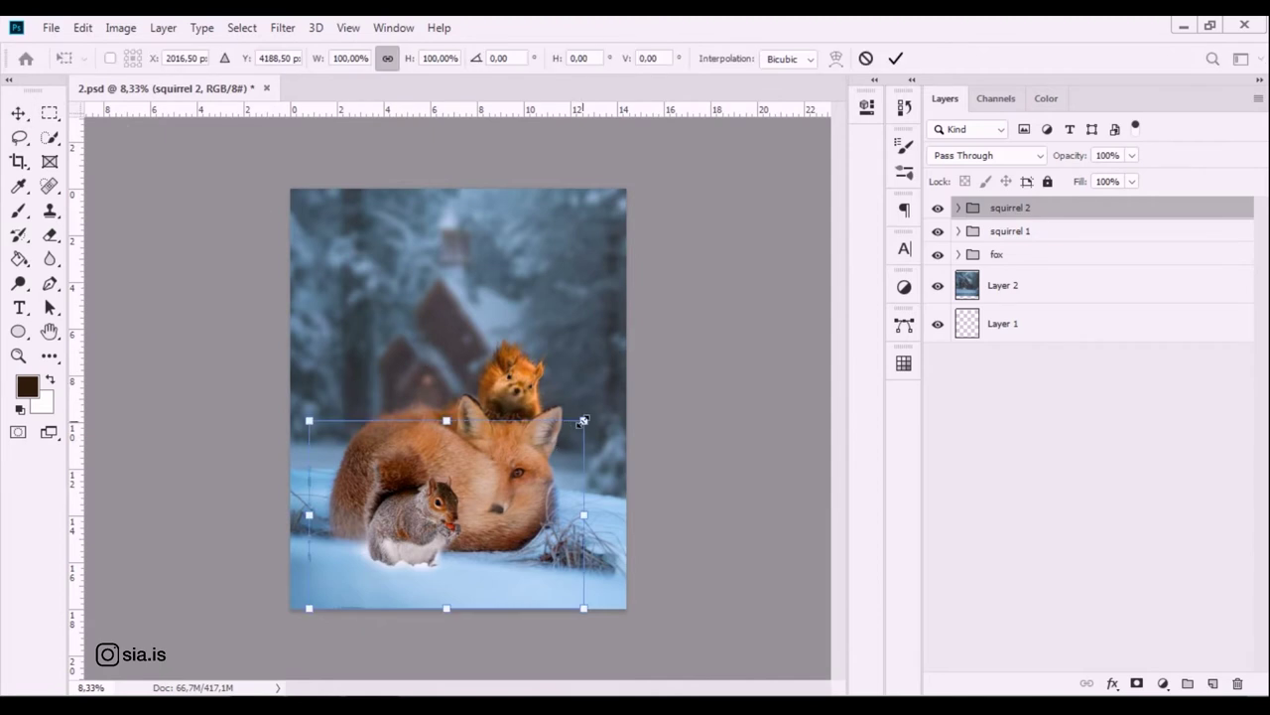
drag(584, 421, 551, 442)
mouse_move(420, 507)
mouse_down()
mouse_move(390, 536)
mouse_move(415, 536)
mouse_up()
drag(558, 443, 576, 435)
drag(447, 501, 449, 506)
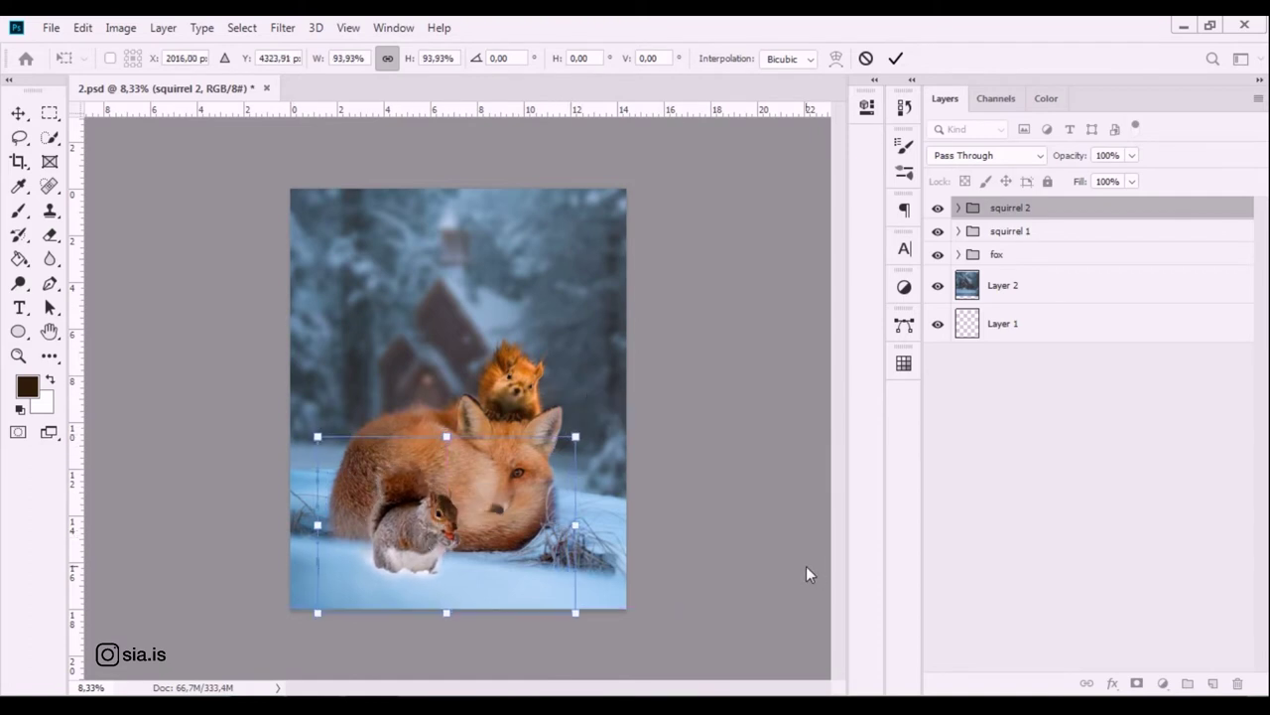
key(Return)
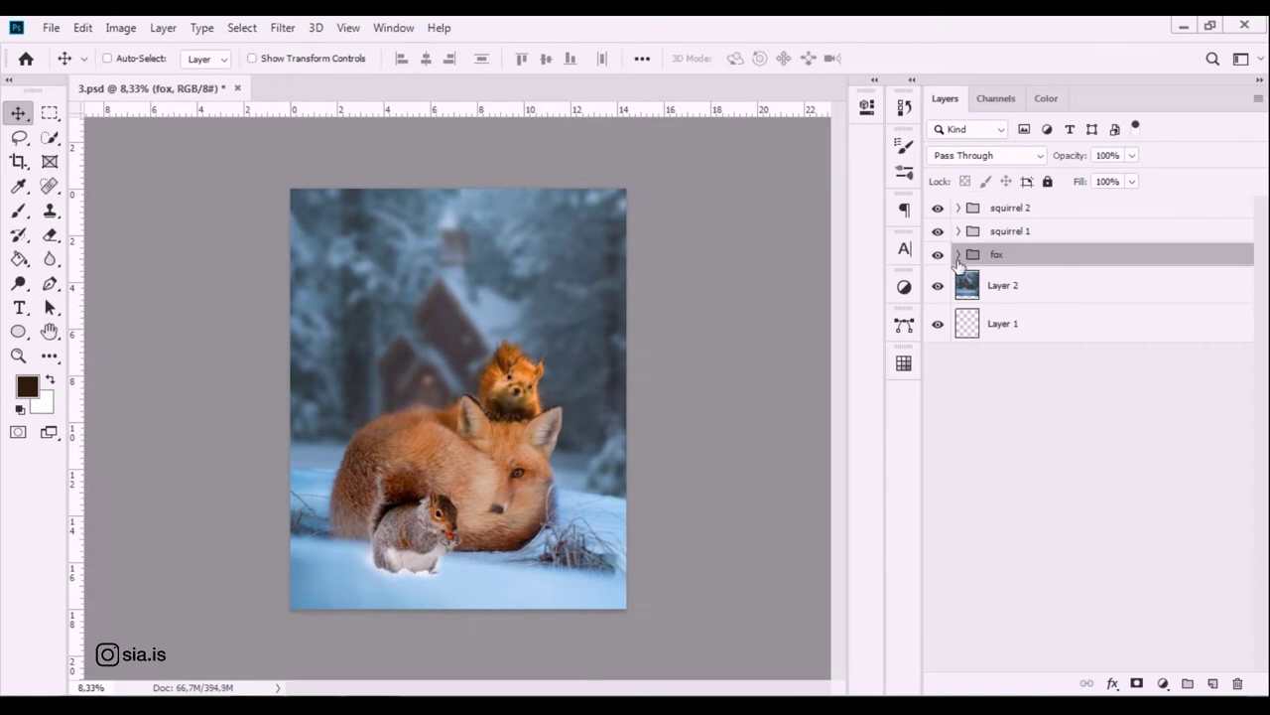
Rotate the fox and squirrel 1 groups about -5° and nudge them left and up.
shift+click(1029, 235)
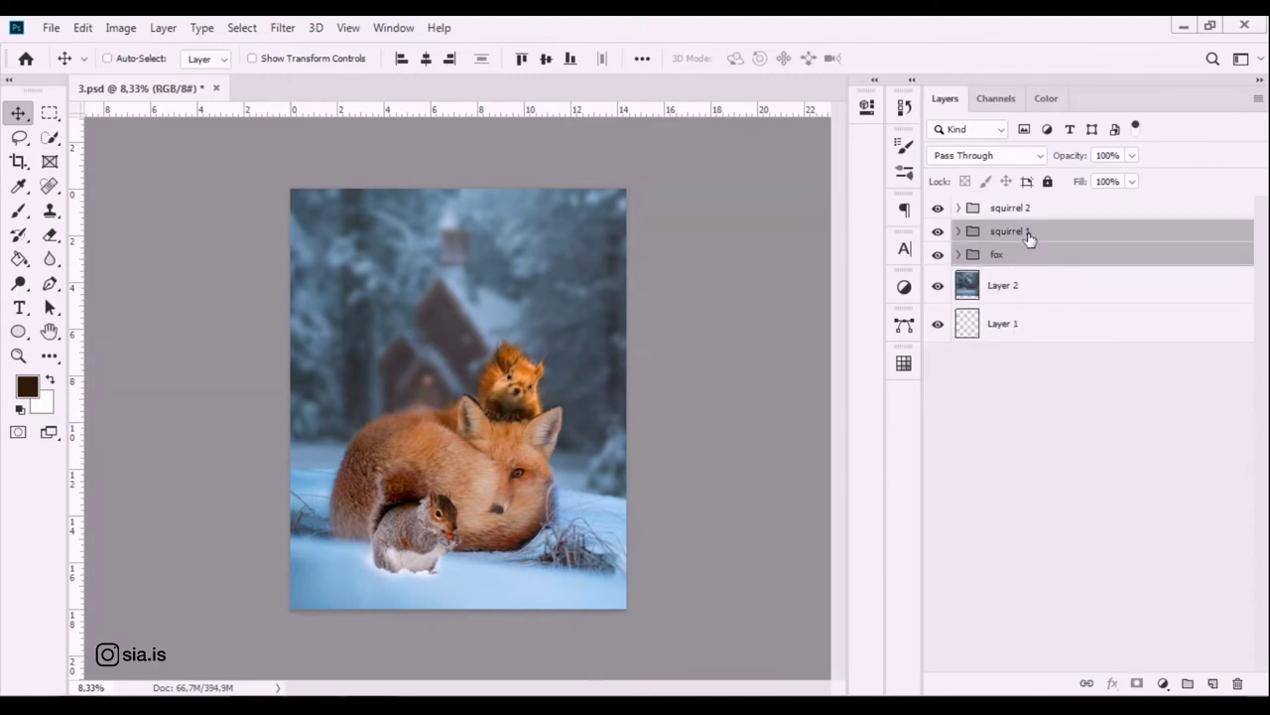
key(ctrl+t)
drag(718, 268, 719, 260)
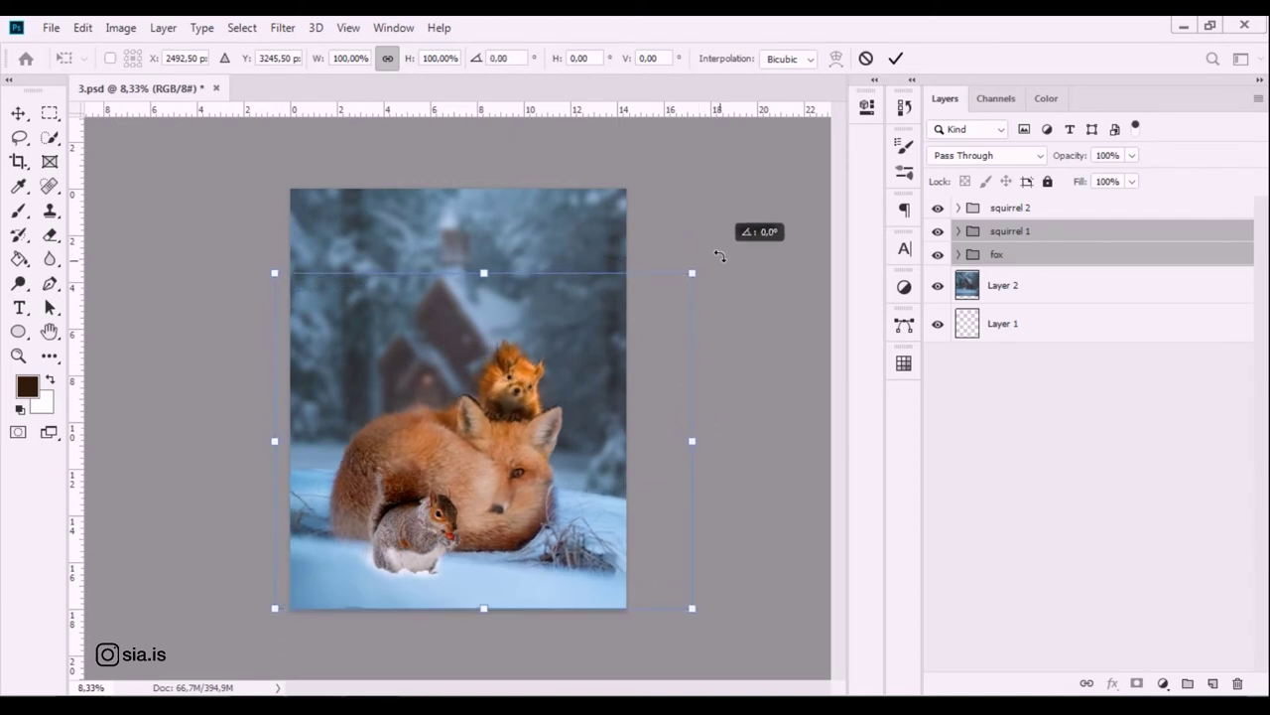
drag(719, 261, 723, 226)
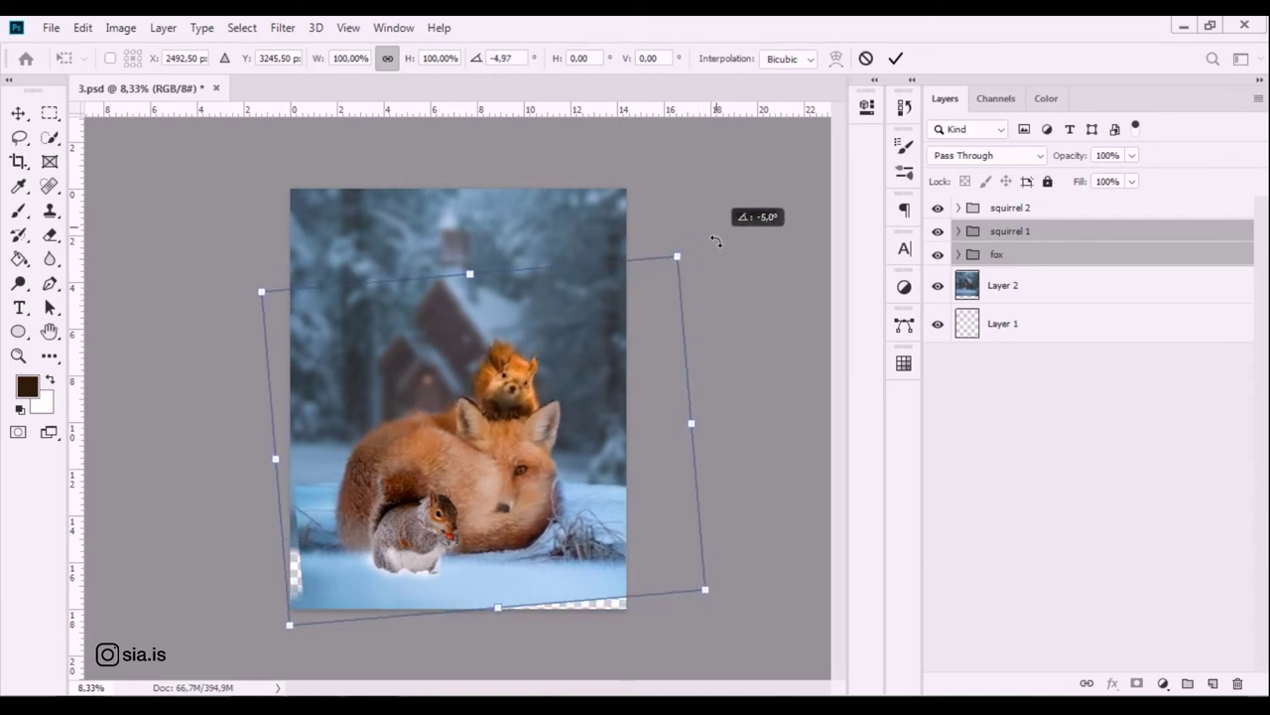
mouse_move(623, 508)
mouse_down()
mouse_move(582, 510)
mouse_move(618, 496)
mouse_up()
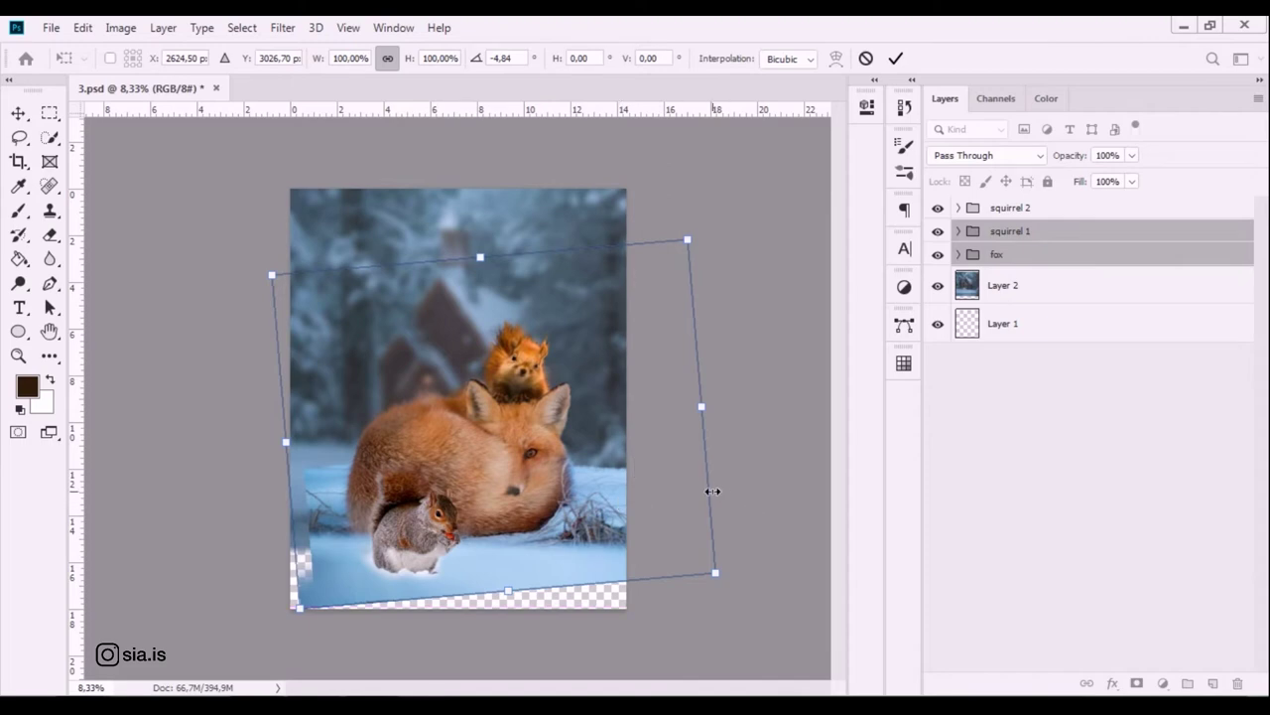
key(Left)
key(Up)
key(Up)
key(Up)
key(Up)
key(Up)
key(Up)
key(Return)
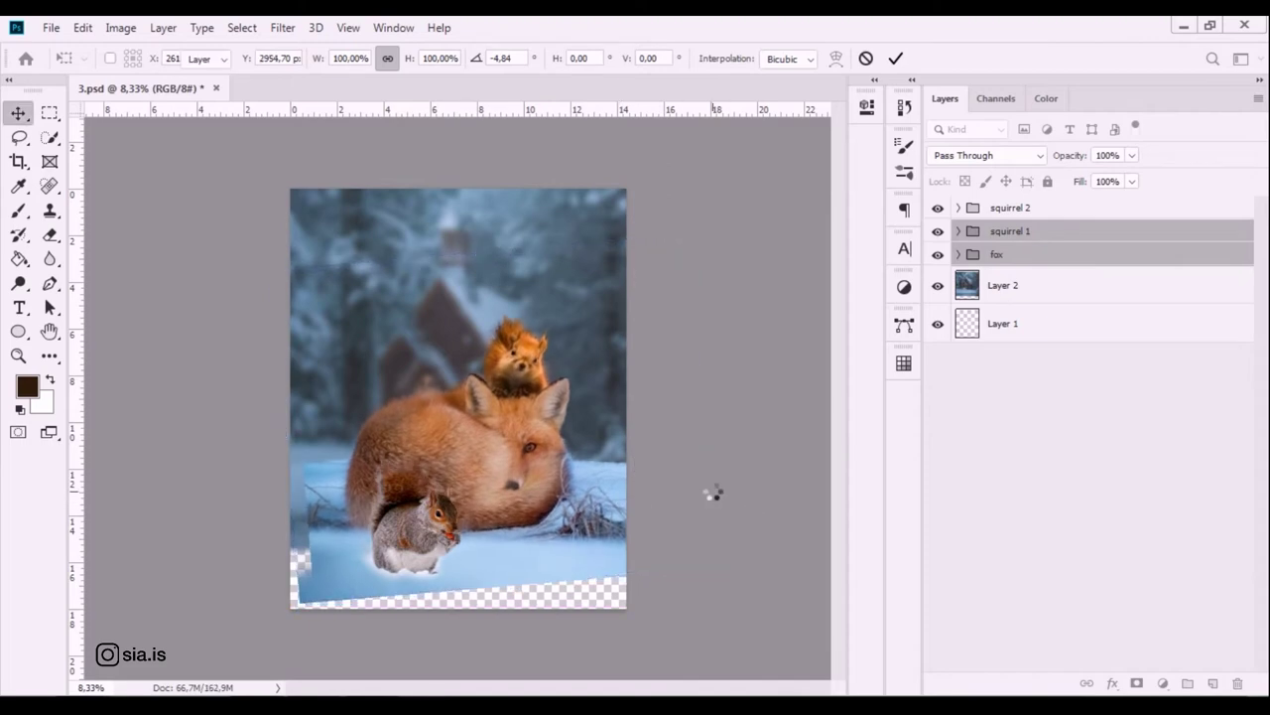
Delete the empty Layer 1.
click(1095, 285)
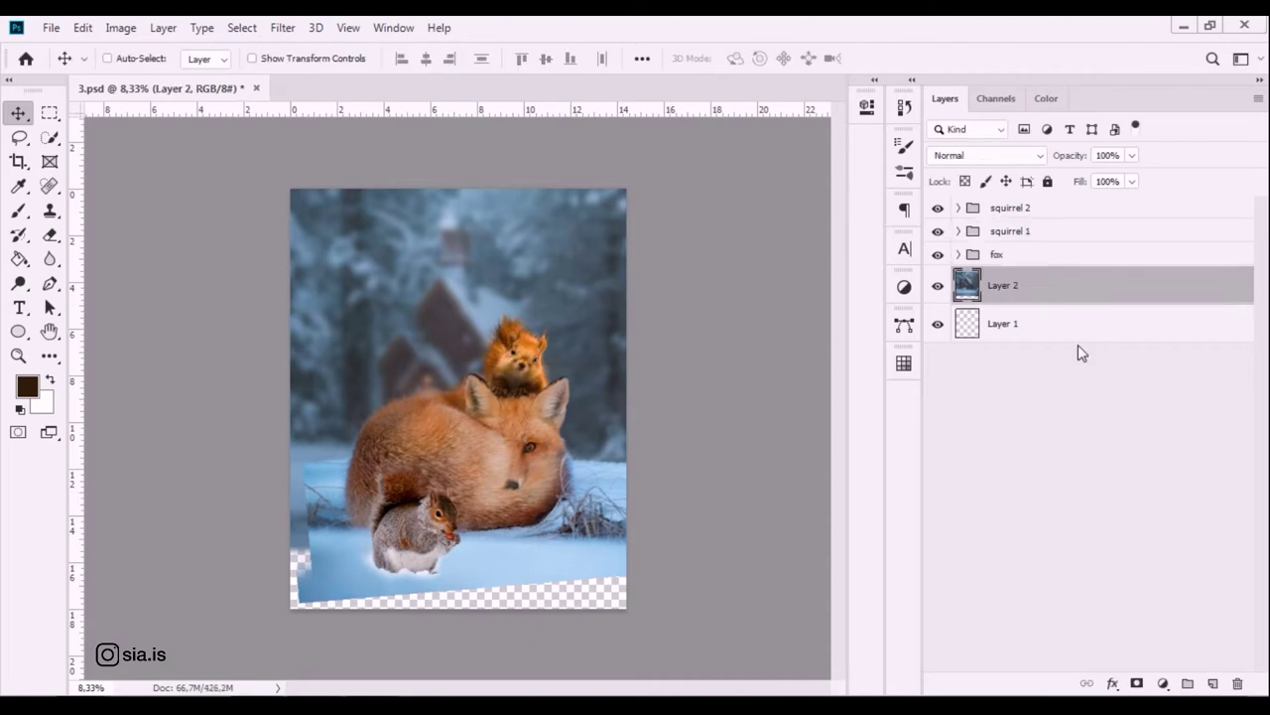
click(1081, 332)
right_click(1081, 333)
drag(1121, 328, 1237, 683)
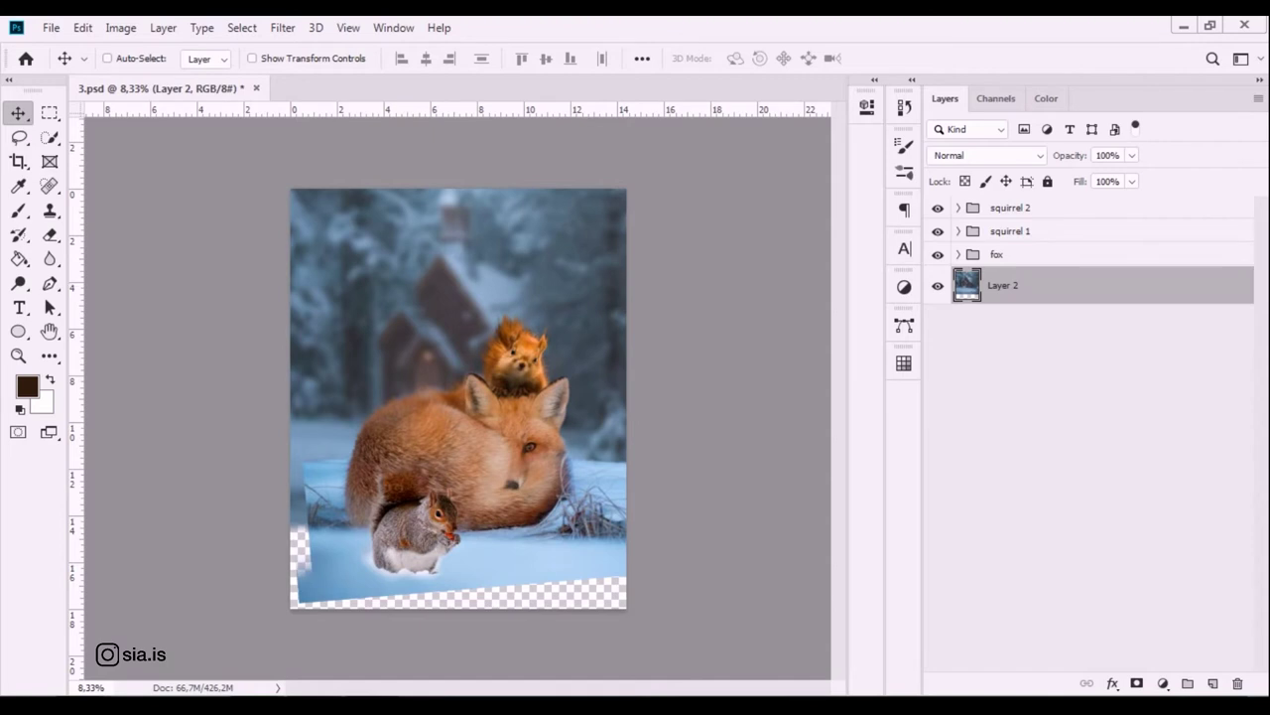
Expand the fox group and select its Layer 6 snow layer.
click(1018, 256)
shift+click(1029, 234)
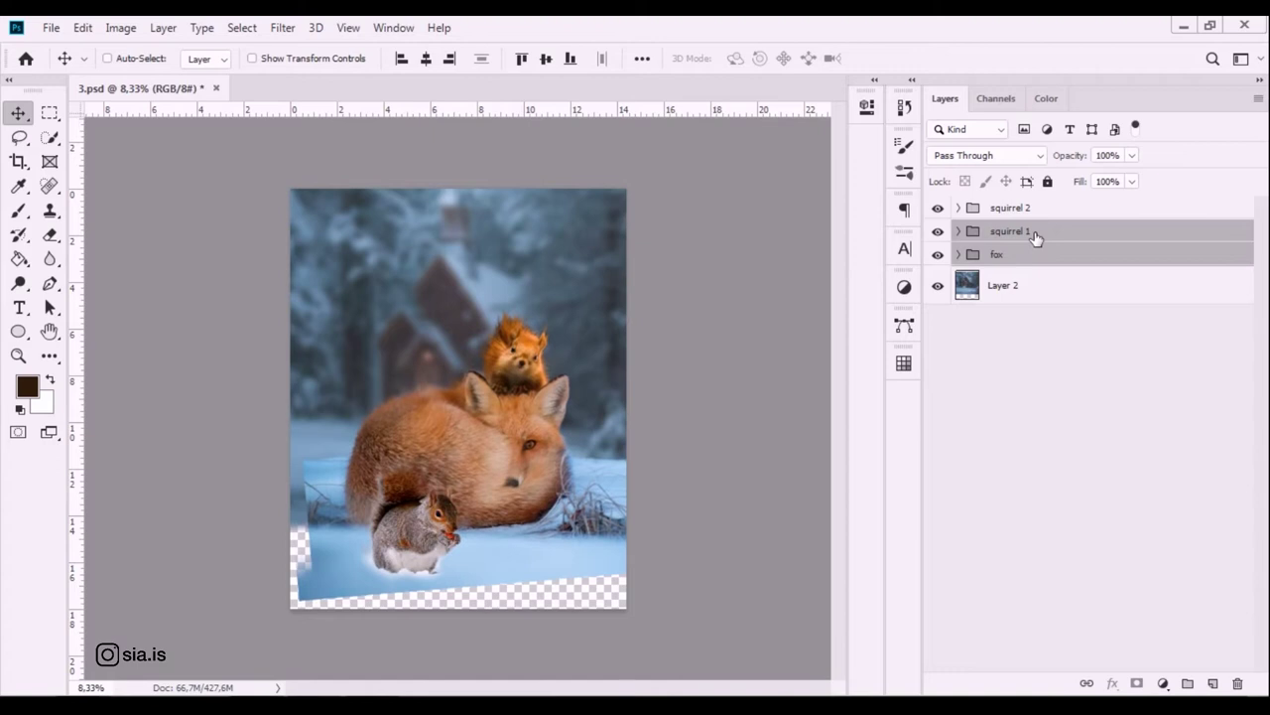
click(1017, 262)
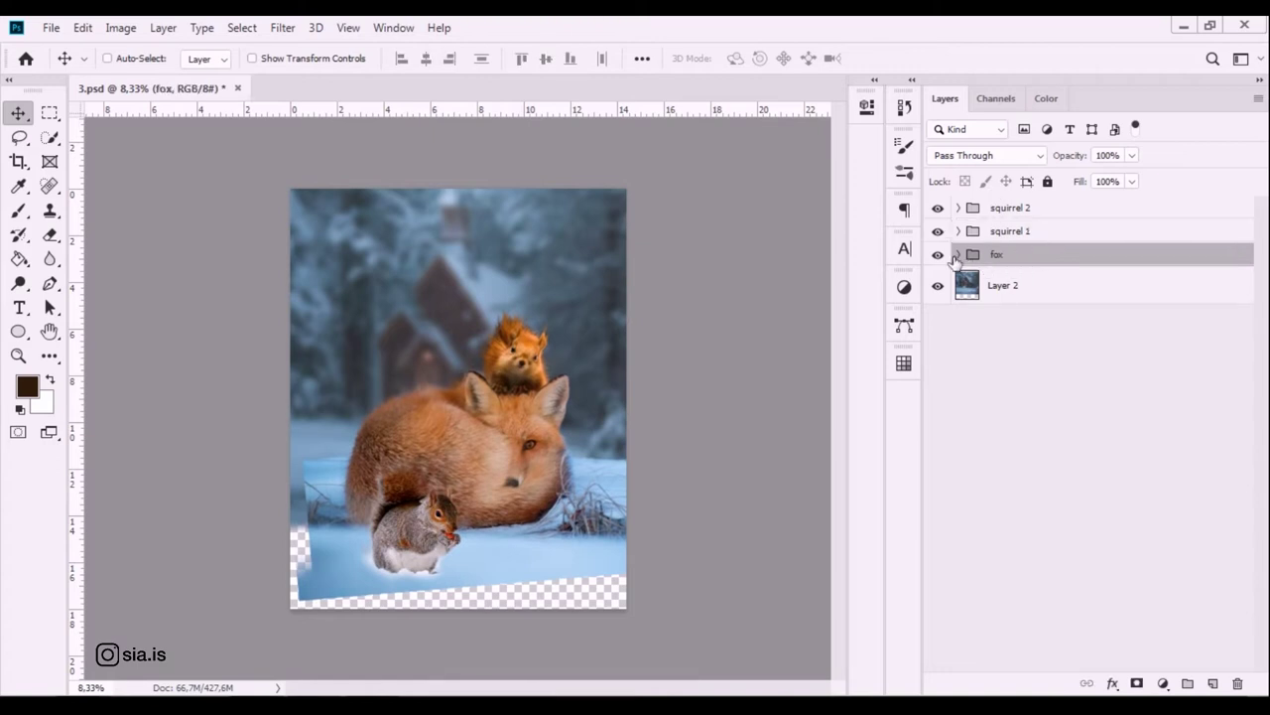
click(958, 255)
click(1076, 289)
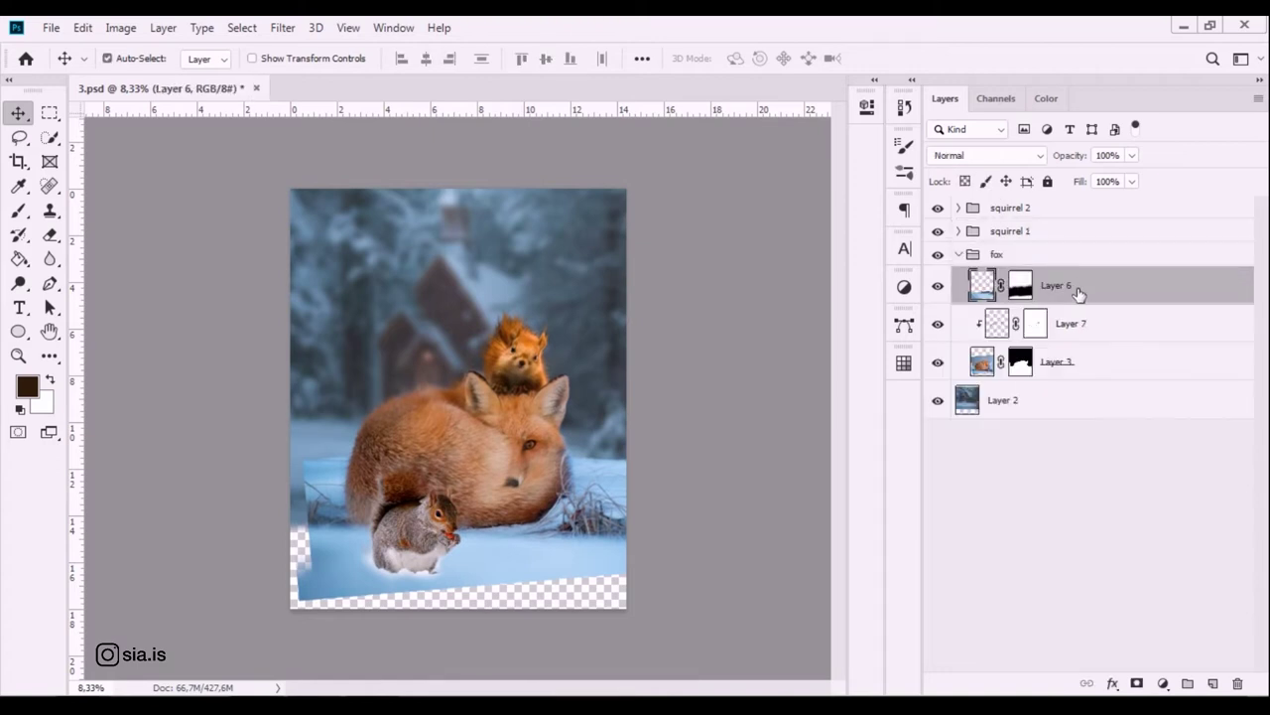
Stretch the Layer 6 snow taller both downward and upward, then commit.
key(ctrl+t)
drag(497, 595, 496, 700)
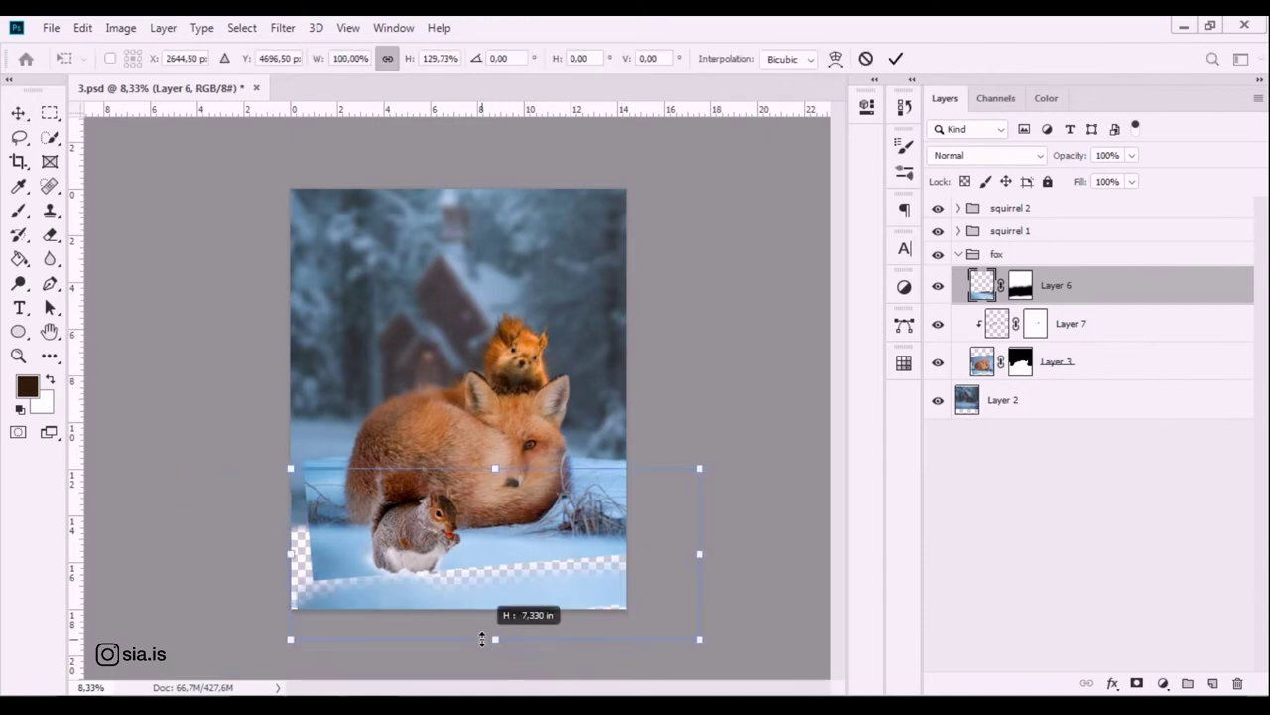
drag(527, 650, 532, 537)
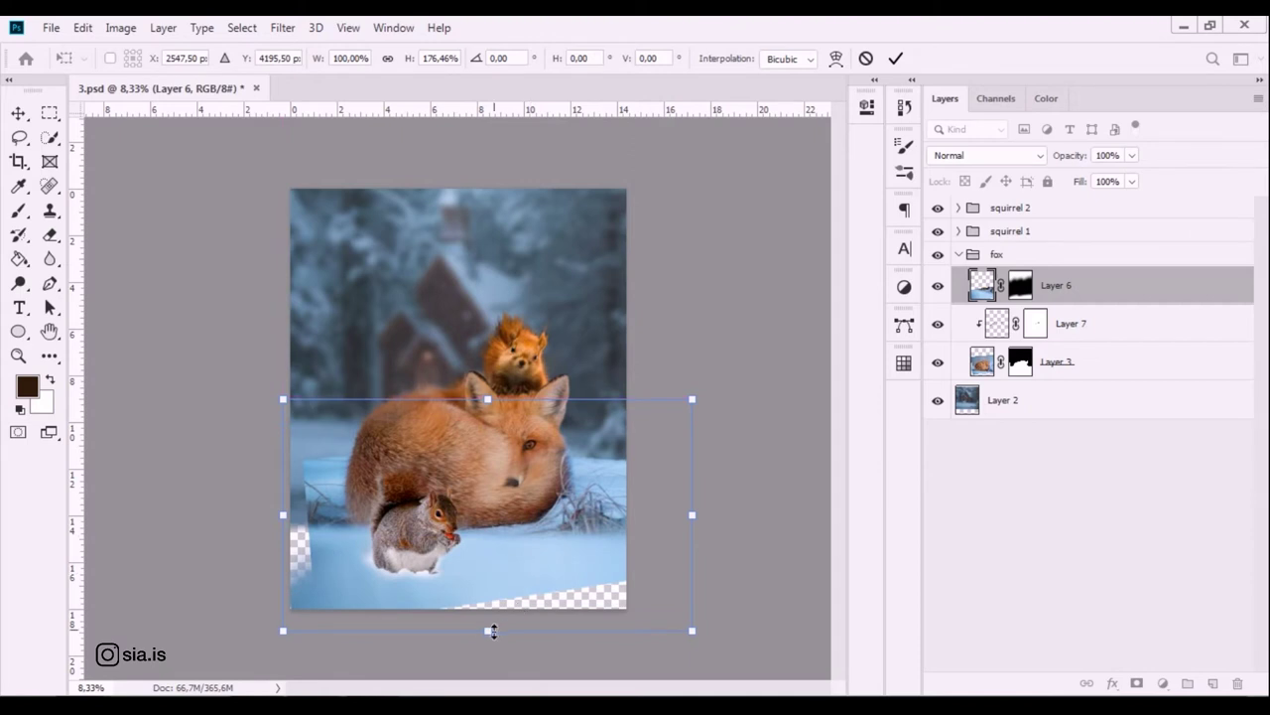
drag(487, 630, 506, 695)
mouse_move(512, 640)
mouse_down()
mouse_move(517, 520)
mouse_move(536, 571)
mouse_up()
drag(495, 363, 496, 298)
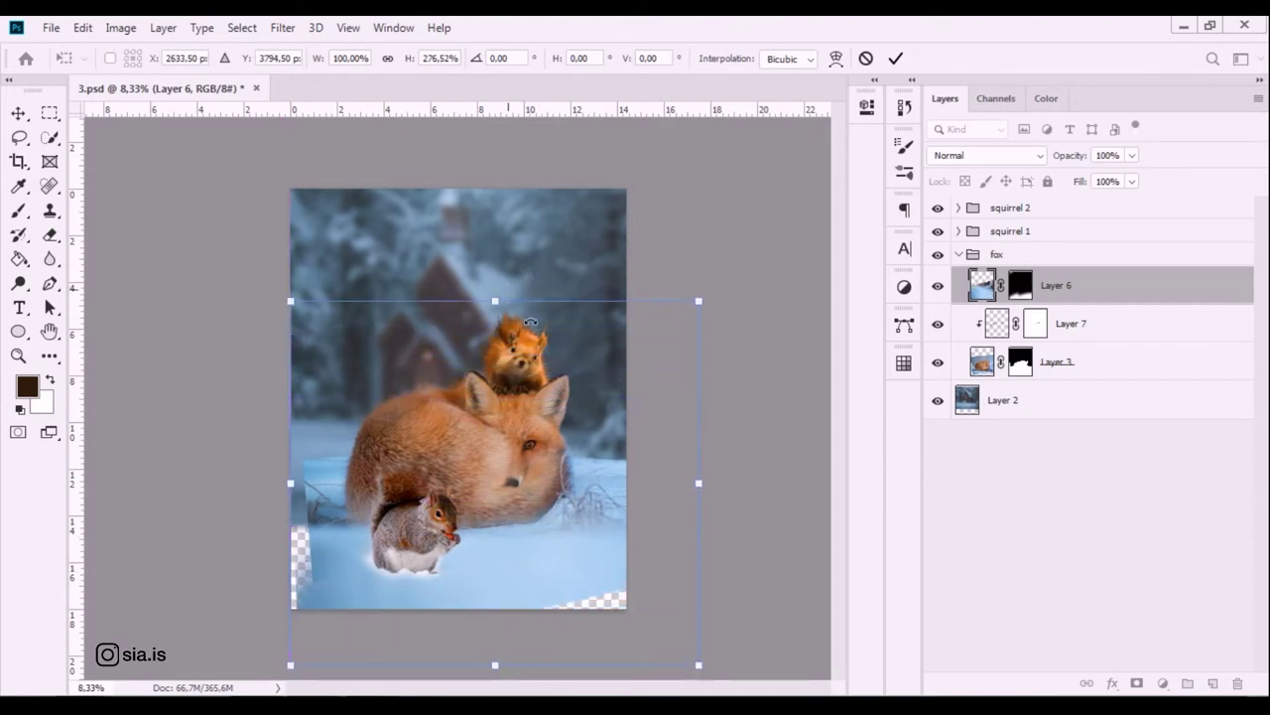
drag(554, 554, 556, 583)
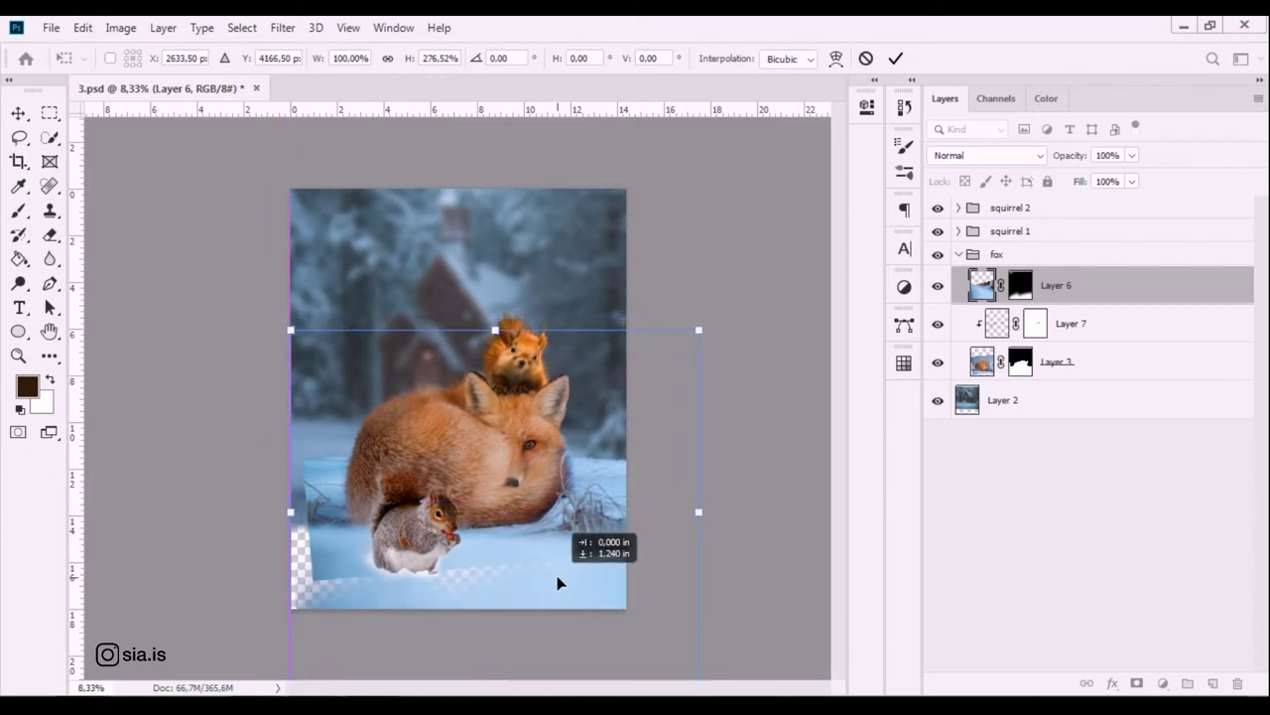
click(1027, 286)
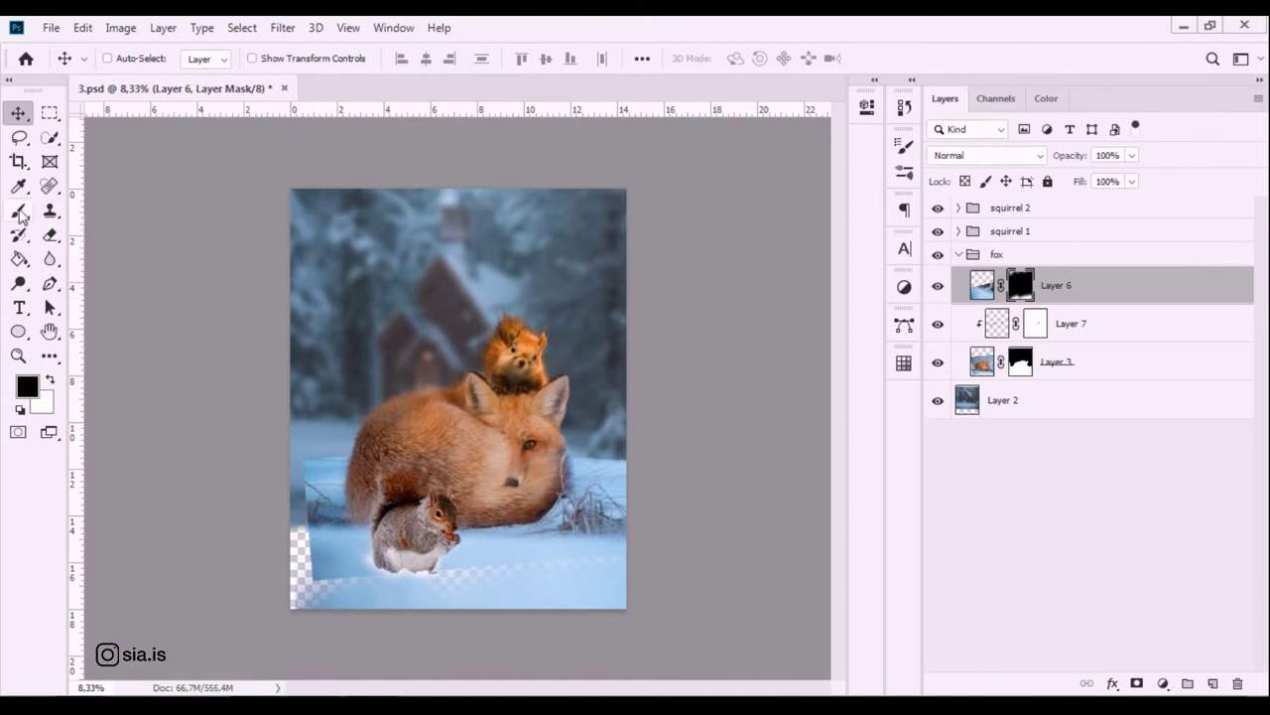
Paint white with a 500 brush on Layer 6's mask over the bare bottom-left, then hide Layer 6.
click(21, 212)
mouse_move(519, 562)
mouse_down()
mouse_move(558, 566)
mouse_move(527, 550)
mouse_up()
key(x)
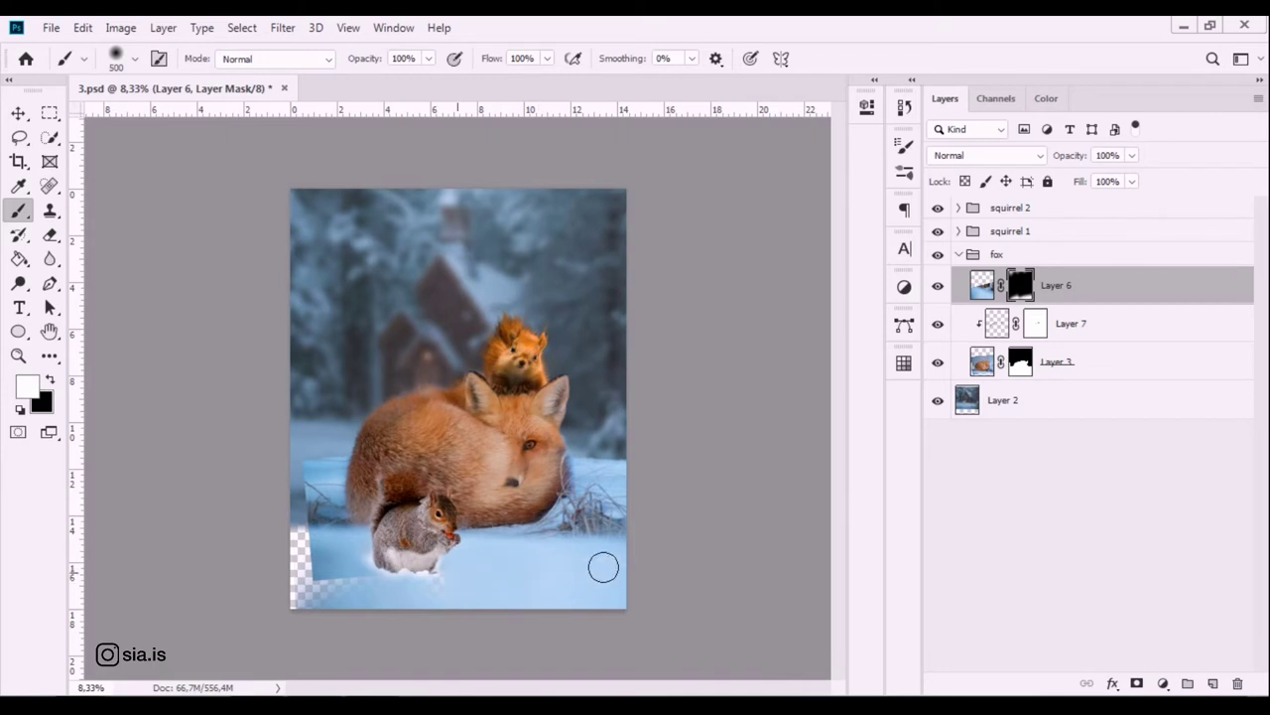
key(bracketright)
mouse_move(364, 575)
mouse_down()
mouse_move(300, 595)
mouse_move(335, 599)
mouse_up()
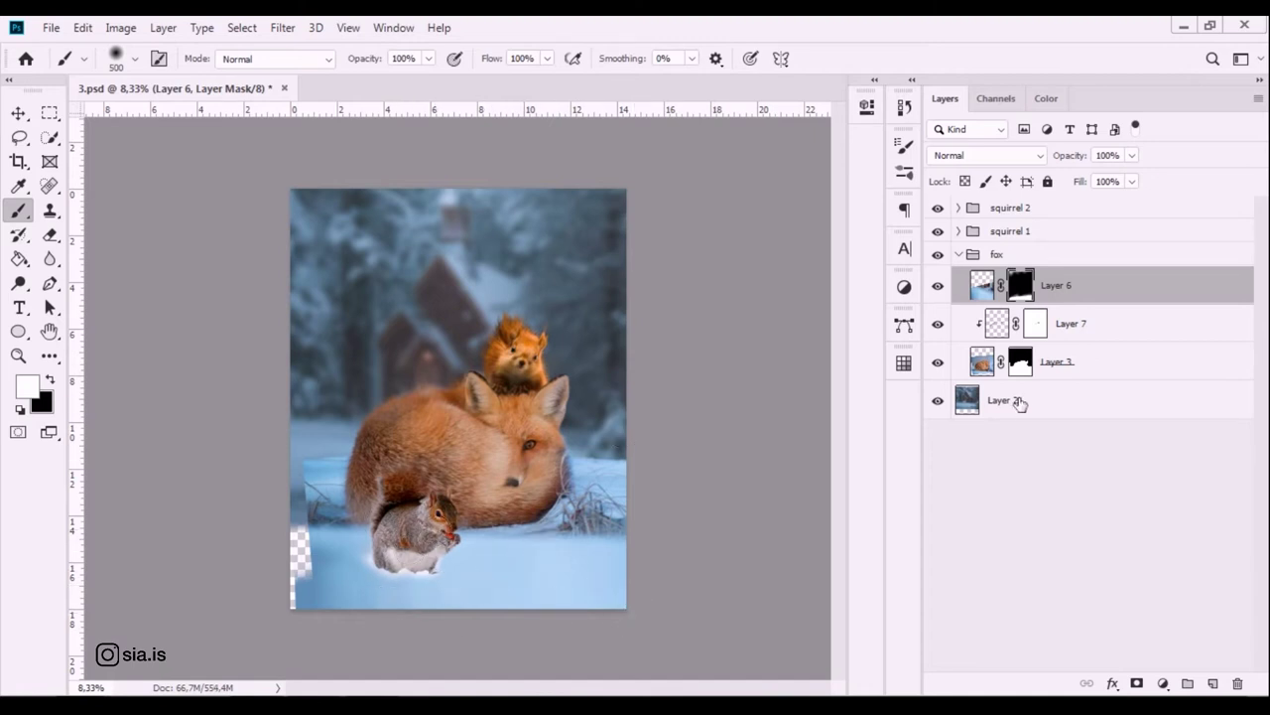
click(937, 286)
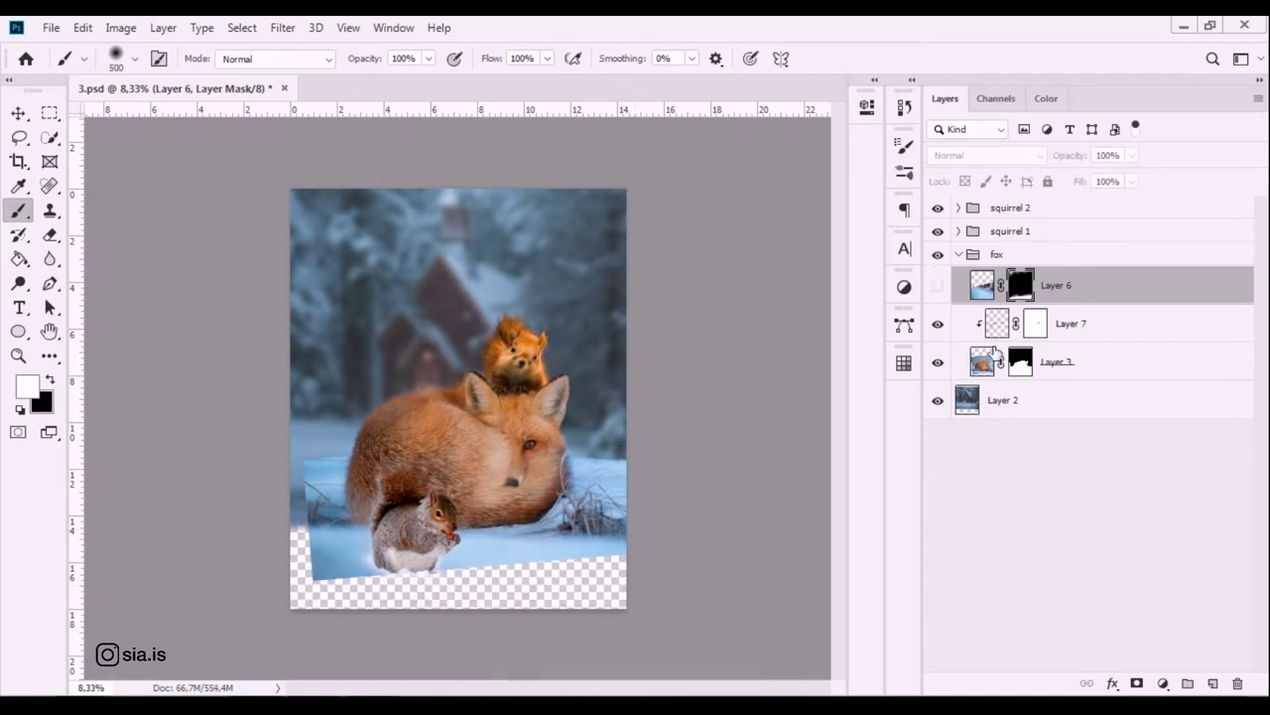
Copy a tall rectangular strip of the left snow onto a new layer.
click(1111, 362)
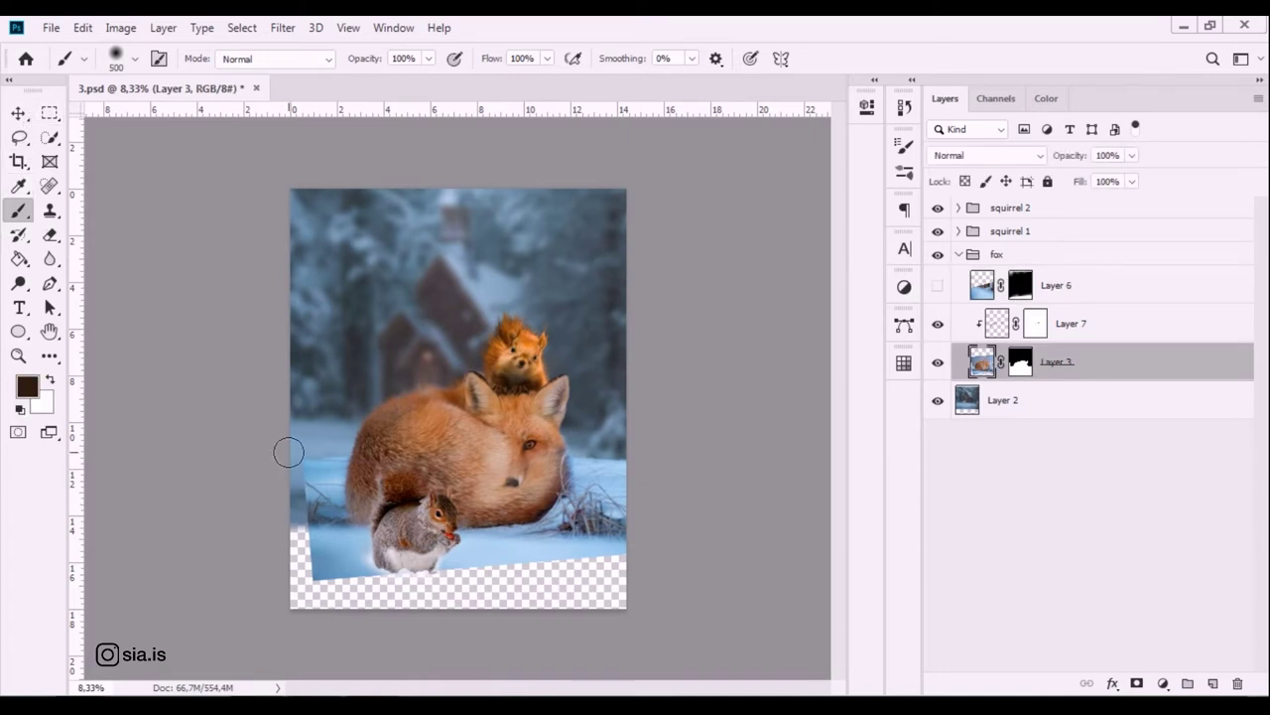
click(50, 112)
drag(290, 440, 339, 590)
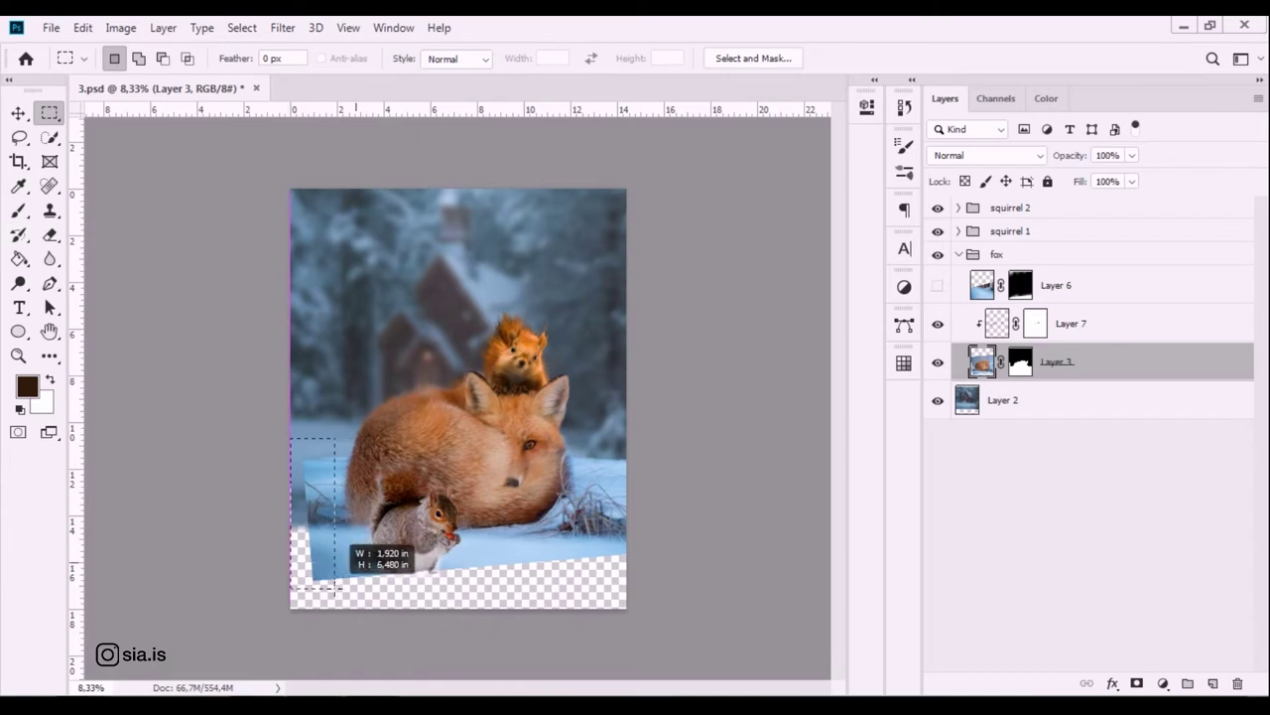
drag(337, 590, 336, 590)
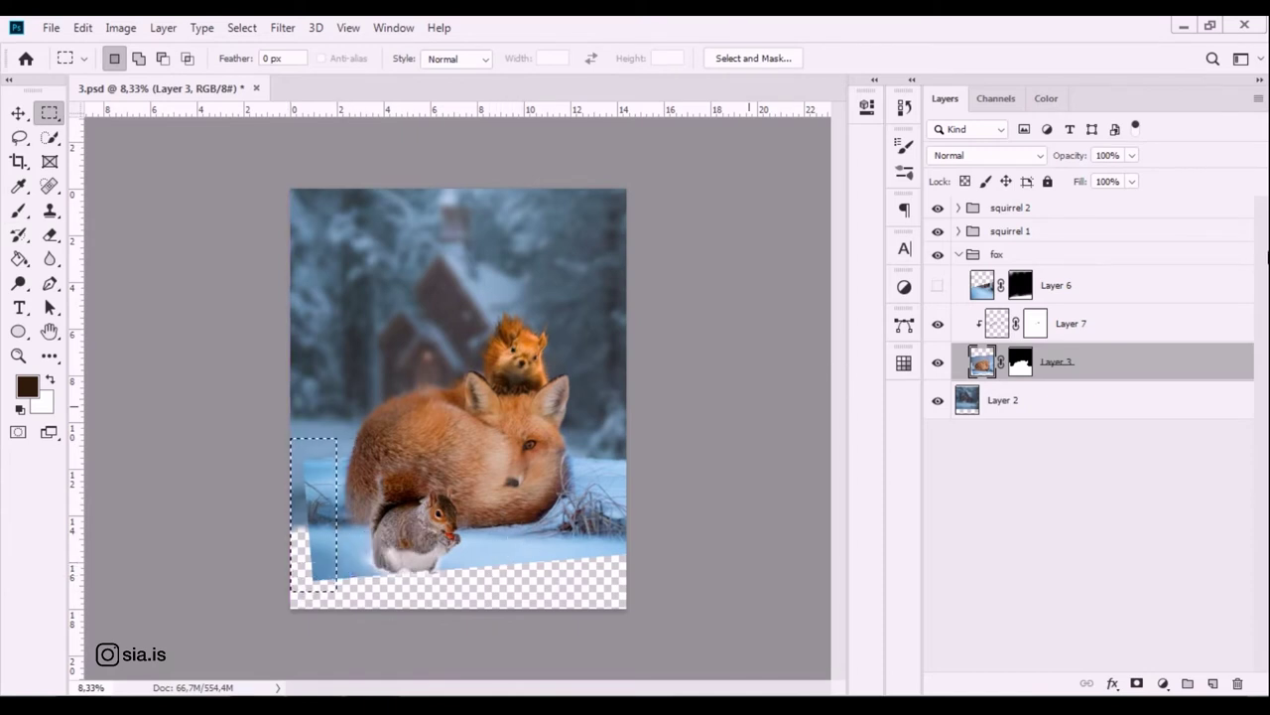
click(1207, 286)
key(ctrl+j)
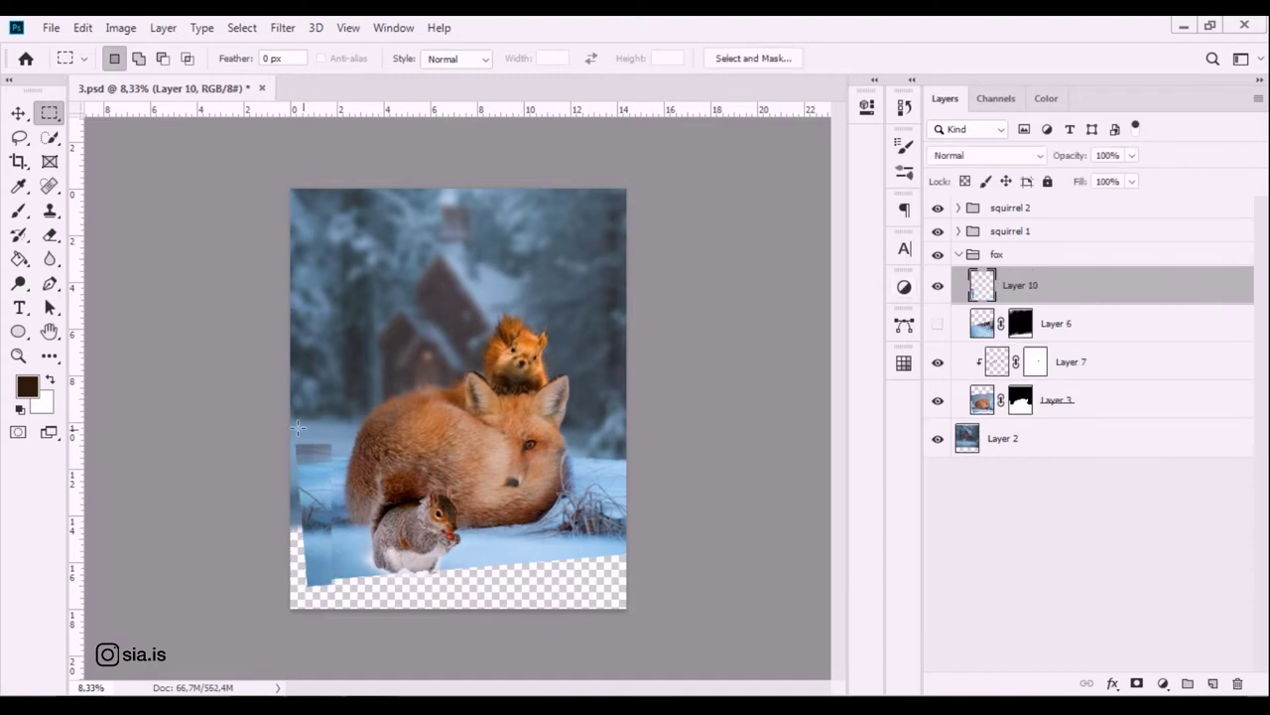
Widen the copied snow strip past the left canvas edge and commit.
key(v)
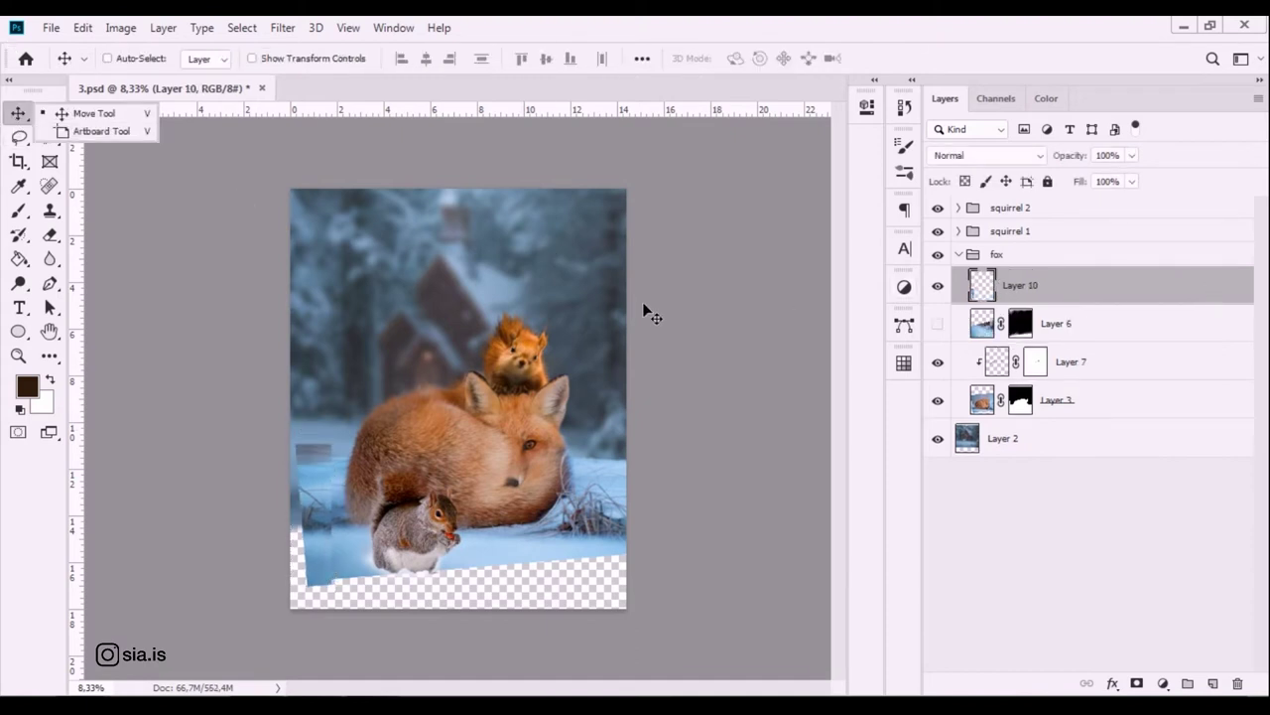
key(ctrl+t)
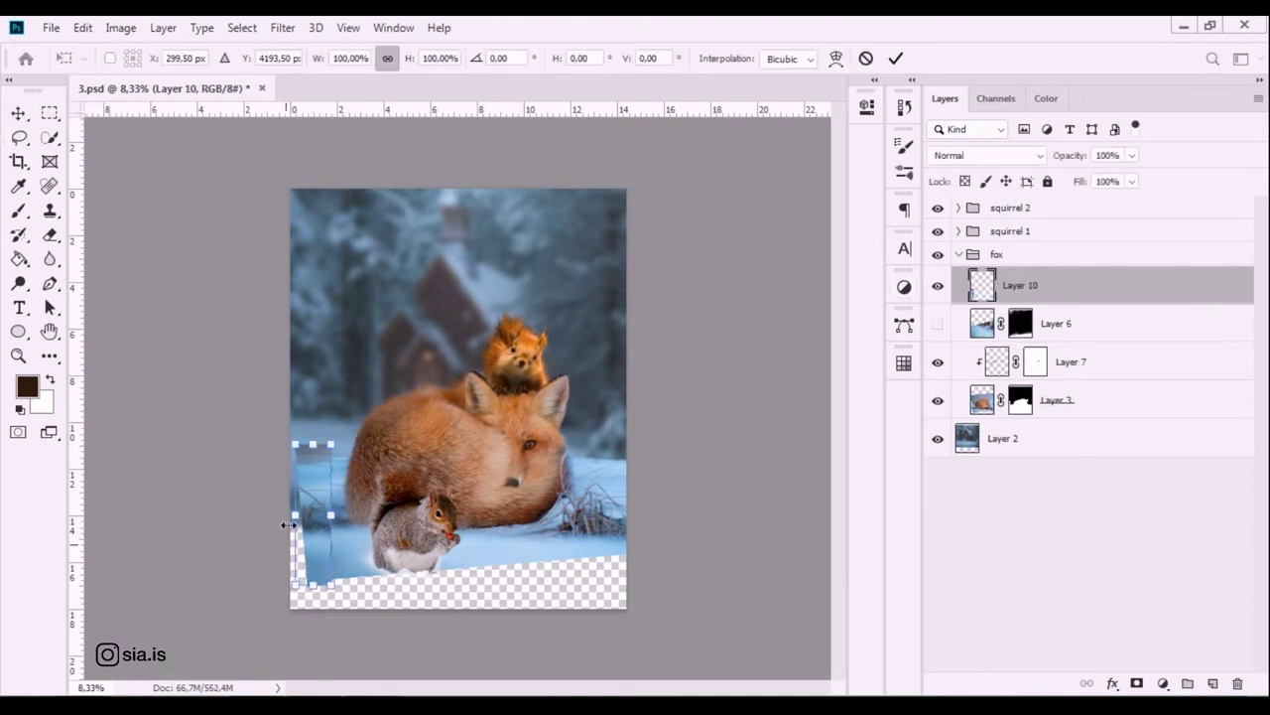
drag(286, 544, 230, 516)
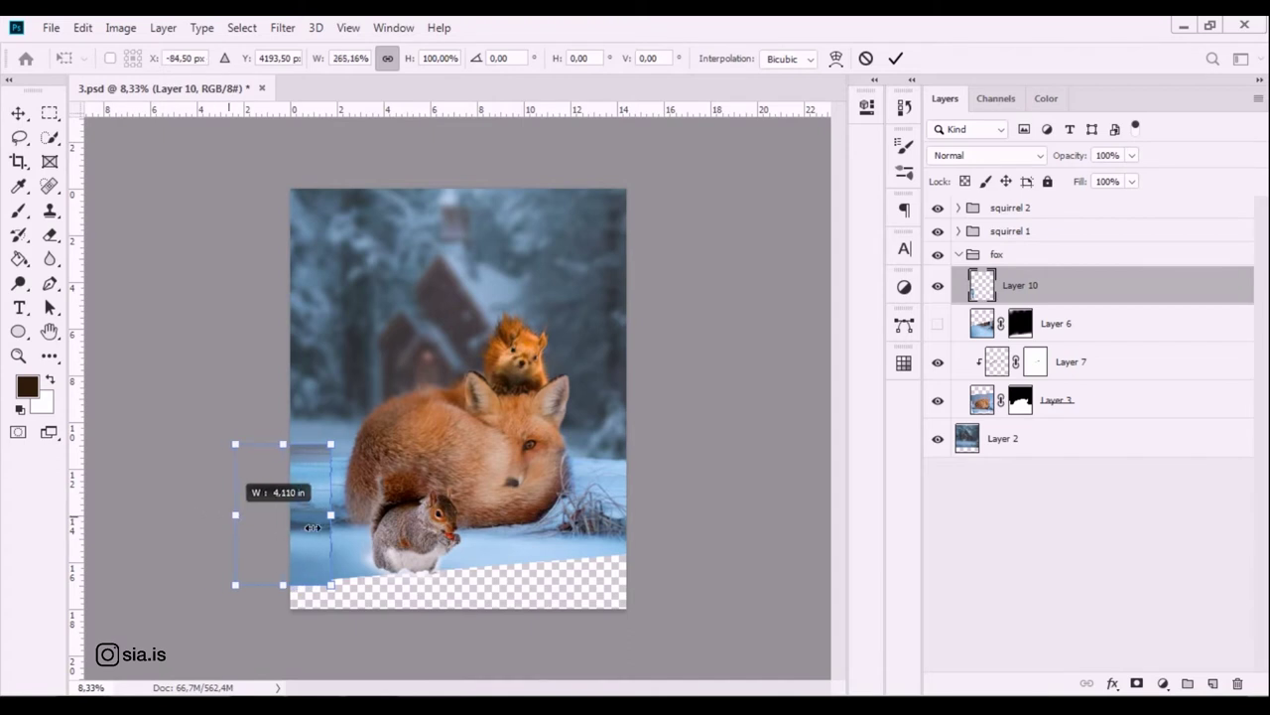
drag(312, 527, 309, 528)
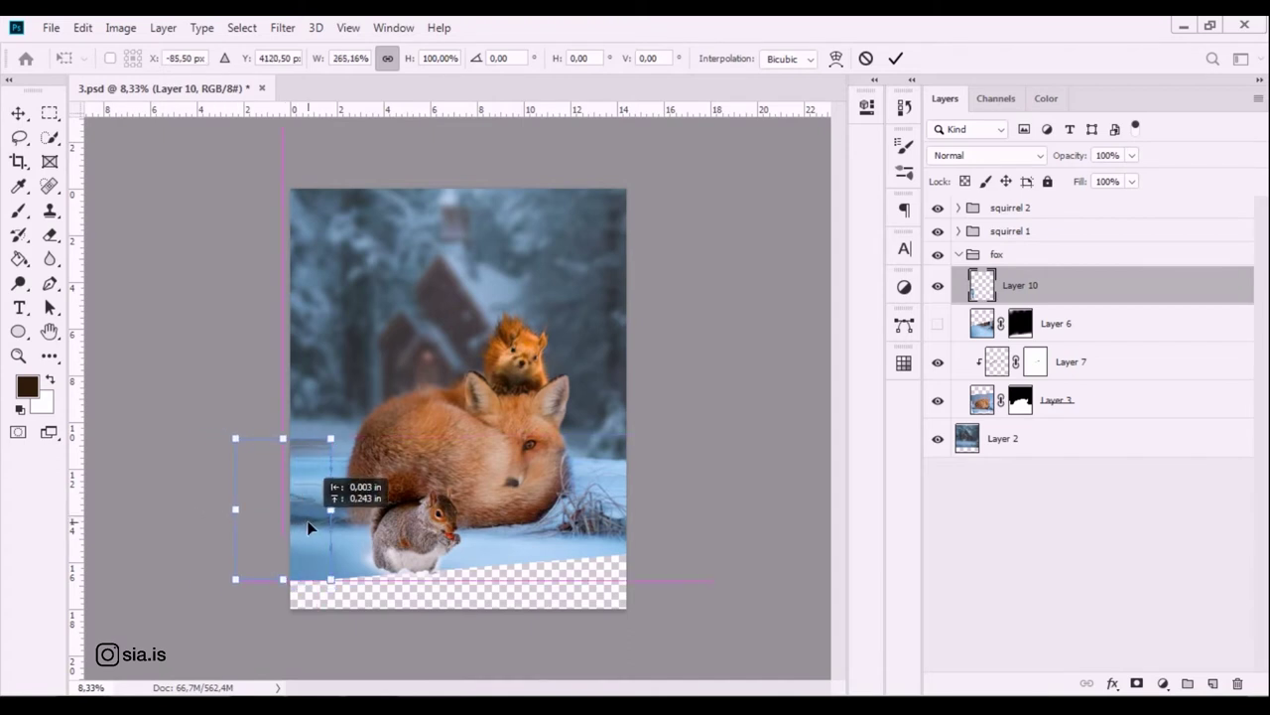
key(Return)
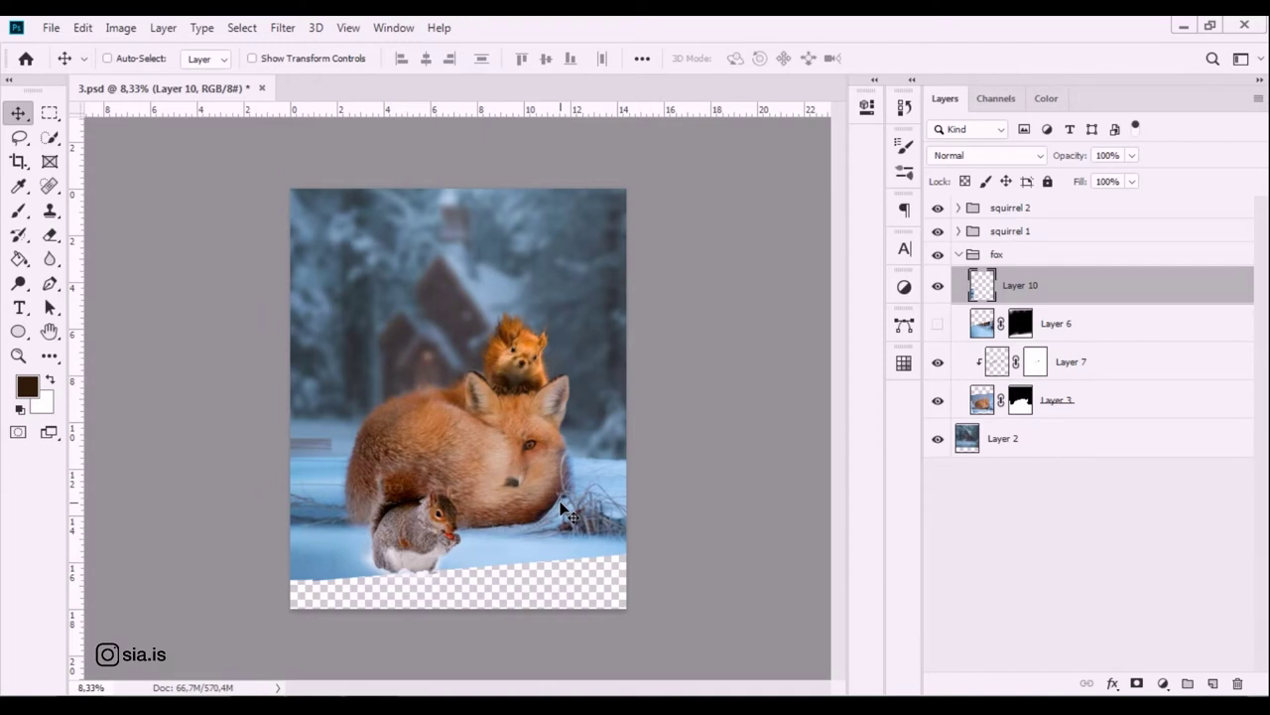
click(937, 323)
click(937, 324)
Mask Layer 10 from a rectangular selection and invert the mask.
click(50, 112)
drag(347, 382, 281, 457)
click(1137, 683)
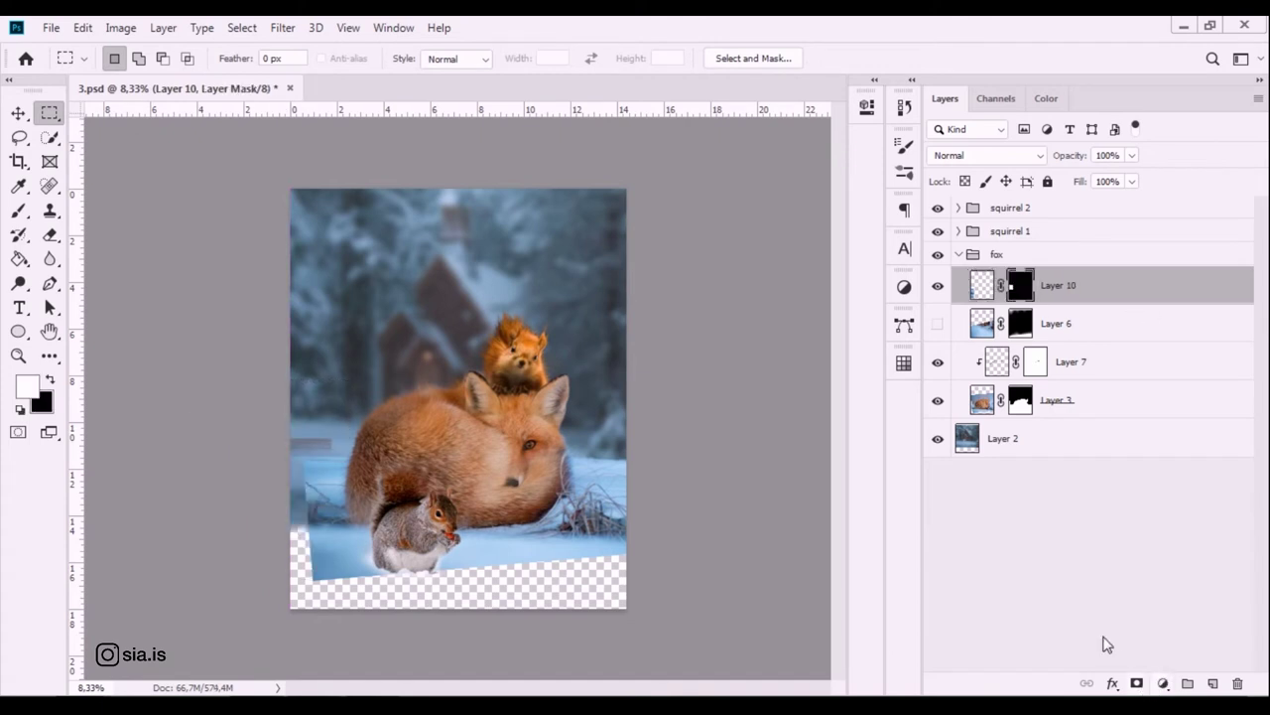
key(ctrl+i)
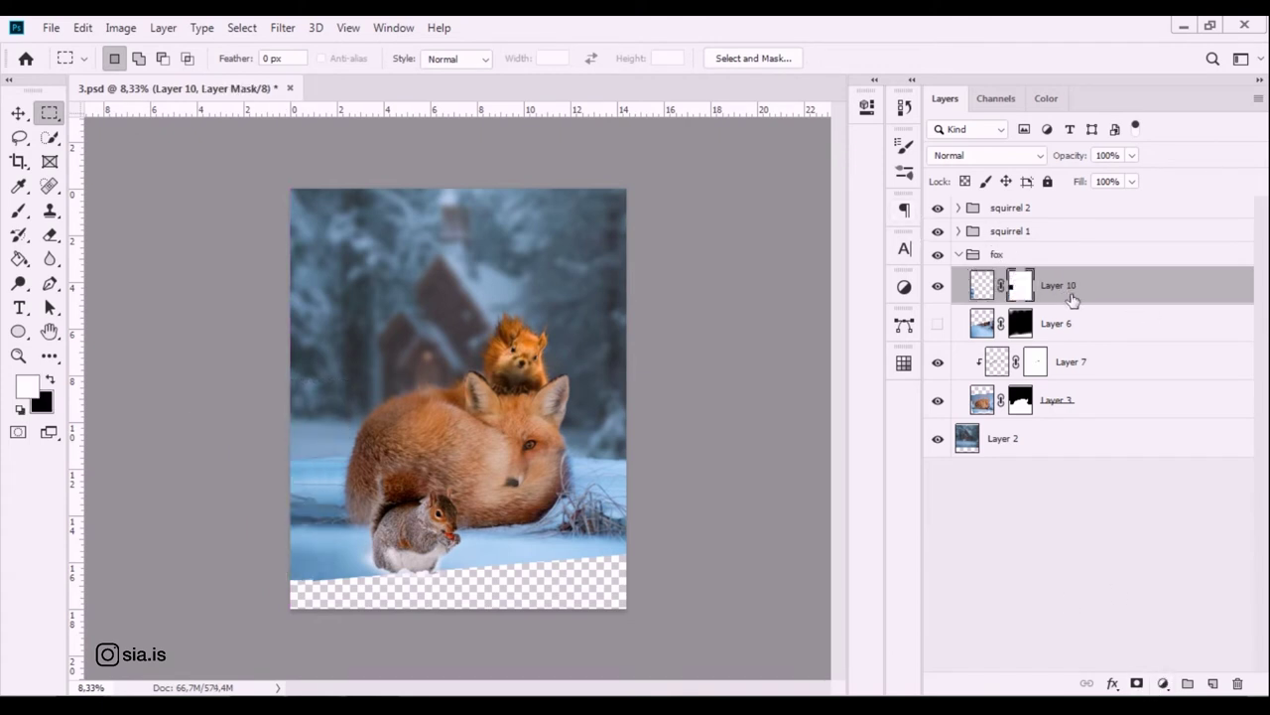
Move the masked Layer 10 snow piece to the lower-left edge.
click(981, 284)
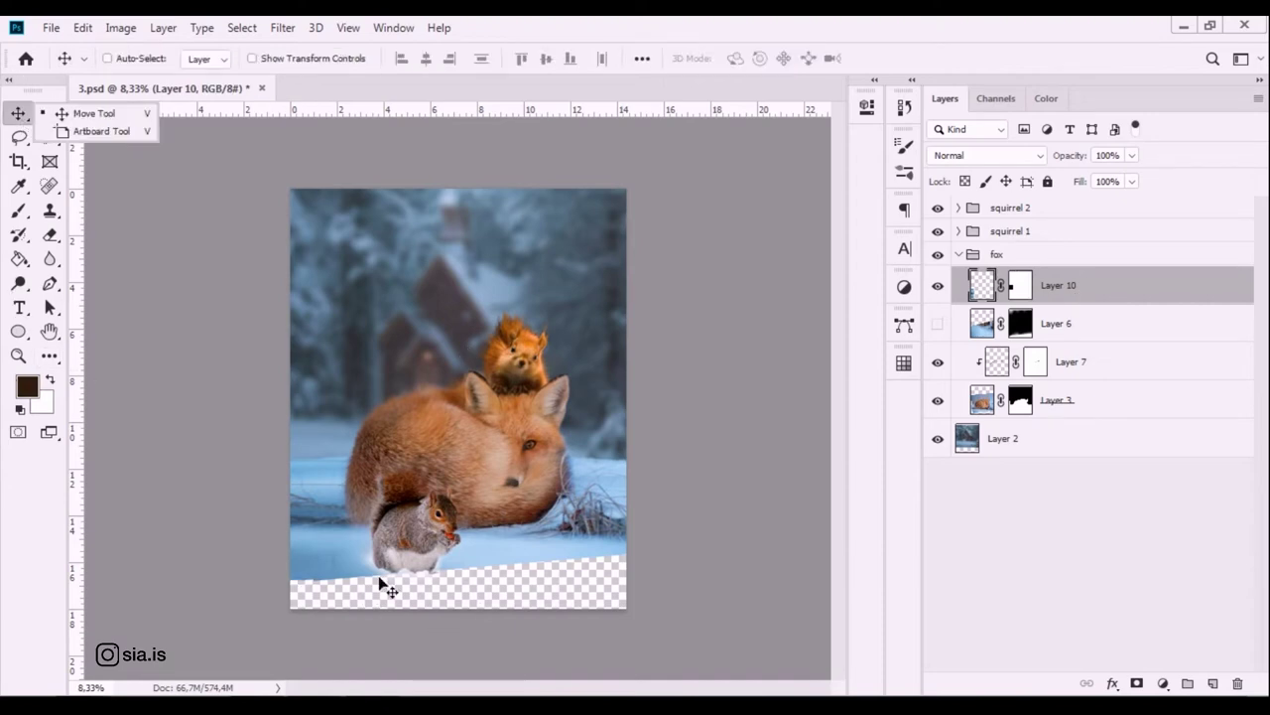
drag(263, 524, 326, 561)
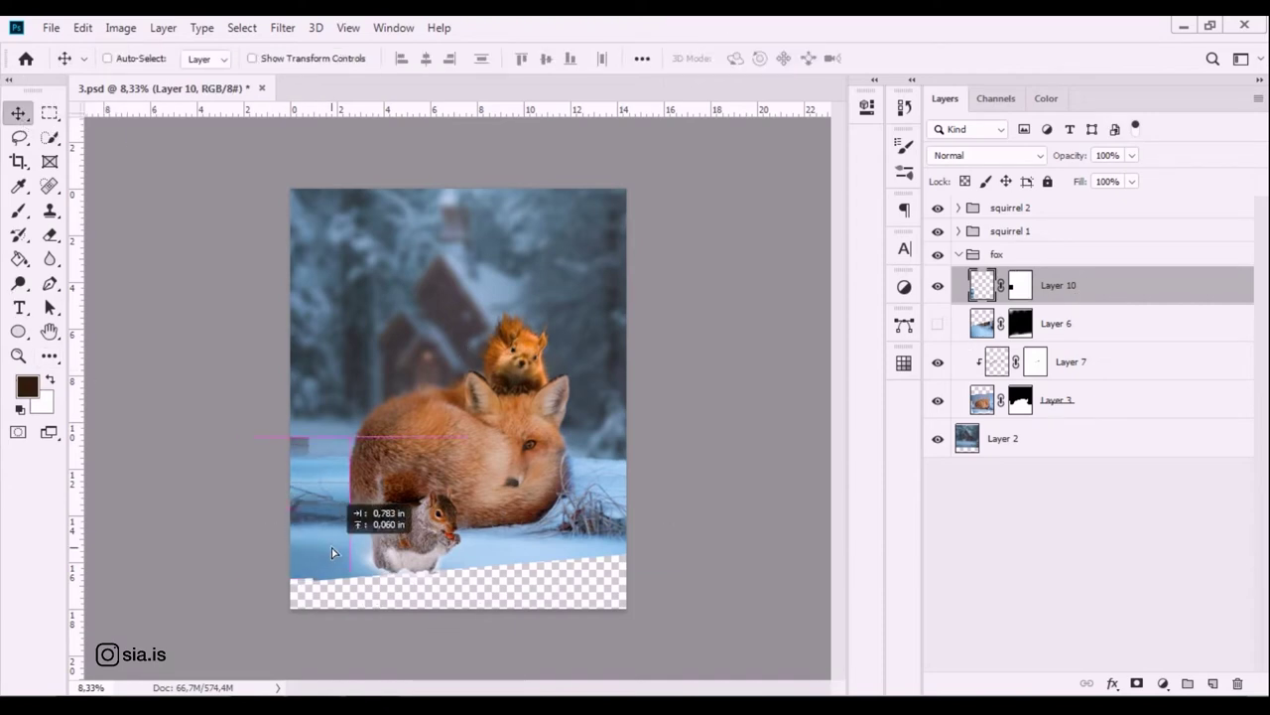
key(ctrl+t)
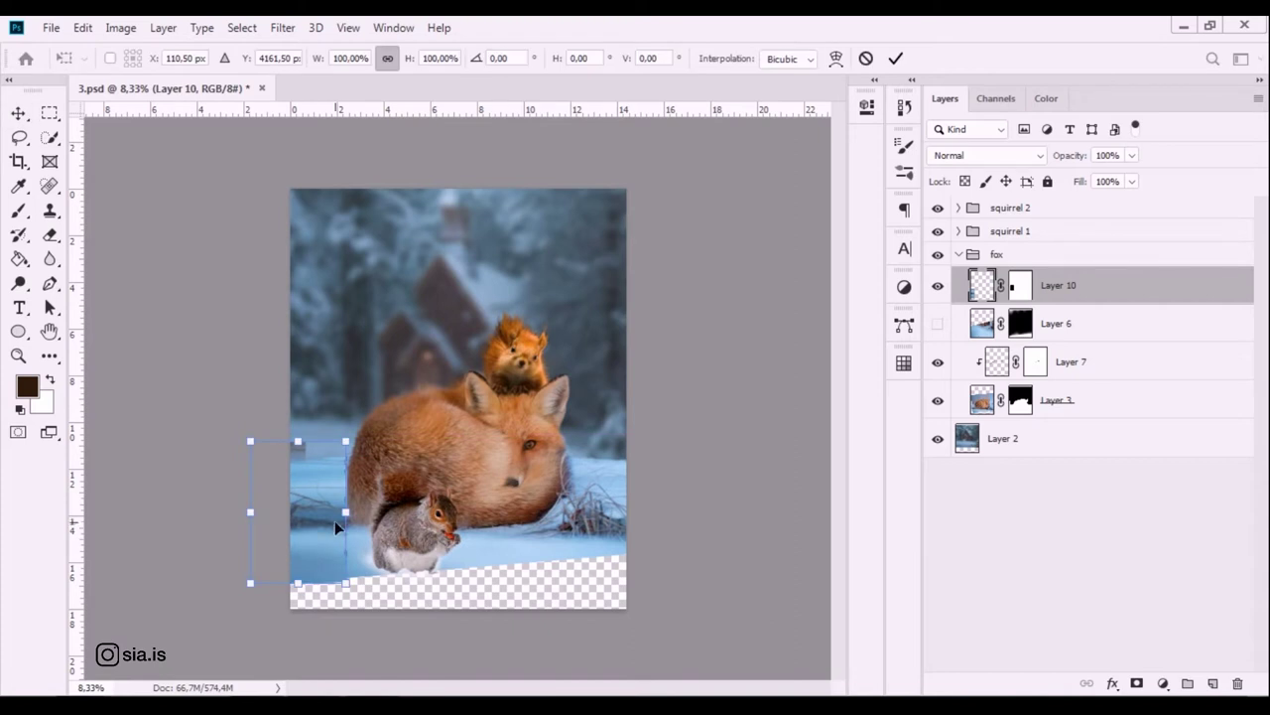
mouse_move(349, 519)
mouse_down()
mouse_move(377, 514)
mouse_move(297, 526)
mouse_up()
key(ctrl+z)
key(Return)
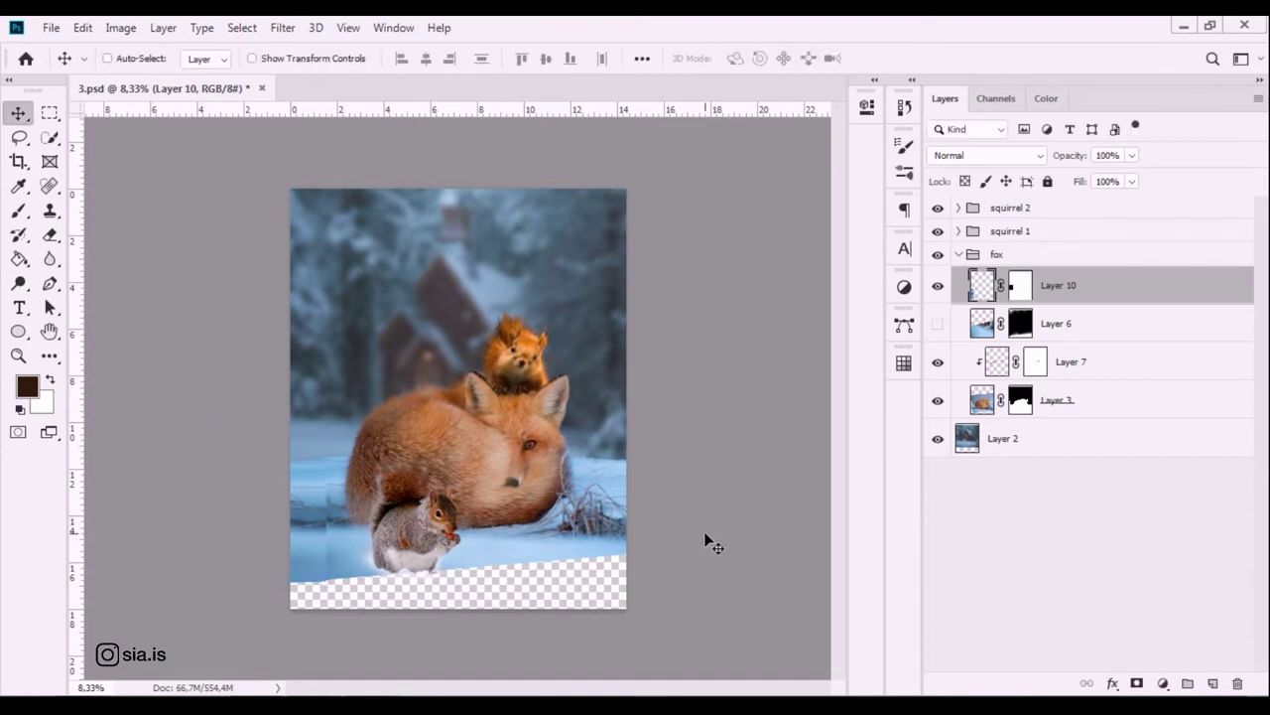
Paint black on Layer 10's mask to soften the left snow edge near the squirrel.
click(1019, 286)
key(d)
click(18, 209)
click(99, 207)
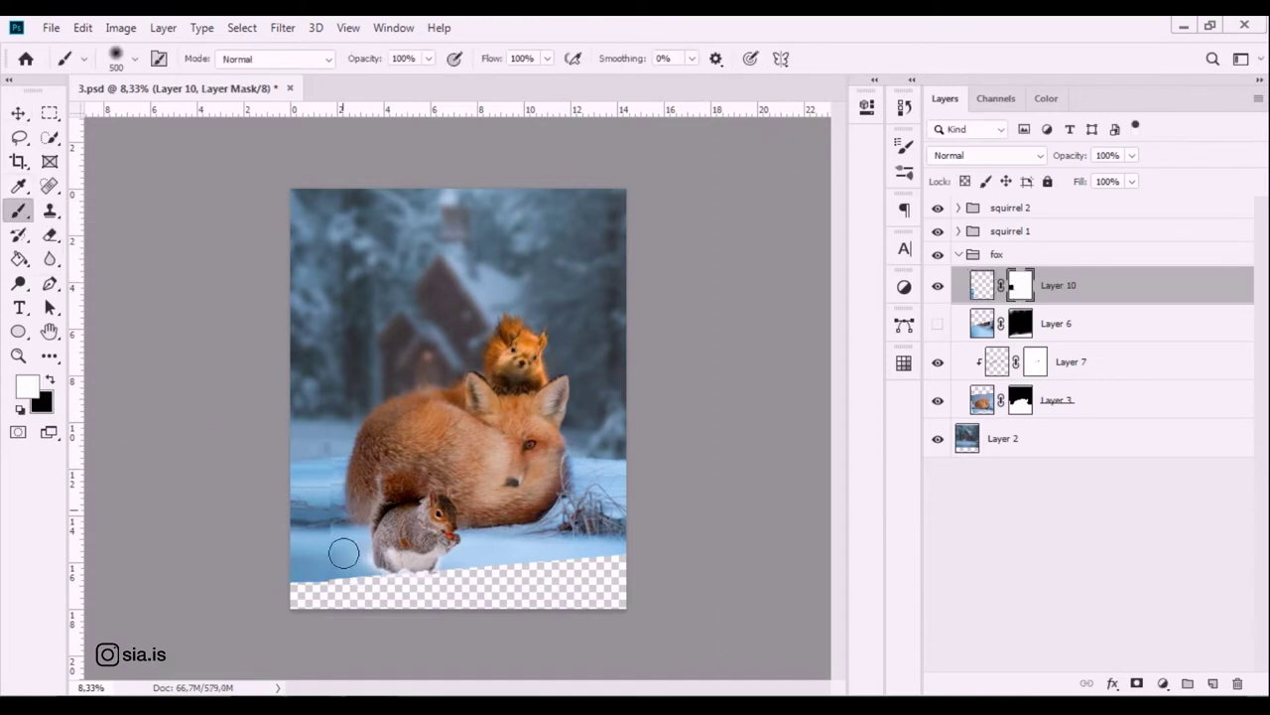
key(x)
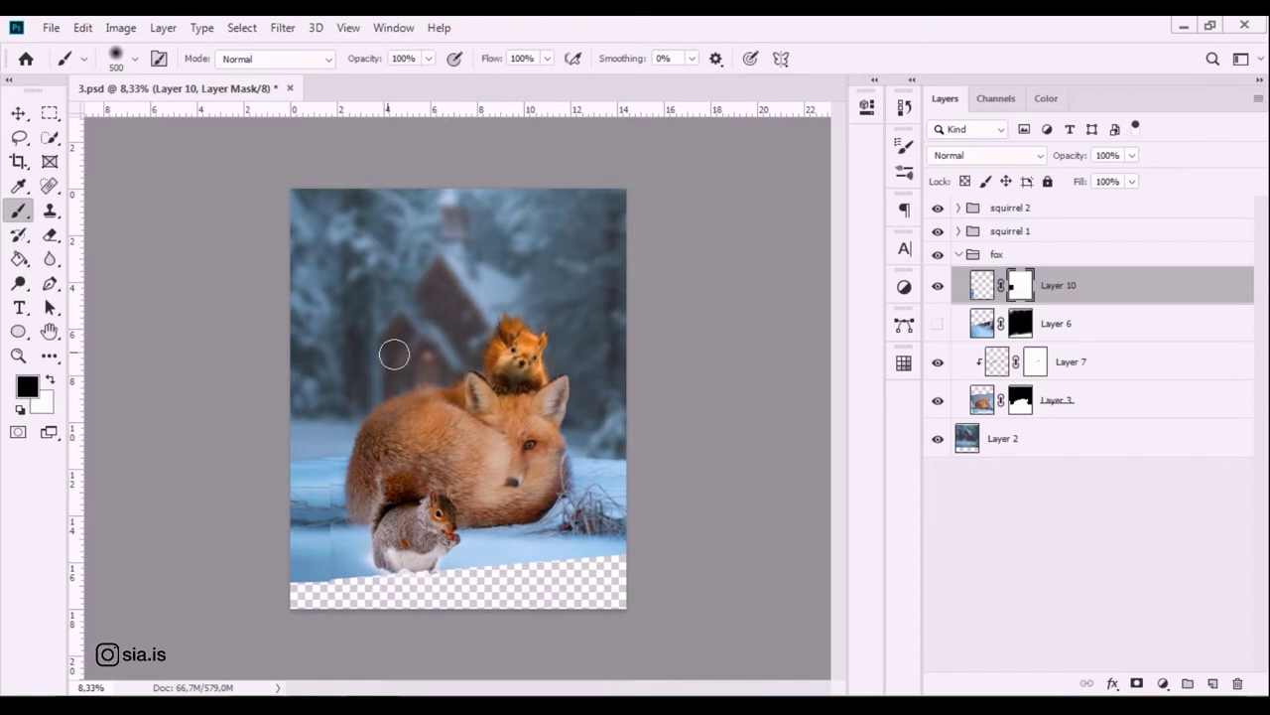
drag(313, 493, 308, 464)
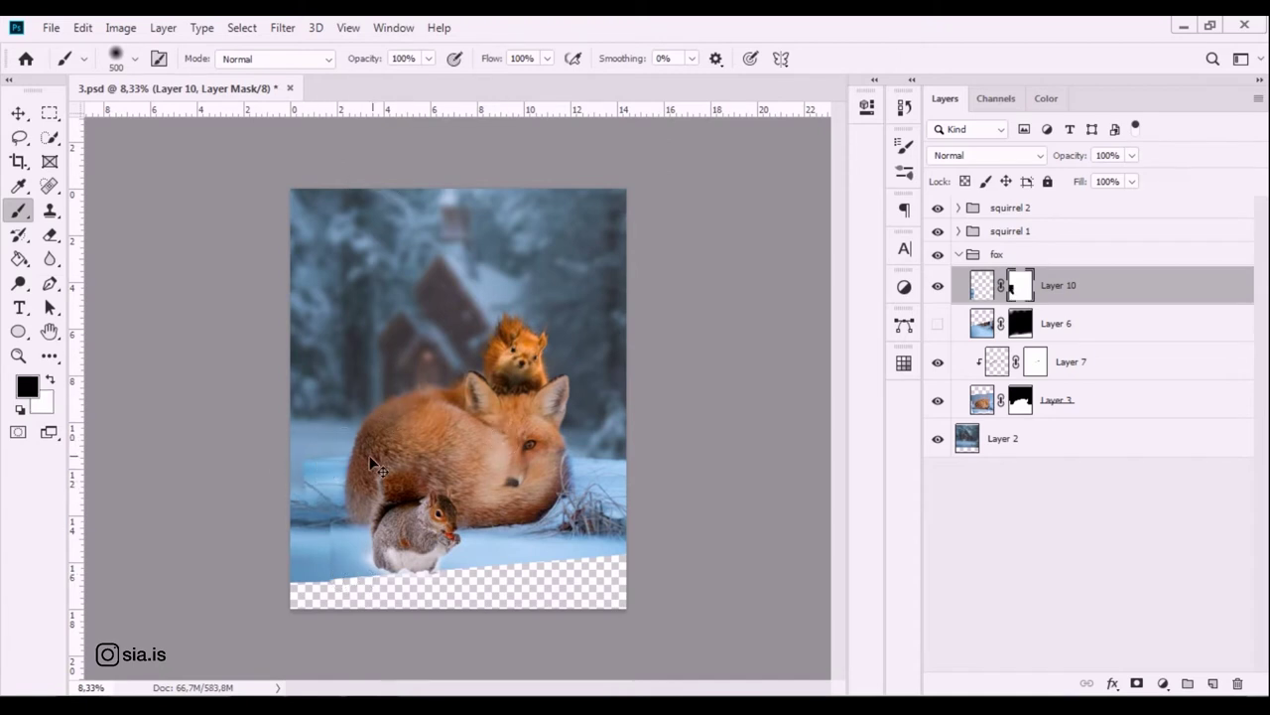
drag(306, 522, 297, 561)
Fill the lower-left white patch with snow, alternating black and white, then show Layer 6.
key(alt+space)
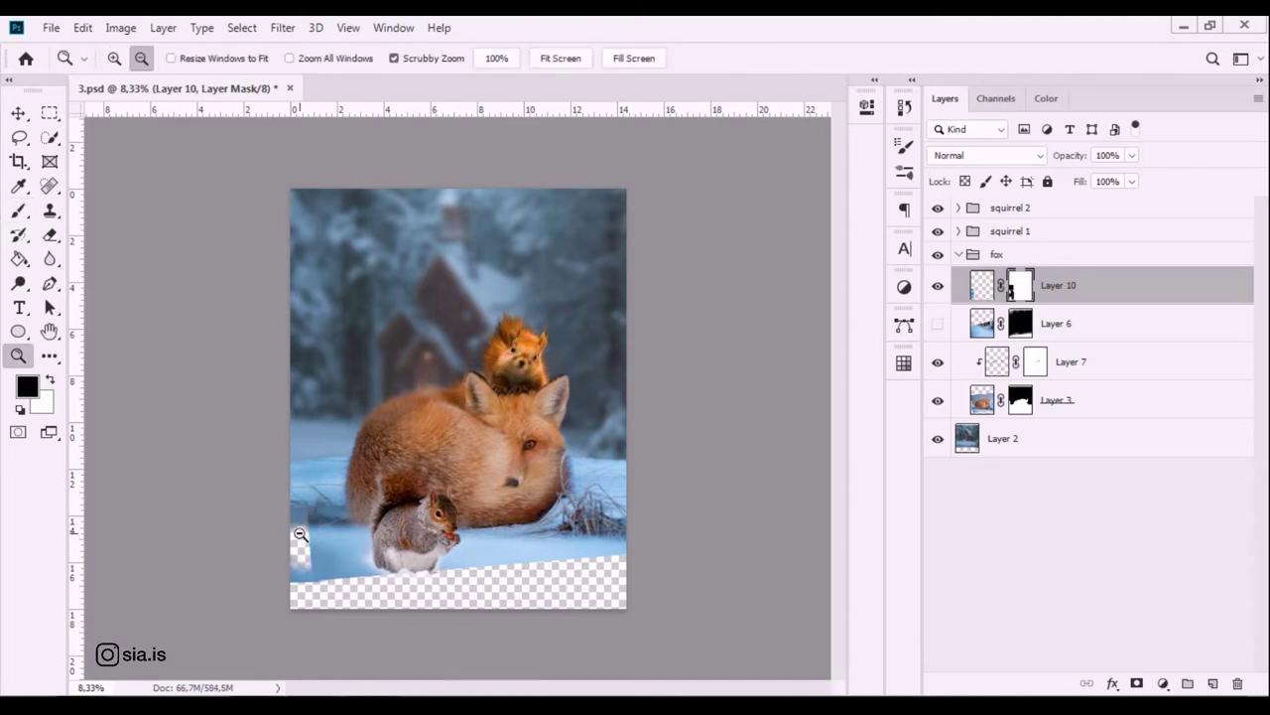
key(x)
drag(298, 526, 303, 541)
key(x)
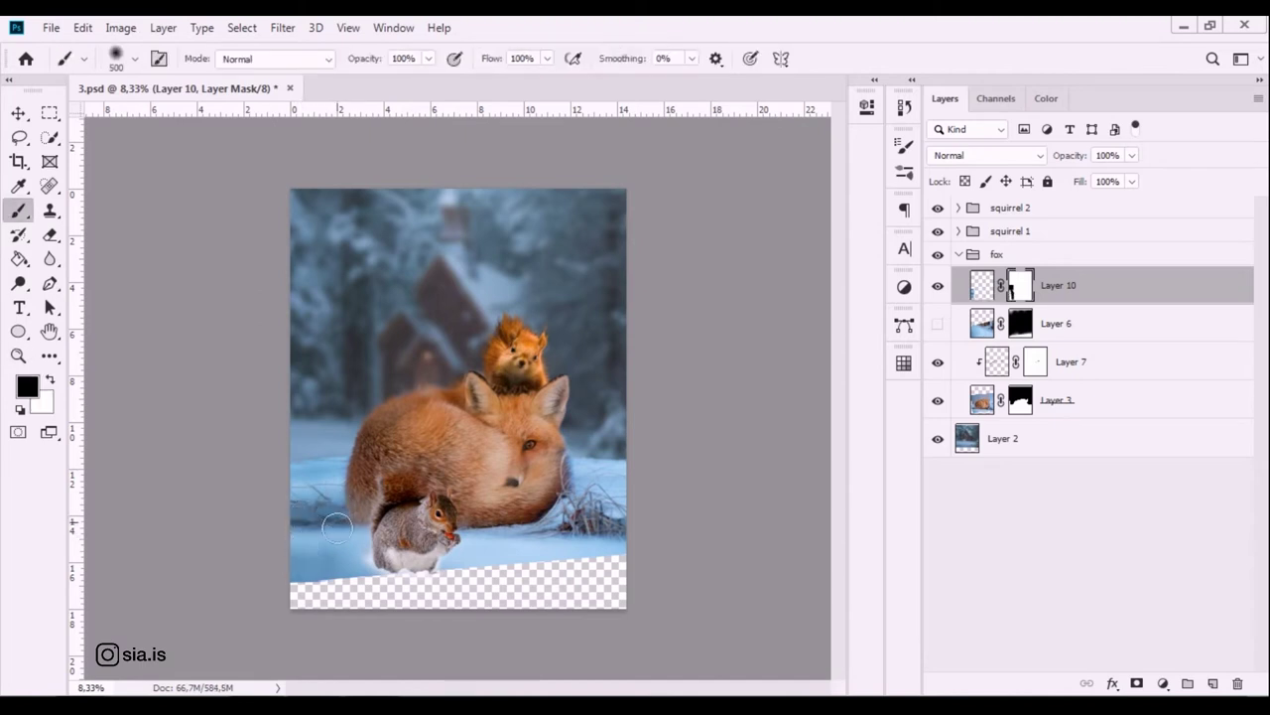
key(x)
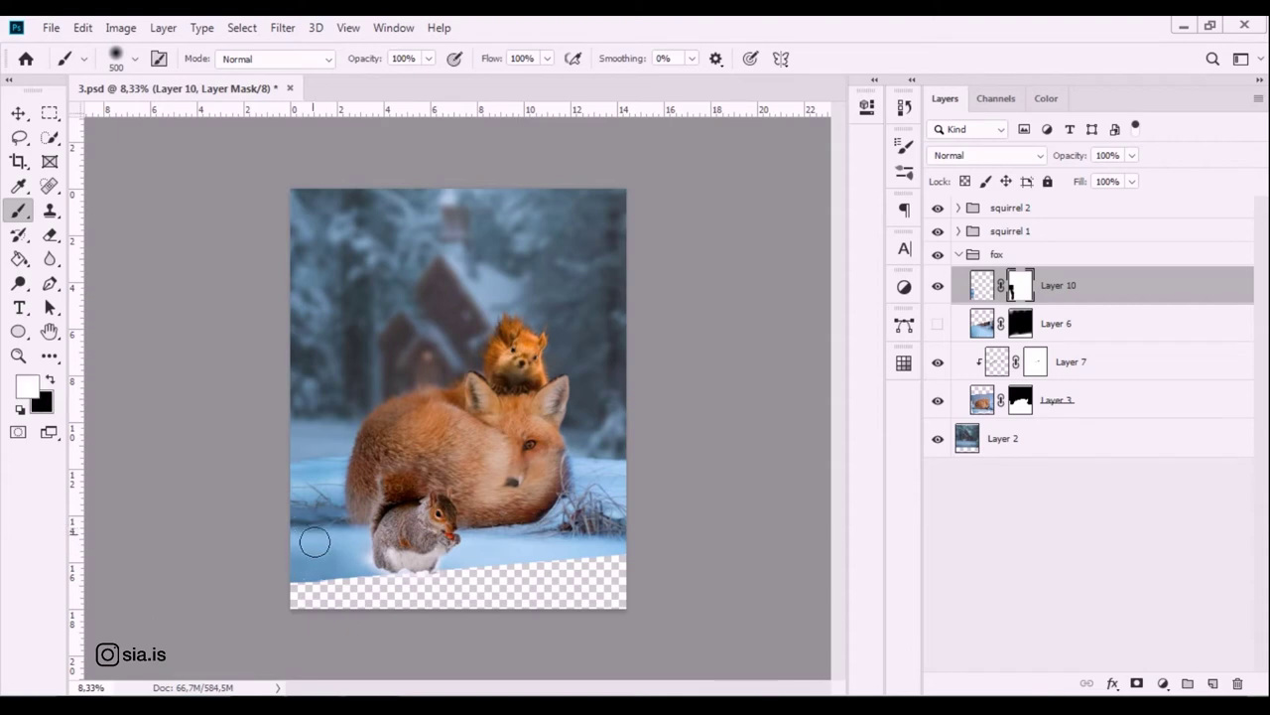
key(x)
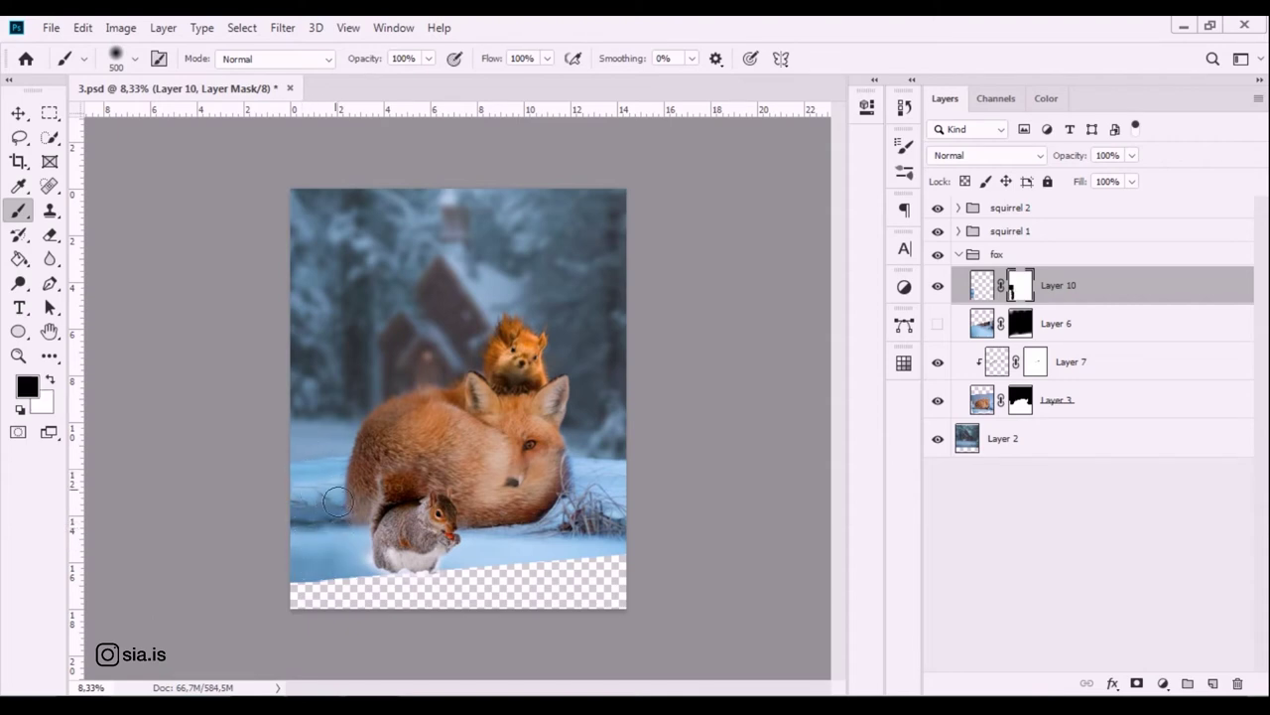
key(x)
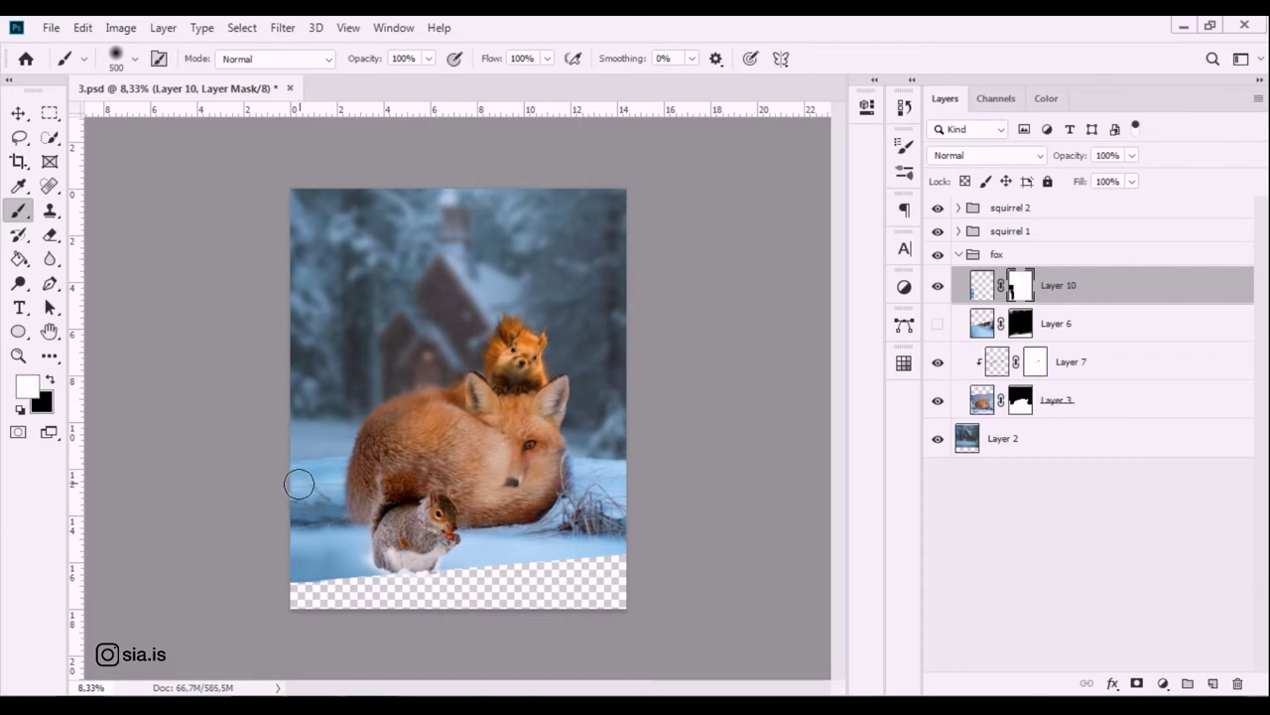
key(x)
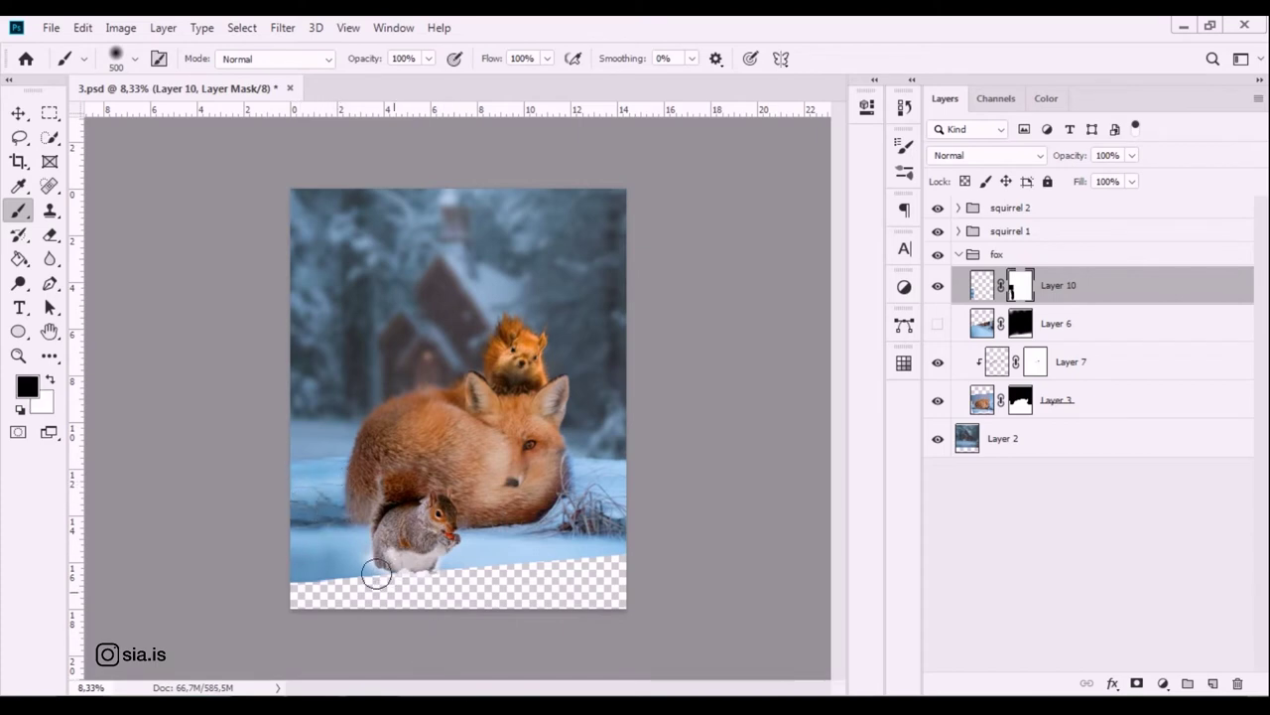
key(x)
key(x)
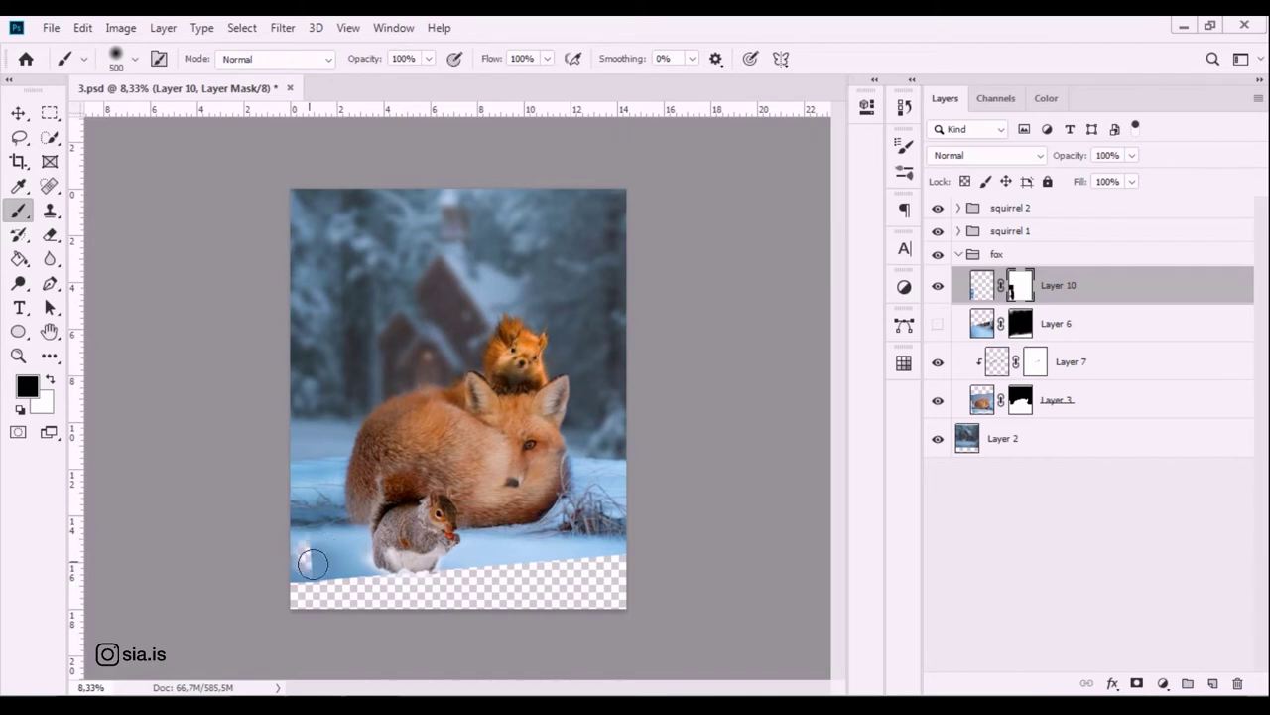
key(x)
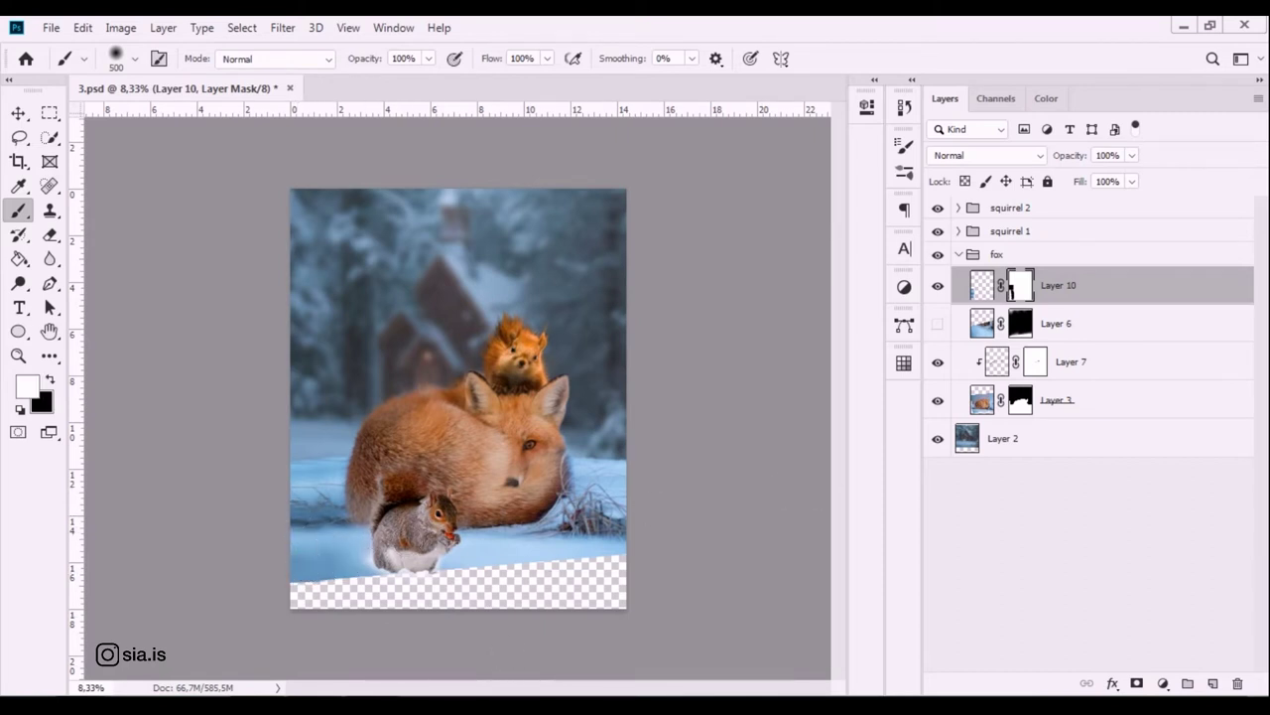
click(938, 324)
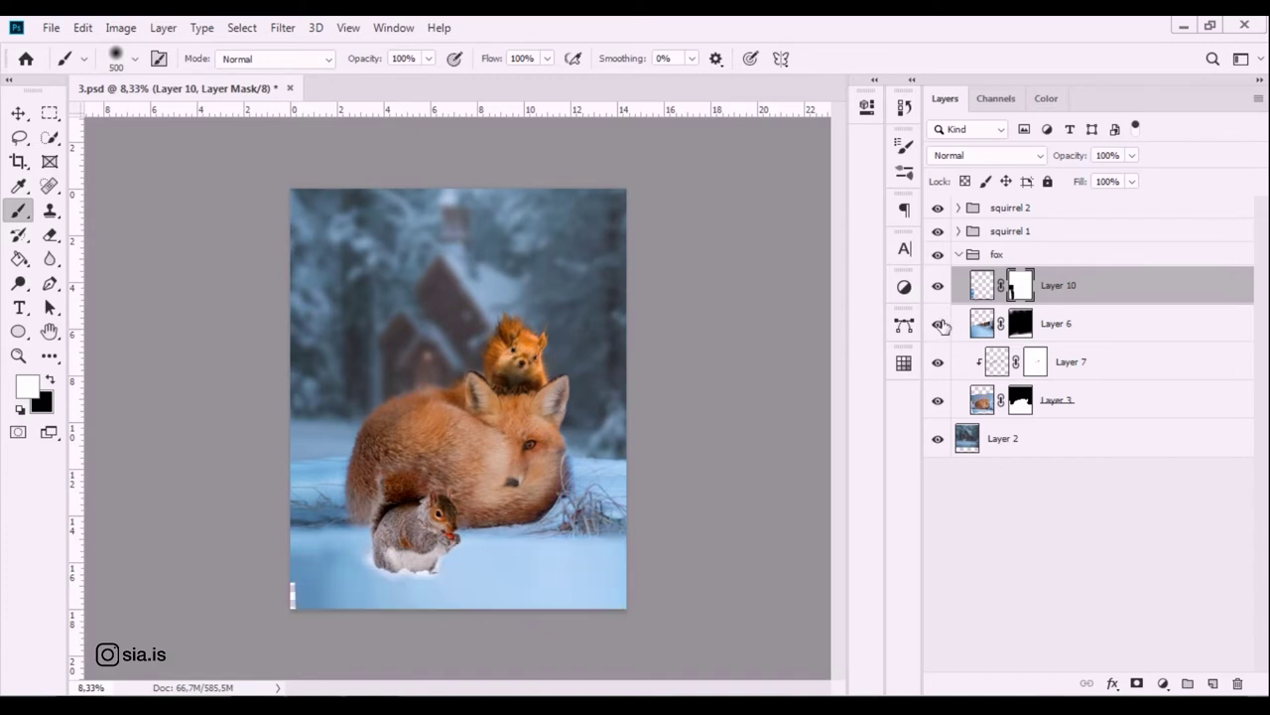
Stretch Layer 6 slightly further to the left and commit.
key(ctrl+t)
key(Escape)
click(1136, 341)
key(ctrl+t)
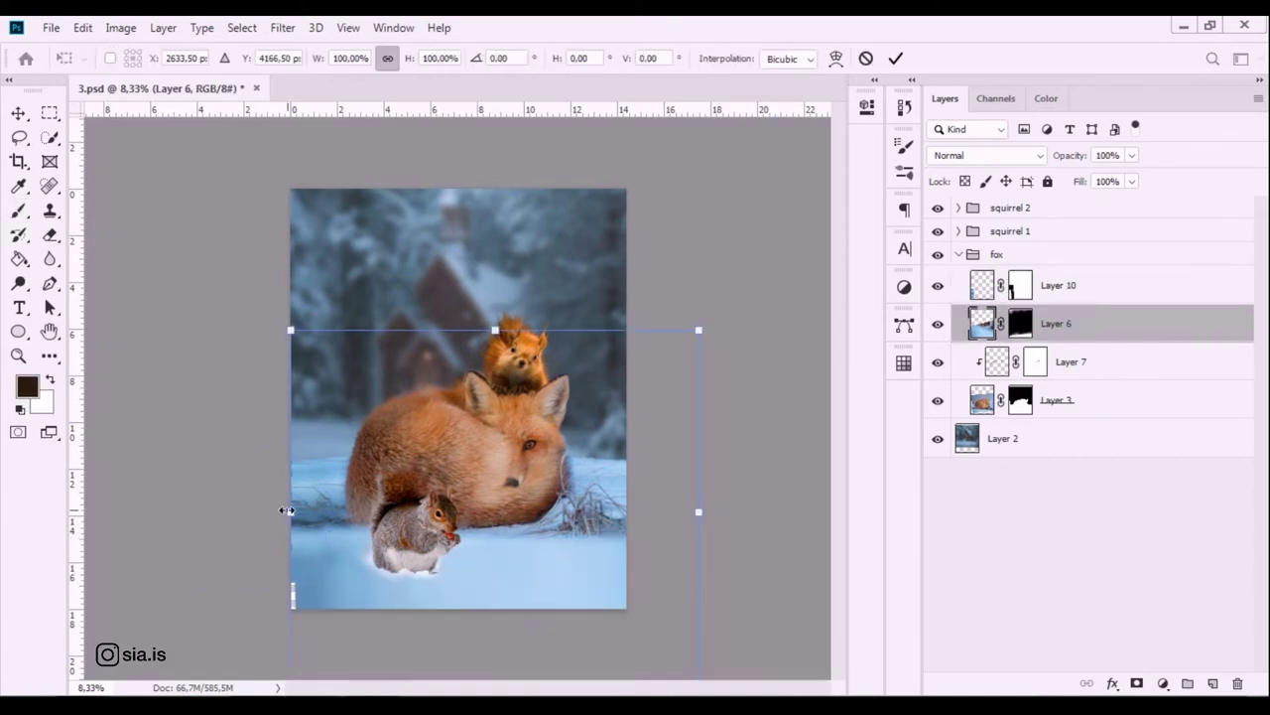
drag(283, 514, 259, 512)
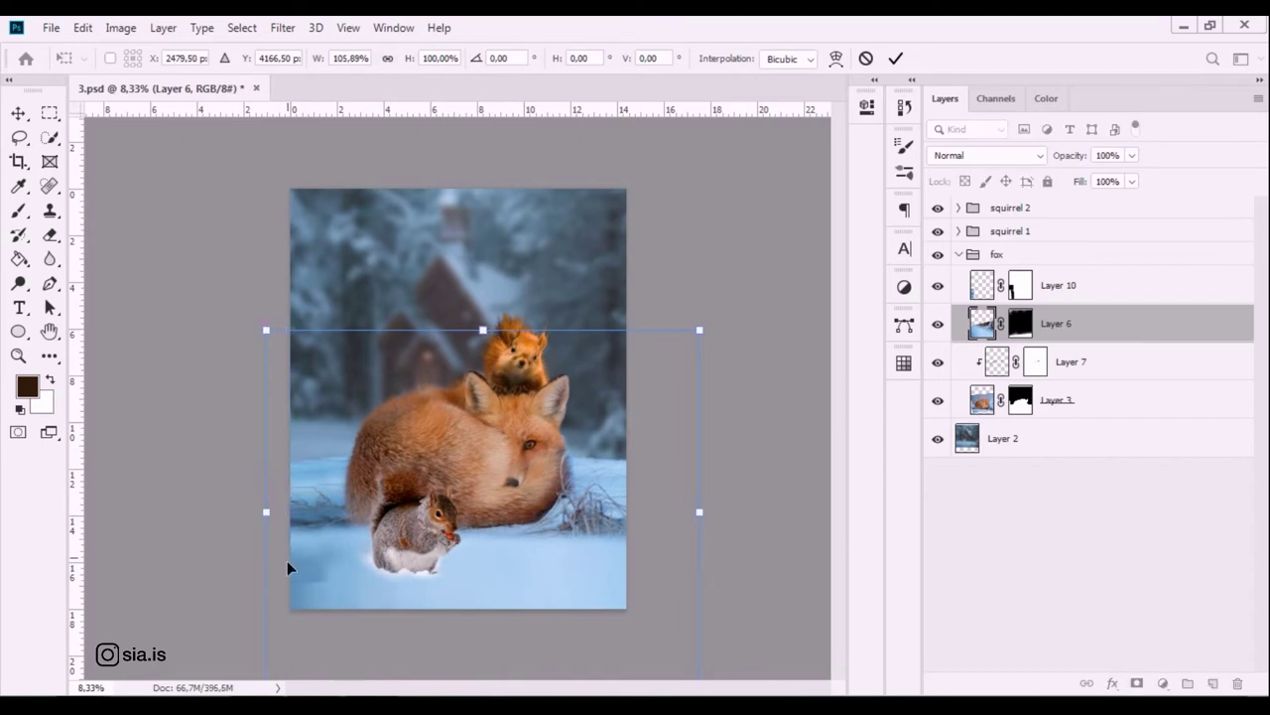
key(Return)
Paint on the Layer 6 and Layer 10 masks, toggling Layer 6's visibility to compare.
click(1020, 324)
key(x)
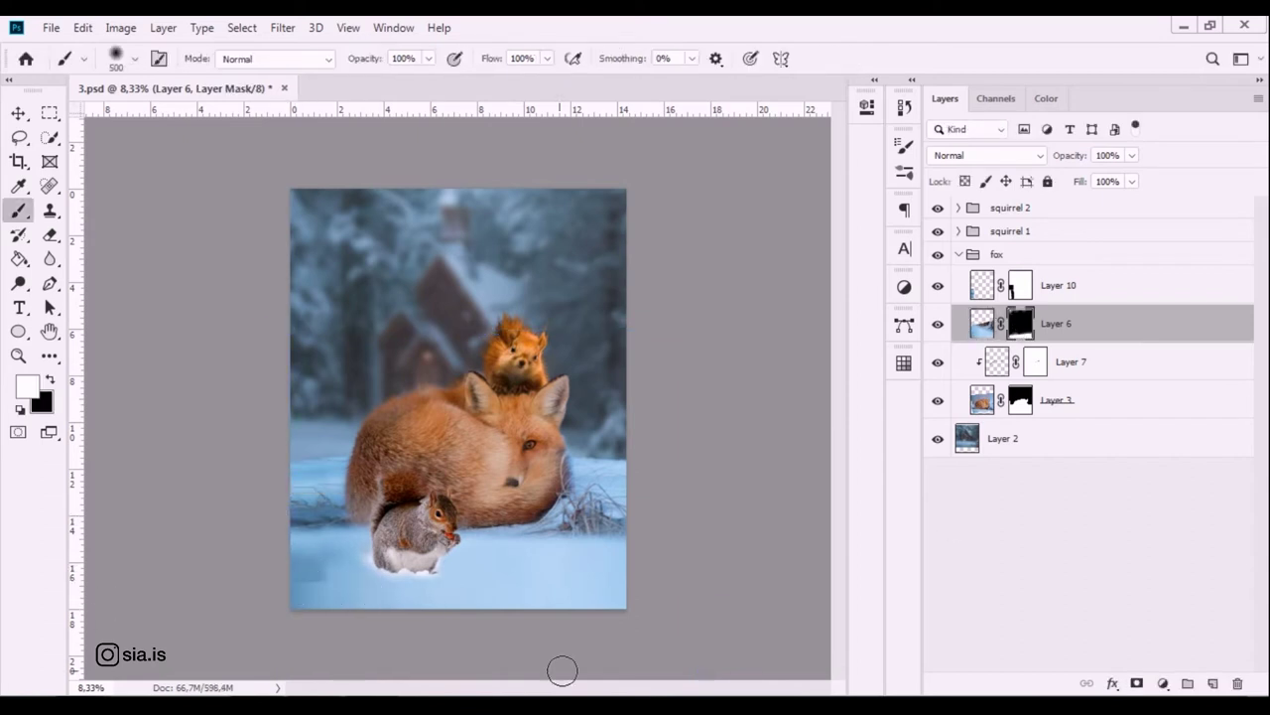
click(1022, 285)
key(x)
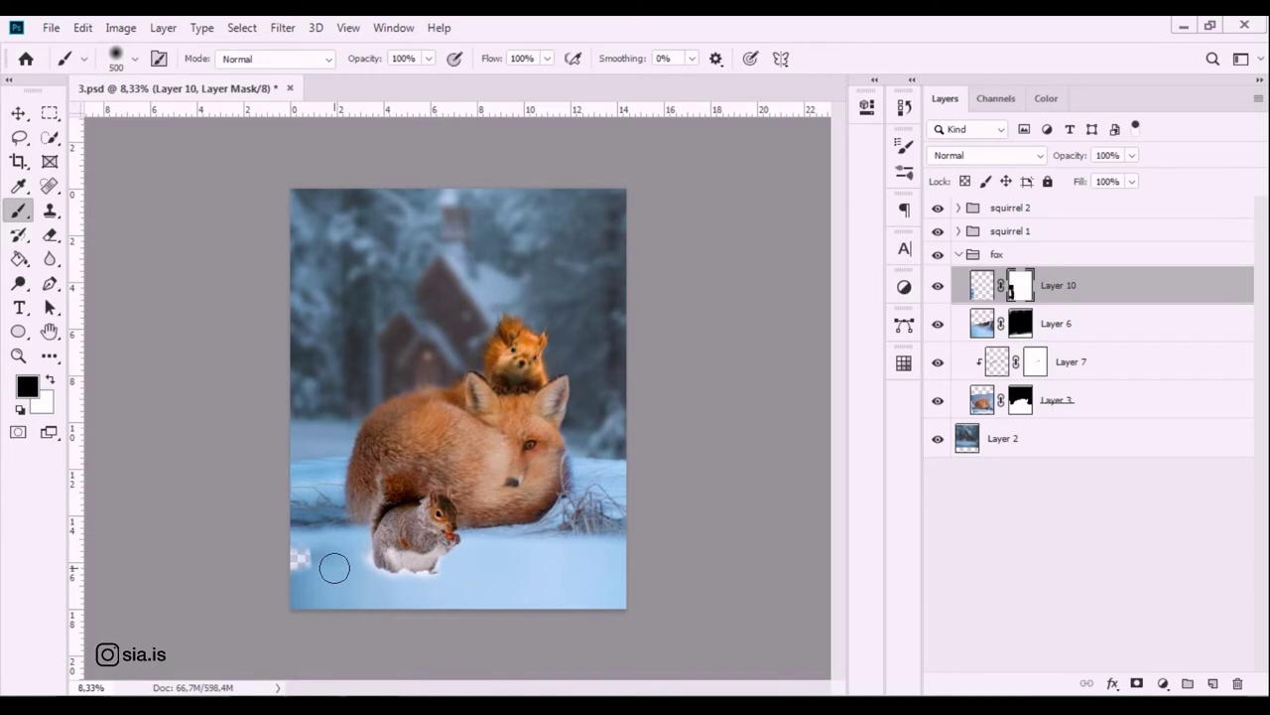
key(x)
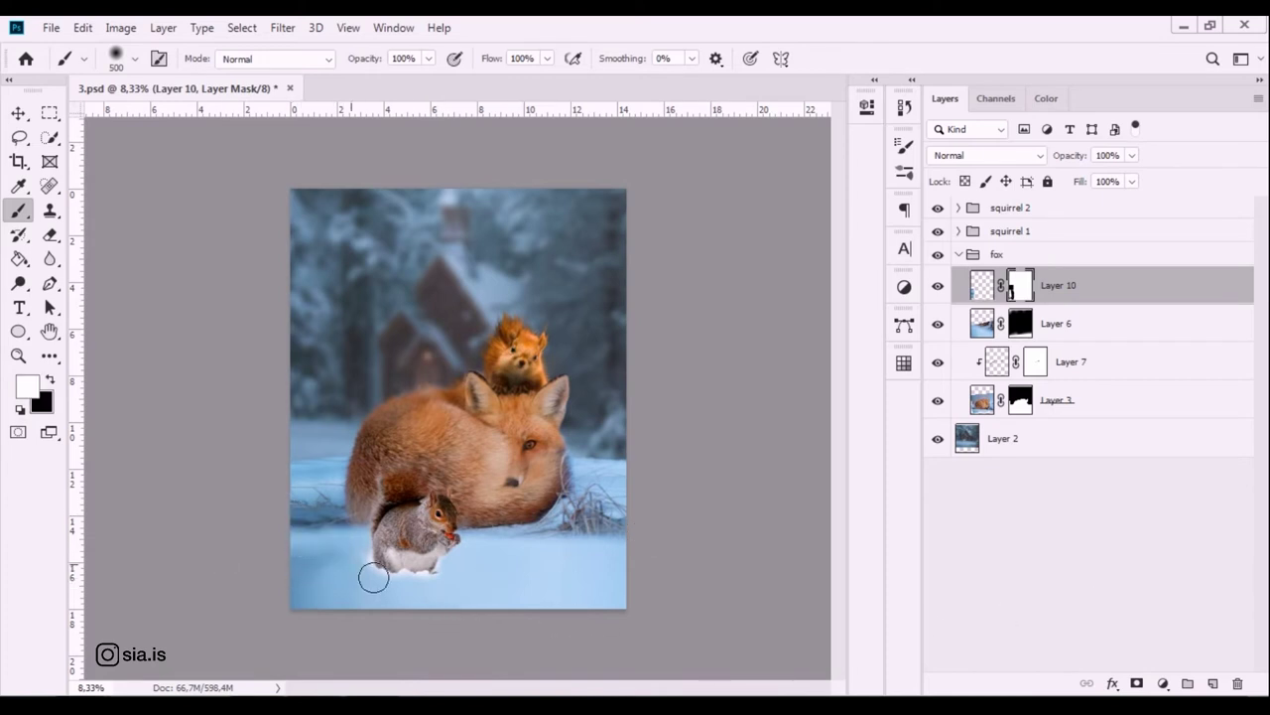
click(939, 324)
click(939, 325)
click(938, 324)
click(938, 325)
Set the brush to 900 at 58% opacity and blend Layer 6's mask in black and white.
key(bracketright)
key(bracketright)
key(bracketright)
drag(424, 64, 418, 92)
key(x)
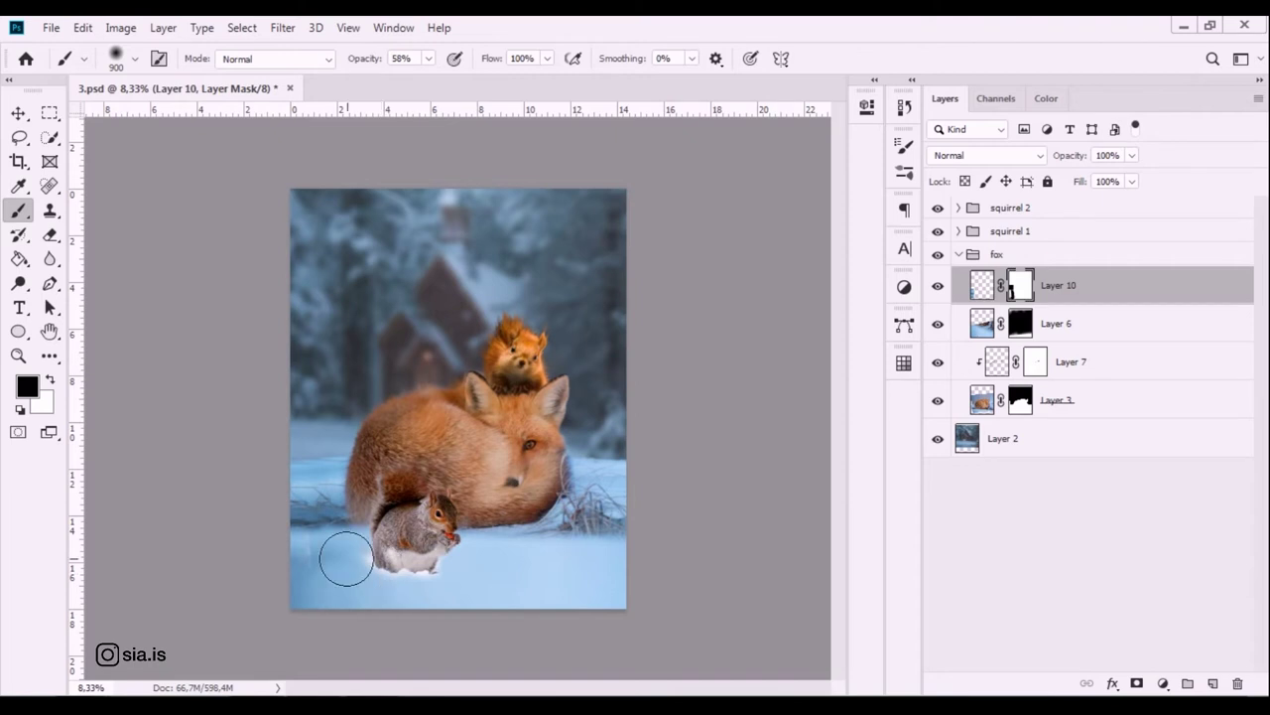
key(x)
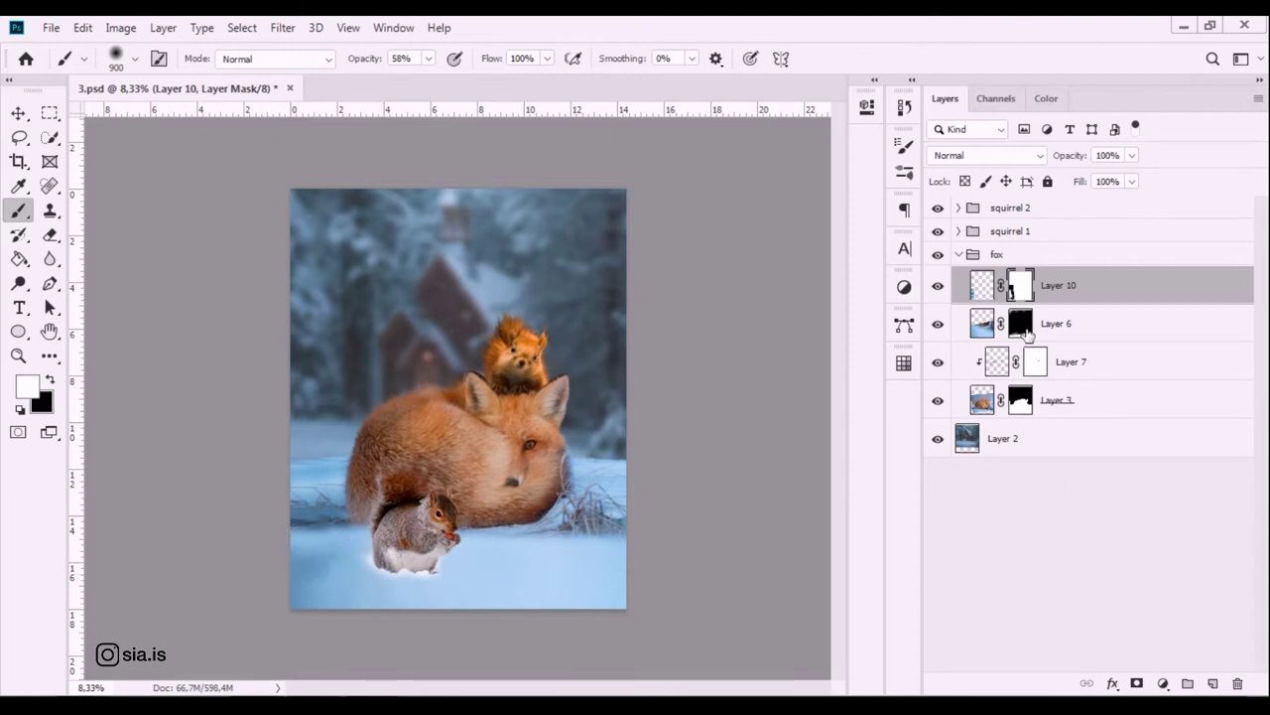
key(alt+bracketleft)
key(x)
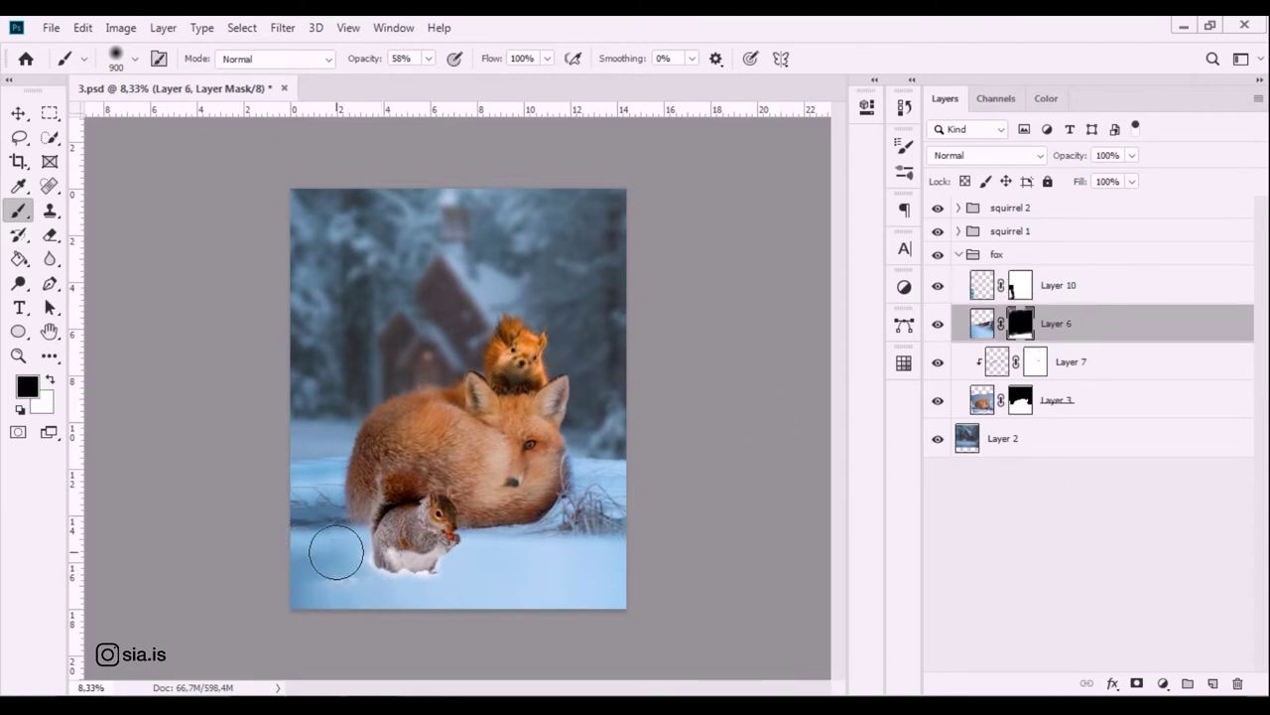
key(x)
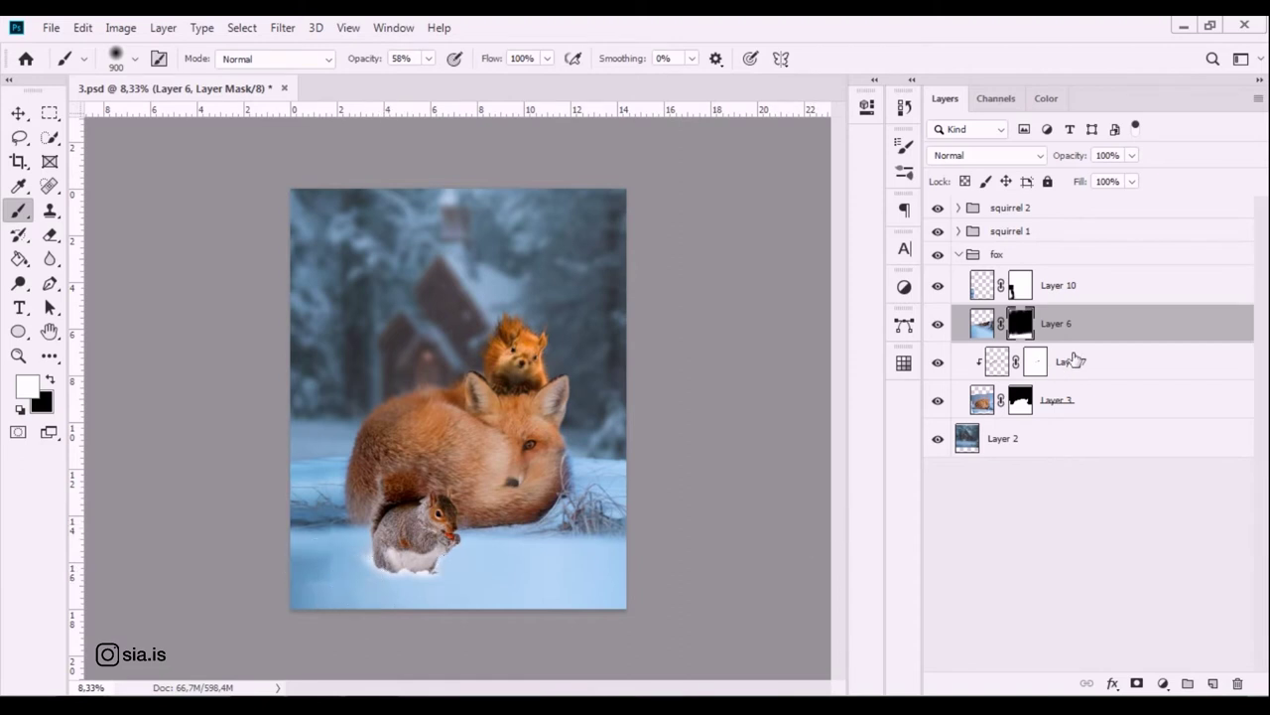
Move Layer 10 and Layer 6 below Layer 3, then erase the hard lower-left edge on Layer 3's mask.
shift+click(1157, 296)
drag(1157, 296, 1160, 427)
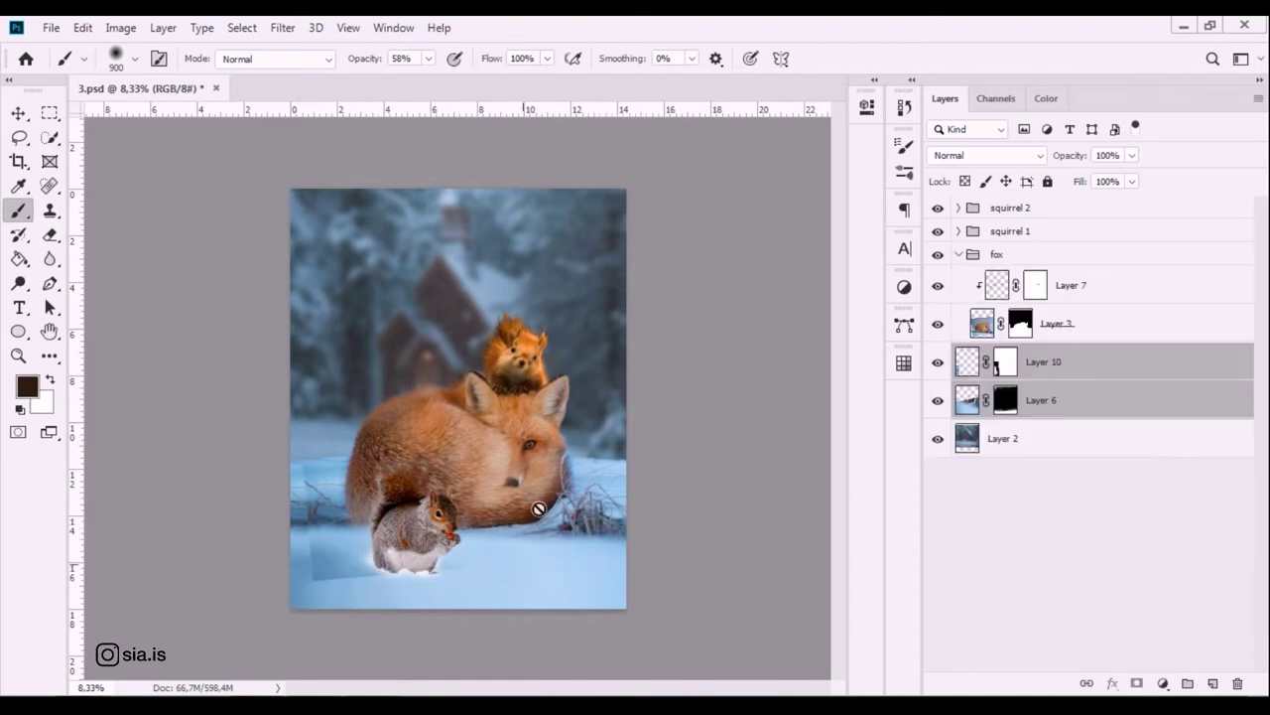
click(1022, 323)
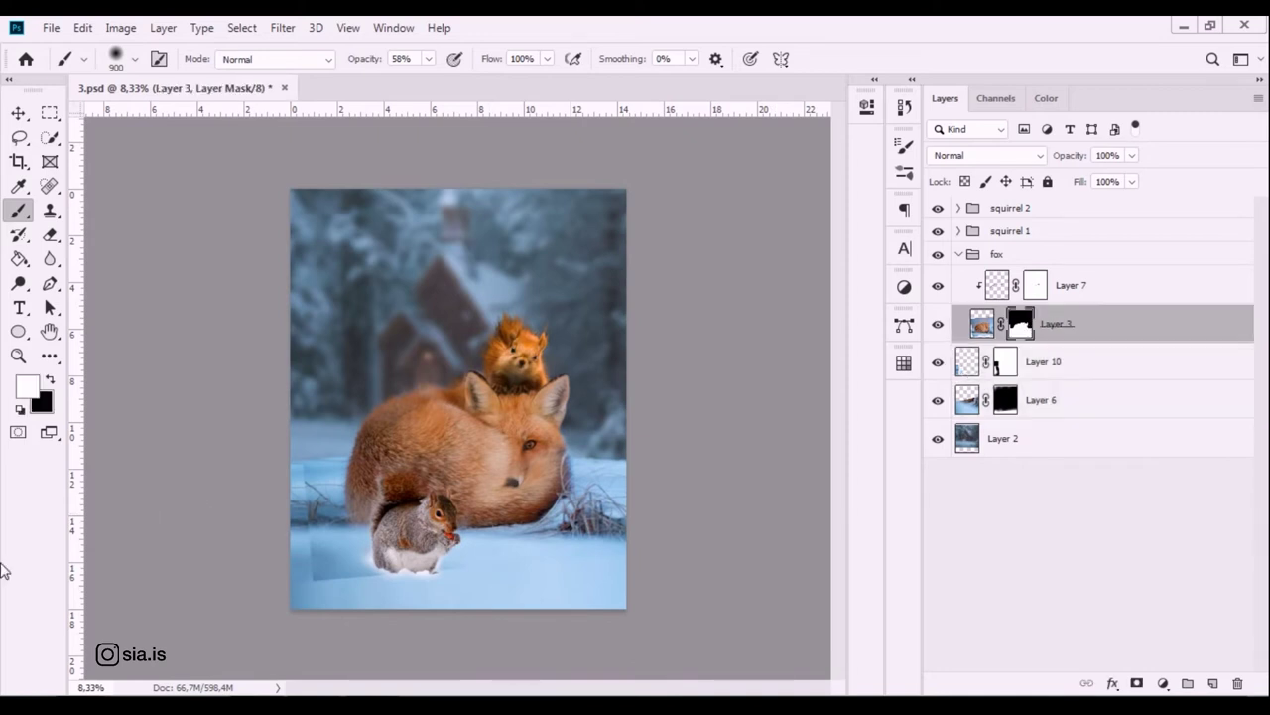
key(x)
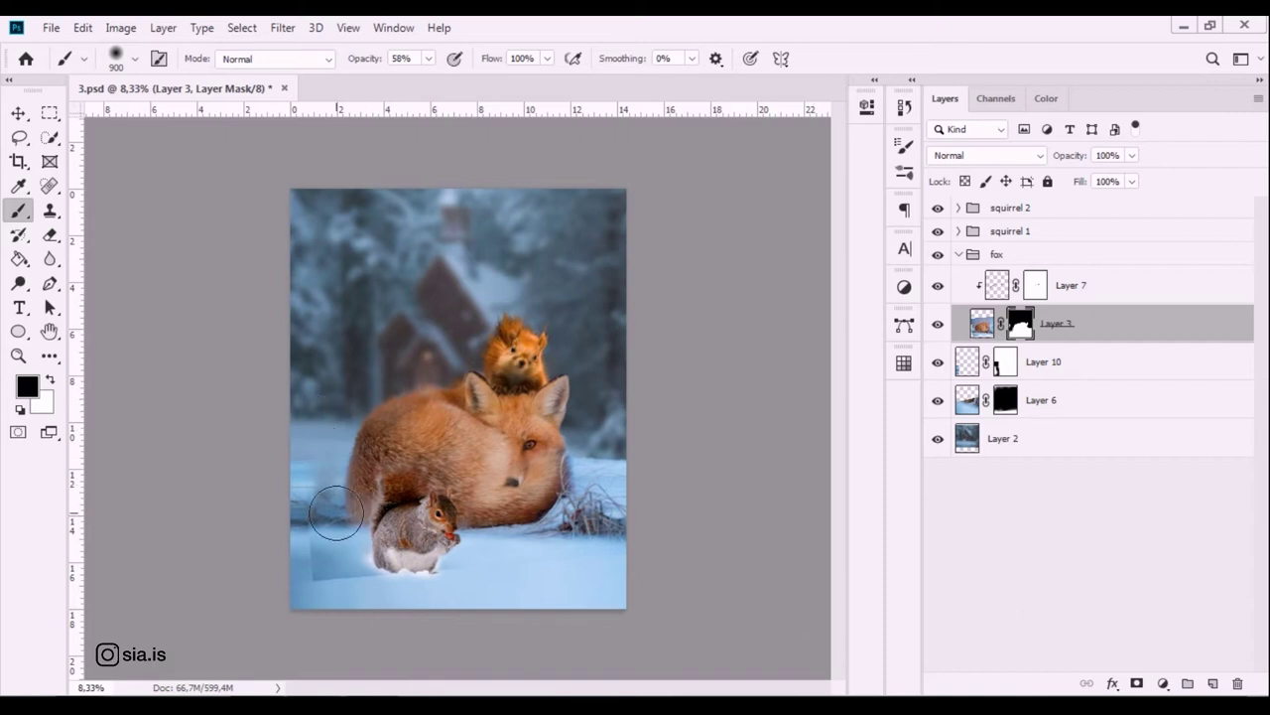
key(x)
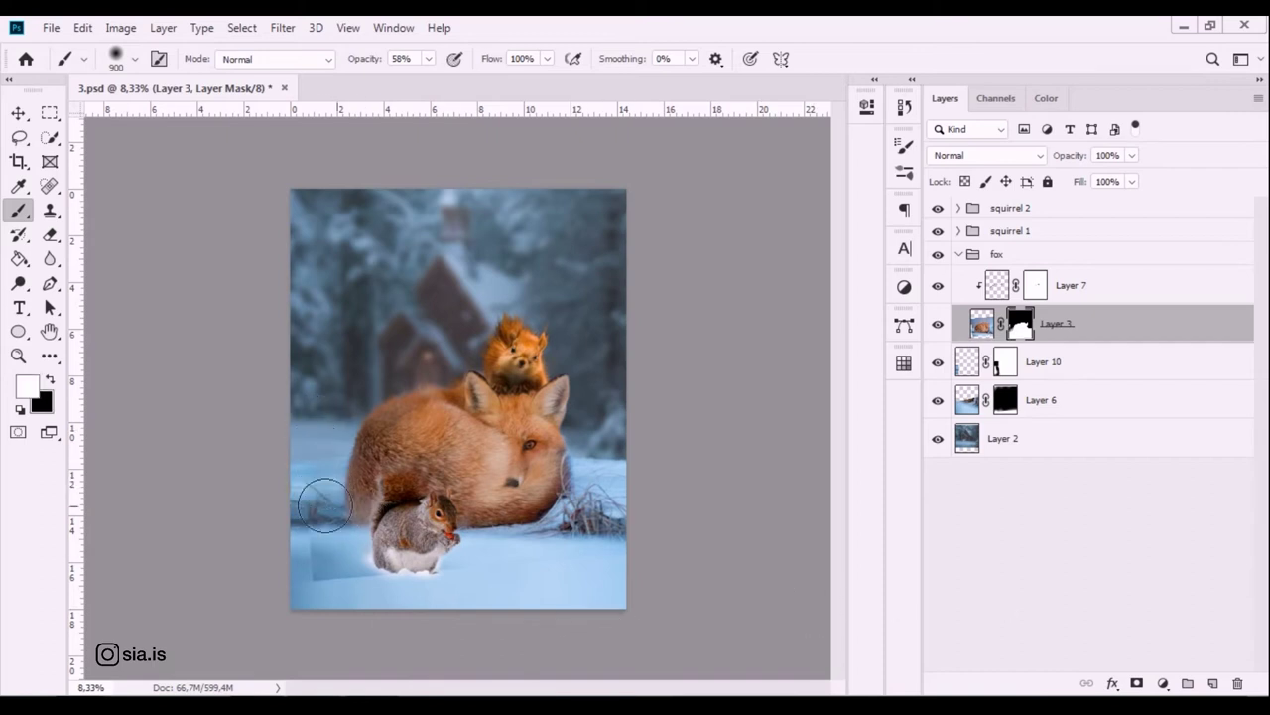
key(x)
mouse_move(288, 499)
mouse_down()
mouse_move(332, 590)
mouse_move(297, 582)
mouse_move(281, 553)
mouse_move(304, 553)
mouse_move(316, 589)
mouse_up()
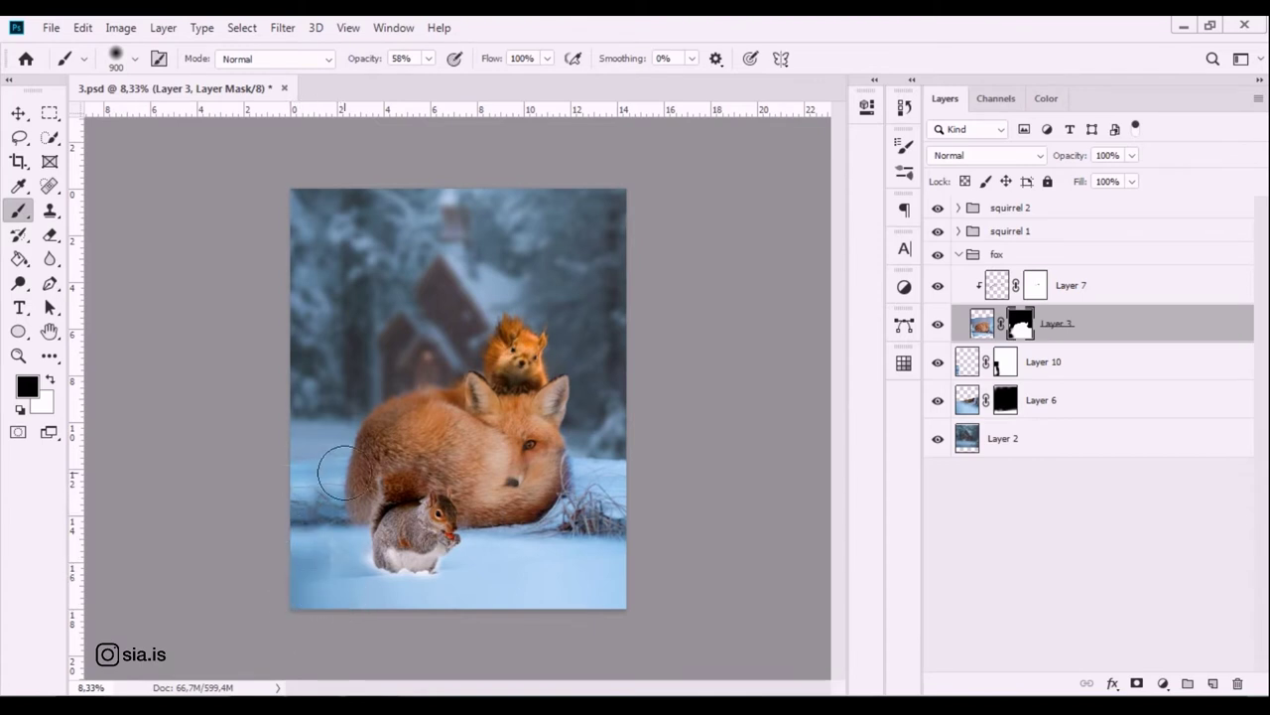
Blend the snow left of the grey squirrel at 100% brush opacity, then reduce the brush size.
key(ctrl+plus)
drag(450, 384, 552, 256)
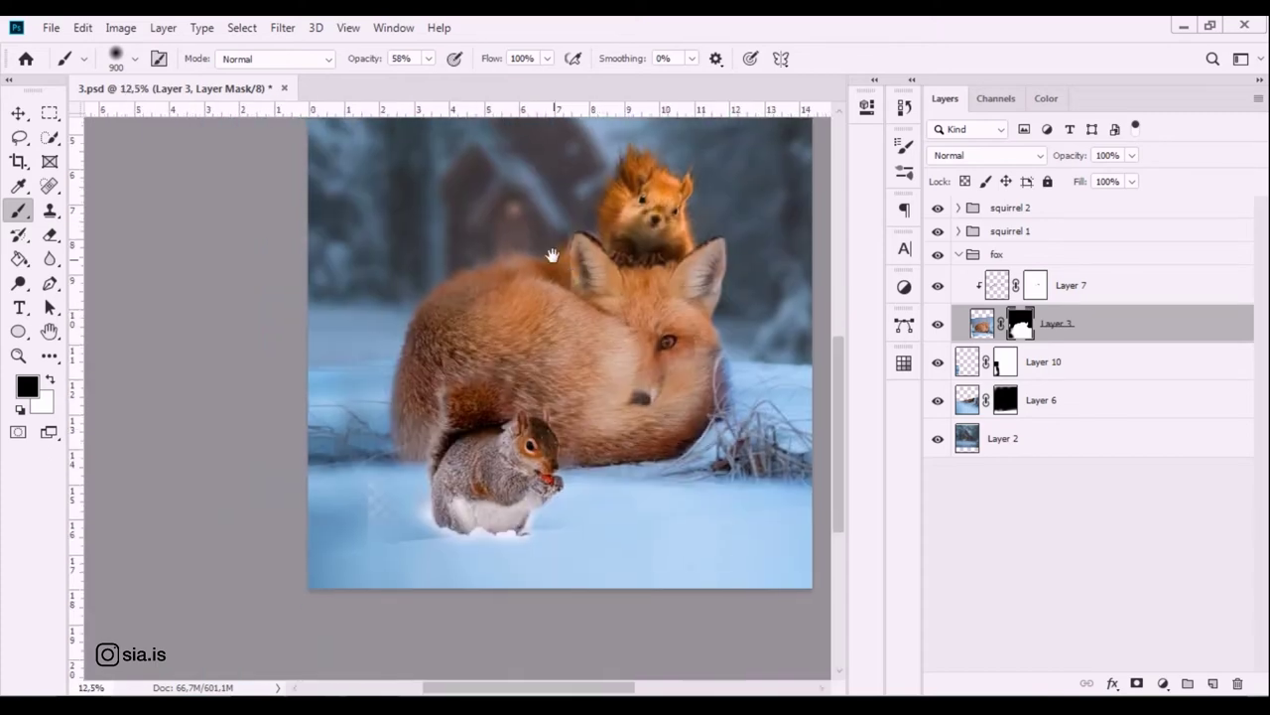
click(428, 58)
drag(425, 84, 453, 85)
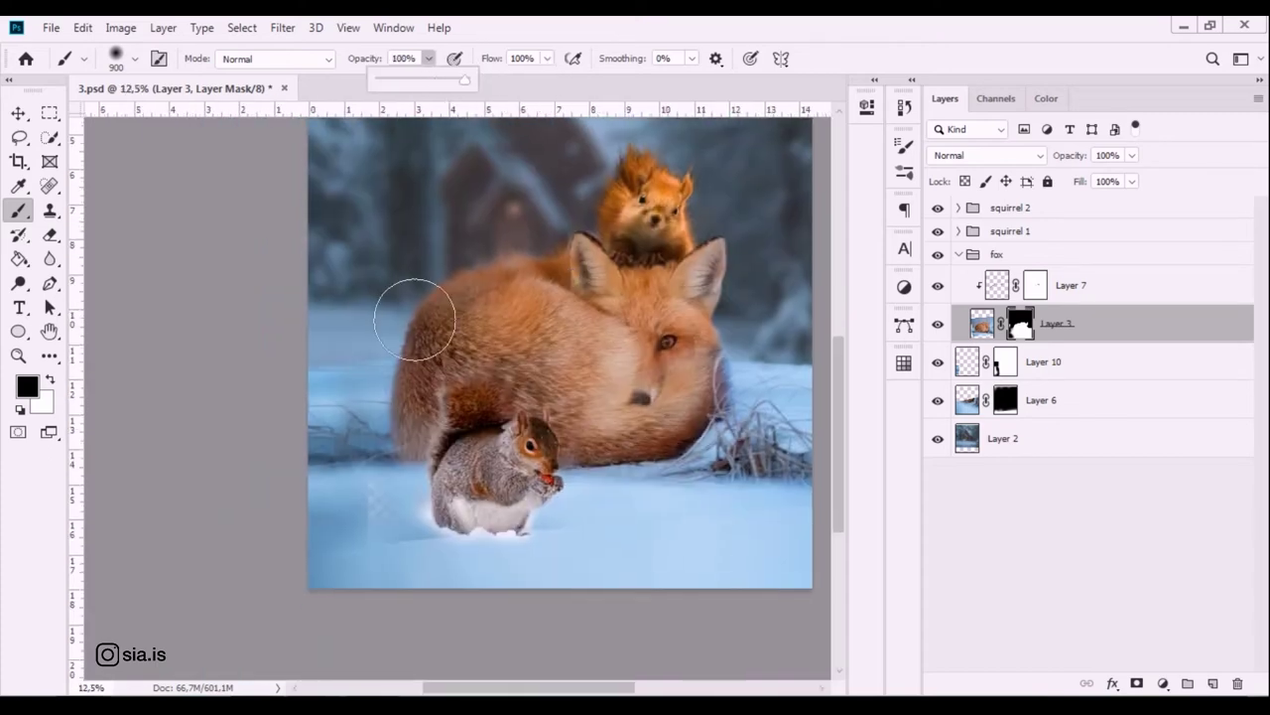
key(x)
drag(378, 487, 368, 545)
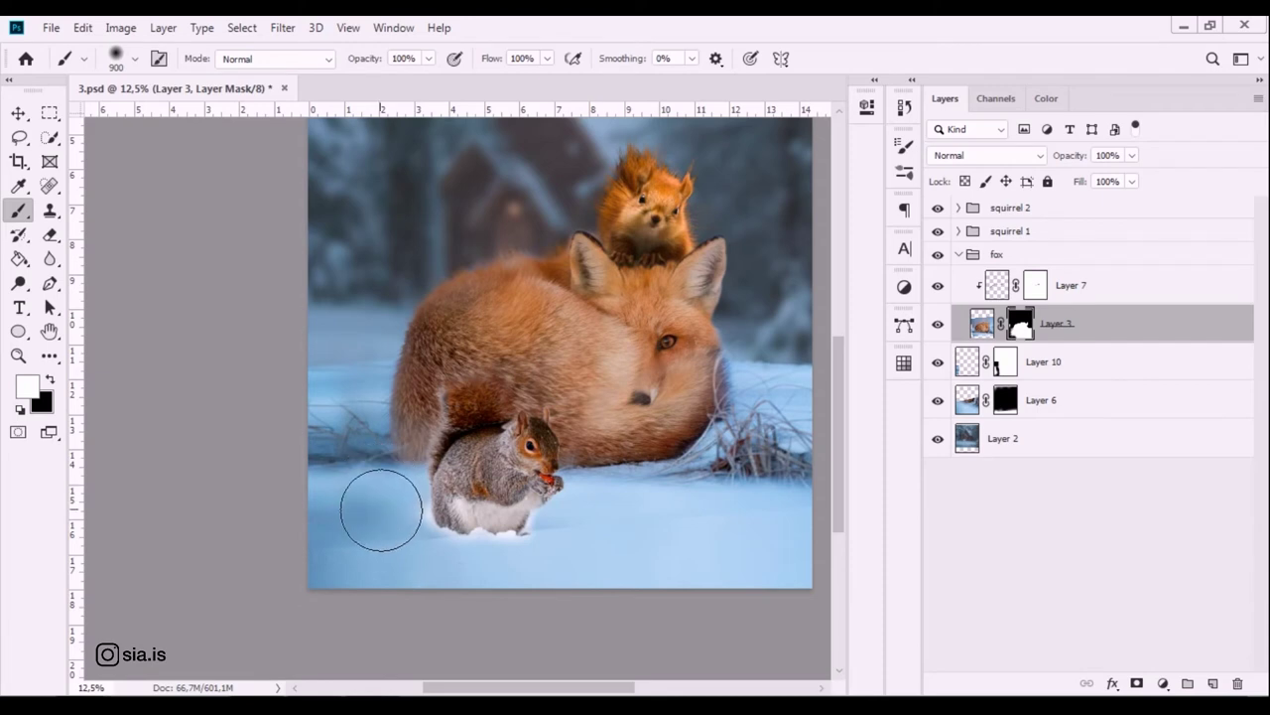
key(x)
key(bracketleft)
key(bracketleft)
key(bracketleft)
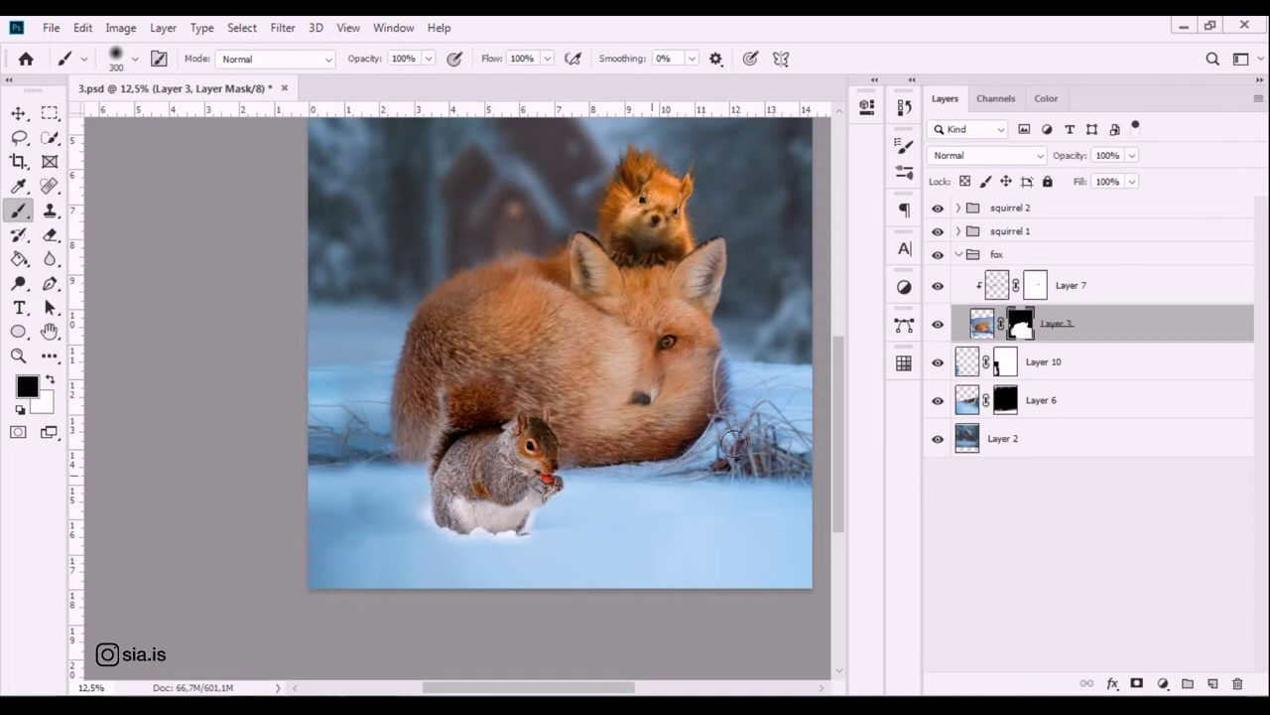
click(1005, 365)
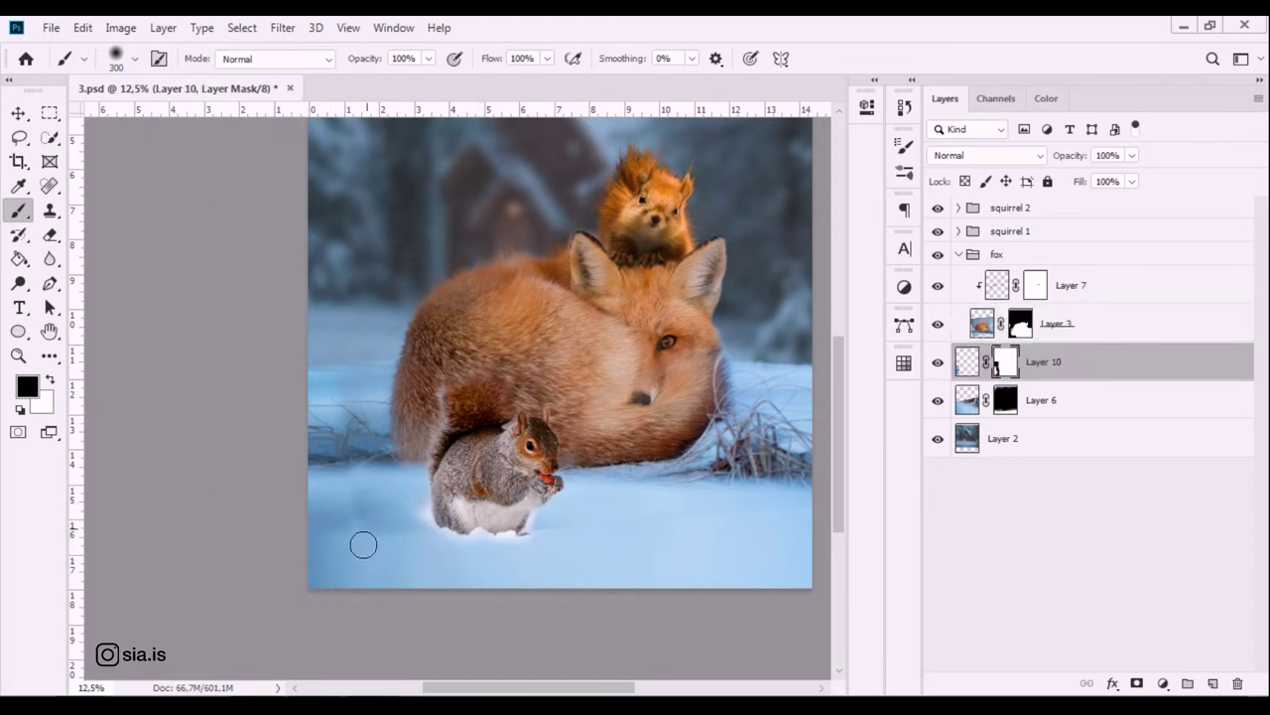
Bring the scene's left edge into view, select Layer 10 and nudge it slightly.
click(1006, 402)
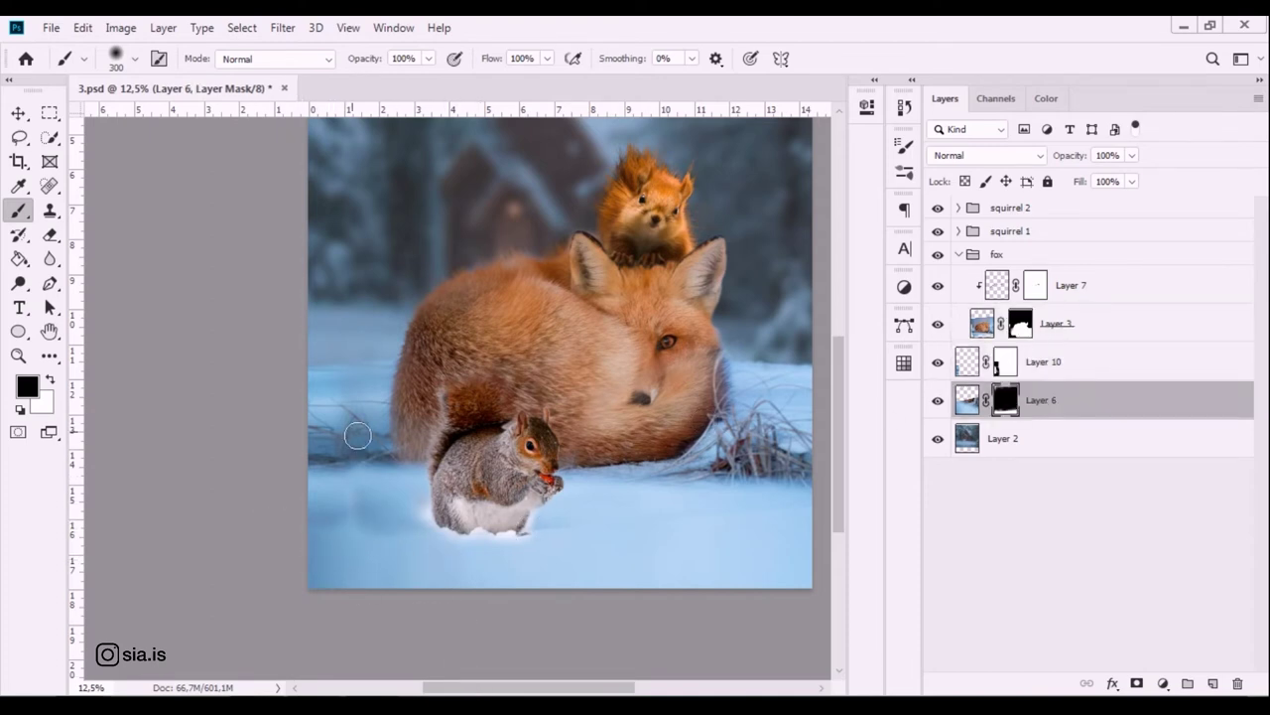
key(x)
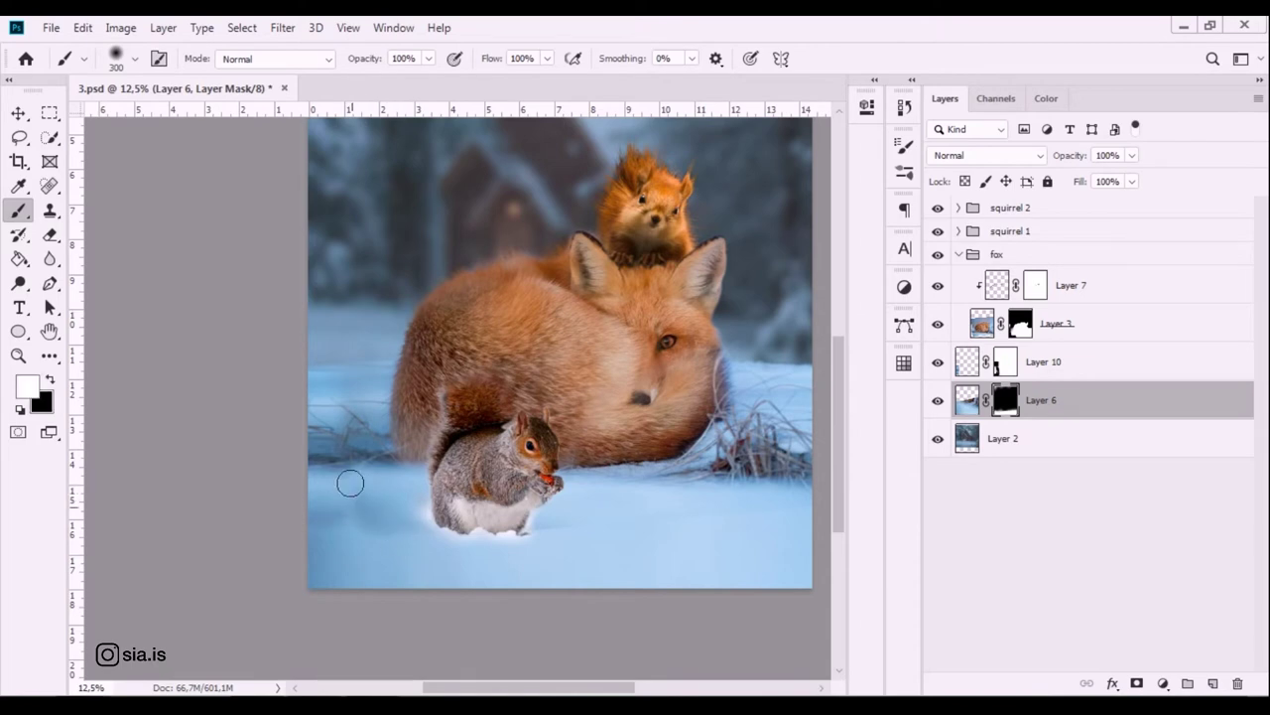
key(ctrl+minus)
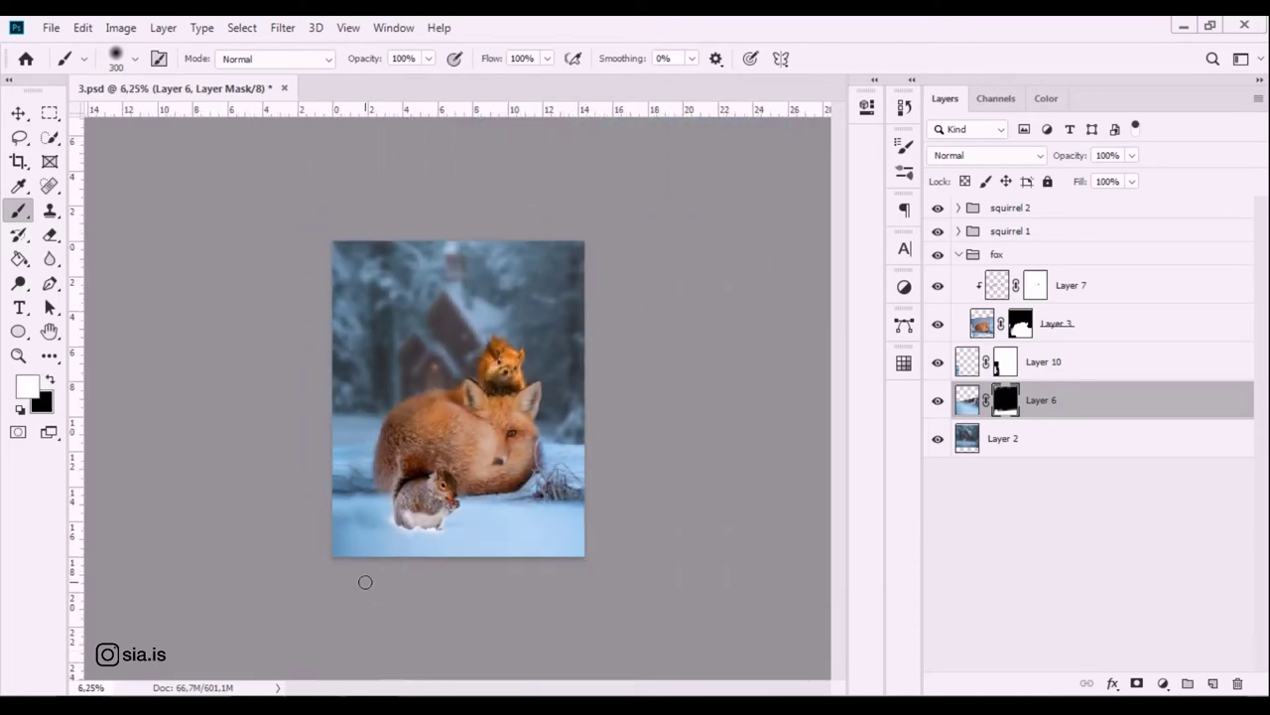
key(ctrl+plus)
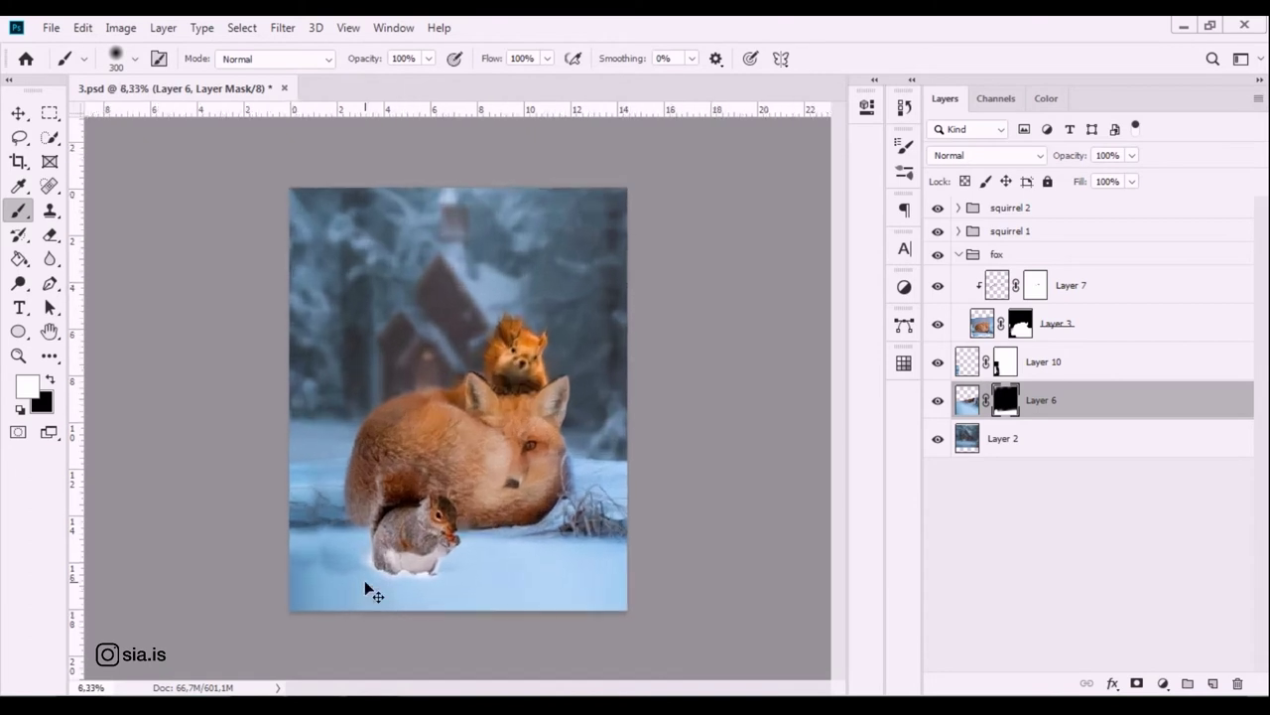
drag(261, 426, 457, 377)
click(972, 367)
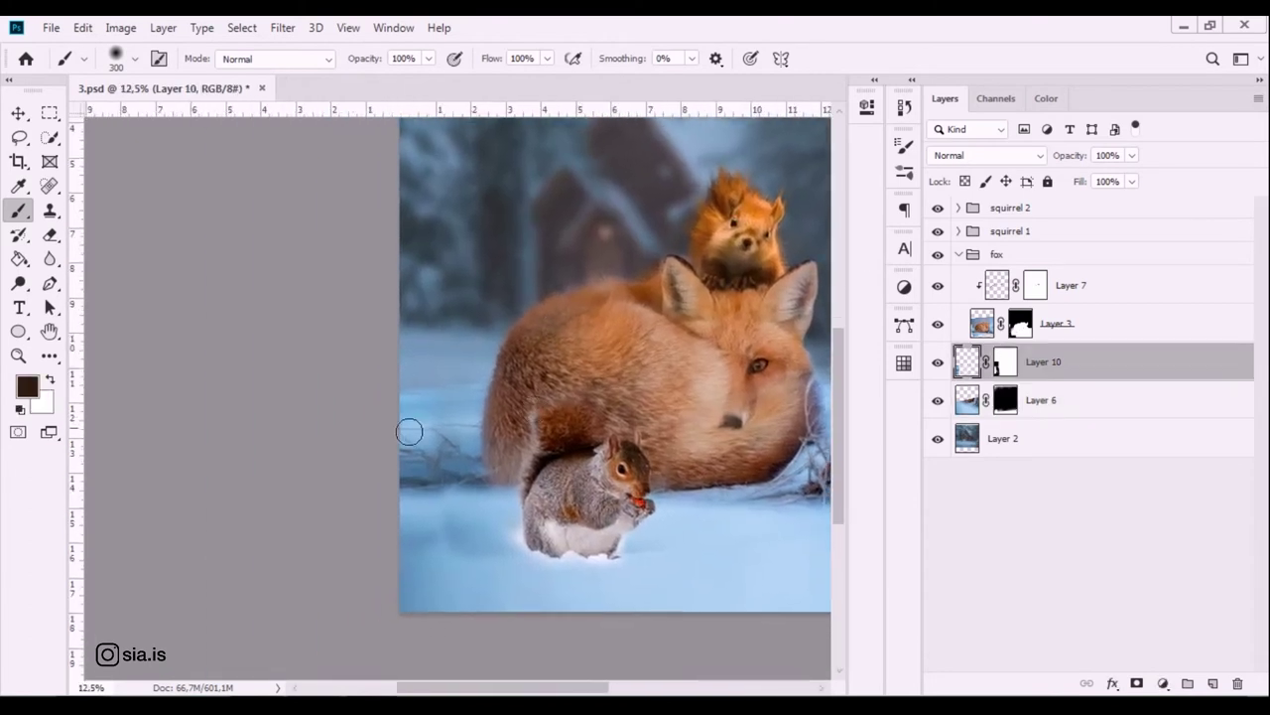
key(v)
mouse_move(380, 419)
mouse_down()
mouse_move(414, 438)
mouse_move(417, 454)
mouse_up()
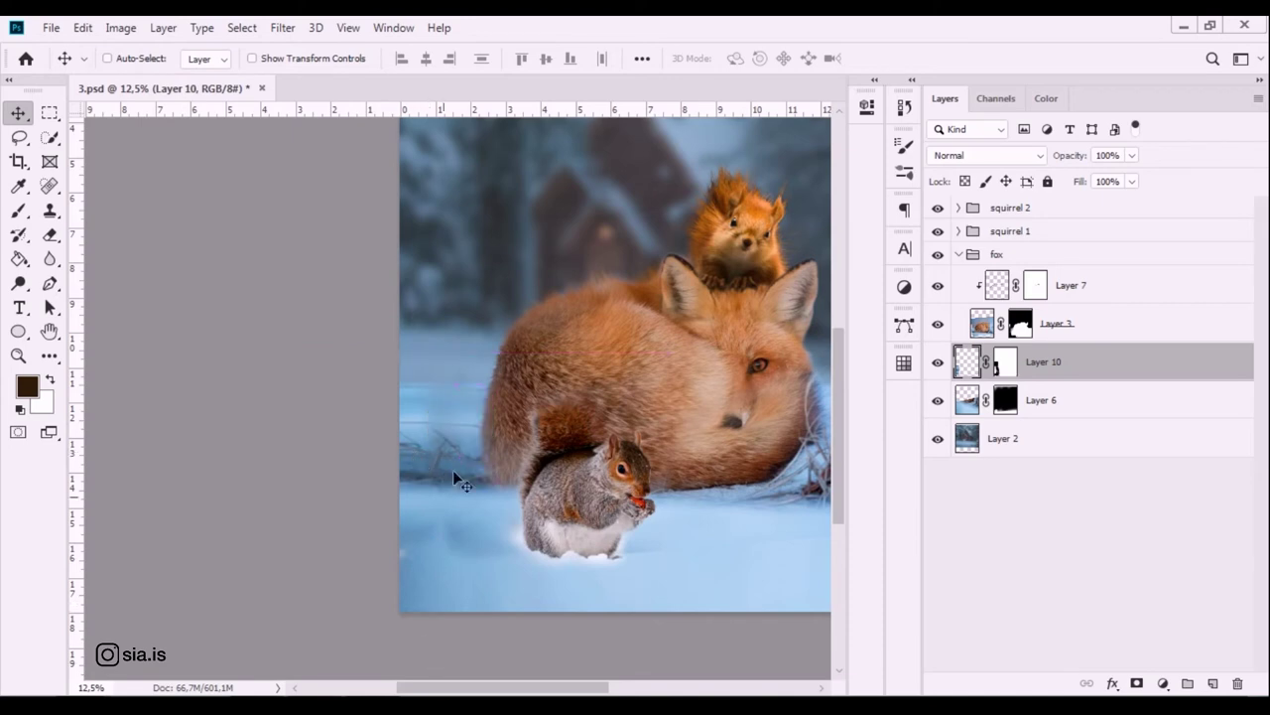
Paint Layer 10's mask black and white over the left-edge grass with a size-500 brush.
click(1005, 362)
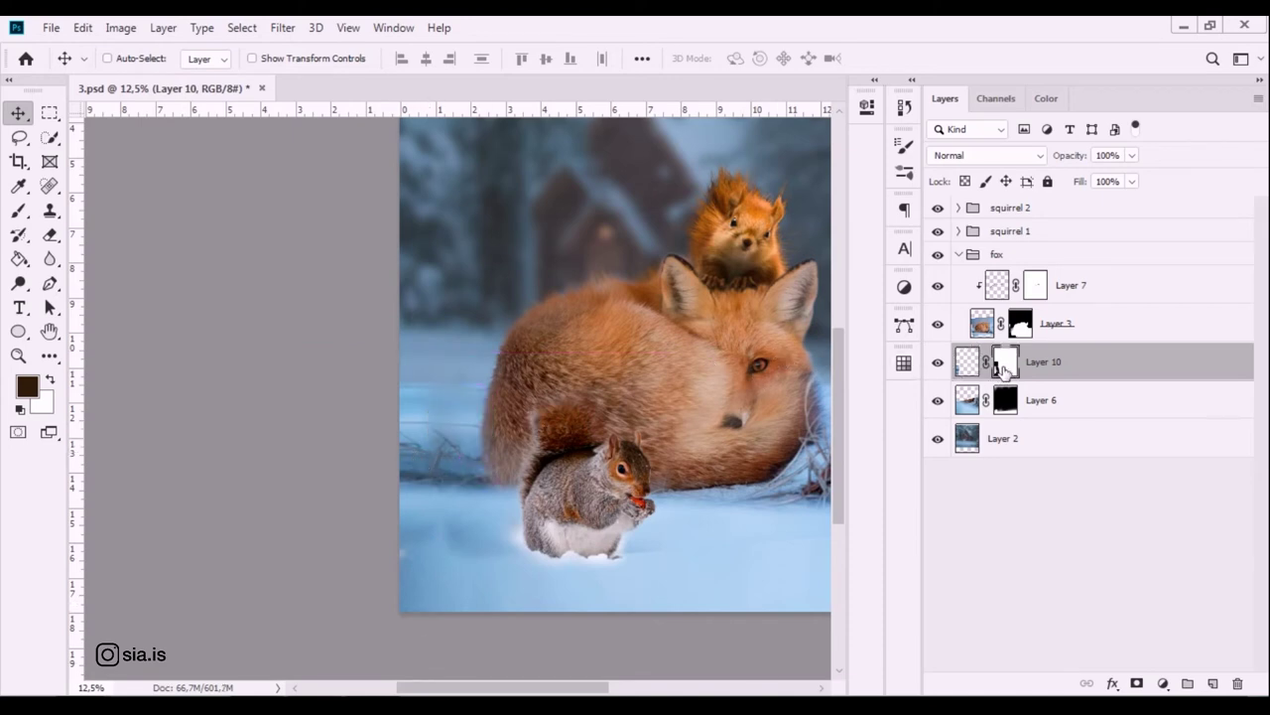
right_click(18, 210)
click(89, 207)
key(x)
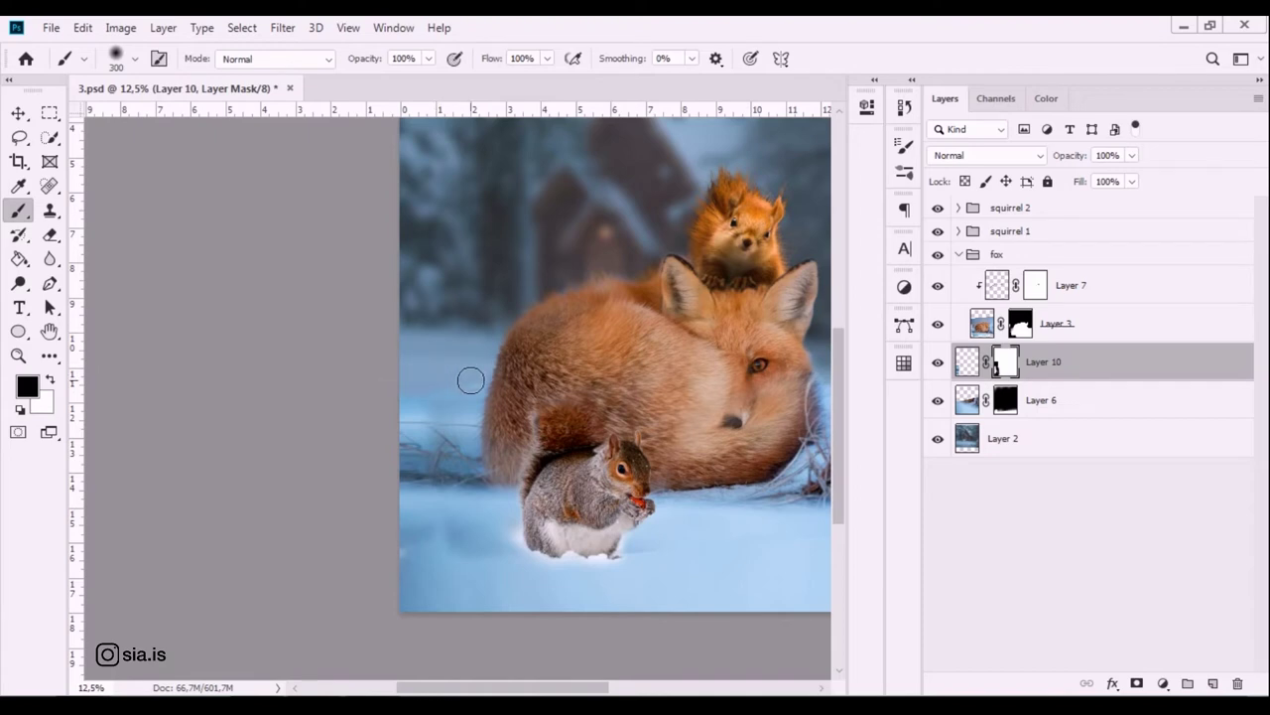
key(bracketright)
key(bracketright)
key(bracketright)
drag(424, 417, 455, 425)
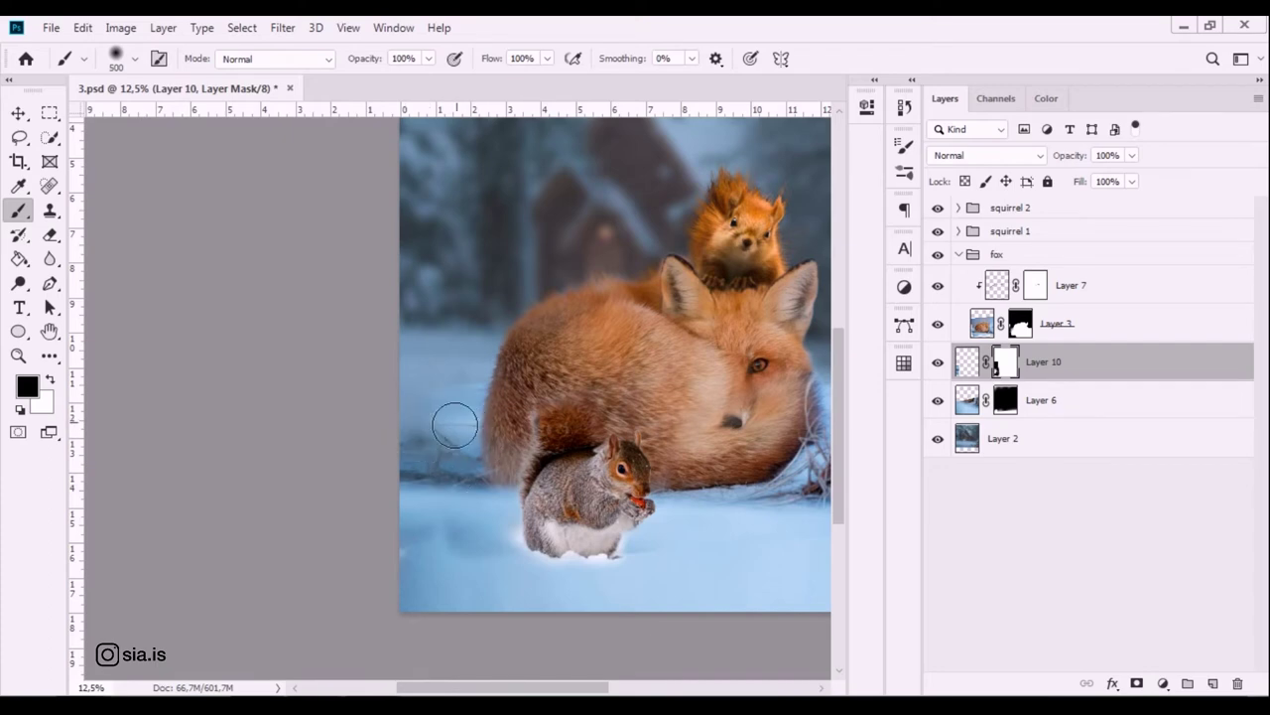
key(x)
drag(420, 462, 467, 420)
Touch up Layer 10's mask beside the fox tail, check the whole image, and return to its pixels.
key(x)
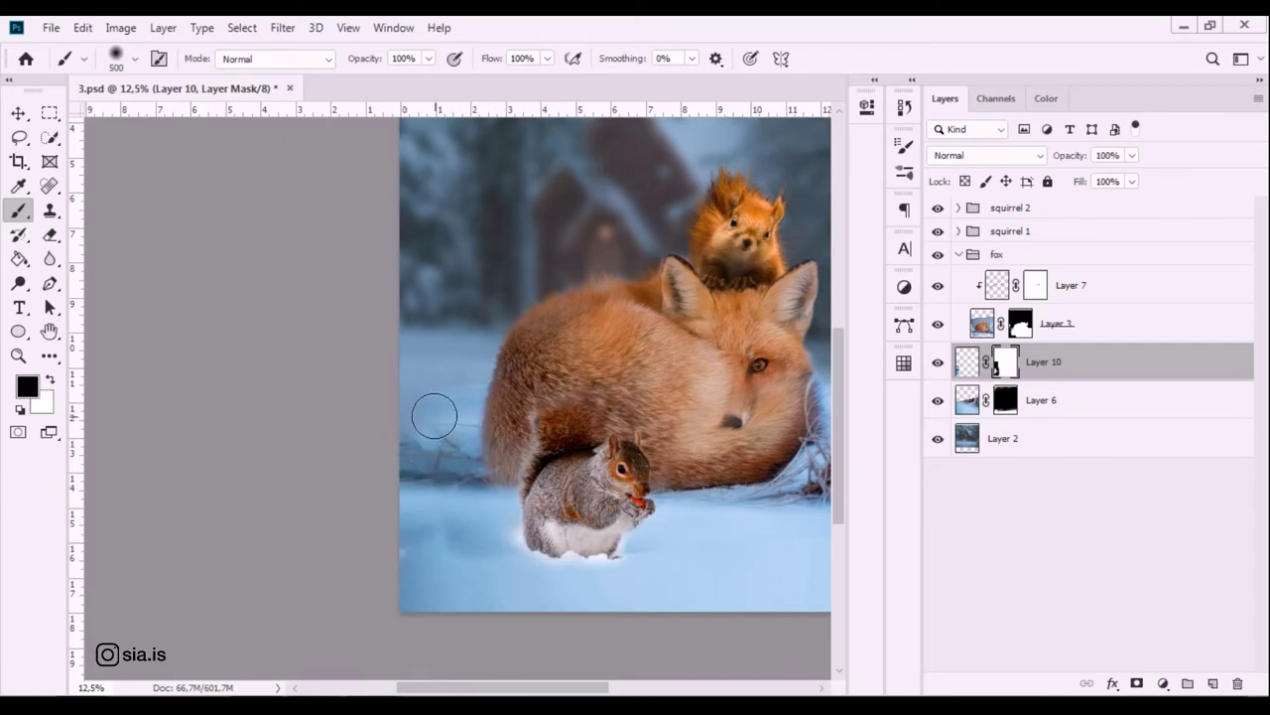
mouse_move(462, 386)
mouse_down()
mouse_move(524, 495)
mouse_move(345, 479)
mouse_up()
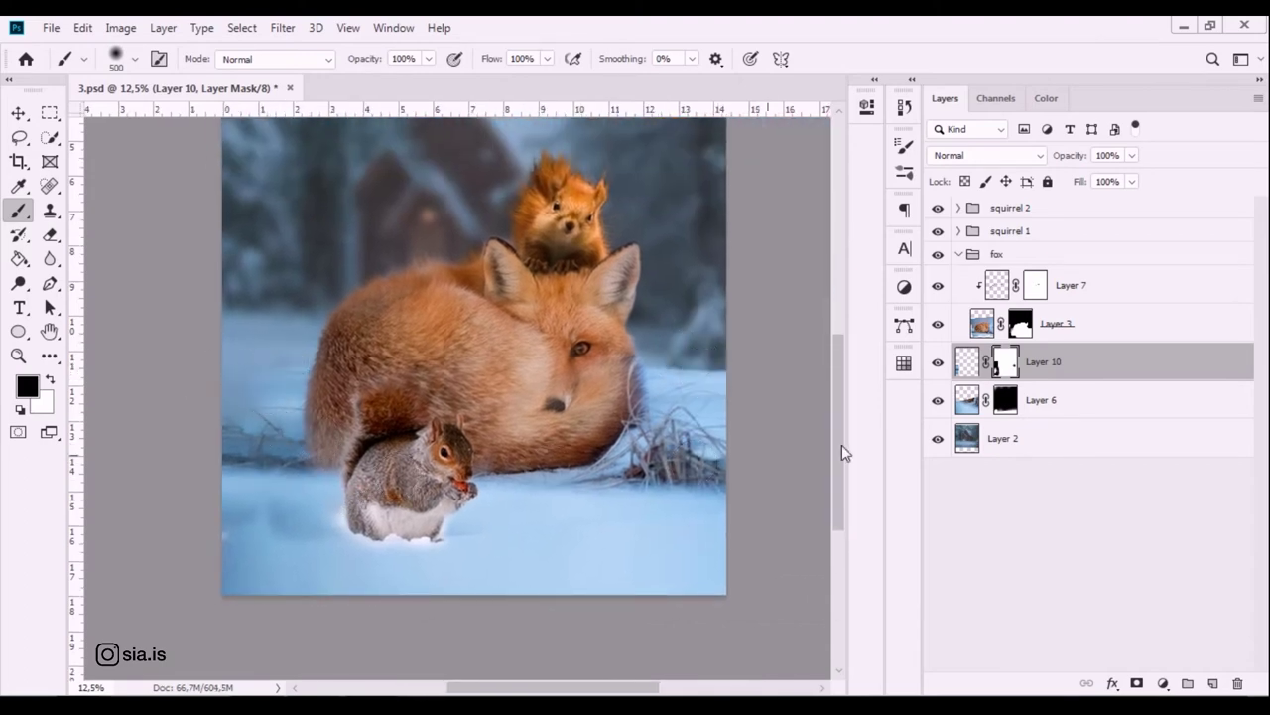
key(x)
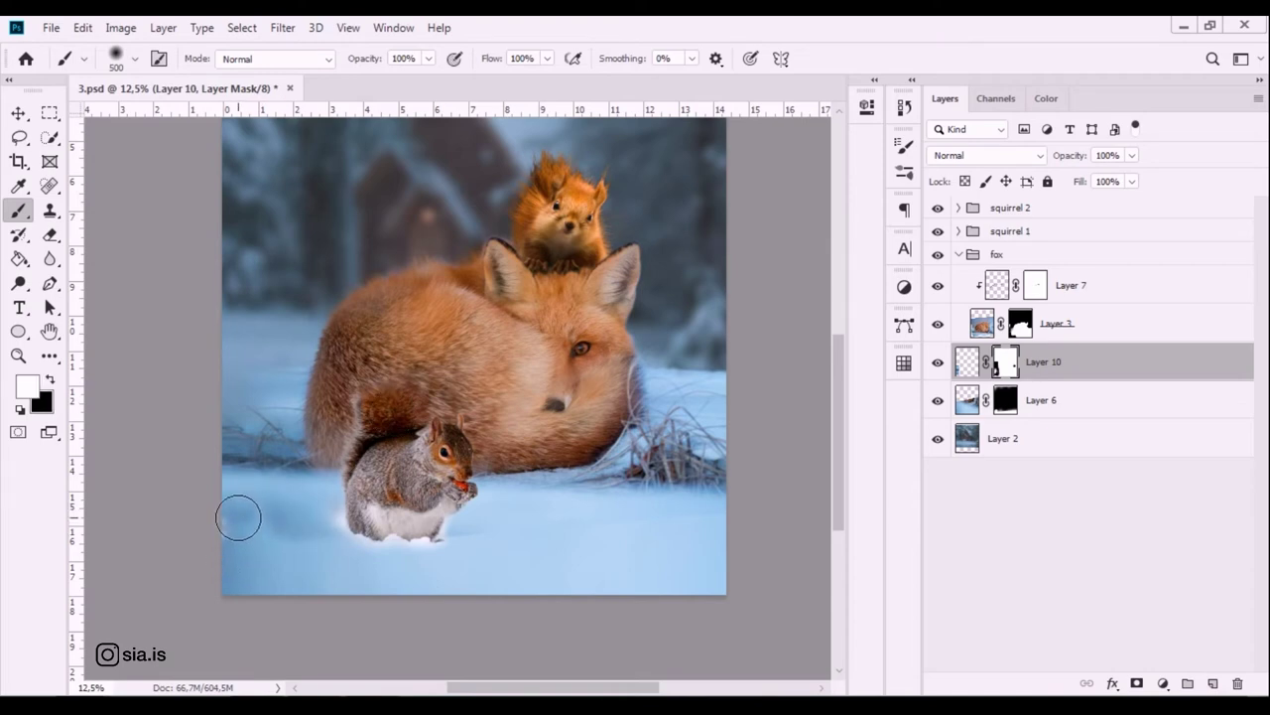
key(x)
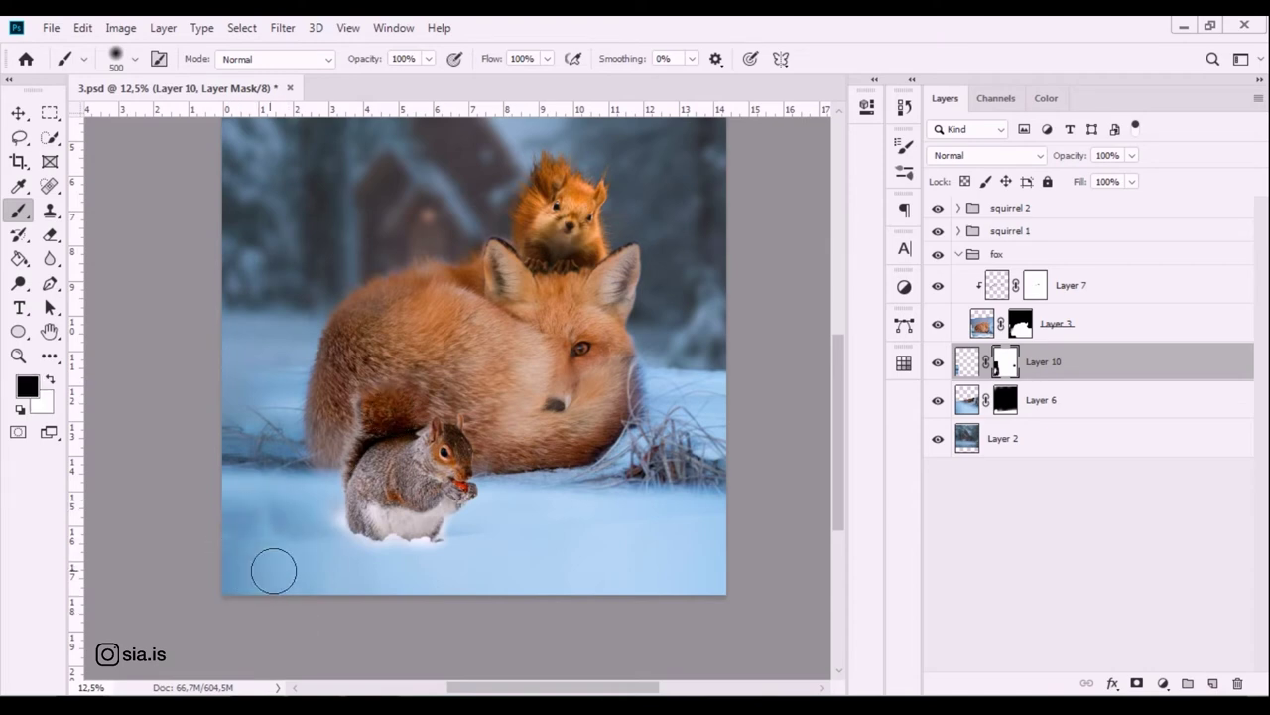
key(x)
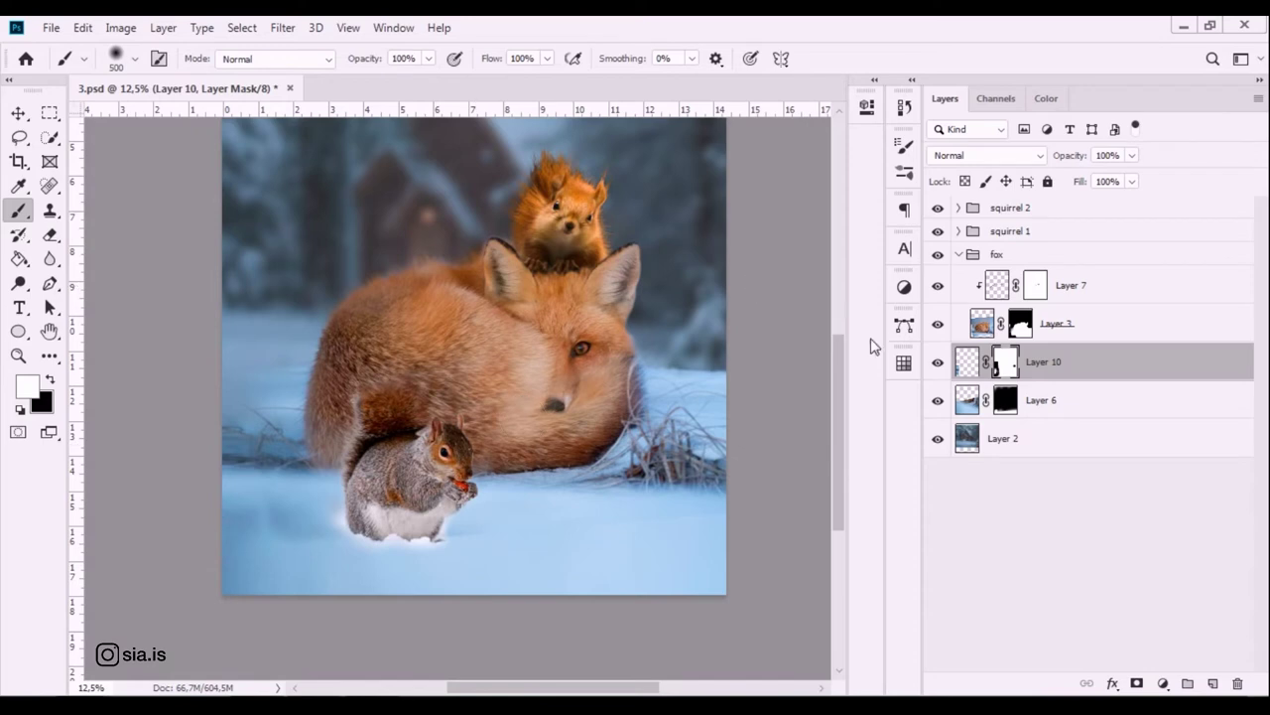
key(ctrl+minus)
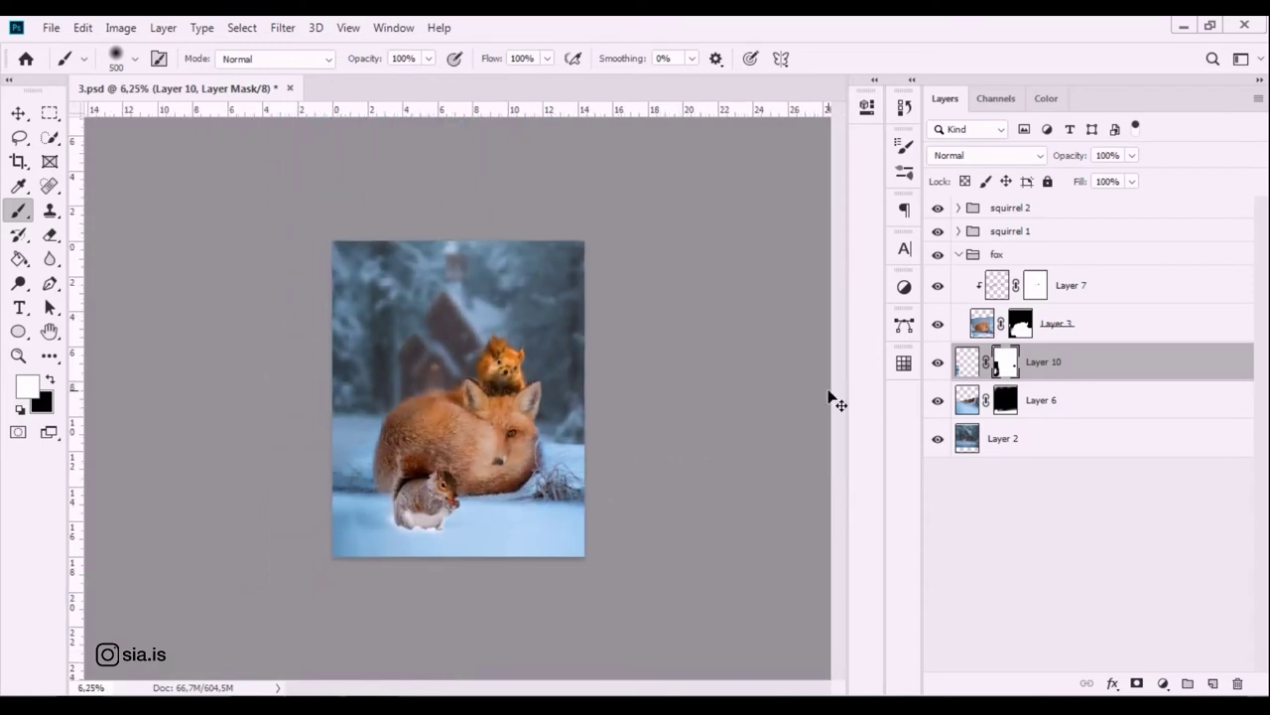
key(ctrl+plus)
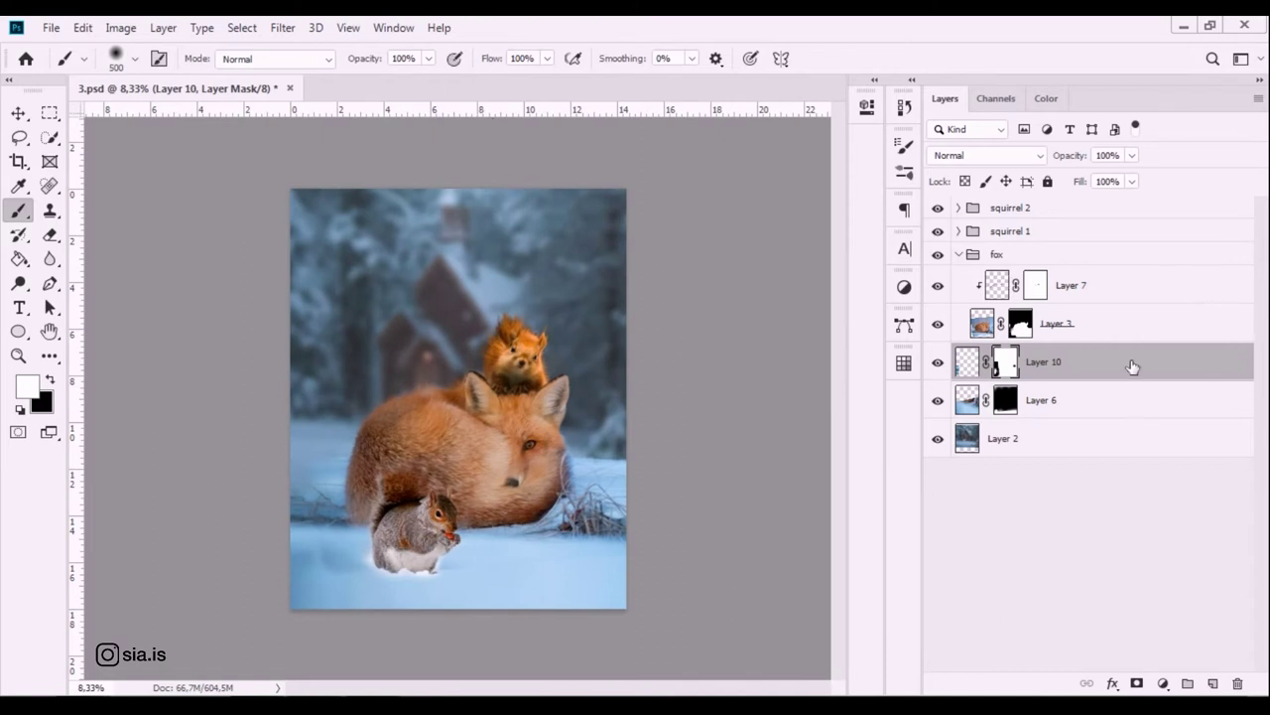
key(ctrl+2)
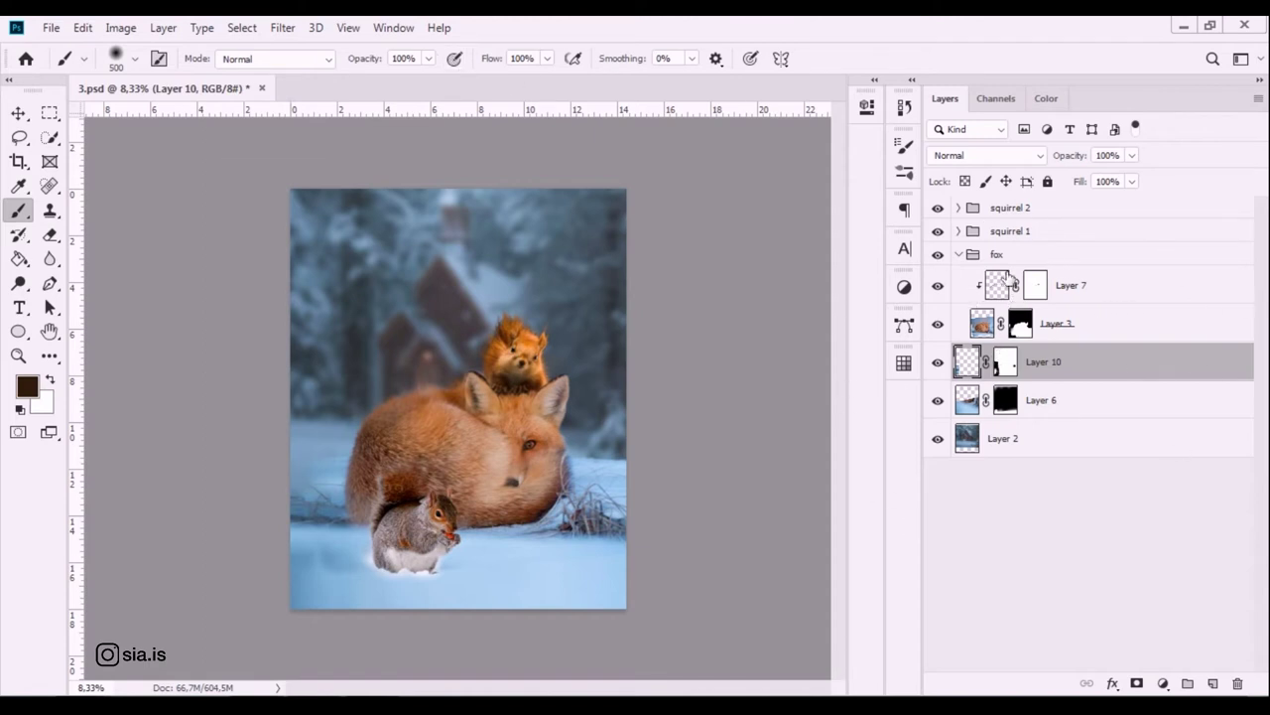
Expand the squirrel 2 group, toggle the grey squirrel to compare, and select Layer 9.
click(1045, 235)
click(958, 209)
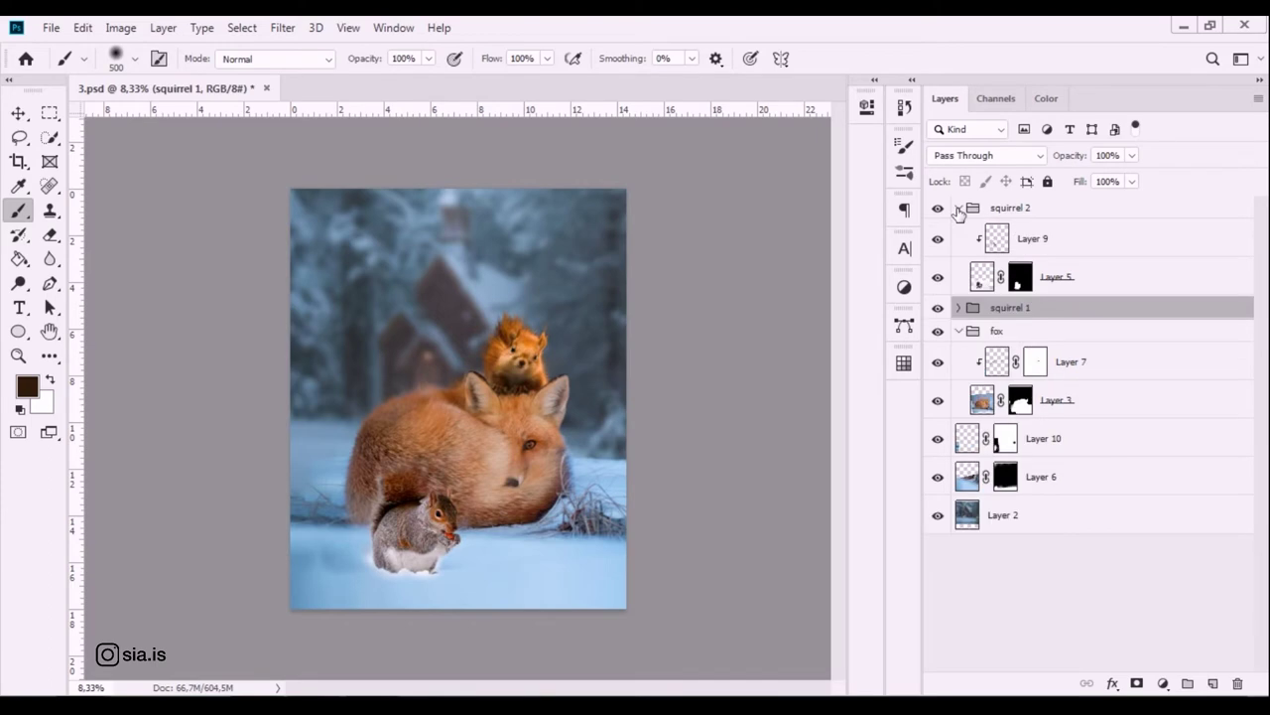
click(938, 277)
click(938, 277)
click(983, 278)
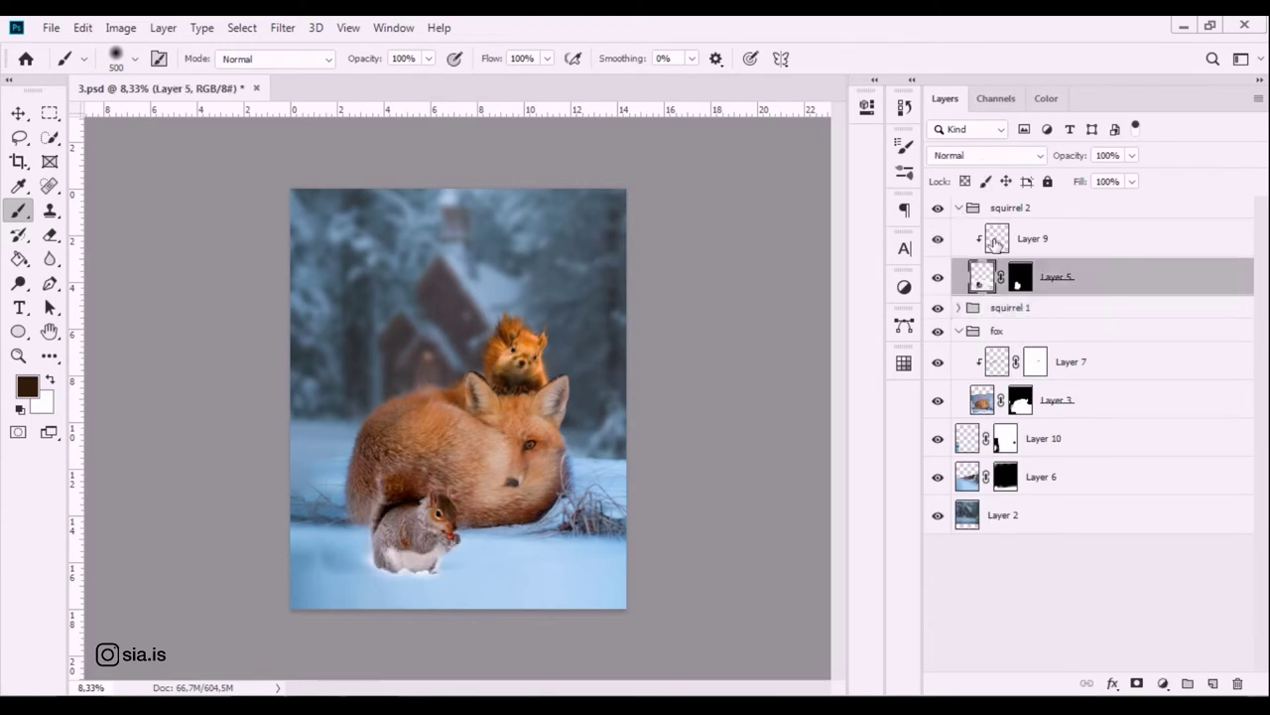
click(996, 241)
Sample the fox's fur and paint brown on Layer 9 where the squirrel meets the tail.
key(ctrl+plus)
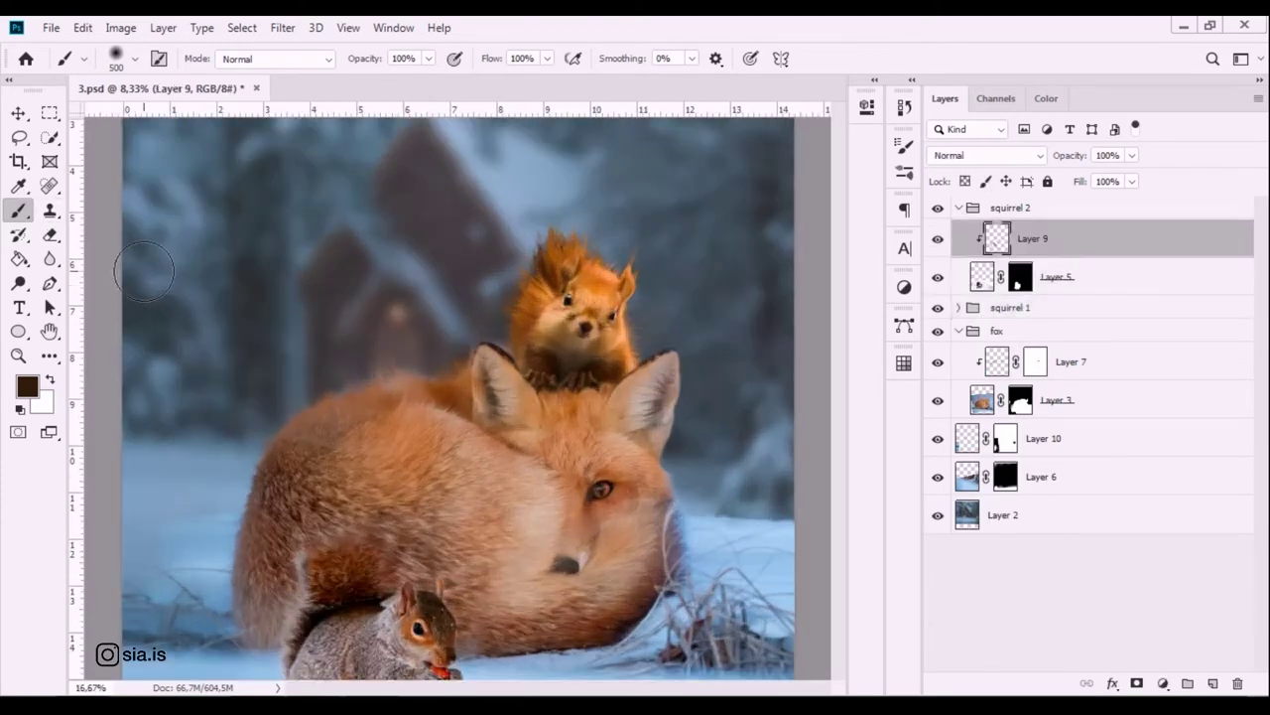
scroll(397, 441, down, 3)
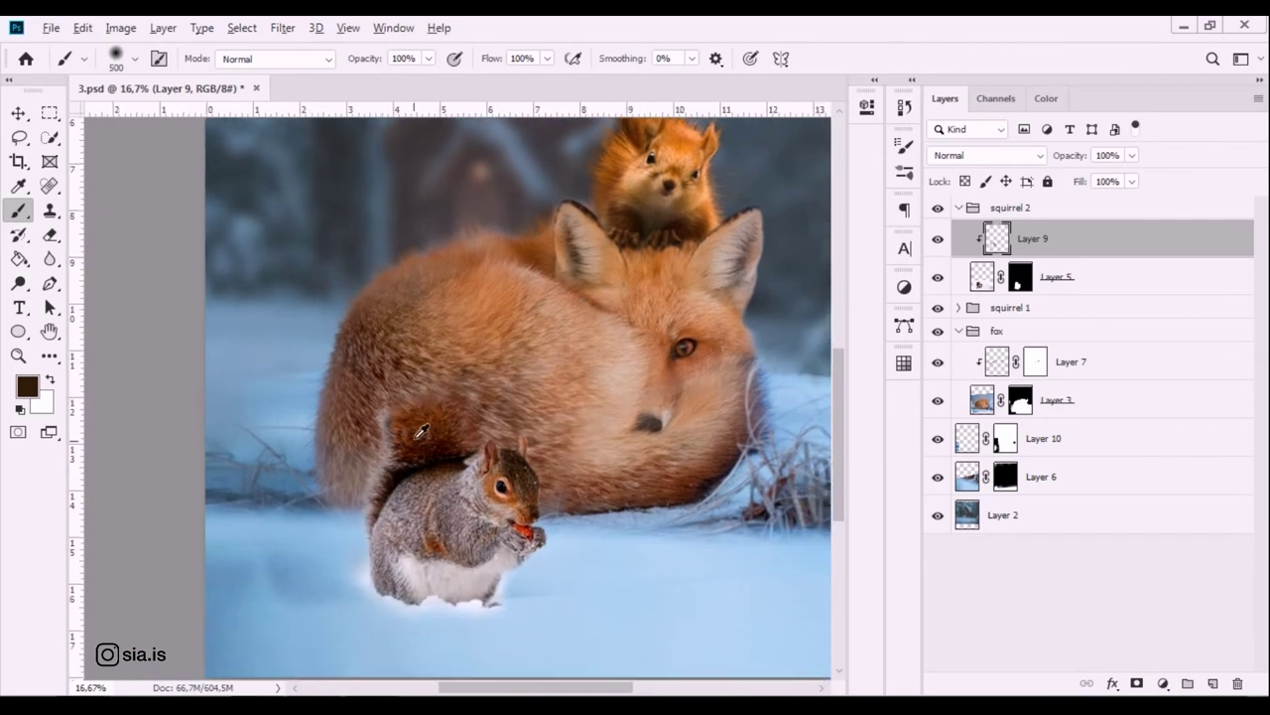
alt+click(387, 428)
mouse_move(374, 414)
mouse_down()
mouse_move(346, 440)
mouse_move(340, 477)
mouse_move(359, 453)
mouse_up()
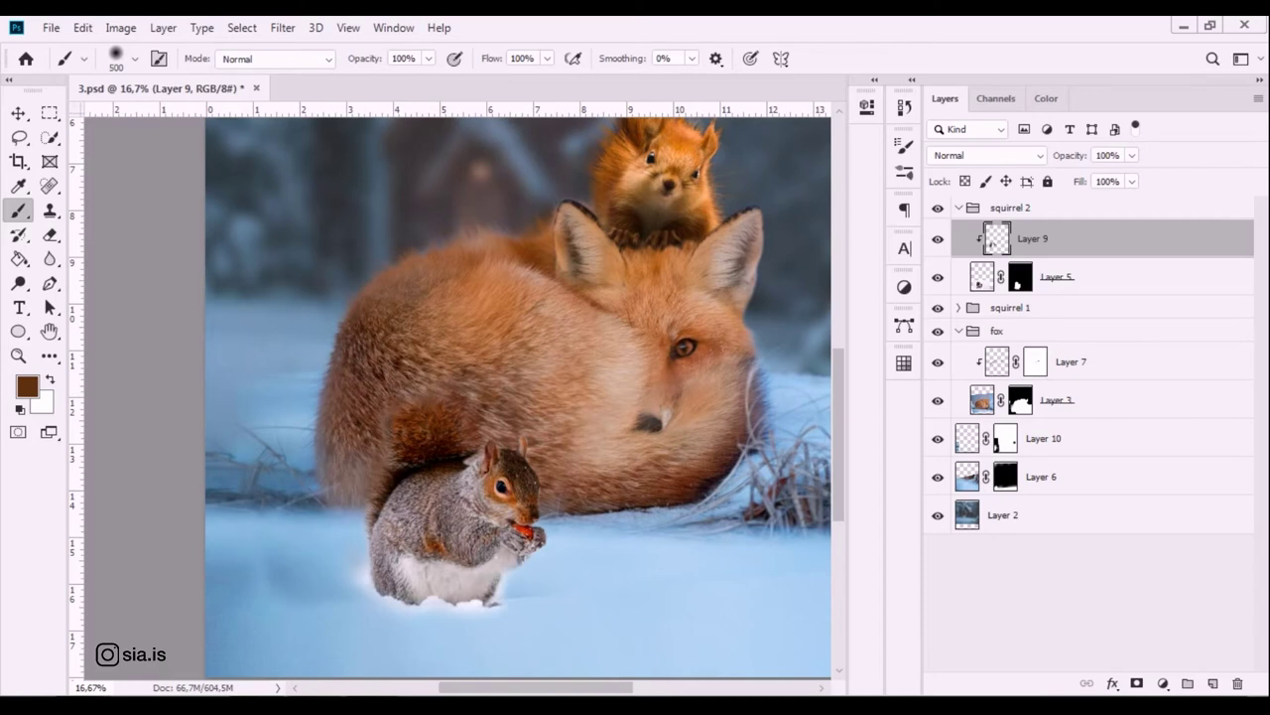
Target Layer 5's mask and Quick-Select the snow beneath the grey squirrel.
click(1017, 286)
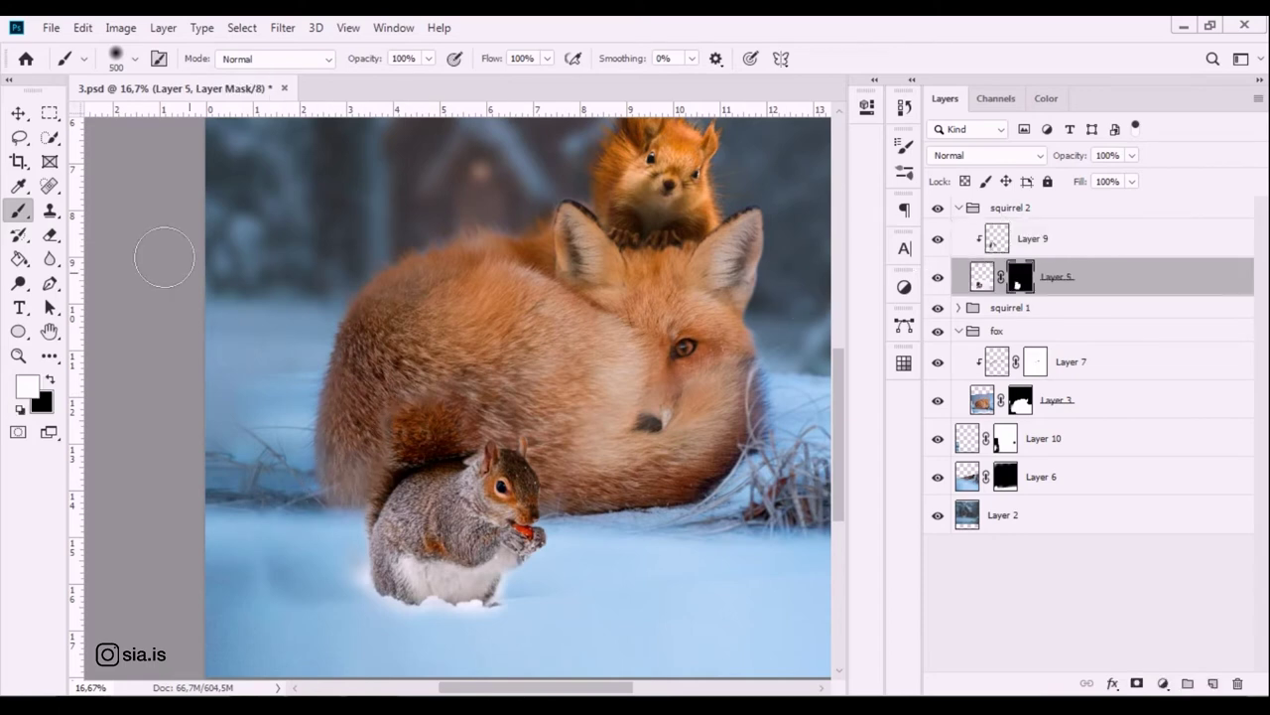
click(50, 137)
mouse_move(387, 612)
mouse_down()
mouse_move(513, 621)
mouse_move(529, 602)
mouse_move(533, 641)
mouse_move(368, 604)
mouse_move(333, 574)
mouse_up()
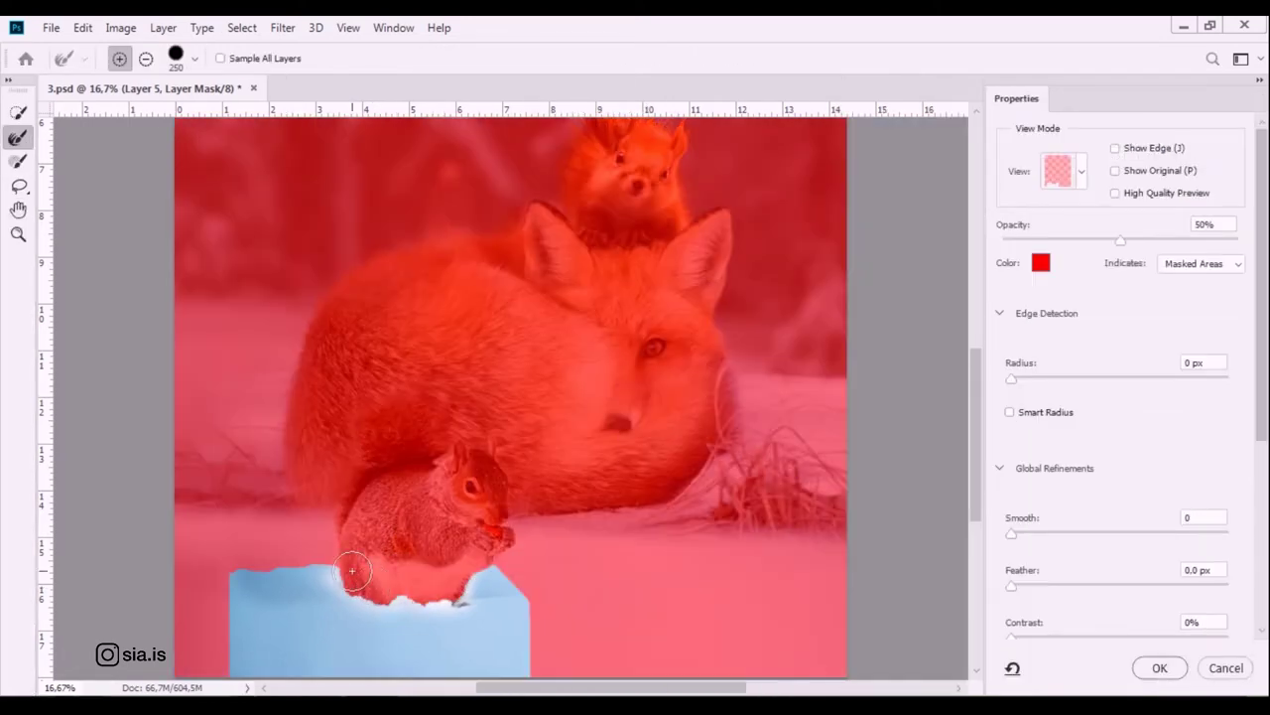
Refine the snow selection's edge along the squirrel's underside with a 100 px brush and apply it.
scroll(466, 544, up, 1)
scroll(467, 544, up, 1)
drag(508, 273, 632, 110)
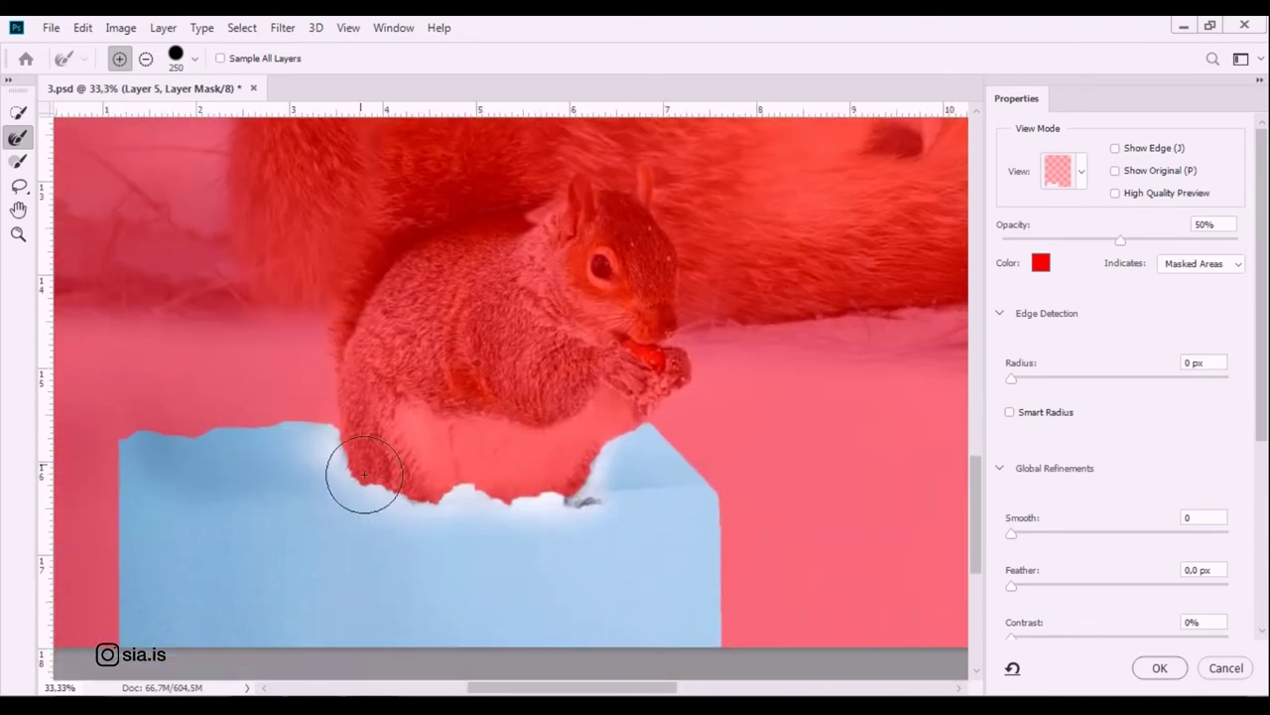
key(bracketleft)
key(bracketleft)
key(bracketleft)
mouse_move(339, 450)
mouse_down()
mouse_move(334, 440)
mouse_move(368, 487)
mouse_move(441, 505)
mouse_move(454, 488)
mouse_move(539, 505)
mouse_move(587, 494)
mouse_move(604, 454)
mouse_move(644, 439)
mouse_move(615, 447)
mouse_move(683, 458)
mouse_up()
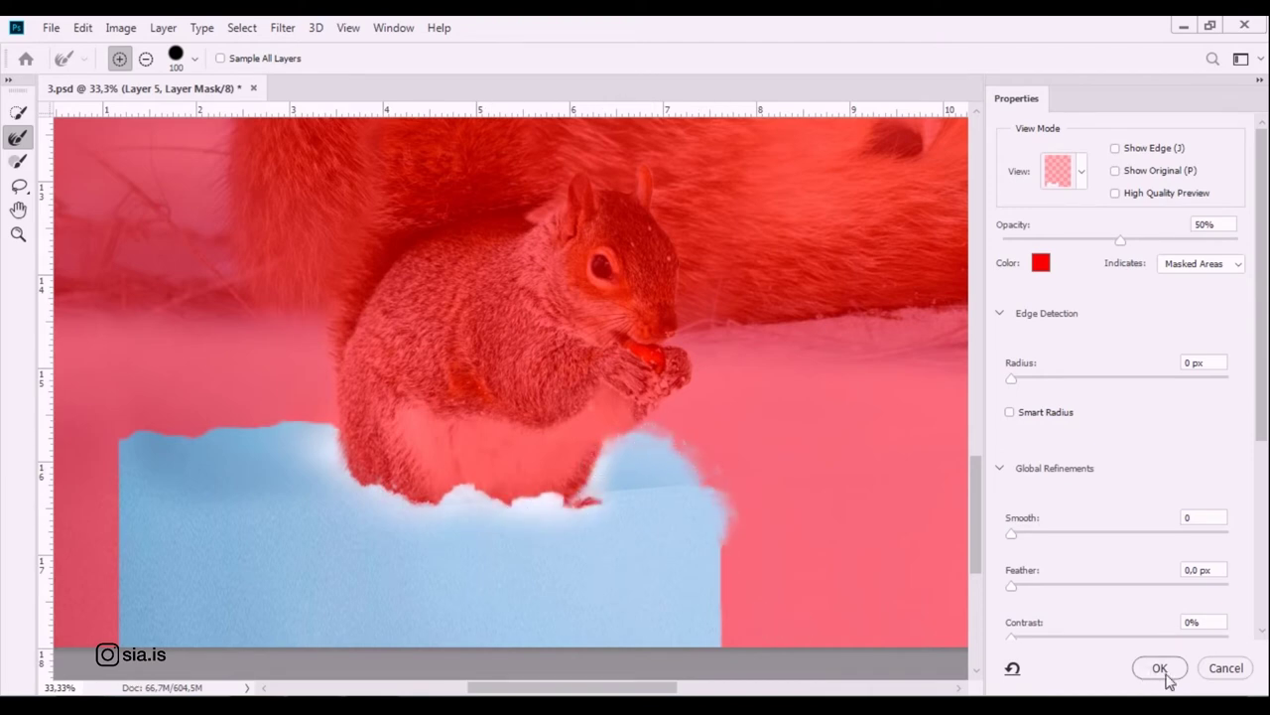
click(1157, 669)
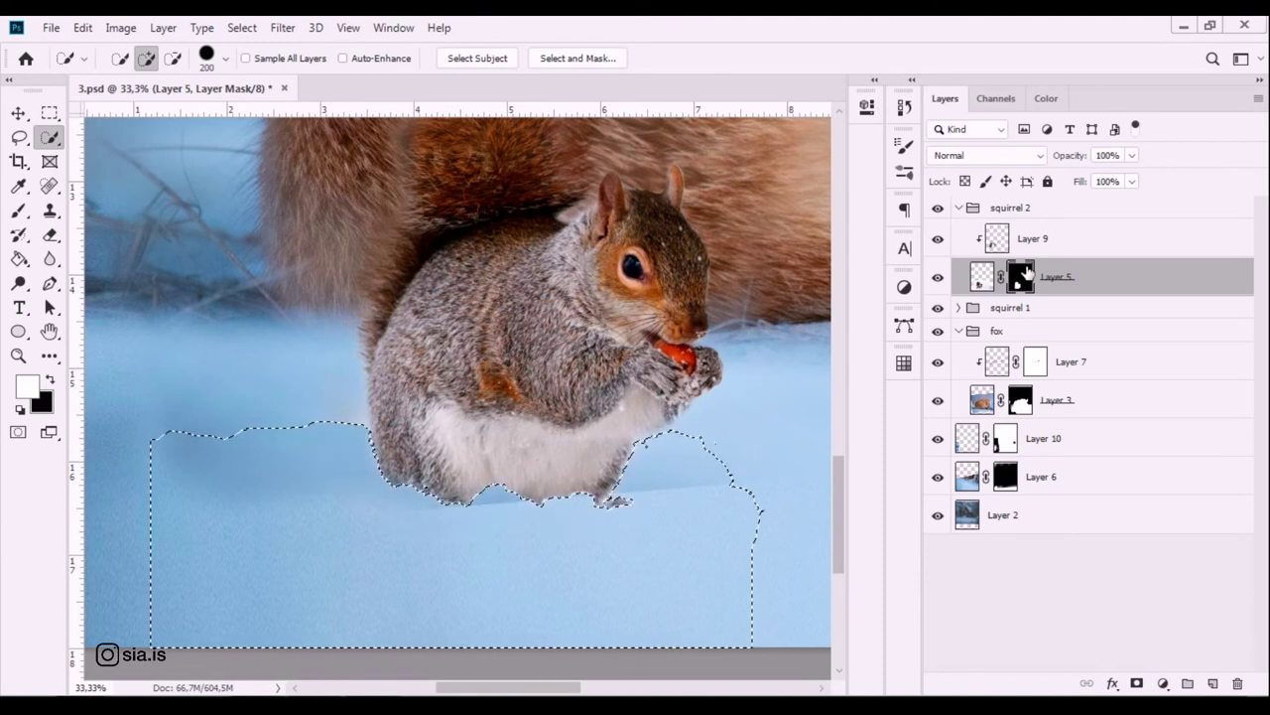
Deselect, then paint Layer 5's mask black and white around the squirrel's feet at 200–400 px.
key(ctrl+d)
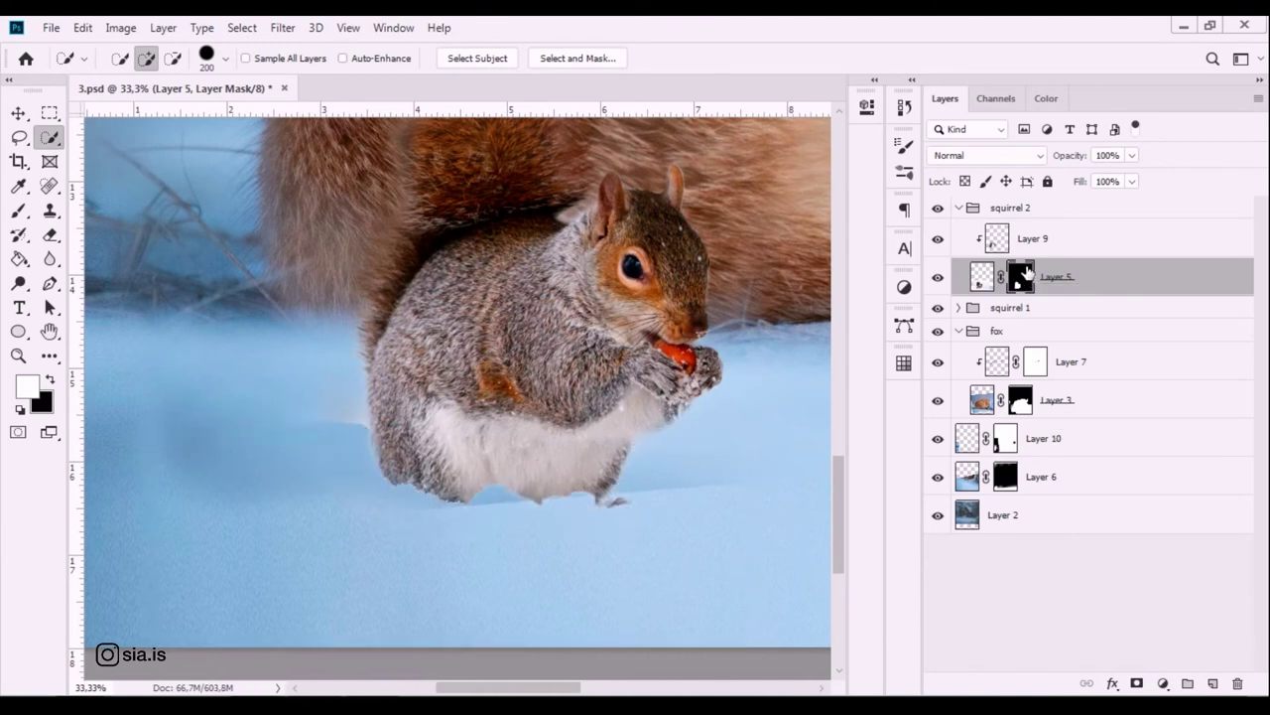
key(ctrl+minus)
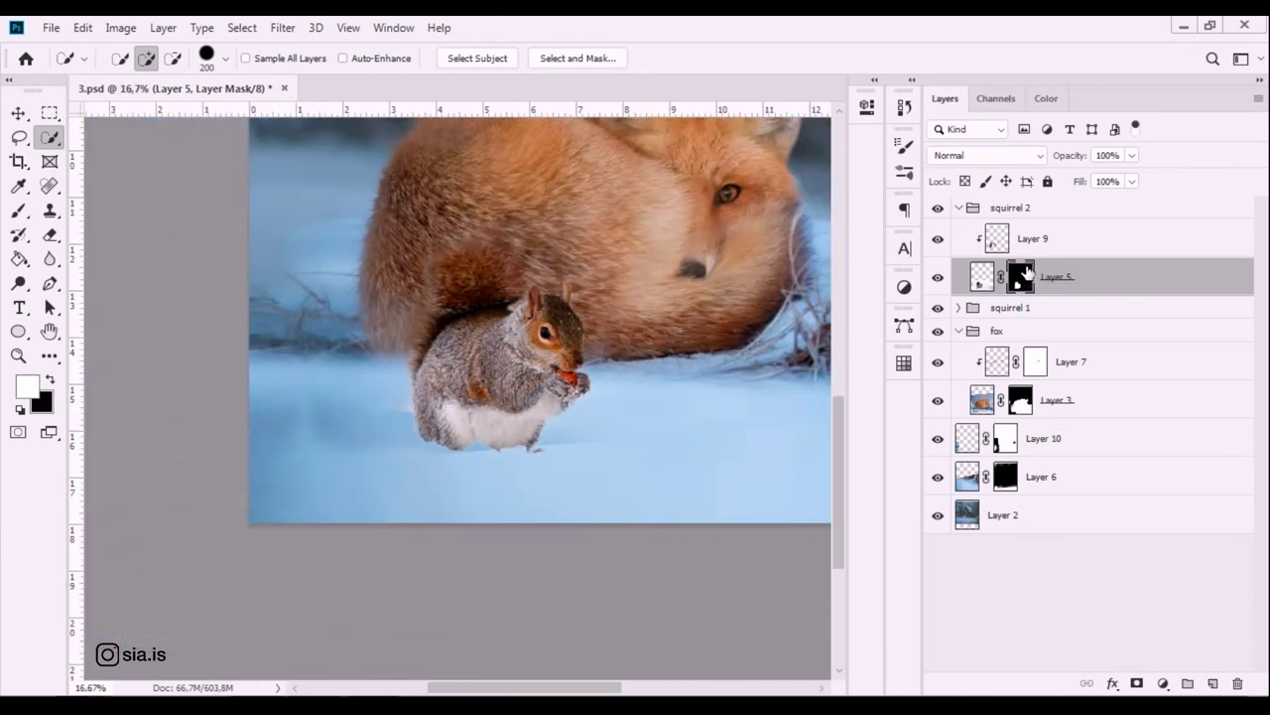
click(18, 210)
click(376, 409)
key(ctrl+z)
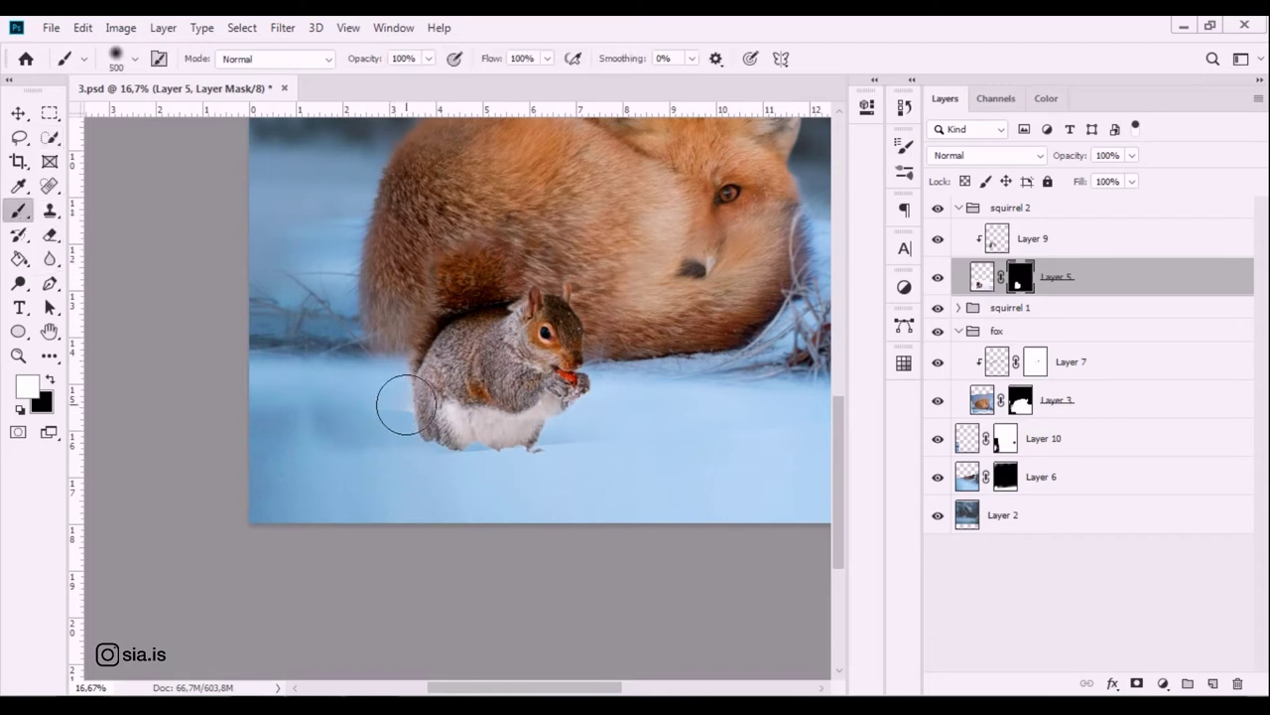
key(bracketleft)
key(bracketleft)
key(bracketleft)
key(x)
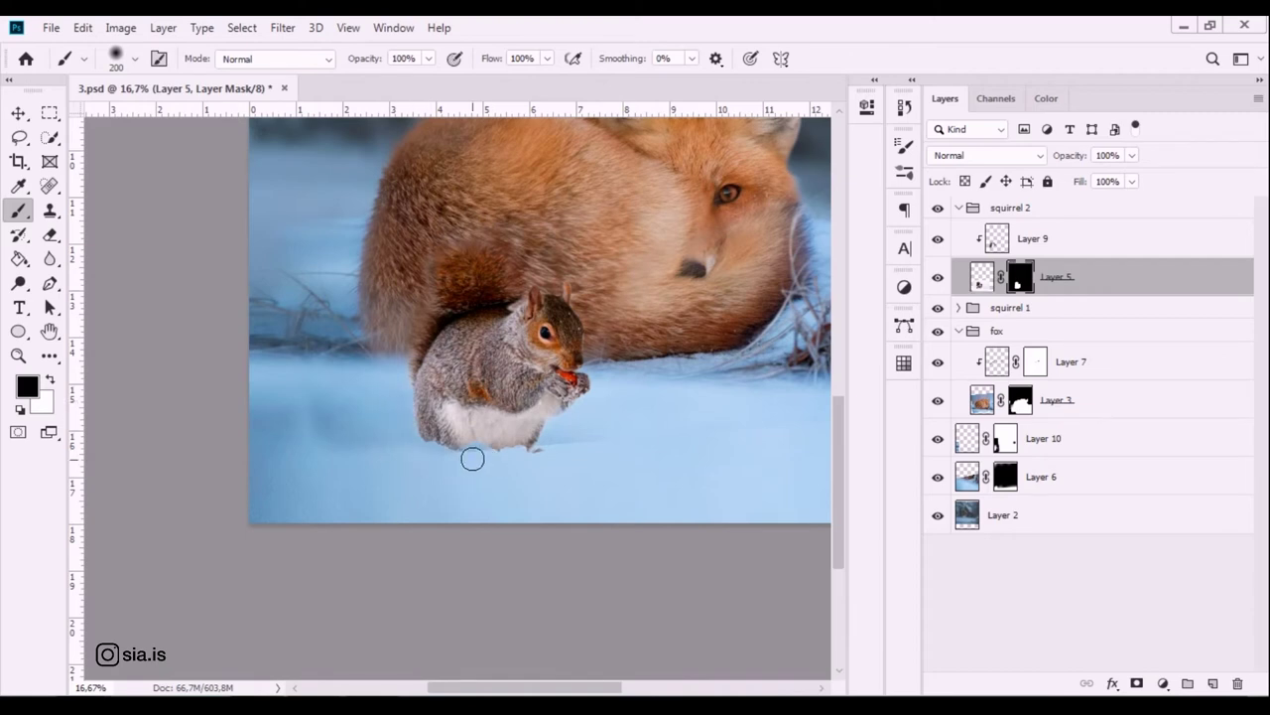
key(x)
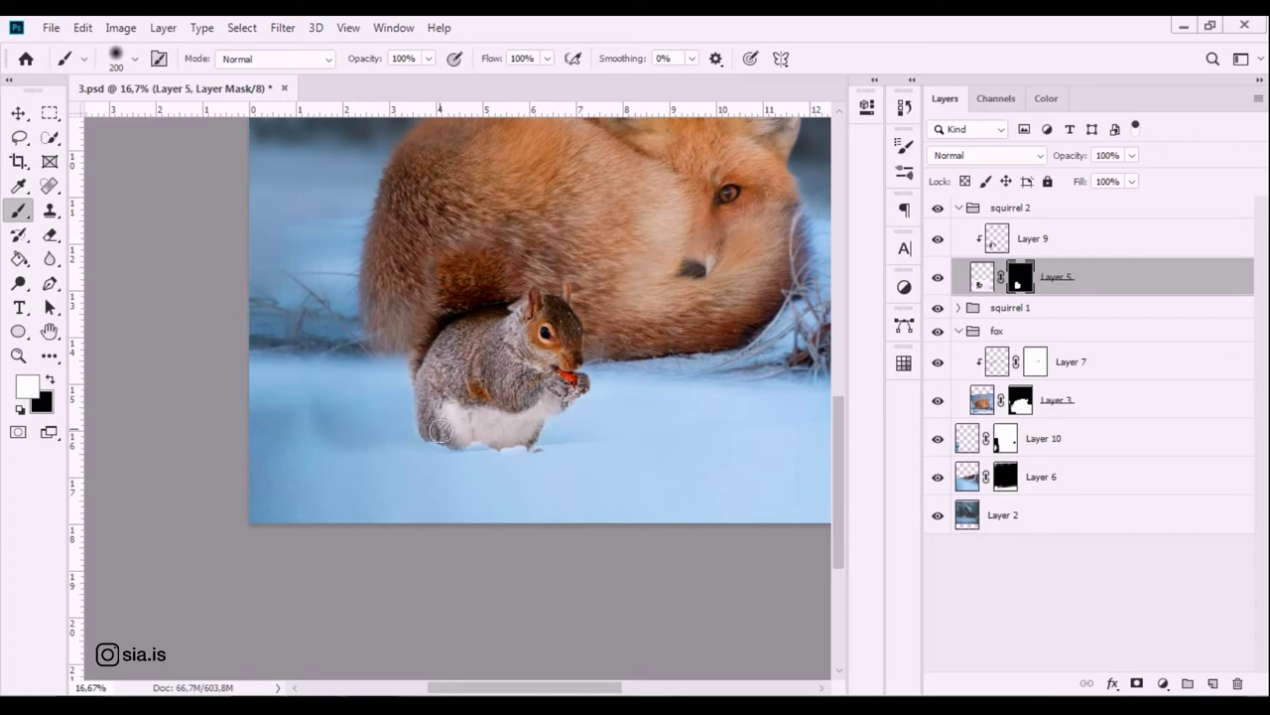
key(bracketright)
key(bracketright)
key(bracketright)
Paint fur brown on Layer 9 along the squirrel's edge by the fox tail at 150 px.
scroll(474, 364, up, 2)
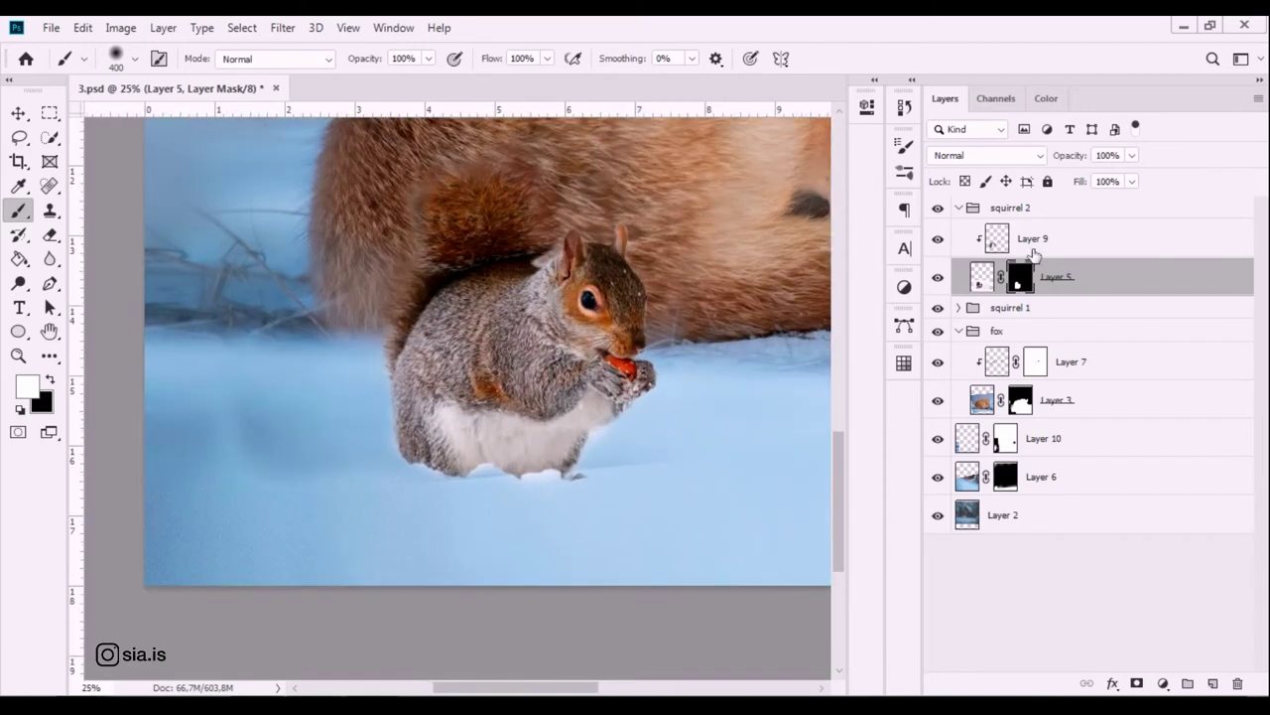
click(1033, 241)
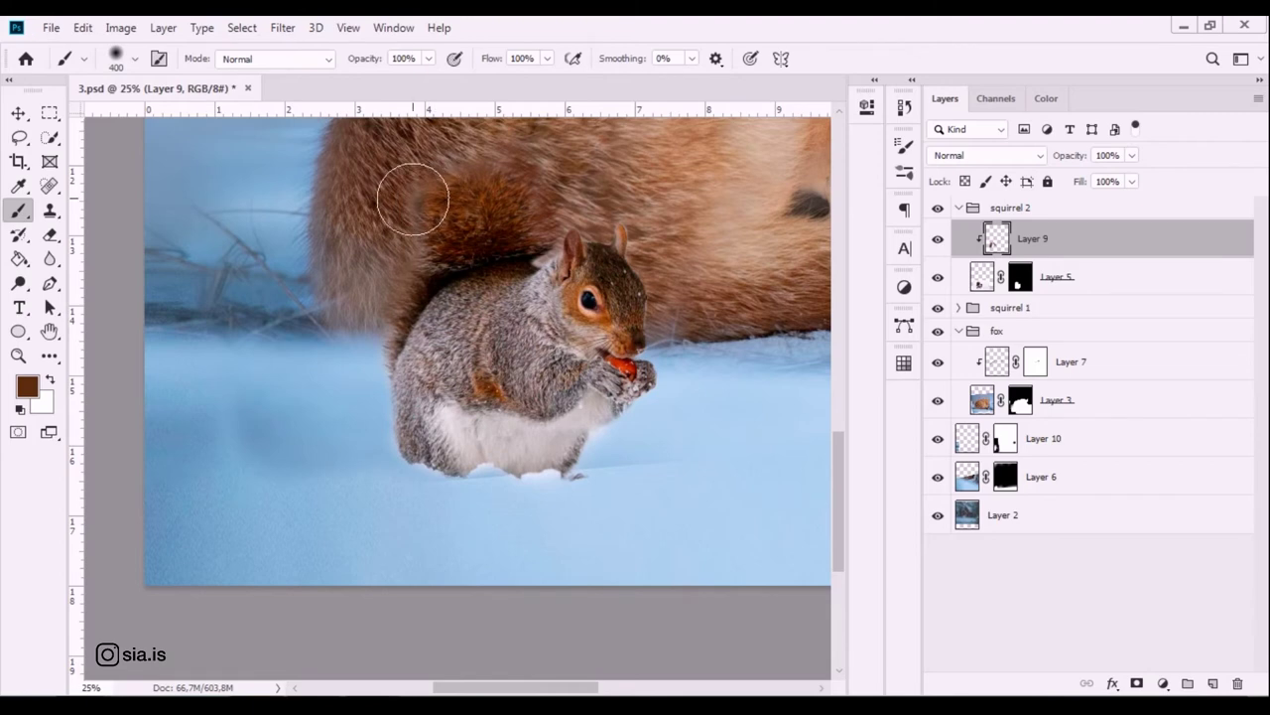
drag(397, 203, 416, 249)
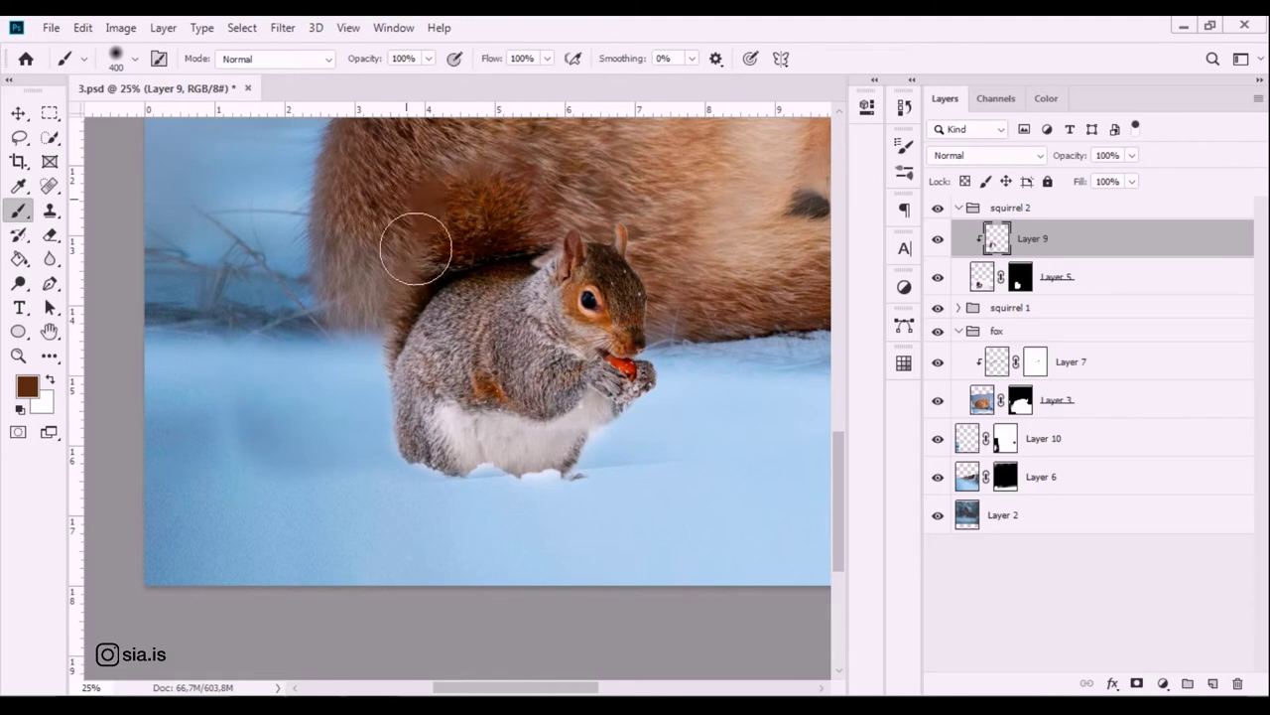
key(bracketleft)
key(bracketleft)
key(bracketleft)
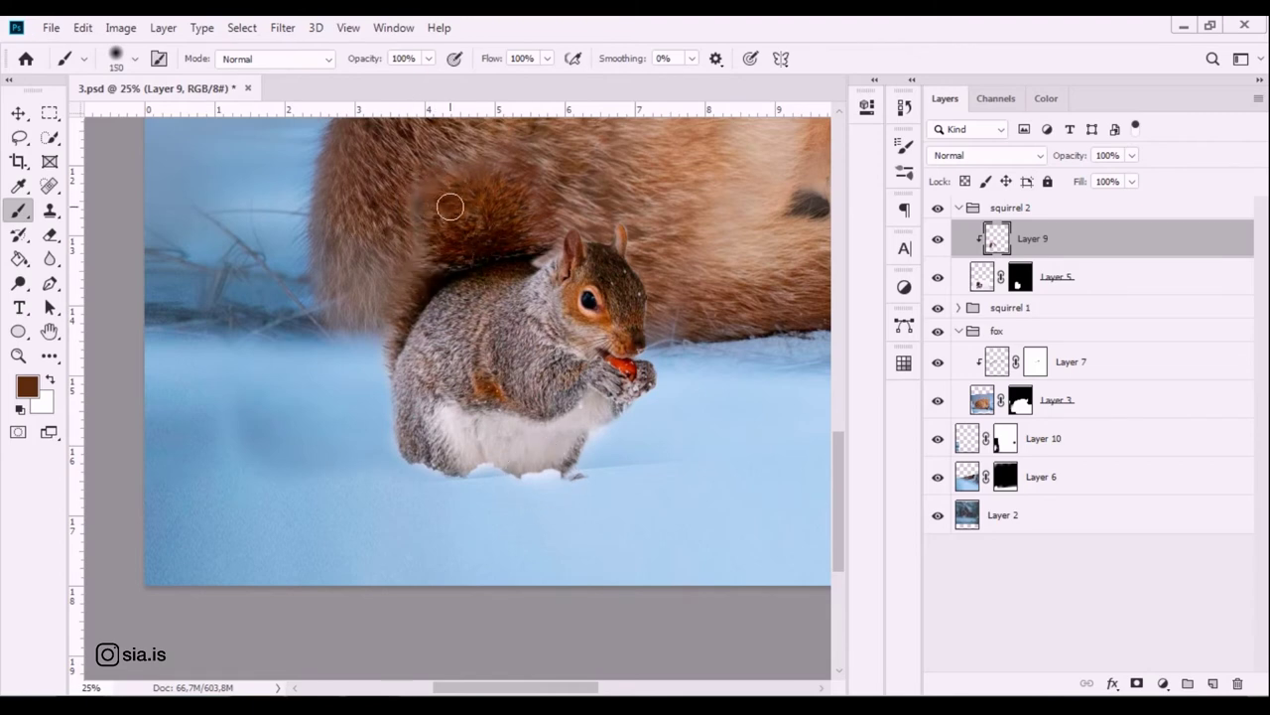
alt+click(420, 199)
Add a new empty Layer 11 above Layer 10.
key(ctrl+minus)
key(ctrl+minus)
key(ctrl+minus)
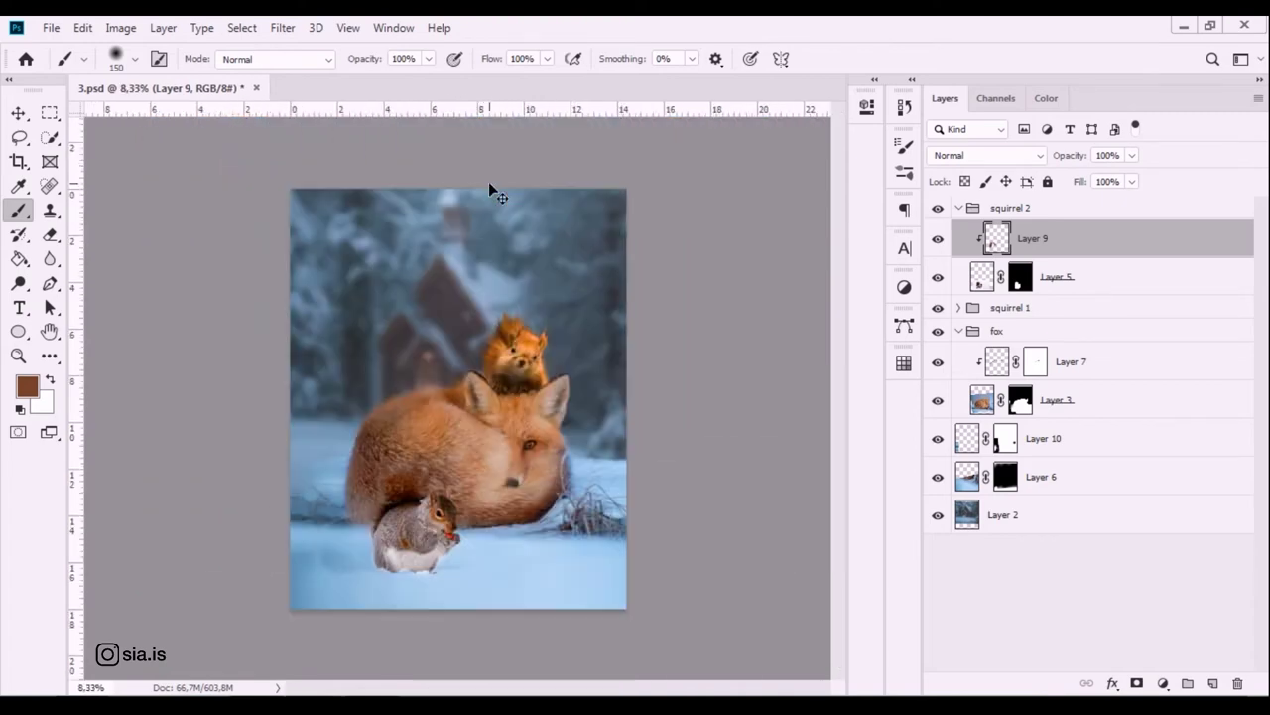
key(ctrl+plus)
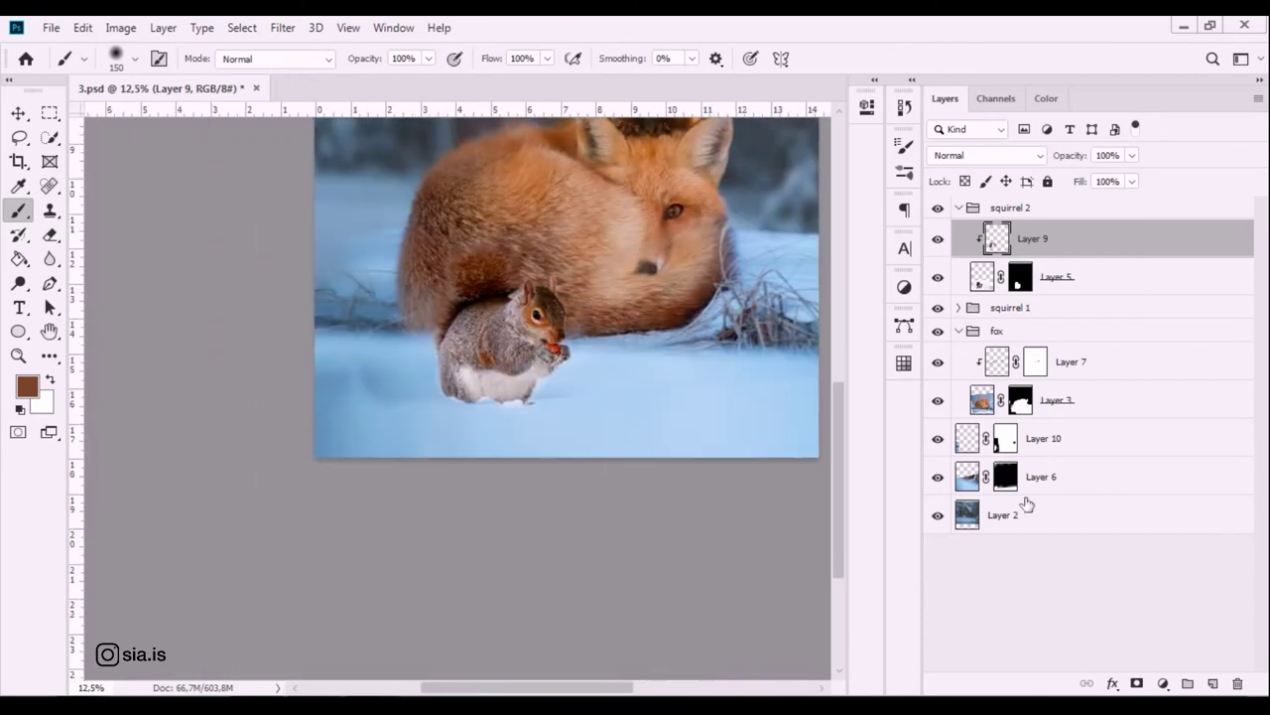
click(1107, 442)
click(1212, 683)
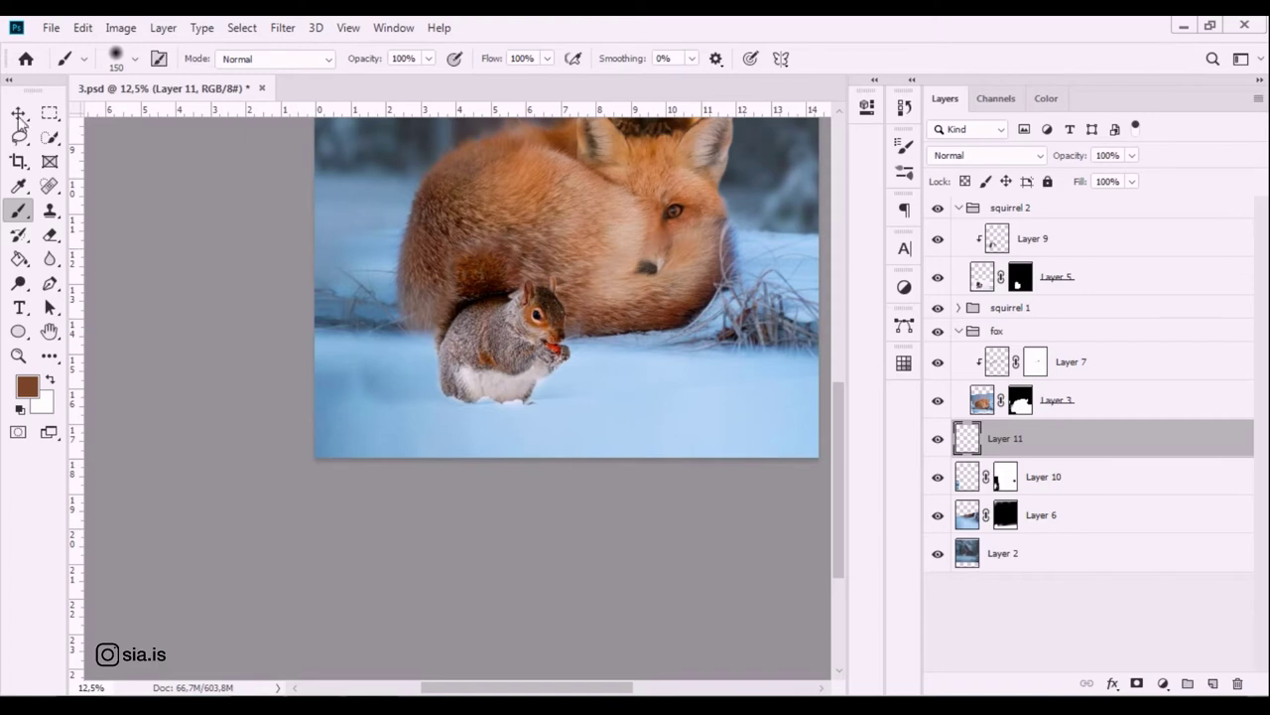
Clone-stamp snow texture across the foreground on Layer 11 with a 300 px brush.
click(50, 210)
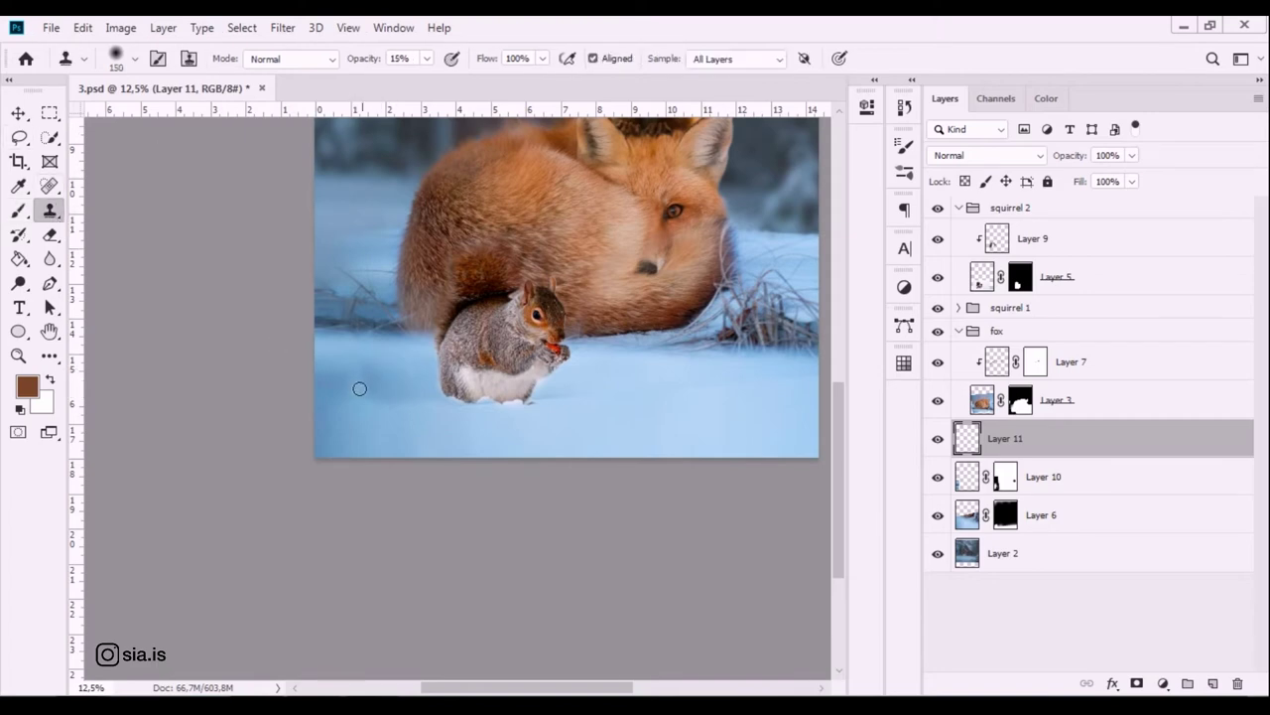
key(bracketright)
key(bracketright)
key(bracketright)
key(bracketright)
key(bracketright)
key(bracketleft)
key(bracketleft)
key(bracketleft)
key(bracketleft)
key(bracketleft)
drag(354, 359, 398, 427)
drag(398, 427, 366, 439)
Delete the trial cloned-snow Layer 11 and select the fox layer, Layer 3.
key(Delete)
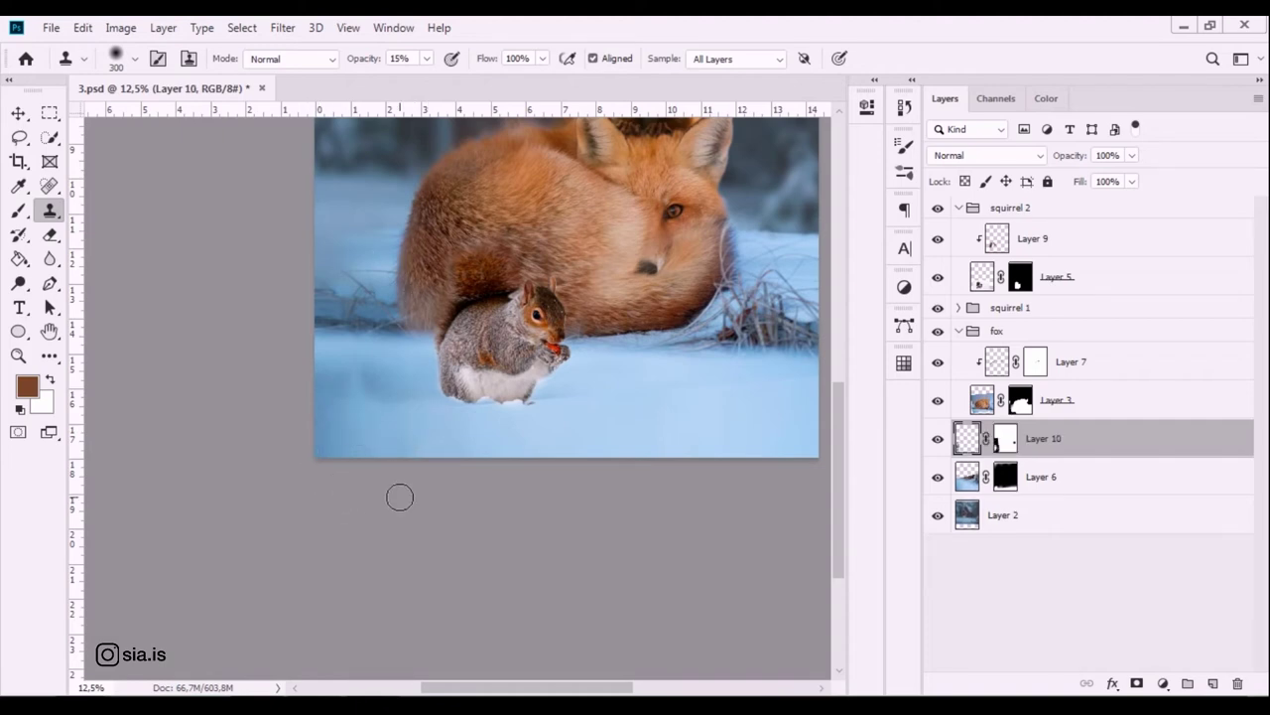
key(ctrl+minus)
click(1097, 399)
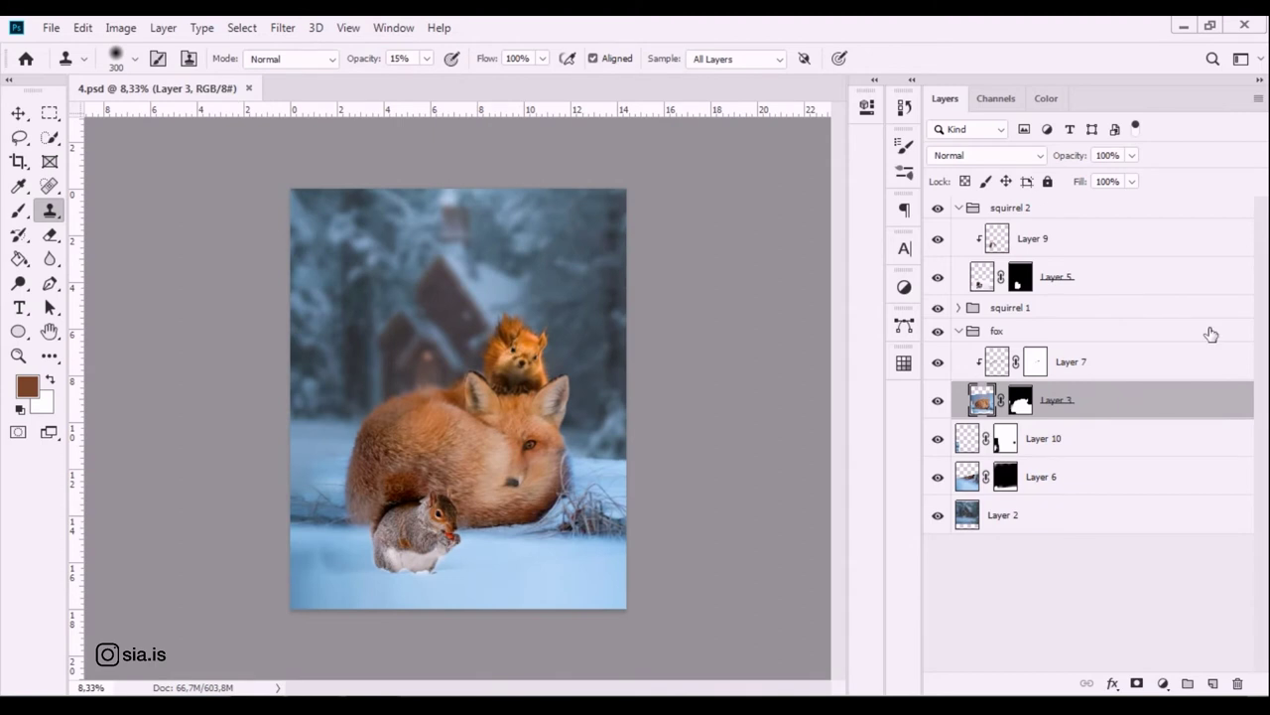
Nudge the squirrel 2 group slightly left with the Move tool.
click(1114, 209)
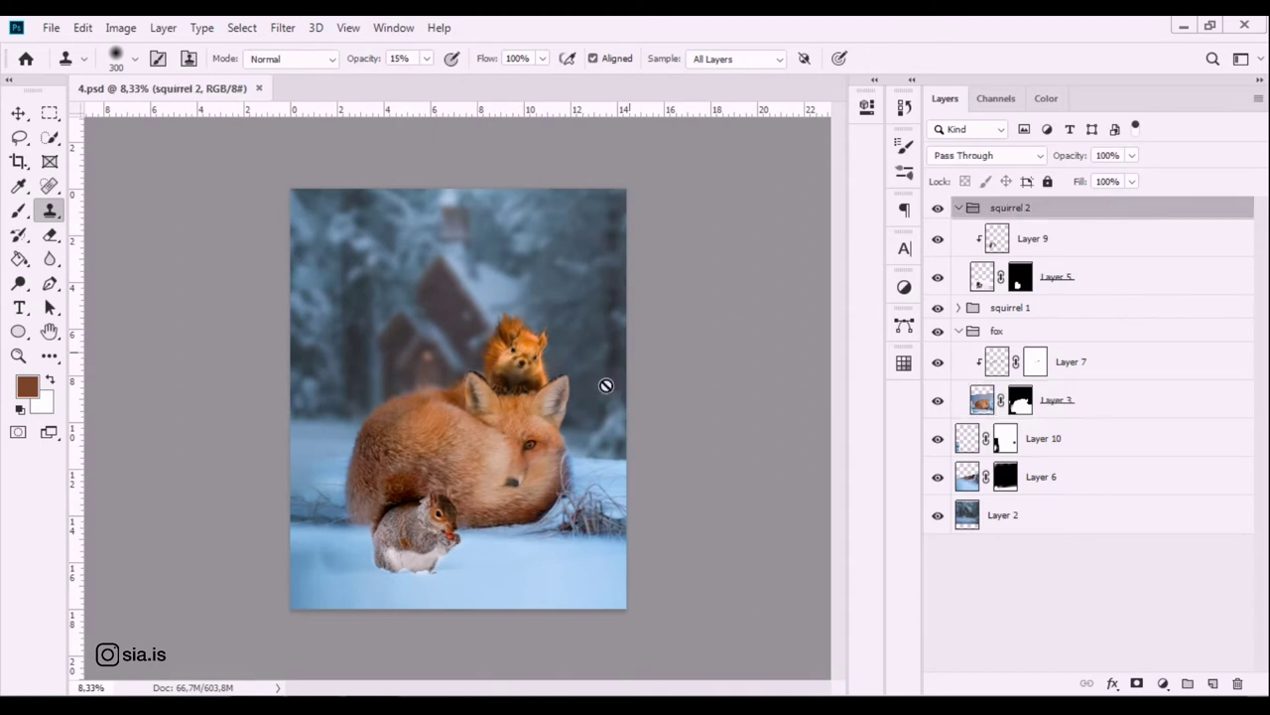
key(v)
drag(444, 519, 427, 514)
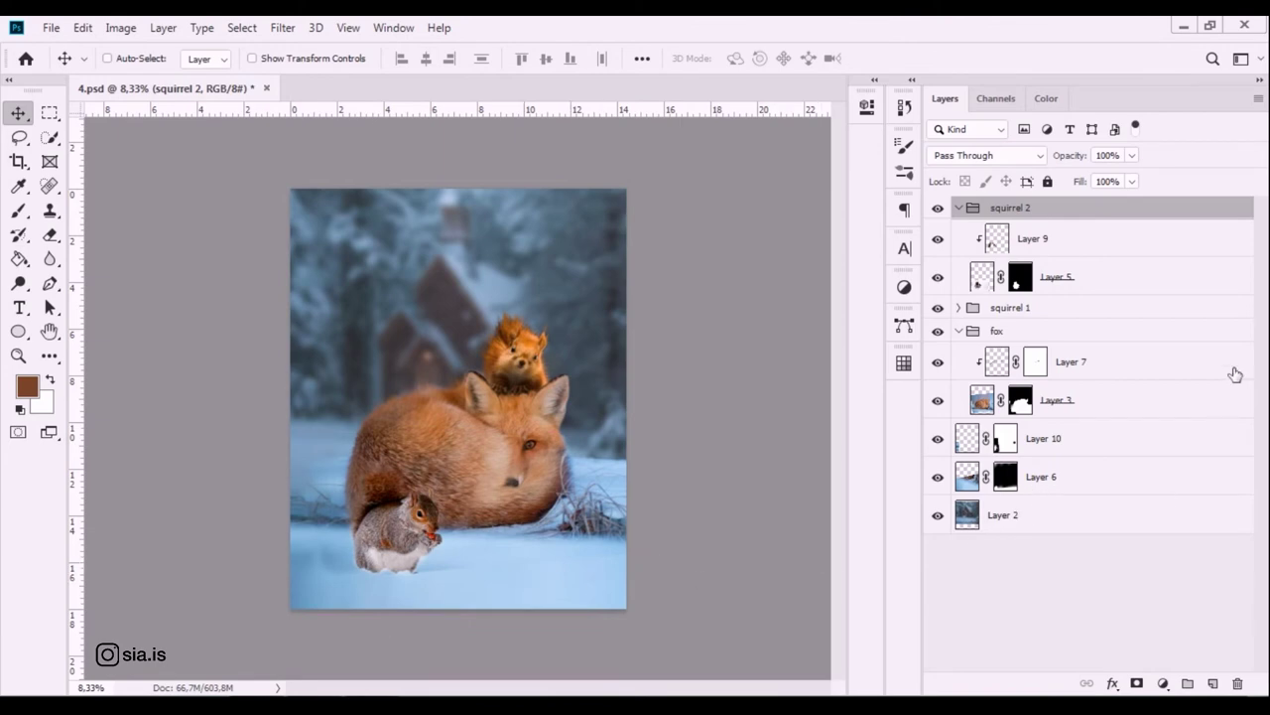
click(1082, 440)
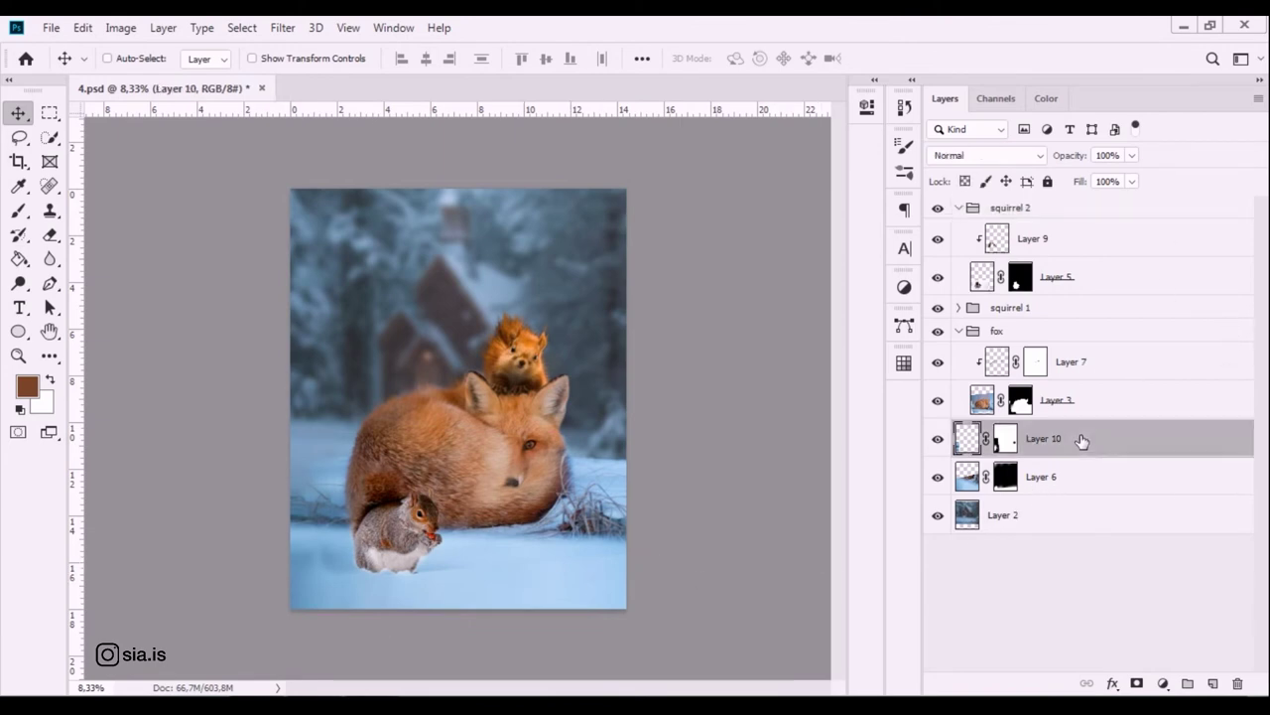
click(1089, 210)
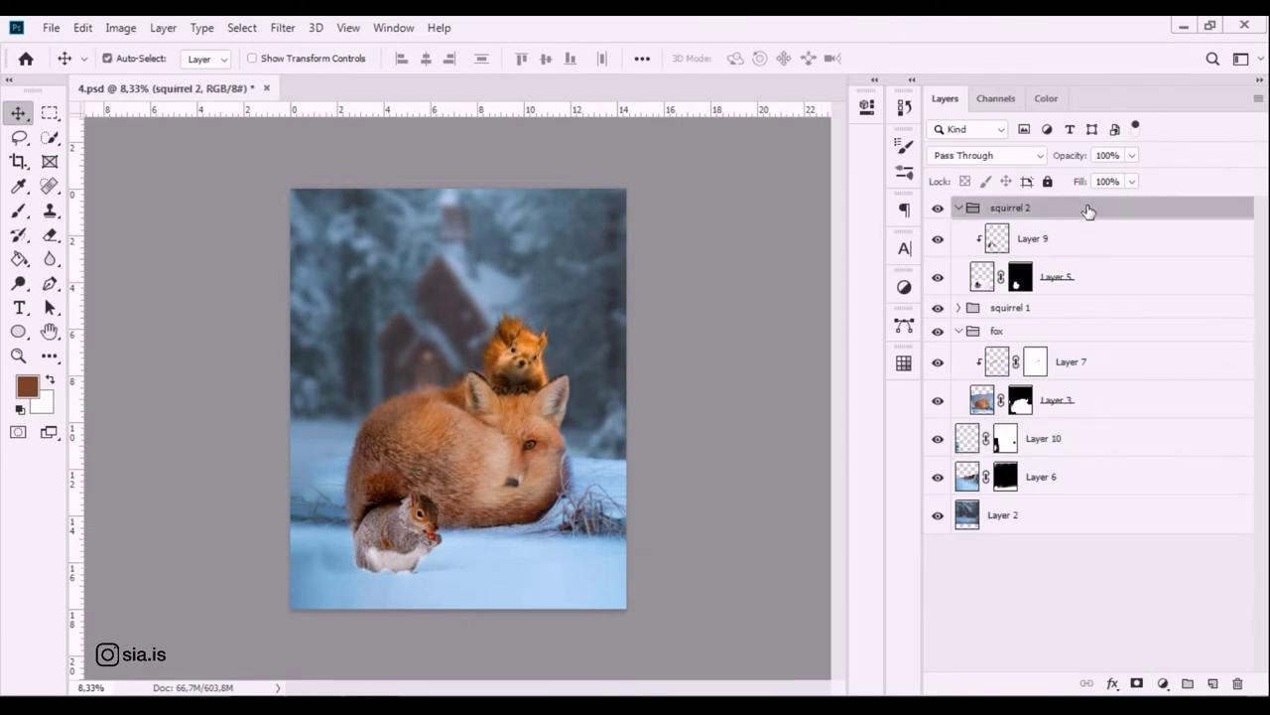
Scale the grey squirrel to about 106.78% and tuck it against the fox's tail.
key(ctrl+t)
drag(558, 434, 572, 420)
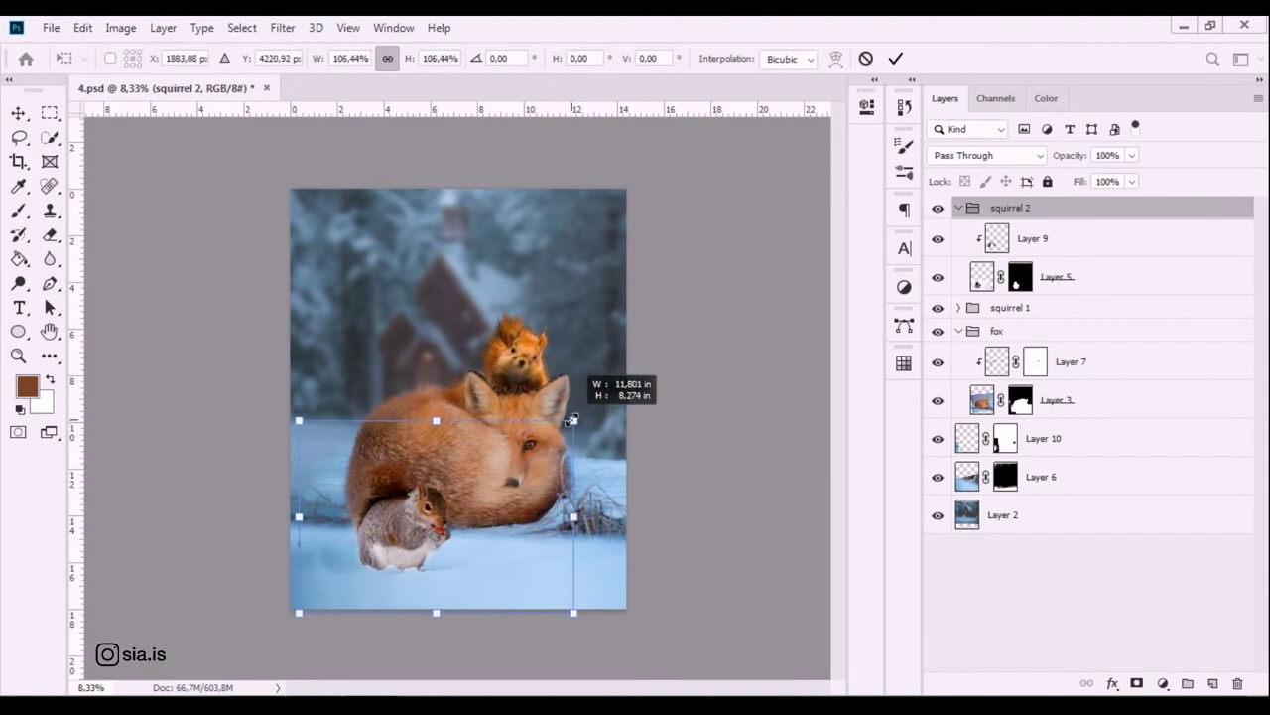
mouse_move(412, 531)
mouse_down()
mouse_move(396, 541)
mouse_move(408, 542)
mouse_up()
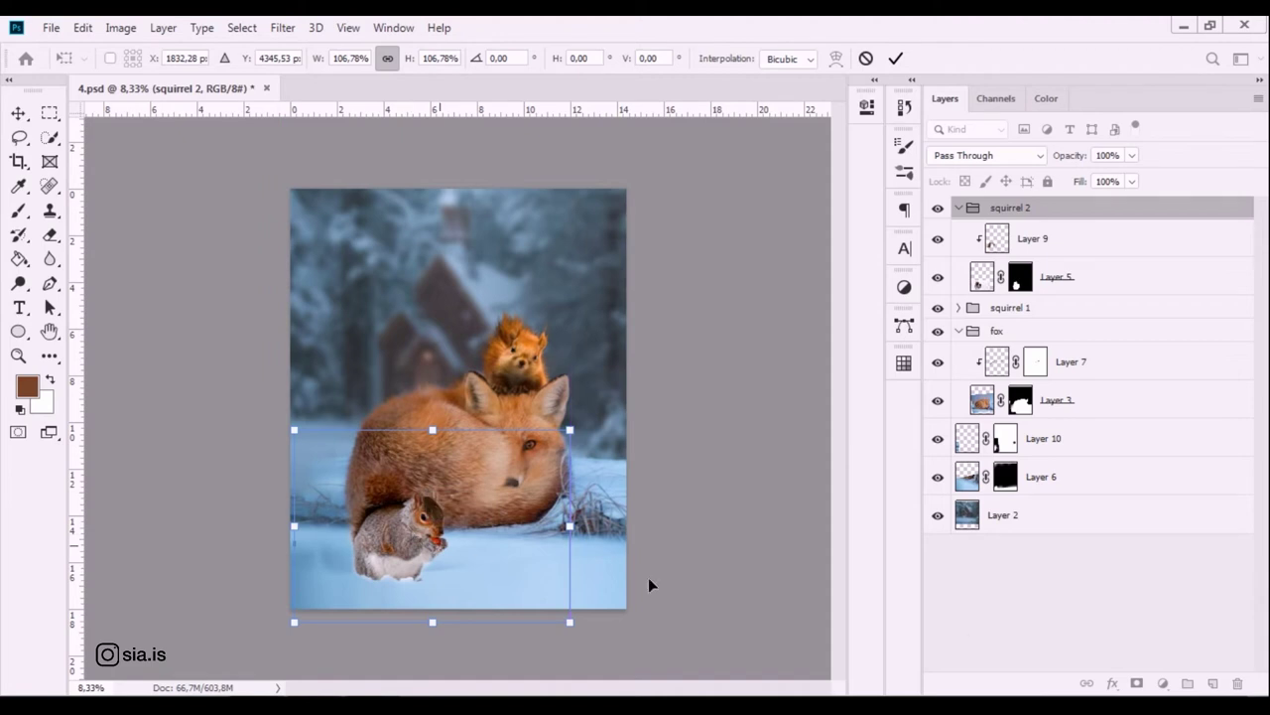
drag(442, 581, 437, 511)
key(ctrl+z)
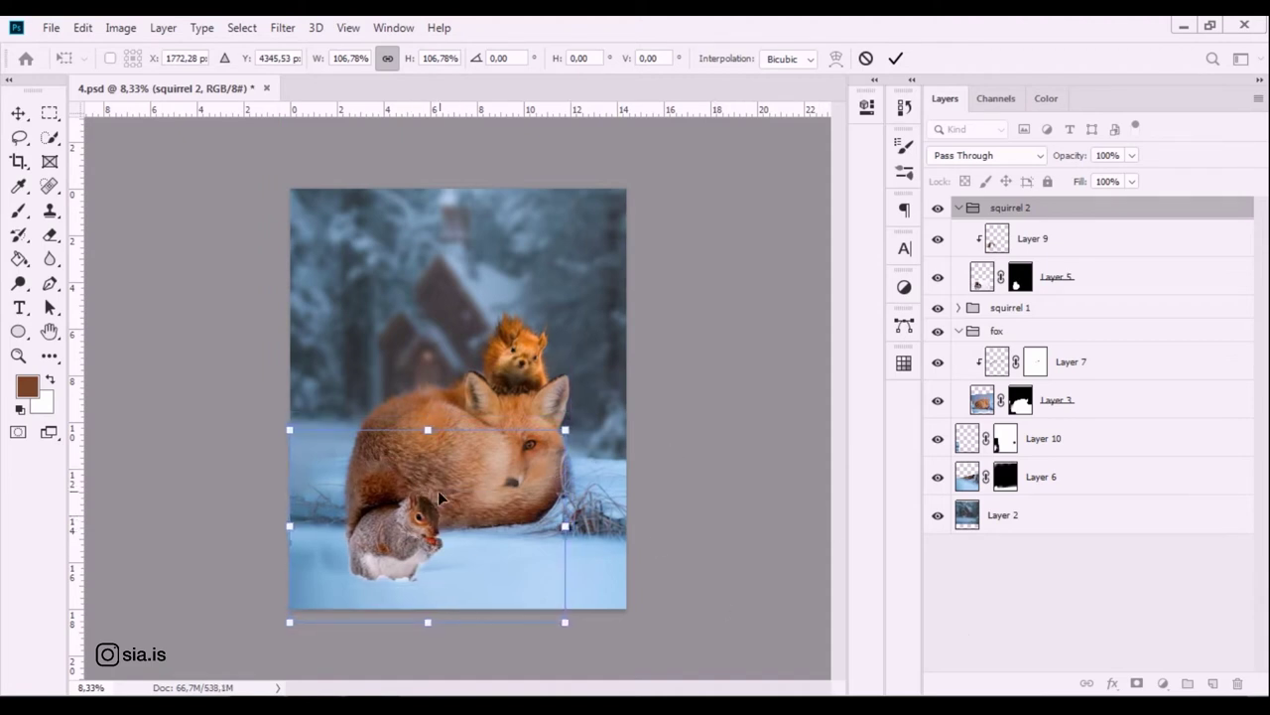
mouse_move(425, 532)
mouse_down()
mouse_move(423, 518)
mouse_move(405, 518)
mouse_up()
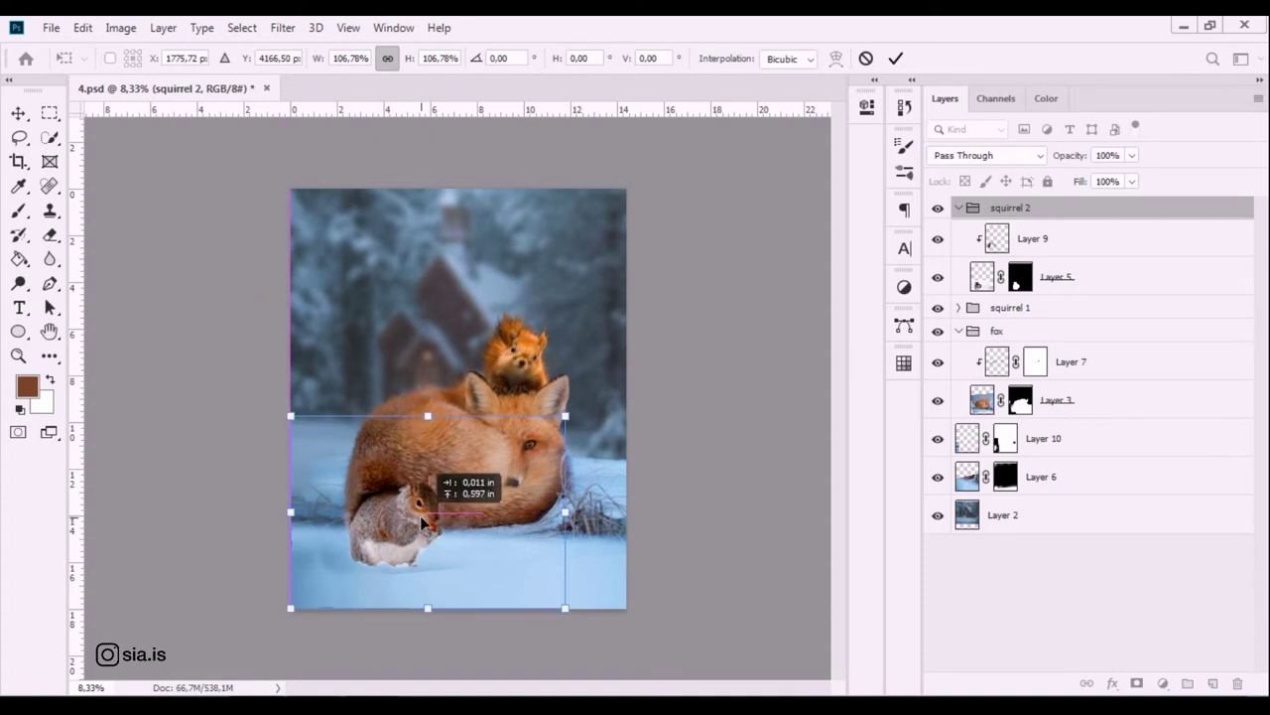
mouse_move(405, 518)
mouse_down()
mouse_move(439, 516)
mouse_move(397, 516)
mouse_up()
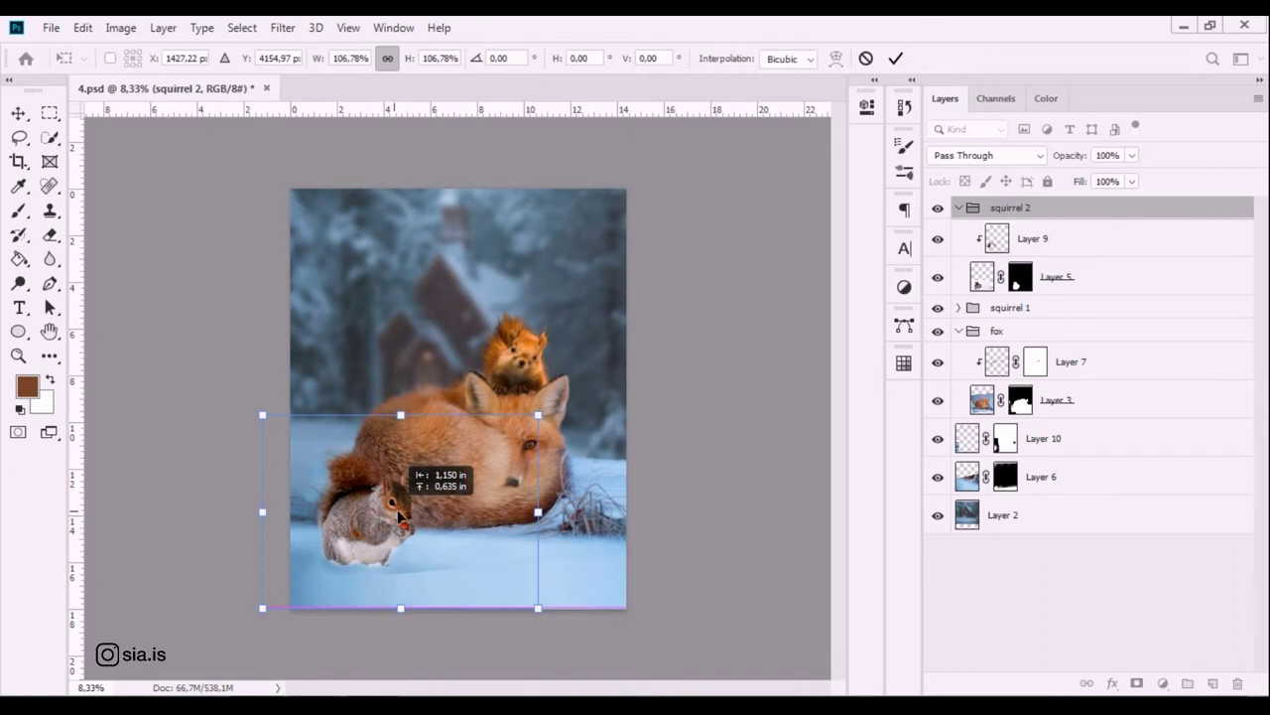
drag(400, 516, 395, 517)
key(Return)
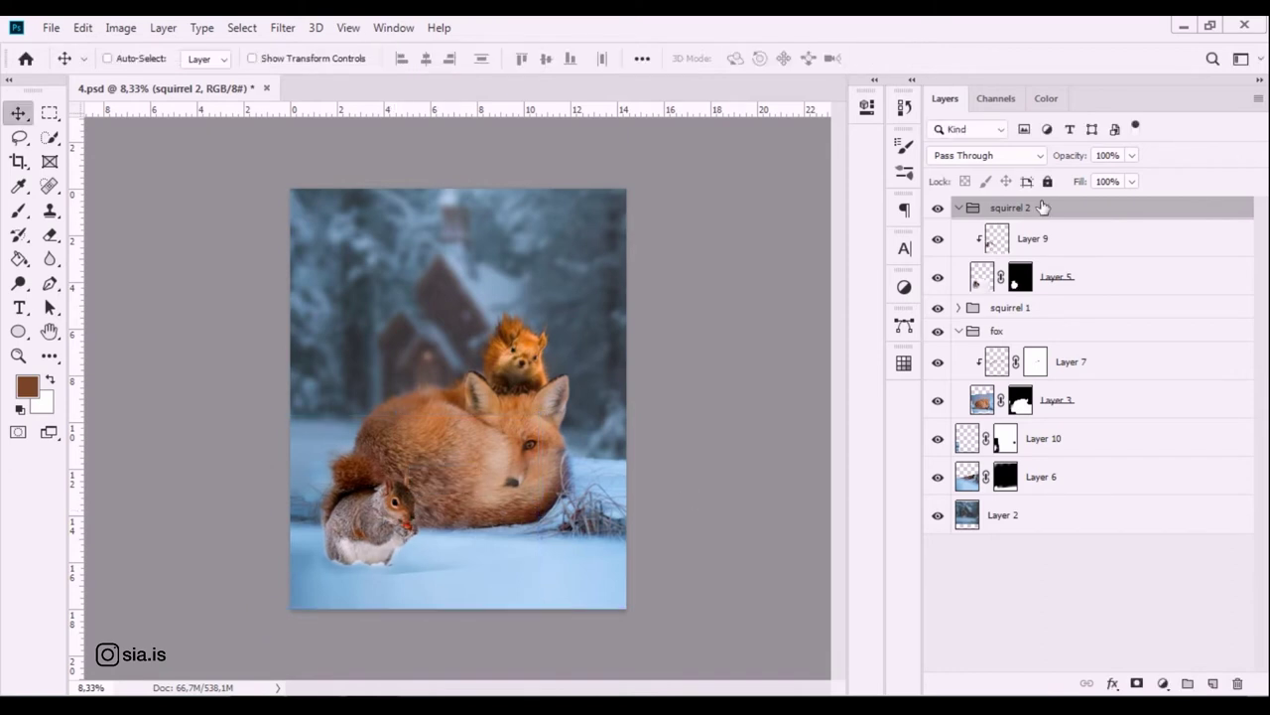
click(1089, 316)
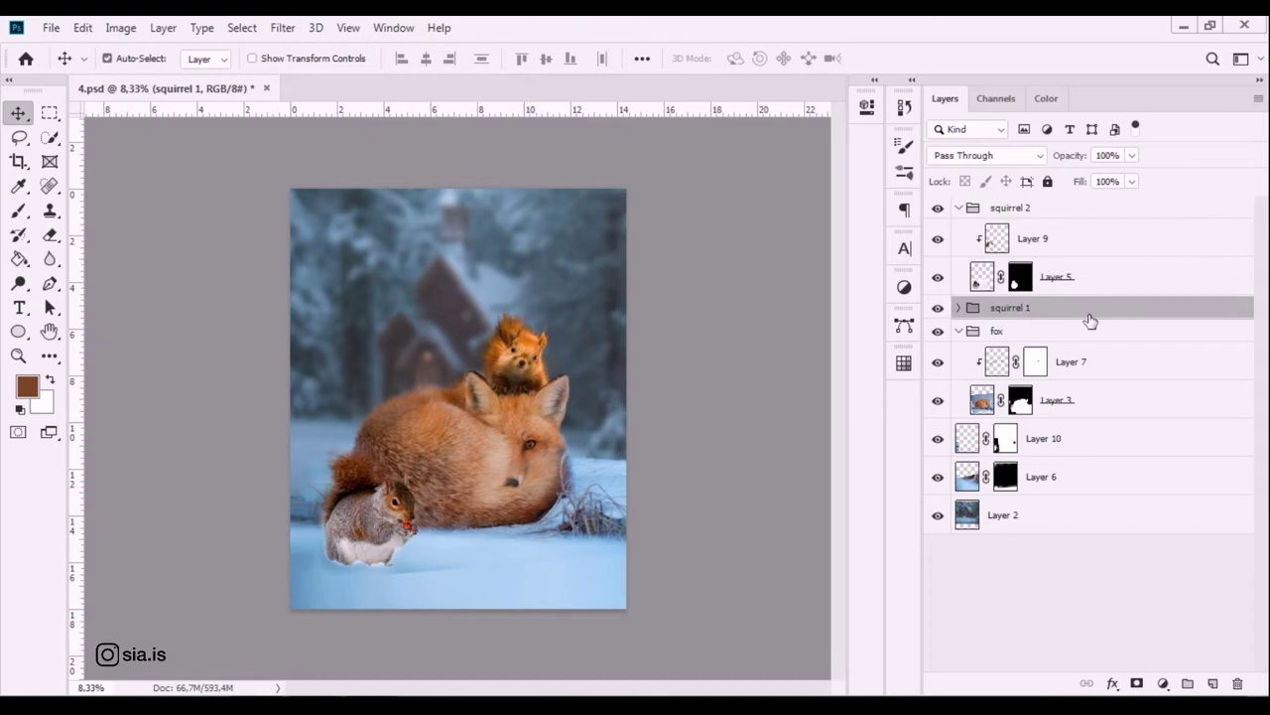
Scale the red squirrel to about 92.68%, rotate it 4° and set it on the fox's head.
key(ctrl+t)
mouse_move(644, 253)
mouse_down()
mouse_move(622, 278)
mouse_move(646, 264)
mouse_up()
drag(545, 335, 540, 336)
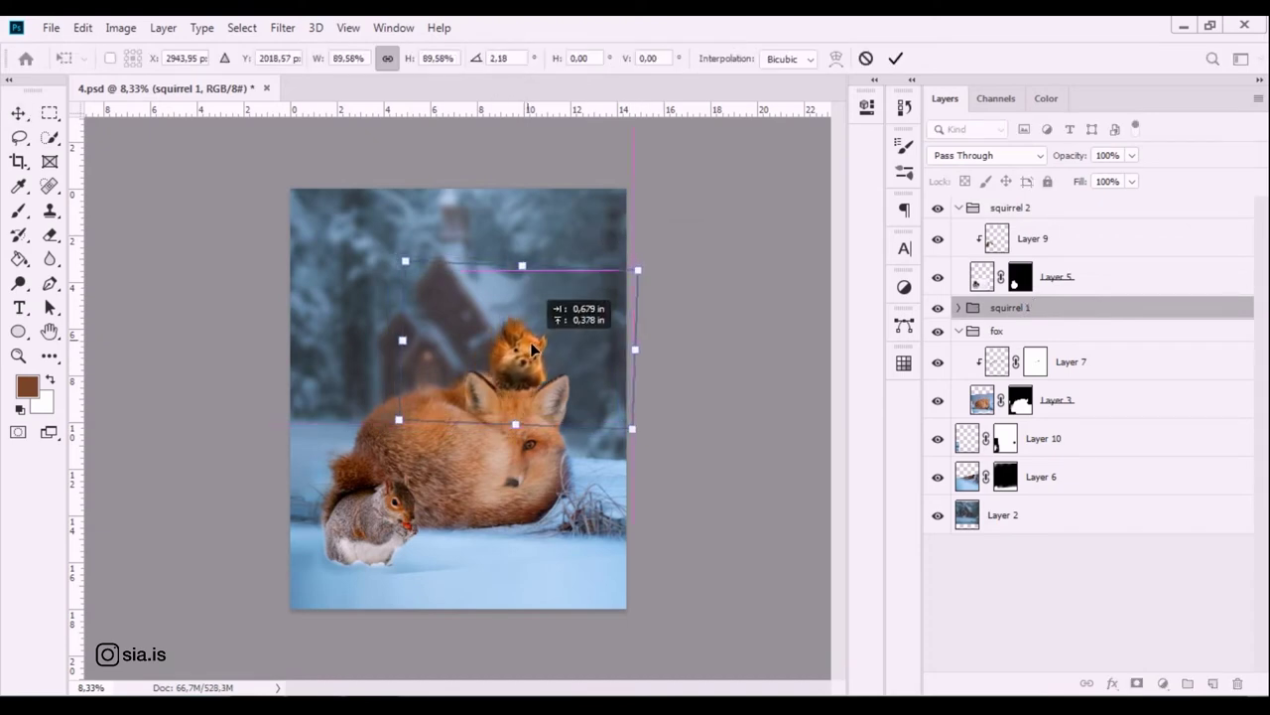
drag(632, 269, 640, 280)
drag(540, 336, 572, 344)
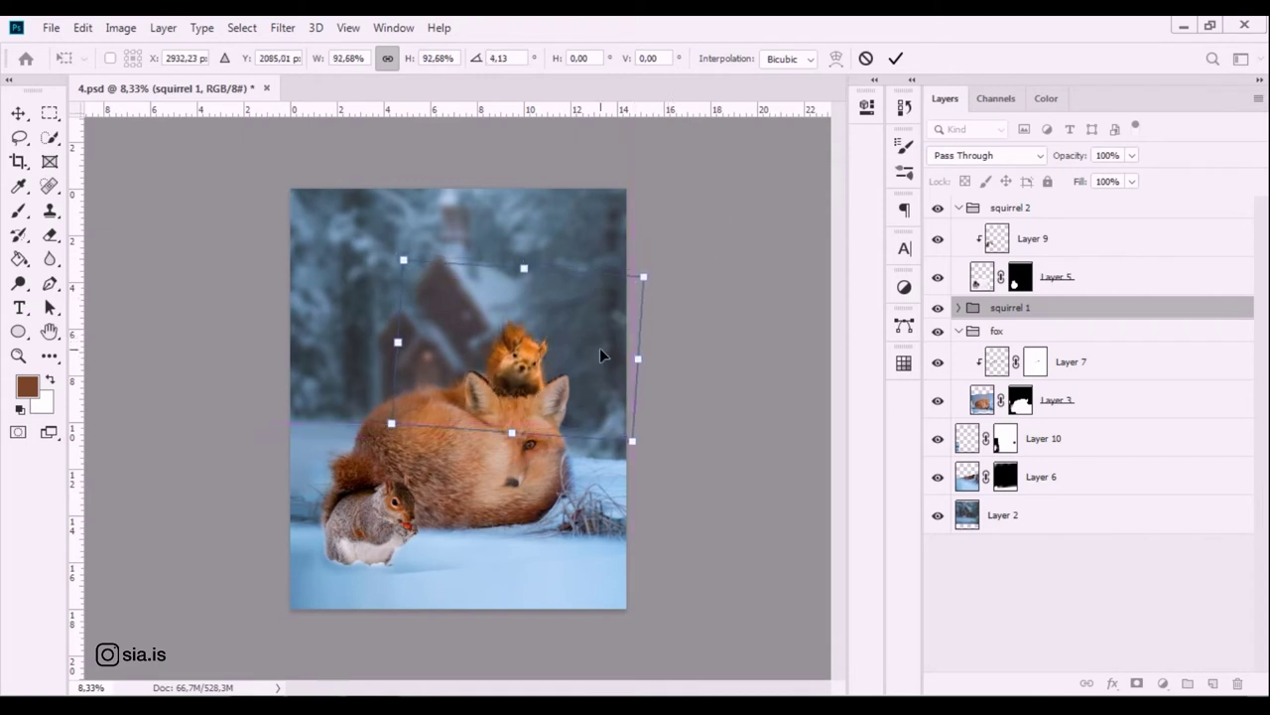
key(Return)
Paint black on Layer 4's mask to blend the red squirrel's paws into the fox's ears.
key(ctrl+plus)
key(ctrl+plus)
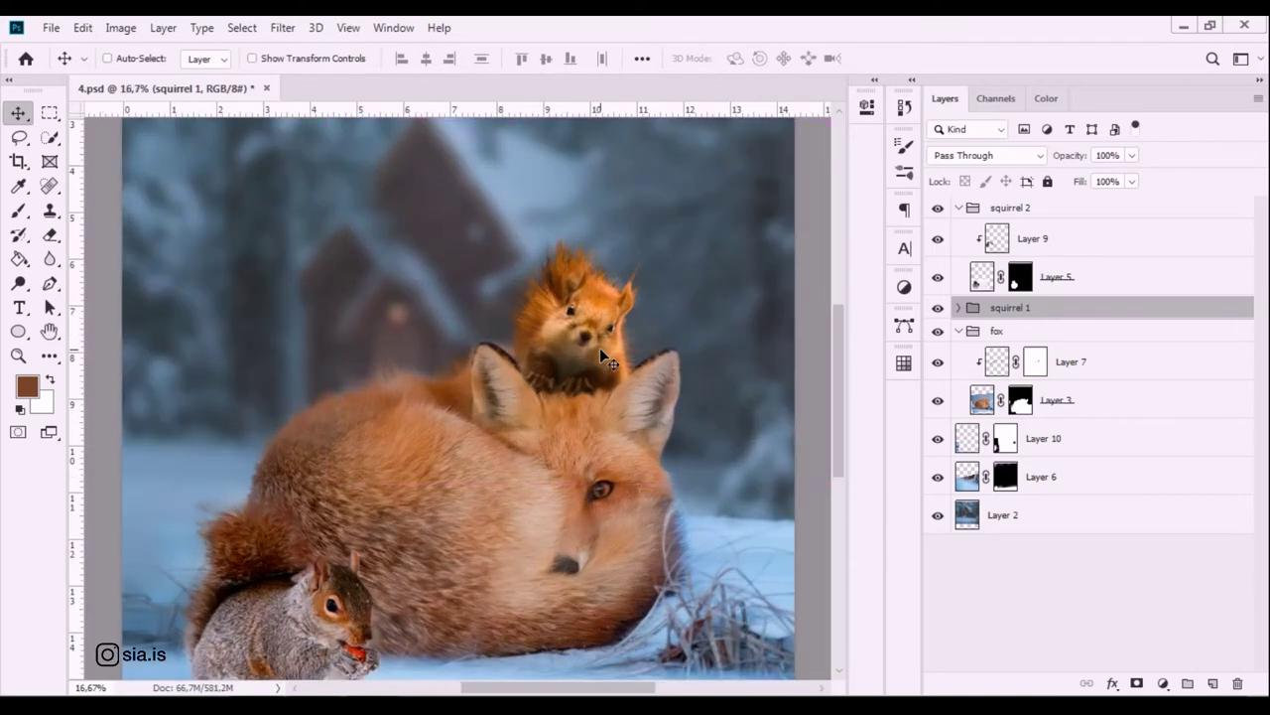
key(ctrl+plus)
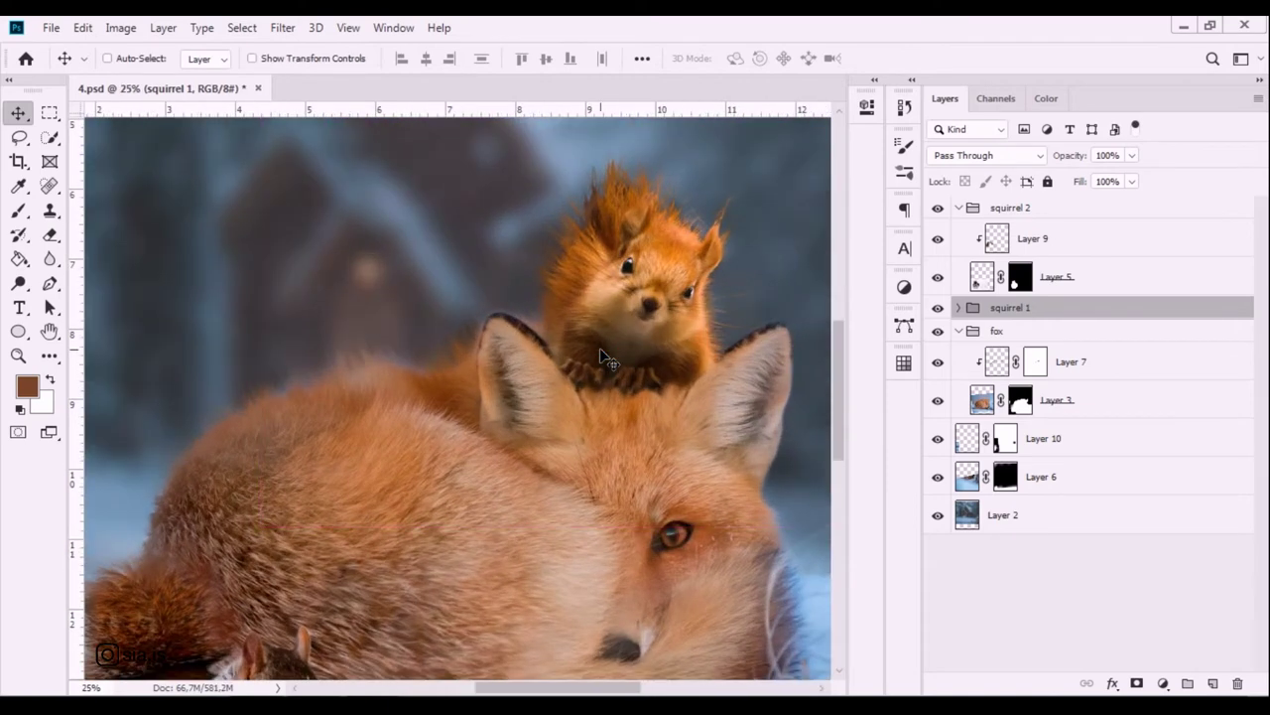
click(959, 308)
key(b)
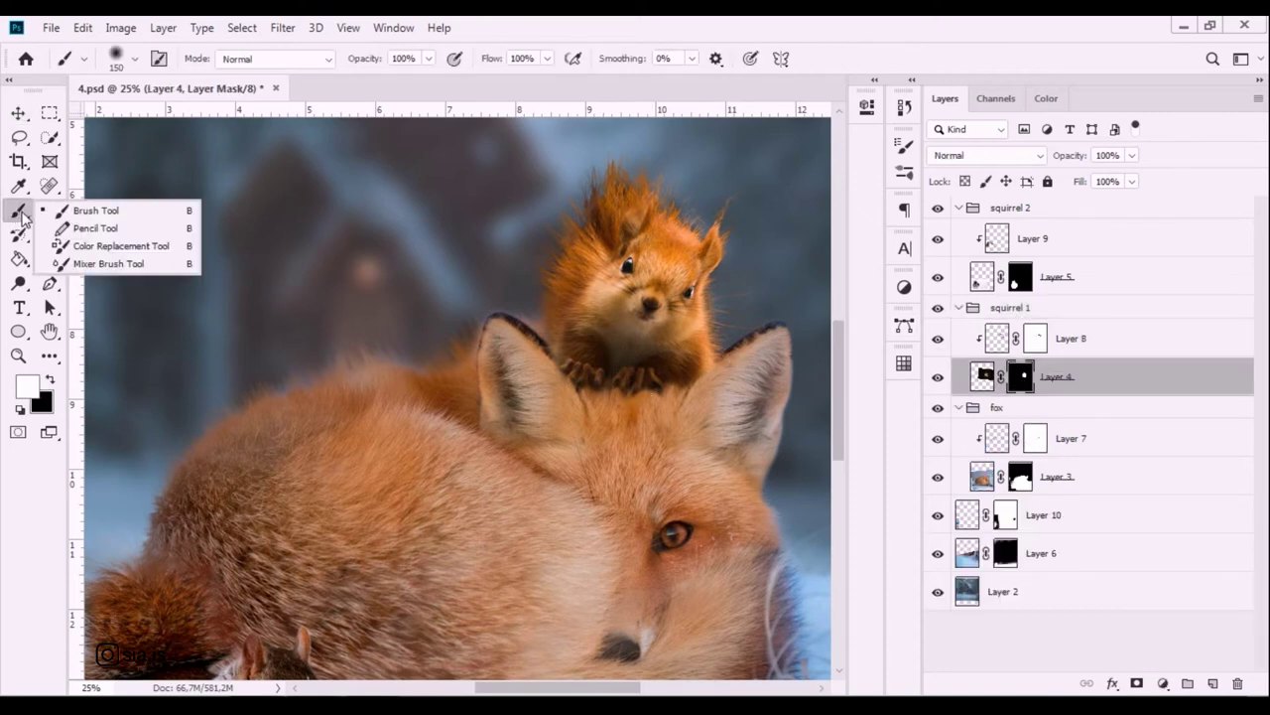
drag(703, 404, 707, 417)
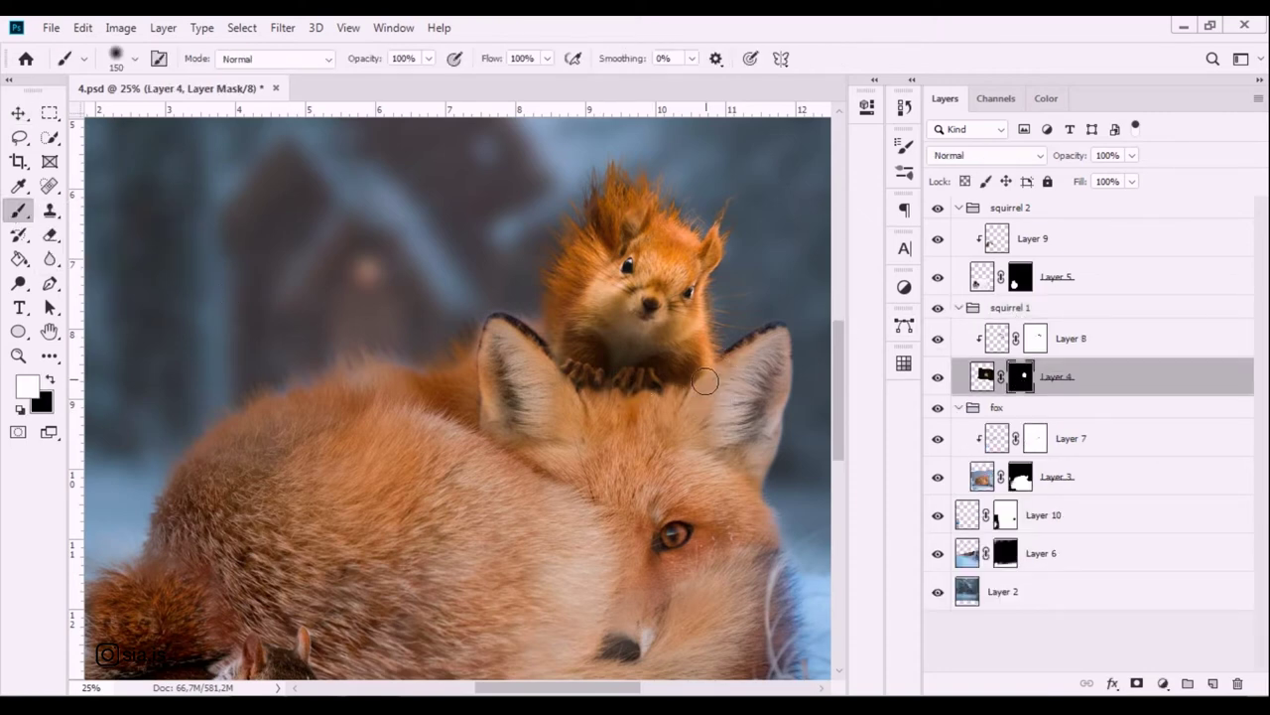
key(x)
drag(710, 402, 723, 375)
drag(559, 393, 571, 410)
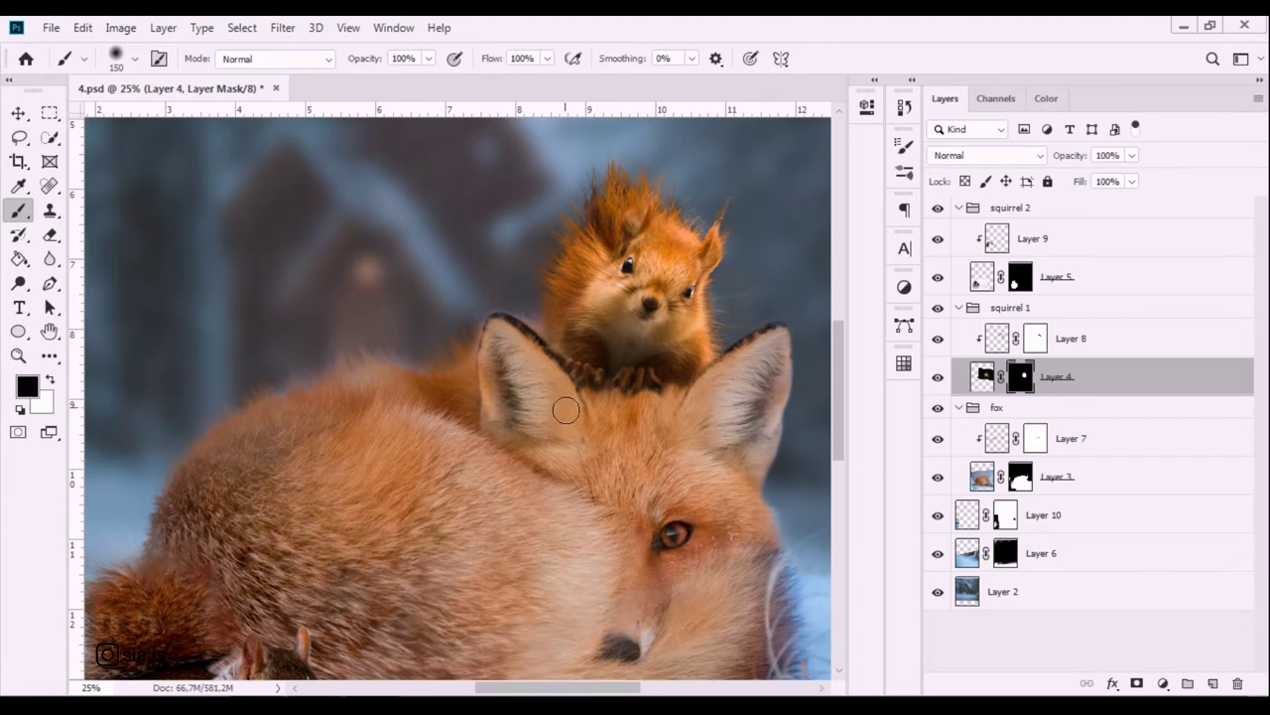
key(x)
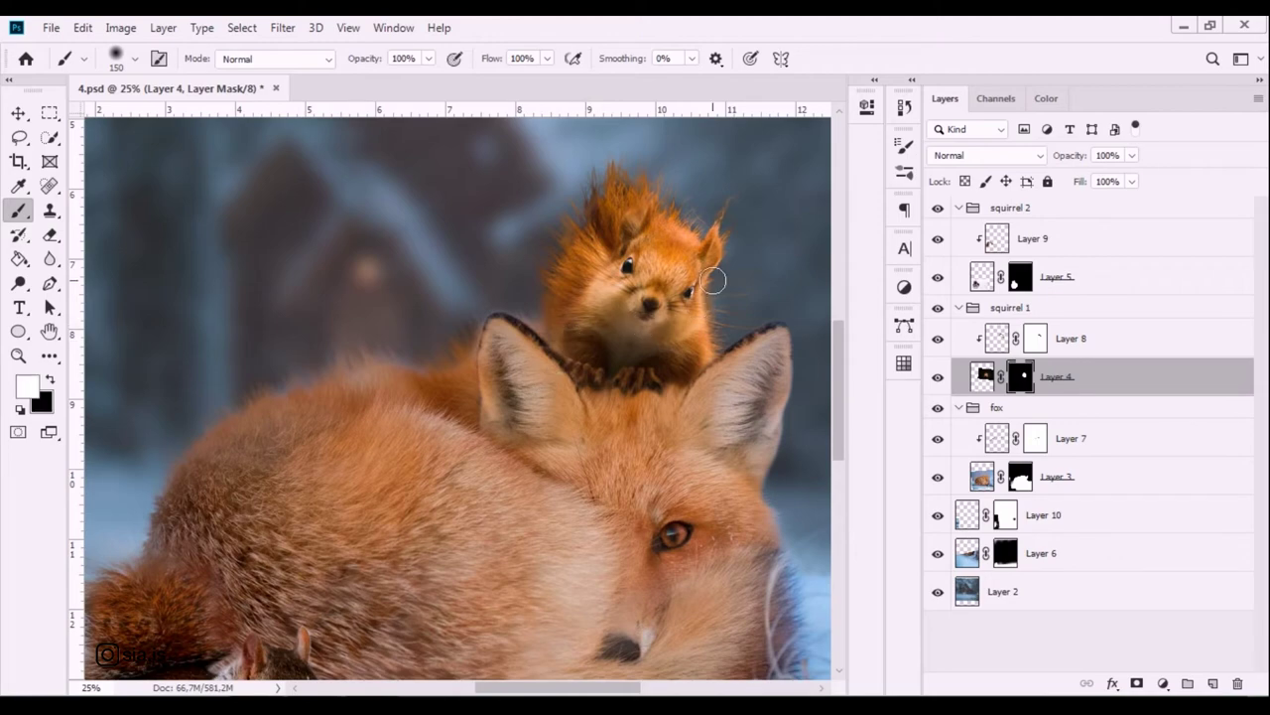
key(ctrl+minus)
key(ctrl+minus)
key(ctrl+minus)
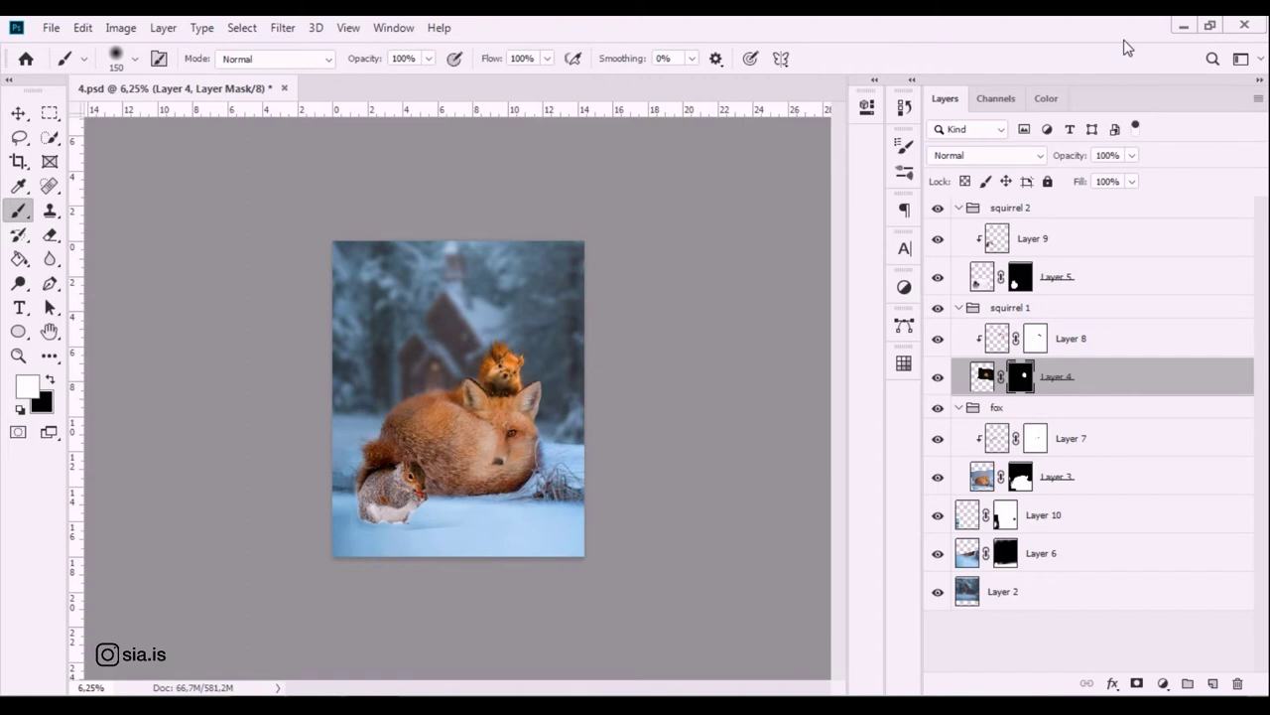
Collapse both squirrel groups and select Layer 6 in the fox group.
key(ctrl+2)
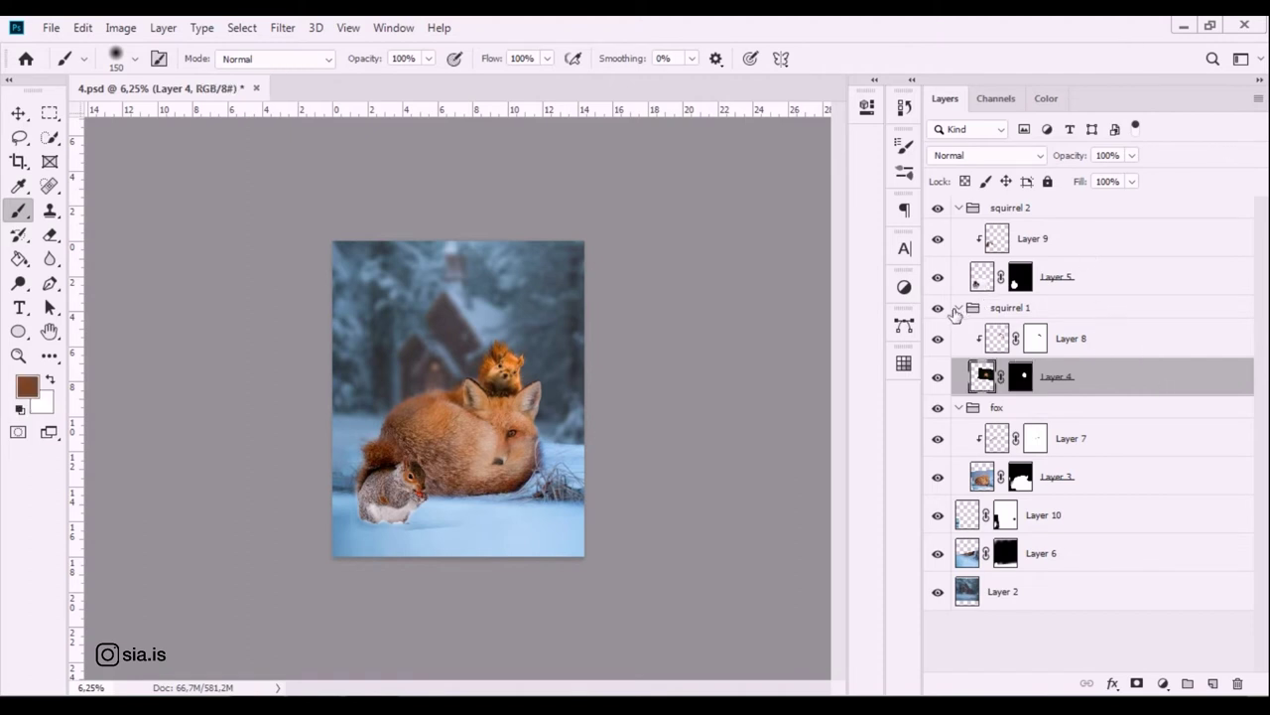
click(959, 308)
click(959, 208)
click(1149, 256)
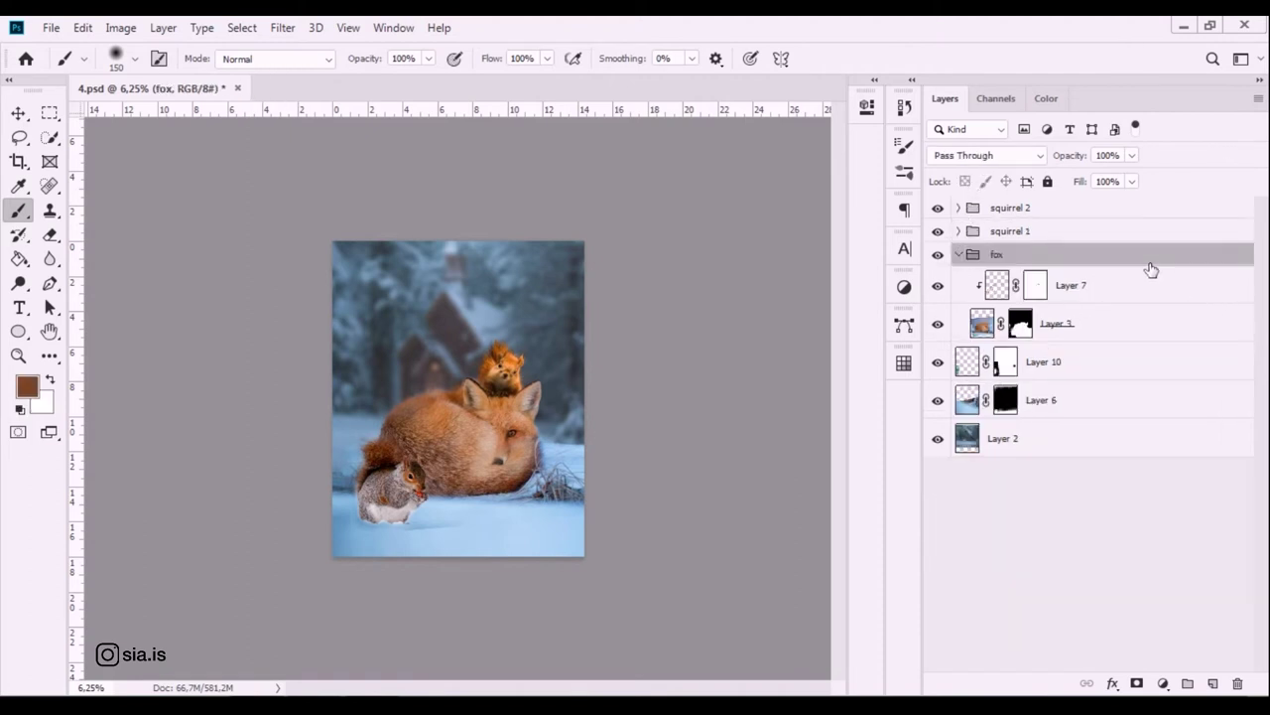
click(1116, 378)
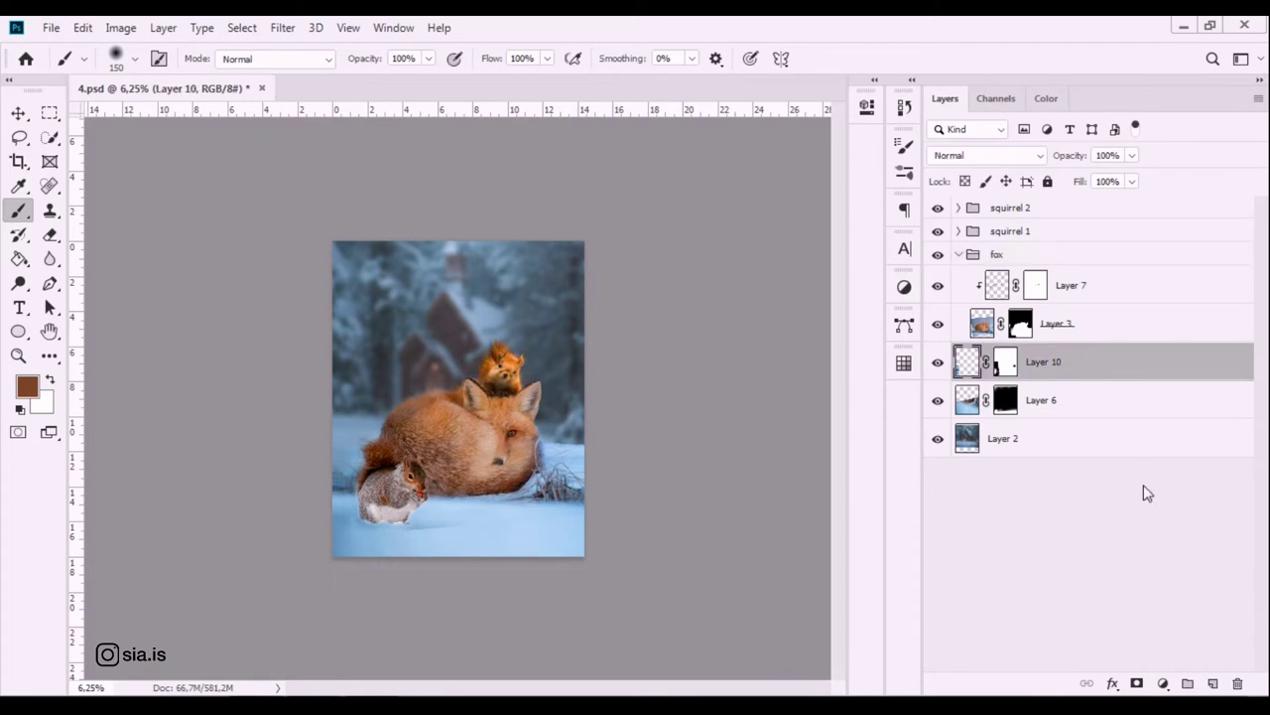
key(ctrl+plus)
key(ctrl+plus)
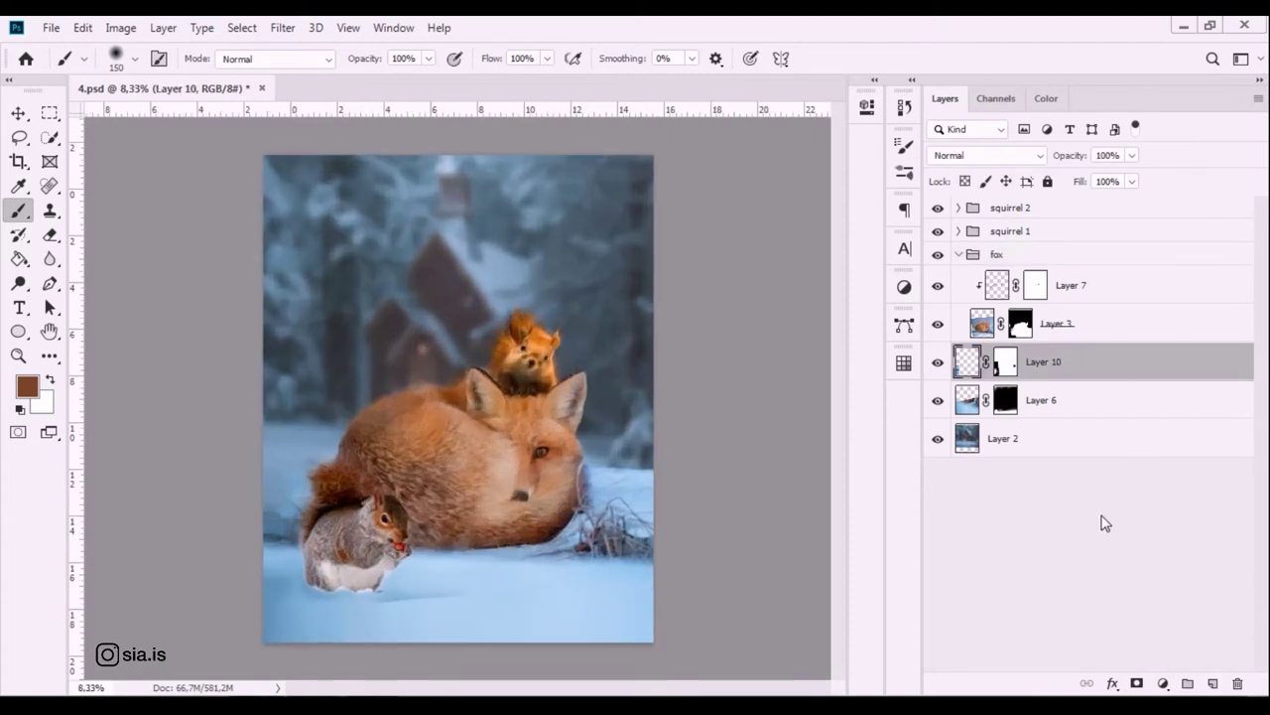
scroll(93, 484, down, 3)
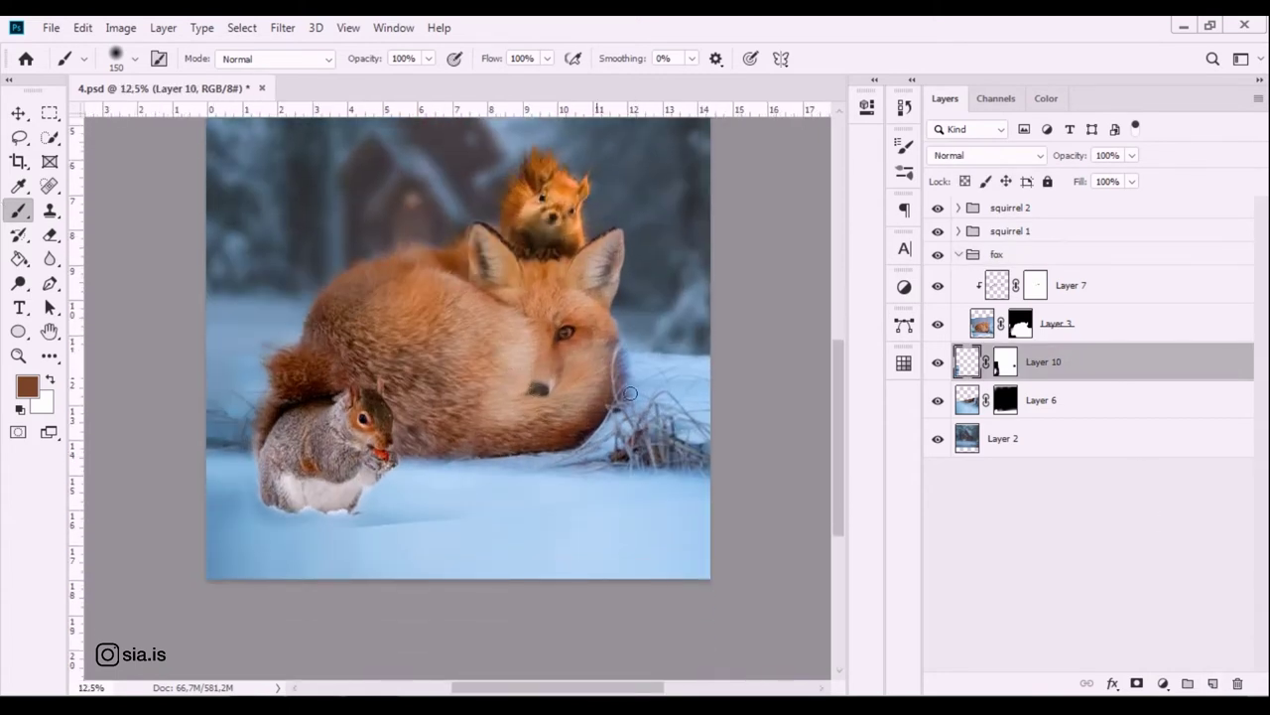
click(1022, 405)
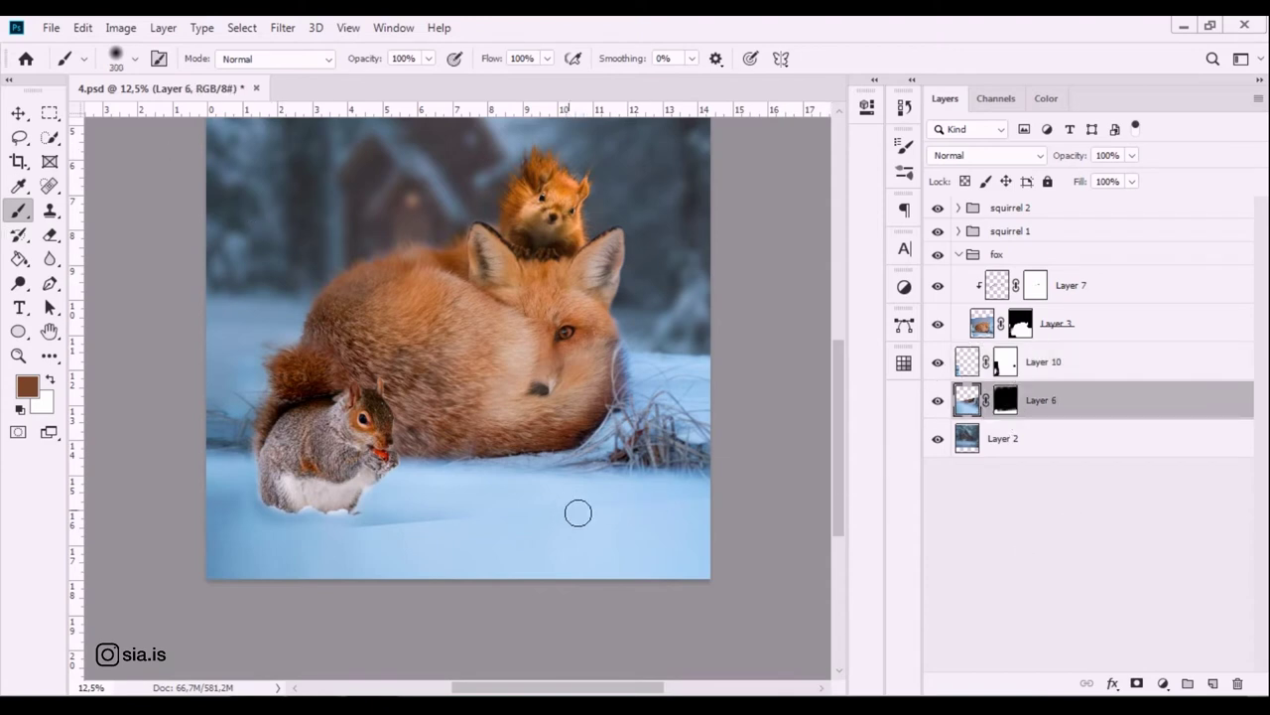
Paint black on Layer 3's mask to hide the fox photo's hard lower snow edge.
drag(568, 507, 687, 517)
key(ctrl+z)
click(1006, 400)
key(d)
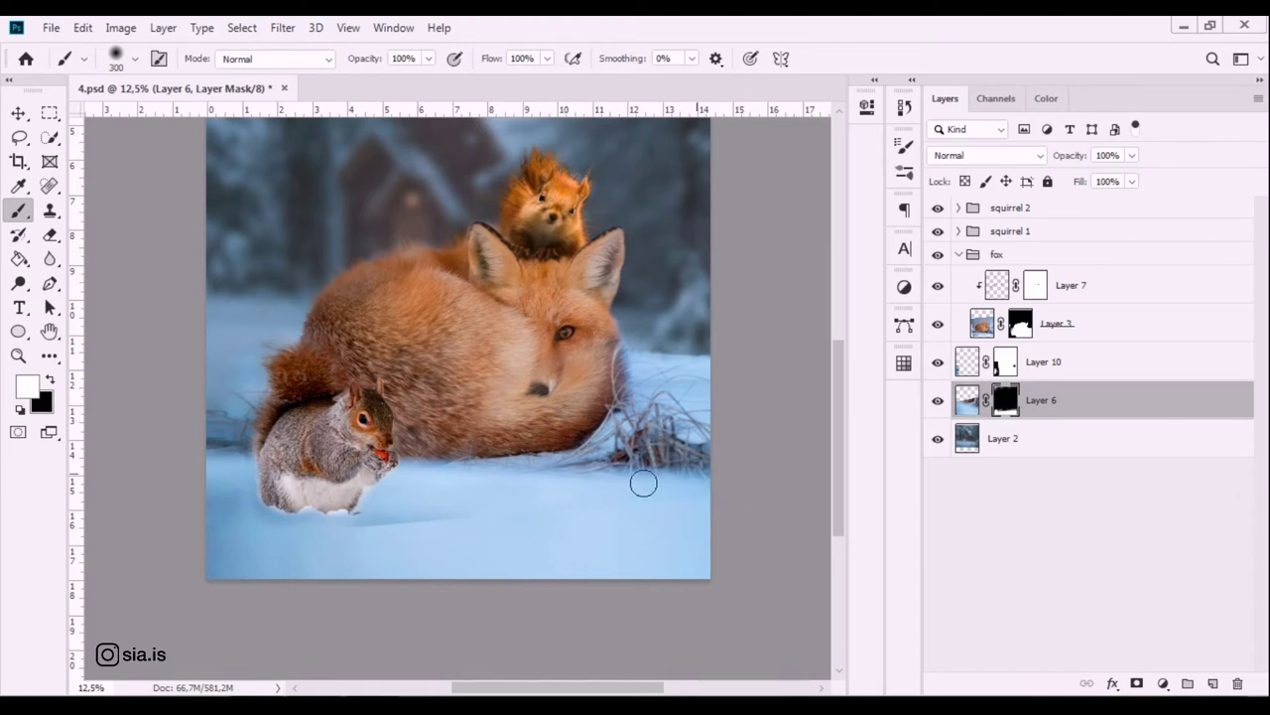
click(1021, 325)
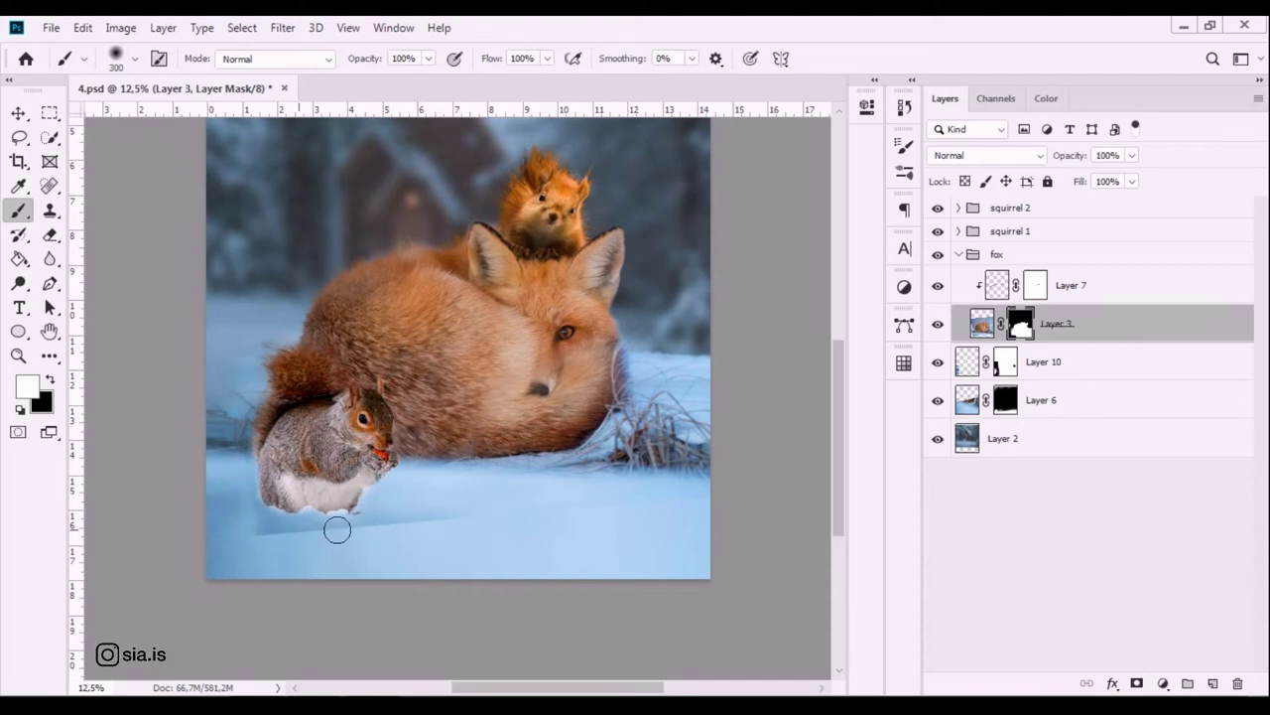
key(x)
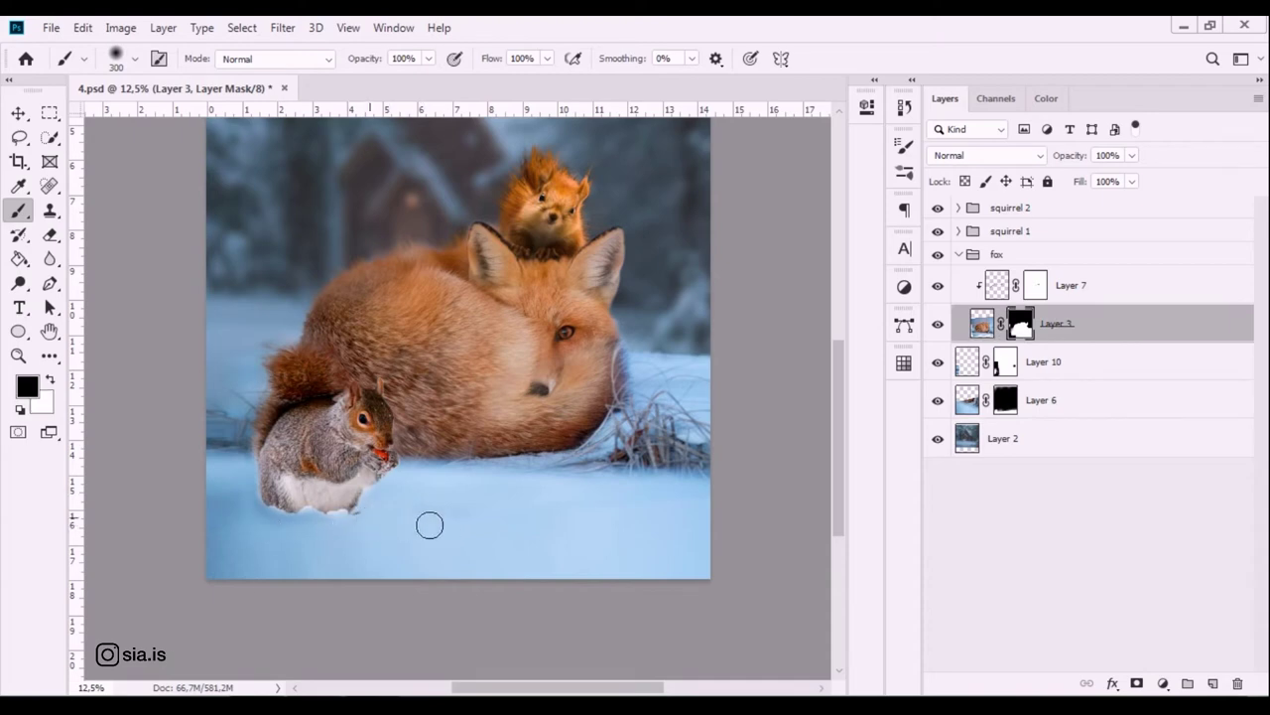
drag(567, 519, 715, 505)
key(x)
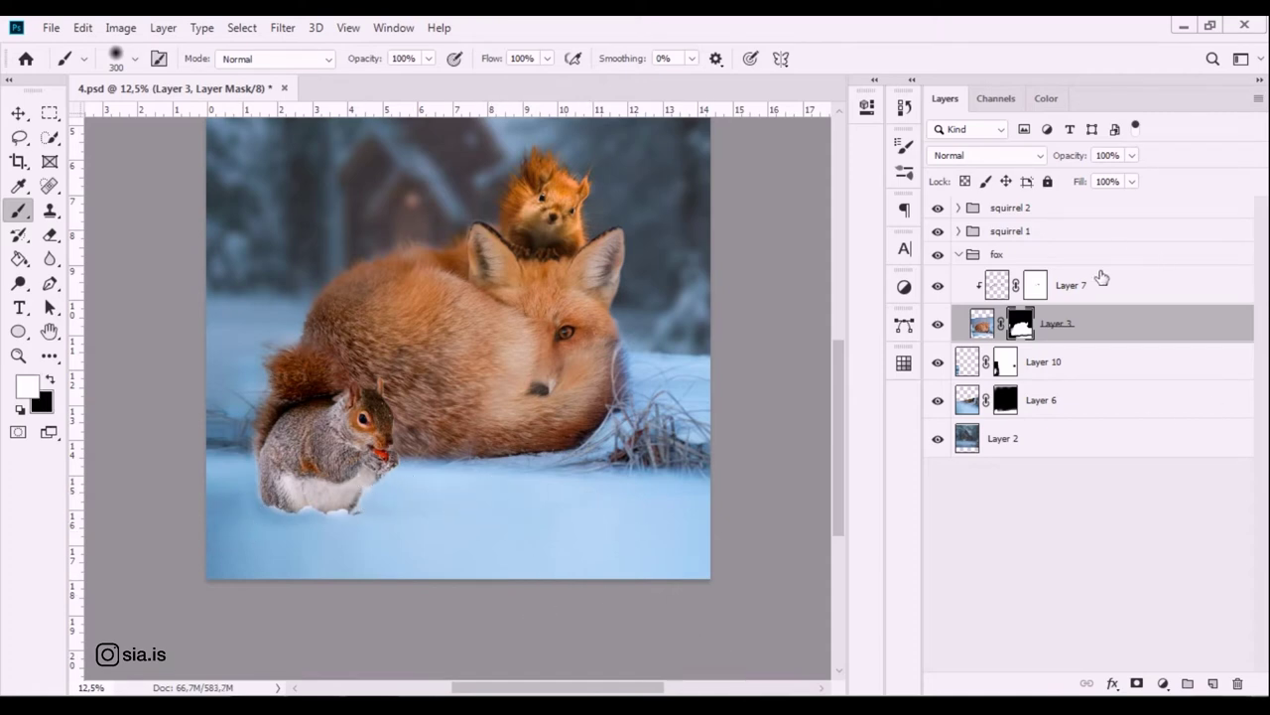
click(58, 115)
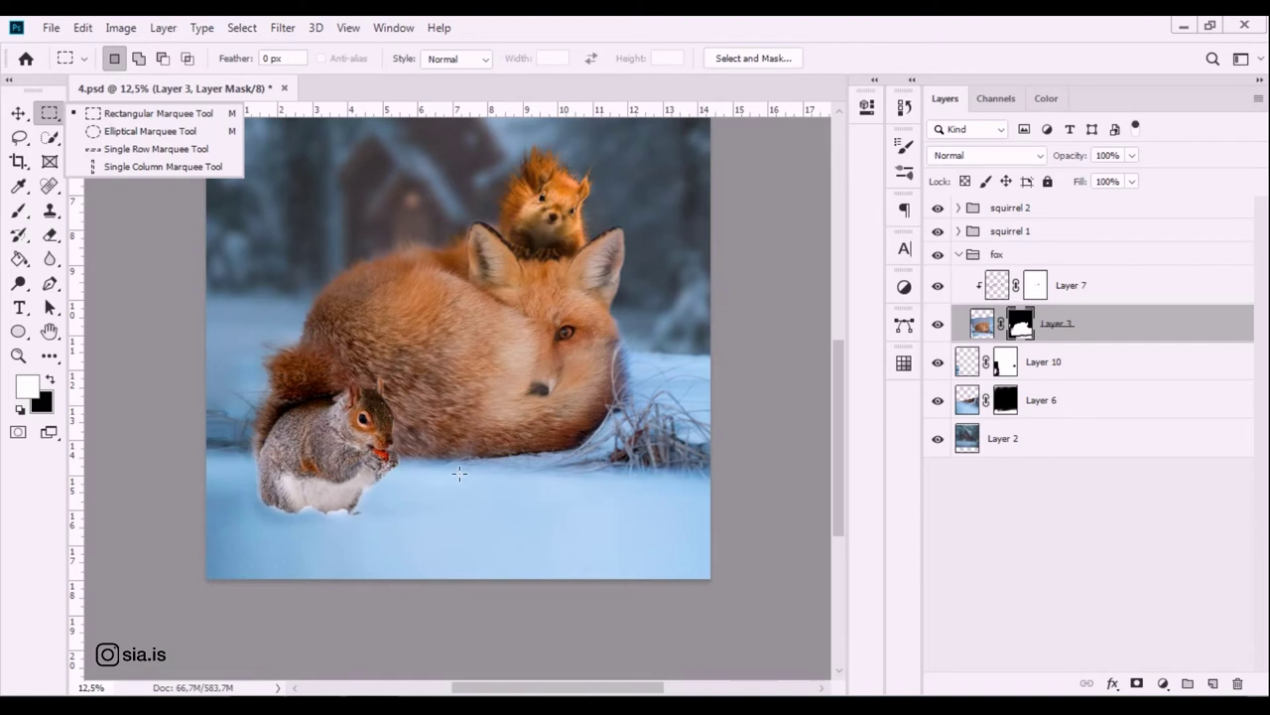
Marquee a snow patch at the lower right and create new Layer 11 above Layer 10.
drag(460, 473, 650, 570)
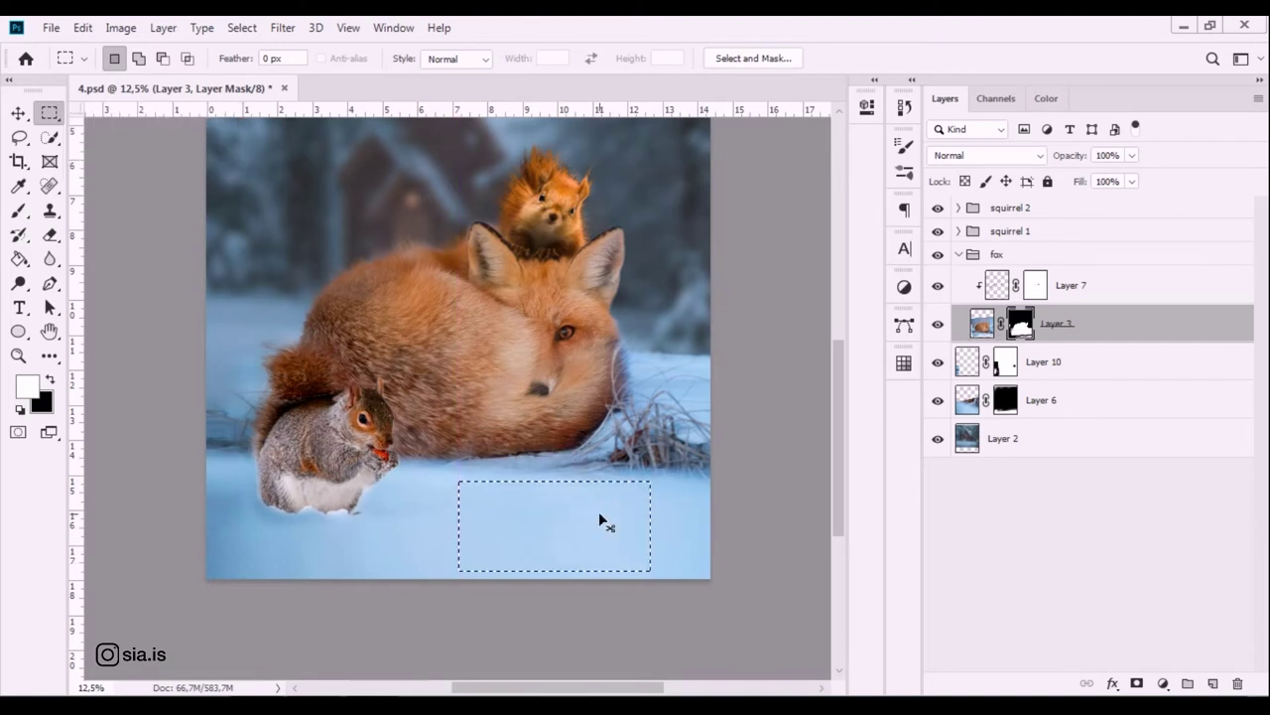
click(1132, 361)
click(1213, 683)
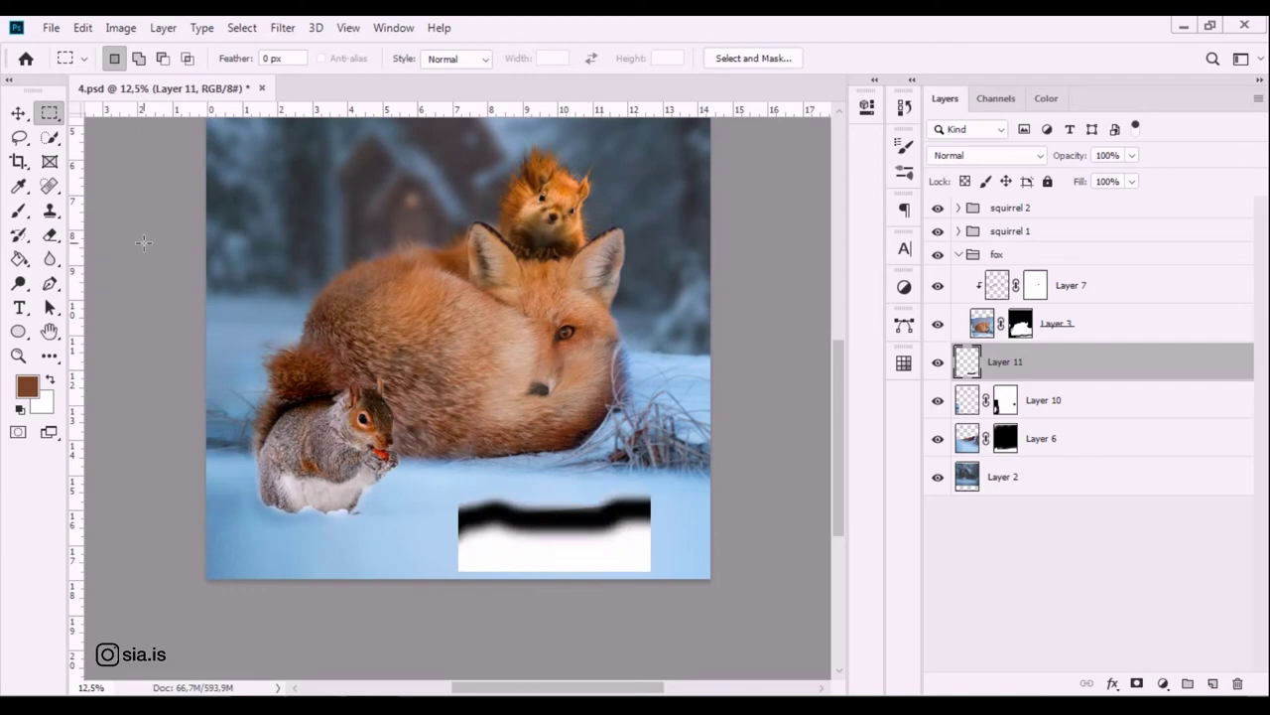
key(ctrl+z)
click(997, 288)
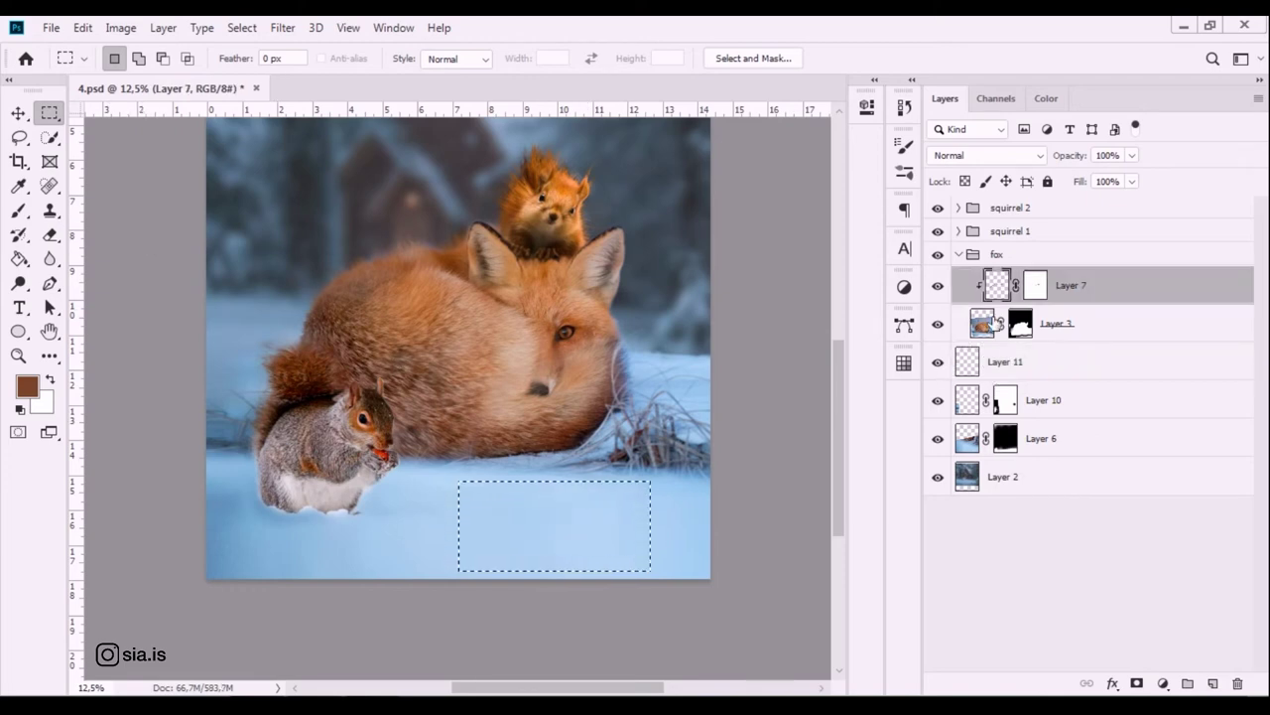
click(997, 323)
click(1012, 367)
key(ctrl+d)
Stretch Layer 11's snow patch to 335% across the foreground and add a layer mask.
click(20, 119)
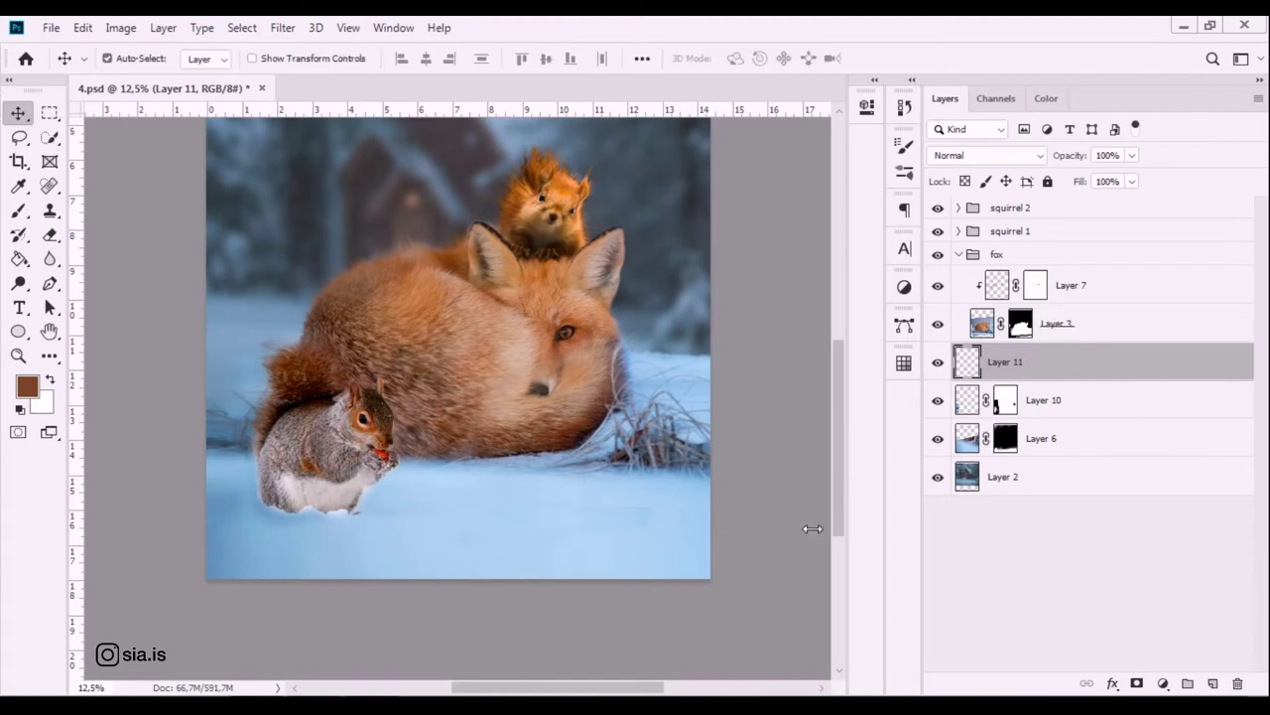
key(ctrl+t)
drag(576, 545, 582, 629)
drag(570, 572, 486, 529)
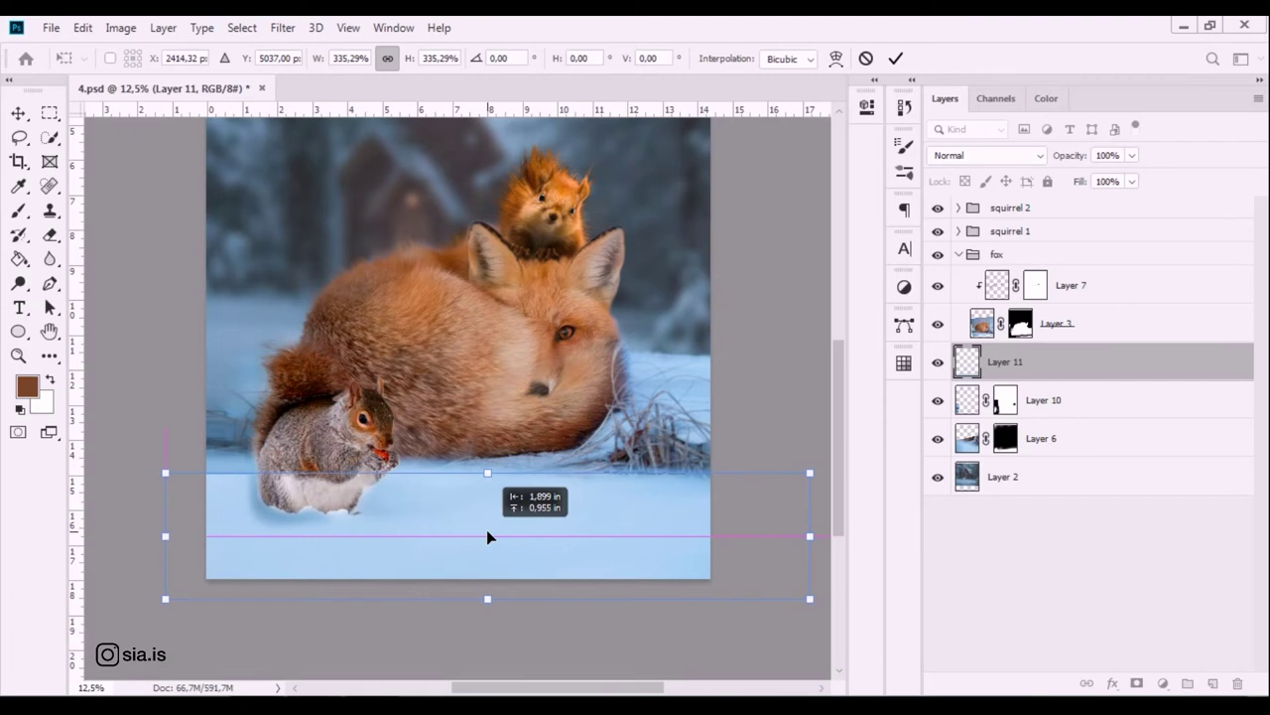
key(Return)
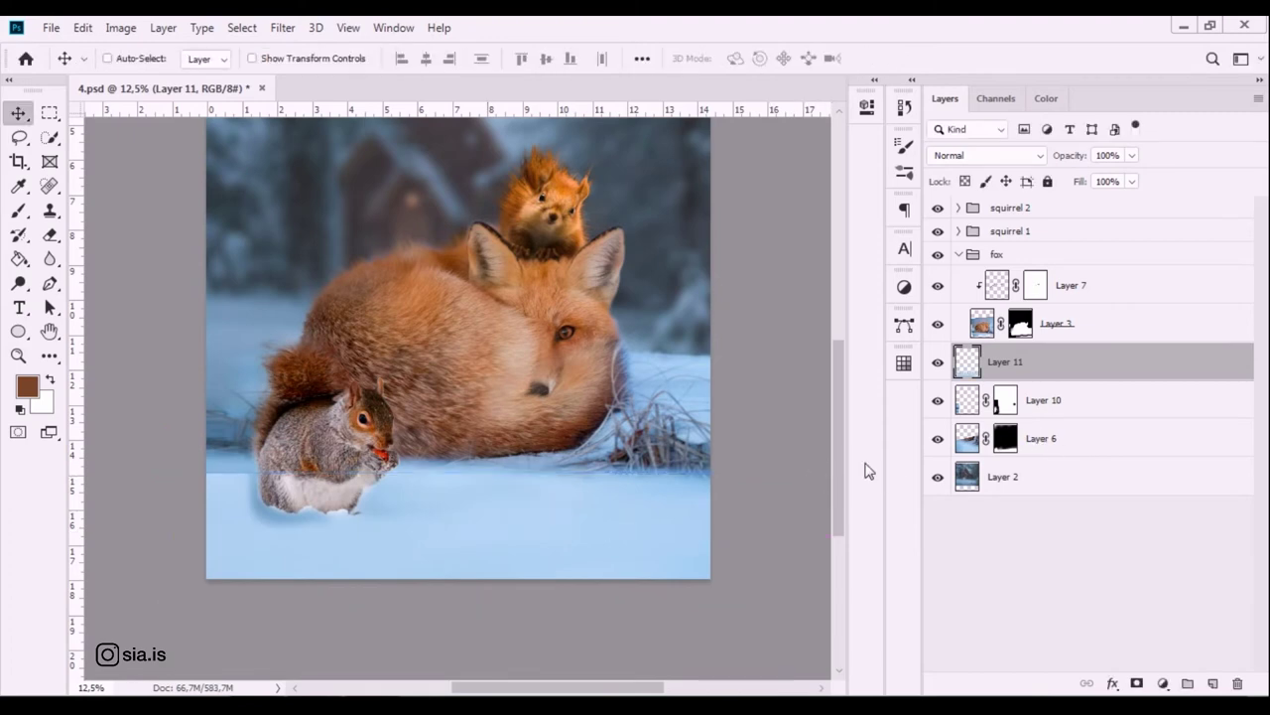
click(1139, 682)
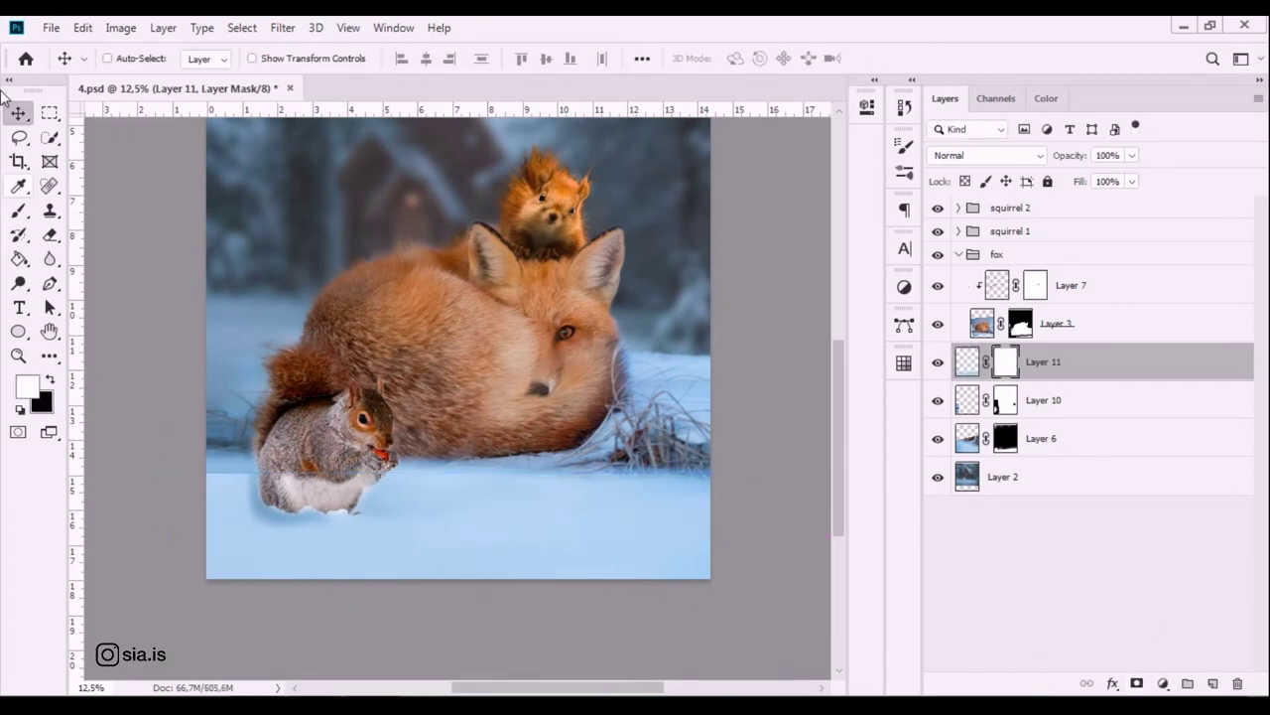
Mask out the new snow at the lower left and along the fox's base with a 900 px black brush.
right_click(18, 211)
key(bracketright)
key(bracketright)
key(bracketright)
key(bracketright)
key(bracketright)
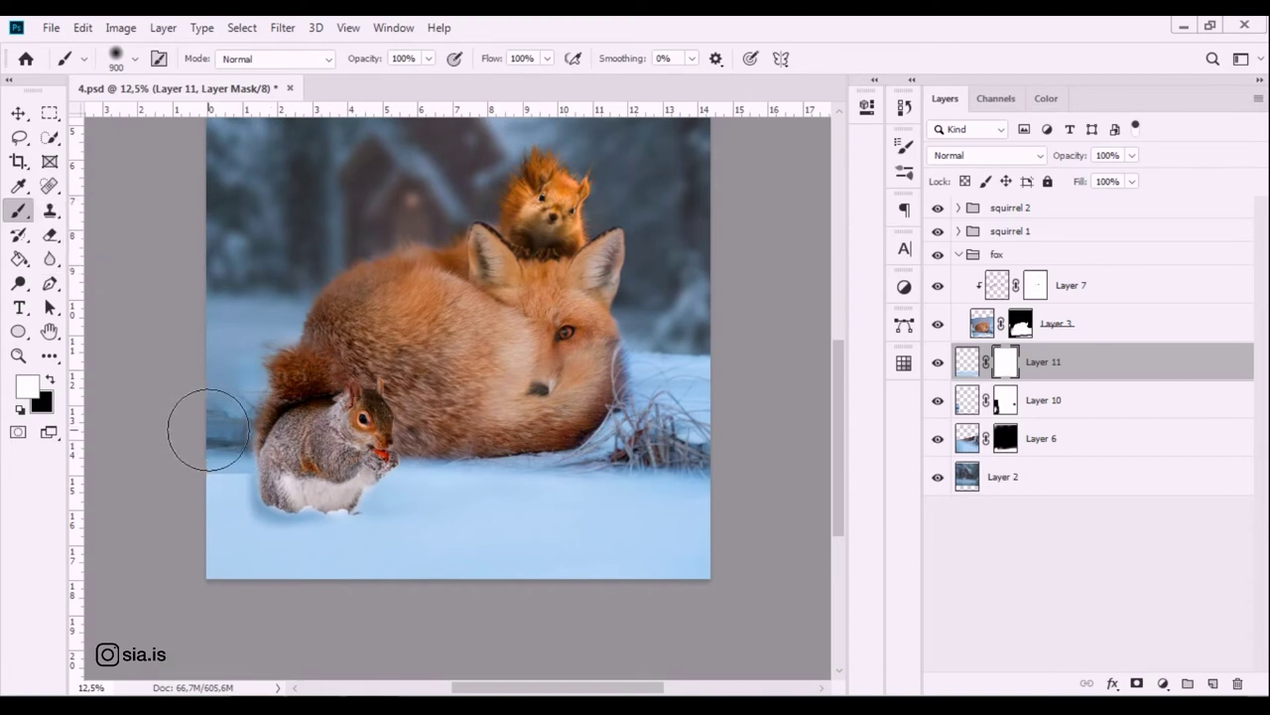
key(x)
drag(228, 405, 248, 429)
mouse_move(416, 424)
mouse_down()
mouse_move(506, 457)
mouse_move(379, 466)
mouse_up()
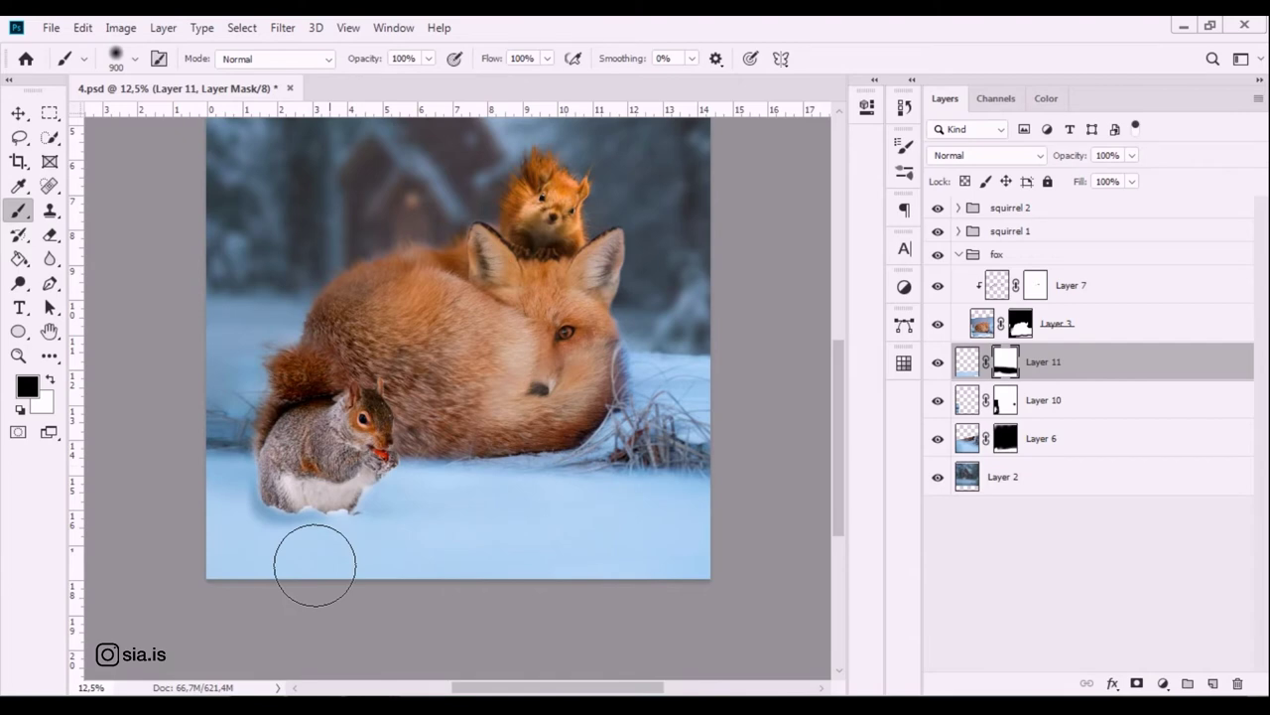
Expand the squirrel 2 group, zoom in on the grey squirrel, and hide it.
click(1002, 212)
click(958, 208)
key(ctrl+plus)
drag(469, 505, 635, 476)
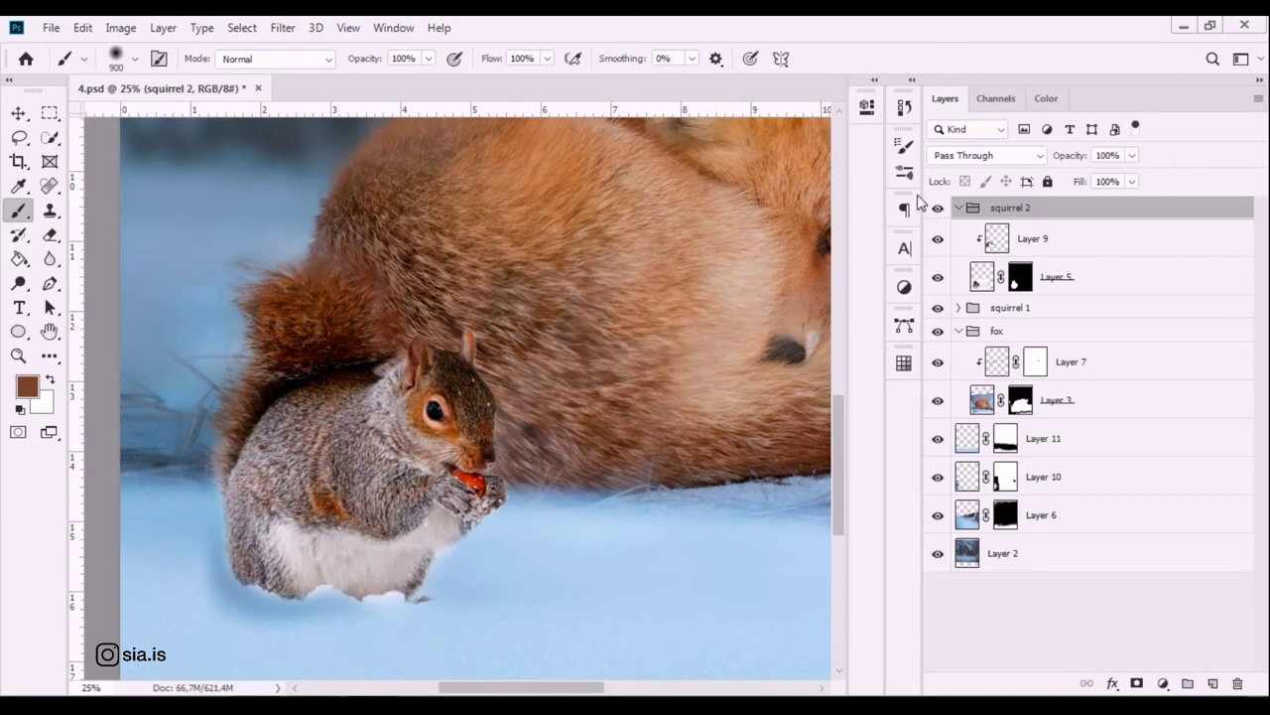
click(937, 210)
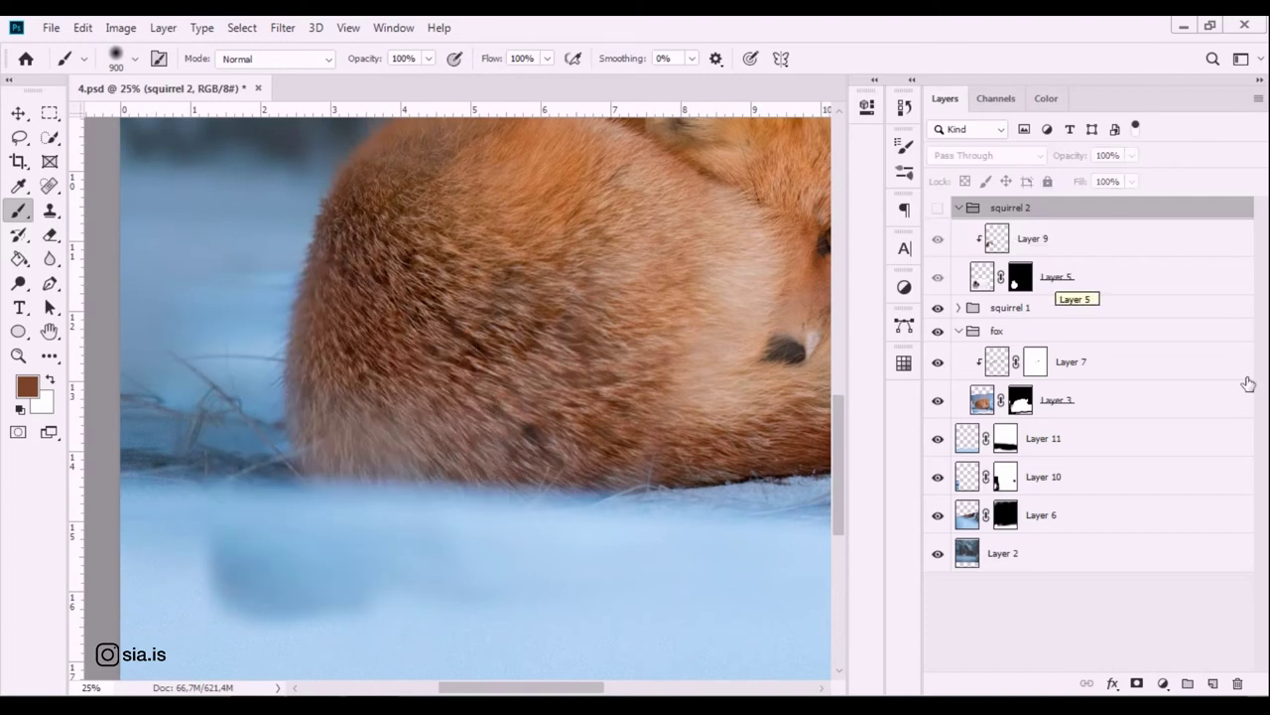
Try painting white on Layer 11's mask below the fox, then undo the stray patch.
click(1005, 438)
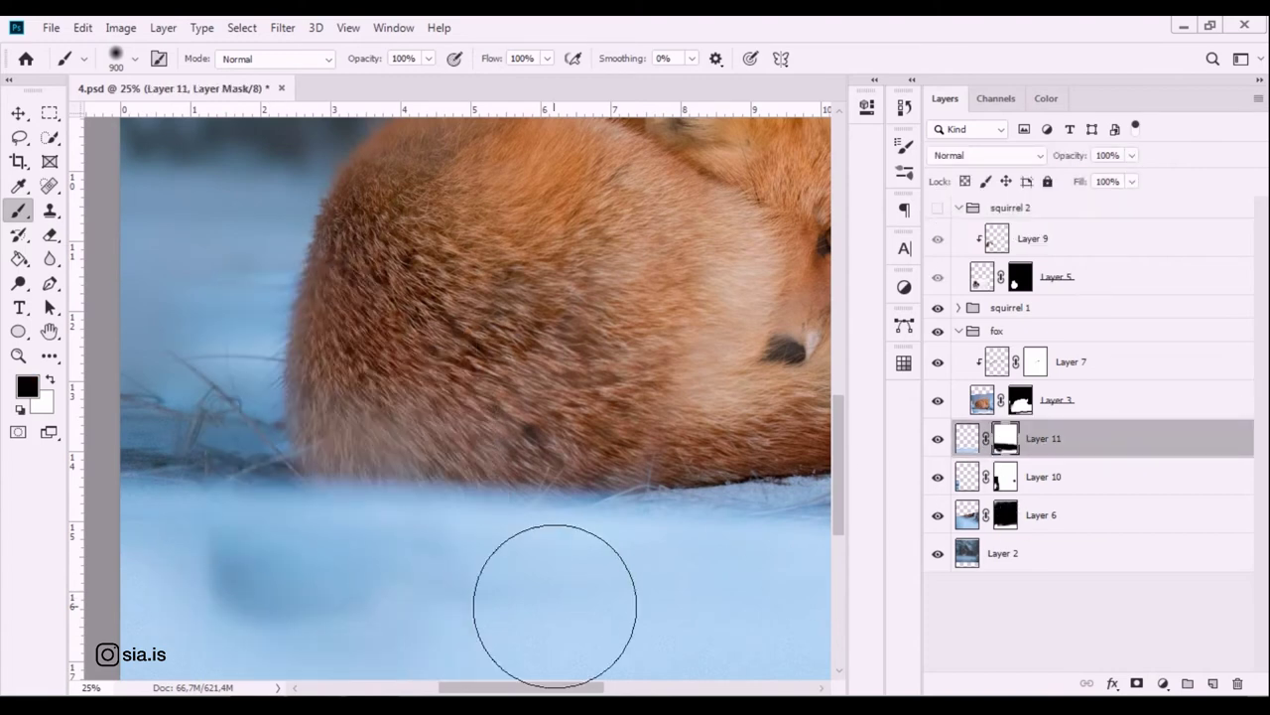
drag(556, 496, 544, 408)
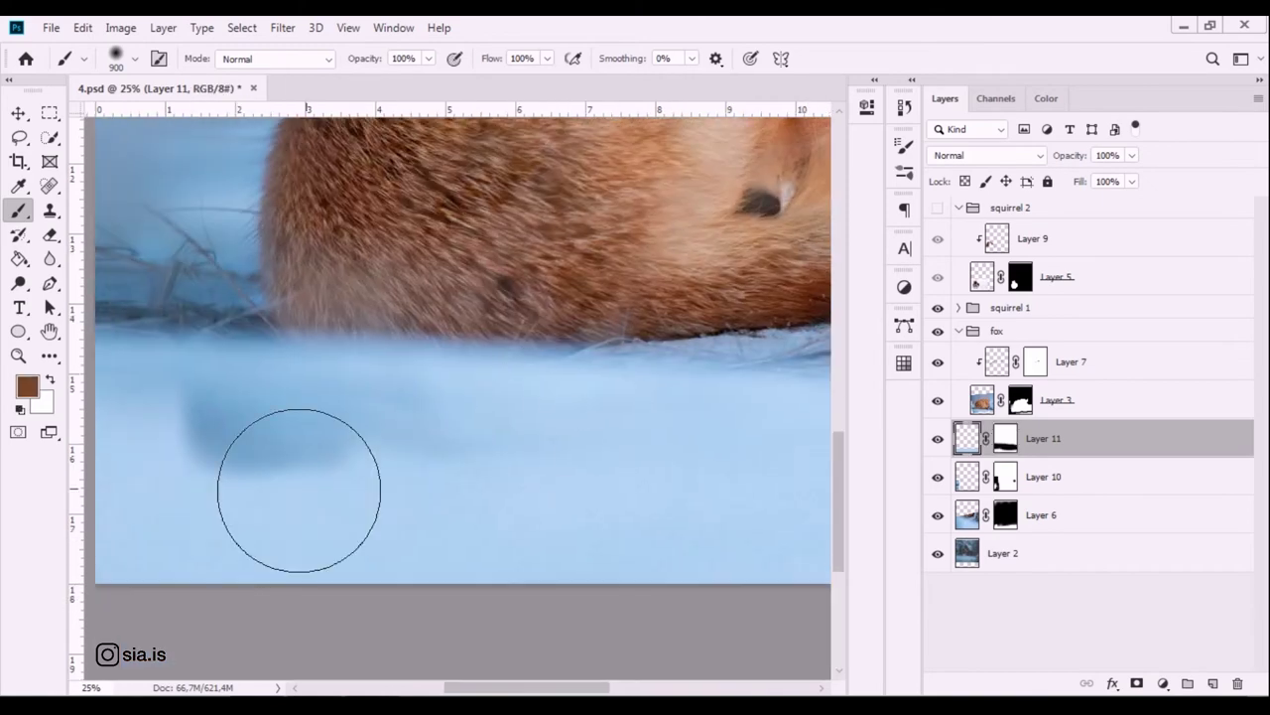
key(x)
drag(247, 505, 255, 499)
key(ctrl+z)
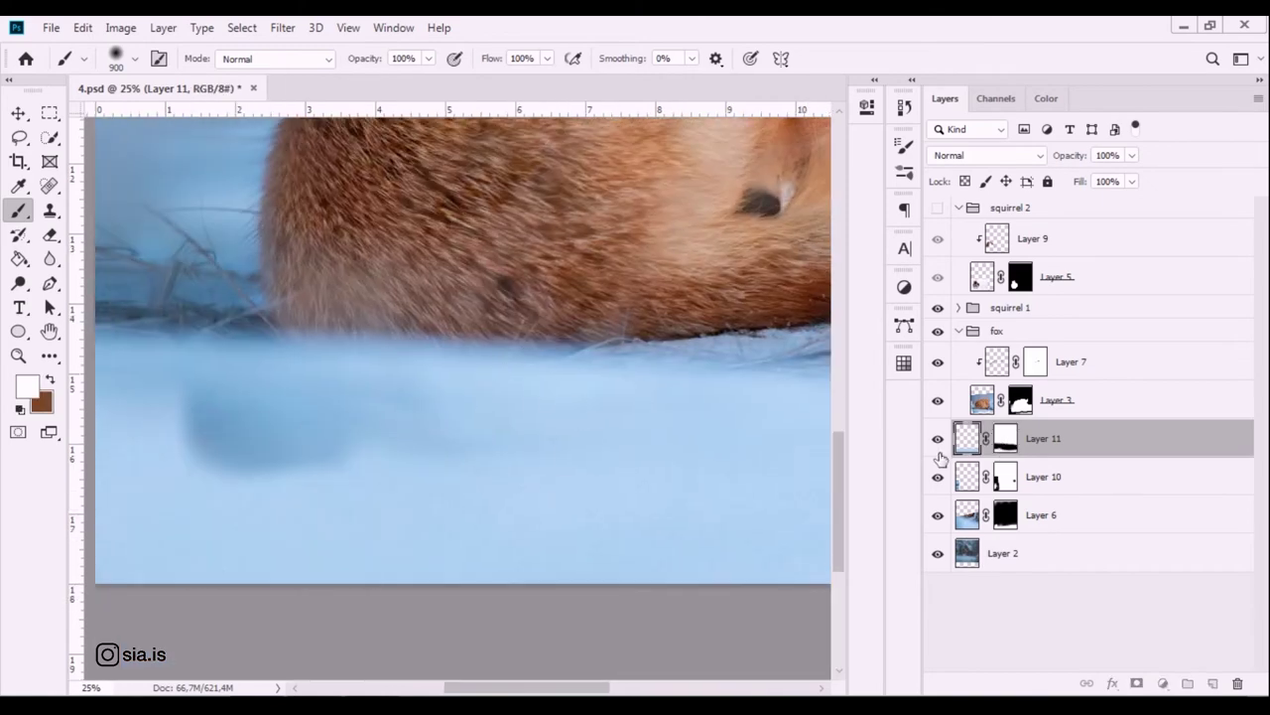
click(1006, 438)
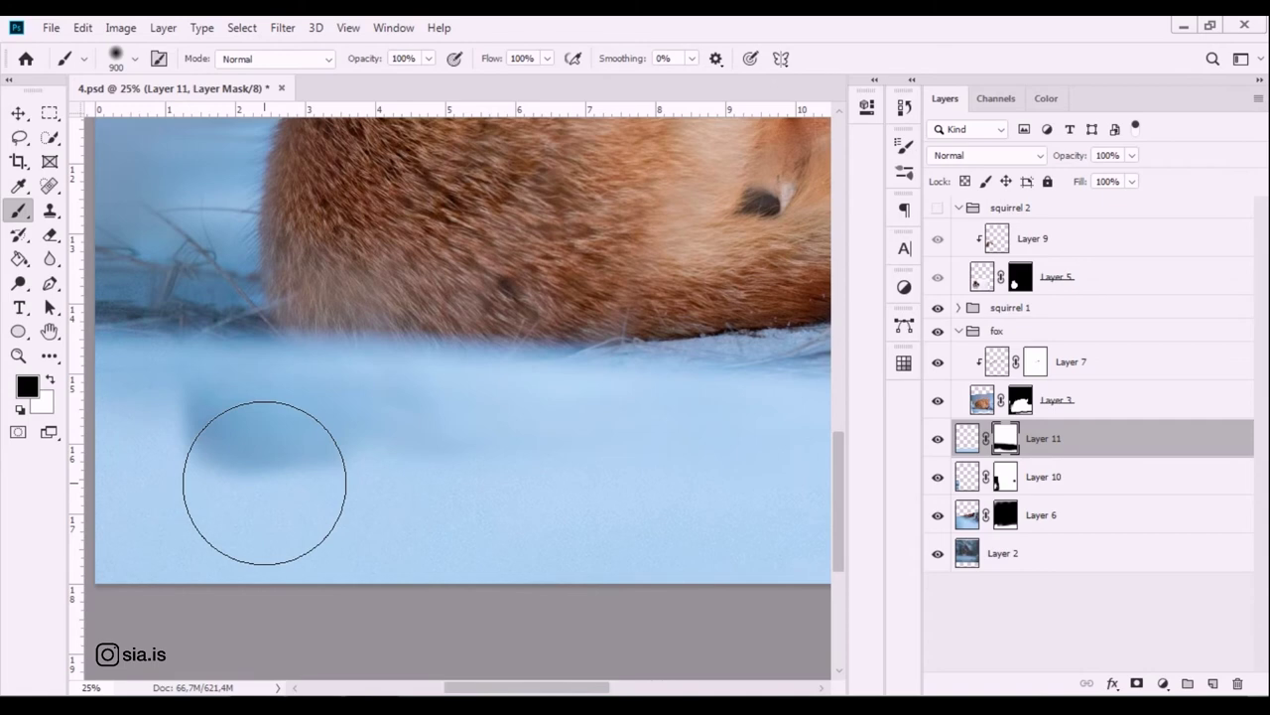
key(x)
Compare layer visibility and erase the soft shadow from Layer 3's snow mask.
click(1007, 483)
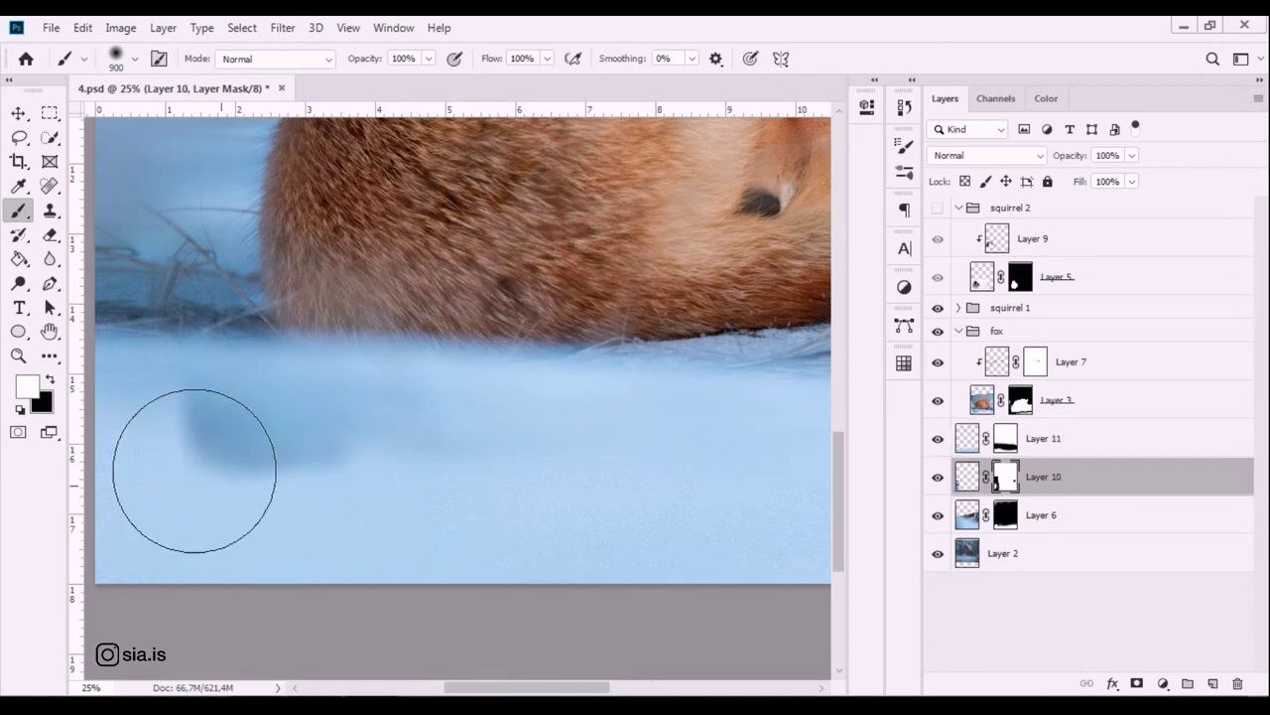
key(x)
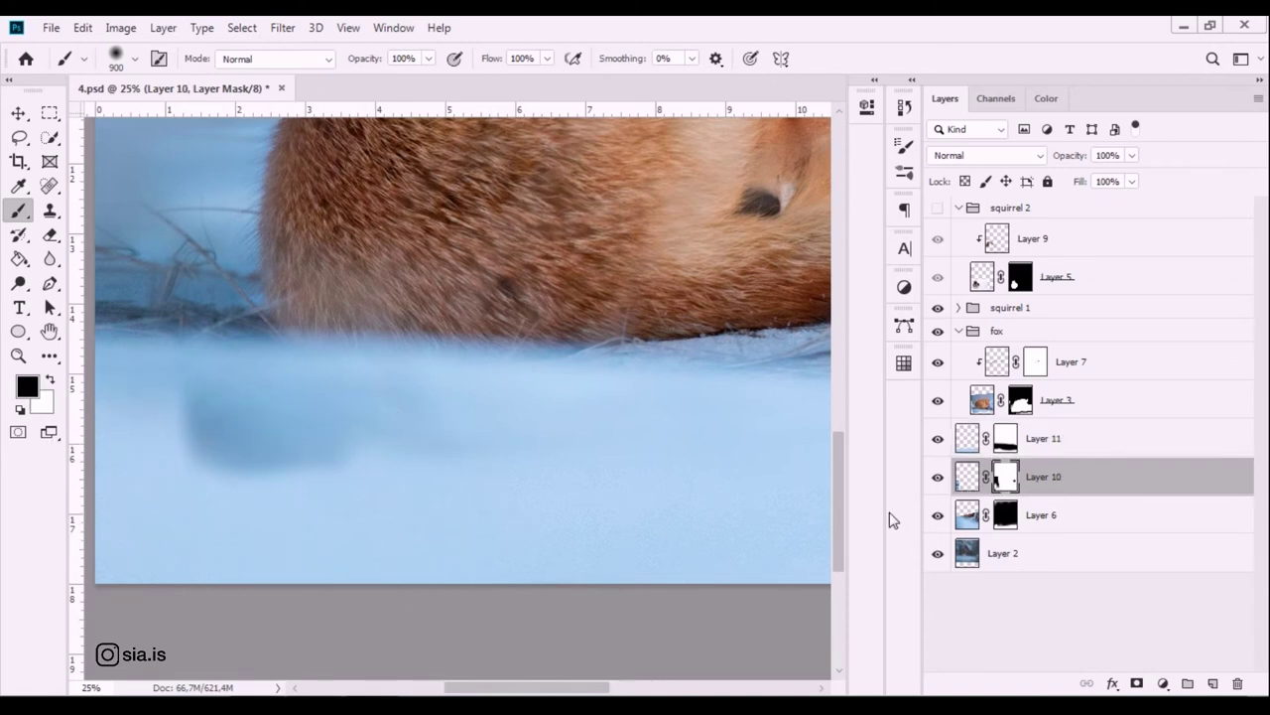
click(938, 438)
click(938, 439)
alt+click(938, 401)
alt+click(938, 401)
click(1020, 400)
mouse_move(281, 487)
mouse_down()
mouse_move(205, 459)
mouse_move(447, 496)
mouse_up()
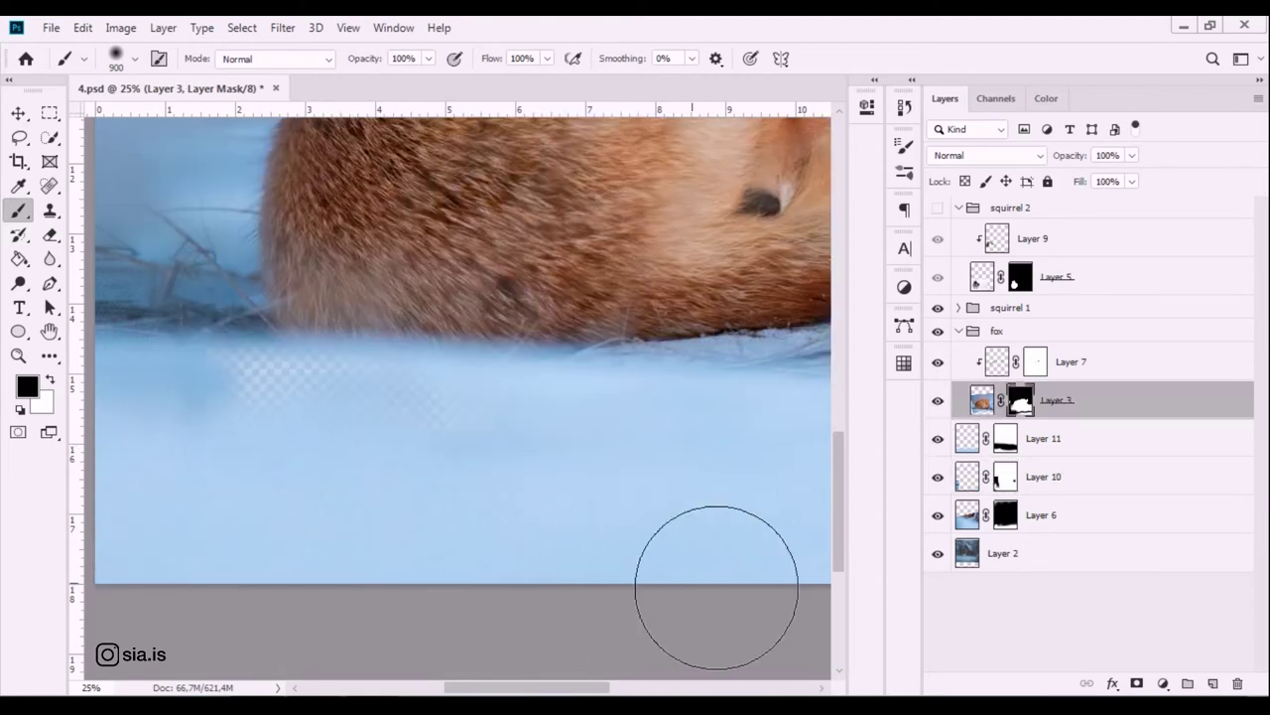
Try painting snow back over the transparent patch with a 400 px white brush, then undo.
click(204, 417)
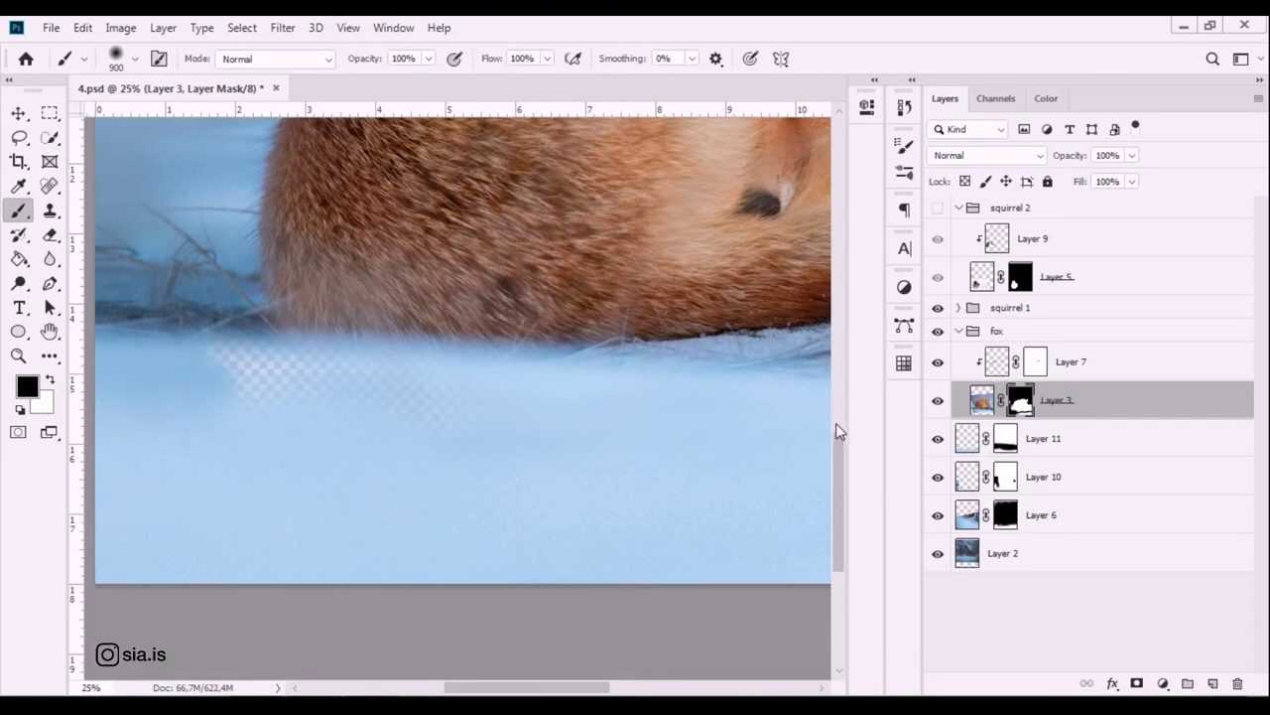
key(bracketleft)
key(bracketleft)
key(bracketleft)
key(bracketleft)
key(bracketleft)
key(x)
drag(252, 410, 426, 403)
key(ctrl+z)
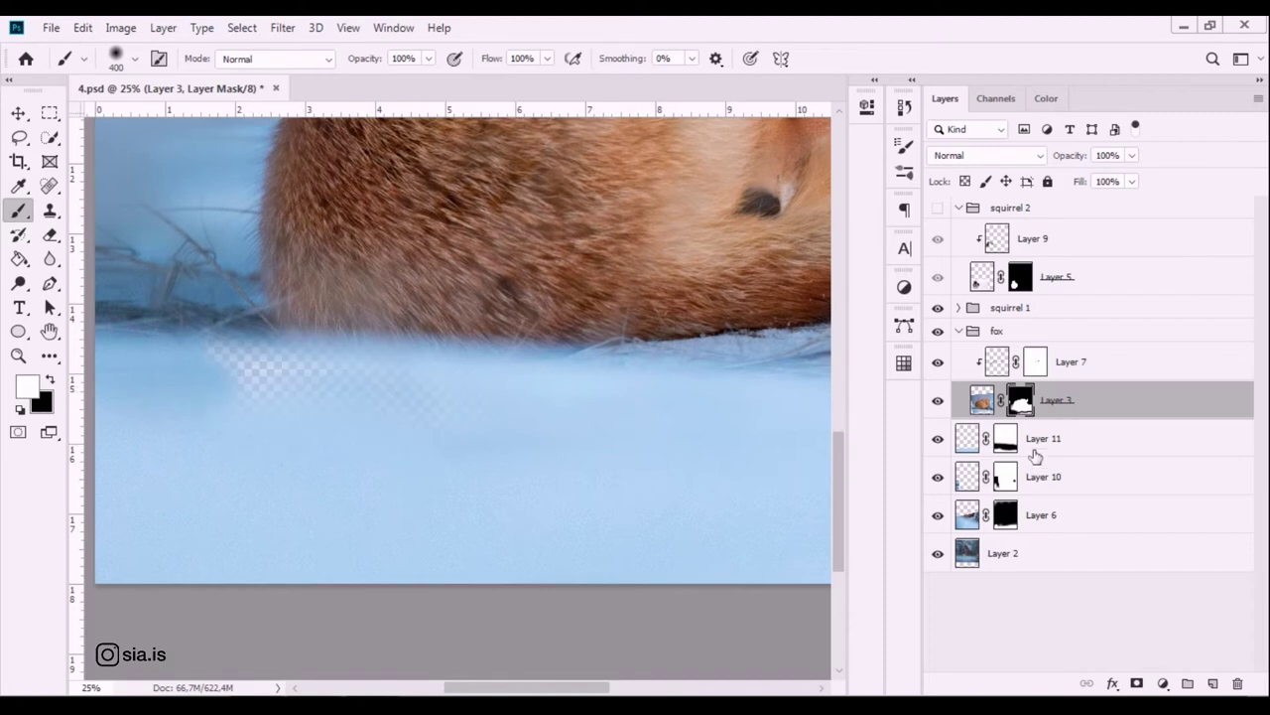
Stretch Layer 11's snow upward to about 418% height with Free Transform.
click(1038, 448)
key(ctrl+t)
mouse_move(565, 373)
mouse_down()
mouse_move(602, 86)
mouse_move(658, 388)
mouse_up()
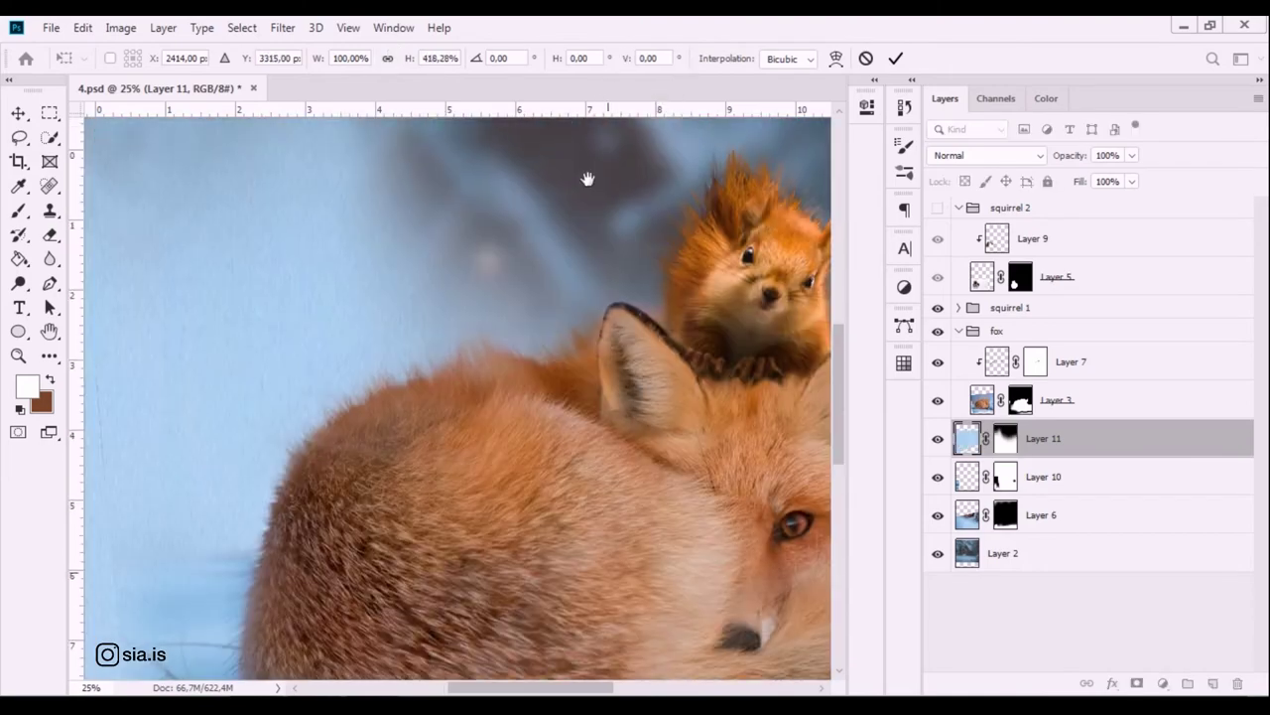
Move the stretched snow layer lower and to the right, then commit the transform.
key(ctrl+minus)
key(ctrl+minus)
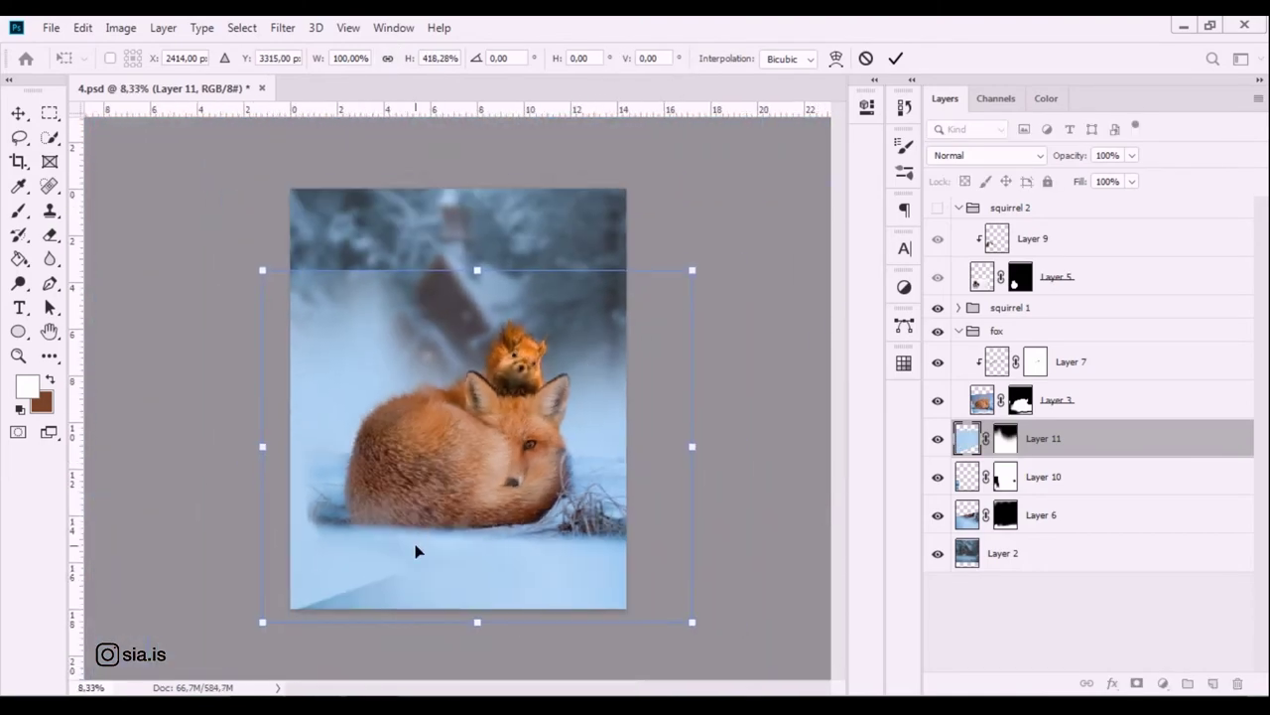
drag(416, 551, 406, 587)
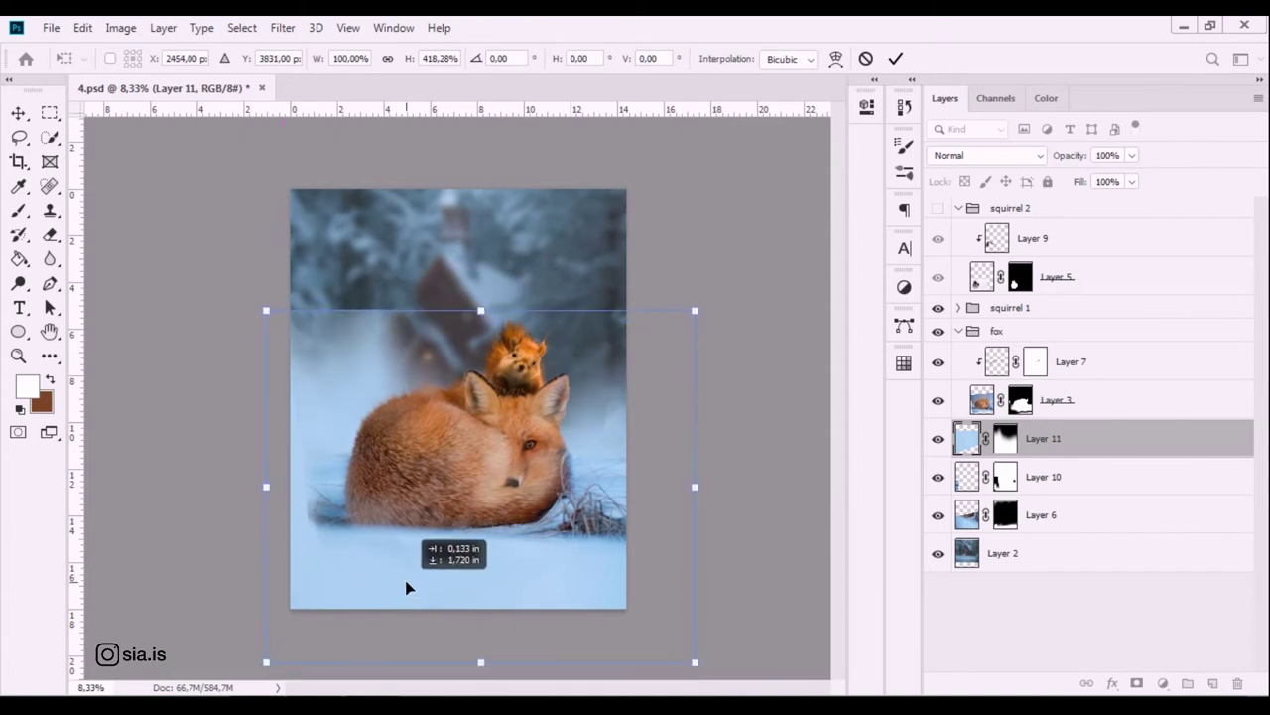
drag(406, 587, 421, 605)
key(b)
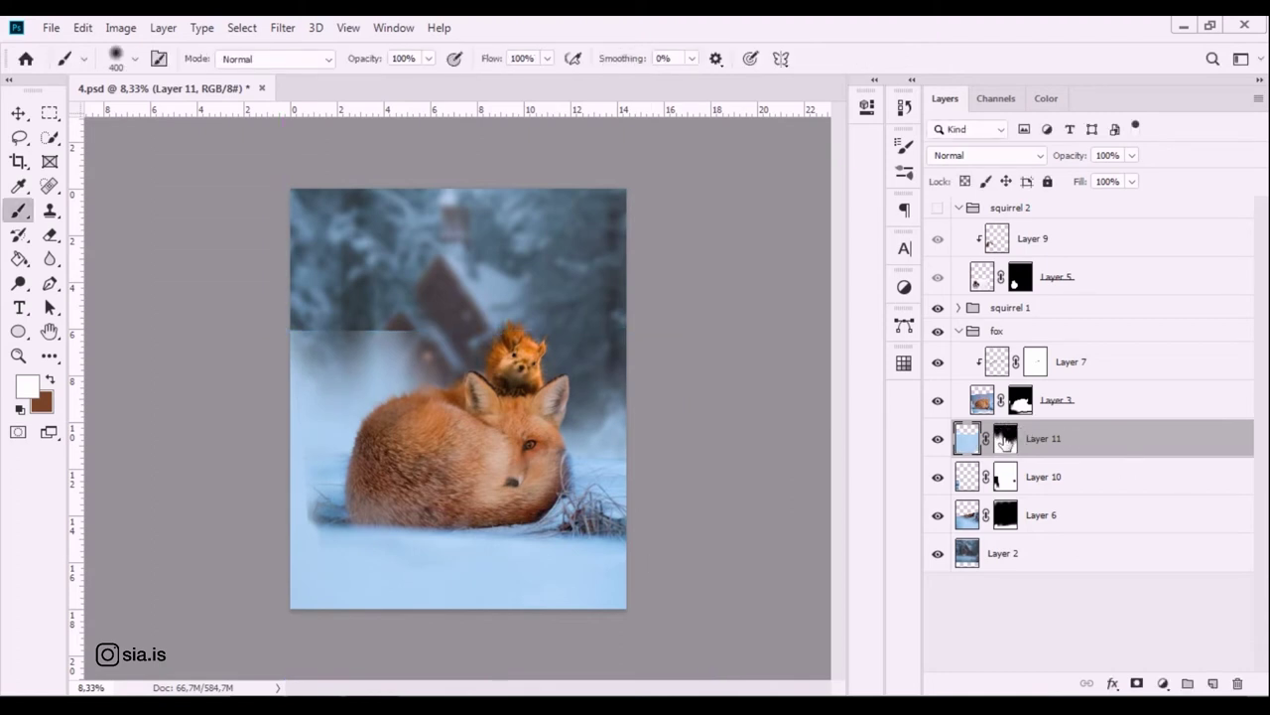
Paint black on Layer 11's mask with a 1000–1400 px brush to hide snow above the fox and blend the sky edge.
click(1006, 443)
key(bracketright)
key(bracketright)
key(bracketright)
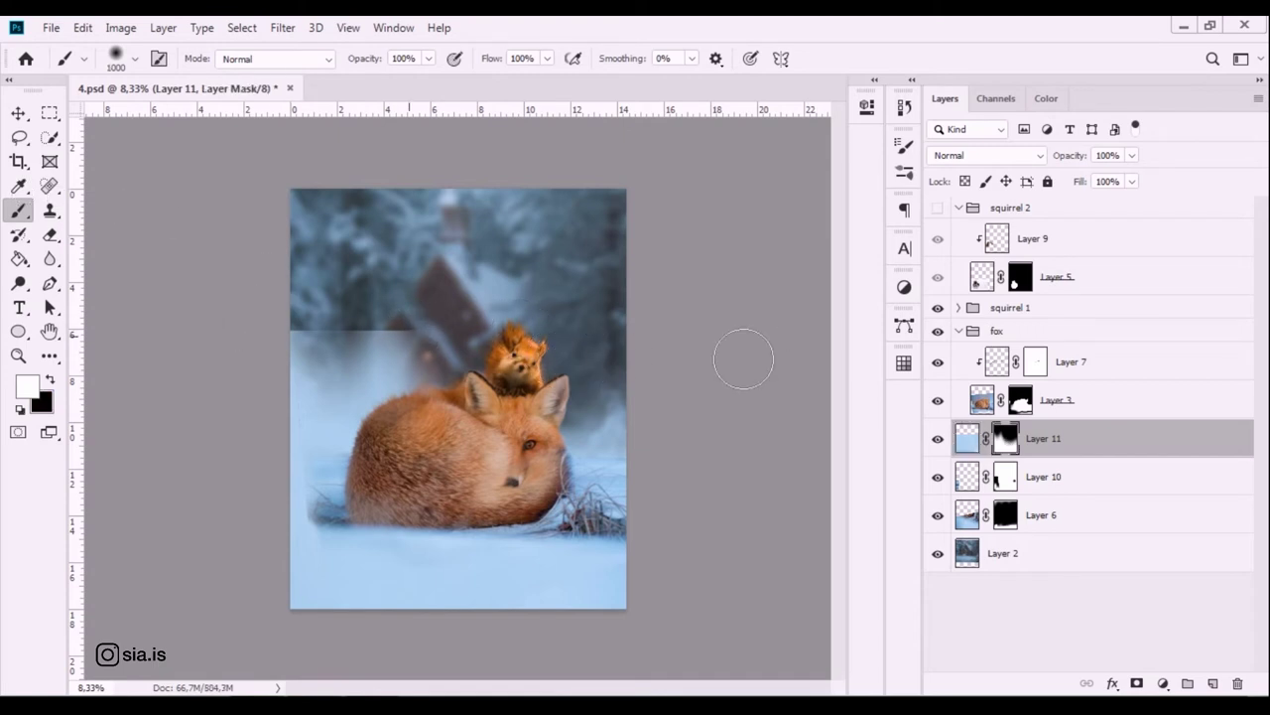
key(x)
drag(497, 342, 427, 358)
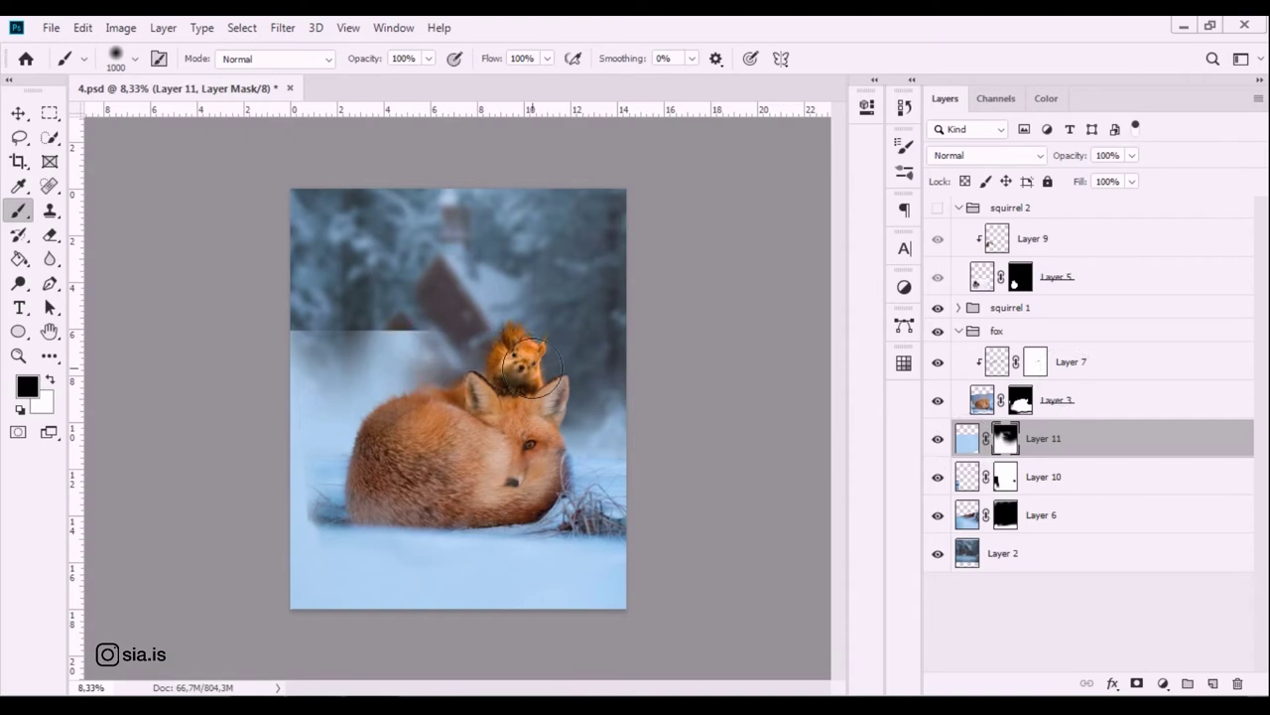
key(x)
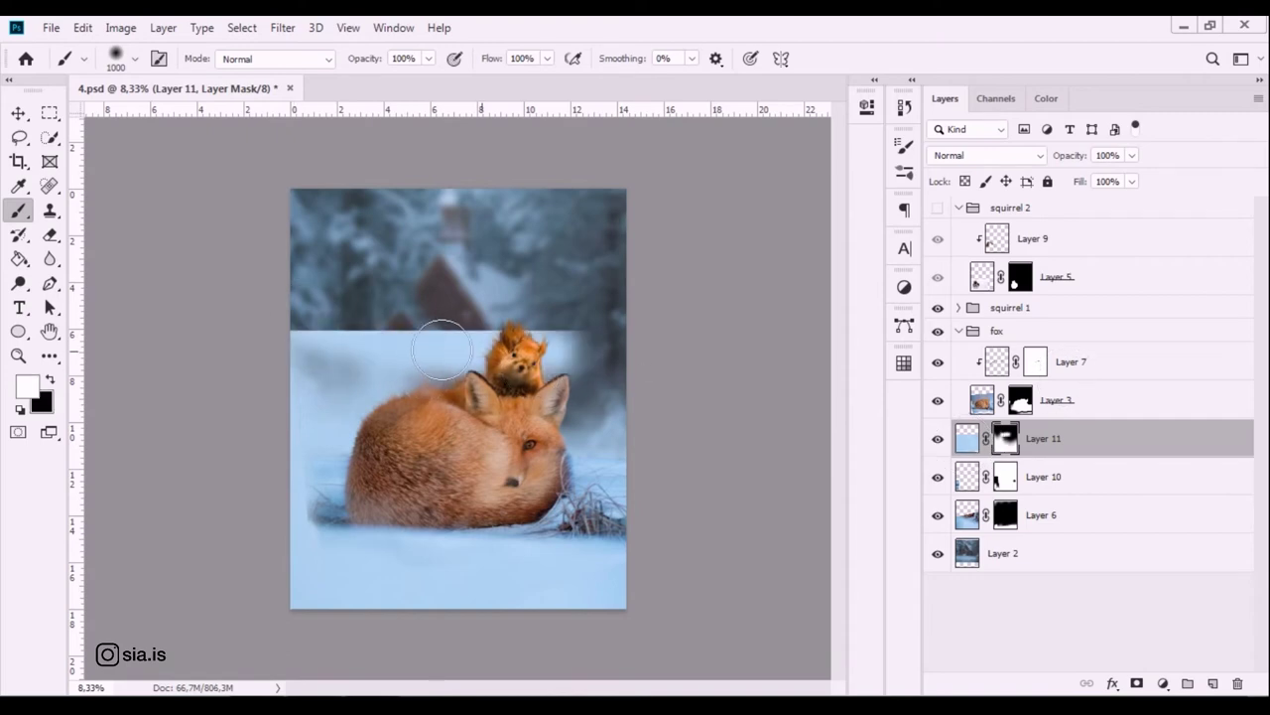
key(x)
key(bracketright)
key(bracketright)
key(bracketright)
drag(488, 338, 420, 292)
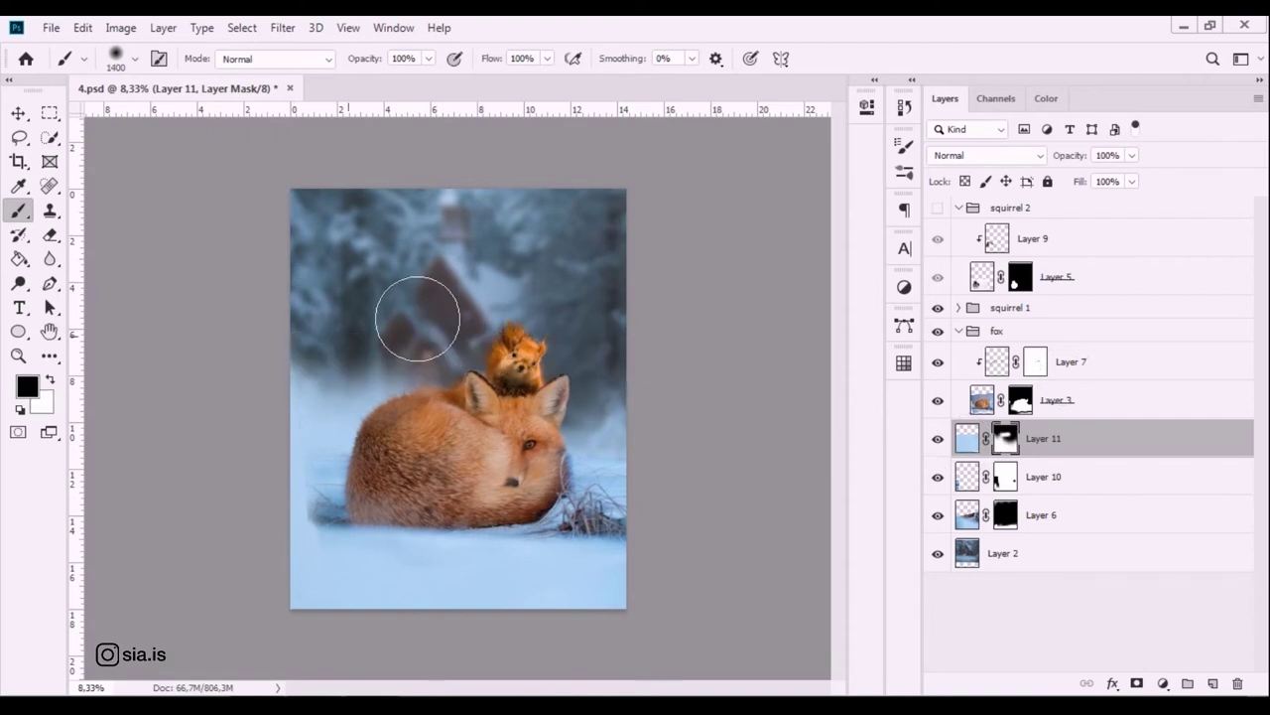
key(bracketright)
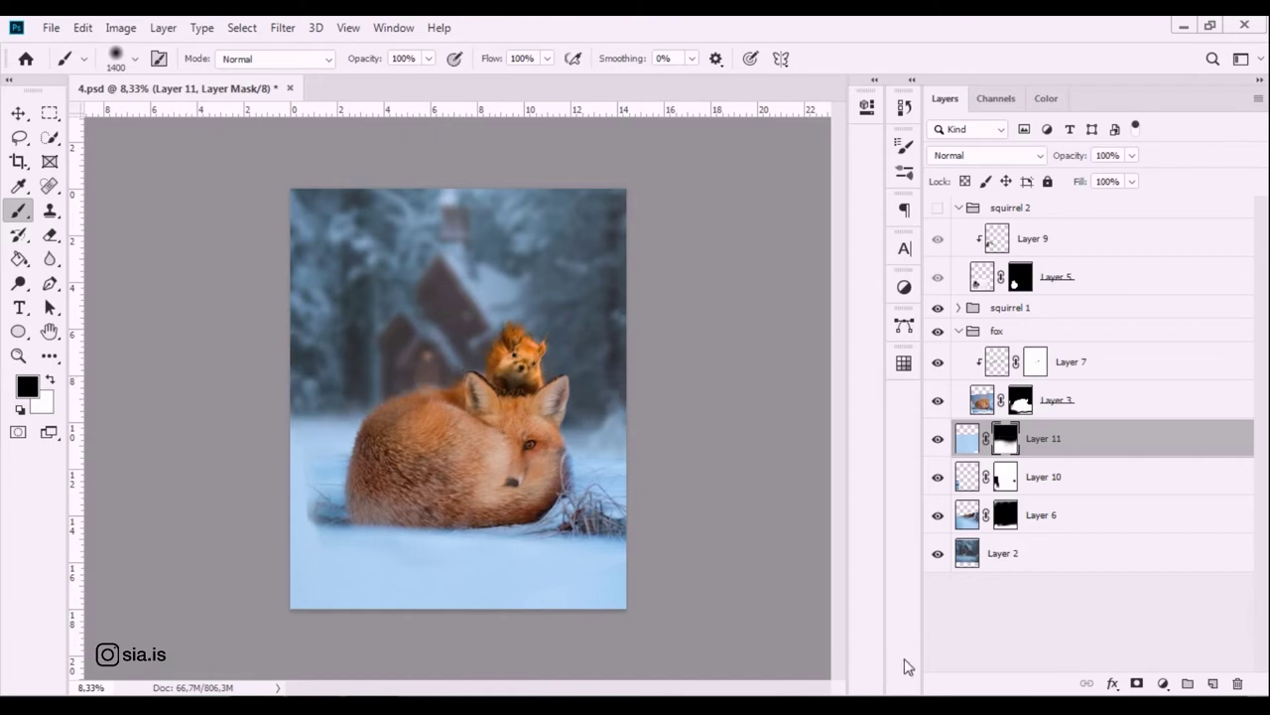
Mask Layer 11's snow at the lower left to reveal the grass and fur, checking against Layer 10.
key(ctrl+plus)
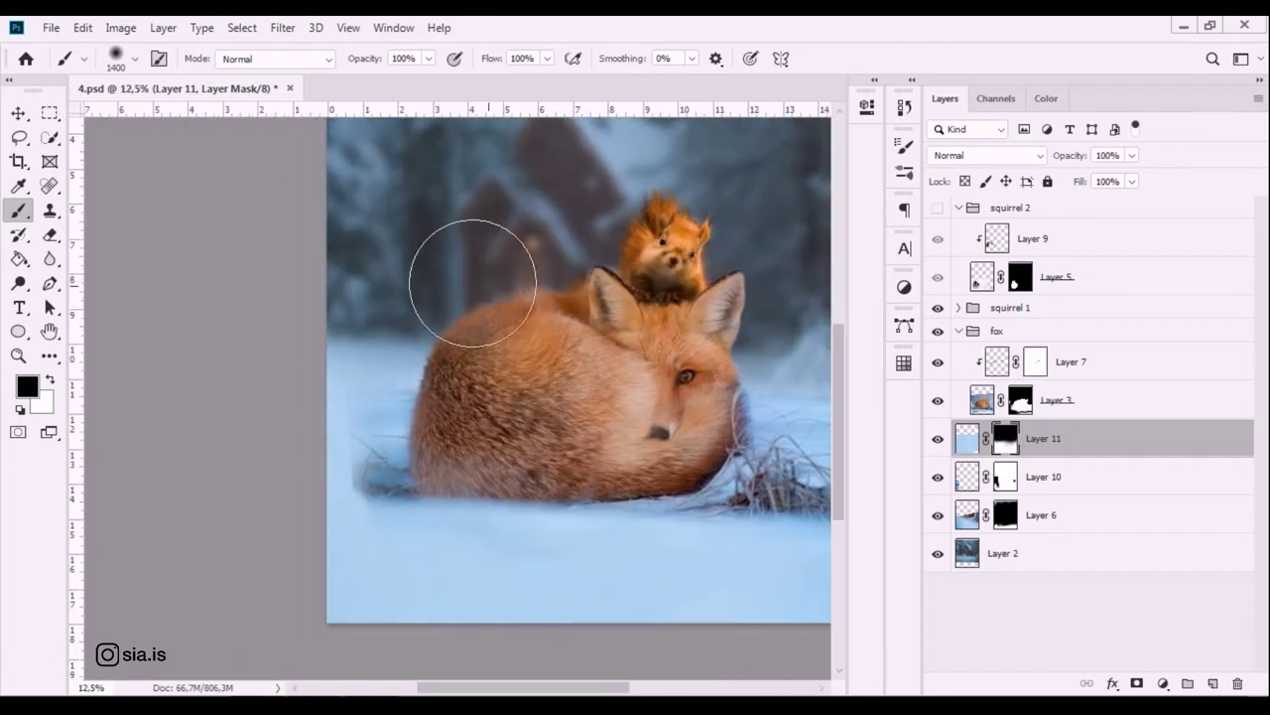
drag(656, 241, 462, 305)
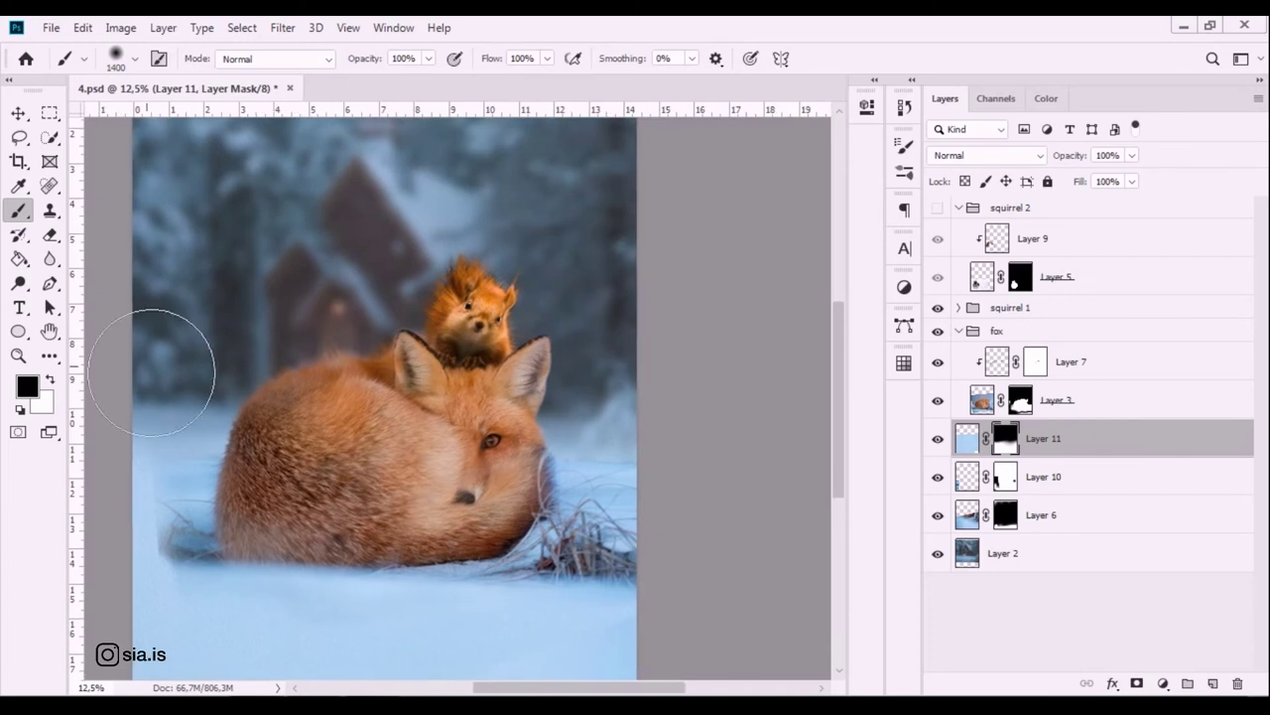
drag(487, 443, 587, 378)
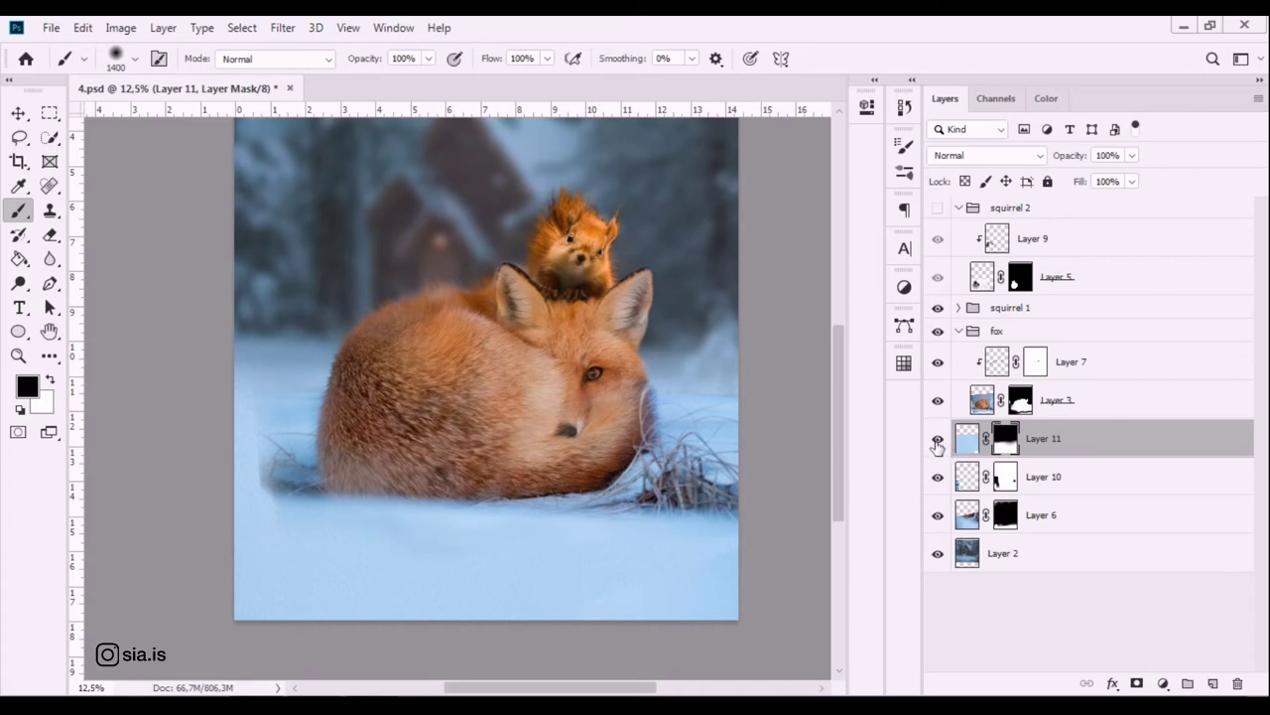
click(1007, 484)
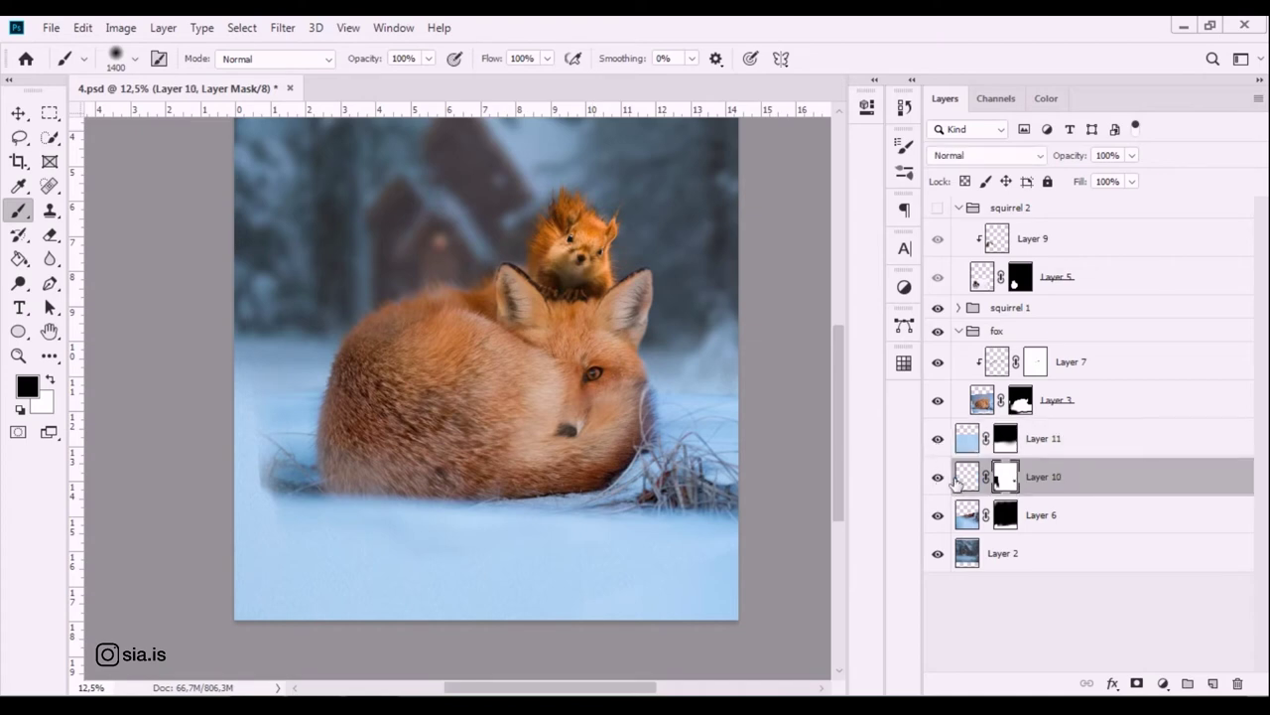
click(943, 480)
click(1007, 438)
mouse_move(227, 426)
mouse_down()
mouse_move(355, 397)
mouse_move(432, 446)
mouse_up()
key(bracketleft)
key(bracketleft)
key(bracketleft)
key(bracketleft)
key(bracketleft)
key(x)
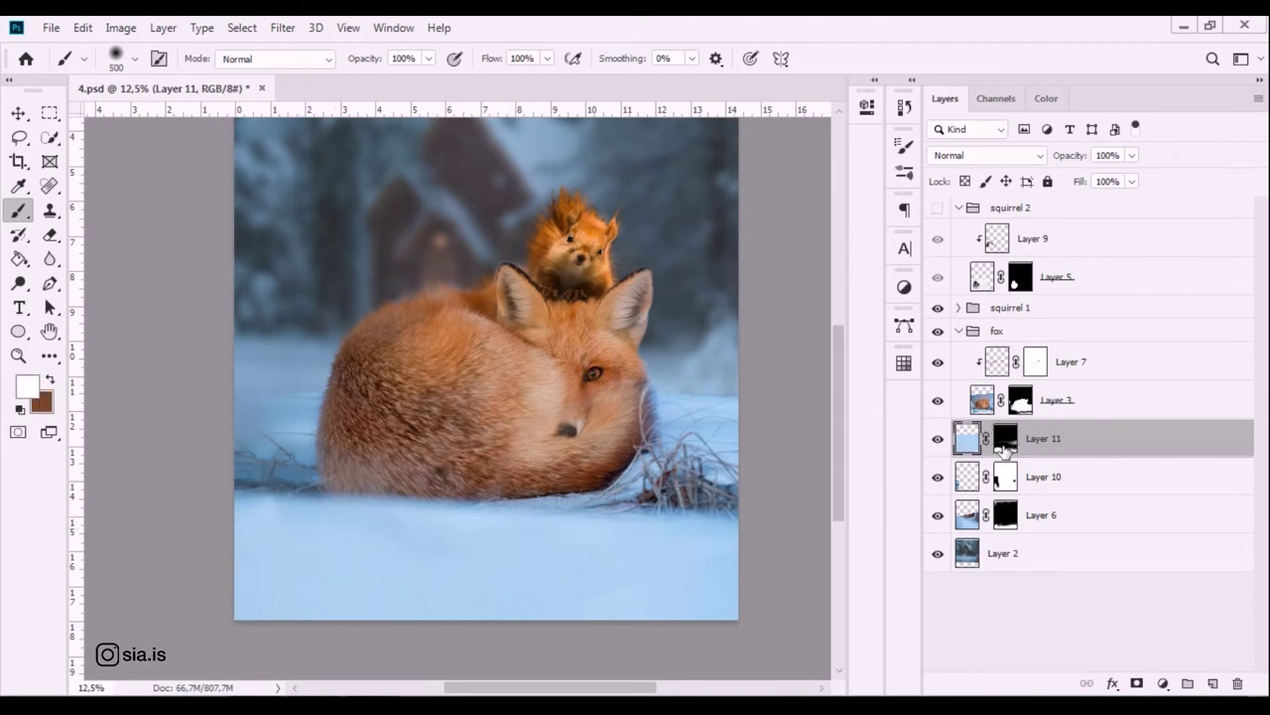
alt+click(1005, 449)
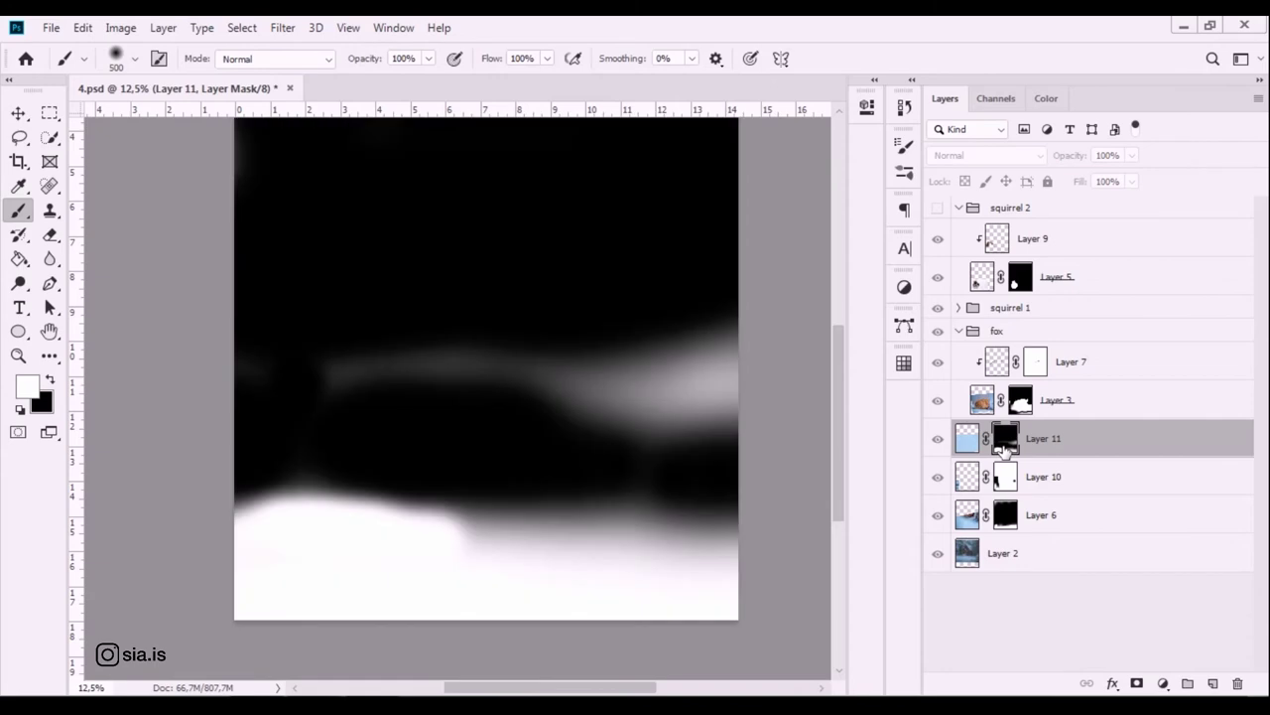
alt+click(1005, 450)
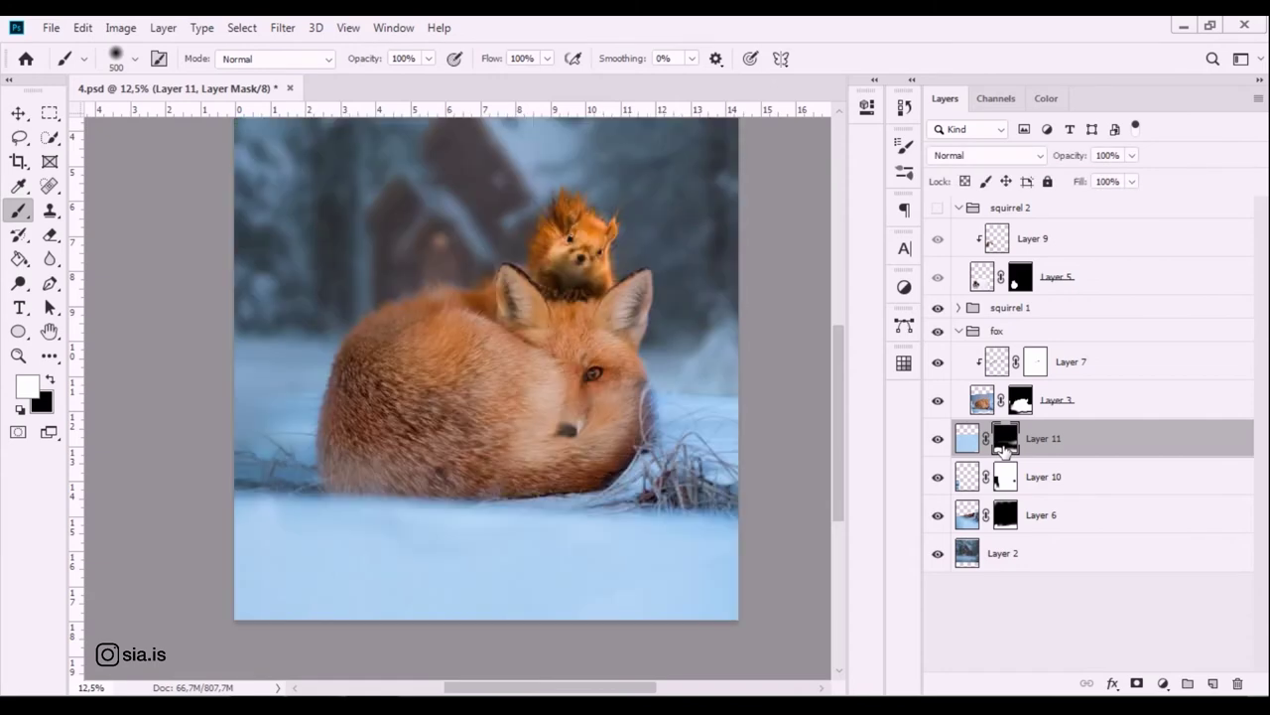
alt+click(1005, 449)
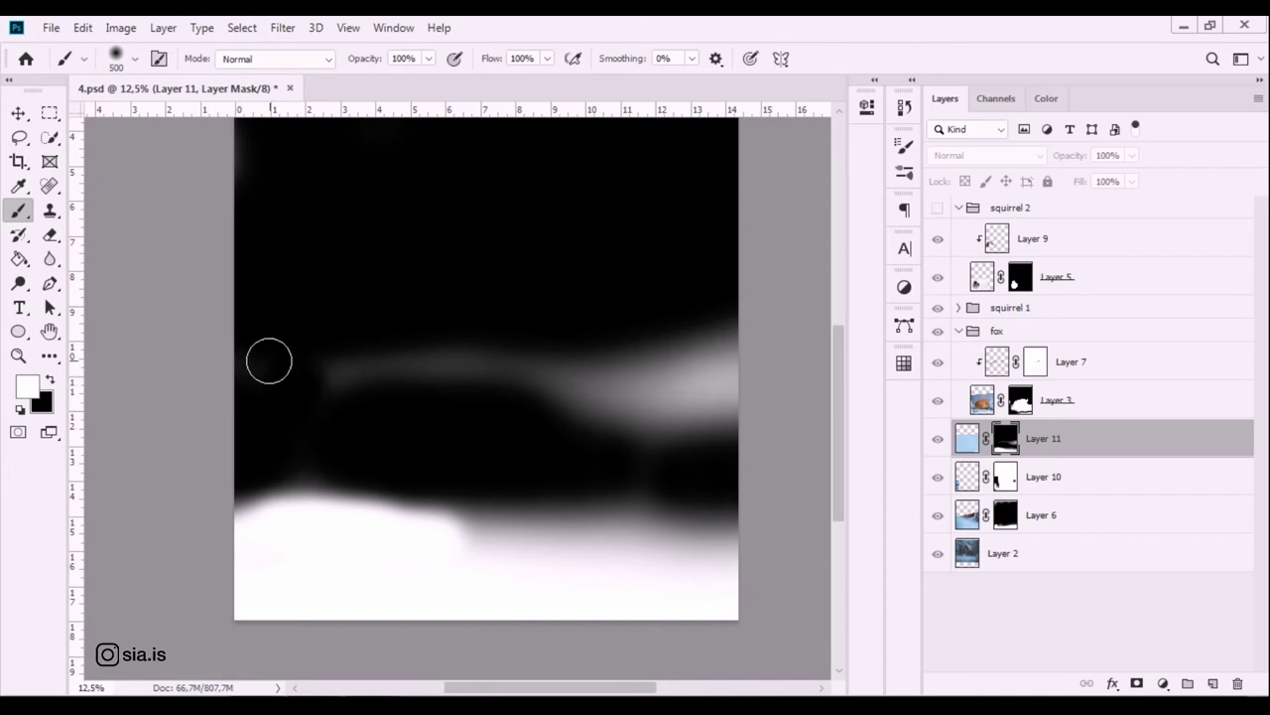
mouse_move(260, 357)
mouse_down()
mouse_move(257, 421)
mouse_move(255, 400)
mouse_up()
key(x)
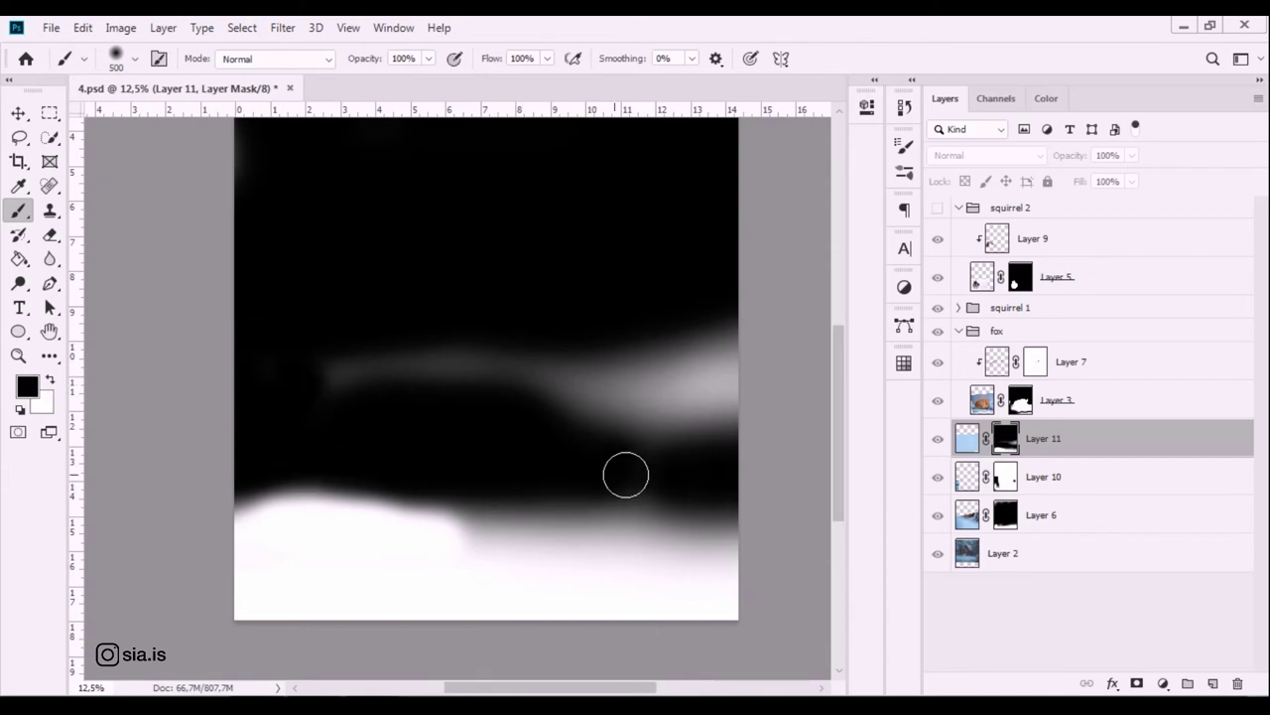
alt+click(1014, 454)
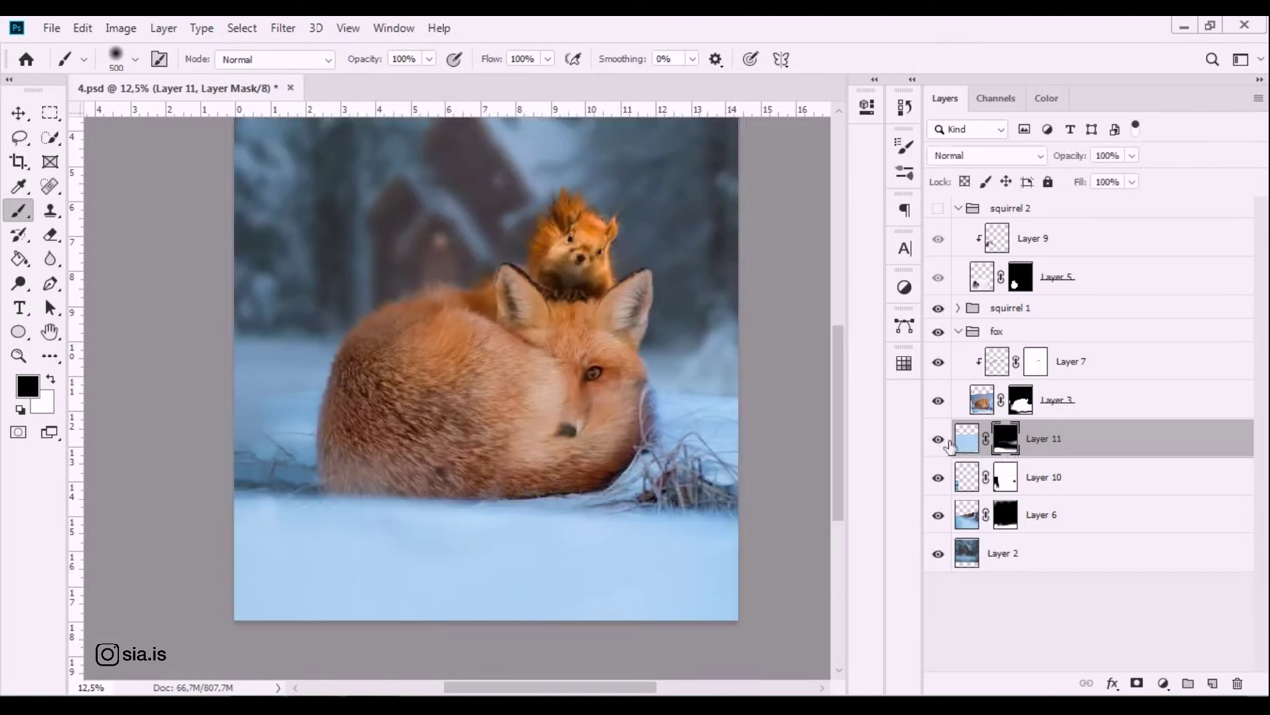
click(937, 438)
click(937, 438)
click(937, 438)
click(937, 437)
click(937, 438)
key(ctrl+plus)
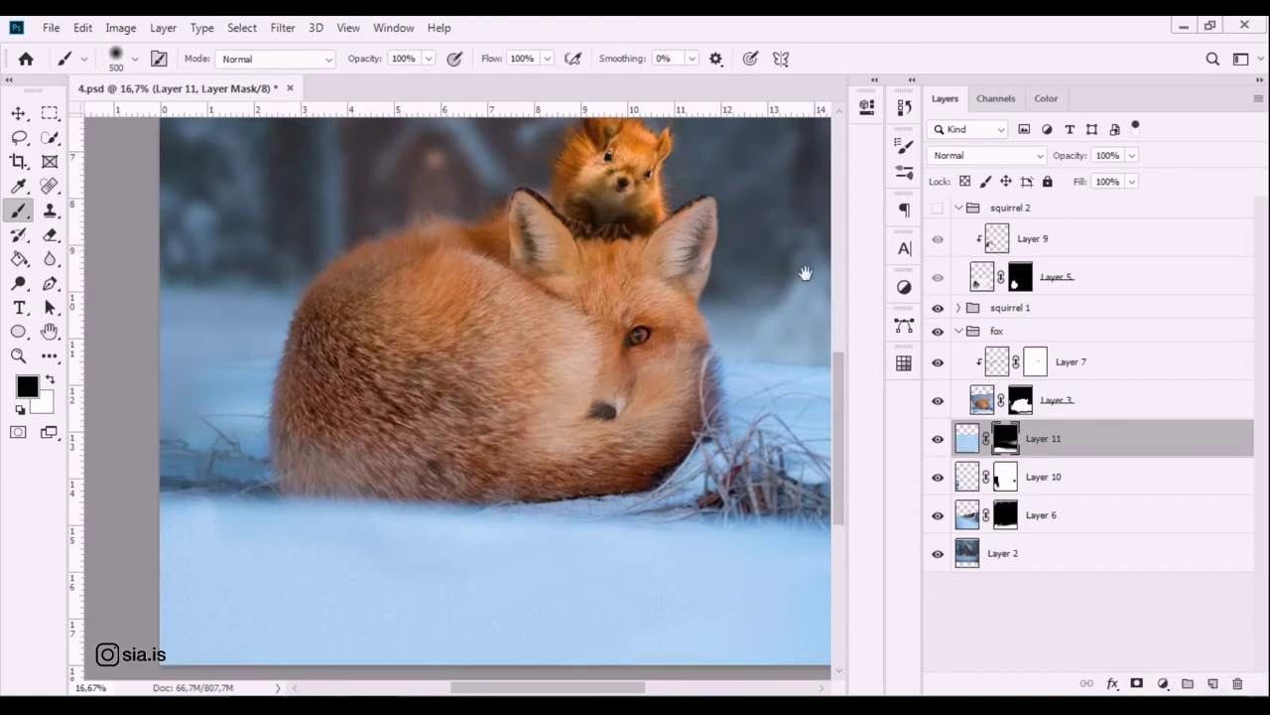
drag(419, 606, 404, 408)
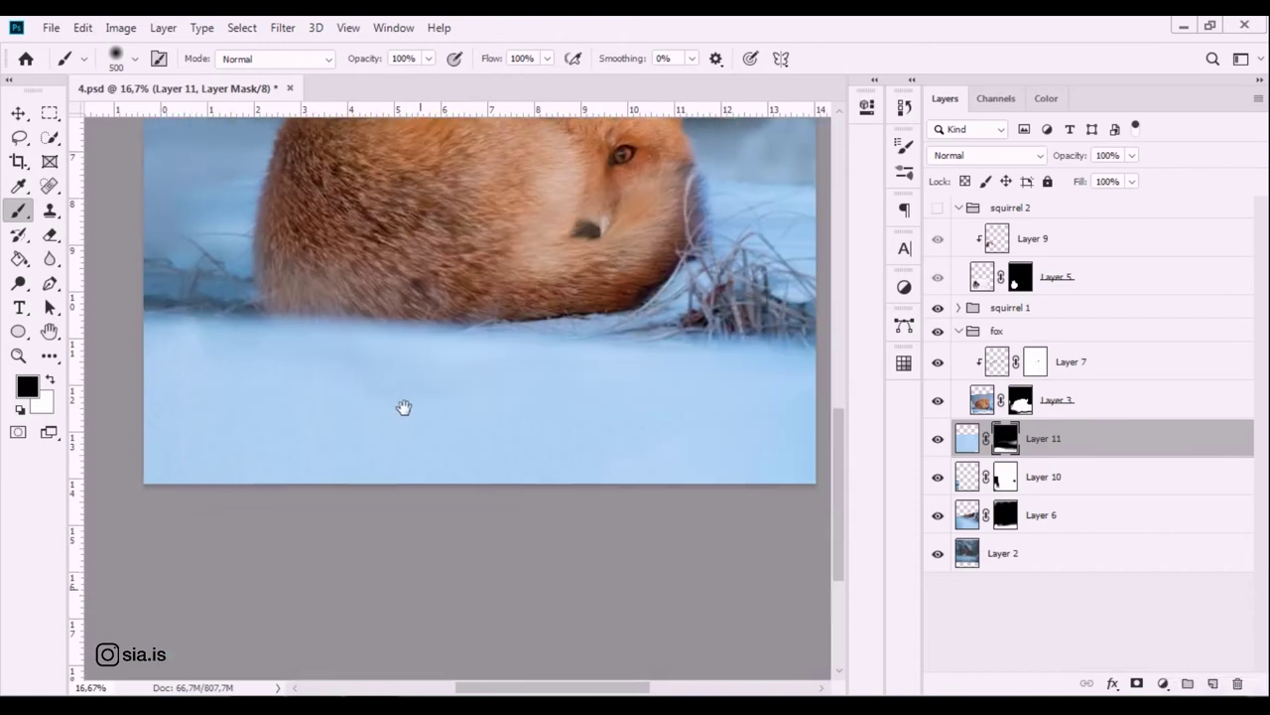
key(ctrl+plus)
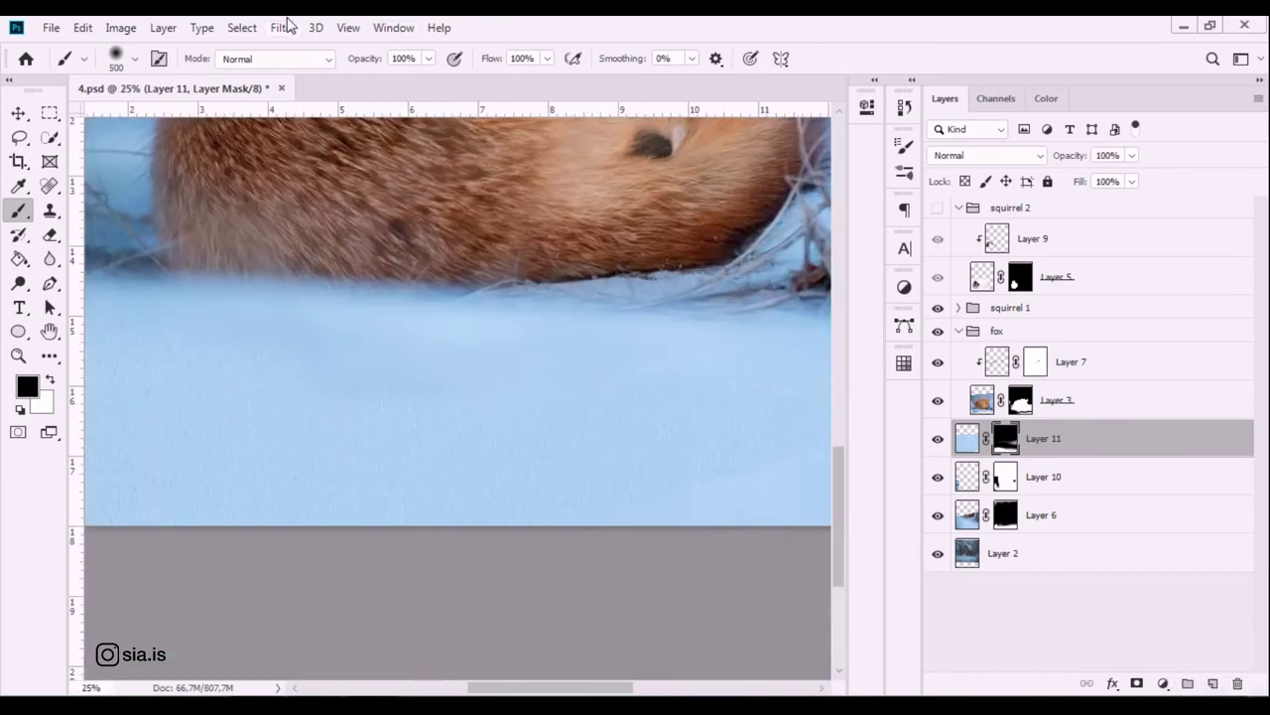
Open Gaussian Blur on the snow layer, try a 127.3 px radius, then reopen it at 40 px.
click(283, 27)
click(601, 309)
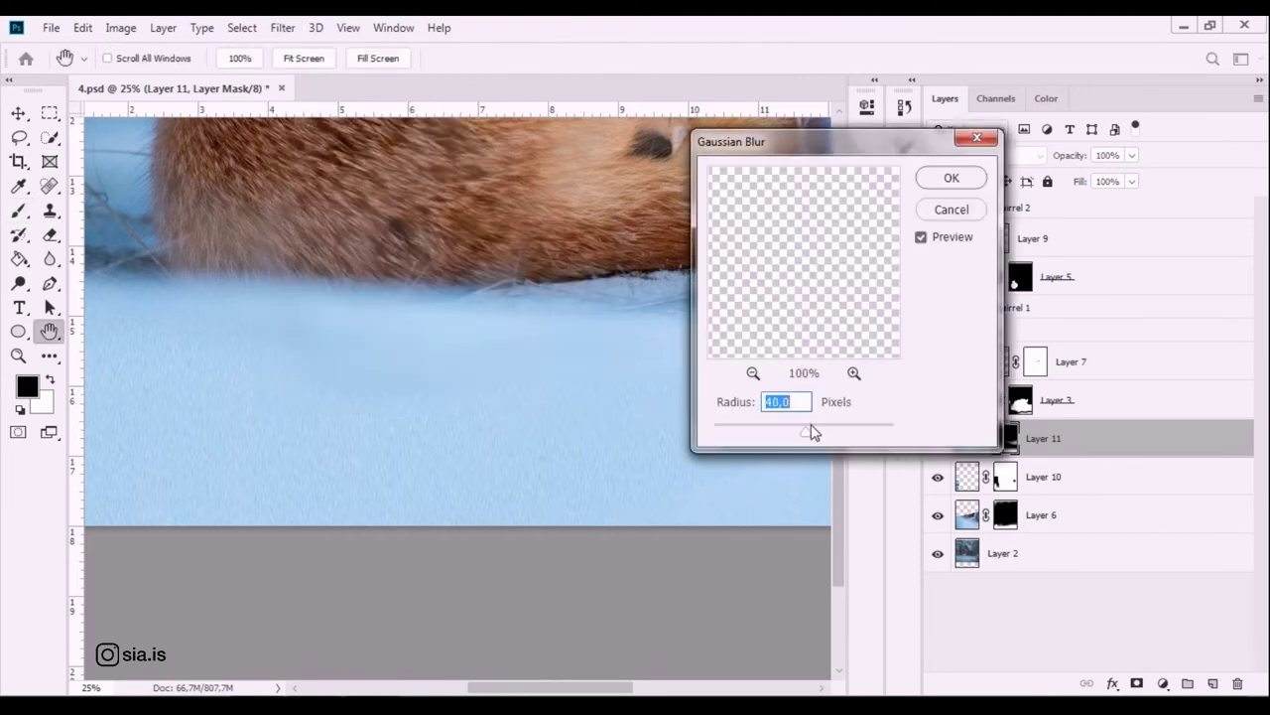
mouse_move(807, 428)
mouse_down()
mouse_move(840, 426)
mouse_move(837, 444)
mouse_move(894, 429)
mouse_move(828, 433)
mouse_up()
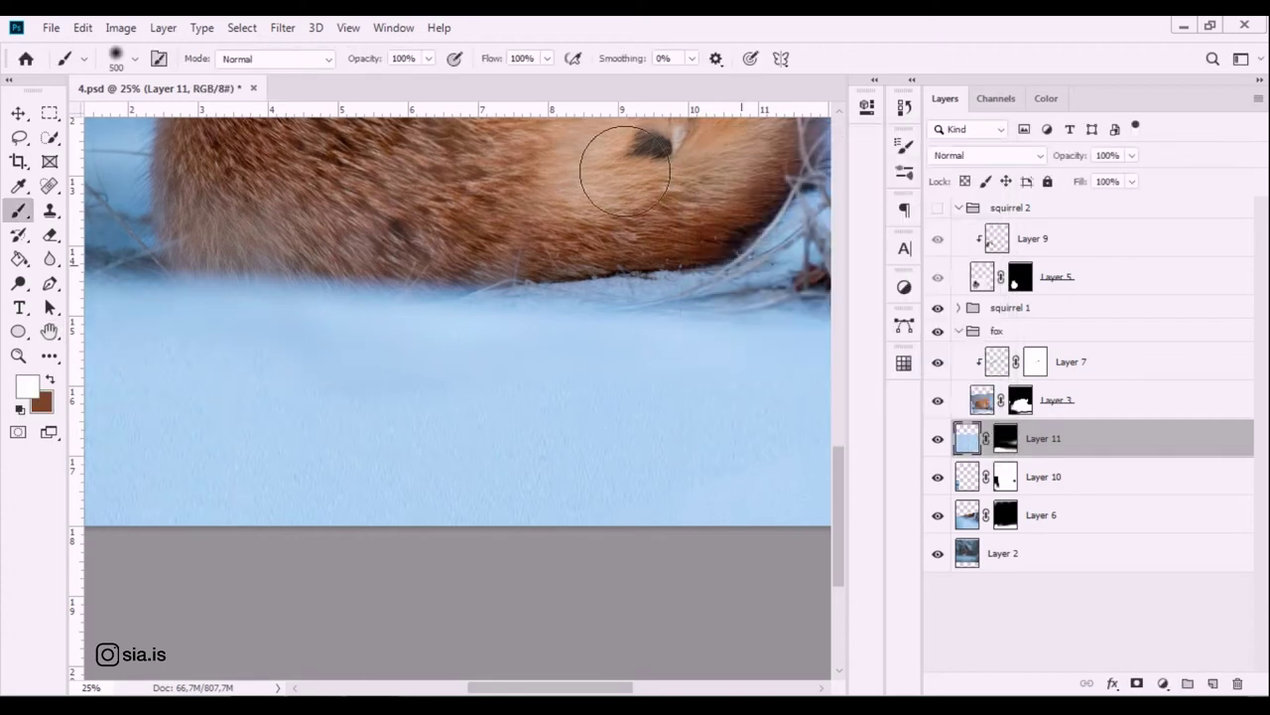
click(283, 27)
mouse_move(293, 239)
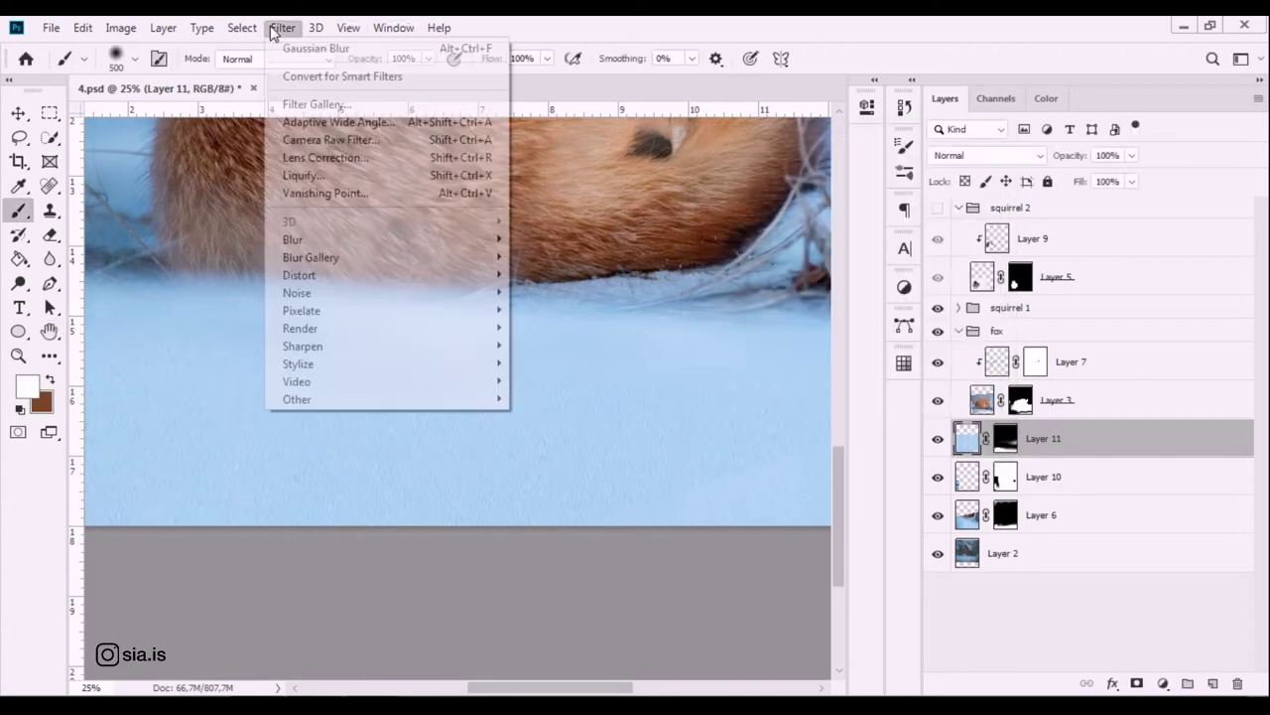
click(565, 309)
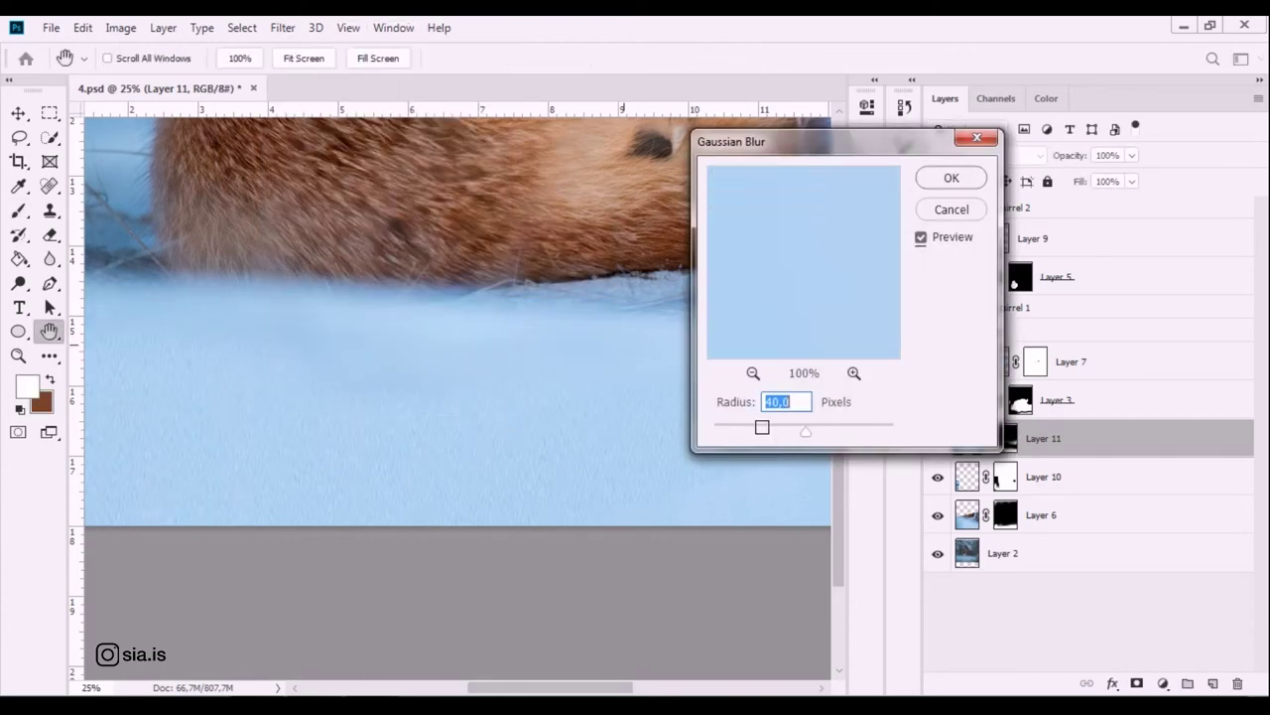
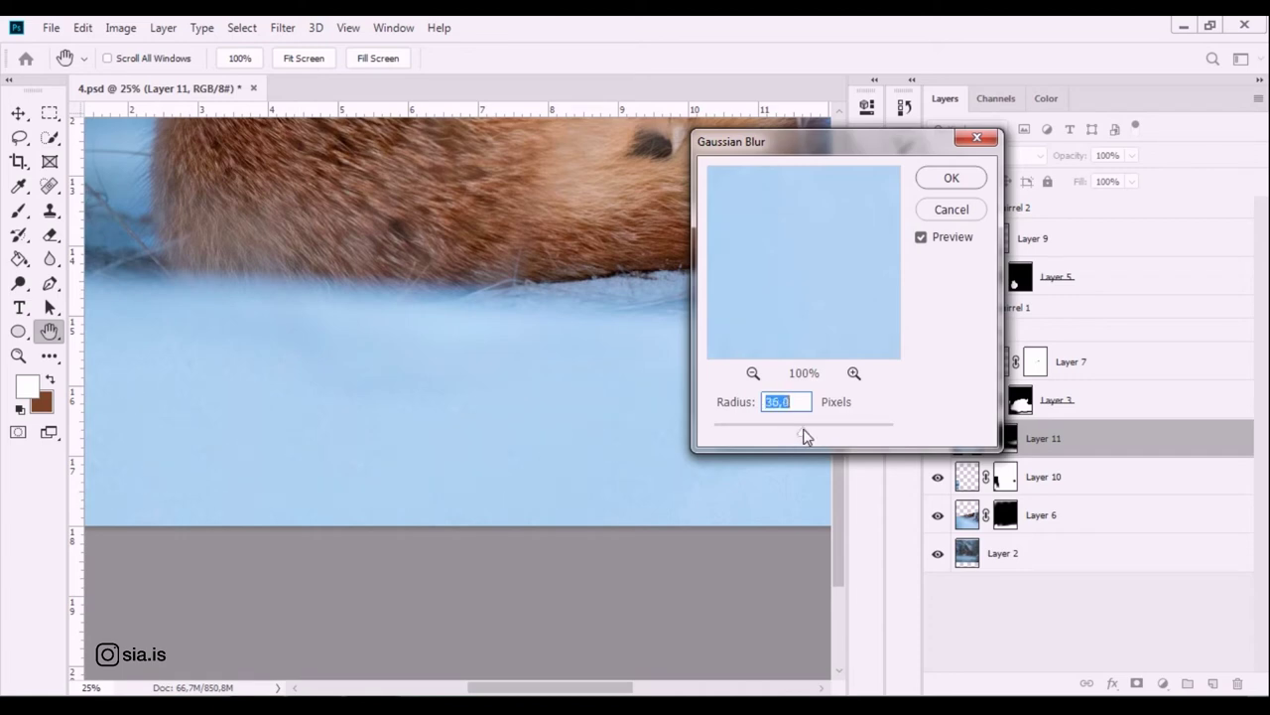
Apply a 36 px Gaussian Blur to the Layer 11 snow layer and zoom out.
click(933, 182)
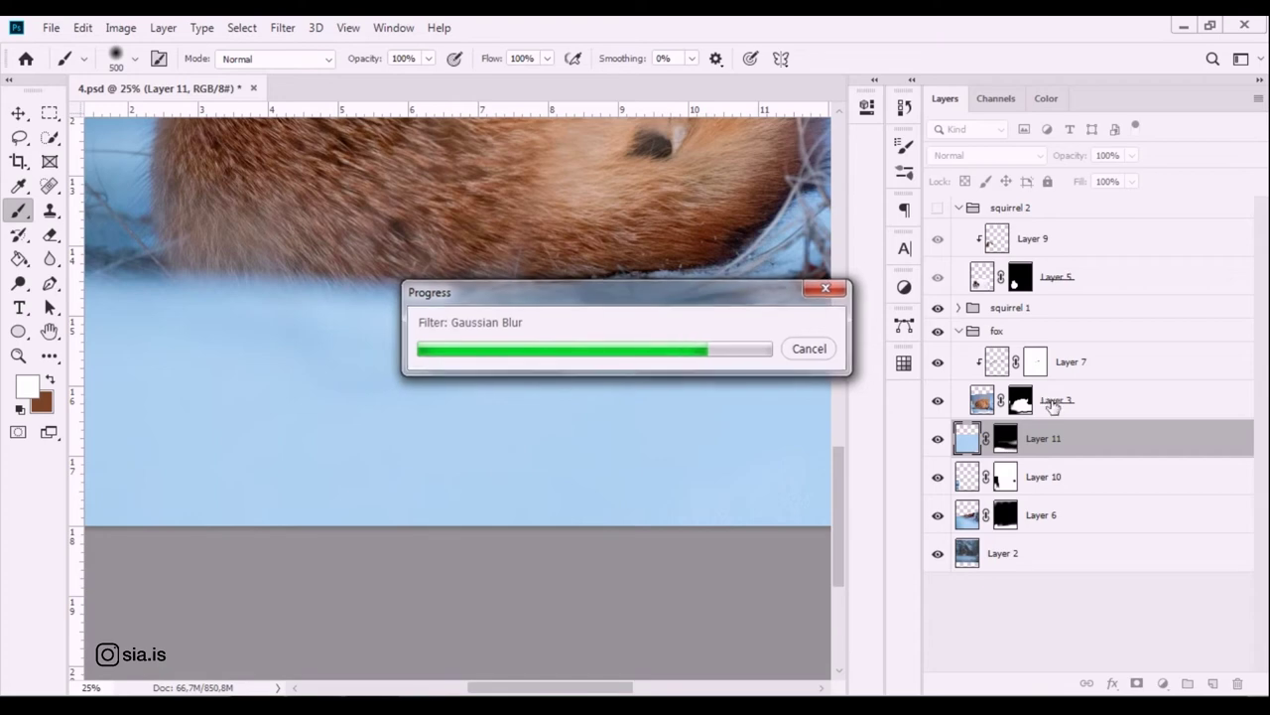
key(ctrl+minus)
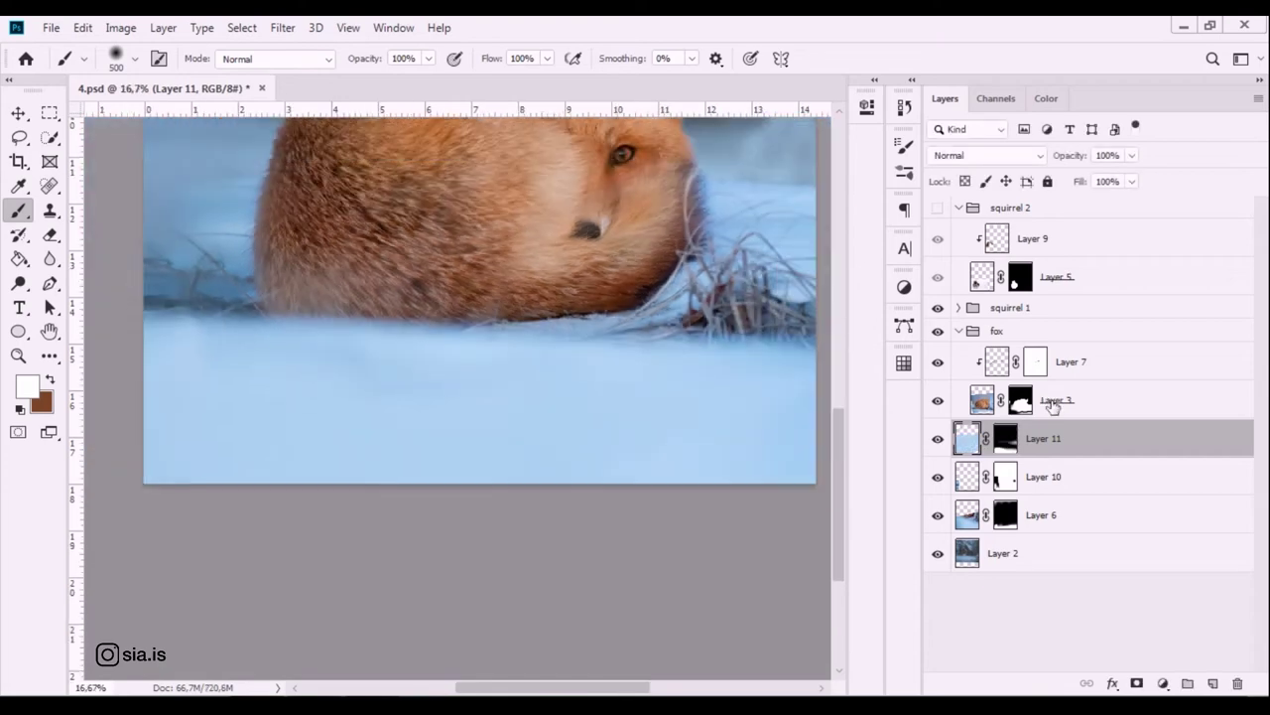
key(ctrl+minus)
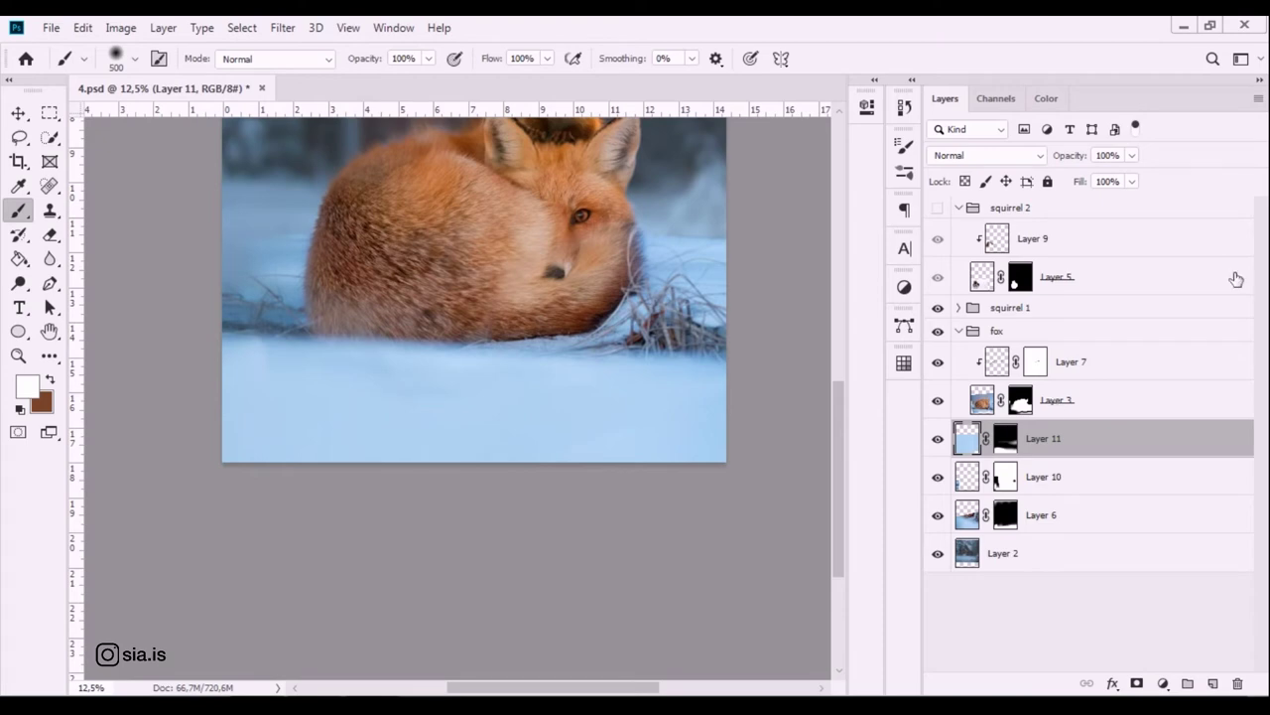
Target Layer 11's mask with black and an 800 px brush, and show the squirrel 2 group.
click(1007, 439)
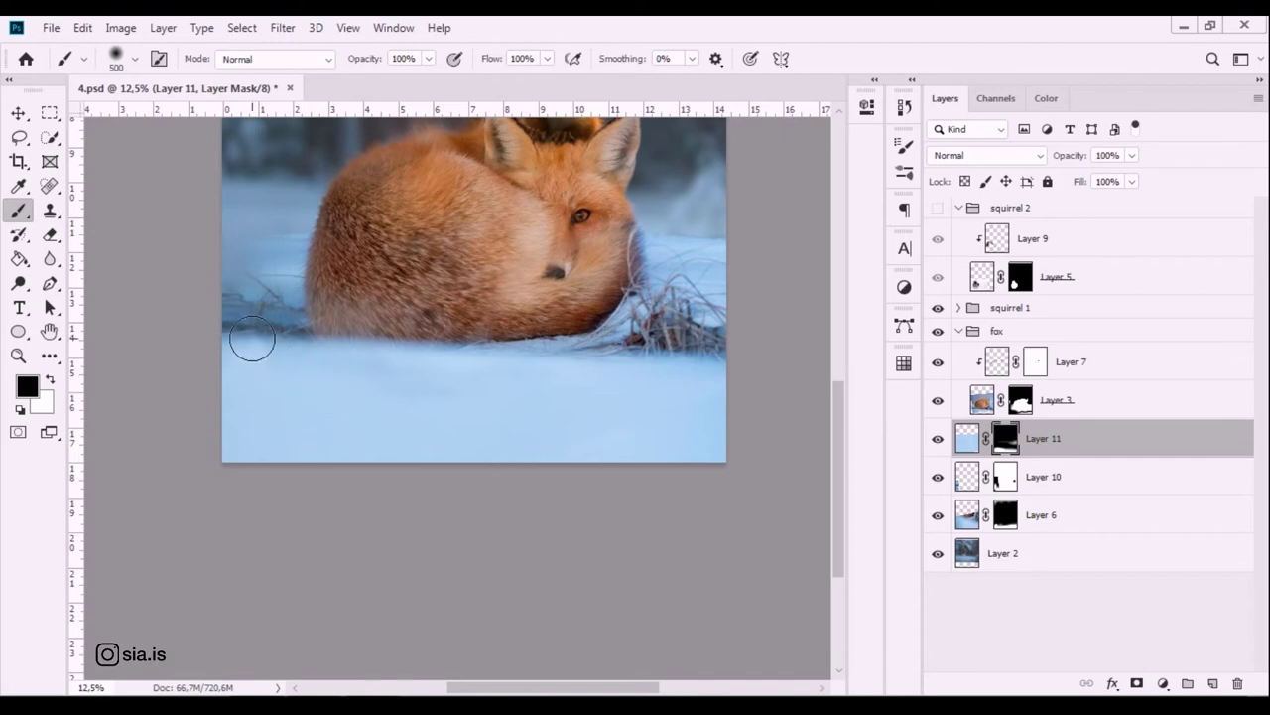
key(x)
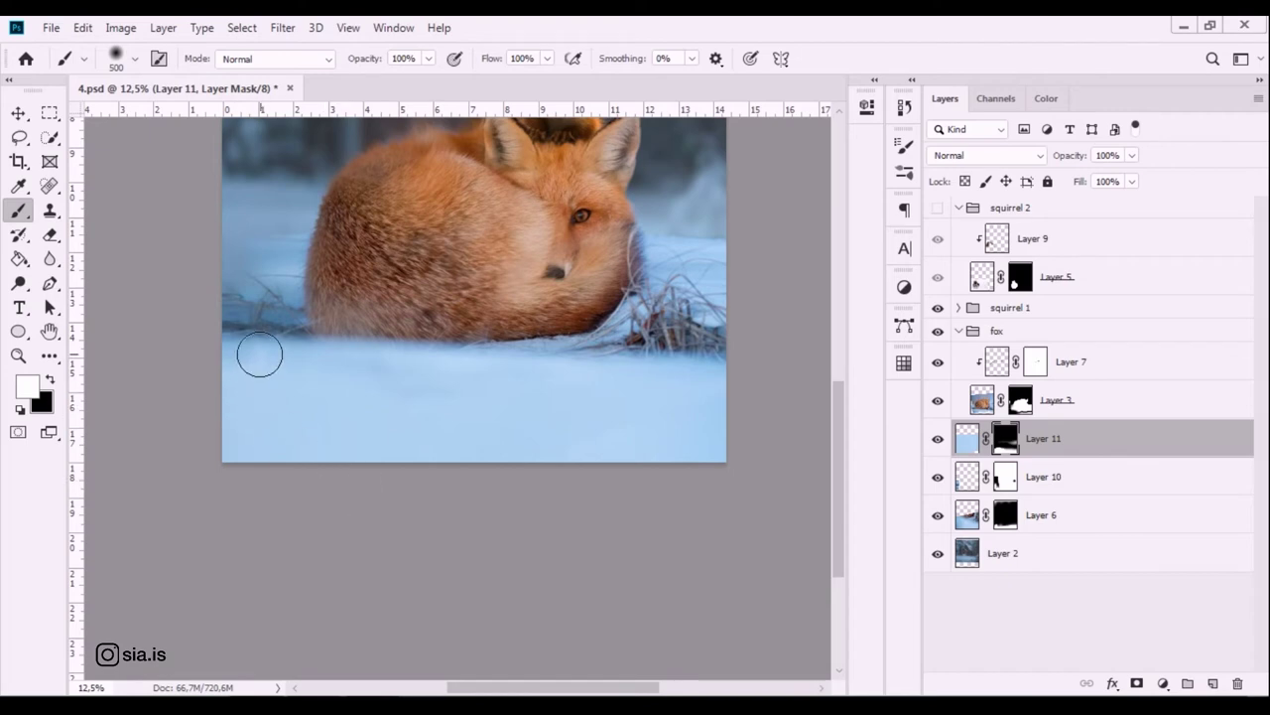
key(x)
key(x)
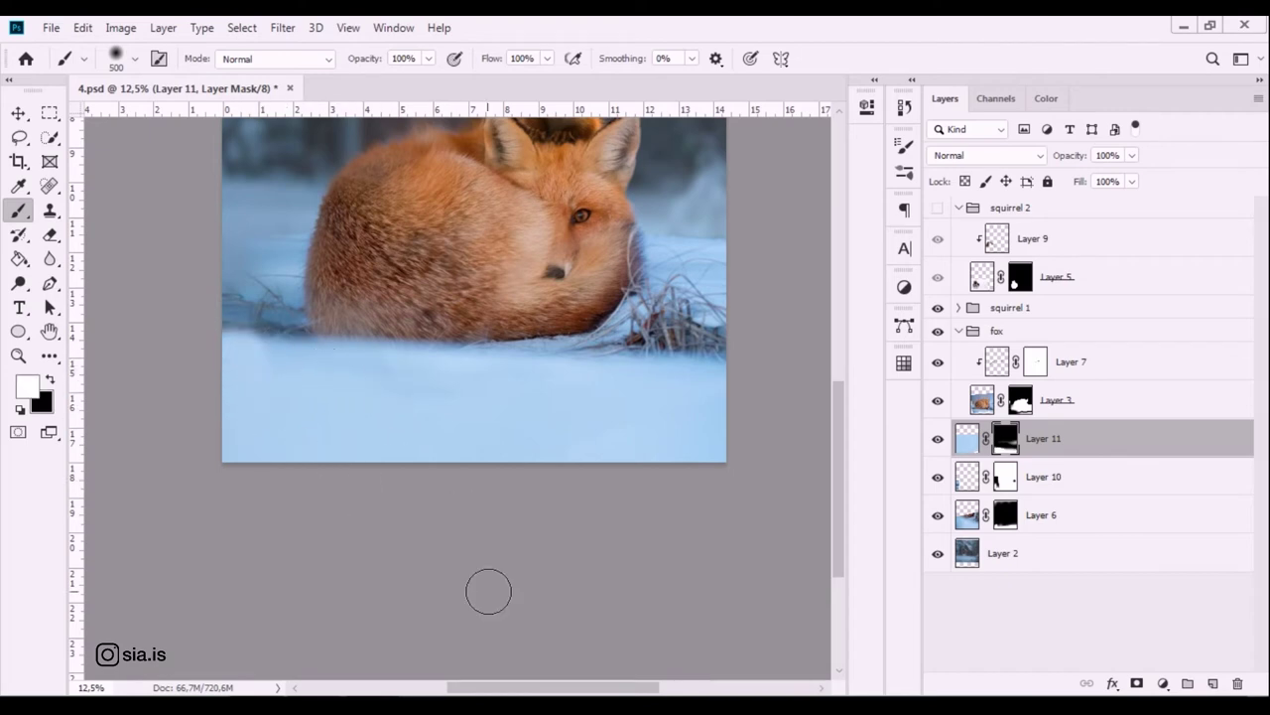
key(bracketright)
key(bracketright)
key(bracketright)
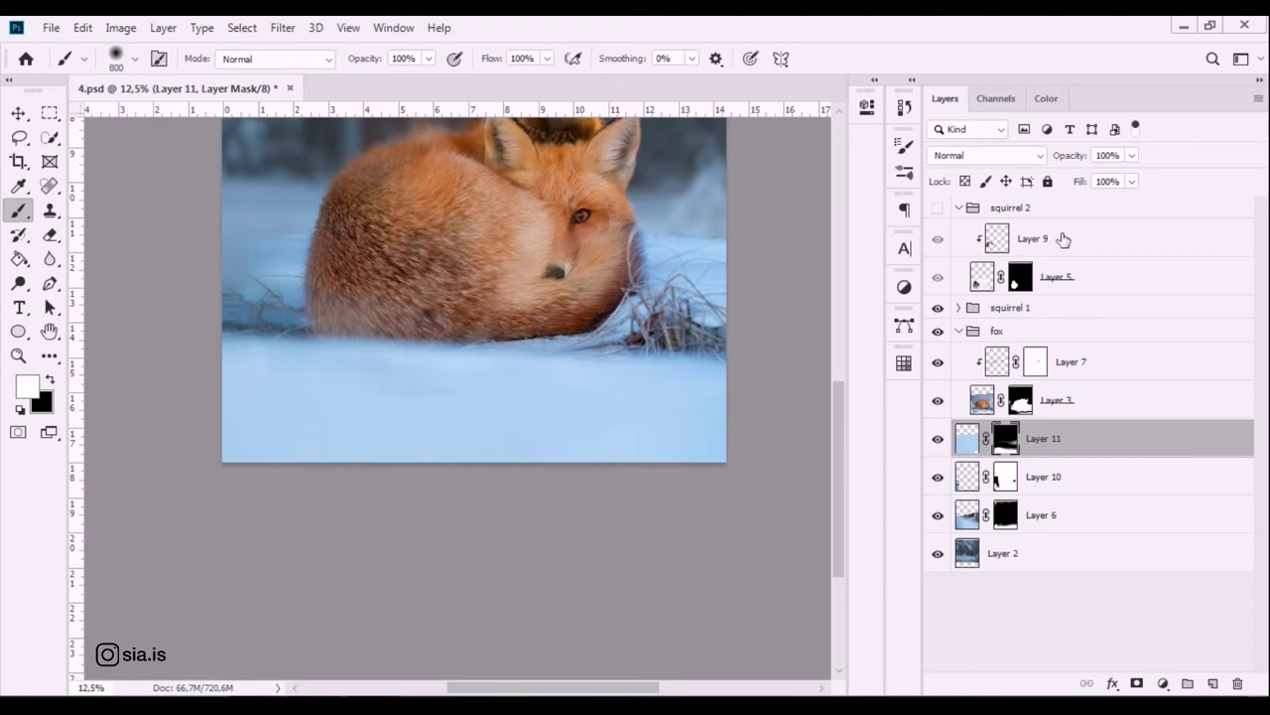
click(938, 208)
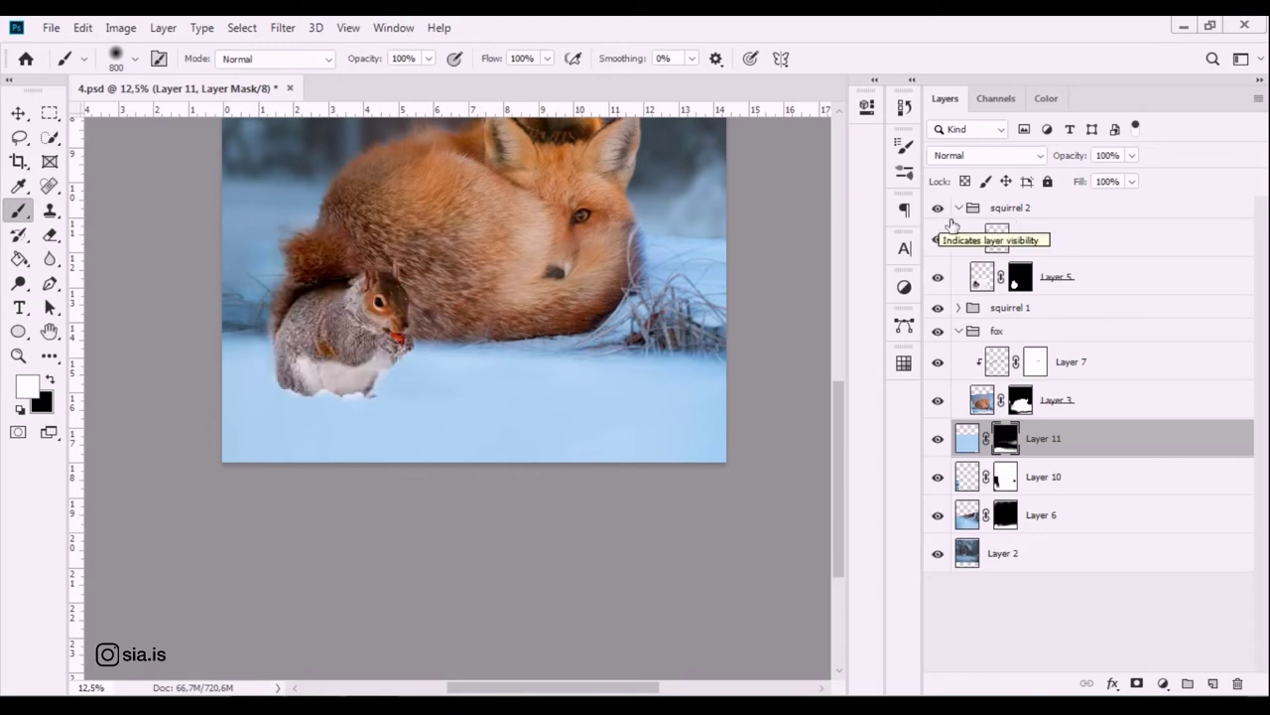
Select Layer 9 and zoom in on the second squirrel's lower body with a 150 px brush.
click(1100, 242)
key(ctrl+plus)
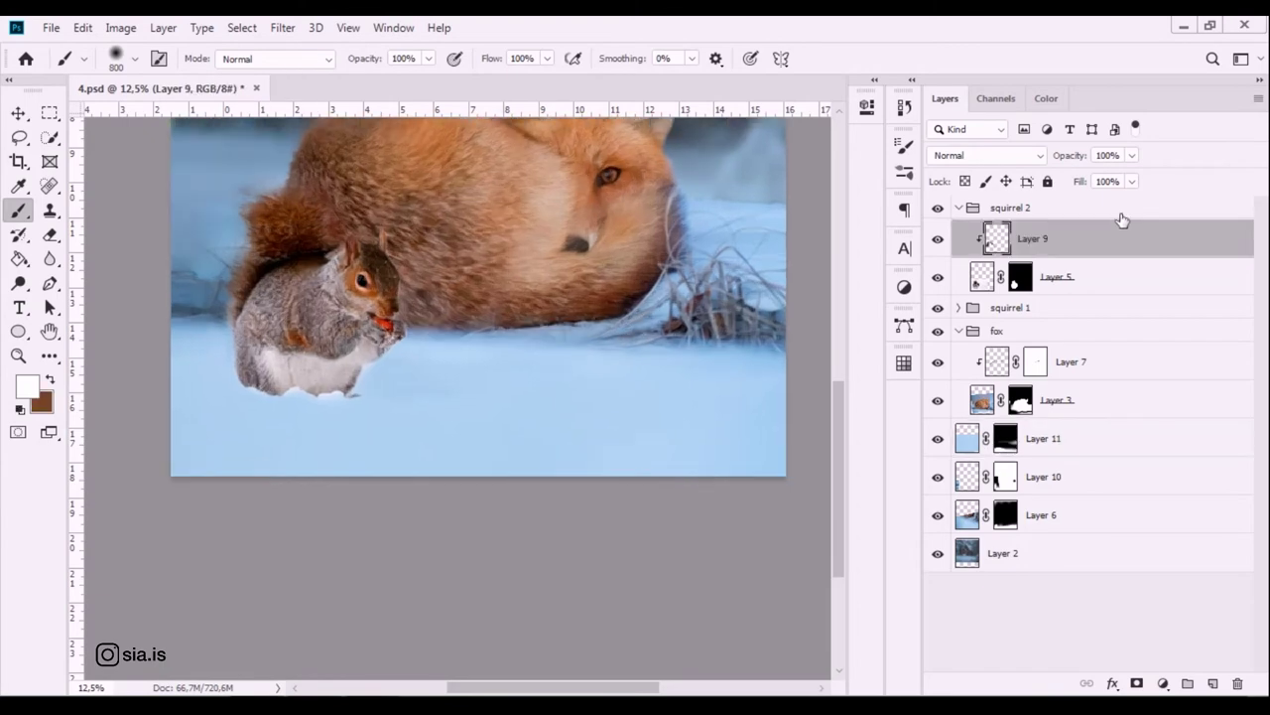
key(ctrl+plus)
mouse_move(107, 549)
mouse_down()
mouse_move(440, 460)
mouse_move(213, 447)
mouse_move(312, 416)
mouse_move(287, 502)
mouse_move(33, 565)
mouse_move(93, 545)
mouse_move(542, 611)
mouse_move(624, 595)
mouse_move(613, 596)
mouse_move(530, 423)
mouse_move(452, 424)
mouse_move(388, 480)
mouse_move(395, 519)
mouse_up()
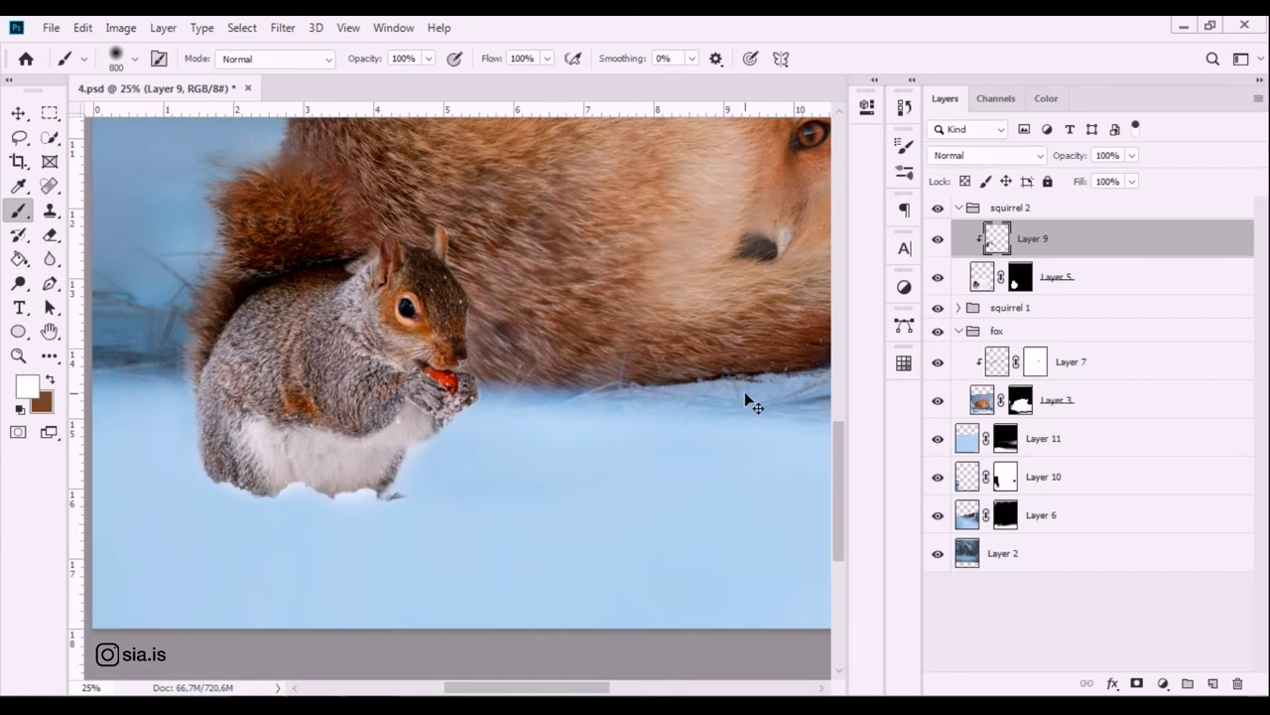
key(ctrl+plus)
mouse_move(372, 529)
mouse_down()
mouse_move(534, 467)
mouse_move(618, 414)
mouse_up()
key(bracketleft)
key(bracketleft)
key(bracketleft)
key(bracketleft)
key(bracketleft)
key(bracketleft)
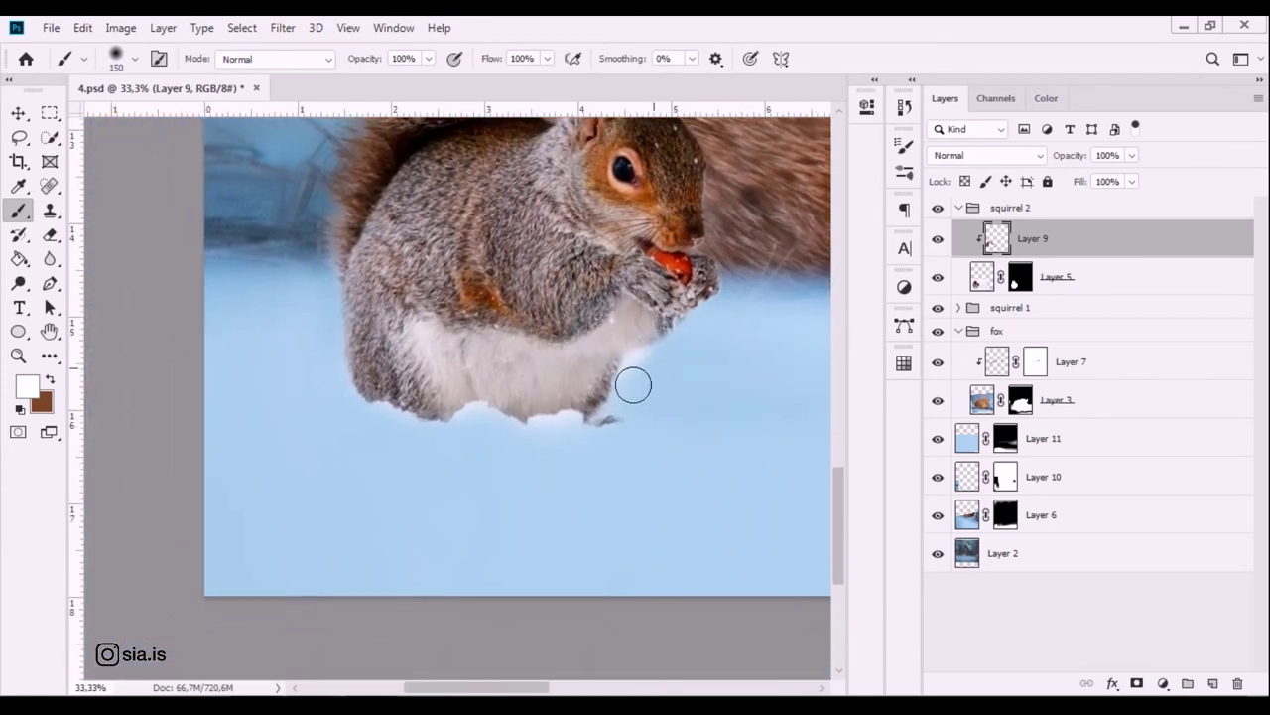
Paint black on Layer 5's mask to hide the squirrel's feet, then white to add snow.
click(1018, 282)
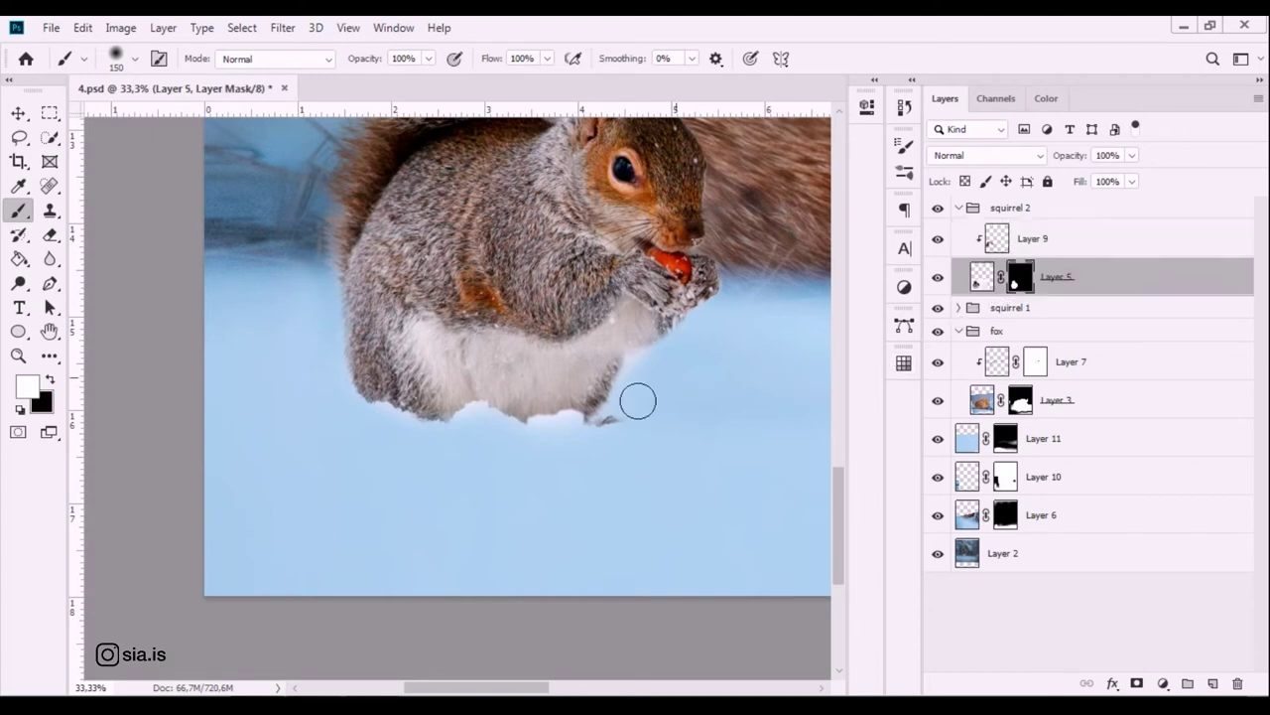
key(d)
mouse_move(545, 434)
mouse_down()
mouse_move(627, 423)
mouse_move(537, 440)
mouse_move(483, 416)
mouse_move(426, 439)
mouse_move(574, 444)
mouse_up()
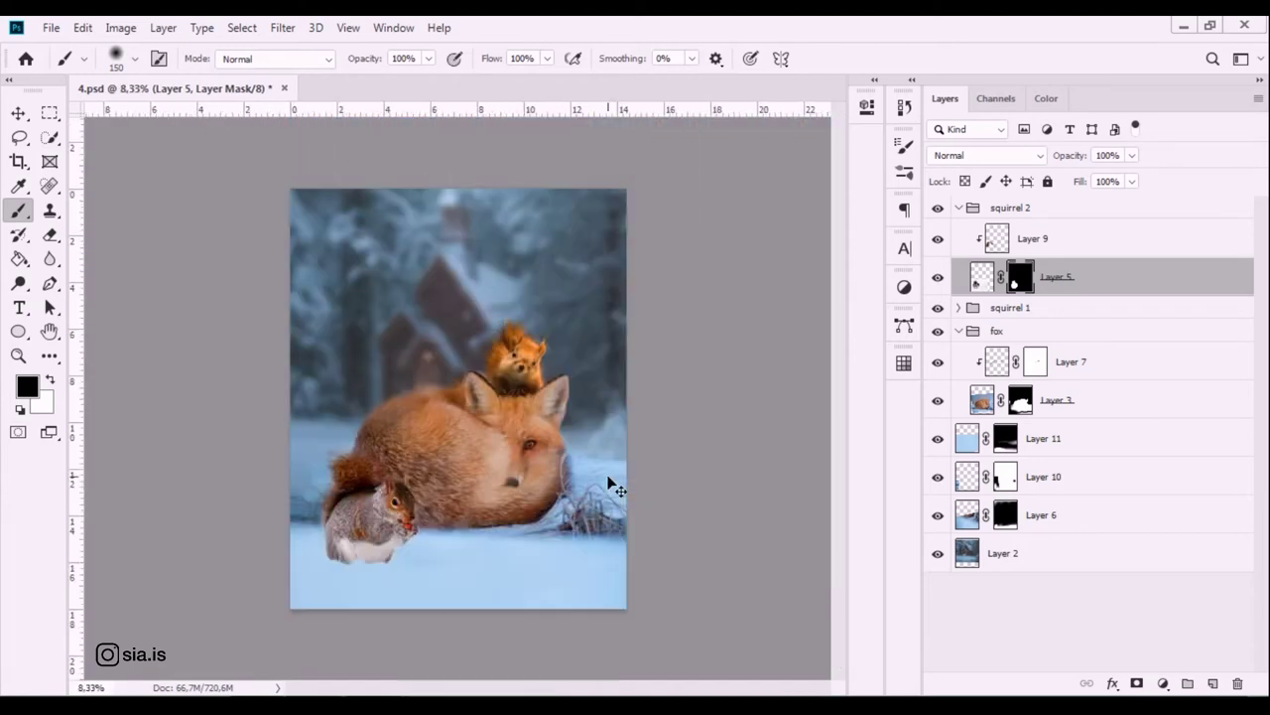
scroll(364, 452, up, 2)
key(bracketright)
key(bracketright)
key(bracketright)
key(bracketright)
key(bracketright)
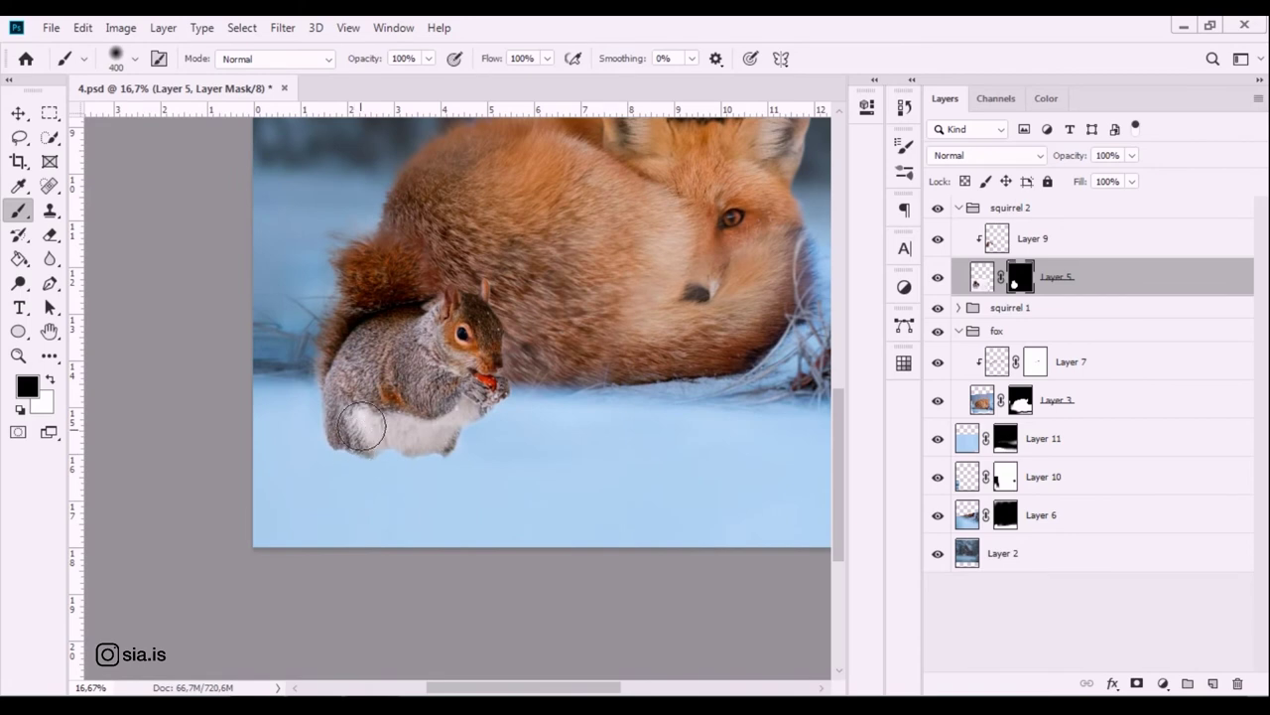
key(x)
mouse_move(371, 445)
mouse_down()
mouse_move(348, 449)
mouse_move(448, 450)
mouse_move(334, 444)
mouse_move(405, 496)
mouse_up()
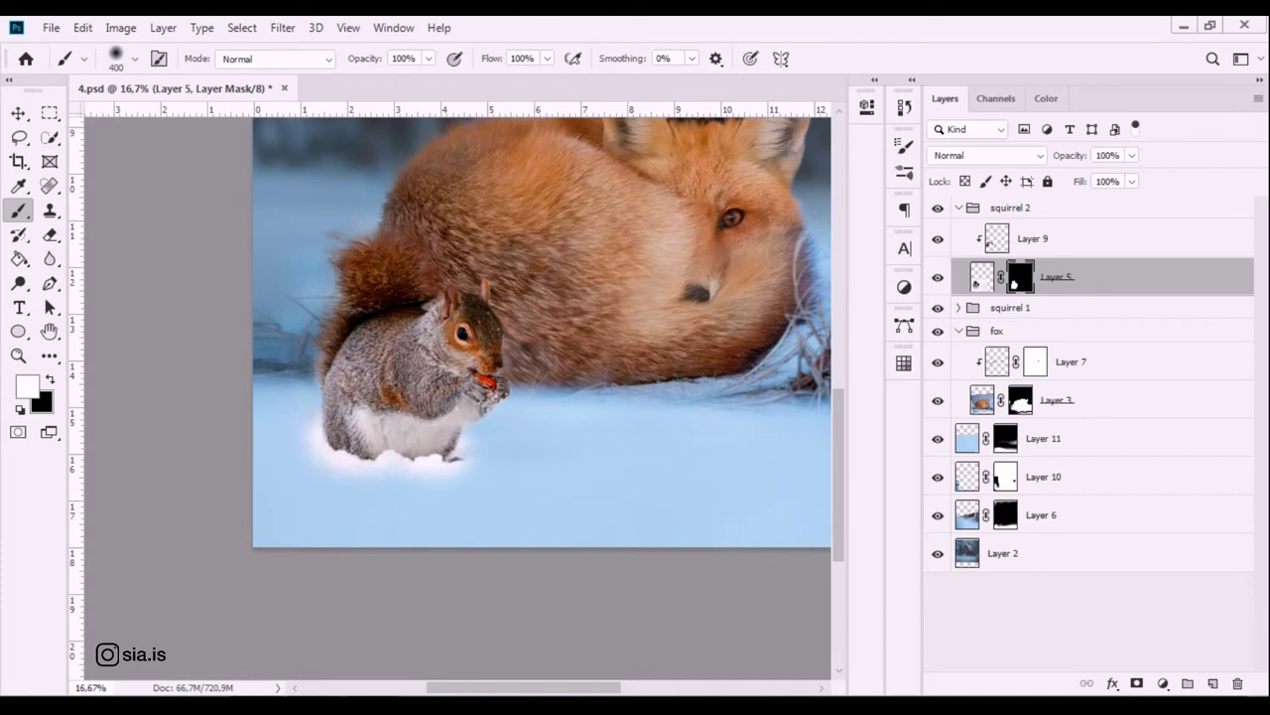
Add a Vibrance adjustment clipped to Layer 9 with Vibrance -2 and Saturation +14.
click(1156, 248)
click(1163, 684)
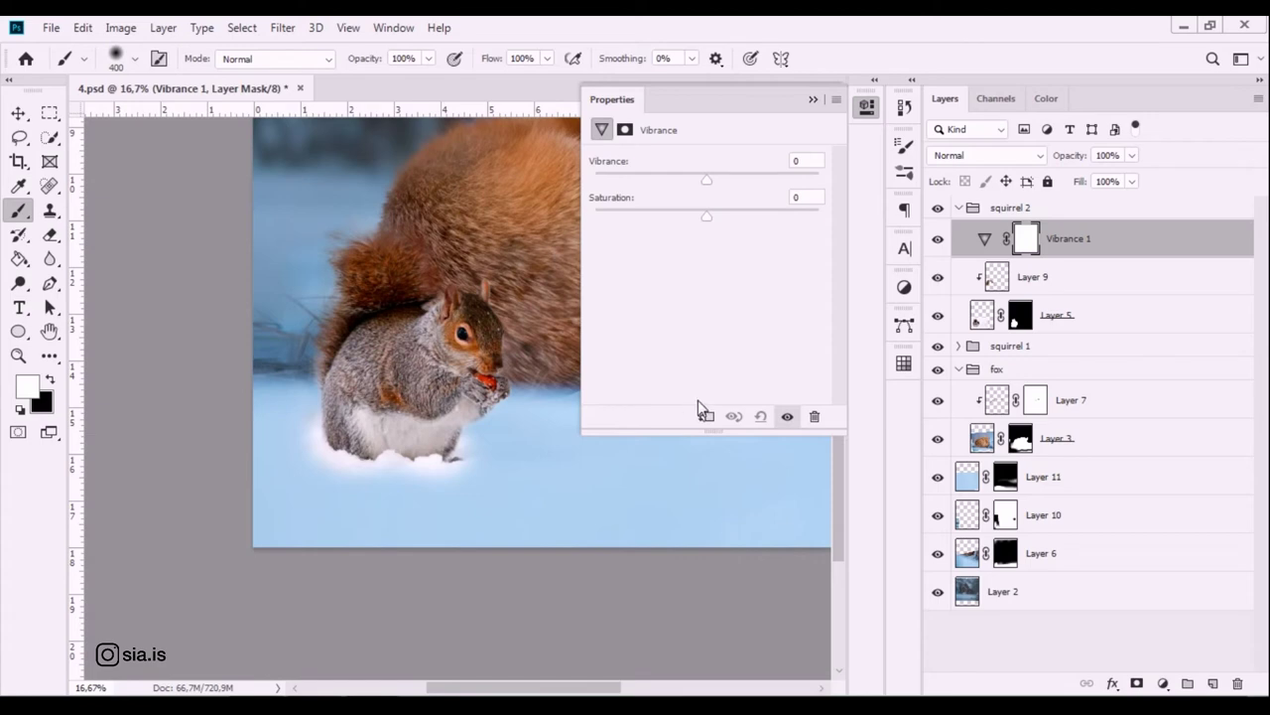
click(706, 416)
mouse_move(707, 215)
mouse_down()
mouse_move(672, 219)
mouse_move(702, 212)
mouse_move(630, 195)
mouse_move(785, 212)
mouse_move(685, 206)
mouse_move(711, 207)
mouse_up()
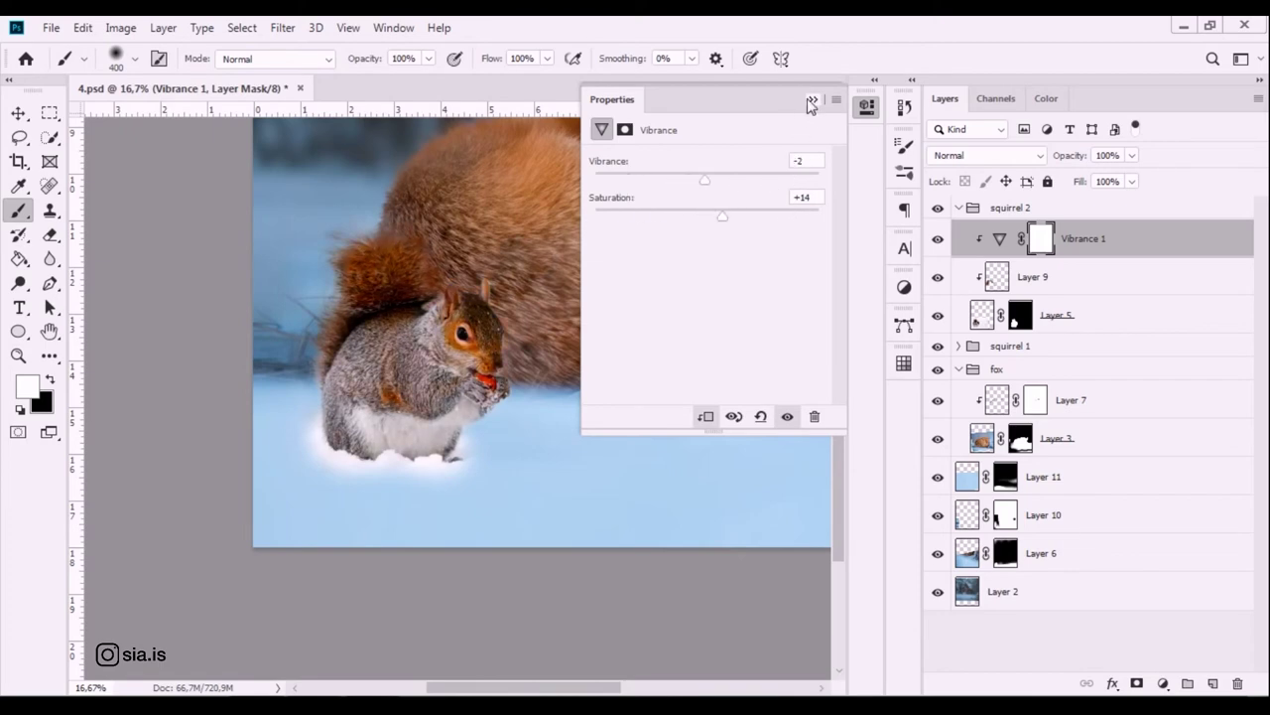
click(812, 101)
key(ctrl+minus)
key(ctrl+minus)
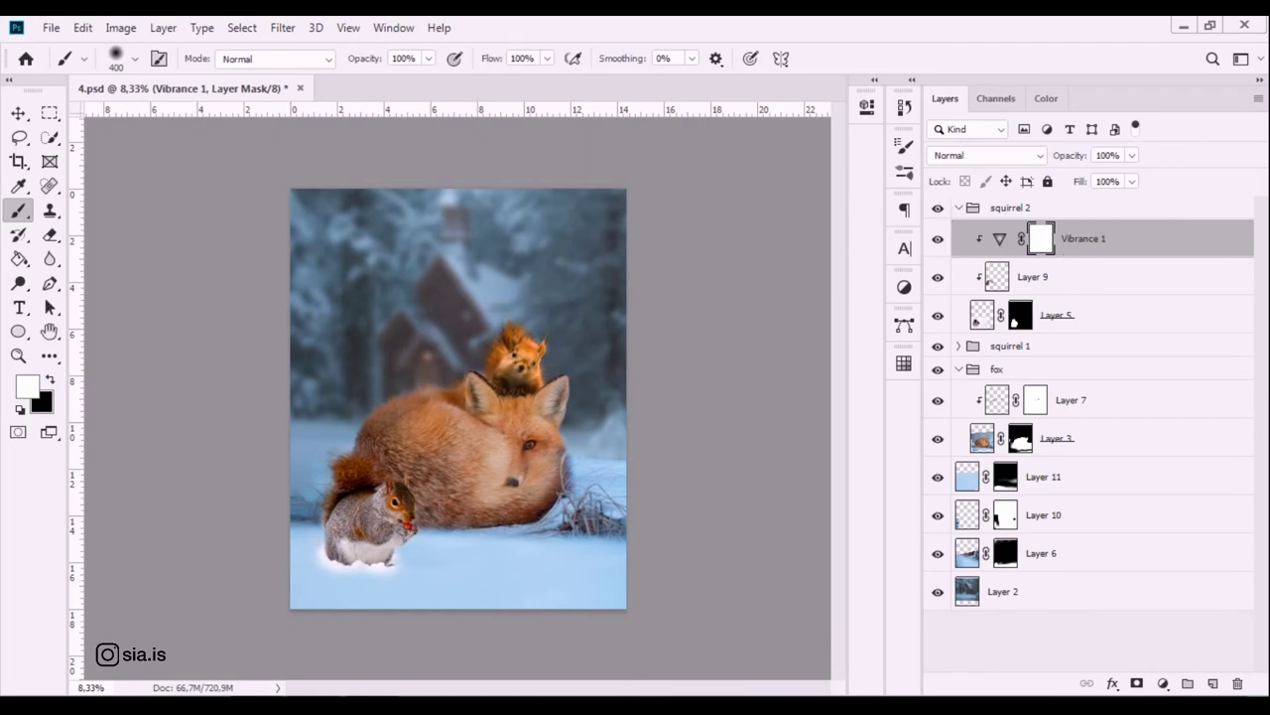
click(1163, 684)
Add a Selective Color adjustment clipped to the squirrel and choose the Whites range.
click(1151, 672)
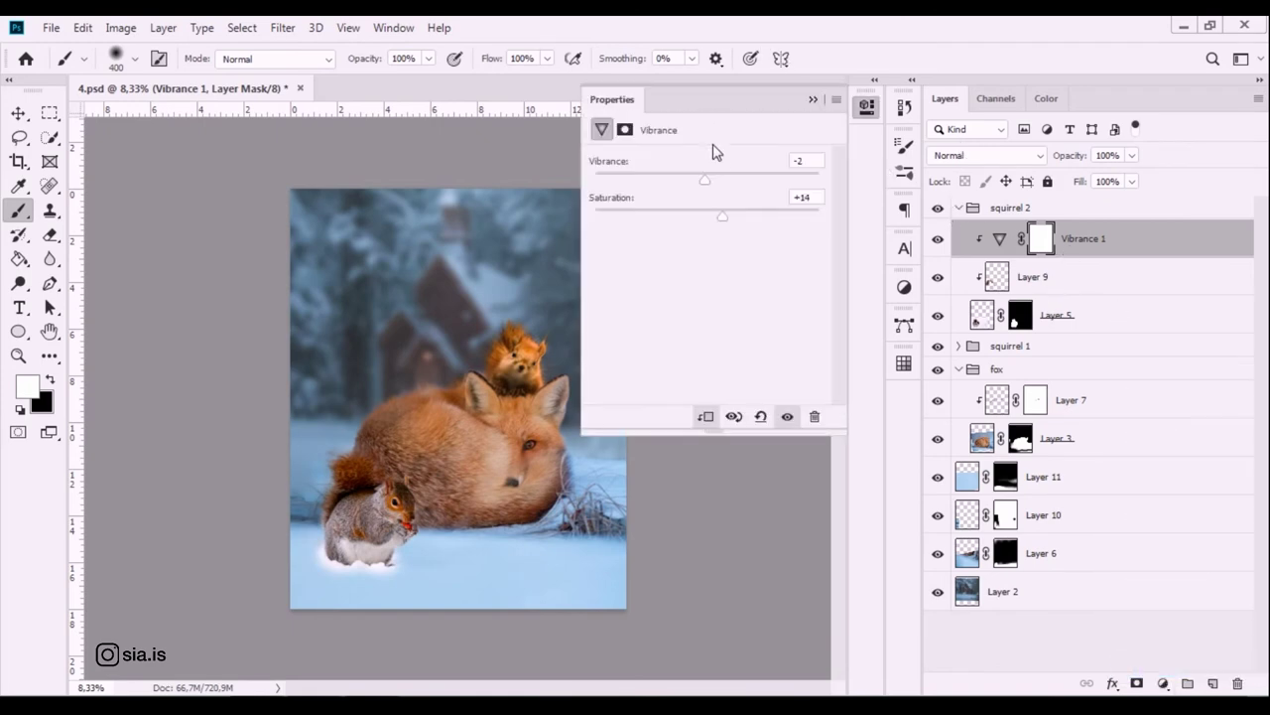
click(732, 181)
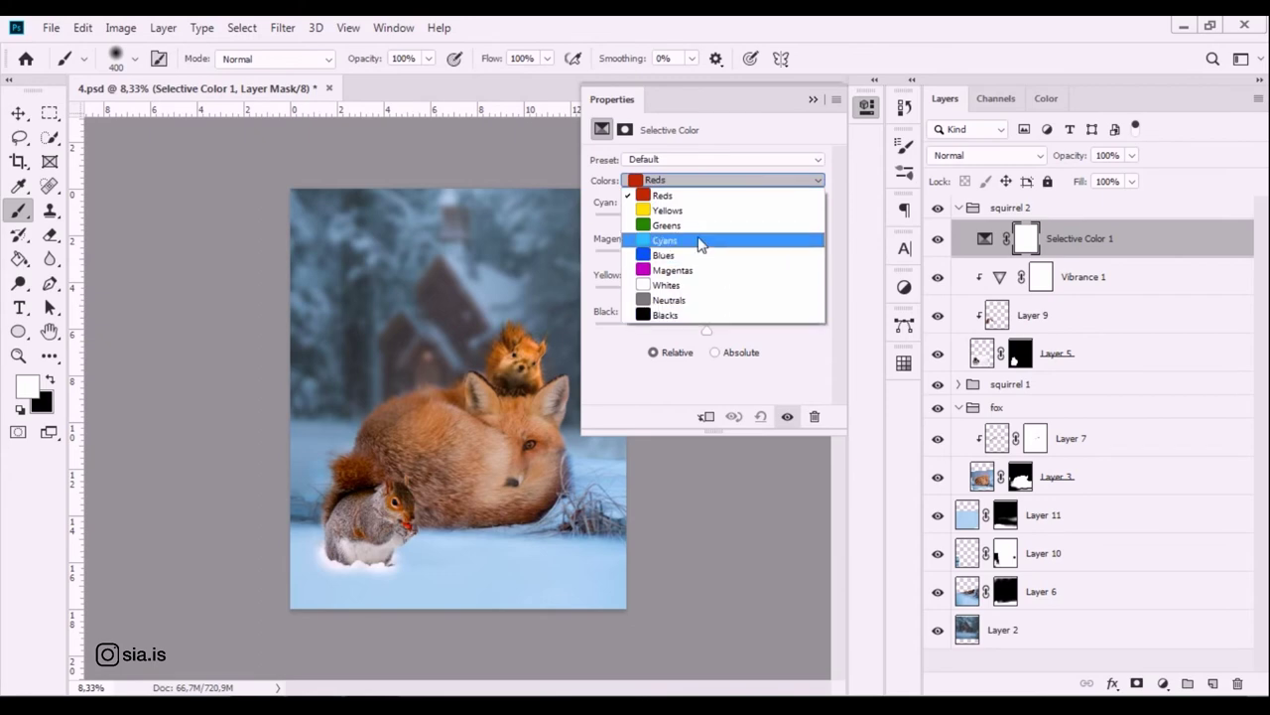
click(695, 285)
mouse_move(711, 224)
mouse_down()
mouse_move(755, 220)
mouse_move(656, 221)
mouse_up()
click(705, 416)
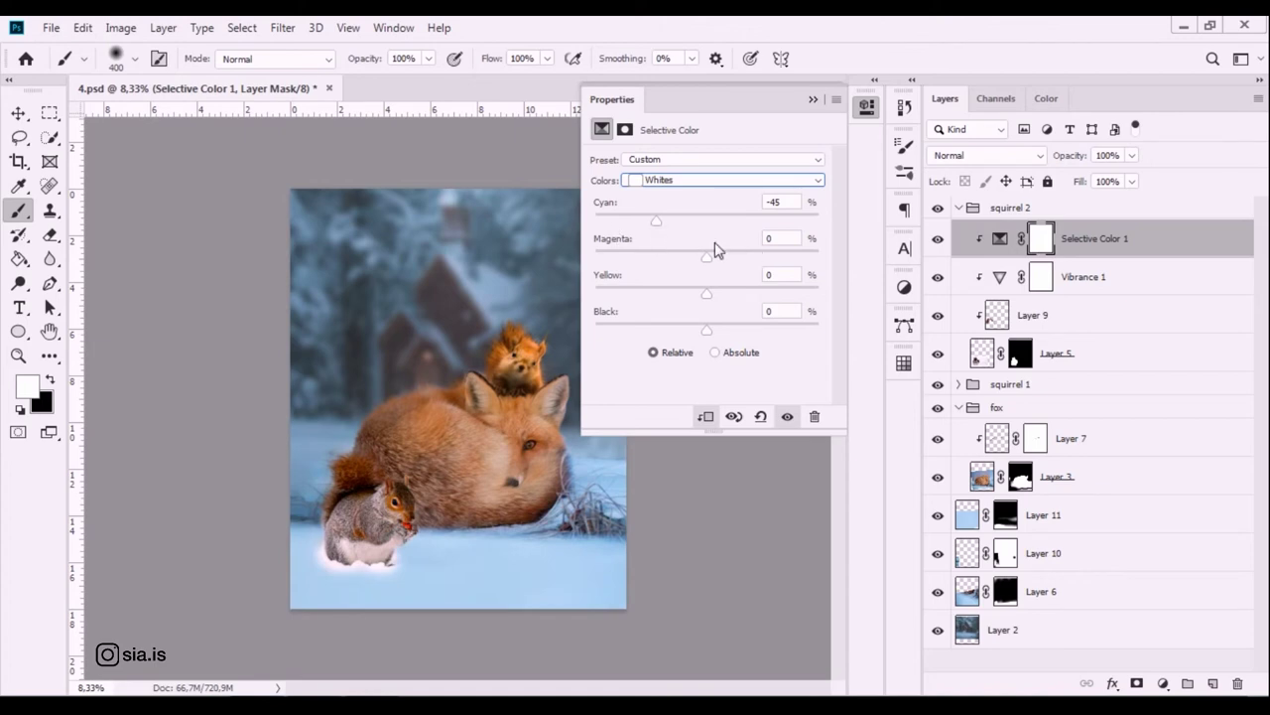
Set the Whites to Cyan +13, Magenta 0, Yellow 0 and Black +25.
drag(667, 227, 865, 241)
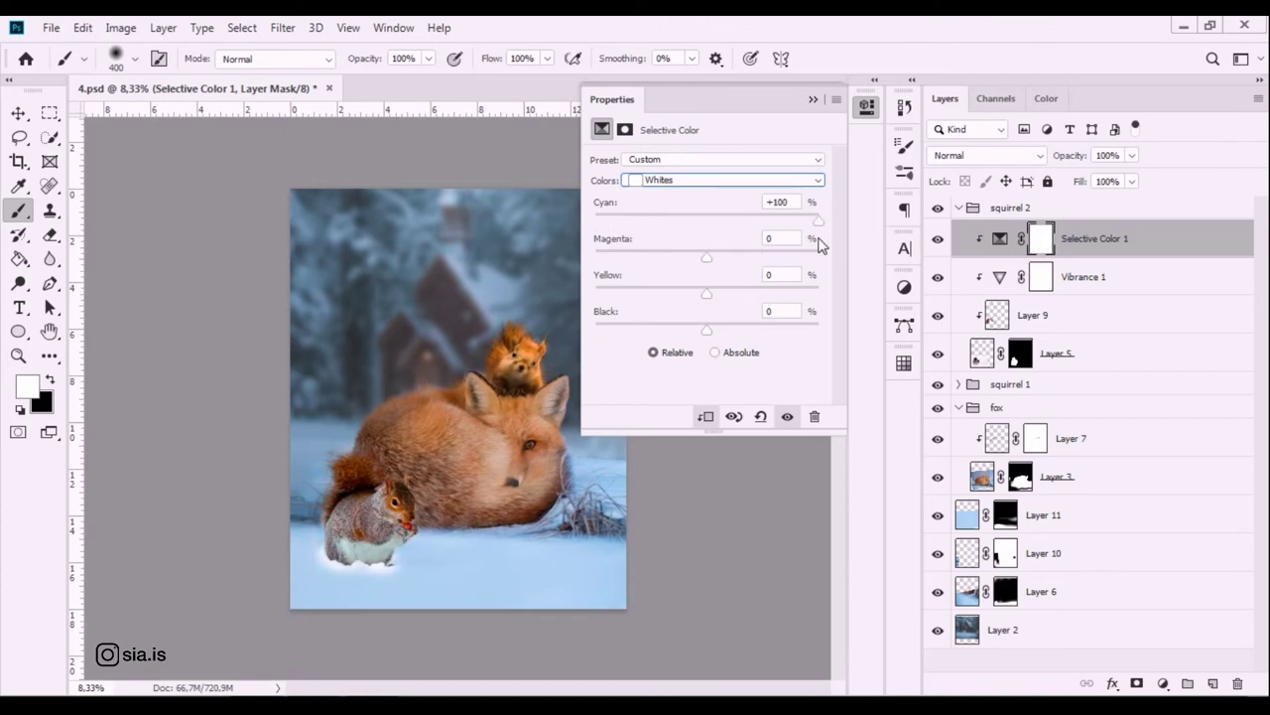
mouse_move(771, 218)
mouse_down()
mouse_move(721, 220)
mouse_move(709, 258)
mouse_up()
key(Down)
key(Down)
key(Down)
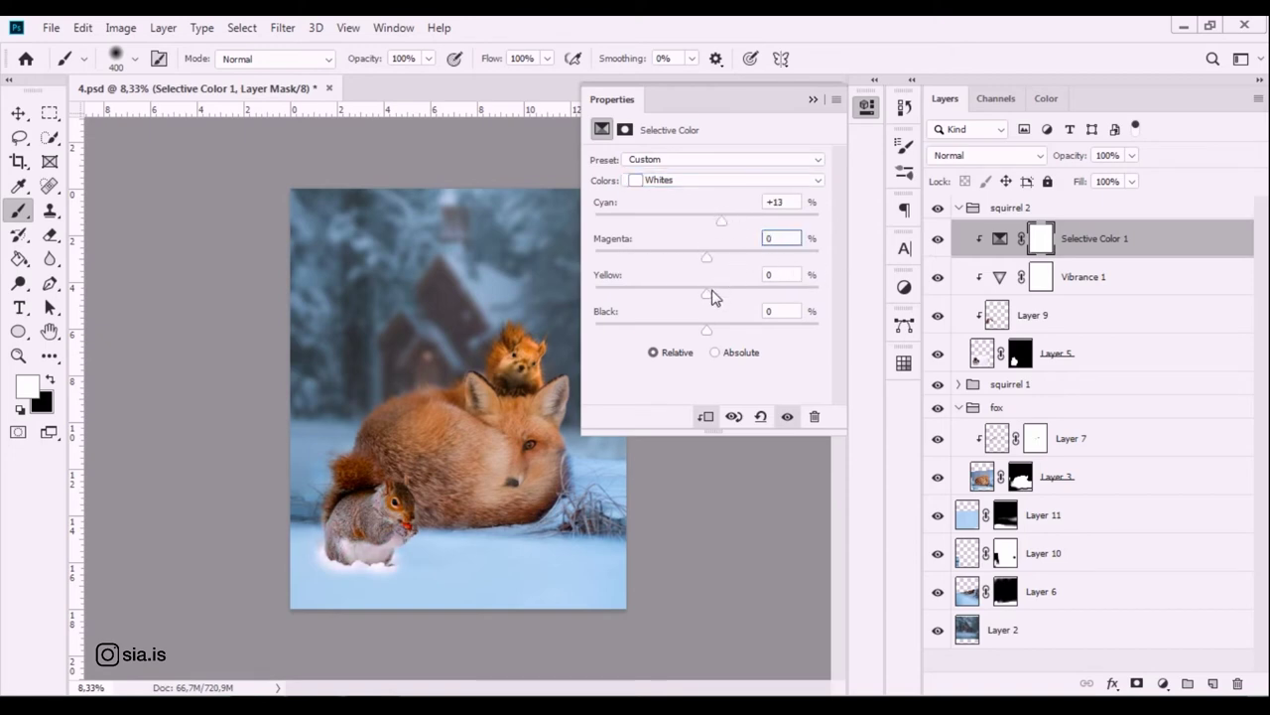
drag(706, 295, 701, 316)
click(781, 274)
text(0)
drag(707, 330, 724, 330)
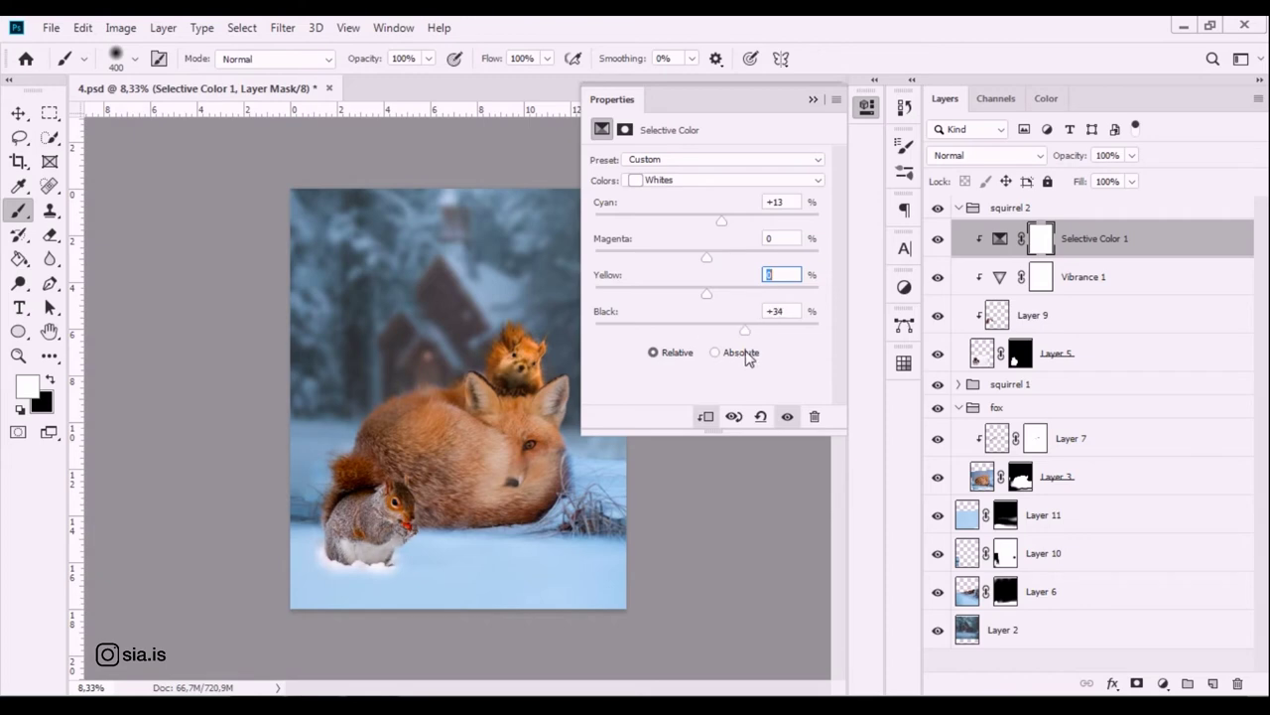
drag(723, 331, 736, 338)
click(813, 101)
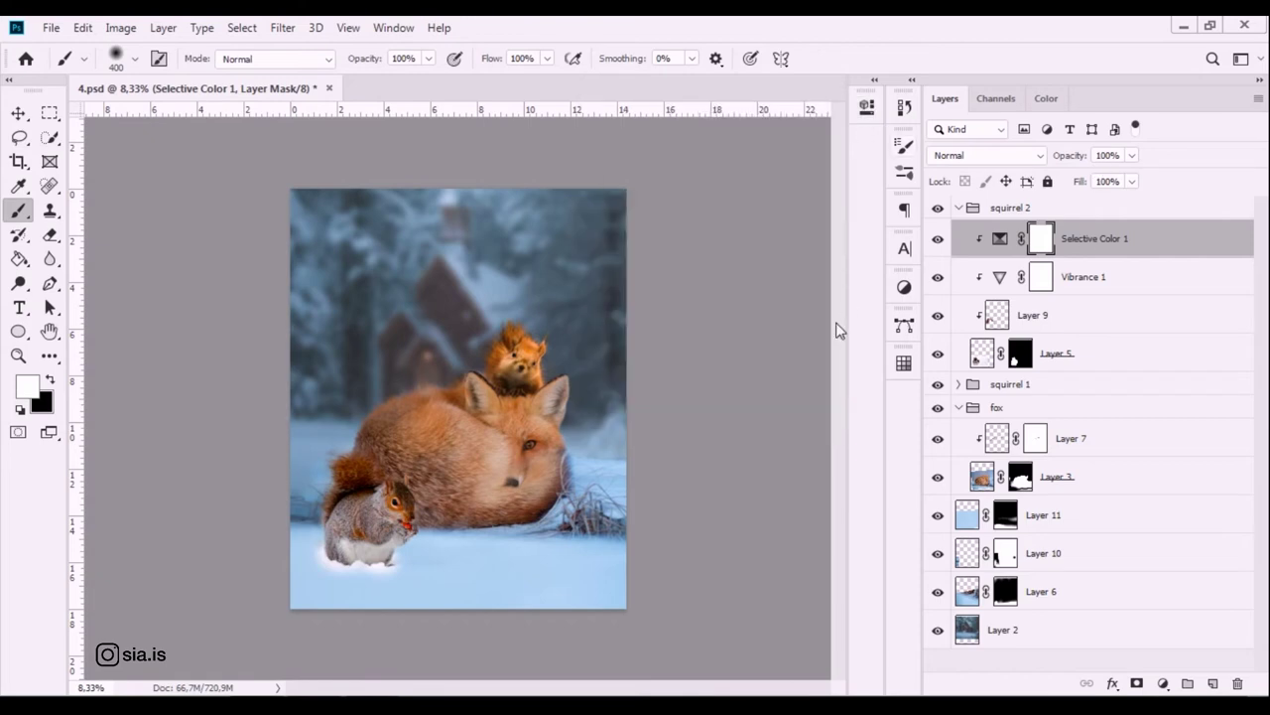
Paint black on Layer 5's mask with a 150 px brush to erase the snow halo.
key(ctrl+plus)
key(ctrl+plus)
key(ctrl+plus)
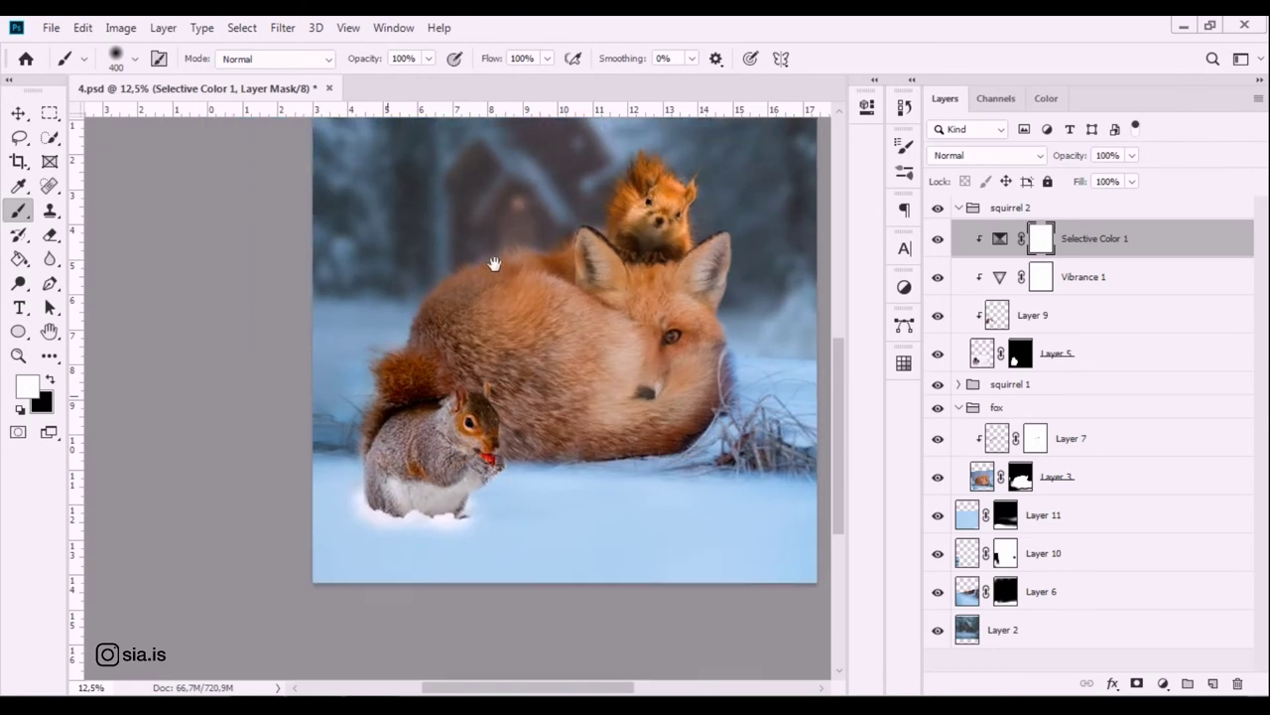
drag(449, 526, 392, 411)
key(bracketleft)
key(bracketleft)
key(bracketleft)
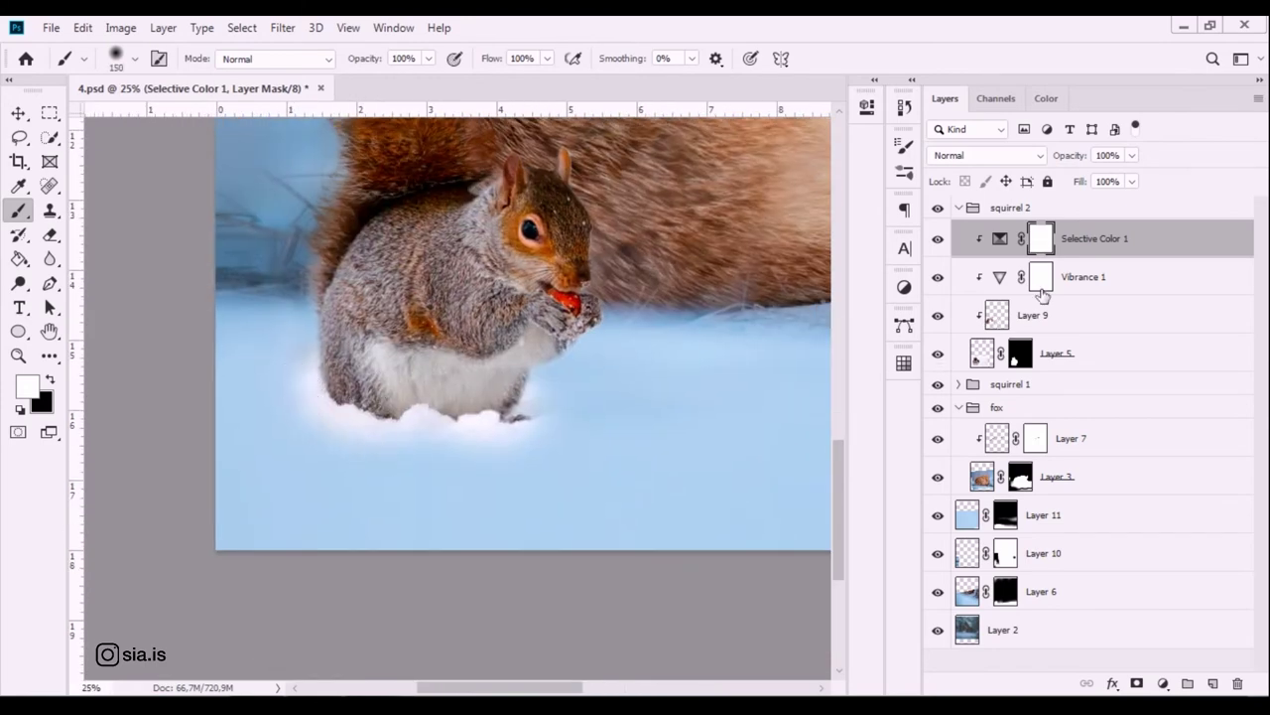
click(1020, 354)
mouse_move(282, 419)
mouse_down()
mouse_move(304, 393)
mouse_move(295, 371)
mouse_move(320, 430)
mouse_move(363, 430)
mouse_move(431, 477)
mouse_move(414, 445)
mouse_move(448, 445)
mouse_move(422, 423)
mouse_move(417, 433)
mouse_move(520, 442)
mouse_move(491, 426)
mouse_move(539, 394)
mouse_move(522, 442)
mouse_move(489, 421)
mouse_move(407, 432)
mouse_up()
key(x)
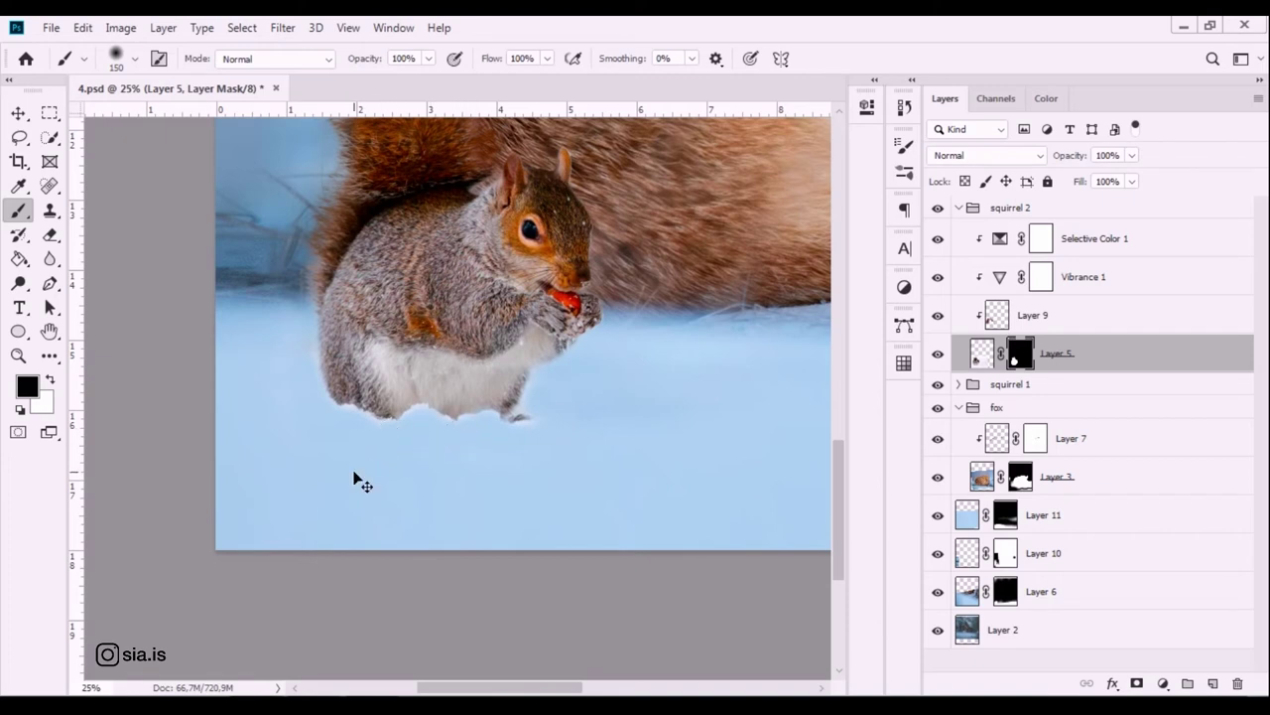
key(ctrl+minus)
key(ctrl+minus)
key(ctrl+minus)
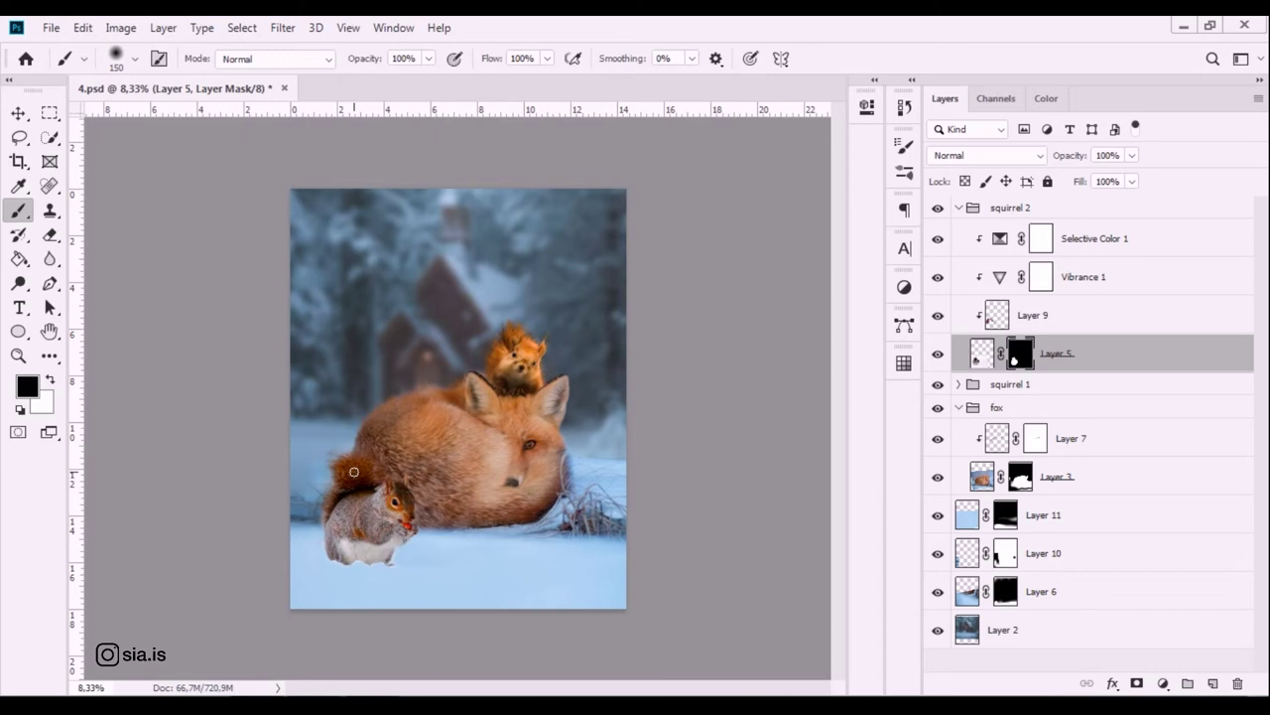
click(1119, 566)
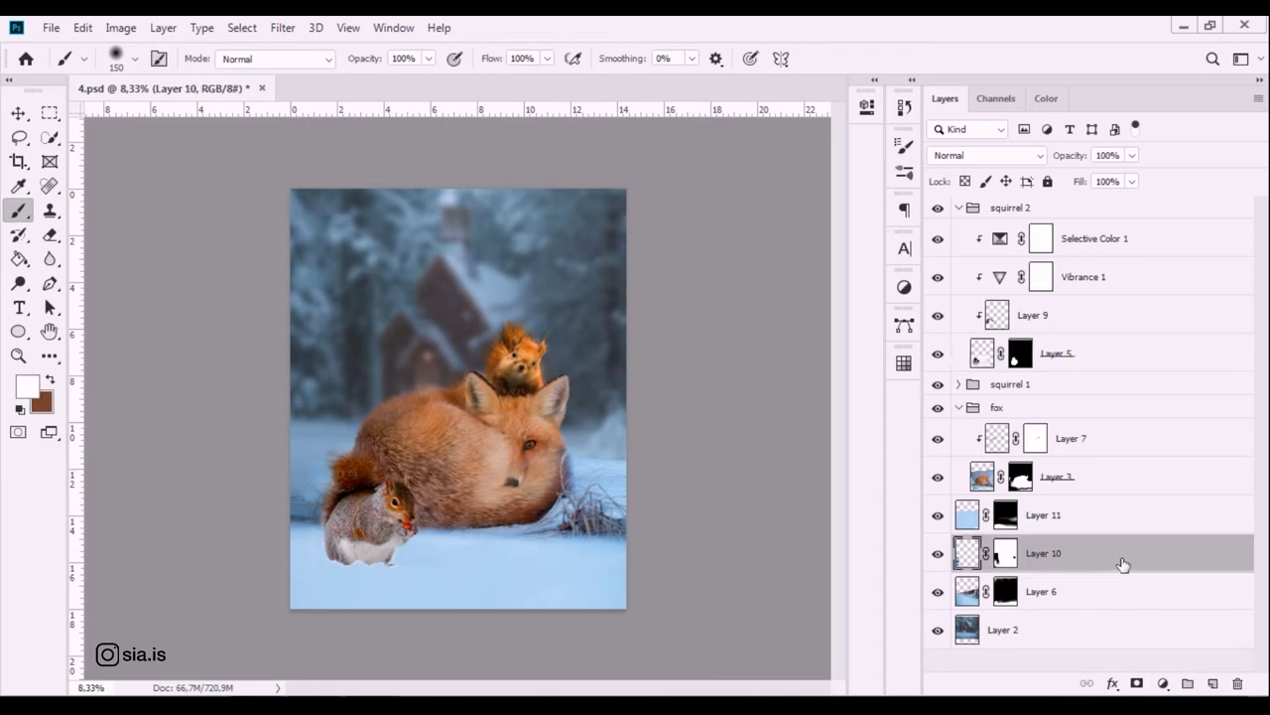
Rename the background photo layer (Layer 2) to 'BG'.
click(1045, 625)
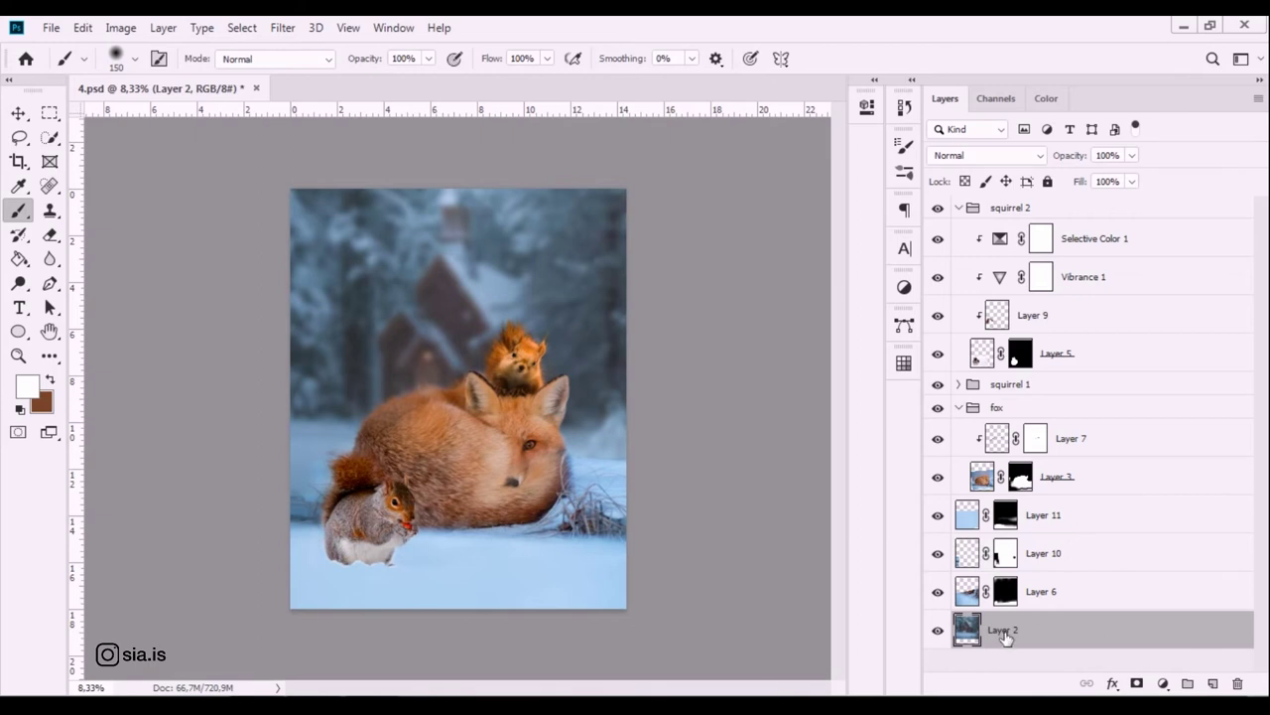
shift+click(1092, 516)
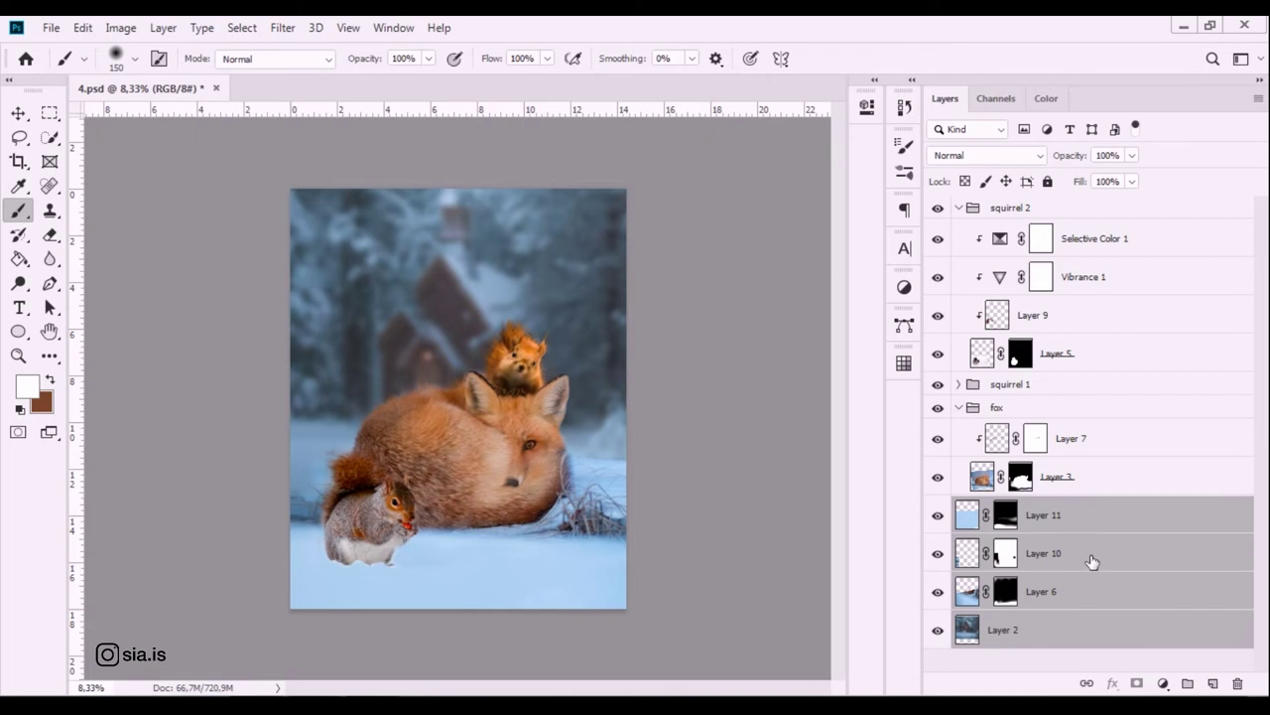
click(1089, 556)
click(1078, 638)
double_click(1013, 631)
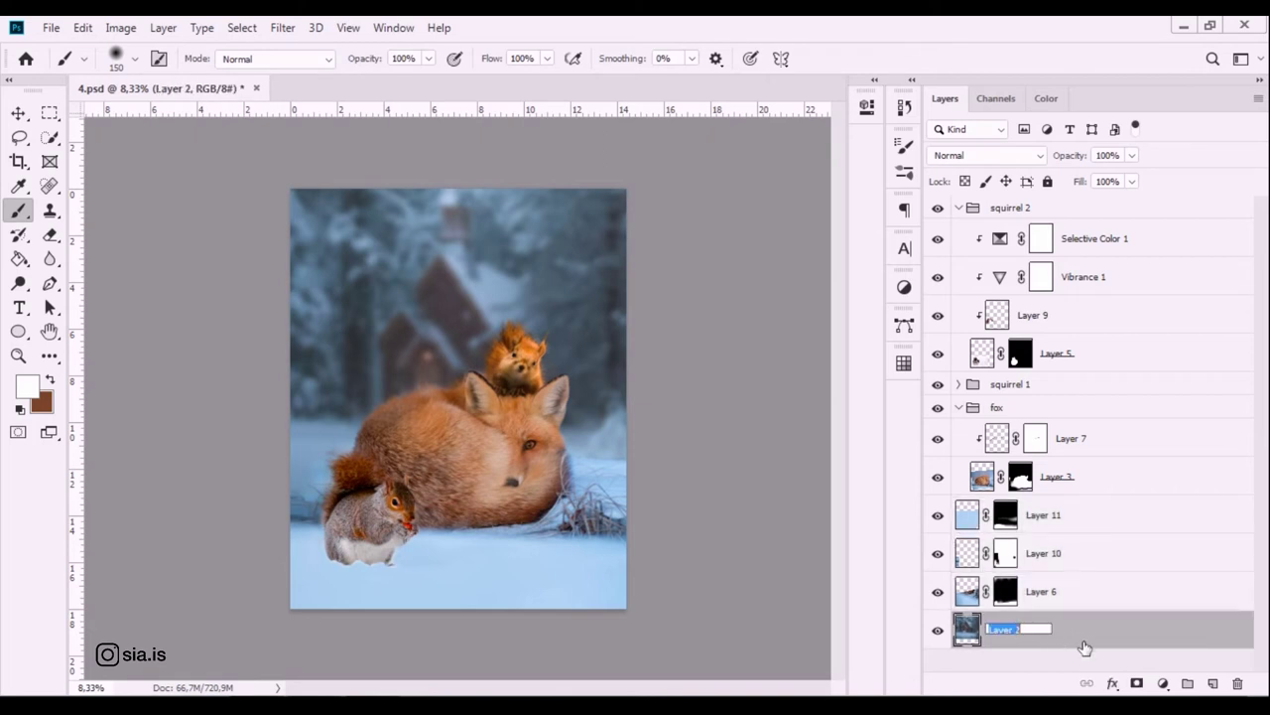
text(BG)
key(Return)
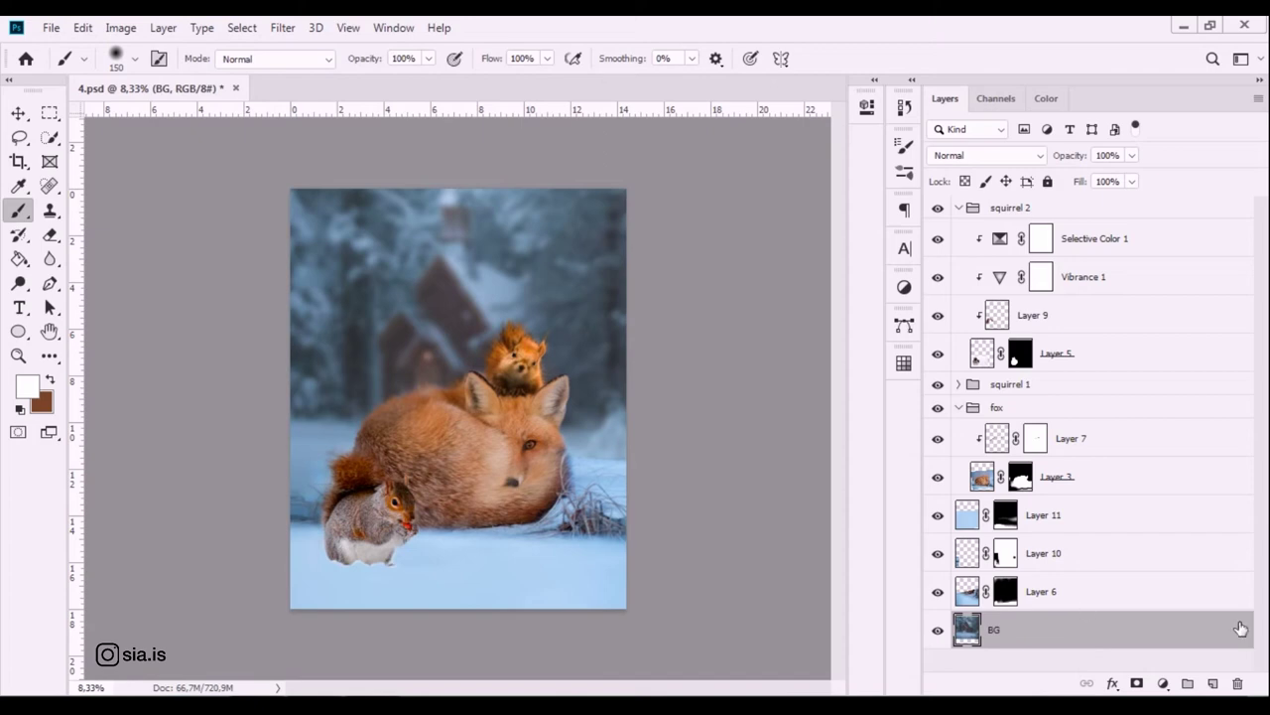
Add a Levels adjustment clipped to BG with input black 12 and white 249.
click(1164, 683)
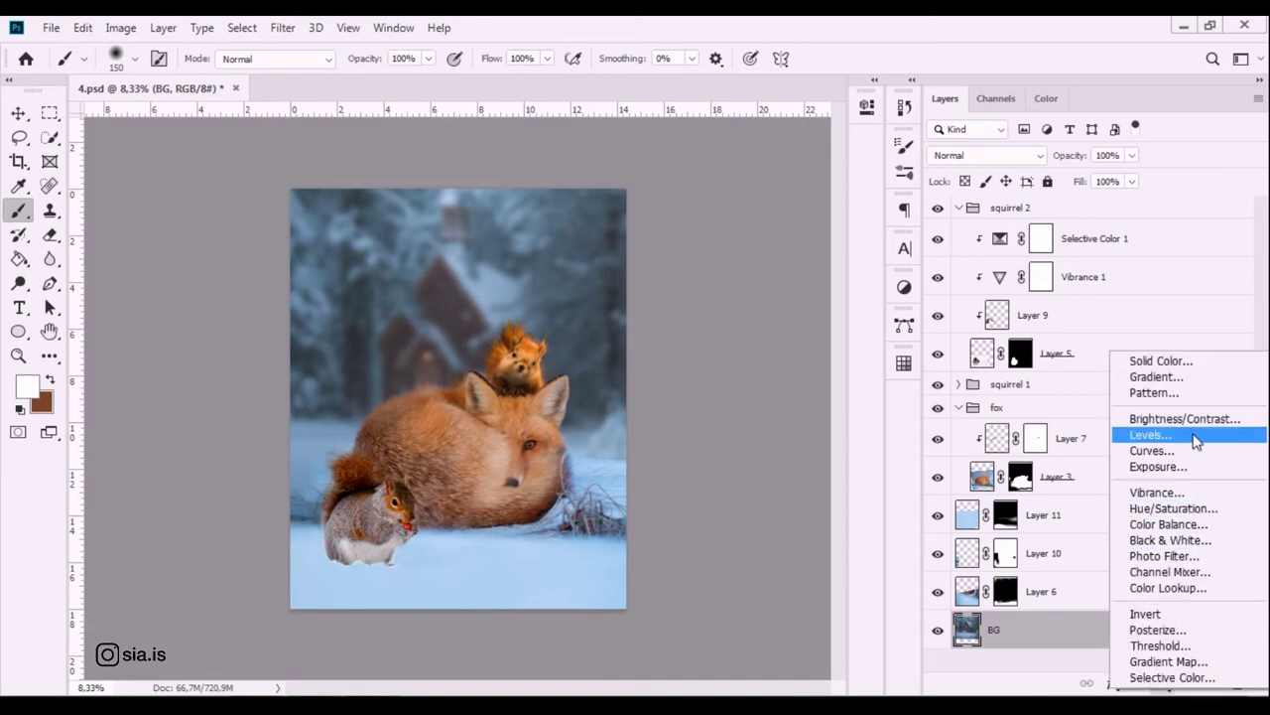
click(1191, 440)
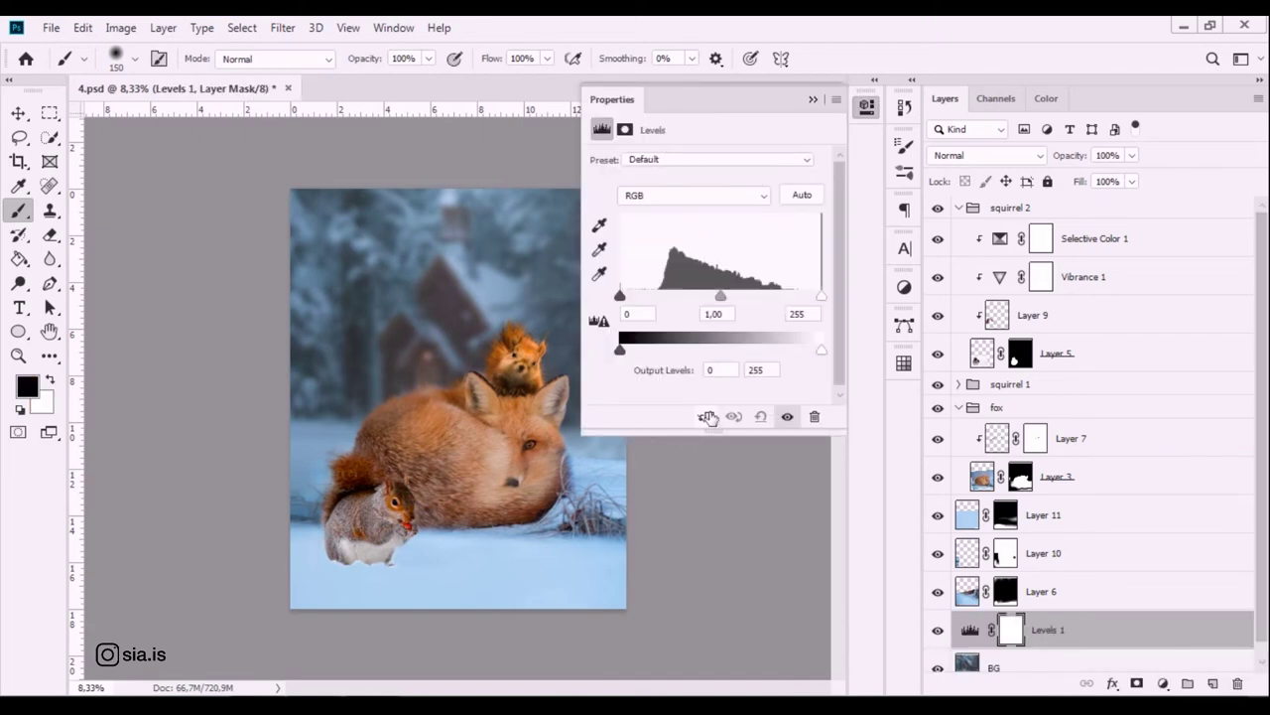
click(705, 416)
drag(620, 296, 628, 296)
drag(821, 297, 817, 297)
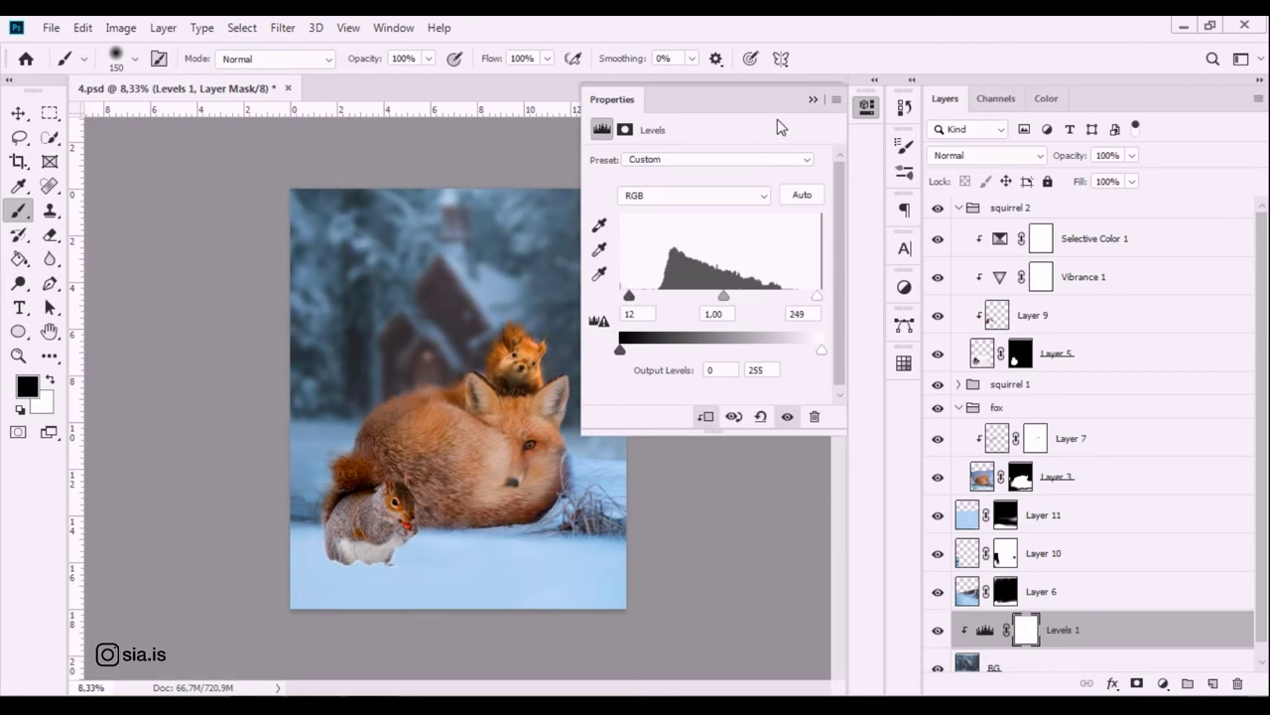
click(813, 99)
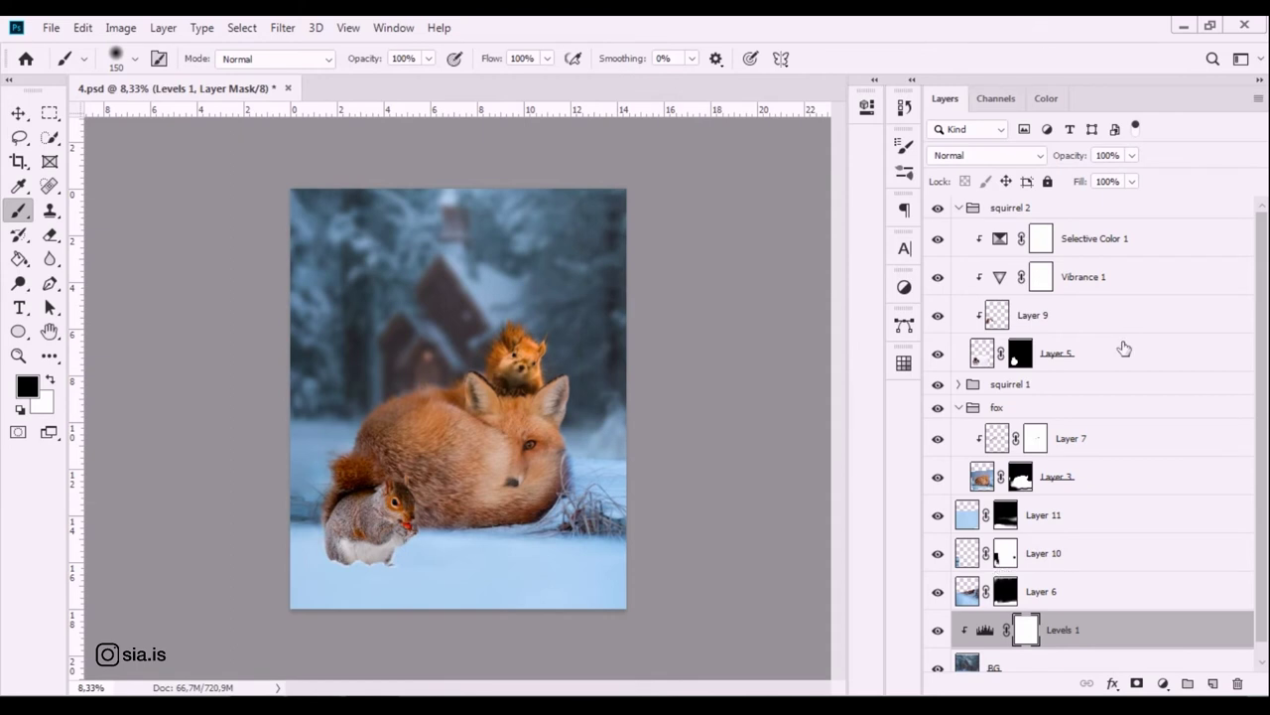
Select Layers 6, 10 and 11 together.
click(1062, 598)
shift+click(1064, 561)
shift+click(1067, 529)
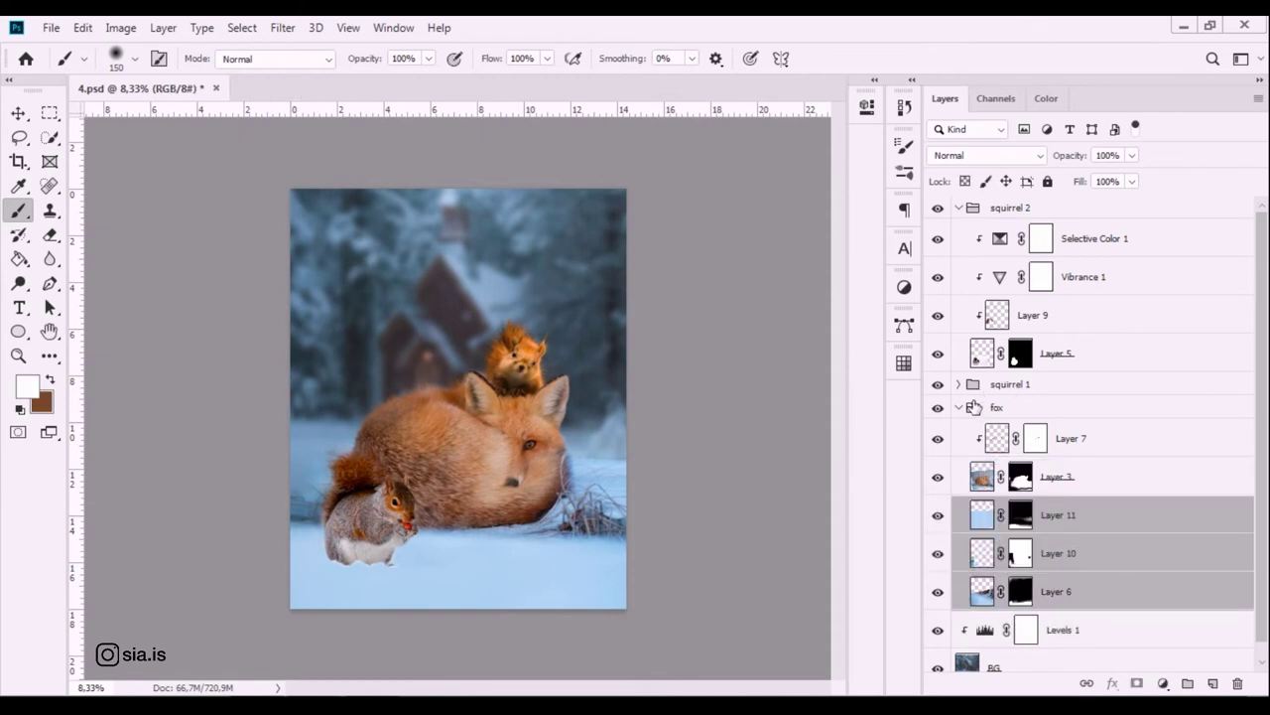
Add a Brightness/Contrast (15, 17) adjustment clipped to the fox group at 50% opacity.
click(982, 407)
click(959, 407)
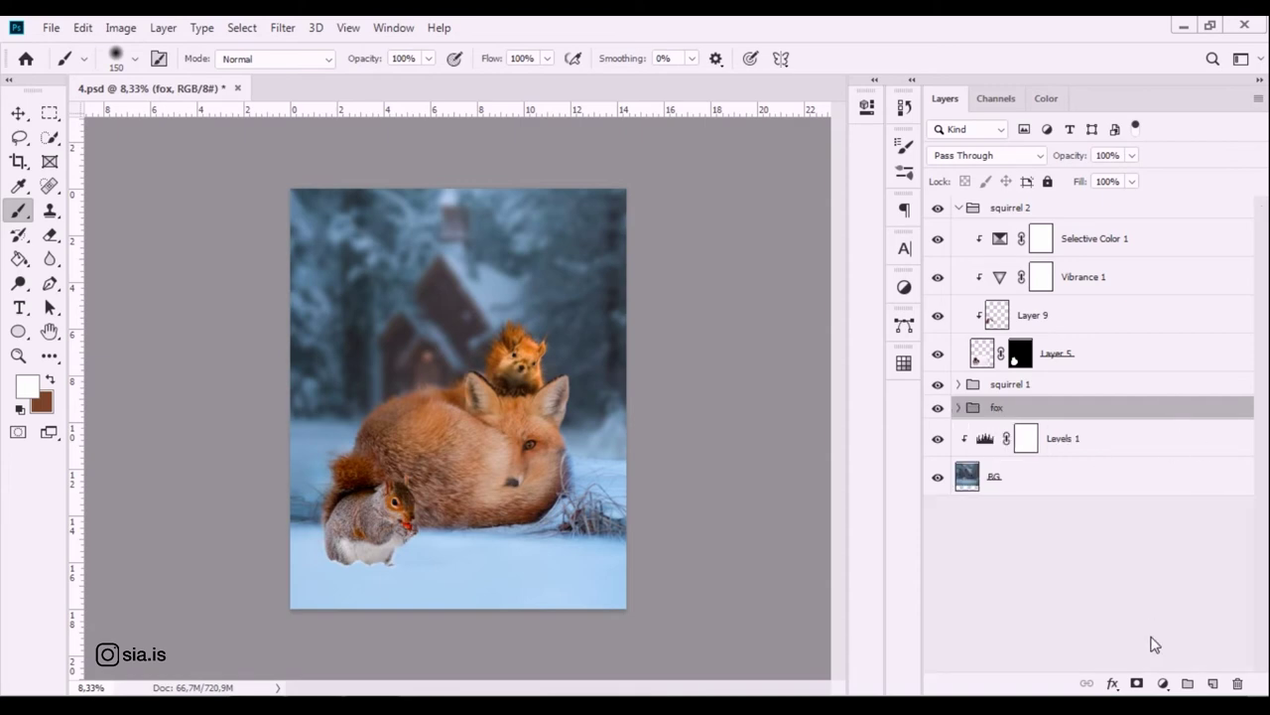
click(1163, 683)
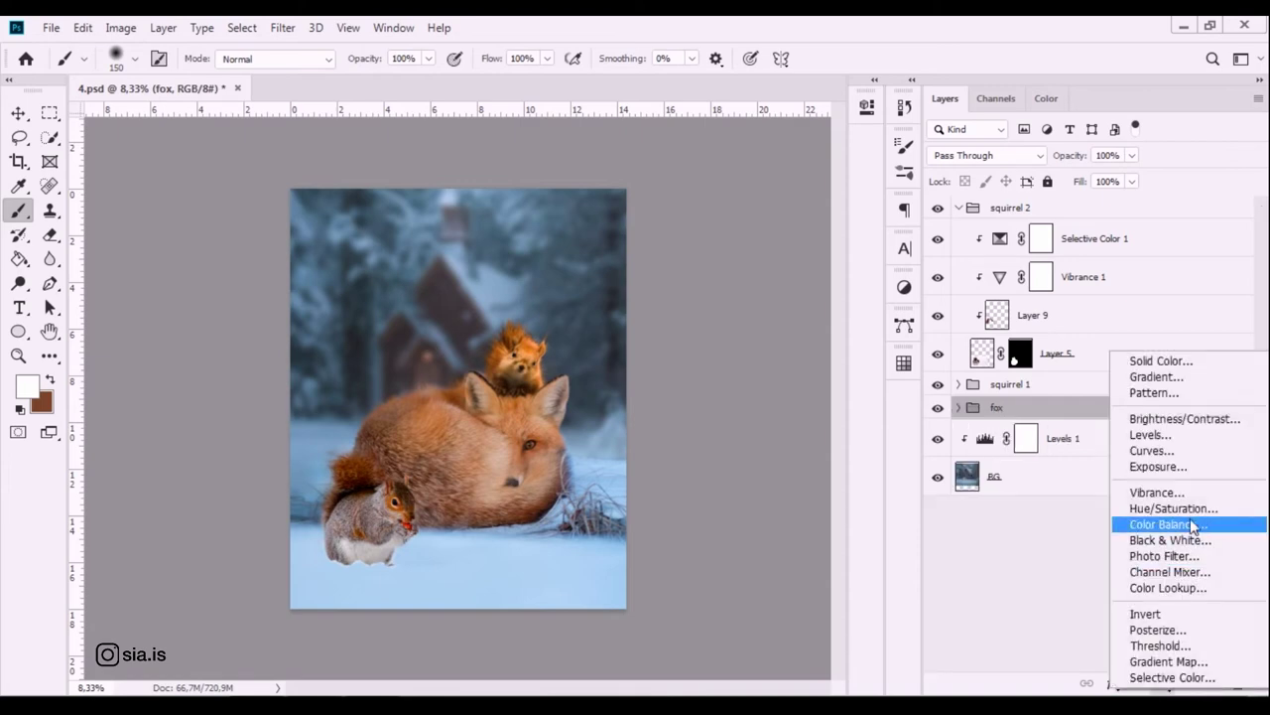
click(1137, 419)
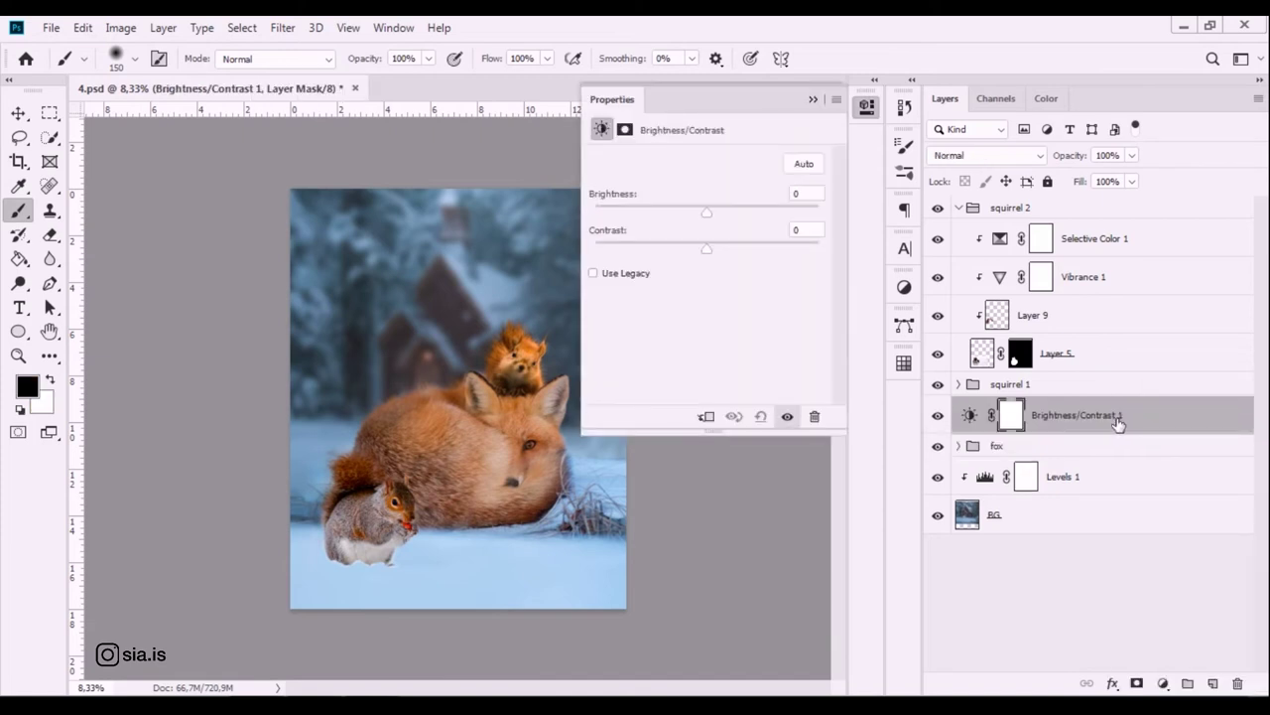
click(810, 195)
text(15)
click(810, 230)
text(17)
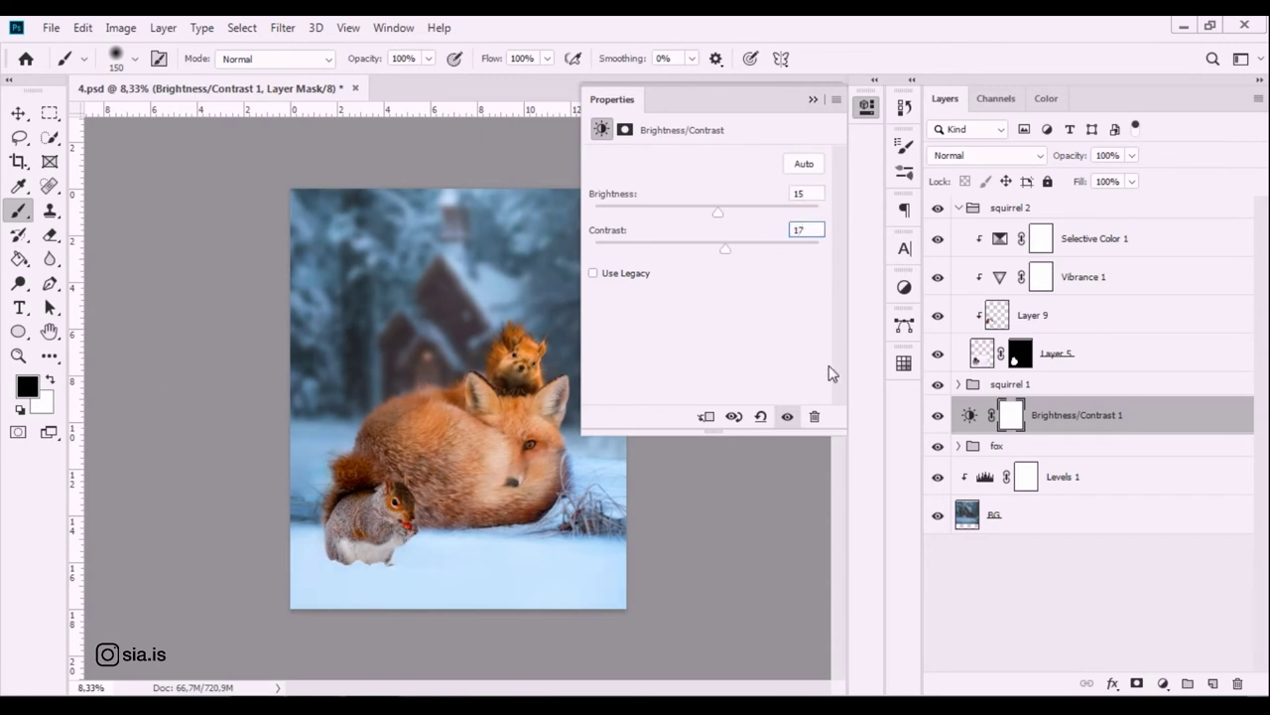
click(705, 417)
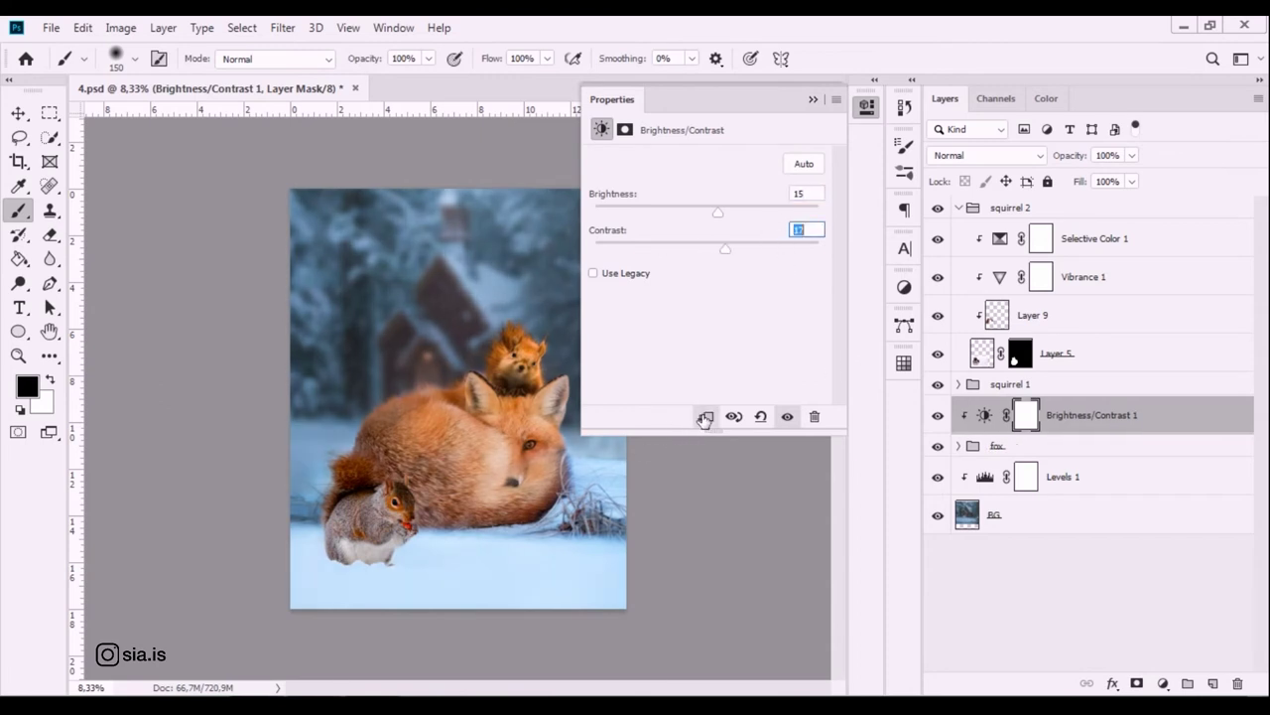
click(1104, 154)
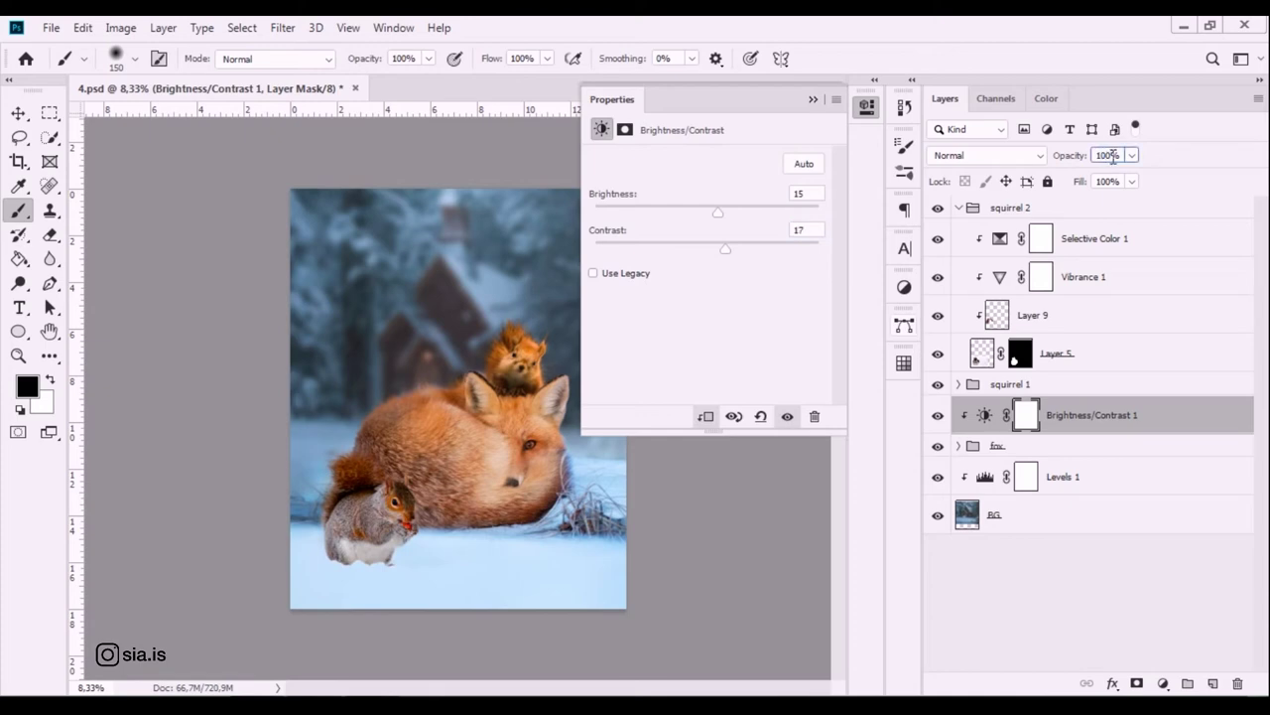
text(50)
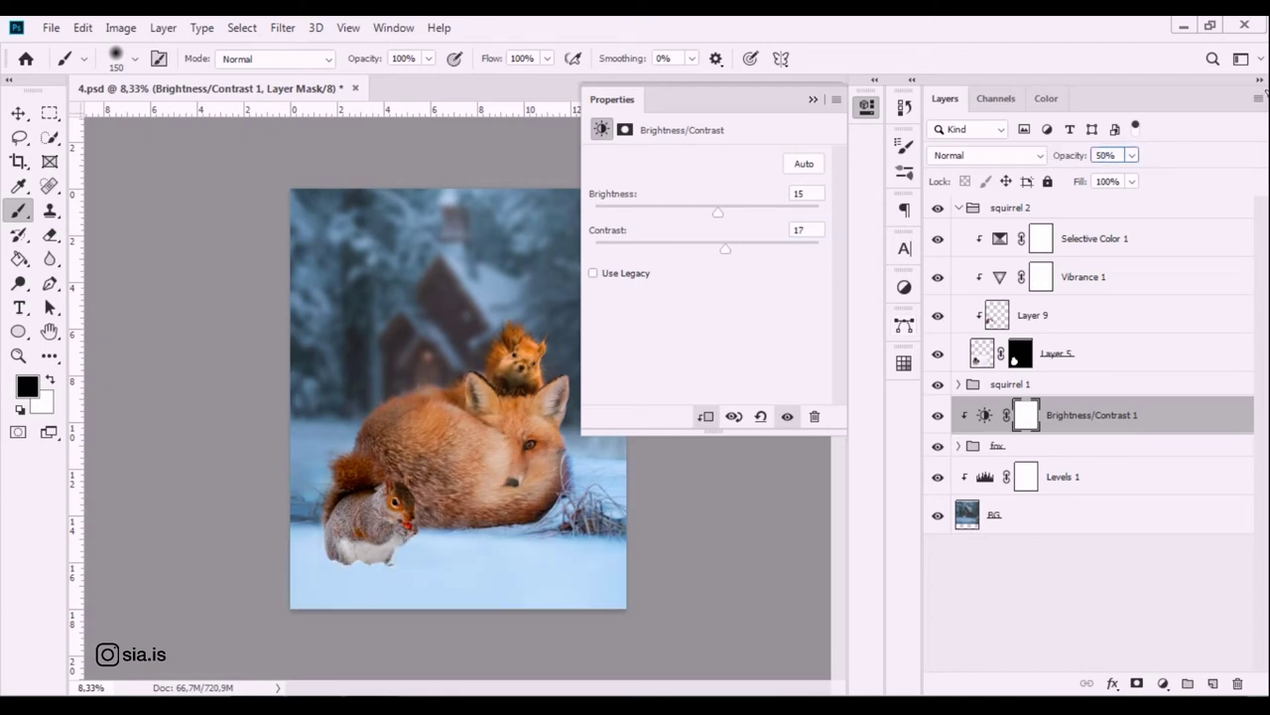
click(813, 99)
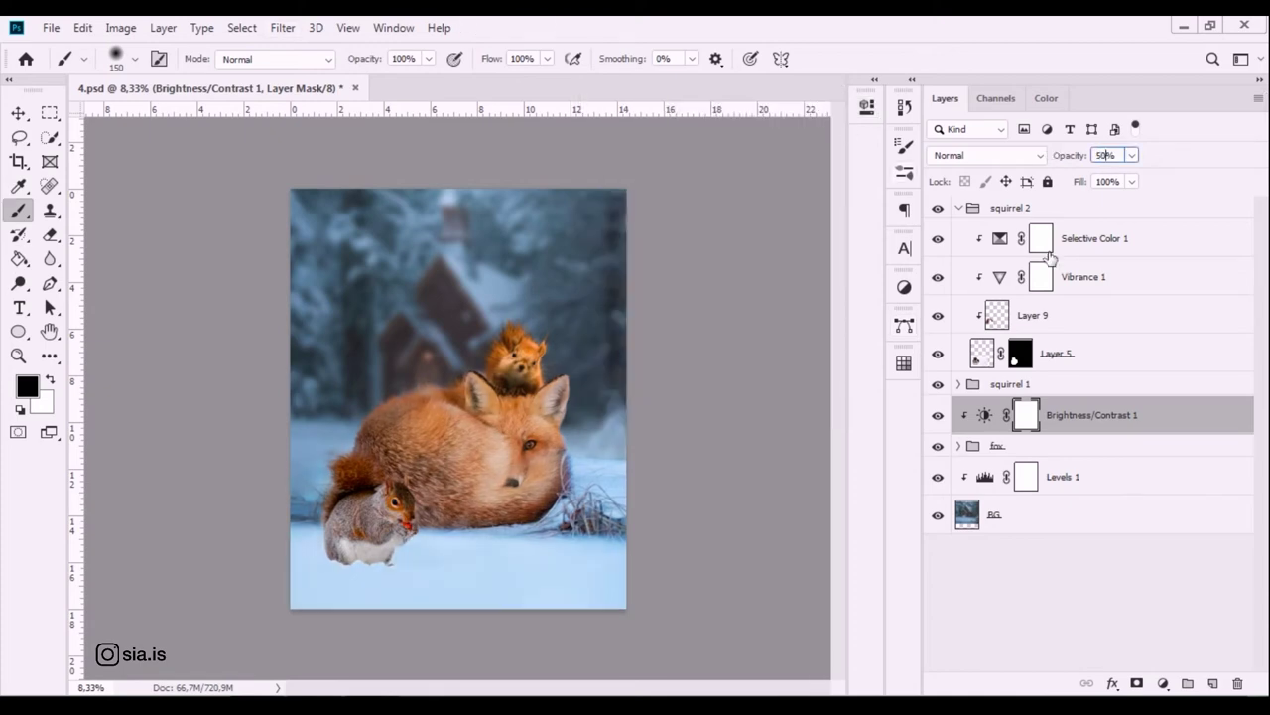
Add a Levels adjustment clipped to the fox with input black 13 and white 253.
click(1163, 683)
click(1166, 426)
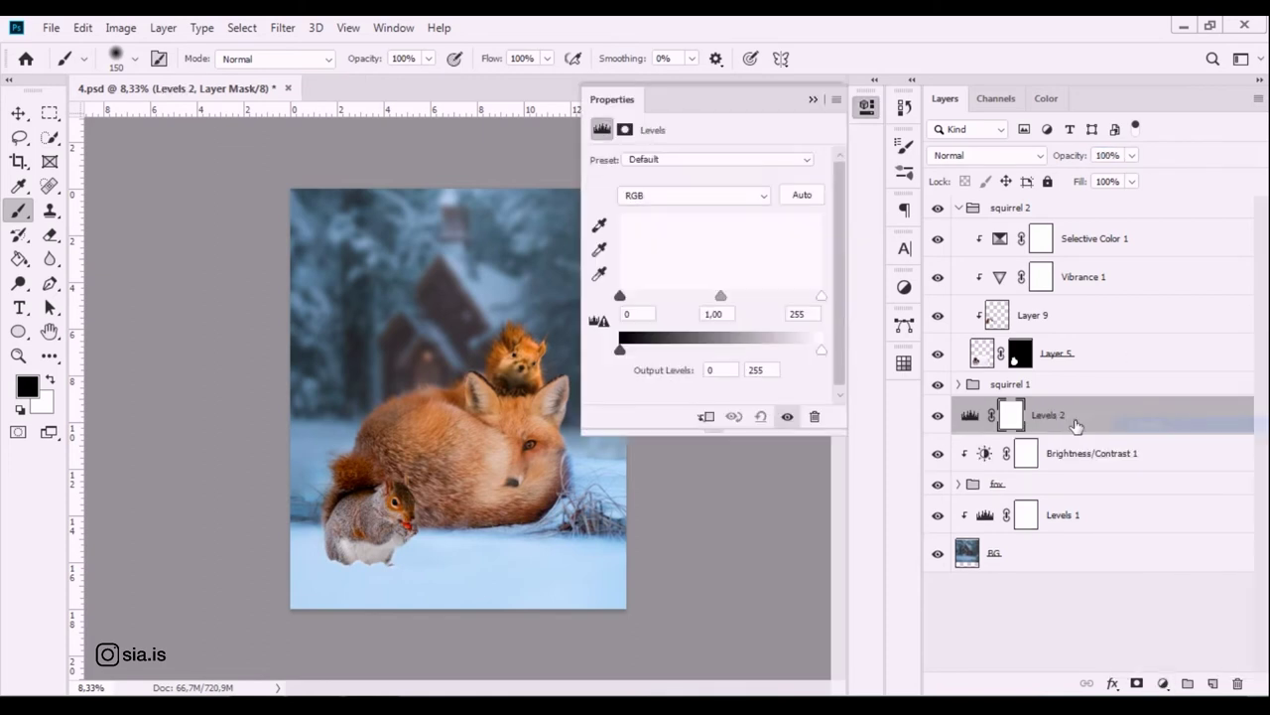
click(706, 416)
drag(620, 296, 631, 298)
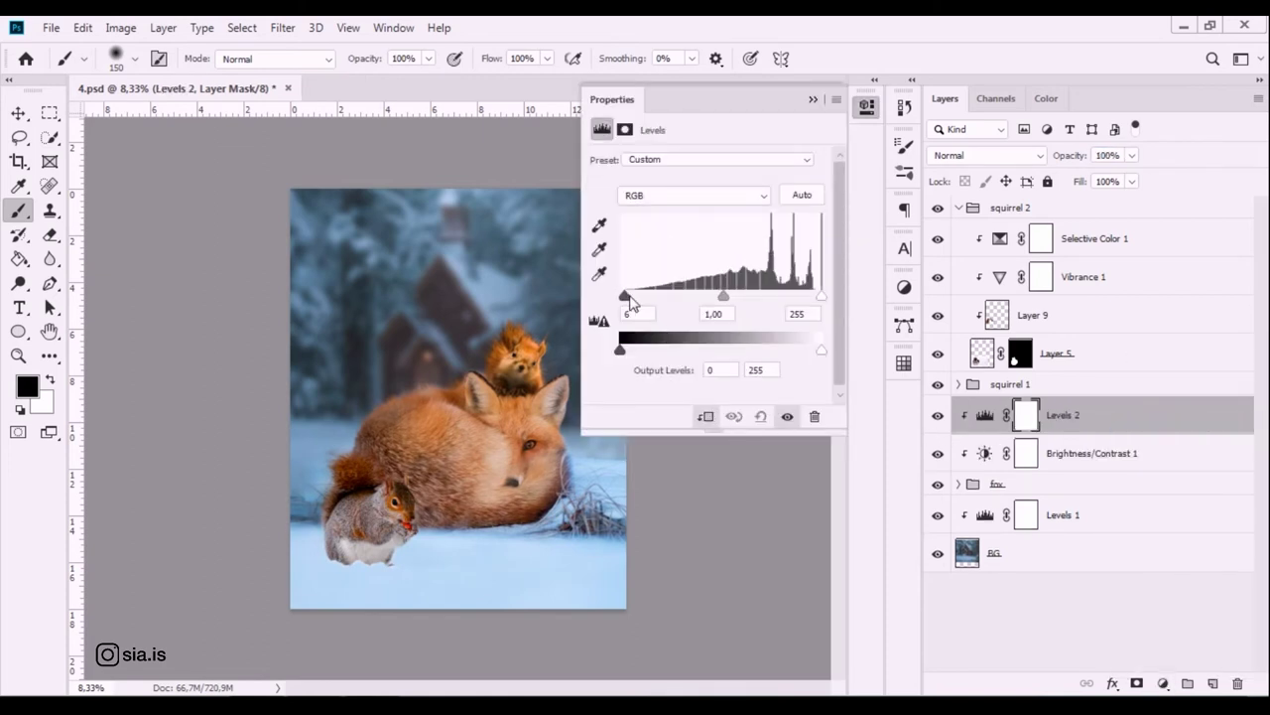
drag(822, 297, 822, 304)
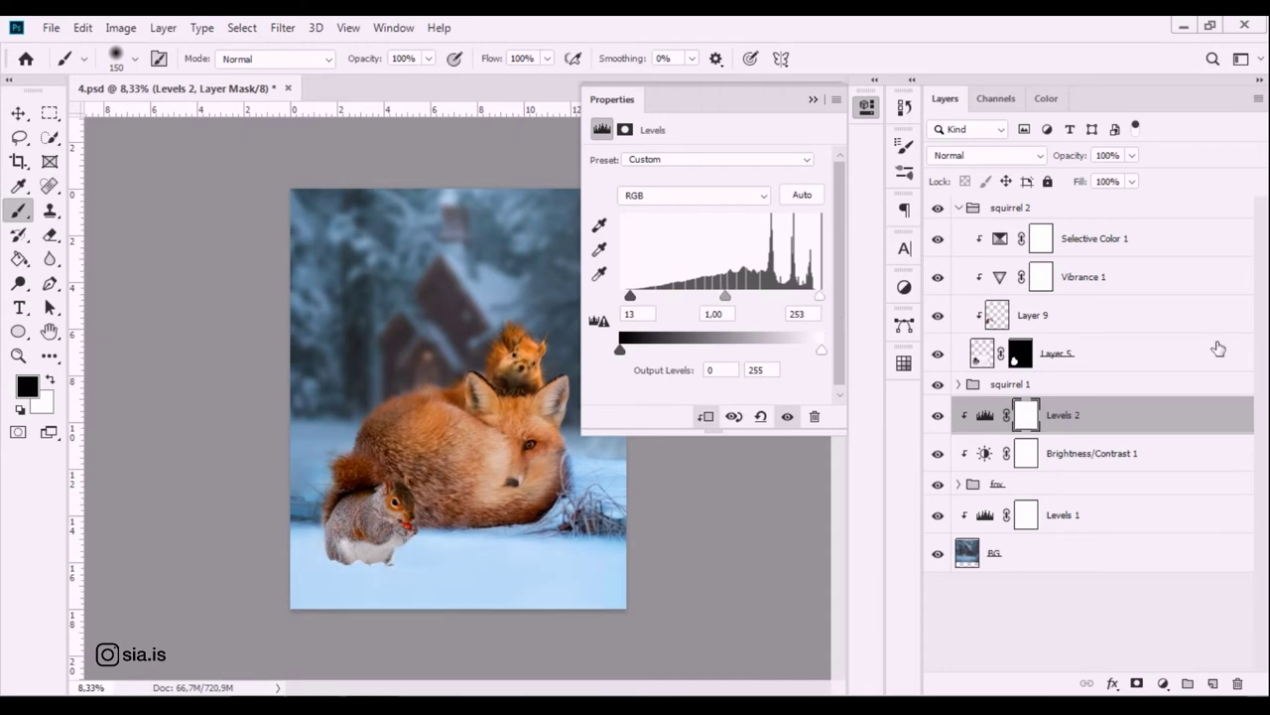
click(1106, 390)
click(993, 205)
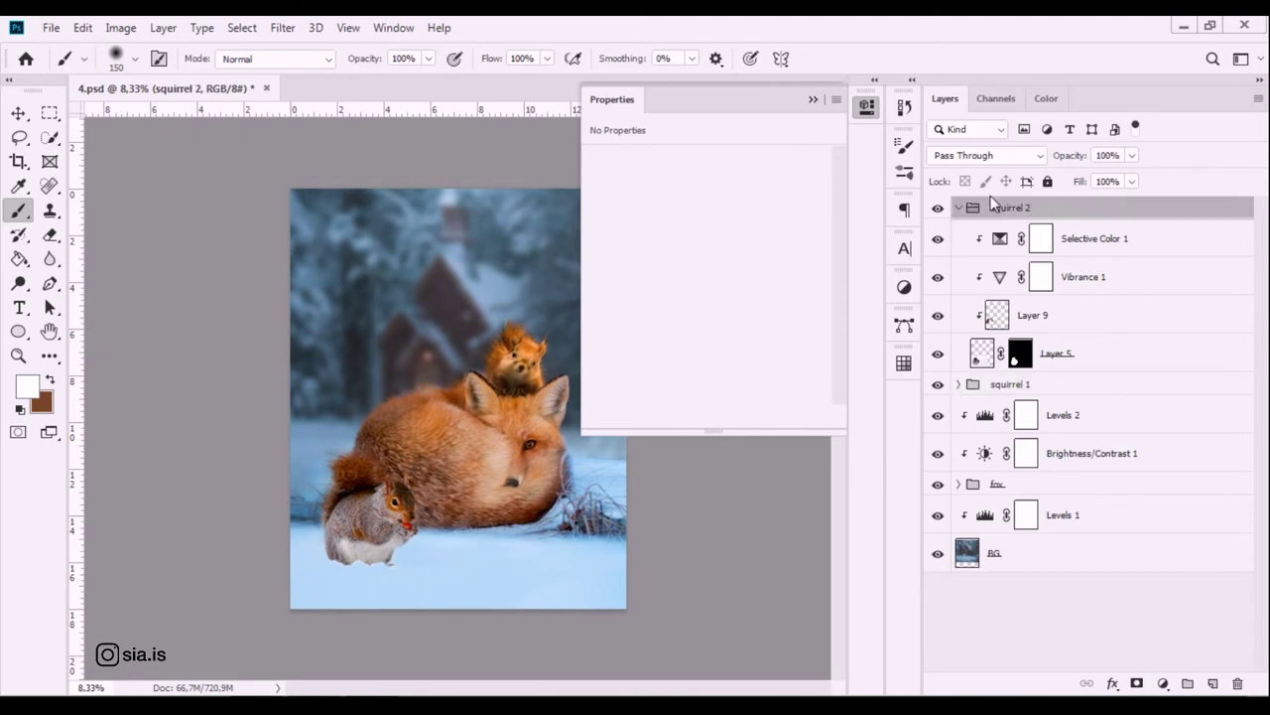
Add a Brightness/Contrast adjustment clipped to squirrel 2 with Brightness 9 and Contrast 16.
click(959, 207)
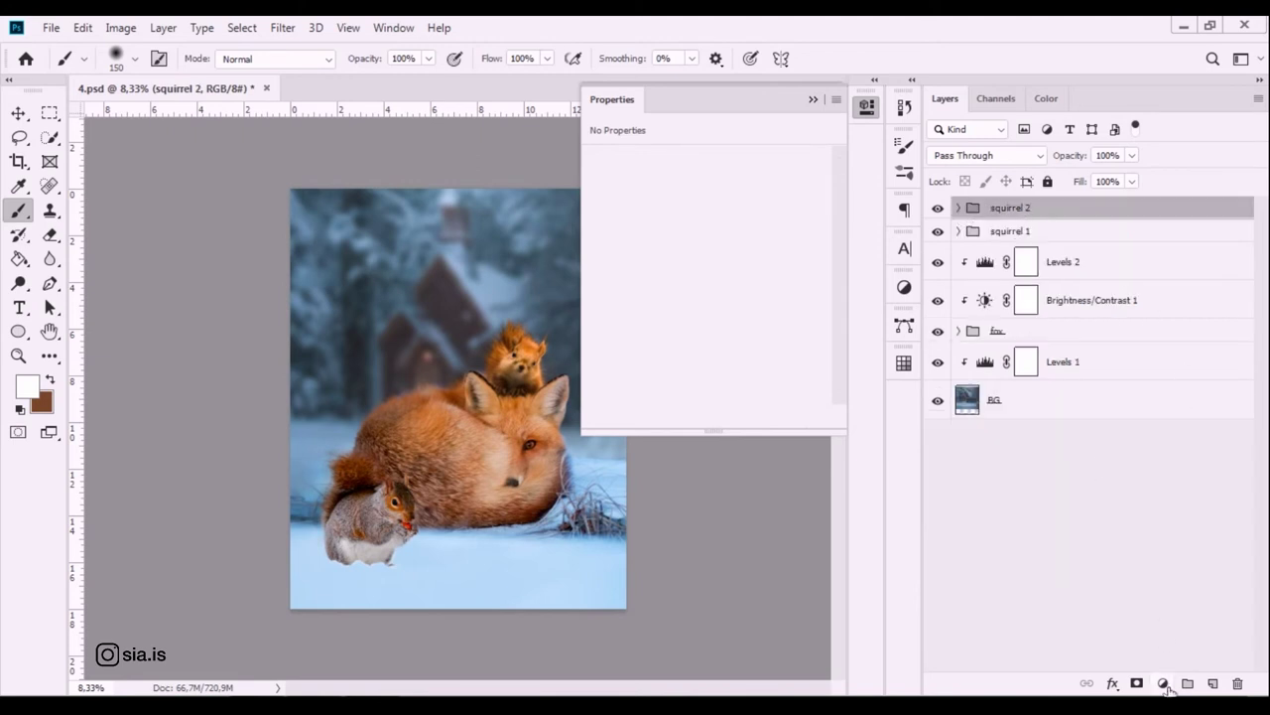
click(1163, 684)
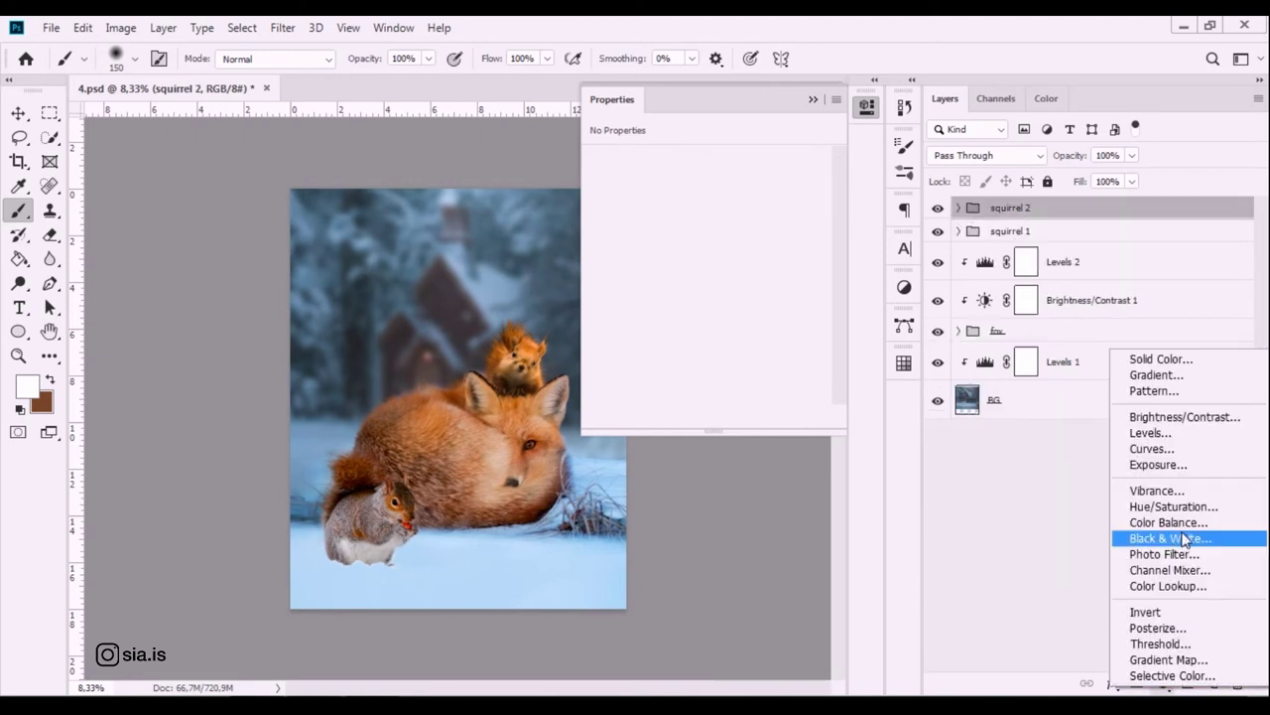
click(1181, 417)
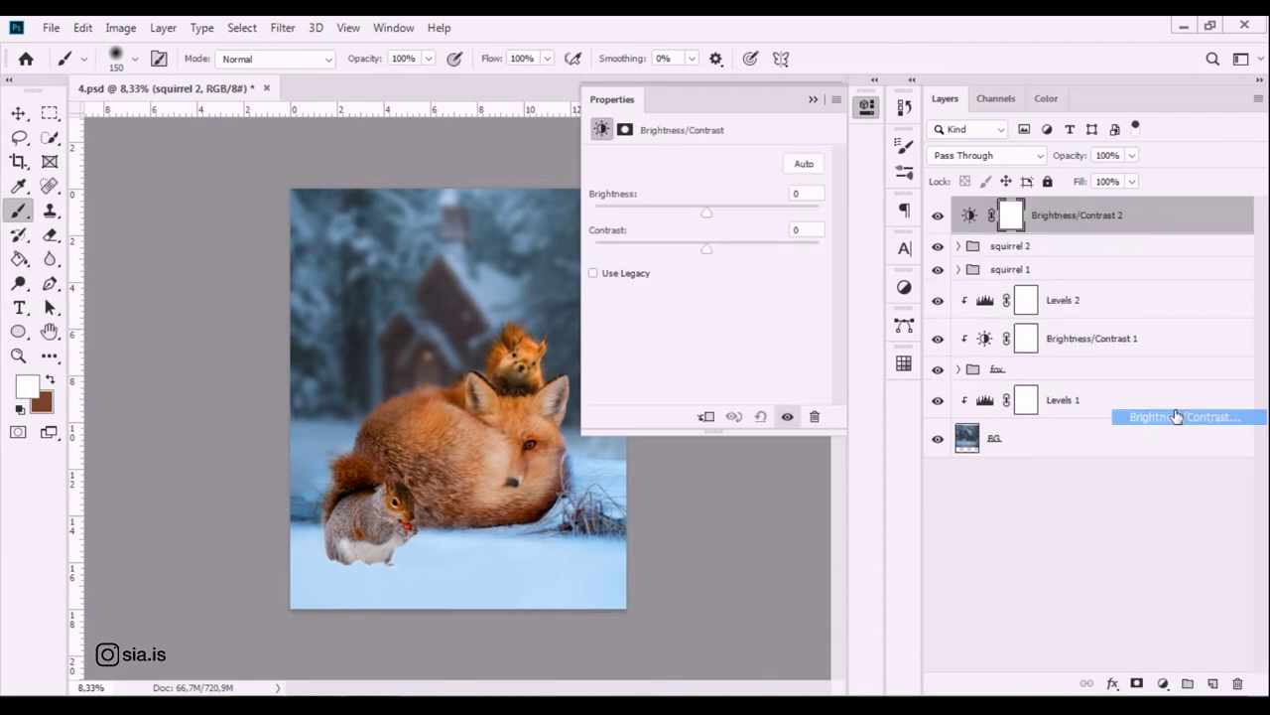
click(705, 416)
click(807, 193)
text(9)
click(822, 230)
text(16)
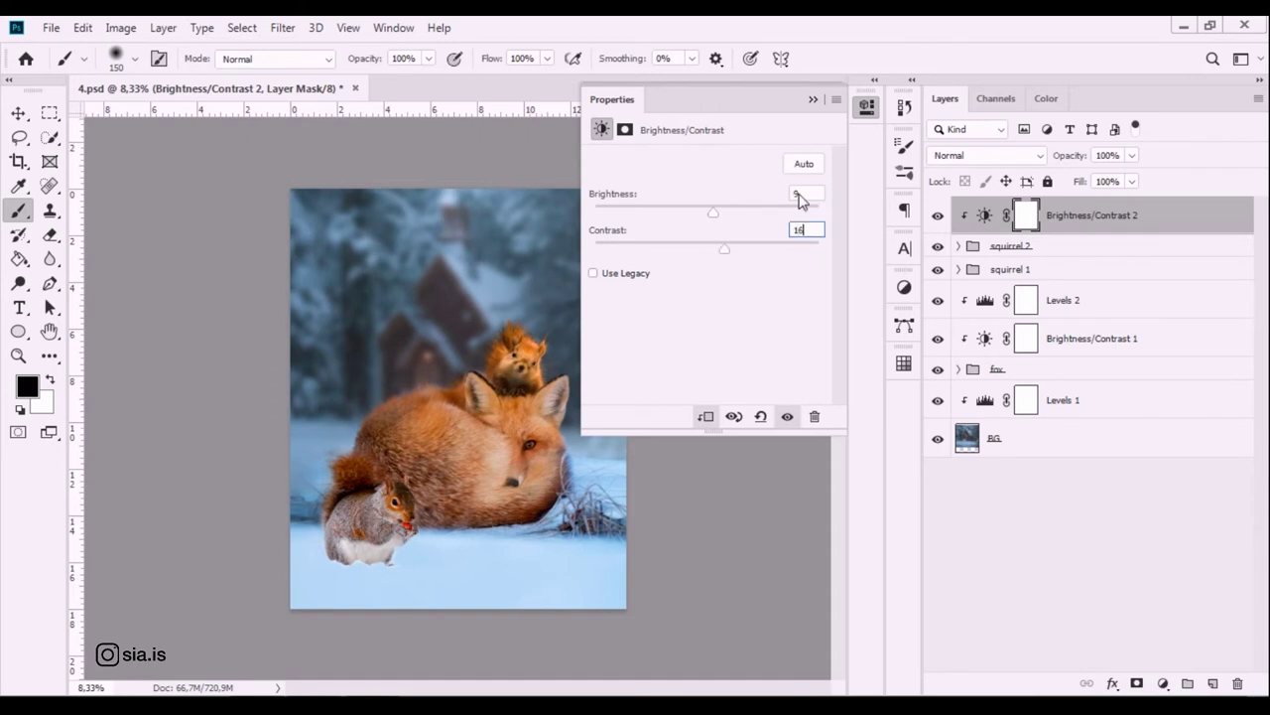
click(816, 102)
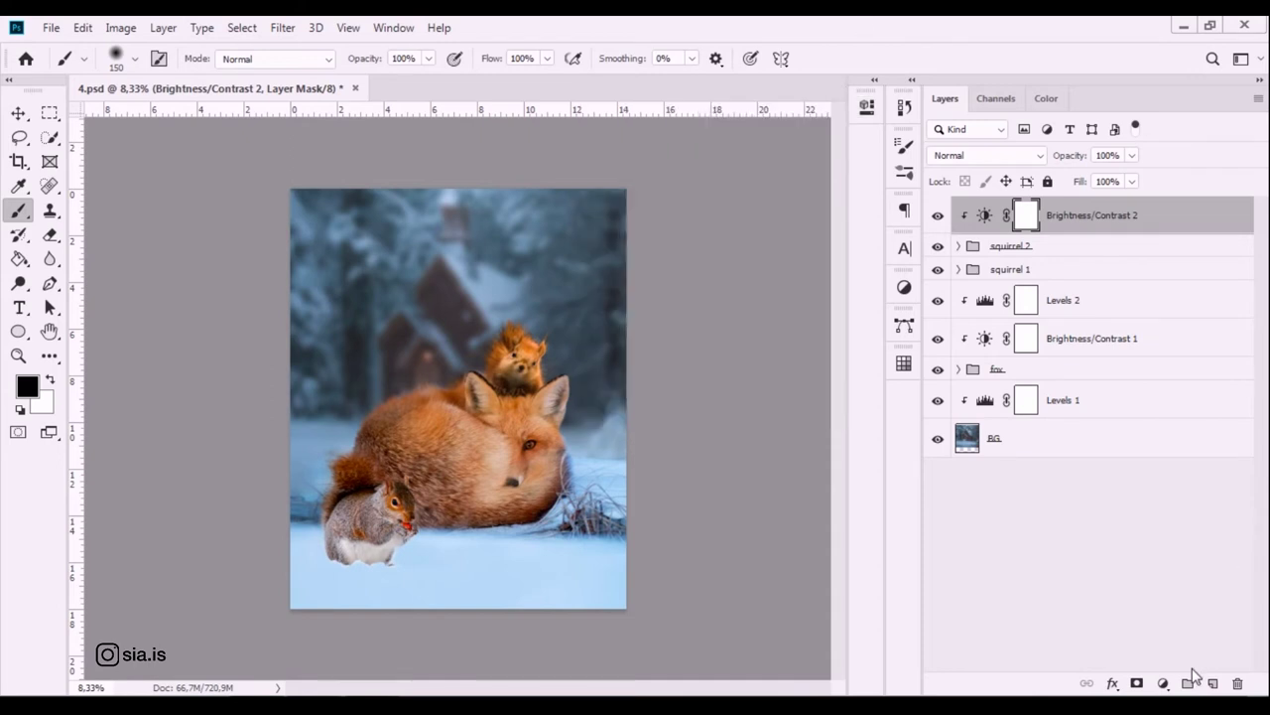
Add a Levels adjustment clipped to squirrel 2 with input black 7 and white 247.
click(1163, 683)
click(1186, 428)
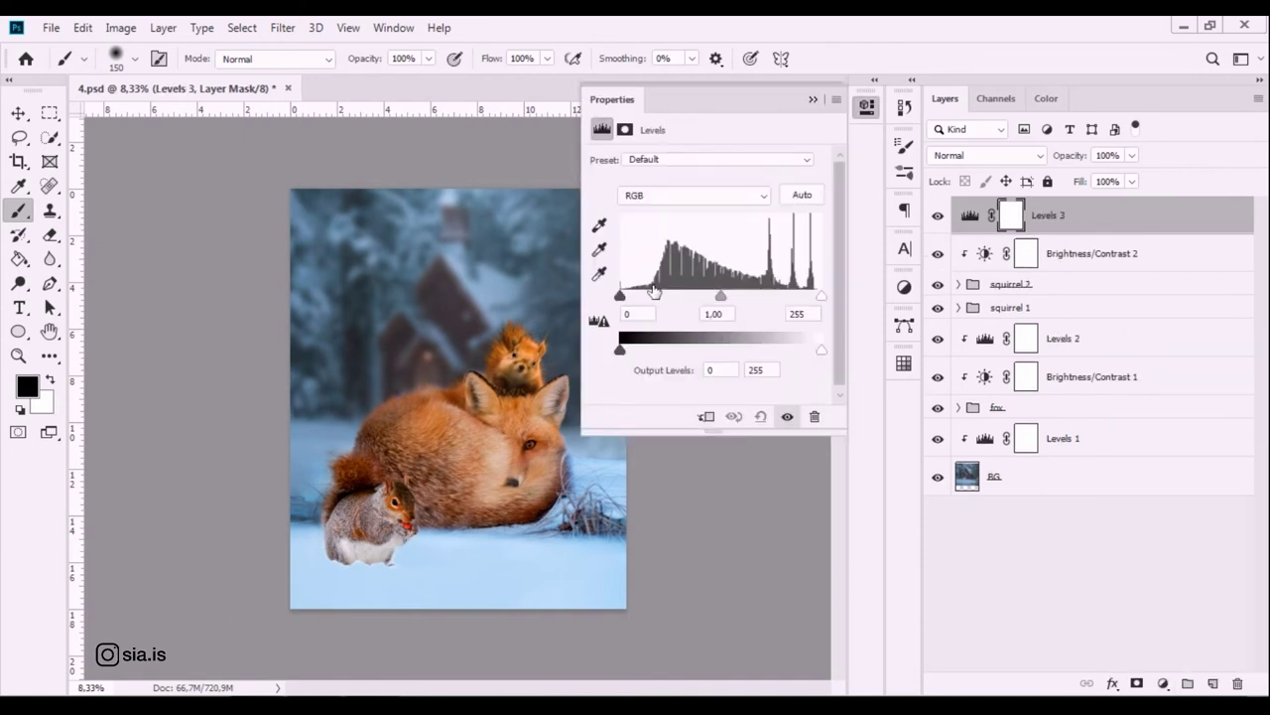
drag(621, 296, 626, 296)
drag(825, 303, 816, 300)
click(705, 417)
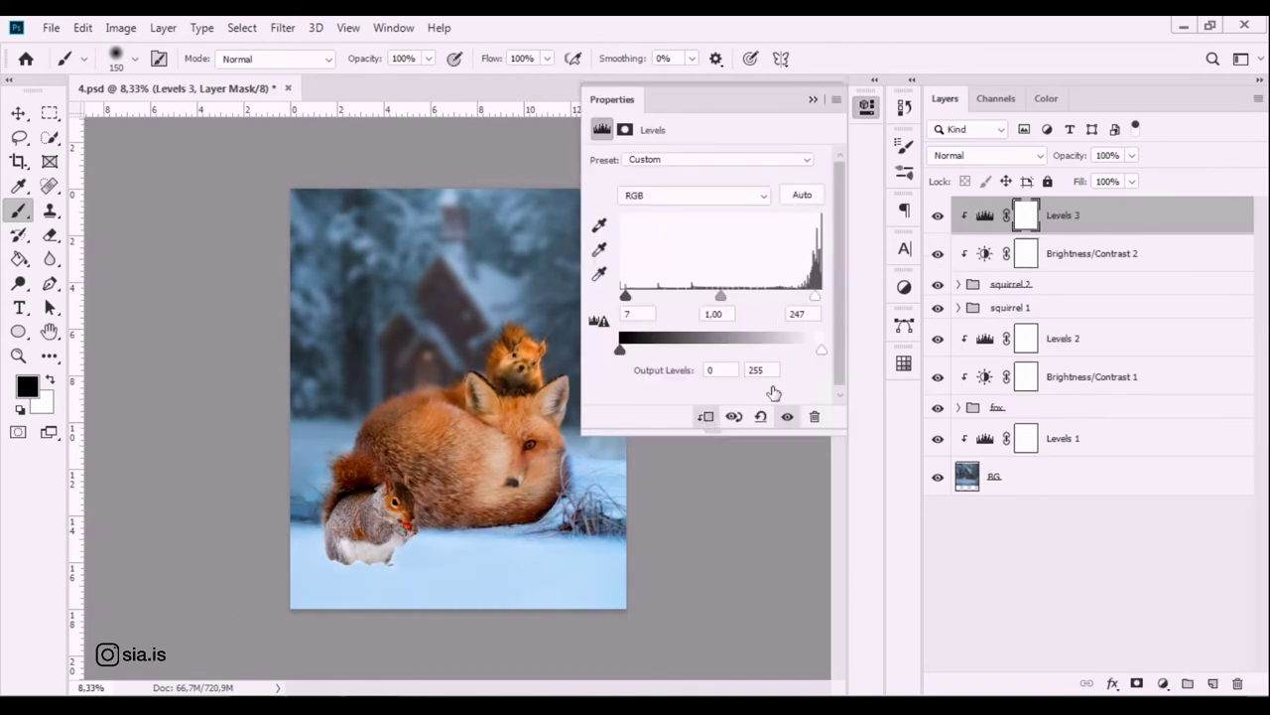
click(811, 102)
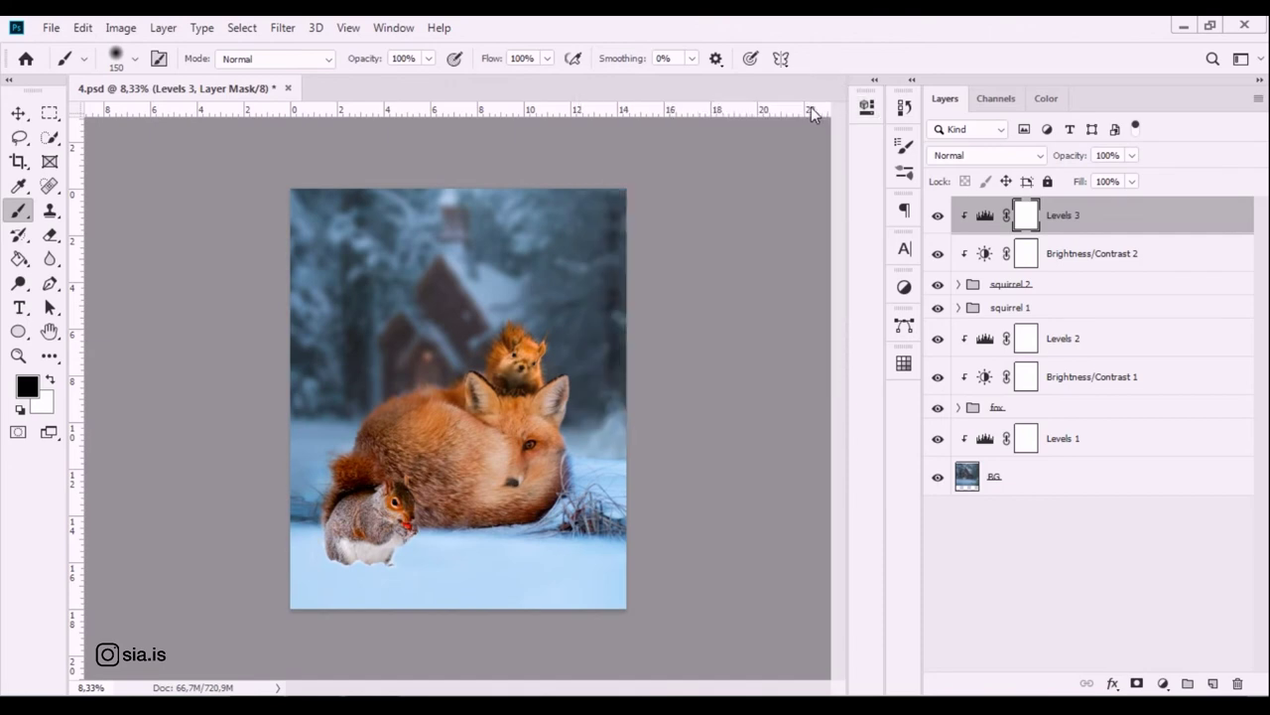
click(1058, 312)
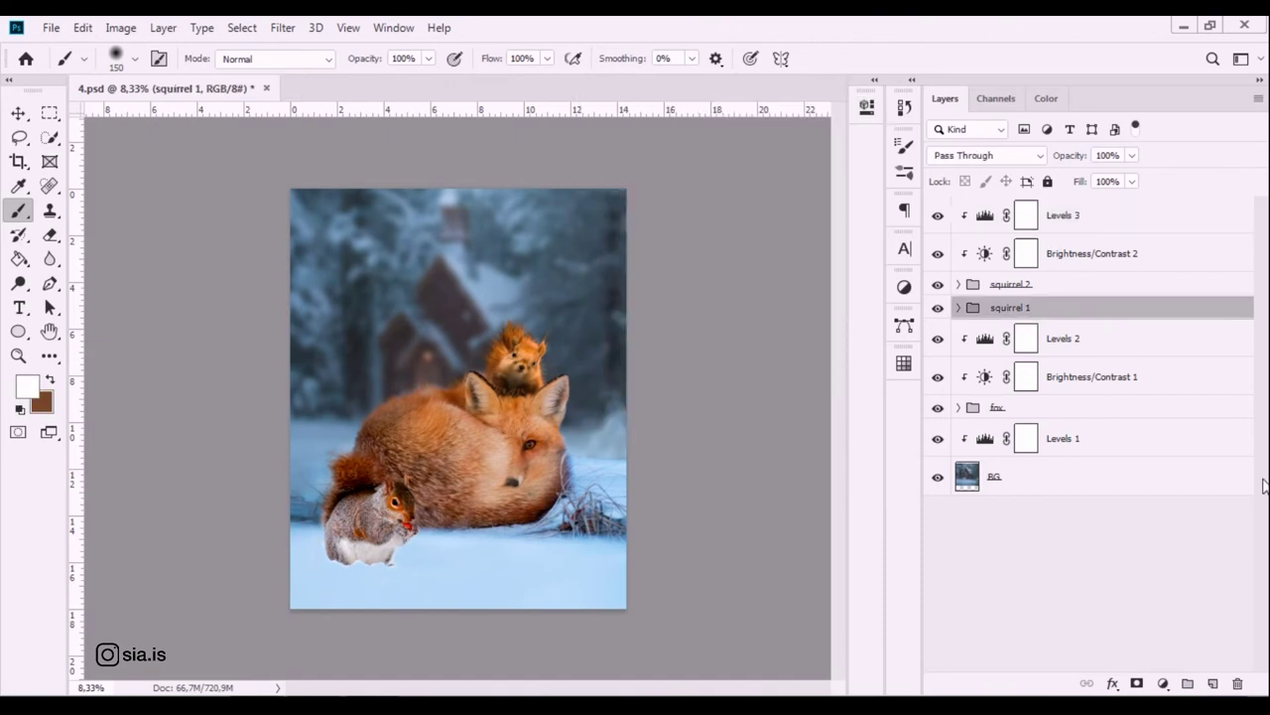
Add a Brightness/Contrast adjustment clipped to squirrel 1 with Brightness 5 and Contrast 5.
click(1158, 682)
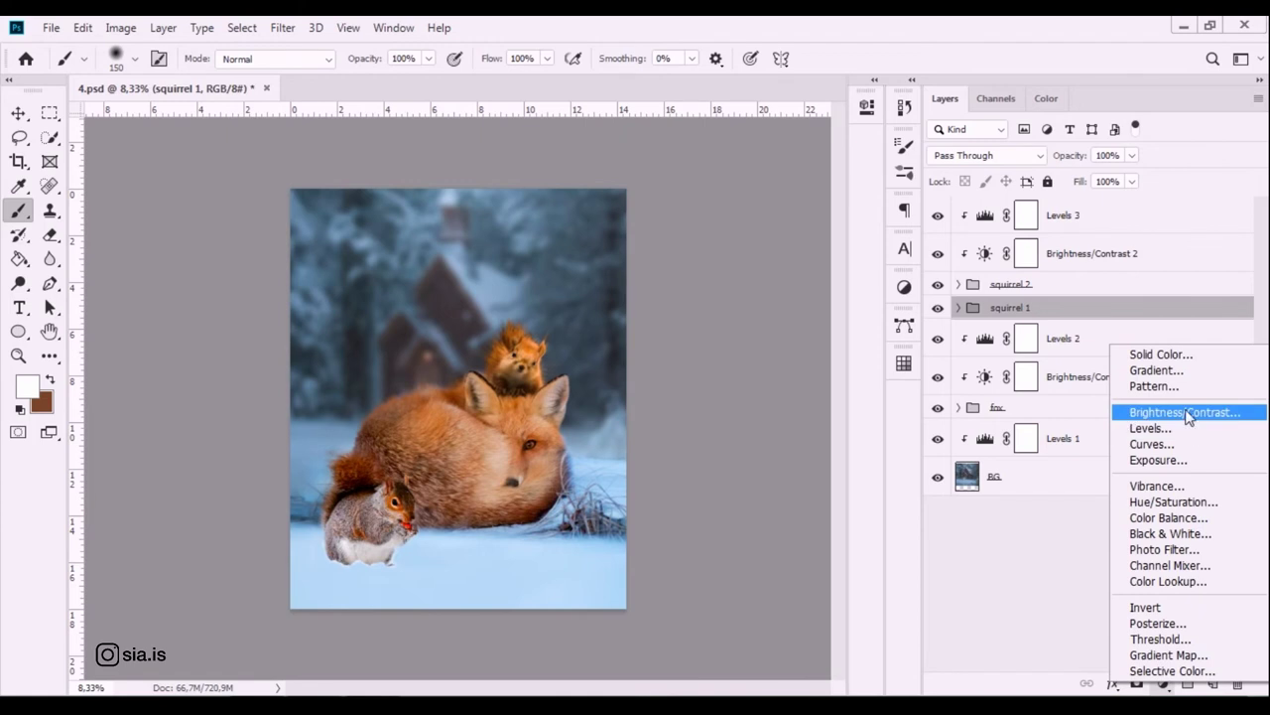
click(1186, 413)
click(805, 194)
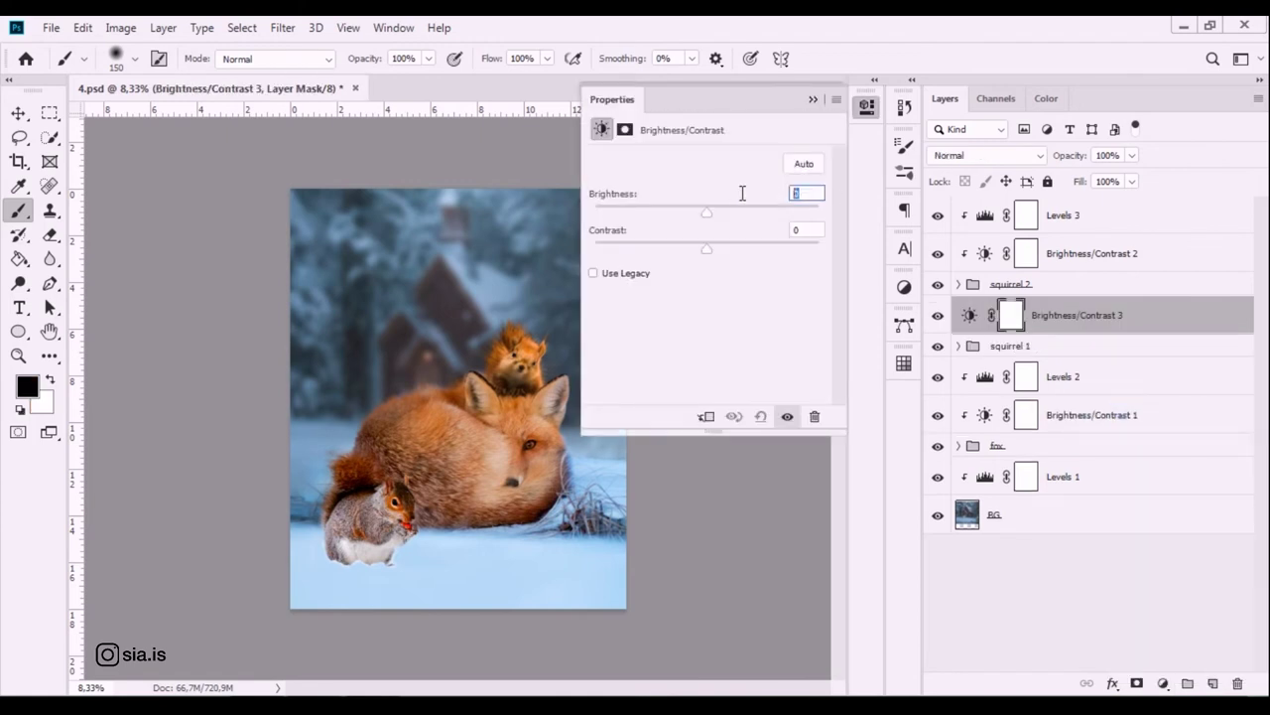
text(5)
click(812, 231)
text(5)
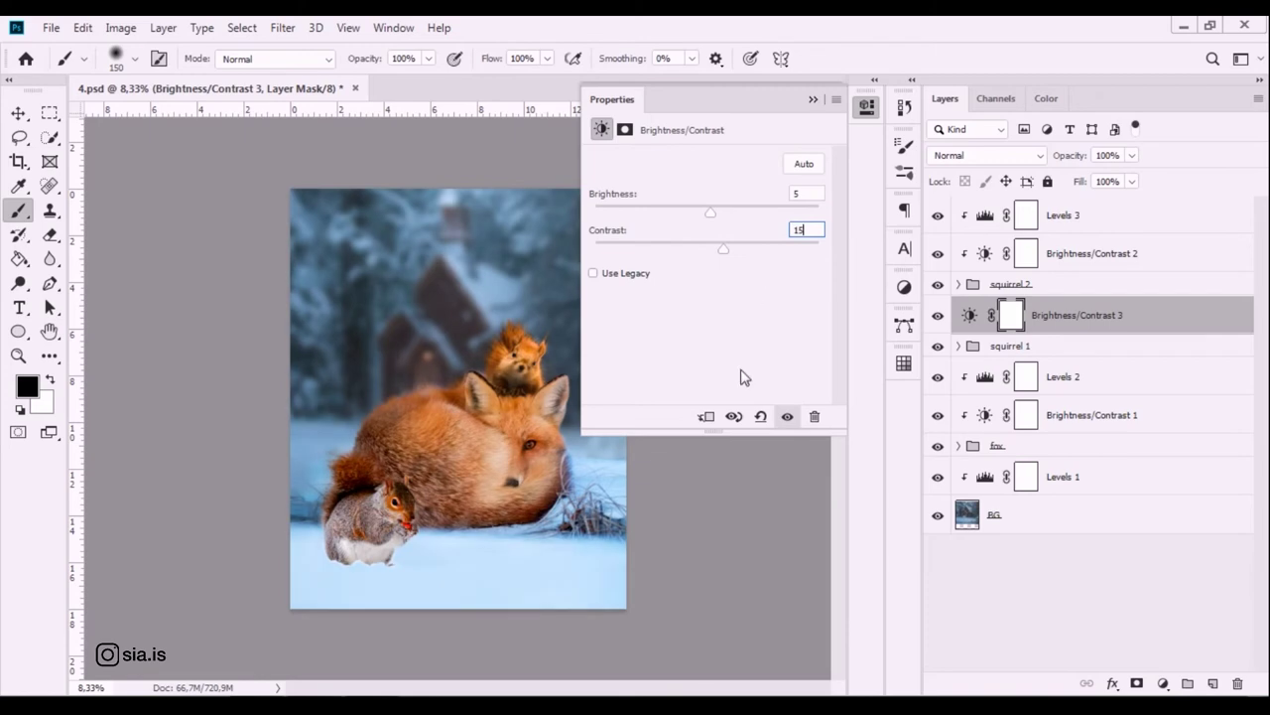
click(706, 416)
click(813, 100)
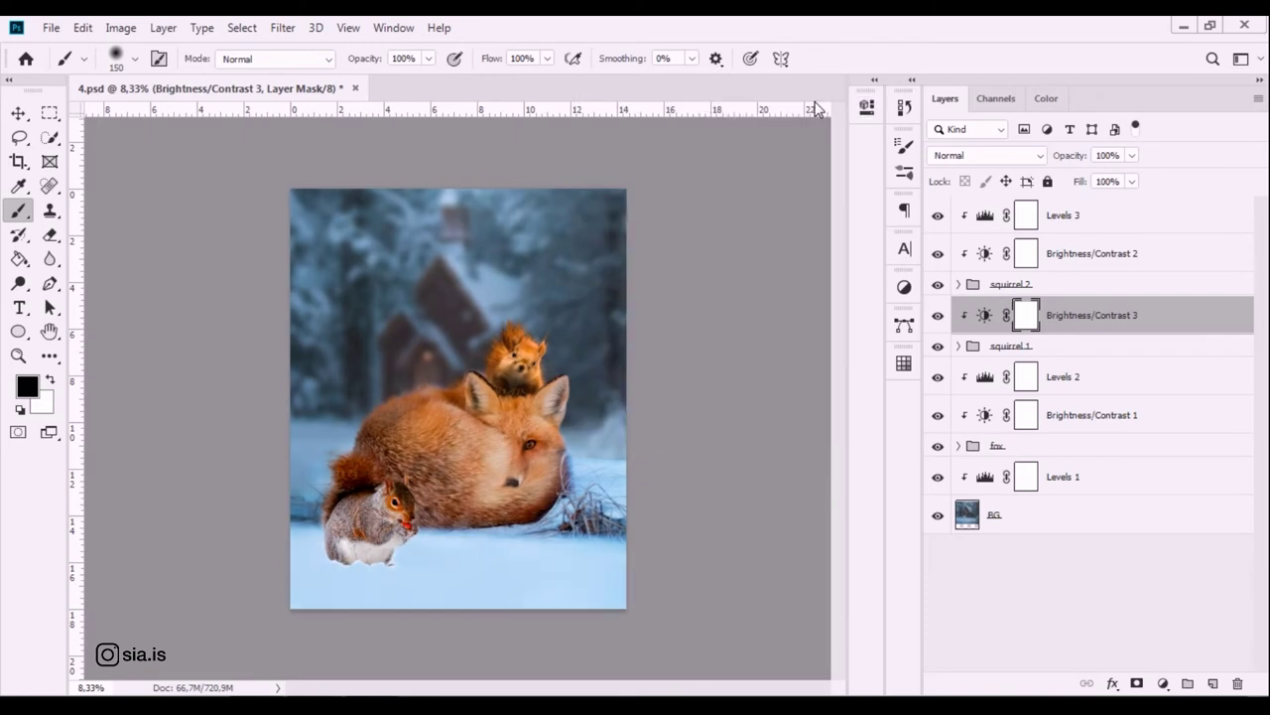
Hide Selective Color 1 and Vibrance 1 in the squirrel 2 group to compare, then collapse it.
click(1045, 344)
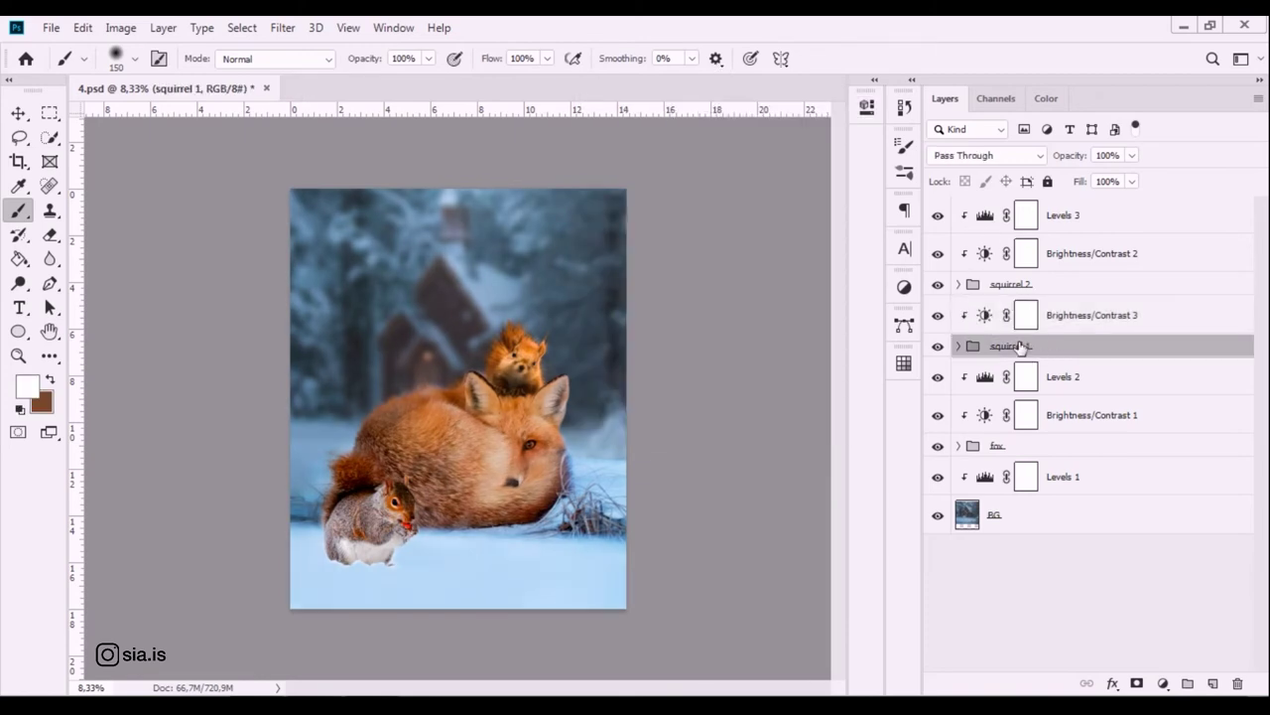
click(958, 284)
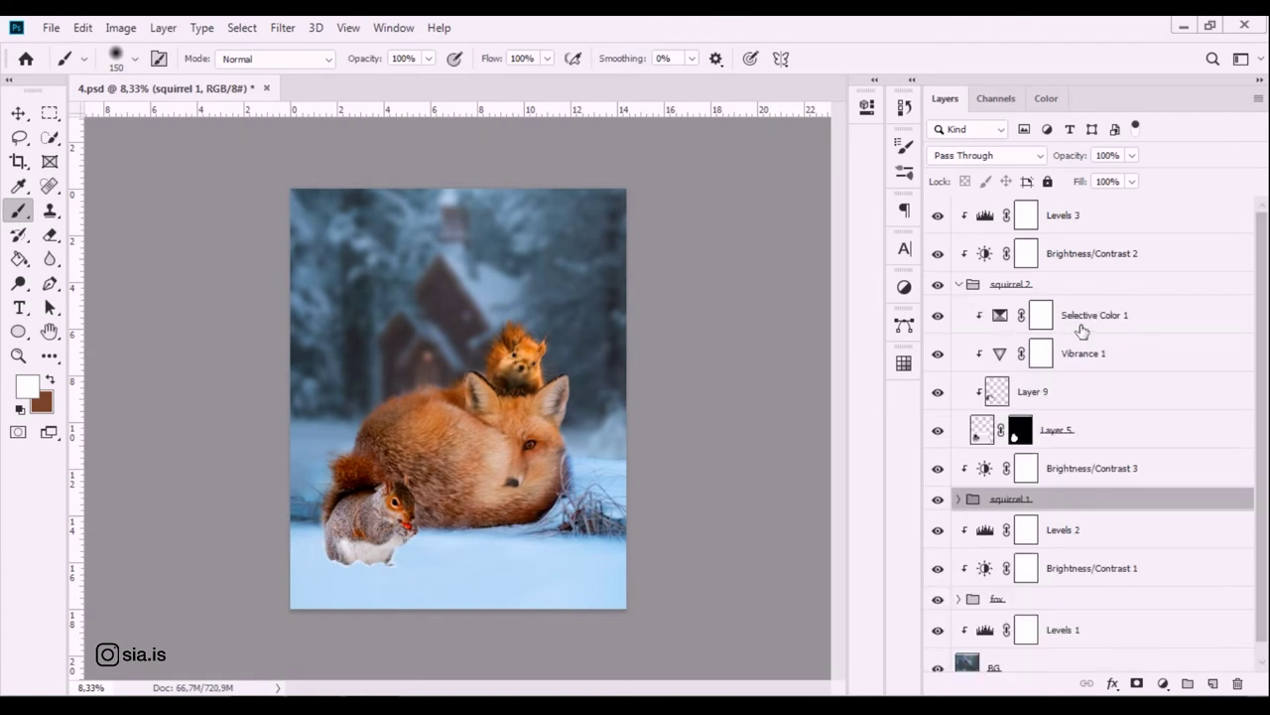
click(1078, 324)
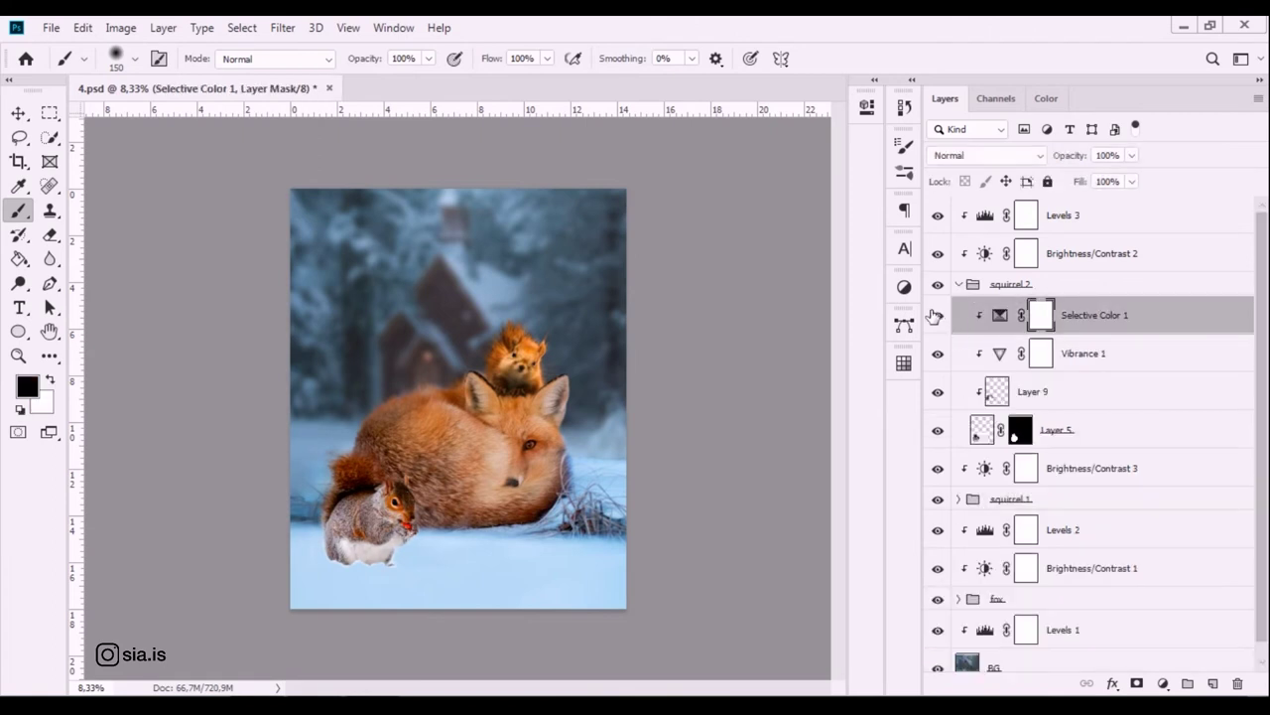
click(938, 315)
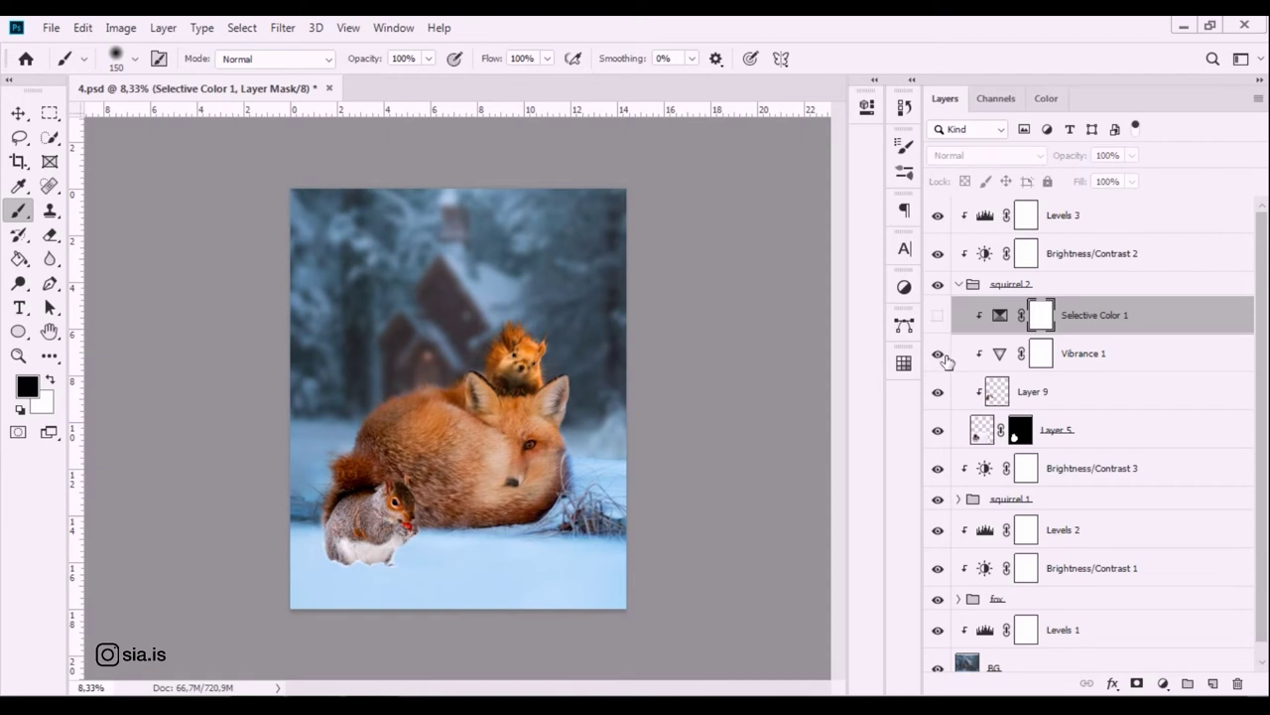
click(938, 354)
click(958, 284)
click(1064, 215)
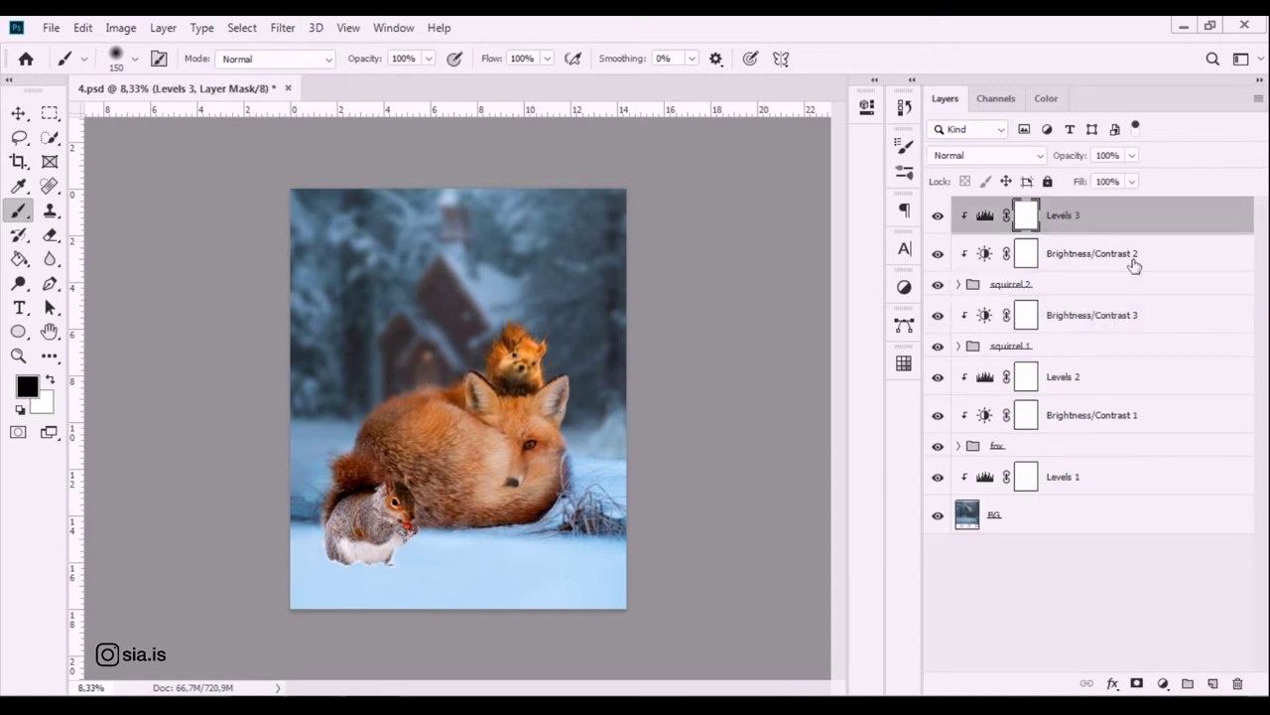
Add a Brightness/Contrast adjustment over the whole composite with Brightness 6 and Contrast 5.
click(1165, 683)
click(1168, 409)
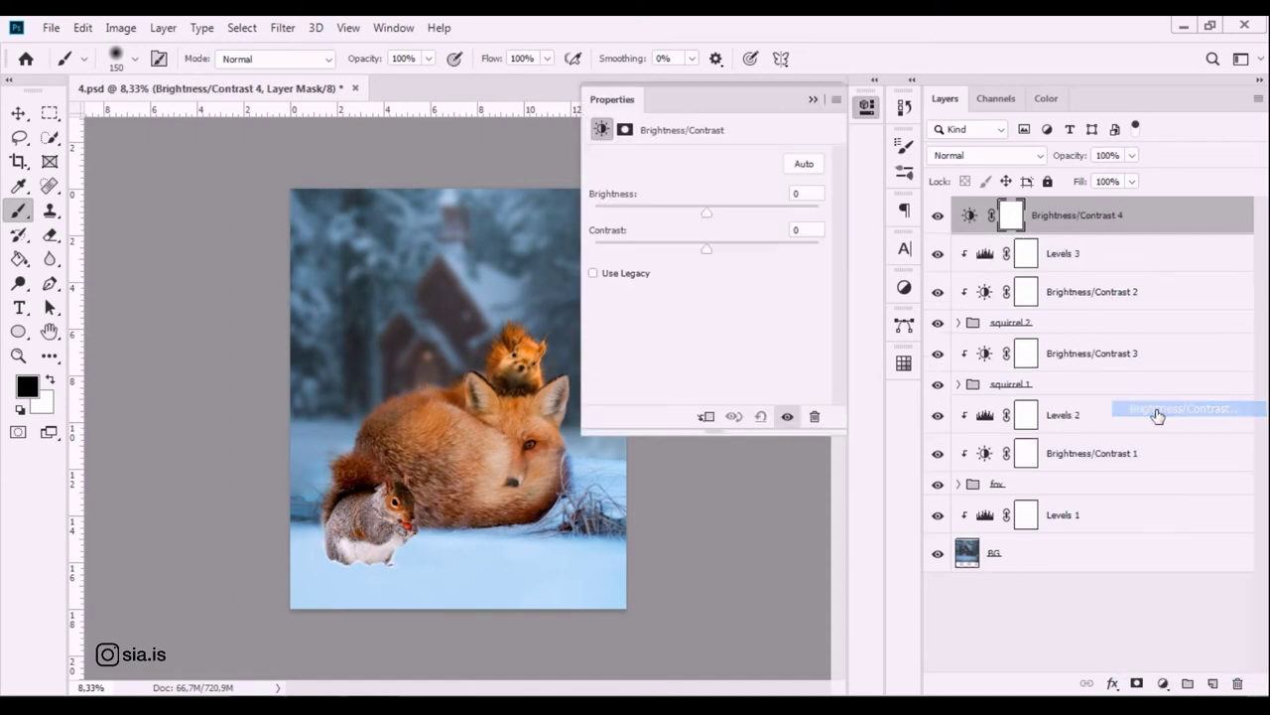
click(800, 193)
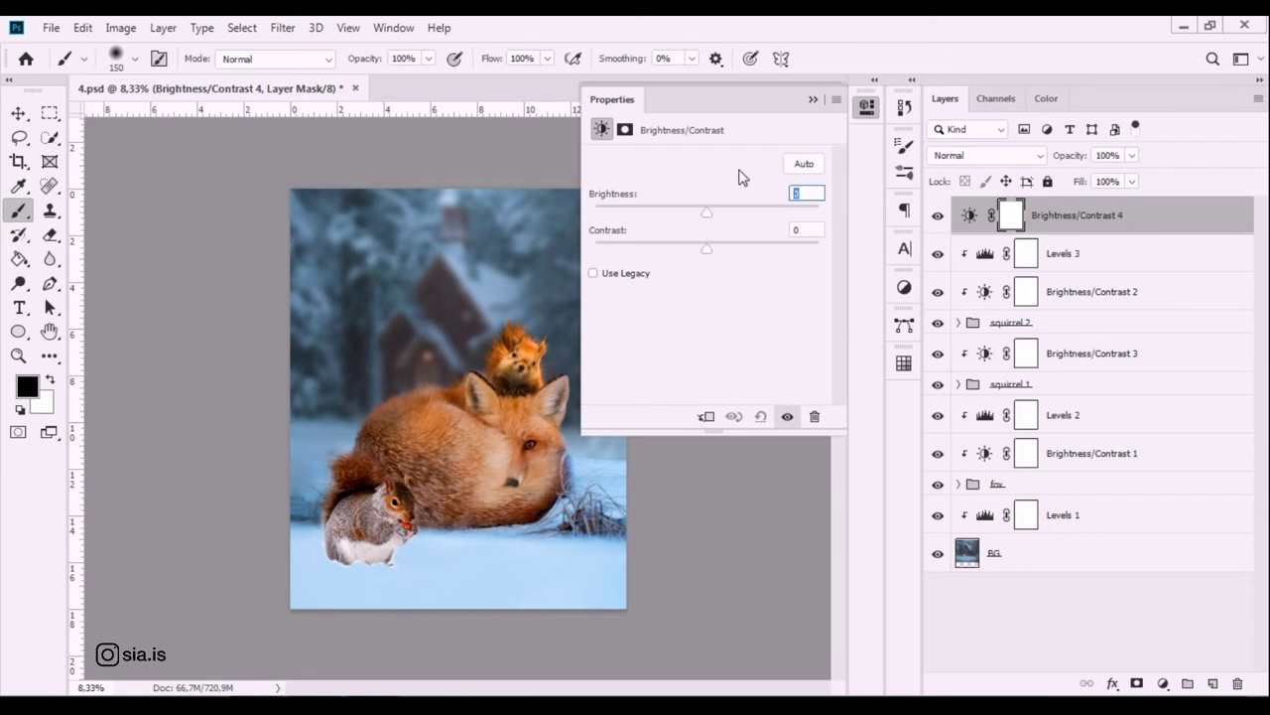
text(6)
key(Tab)
text(5)
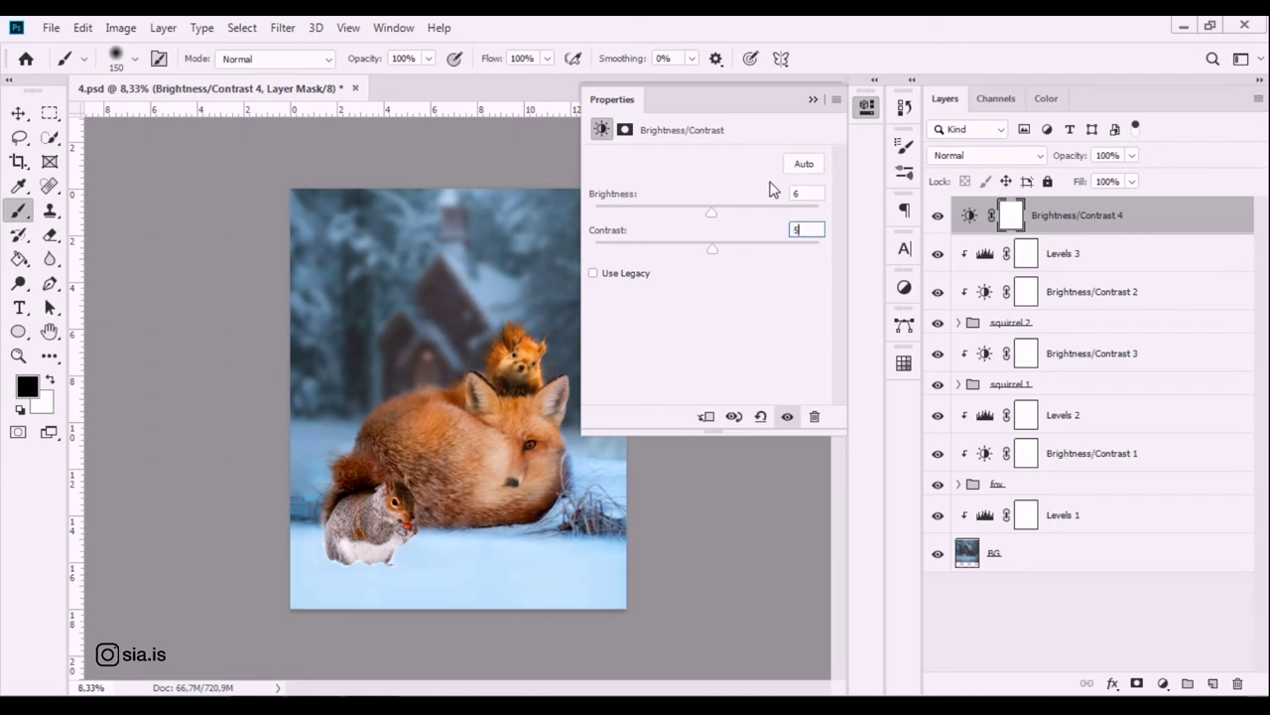
click(812, 100)
Add a Levels adjustment with input black 5 and white 246, undoing an unwanted Color Balance.
click(1163, 683)
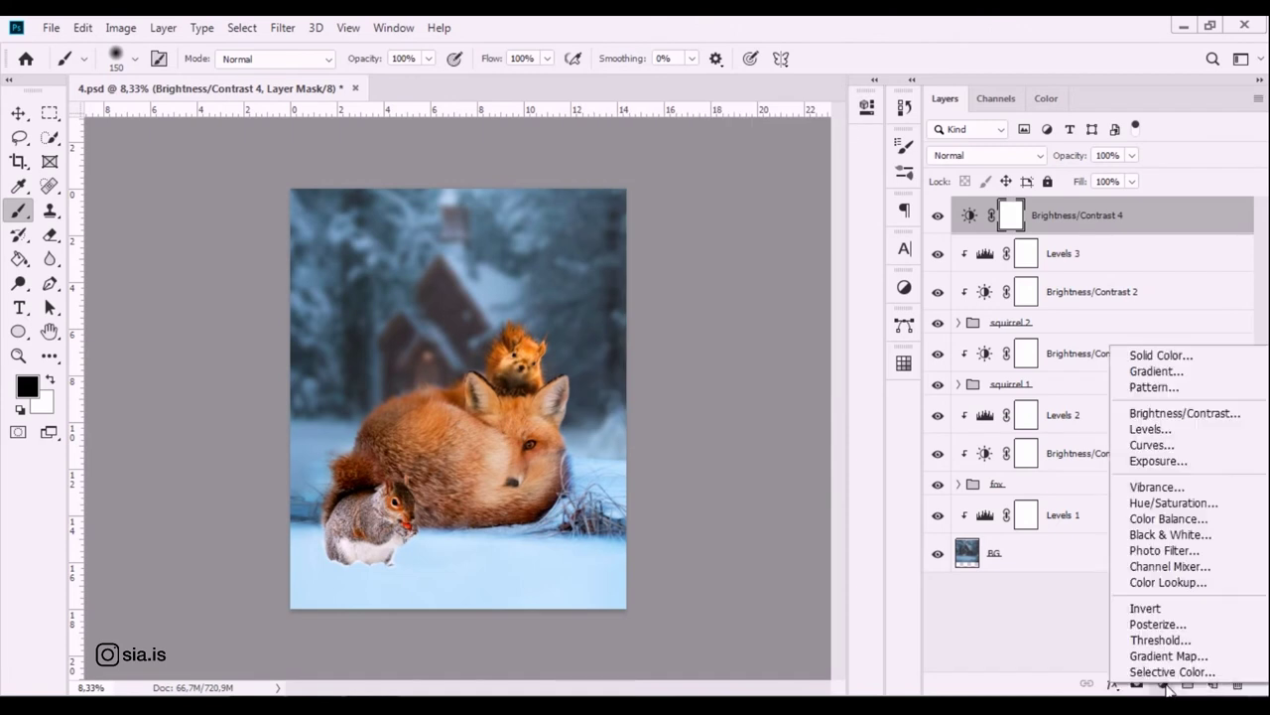
click(1169, 427)
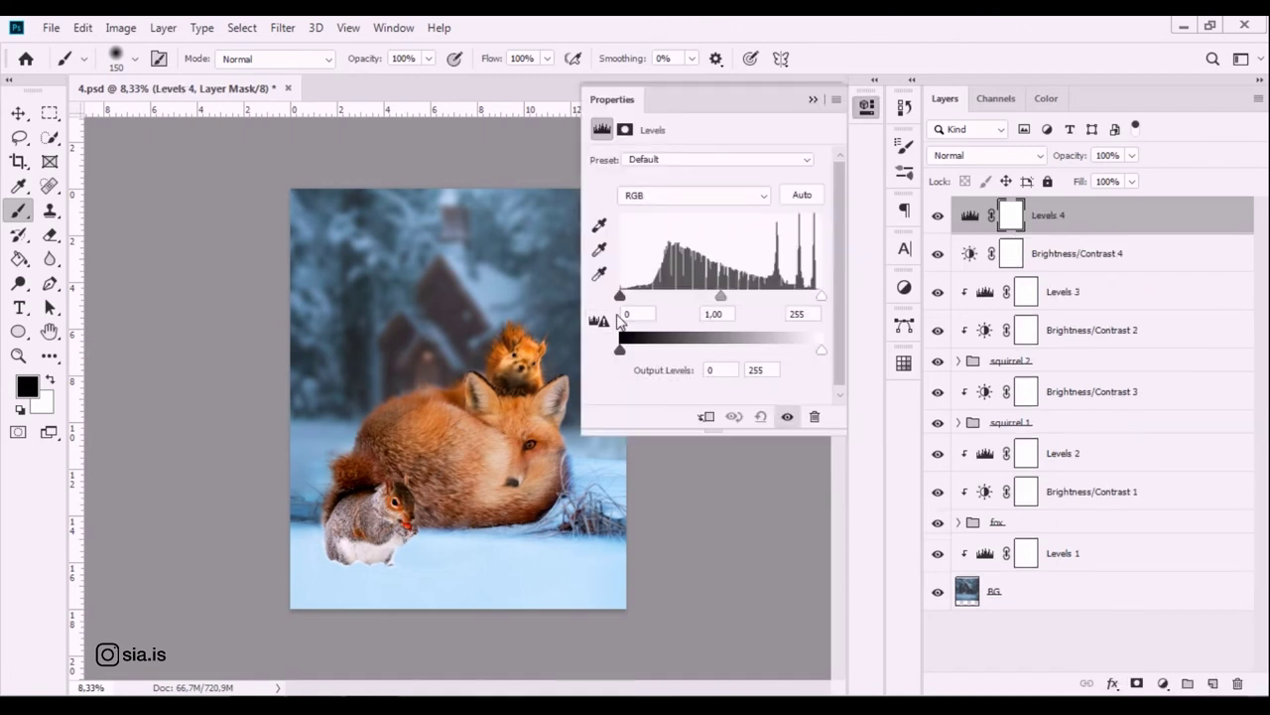
drag(623, 297, 628, 298)
drag(822, 297, 816, 307)
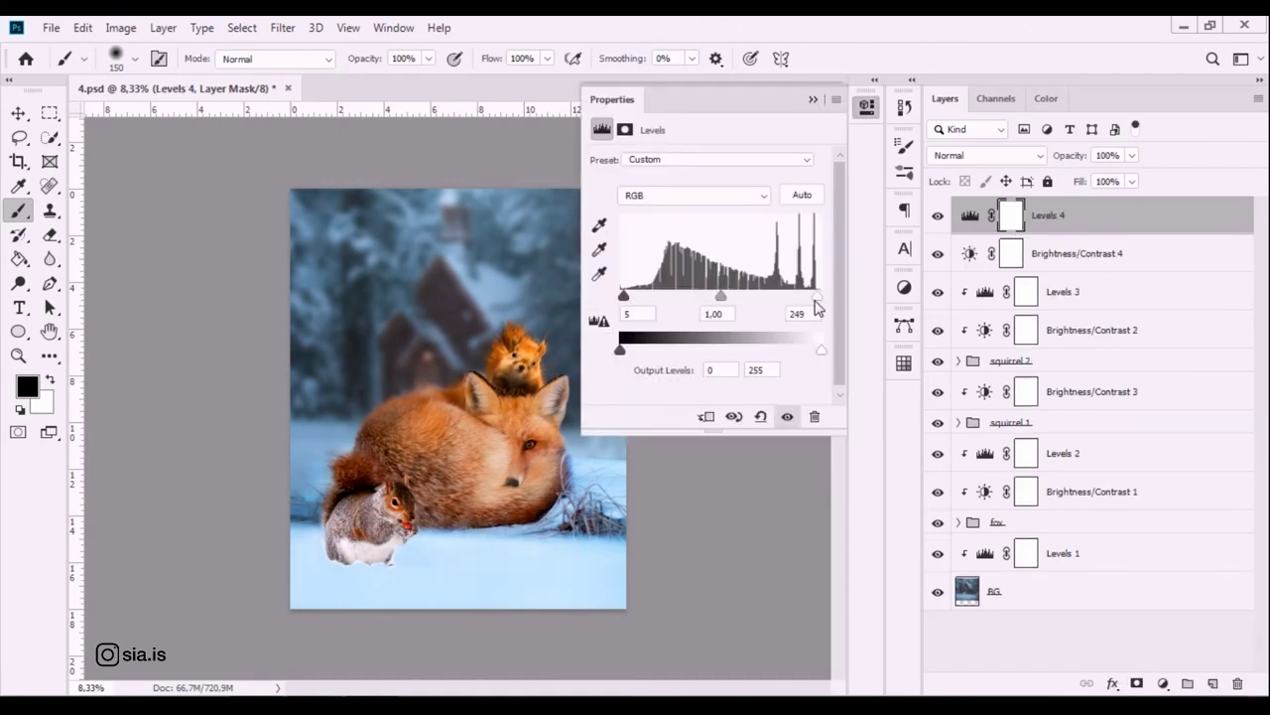
click(1163, 683)
click(1171, 514)
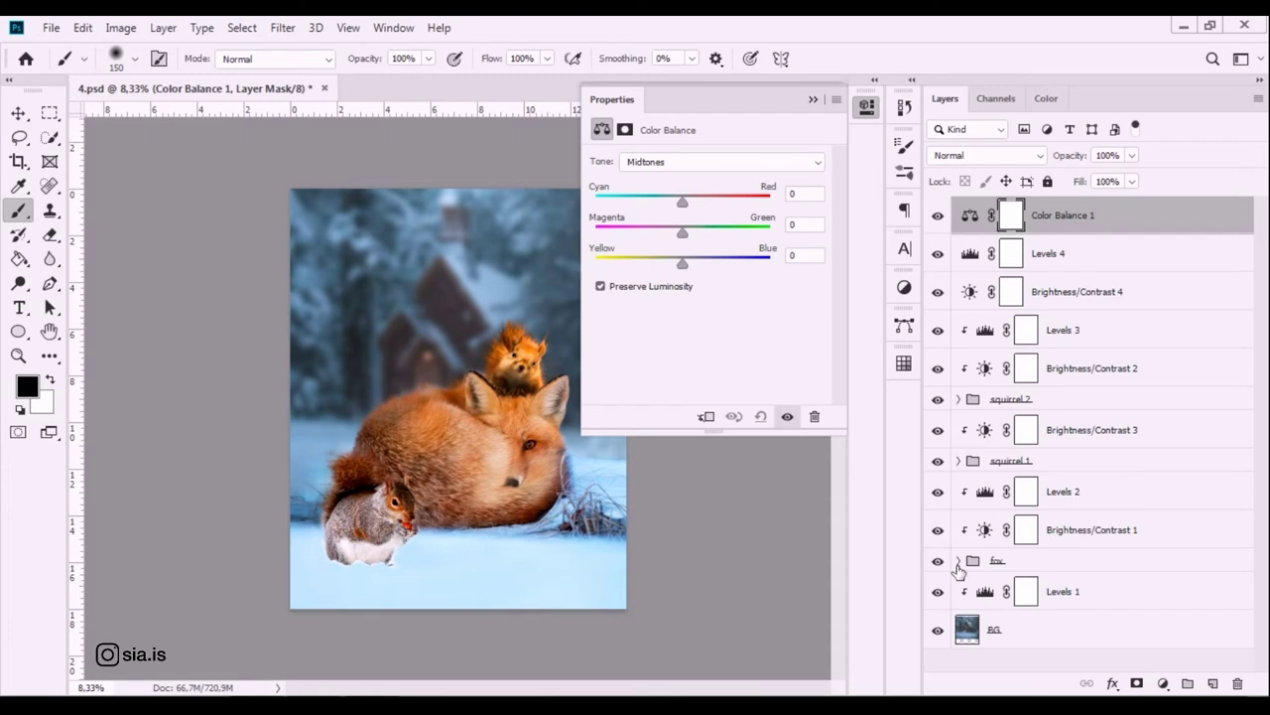
key(ctrl+z)
Add a Color Lookup using the Fuji ETERNA 250D Fuji 3510 LUT at 15% opacity.
click(1163, 682)
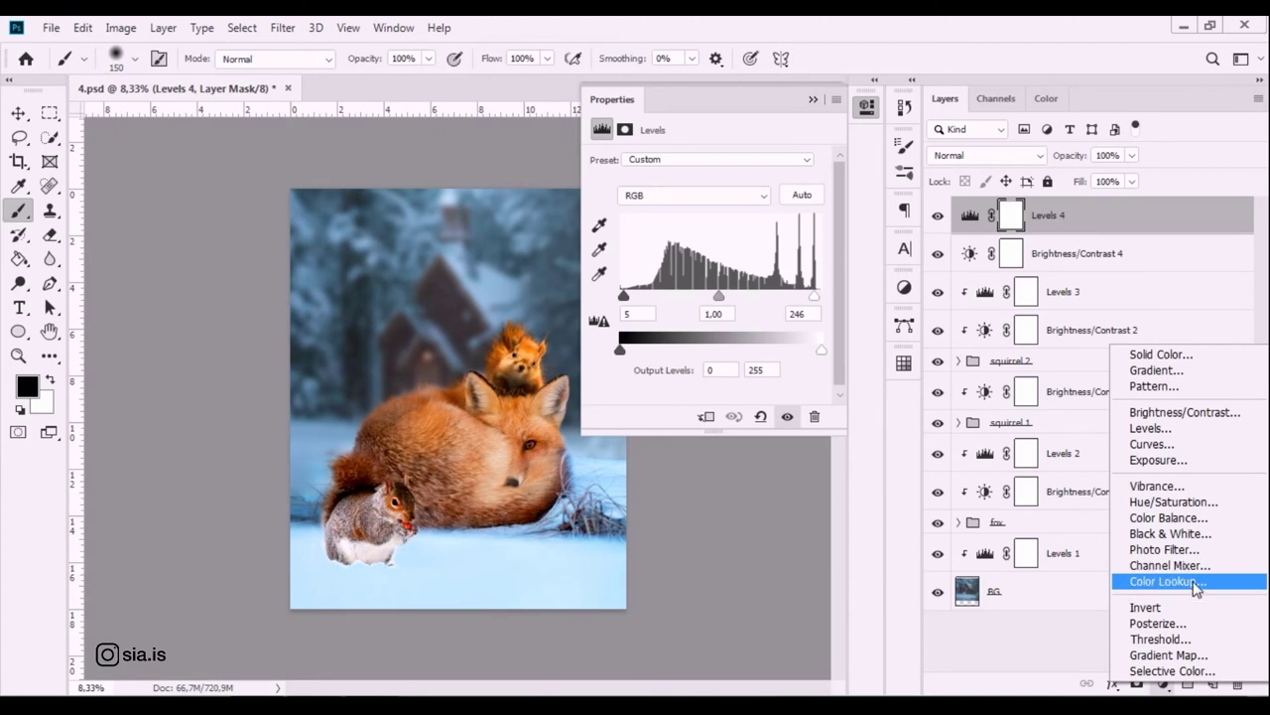
click(1162, 581)
click(688, 161)
click(733, 421)
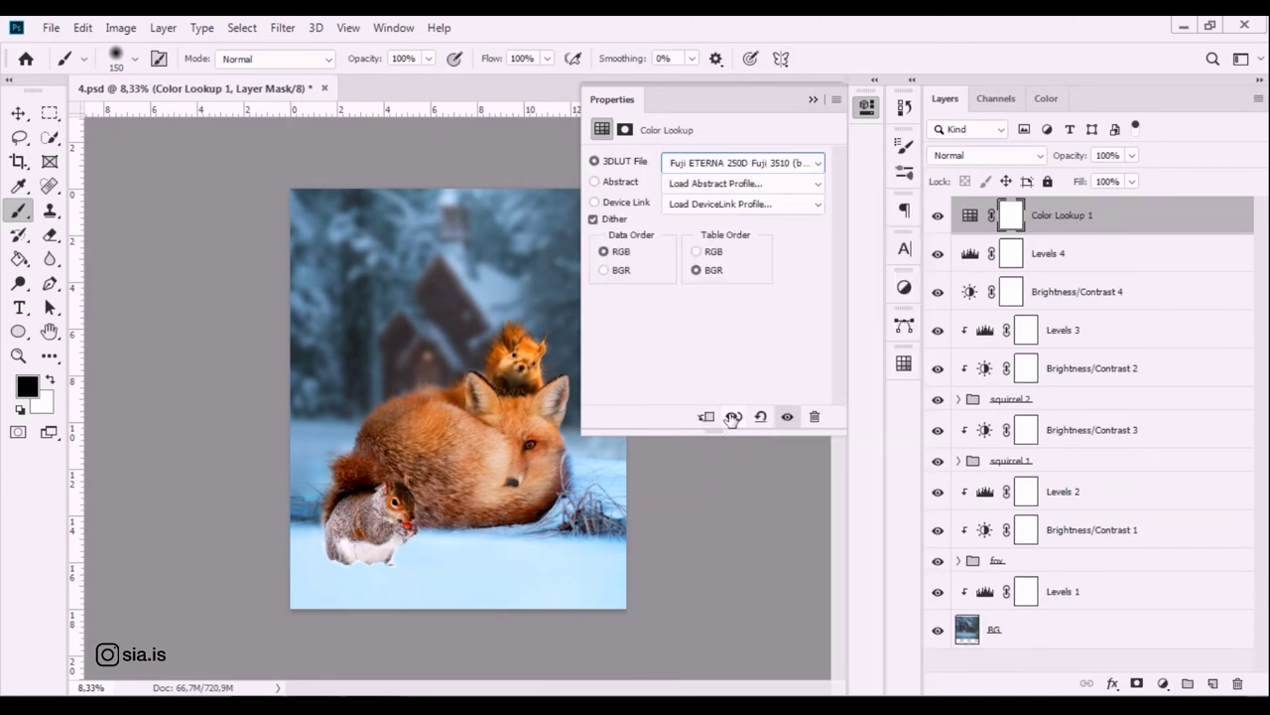
click(1107, 154)
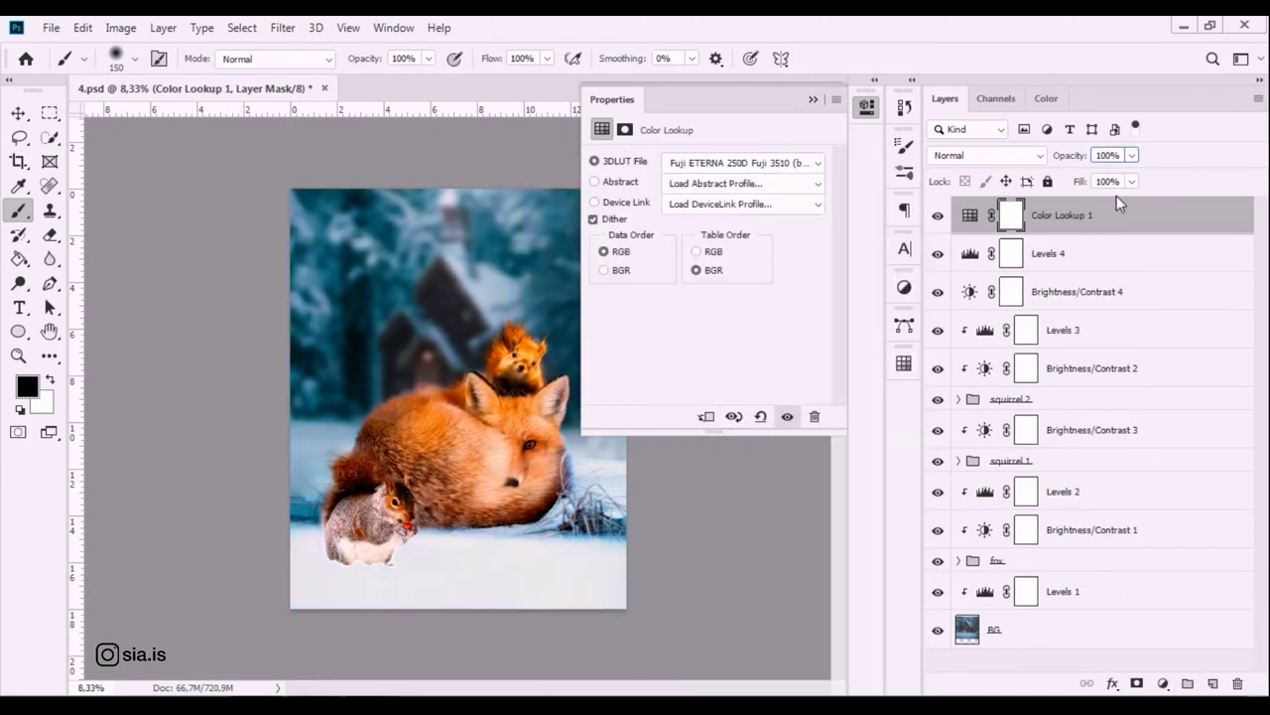
text(1)
key(Return)
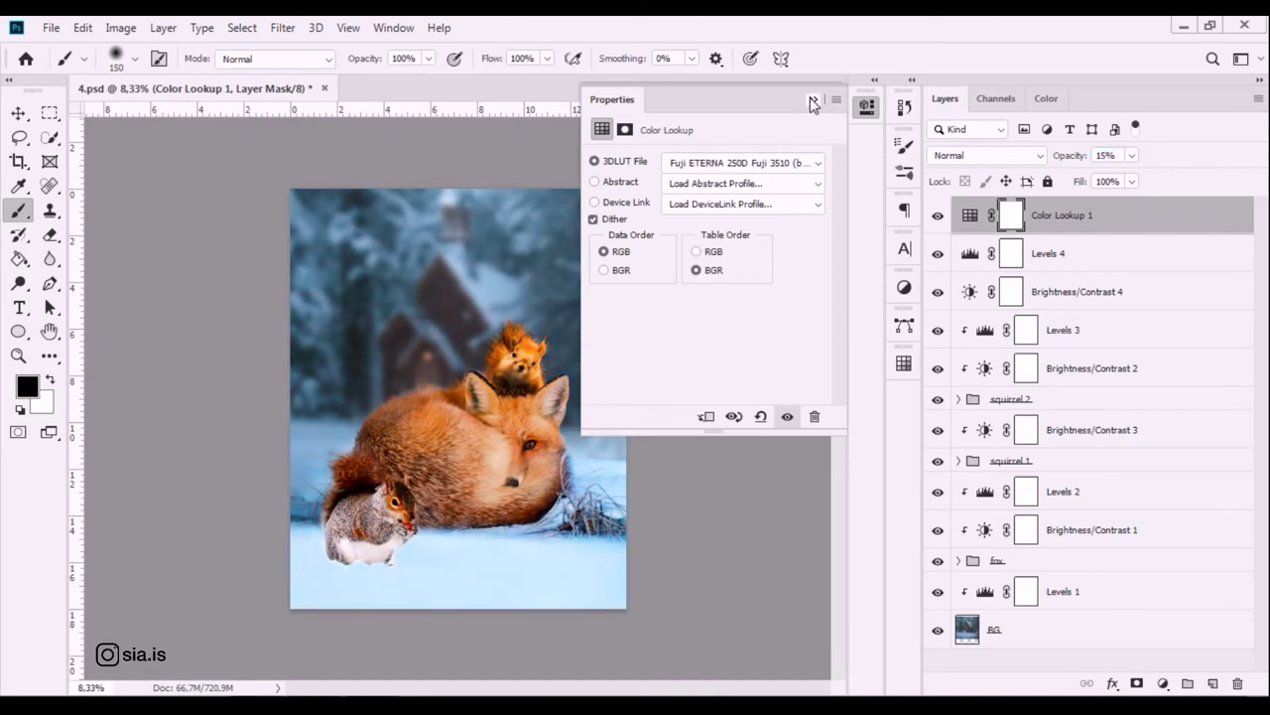
click(814, 99)
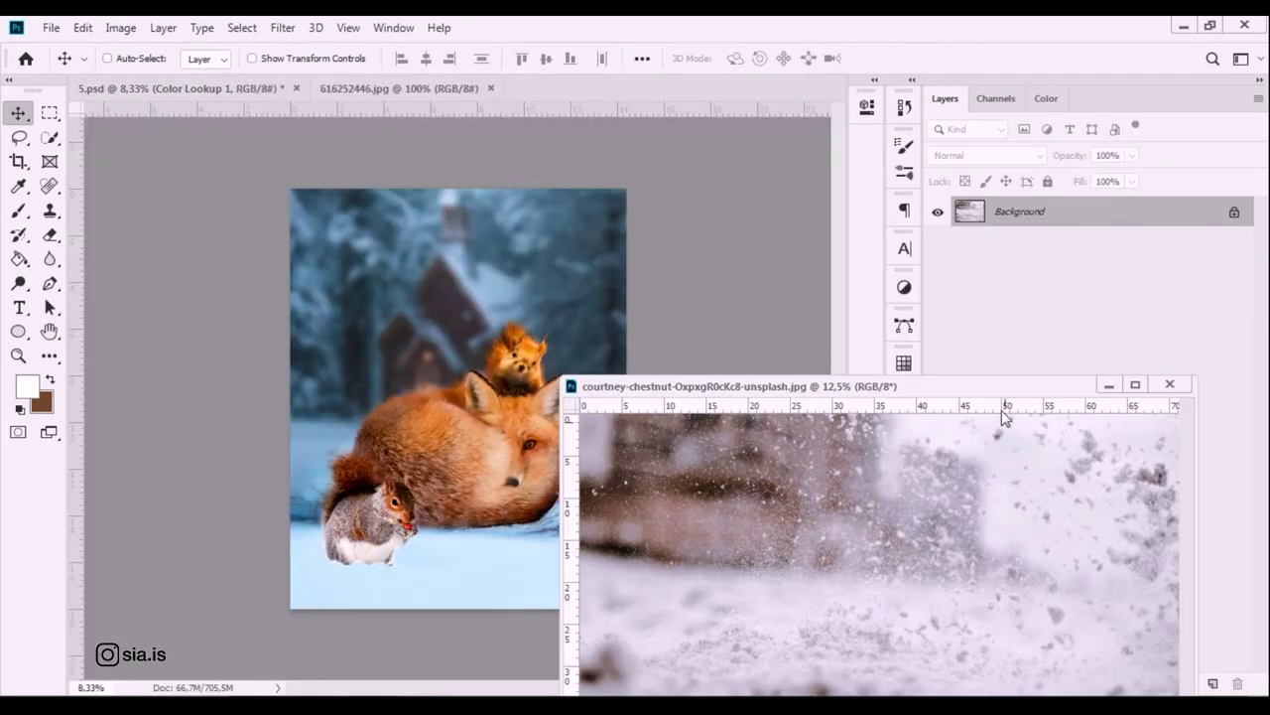
Bring the snow photo into the composite as Layer 12, below the squirrel 1 group.
drag(1004, 387, 427, 389)
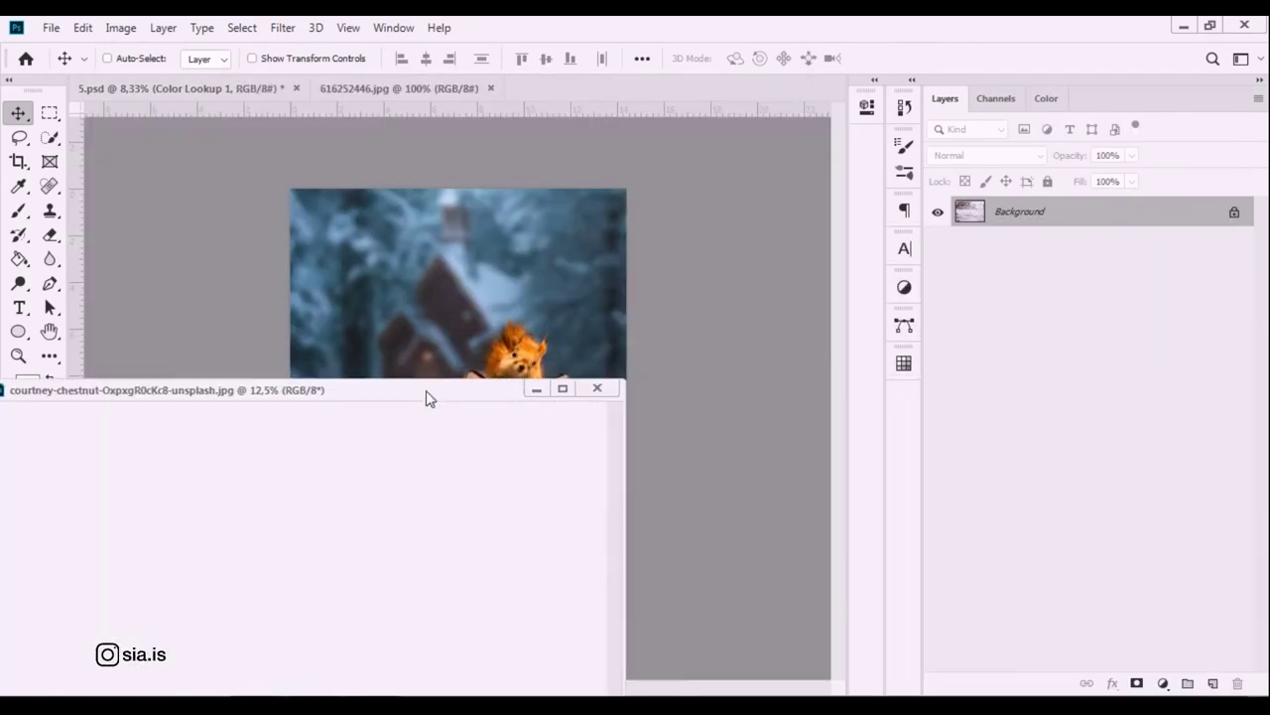
drag(1085, 218, 343, 238)
click(534, 381)
drag(539, 385, 546, 472)
drag(1101, 220, 1074, 495)
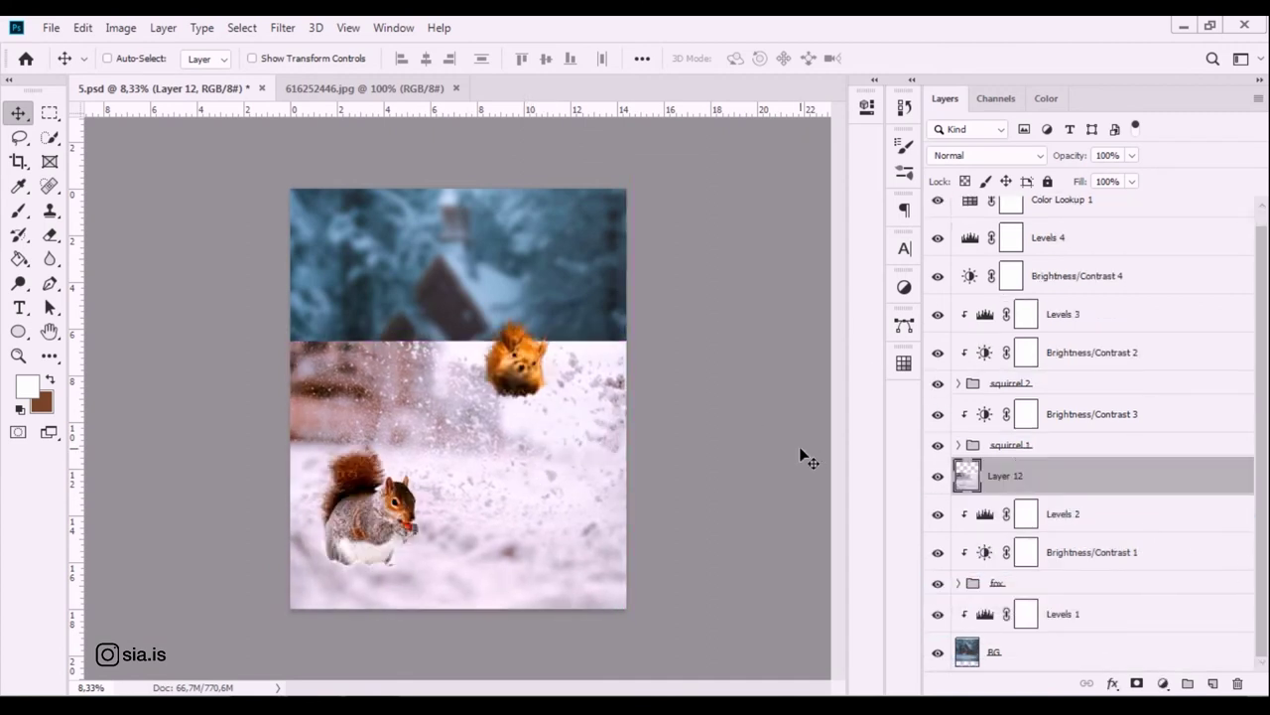
Mask Layer 12 and paint black with a soft brush over the upper scene, fox and house.
click(1137, 687)
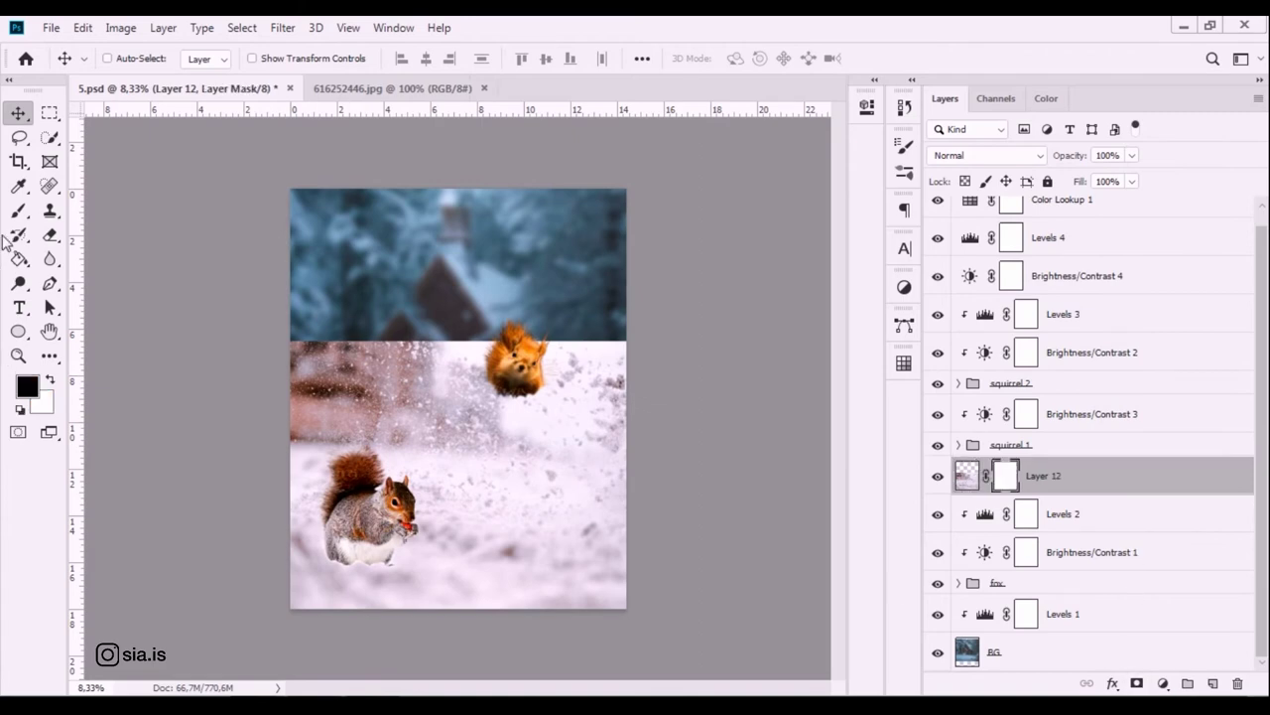
right_click(18, 210)
click(94, 208)
drag(328, 368, 556, 357)
mouse_move(744, 322)
mouse_down()
mouse_move(519, 397)
mouse_move(181, 402)
mouse_move(69, 463)
mouse_move(675, 463)
mouse_move(184, 496)
mouse_up()
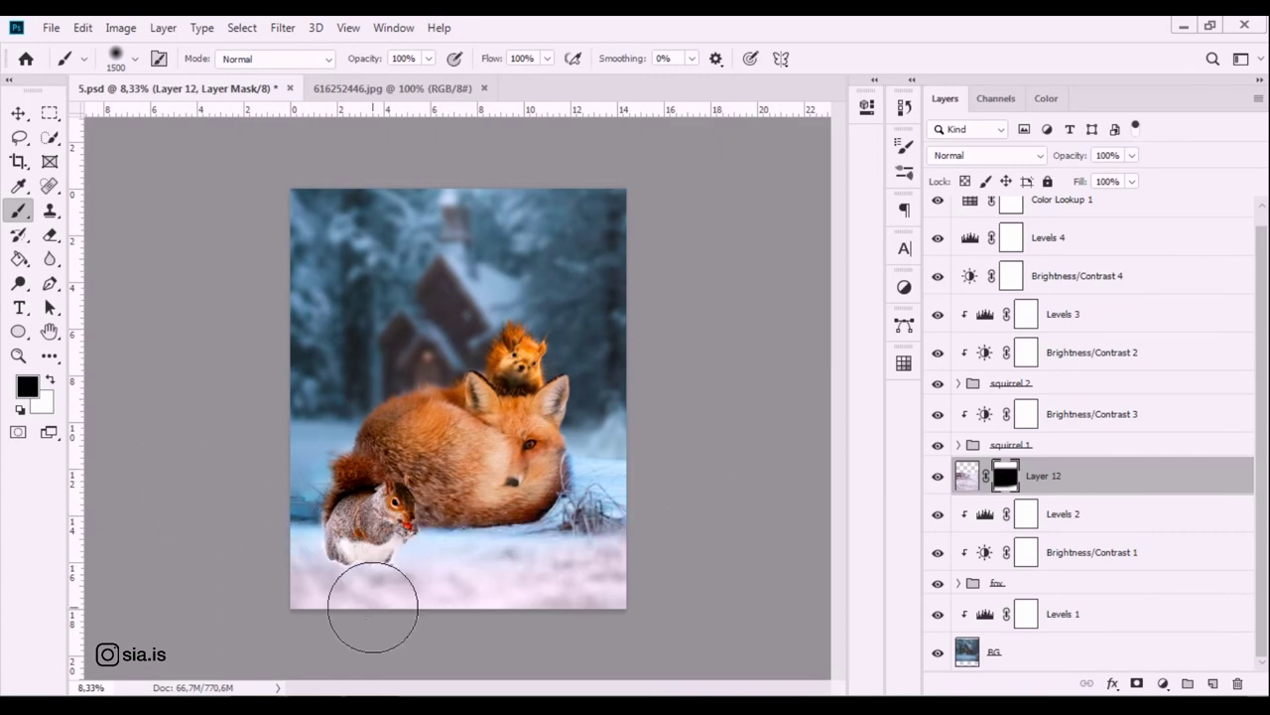
Restore snow along the ground below the fox and hide it over the squirrel's tail.
key(x)
mouse_move(450, 592)
mouse_down()
mouse_move(533, 586)
mouse_move(414, 582)
mouse_move(404, 484)
mouse_up()
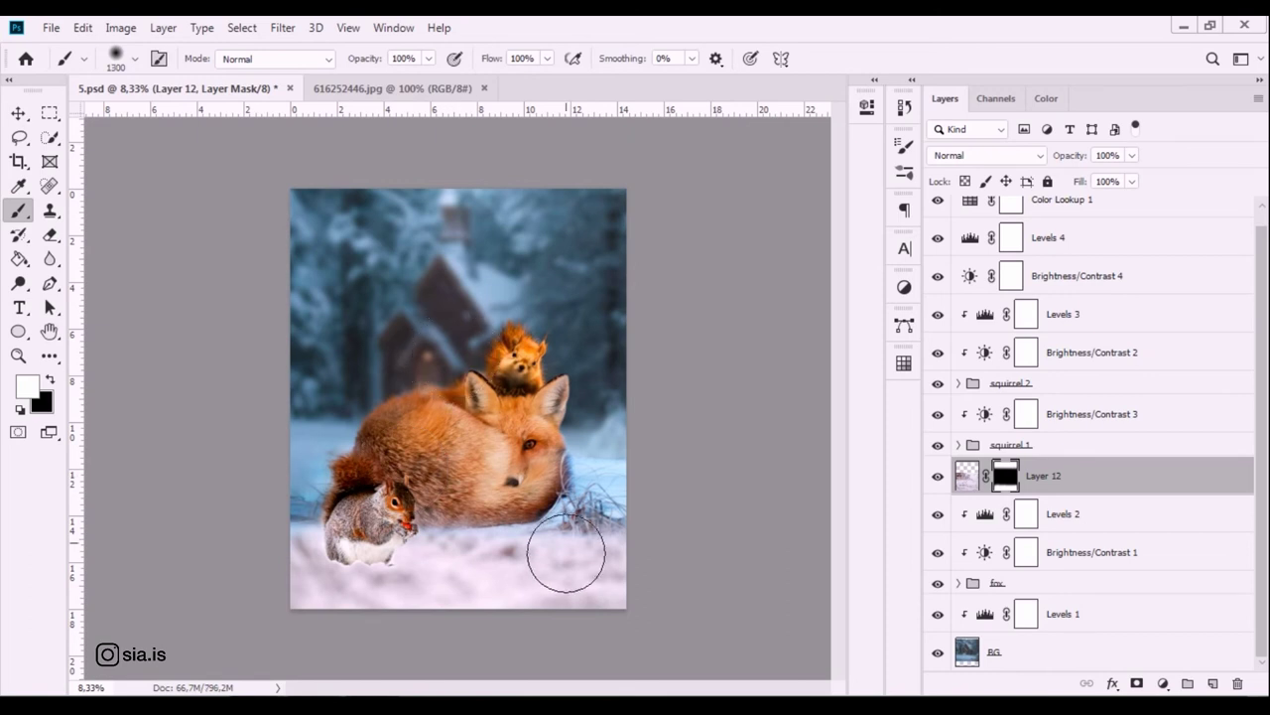
key(bracketleft)
key(bracketleft)
key(bracketleft)
key(x)
drag(338, 484, 449, 493)
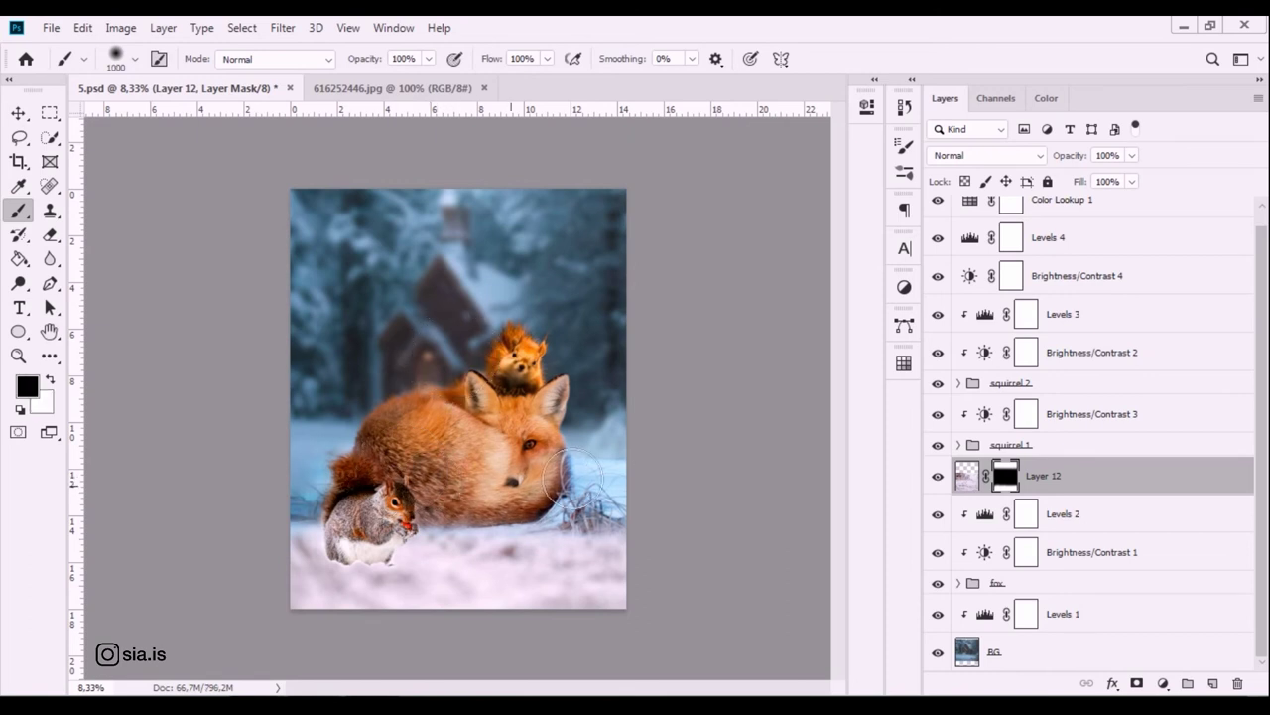
Shift the snow layer lower in the scene and restore snow along the bottom ground.
click(18, 112)
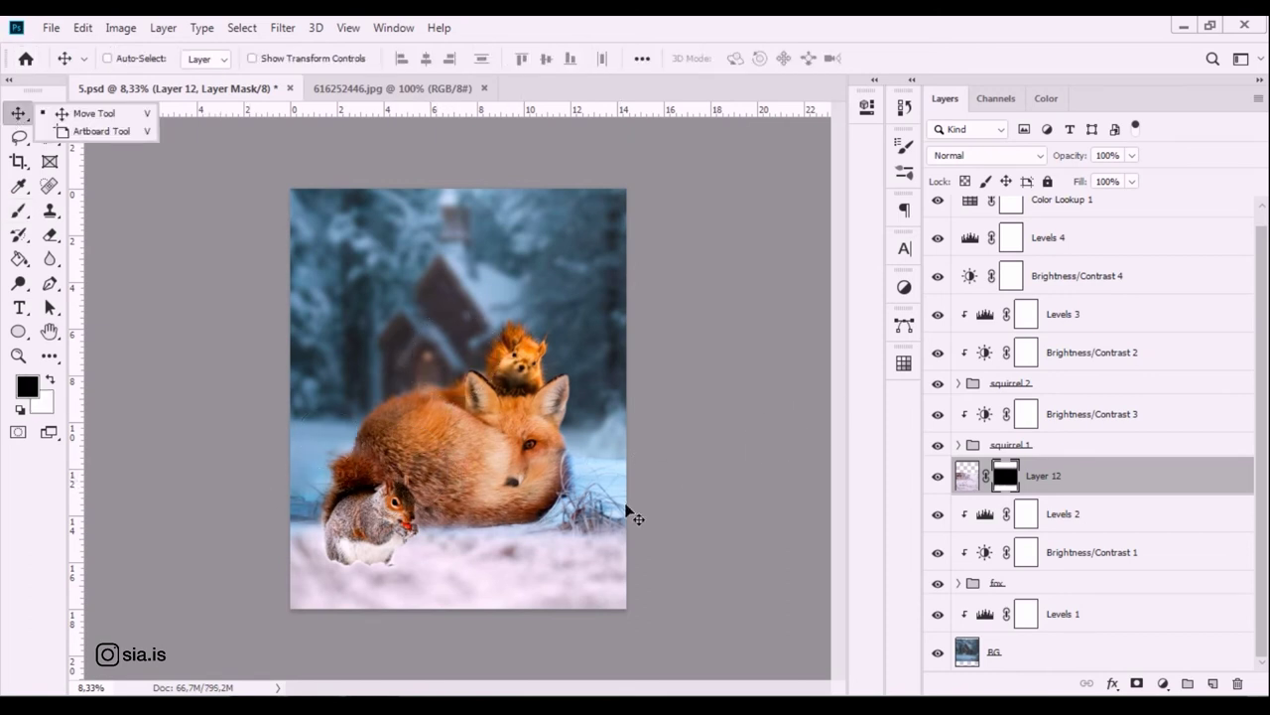
drag(629, 516, 610, 593)
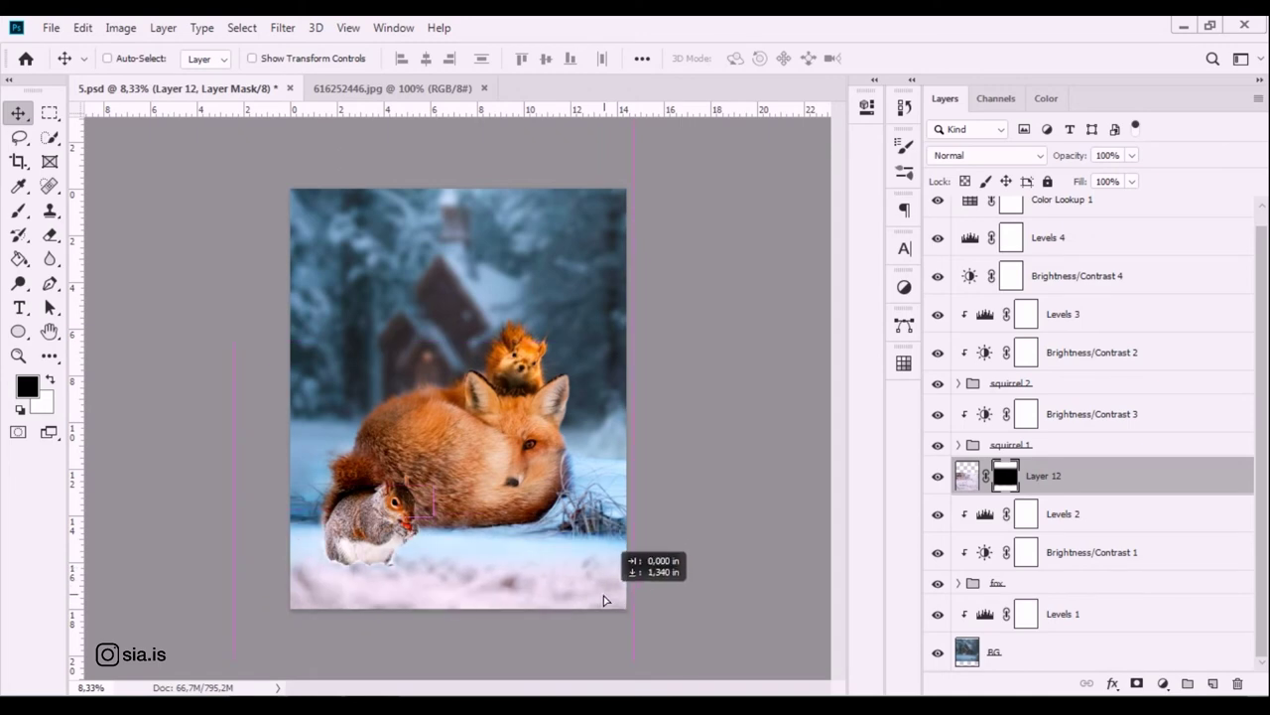
drag(610, 593, 607, 587)
click(16, 214)
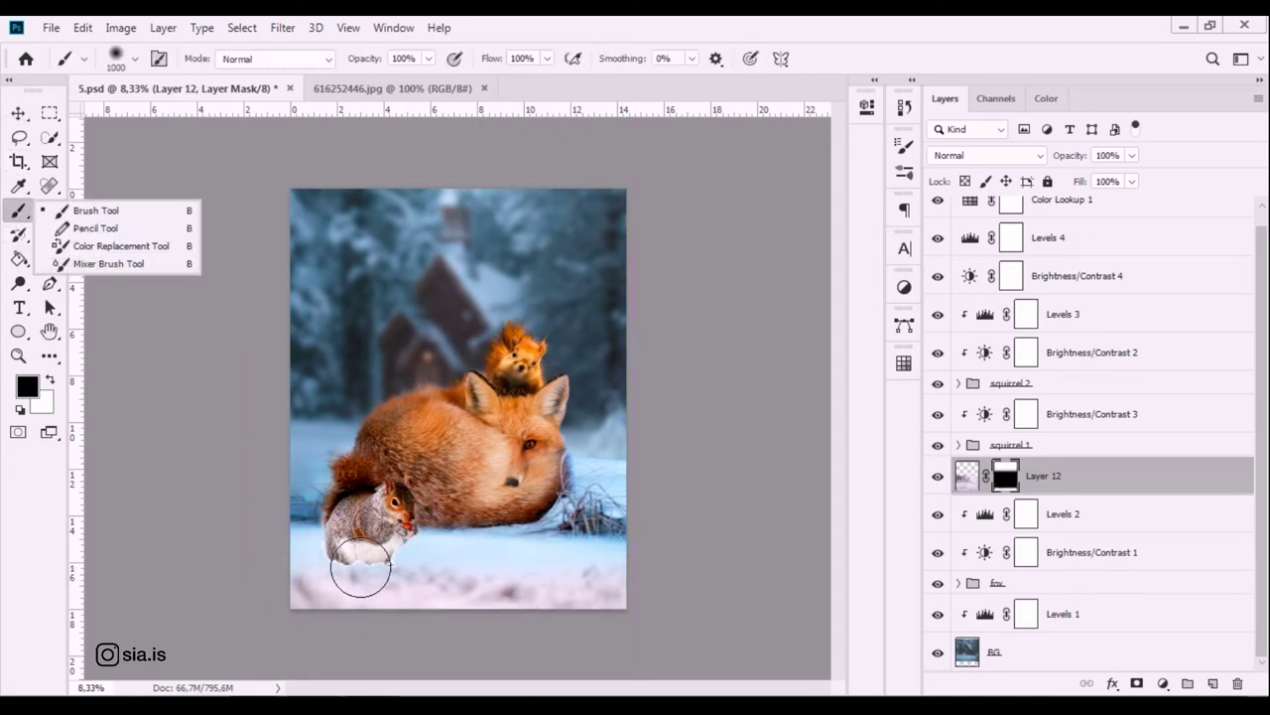
key(x)
drag(326, 545, 653, 576)
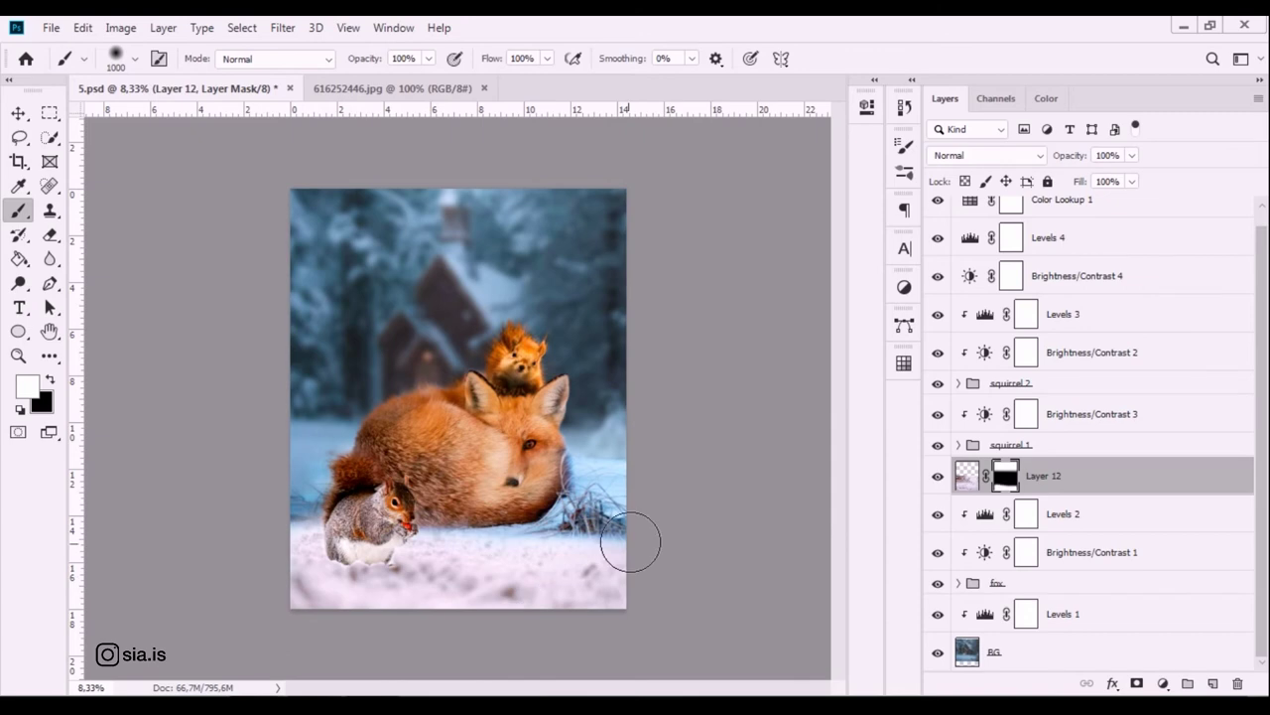
key(x)
On the isolated mask, make the bottom fully white and darken the upper band.
alt+click(1006, 476)
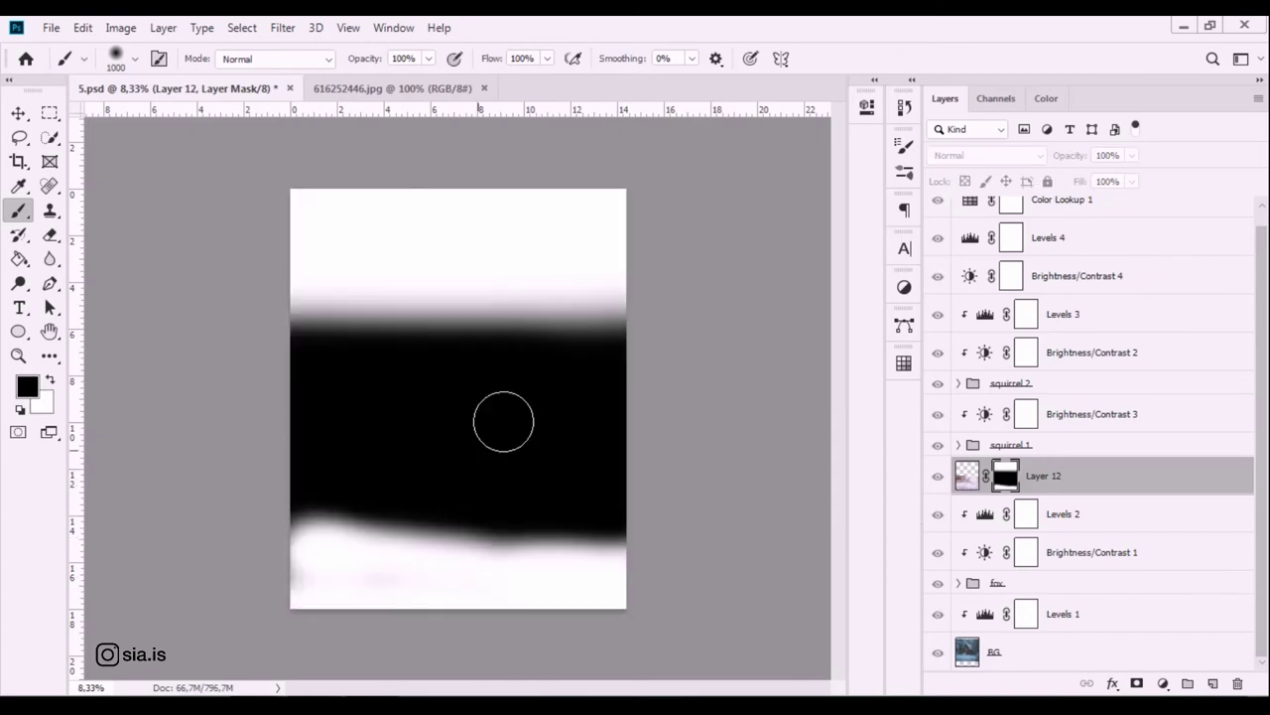
key(x)
drag(312, 576, 602, 589)
key(x)
mouse_move(624, 278)
mouse_down()
mouse_move(364, 283)
mouse_move(334, 181)
mouse_move(561, 295)
mouse_move(249, 328)
mouse_up()
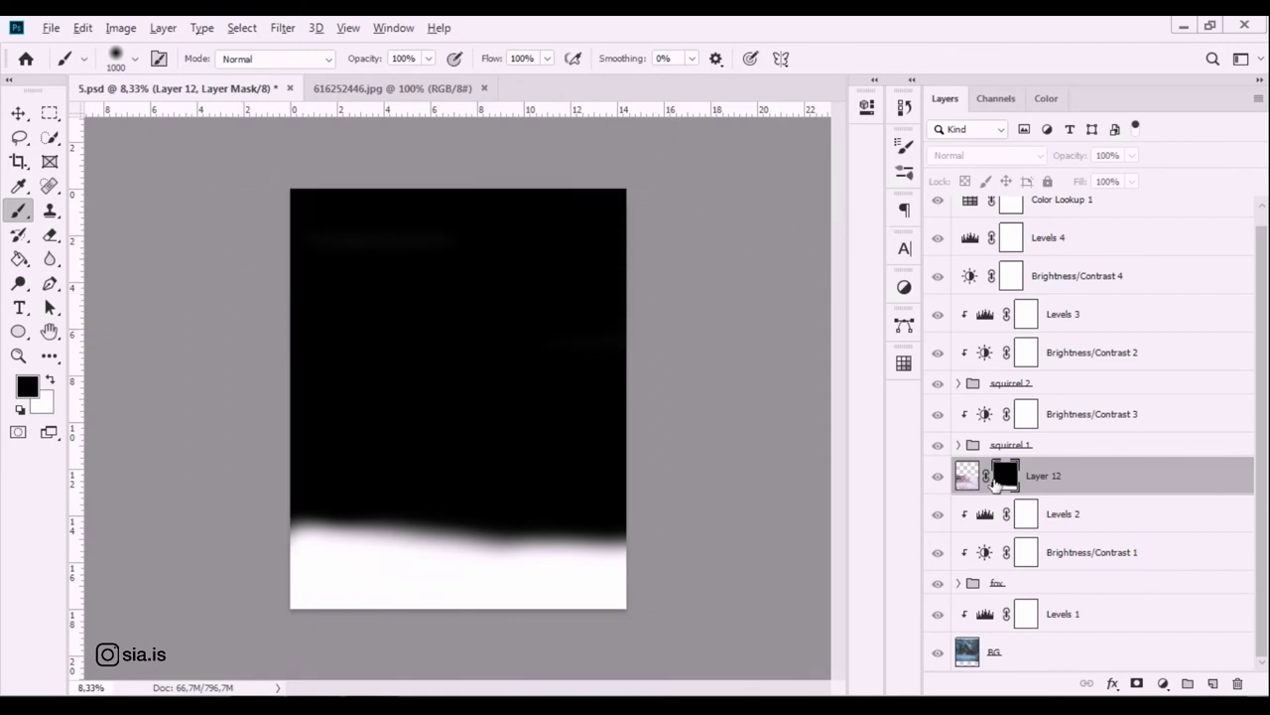
alt+click(1006, 476)
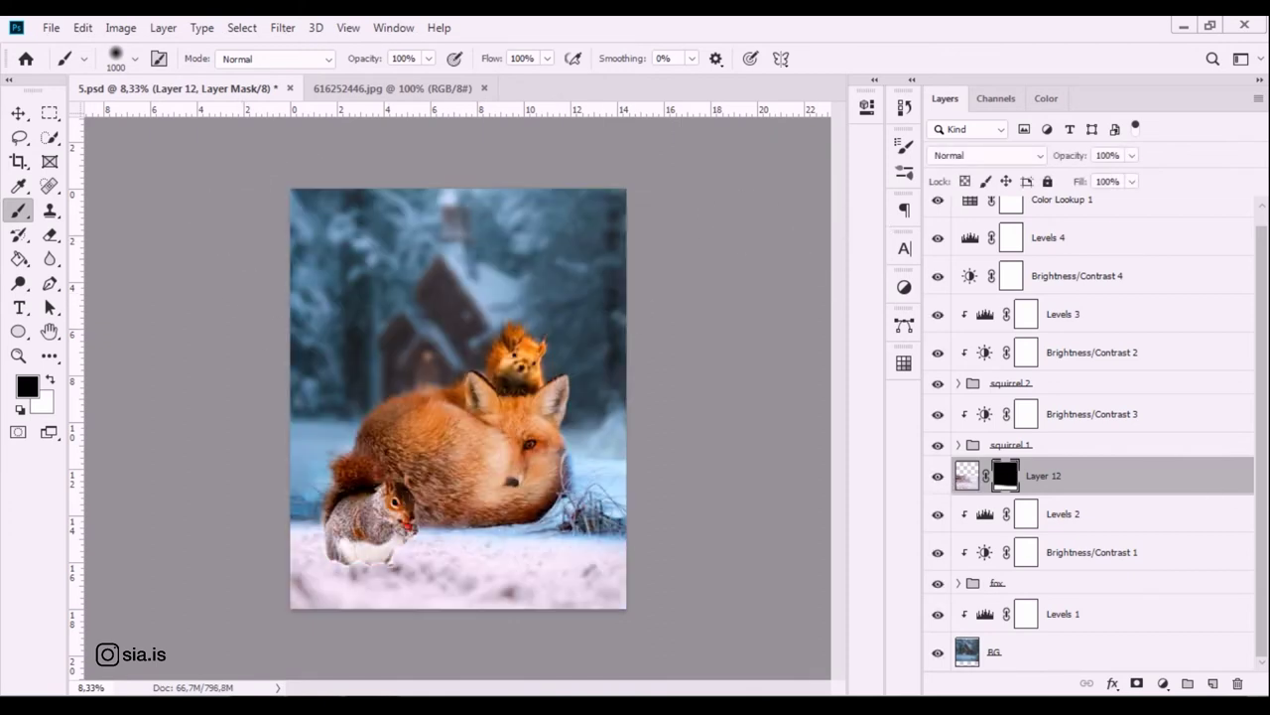
Zoom in and lower the snow layer a little more.
key(ctrl+plus)
scroll(667, 536, down, 5)
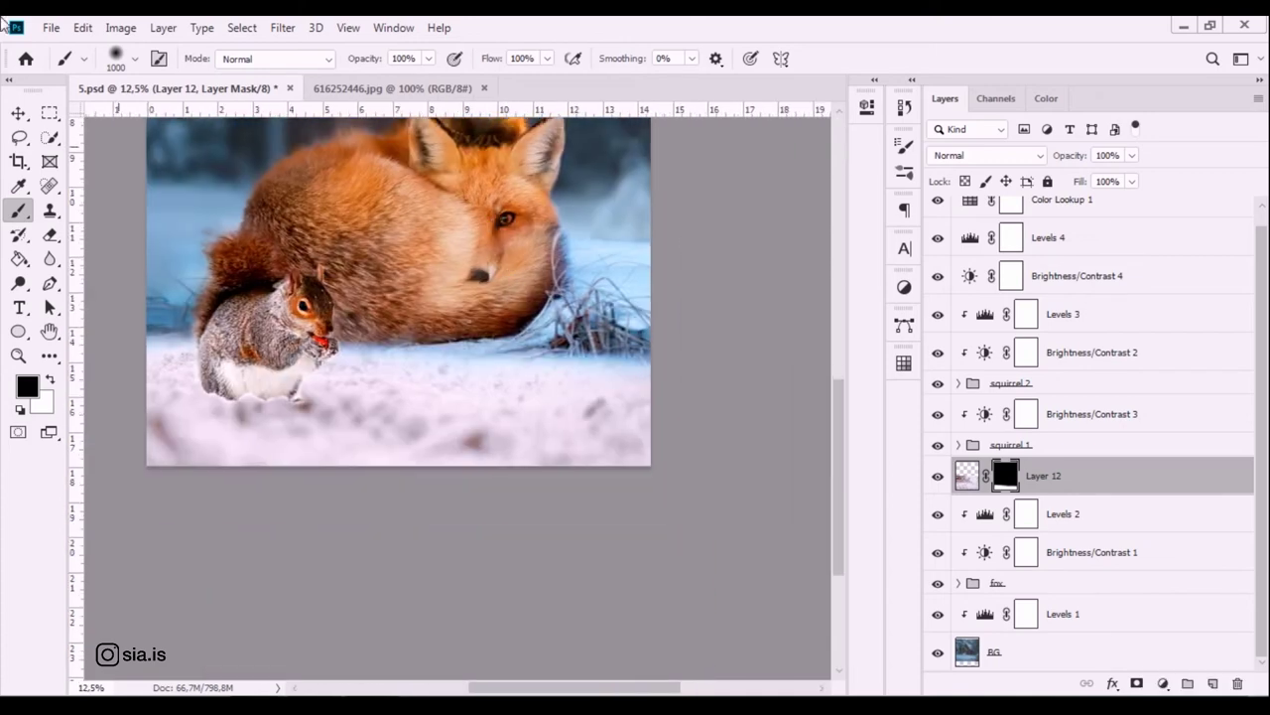
click(18, 113)
mouse_move(481, 420)
mouse_down()
mouse_move(480, 456)
mouse_move(442, 461)
mouse_move(465, 461)
mouse_up()
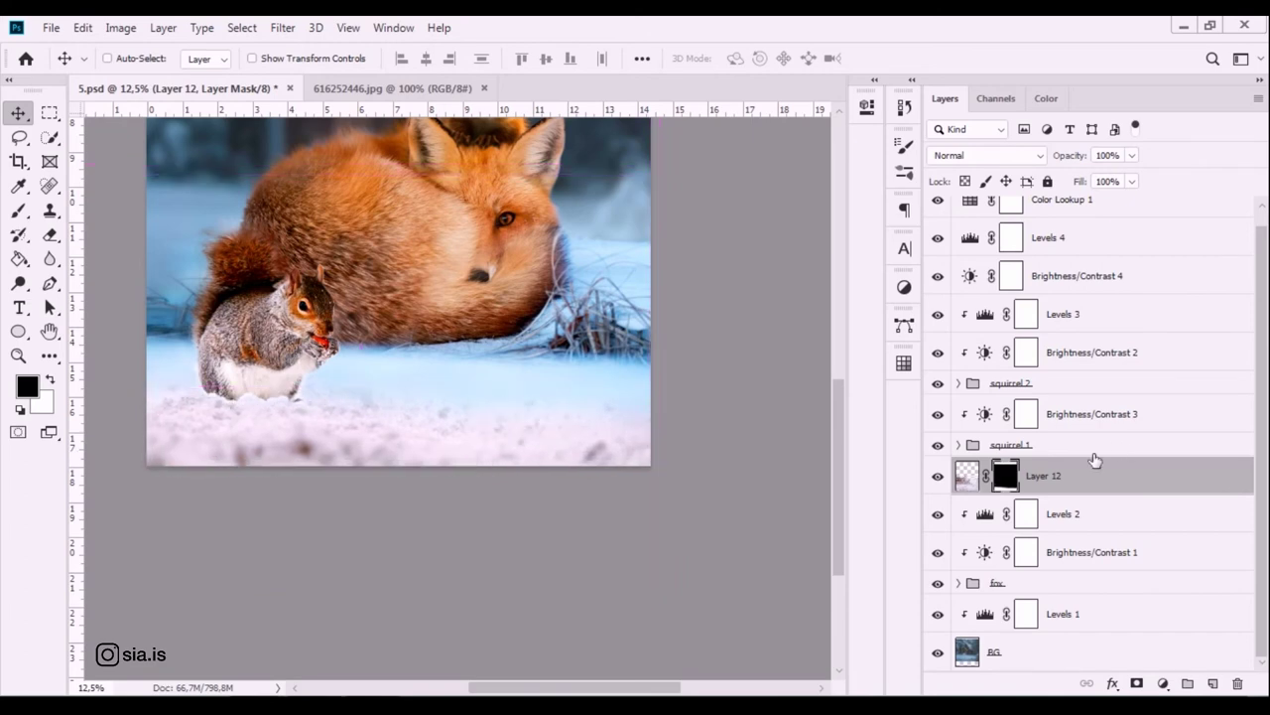
Paint white on the mask to whiten the snow below the fox and squirrel.
click(18, 210)
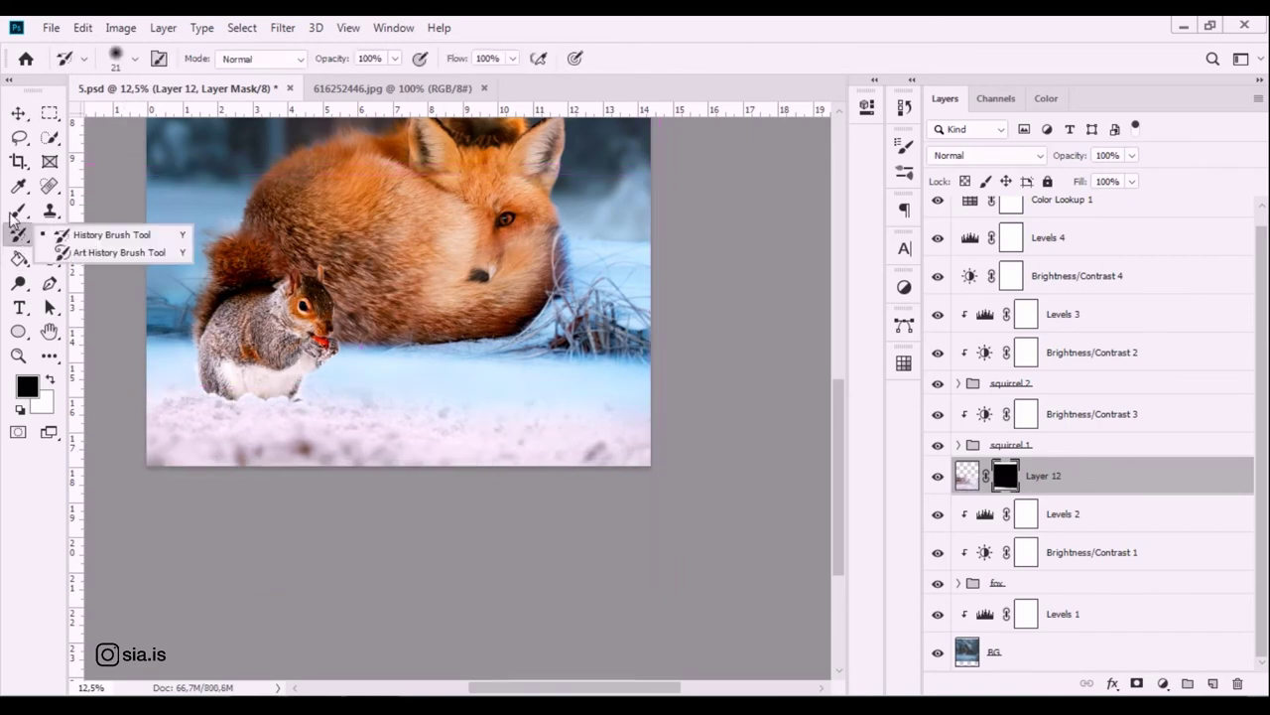
key(x)
mouse_move(376, 395)
mouse_down()
mouse_move(337, 403)
mouse_move(738, 423)
mouse_up()
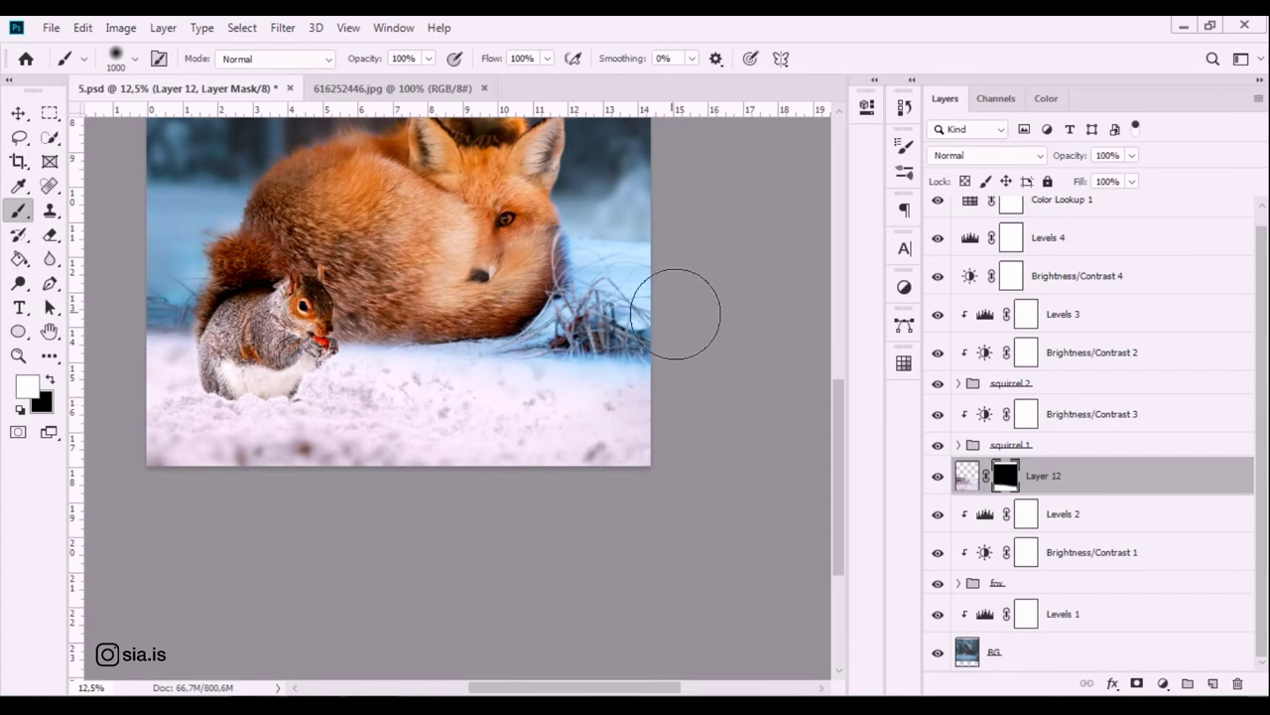
key(x)
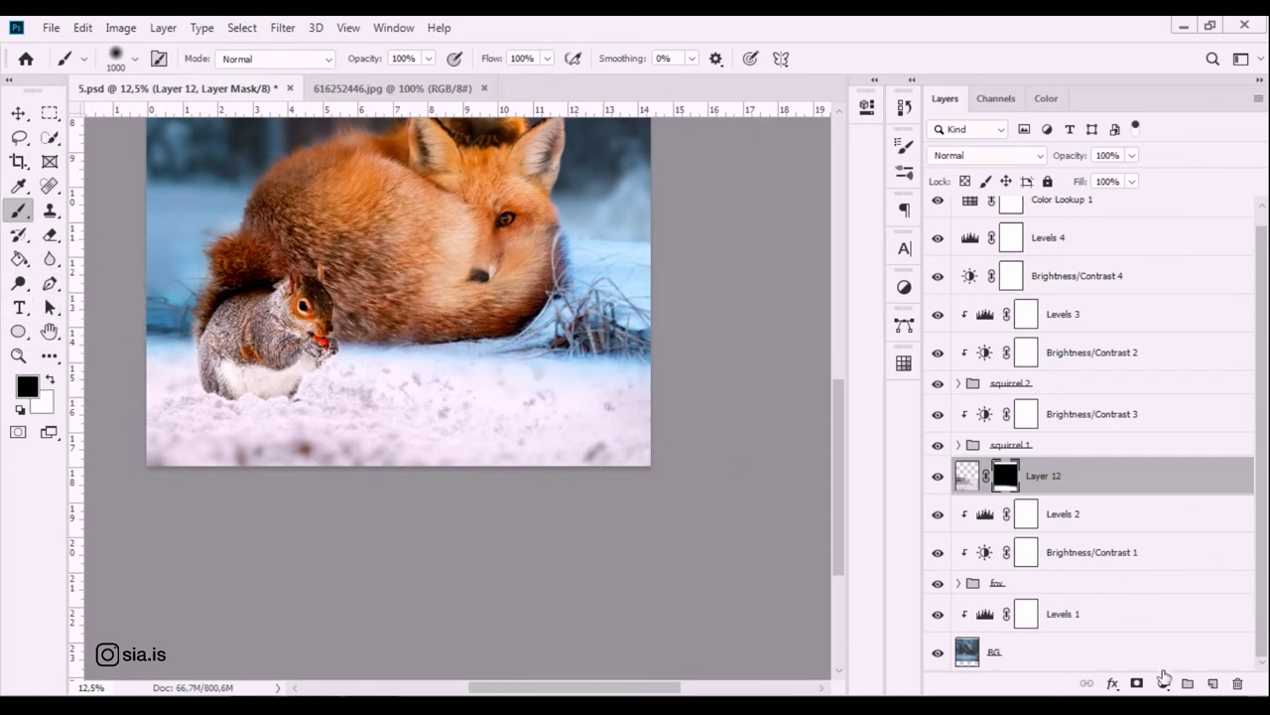
click(1164, 683)
click(971, 481)
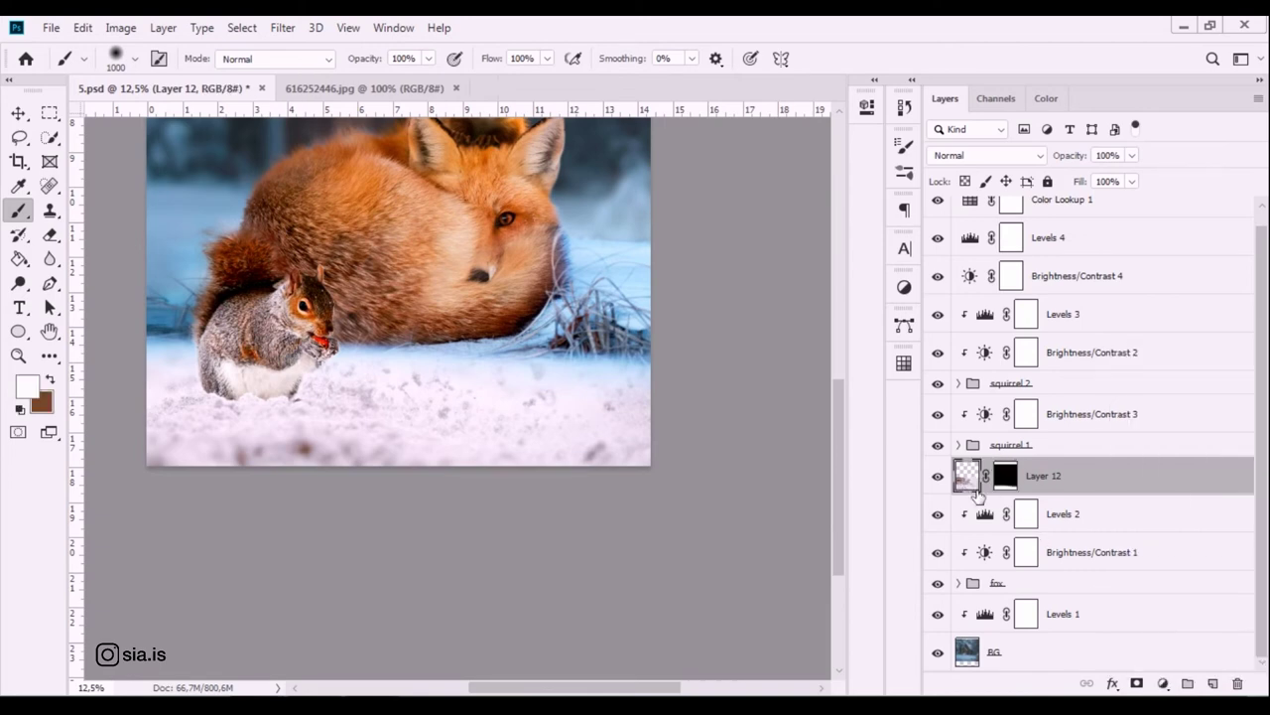
Add a Selective Color adjustment and set the Whites' Cyan to +100.
click(1164, 683)
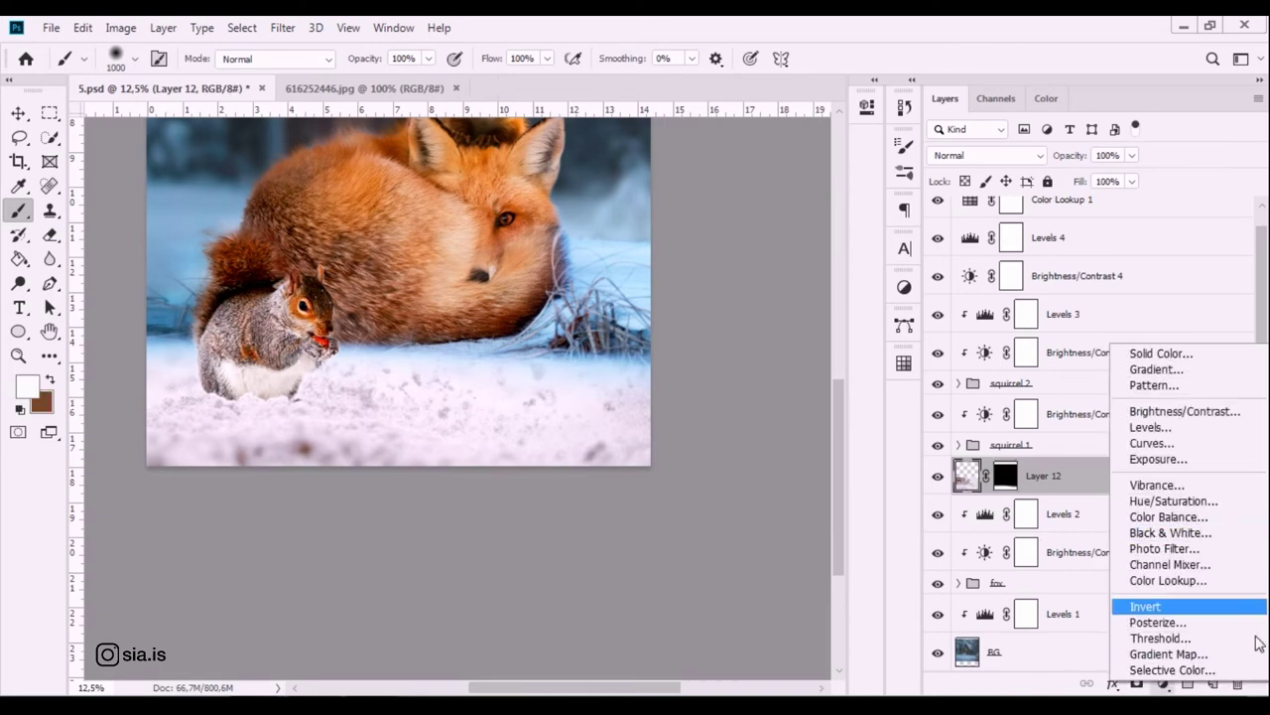
click(1172, 670)
click(789, 203)
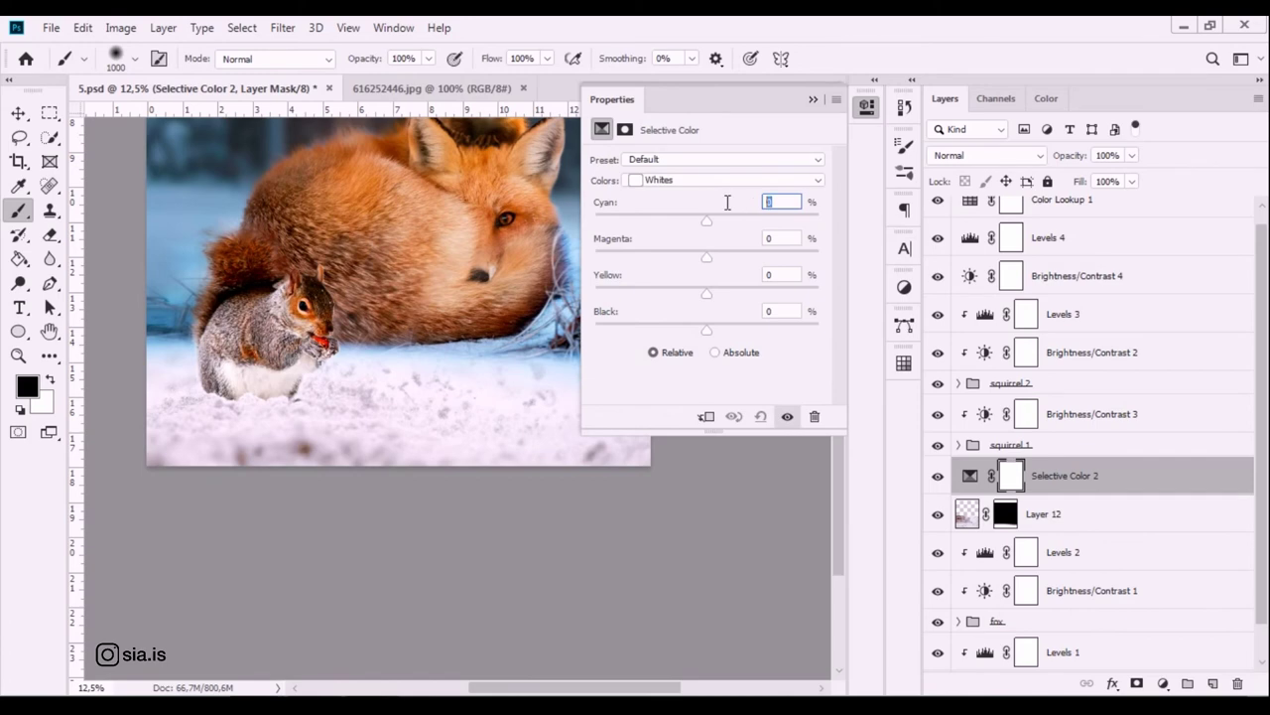
click(700, 180)
click(707, 285)
click(791, 201)
text(100)
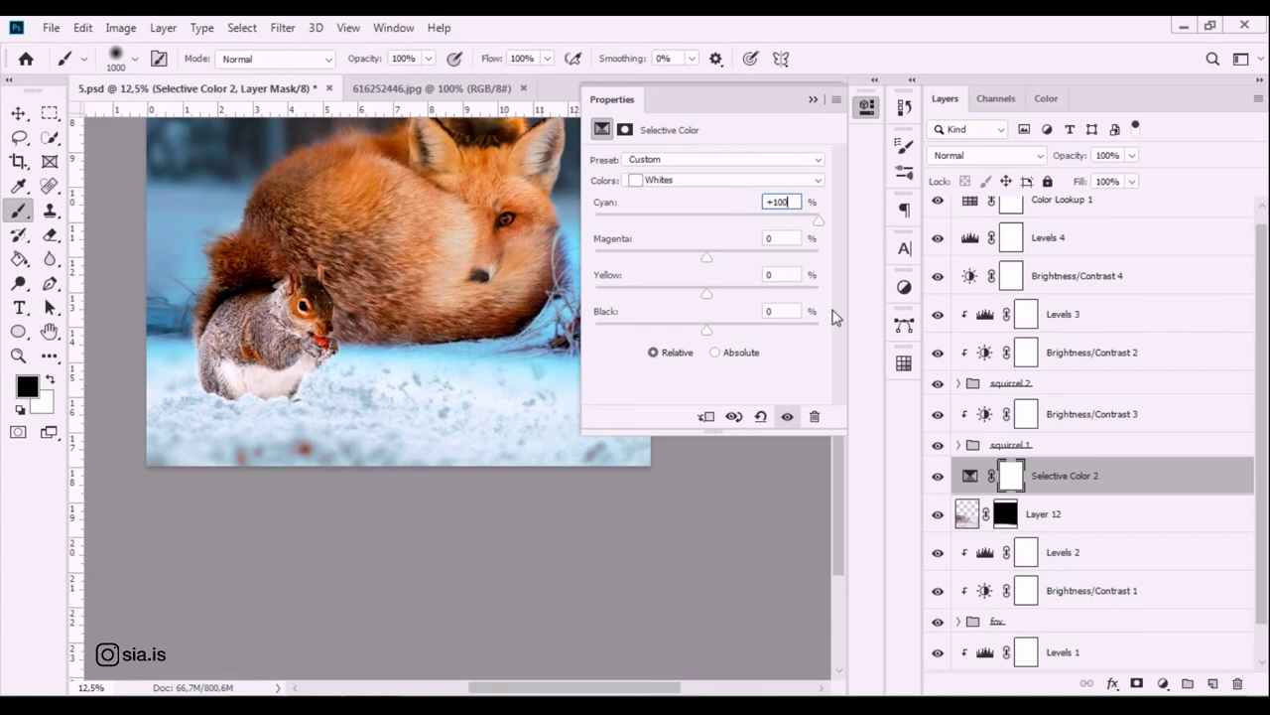
Set the Whites' Magenta to +2, Yellow to -22 and Black to +1.
click(794, 237)
click(784, 275)
text(-22)
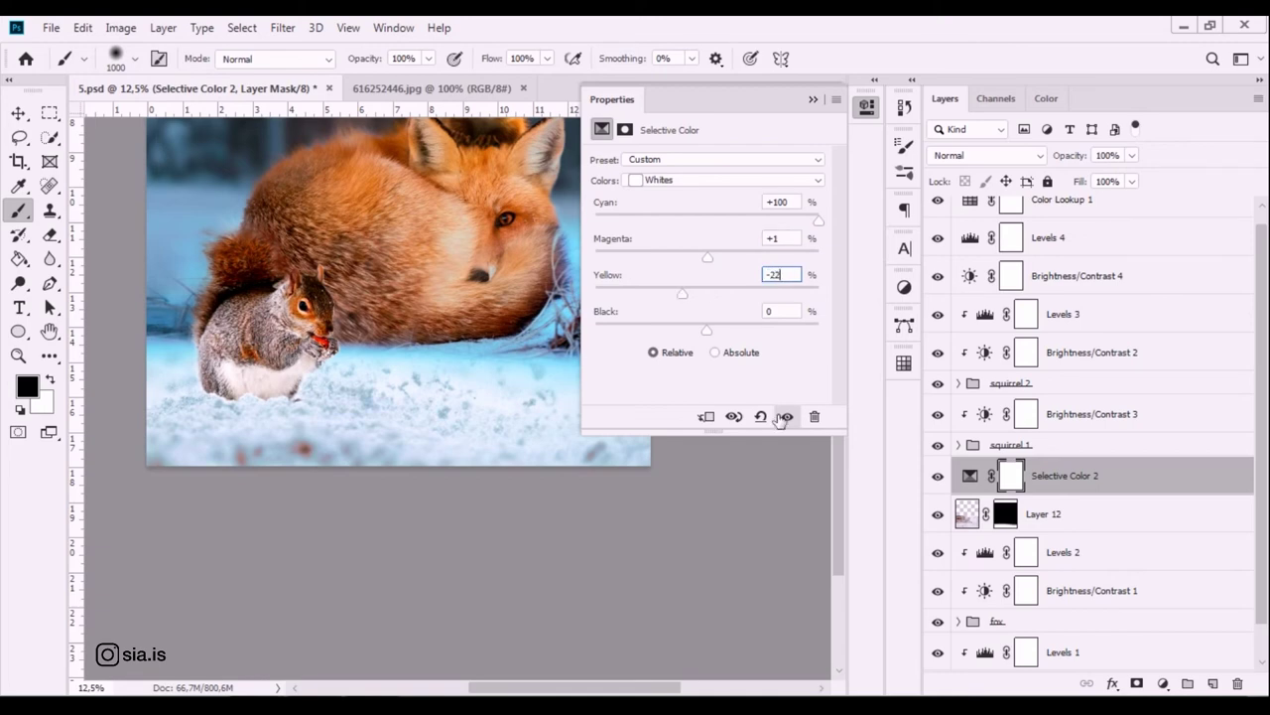
click(766, 312)
text(+1)
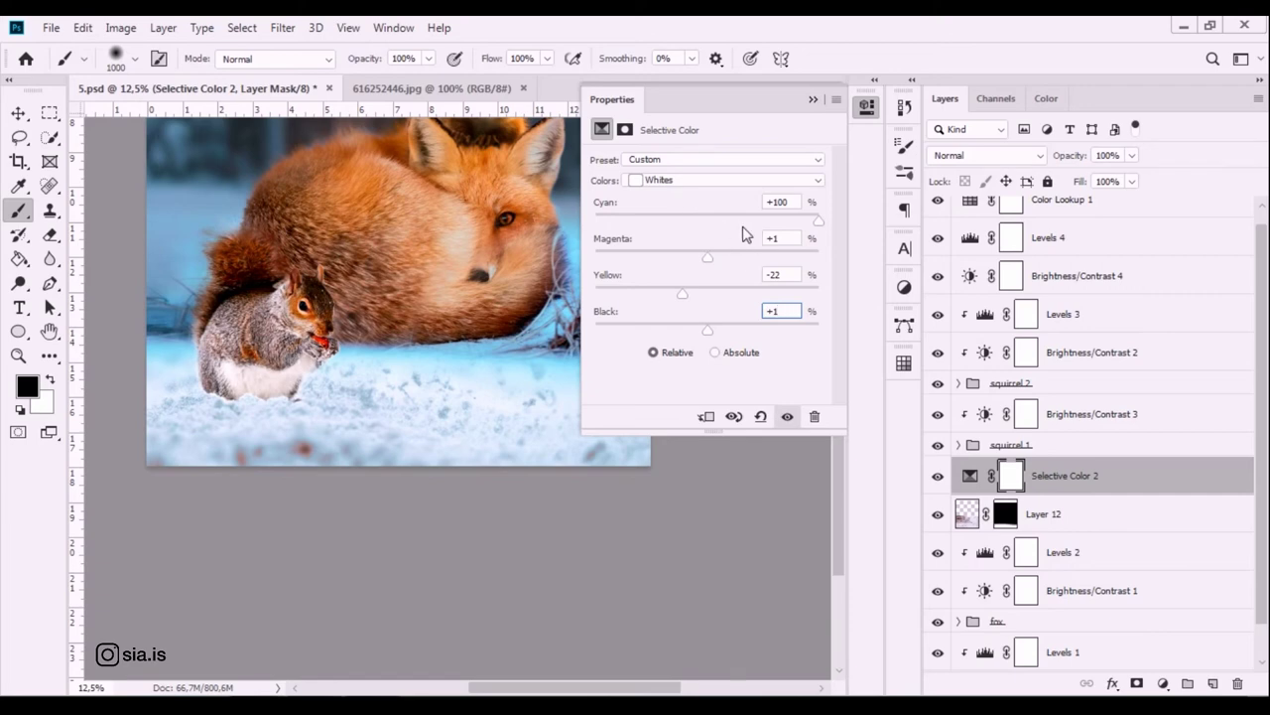
mouse_move(709, 258)
mouse_down()
mouse_move(722, 260)
mouse_move(631, 268)
mouse_move(668, 266)
mouse_move(652, 268)
mouse_up()
mouse_move(685, 295)
mouse_down()
mouse_move(728, 291)
mouse_move(668, 295)
mouse_move(721, 289)
mouse_move(702, 294)
mouse_up()
click(774, 276)
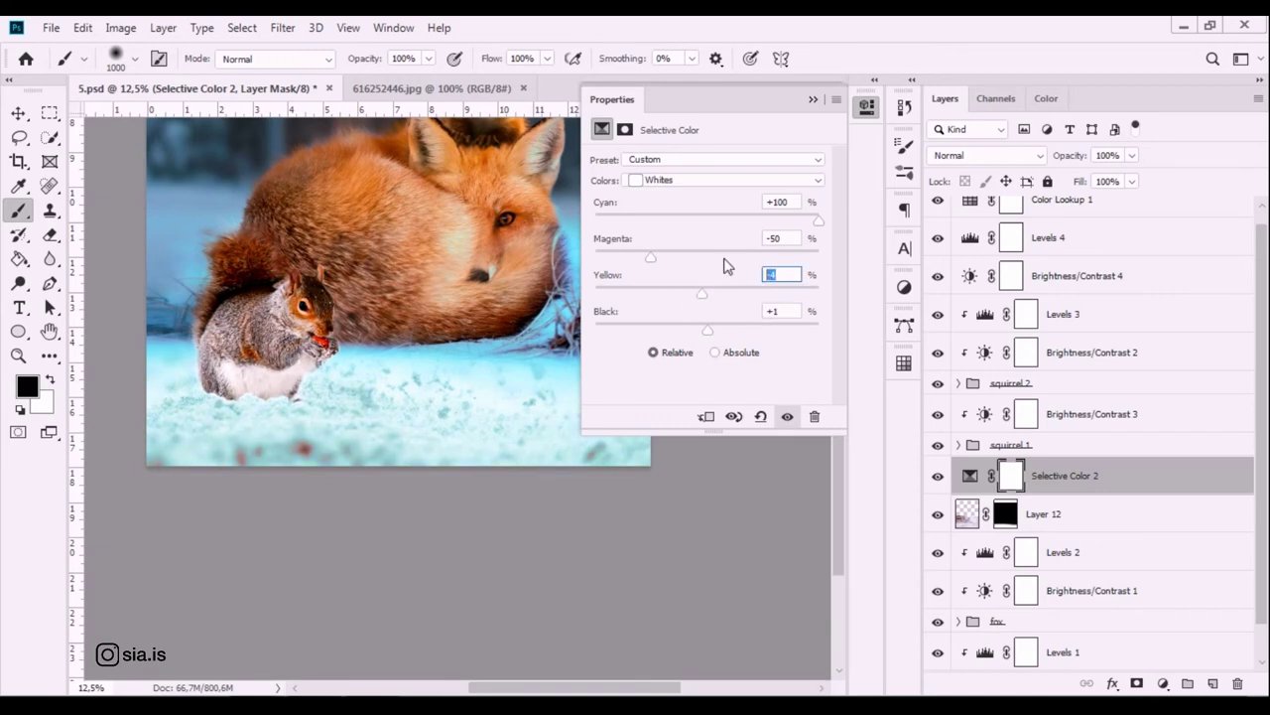
text(22)
key(shift+Tab)
text(2)
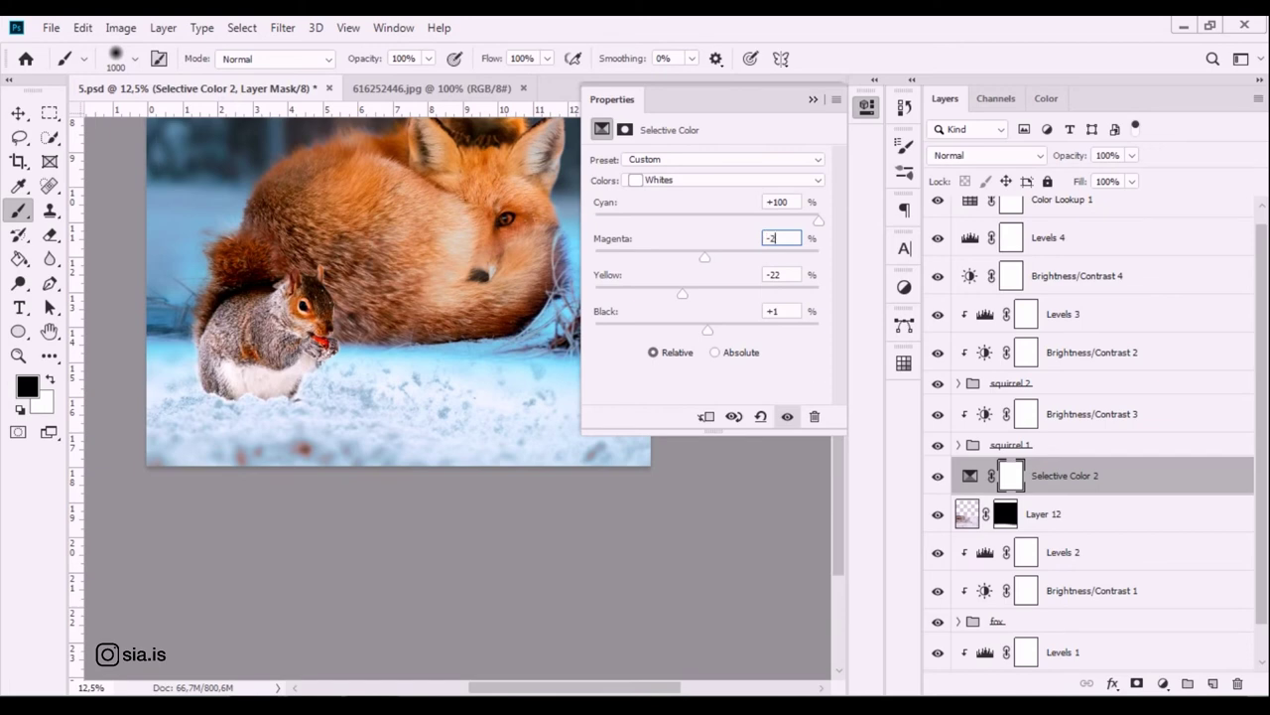
click(868, 106)
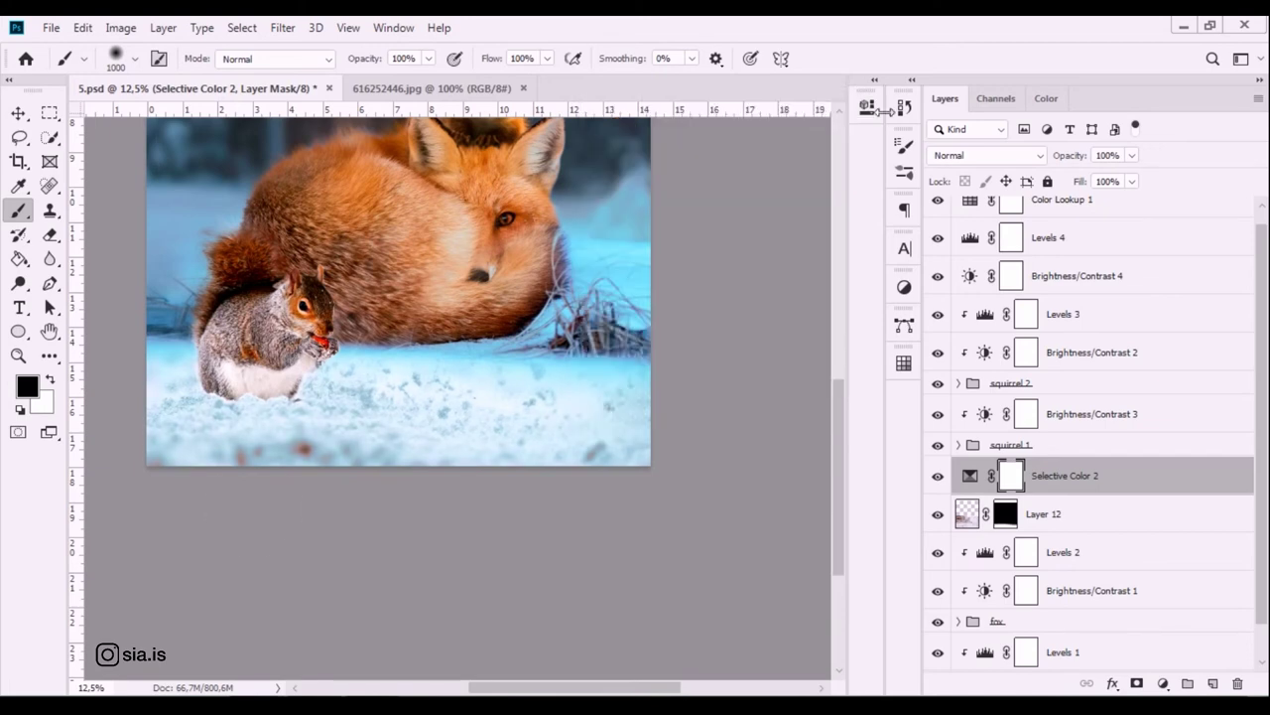
key(ctrl+minus)
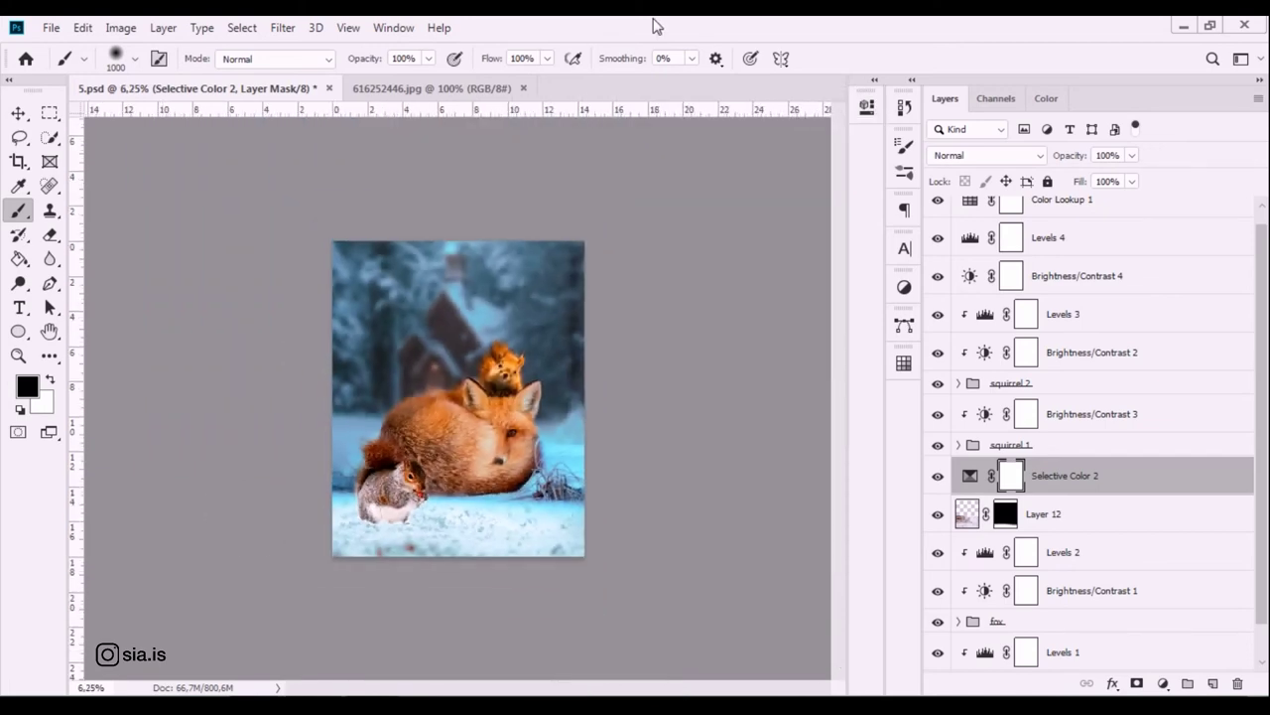
Expand the squirrel 2 group and briefly compare Vibrance 1 and Selective Color 1 before hiding them.
click(958, 445)
click(958, 445)
click(953, 383)
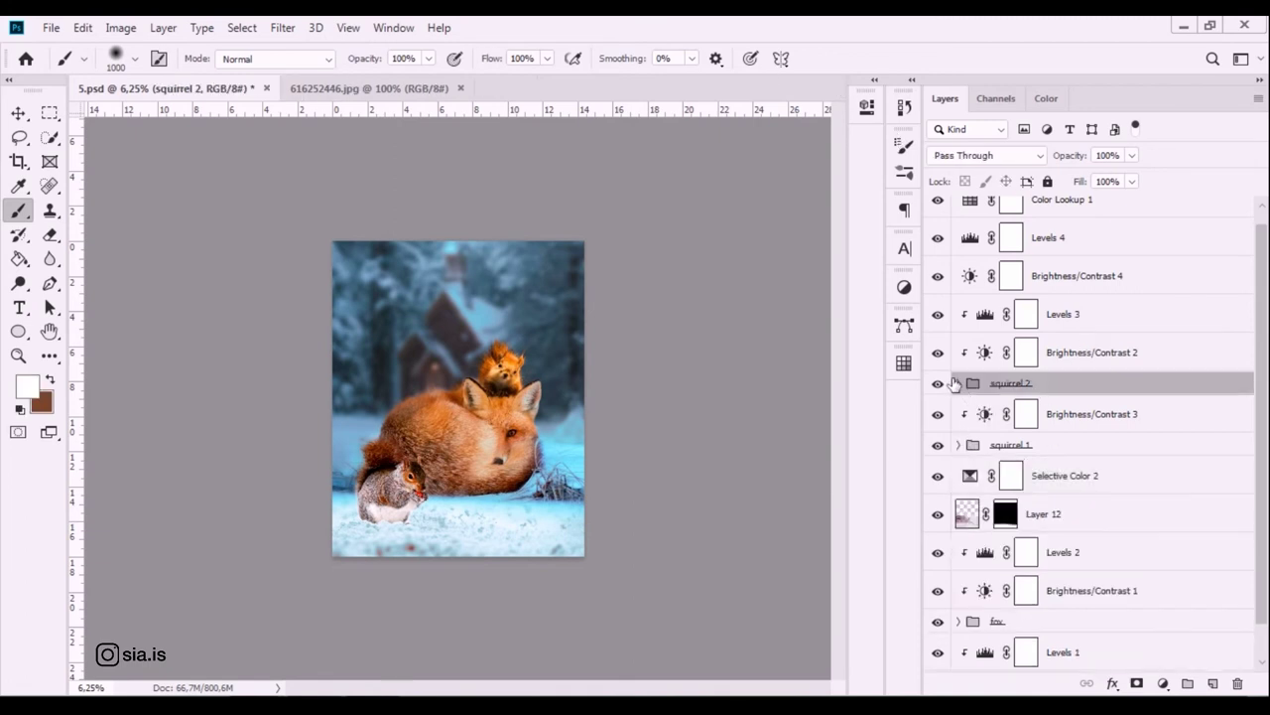
click(958, 384)
click(998, 490)
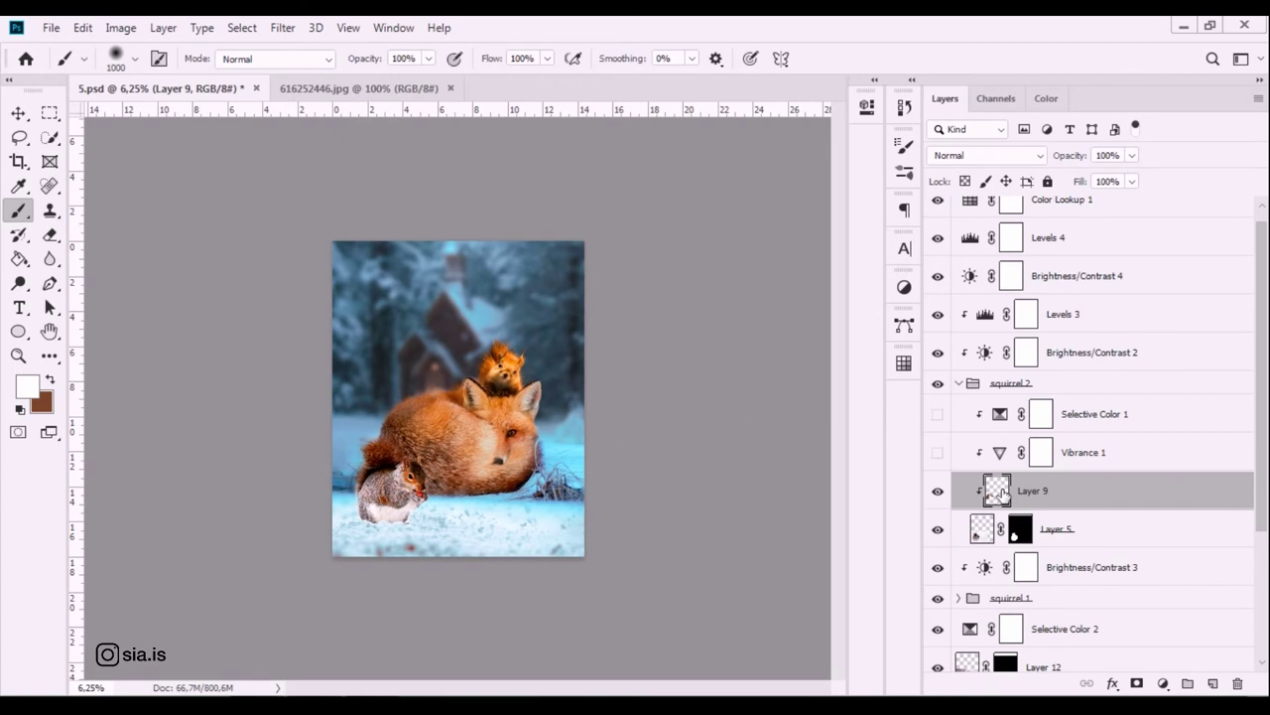
click(939, 453)
click(946, 417)
drag(948, 421, 939, 455)
Set Brightness/Contrast 2 to Brightness -7 and Contrast -8.
double_click(983, 360)
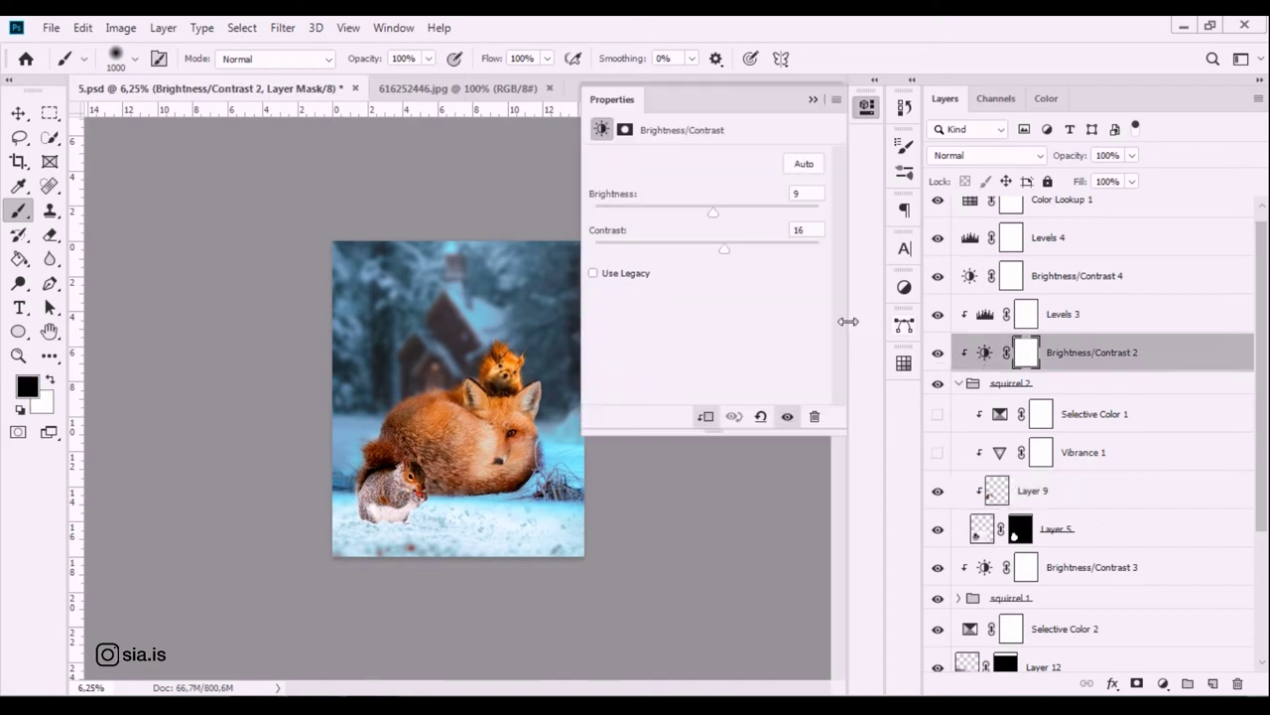
drag(731, 259, 688, 267)
drag(711, 221, 702, 216)
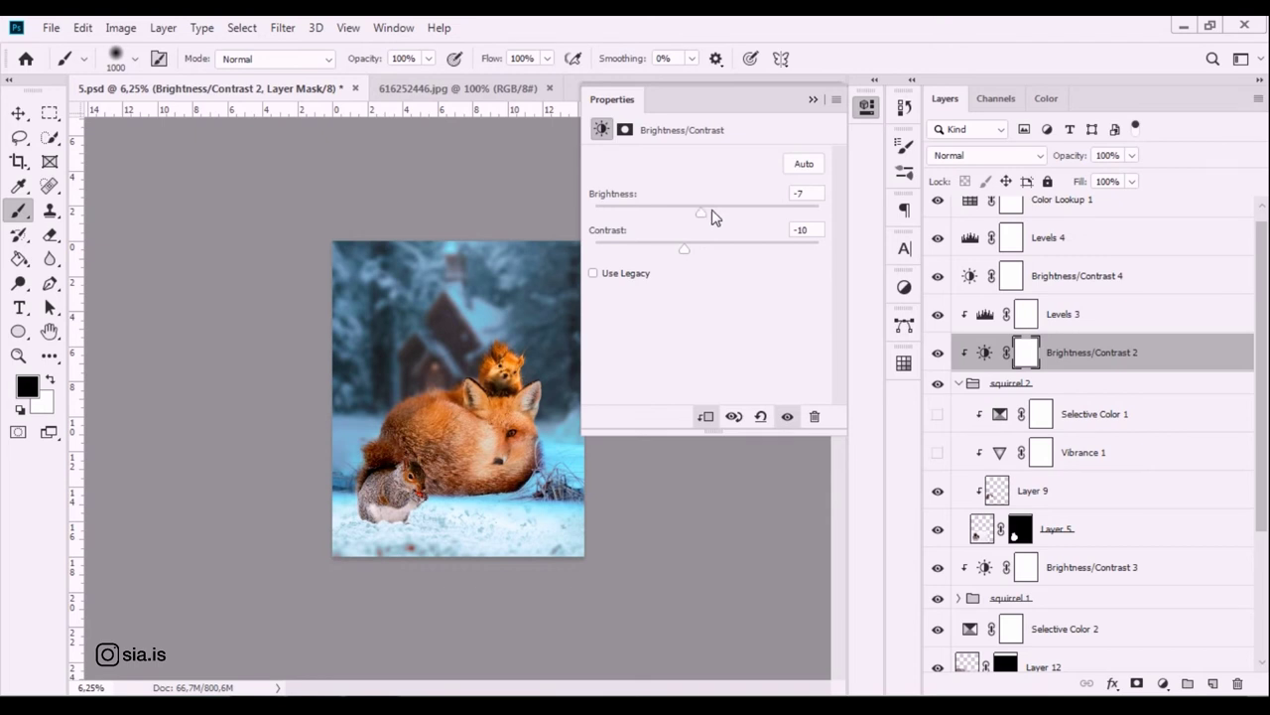
drag(688, 251, 691, 251)
click(835, 88)
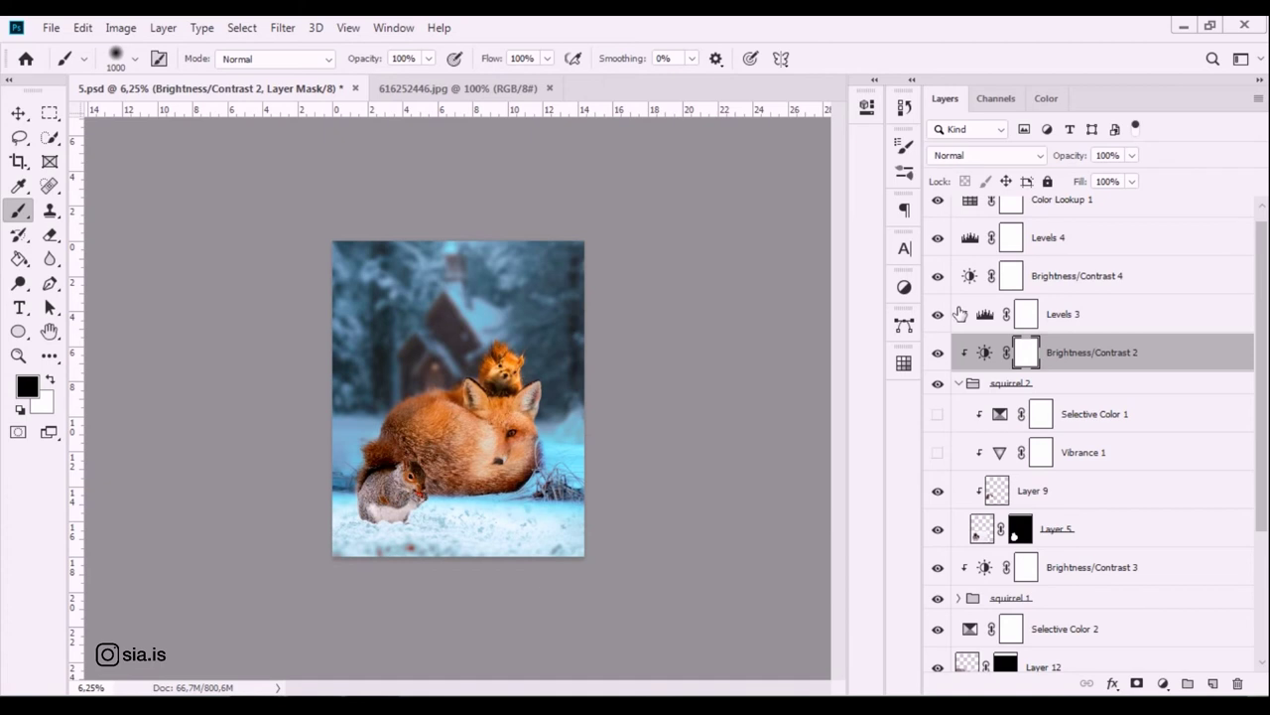
click(991, 318)
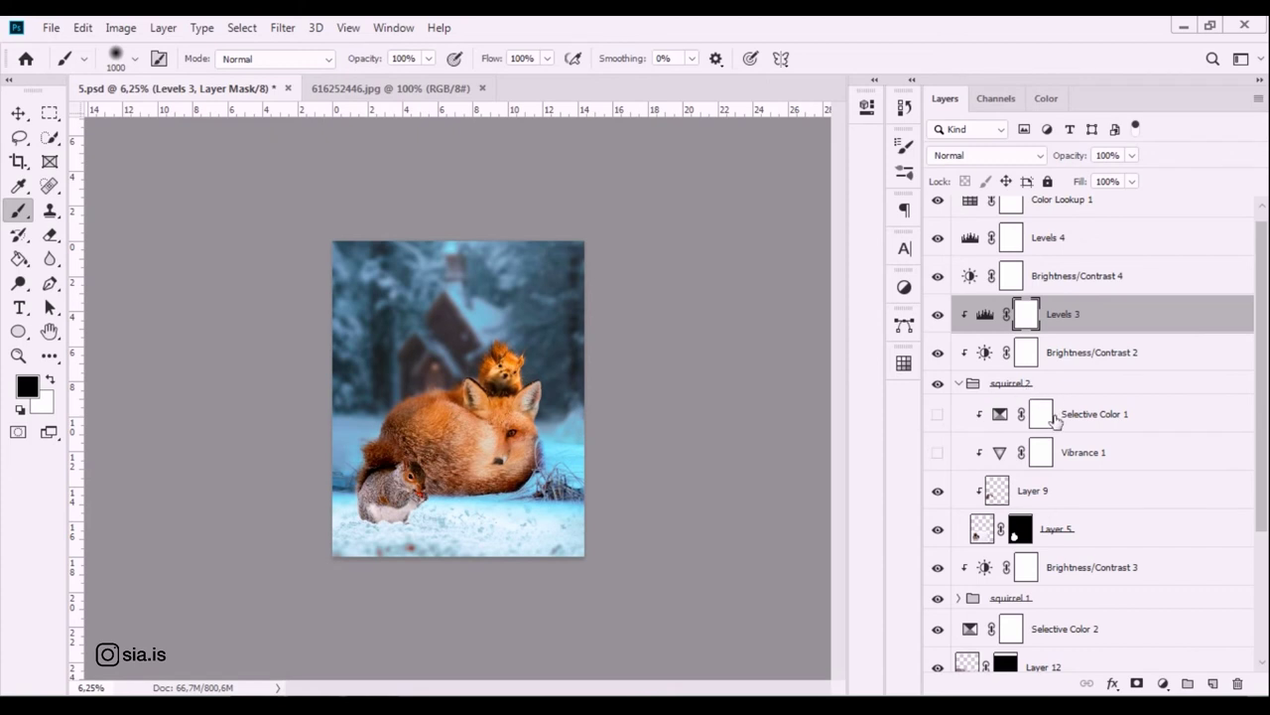
click(1024, 531)
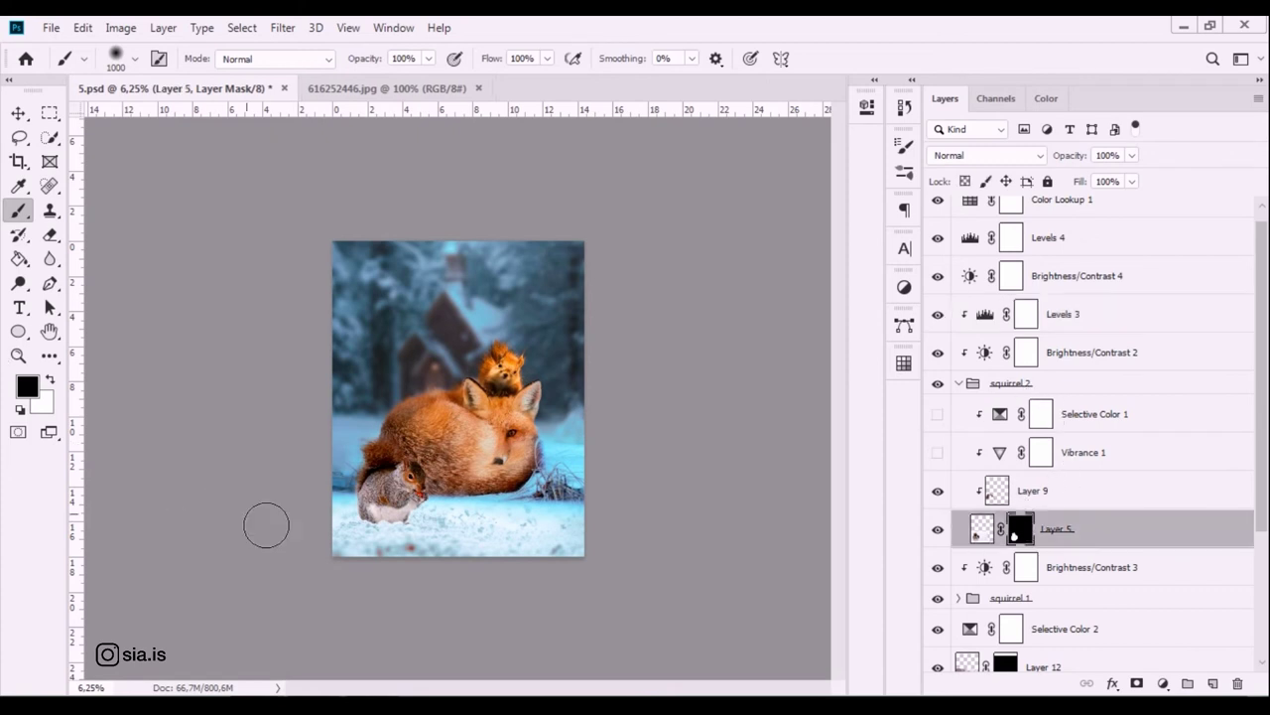
Paint on Layer 5's mask to remove the smooth white patch under the grey squirrel.
key(x)
drag(369, 533, 453, 519)
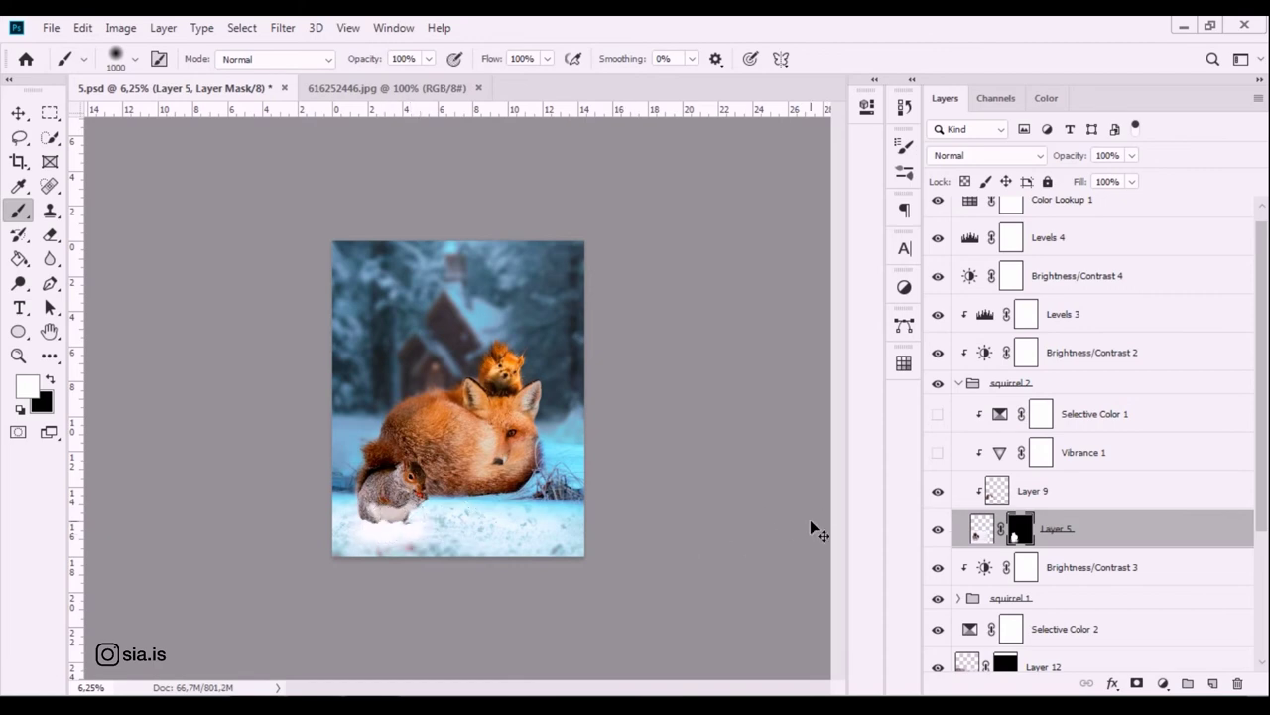
key(ctrl+plus)
drag(810, 519, 835, 297)
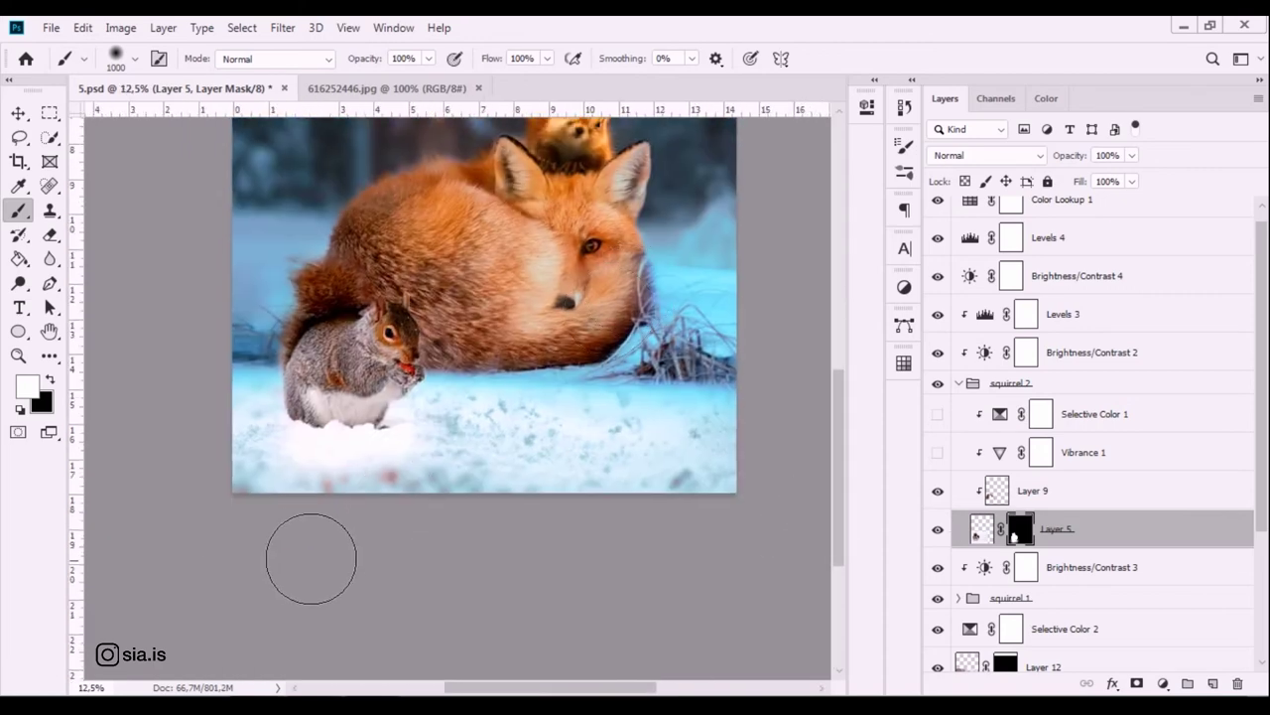
key(x)
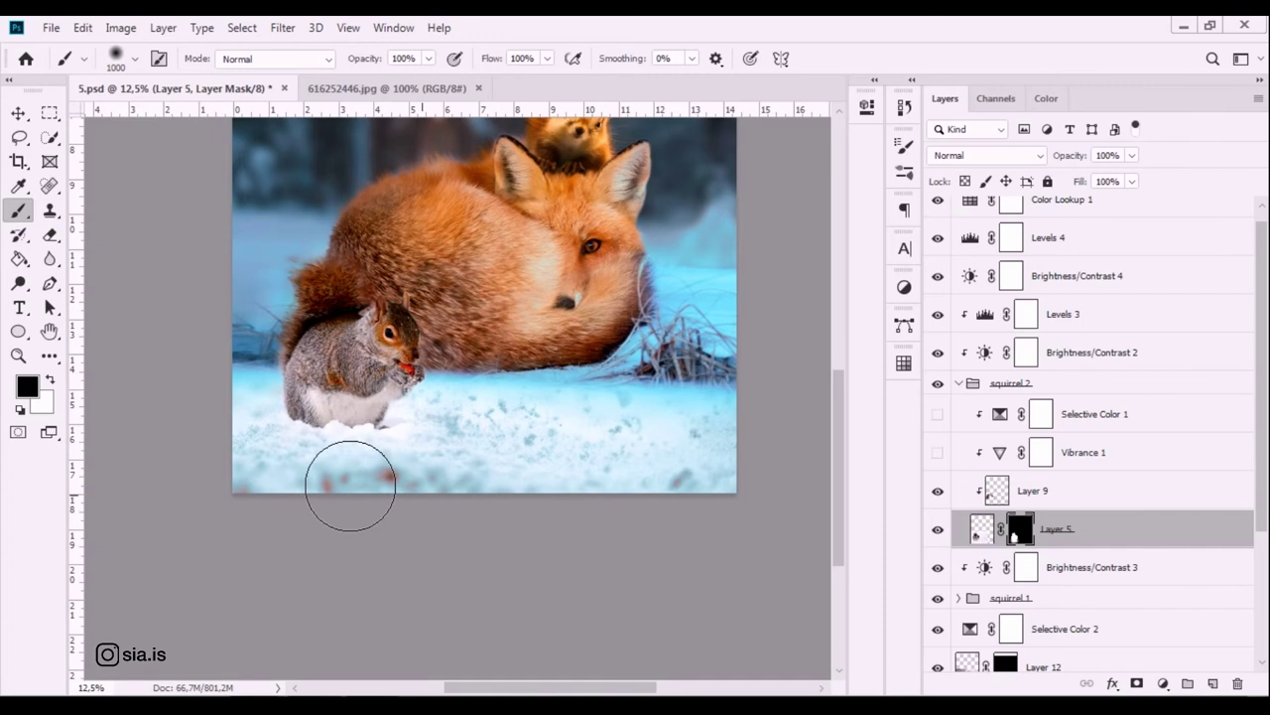
click(380, 462)
key(bracketleft)
key(bracketleft)
key(bracketleft)
key(bracketleft)
key(bracketleft)
key(bracketleft)
key(bracketleft)
mouse_move(329, 454)
mouse_down()
mouse_move(405, 442)
mouse_move(292, 493)
mouse_move(223, 488)
mouse_up()
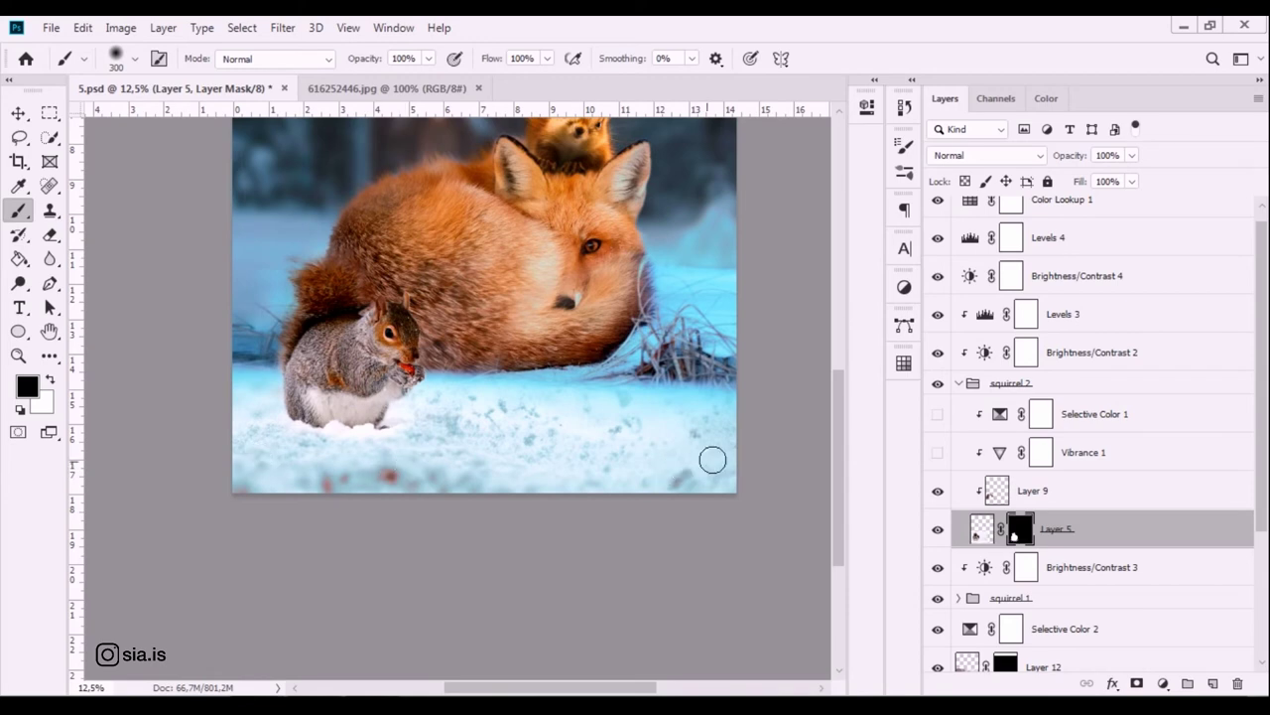
On the isolated mask, paint out the grey glow on both sides of the squirrel.
alt+click(1022, 533)
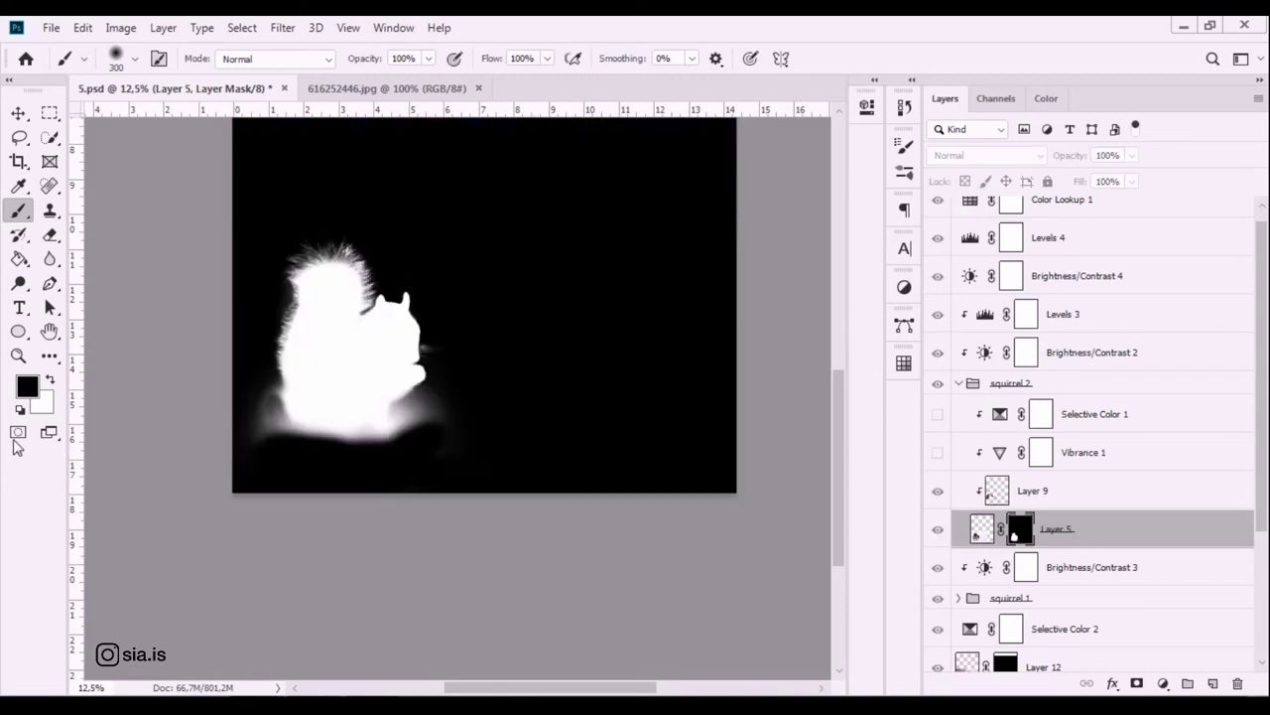
mouse_move(255, 417)
mouse_down()
mouse_move(275, 446)
mouse_move(278, 421)
mouse_up()
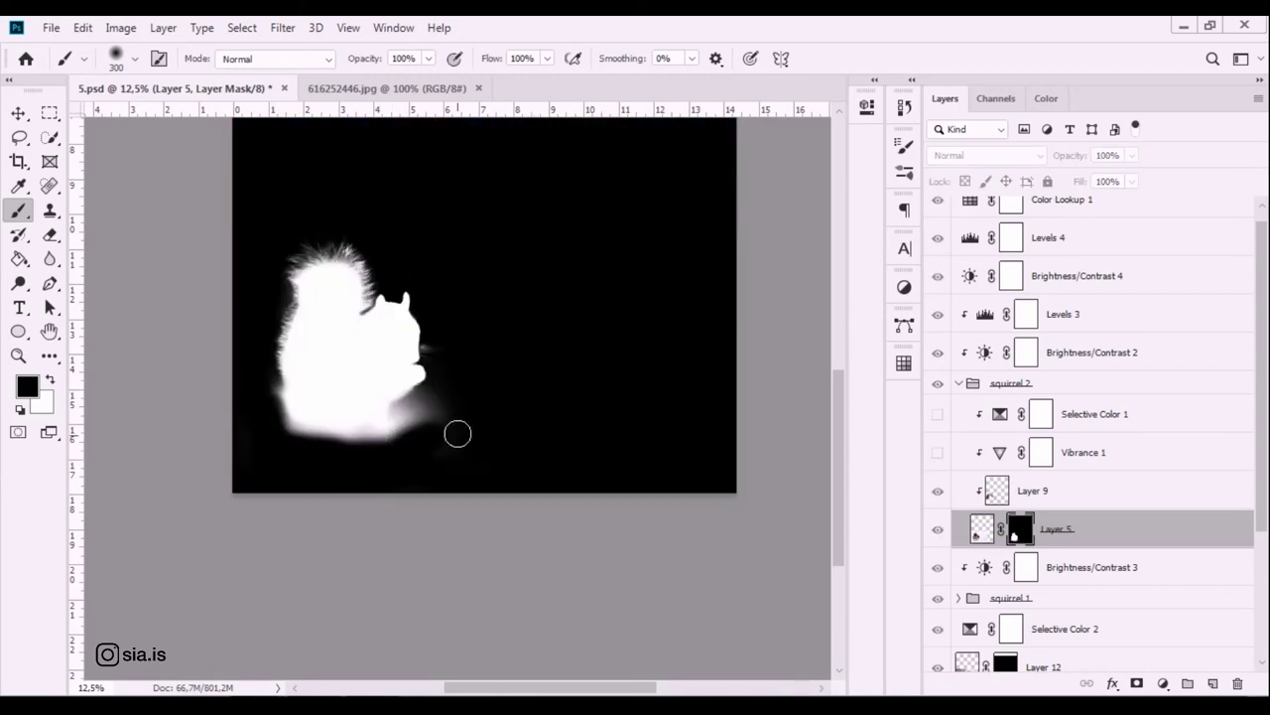
key(bracketright)
key(bracketright)
key(bracketright)
drag(456, 433, 449, 427)
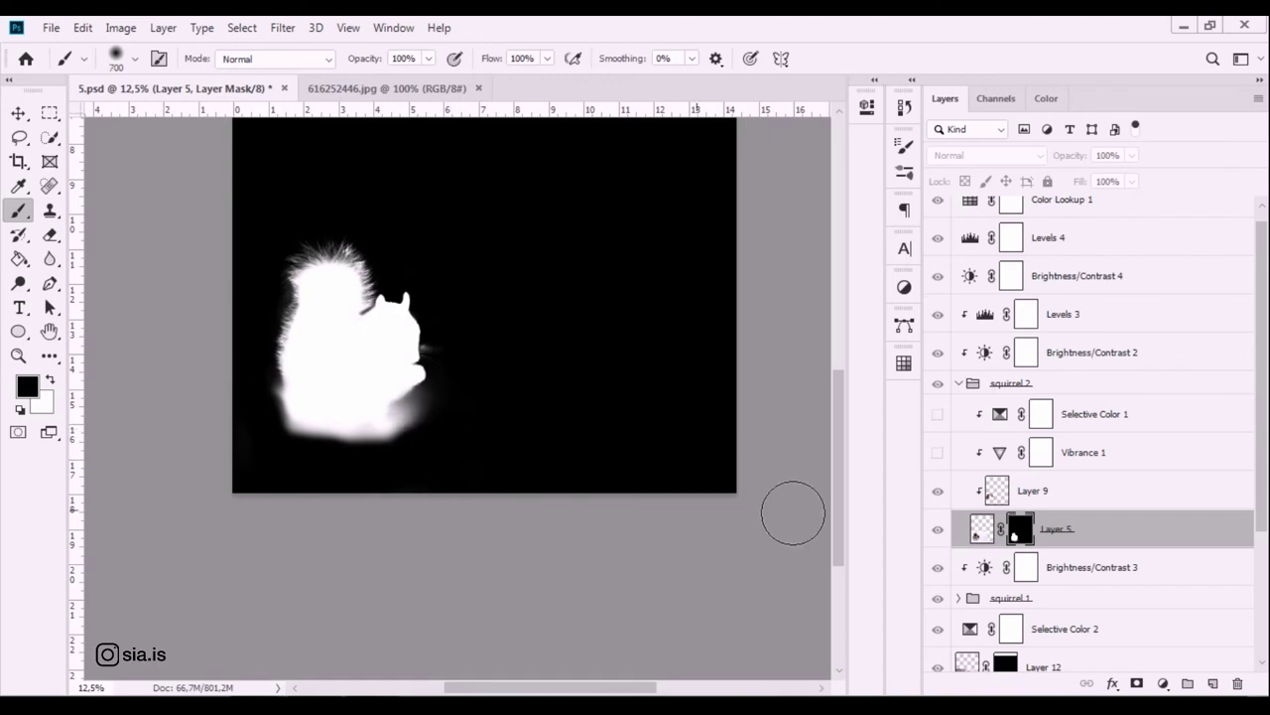
alt+click(1021, 534)
alt+click(1019, 536)
alt+click(1022, 528)
key(ctrl+minus)
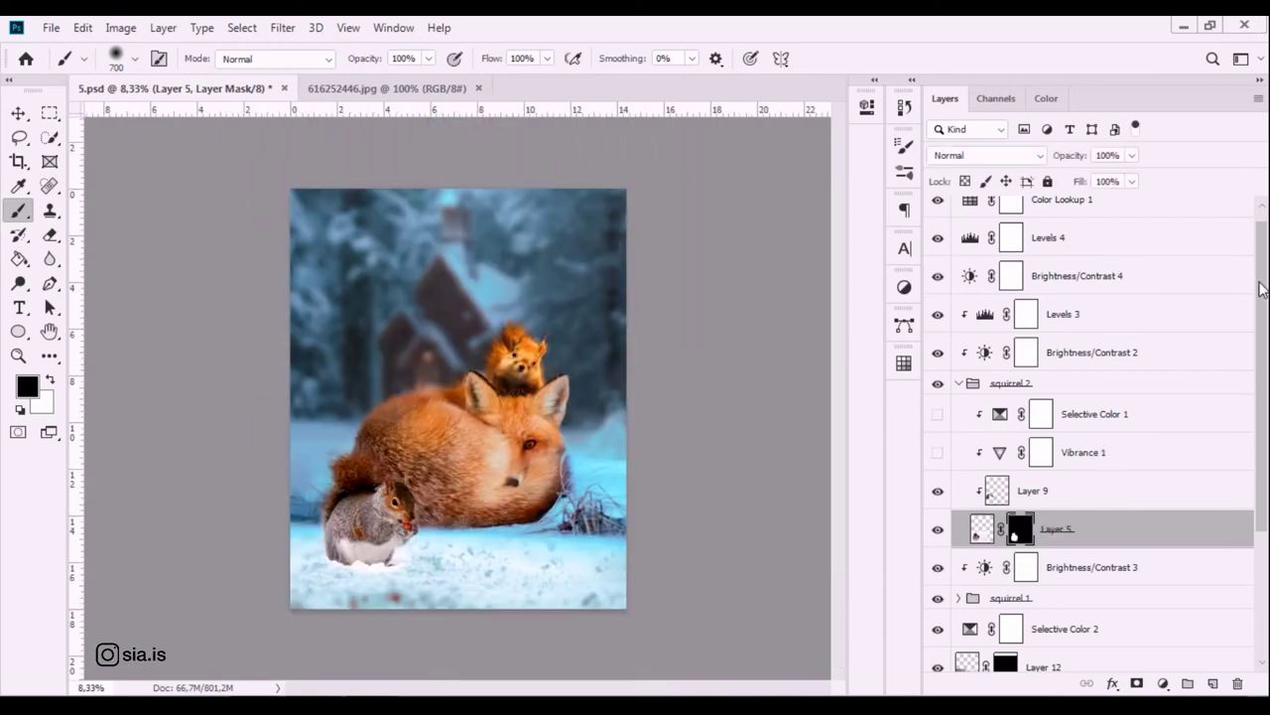
click(1042, 501)
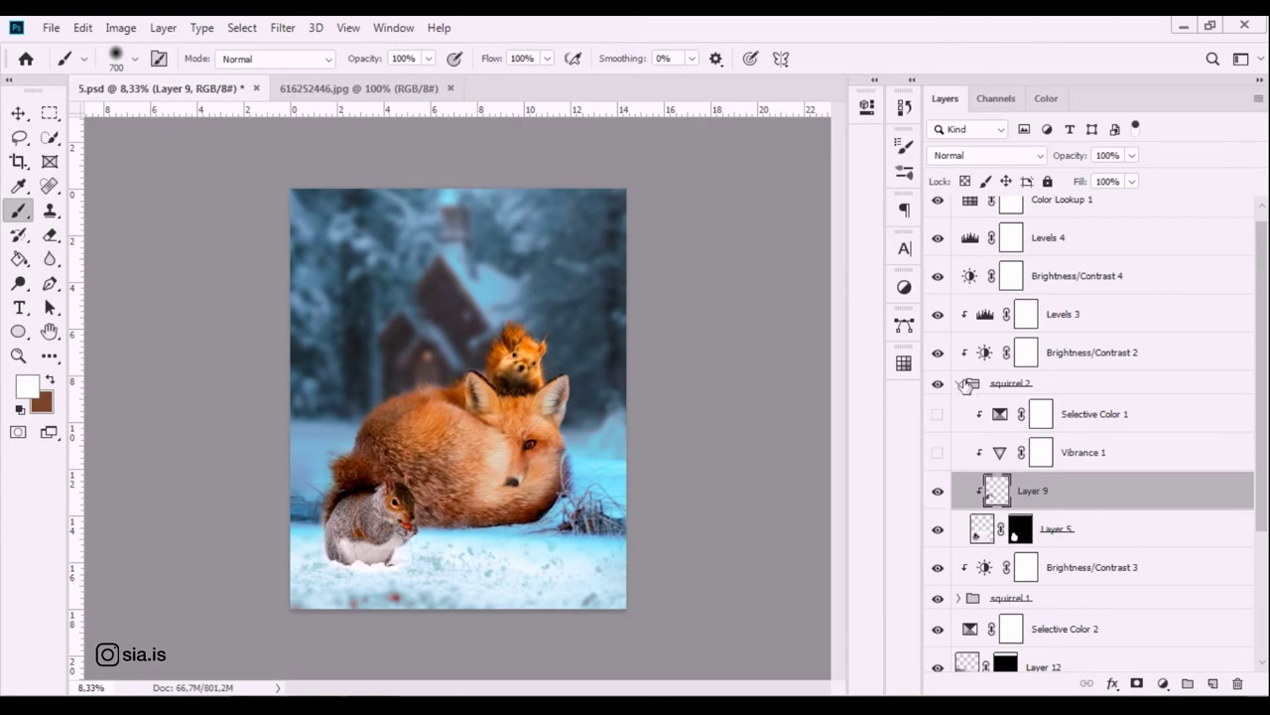
Zoom to 25% on the grey squirrel and target Layer 5's mask with default black/white and a 175 brush.
key(ctrl+plus)
key(ctrl+plus)
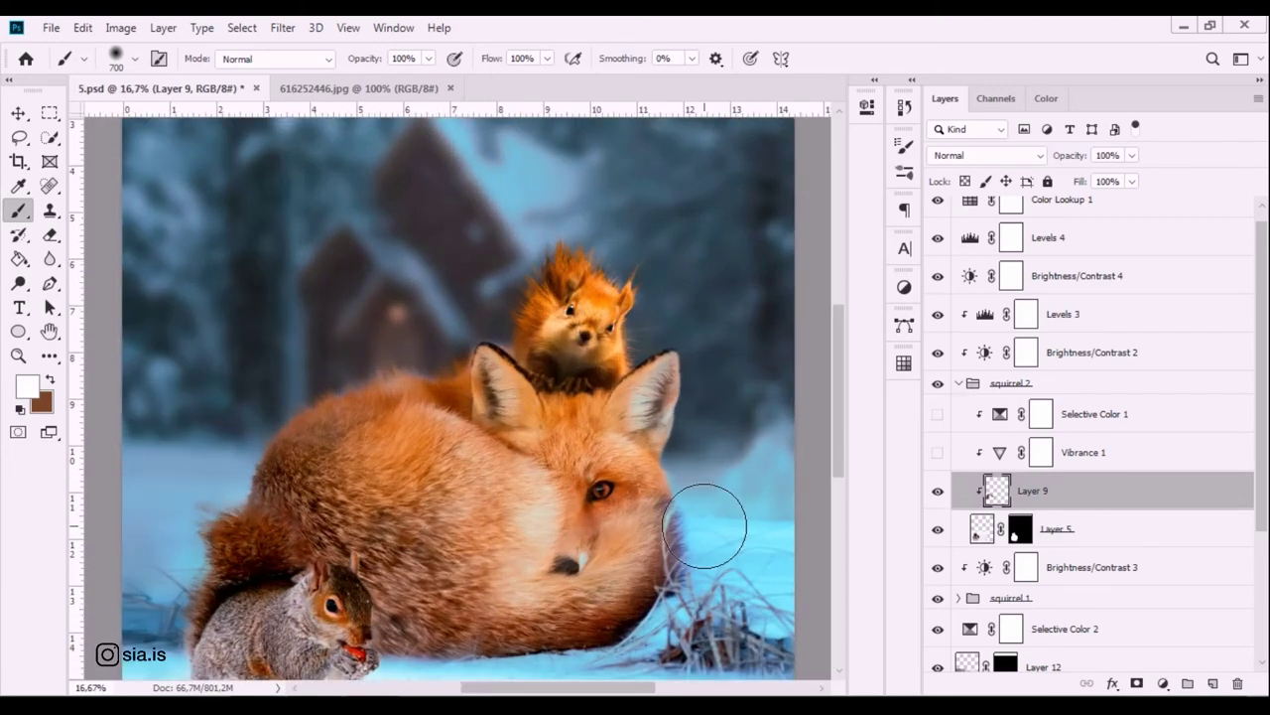
drag(700, 524, 457, 244)
key(ctrl+plus)
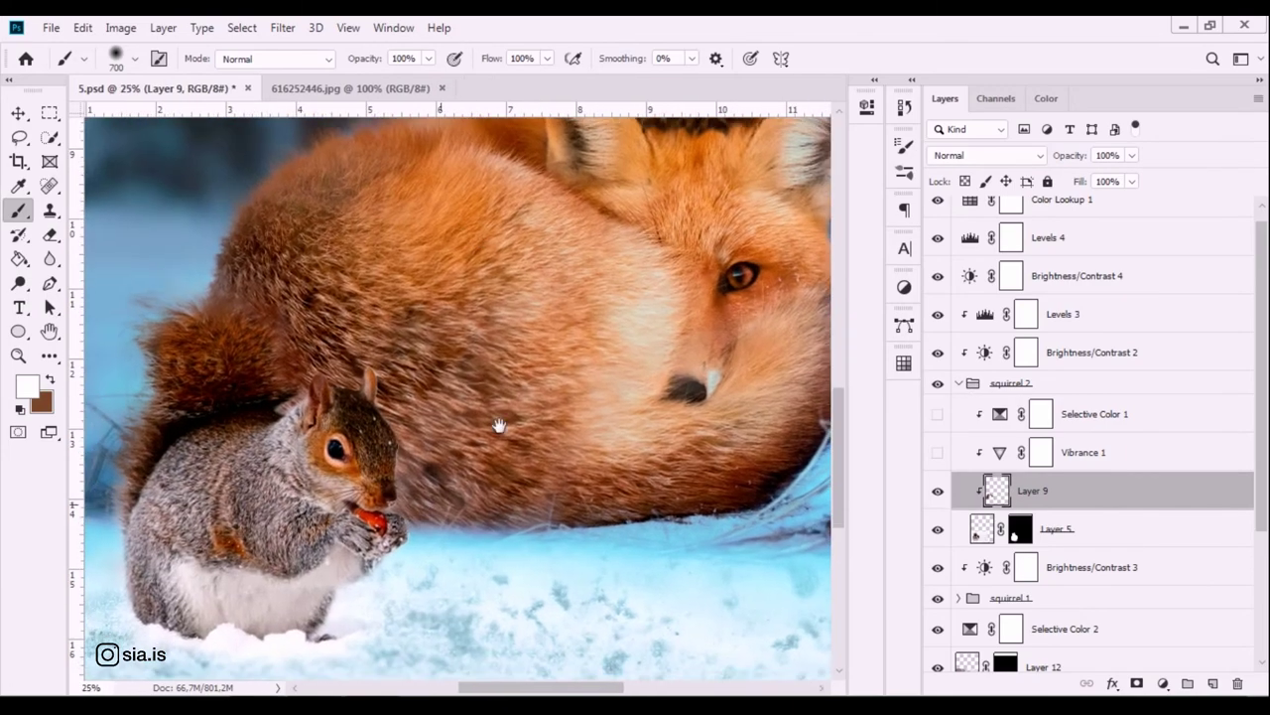
drag(499, 425, 676, 216)
key(bracketleft)
key(bracketleft)
key(bracketleft)
key(bracketleft)
key(bracketleft)
key(bracketleft)
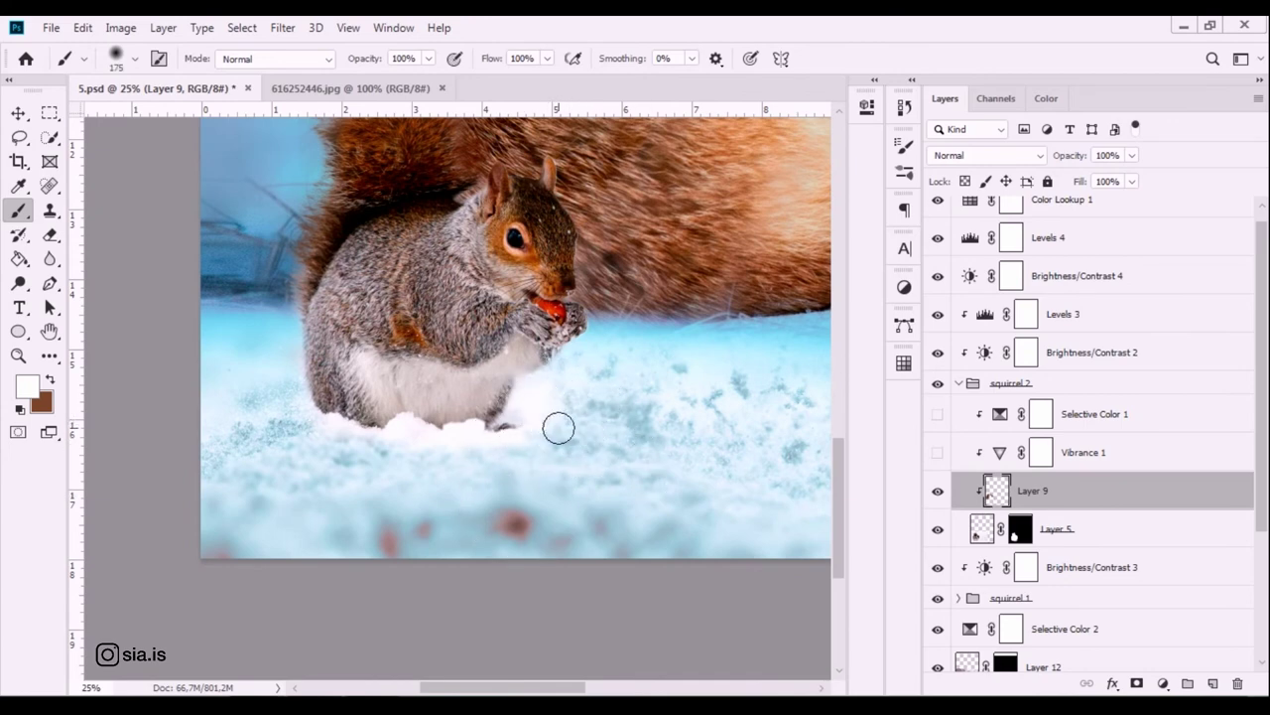
click(1021, 529)
key(d)
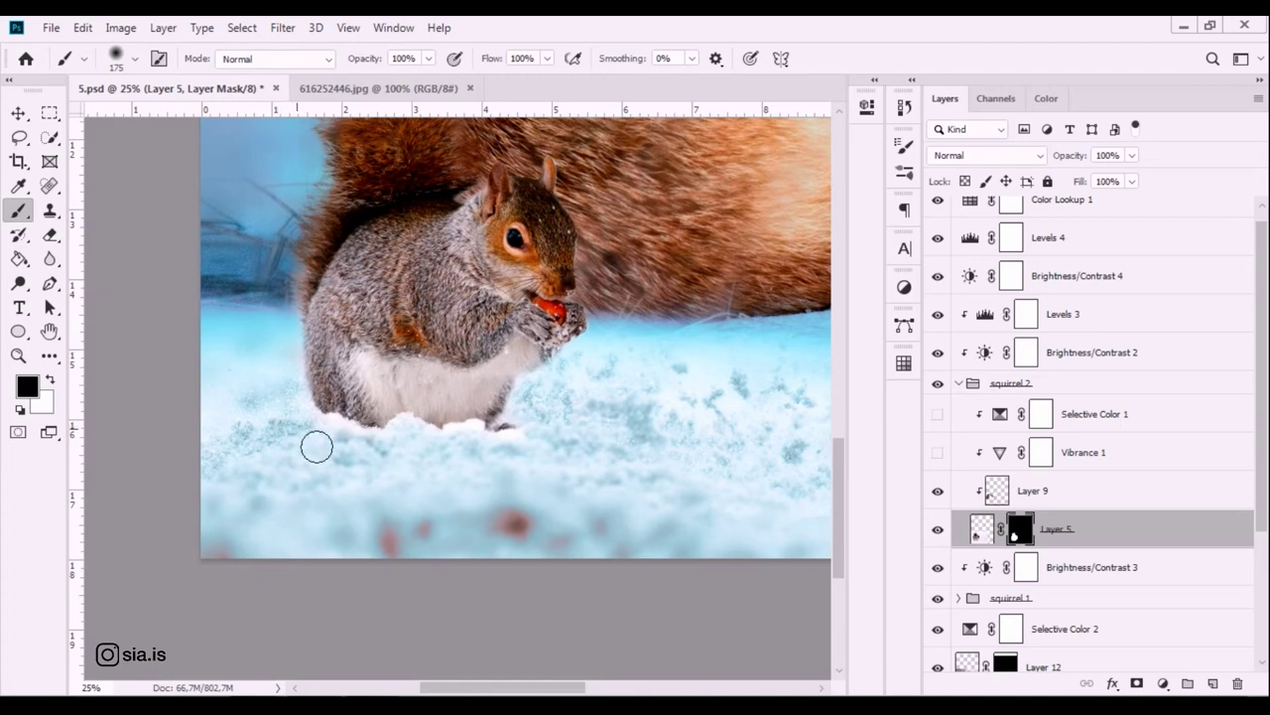
Blend the lower squirrel's base into the snow, alternating white and black paint while checking zoom levels.
key(ctrl+minus)
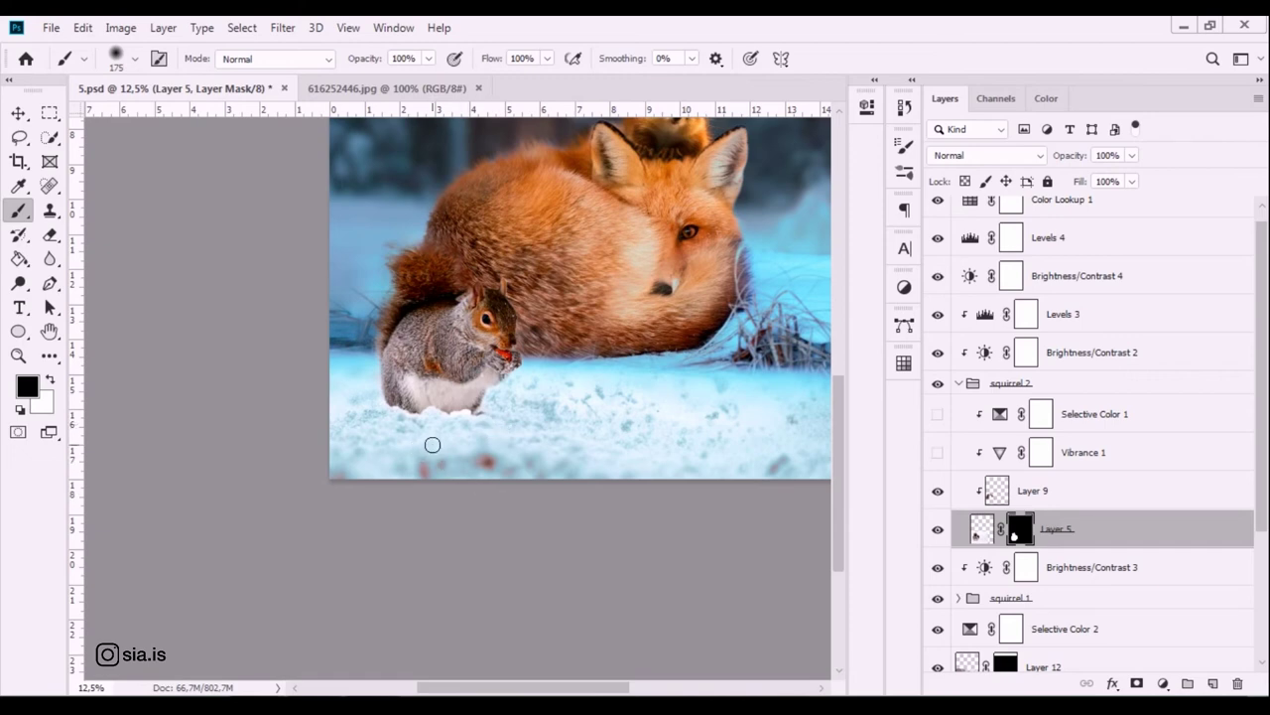
key(x)
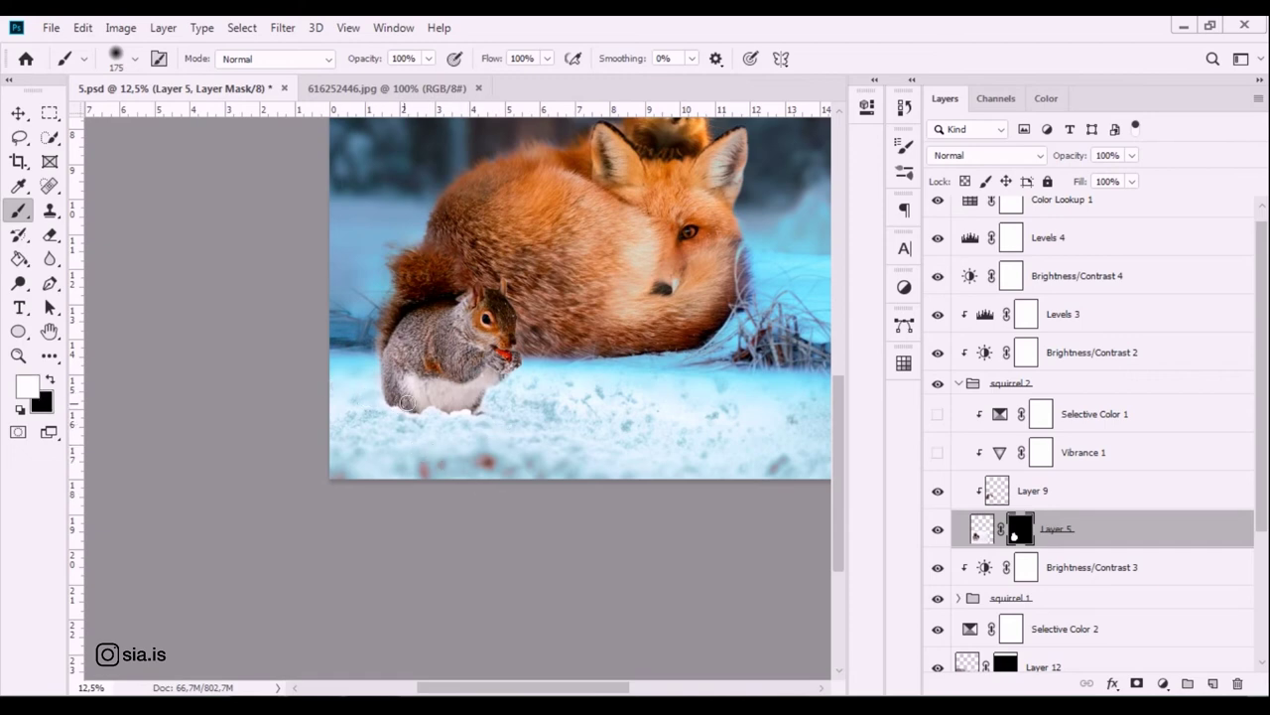
key(x)
key(ctrl+minus)
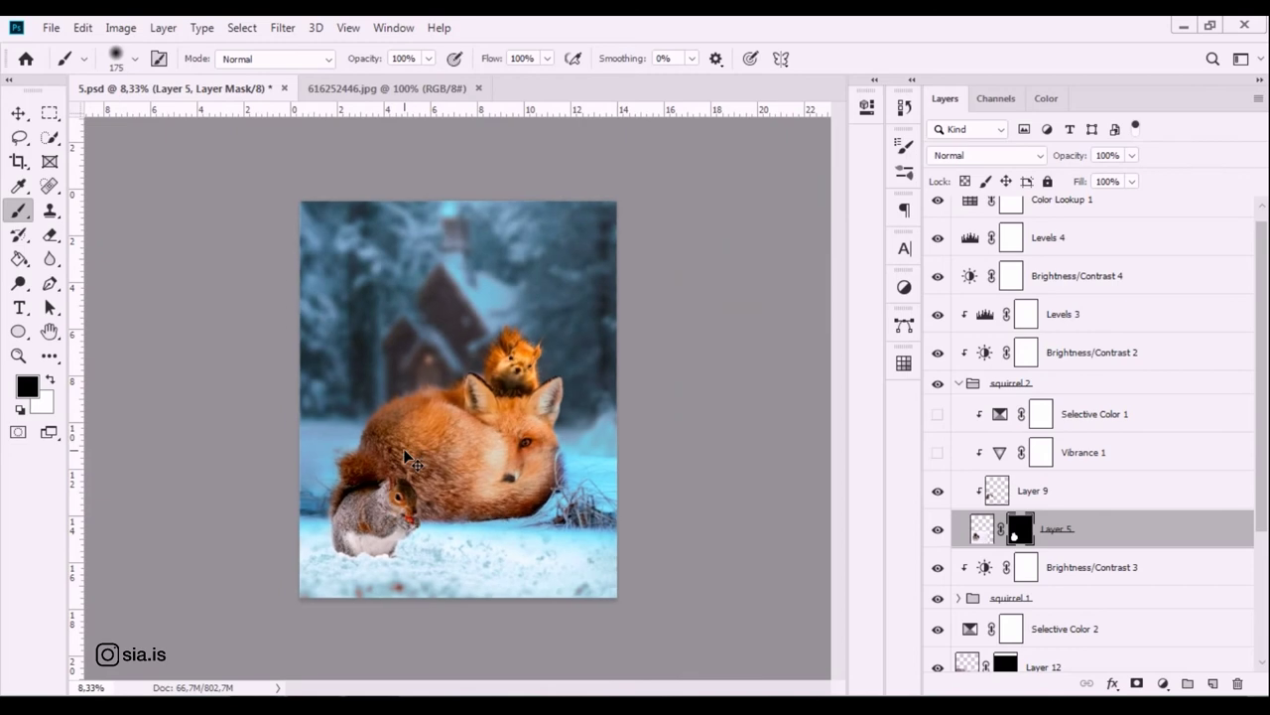
key(ctrl+plus)
drag(317, 583, 437, 453)
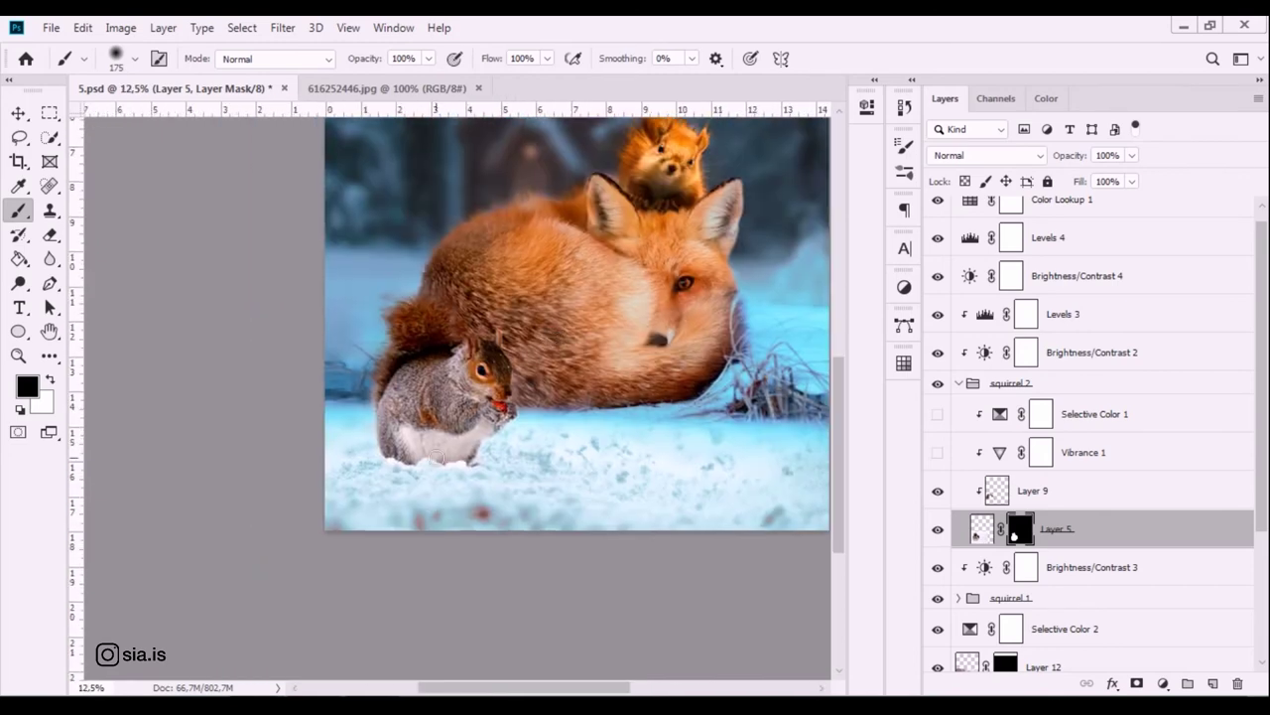
key(ctrl+plus)
key(ctrl+plus)
key(x)
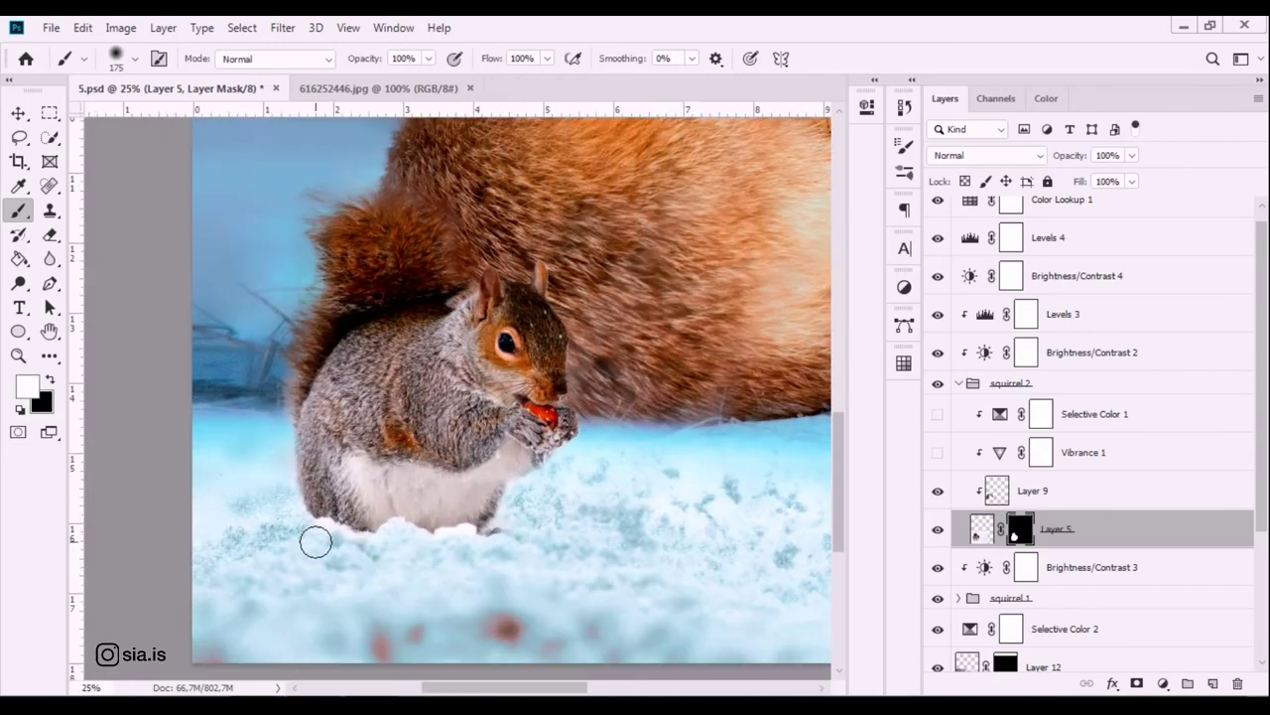
key(x)
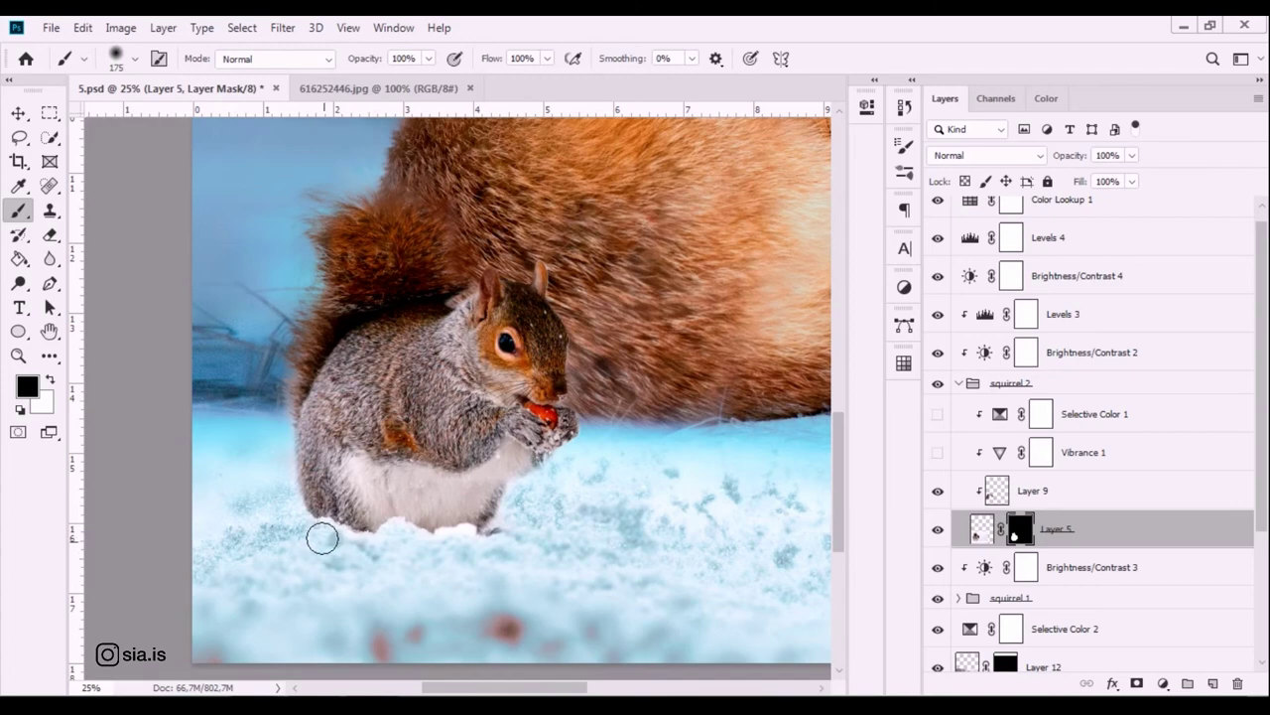
key(ctrl+minus)
key(ctrl+minus)
key(ctrl+minus)
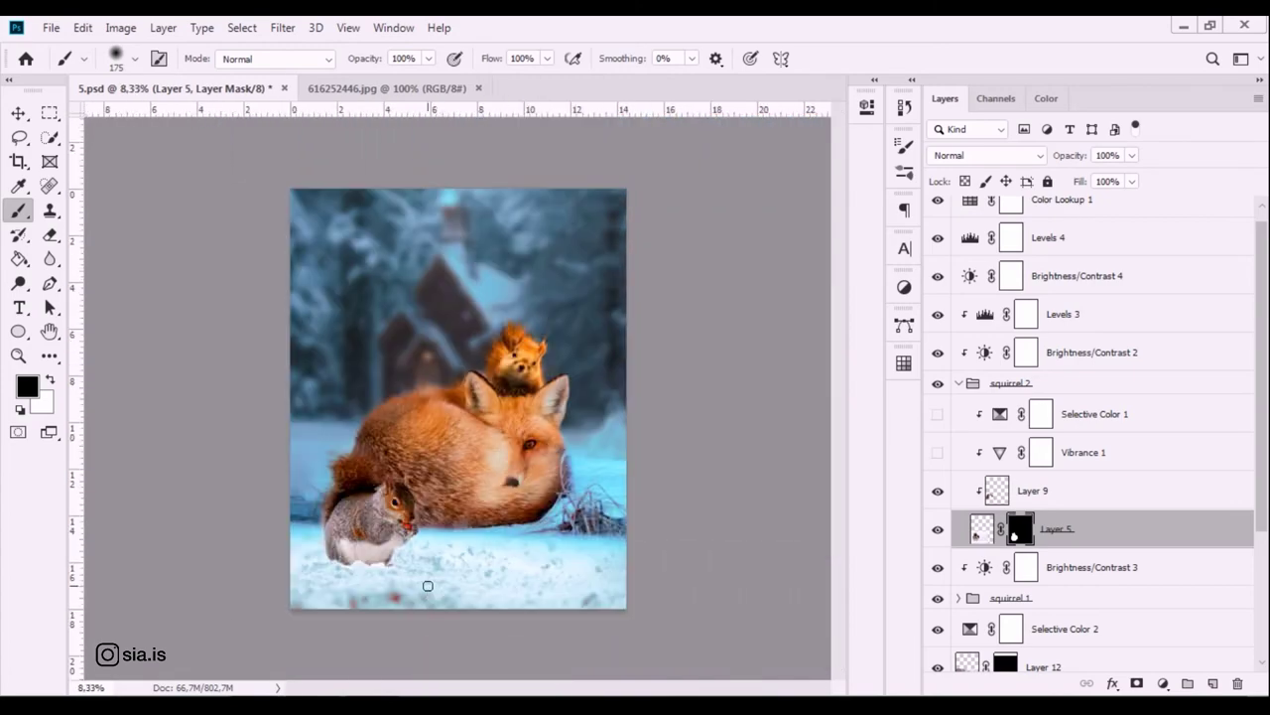
key(ctrl+minus)
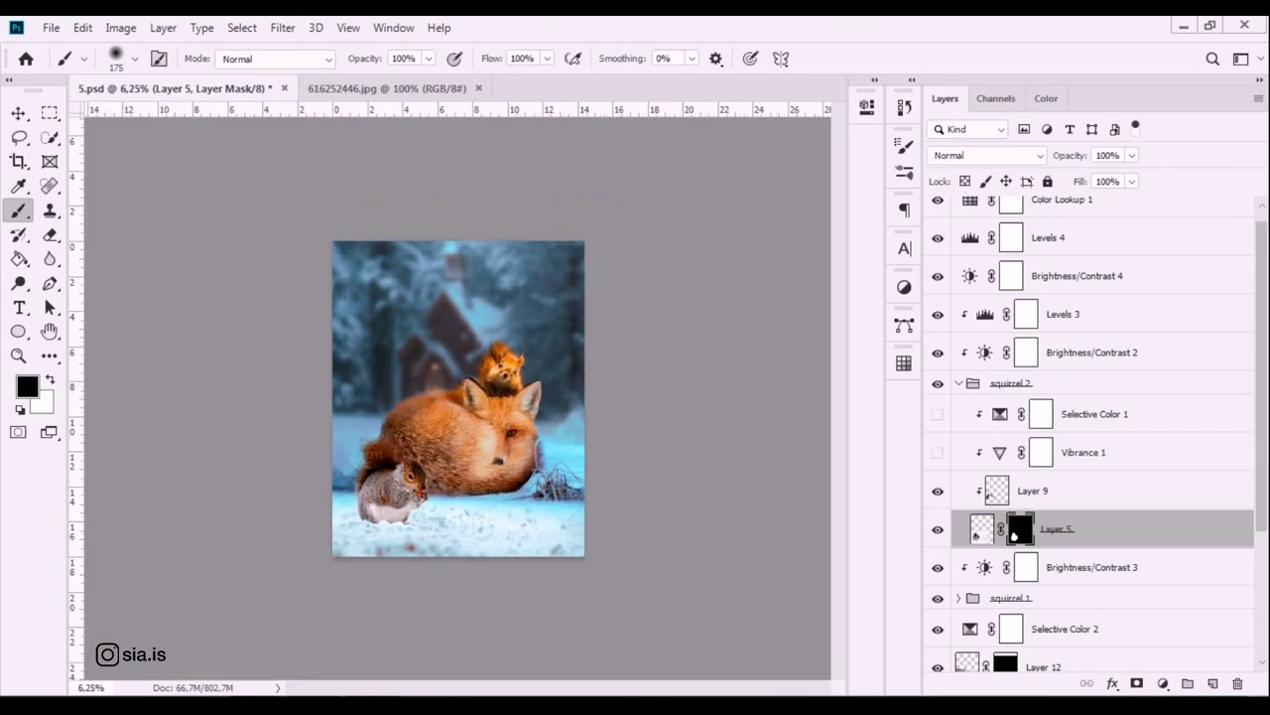
click(18, 112)
Add a new empty layer, Layer 13, above Levels 3.
click(1129, 539)
scroll(1210, 388, down, 2)
scroll(1210, 387, up, 2)
scroll(1209, 380, down, 5)
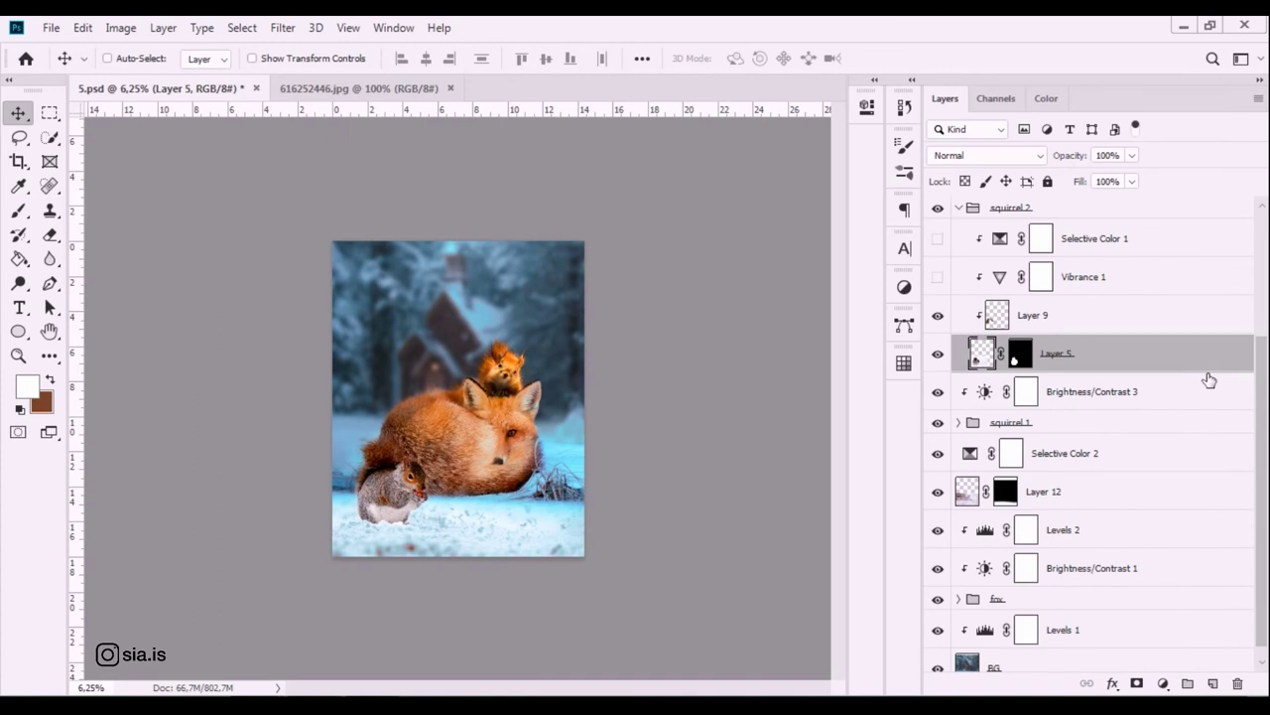
scroll(1209, 380, down, 1)
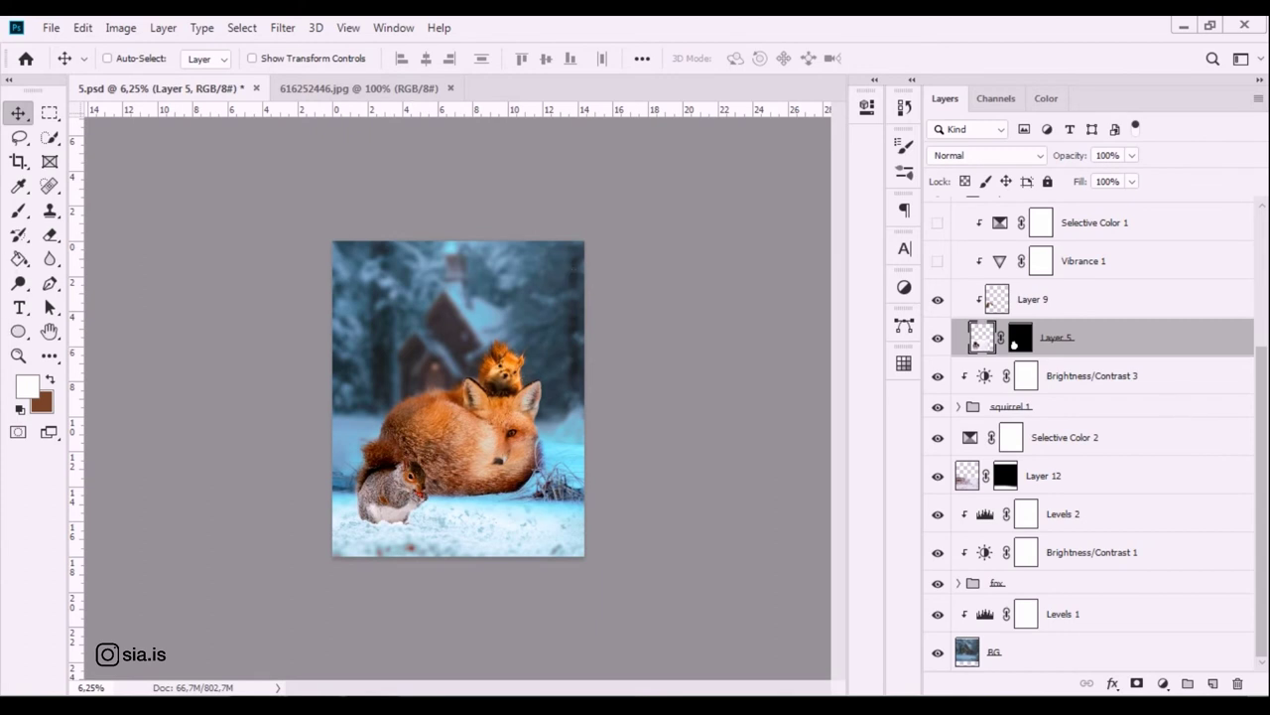
scroll(1141, 298, up, 5)
scroll(1102, 326, up, 1)
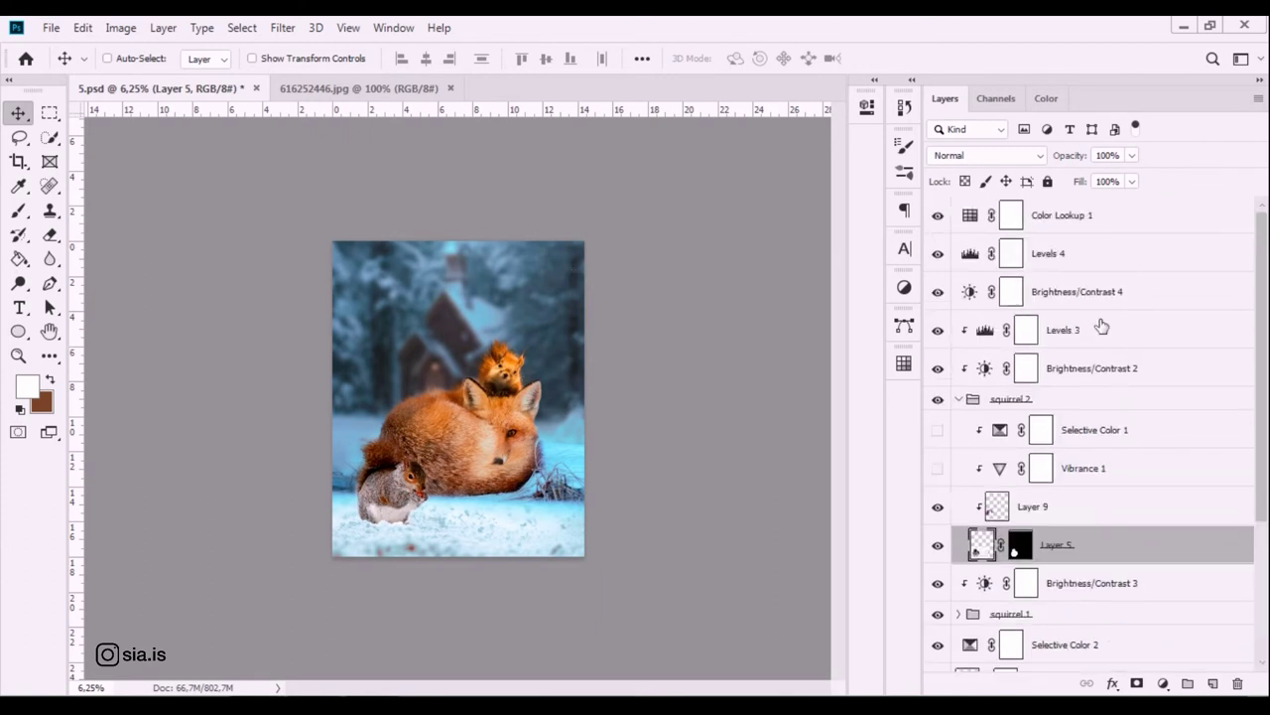
click(1095, 337)
click(1213, 682)
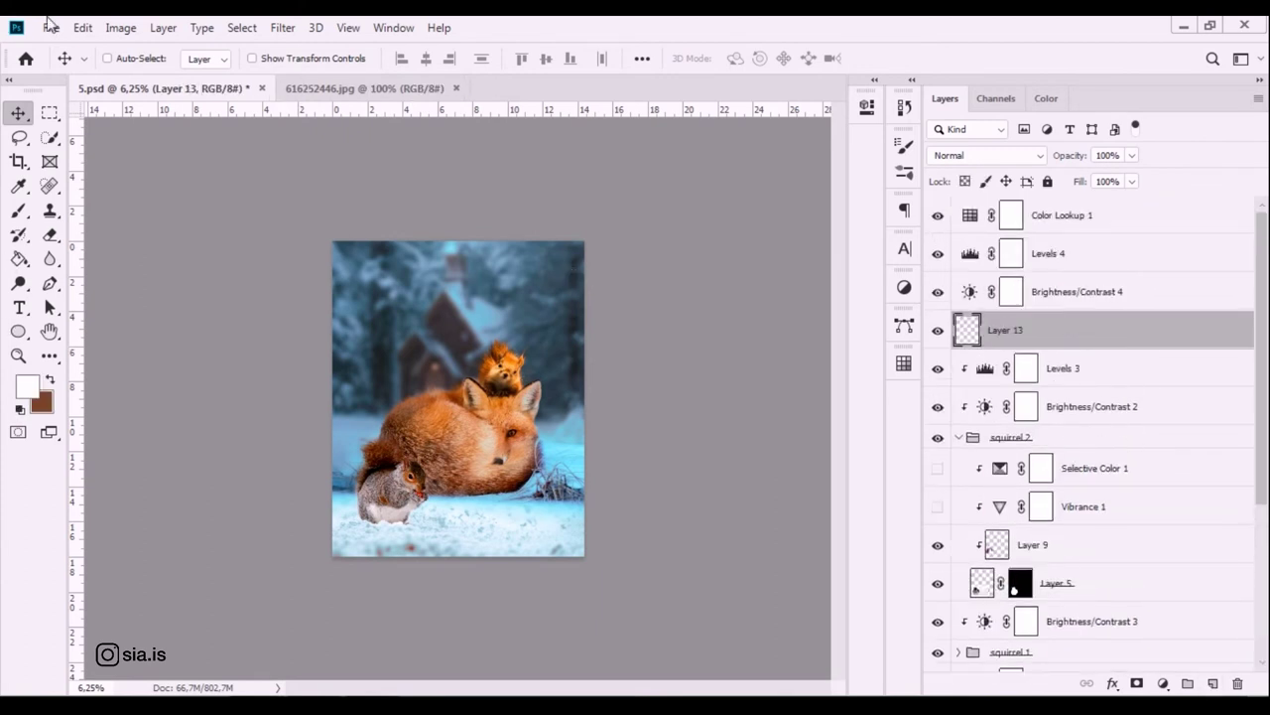
Fill Layer 13 with 50% Gray and set its blend mode to Overlay.
click(82, 26)
click(129, 315)
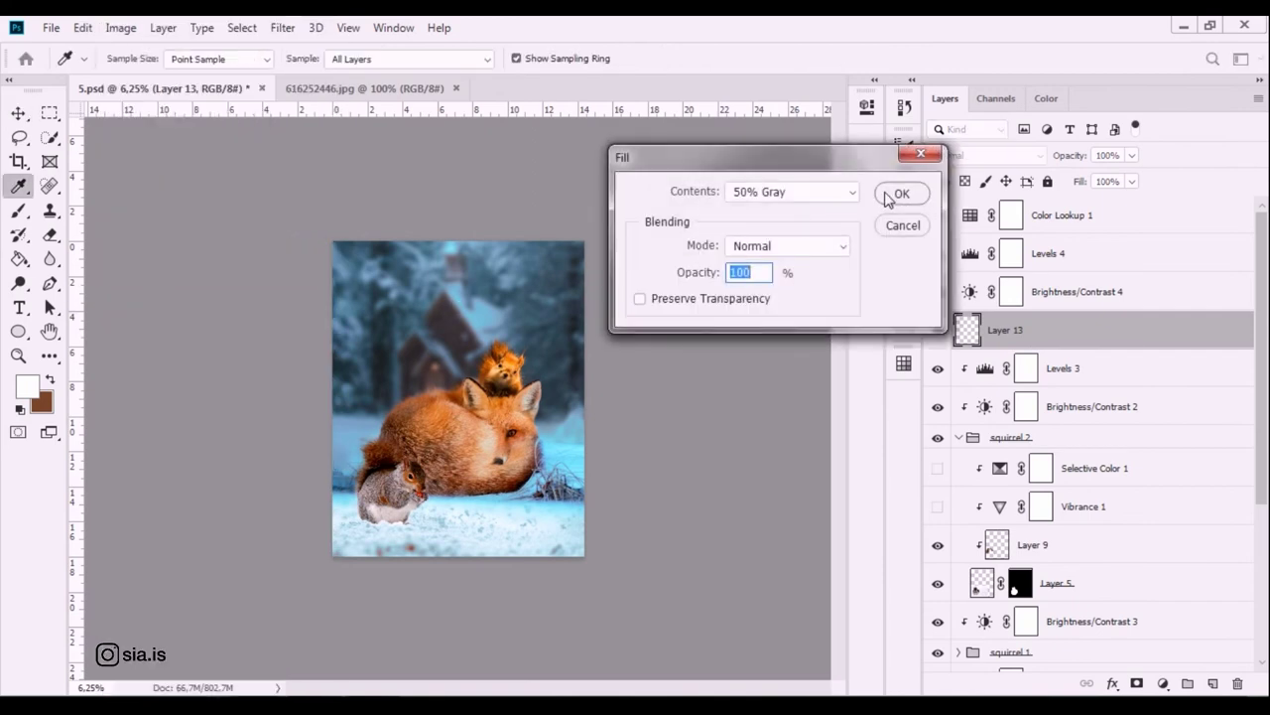
click(896, 193)
click(977, 156)
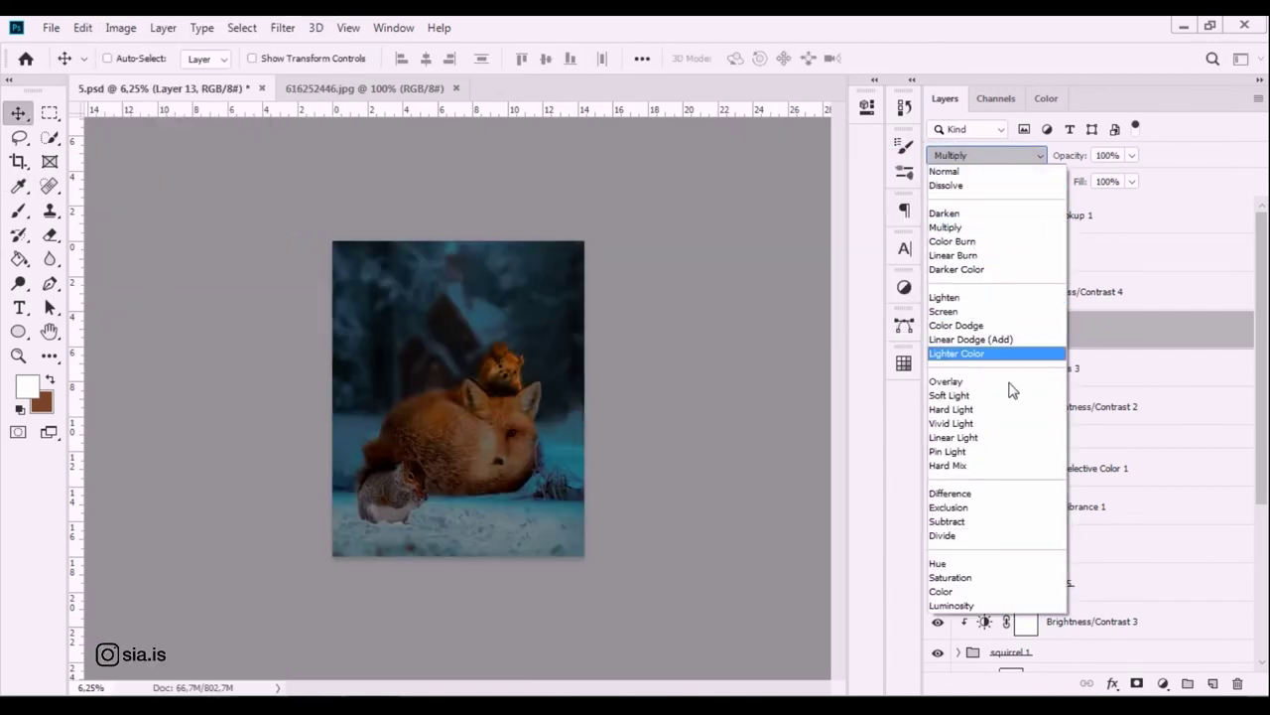
click(1004, 383)
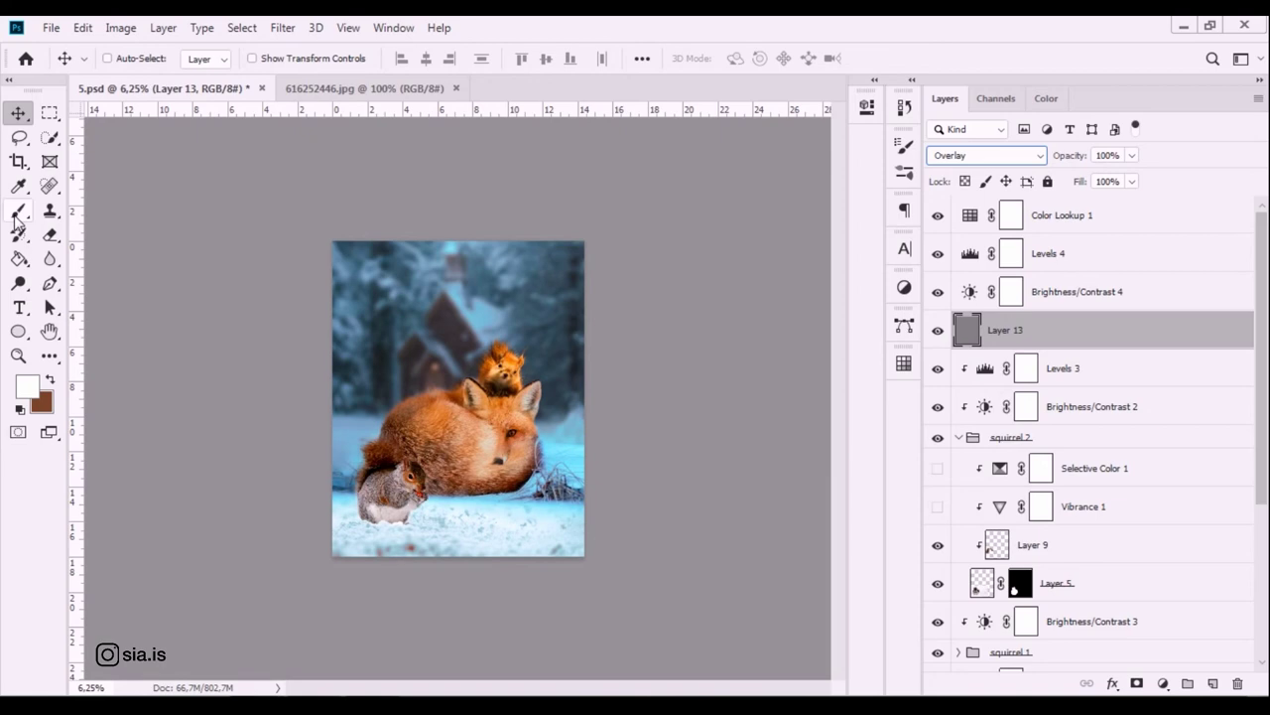
click(24, 284)
click(95, 284)
key(ctrl+plus)
key(ctrl+plus)
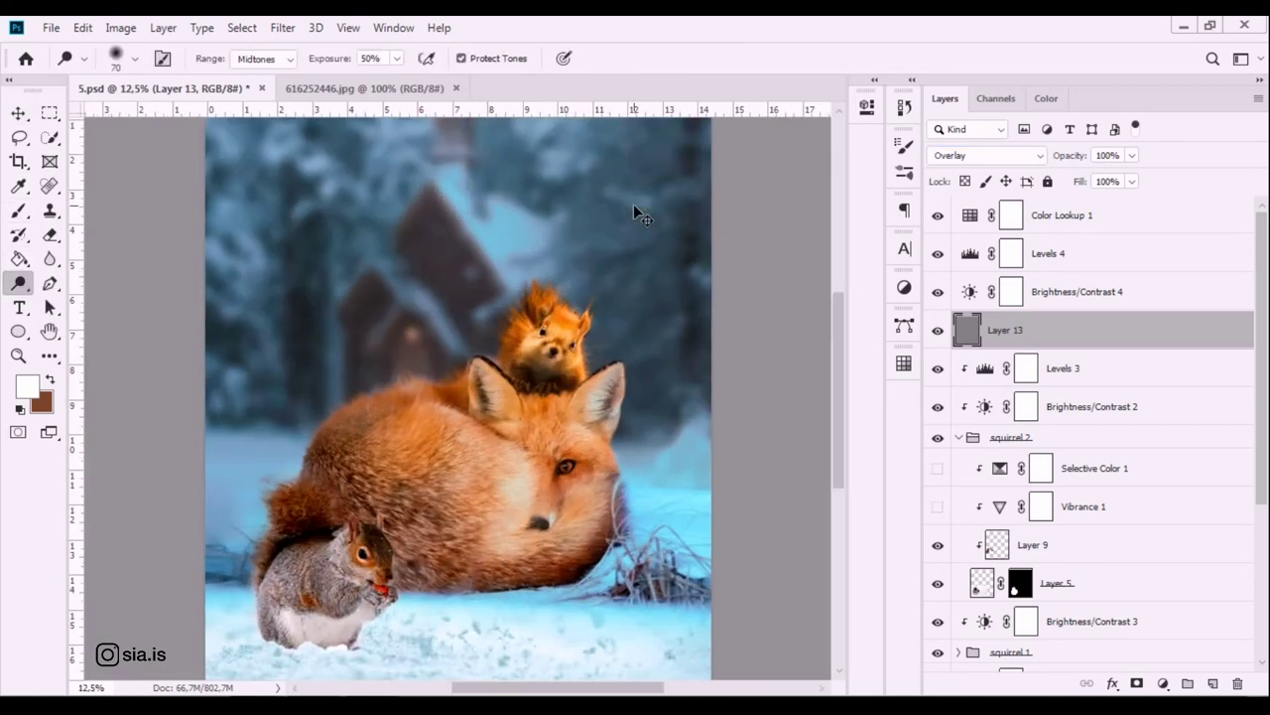
key(ctrl+plus)
key(ctrl+plus)
With a smaller brush, paint a white highlight on Layer 13 near the top squirrel's head.
key(b)
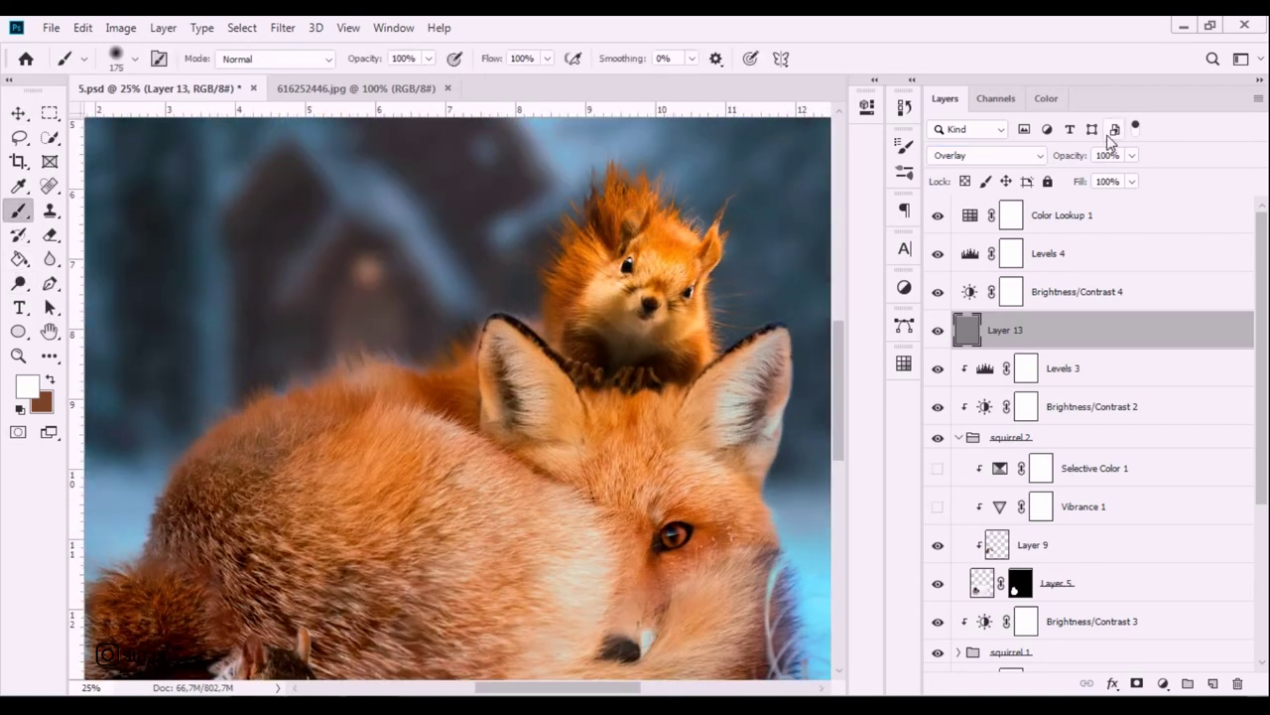
mouse_move(467, 446)
mouse_down()
mouse_move(387, 364)
mouse_move(374, 368)
mouse_up()
key(bracketleft)
key(bracketleft)
key(bracketleft)
key(bracketleft)
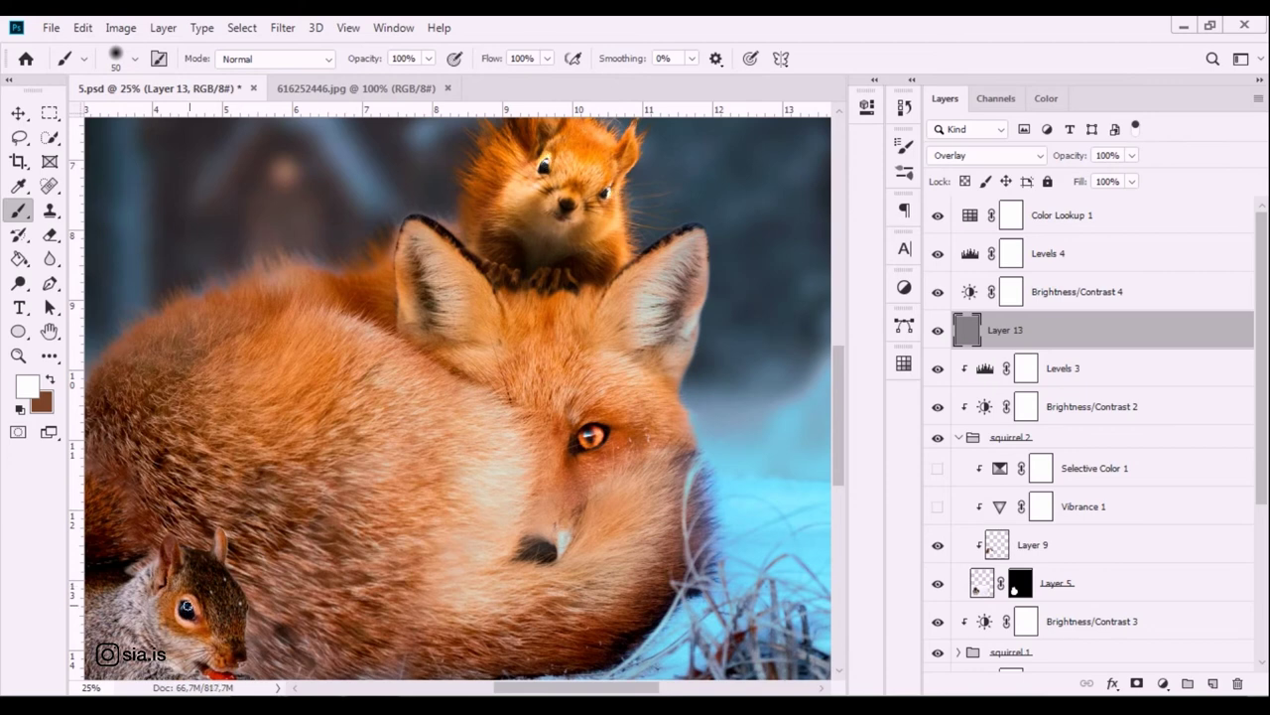
click(191, 623)
key(ctrl+minus)
key(ctrl+minus)
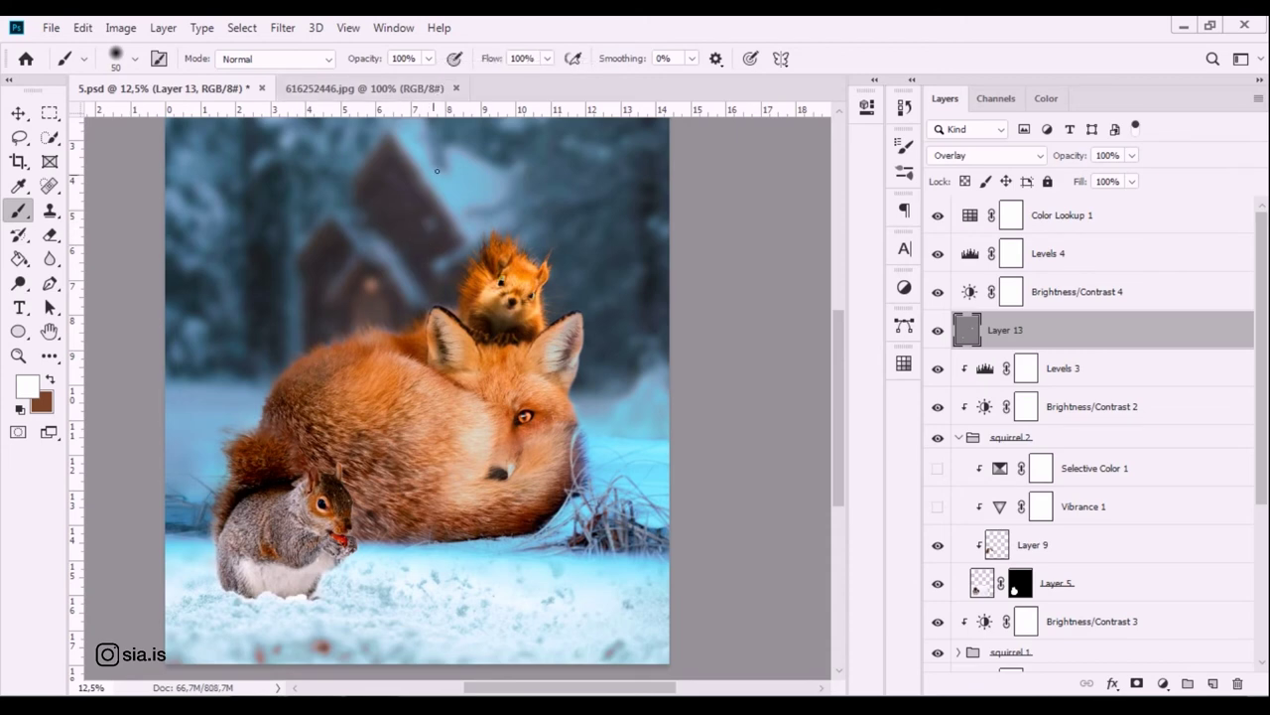
Set the soft white brush to 28% opacity and enlarge it.
click(428, 59)
drag(434, 78, 360, 96)
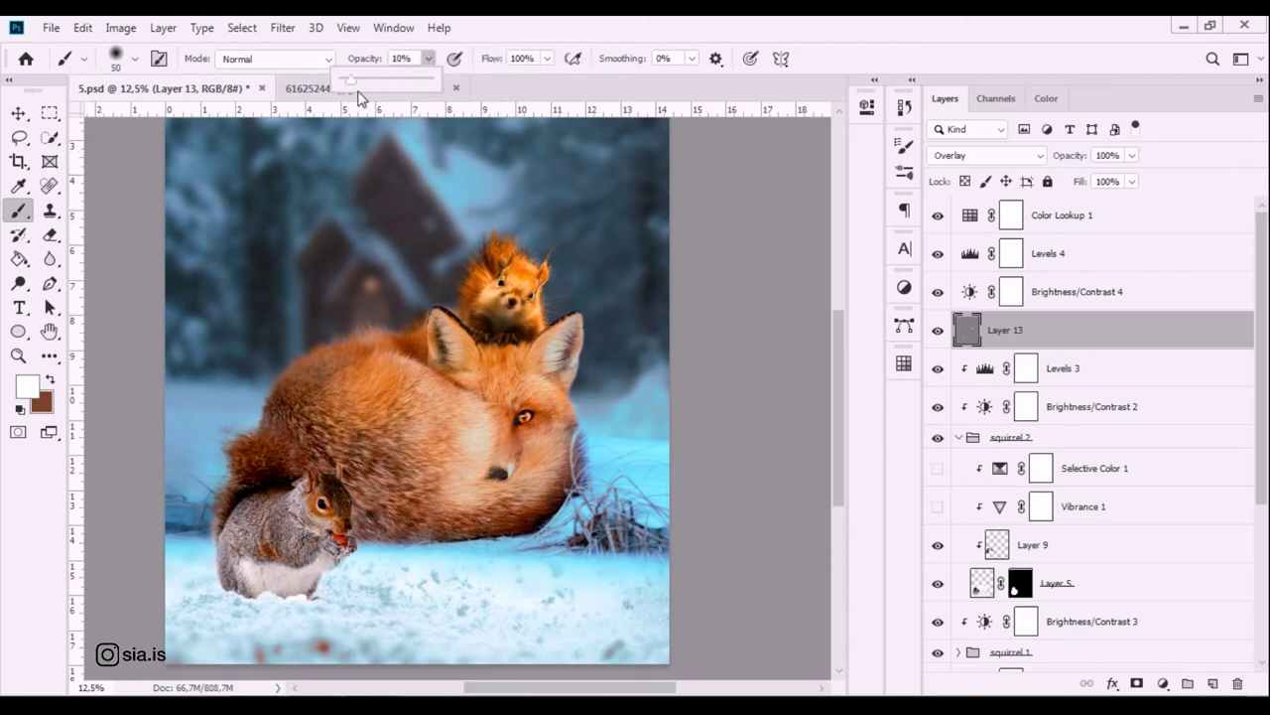
scroll(501, 297, up, 1)
scroll(501, 297, up, 1)
scroll(501, 298, up, 1)
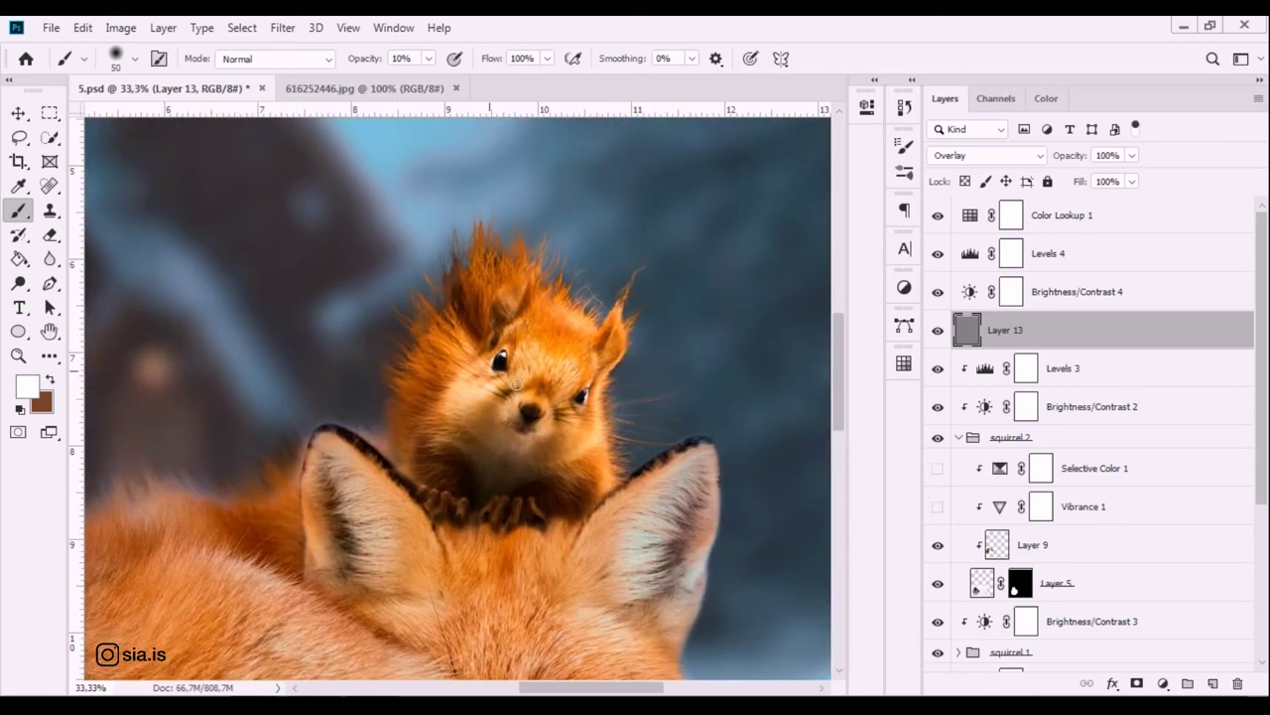
click(428, 59)
drag(428, 79, 442, 79)
scroll(536, 427, down, 1)
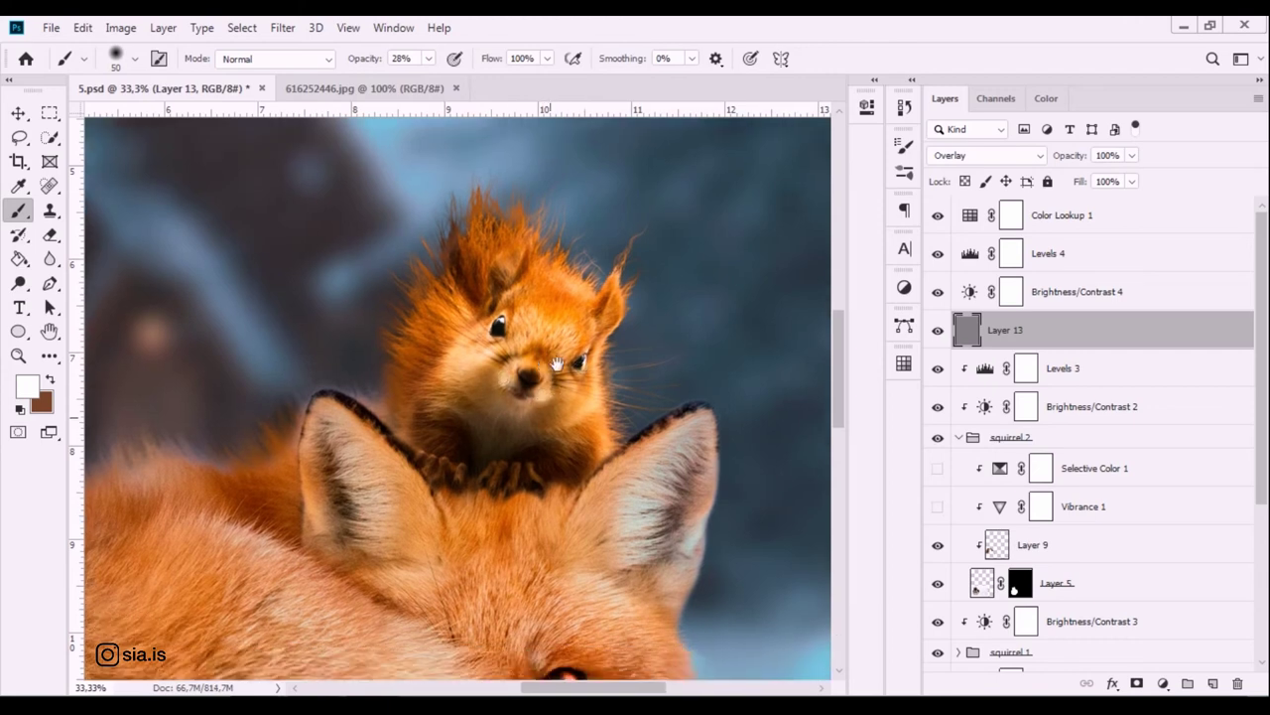
scroll(506, 318, down, 1)
key(bracketright)
key(bracketright)
key(bracketright)
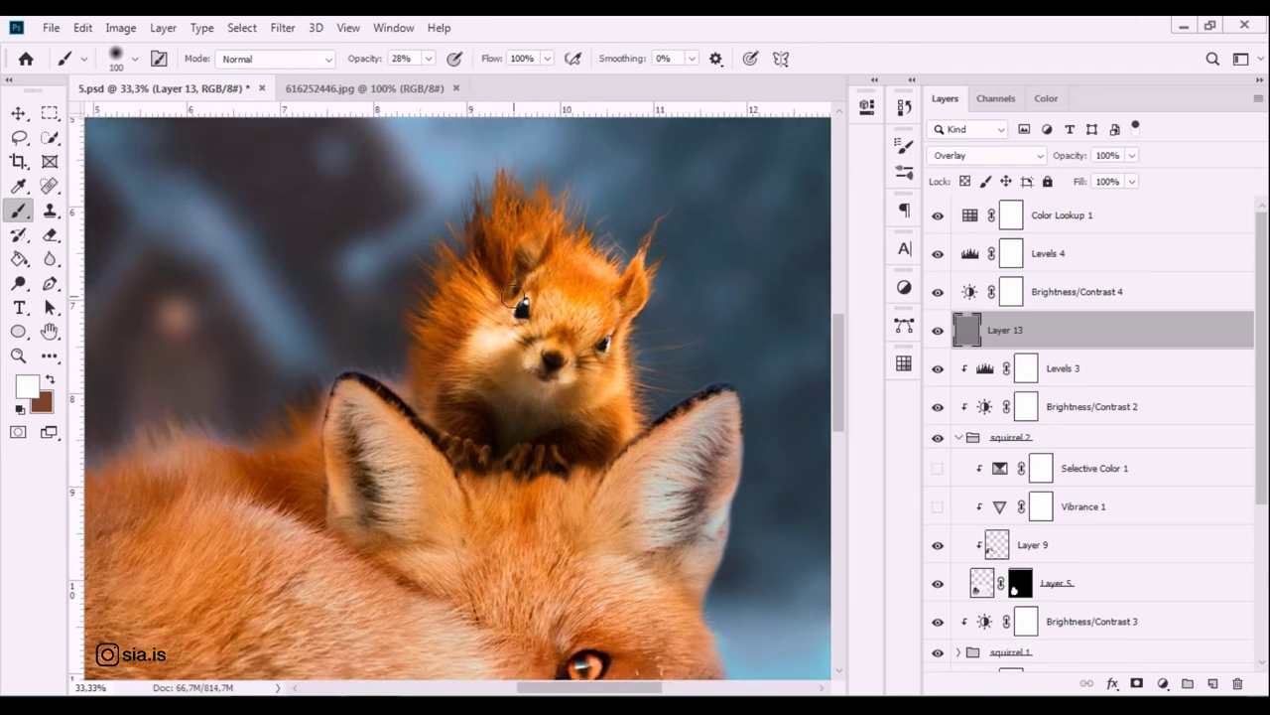
Brighten the top squirrel's head with a soft white highlight stroke.
mouse_move(501, 332)
mouse_down()
mouse_move(604, 287)
mouse_move(536, 211)
mouse_up()
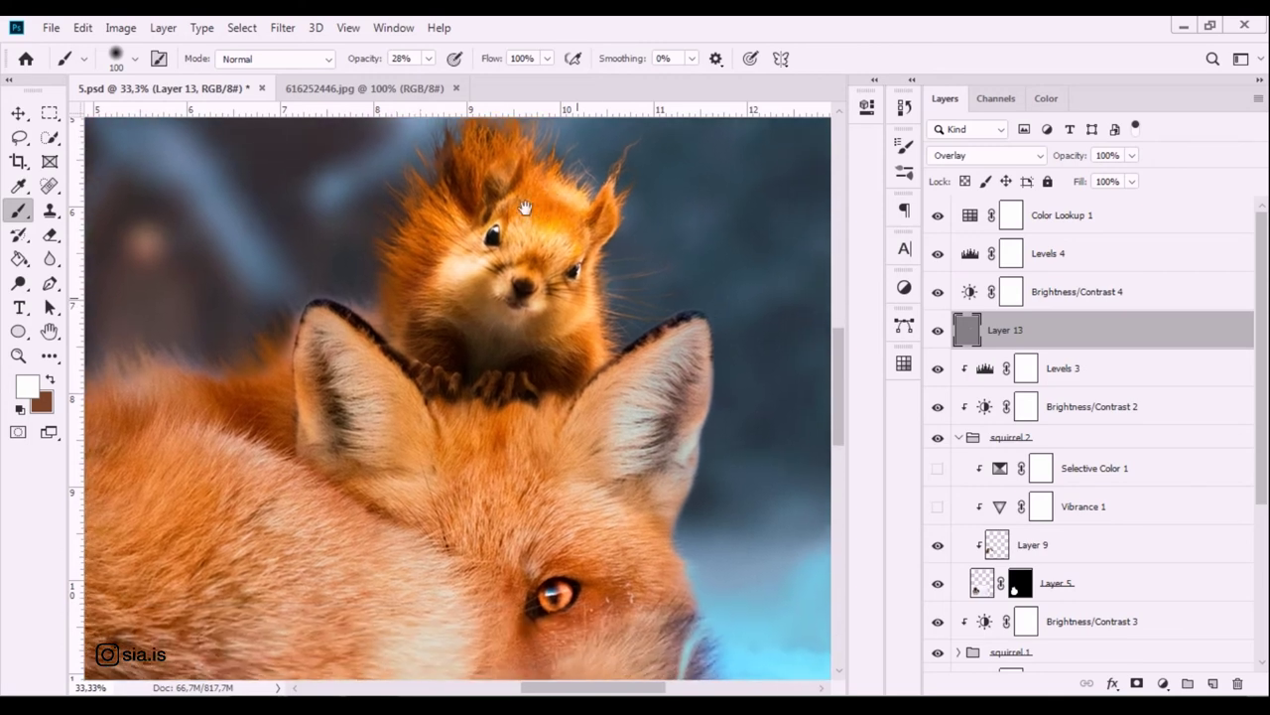
drag(470, 330, 455, 377)
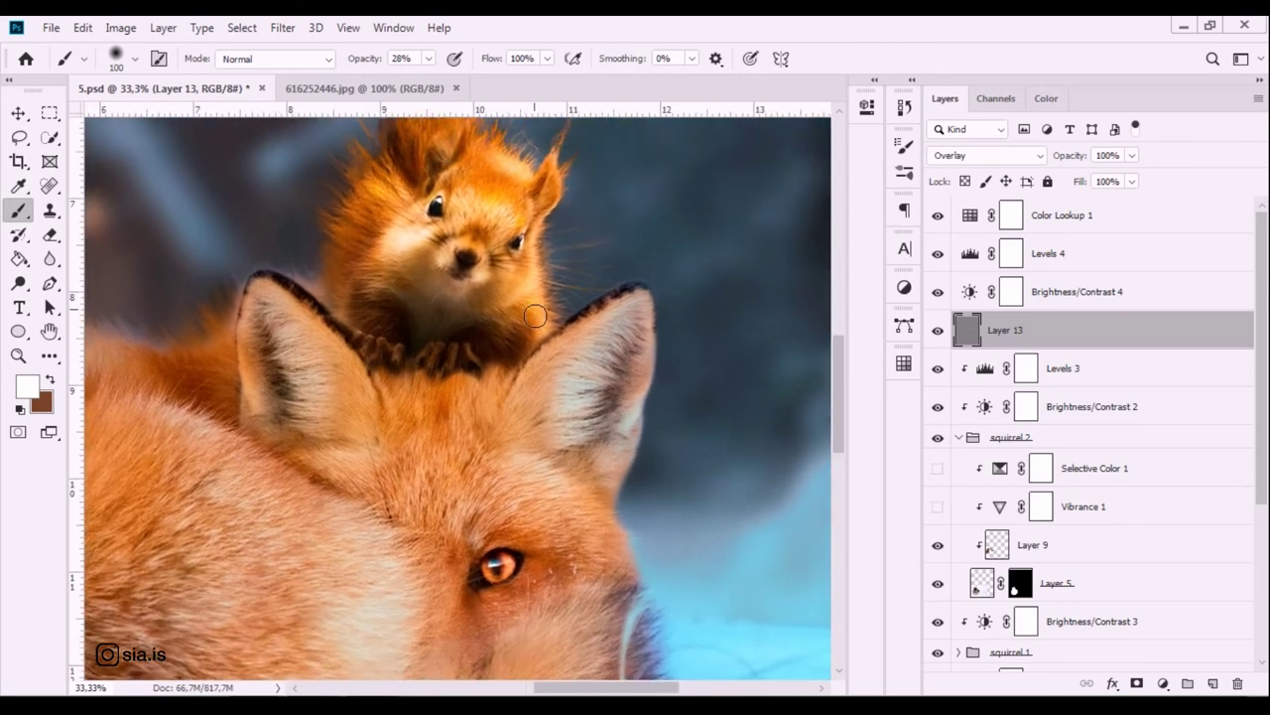
drag(539, 327, 561, 265)
drag(456, 360, 486, 315)
key(bracketleft)
key(bracketleft)
key(bracketleft)
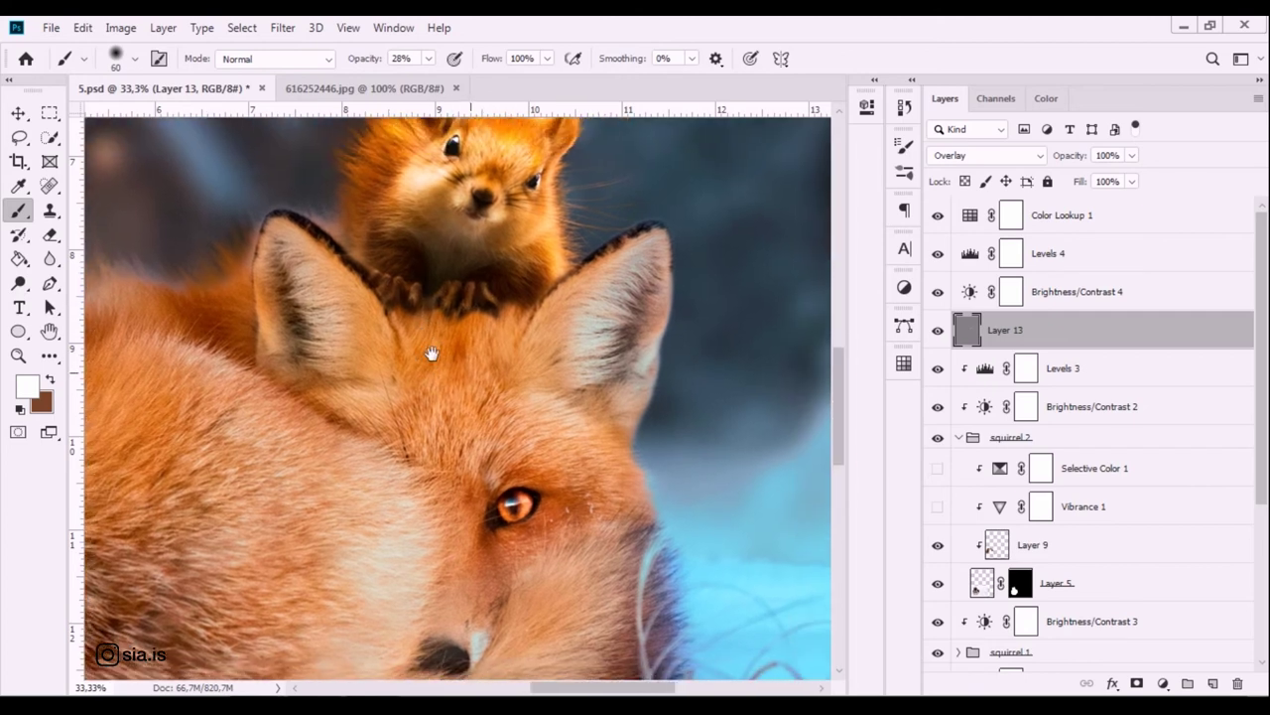
drag(455, 329, 407, 320)
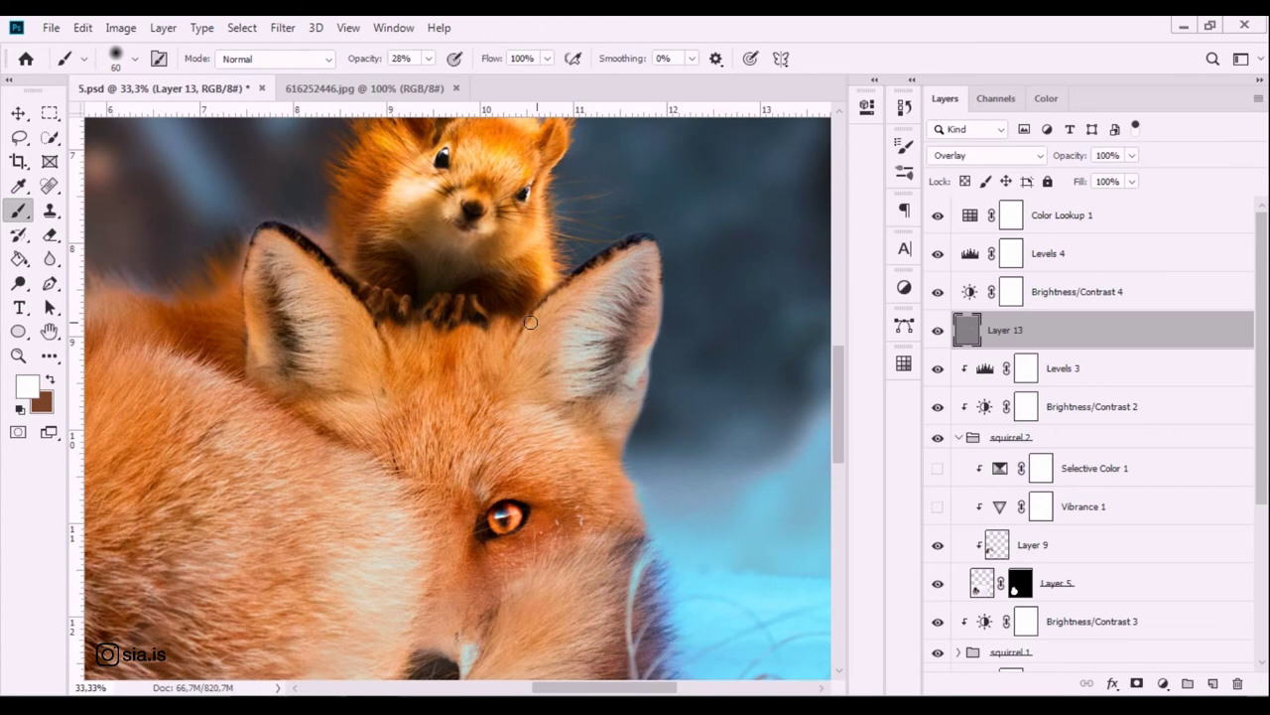
drag(505, 340, 539, 239)
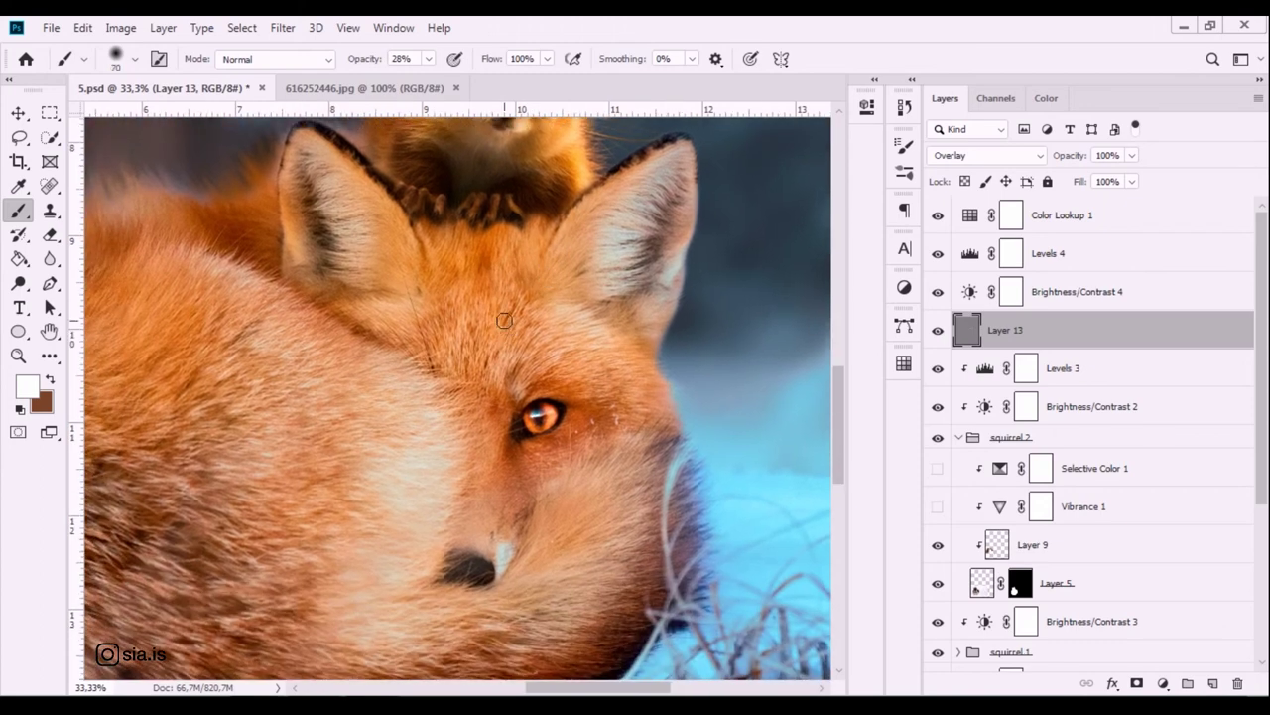
key(bracketright)
key(bracketright)
key(bracketright)
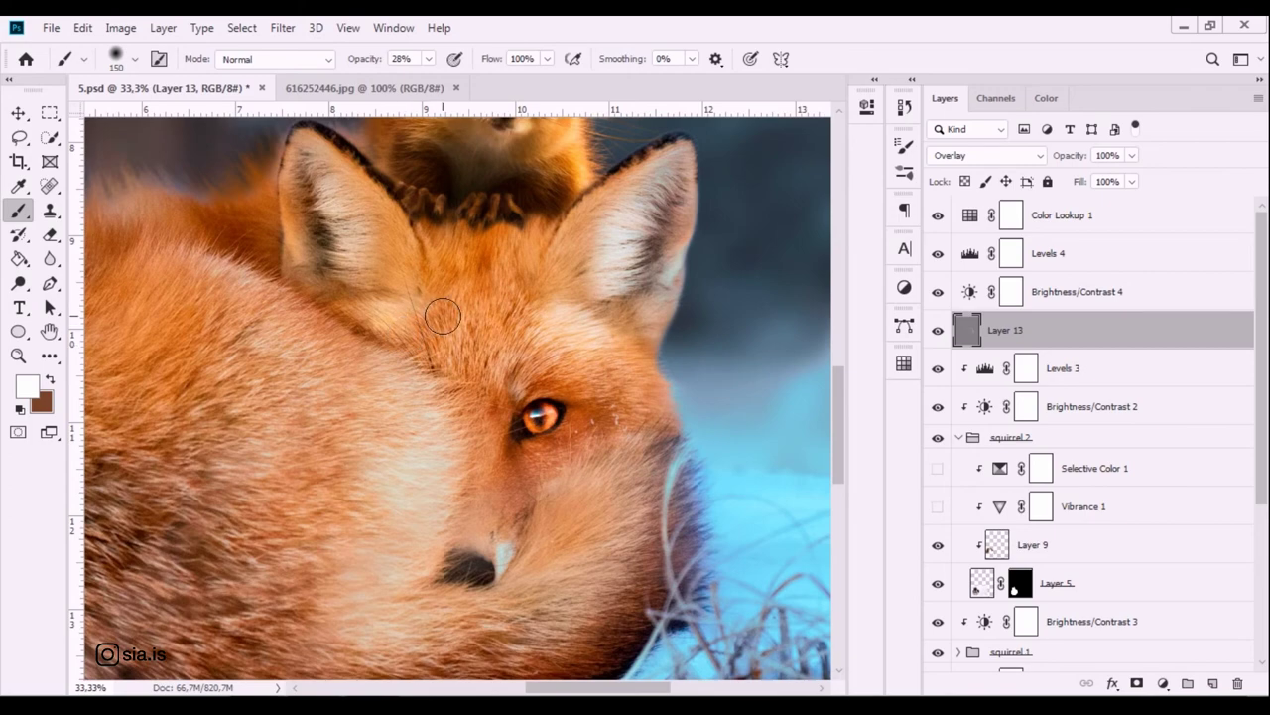
Lighten the fox's fur with a soft white stroke at a larger brush size.
key(ctrl+minus)
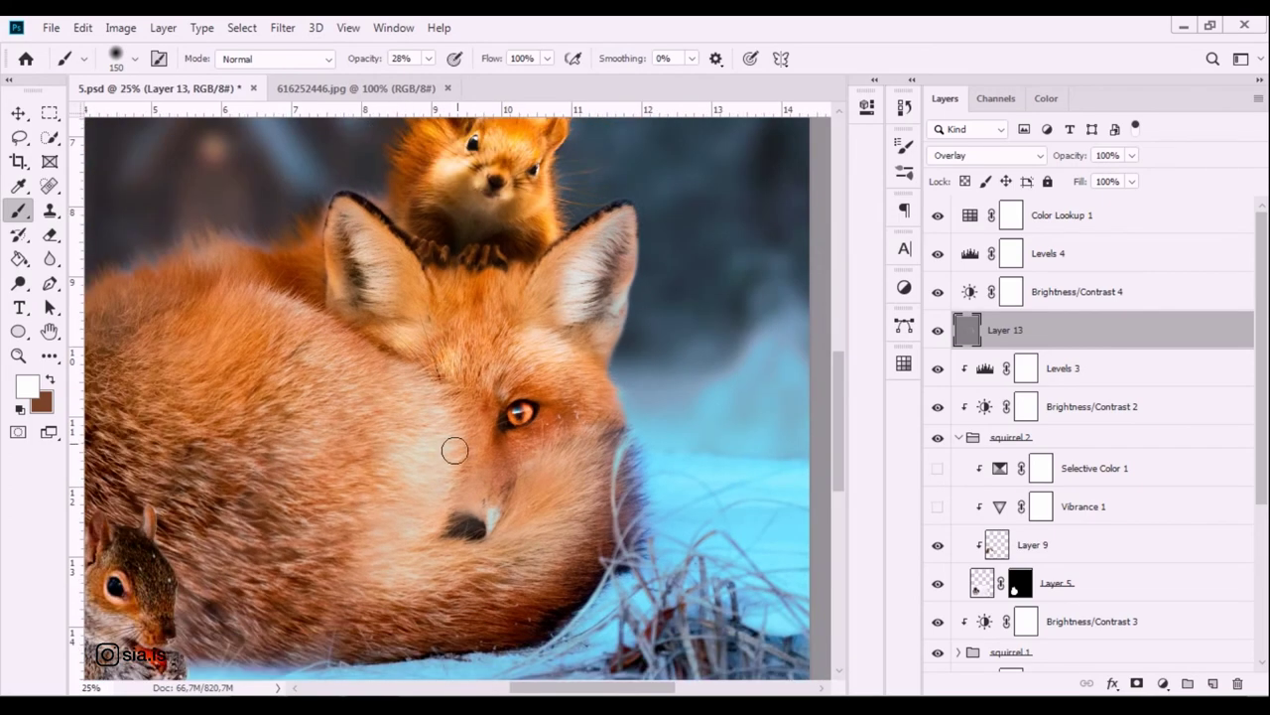
scroll(453, 448, down, 2)
drag(526, 449, 487, 417)
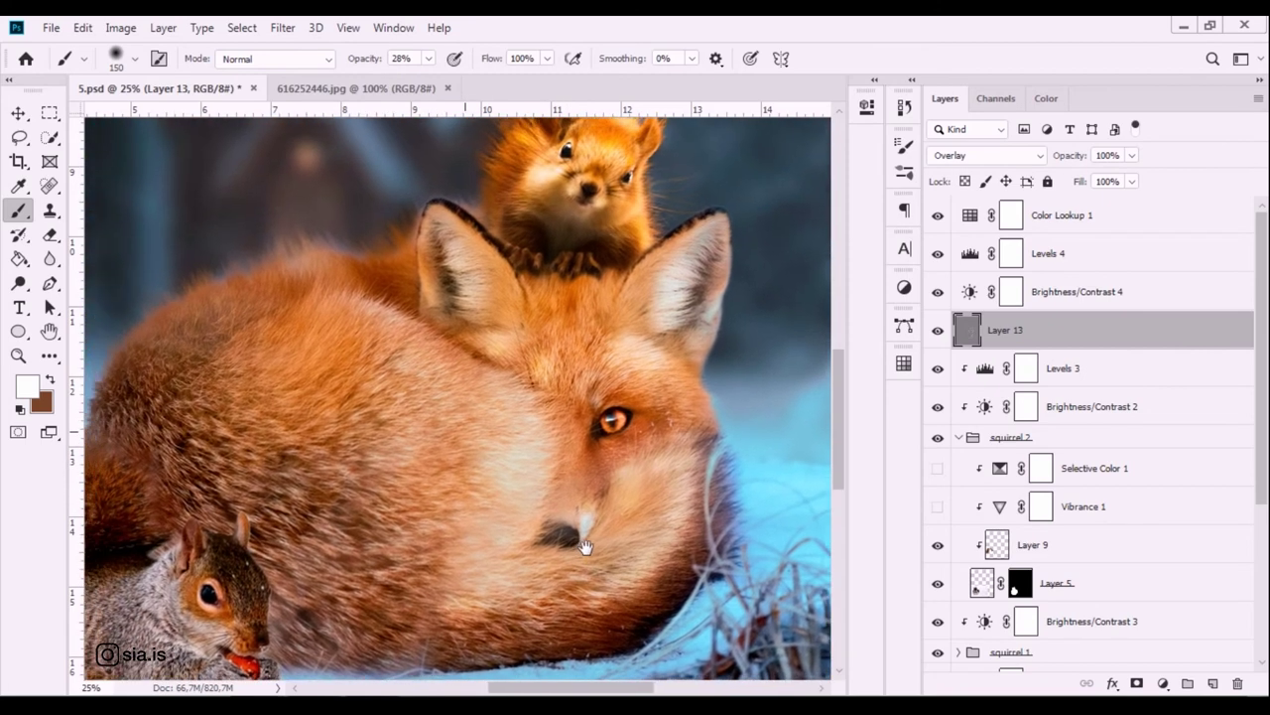
drag(487, 417, 635, 527)
key(bracketright)
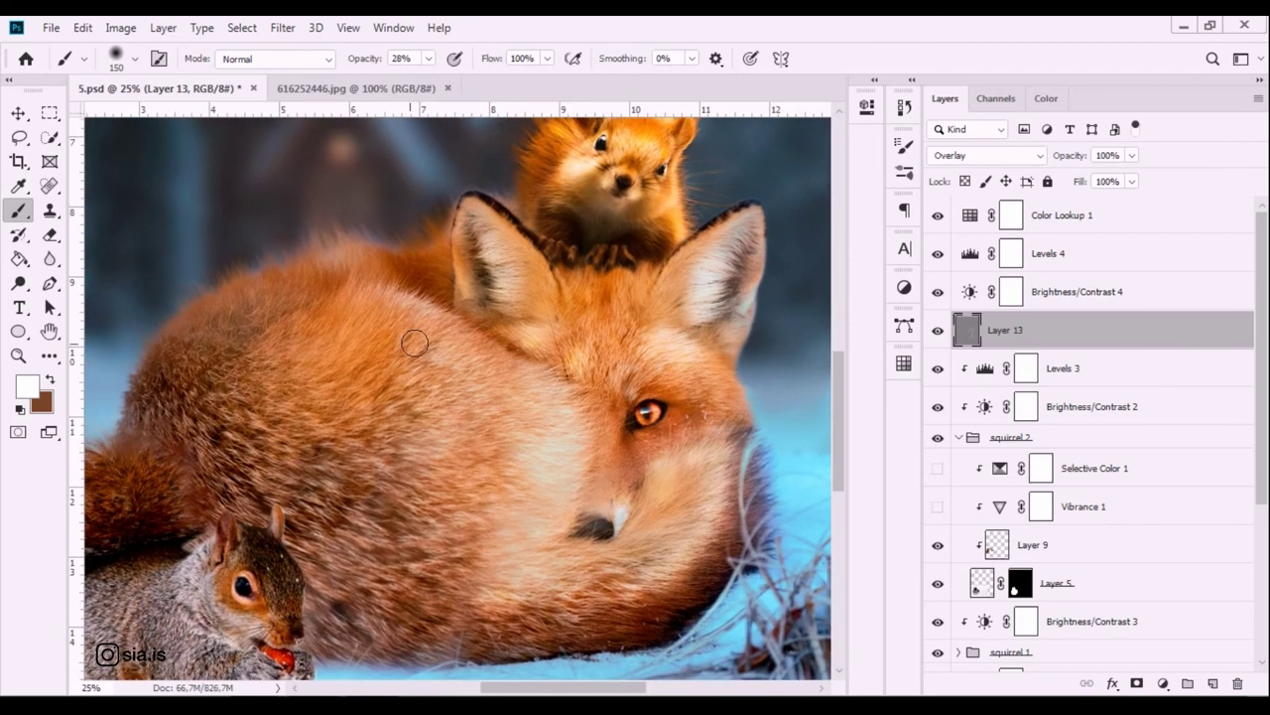
drag(447, 384, 440, 424)
Lighten the top squirrel's chest and cheek fur with a 300 px brush.
key(bracketright)
key(bracketright)
key(bracketright)
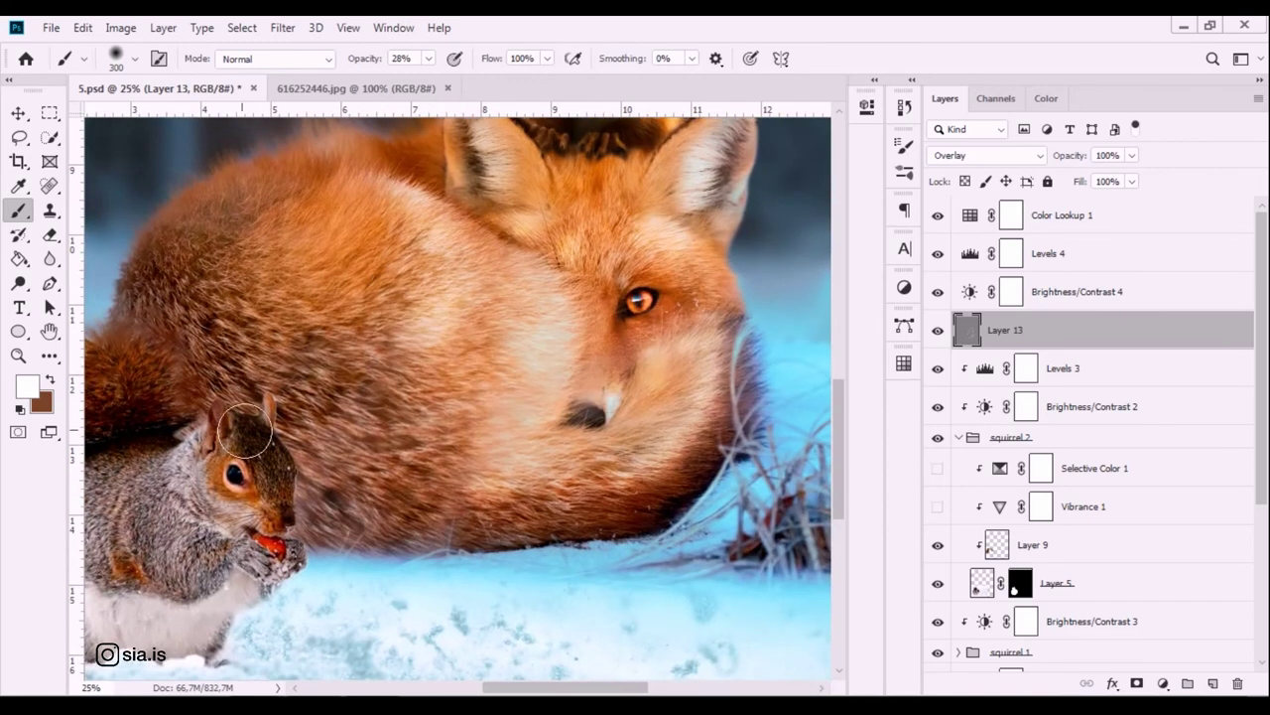
drag(419, 307, 529, 290)
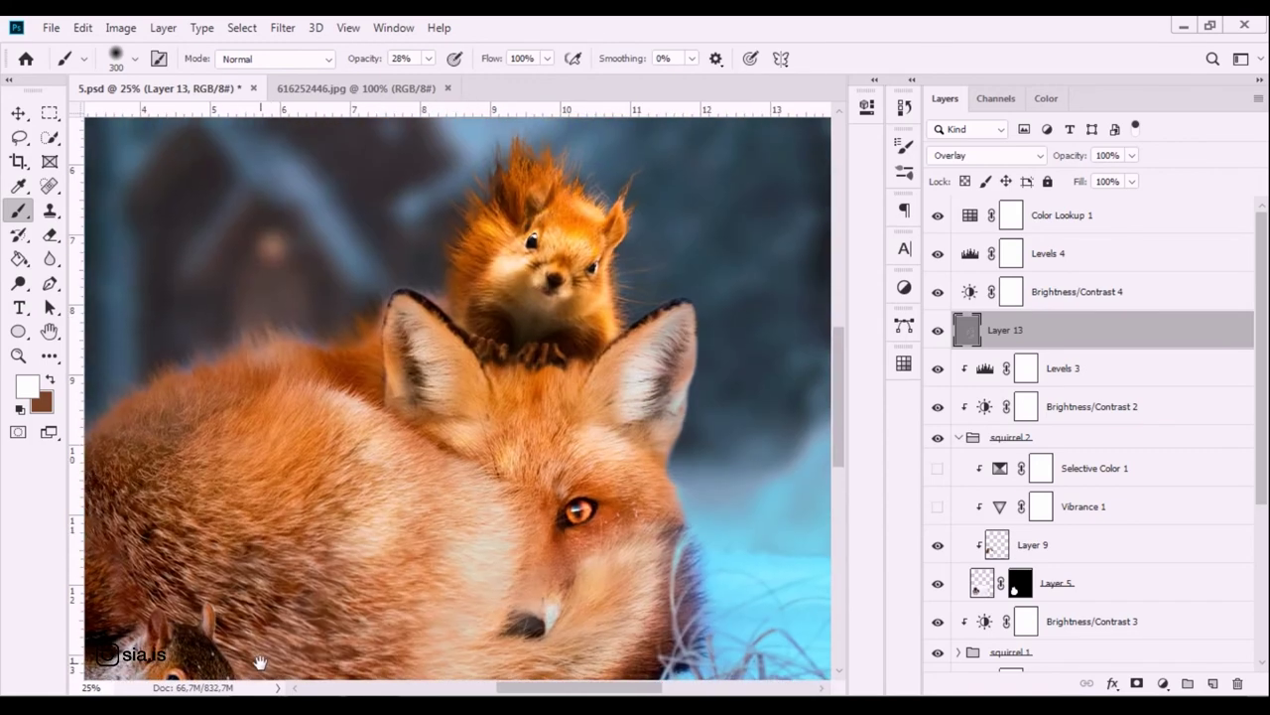
drag(624, 314, 579, 318)
drag(506, 298, 489, 276)
Brighten the grey squirrel's arm and belly fur.
mouse_move(602, 405)
mouse_down()
mouse_move(665, 154)
mouse_move(801, 50)
mouse_up()
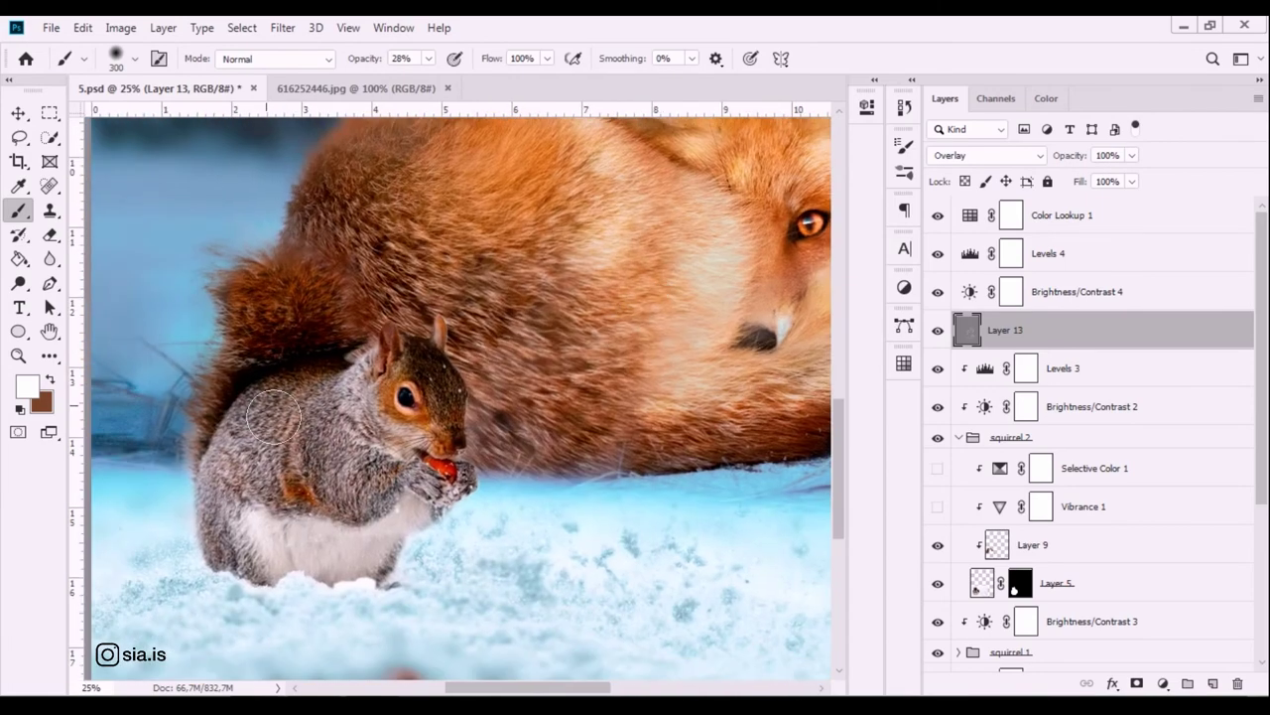
drag(339, 467, 417, 511)
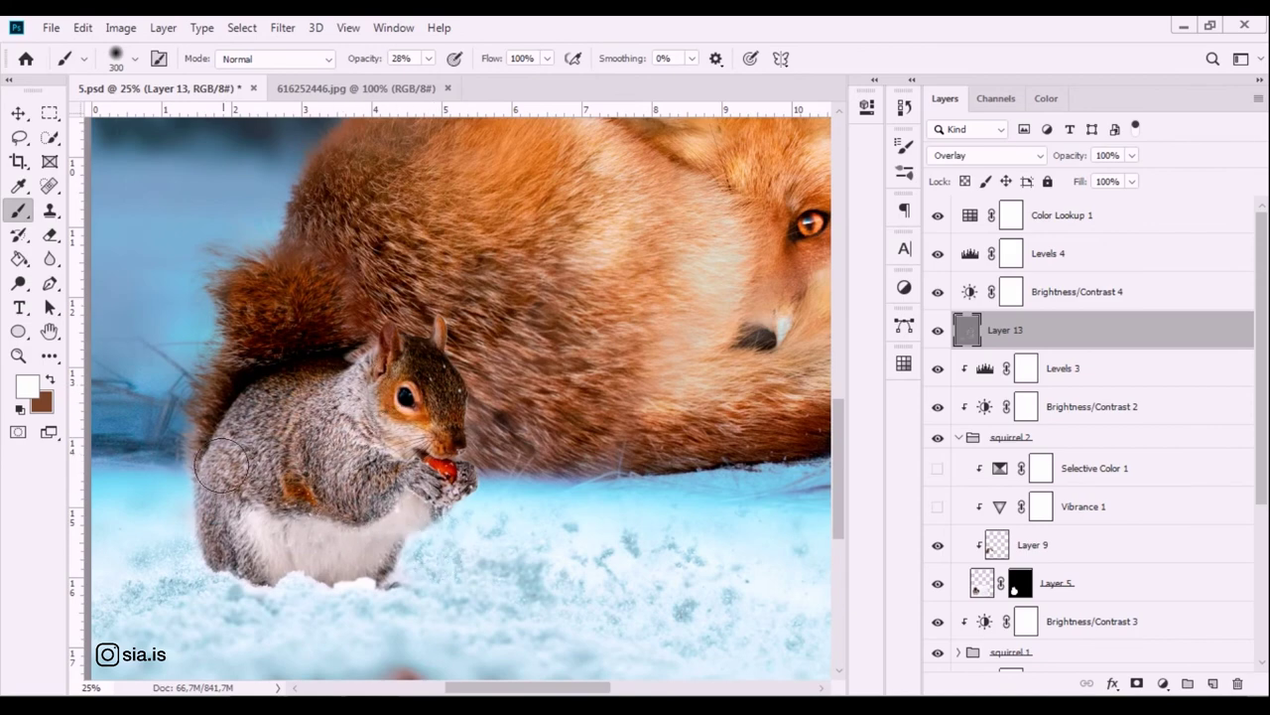
drag(417, 512, 278, 526)
key(ctrl+minus)
key(ctrl+minus)
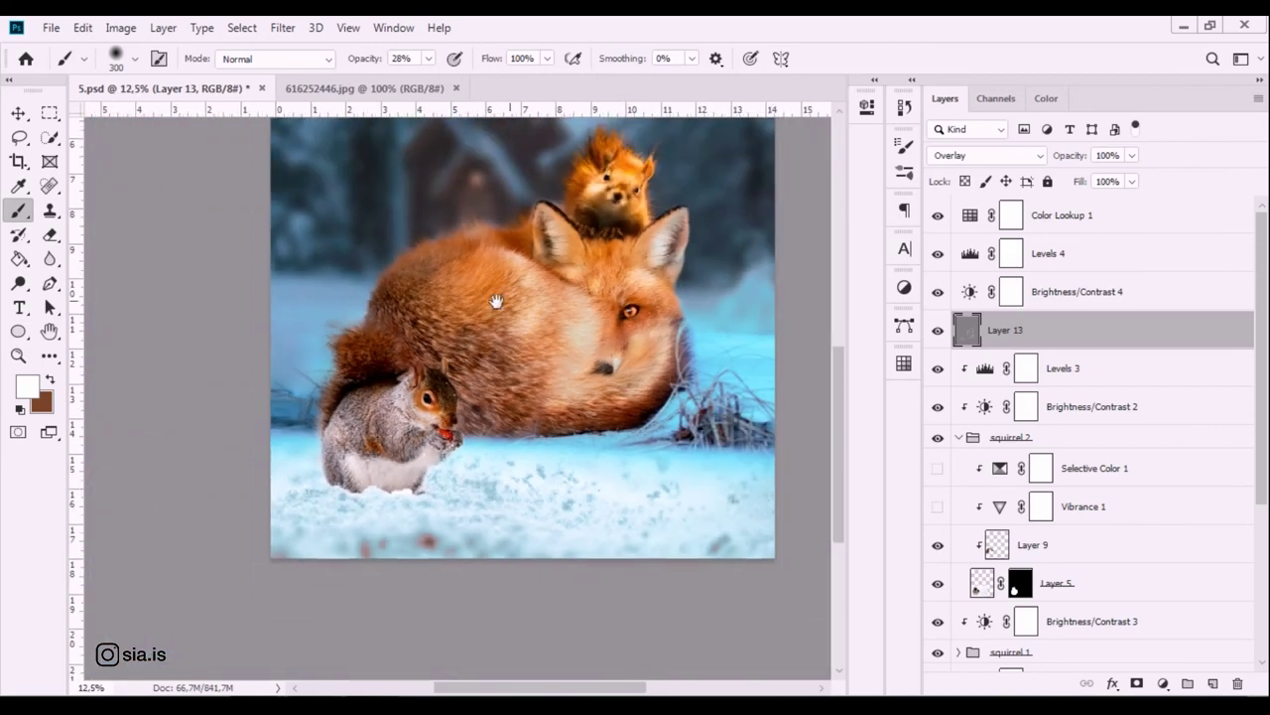
Adjust Layer 13's opacity and set the foreground colour to black.
drag(496, 298, 451, 377)
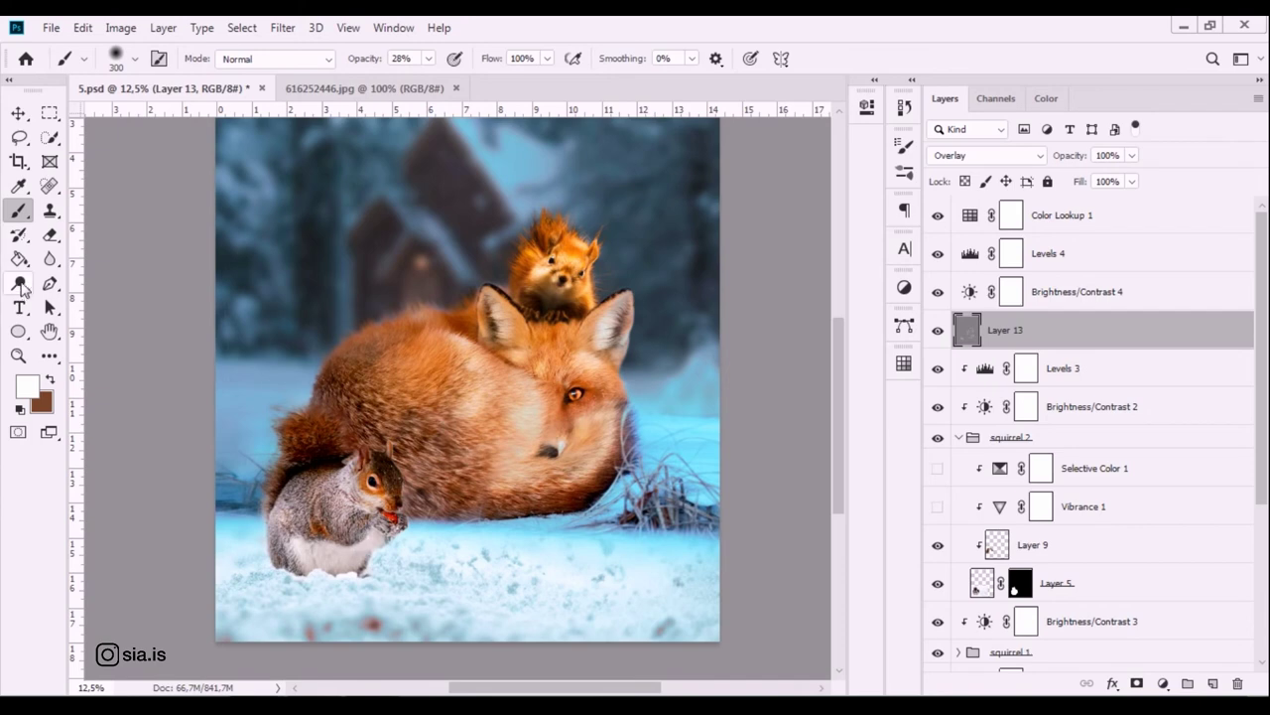
mouse_move(1132, 155)
mouse_down()
mouse_move(1091, 184)
mouse_move(1186, 180)
mouse_up()
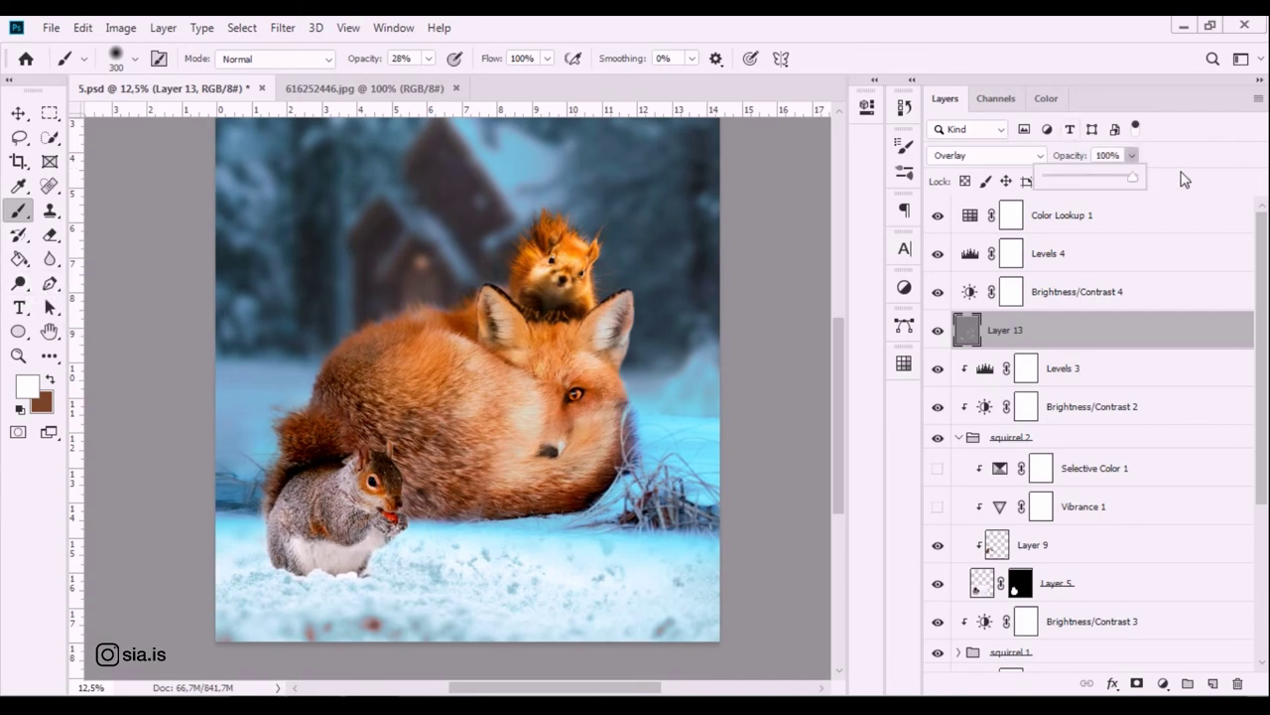
click(47, 385)
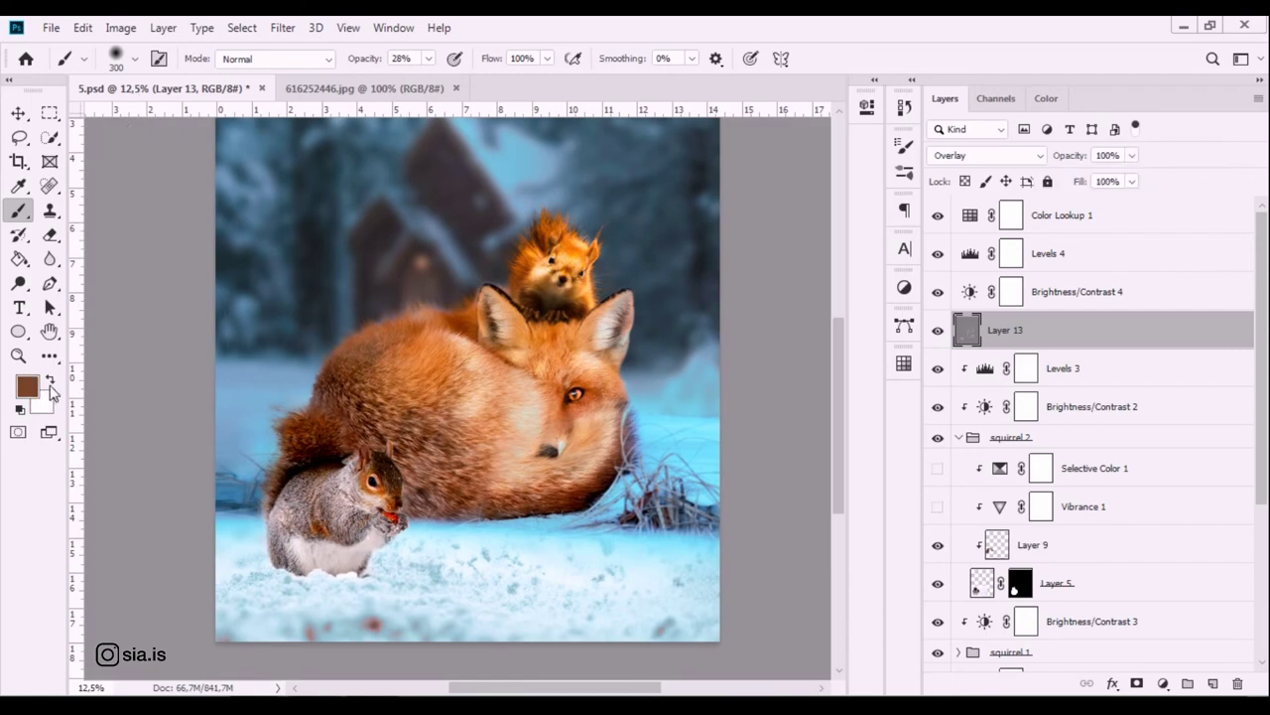
click(27, 386)
click(768, 347)
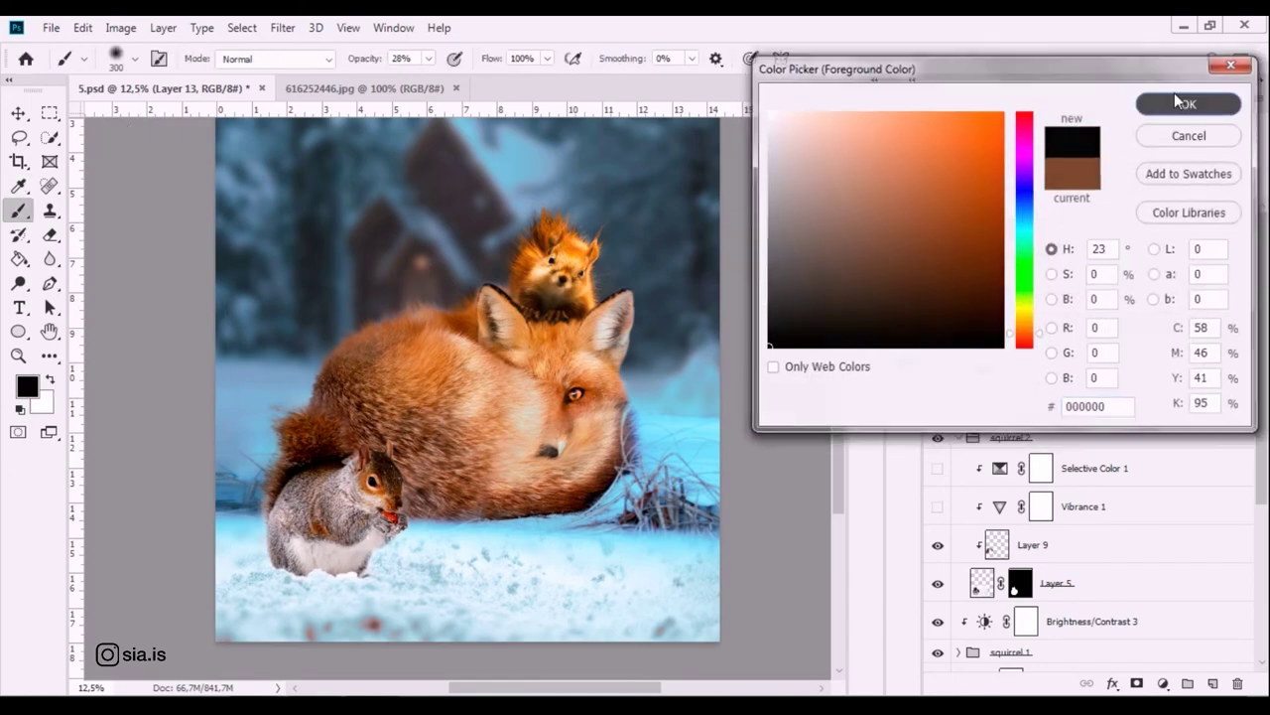
click(1190, 102)
Darken the fox's inner ear edge with a smaller black brush.
key(ctrl+plus)
key(ctrl+plus)
drag(491, 352, 417, 449)
key(bracketleft)
key(bracketleft)
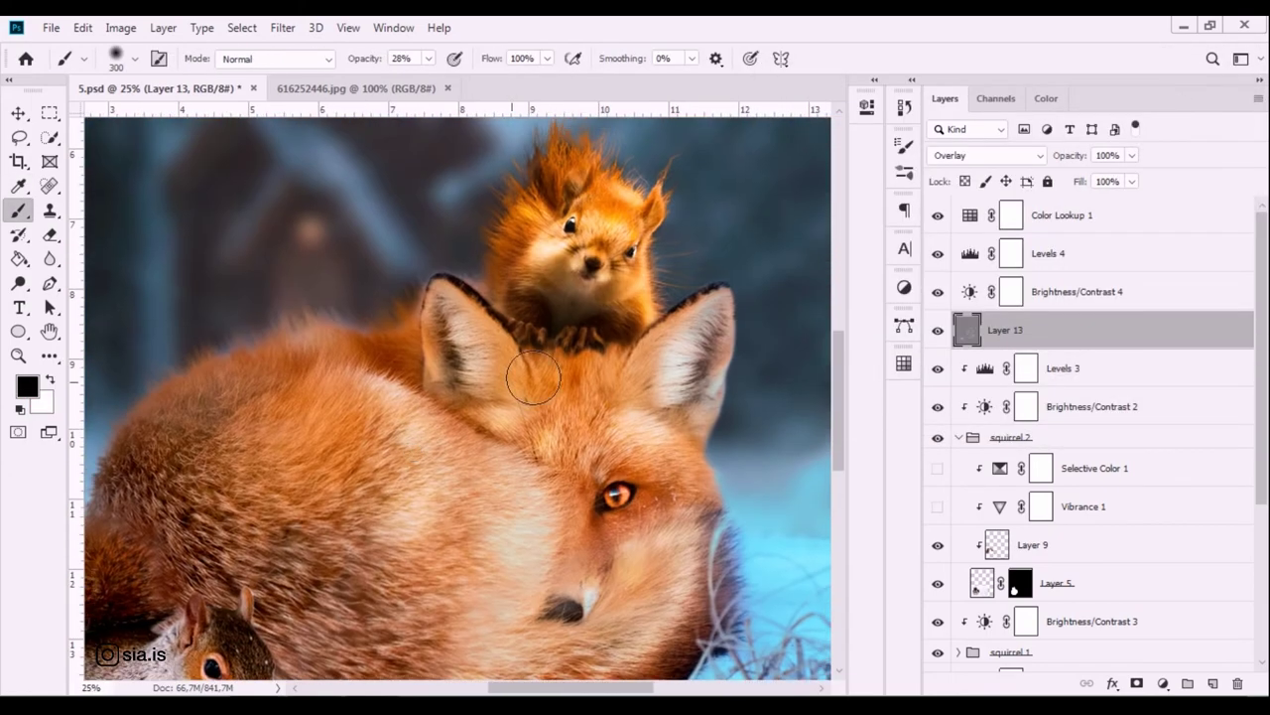
key(bracketleft)
key(bracketleft)
key(bracketleft)
drag(727, 347, 704, 374)
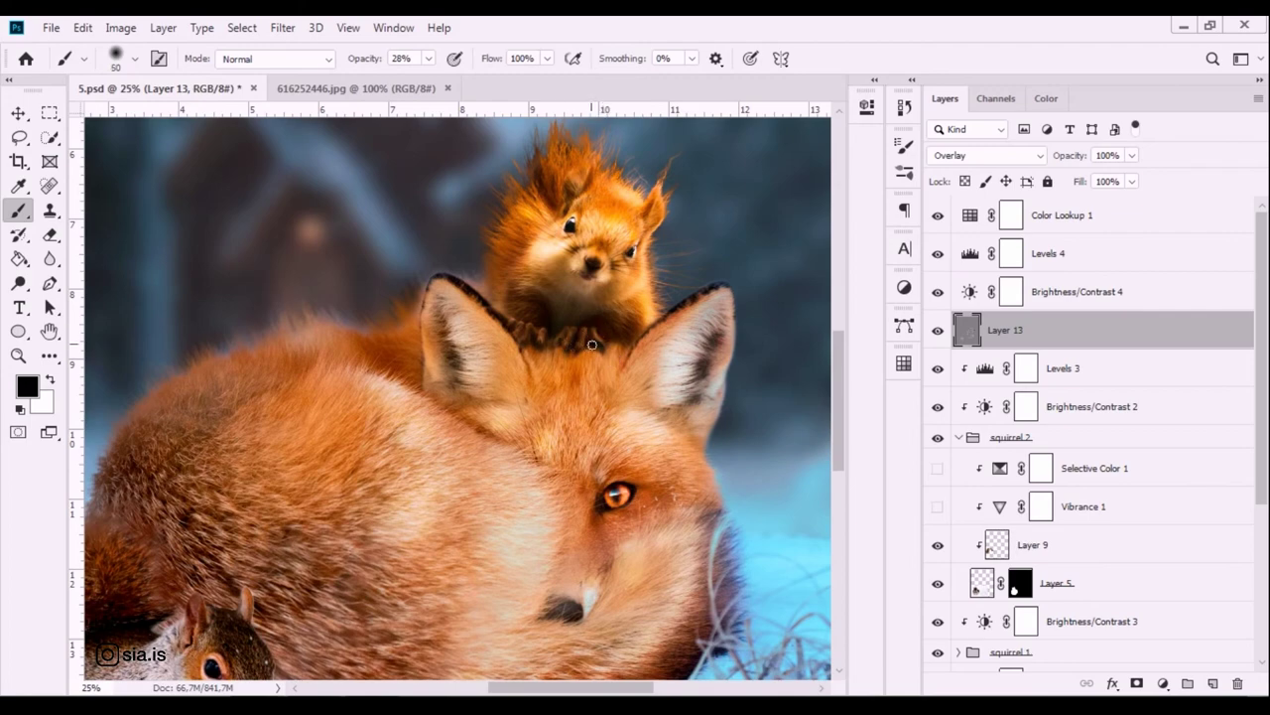
key(ctrl+plus)
key(ctrl+plus)
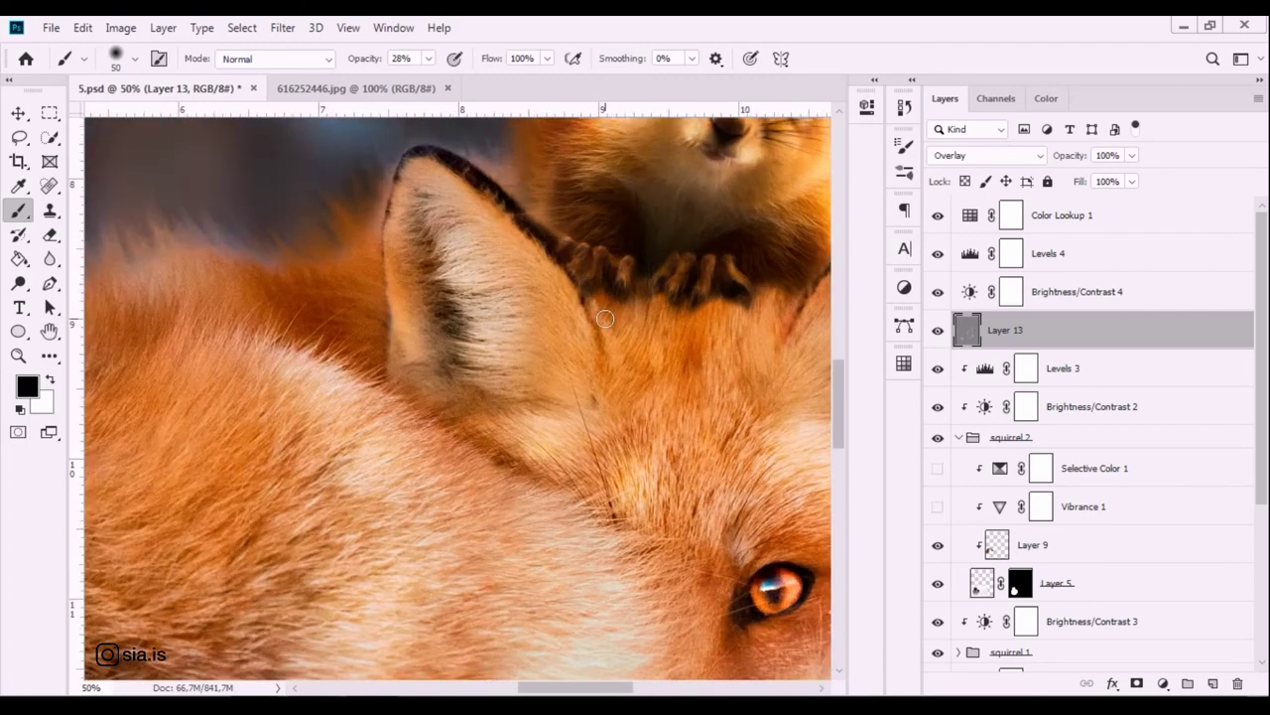
drag(622, 193, 560, 267)
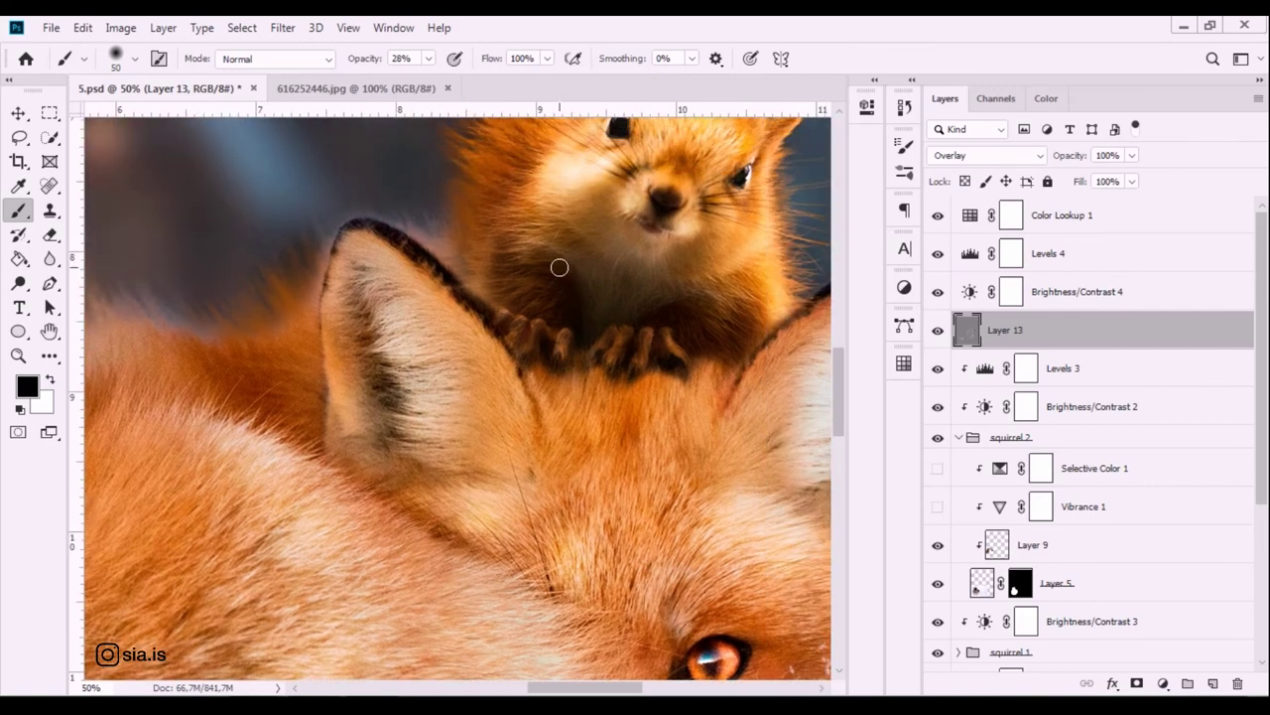
drag(655, 294, 585, 322)
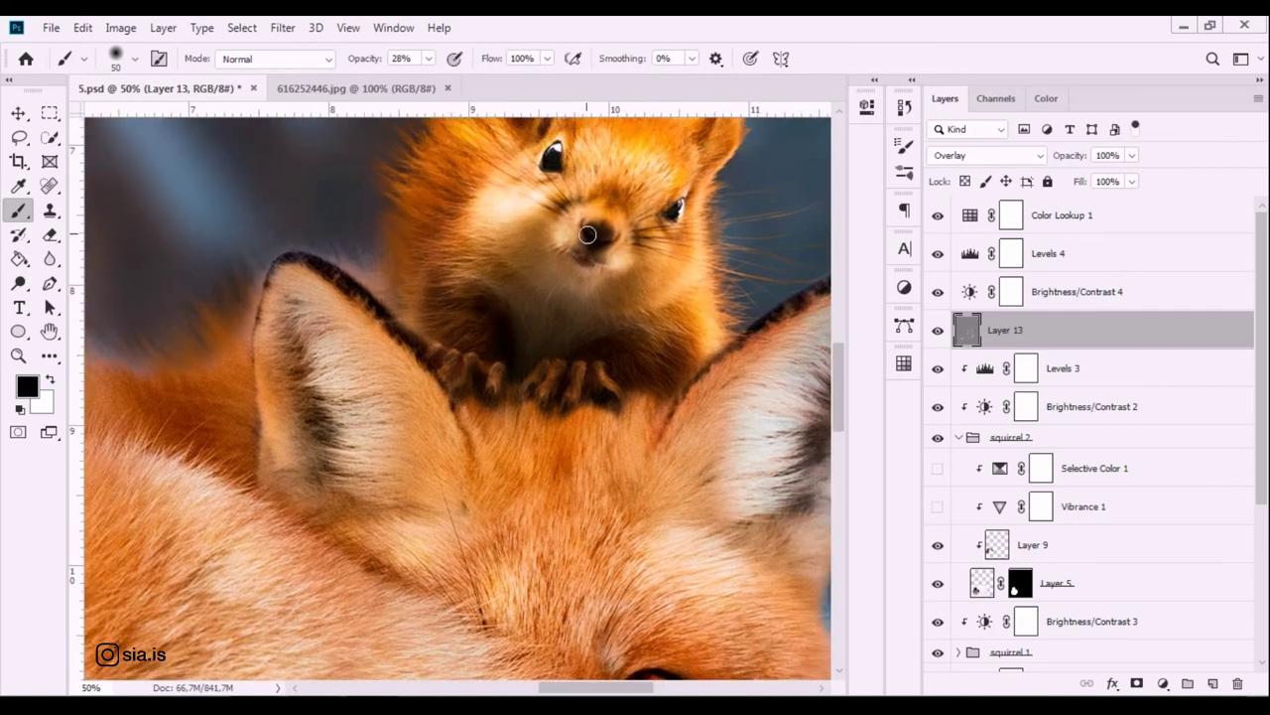
drag(621, 234, 576, 290)
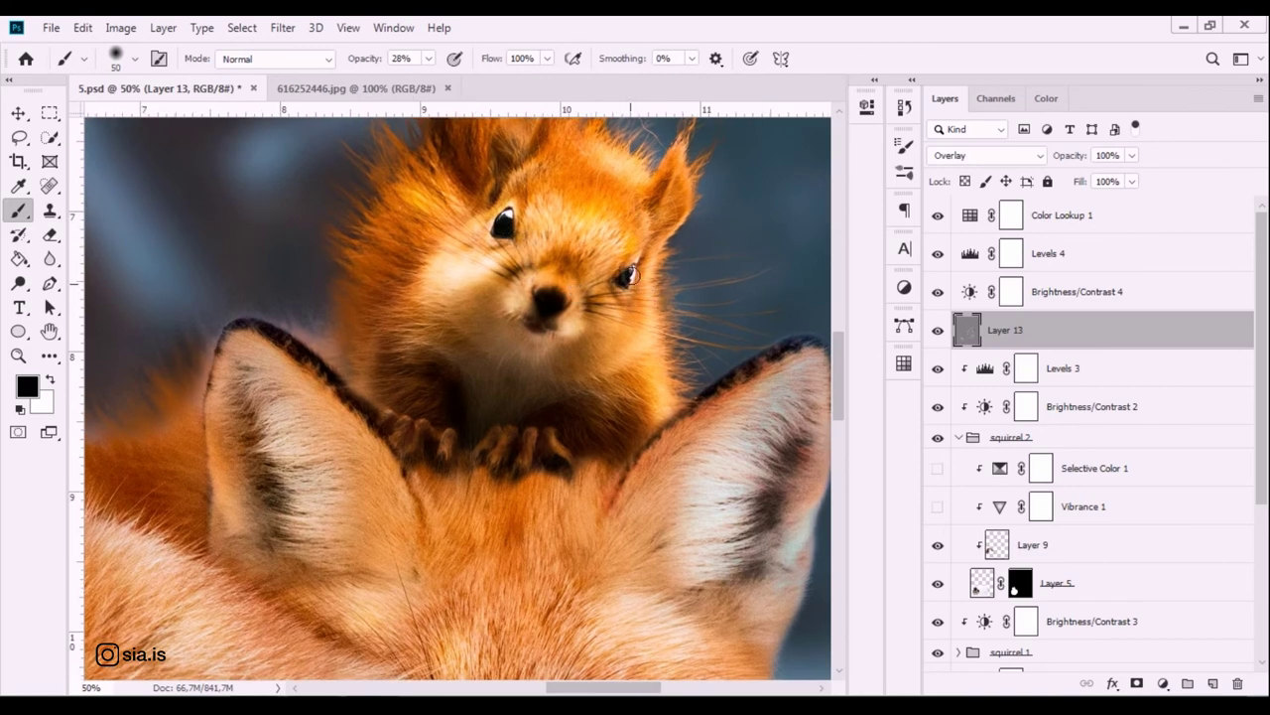
mouse_move(635, 256)
mouse_down()
mouse_move(595, 297)
mouse_move(587, 352)
mouse_up()
At 10% brush opacity, darken the fox's ear edge and the area around its eye.
drag(428, 58, 426, 105)
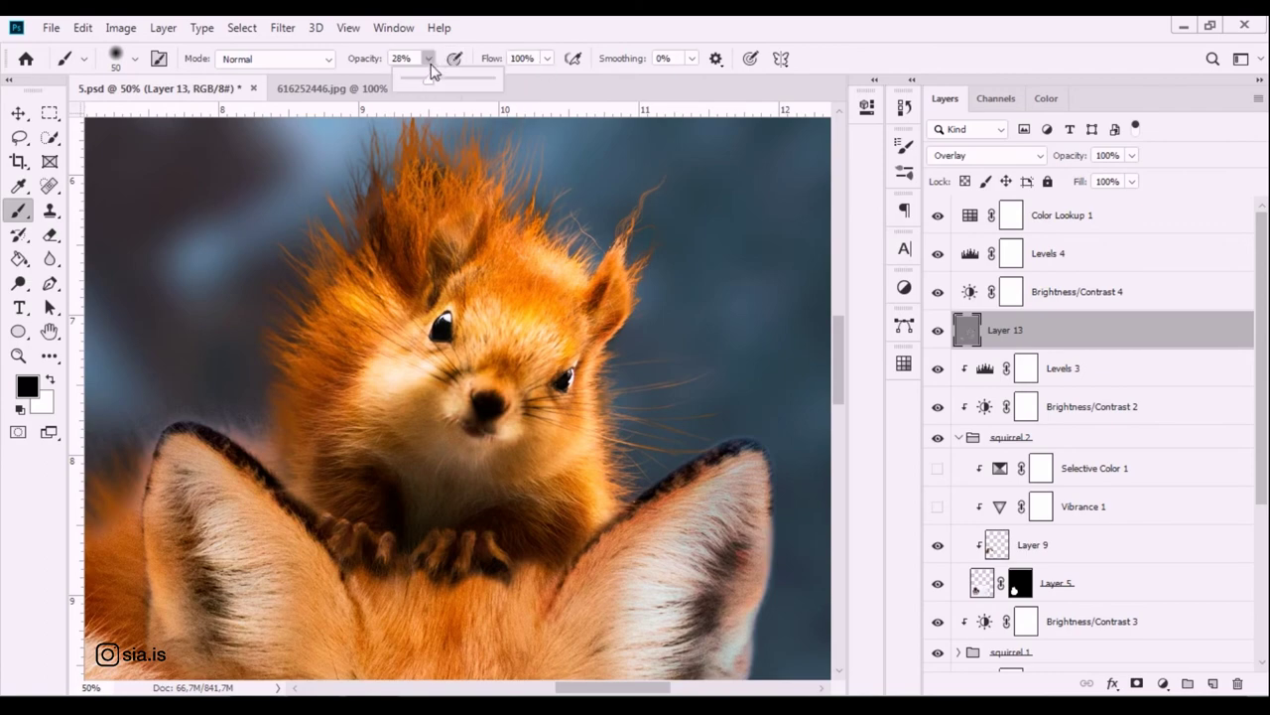
click(461, 258)
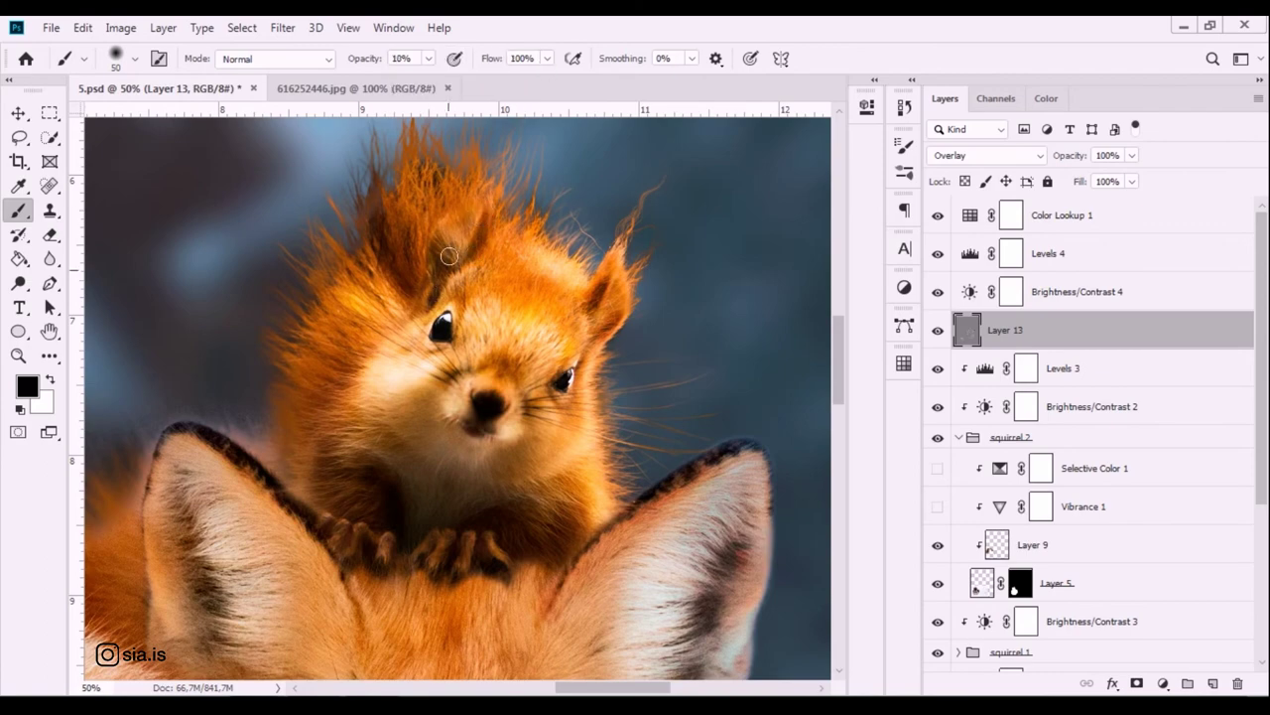
drag(461, 380, 494, 250)
drag(545, 337, 519, 246)
drag(559, 320, 585, 324)
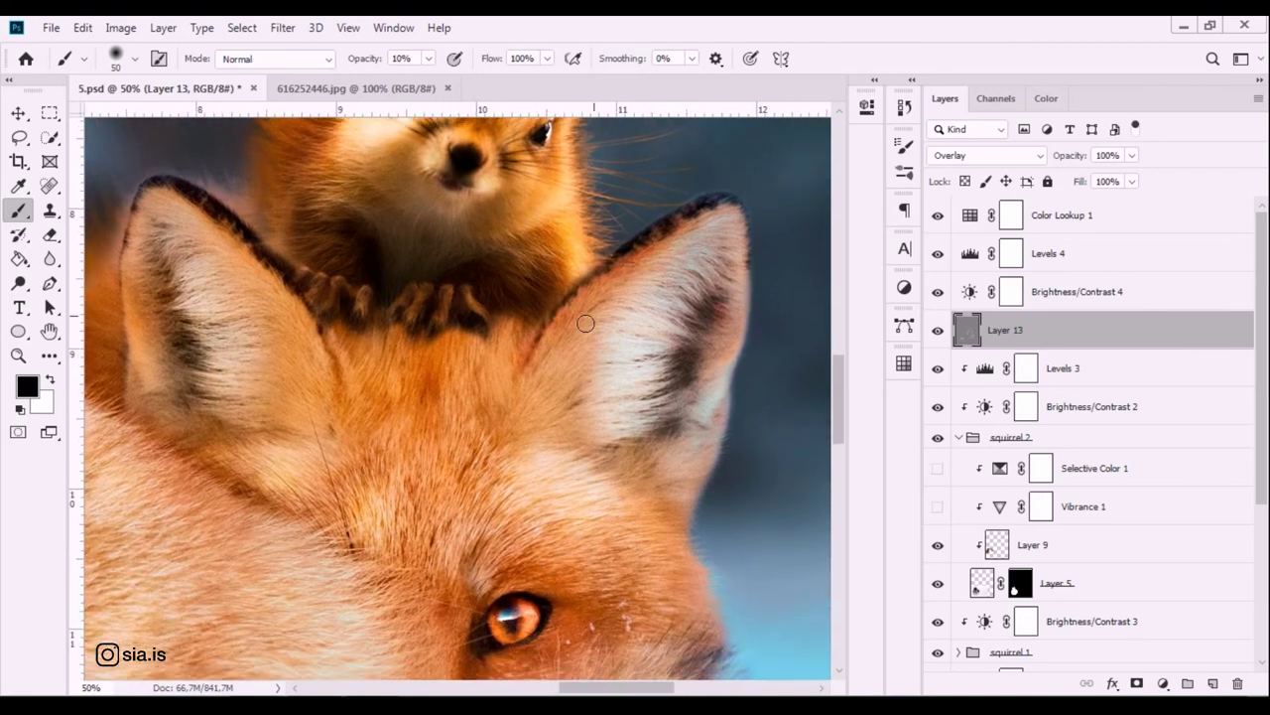
drag(719, 364, 596, 258)
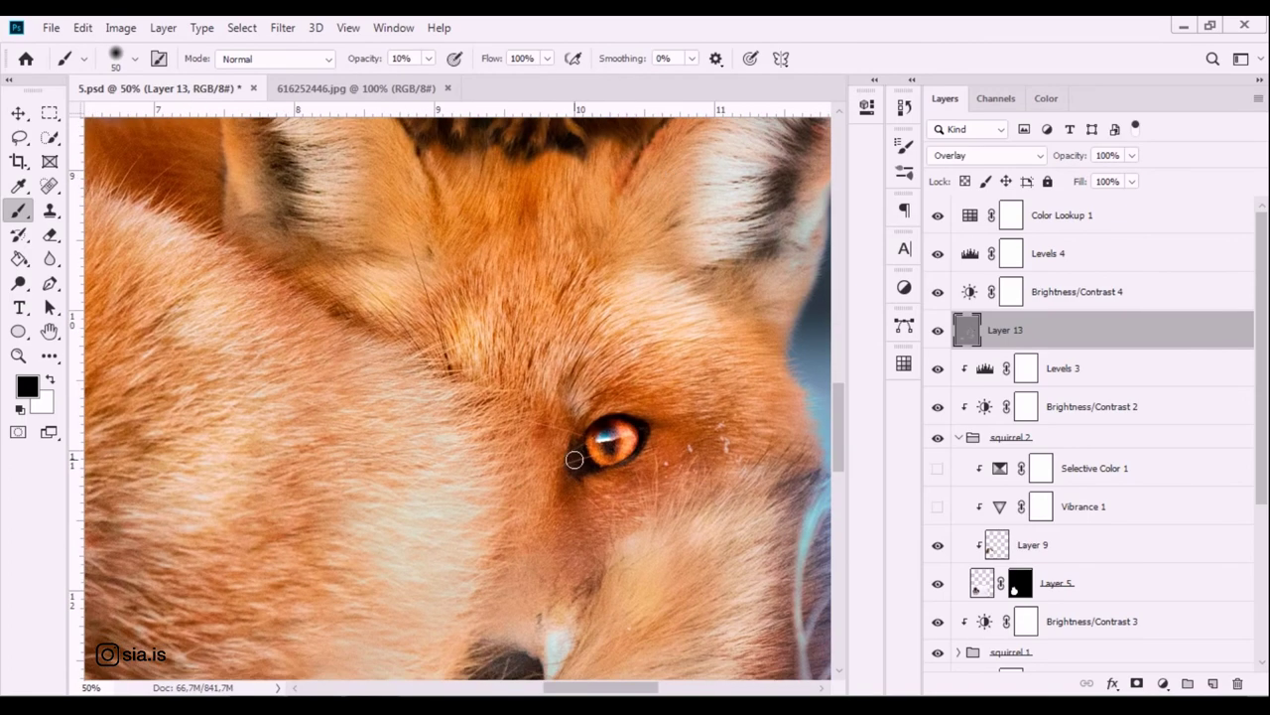
drag(607, 421, 580, 475)
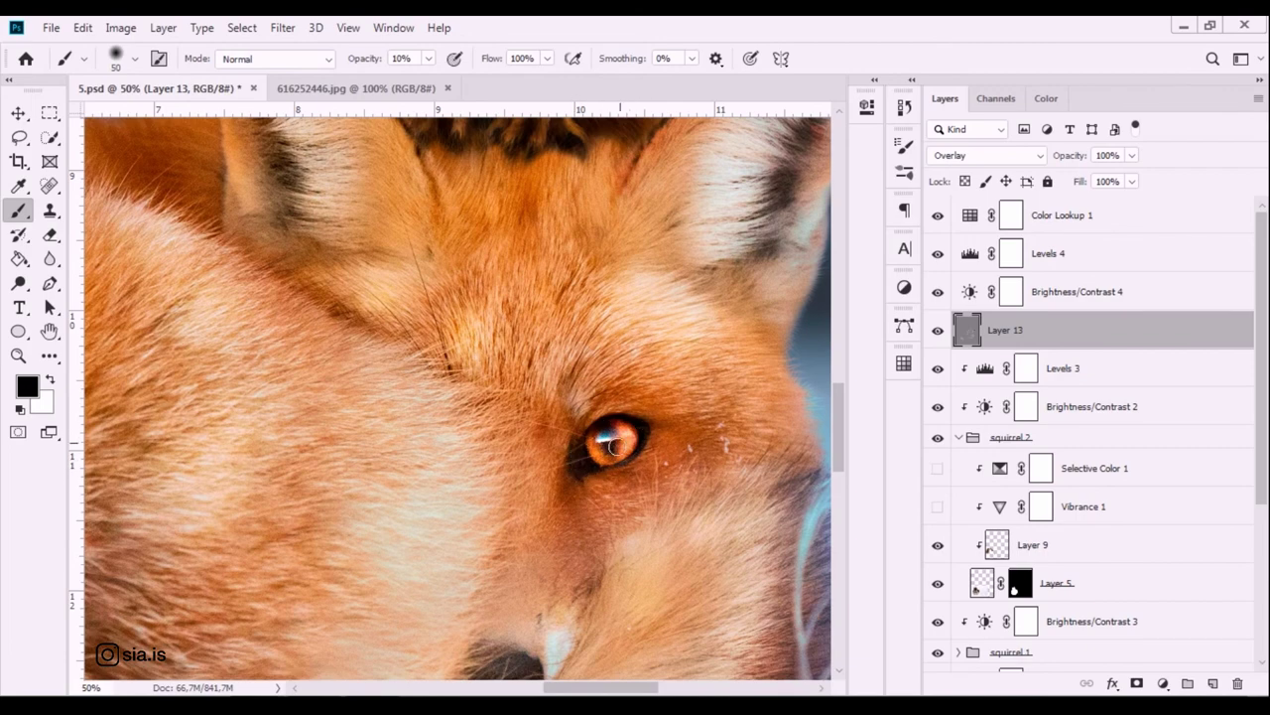
drag(665, 458, 735, 224)
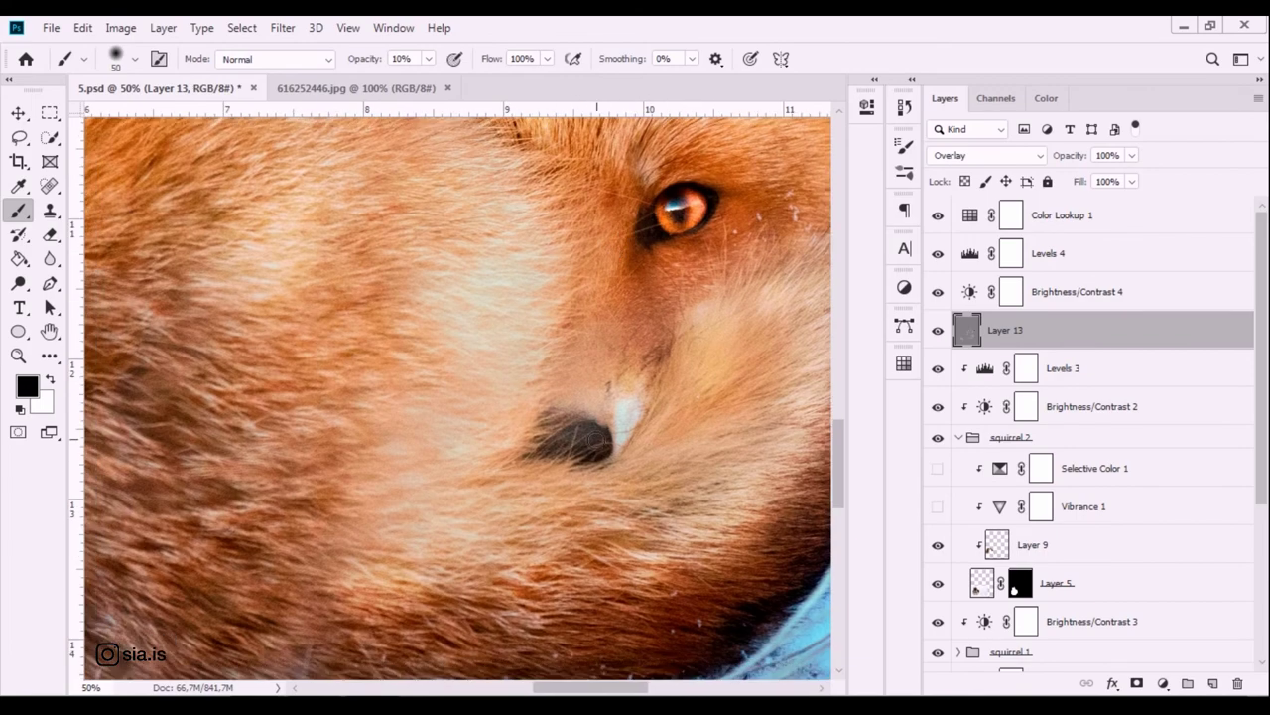
Compare the composite with Layer 13 hidden and shown, and enlarge the brush to 150.
key(ctrl+minus)
key(ctrl+minus)
drag(512, 389, 563, 548)
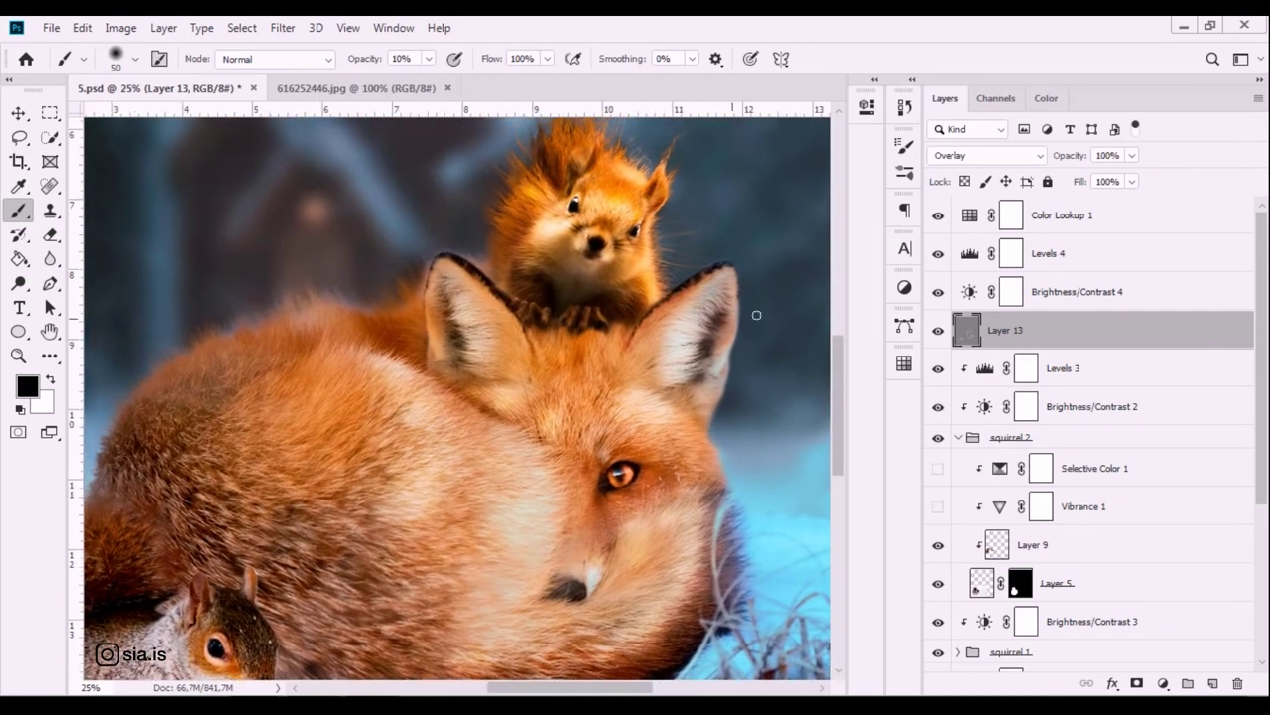
click(938, 329)
click(938, 330)
drag(531, 435, 517, 249)
drag(447, 361, 570, 459)
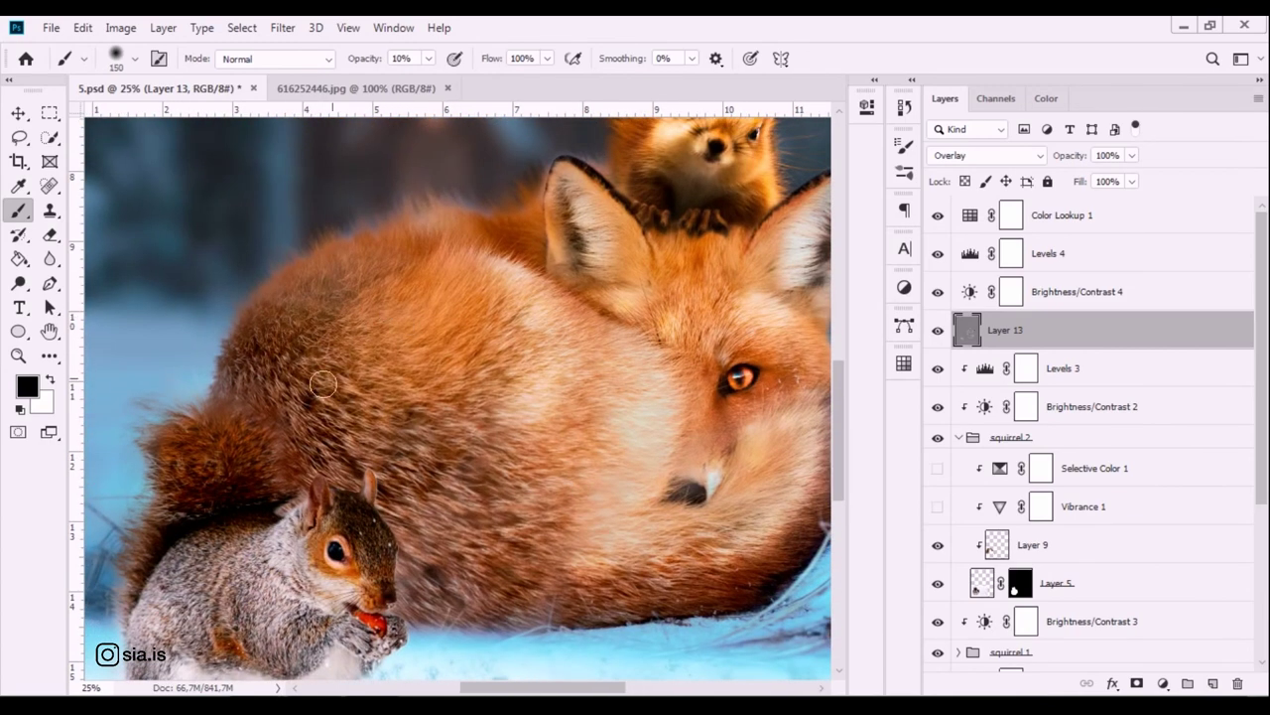
drag(461, 469, 649, 300)
key(bracketright)
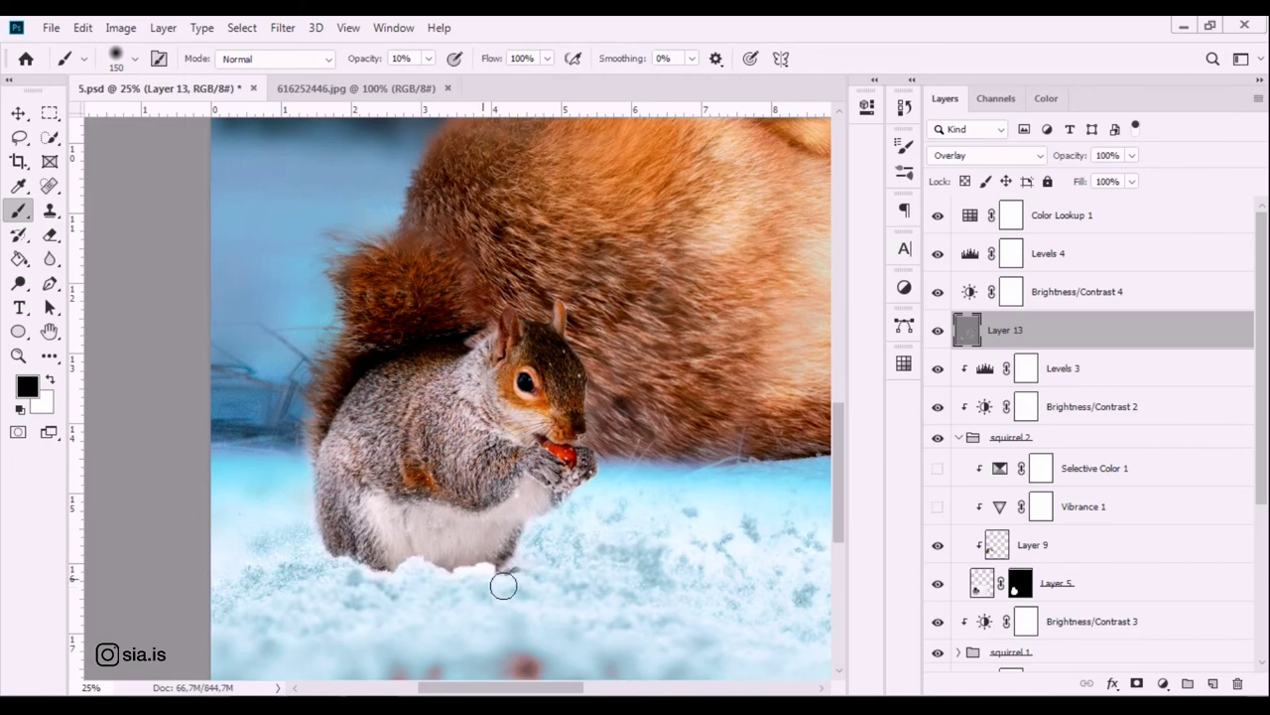
key(ctrl+minus)
key(ctrl+minus)
key(ctrl+minus)
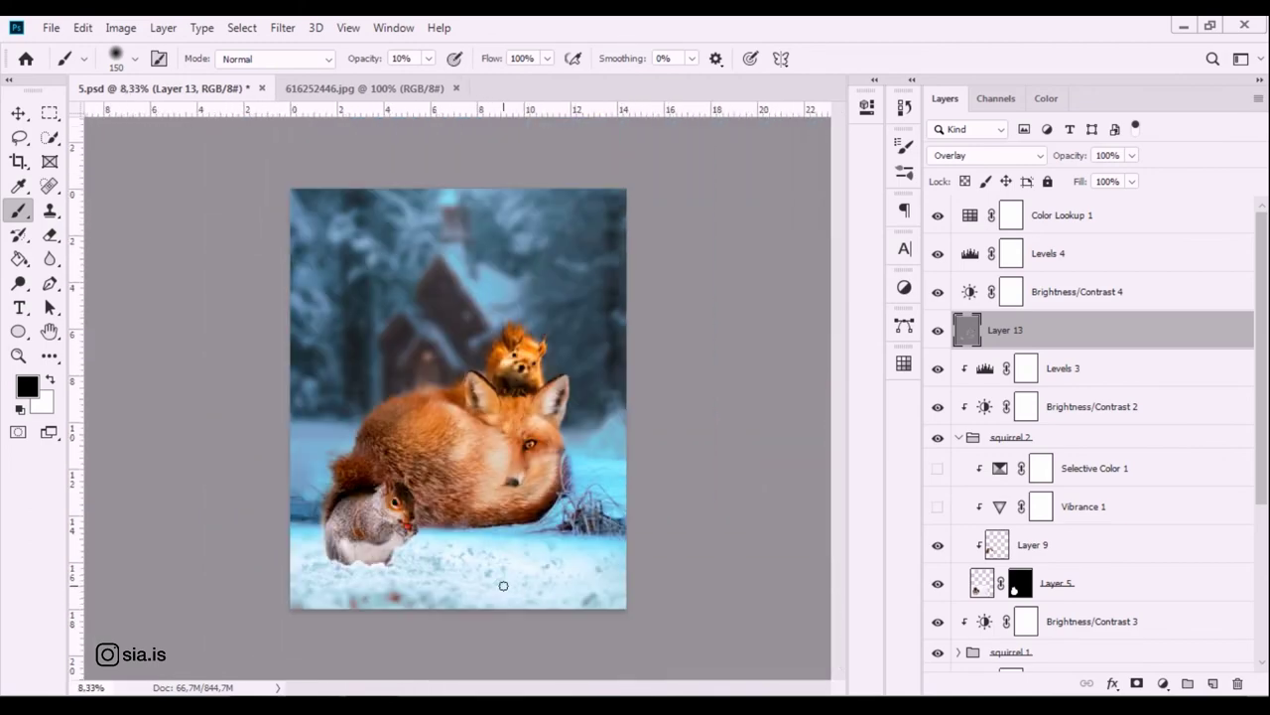
Set Layer 13 to 15% opacity and select the Levels 3 layer.
click(1108, 155)
text(15)
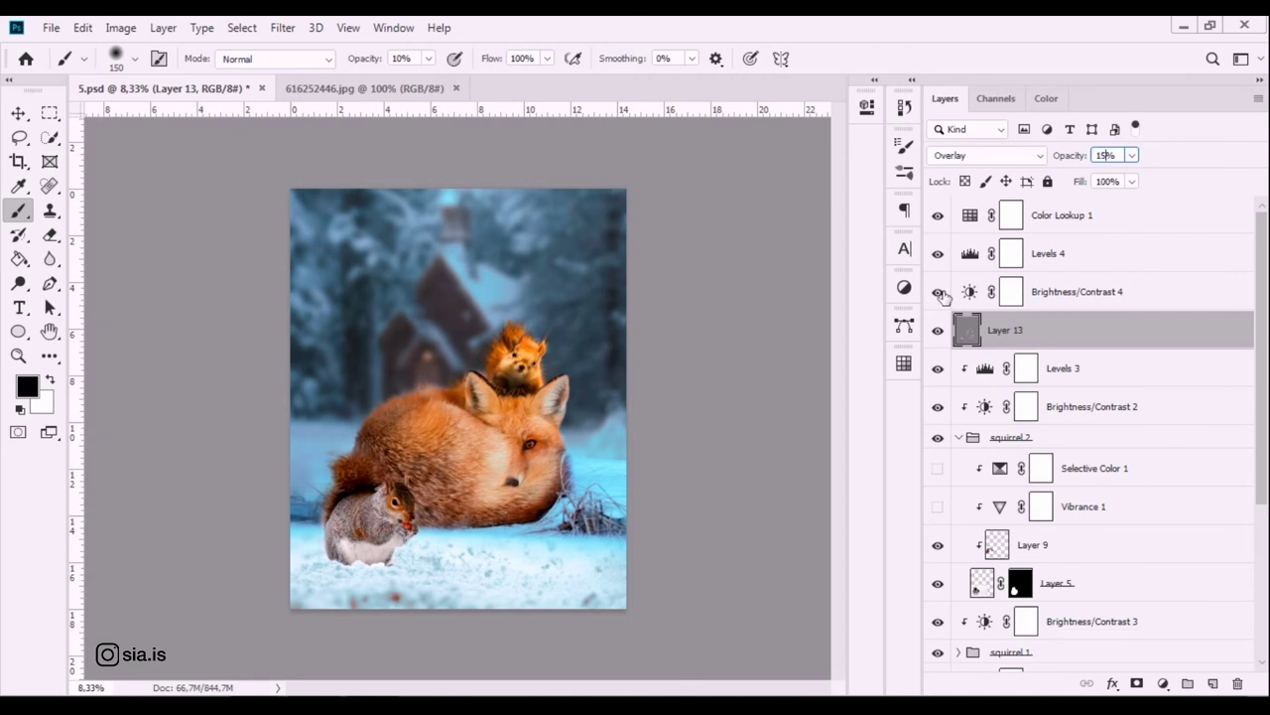
click(938, 329)
click(1089, 466)
click(1037, 402)
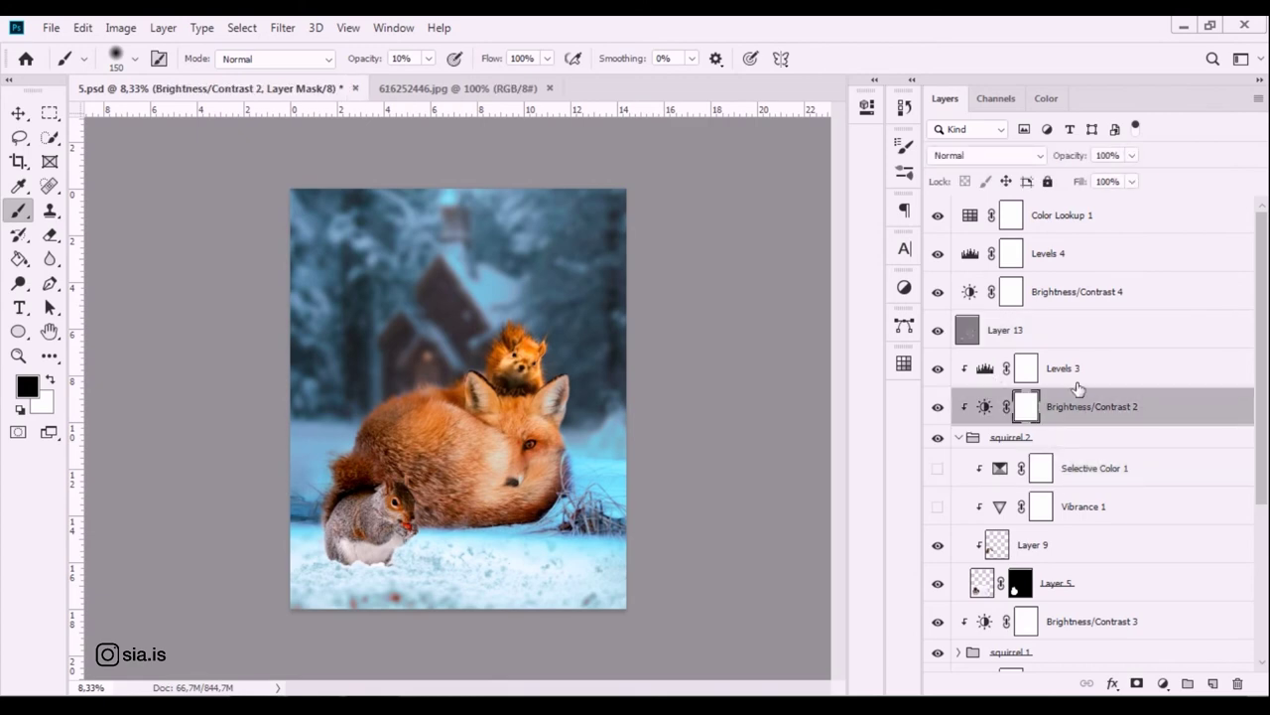
click(1080, 379)
Add a Curves adjustment clipped to the squirrel with a gentle darkening point.
click(1167, 684)
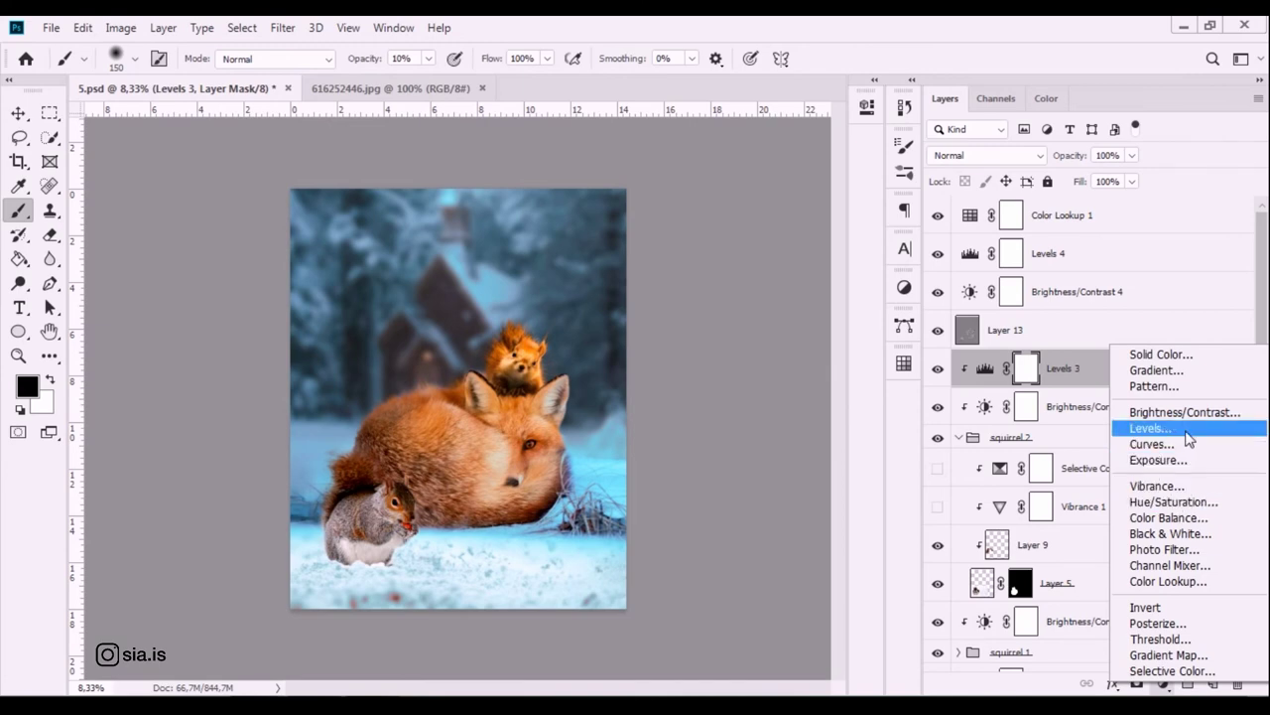
click(1183, 443)
click(706, 416)
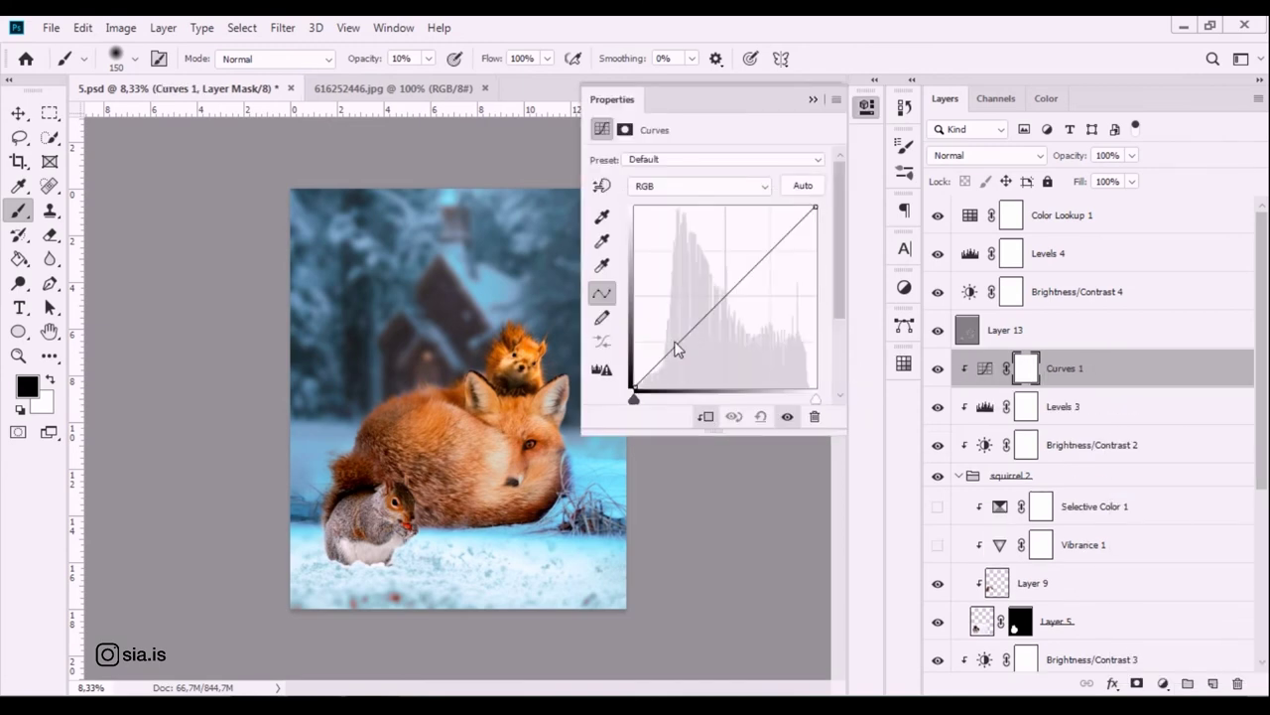
click(678, 342)
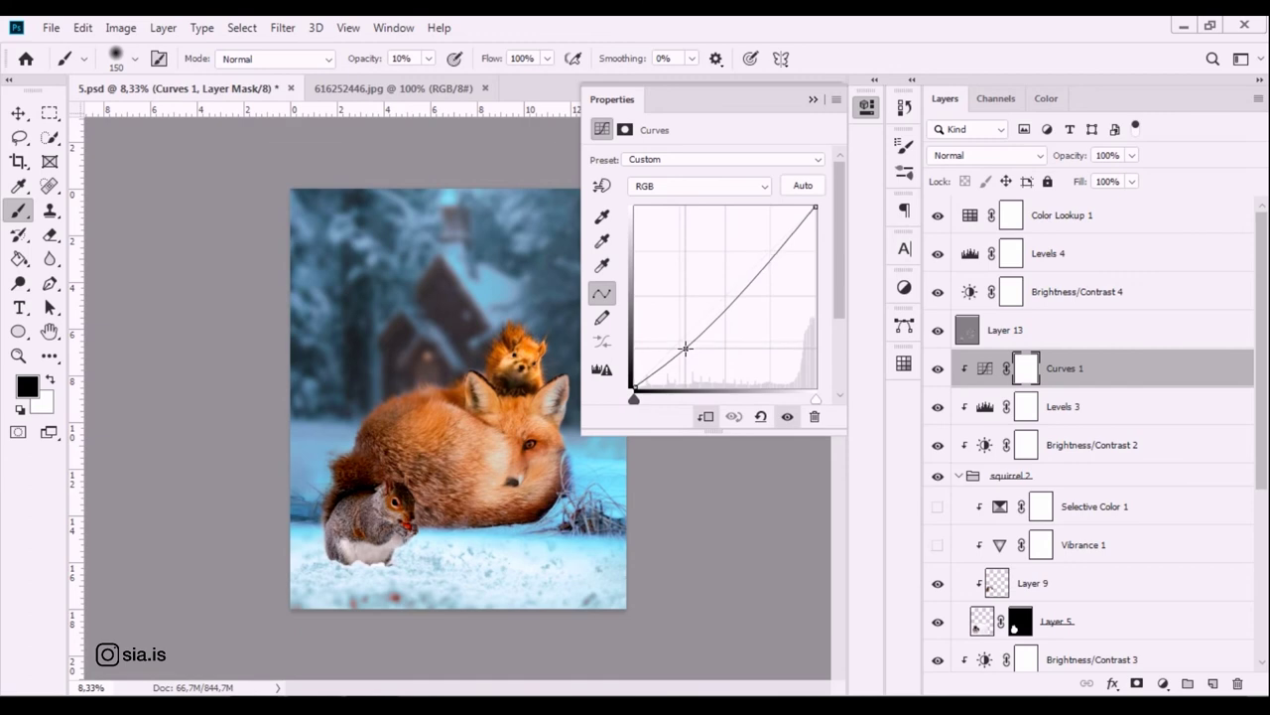
drag(684, 340, 691, 339)
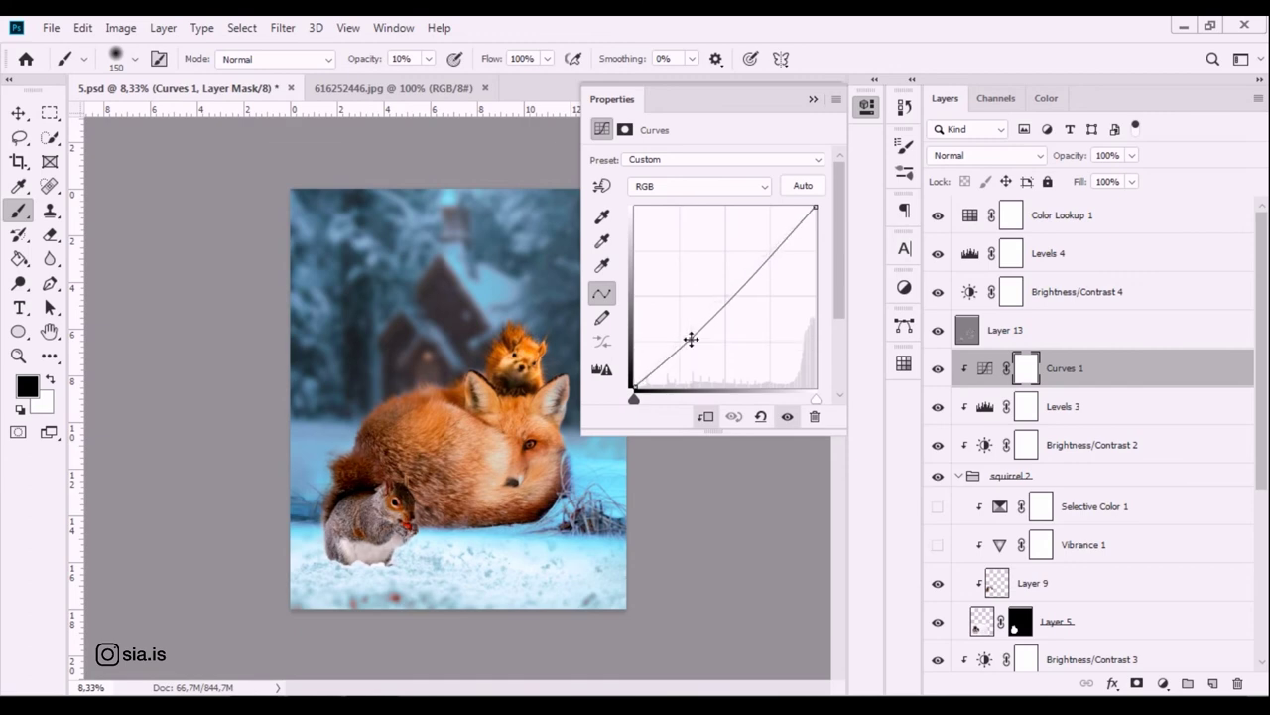
click(813, 99)
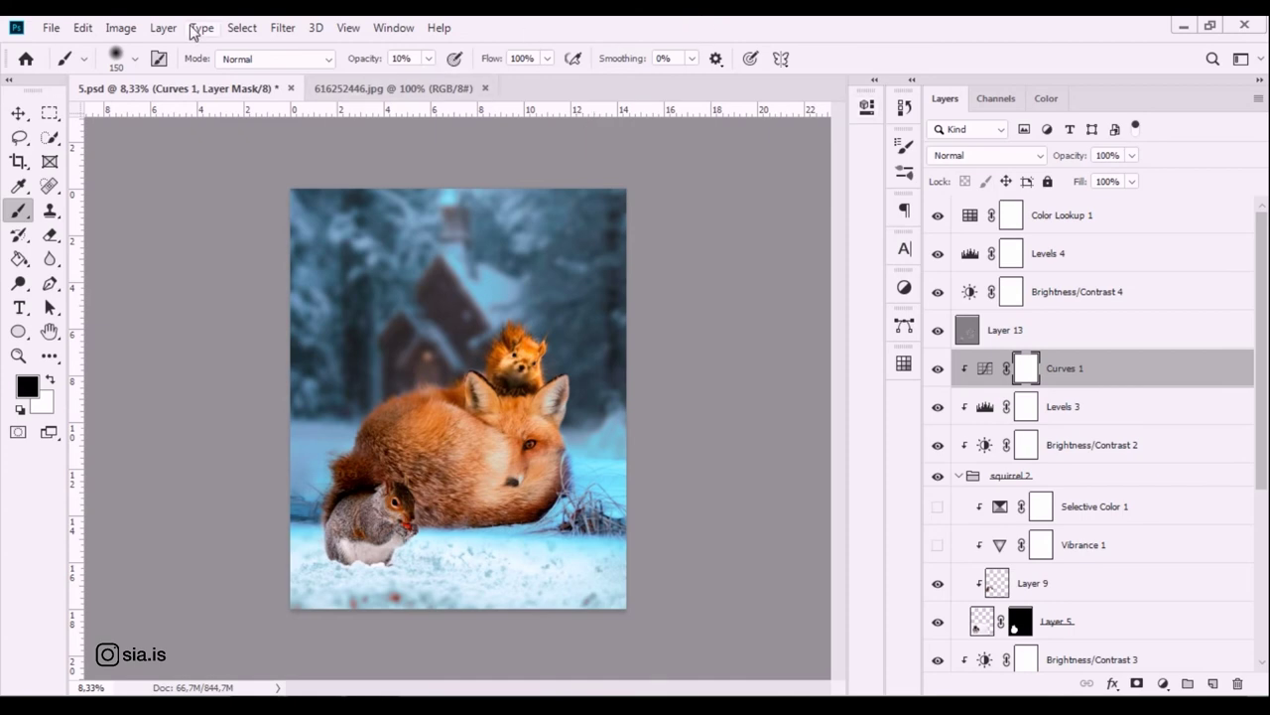
click(1050, 328)
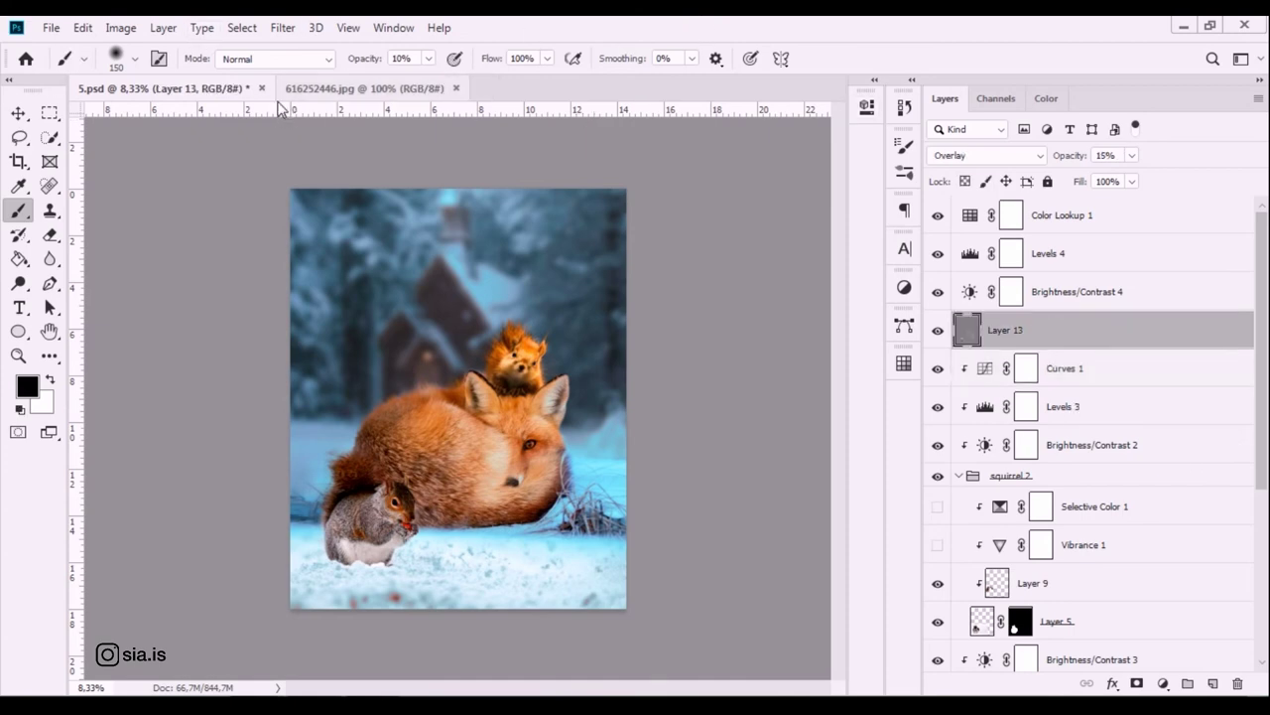
Bring the star image into 5.psd and scale it to cover the whole canvas.
click(18, 112)
click(387, 88)
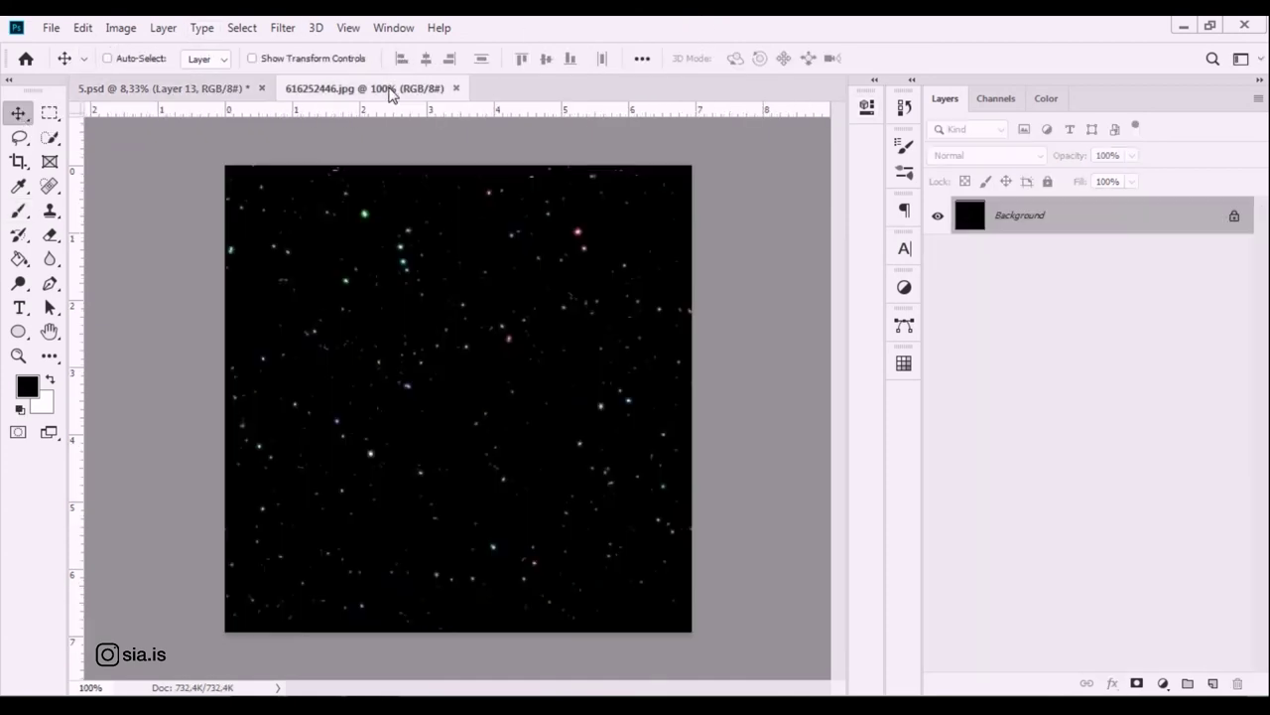
drag(388, 94, 1036, 340)
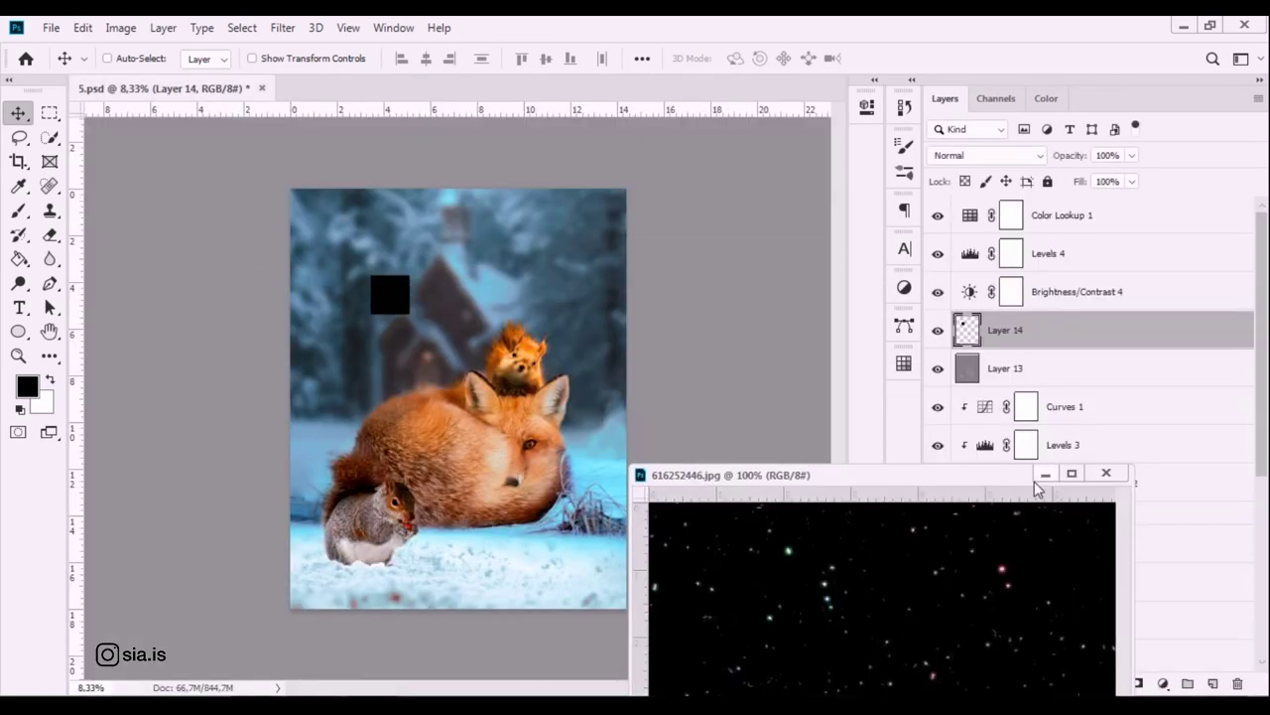
click(1045, 475)
key(ctrl+t)
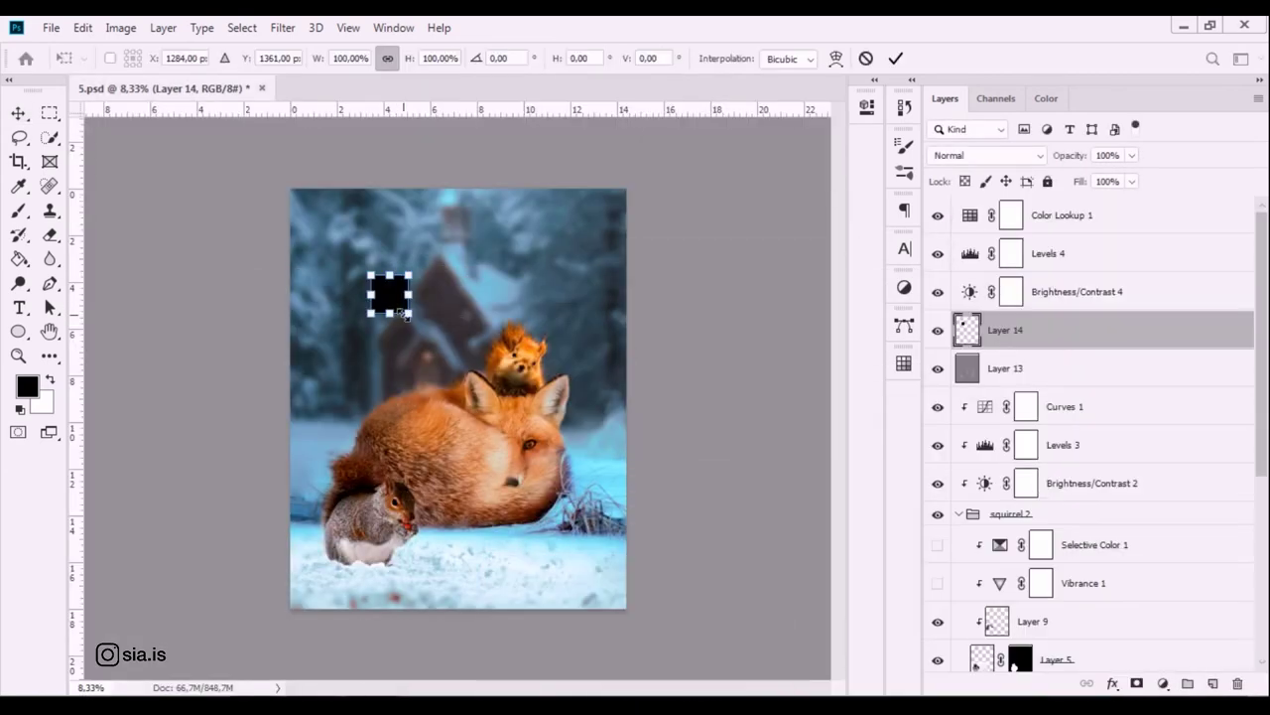
drag(409, 316, 824, 675)
drag(605, 468, 479, 384)
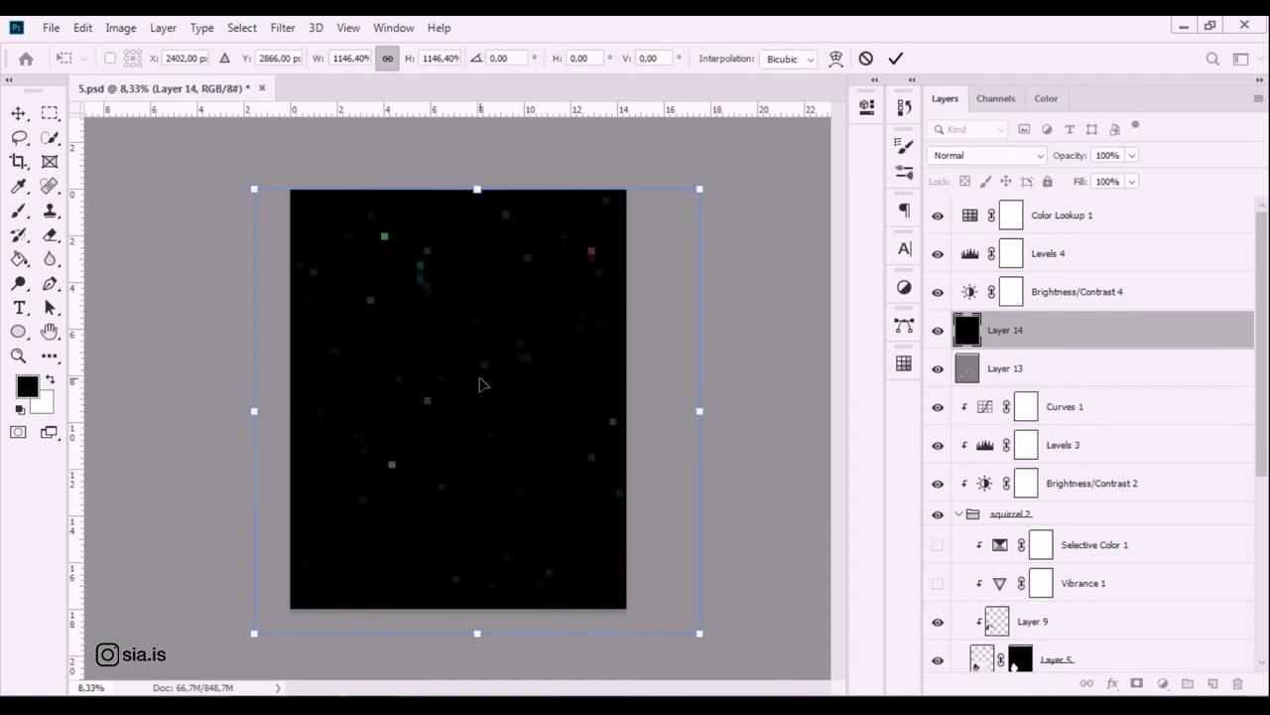
key(Return)
Gaussian-blur the star layer, blend it in Screen mode, and add an empty layer.
click(282, 28)
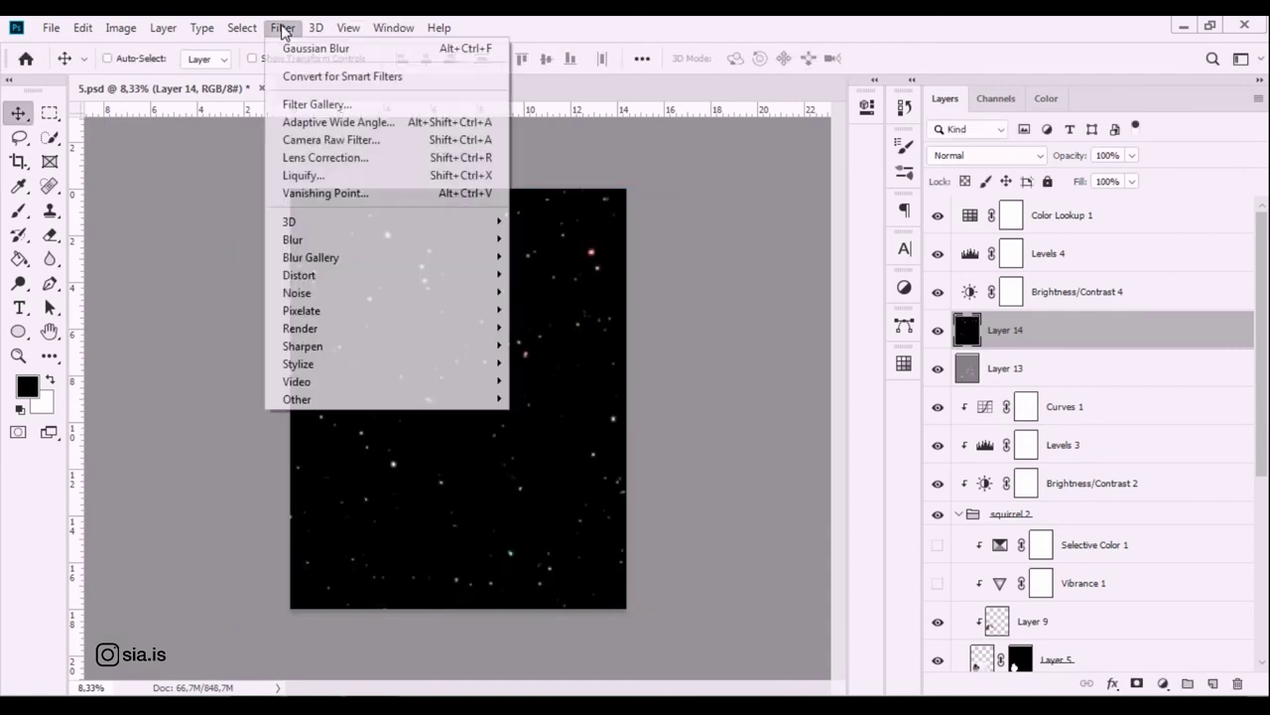
click(596, 309)
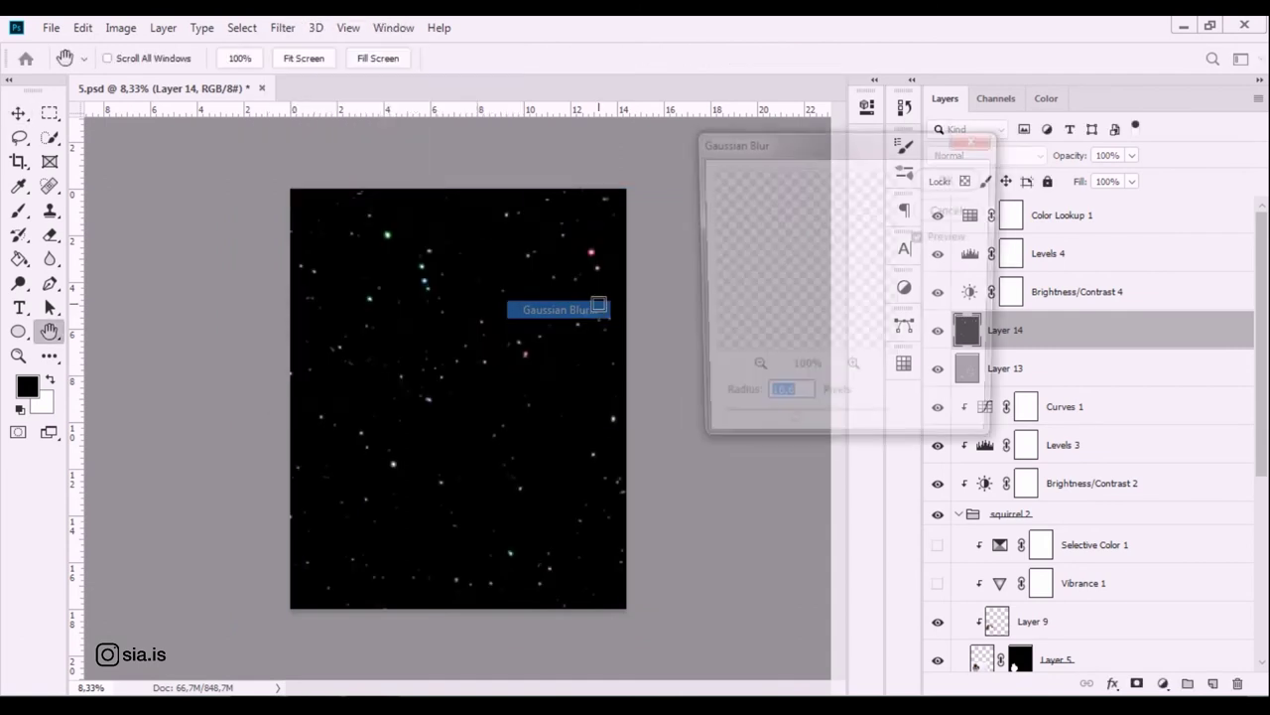
click(975, 176)
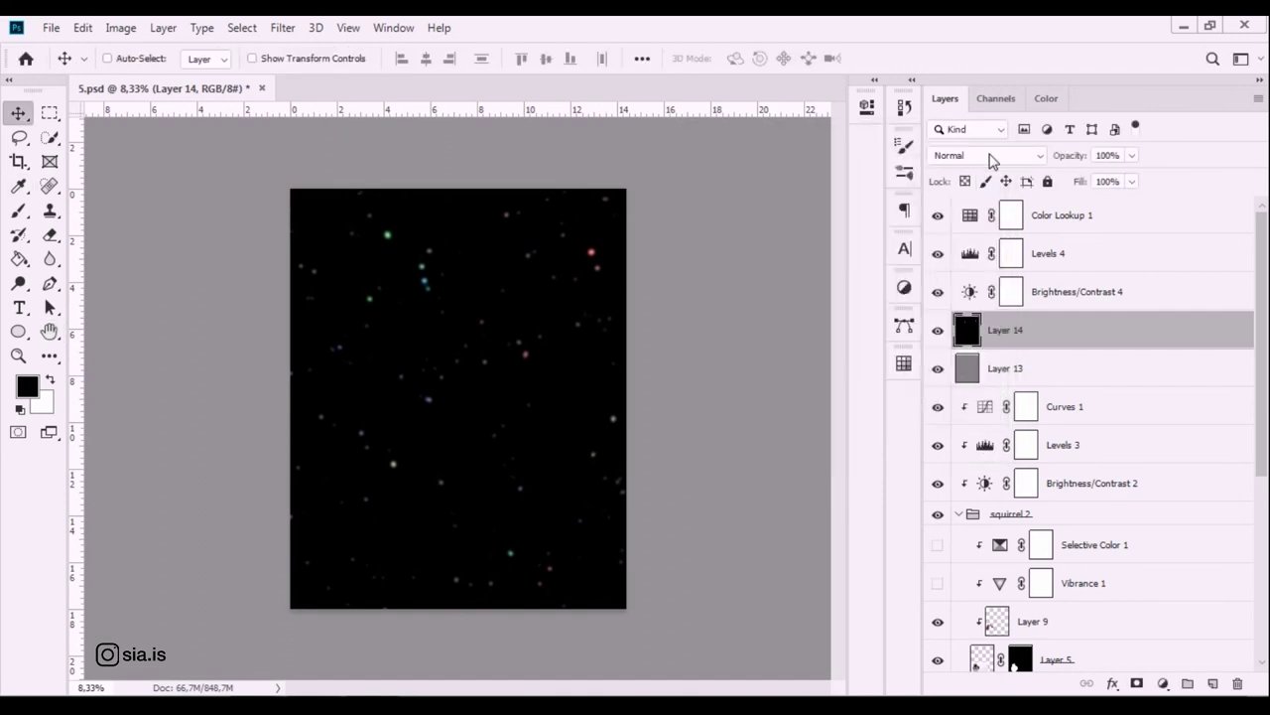
click(989, 154)
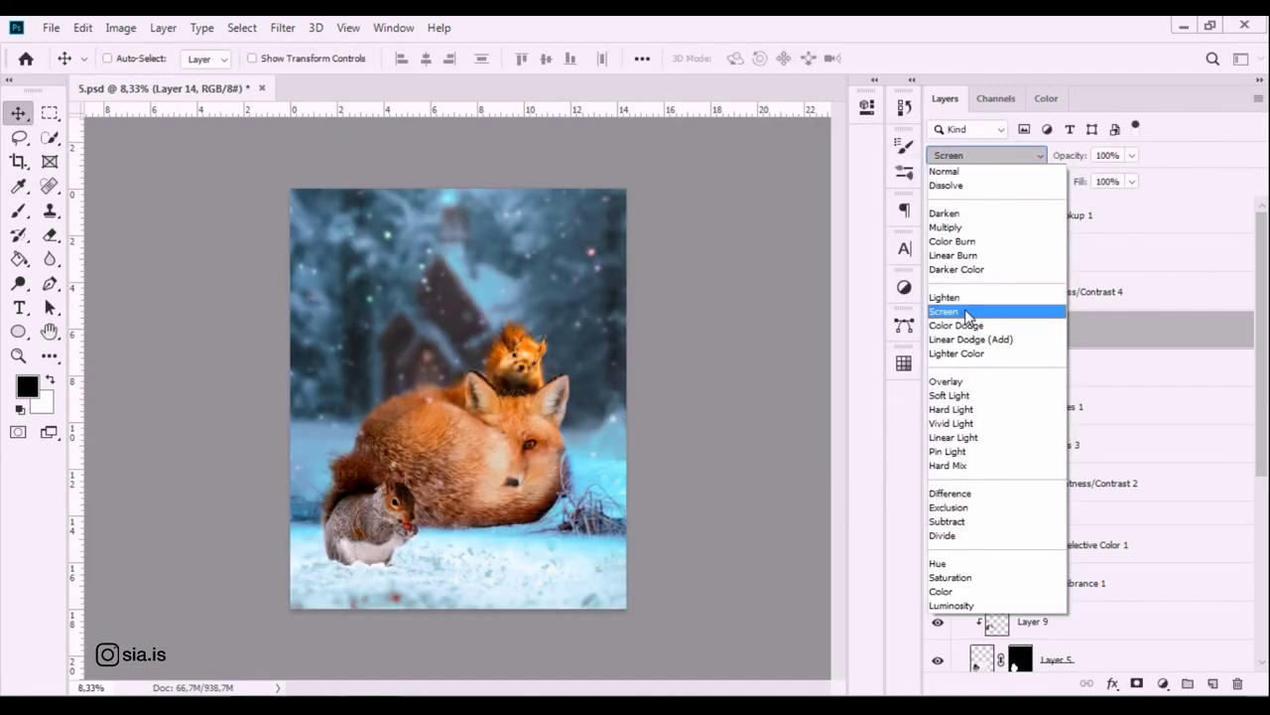
click(967, 313)
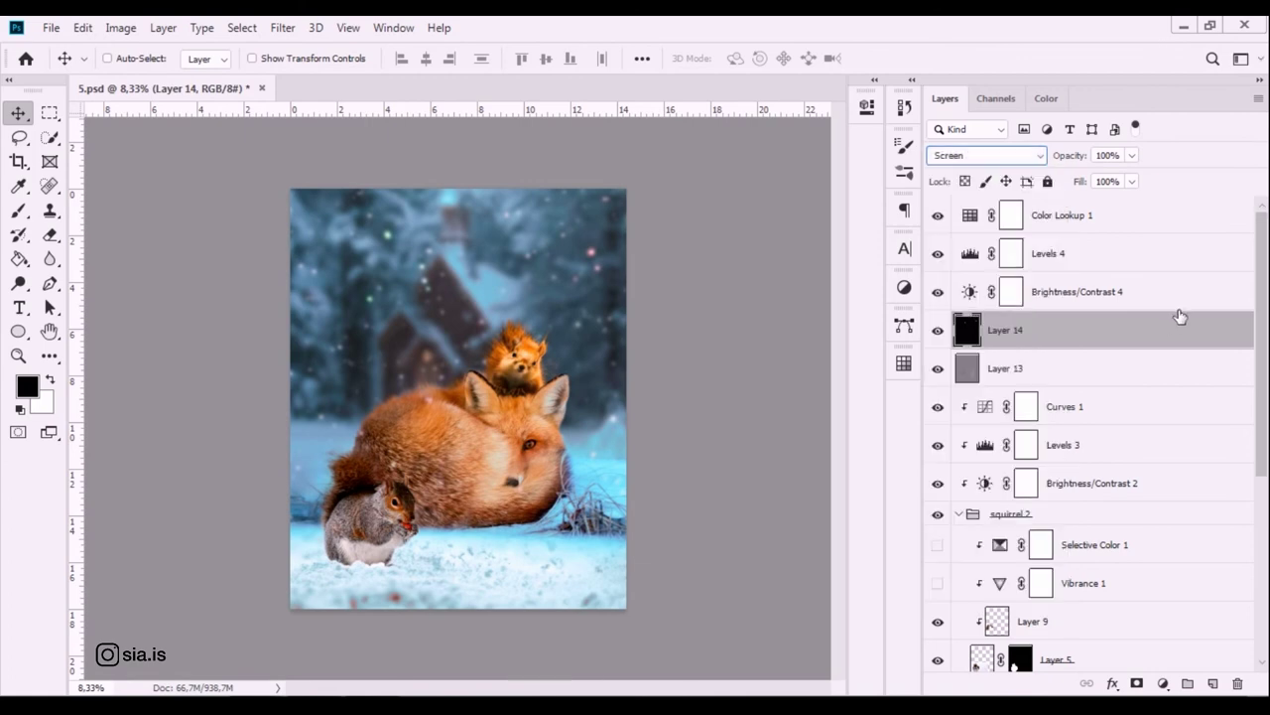
click(1213, 683)
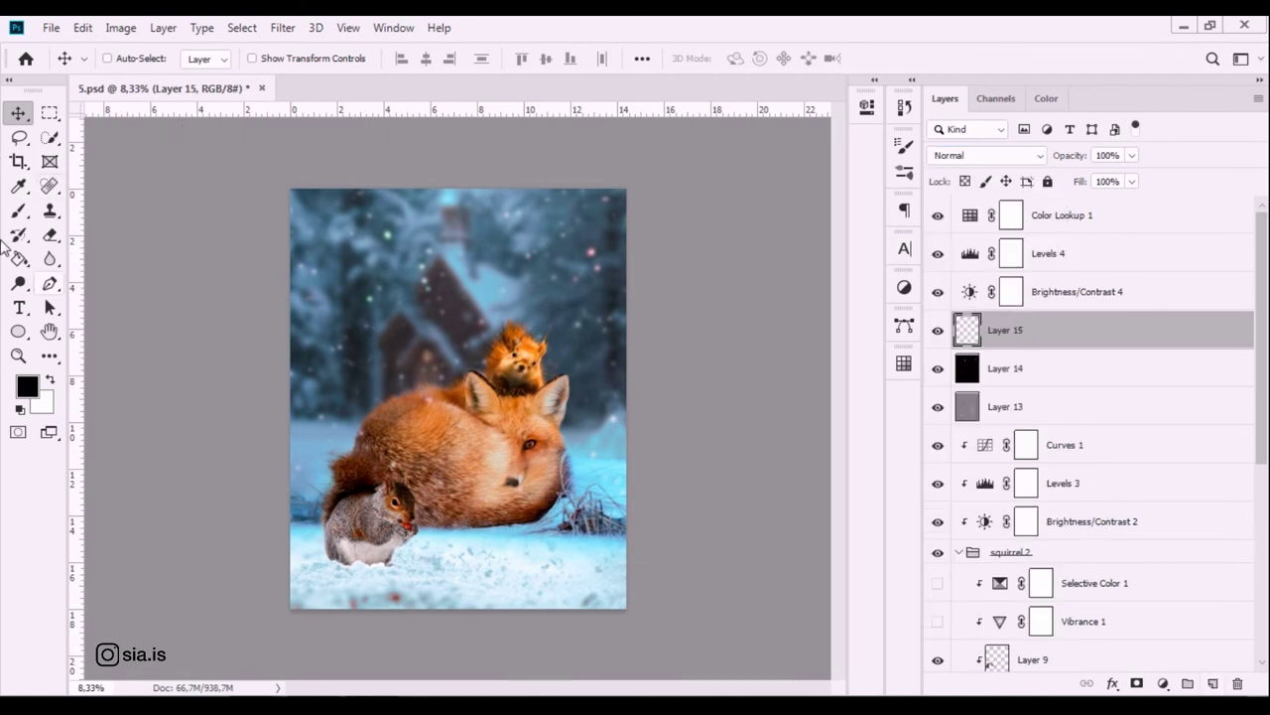
Paint two 100%-opacity orange dots on the house window, sampled from the fox's fur.
click(18, 209)
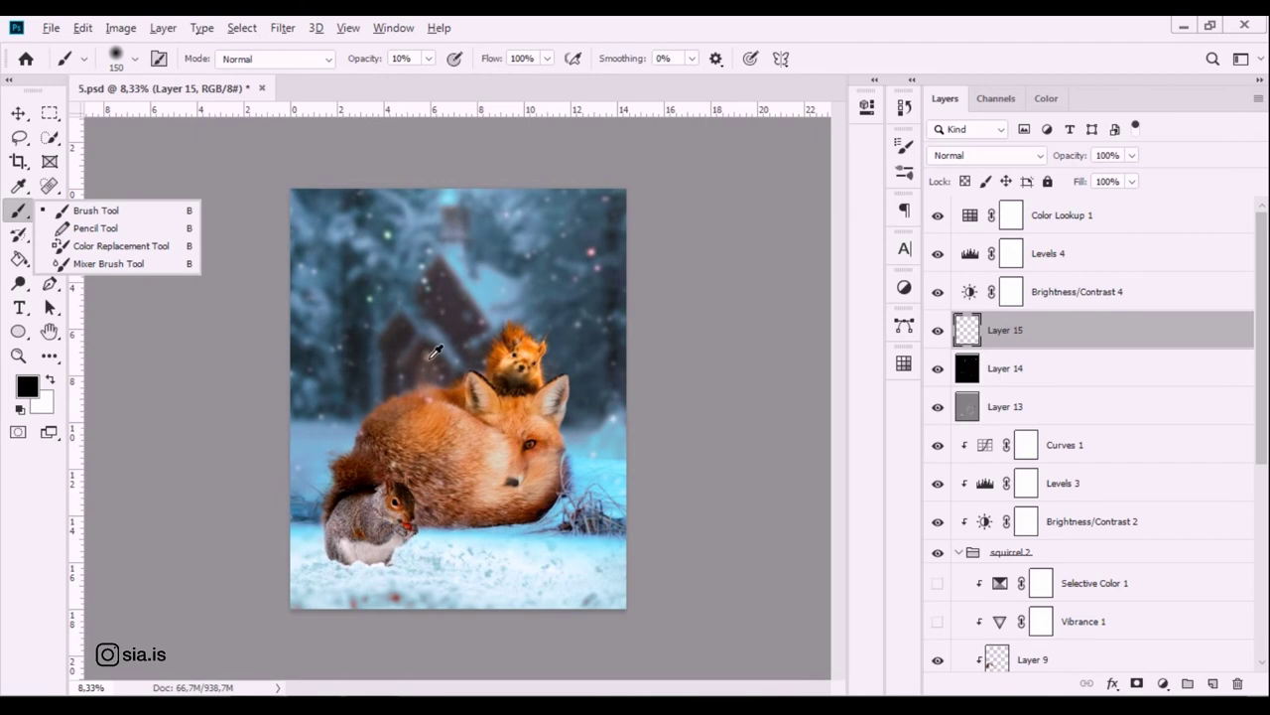
alt+click(430, 357)
alt+click(437, 430)
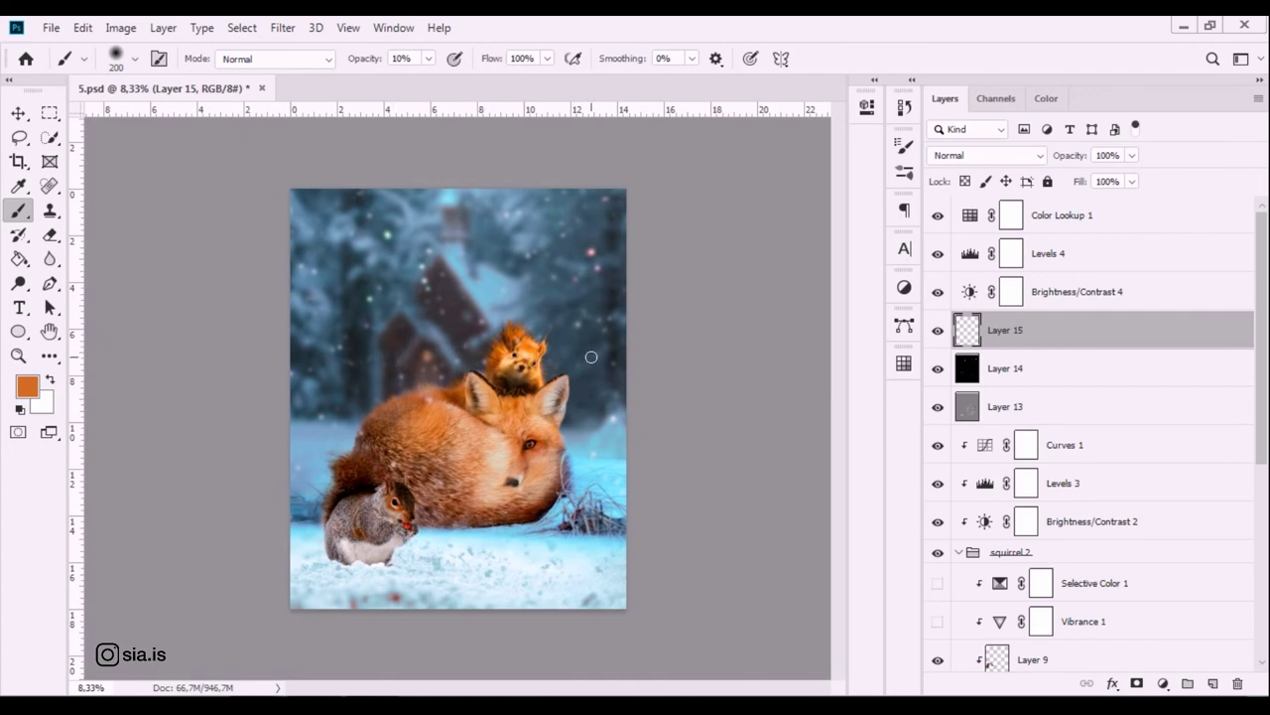
click(427, 61)
drag(418, 88, 518, 87)
click(392, 332)
click(411, 328)
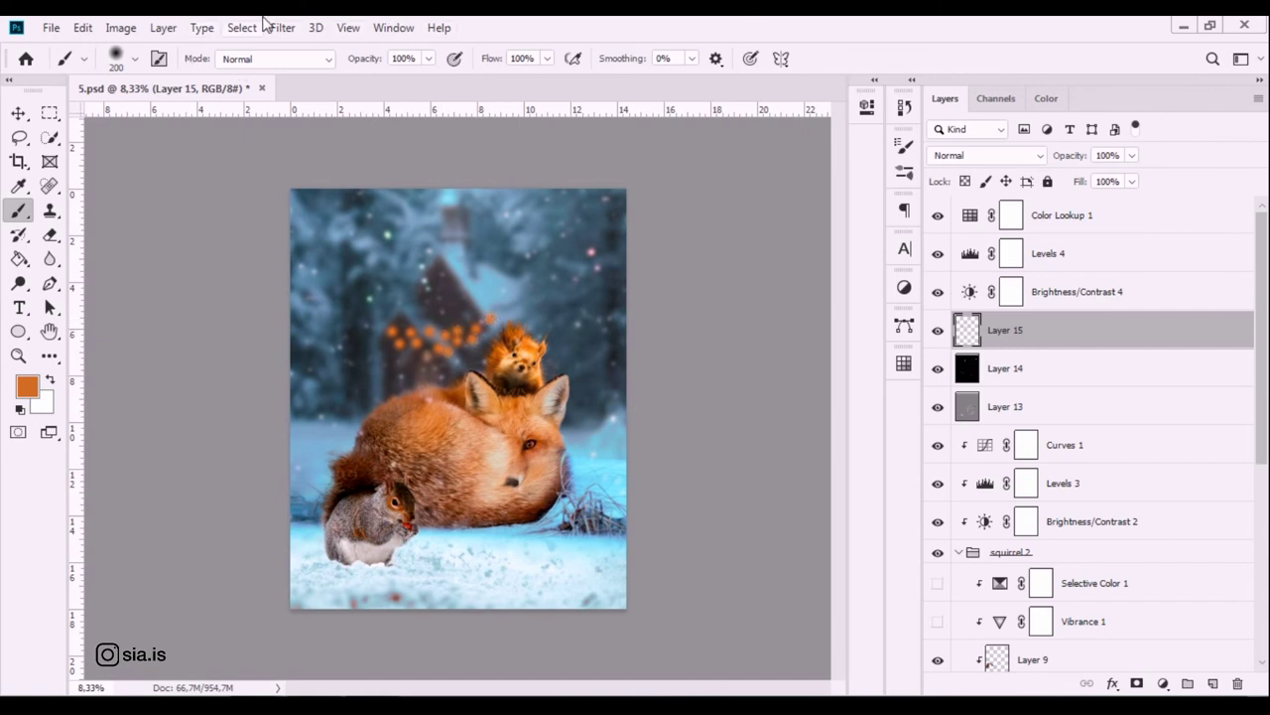
Gaussian-blur the orange dots and fade the glow layer to about half opacity.
click(282, 27)
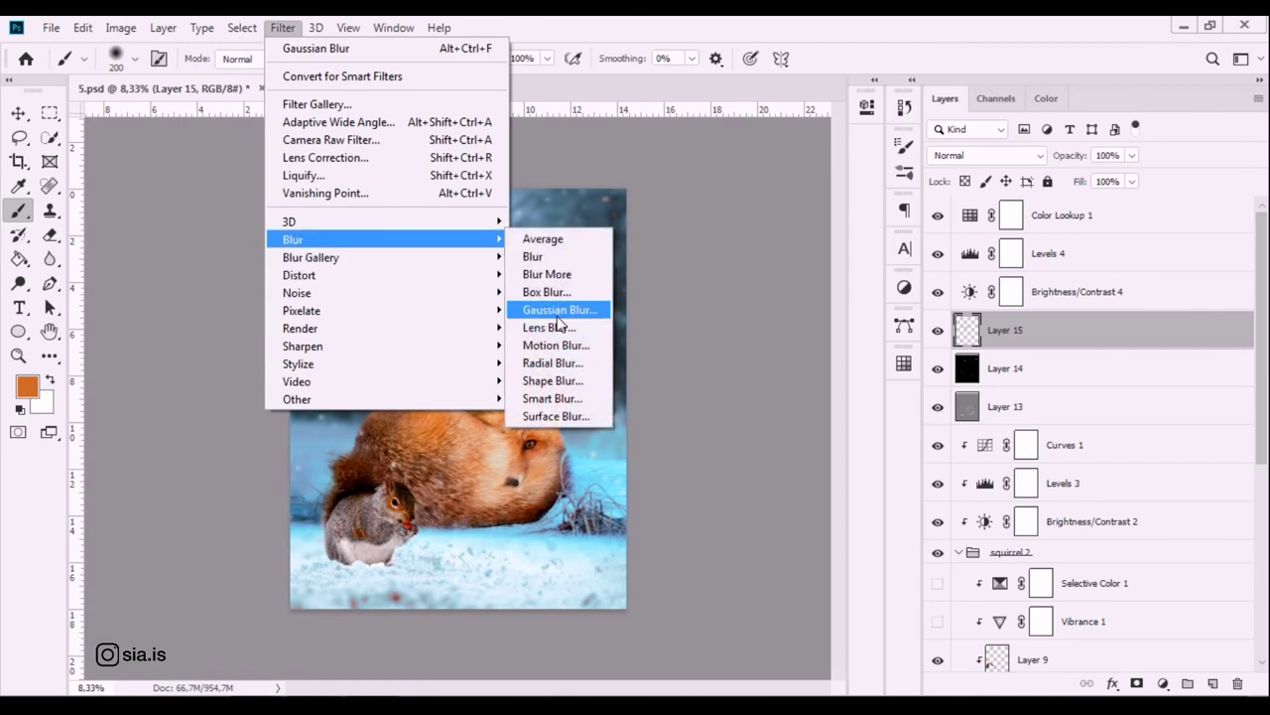
click(559, 311)
mouse_move(809, 432)
mouse_down()
mouse_move(825, 433)
mouse_move(810, 436)
mouse_up()
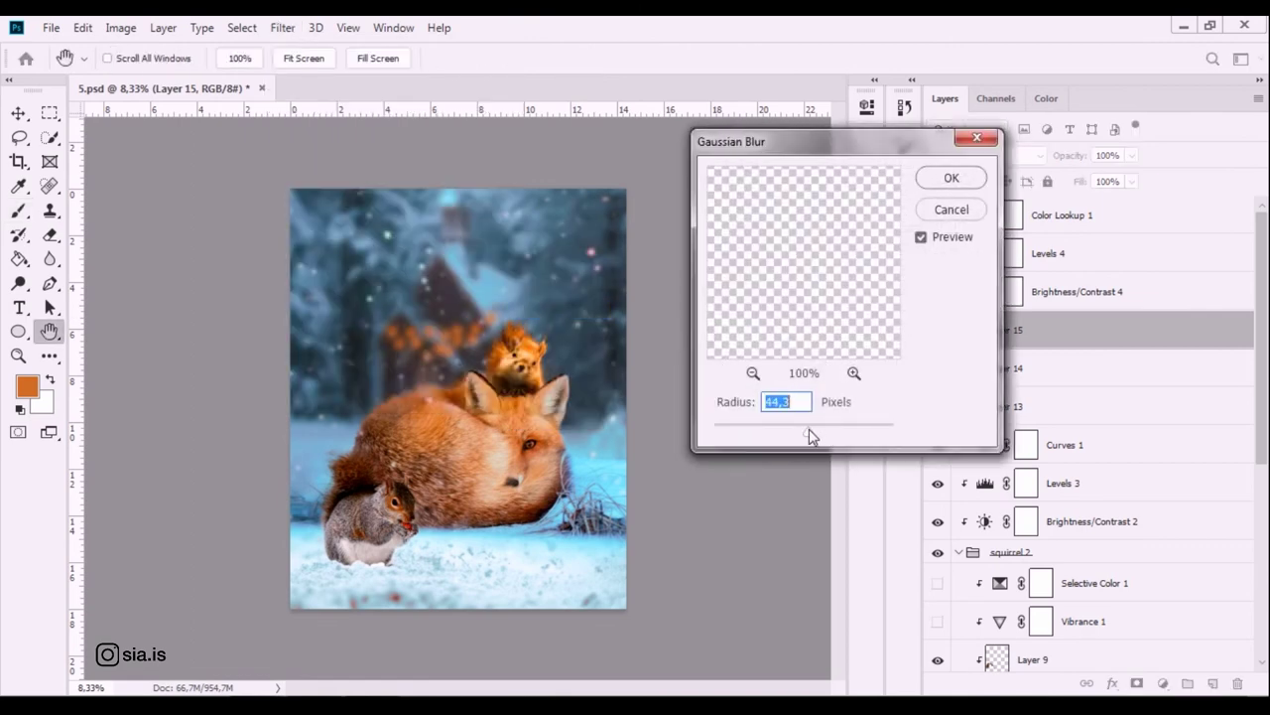
click(952, 180)
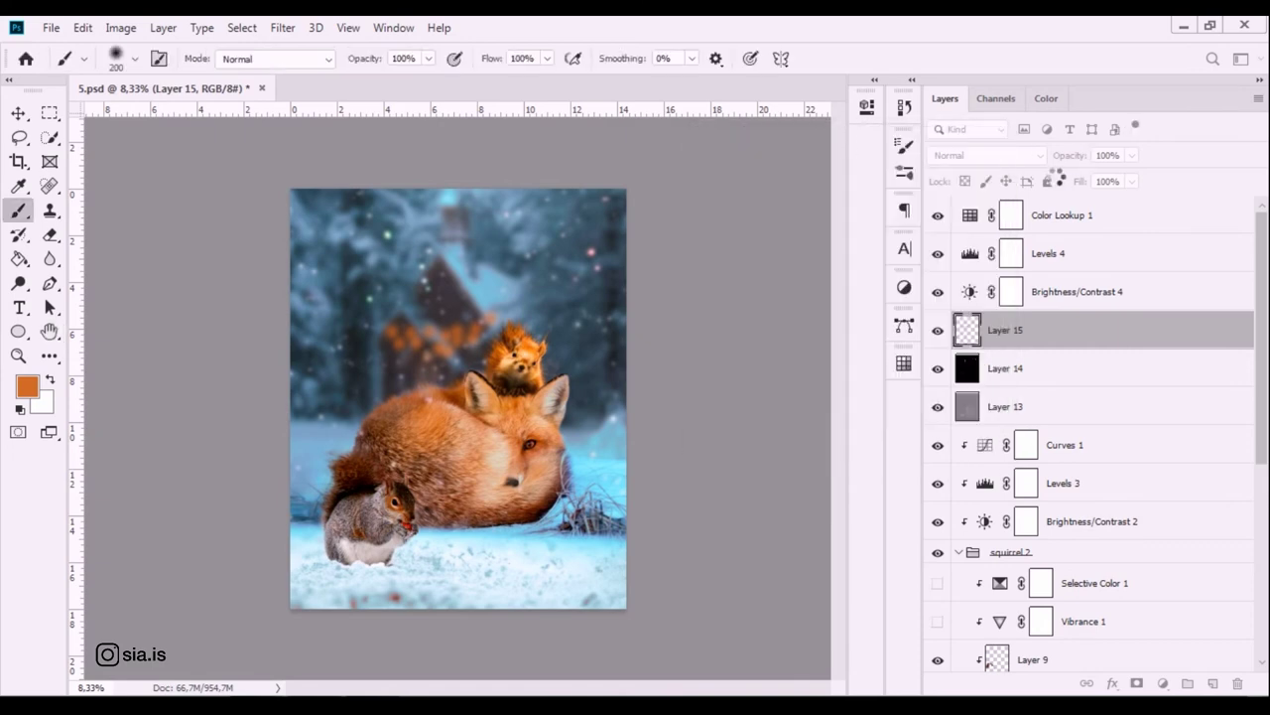
click(1132, 155)
drag(1123, 176, 1088, 182)
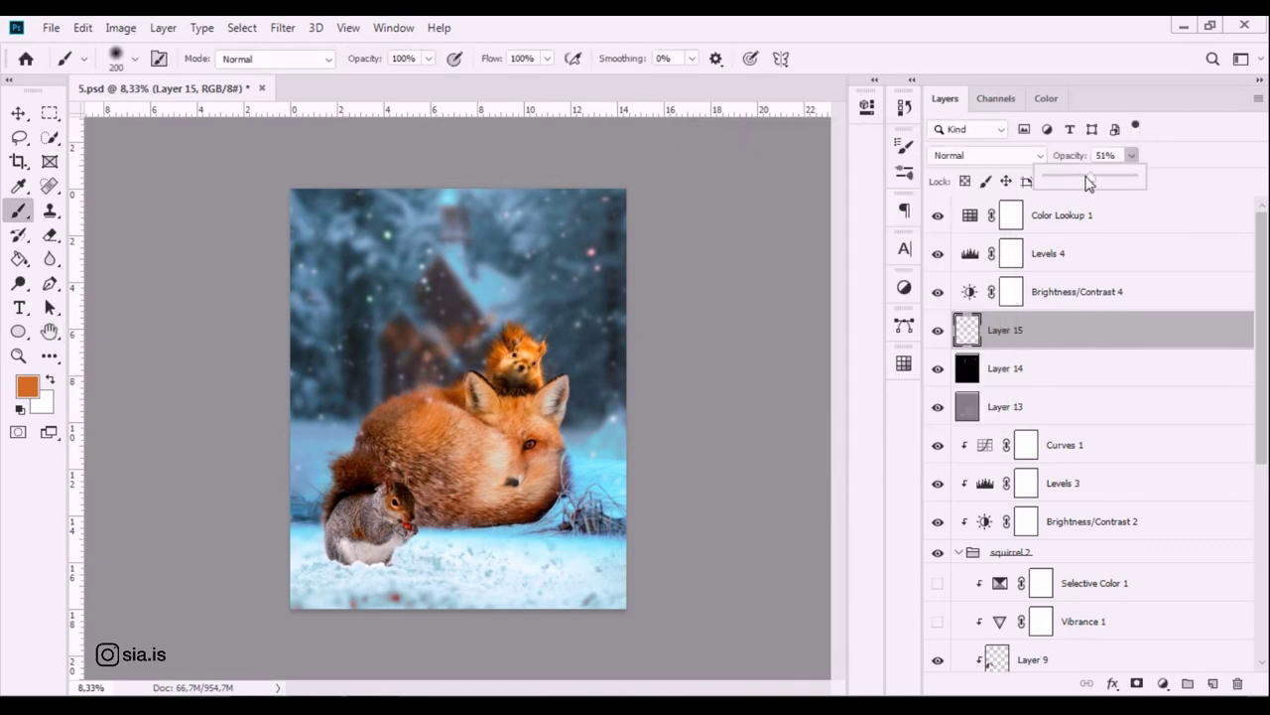
click(1090, 334)
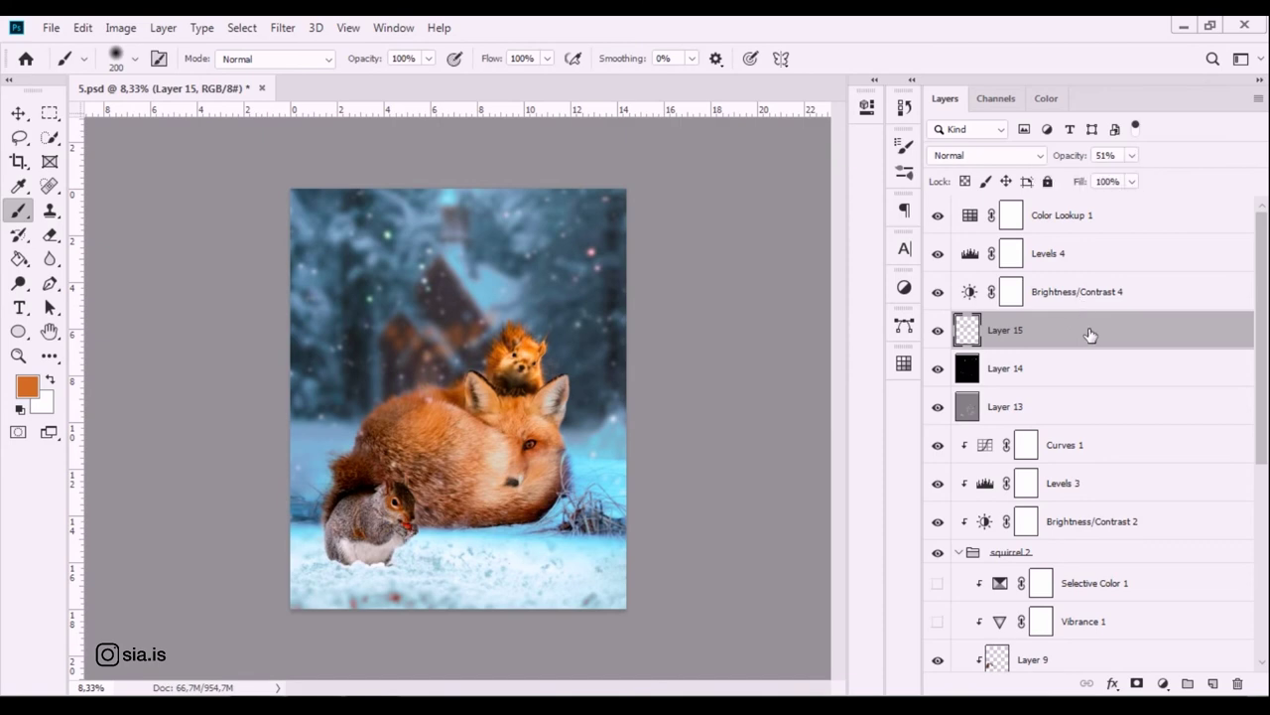
Shrink the glow to about 75%, add a layer mask, and set opacity to 34%.
key(ctrl+t)
mouse_move(507, 305)
mouse_down()
mouse_move(463, 330)
mouse_move(427, 318)
mouse_up()
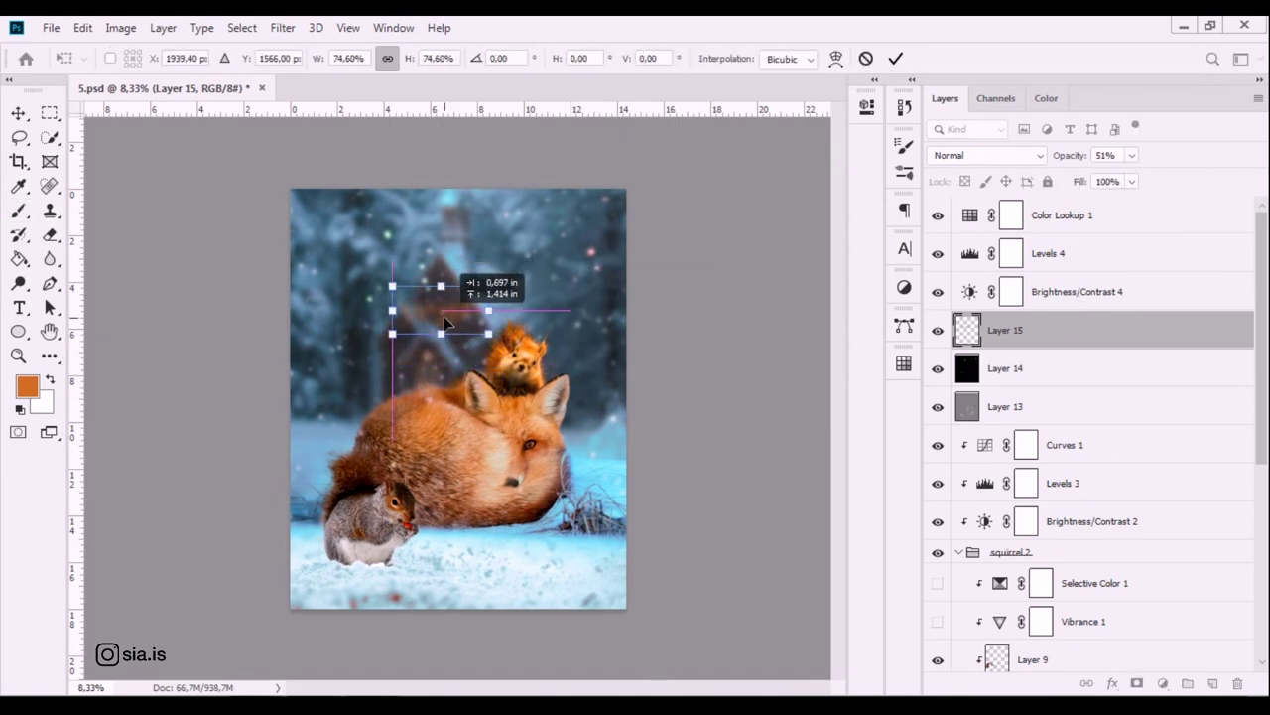
key(Return)
key(b)
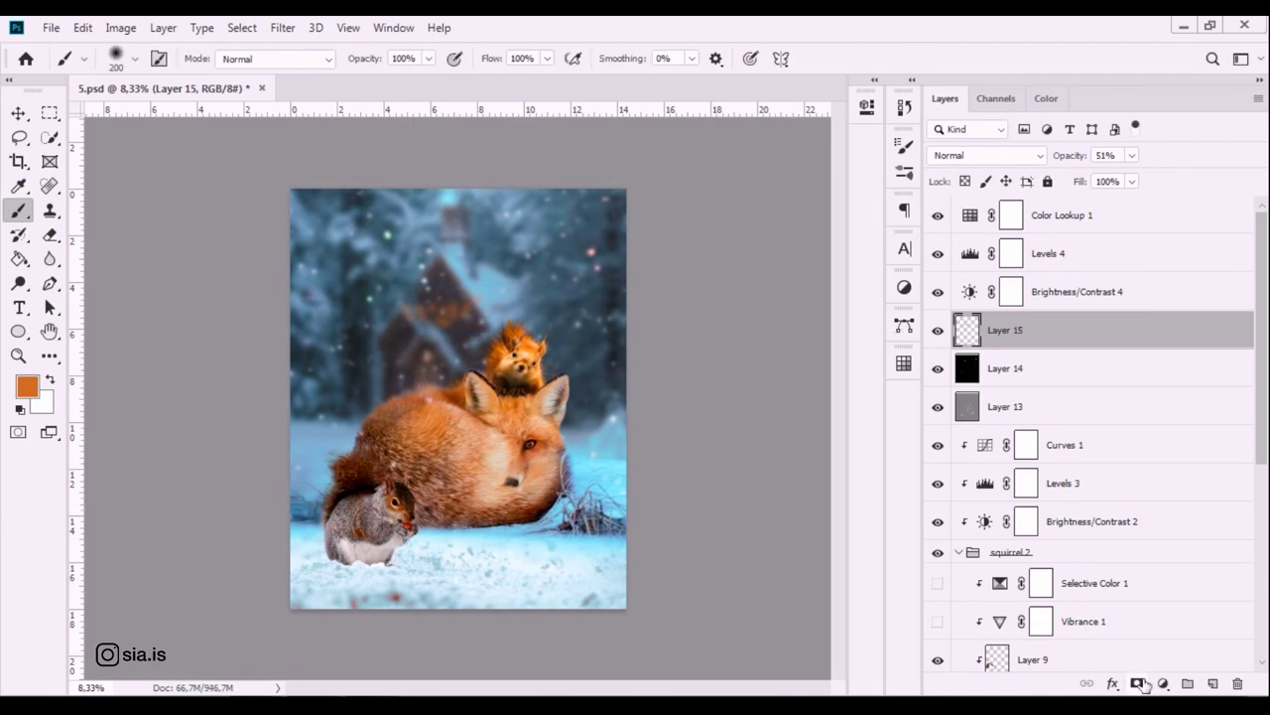
click(1136, 683)
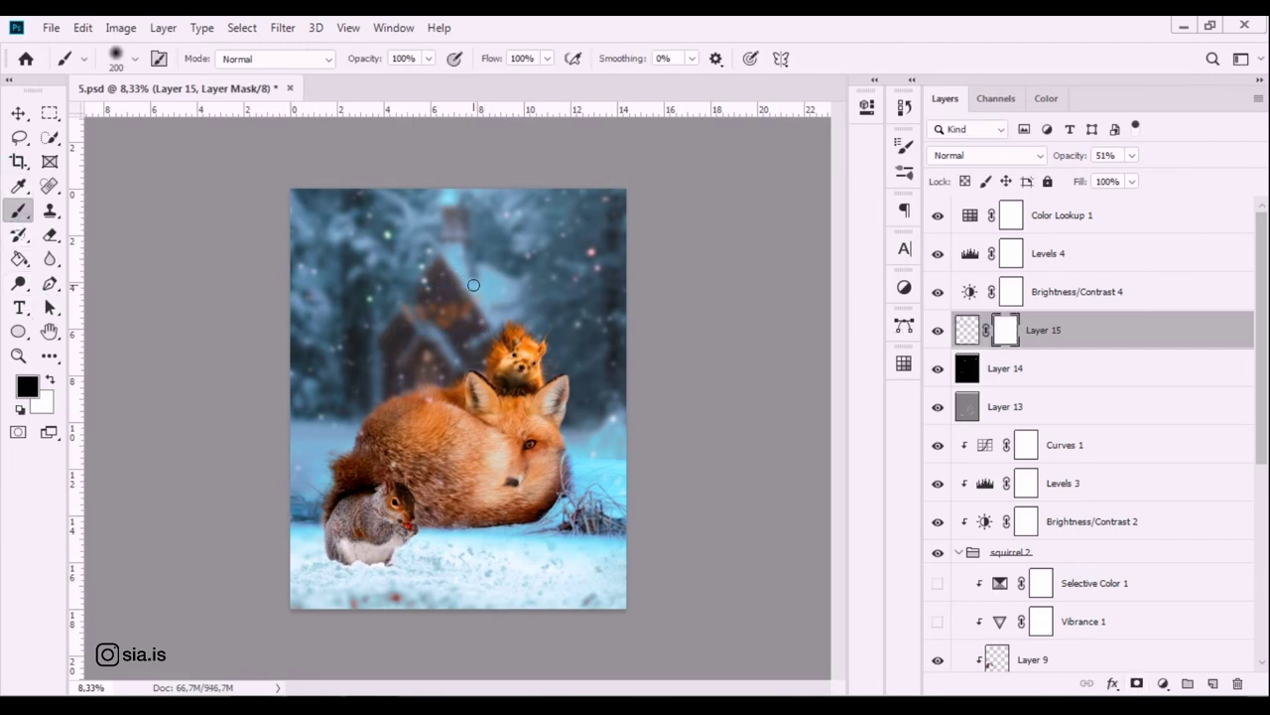
drag(1132, 156, 1119, 185)
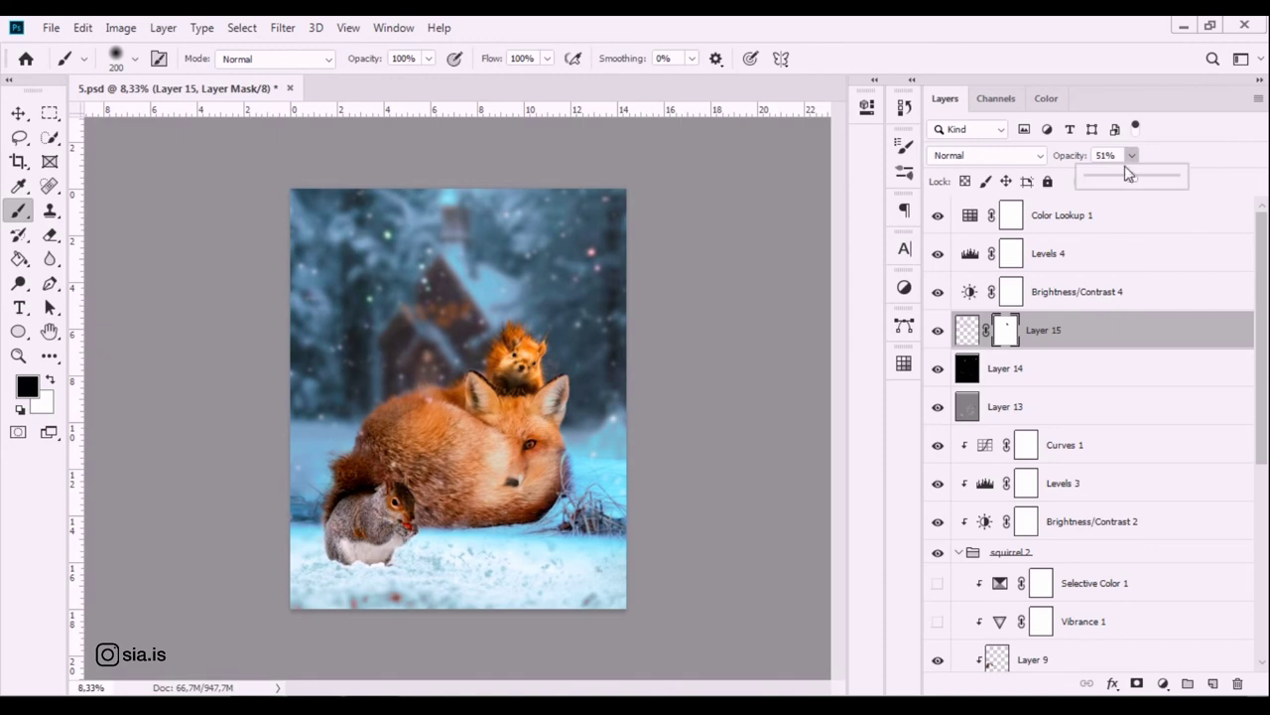
click(1135, 347)
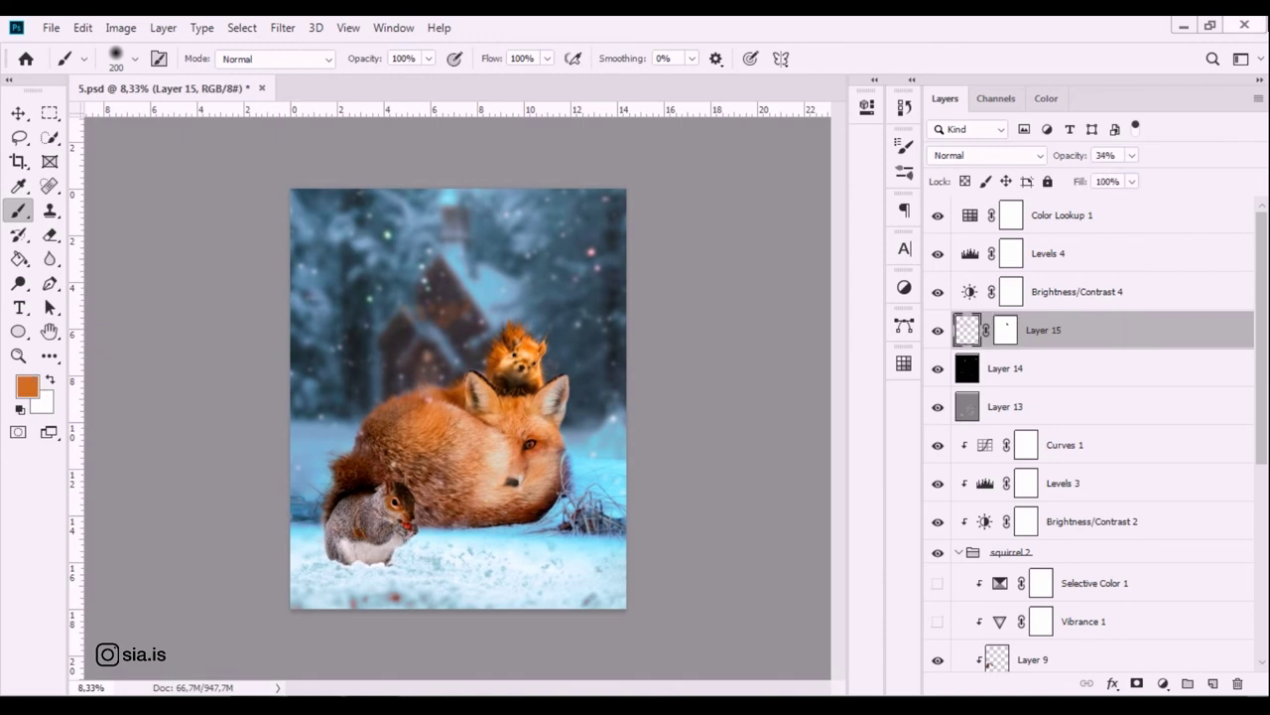
Clip Selective Color 2 to Layer 12, then target Layer 12's mask with the Brush.
scroll(1139, 527, down, 2)
scroll(1114, 460, down, 1)
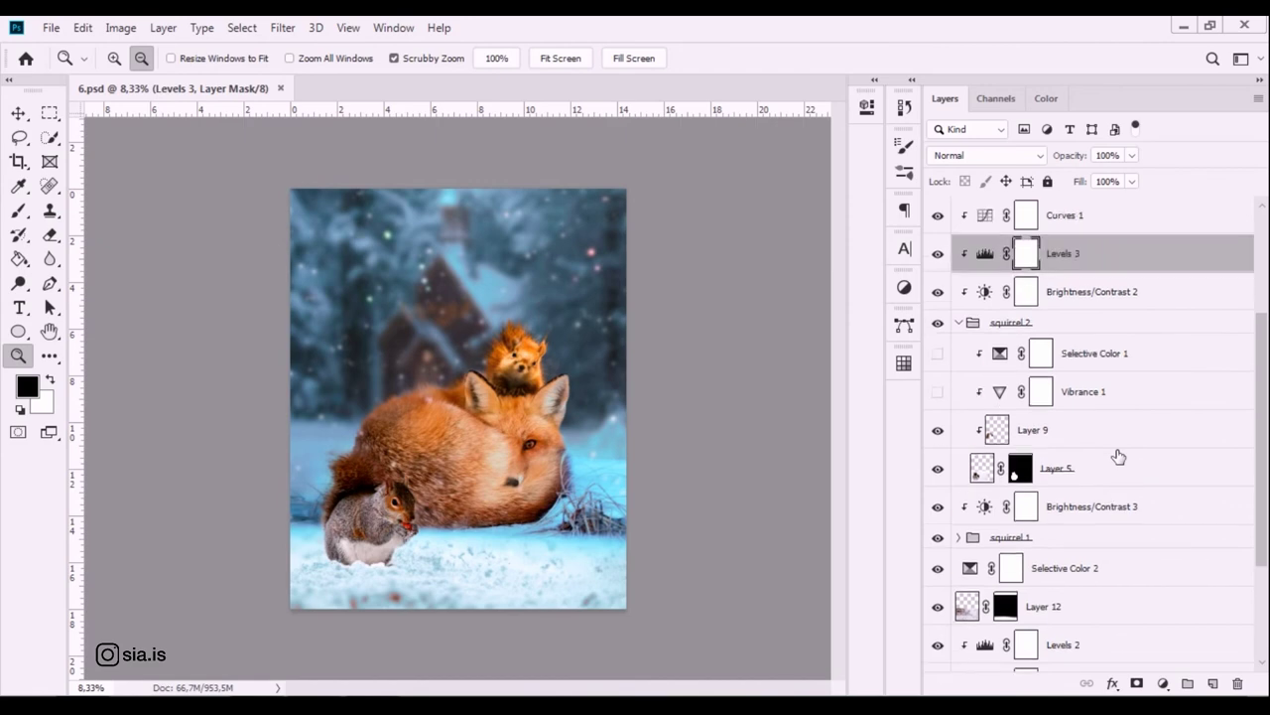
scroll(1118, 455, down, 3)
scroll(1119, 456, down, 1)
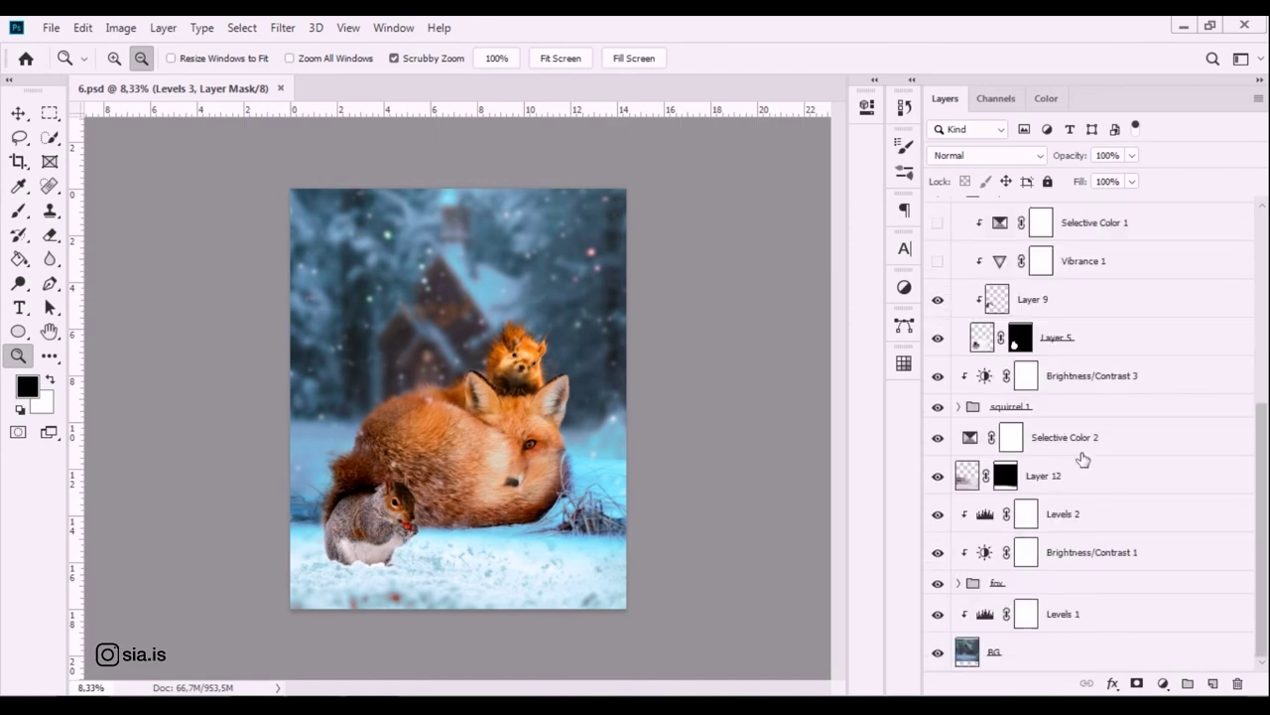
click(1062, 469)
click(970, 439)
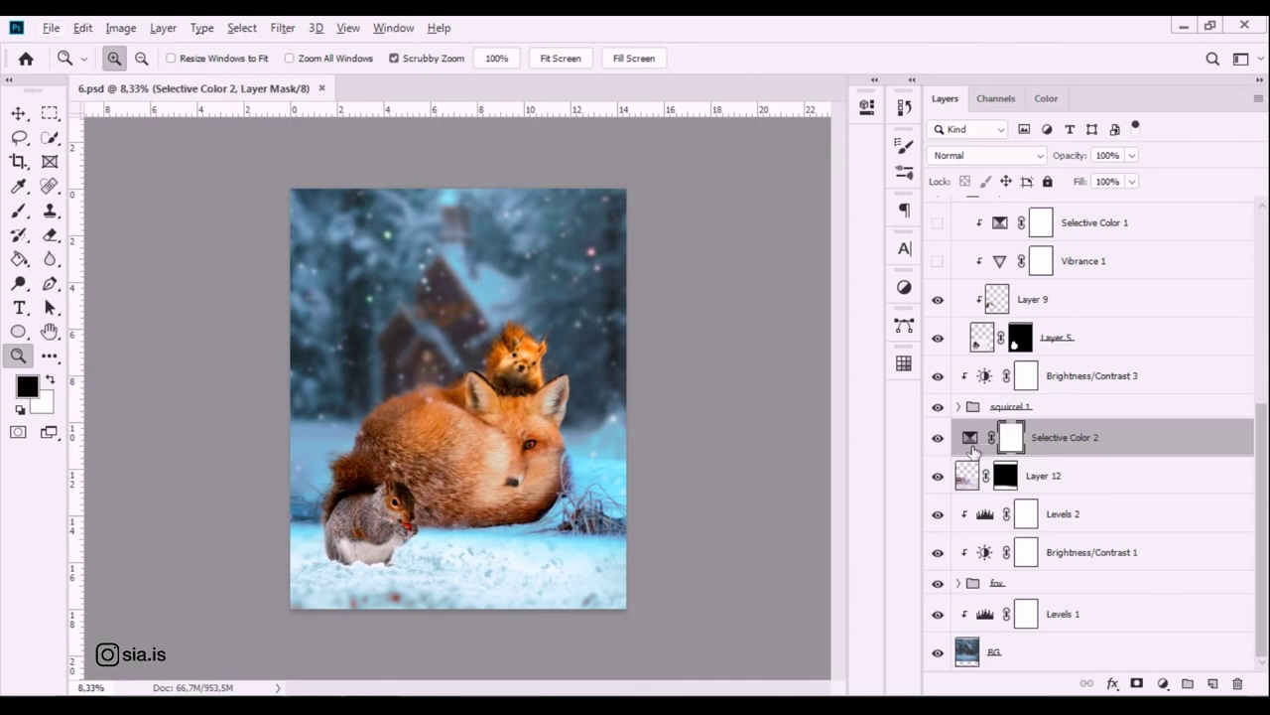
double_click(971, 447)
click(704, 417)
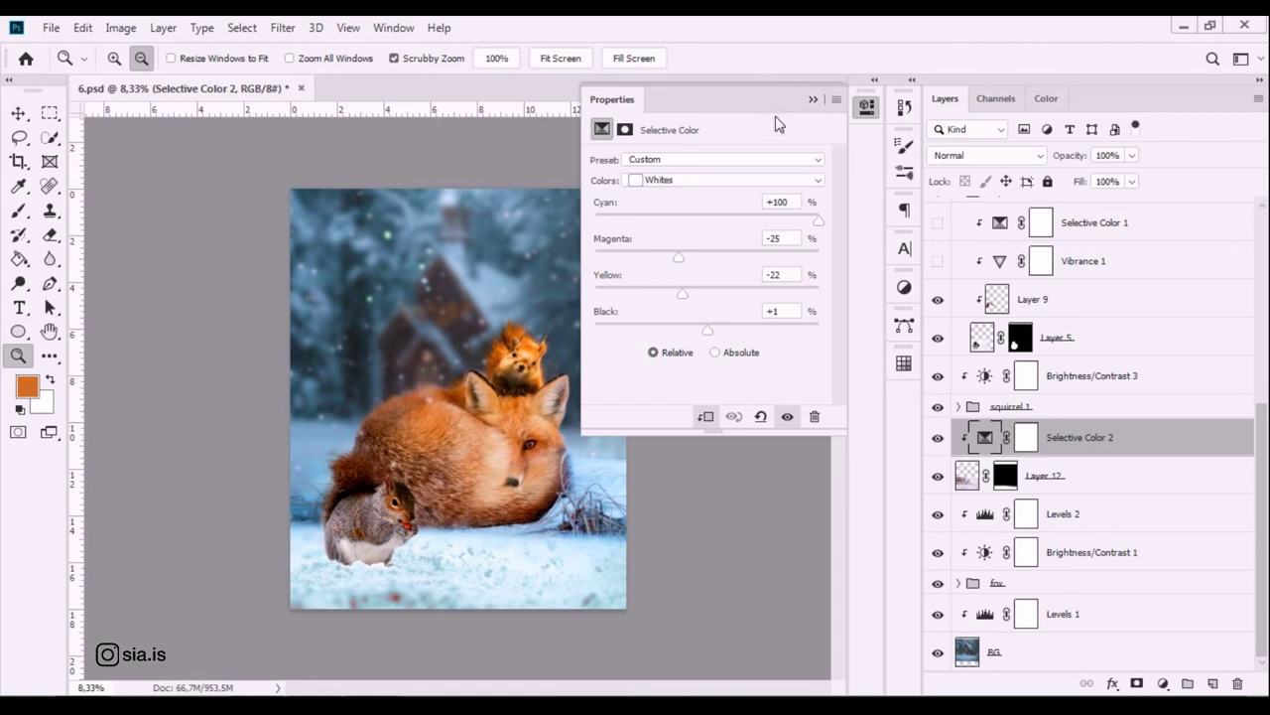
click(813, 101)
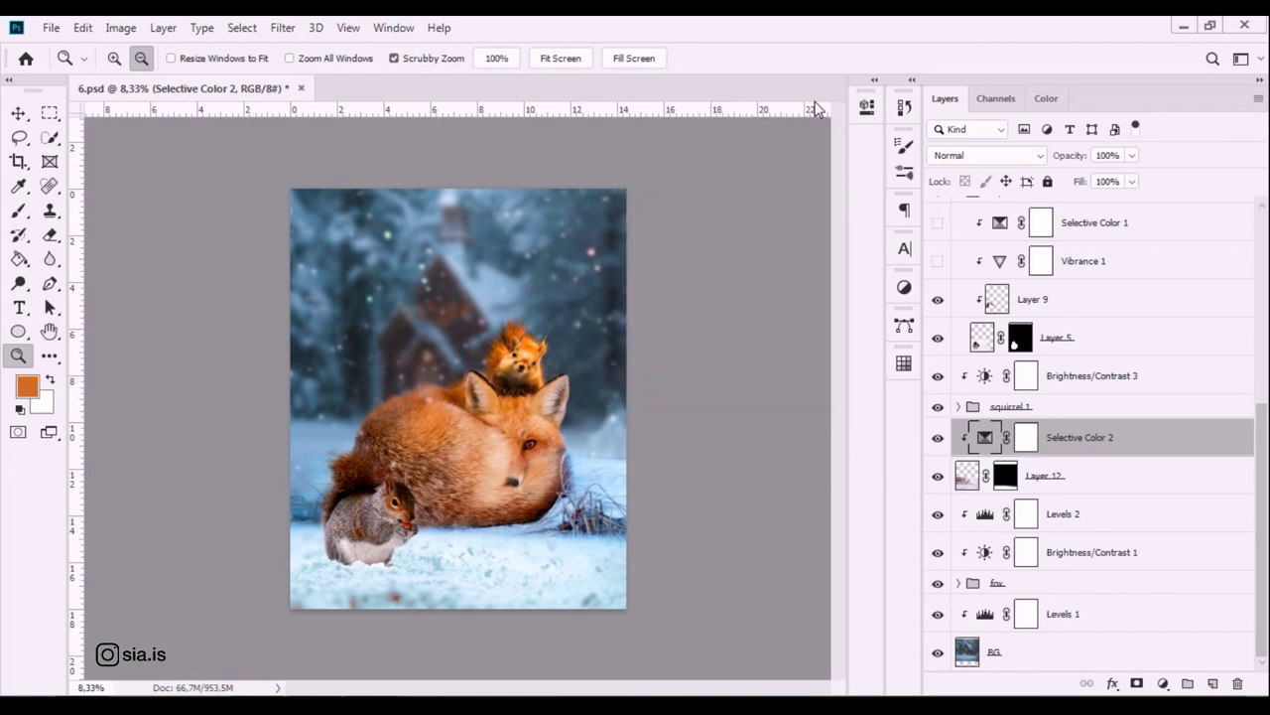
click(1006, 475)
click(18, 210)
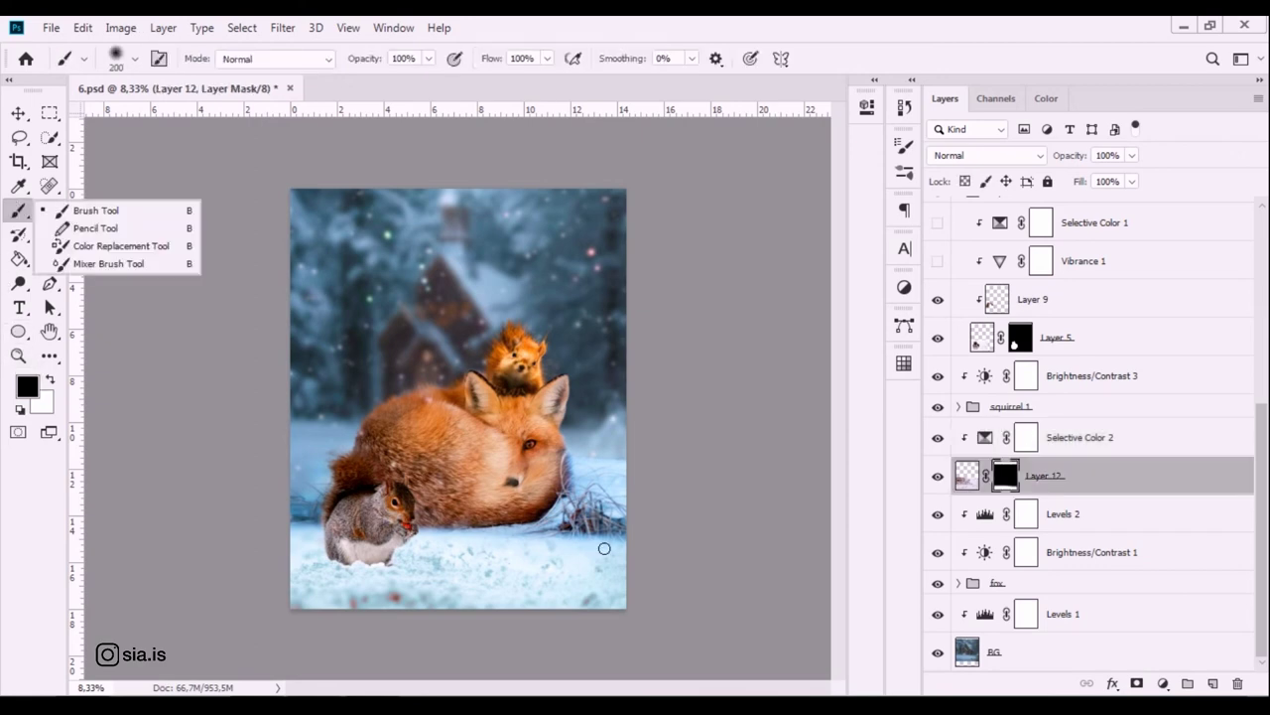
Try a 600 px white stroke on Layer 12's mask over the fox's base, then undo it.
click(519, 527)
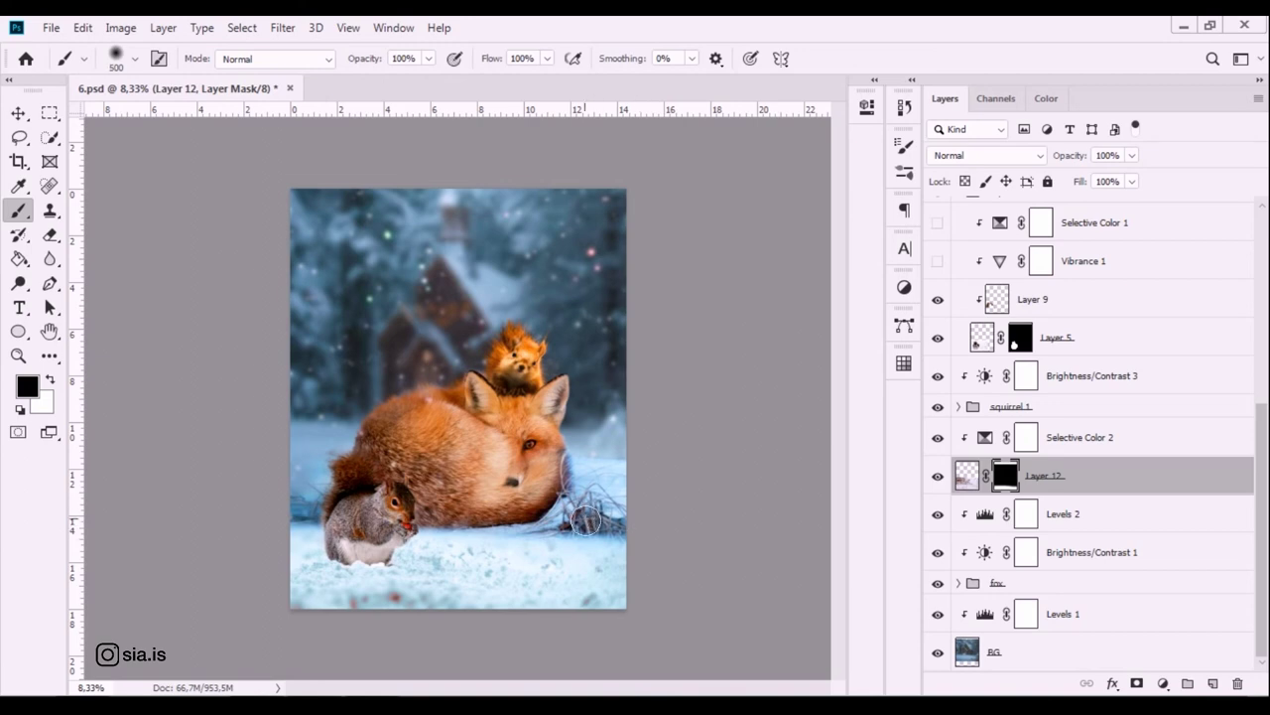
key(bracketright)
key(x)
drag(609, 496, 467, 511)
key(ctrl+z)
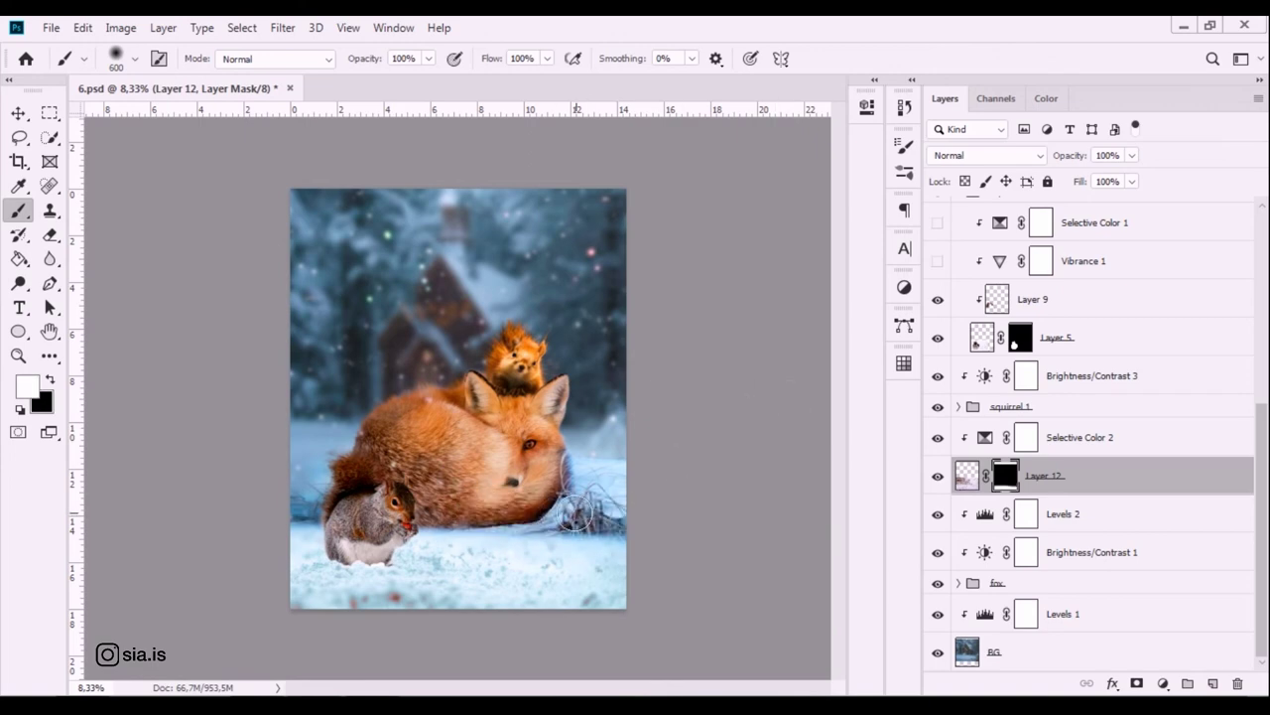
key(x)
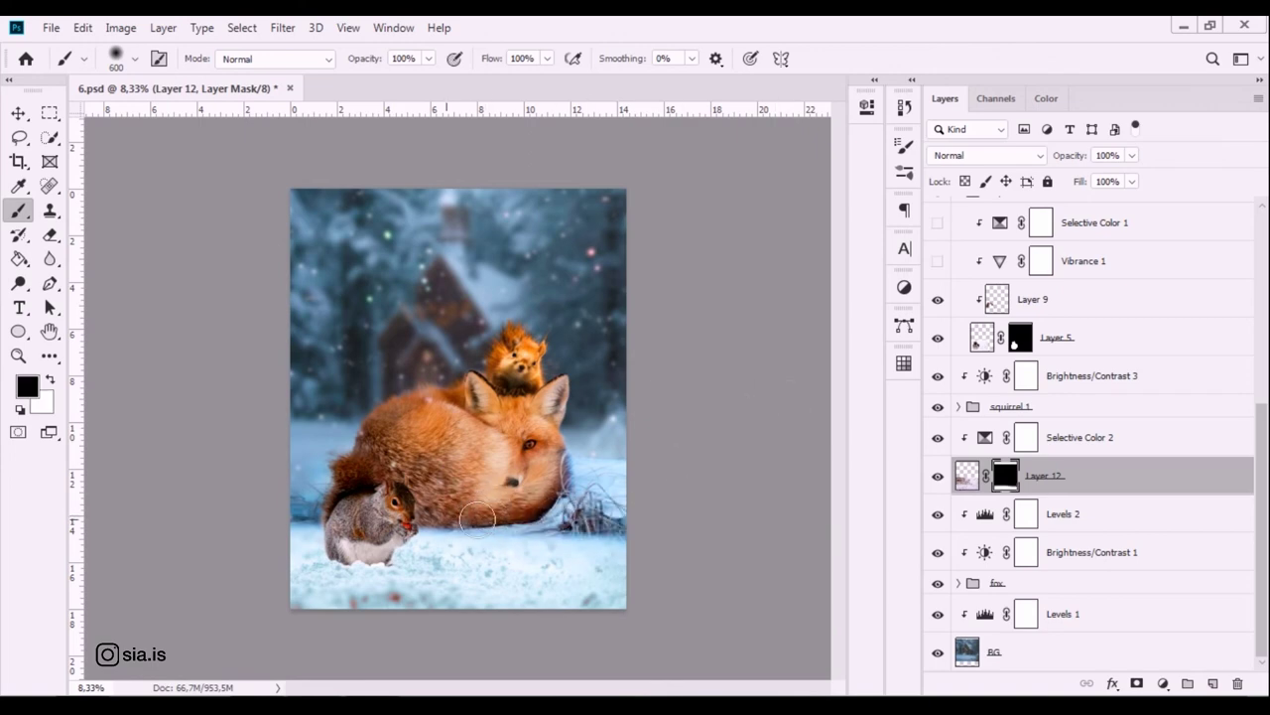
key(x)
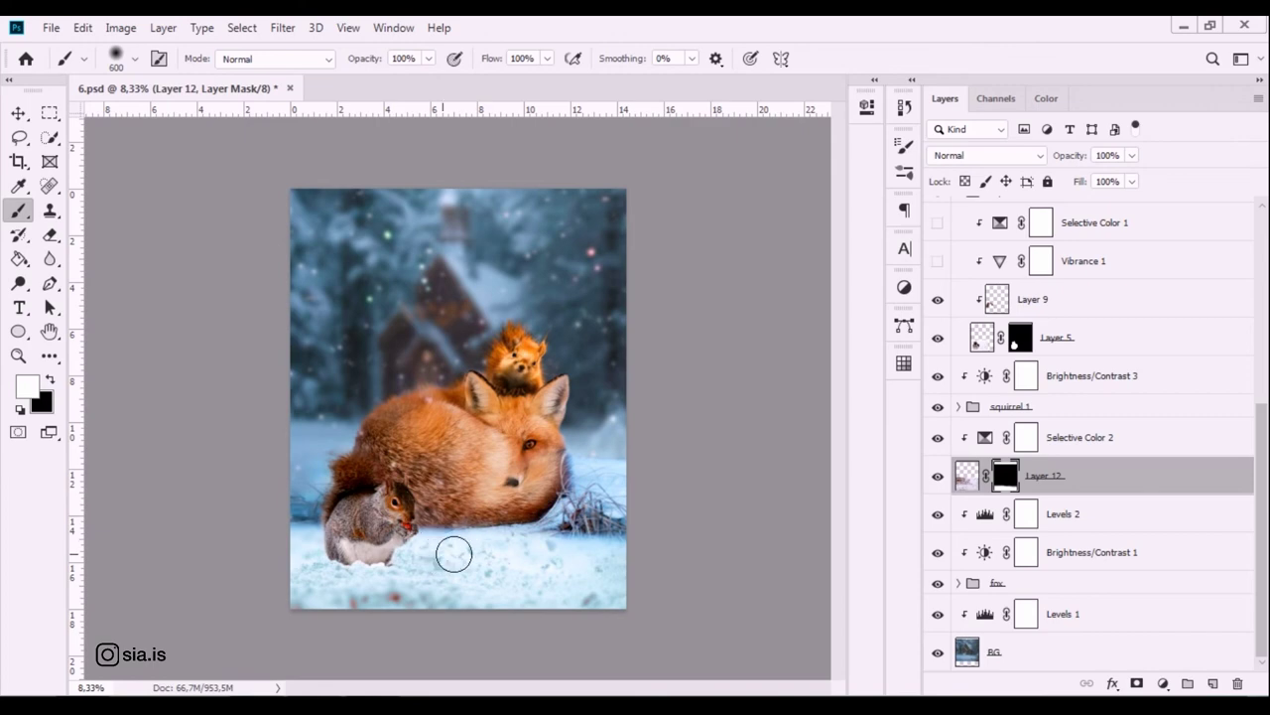
key(ctrl+plus)
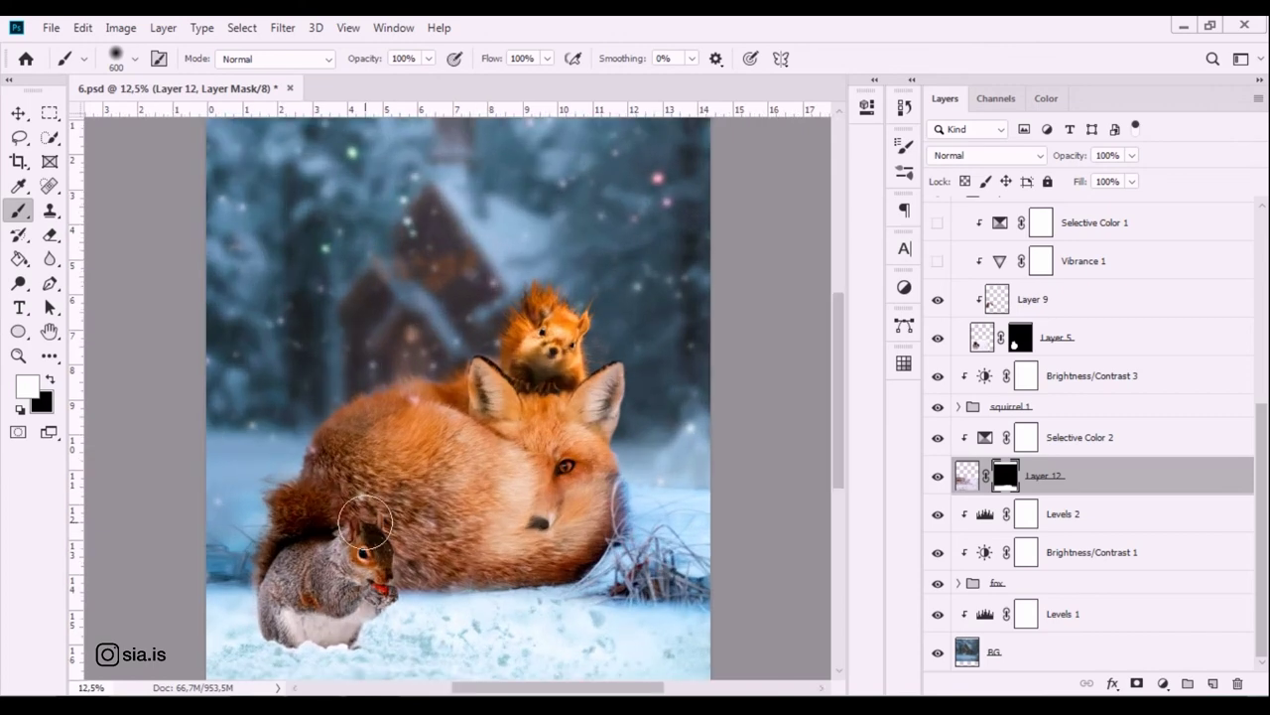
drag(365, 521, 443, 422)
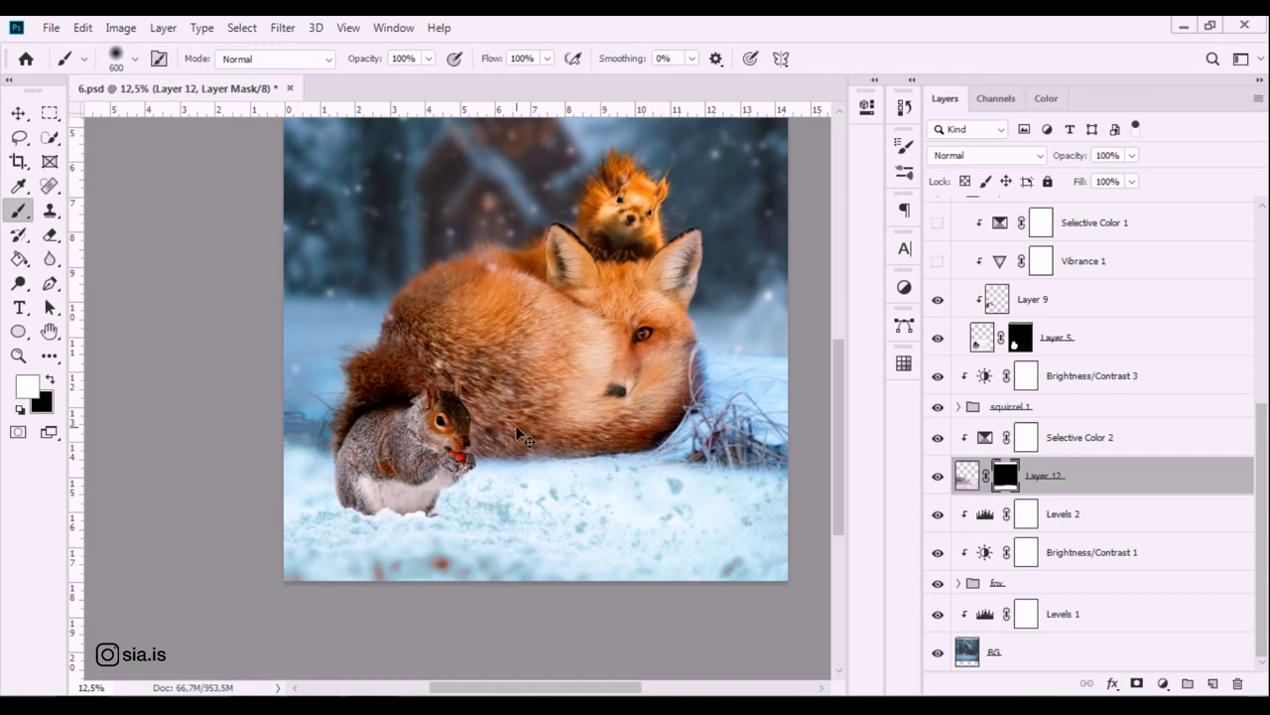
Expand the fox group and target Layer 3's mask with black paint.
click(959, 583)
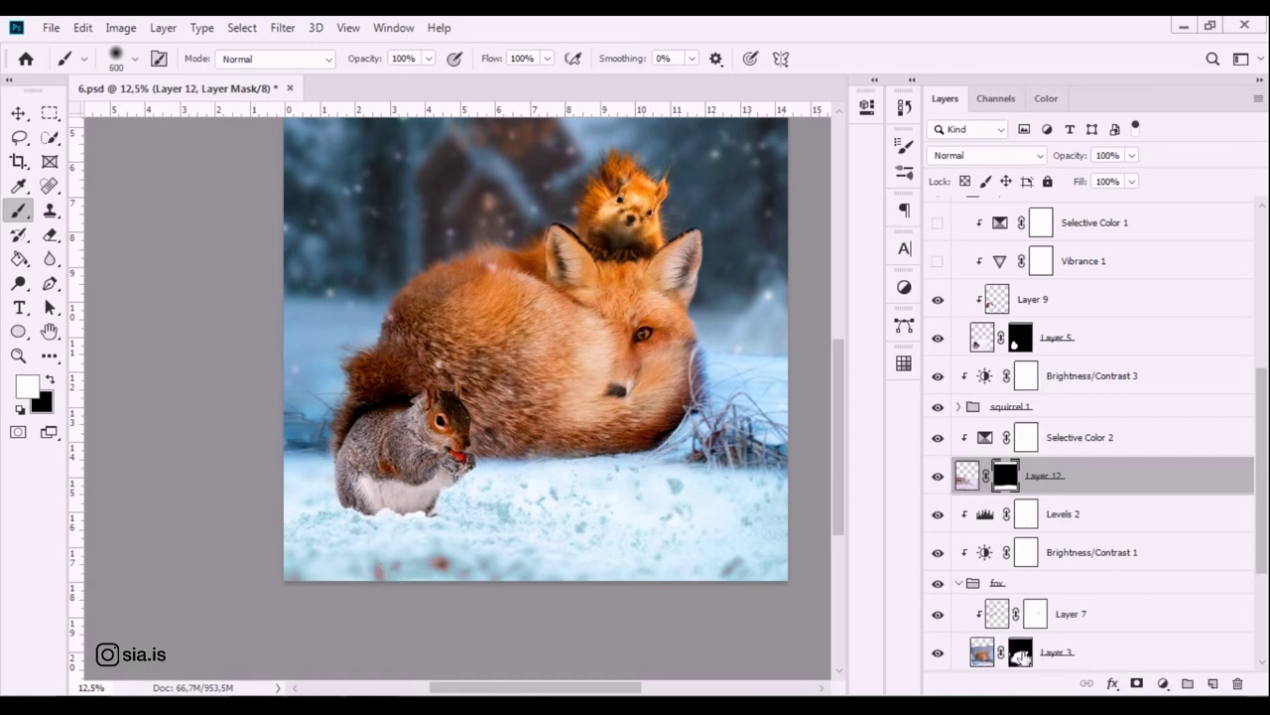
click(1020, 653)
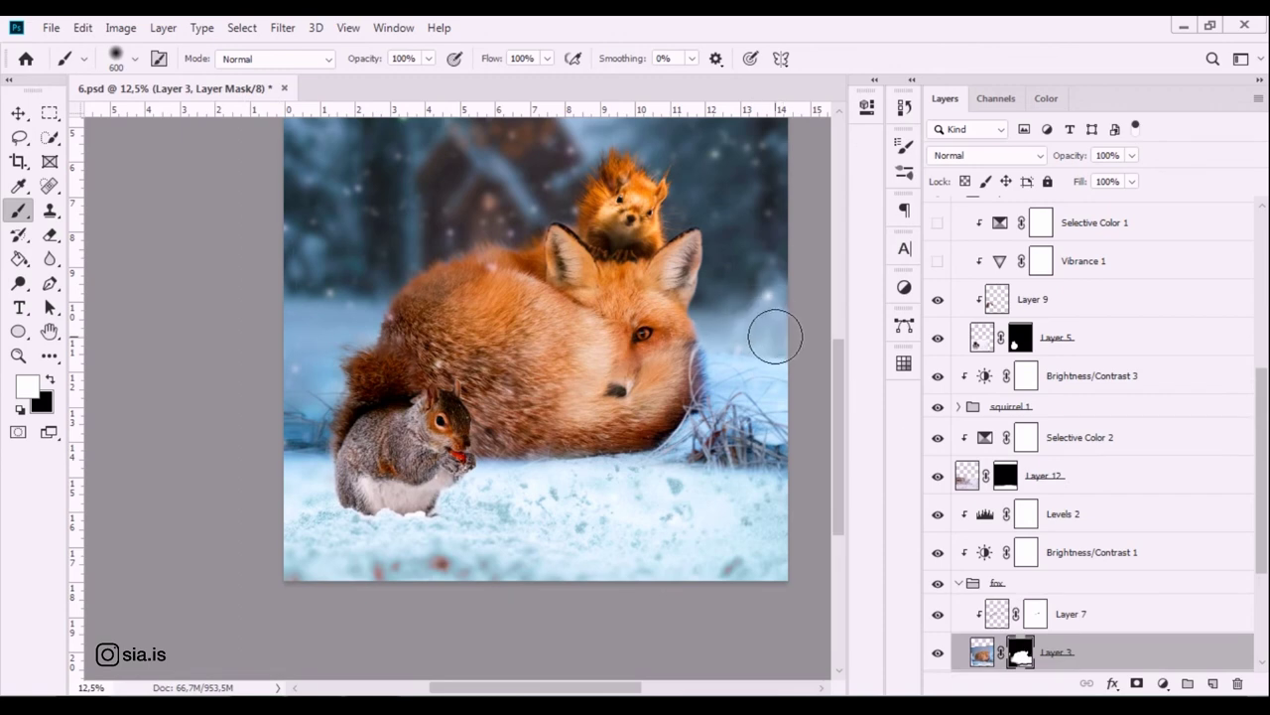
key(x)
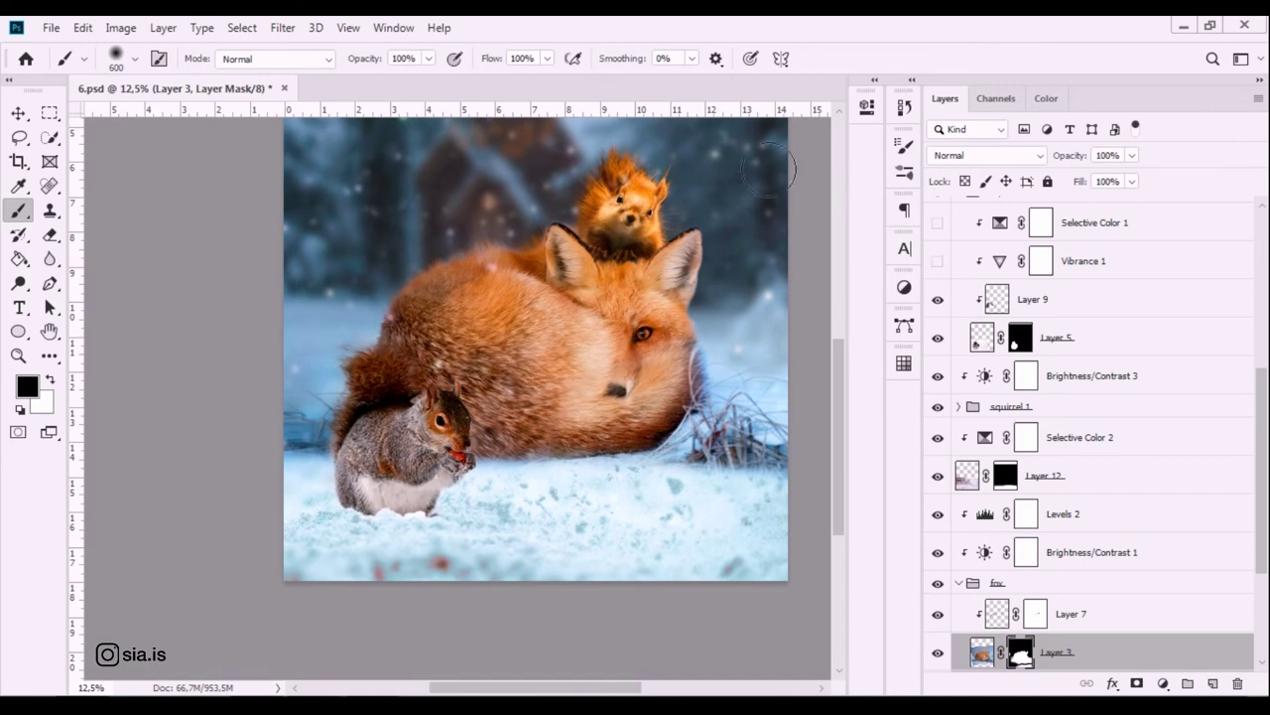
key(ctrl+minus)
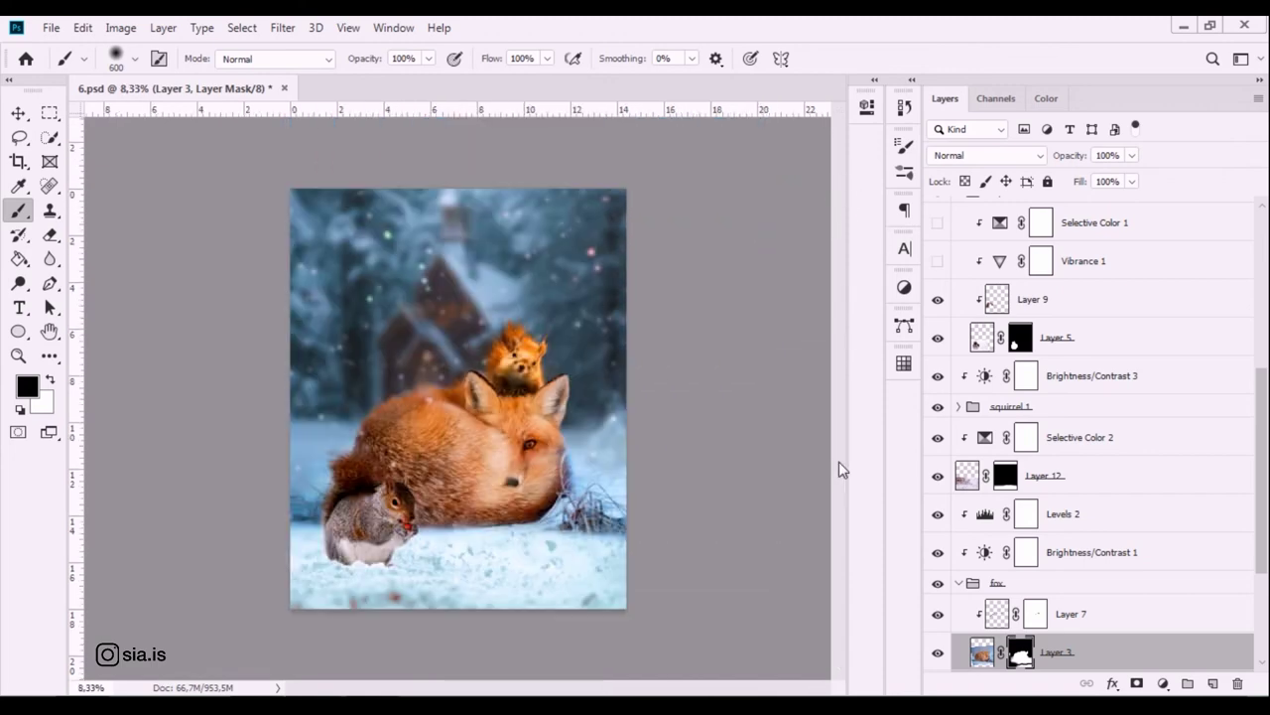
Select the squirrel 2 group in the Layers panel.
click(1078, 300)
scroll(1102, 427, up, 3)
click(1110, 350)
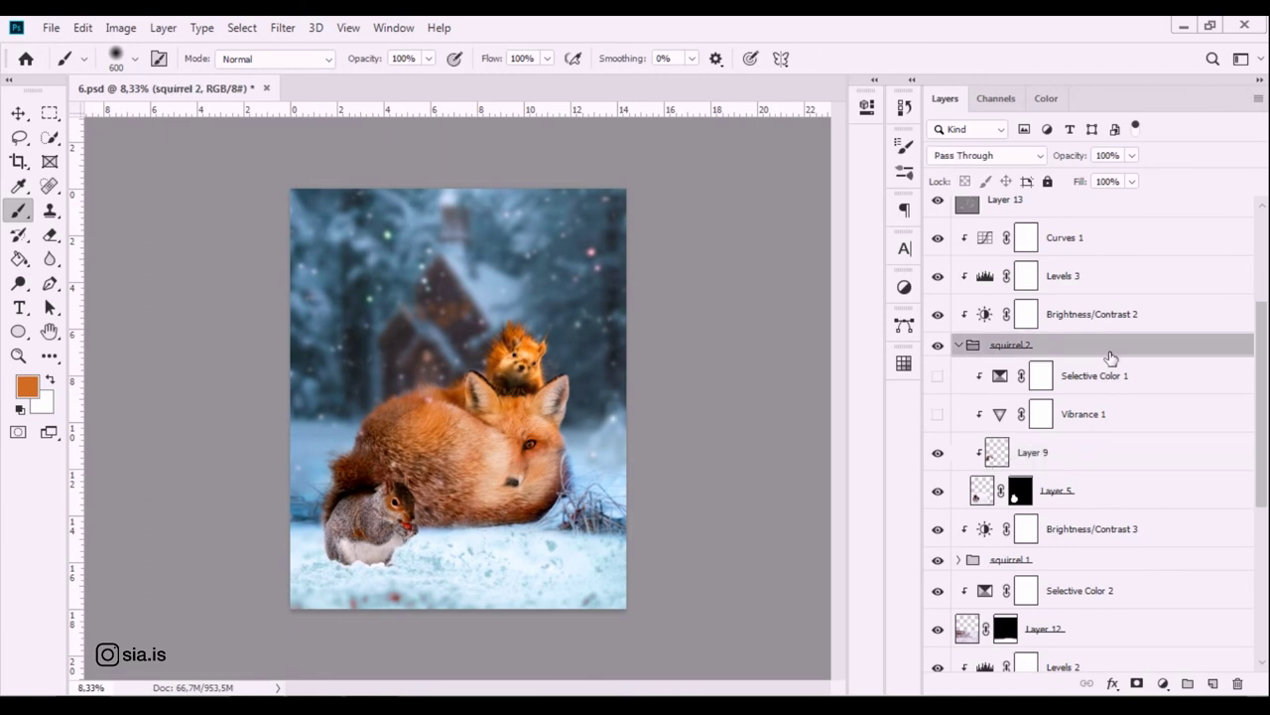
click(959, 346)
click(957, 345)
click(958, 345)
Shift the gray squirrel slightly with the Move tool.
click(18, 113)
key(ctrl+plus)
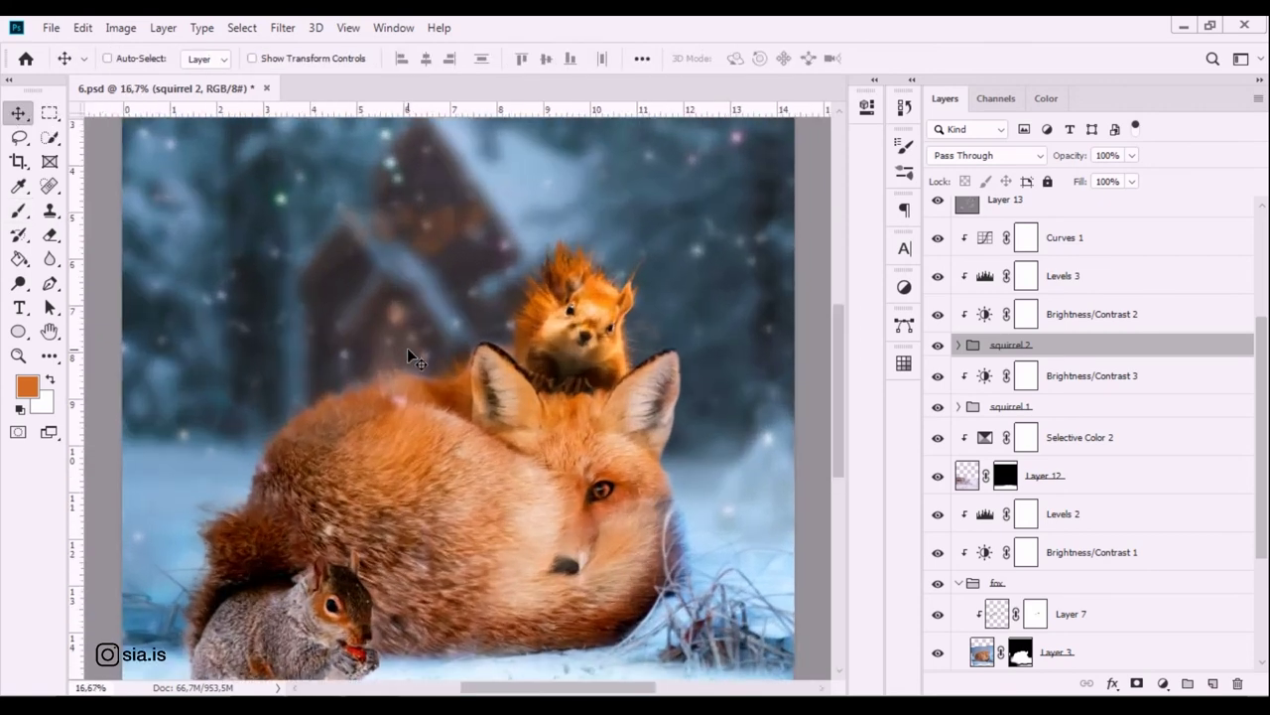
scroll(407, 348, down, 3)
mouse_move(241, 502)
mouse_down()
mouse_move(310, 504)
mouse_move(326, 490)
mouse_up()
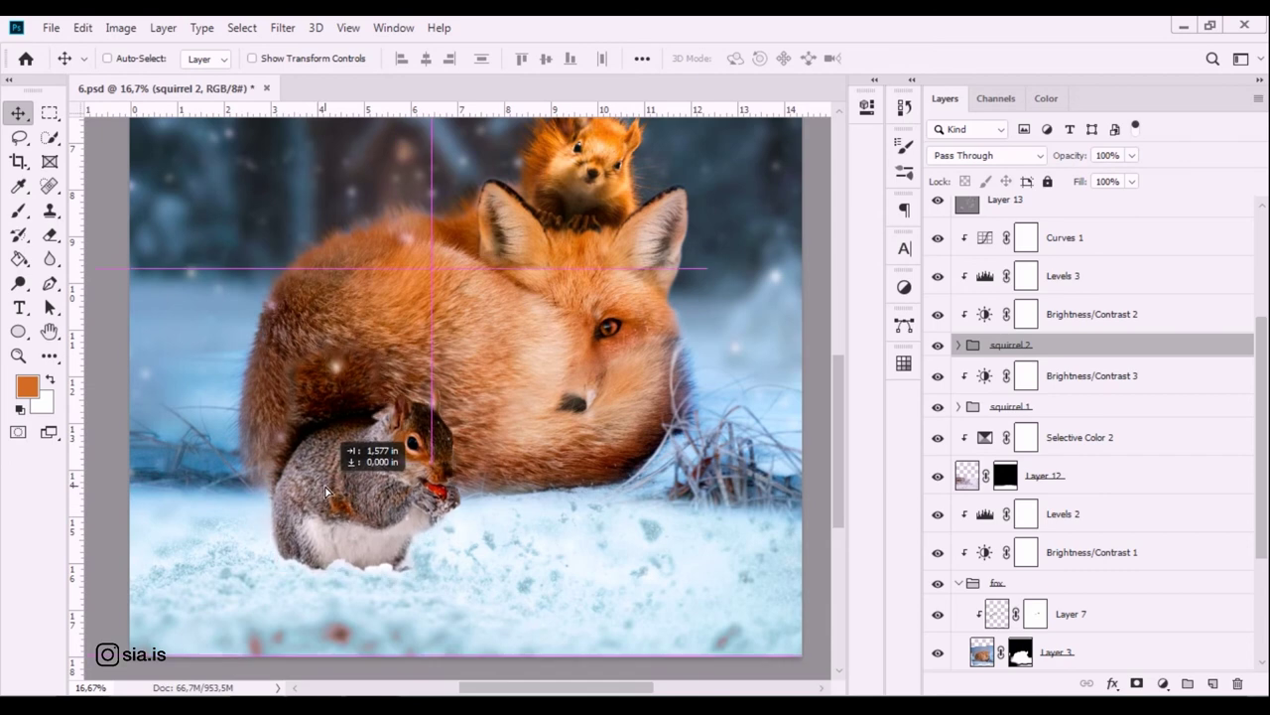
drag(325, 490, 319, 490)
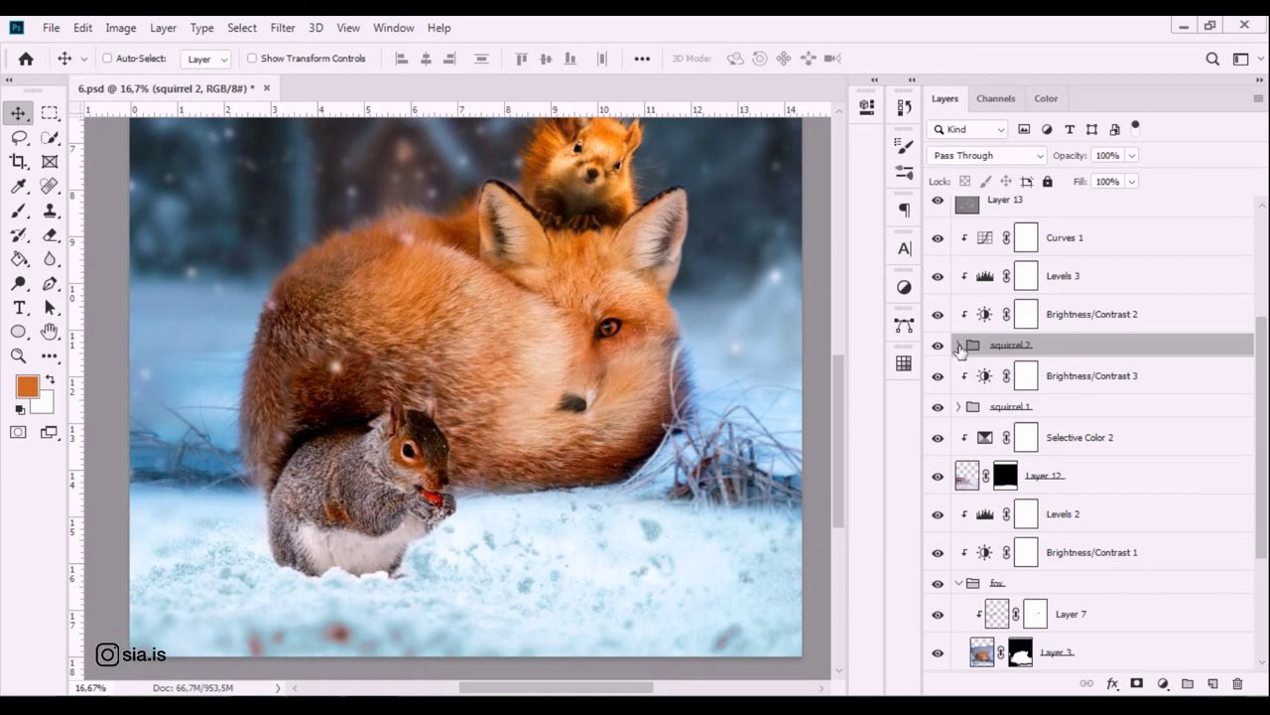
Hide Brightness/Contrast 2, comparing the squirrel with Curves 1 toggled off and on.
click(937, 314)
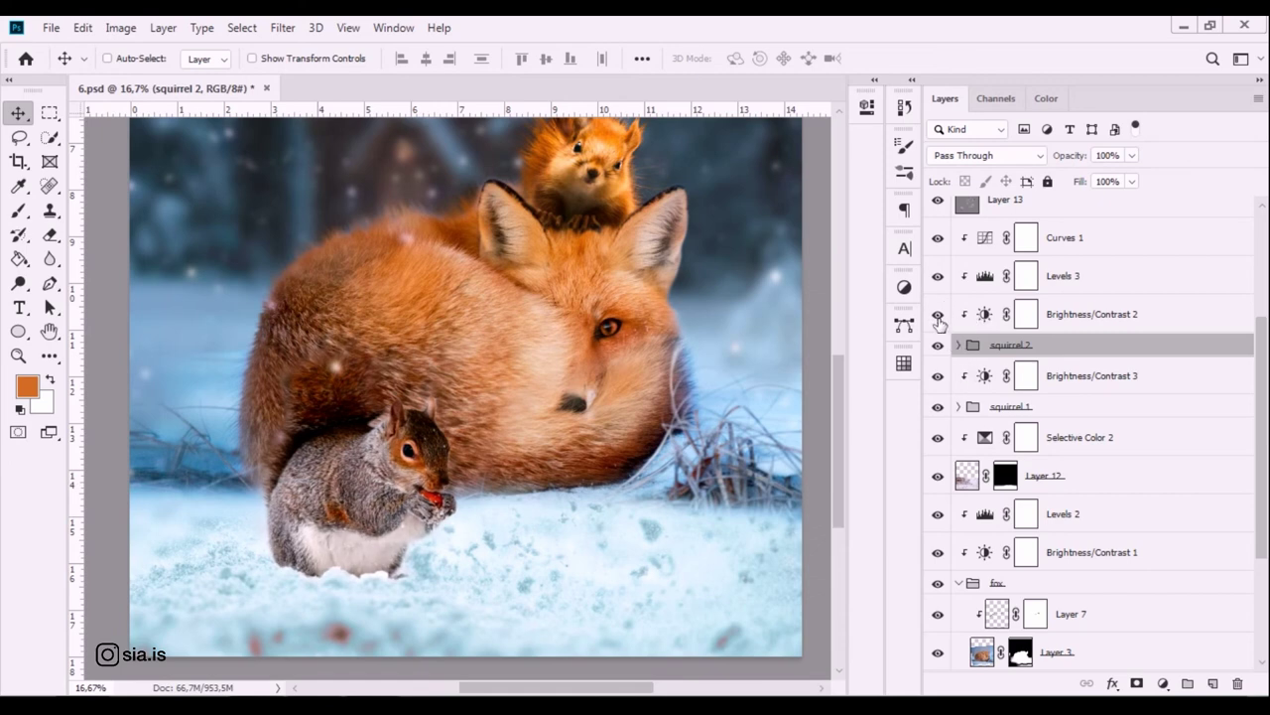
click(938, 315)
click(938, 238)
click(938, 239)
click(1120, 235)
Turn on Selective Color 1 inside the squirrel 2 group.
click(1131, 157)
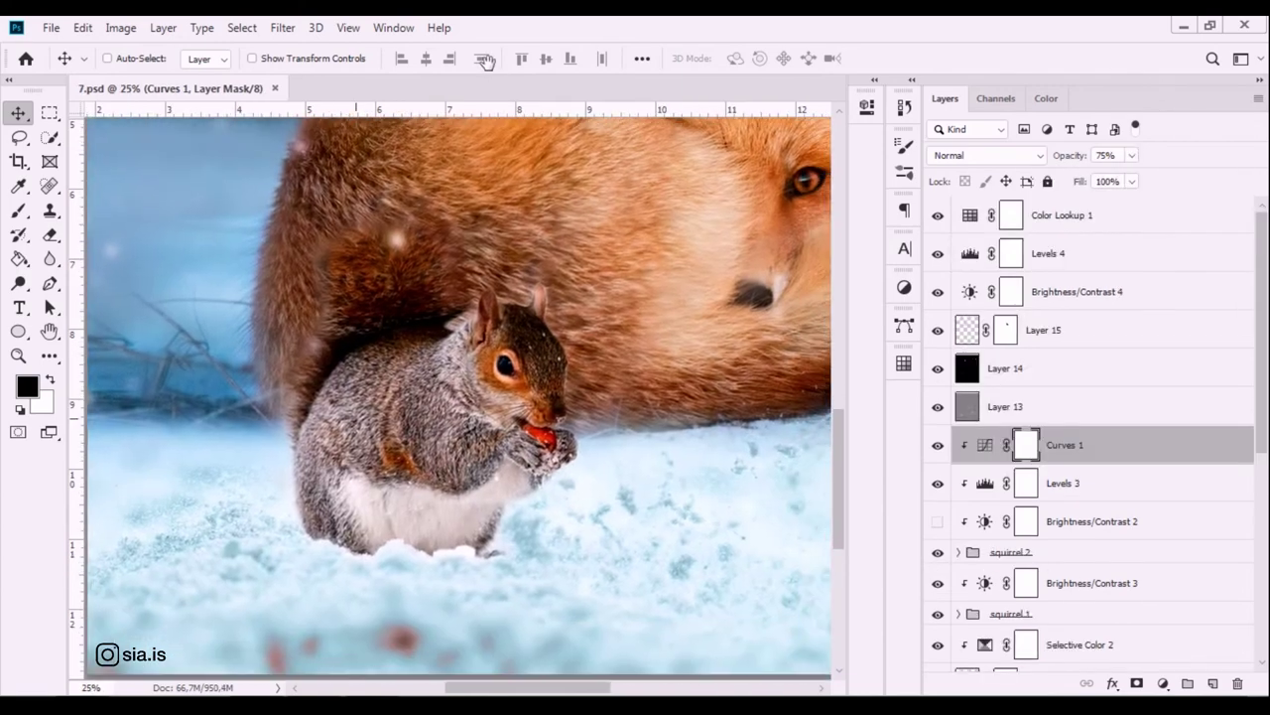
click(1028, 553)
click(957, 553)
scroll(1057, 514, down, 3)
click(937, 467)
click(937, 468)
click(937, 469)
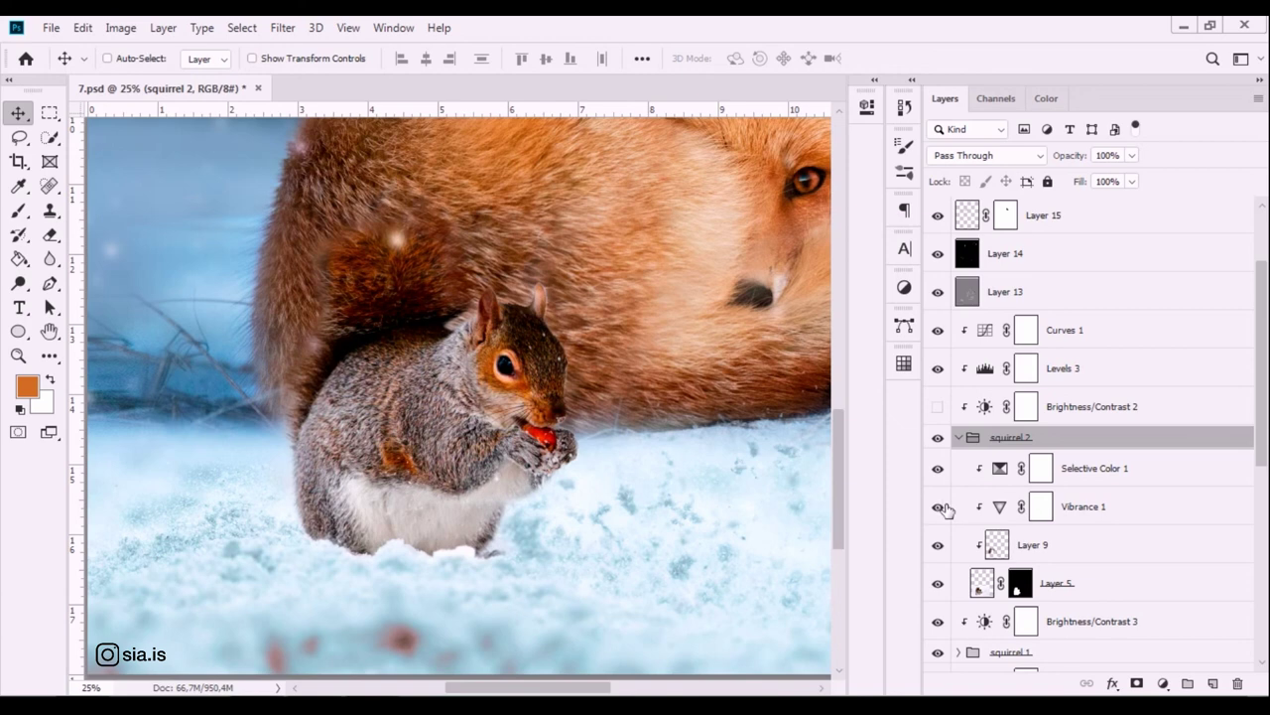
Set Vibrance 1 to Saturation -57 and Vibrance +92.
double_click(1032, 508)
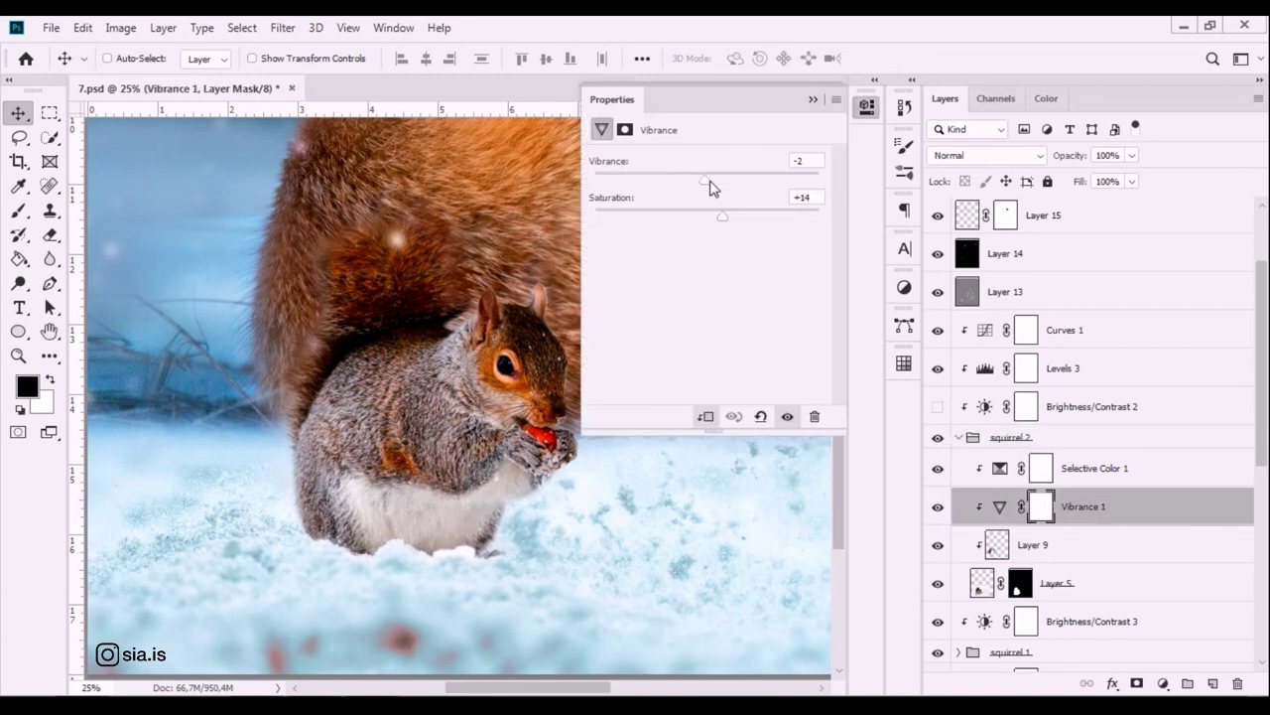
mouse_move(725, 224)
mouse_down()
mouse_move(802, 227)
mouse_move(640, 221)
mouse_up()
mouse_move(819, 179)
mouse_down()
mouse_move(658, 189)
mouse_move(812, 218)
mouse_up()
click(814, 100)
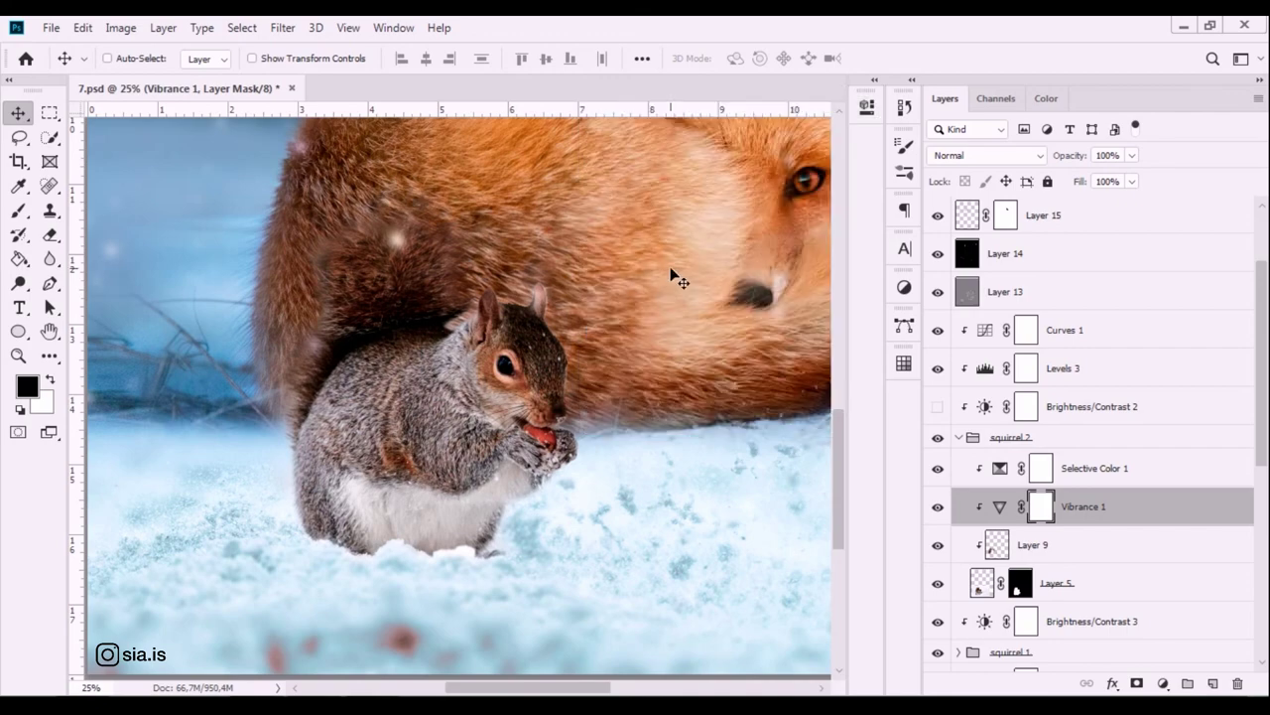
key(ctrl+minus)
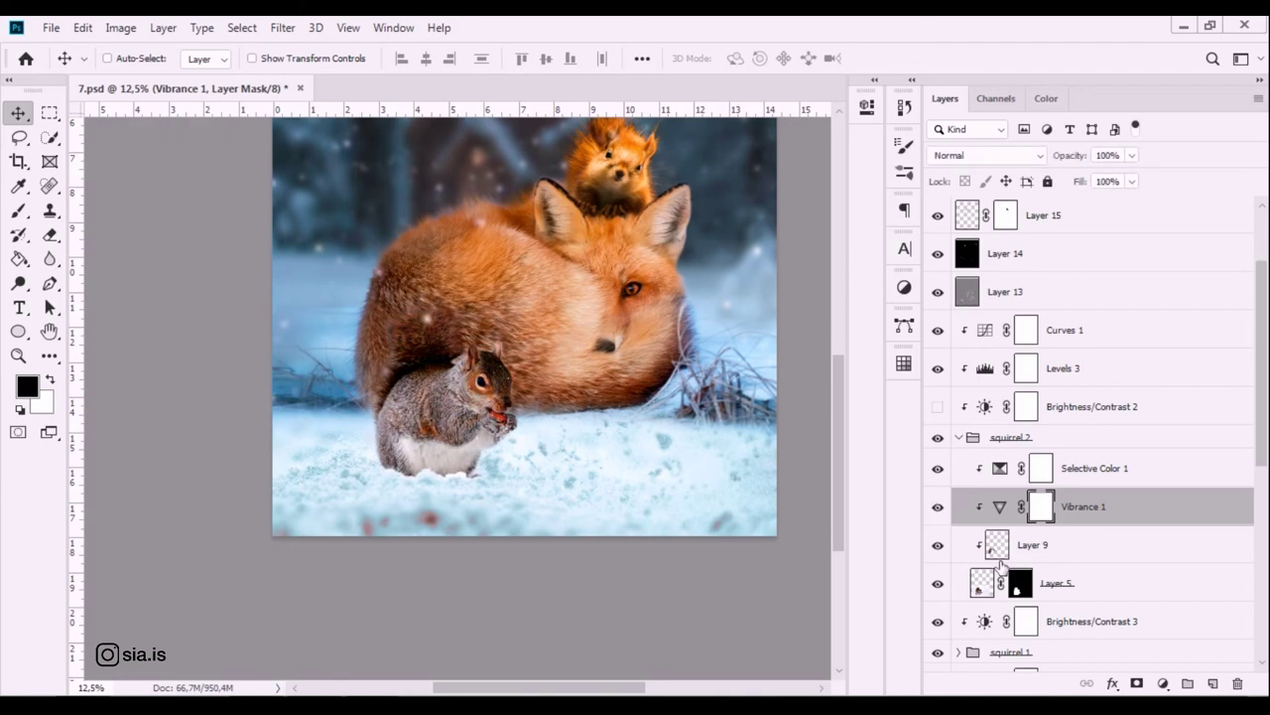
Nudge the squirrel 2 group a short distance so the gray squirrel sits against the fox's body.
click(1020, 584)
key(ctrl+plus)
key(ctrl+plus)
mouse_move(430, 559)
mouse_down()
mouse_move(558, 251)
mouse_move(558, 279)
mouse_move(525, 312)
mouse_move(522, 235)
mouse_move(501, 390)
mouse_up()
scroll(503, 391, down, 3)
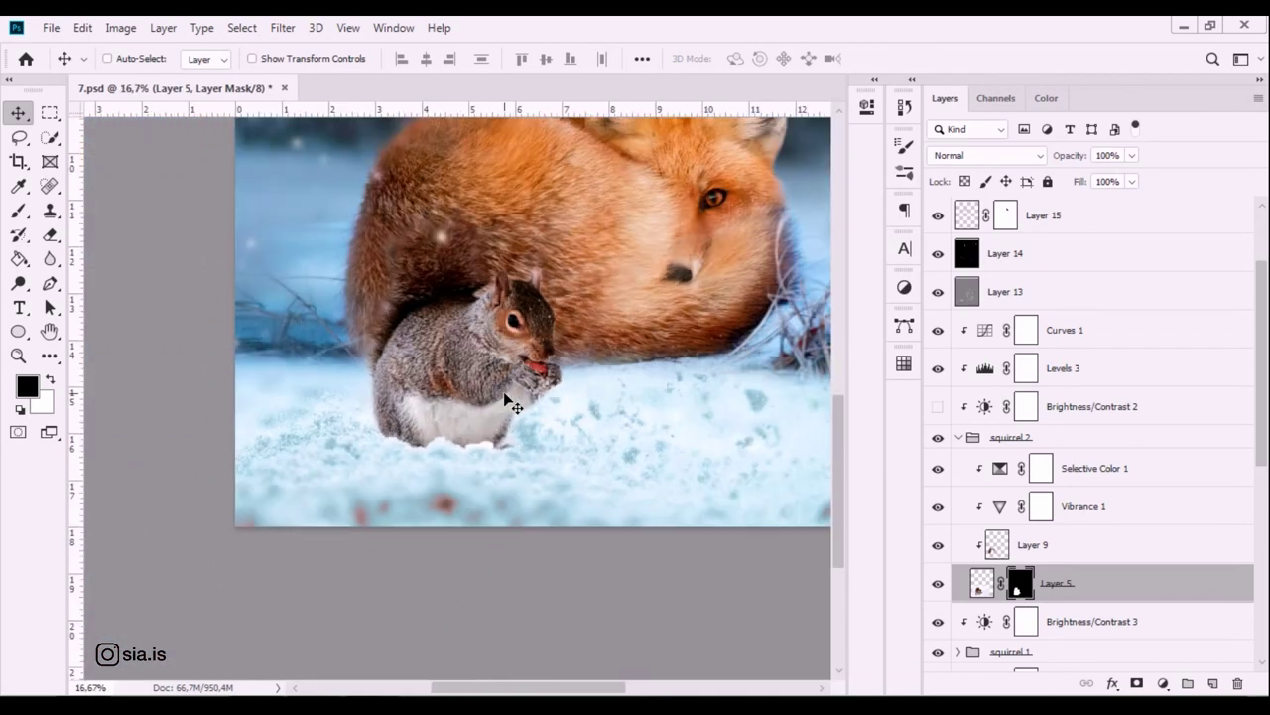
click(1027, 441)
drag(483, 390, 488, 366)
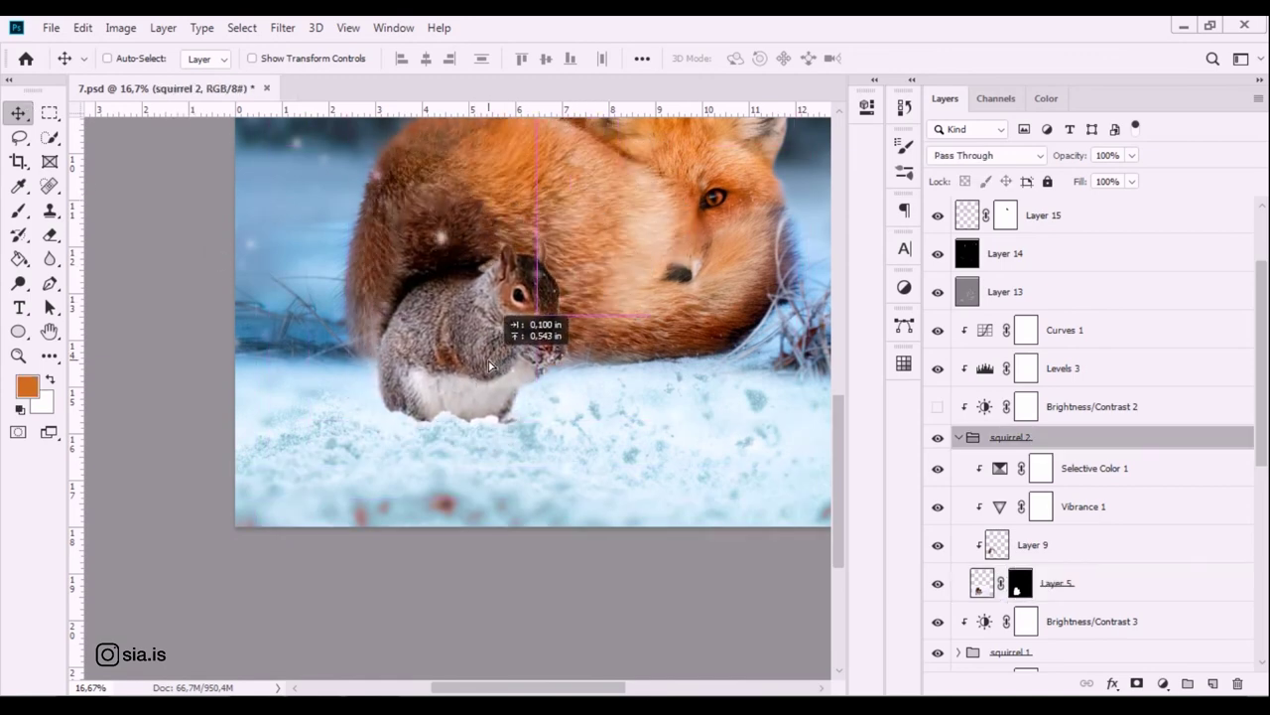
drag(488, 366, 490, 366)
key(ctrl+minus)
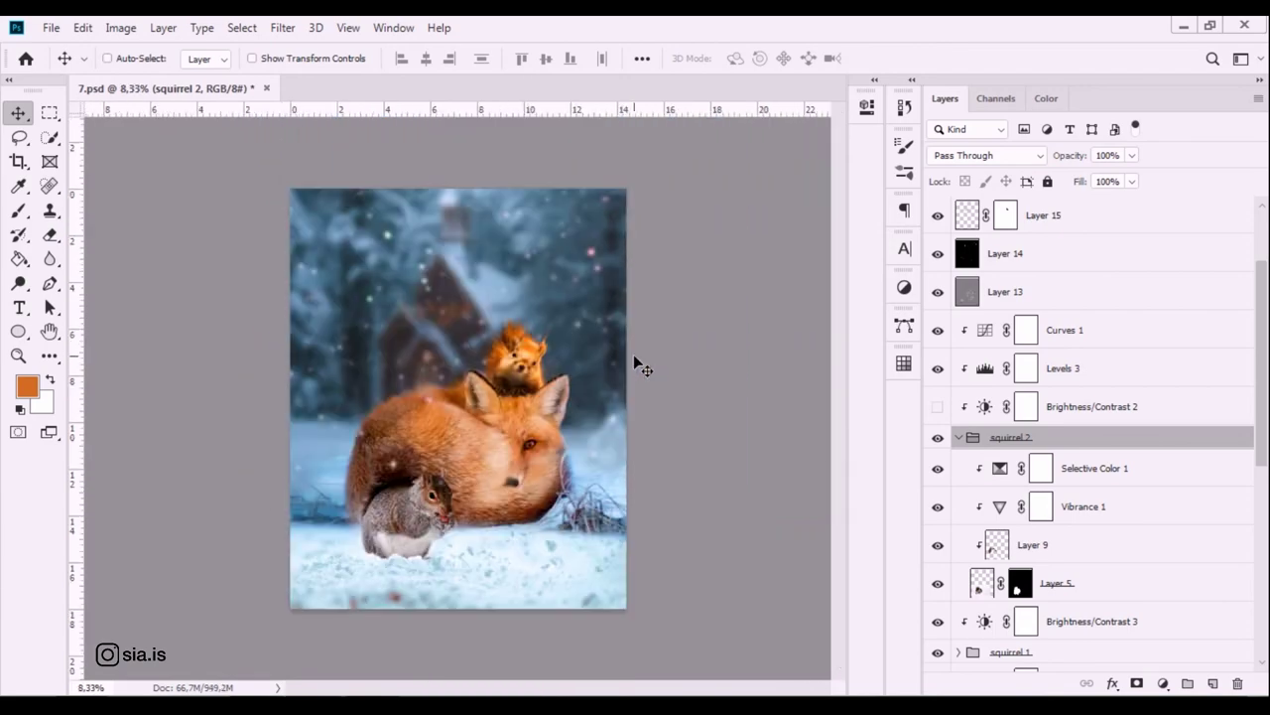
key(ctrl+plus)
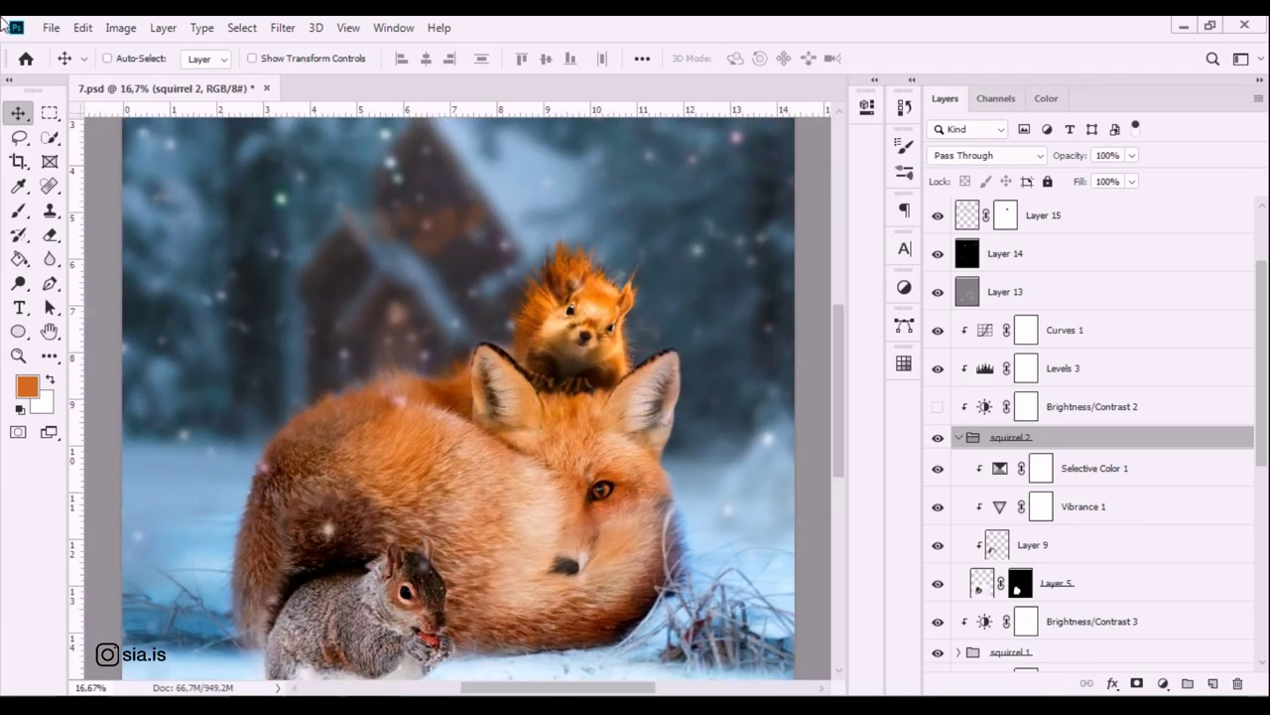
scroll(517, 413, down, 3)
scroll(517, 413, down, 3)
key(ctrl+plus)
key(ctrl+plus)
key(ctrl+plus)
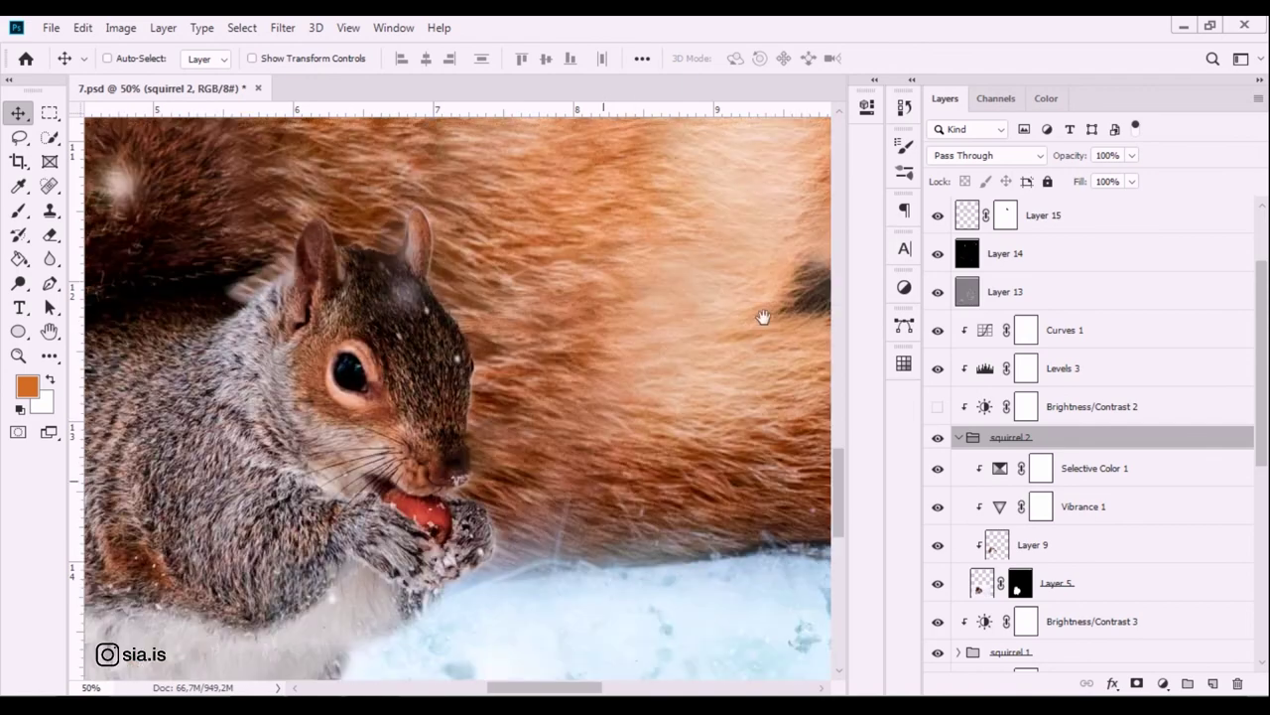
Paint black on Layer 5's mask with a 200 then 90 brush to sink the squirrel's feet into snow.
drag(397, 687, 631, 440)
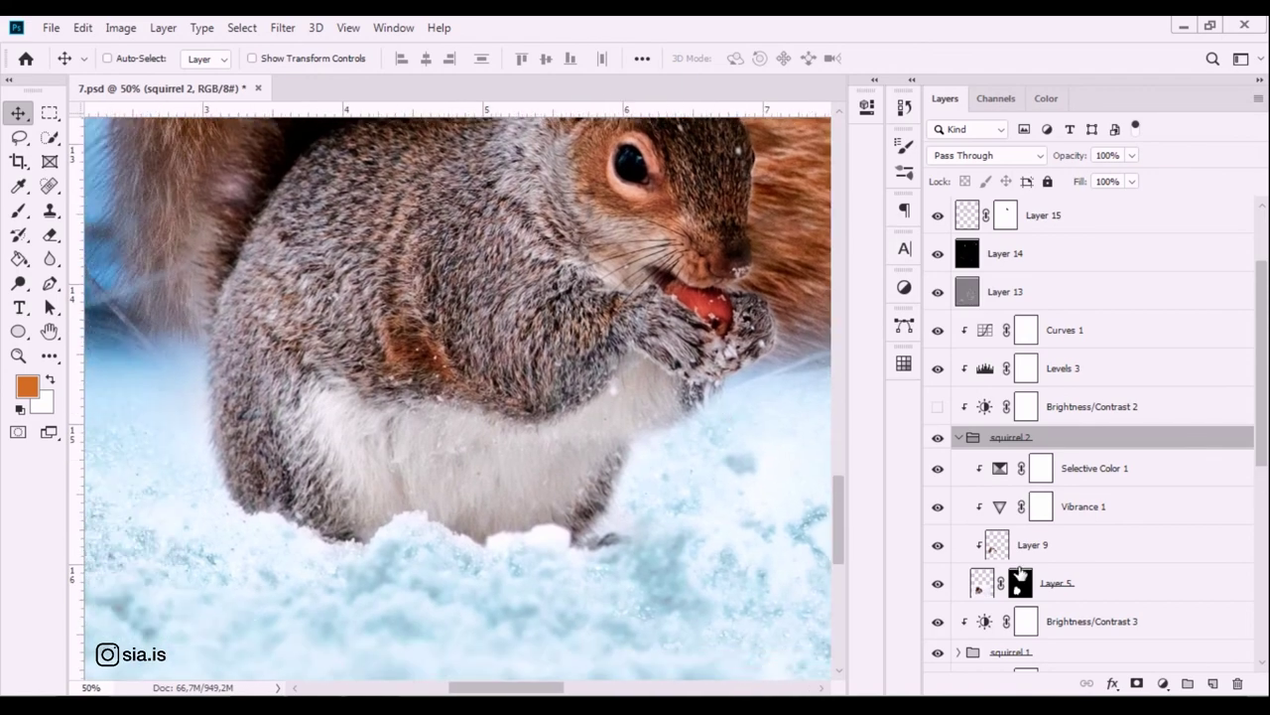
click(1019, 574)
click(18, 212)
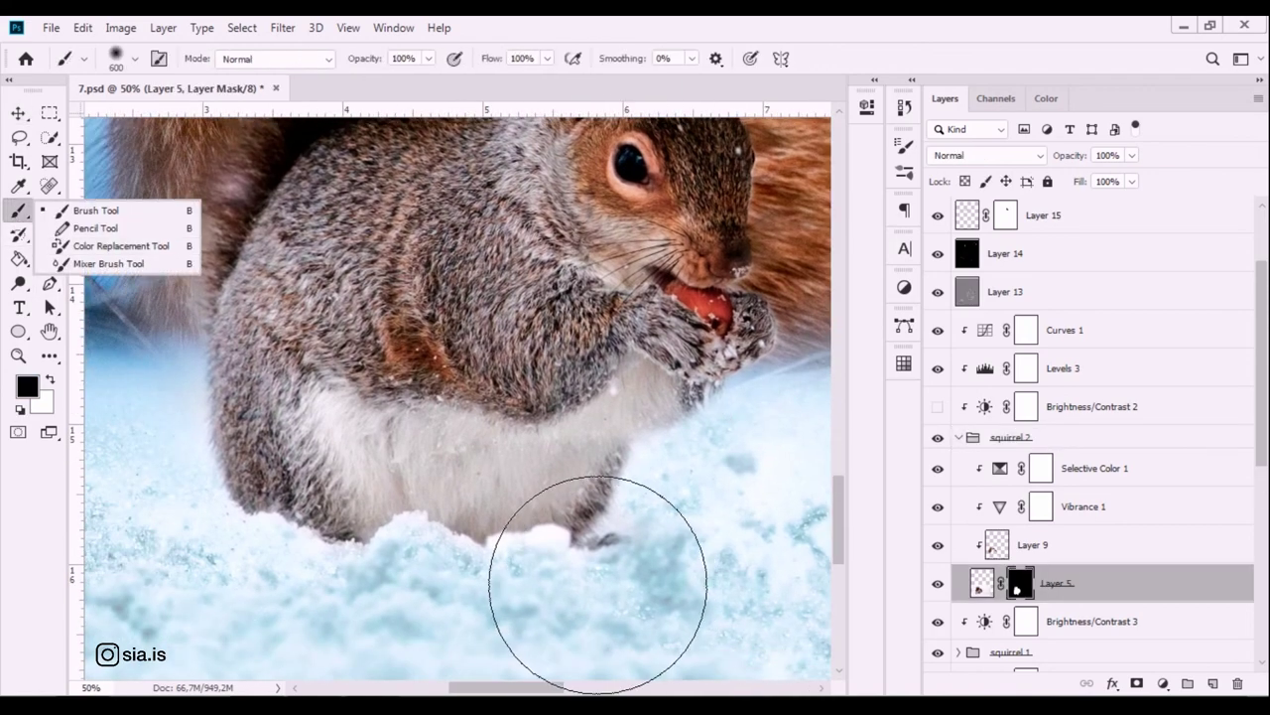
key(bracketleft)
key(bracketleft)
key(bracketleft)
key(bracketleft)
key(bracketleft)
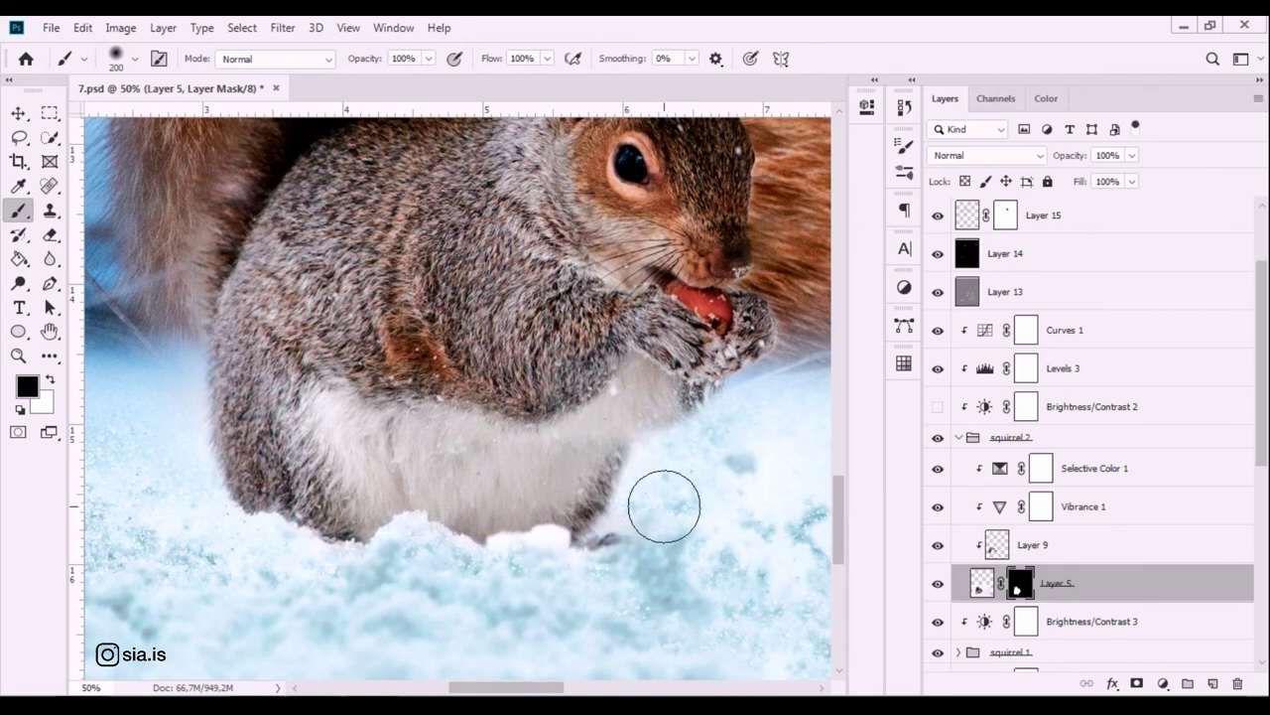
drag(538, 420, 526, 536)
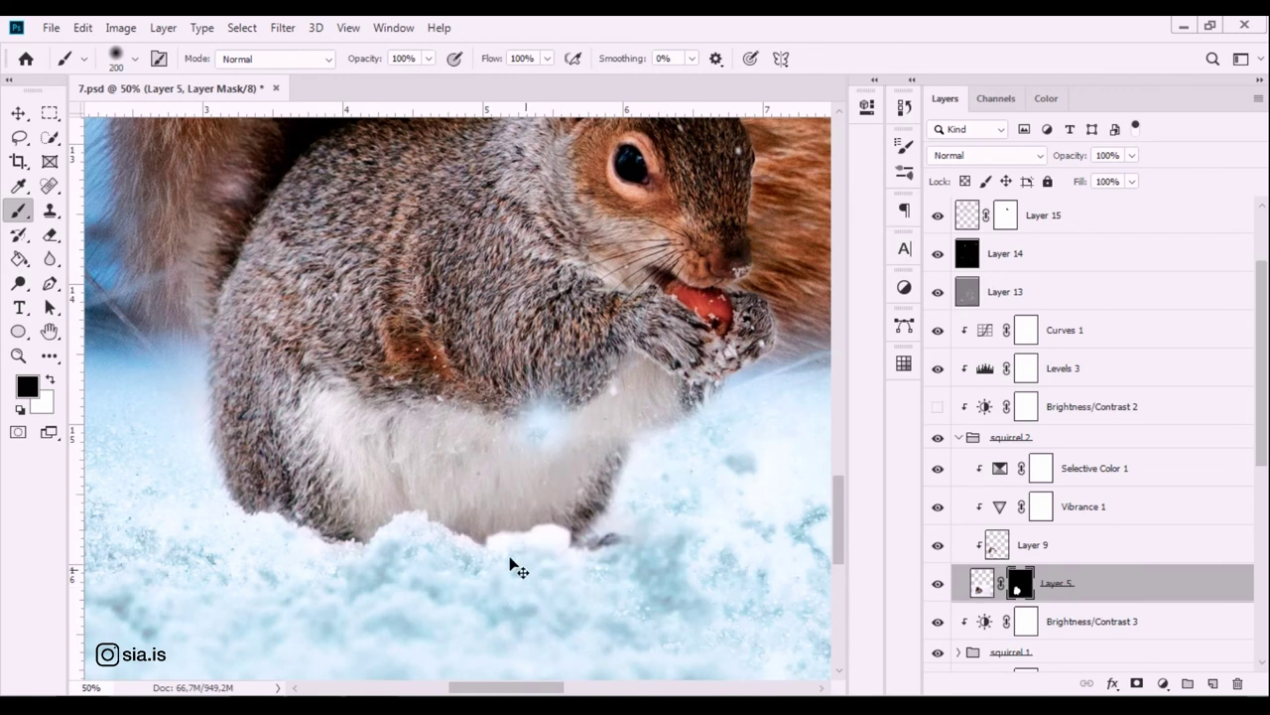
key(ctrl+z)
key(bracketleft)
key(bracketleft)
key(bracketleft)
key(bracketleft)
key(bracketleft)
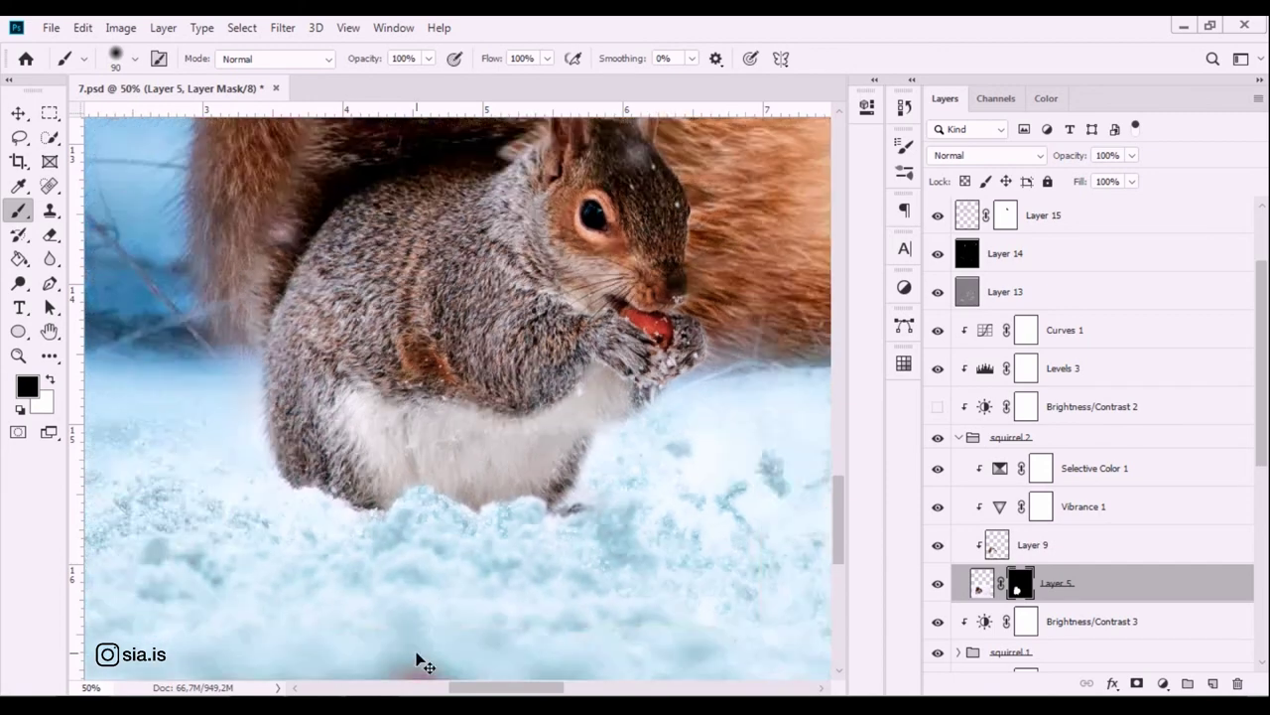
key(ctrl+minus)
key(ctrl+minus)
key(ctrl+minus)
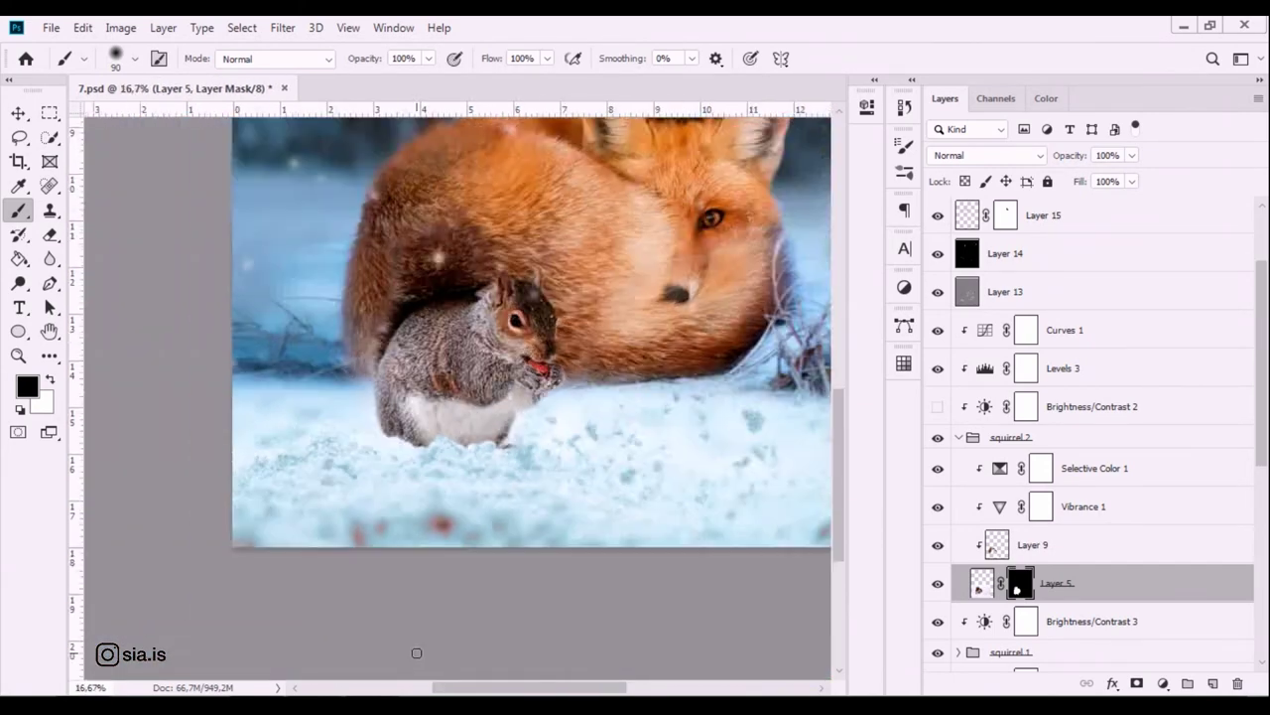
key(ctrl+plus)
key(ctrl+plus)
key(ctrl+plus)
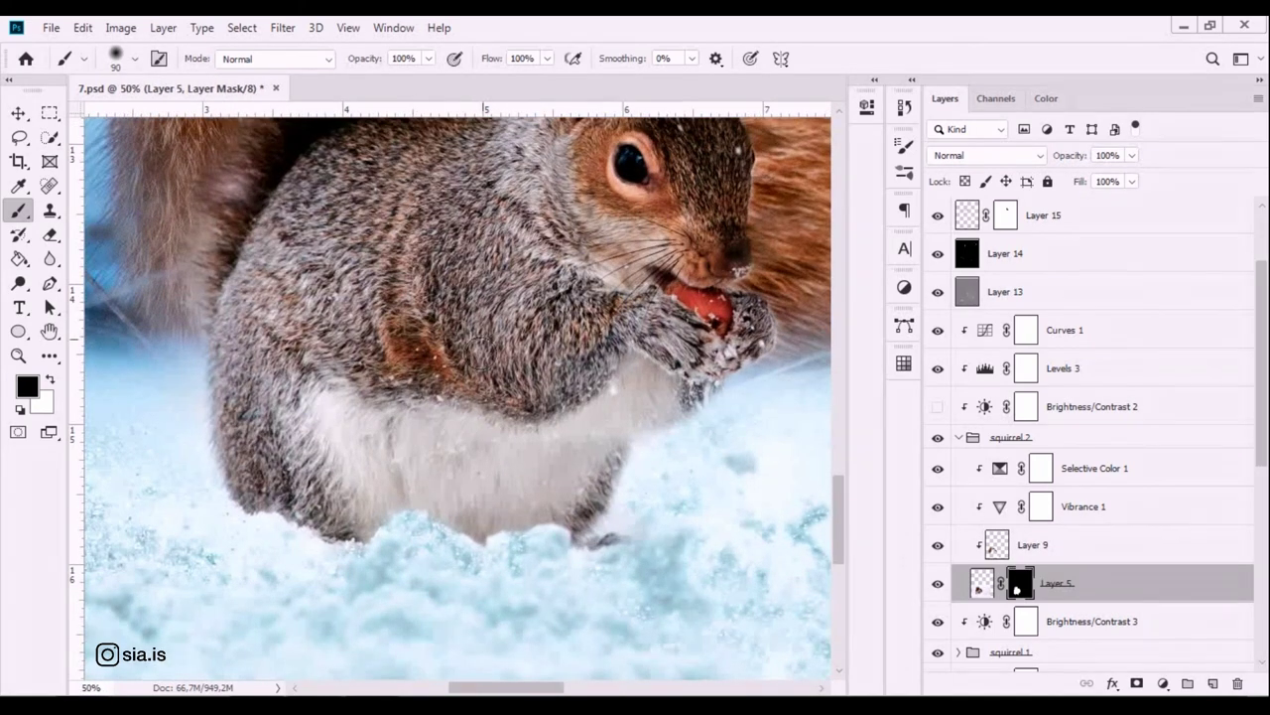
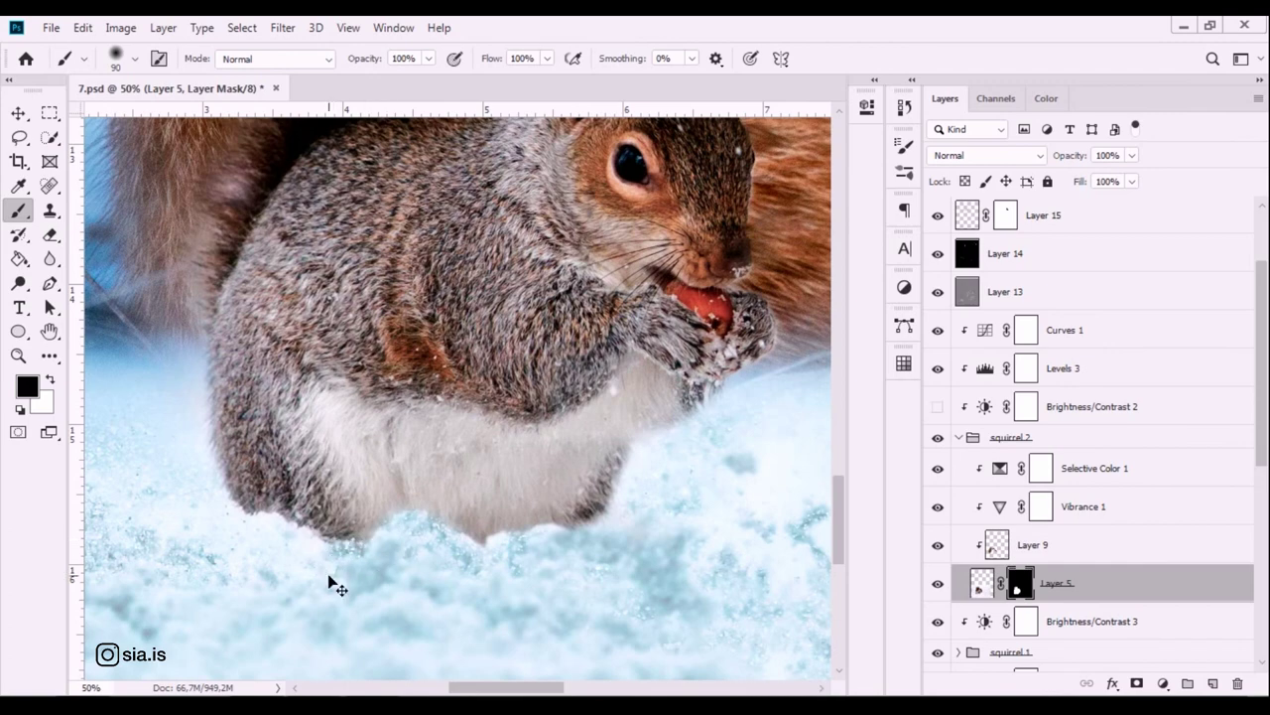
Paint white along the squirrel's bottom edge on Layer 5's mask to reveal its fur.
key(ctrl+minus)
key(ctrl+minus)
key(ctrl+minus)
key(ctrl+plus)
key(ctrl+minus)
key(ctrl+minus)
key(ctrl+plus)
key(ctrl+plus)
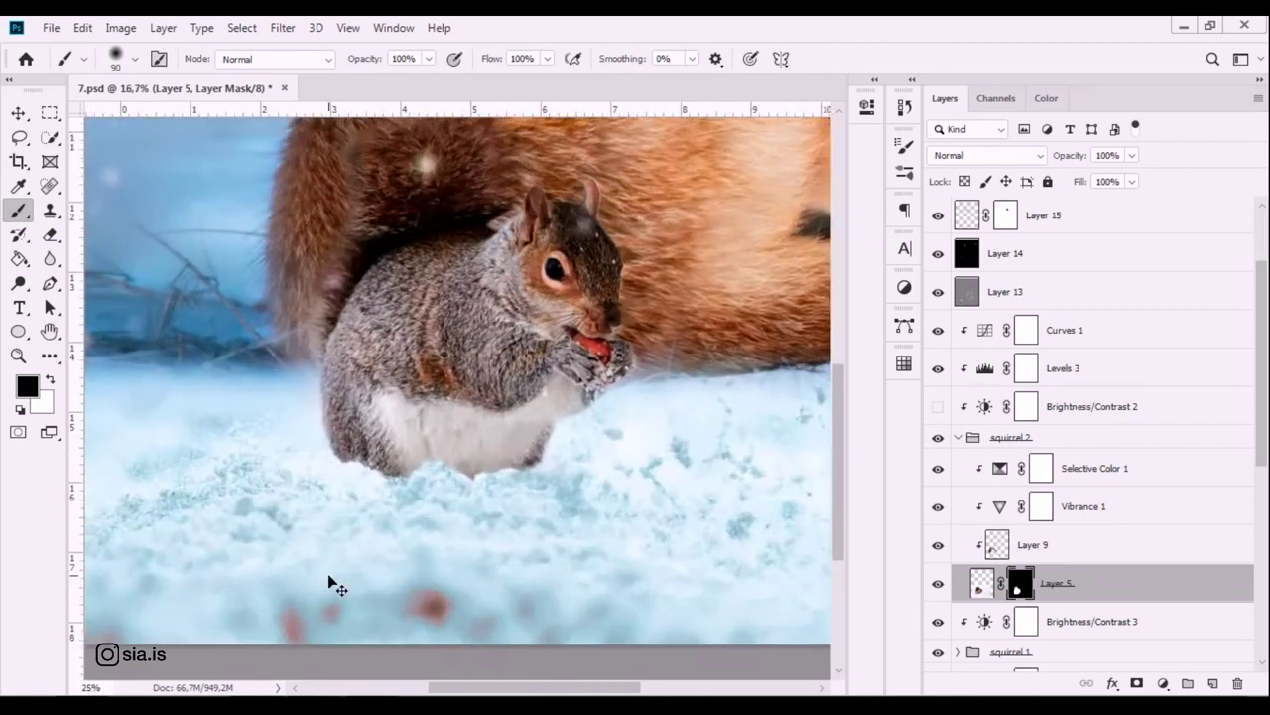
key(ctrl+plus)
key(ctrl+plus)
key(x)
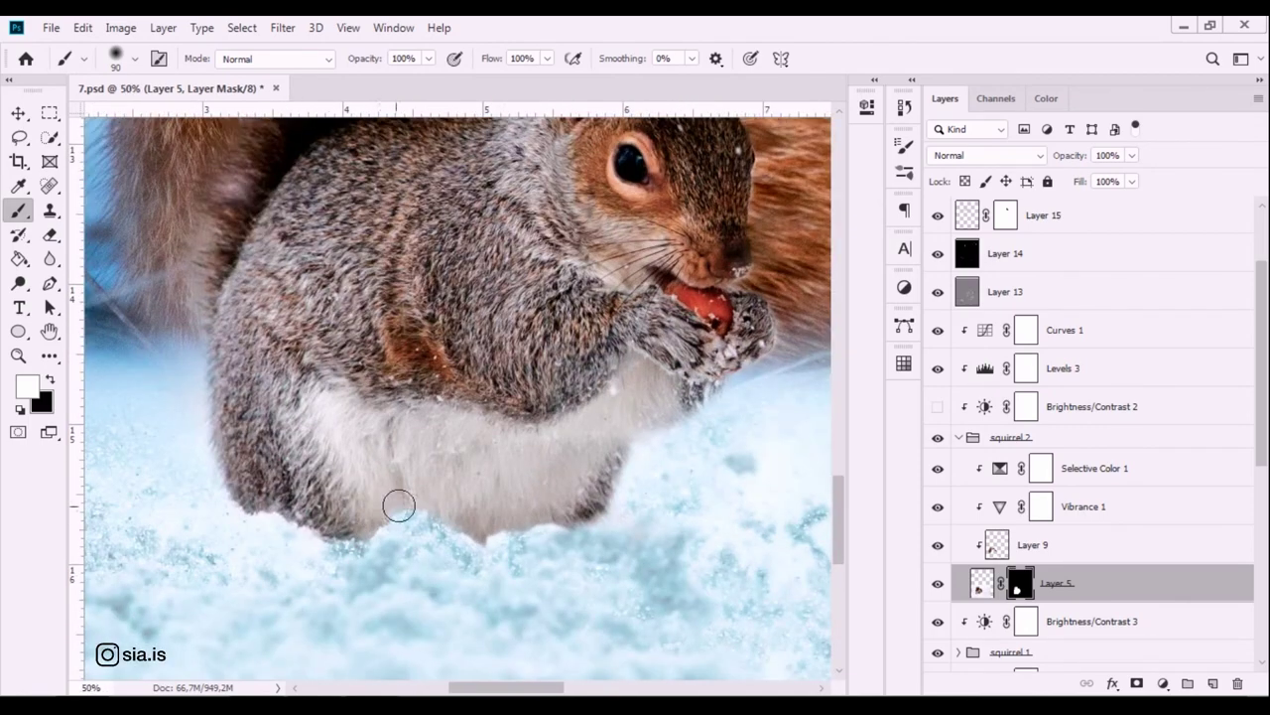
mouse_move(441, 513)
mouse_down()
mouse_move(582, 504)
mouse_move(609, 445)
mouse_move(571, 515)
mouse_up()
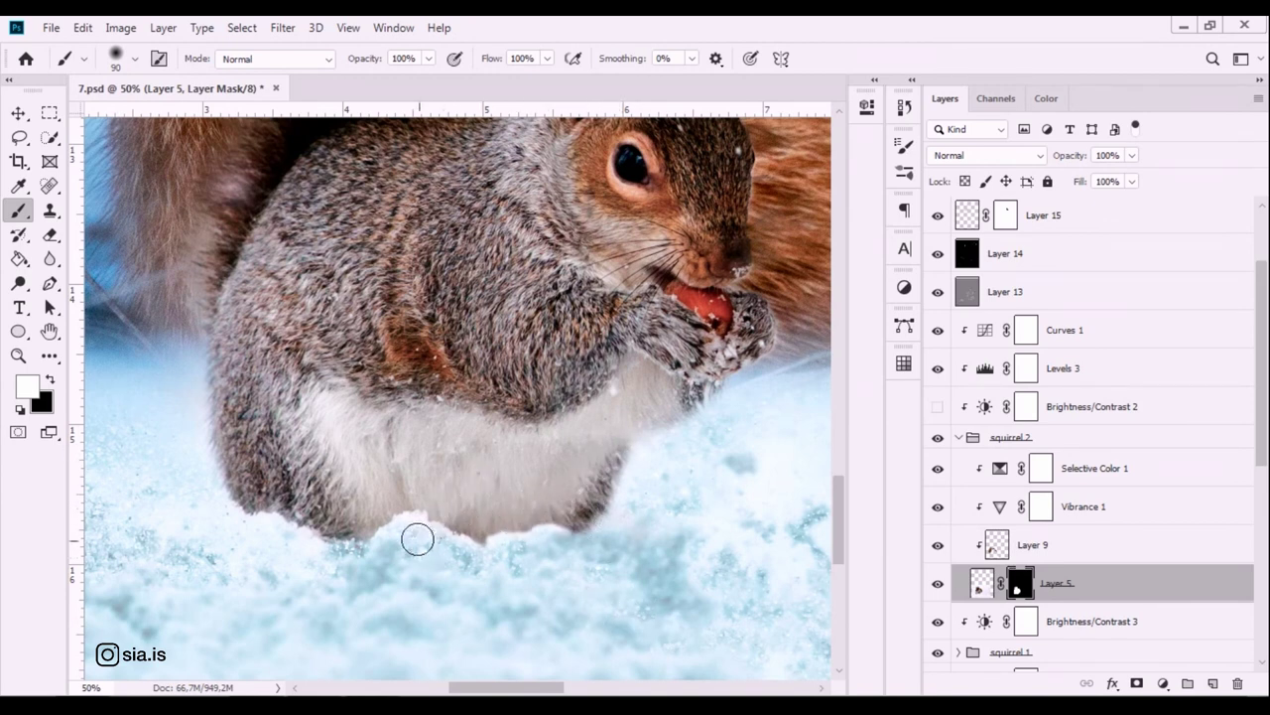
key(x)
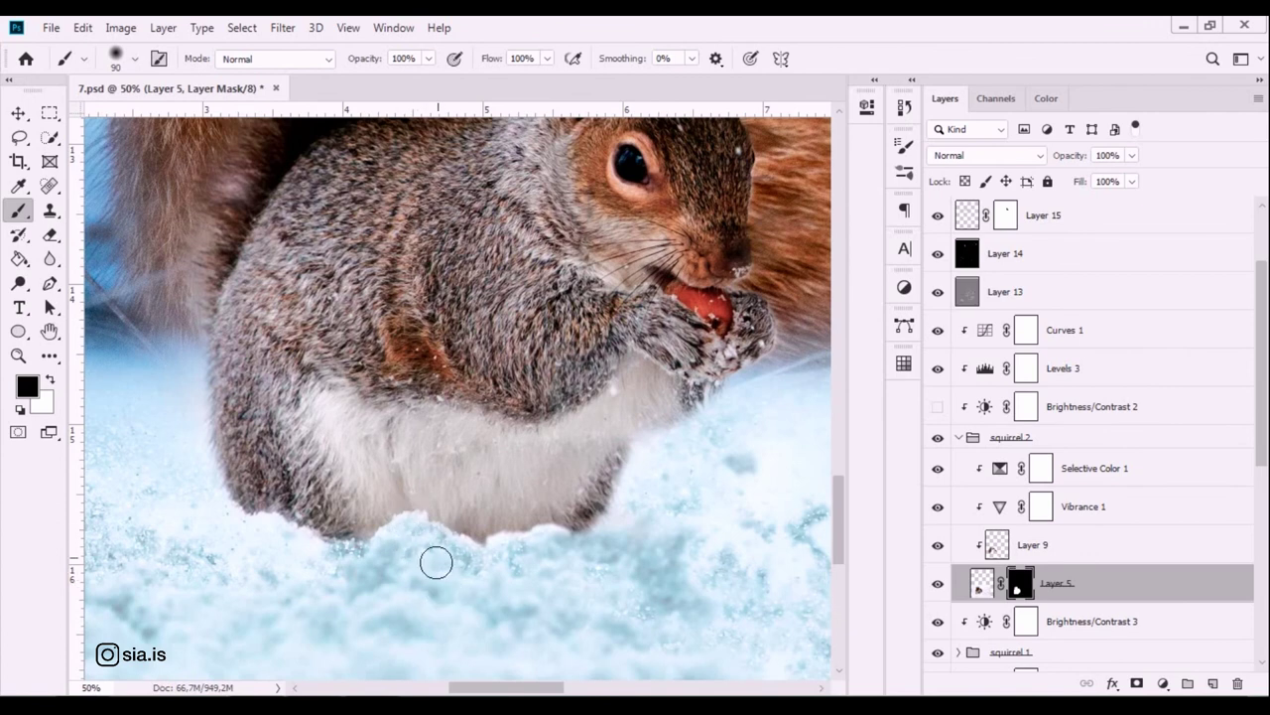
key(x)
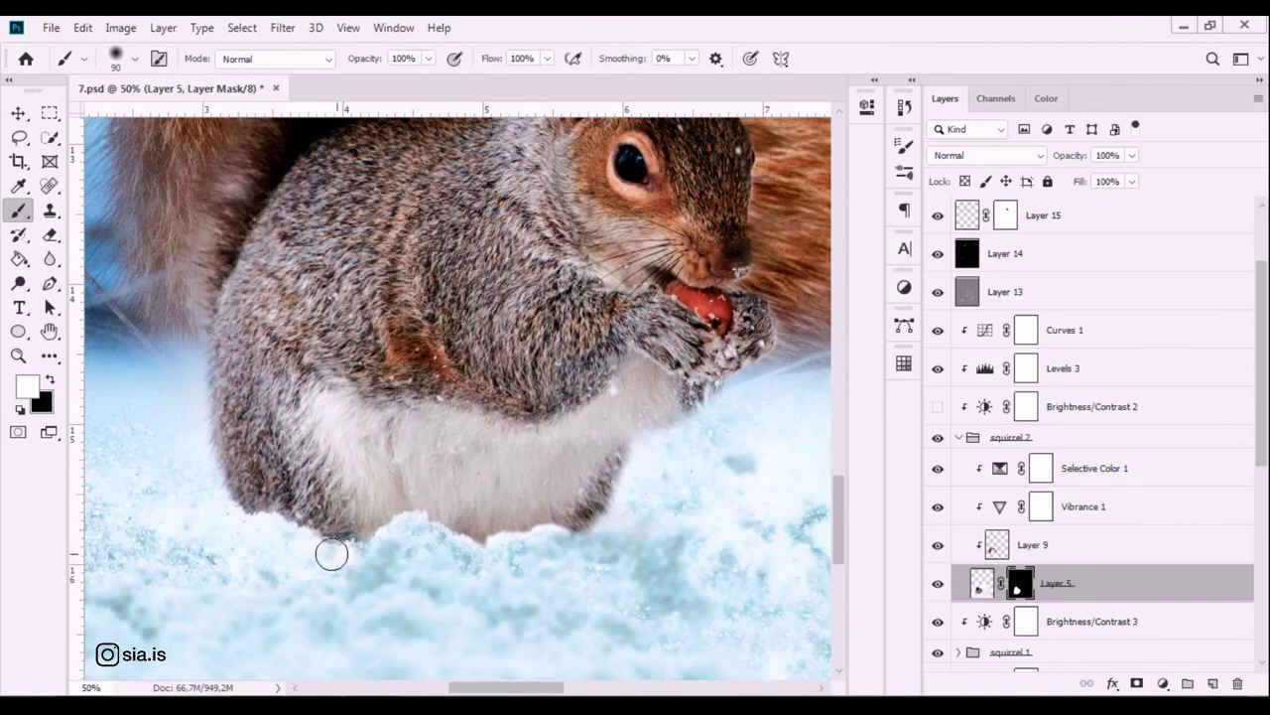
key(x)
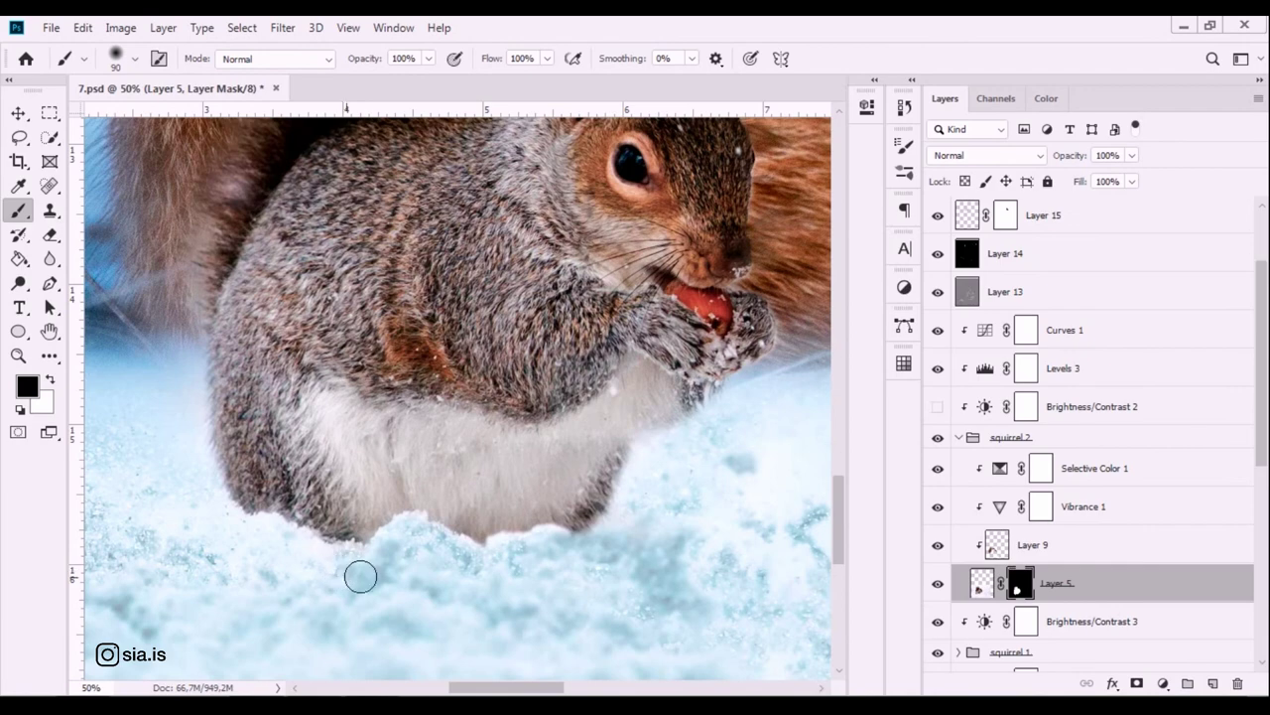
key(x)
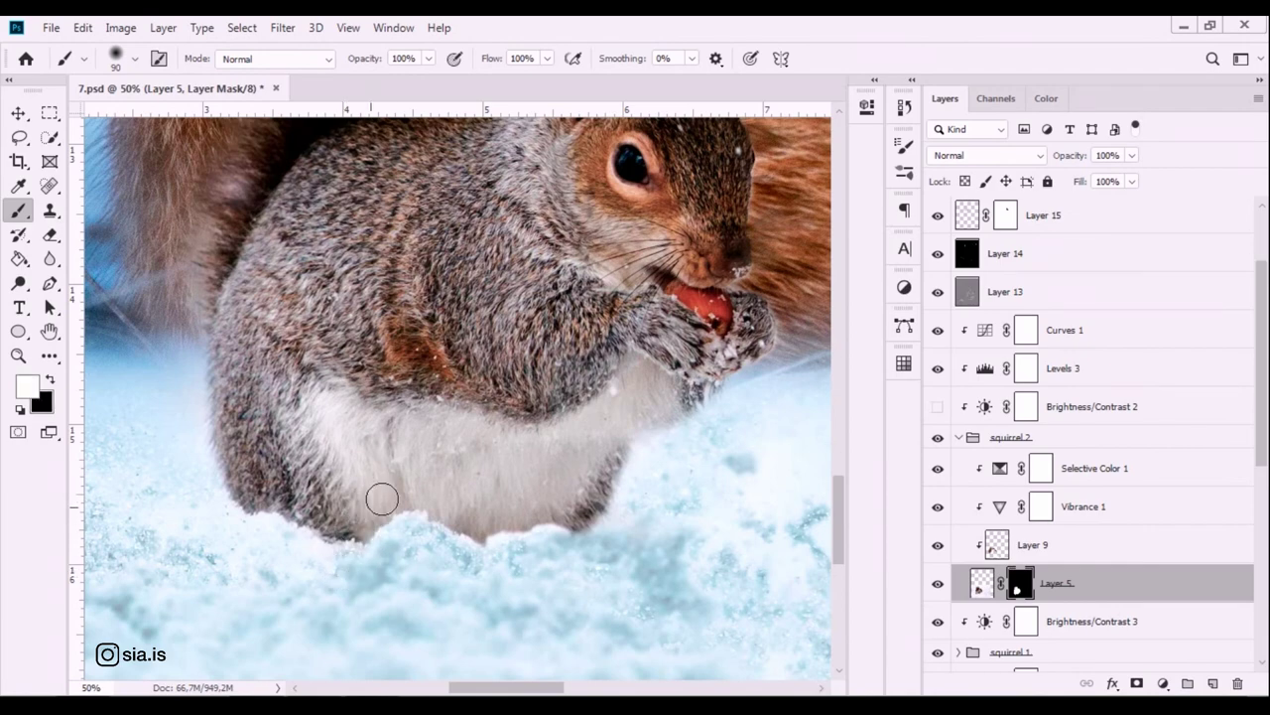
Undo a stray white stroke on the snow below the squirrel and reset the mask brush to black.
key(ctrl+minus)
key(ctrl+minus)
key(ctrl+minus)
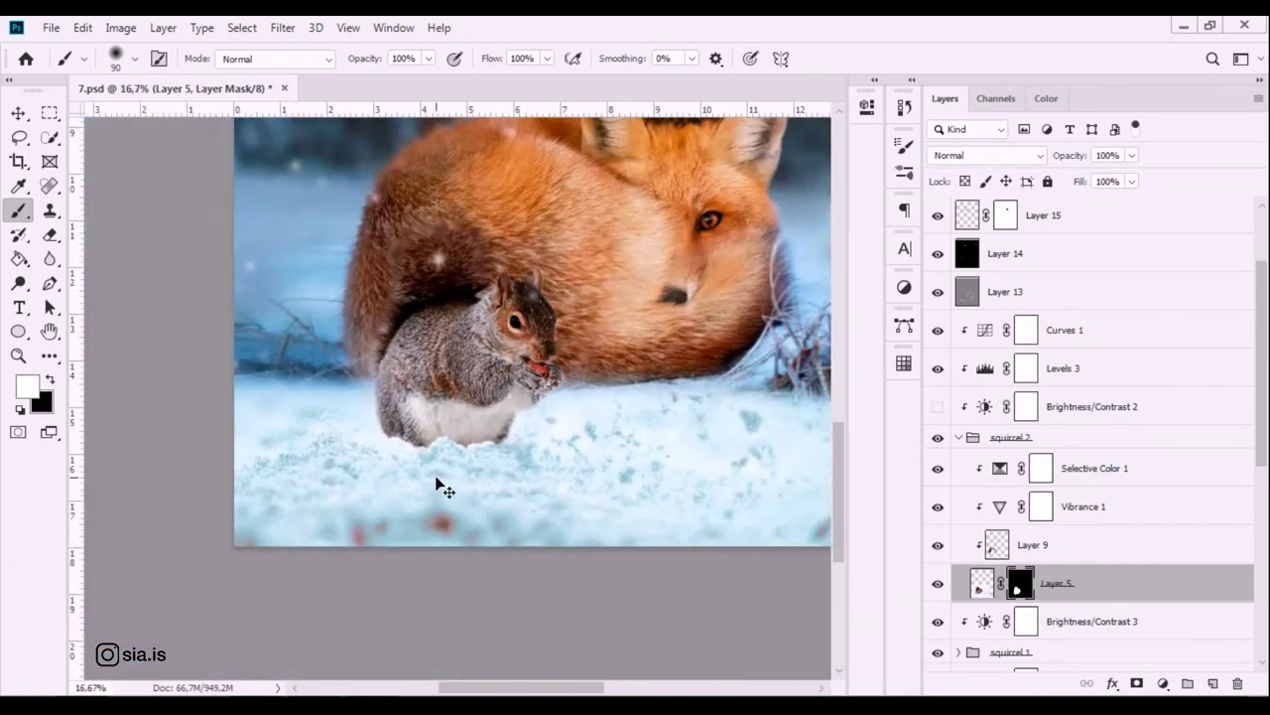
key(ctrl+minus)
key(ctrl+minus)
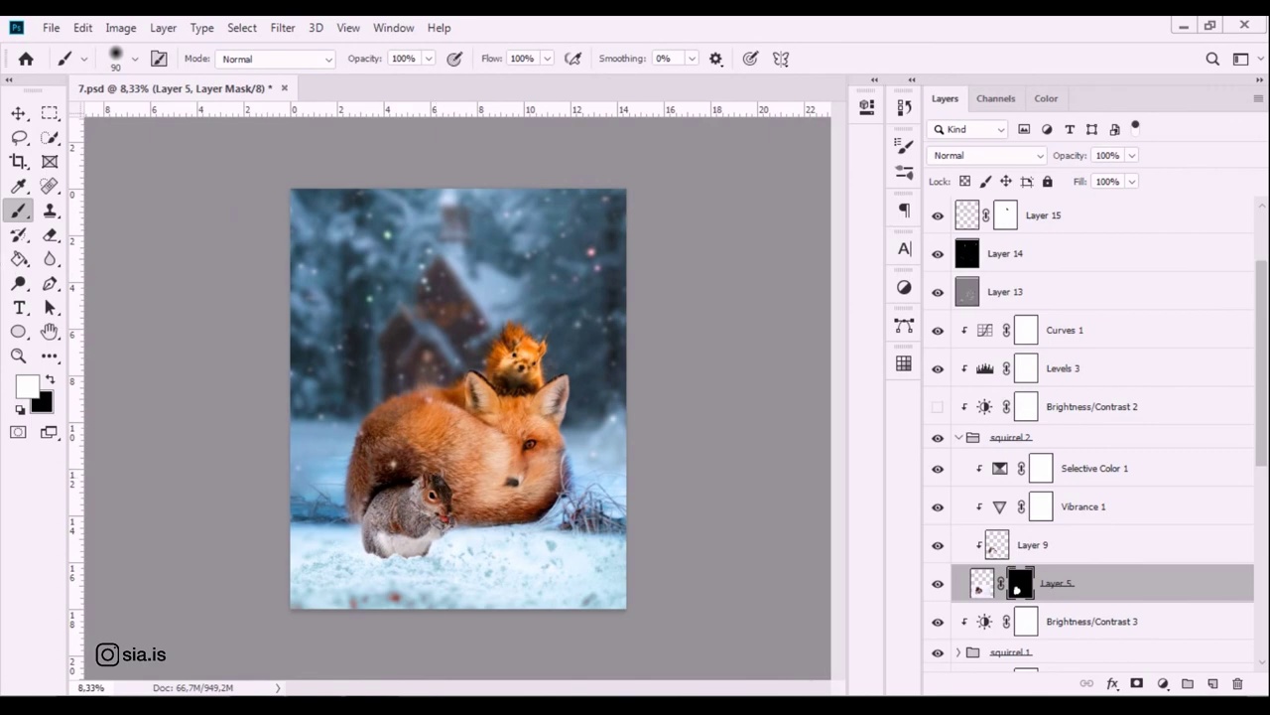
key(ctrl+plus)
key(ctrl+plus)
key(ctrl+plus)
drag(467, 645, 579, 365)
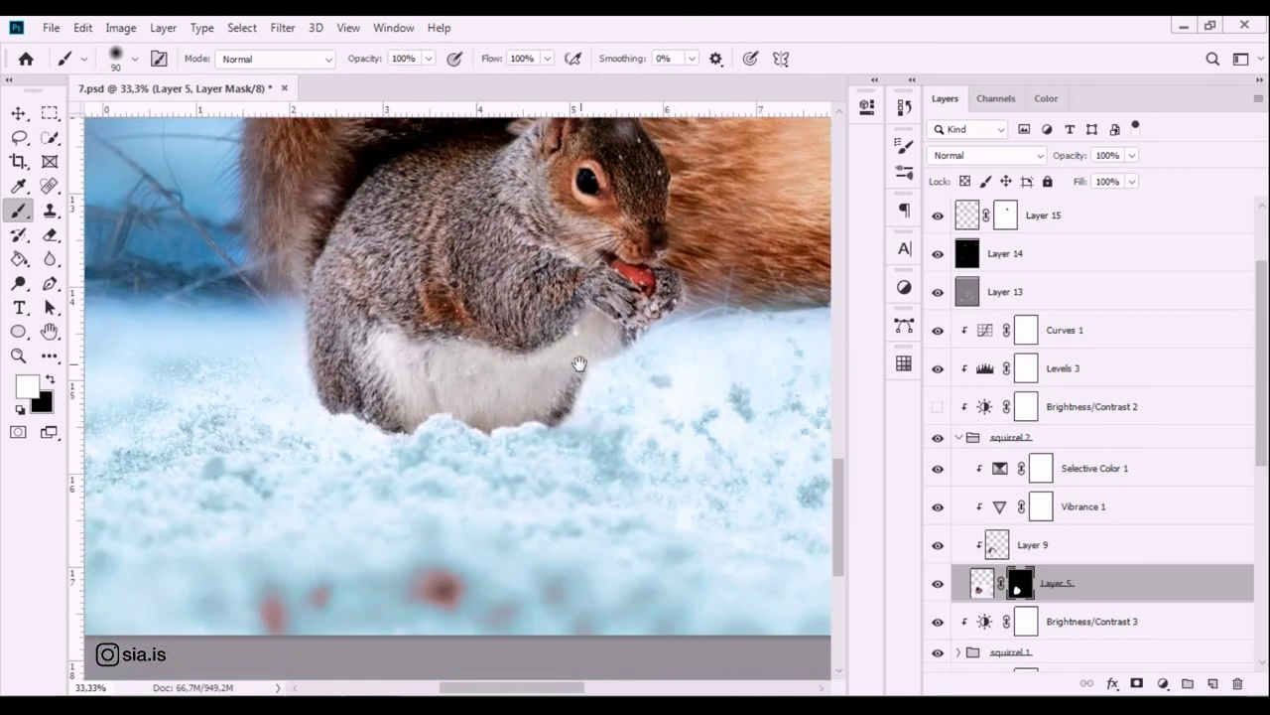
key(ctrl+plus)
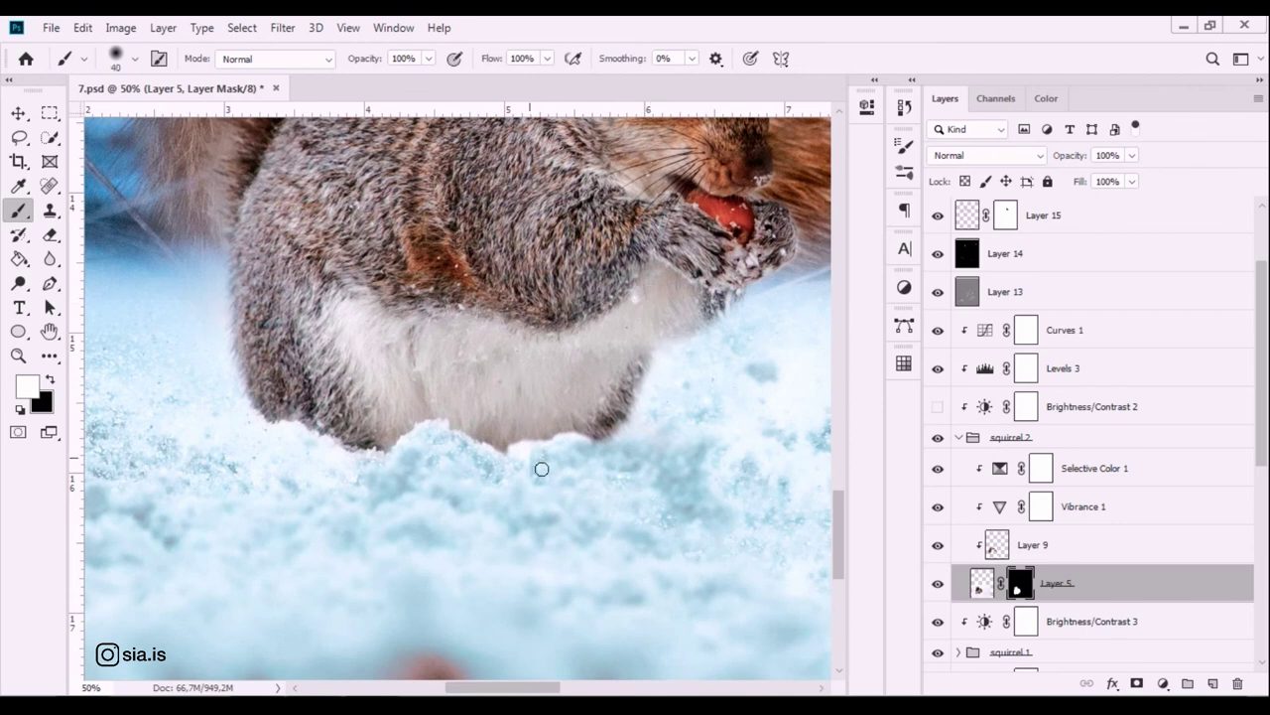
drag(542, 468, 583, 482)
key(ctrl+z)
key(z)
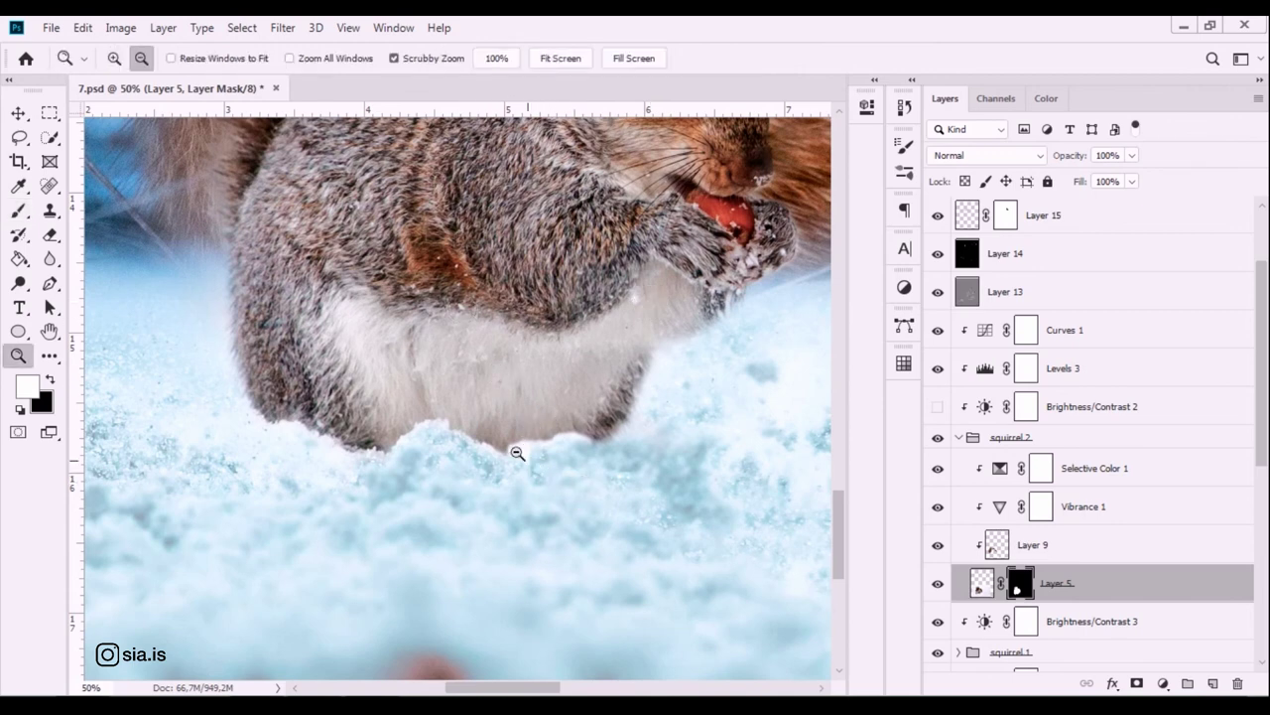
key(b)
key(x)
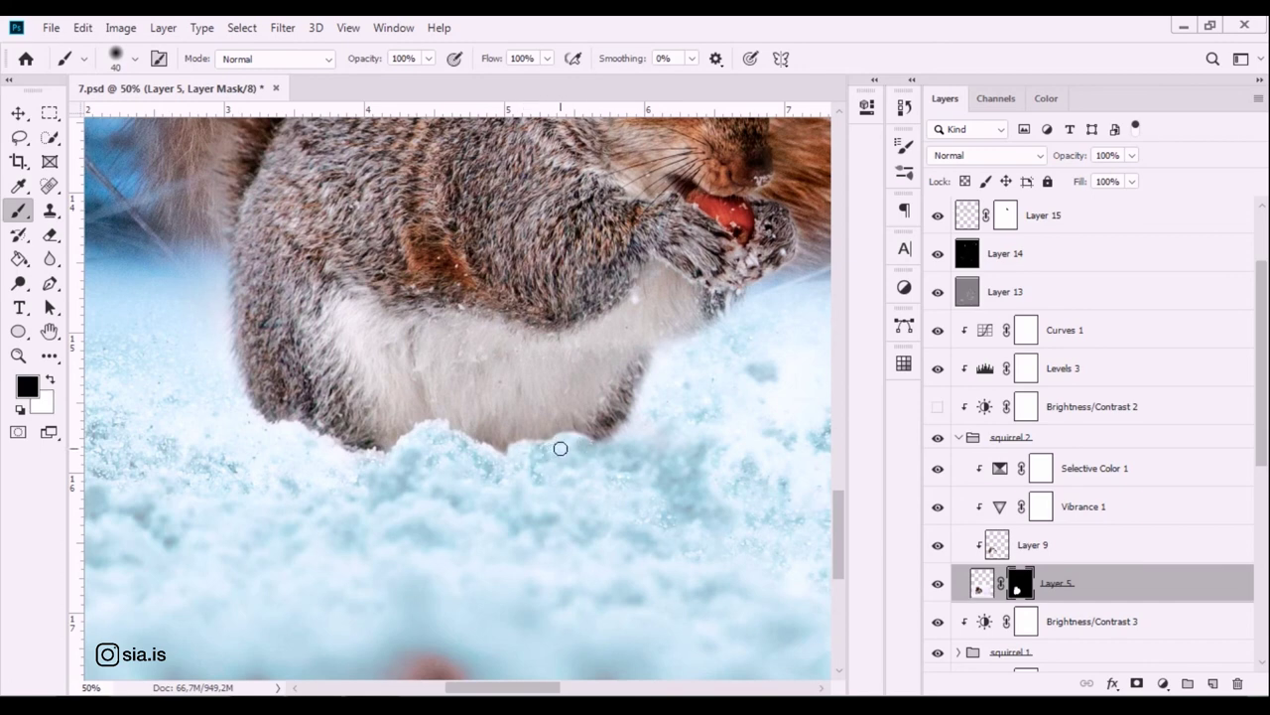
key(ctrl+minus)
key(ctrl+minus)
key(ctrl+minus)
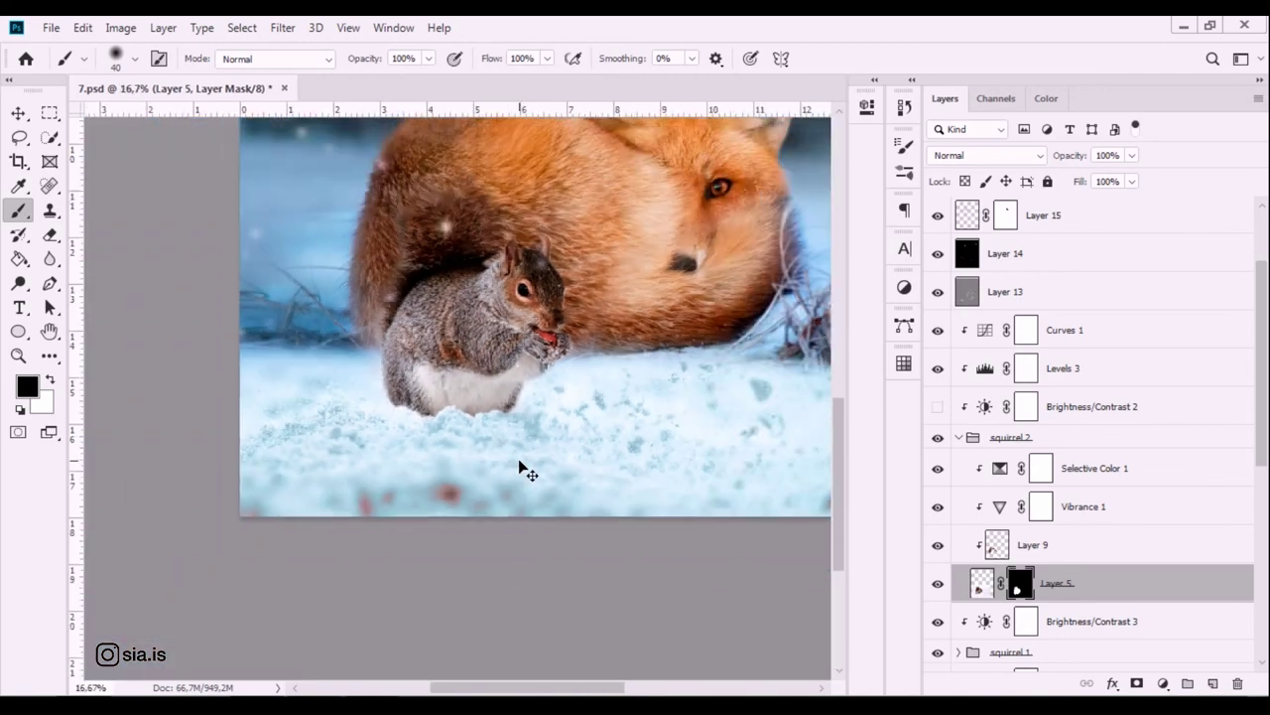
key(ctrl+minus)
key(ctrl+minus)
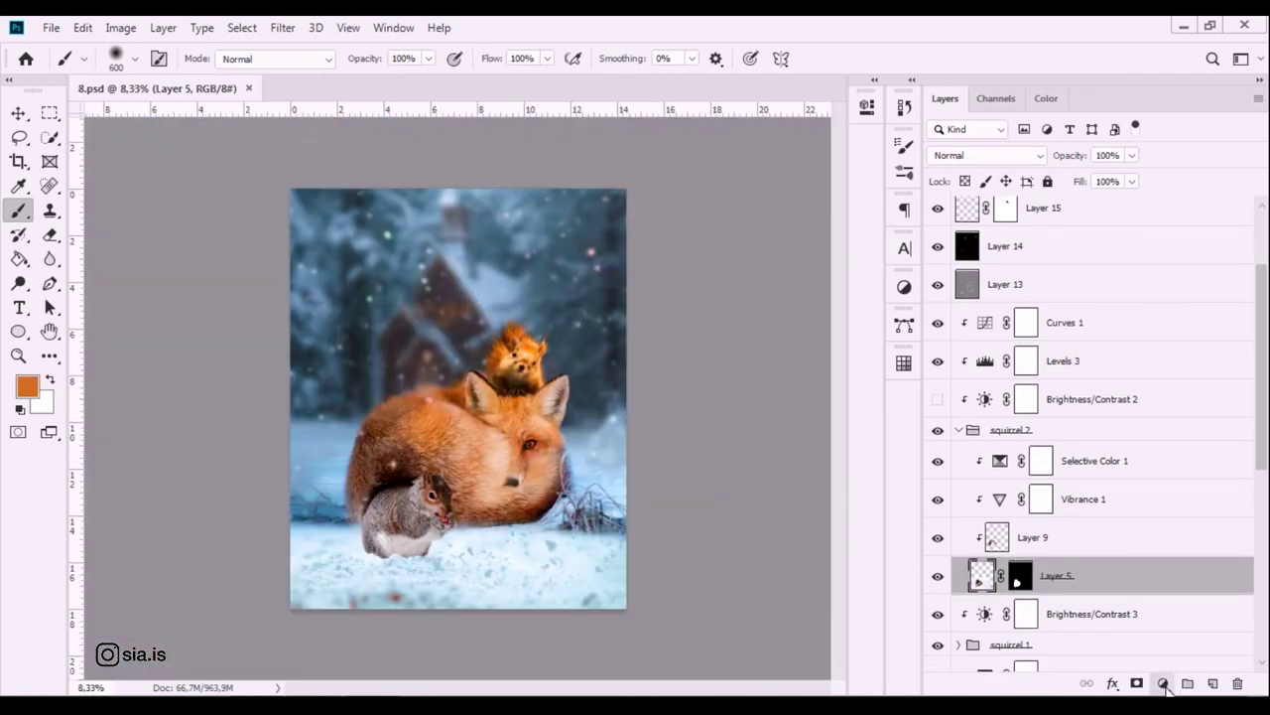
Add a Color Balance adjustment with midtones Cyan/Red -100, Magenta/Green -24, Yellow/Blue +100.
click(1164, 683)
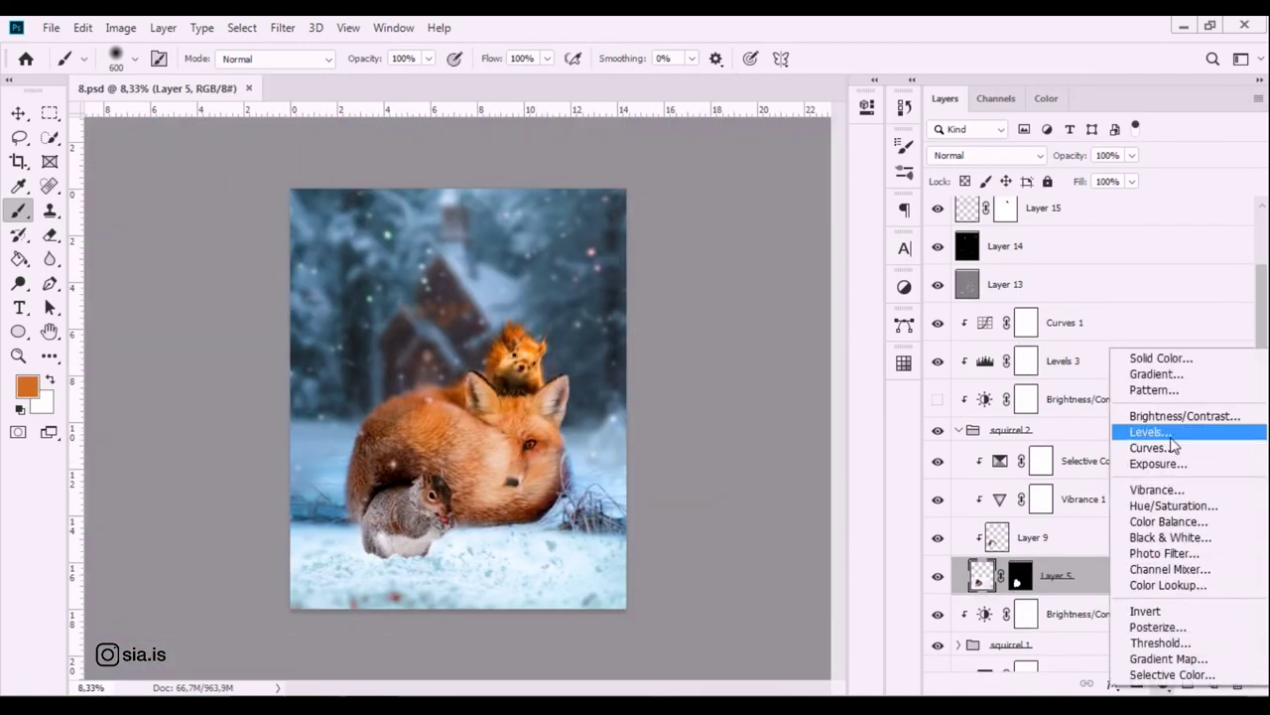
click(1178, 522)
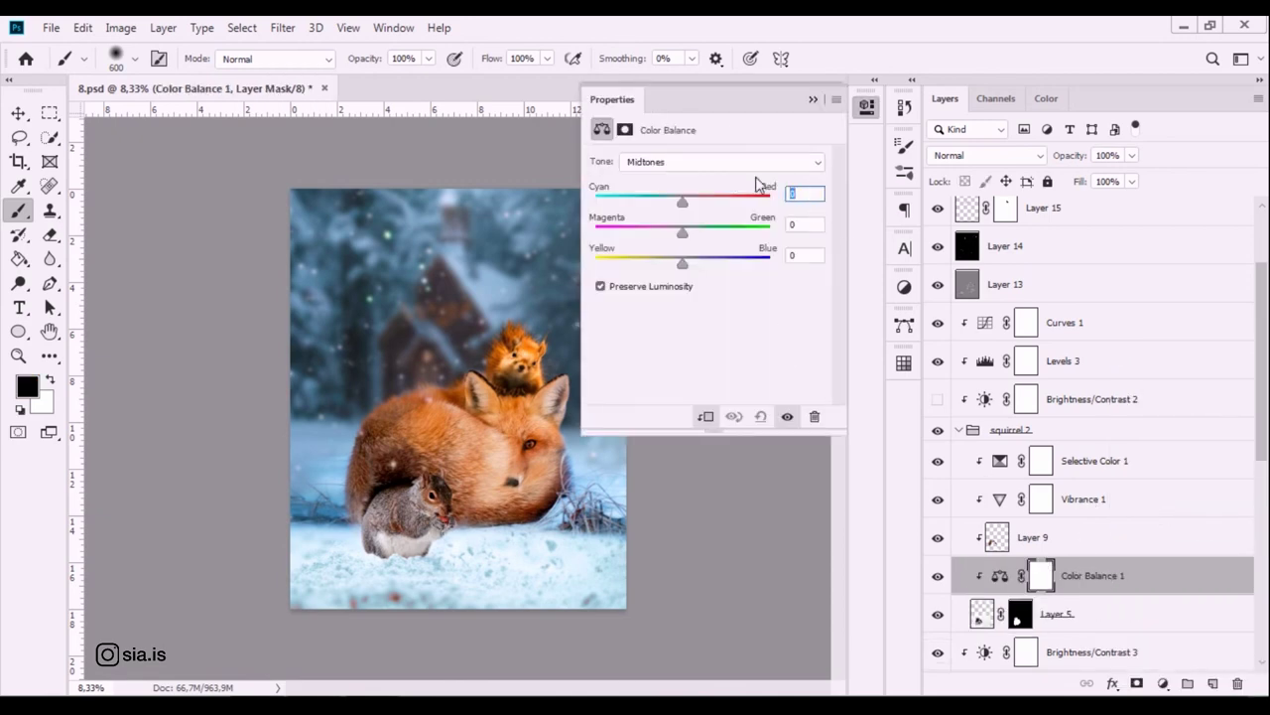
text(00)
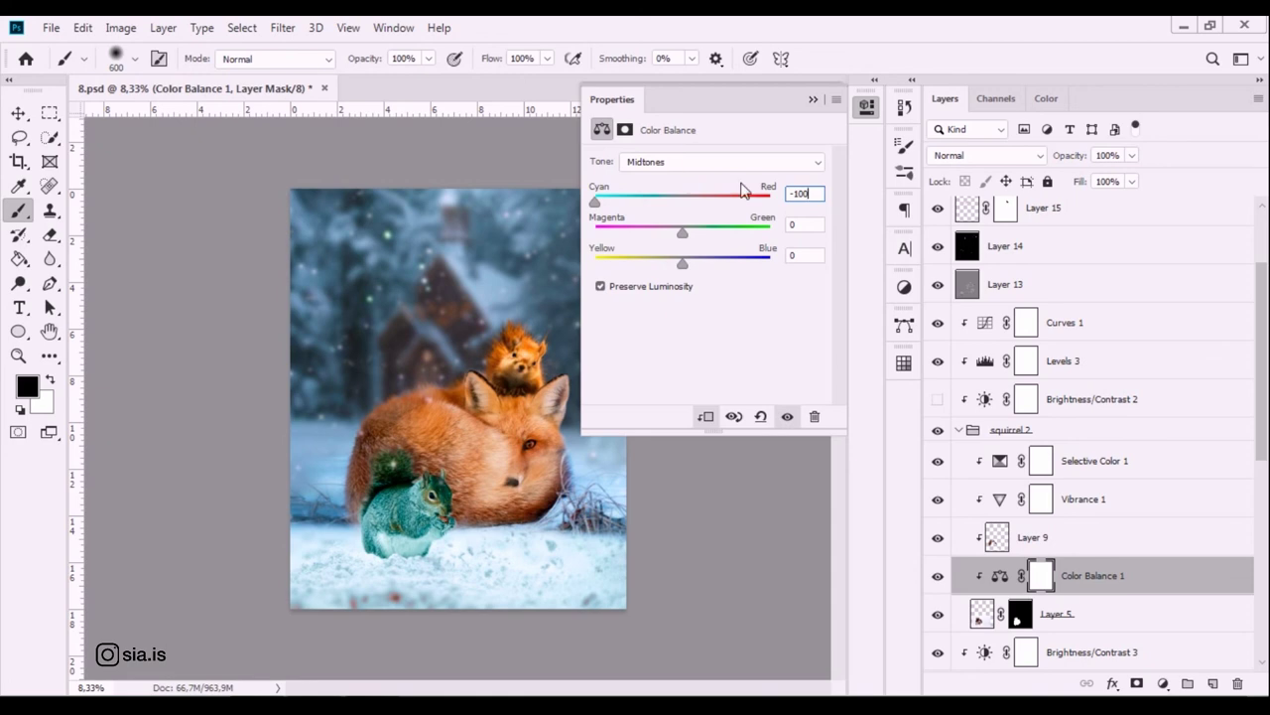
key(Tab)
text(-24)
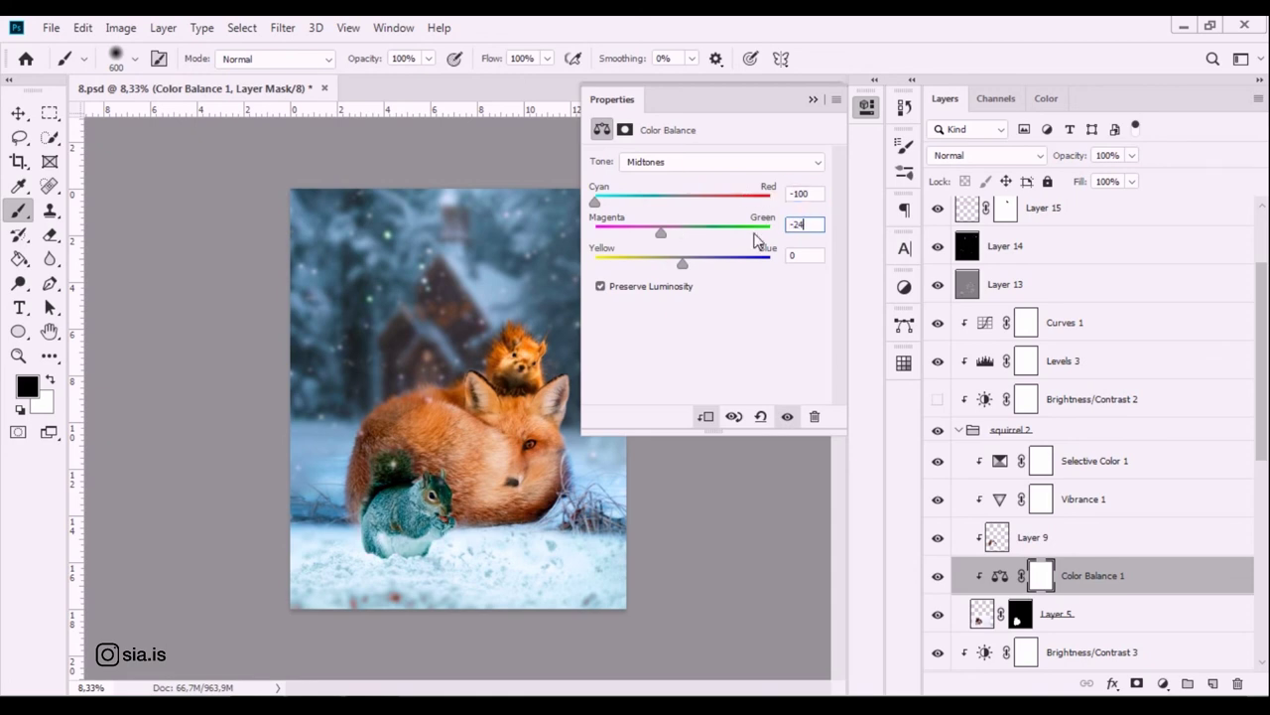
click(790, 254)
text(00)
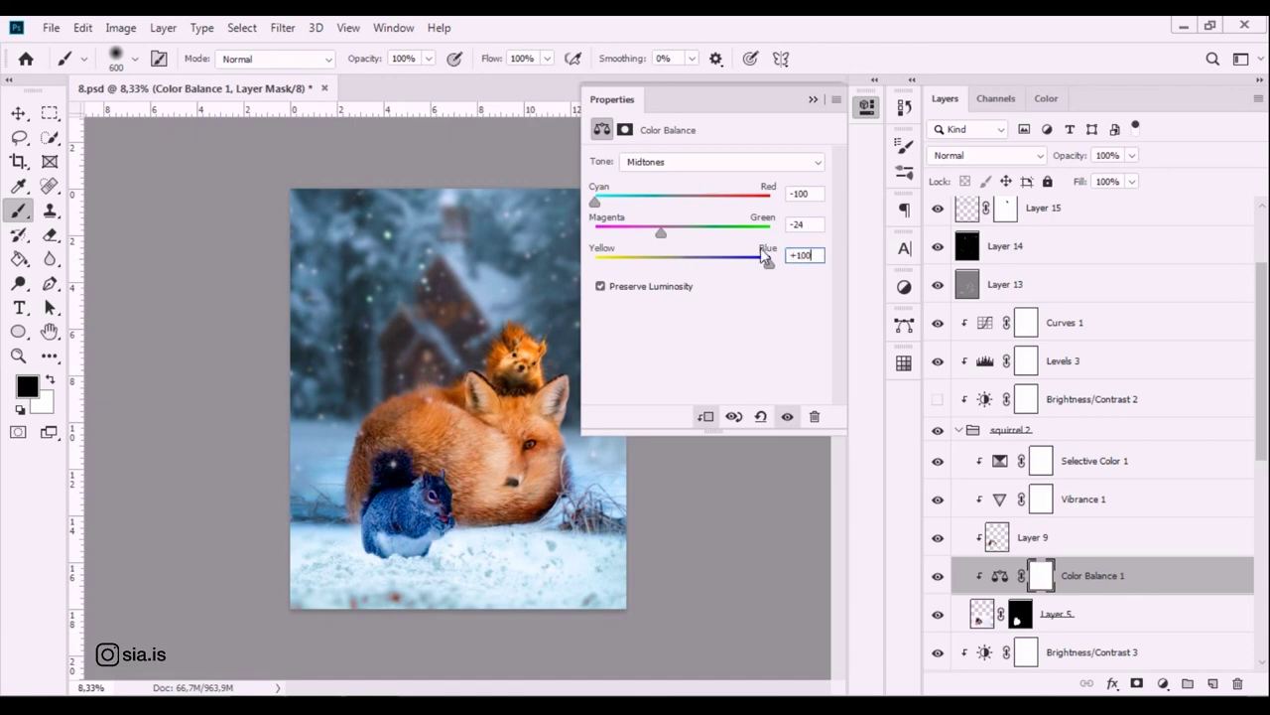
click(812, 100)
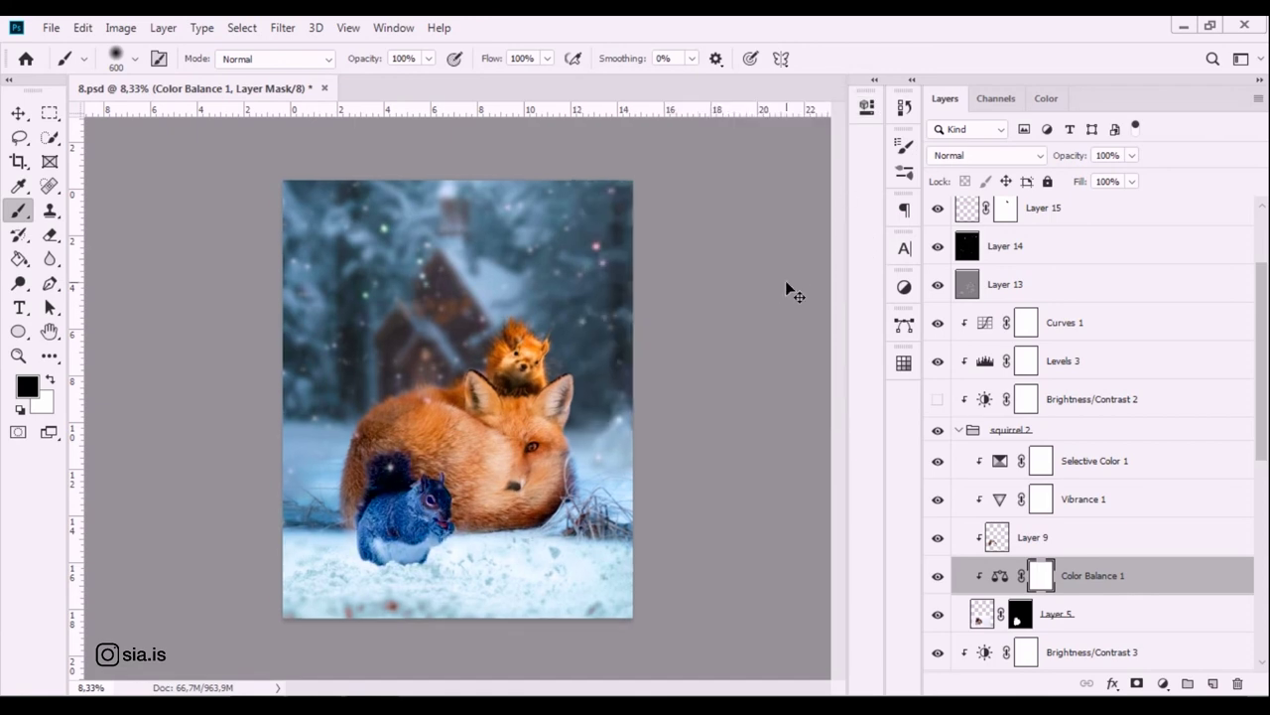
key(ctrl+plus)
key(ctrl+plus)
key(ctrl+plus)
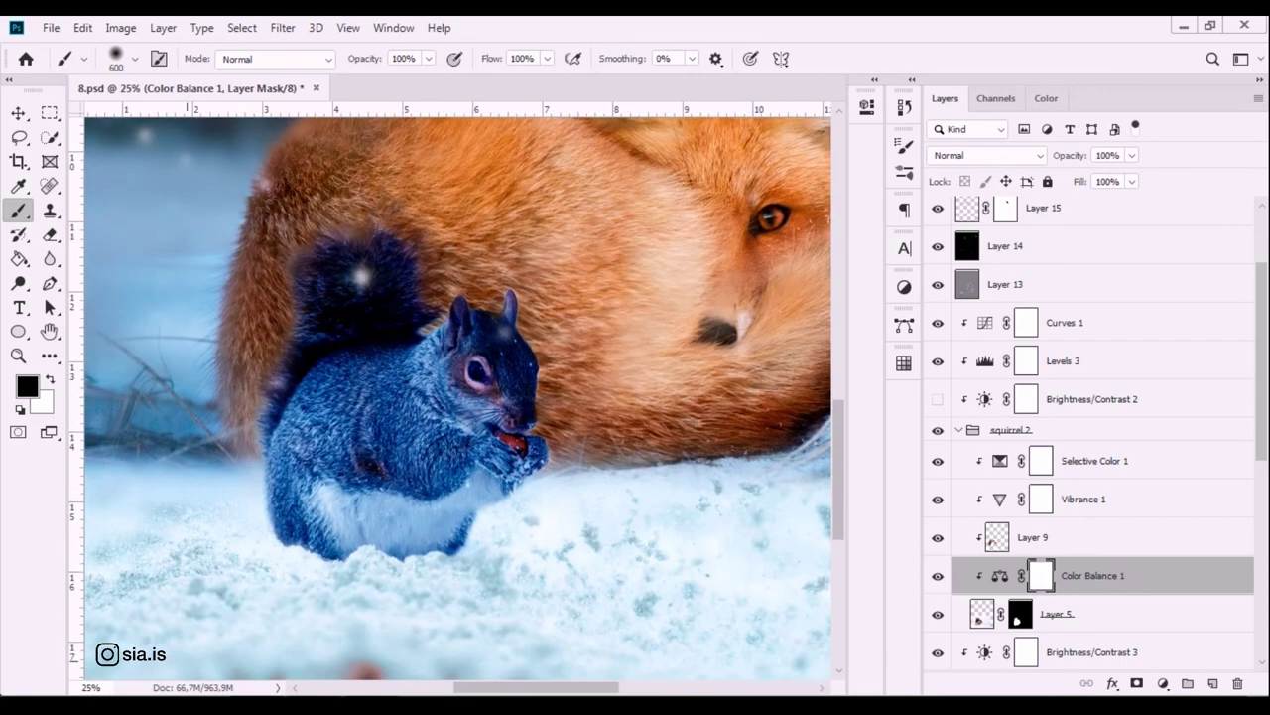
Paint black on the Color Balance 1 mask over the squirrel's head and body, removing the blue tint.
drag(298, 358, 437, 377)
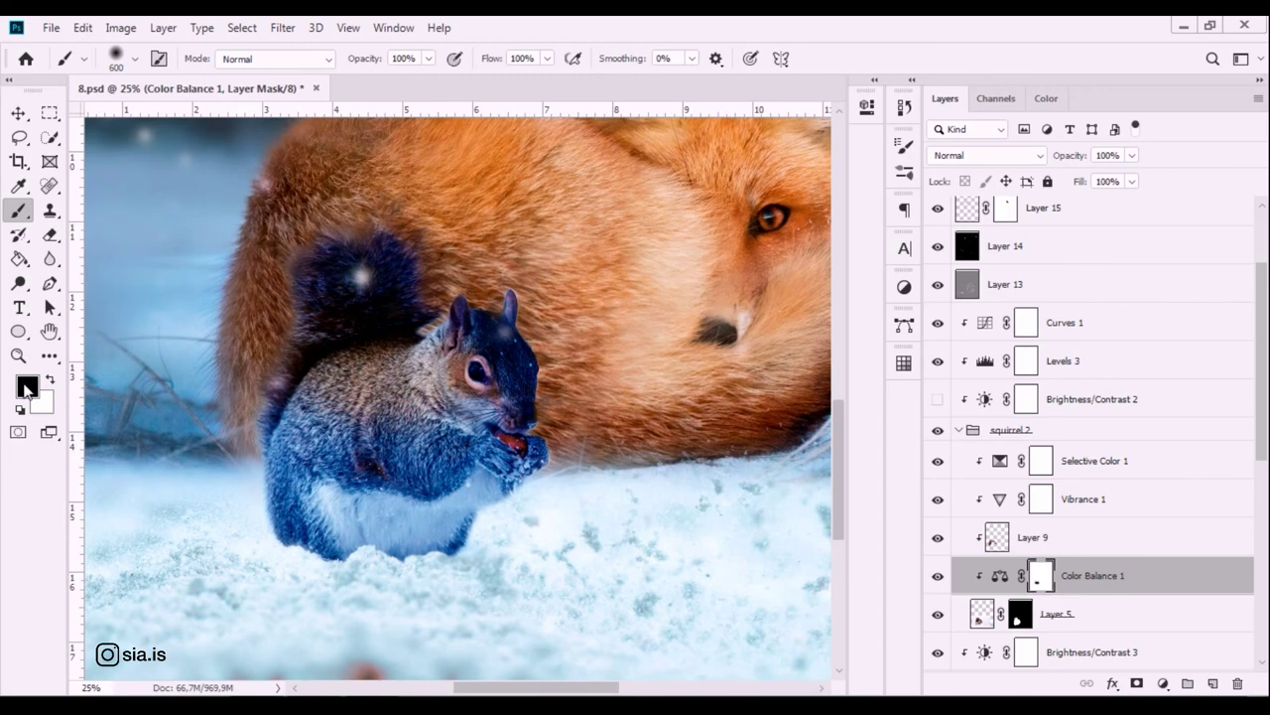
click(27, 387)
click(1189, 102)
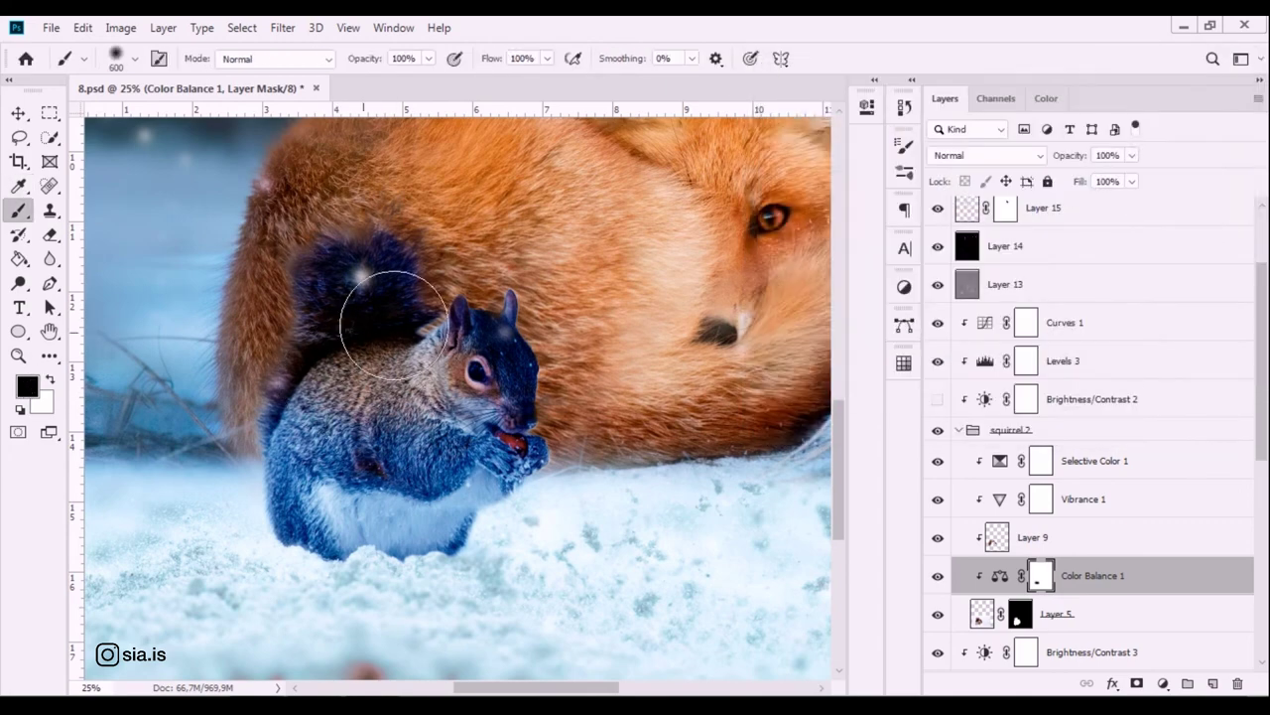
mouse_move(466, 268)
mouse_down()
mouse_move(481, 442)
mouse_move(508, 363)
mouse_up()
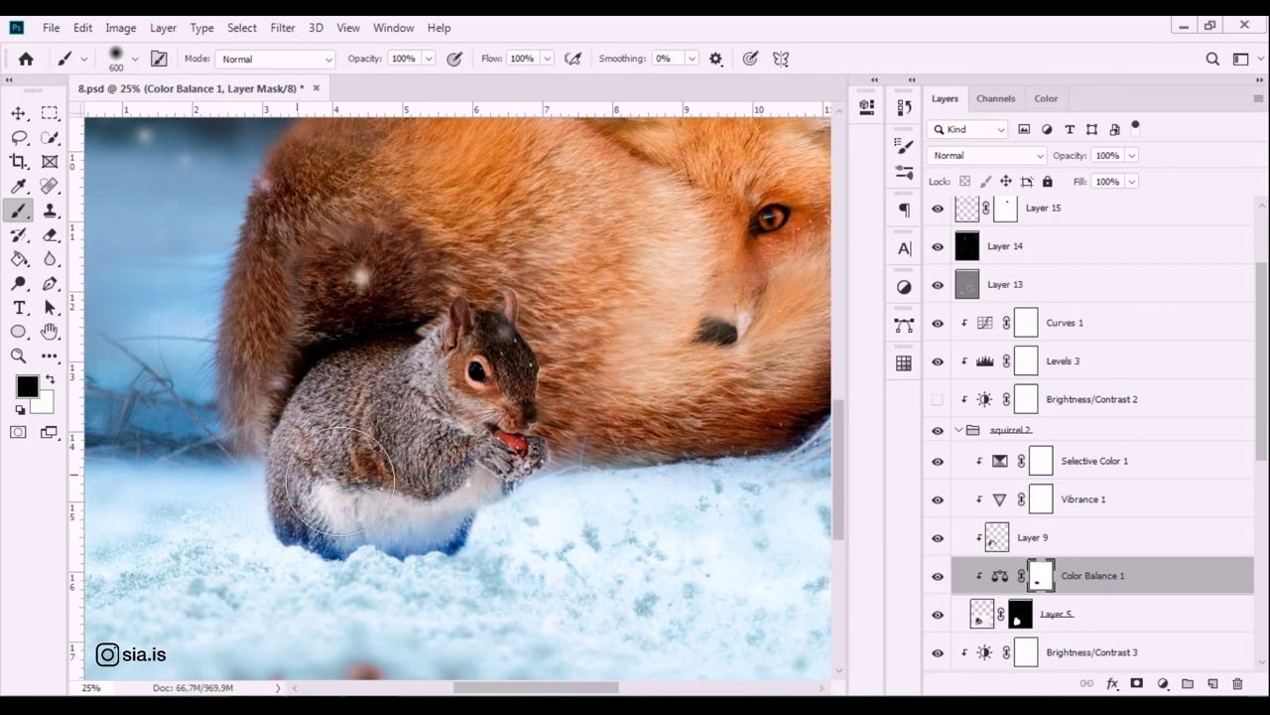
key(ctrl+plus)
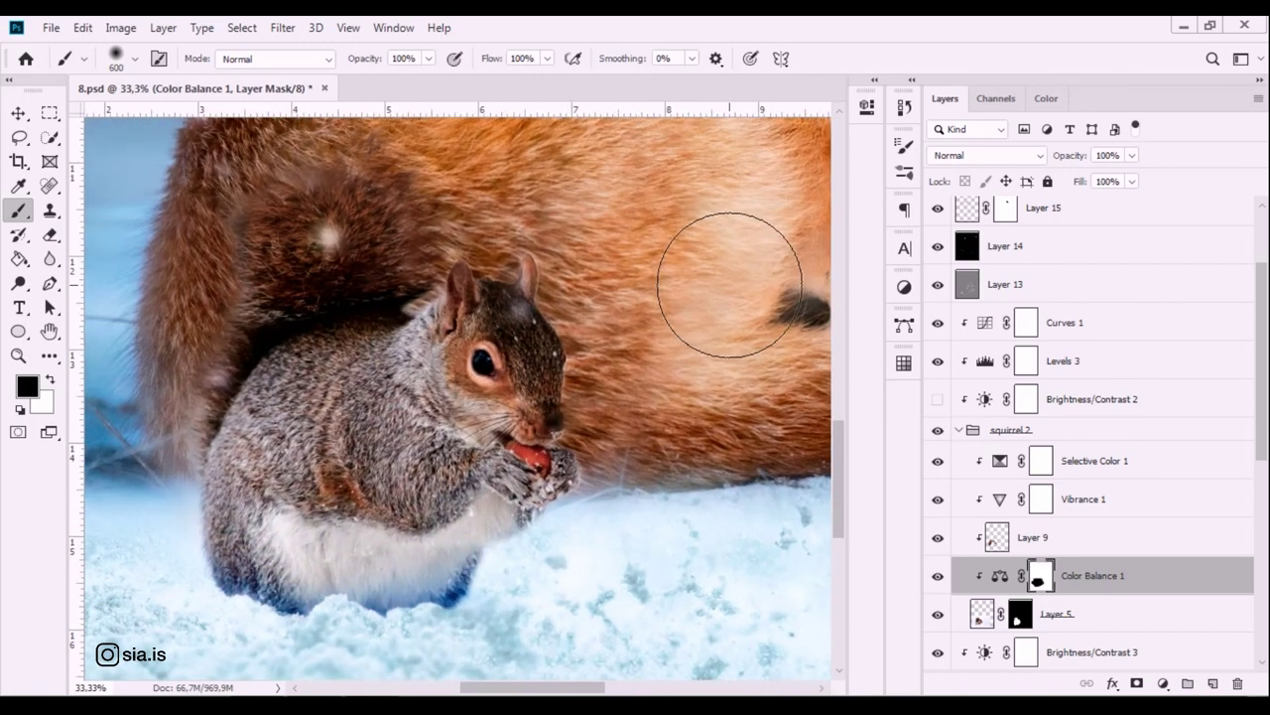
mouse_move(267, 544)
mouse_down()
mouse_move(267, 272)
mouse_move(353, 256)
mouse_move(510, 284)
mouse_up()
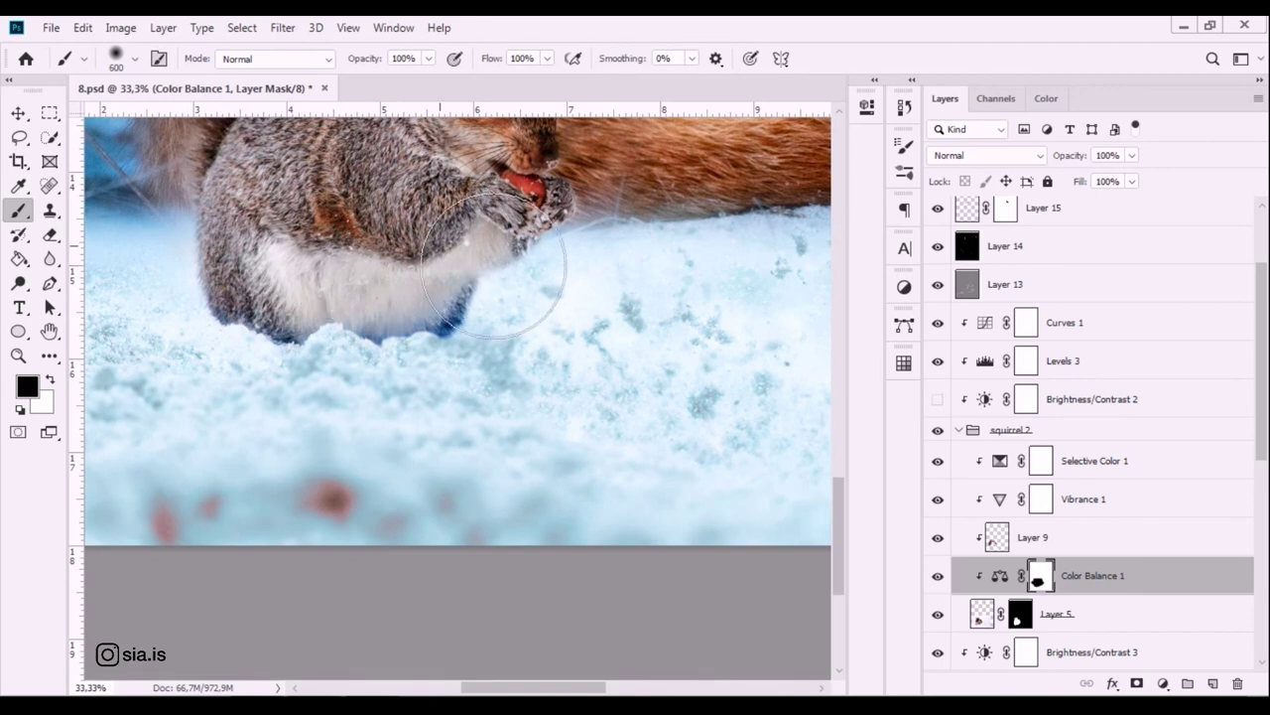
Try a white stroke on Layer 5's mask near the squirrel's belly, then undo it.
click(1022, 617)
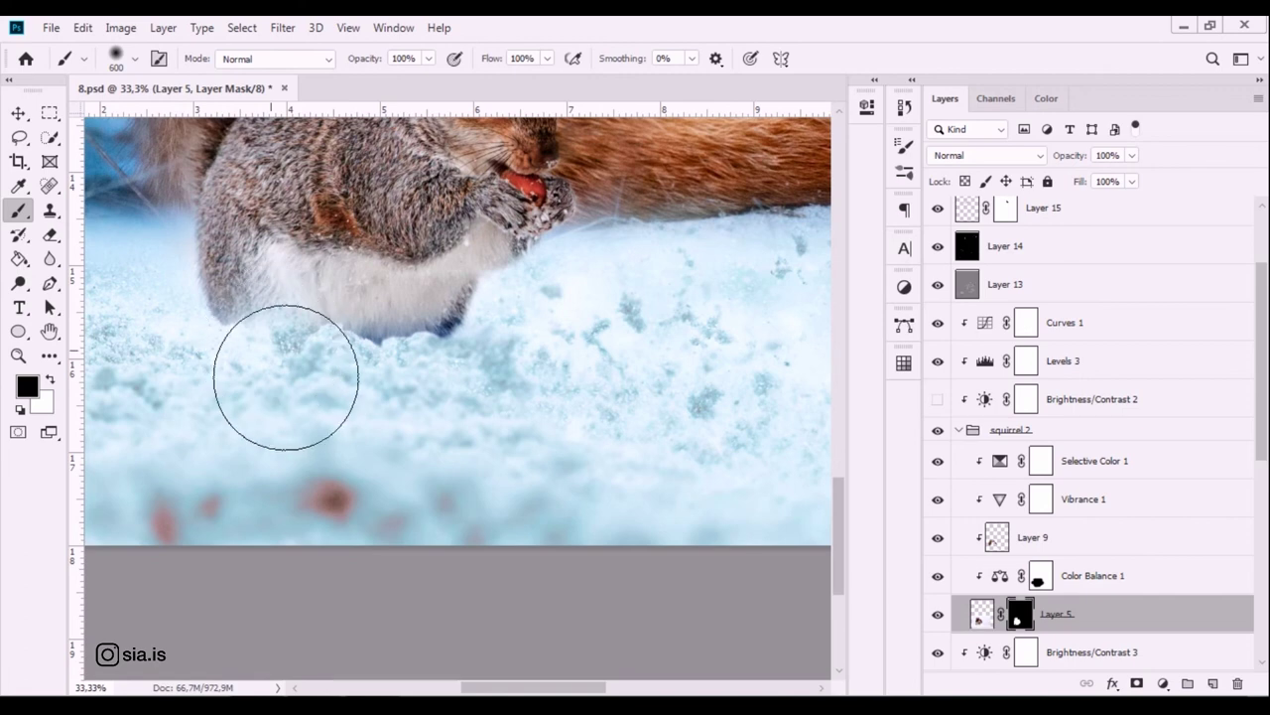
key(x)
mouse_move(250, 296)
mouse_down()
mouse_move(307, 360)
mouse_move(437, 378)
mouse_up()
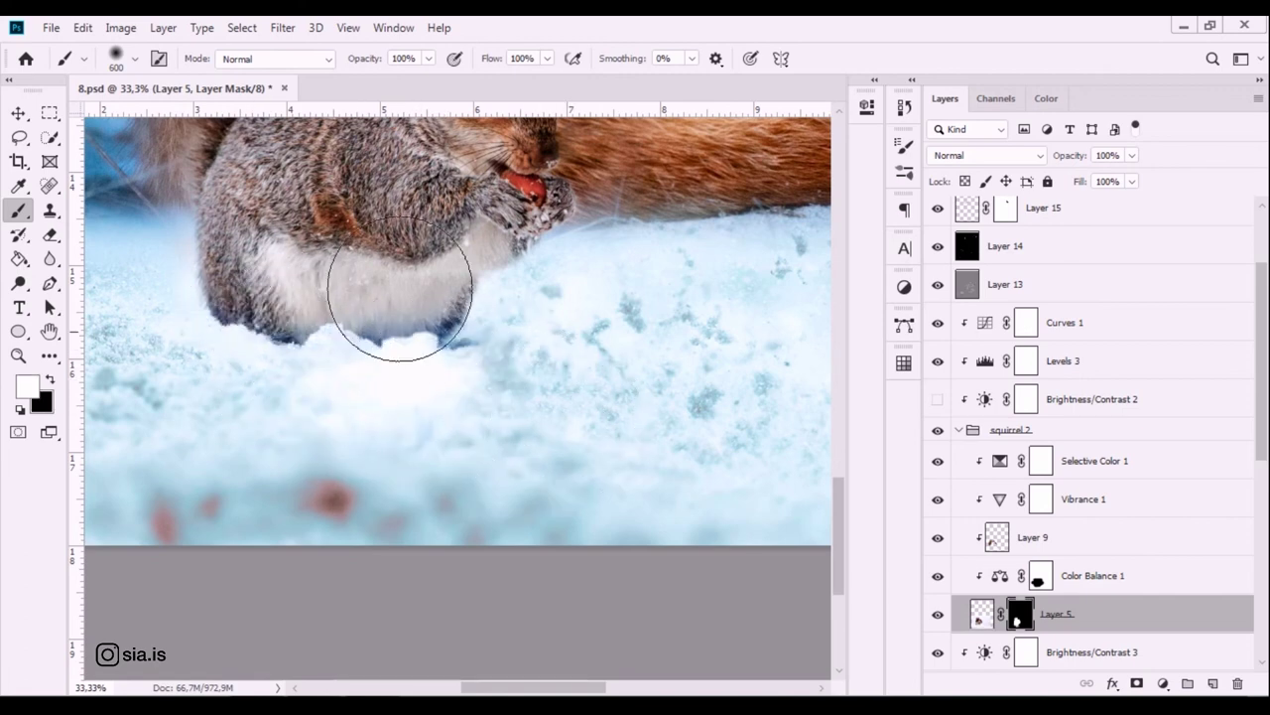
key(ctrl+z)
Set the mask brush to black at 66% opacity and size 250.
click(430, 59)
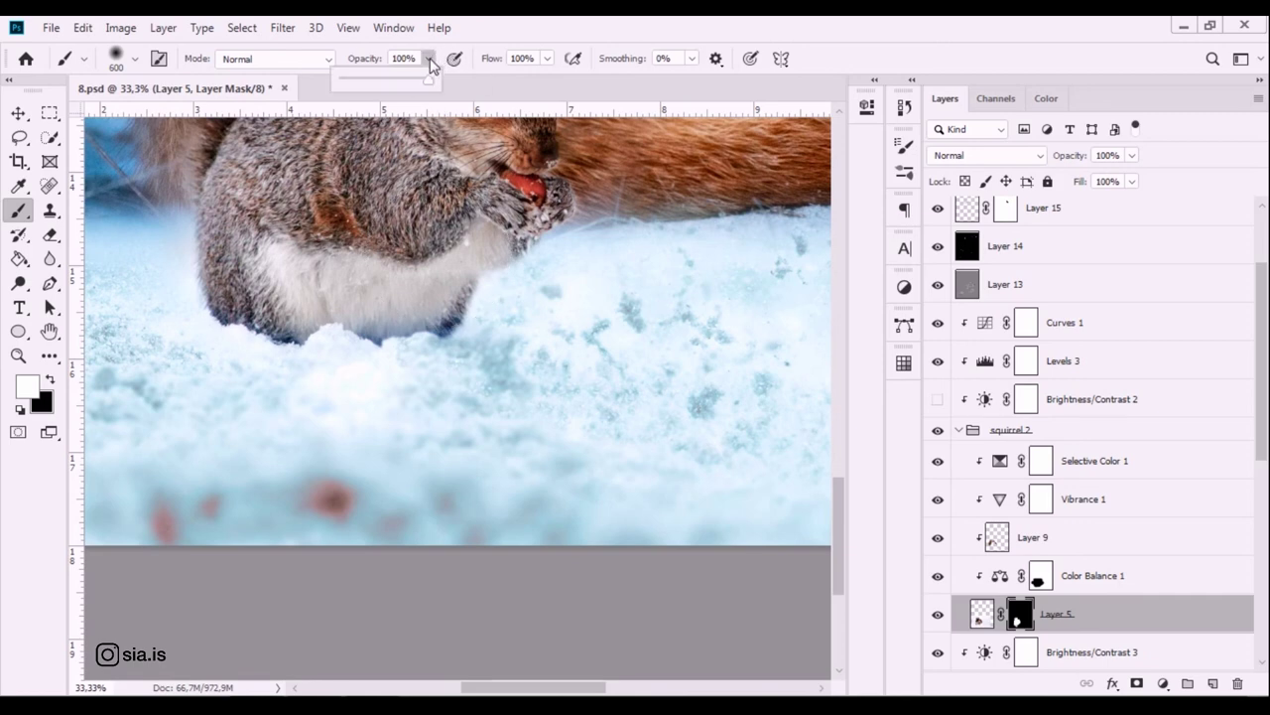
drag(407, 82, 399, 82)
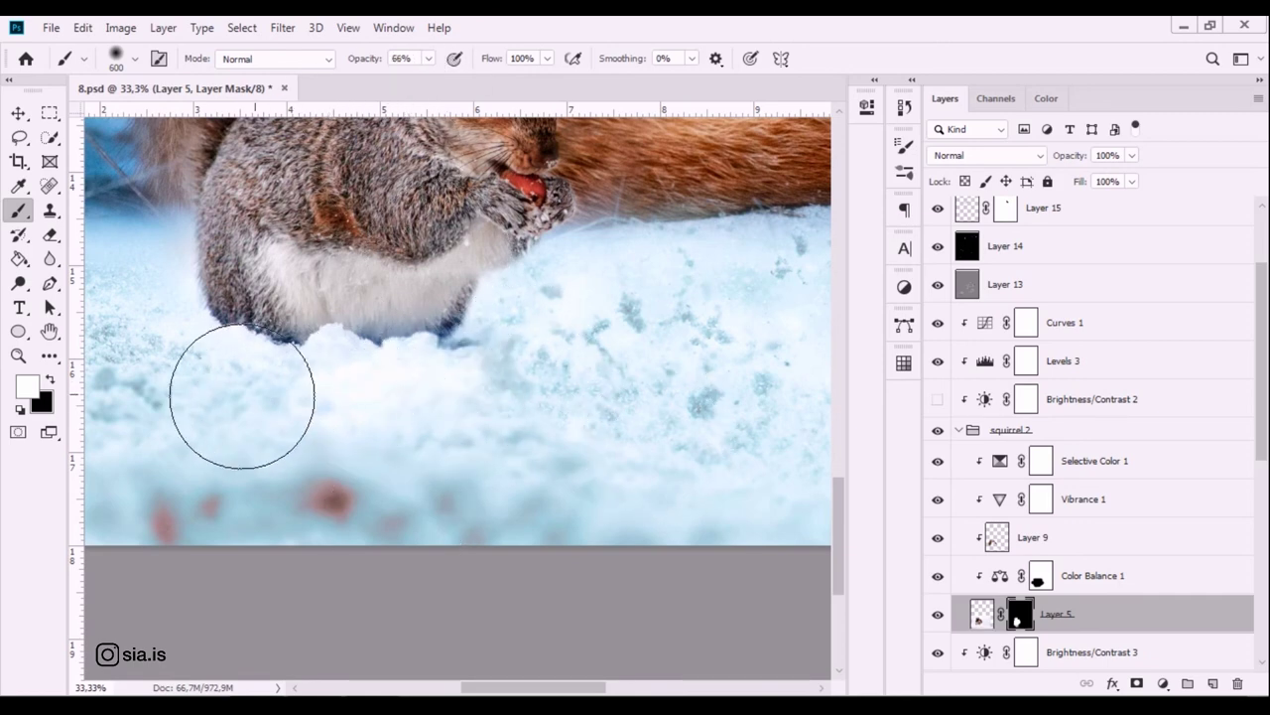
key(x)
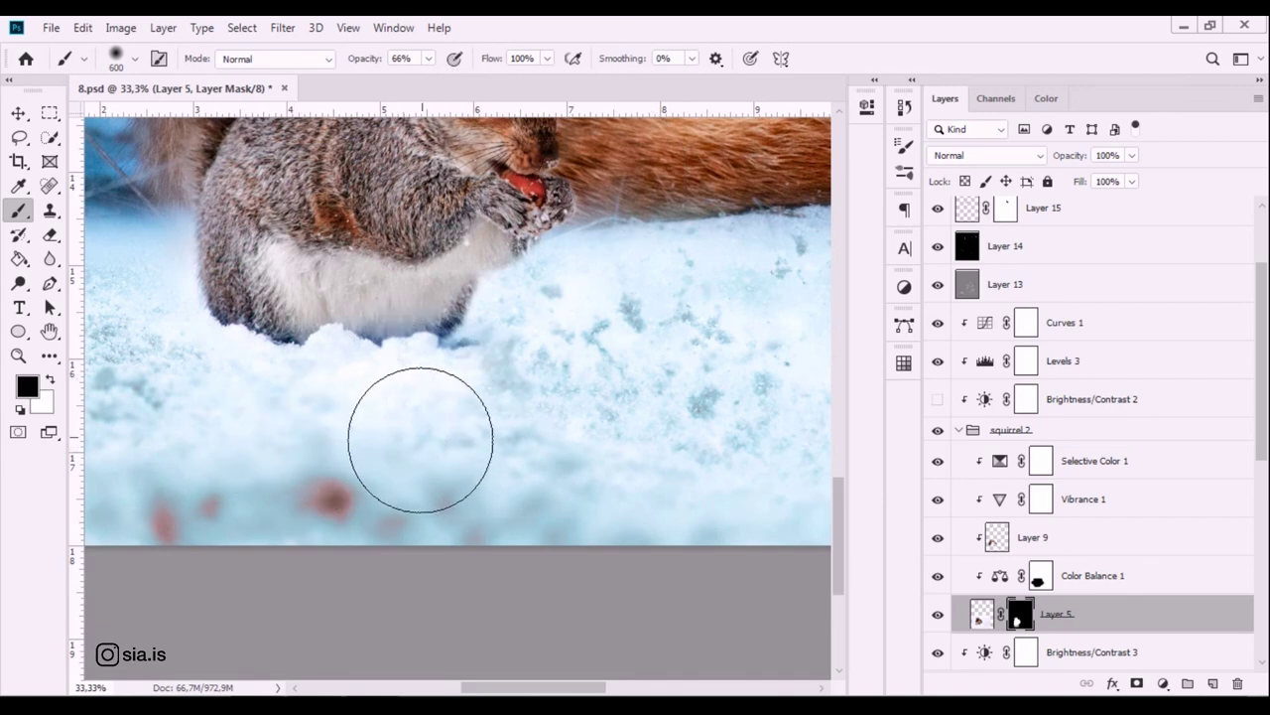
key(bracketleft)
key(bracketleft)
key(bracketleft)
key(bracketleft)
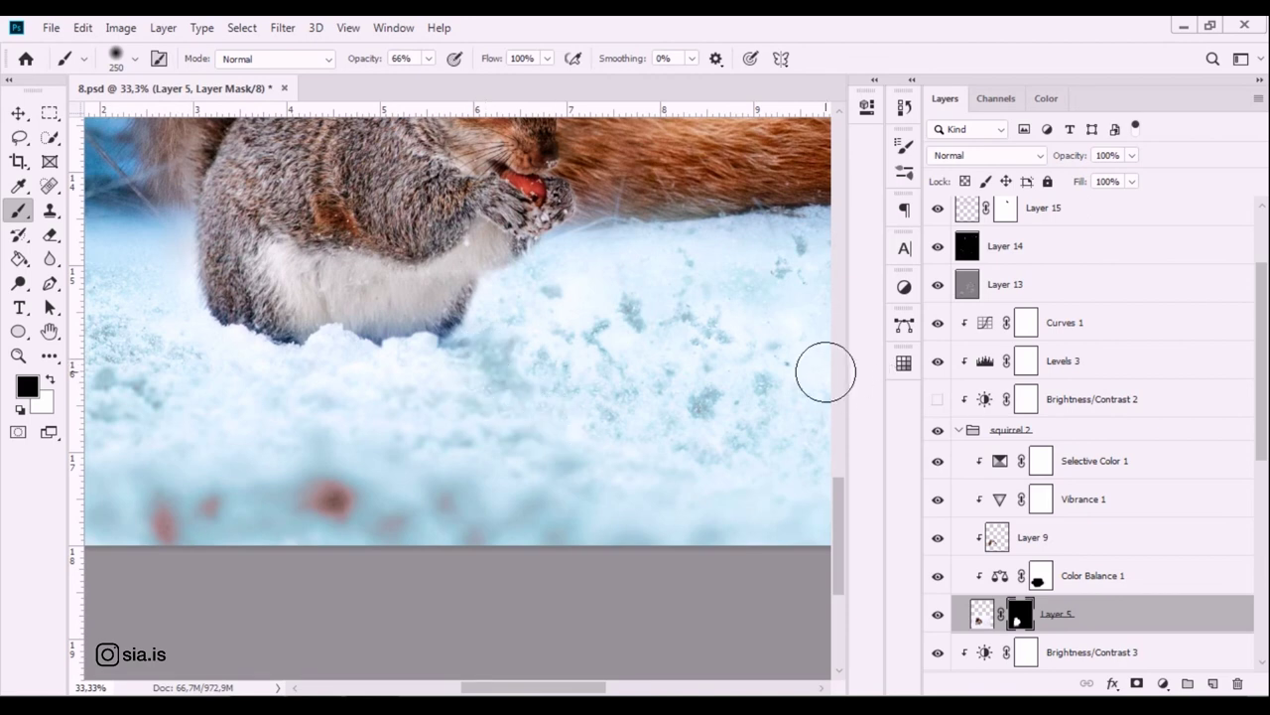
click(1038, 574)
Paint the Color Balance 1 mask over the squirrel's belly and view the mask on its own.
mouse_move(405, 298)
mouse_down()
mouse_move(400, 306)
mouse_move(427, 307)
mouse_move(383, 320)
mouse_move(394, 301)
mouse_move(483, 306)
mouse_move(443, 278)
mouse_move(292, 320)
mouse_up()
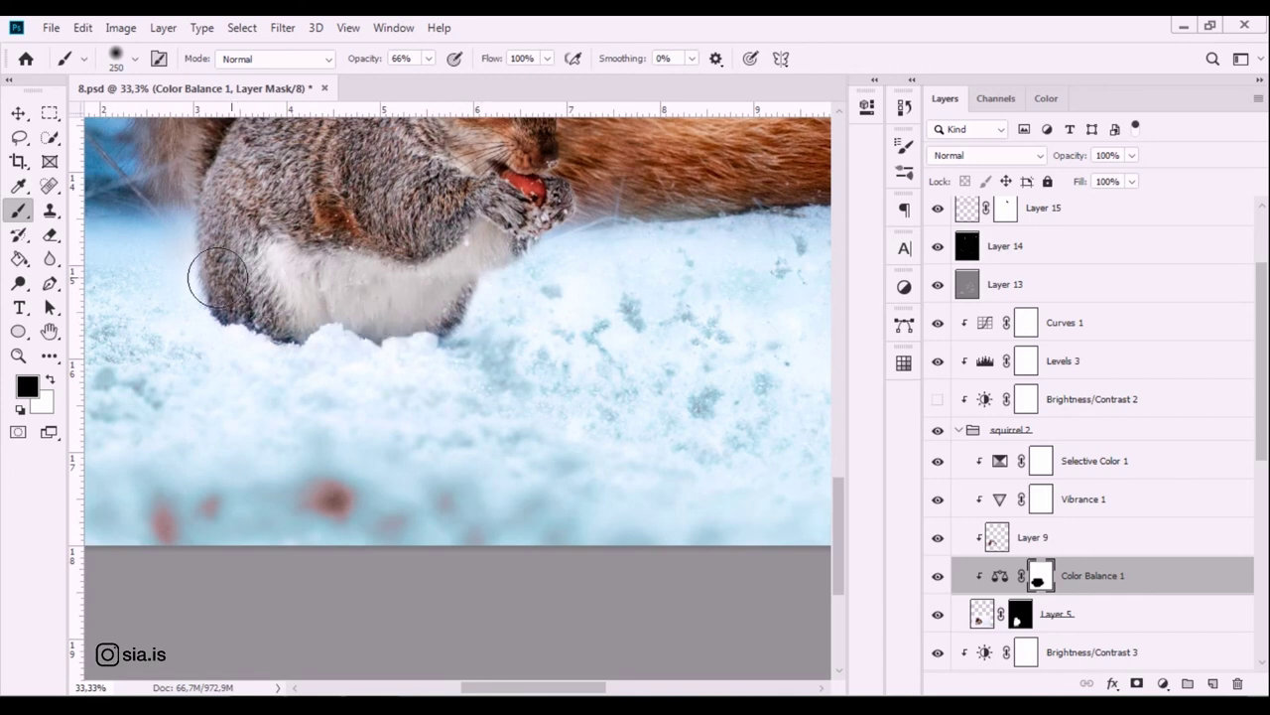
scroll(678, 282, up, 5)
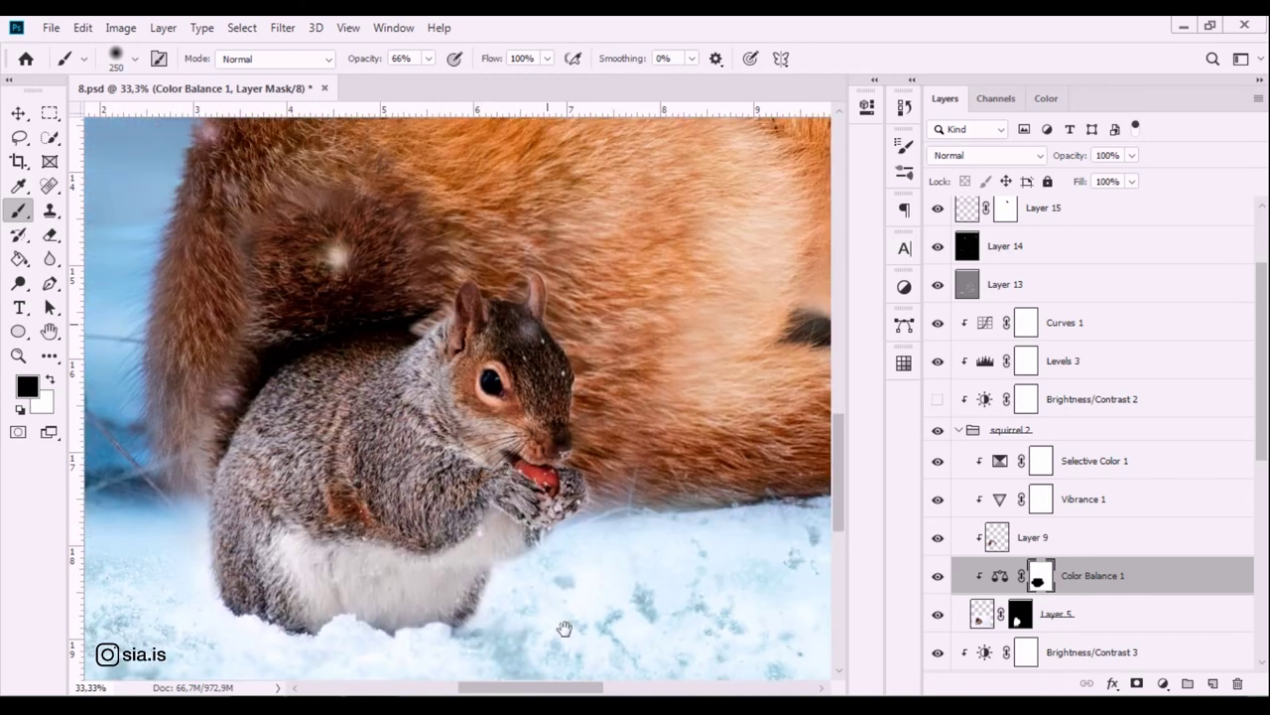
alt+click(1049, 576)
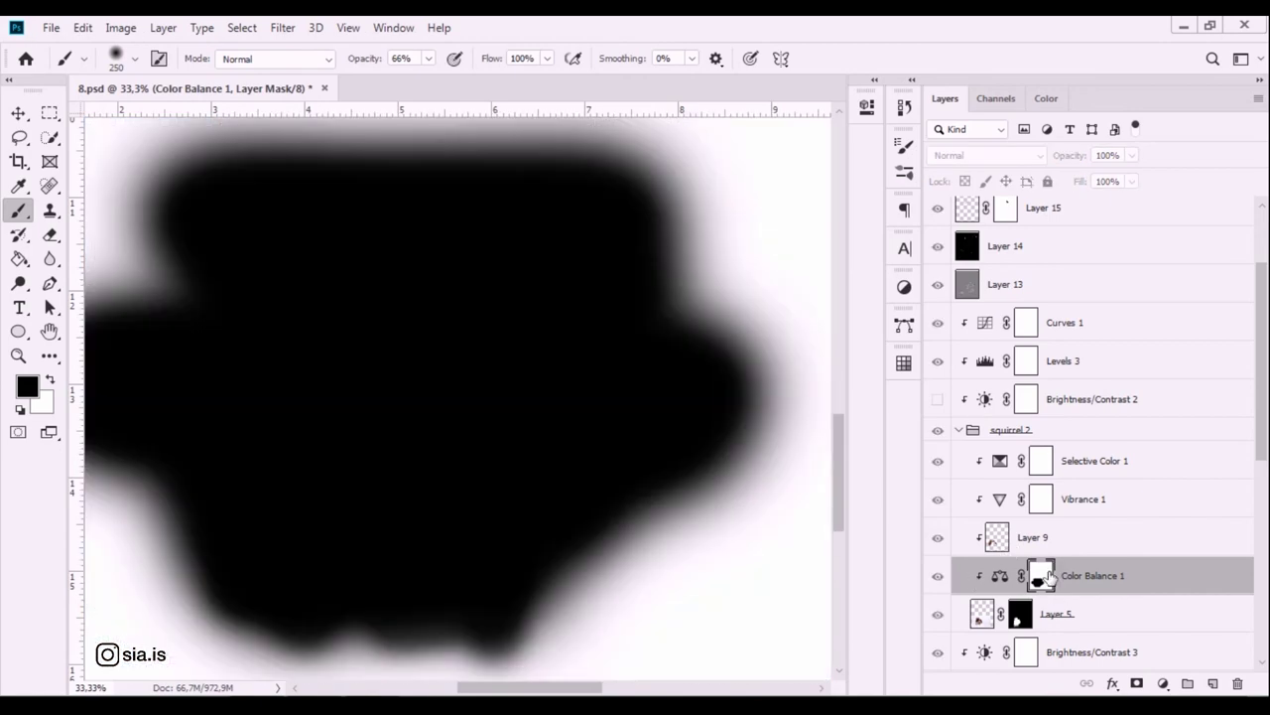
alt+click(1050, 576)
alt+click(1049, 576)
key(ctrl+minus)
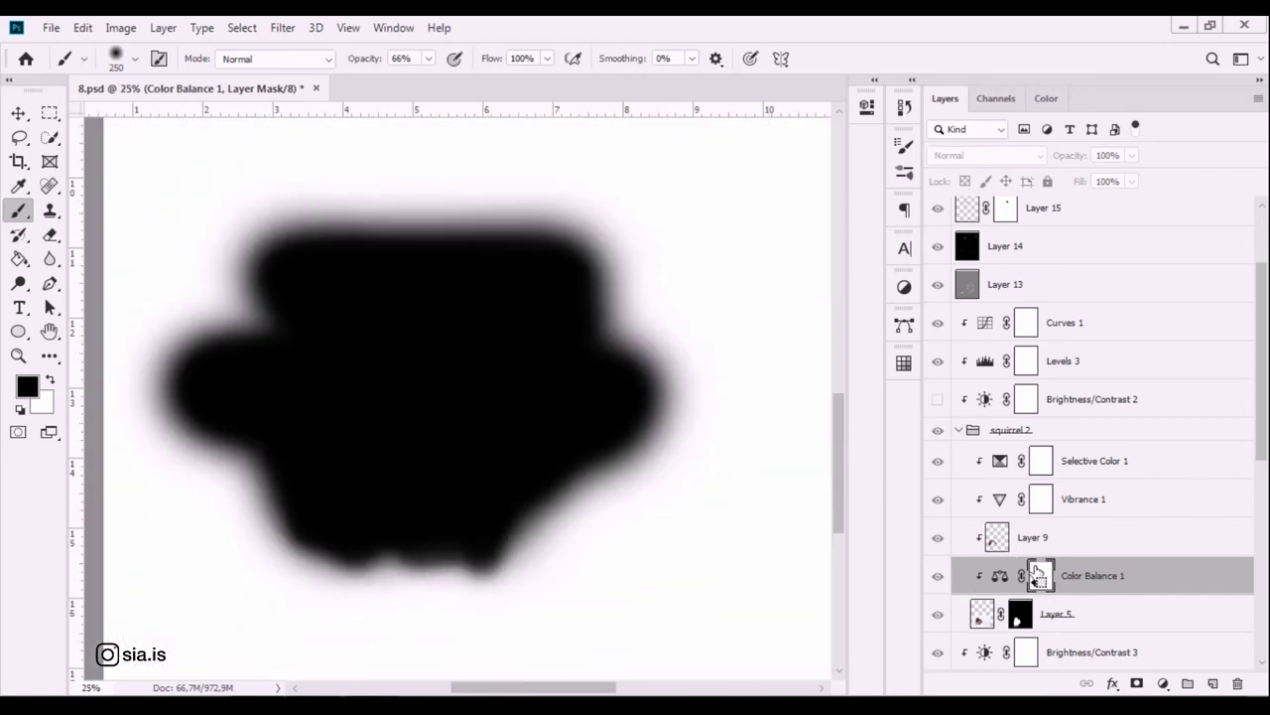
key(ctrl+minus)
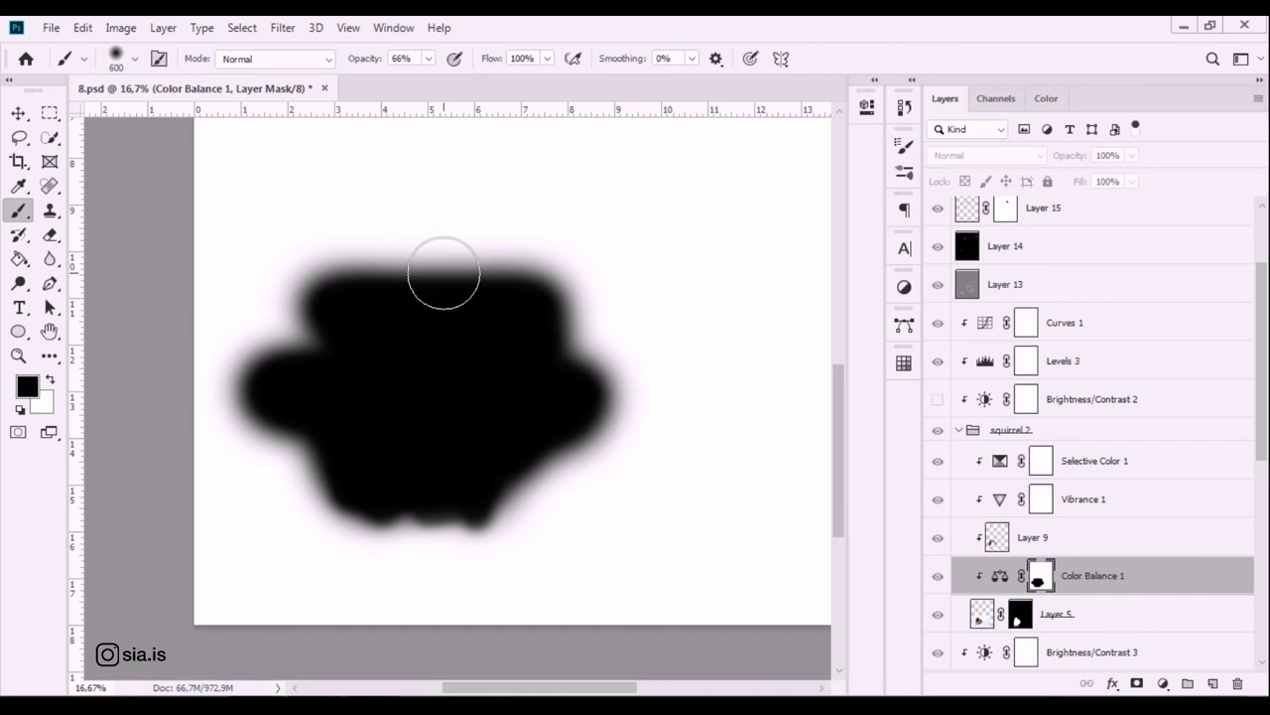
With a 1000-size brush at 100% opacity, paint black across the mask's upper area.
key(bracketright)
key(bracketright)
key(bracketright)
shift+click(669, 292)
key(ctrl+z)
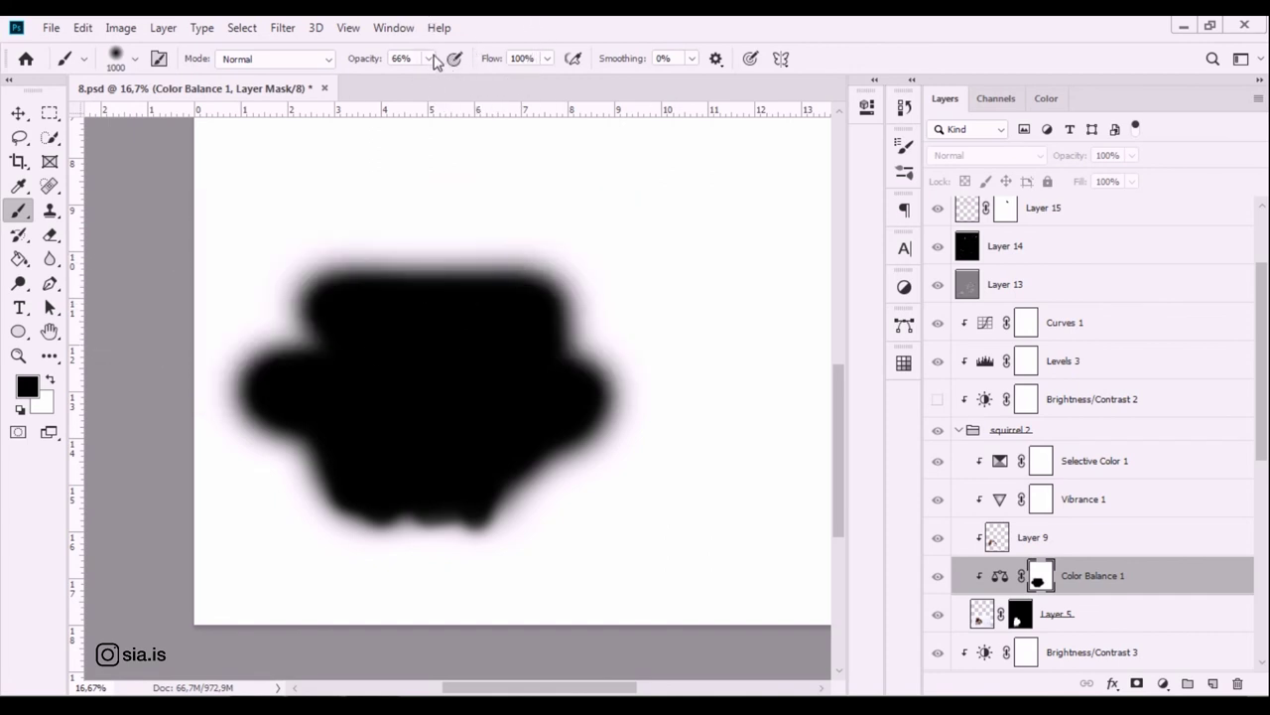
click(428, 59)
mouse_move(647, 117)
mouse_down()
mouse_move(618, 297)
mouse_move(632, 346)
mouse_move(530, 255)
mouse_move(874, 227)
mouse_move(794, 426)
mouse_up()
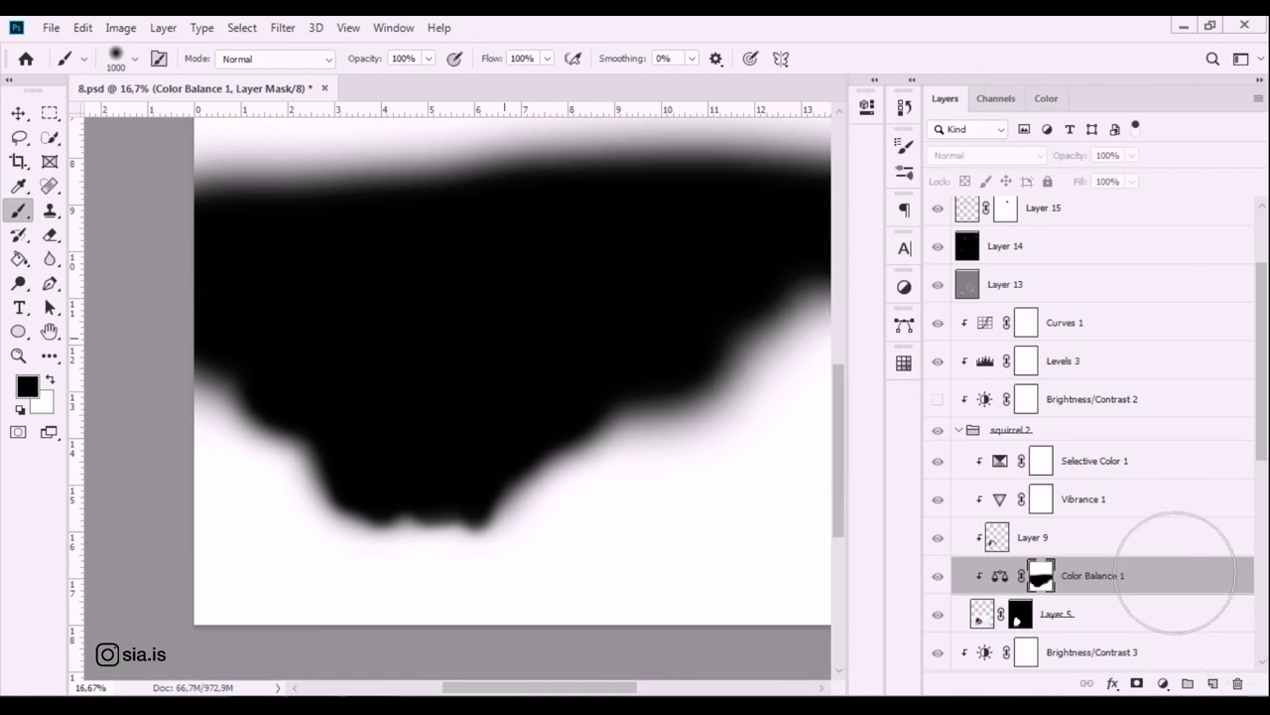
alt+click(1040, 576)
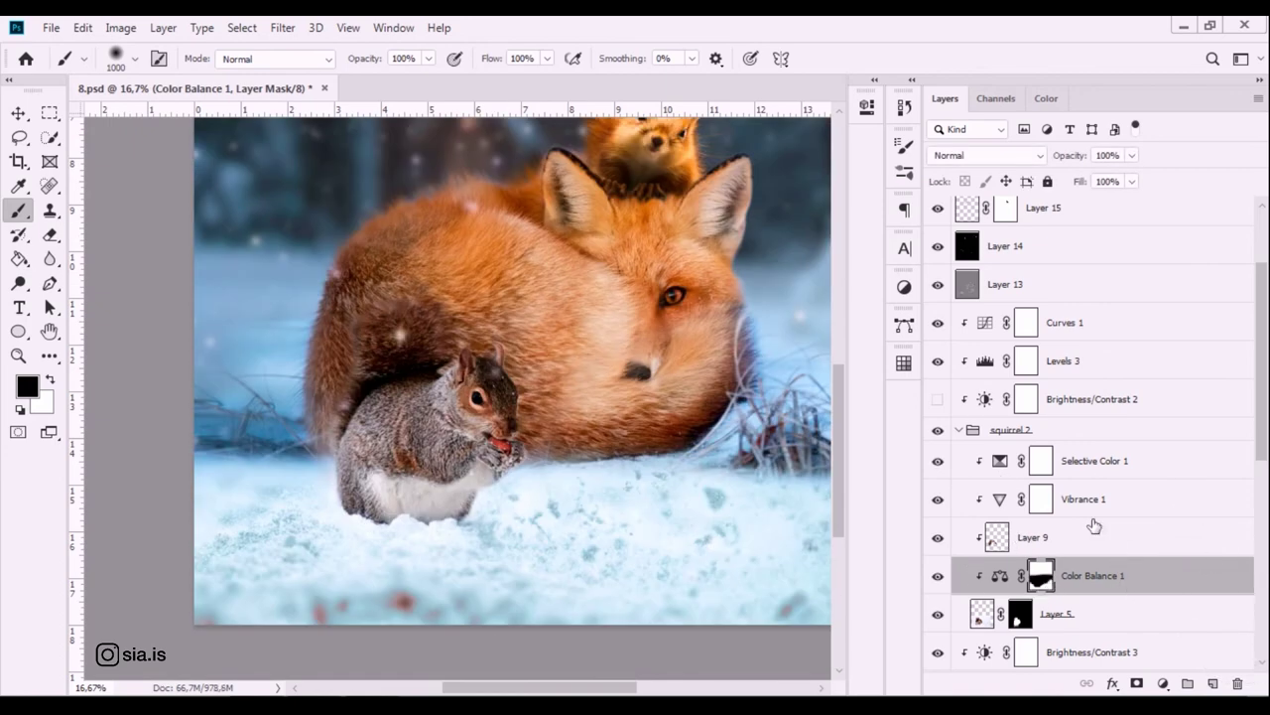
click(1062, 431)
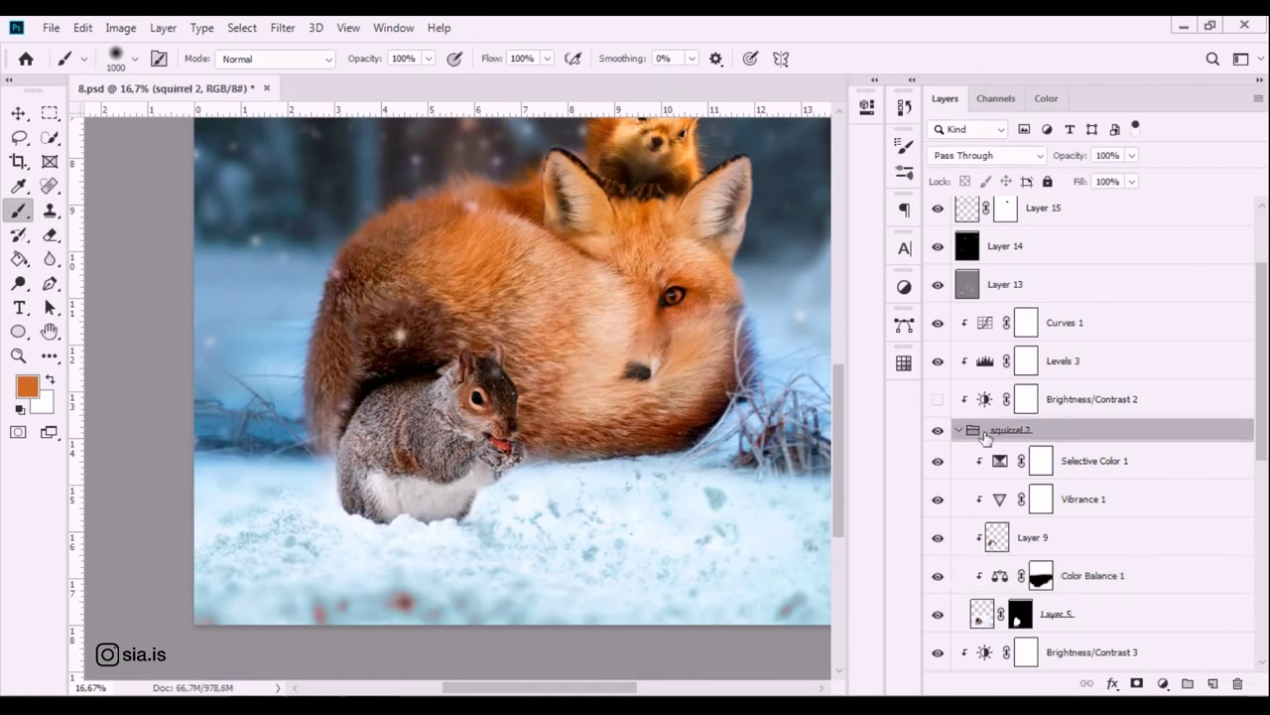
Move the squirrel 2 group left and slightly up with the Move tool.
click(18, 113)
mouse_move(463, 440)
mouse_down()
mouse_move(403, 425)
mouse_move(444, 423)
mouse_move(410, 417)
mouse_move(410, 429)
mouse_move(417, 410)
mouse_move(406, 423)
mouse_up()
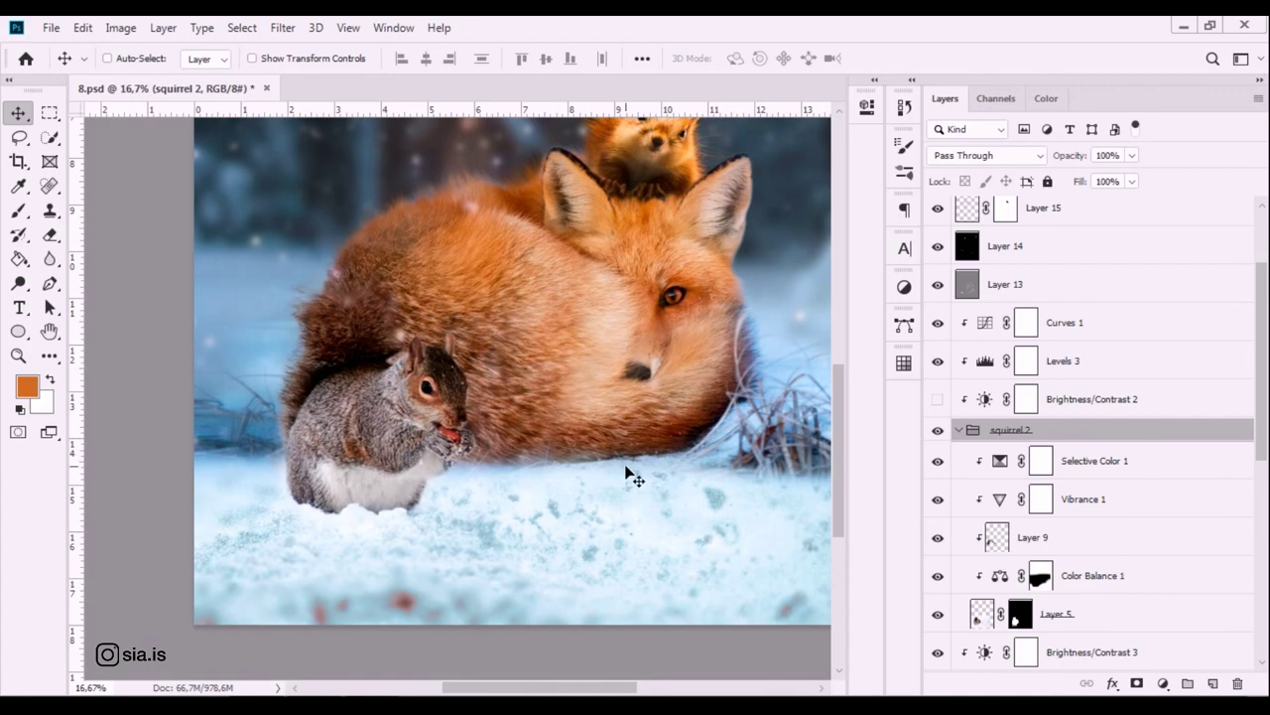
key(ctrl+minus)
key(ctrl+plus)
key(ctrl+plus)
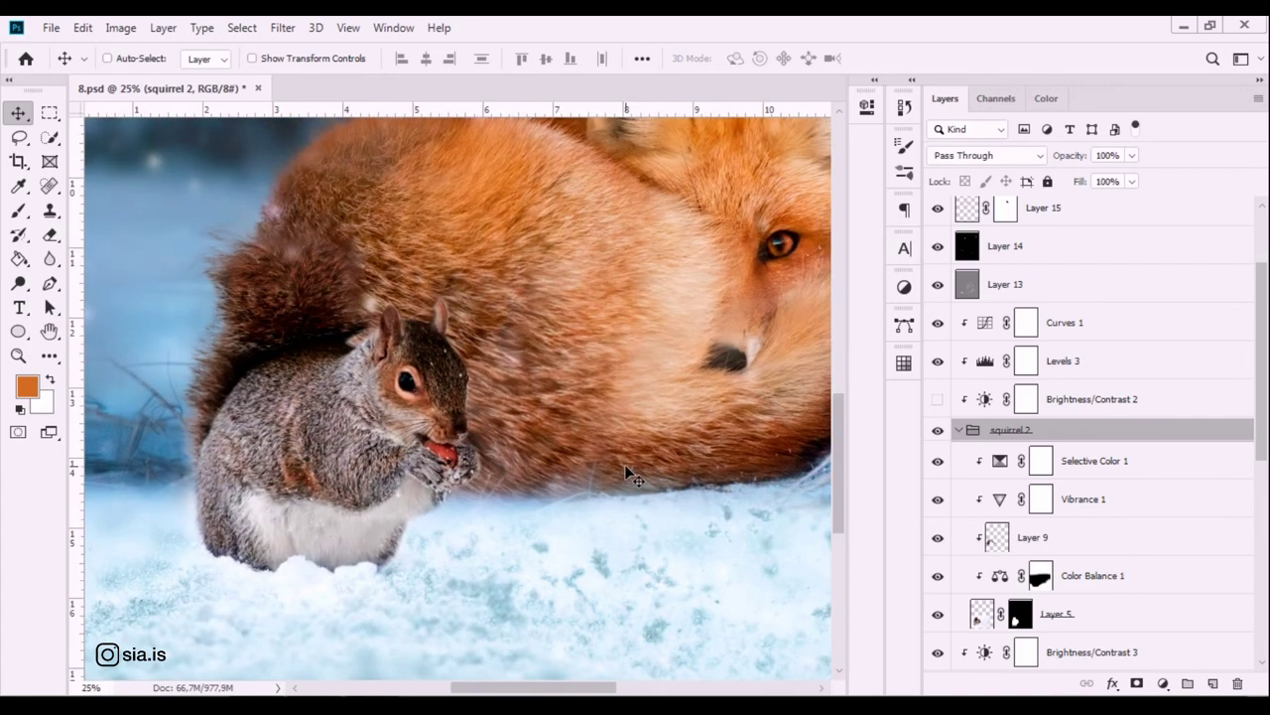
click(1021, 614)
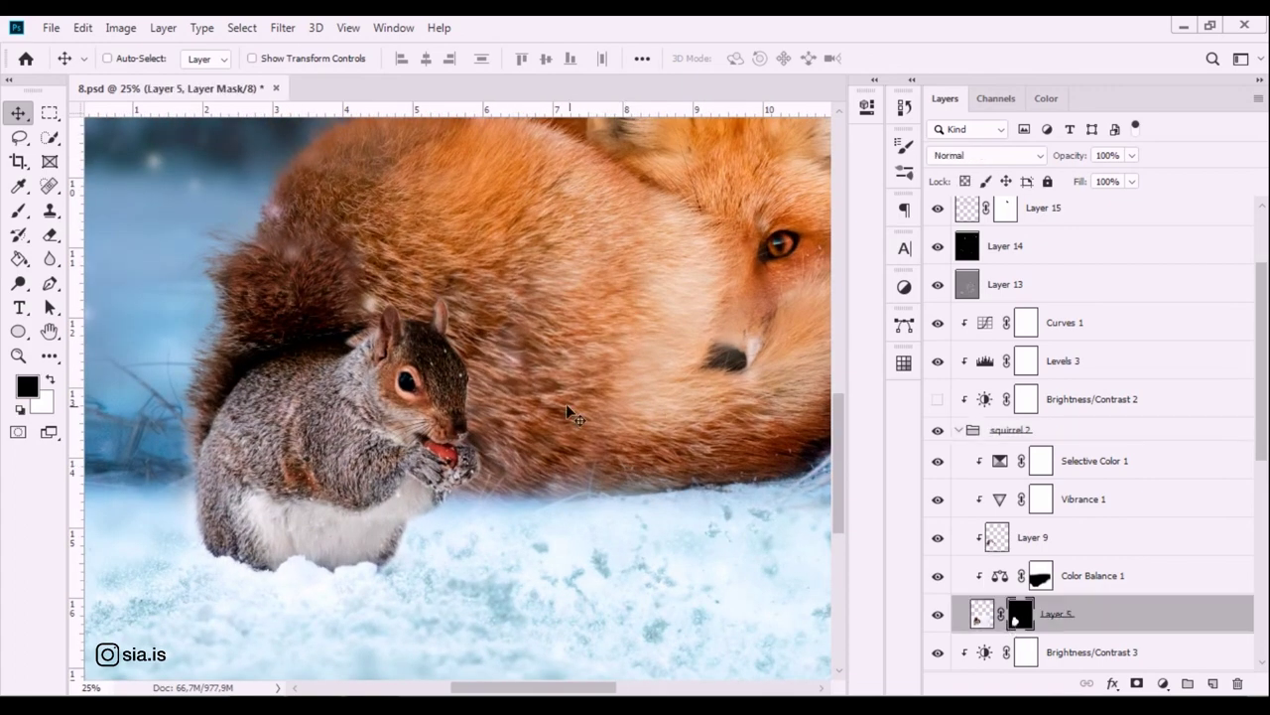
Switch to the Brush on Layer 5's mask, sizing it from 50 up for broader strokes.
key(ctrl+plus)
key(ctrl+plus)
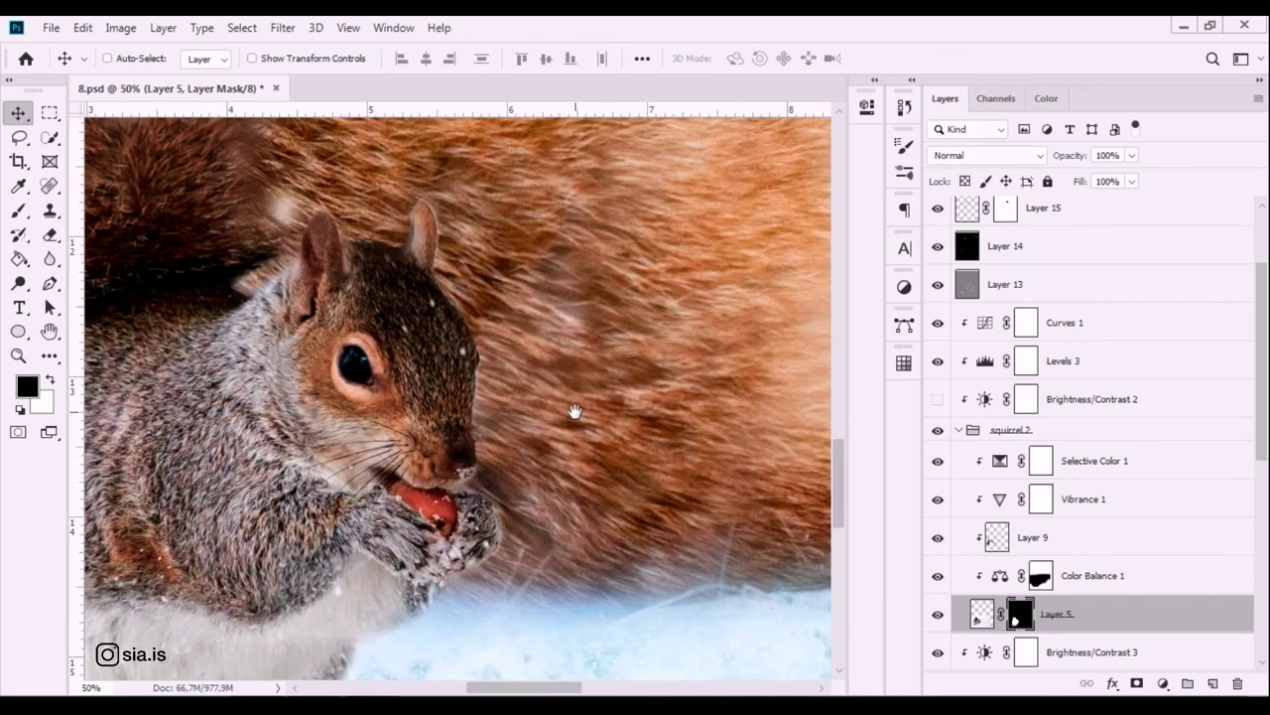
click(18, 209)
key(bracketleft)
key(bracketleft)
key(bracketleft)
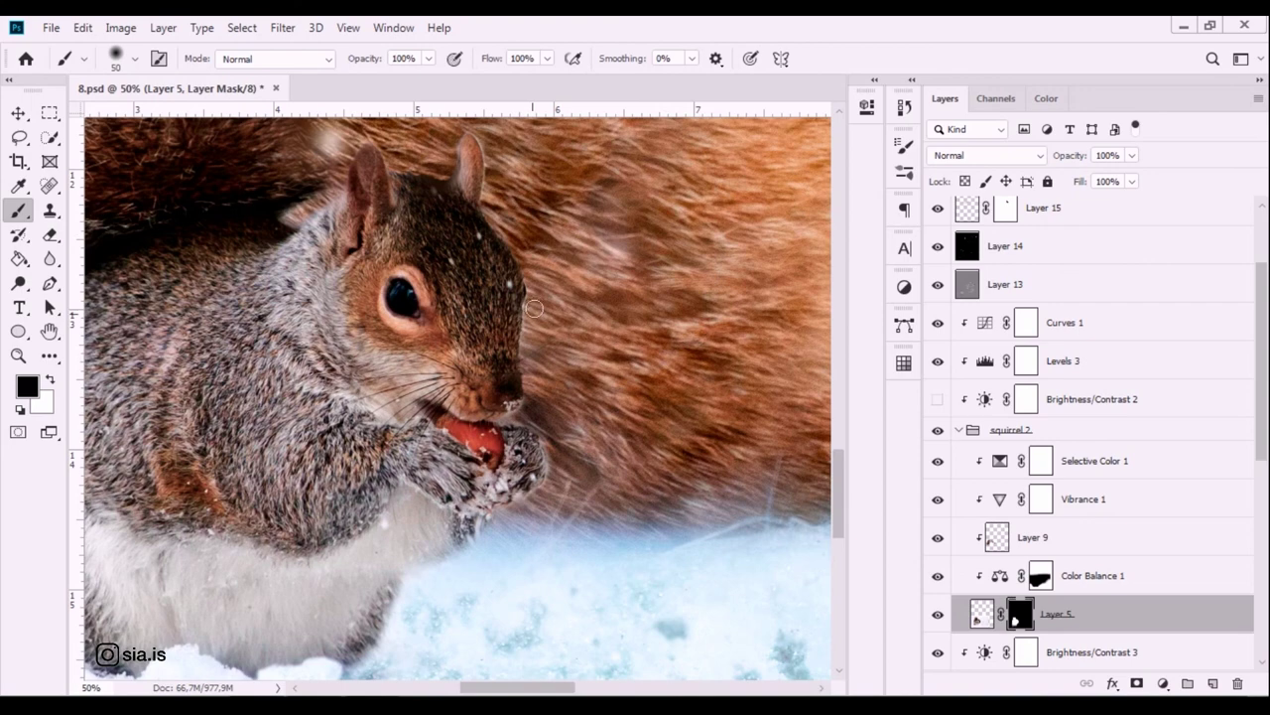
scroll(511, 189, up, 2)
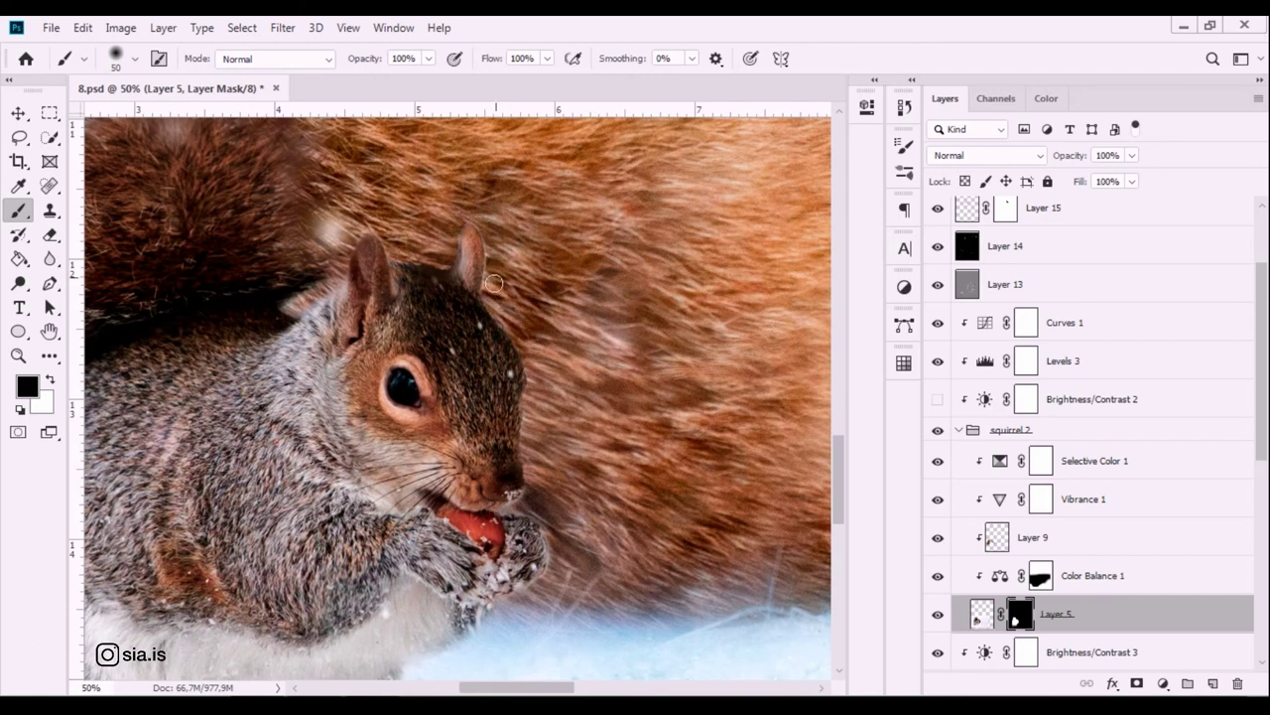
scroll(500, 227, down, 3)
scroll(502, 248, down, 1)
scroll(498, 278, down, 2)
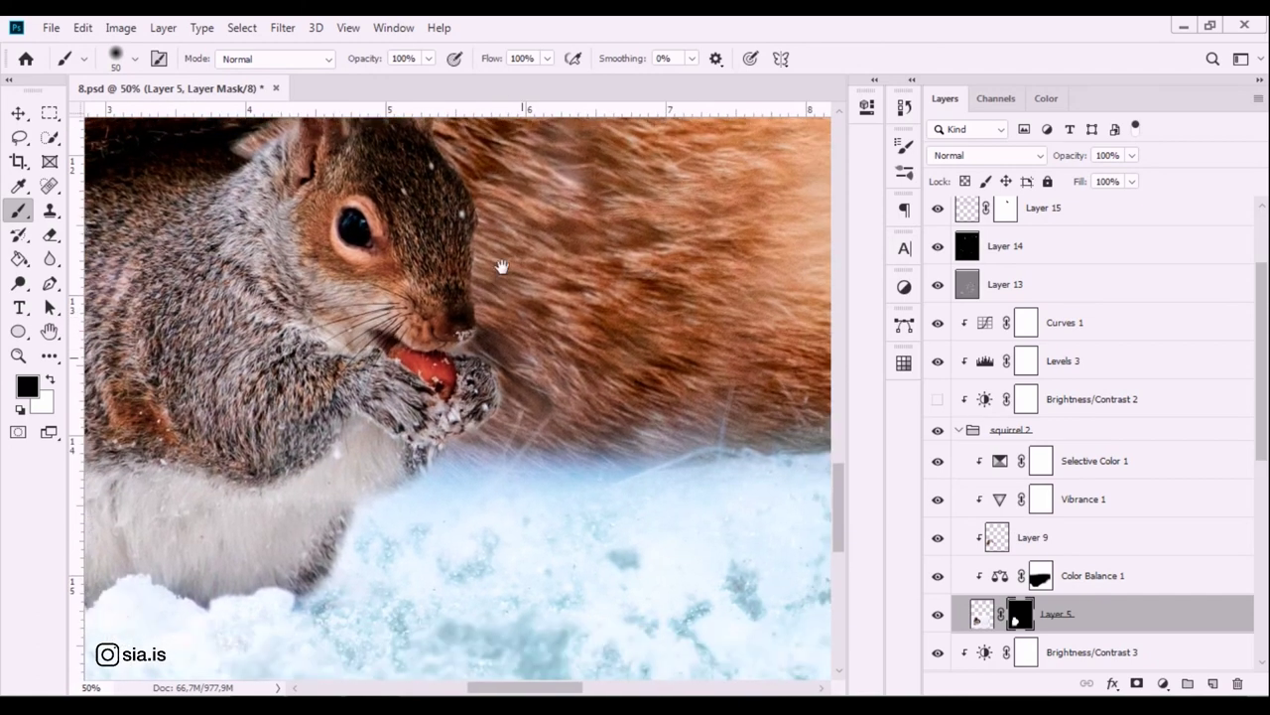
scroll(491, 308, down, 1)
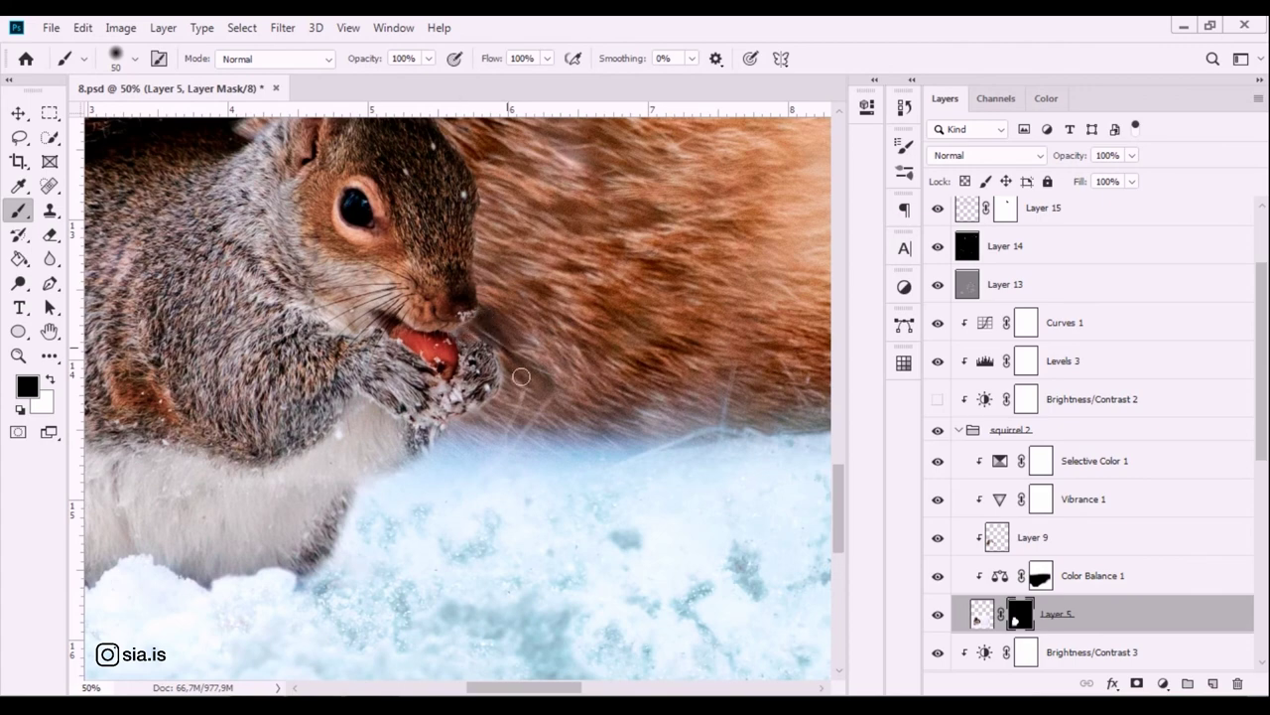
scroll(550, 467, down, 4)
key(bracketright)
key(bracketright)
key(bracketright)
key(bracketright)
key(bracketright)
key(bracketright)
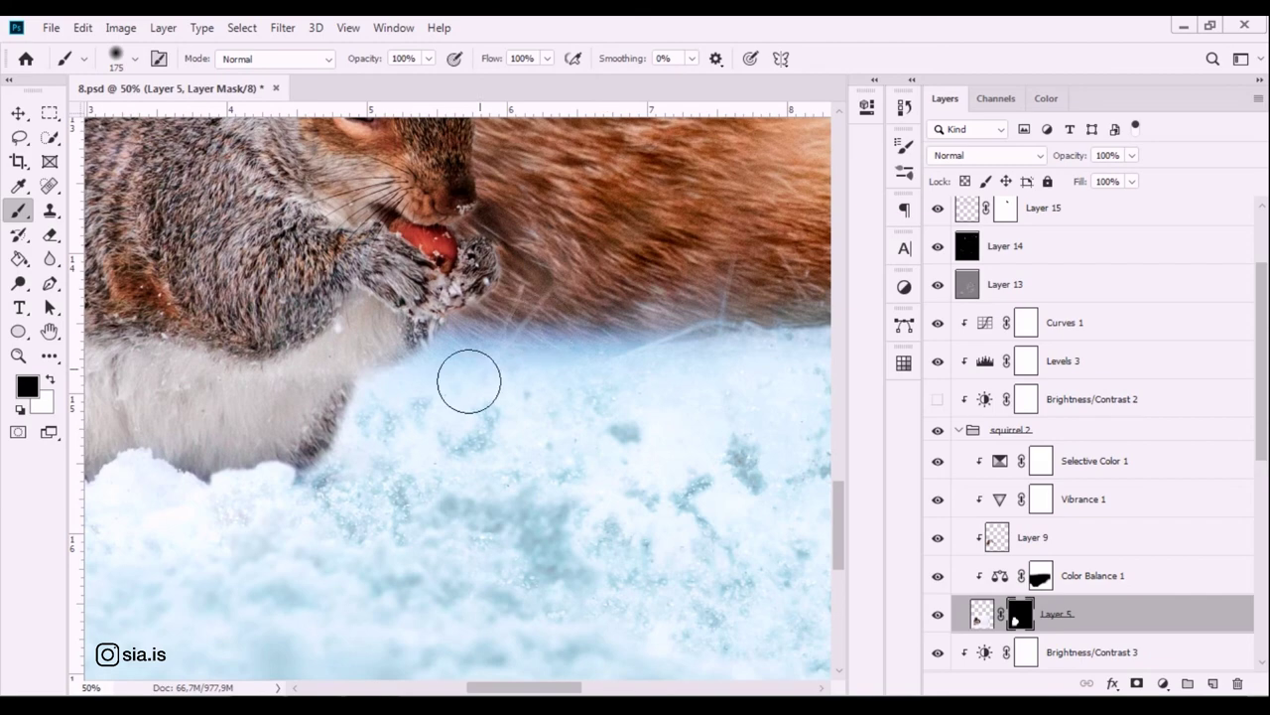
Inspect Layer 5's mask on its own, then set the brush opacity to 46%.
alt+click(1020, 618)
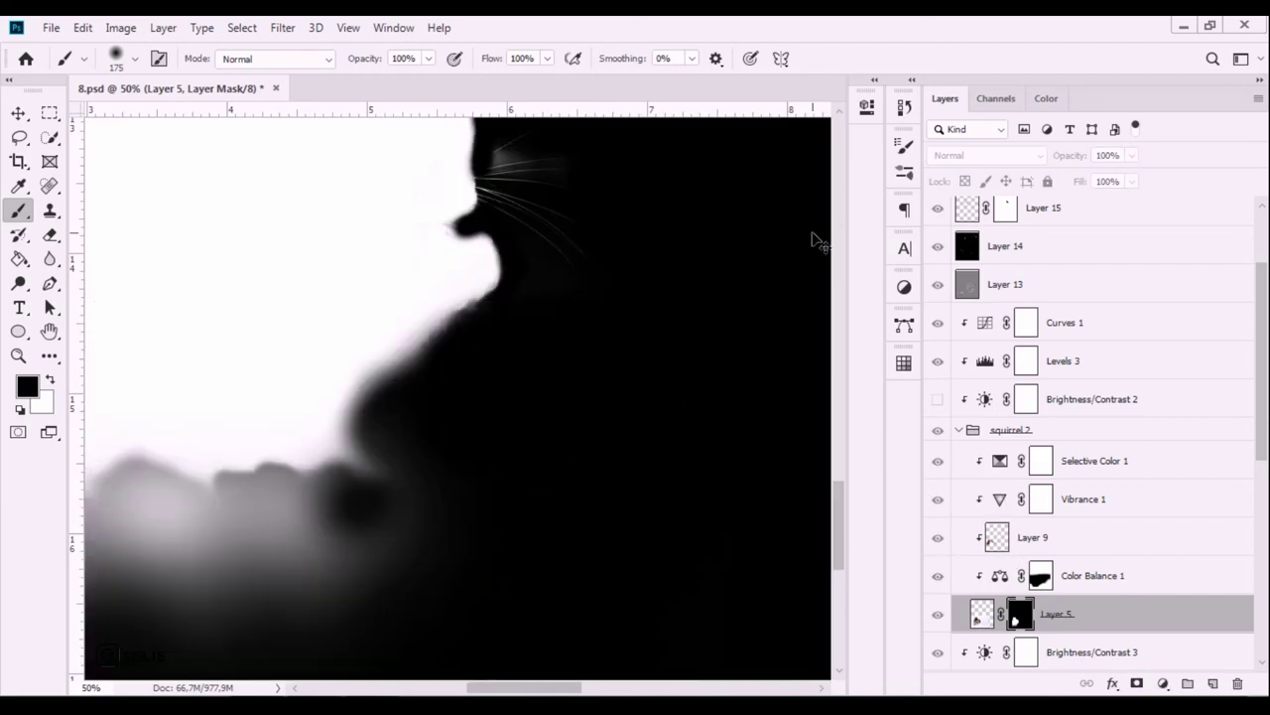
key(ctrl+minus)
key(ctrl+minus)
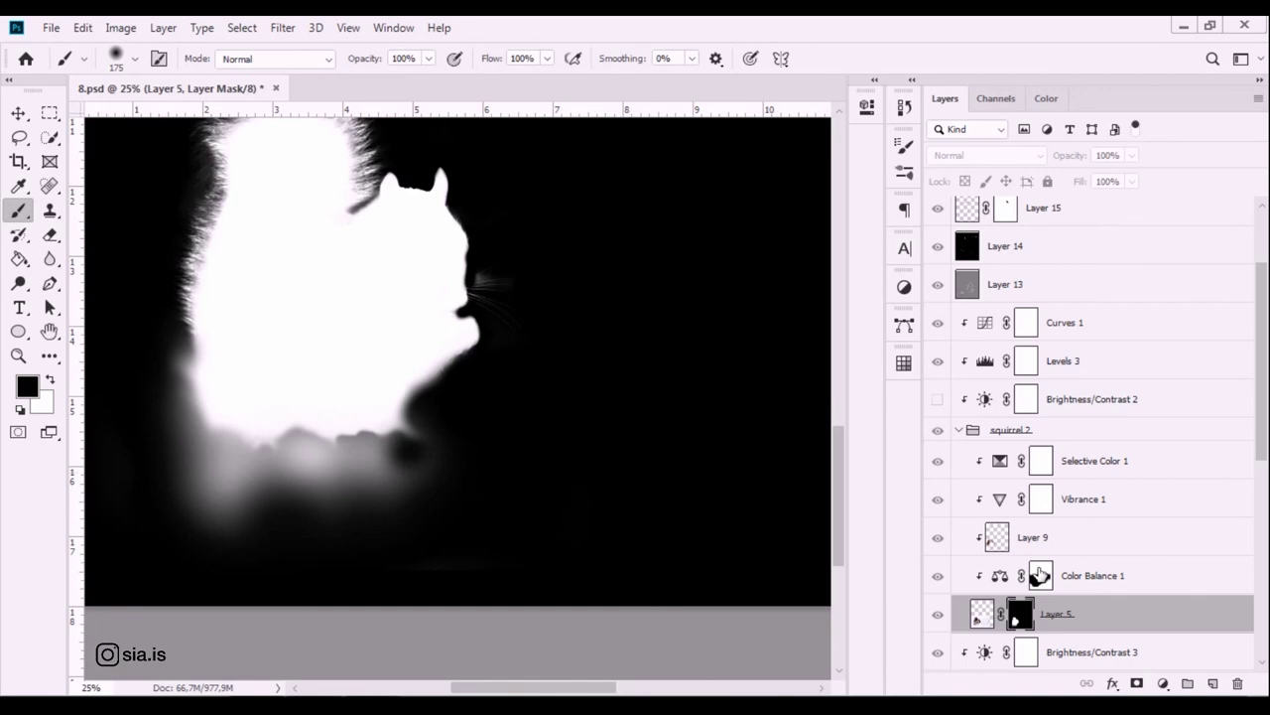
alt+click(1018, 617)
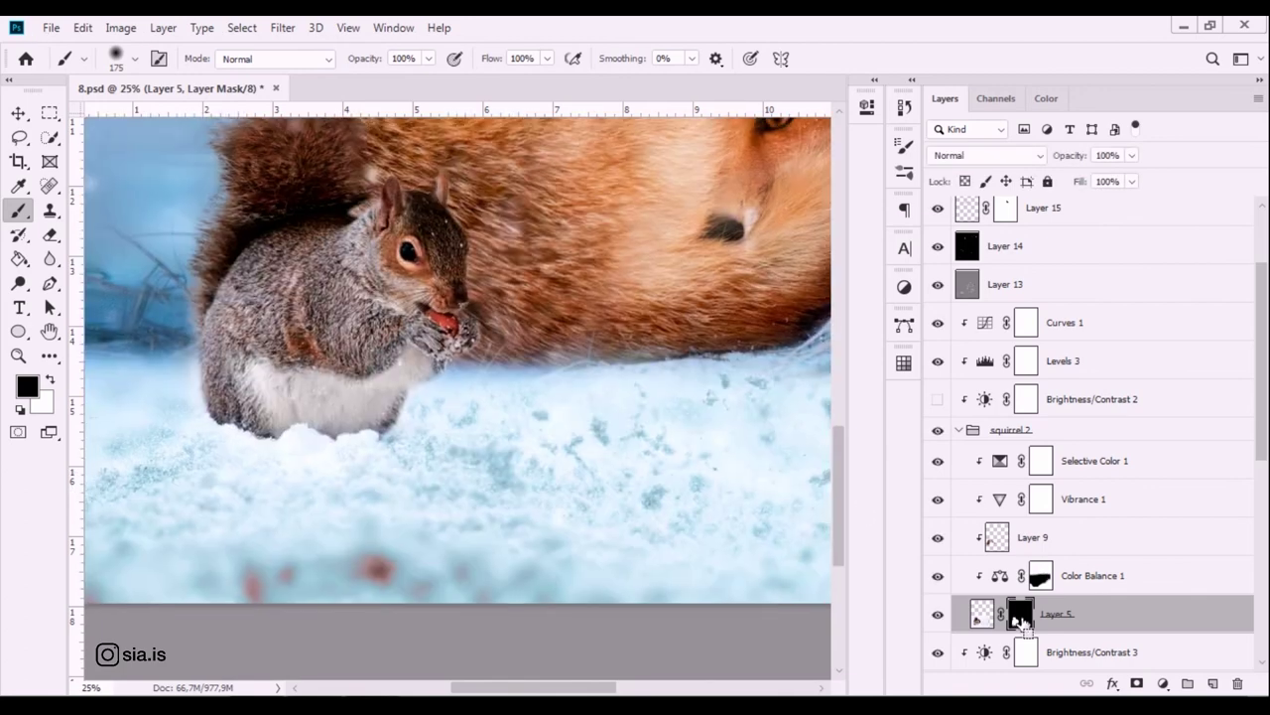
key(ctrl+plus)
key(ctrl+plus)
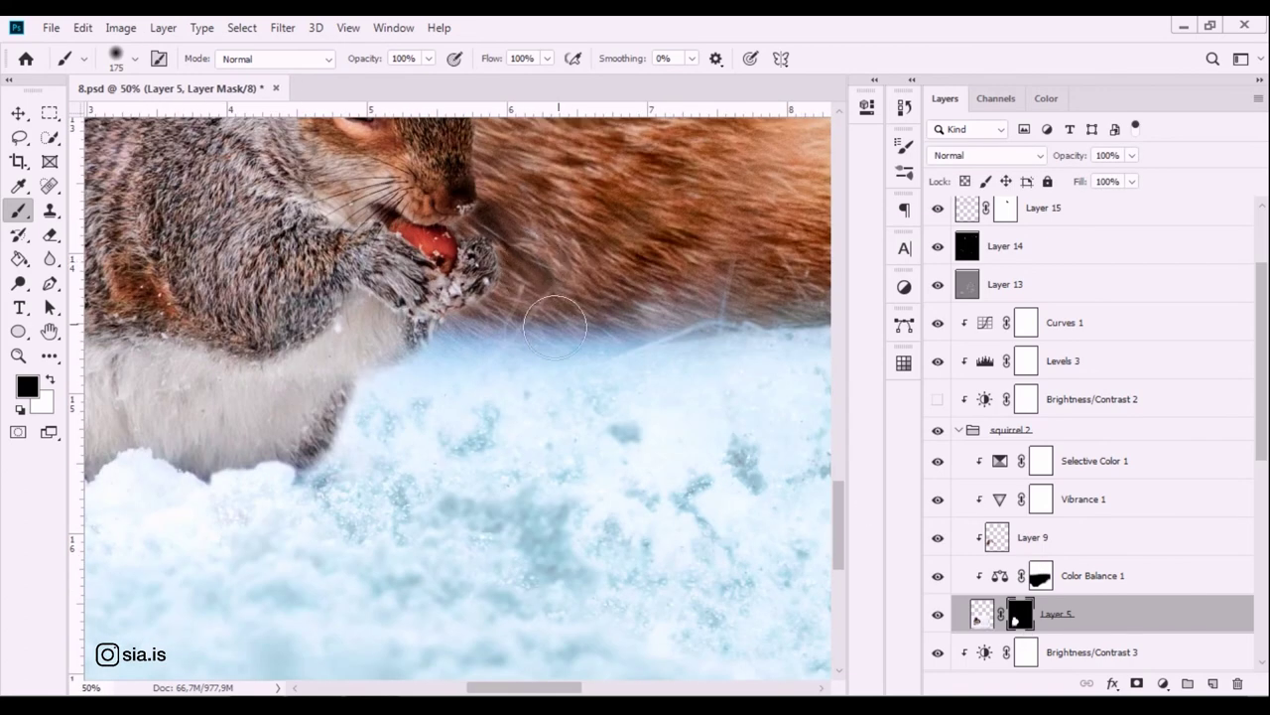
key(bracketleft)
key(bracketleft)
key(bracketleft)
key(bracketleft)
key(bracketleft)
key(bracketleft)
key(bracketleft)
key(bracketleft)
key(bracketleft)
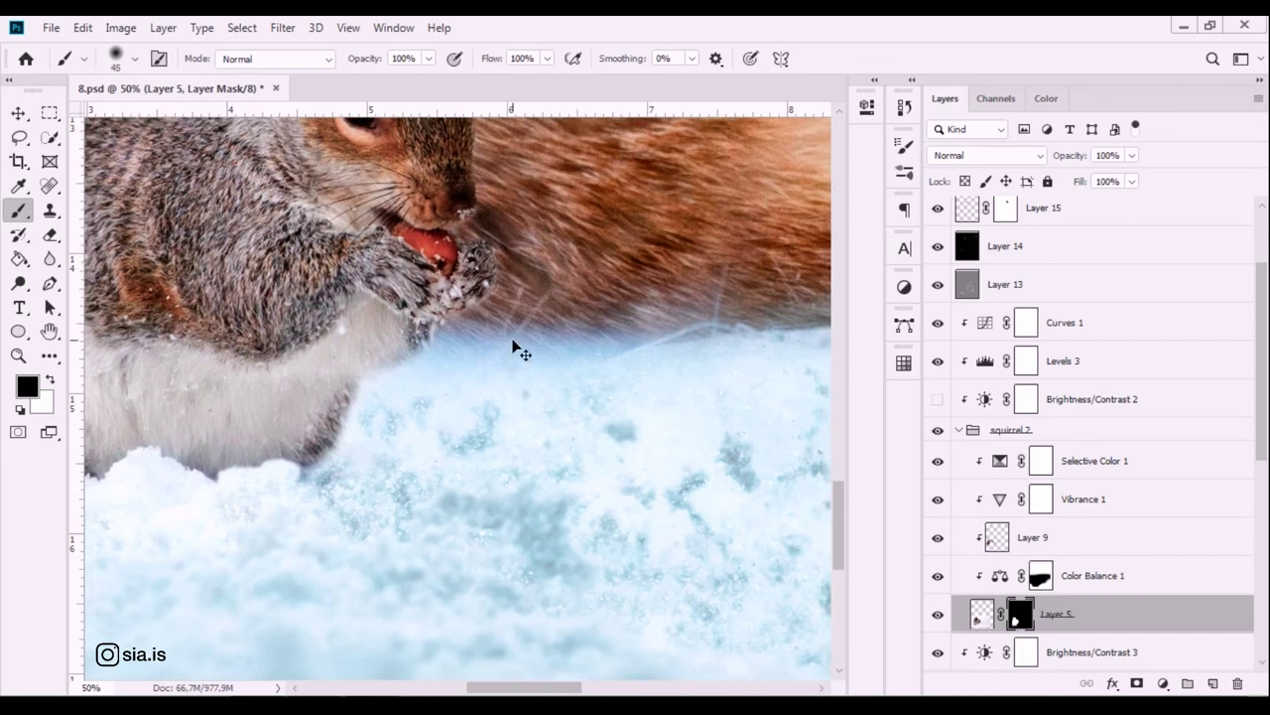
key(ctrl+minus)
key(ctrl+minus)
key(ctrl+minus)
key(ctrl+minus)
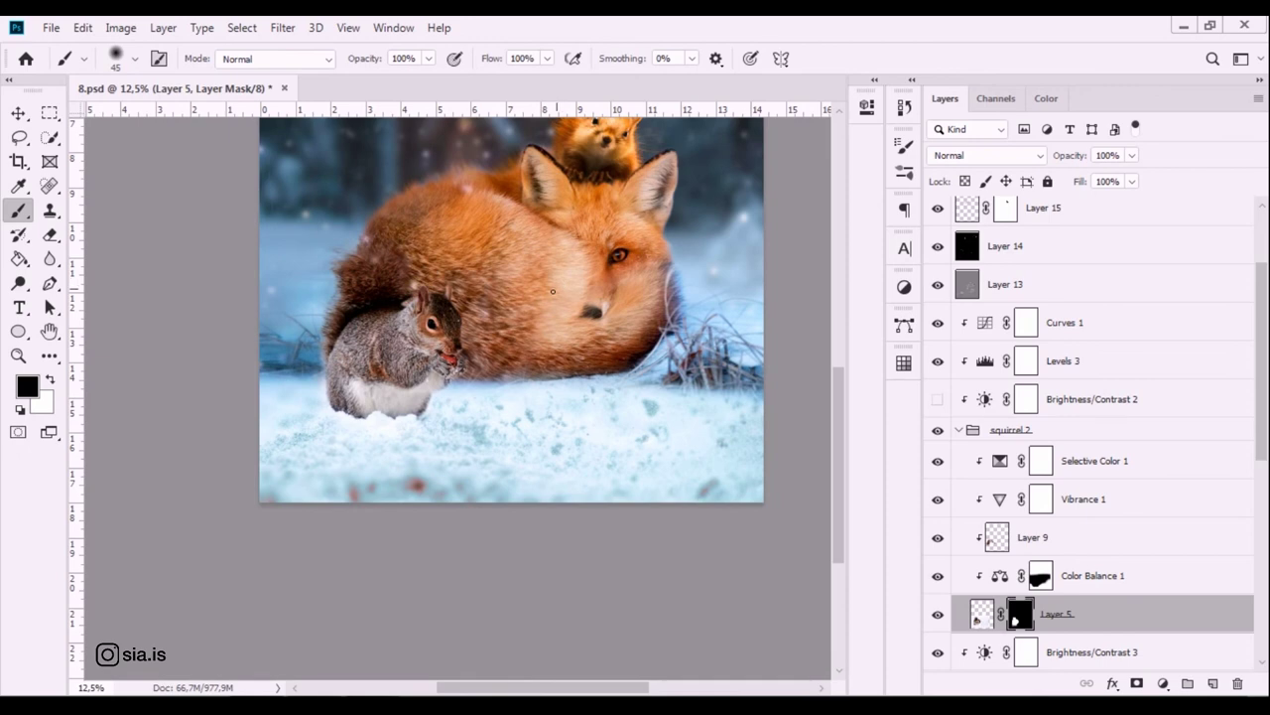
click(429, 57)
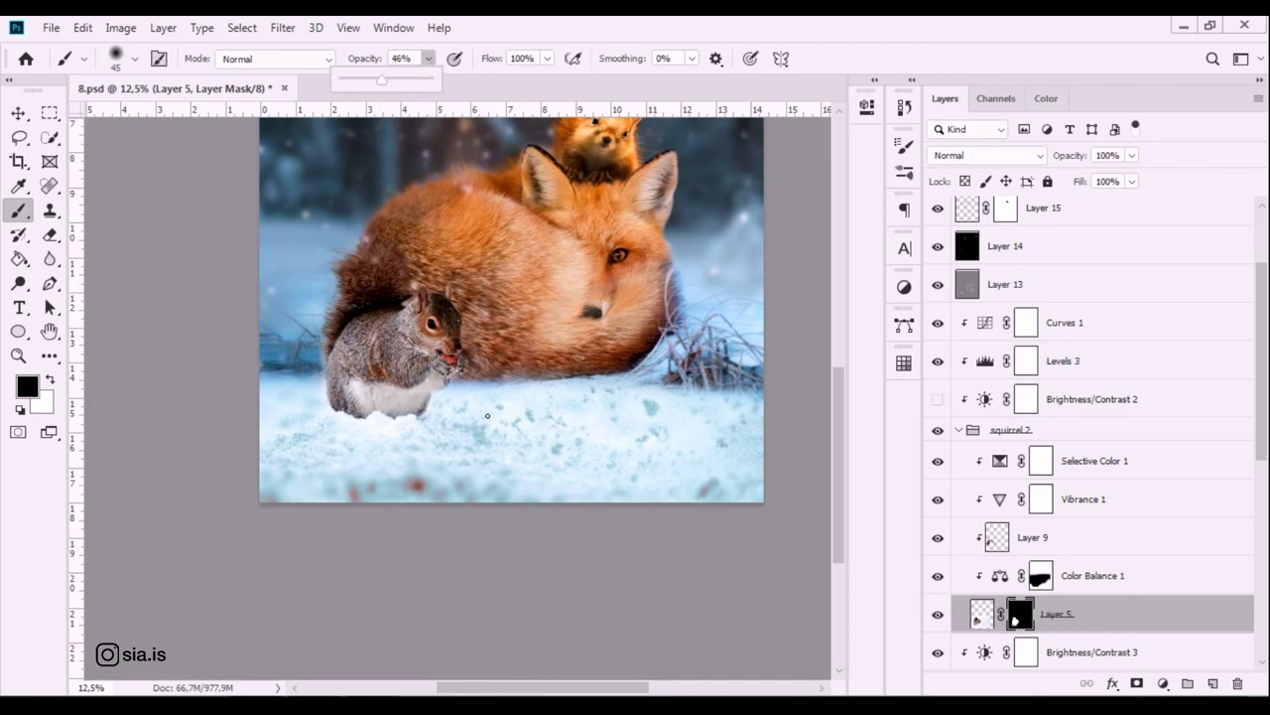
key(bracketright)
Paint the squirrel's base into the snow with a 200-size brush, alternating white and black.
key(bracketright)
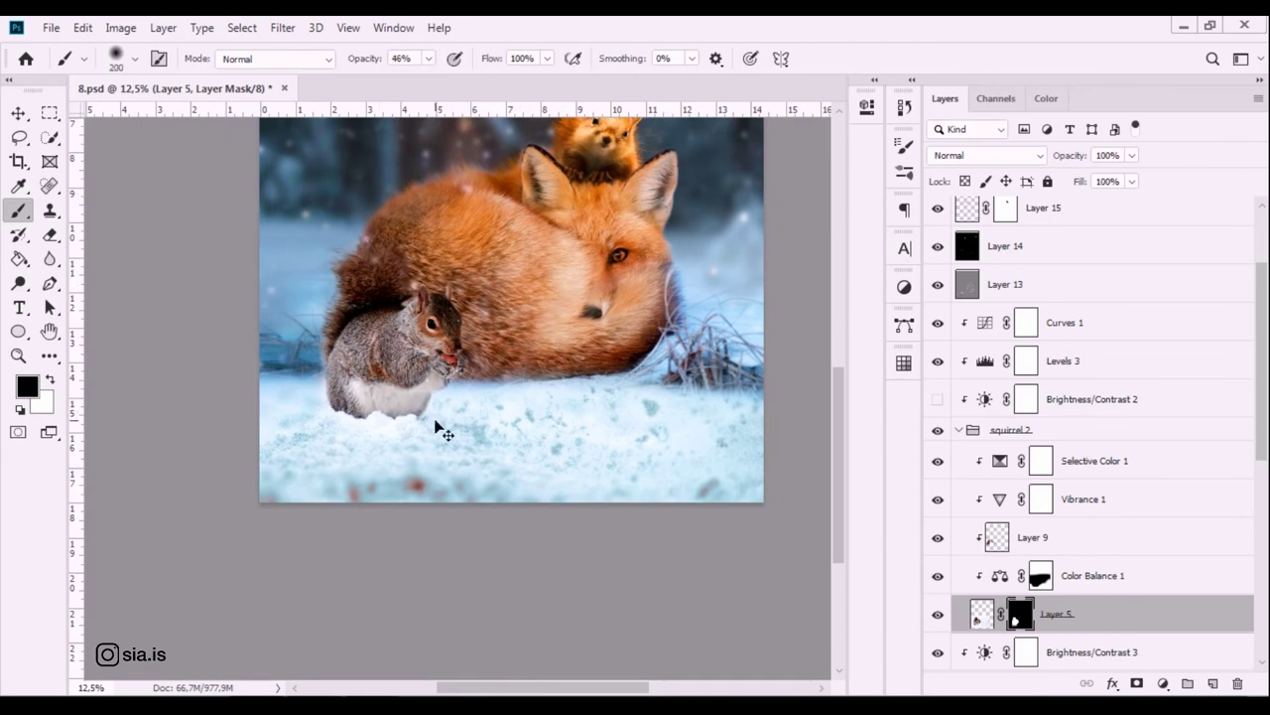
key(x)
key(bracketright)
key(bracketright)
key(bracketright)
key(bracketright)
key(bracketright)
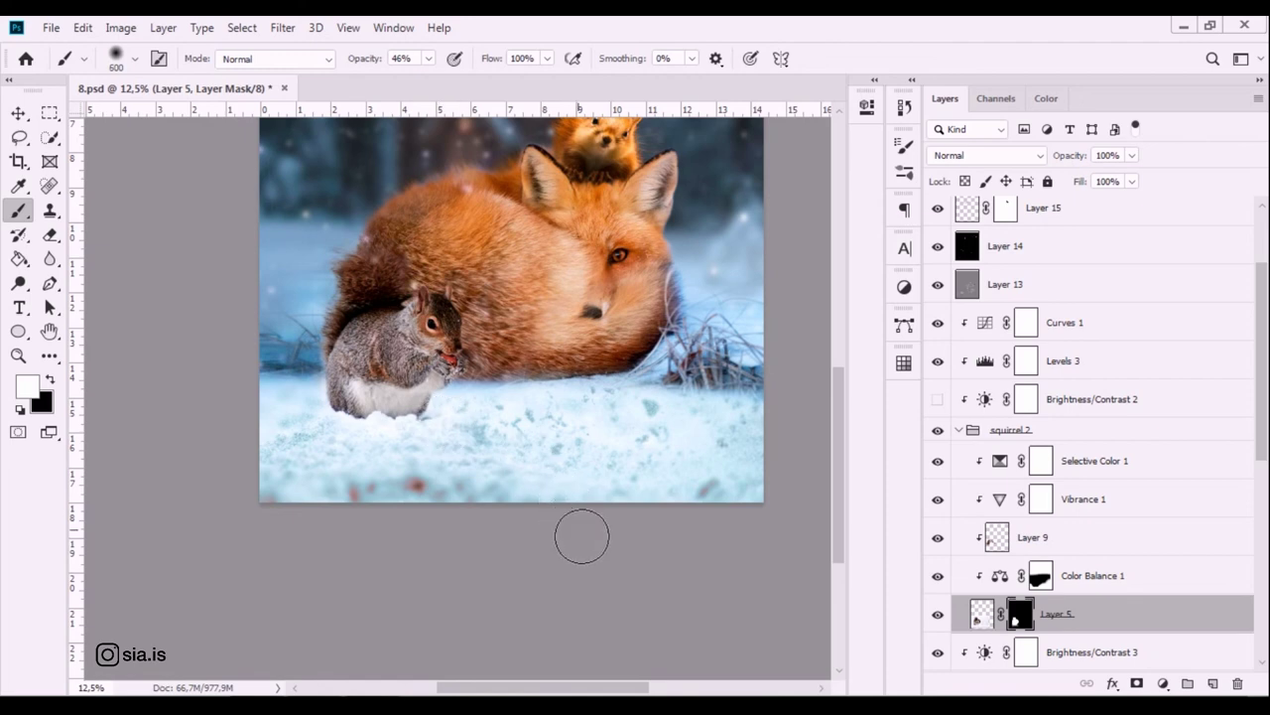
key(ctrl+plus)
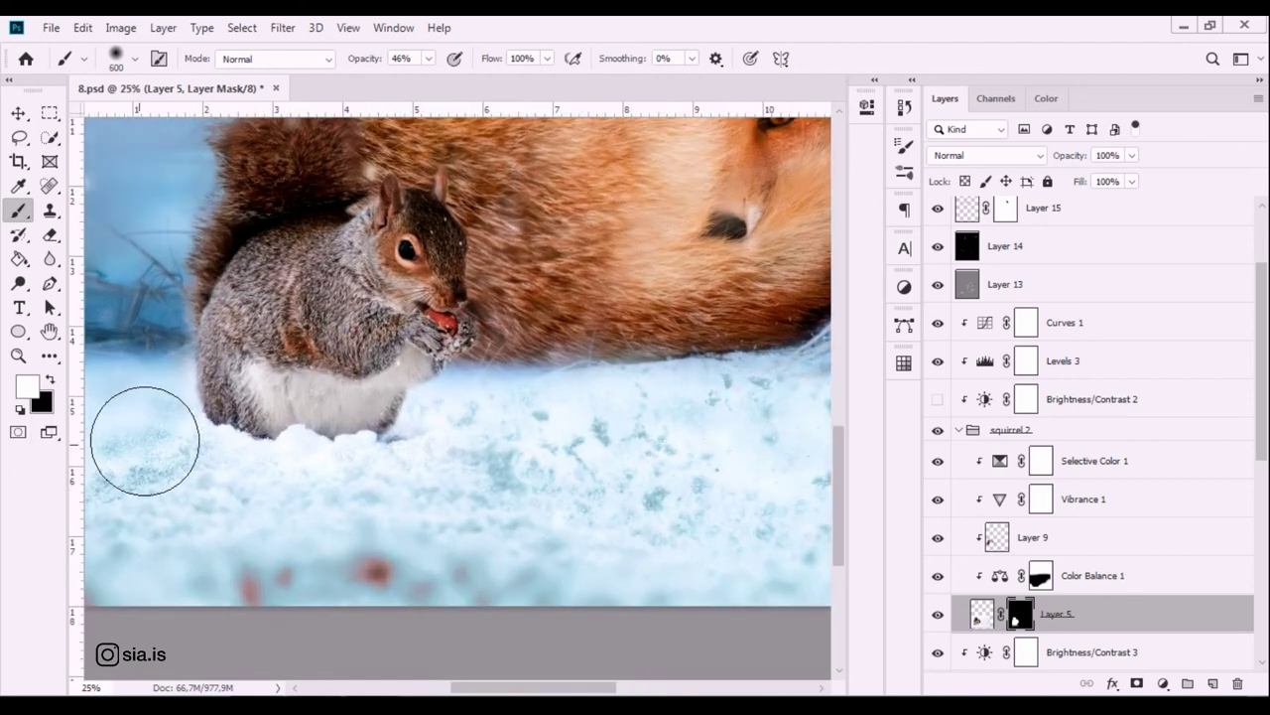
drag(253, 452, 358, 467)
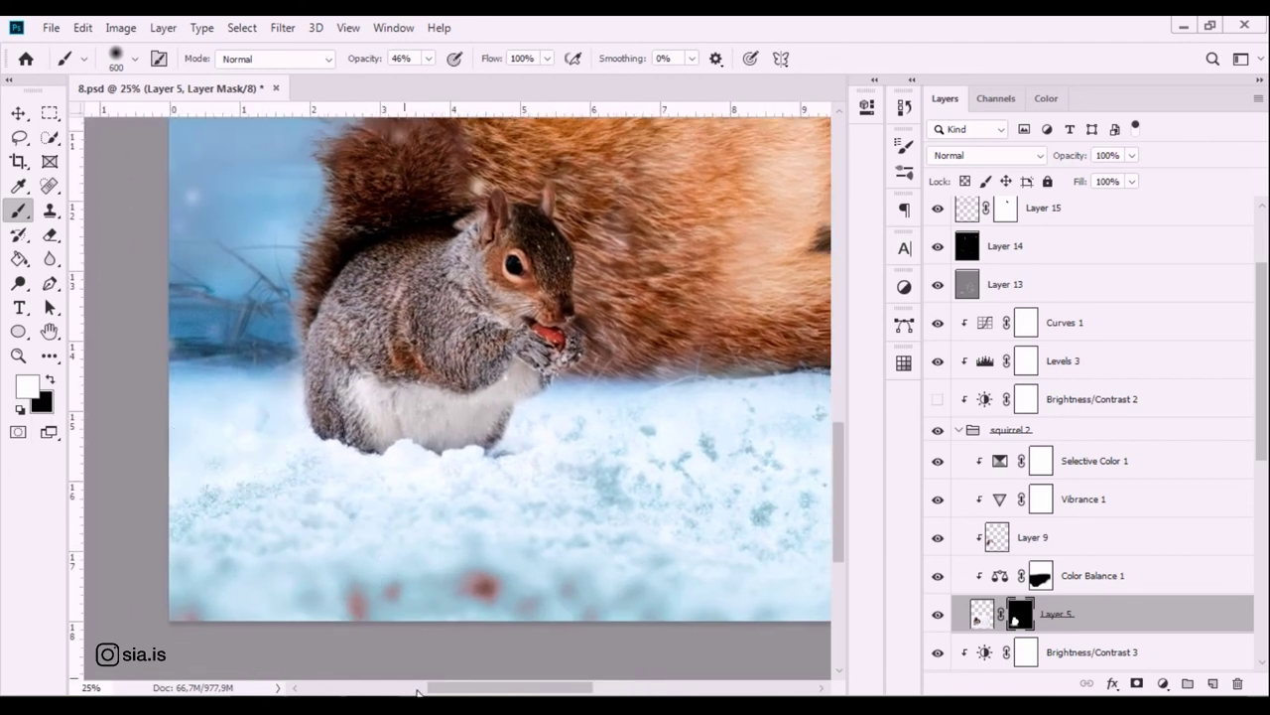
key(ctrl+minus)
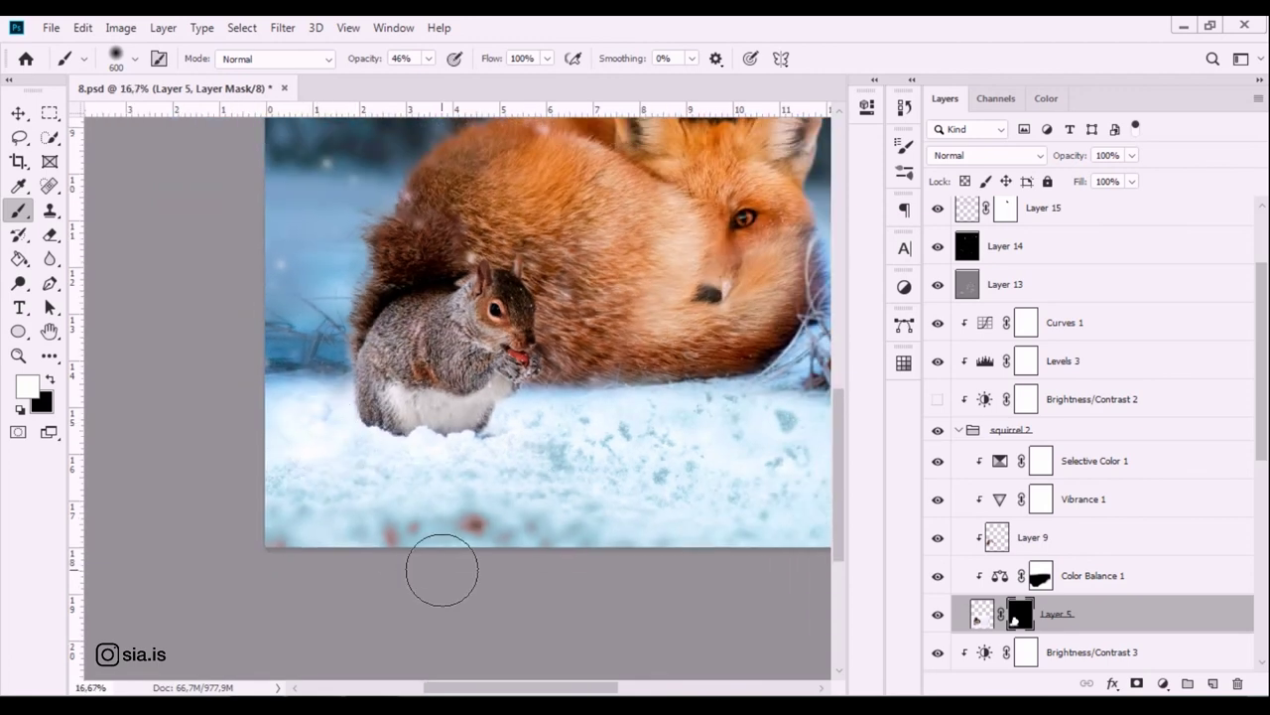
key(x)
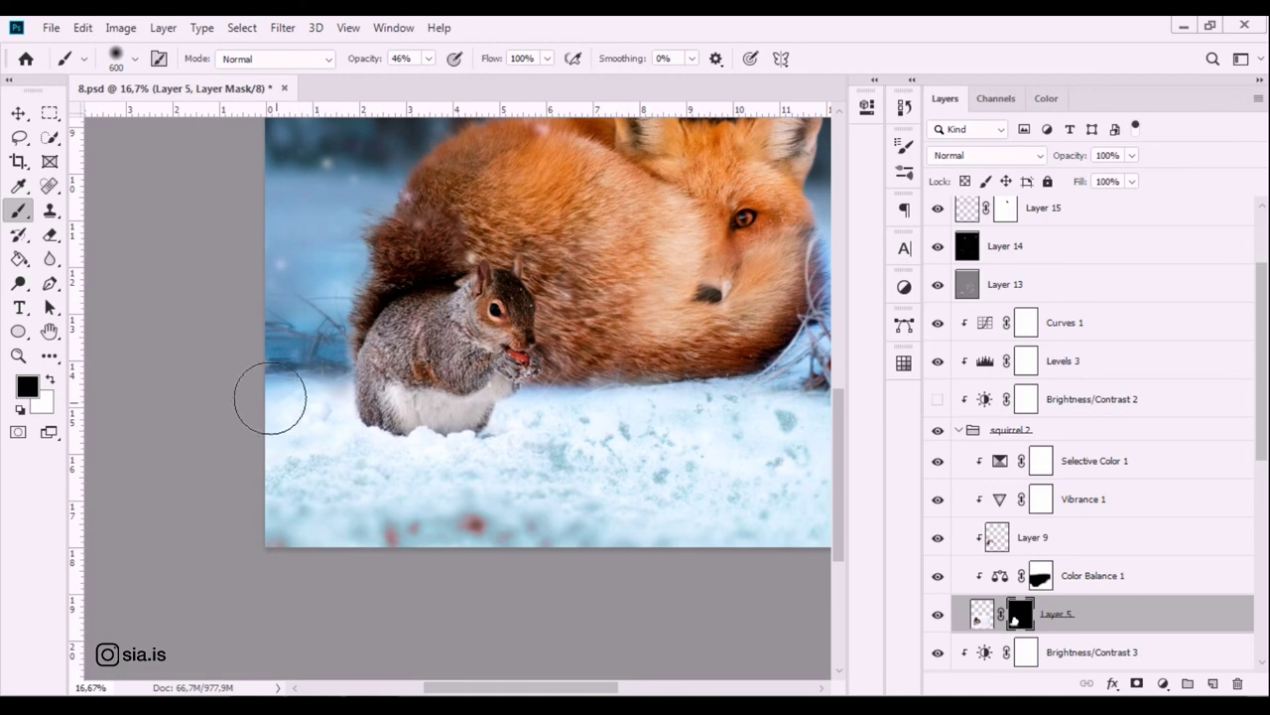
scroll(1013, 619, down, 4)
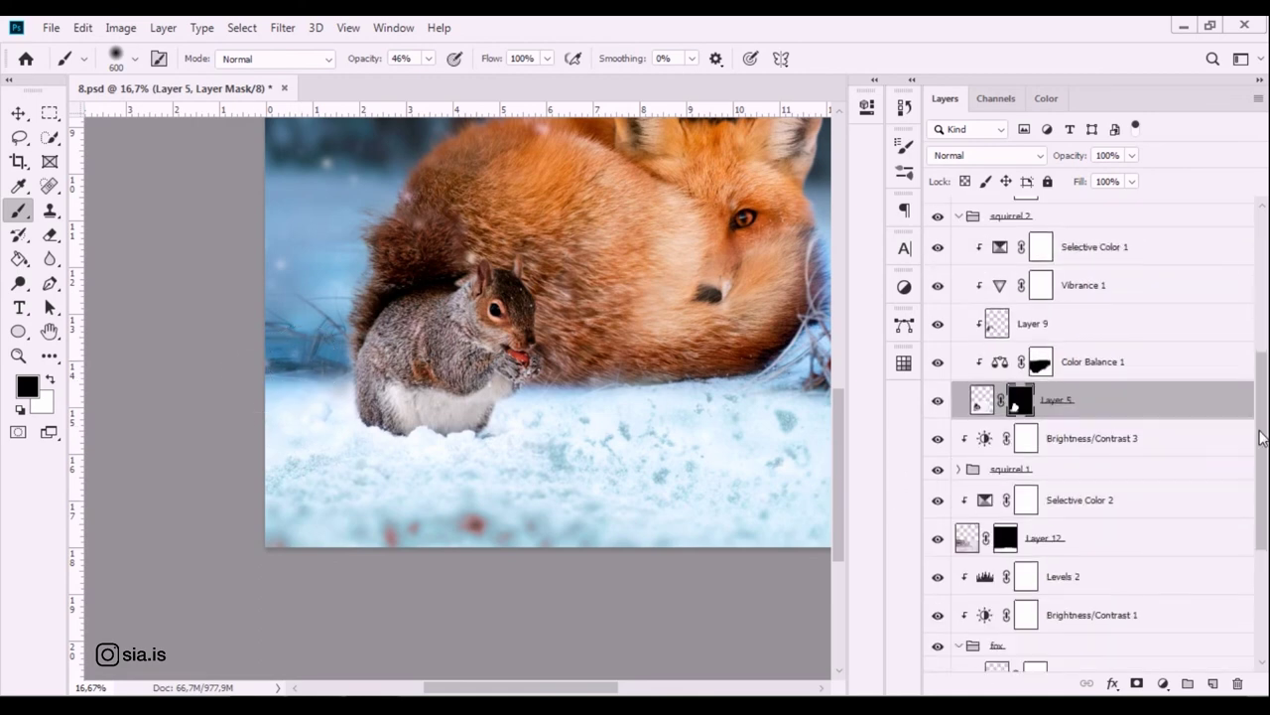
scroll(1013, 596, down, 4)
scroll(1023, 497, down, 2)
click(1023, 463)
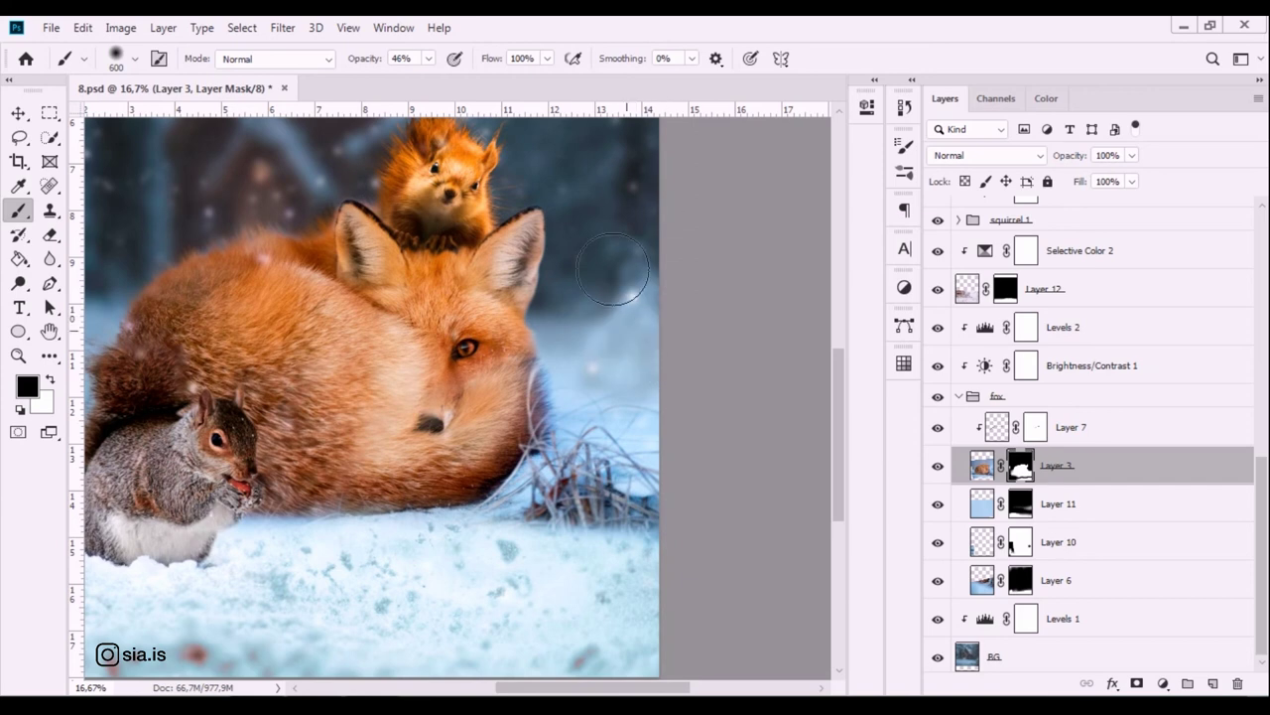
Set the black brush to 100% opacity and soften the fox's edges on Layer 3's mask.
click(428, 59)
drag(427, 79, 482, 78)
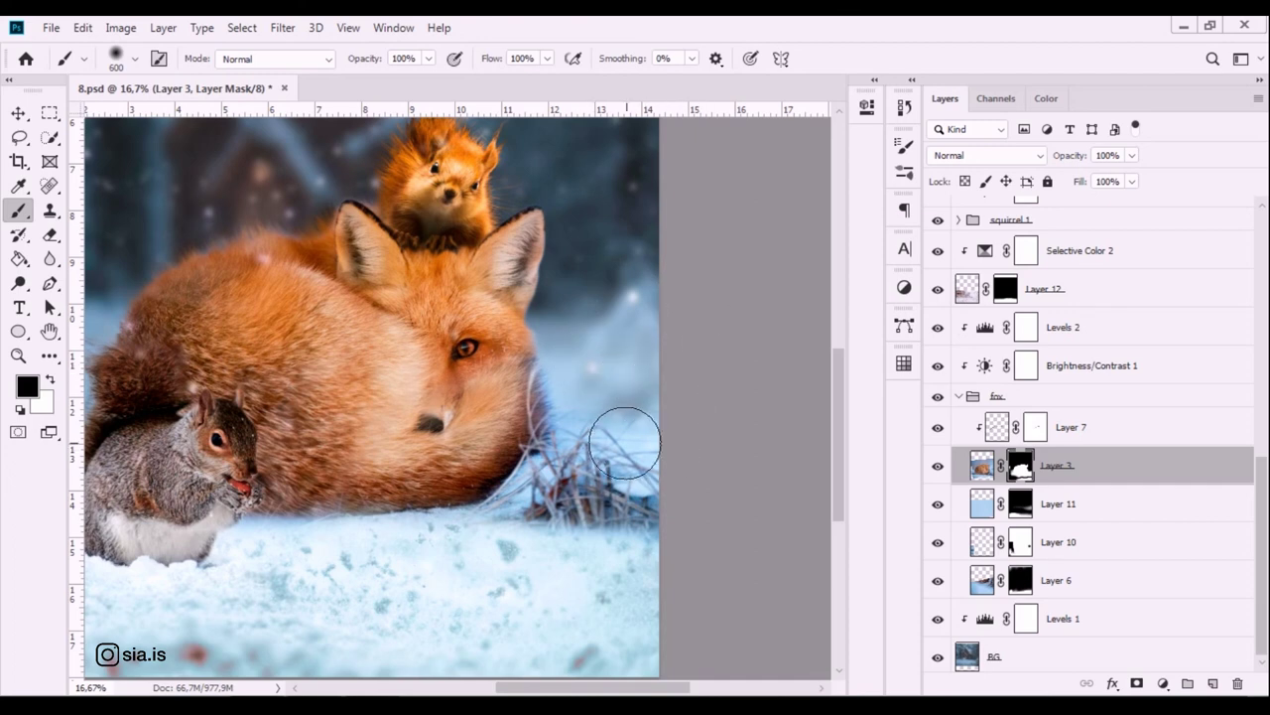
key(x)
key(x)
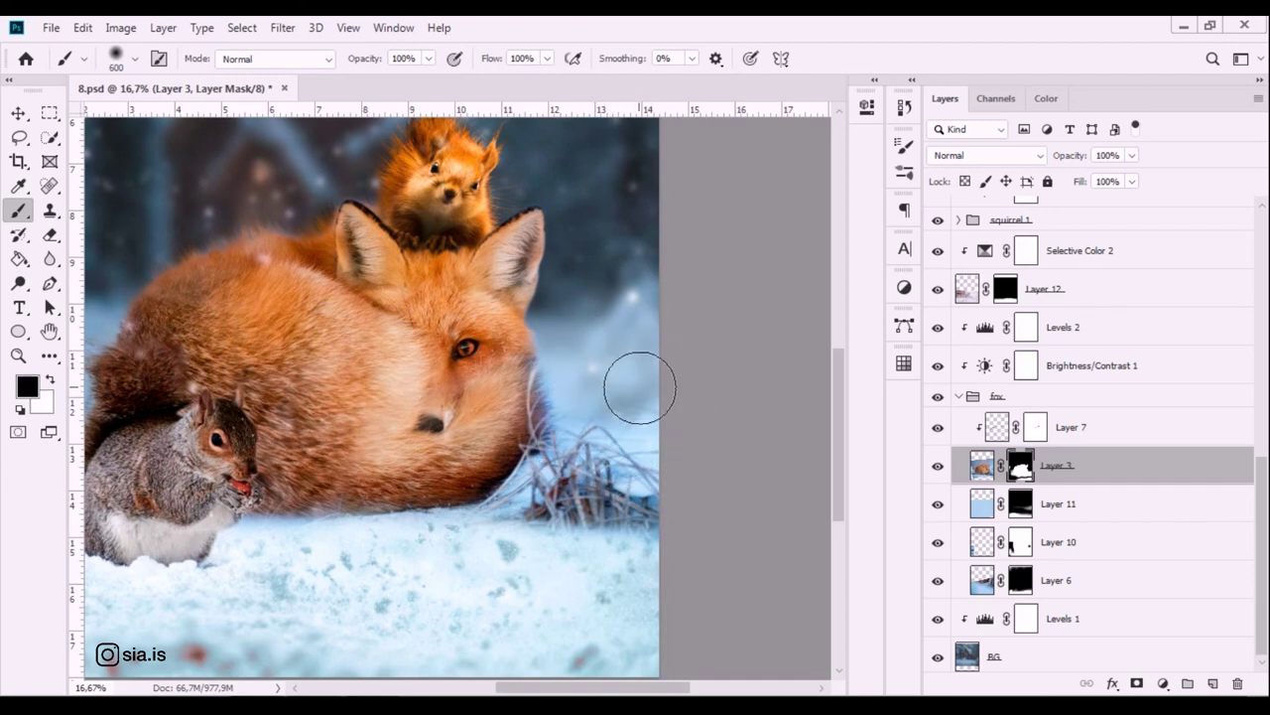
key(x)
key(x)
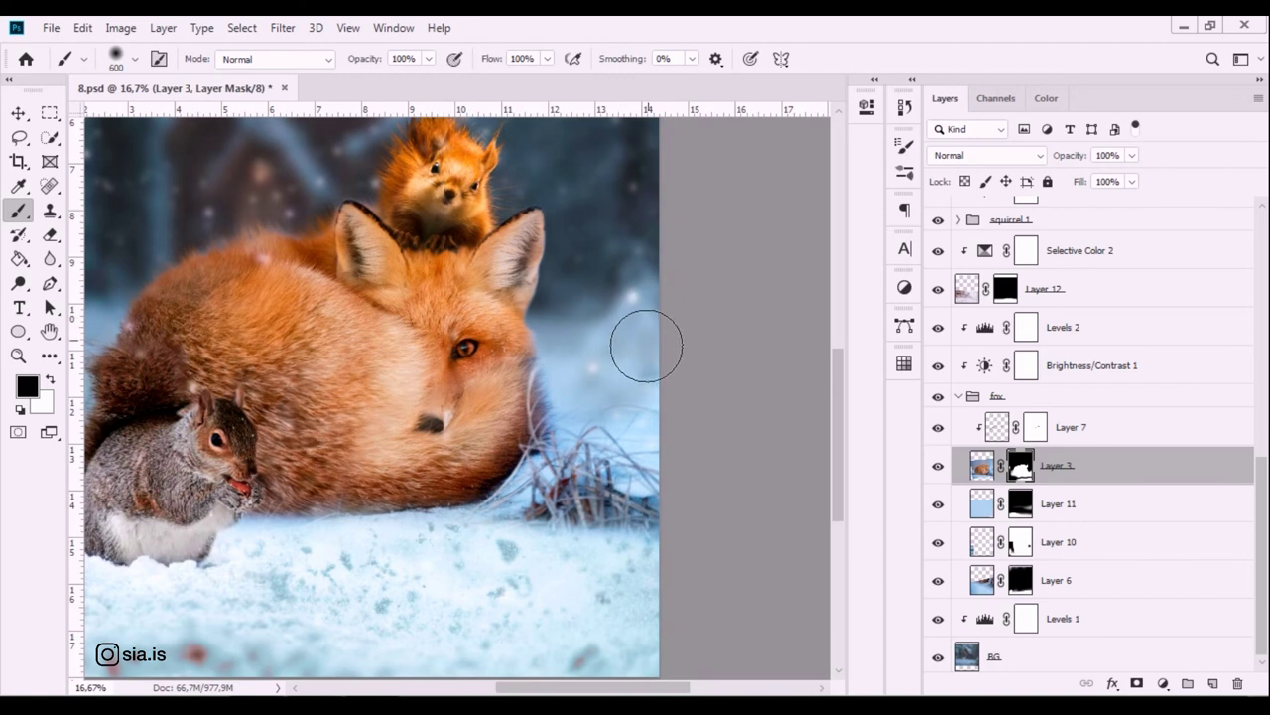
drag(42, 384, 256, 397)
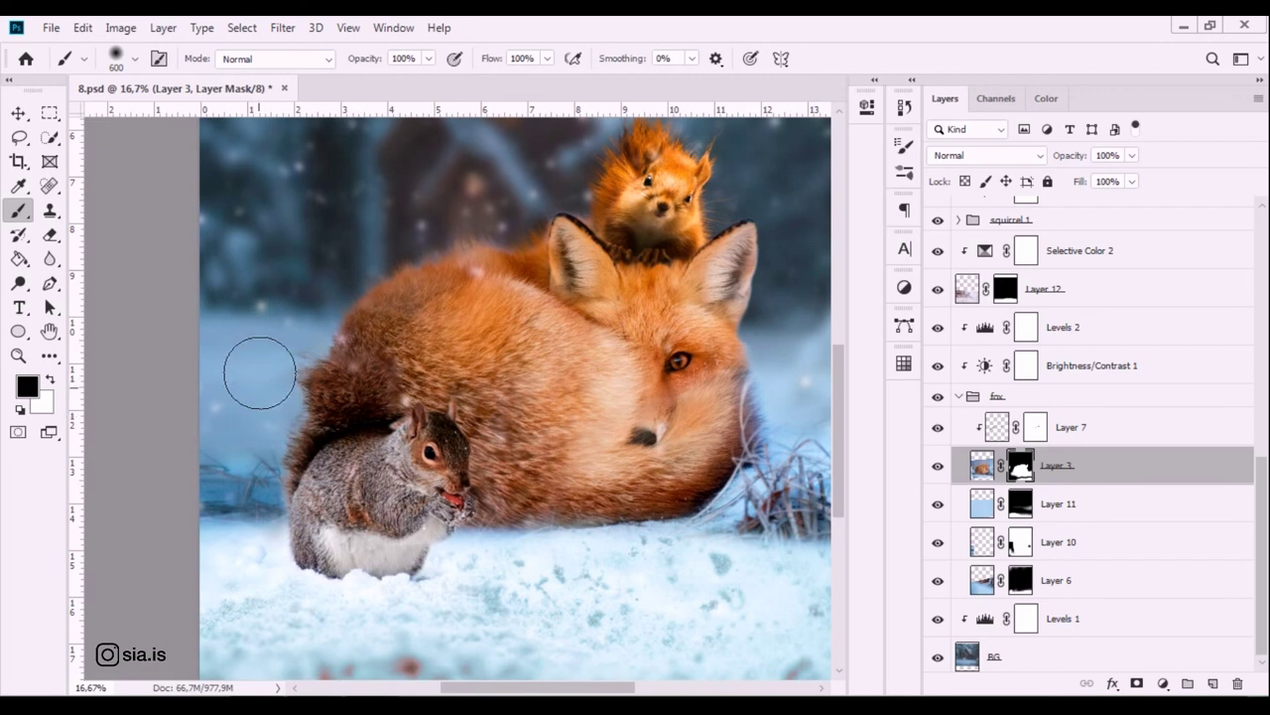
key(ctrl+minus)
key(ctrl+minus)
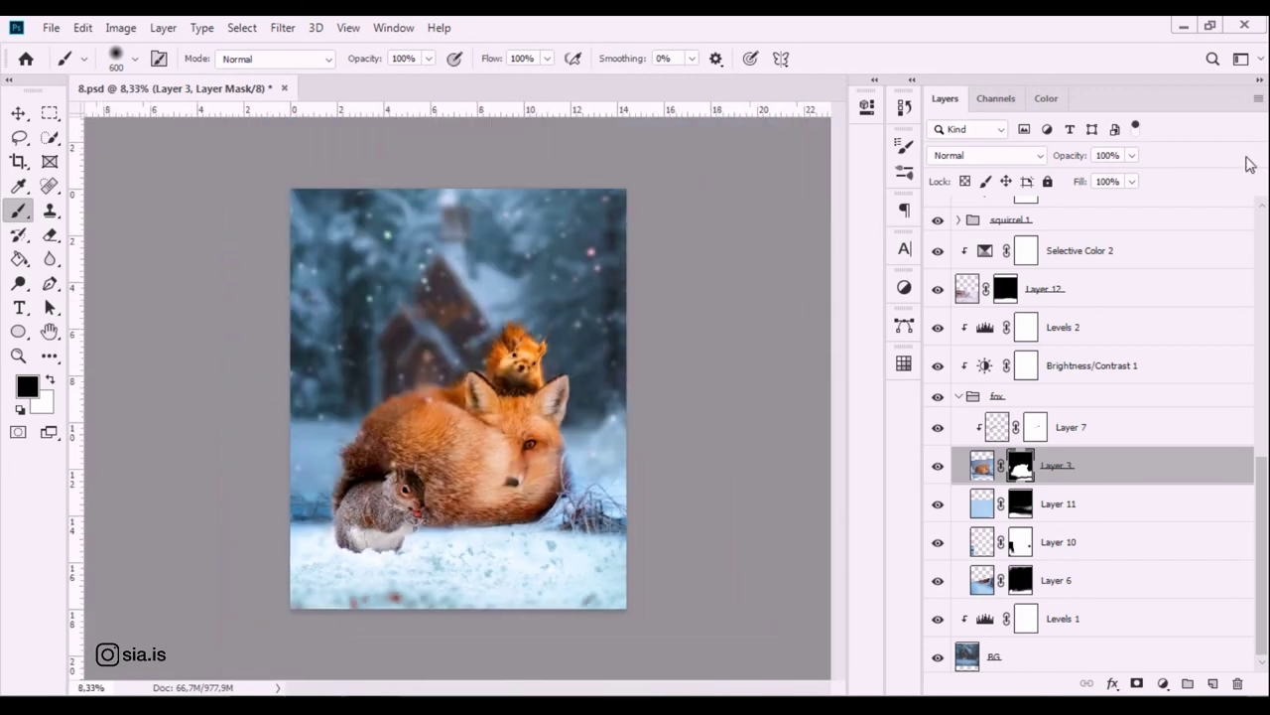
key(ctrl+plus)
key(ctrl+plus)
drag(536, 489, 583, 174)
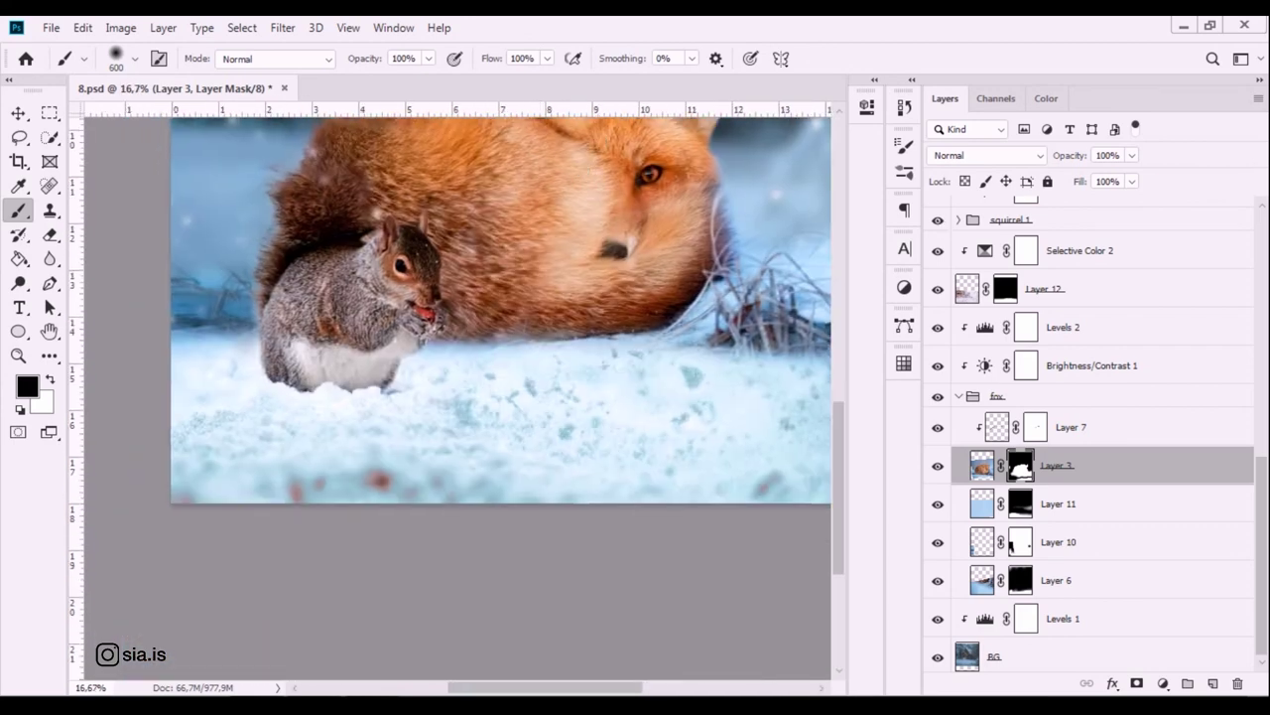
click(1102, 365)
Shift Color Balance 1's Magenta–Green midtone from -24 toward green, keeping cyan and blue unchanged.
scroll(1091, 383, up, 3)
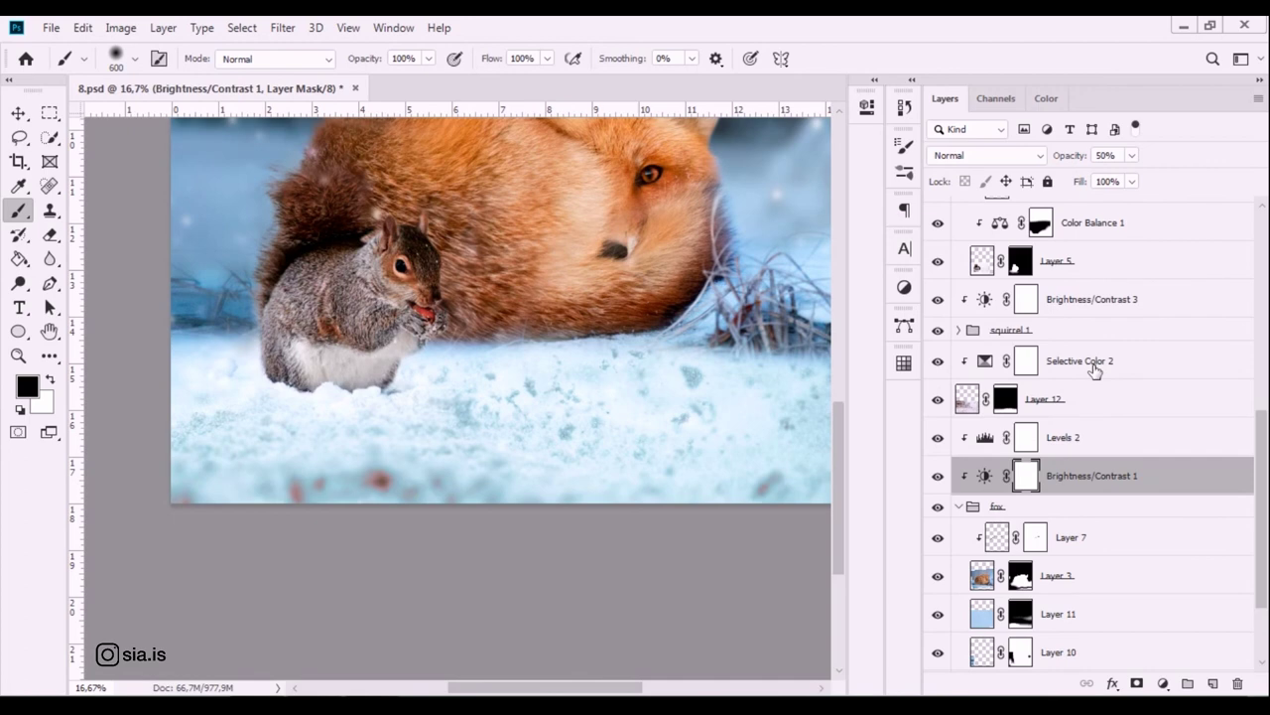
scroll(1054, 320, up, 2)
scroll(1054, 320, up, 2)
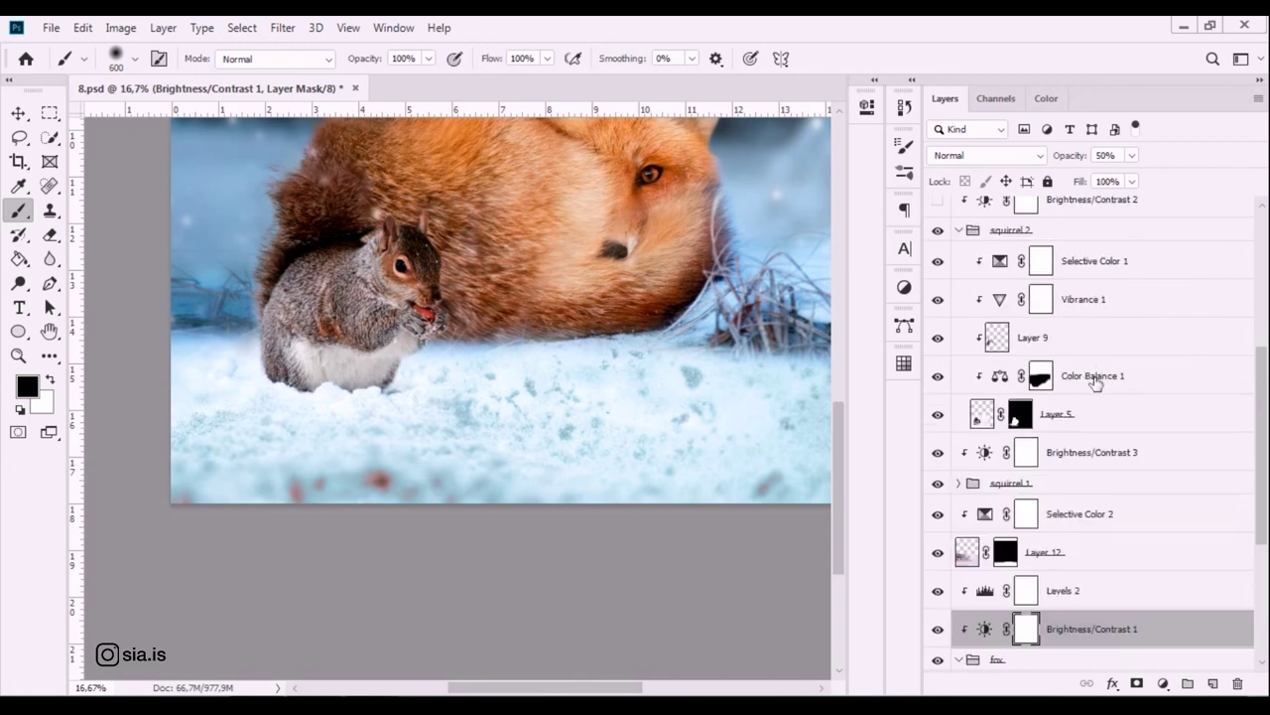
click(1094, 385)
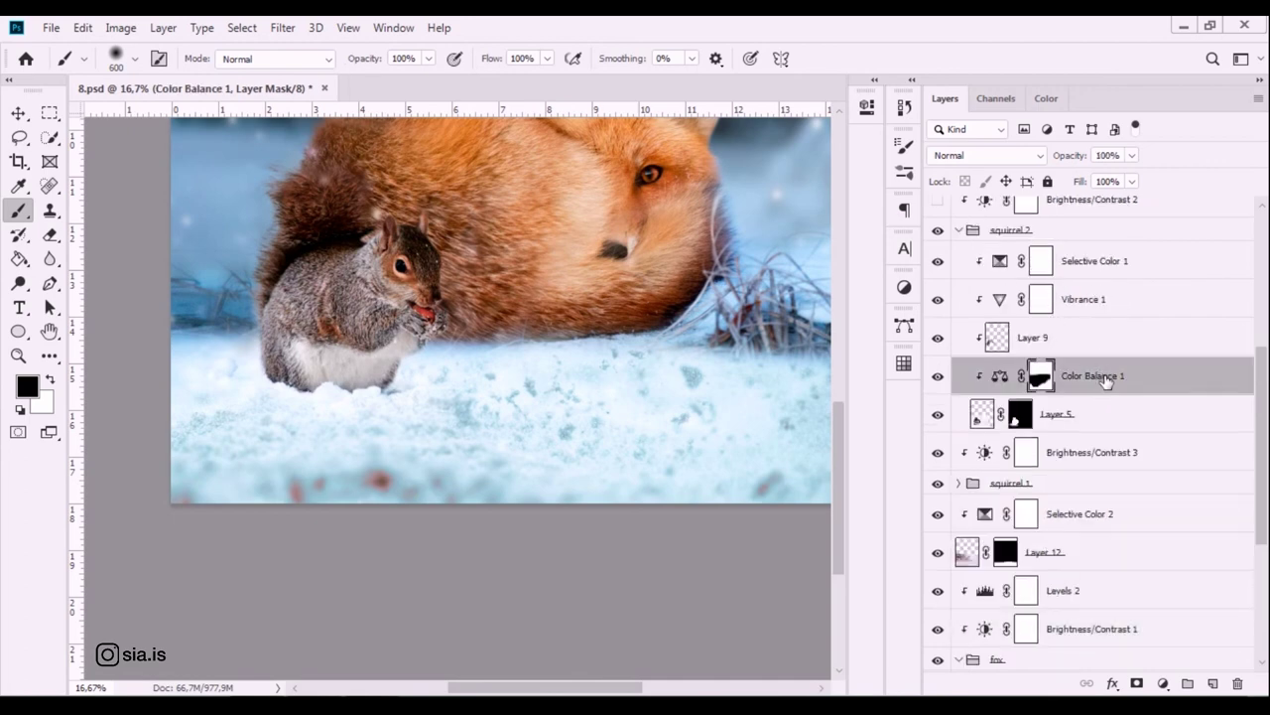
double_click(999, 375)
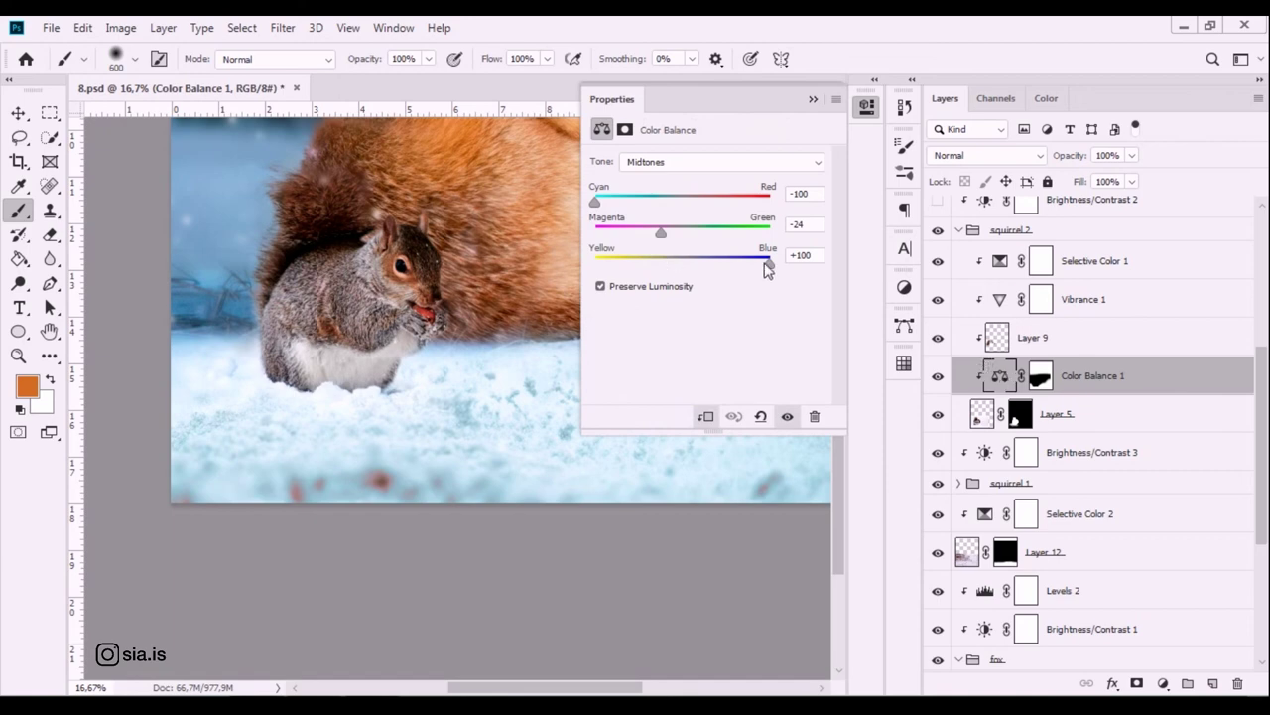
mouse_move(663, 238)
mouse_down()
mouse_move(701, 239)
mouse_move(635, 239)
mouse_move(704, 244)
mouse_move(605, 238)
mouse_move(684, 241)
mouse_up()
click(811, 100)
key(ctrl+minus)
key(ctrl+minus)
key(ctrl+minus)
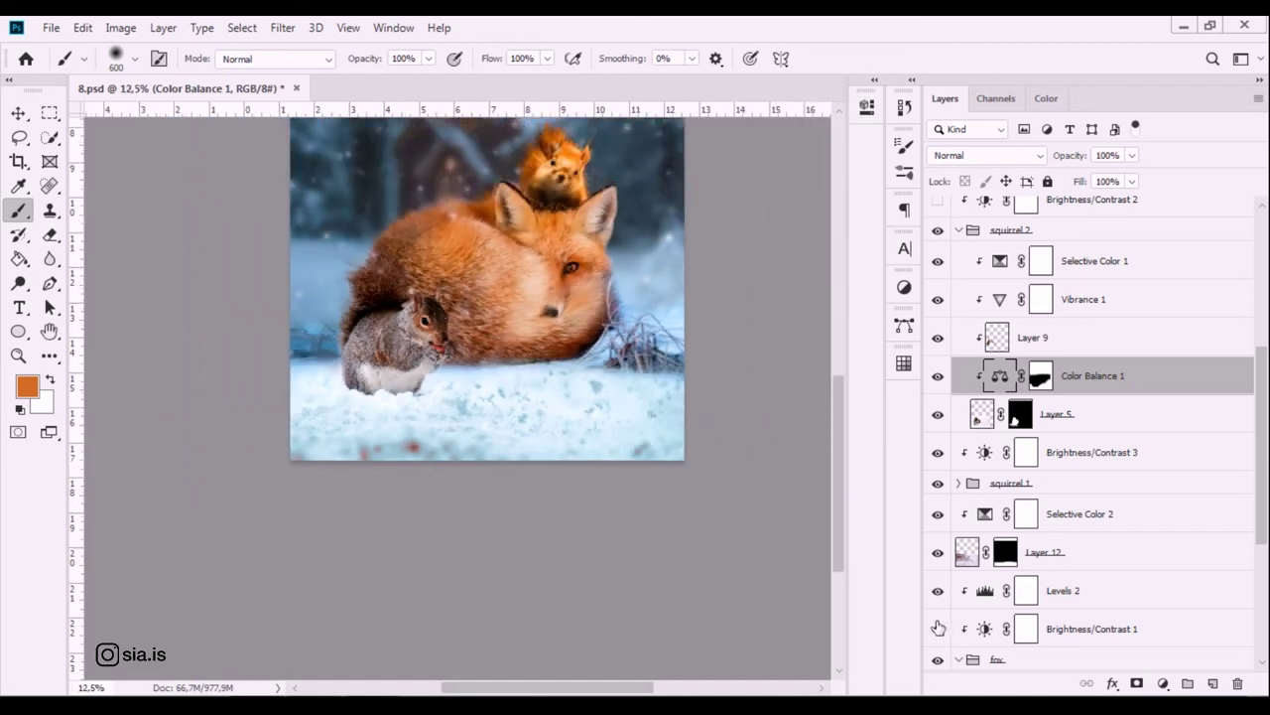
key(ctrl+plus)
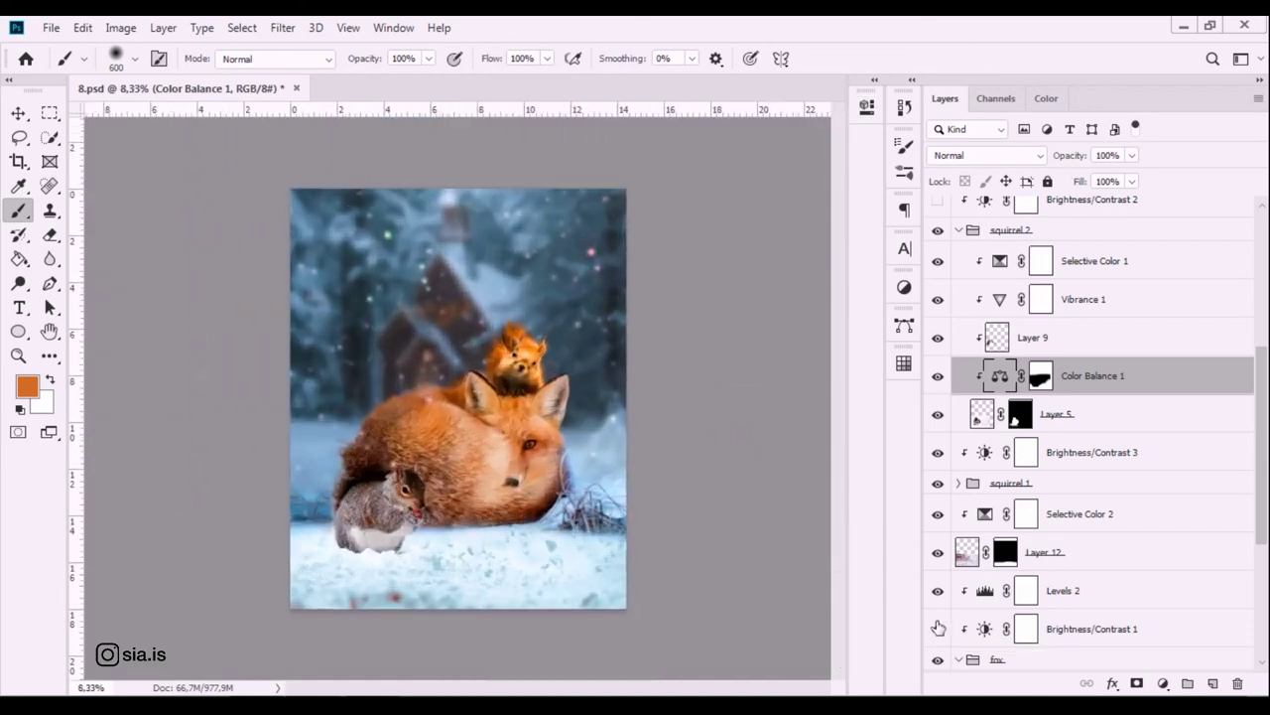